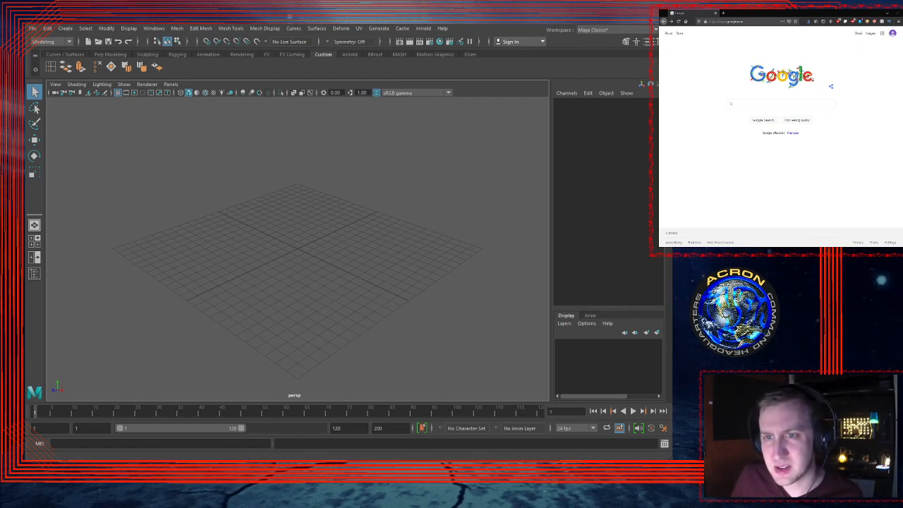
Step: In the web browser, search Google for "google headquarters building"
click(737, 104)
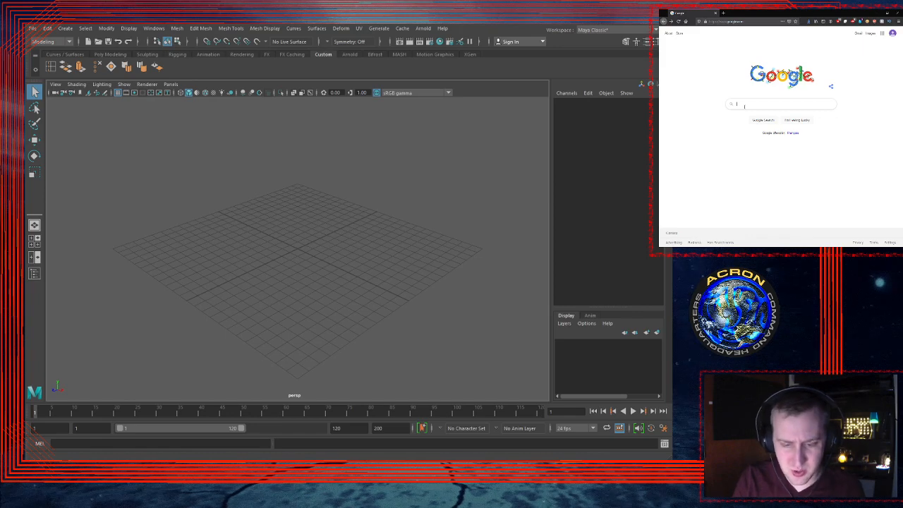
text(goog)
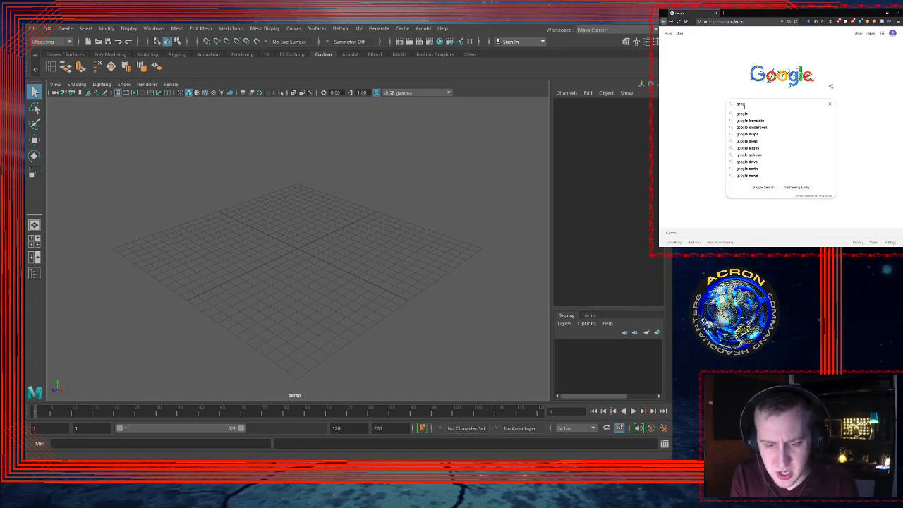
text(le )
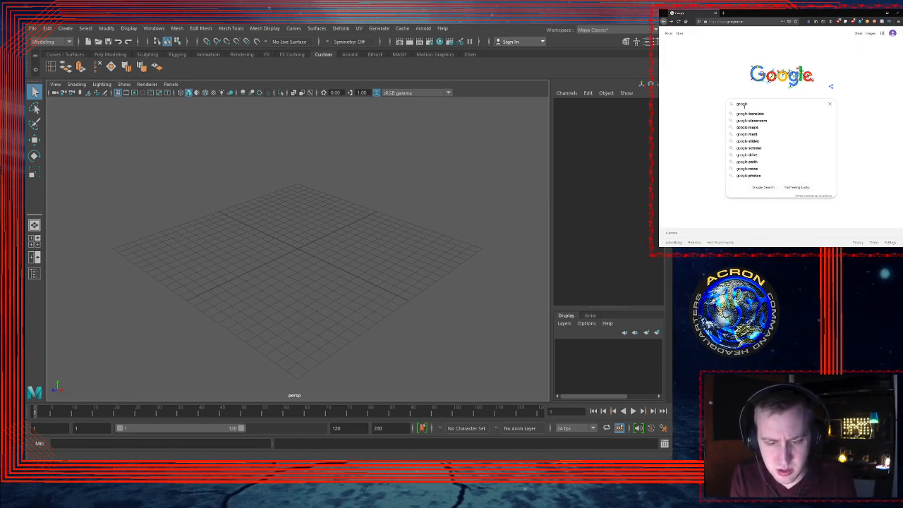
text(headquart)
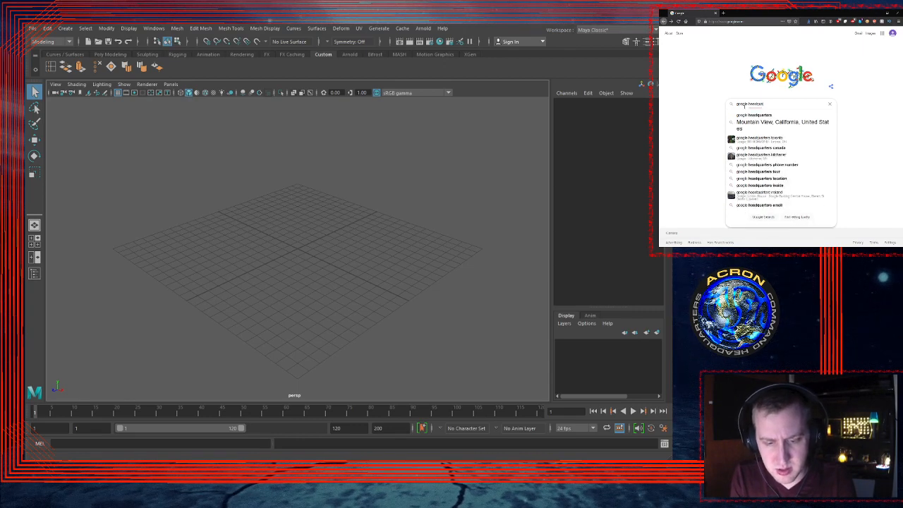
text(er)
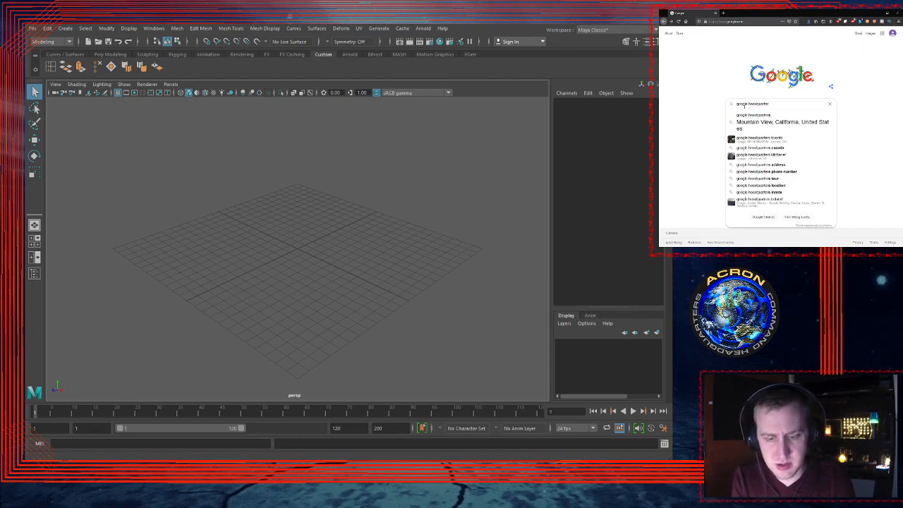
text(s building)
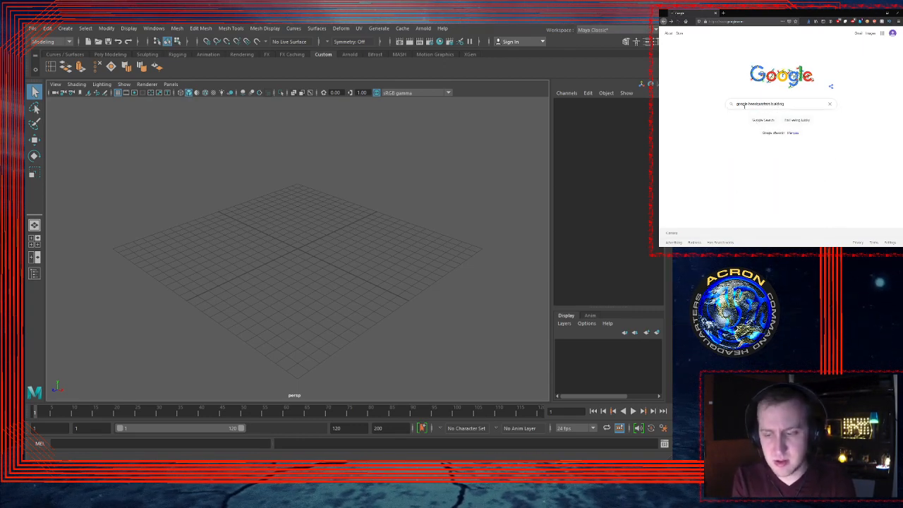
key(Return)
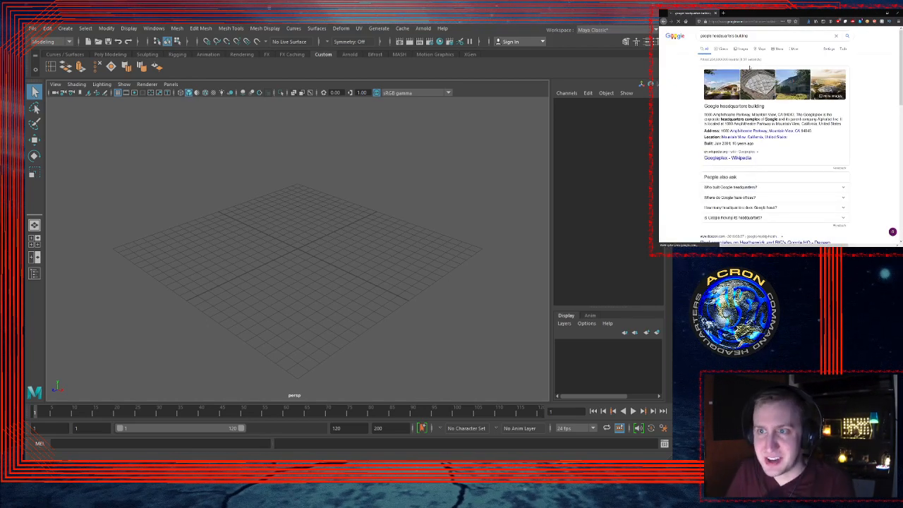
Step: Show the image results and open the page of the blue glass Google building photo in a new tab
click(743, 50)
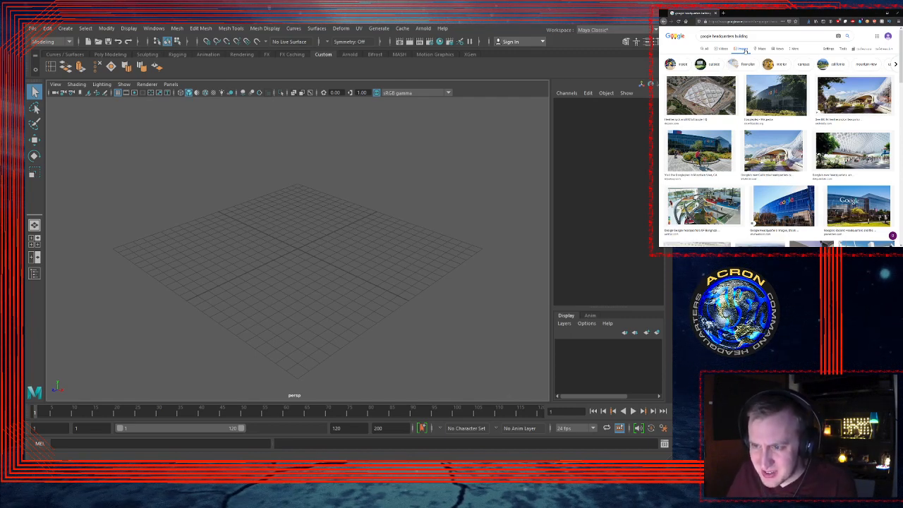
click(809, 206)
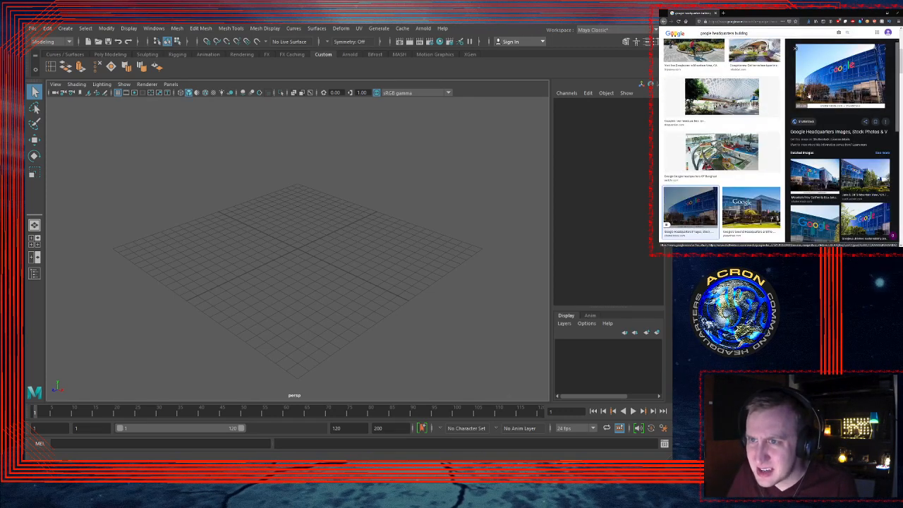
middle_click(817, 80)
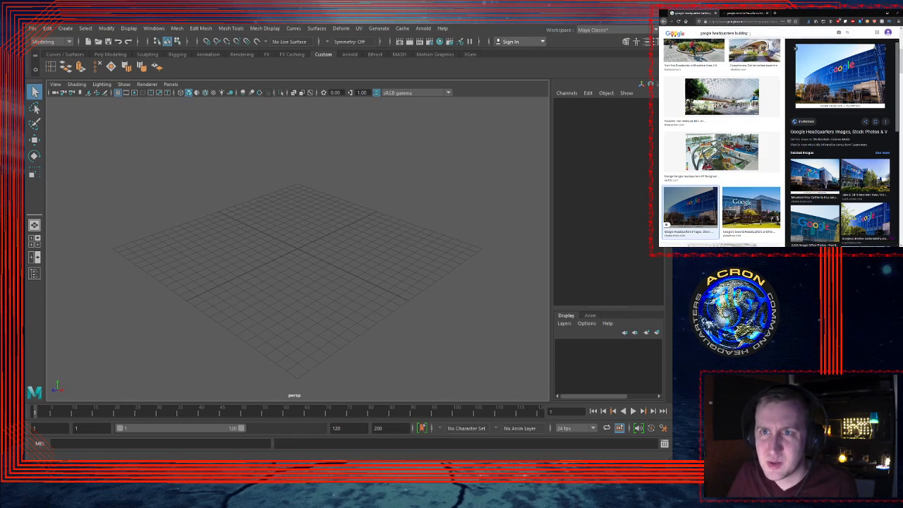
Step: Search the images for "Gherkin" and narrow the results to the building category
drag(756, 33, 695, 33)
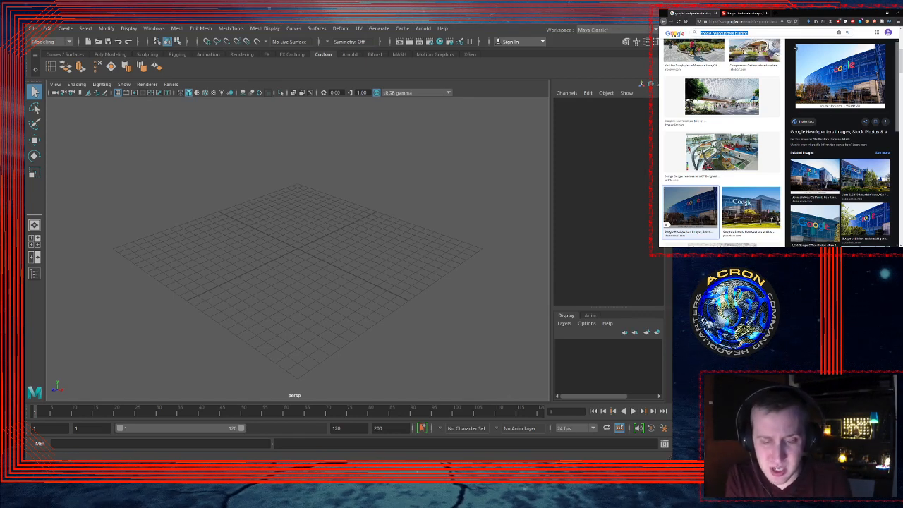
text(gherkin)
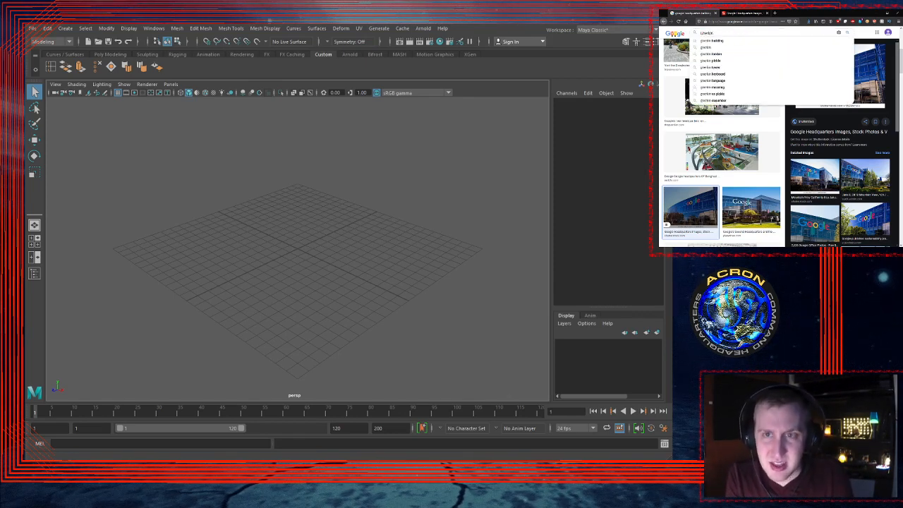
key(Return)
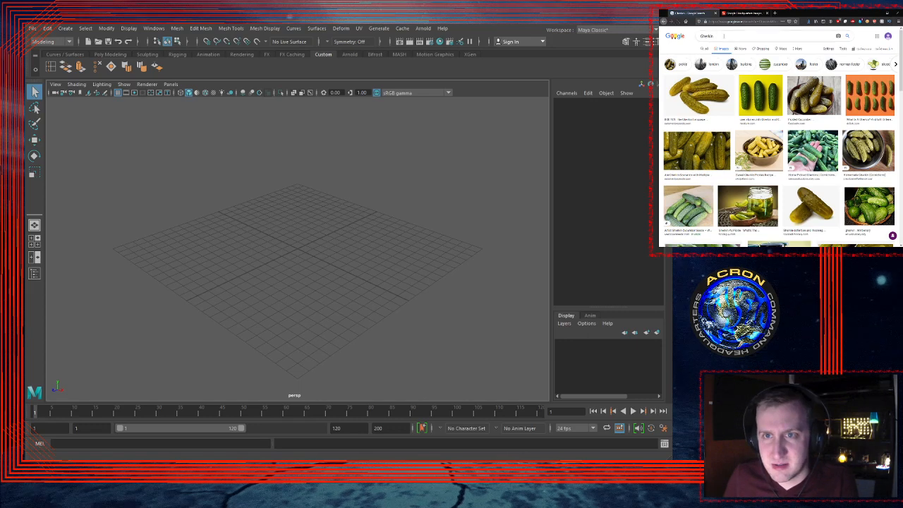
click(747, 65)
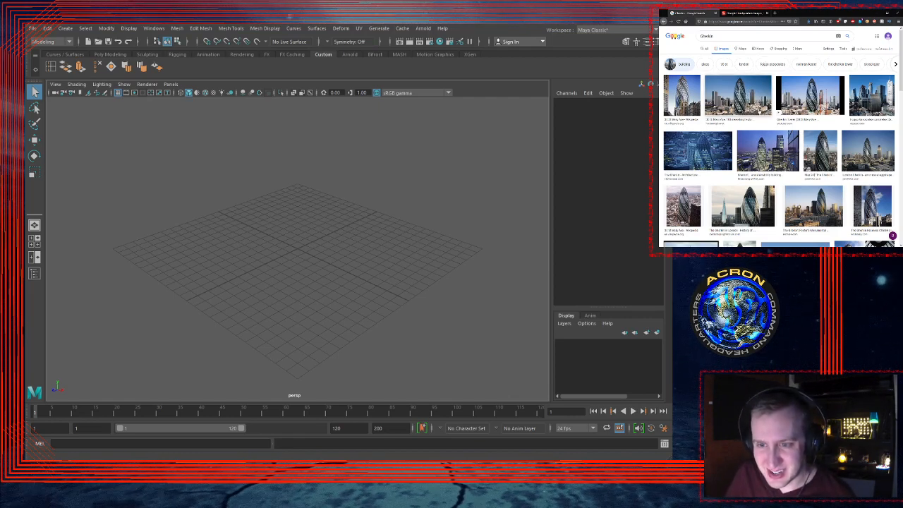
scroll(759, 111, down, 2)
scroll(756, 85, up, 3)
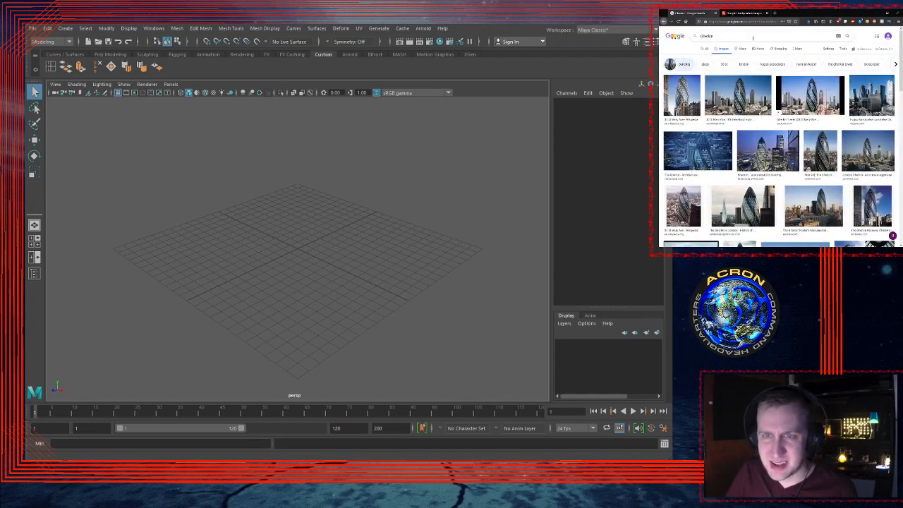
Step: Extend the image search to "Gherkin lobby"
click(753, 39)
text(lobby)
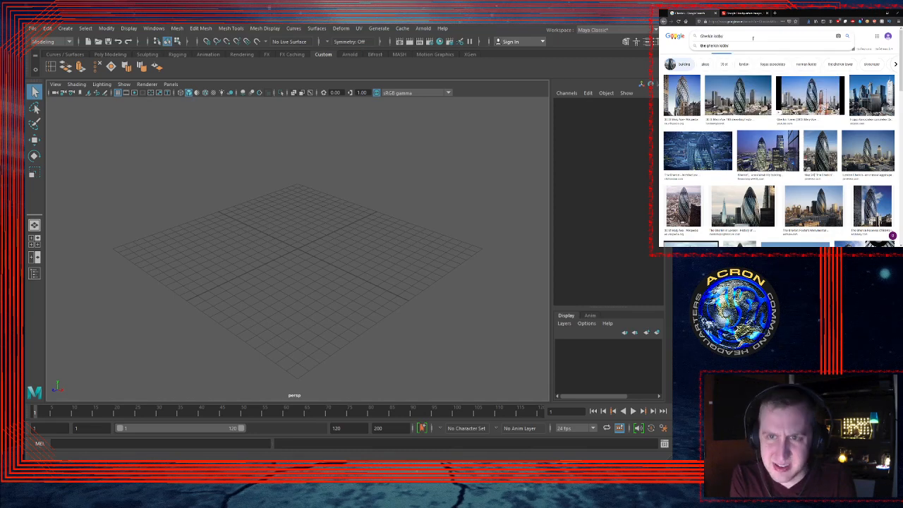
key(Return)
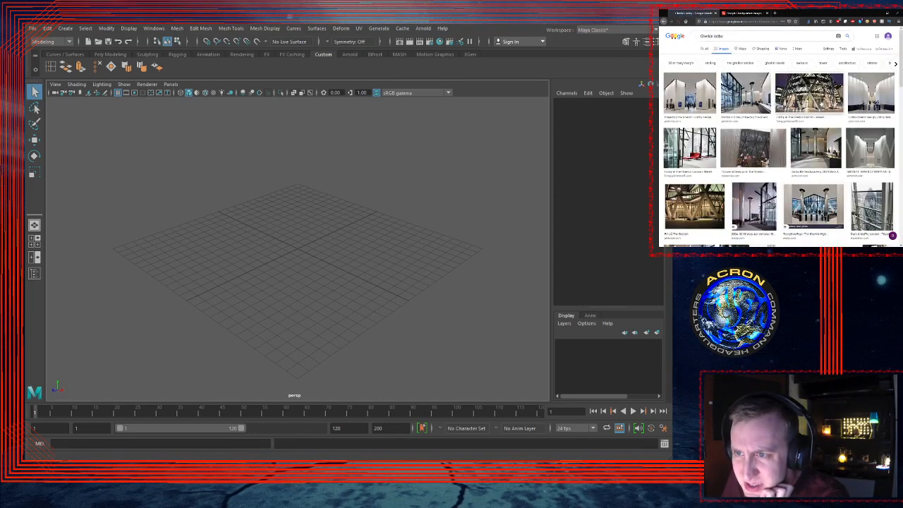
Step: Open the night-time Gherkin lobby photo and its page in a new tab, and browse the other lobby images
click(821, 104)
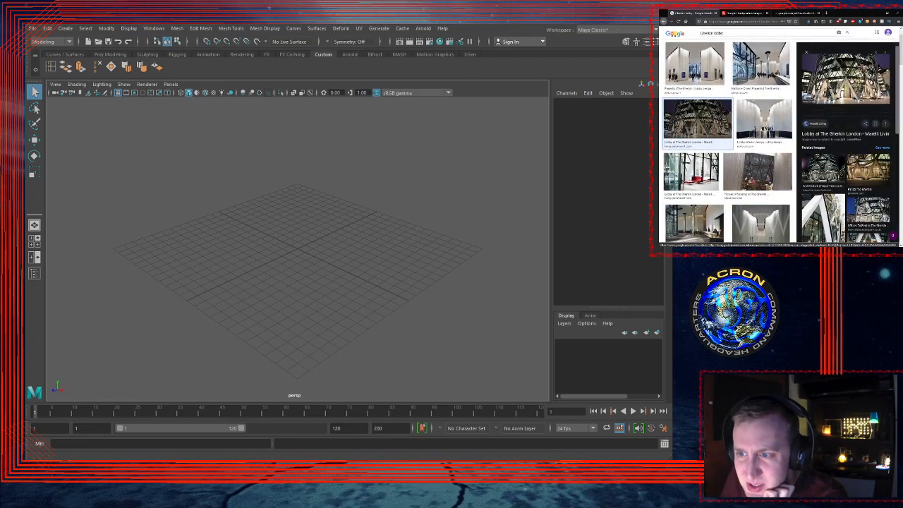
scroll(777, 84, down, 3)
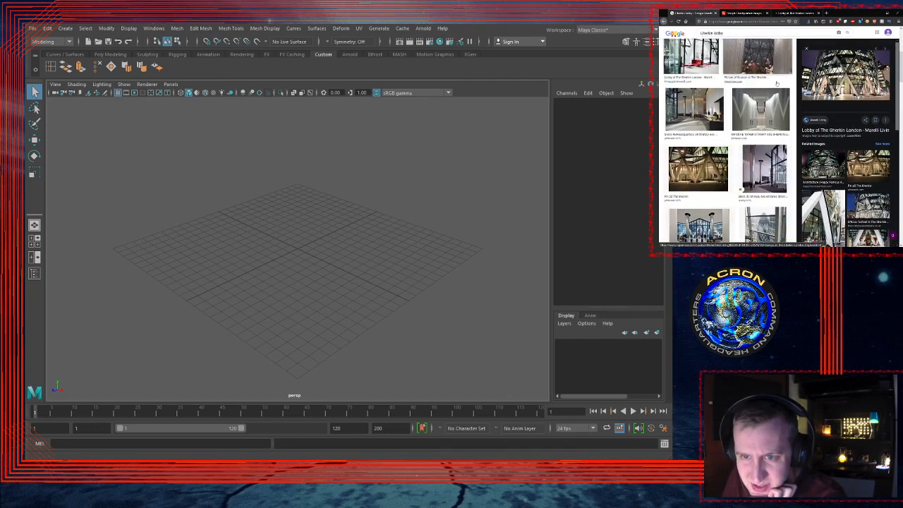
scroll(777, 83, down, 3)
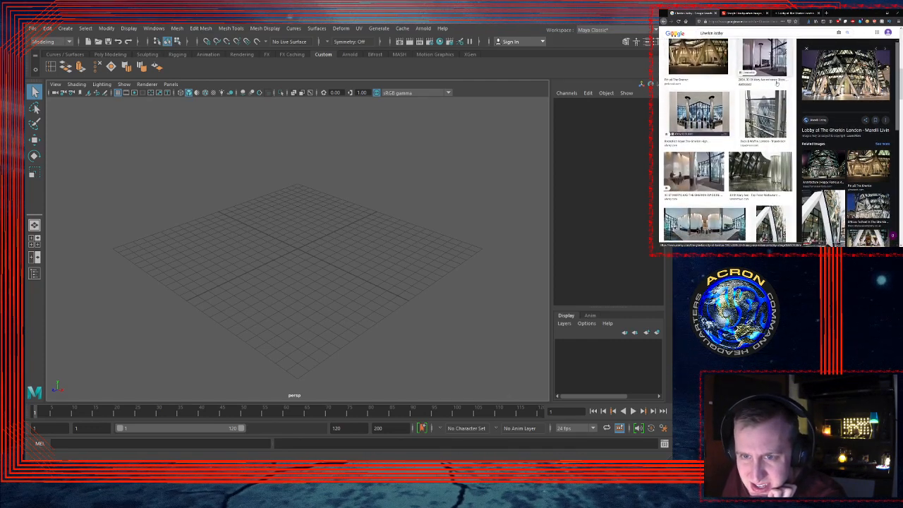
scroll(777, 83, down, 2)
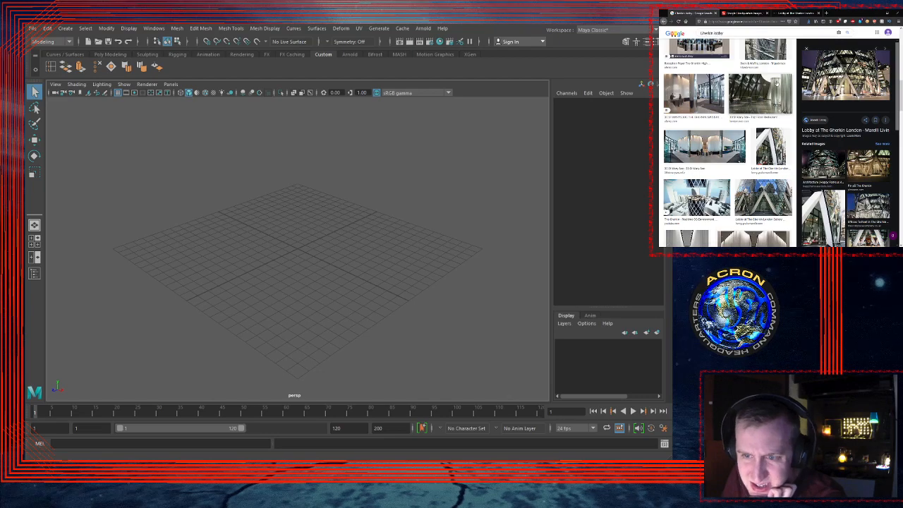
scroll(777, 83, down, 2)
scroll(777, 83, up, 8)
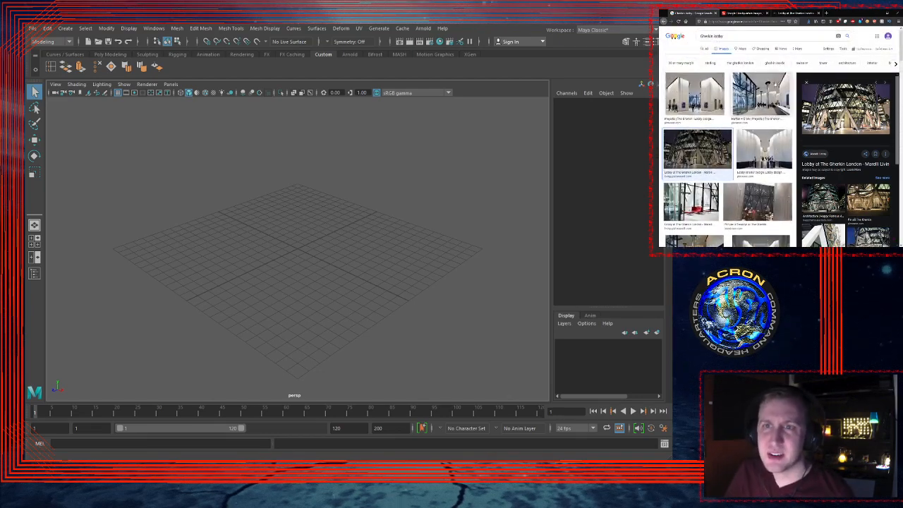
Step: Search the images for "empire state building entrance" and look through the results for entrance references
drag(755, 34, 696, 36)
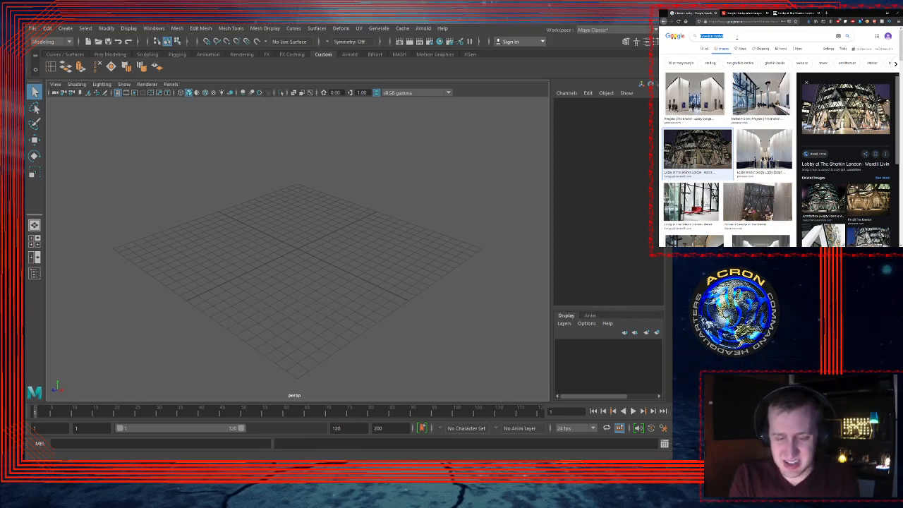
text(emp)
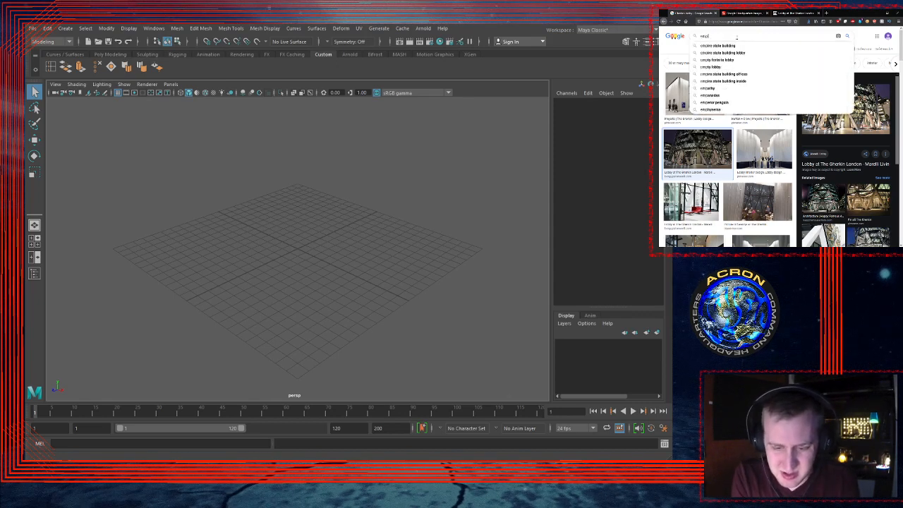
text(ire state b)
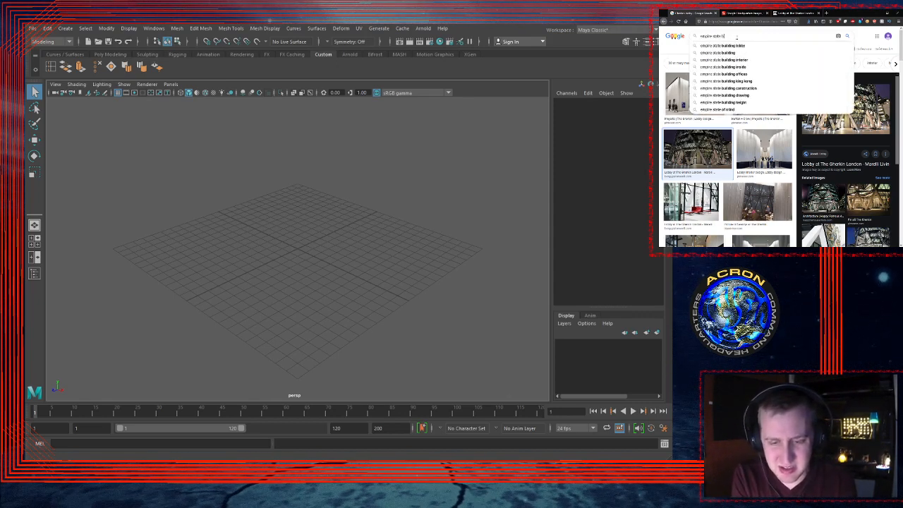
text(uilding )
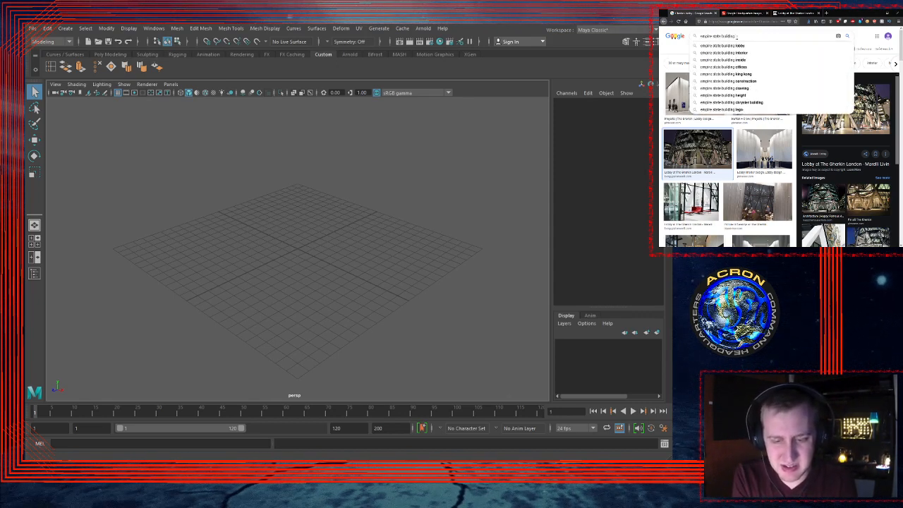
text(entrance)
key(Return)
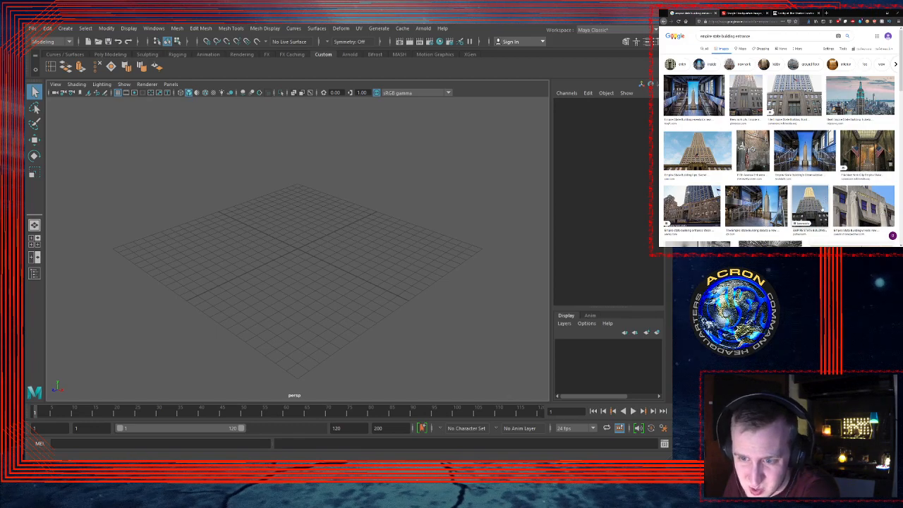
scroll(794, 187, down, 1)
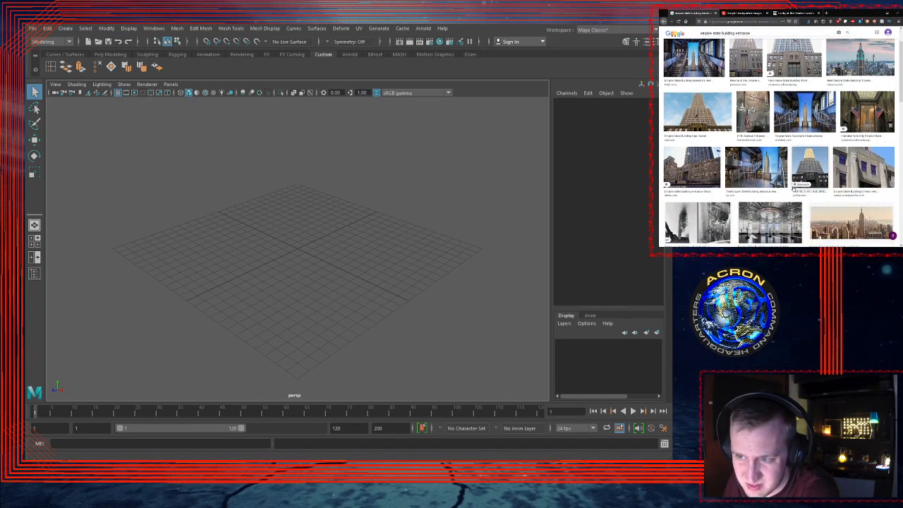
scroll(794, 187, down, 3)
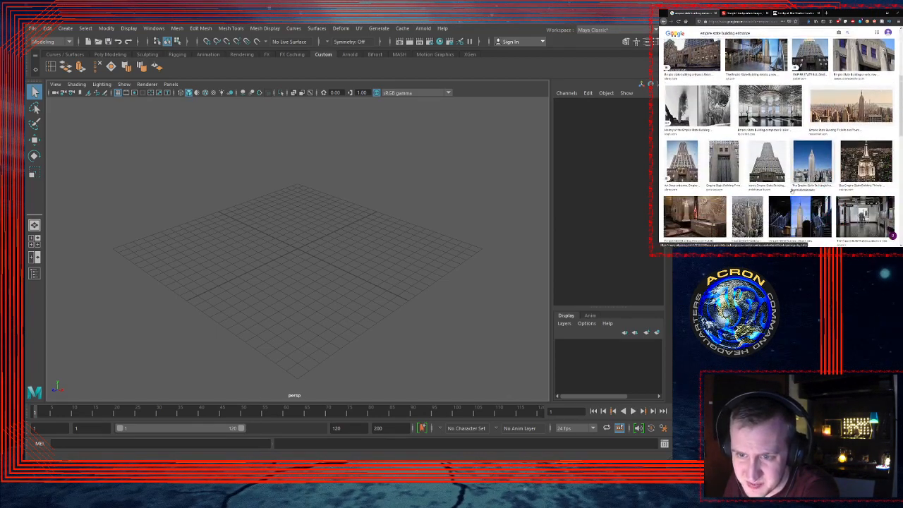
scroll(793, 190, down, 2)
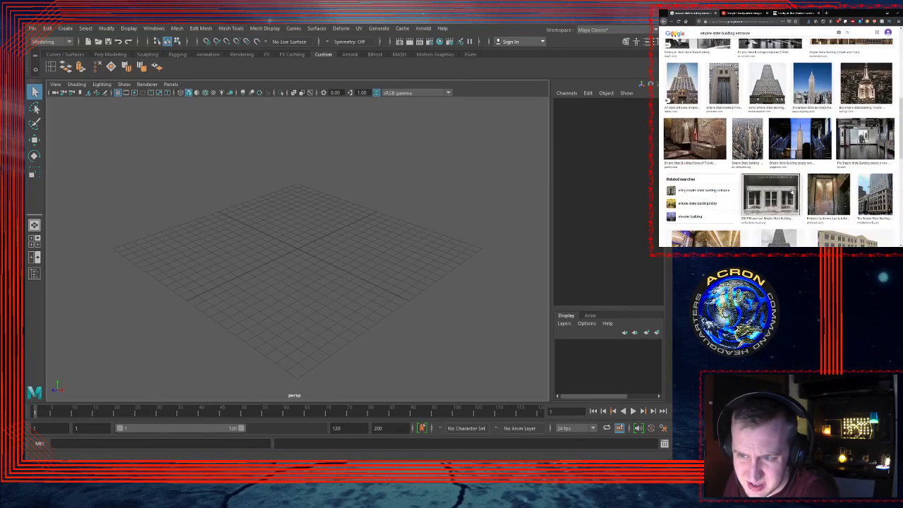
scroll(793, 190, down, 3)
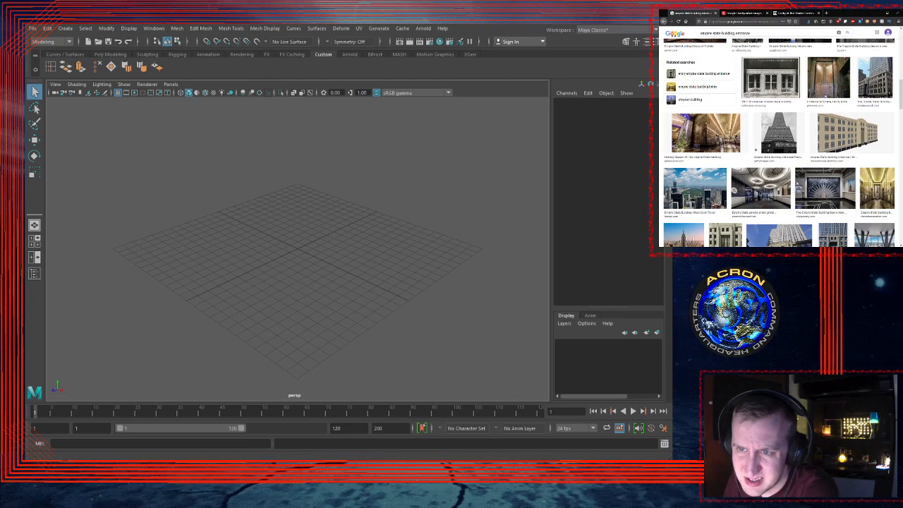
scroll(765, 94, up, 10)
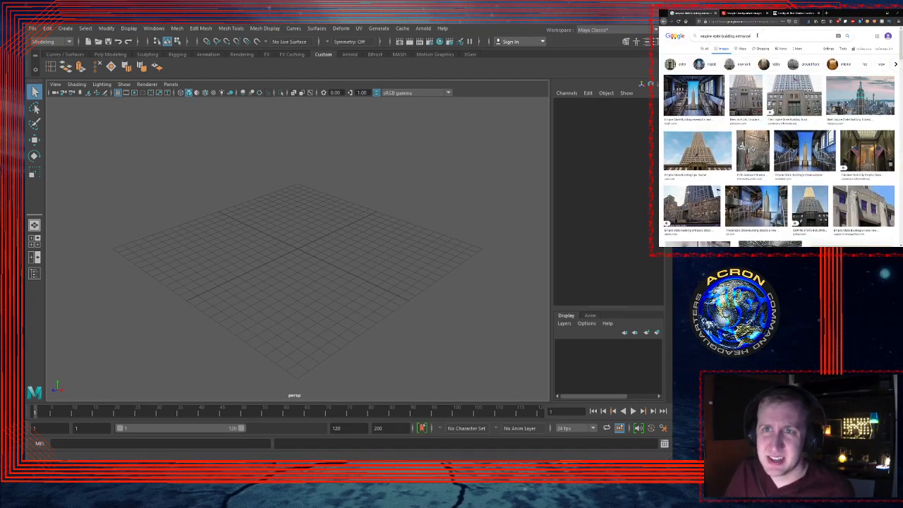
Step: Search the images for "corporate building entrance" and open the source page of the Building Entrance stock photo in a new tab
triple_click(747, 35)
text(corporate)
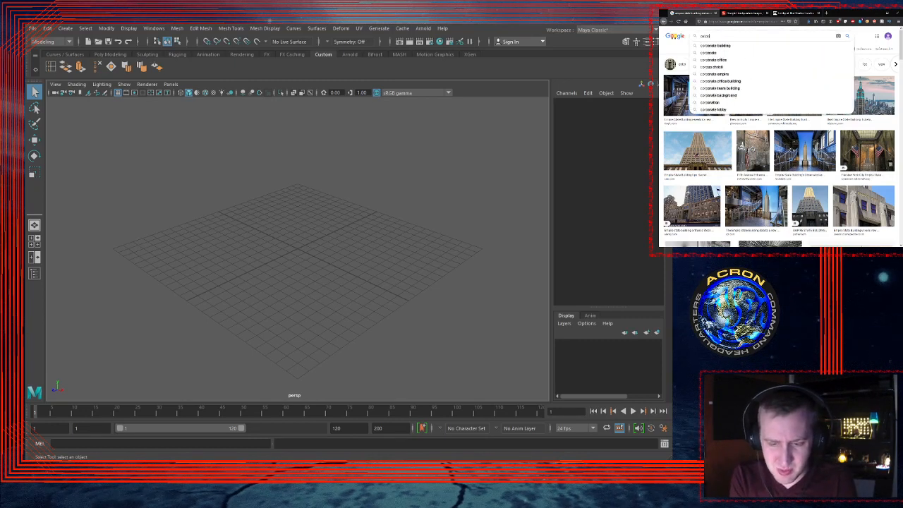
text( bui)
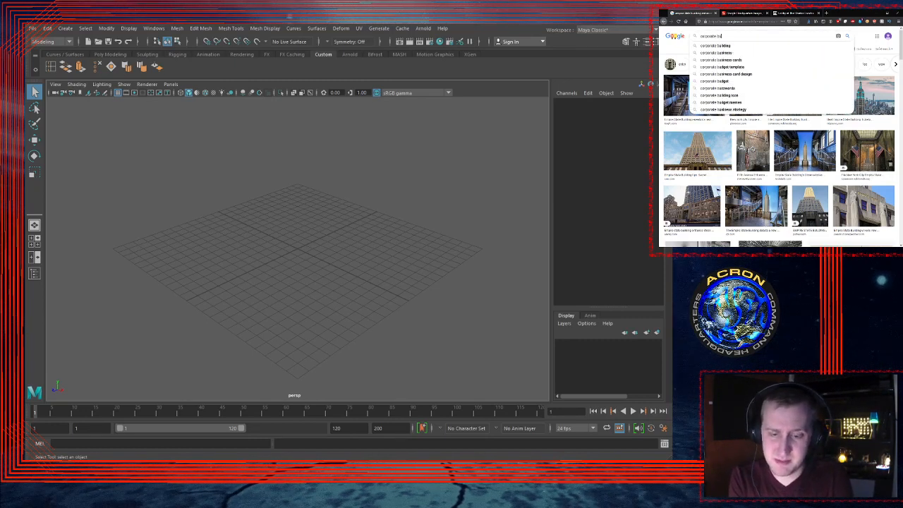
text(lding)
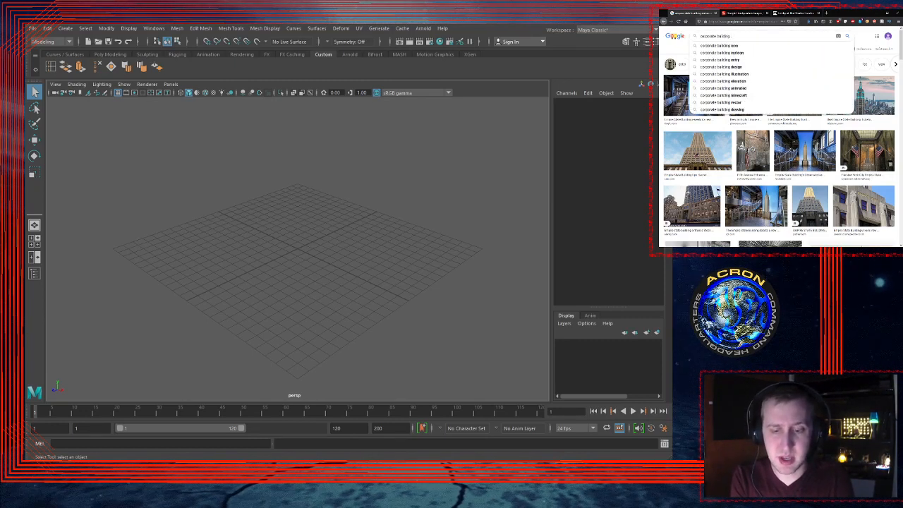
text( entrance)
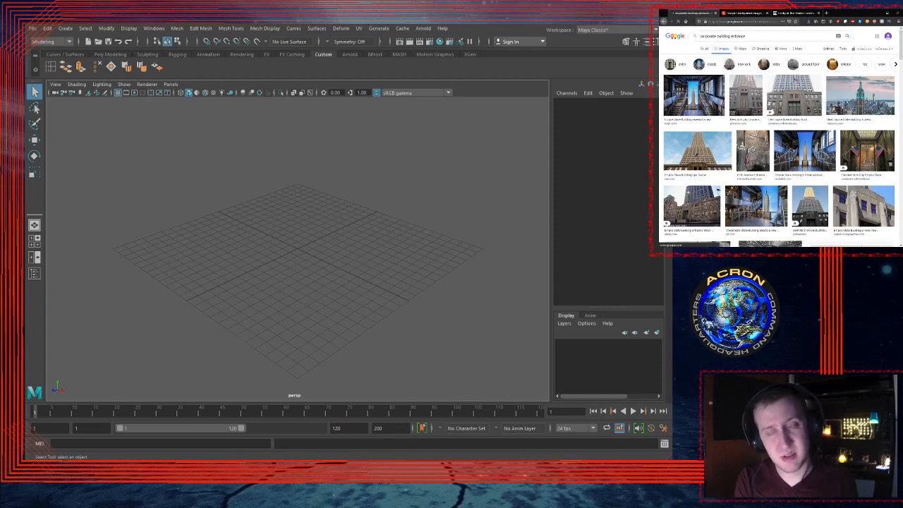
key(Return)
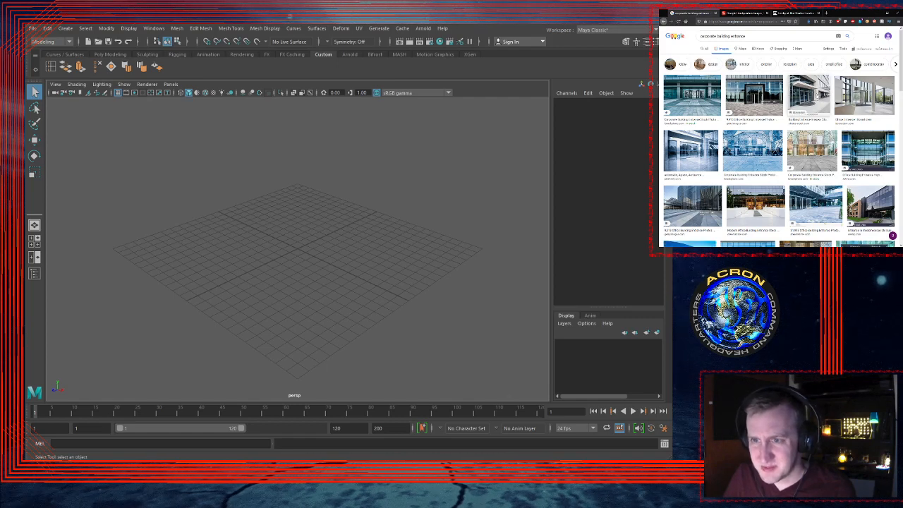
click(814, 96)
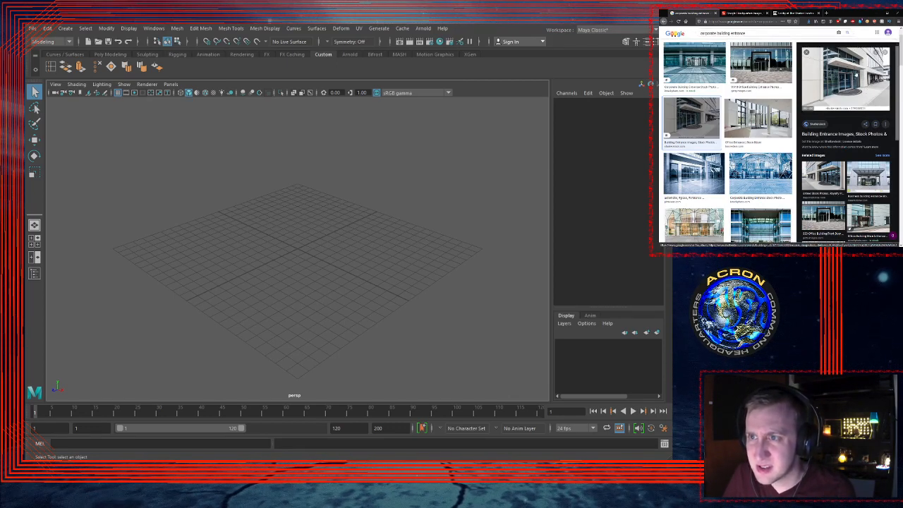
middle_click(860, 92)
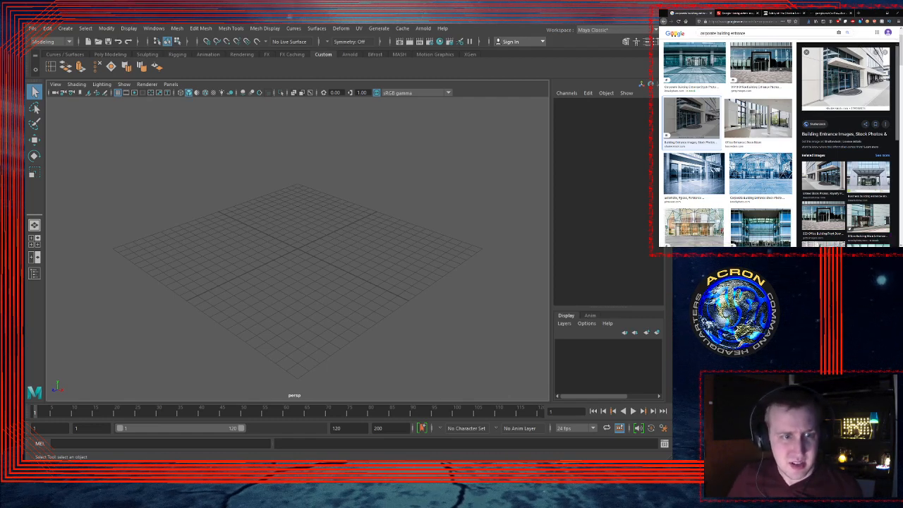
alt+drag(367, 244, 402, 246)
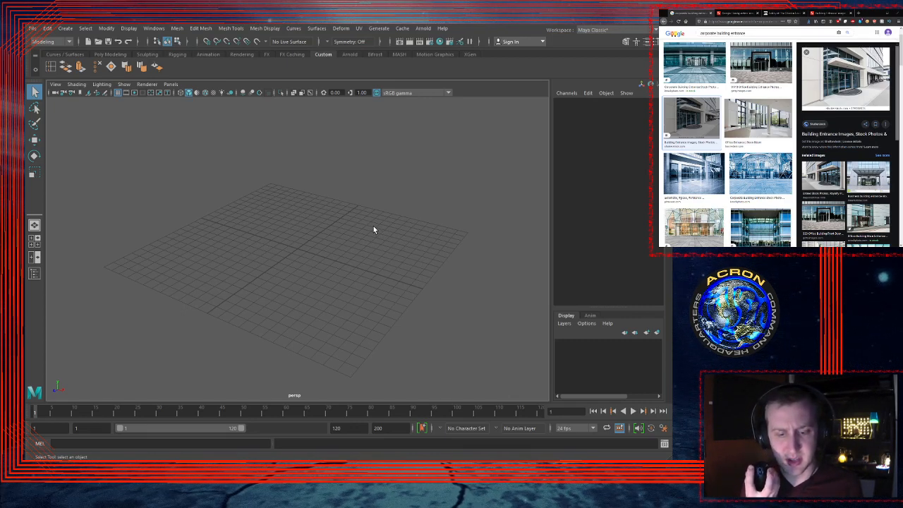
alt+drag(383, 237, 379, 276)
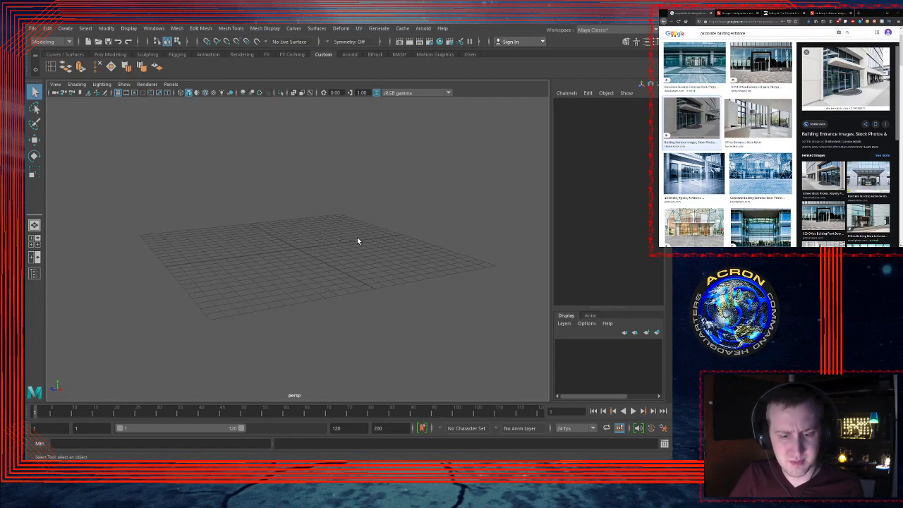
scroll(358, 238, up, 5)
scroll(357, 238, down, 6)
scroll(357, 237, up, 5)
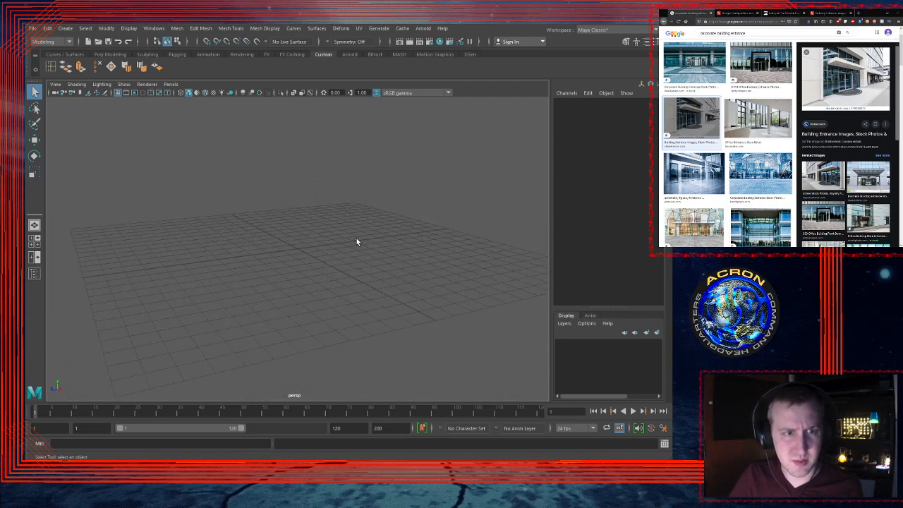
alt+drag(356, 237, 302, 243)
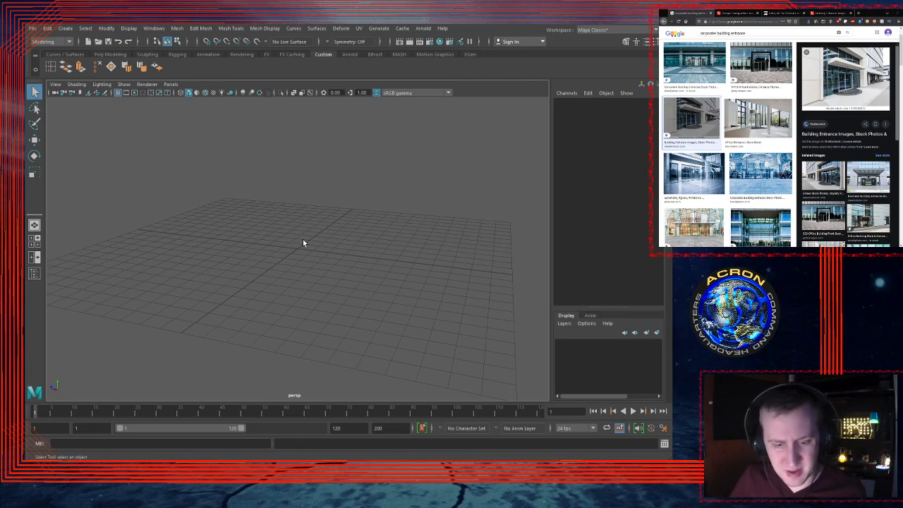
alt+drag(290, 235, 309, 237)
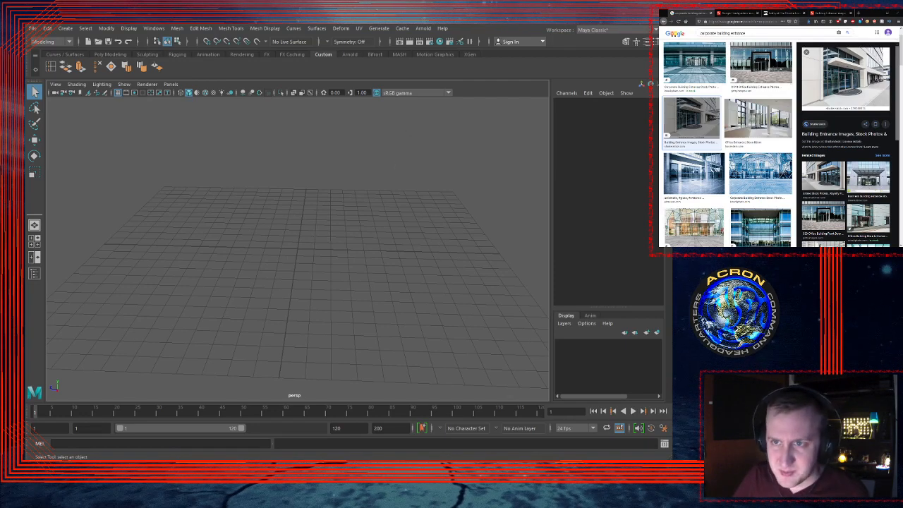
Step: Review the Google headquarters stock images and close that page
click(749, 14)
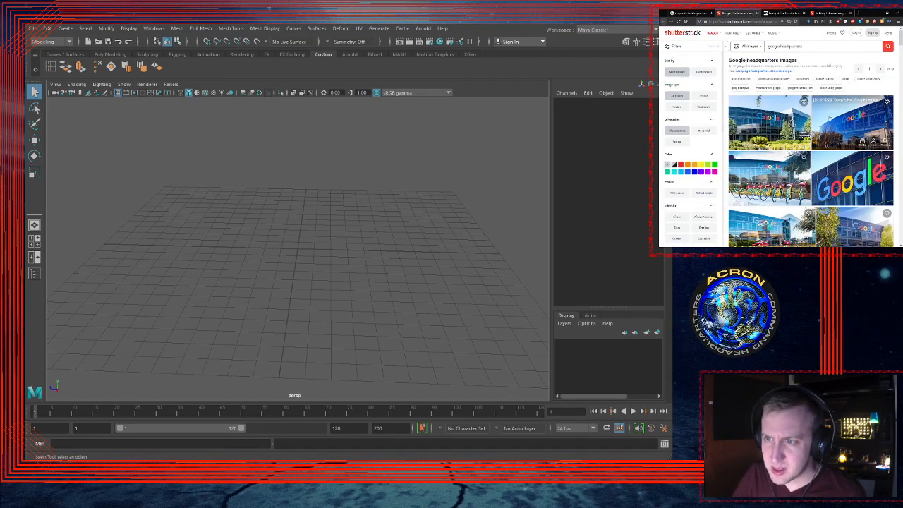
scroll(833, 105, down, 3)
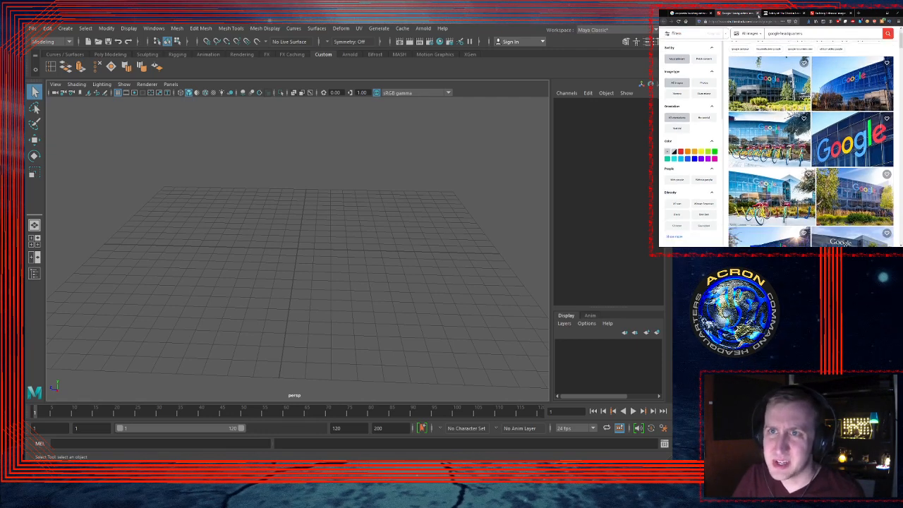
click(758, 13)
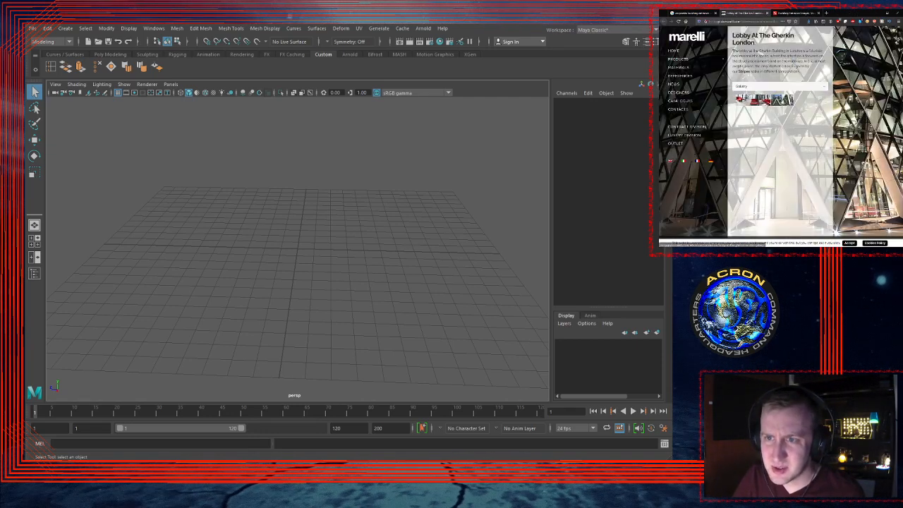
Step: Open the Gherkin lobby gallery and enlarge the photo of the building's exterior base
click(766, 99)
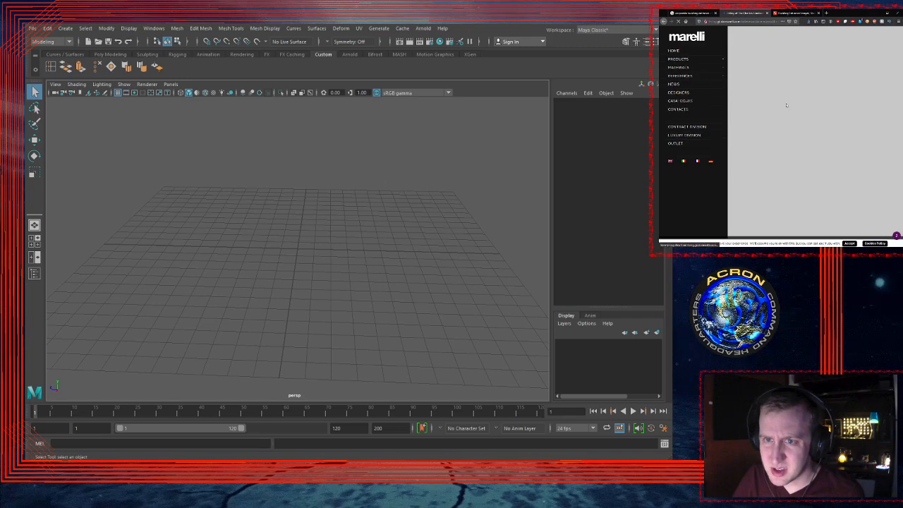
scroll(789, 106, down, 5)
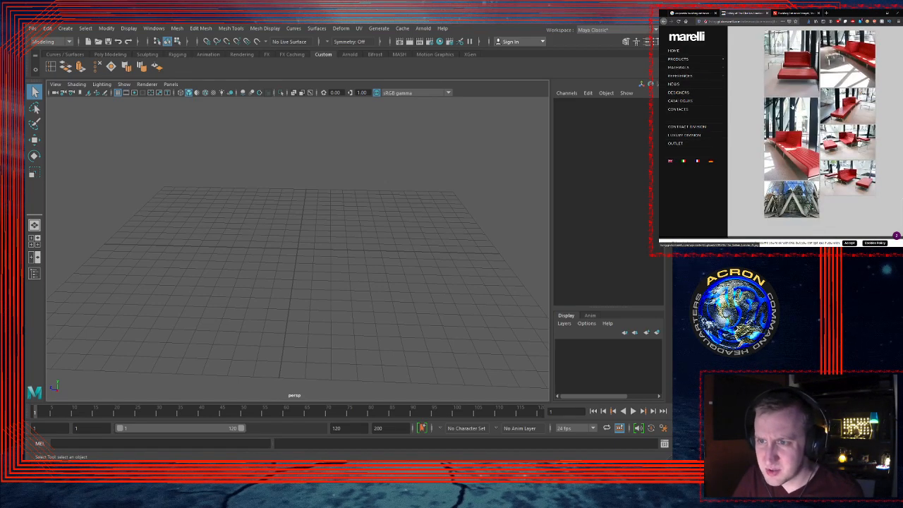
click(792, 199)
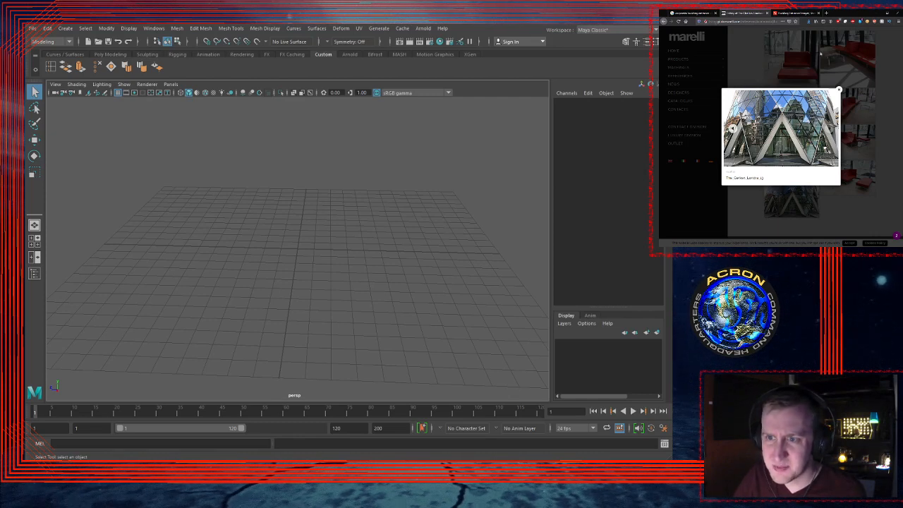
Step: Browse the building entrance stock images, inspecting the enlarged Tokyo glass facade and the contemporary office building door
click(797, 13)
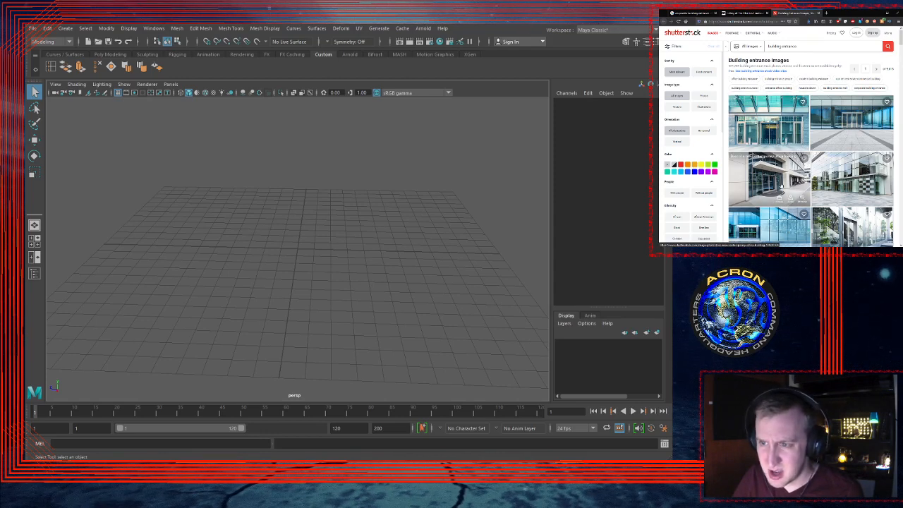
scroll(781, 185, down, 3)
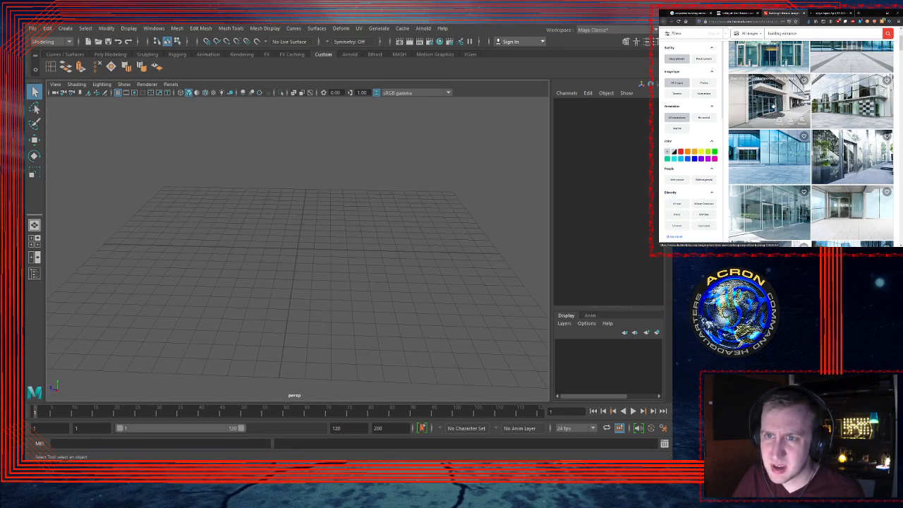
click(835, 12)
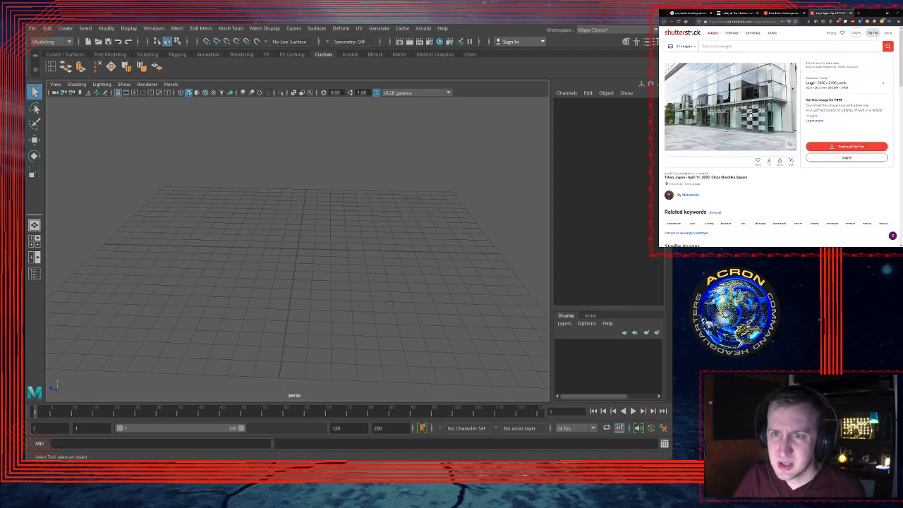
click(791, 144)
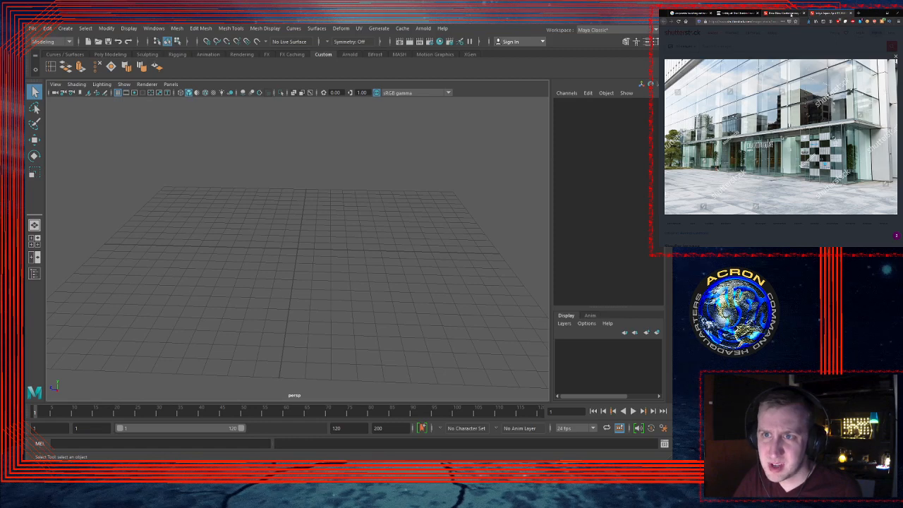
click(790, 14)
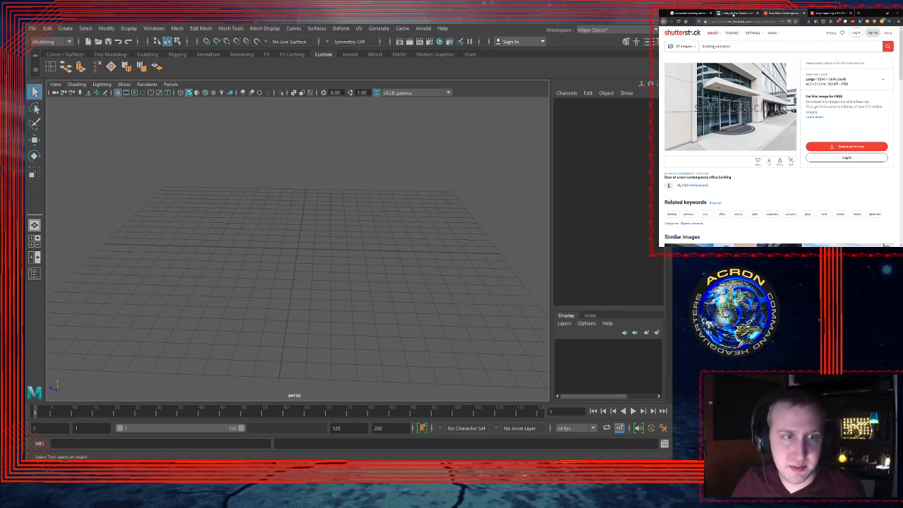
scroll(329, 251, down, 5)
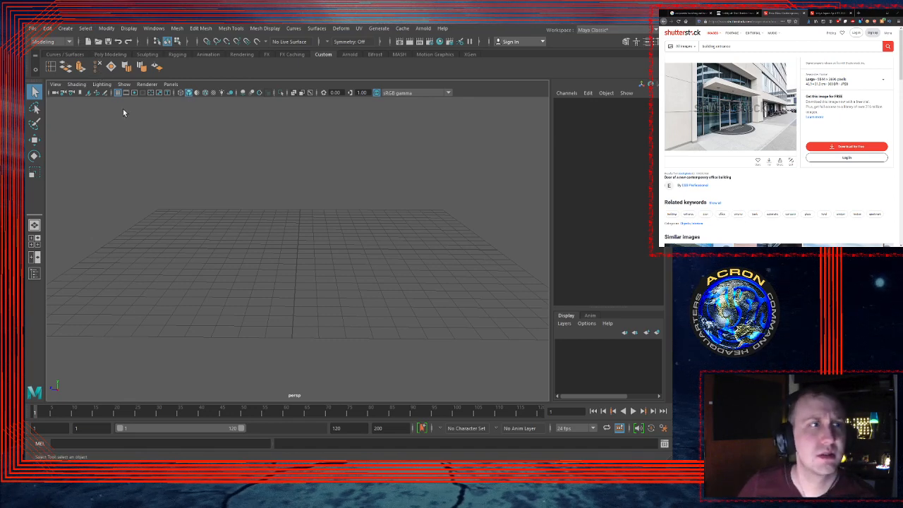
Step: Create a polygon cube at the origin and scale it along Z to about 7.08
click(114, 56)
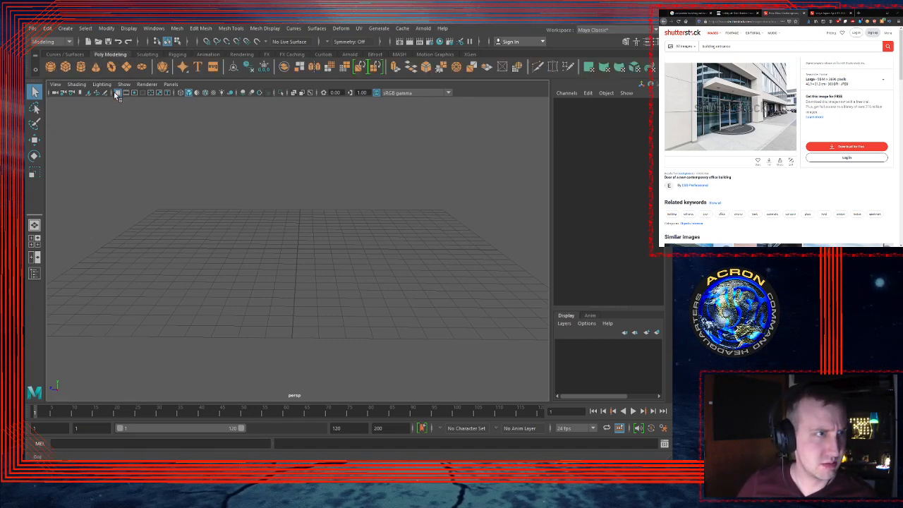
click(65, 68)
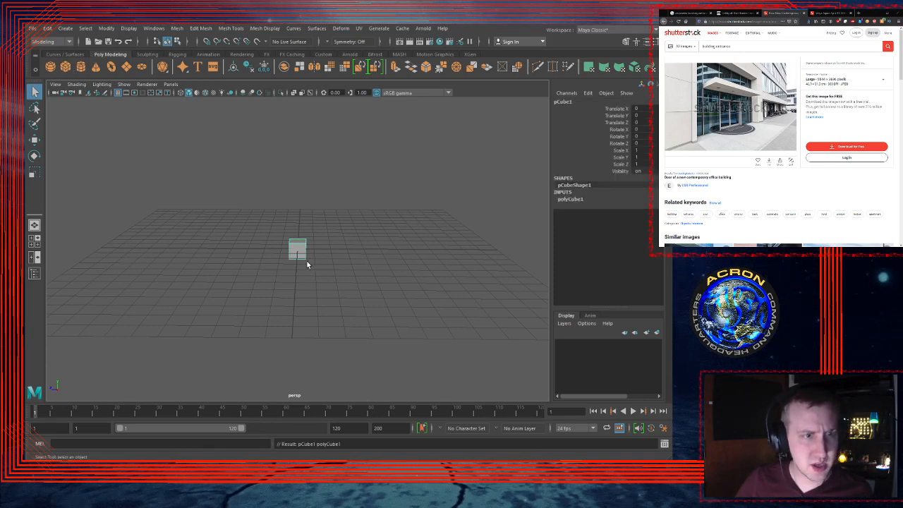
alt+drag(306, 259, 301, 280)
key(r)
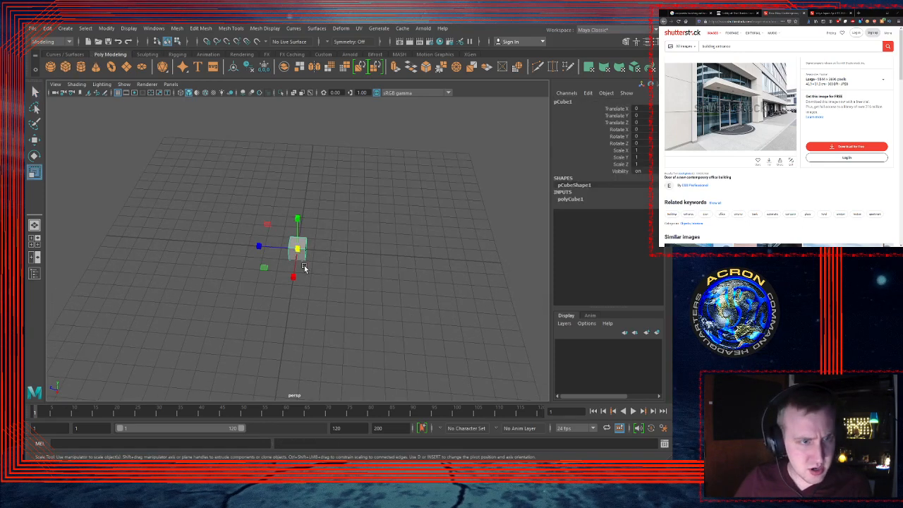
drag(258, 246, 26, 214)
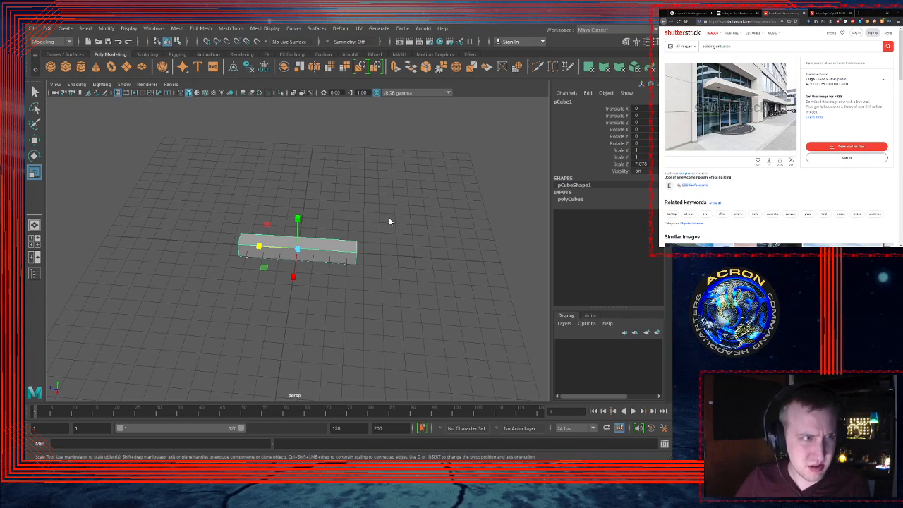
Step: In the top view, move the cube's positive-X vertices outward along X with grid snapping to form a wide rectangular footprint
key(space)
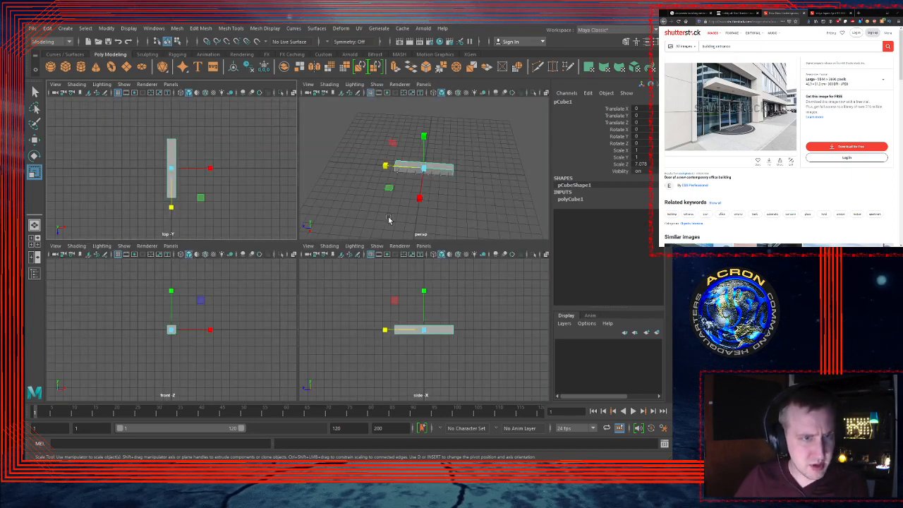
key(space)
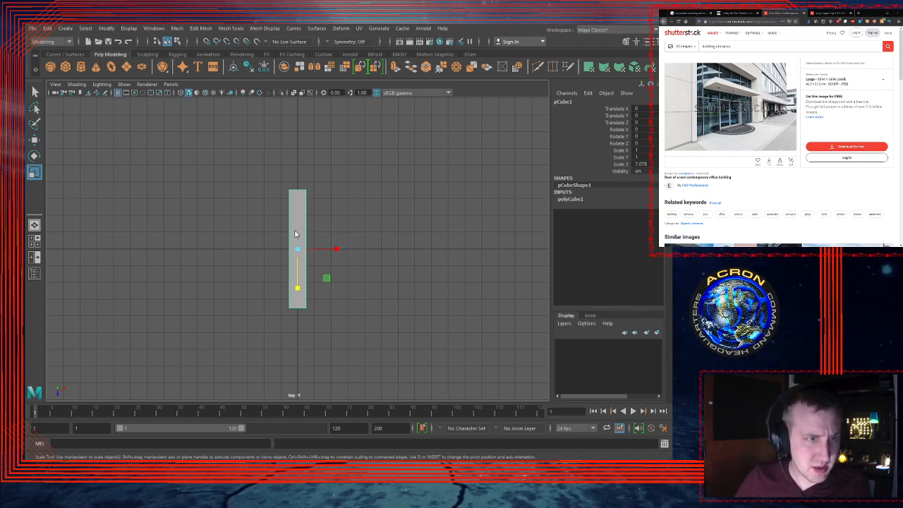
drag(358, 150, 299, 340)
key(w)
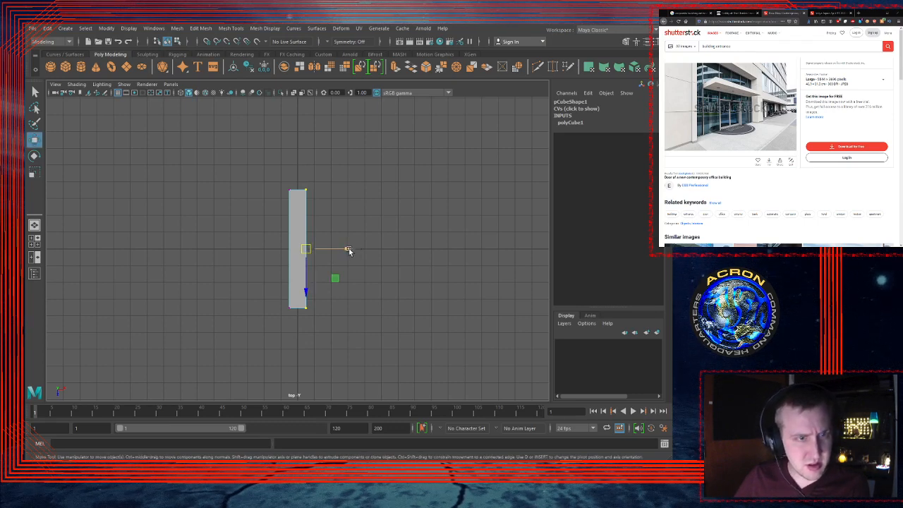
key(v)
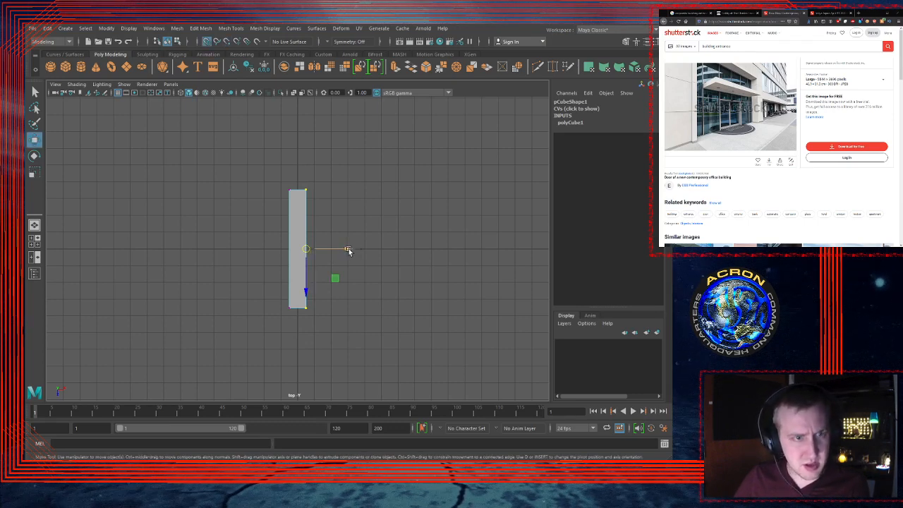
drag(348, 250, 415, 247)
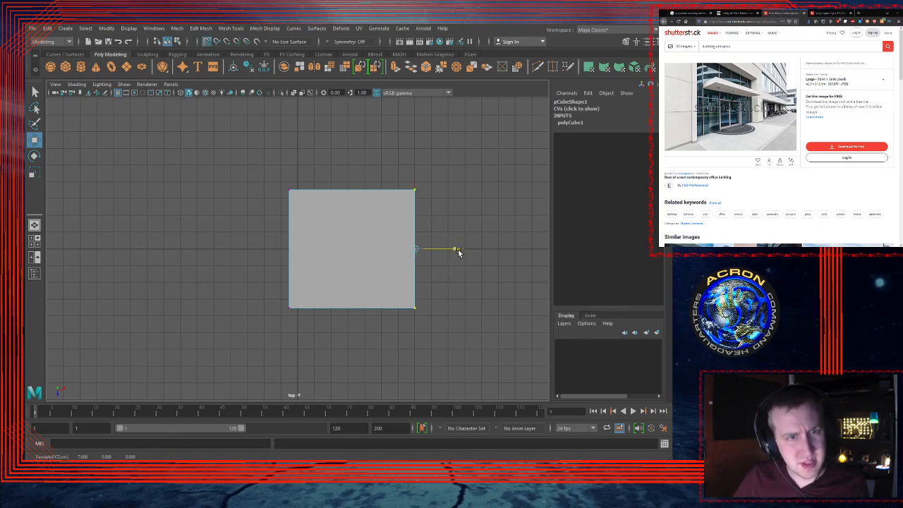
drag(458, 250, 508, 250)
drag(458, 213, 450, 204)
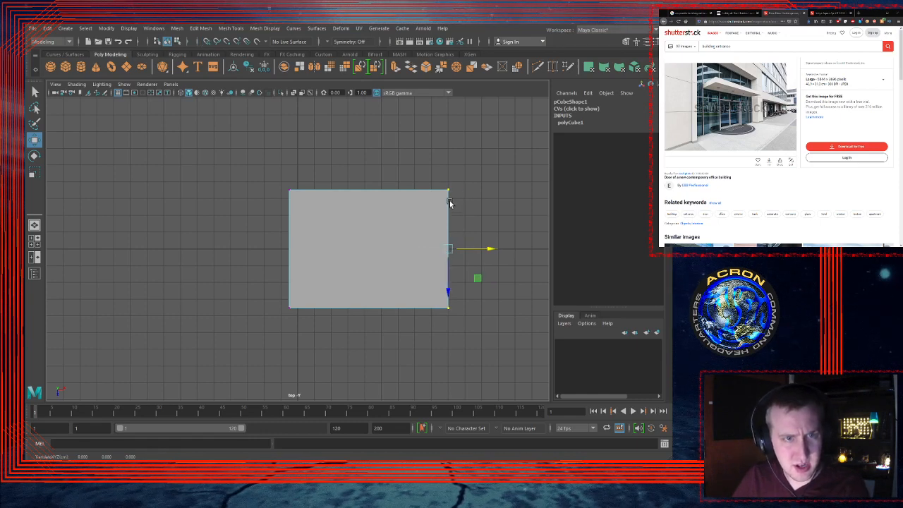
key(ctrl+e)
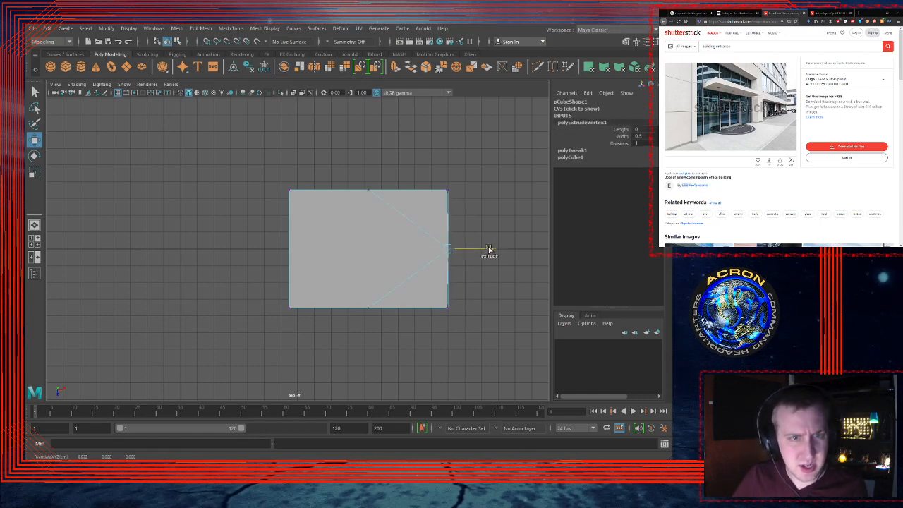
key(ctrl+z)
key(ctrl+z)
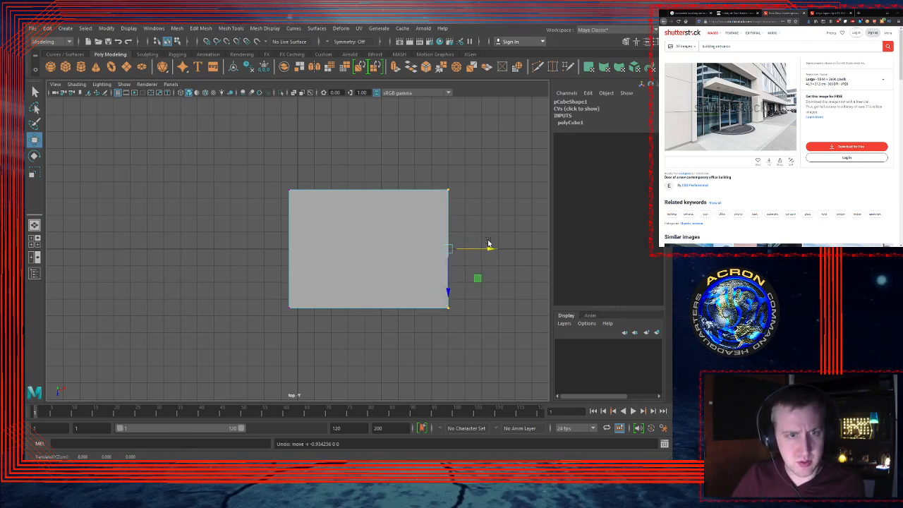
shift+click(491, 250)
key(ctrl+z)
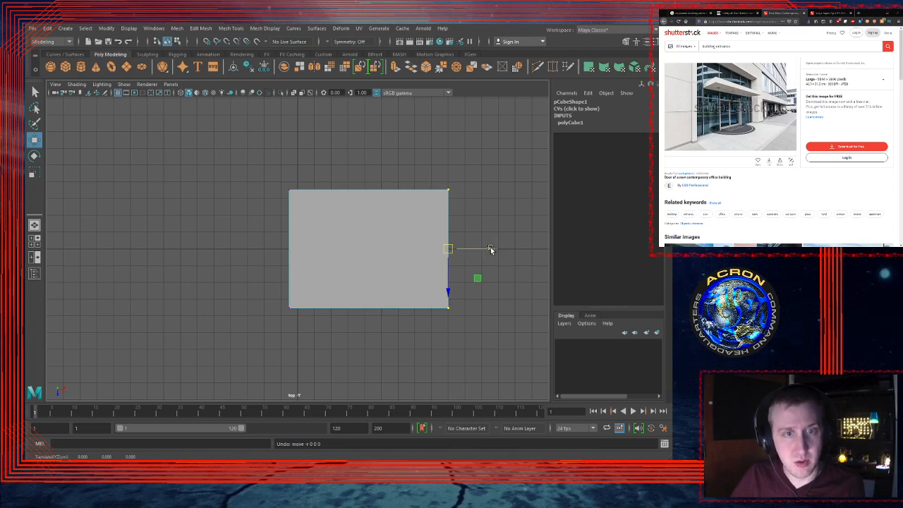
Step: Move the cube's positive-X vertices to X 10 and its negative-X vertices to the origin line at X 0
drag(492, 250, 465, 204)
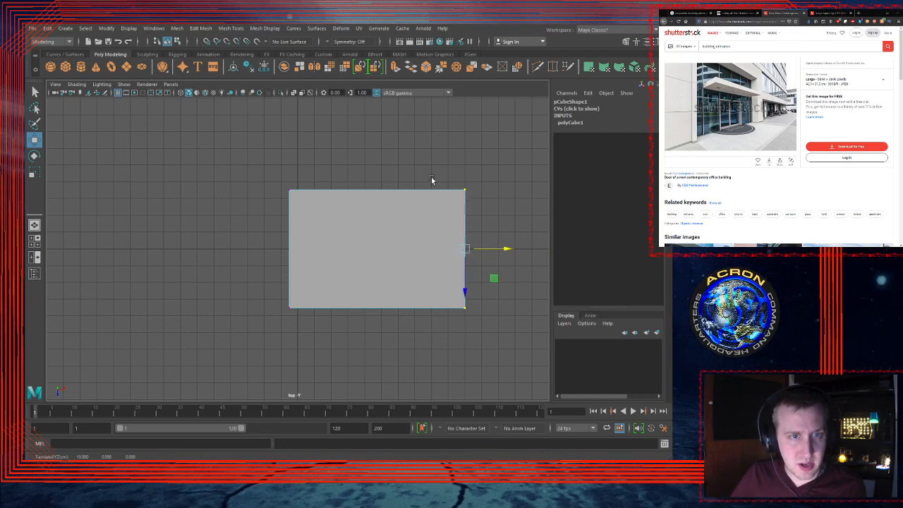
drag(312, 167, 226, 337)
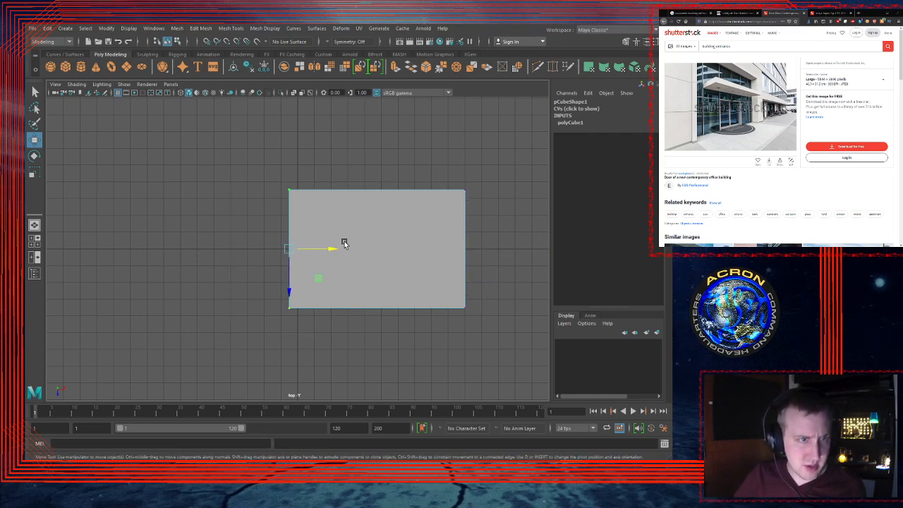
drag(333, 250, 296, 240)
Step: Move the cube's front vertices to Z 0 and its back vertices to Z -5, snapped to the grid
drag(507, 286, 278, 333)
drag(380, 350, 377, 247)
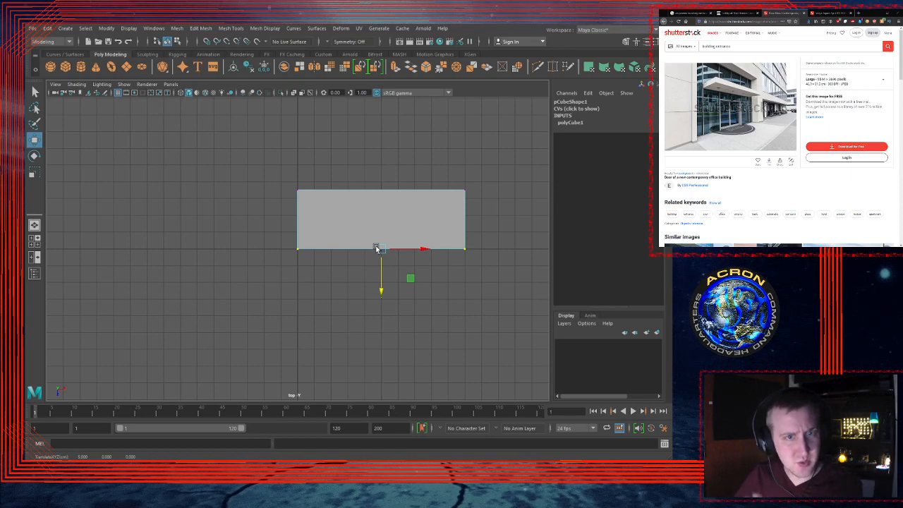
drag(494, 177, 278, 216)
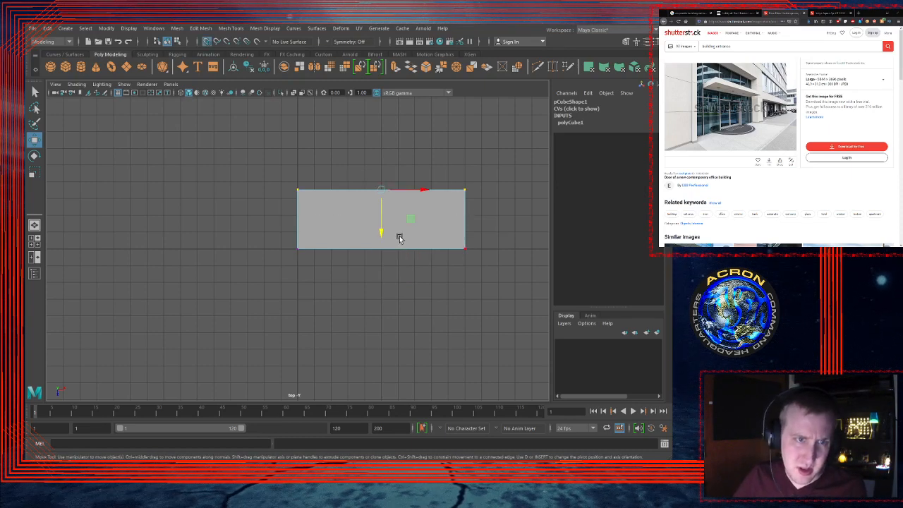
drag(383, 232, 385, 164)
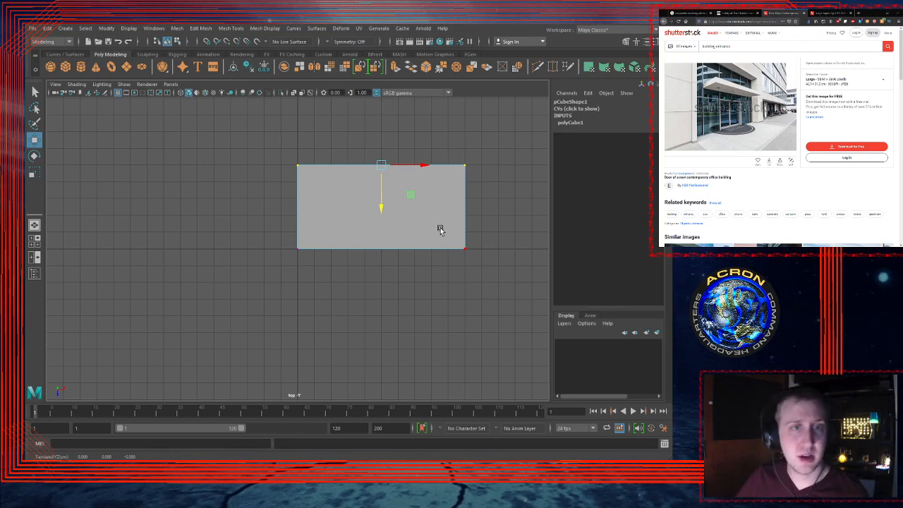
Step: Try setting the cube's Subdivisions Height to 3 in its polyCube1 inputs, and undo the change
key(space)
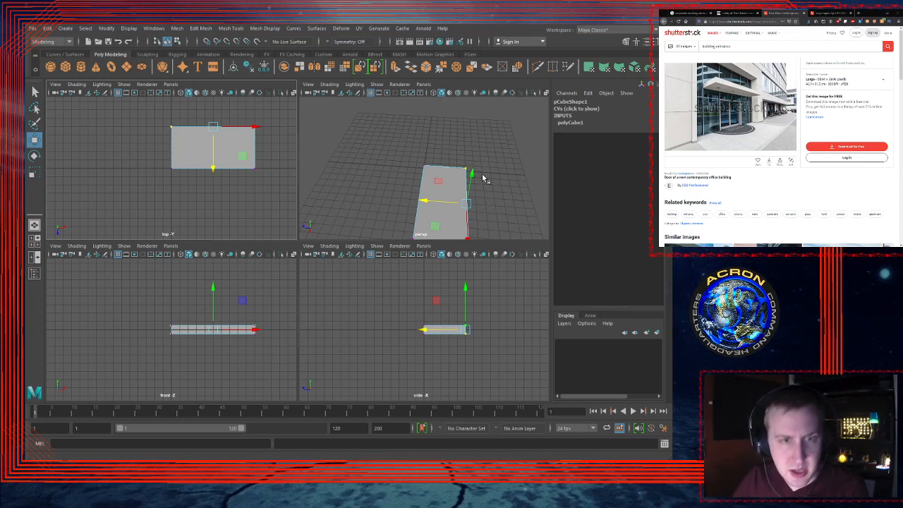
key(space)
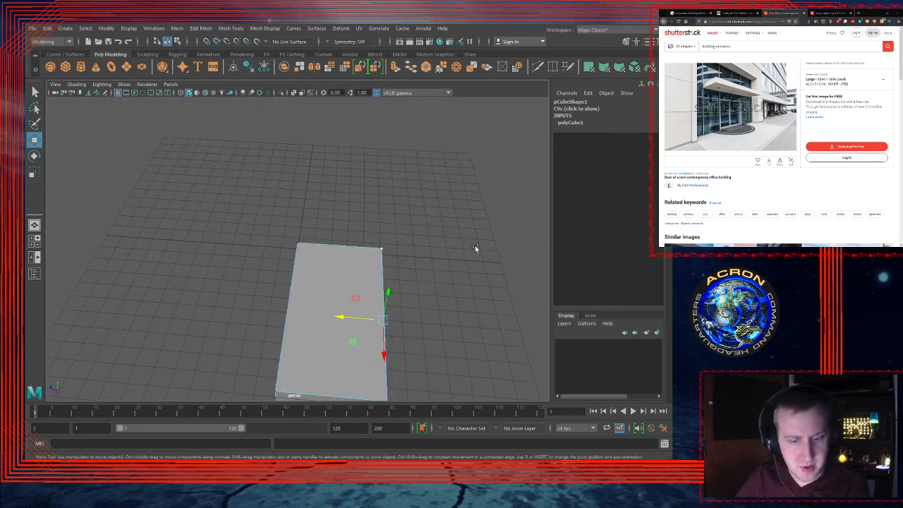
alt+drag(487, 241, 337, 196)
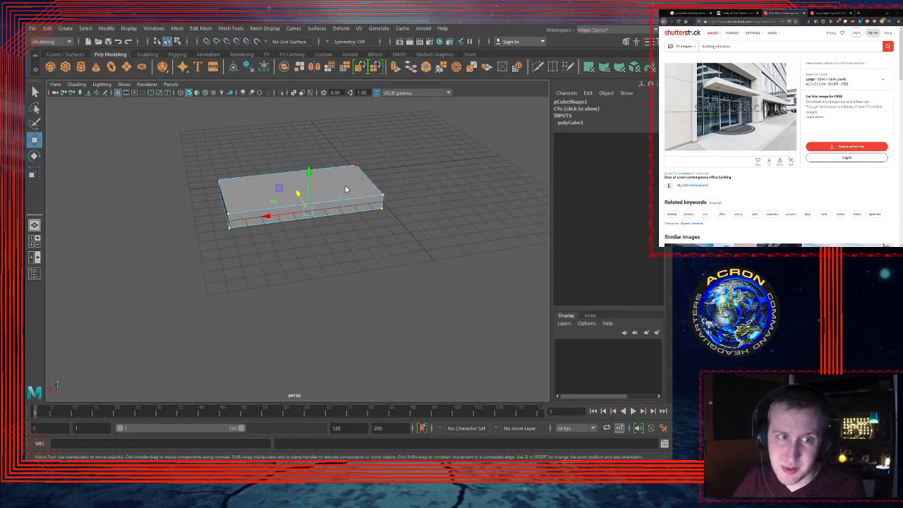
key(F8)
click(352, 173)
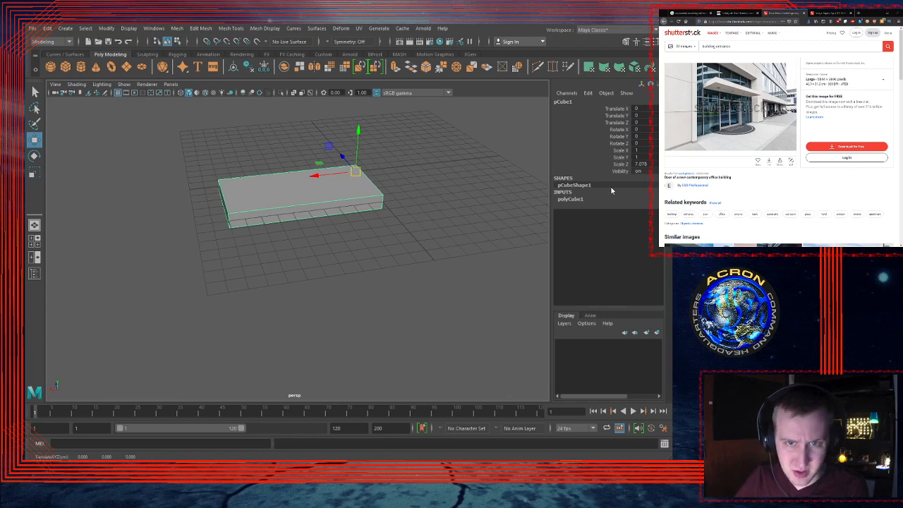
click(577, 201)
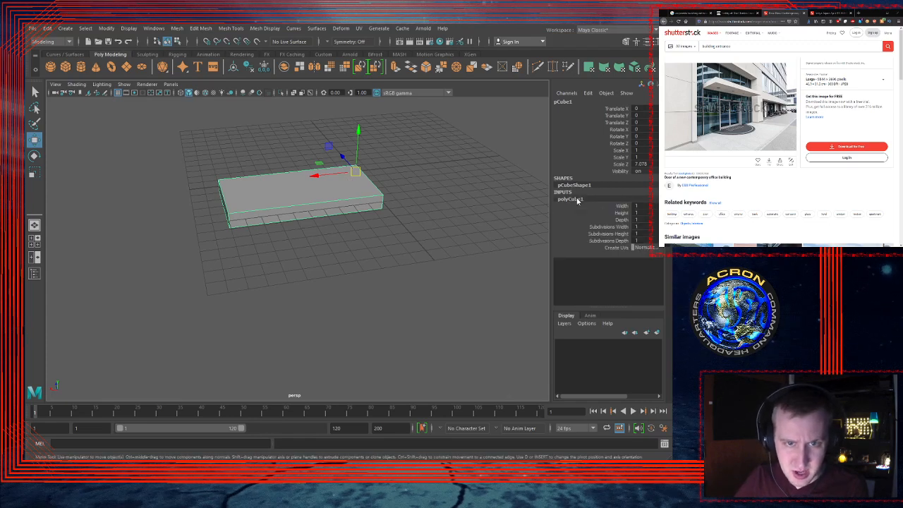
double_click(647, 234)
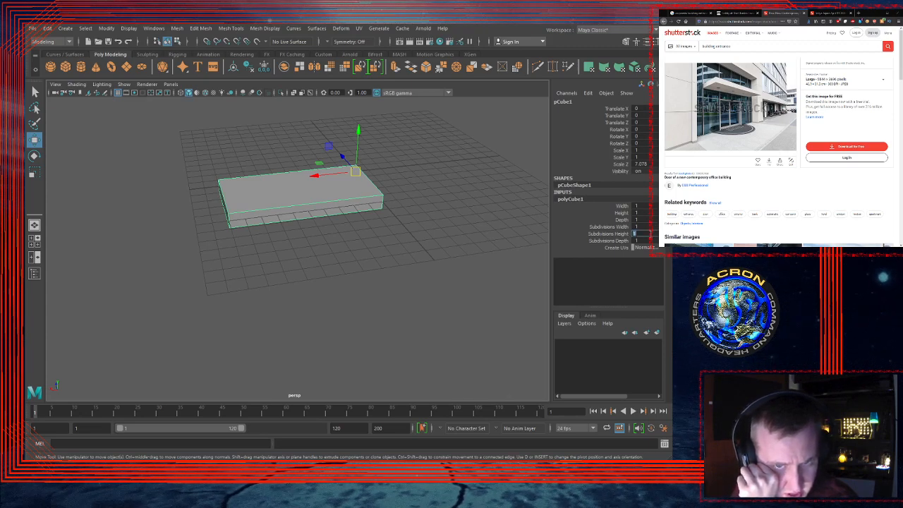
text(3)
key(Return)
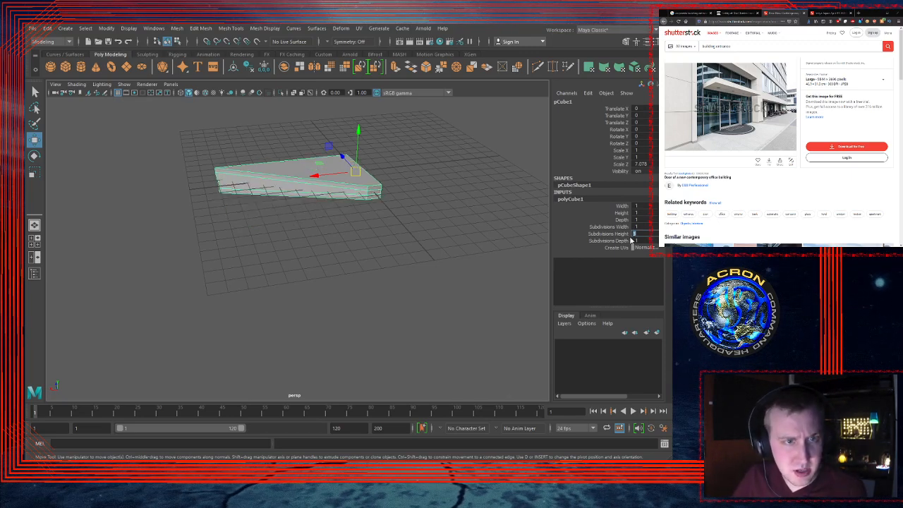
click(524, 250)
key(ctrl+z)
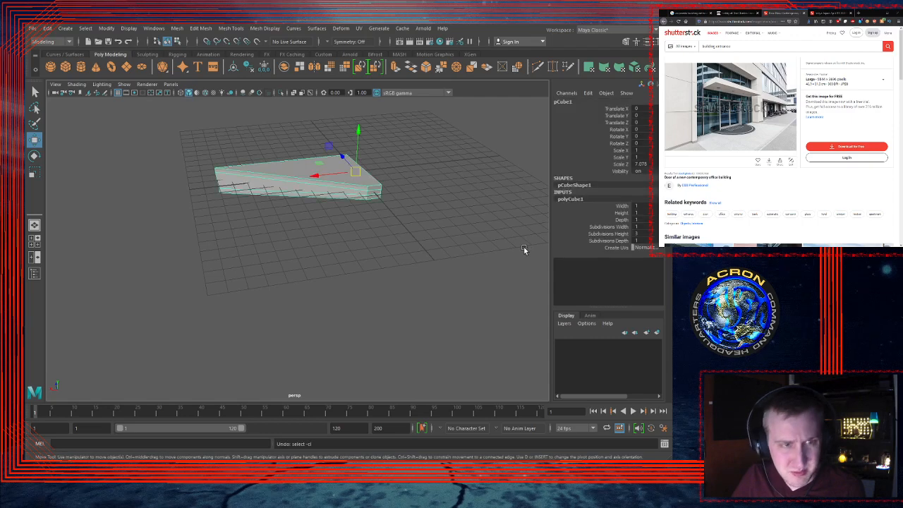
key(ctrl+z)
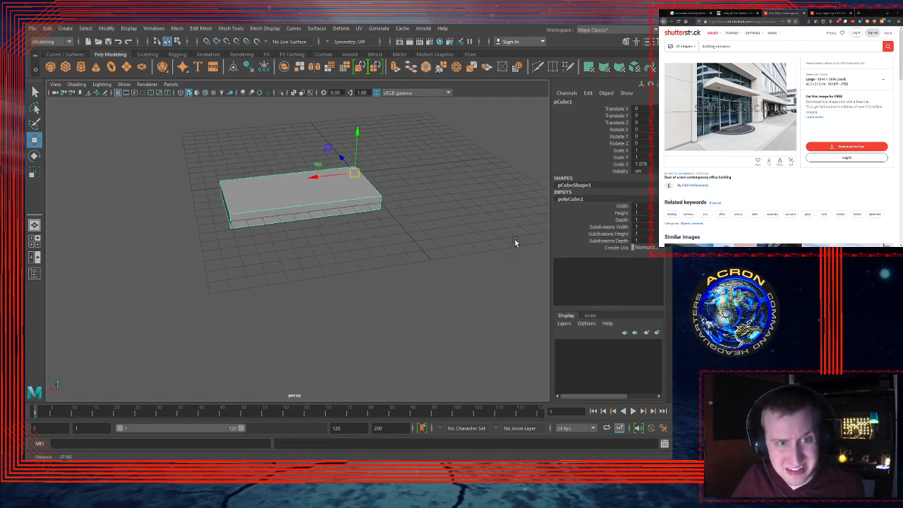
Step: Delete the long back face at Z -5 and the short end face at X 0 of the block
alt+drag(520, 242, 470, 252)
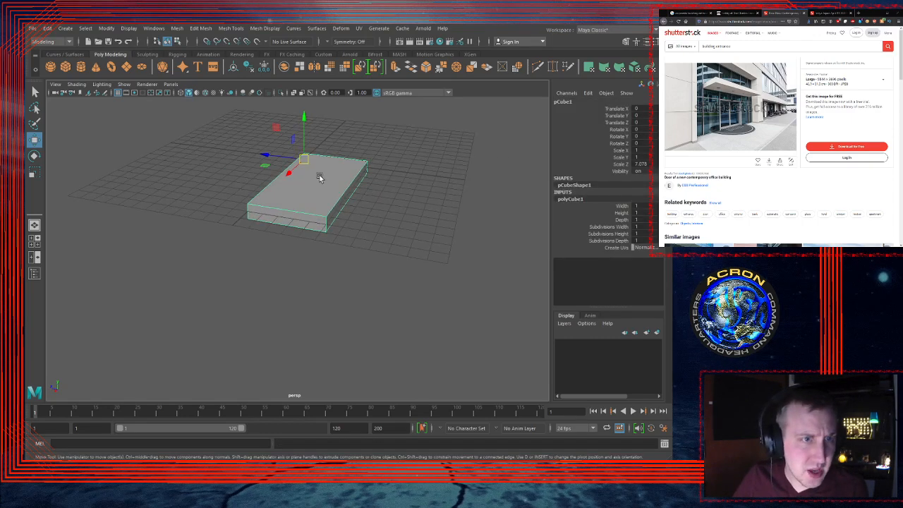
right_drag(319, 178, 326, 197)
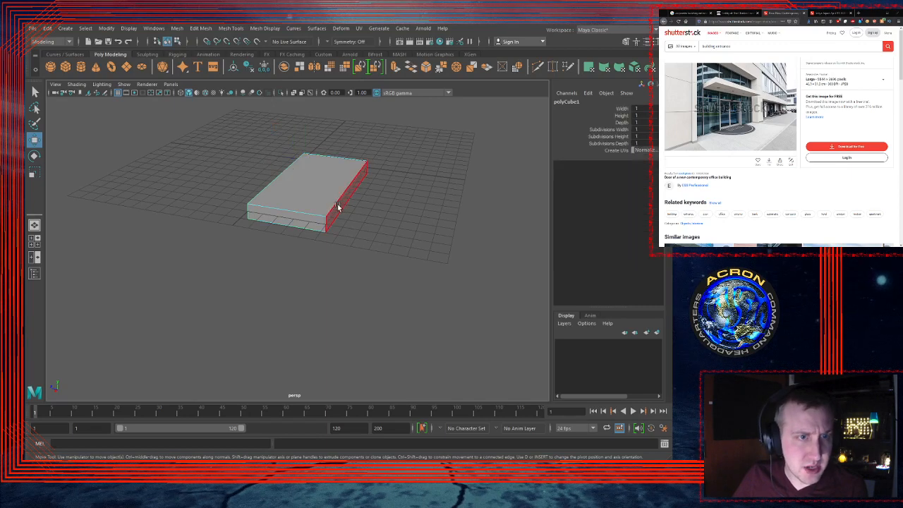
click(337, 204)
key(Delete)
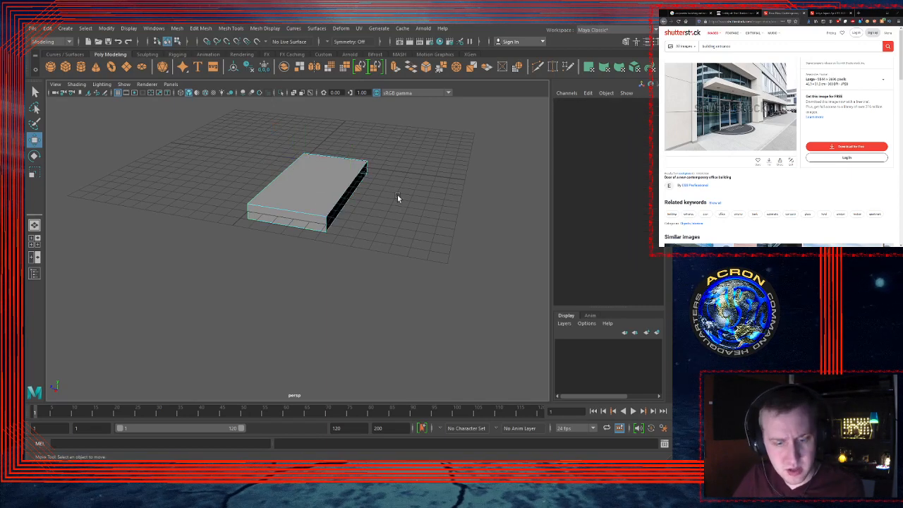
alt+drag(397, 195, 346, 202)
click(337, 204)
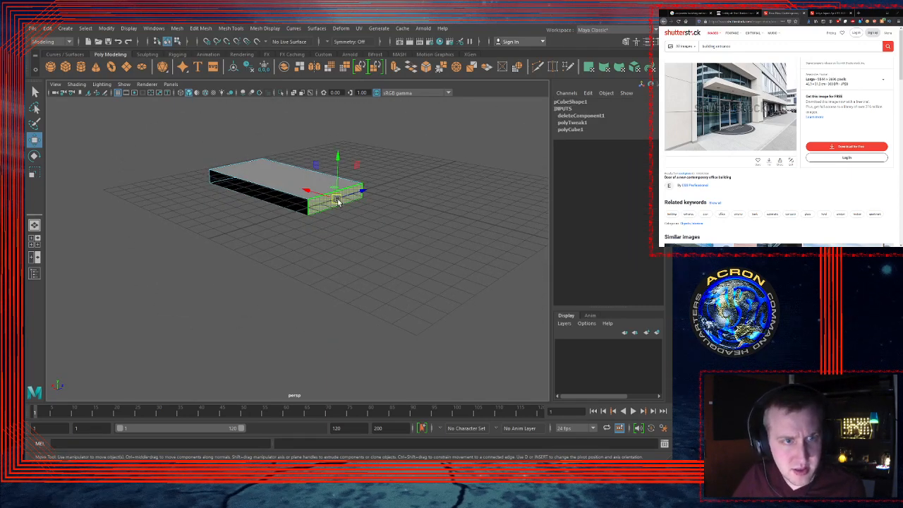
key(Delete)
click(330, 191)
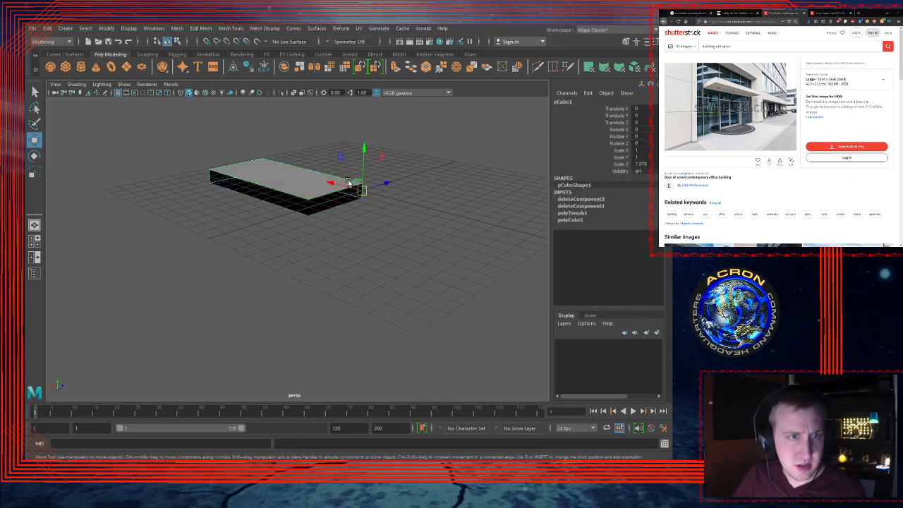
Step: In the front view, raise the block's lower vertices to ground level at Y 0 with grid snapping
alt+drag(323, 188, 383, 216)
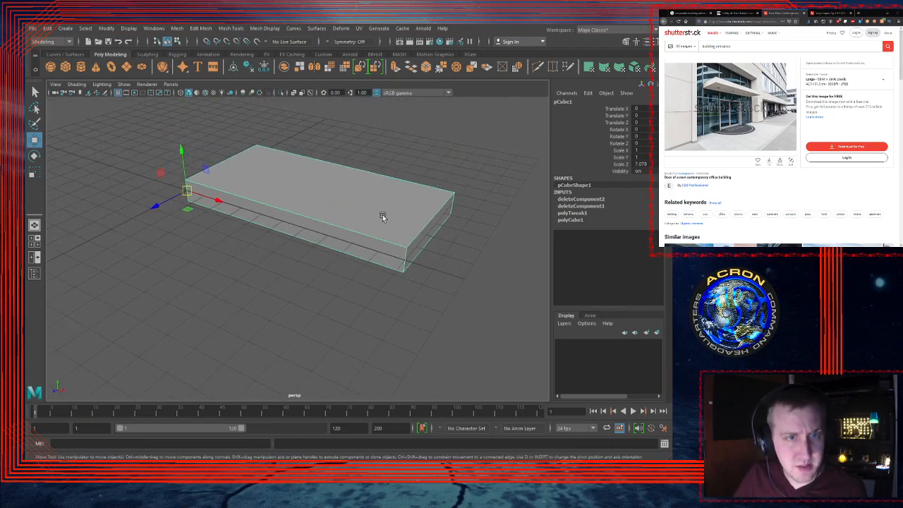
key(space)
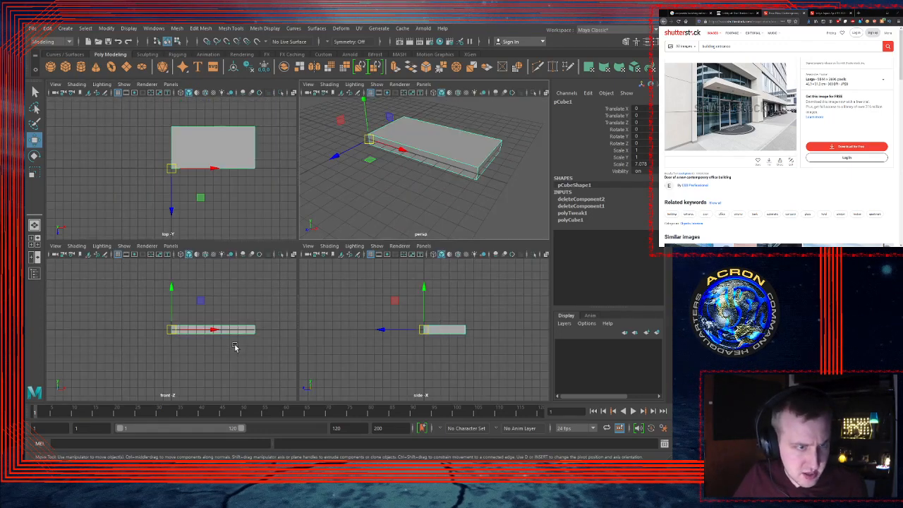
key(space)
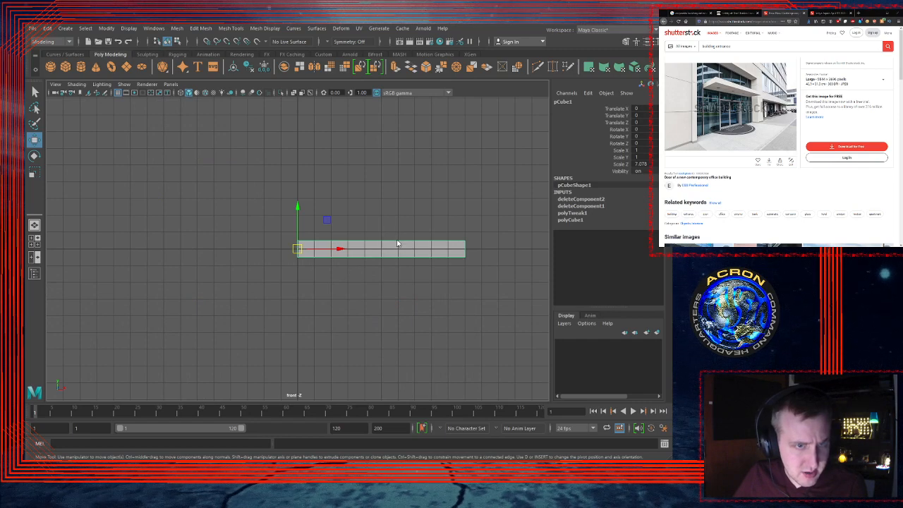
key(F9)
drag(492, 274, 285, 252)
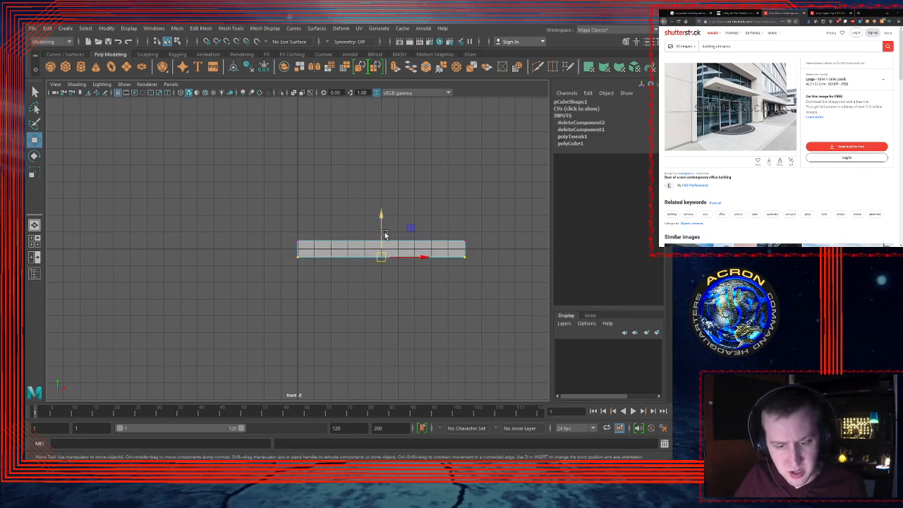
drag(382, 218, 351, 251)
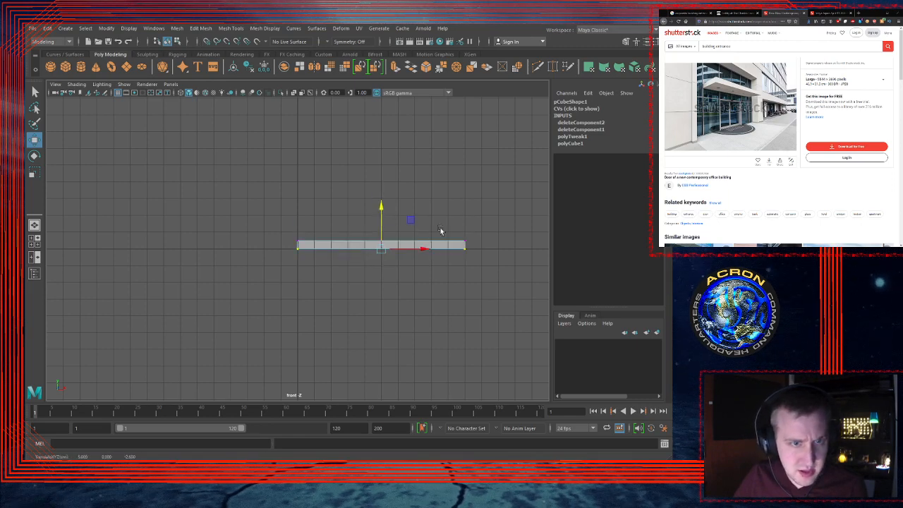
Step: Raise the block's upper vertices to Y 6 in the front view
drag(505, 210, 281, 247)
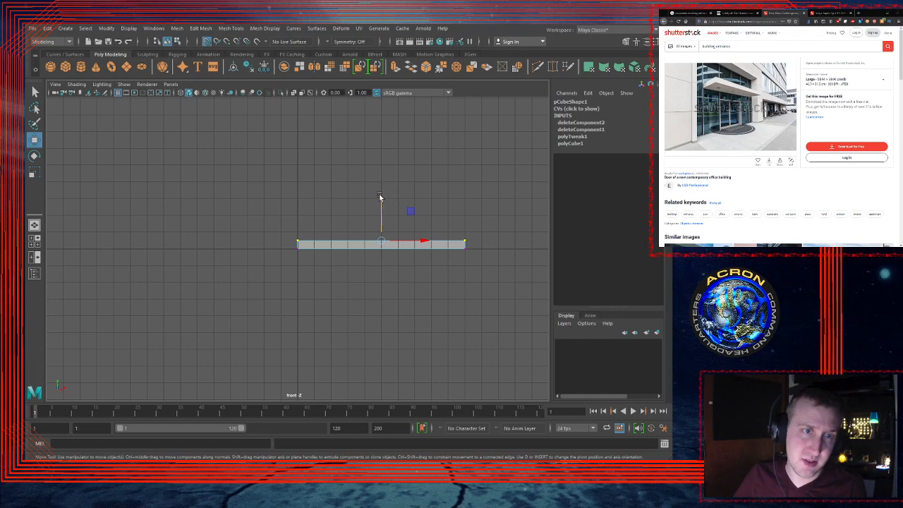
drag(381, 198, 375, 202)
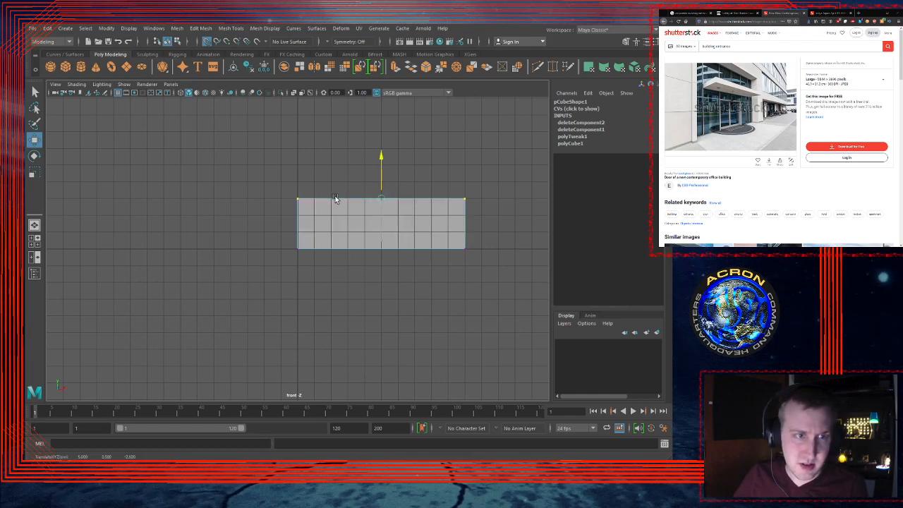
middle_drag(335, 199, 327, 156)
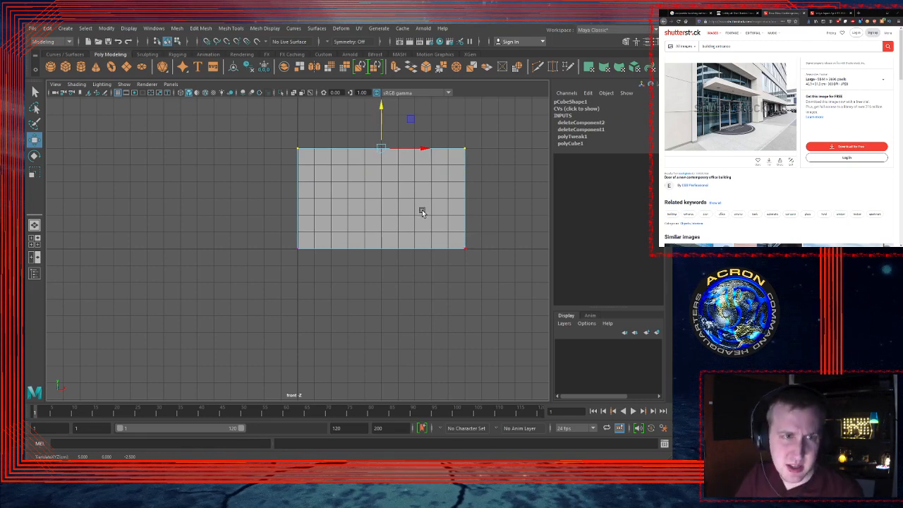
Step: Examine the block's overall height and proportions from a low frontal angle in the perspective view
key(space)
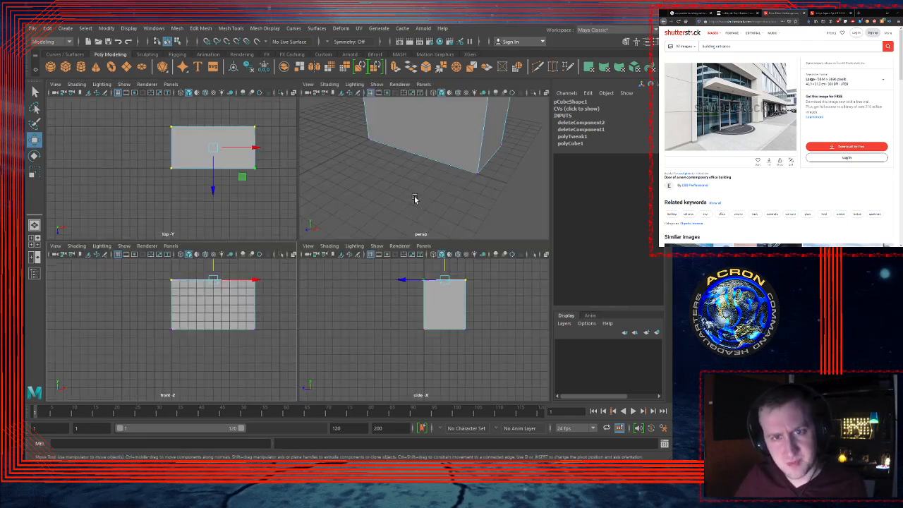
key(space)
alt+right_drag(485, 187, 397, 195)
alt+drag(341, 183, 377, 164)
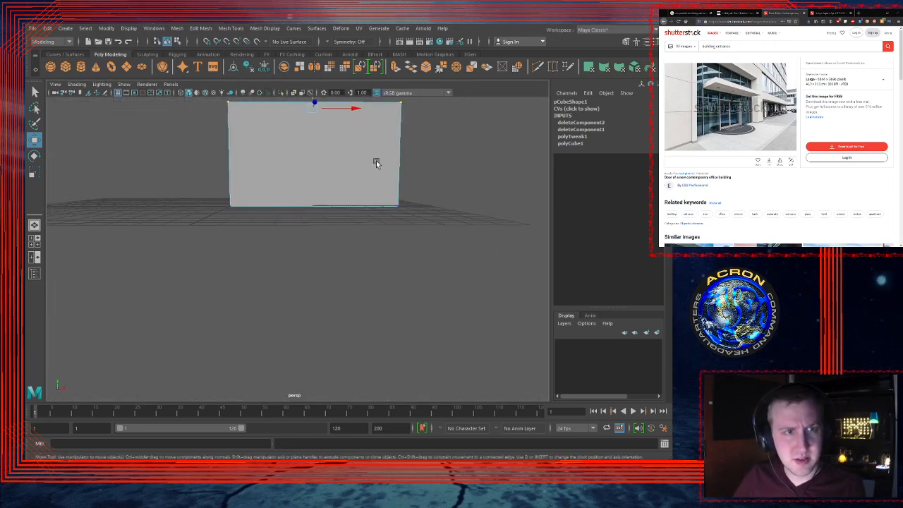
alt+middle_drag(375, 139, 375, 175)
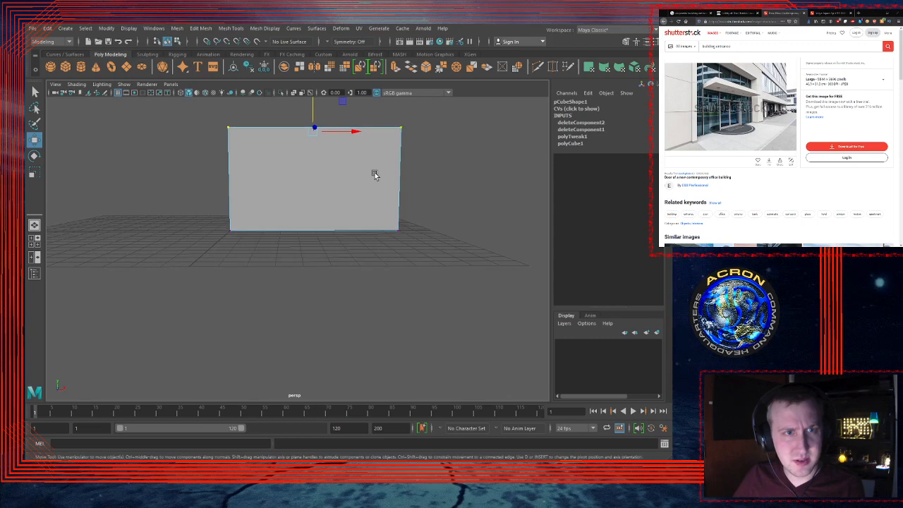
key(space)
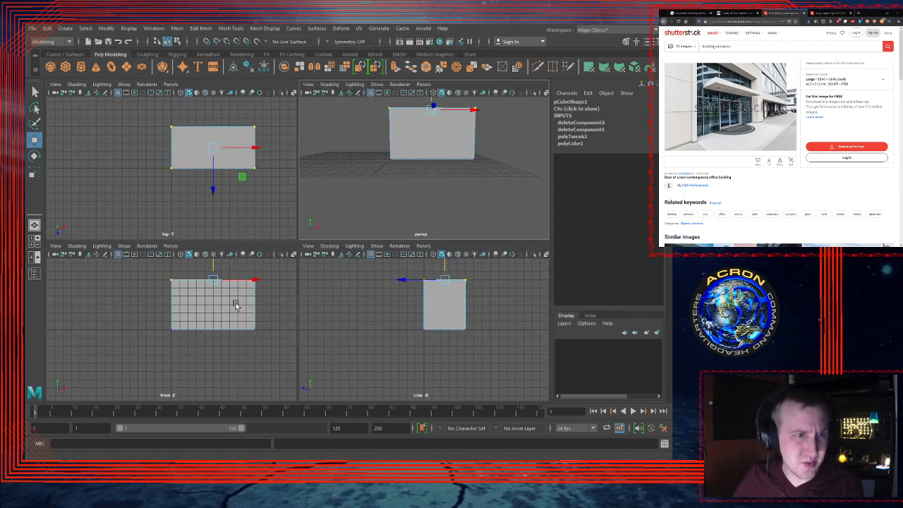
key(space)
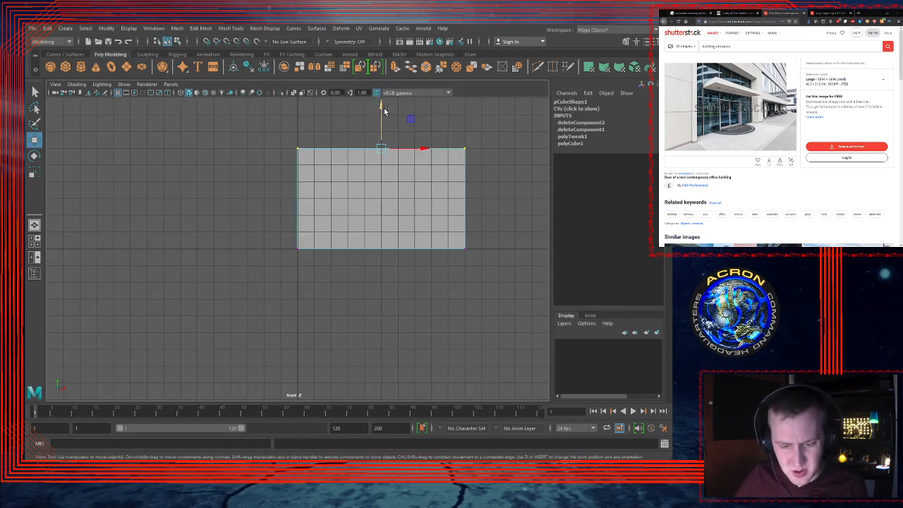
Step: Lower the block's upper vertices to Y 3 in the front view and check the new proportions in perspective
drag(382, 107, 374, 199)
key(space)
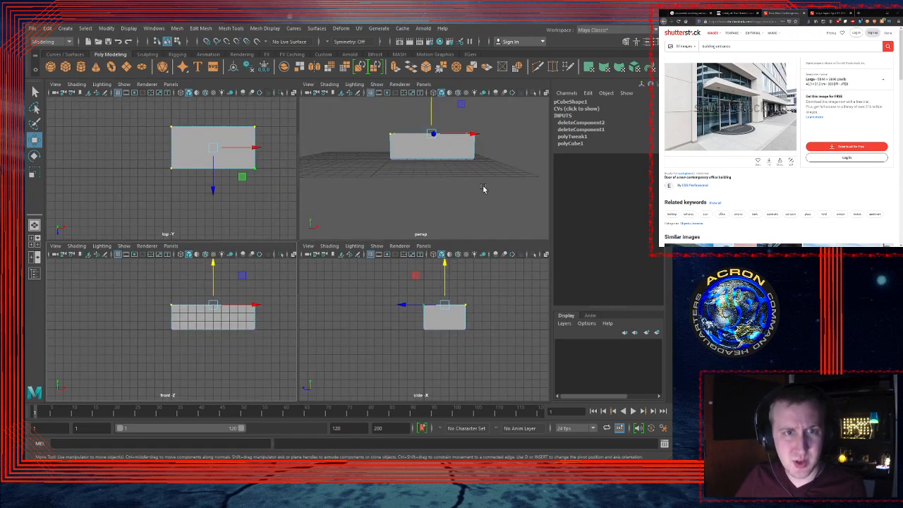
alt+drag(417, 180, 397, 178)
alt+middle_drag(399, 149, 401, 182)
alt+right_drag(400, 181, 472, 169)
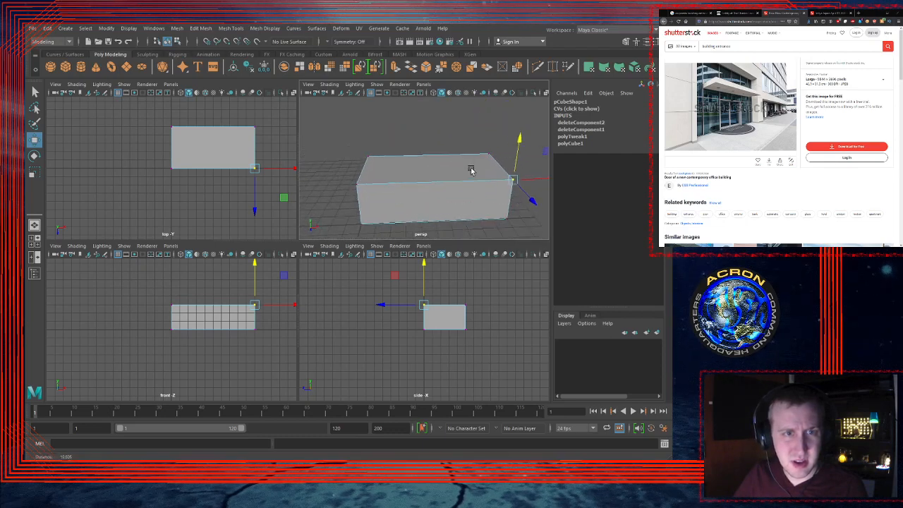
alt+middle_drag(472, 169, 452, 143)
alt+drag(452, 142, 474, 175)
Step: Duplicate the whole block and snap the copy on top of the original at Translate Y 3
key(F8)
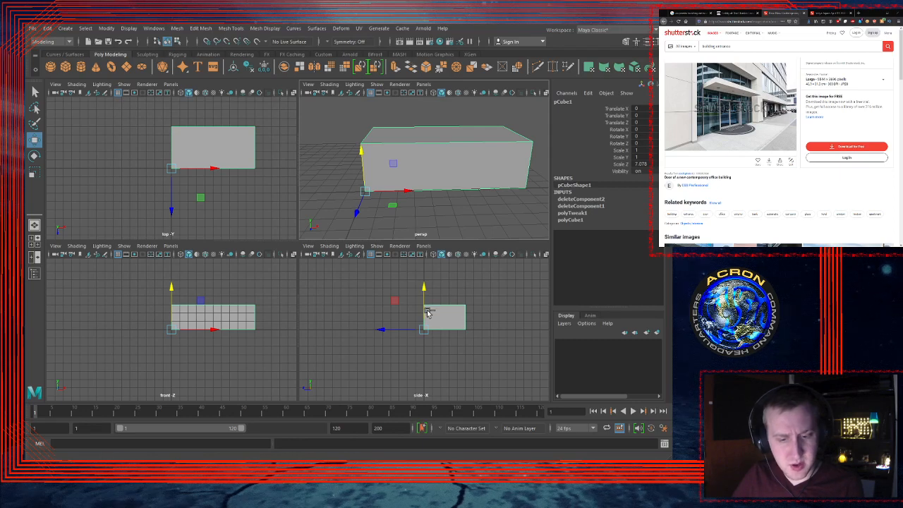
key(ctrl+d)
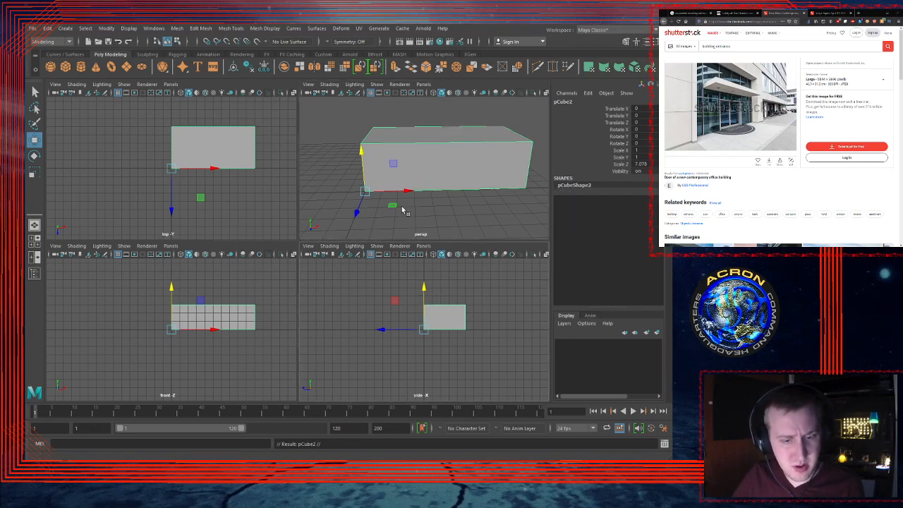
drag(365, 157, 362, 142)
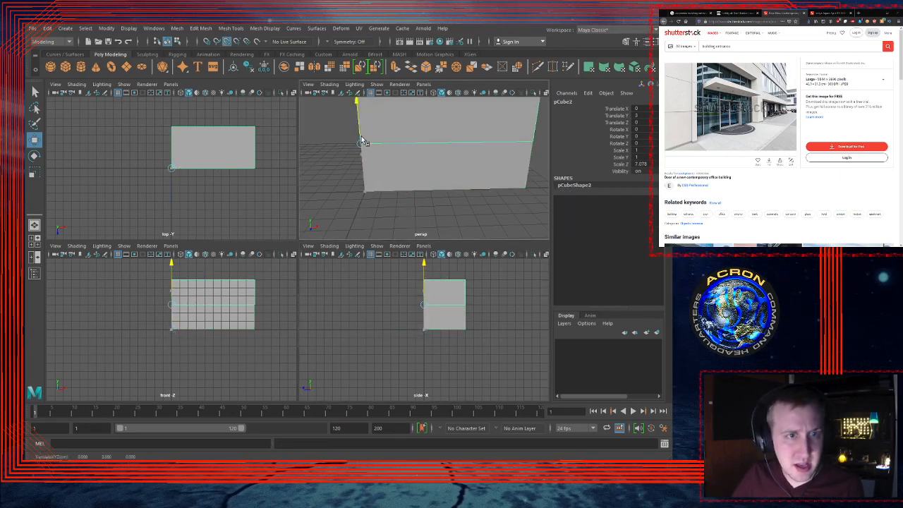
mouse_move(452, 185)
alt+mouse_down()
mouse_move(433, 181)
mouse_move(436, 196)
mouse_move(405, 183)
mouse_move(425, 169)
mouse_move(446, 181)
alt+mouse_up()
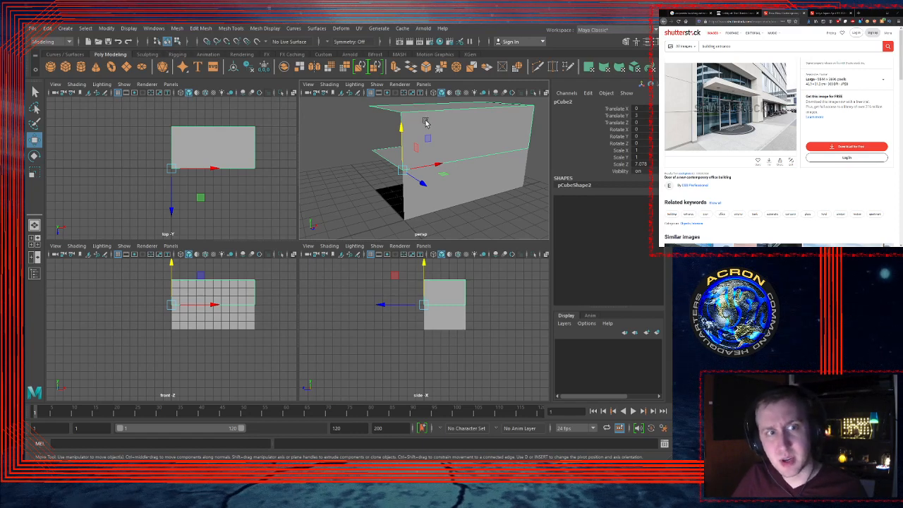
Step: Put the upper storey copy on a new display layer and hide that layer
click(456, 197)
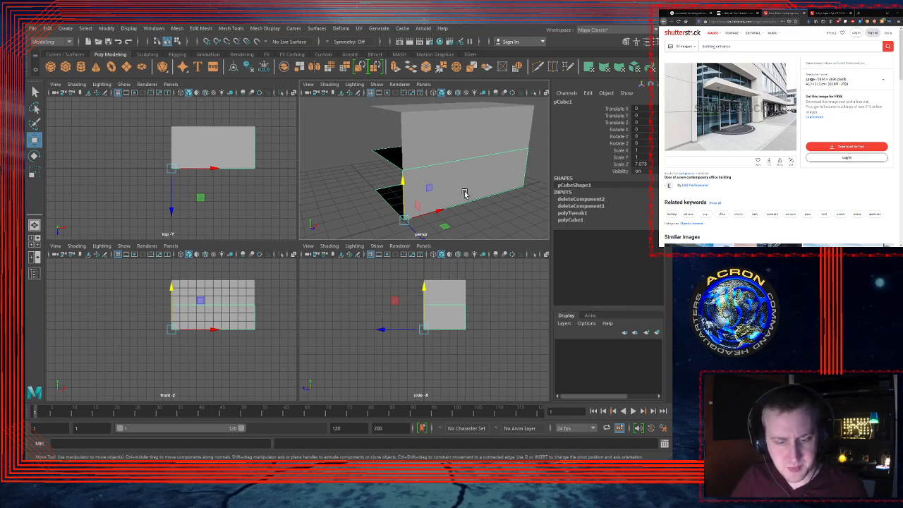
alt+drag(464, 195, 452, 177)
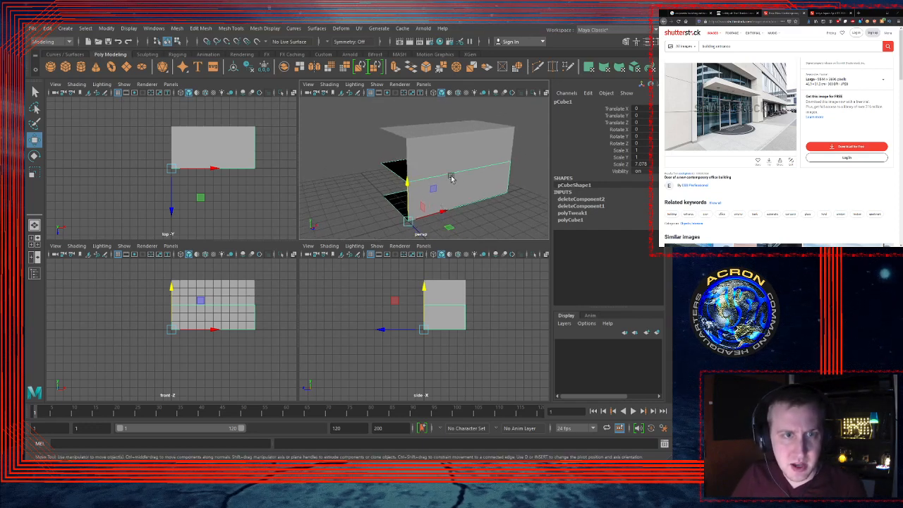
click(451, 137)
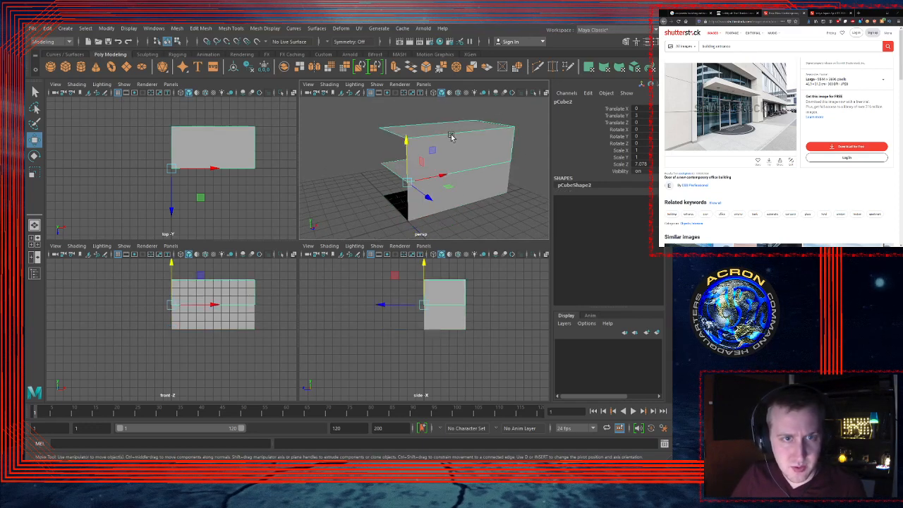
click(648, 334)
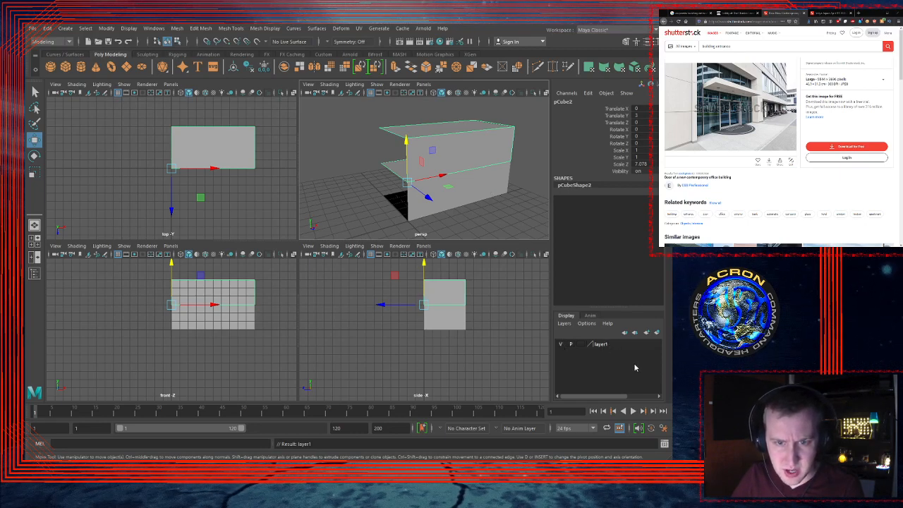
click(562, 344)
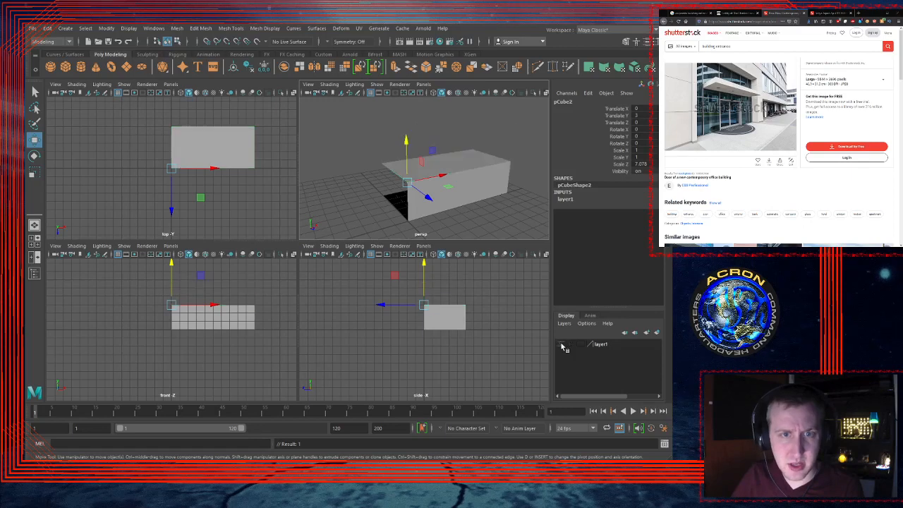
Step: Select the lower block and insert a vertical edge loop about one grid unit from its X 0 end with the Insert Edge Loop tool
click(512, 219)
click(457, 182)
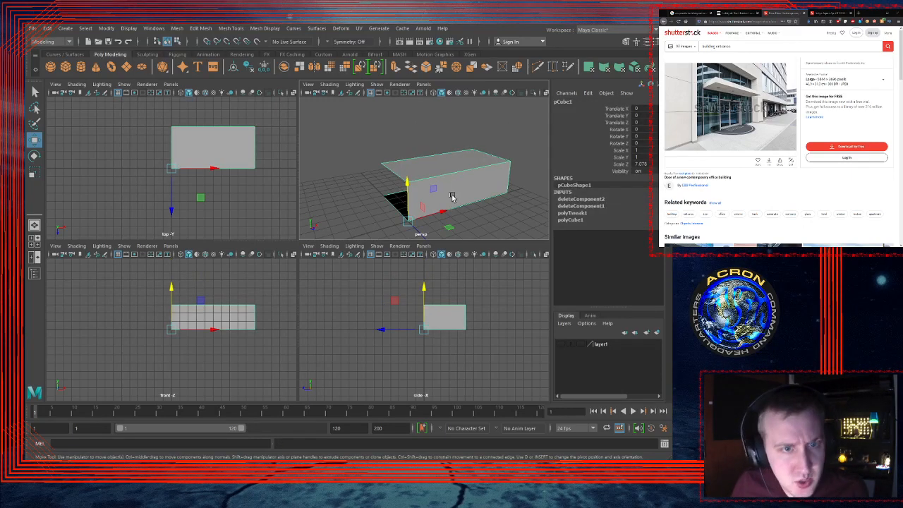
key(alt)
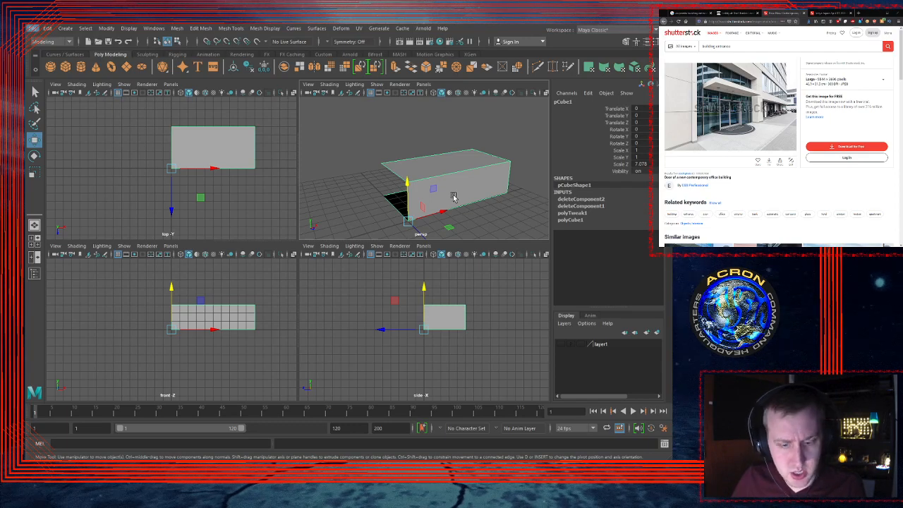
key(alt)
key(space)
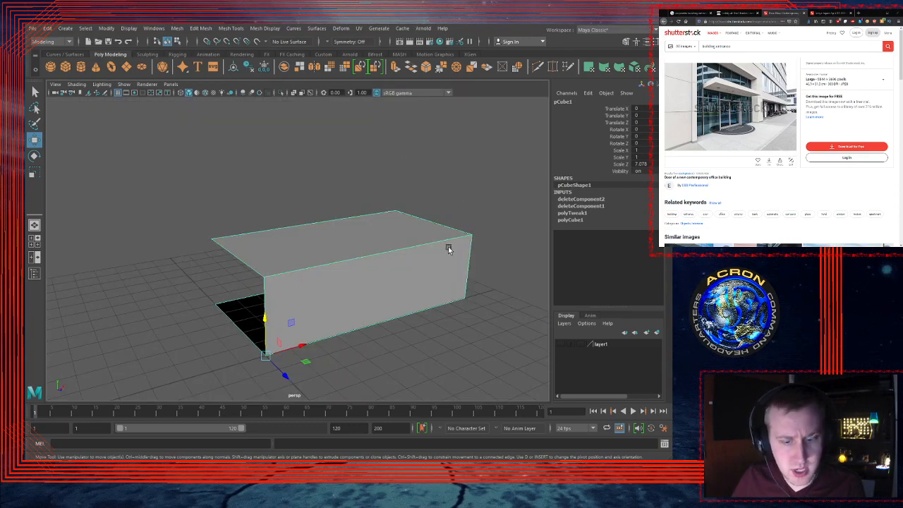
alt+drag(447, 246, 403, 205)
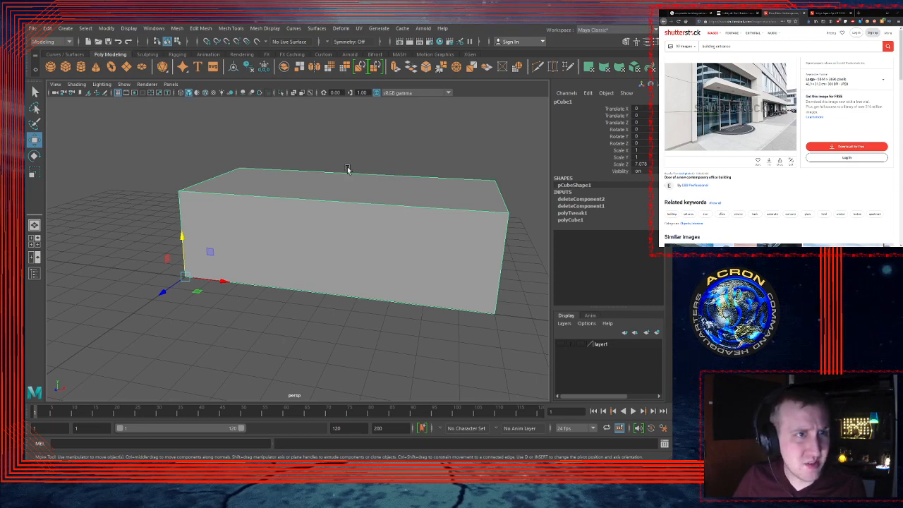
click(147, 55)
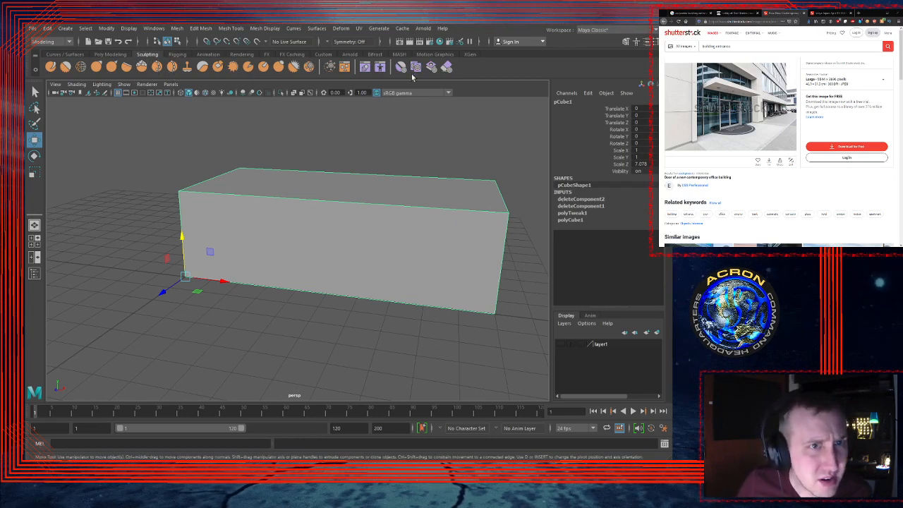
click(319, 55)
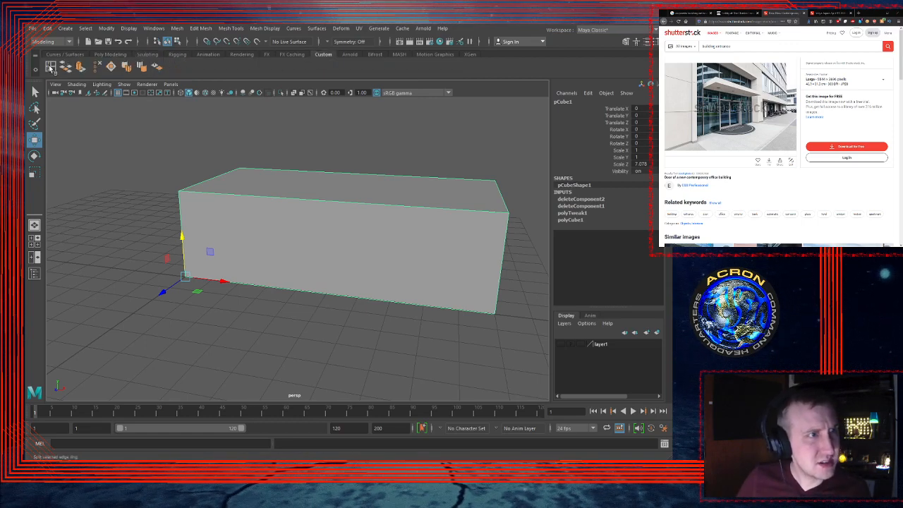
click(51, 67)
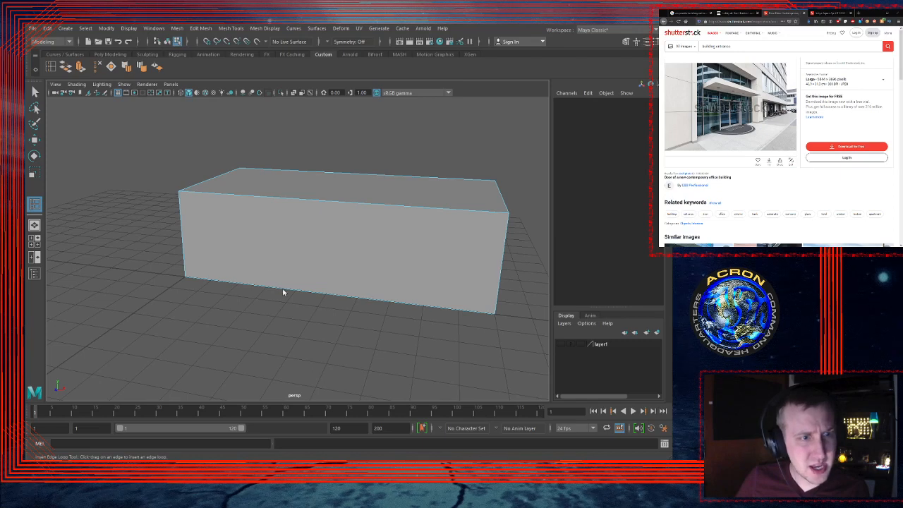
click(371, 301)
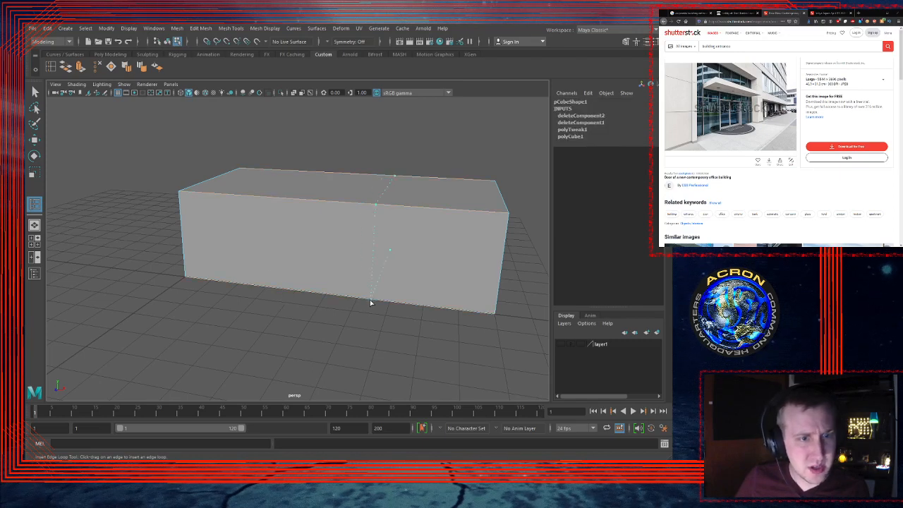
click(208, 285)
Step: Insert eight more vertical edge loops at roughly one-unit spacing along the rest of the lower block's length
alt+drag(208, 286, 249, 274)
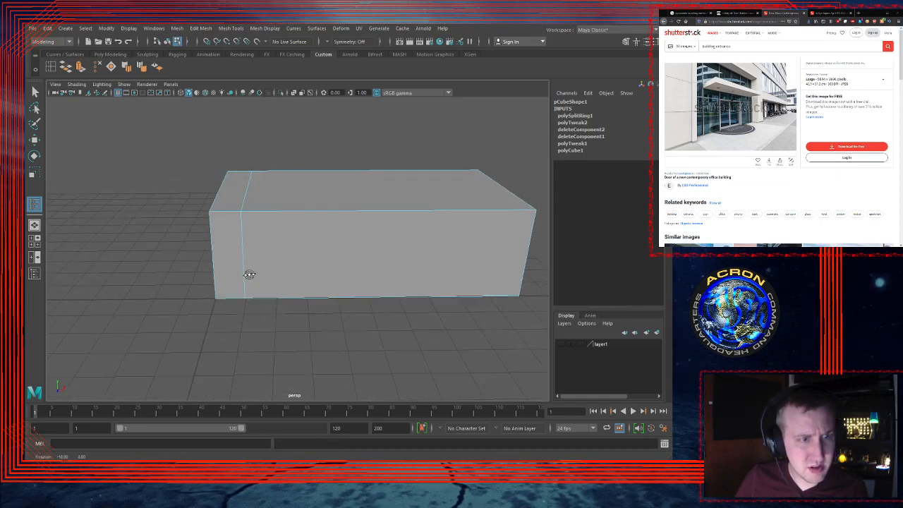
click(400, 304)
drag(401, 299, 341, 299)
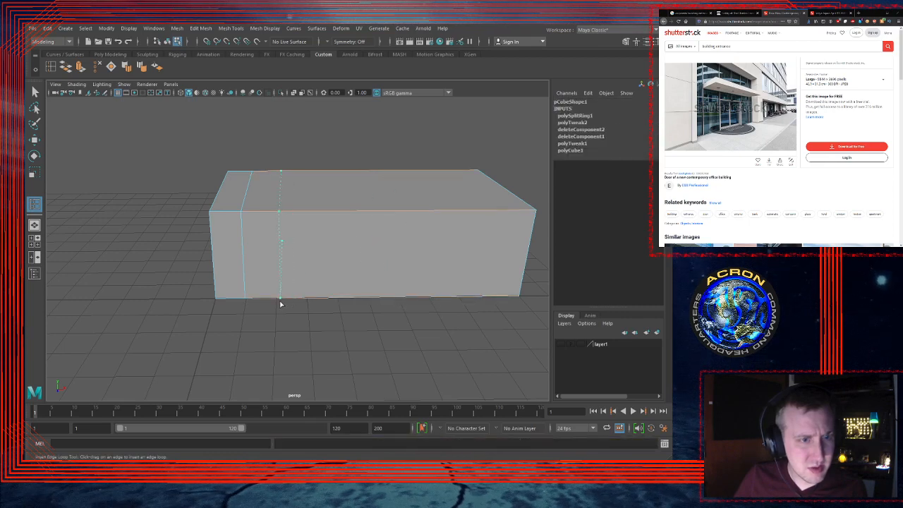
drag(281, 304, 432, 300)
click(460, 300)
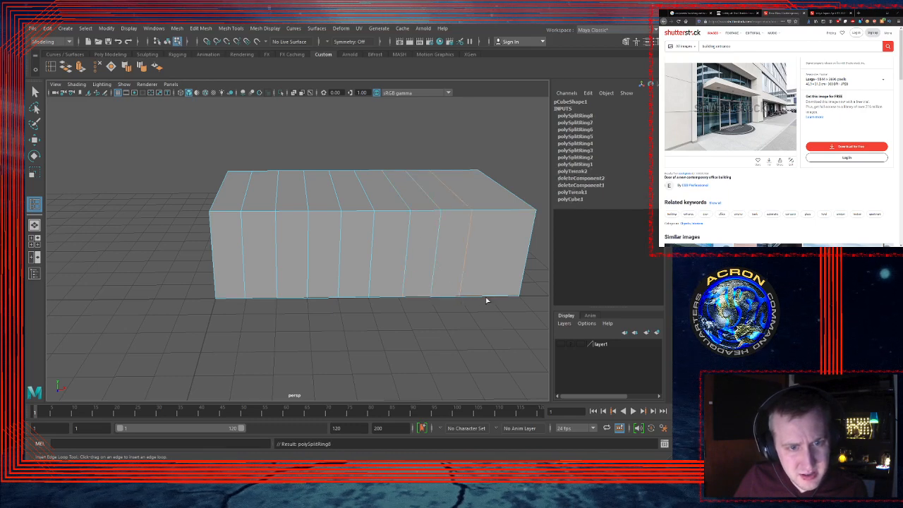
click(491, 299)
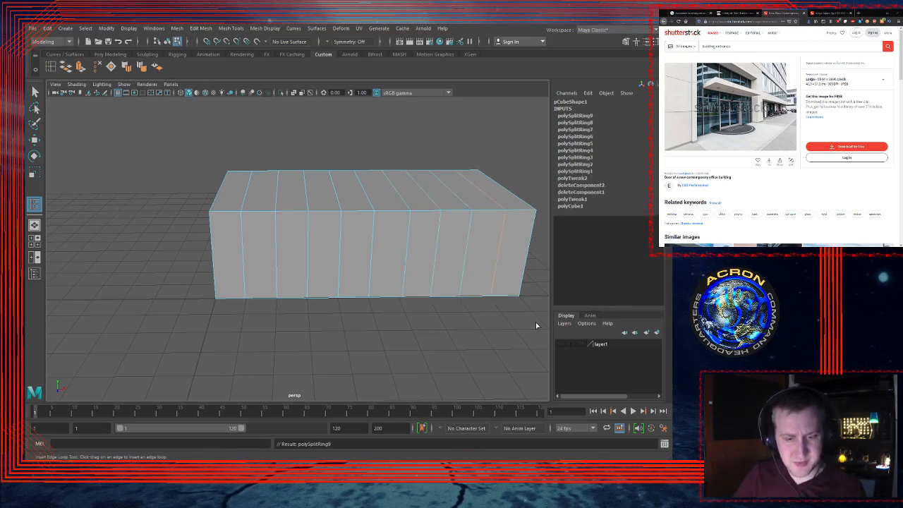
Step: In the top view, align the first four edge loops from the X 0 end to grid lines X 1, 2, 3 and 4
key(q)
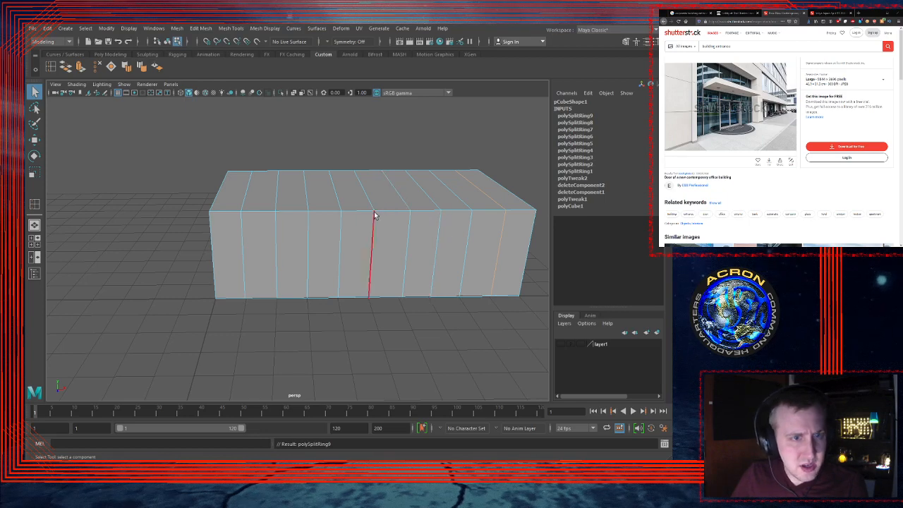
double_click(247, 198)
key(w)
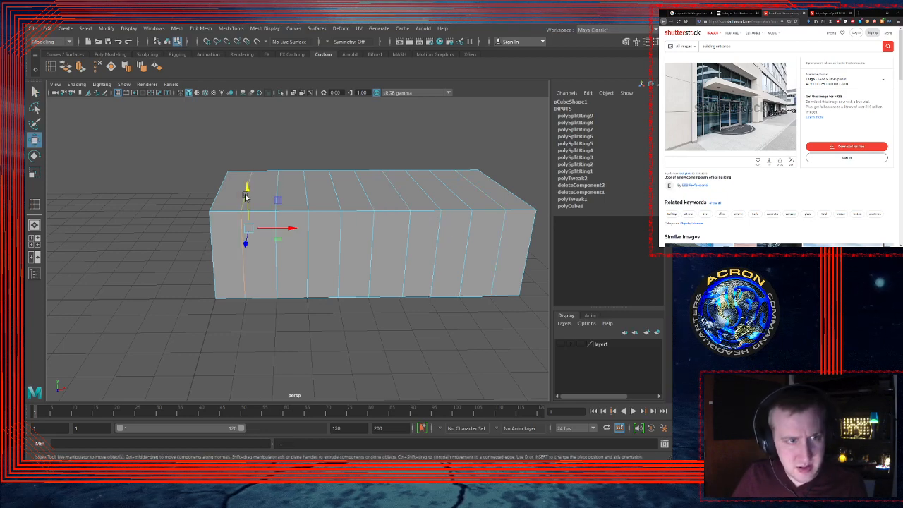
key(space)
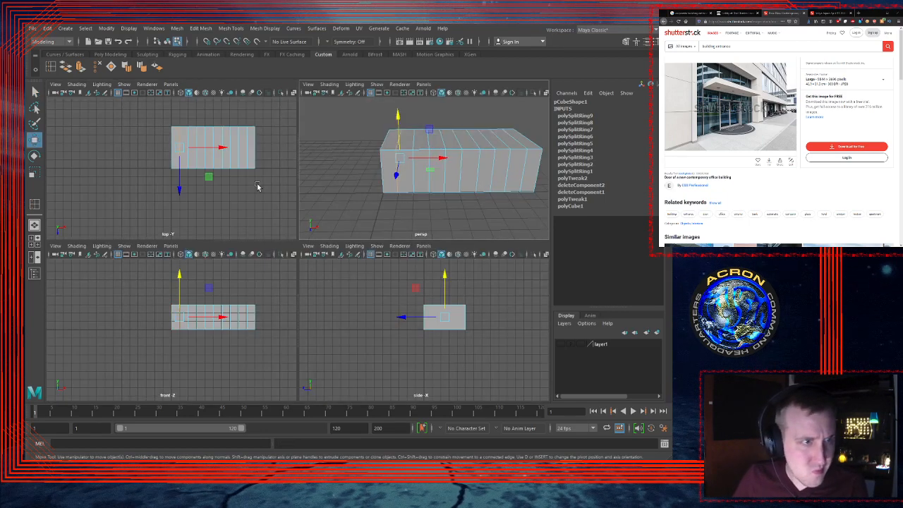
key(space)
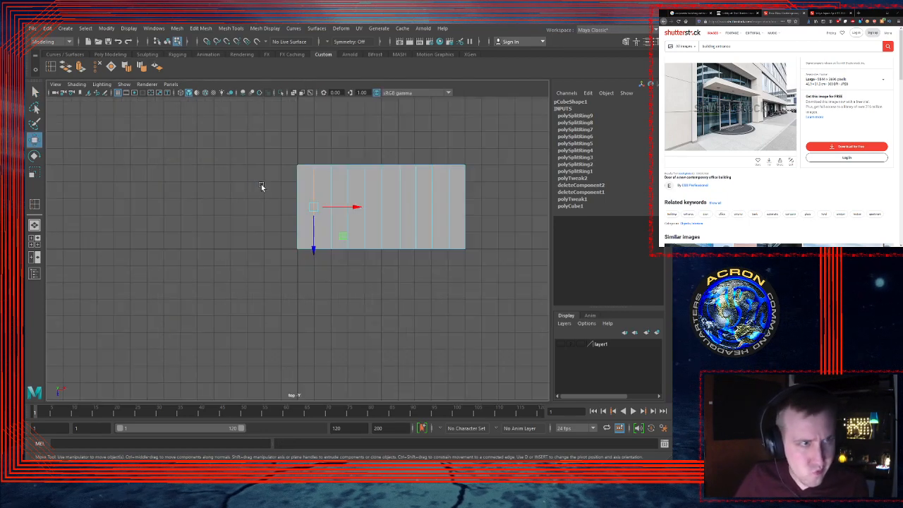
click(334, 187)
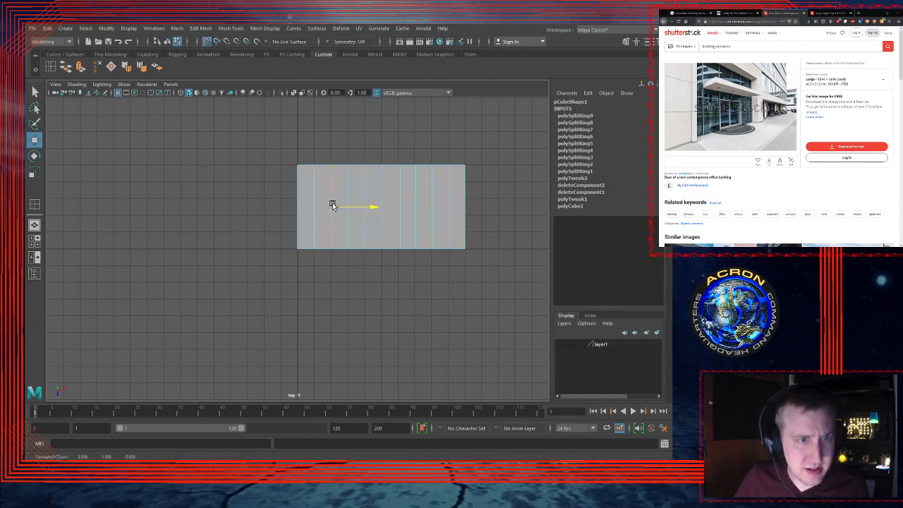
click(346, 194)
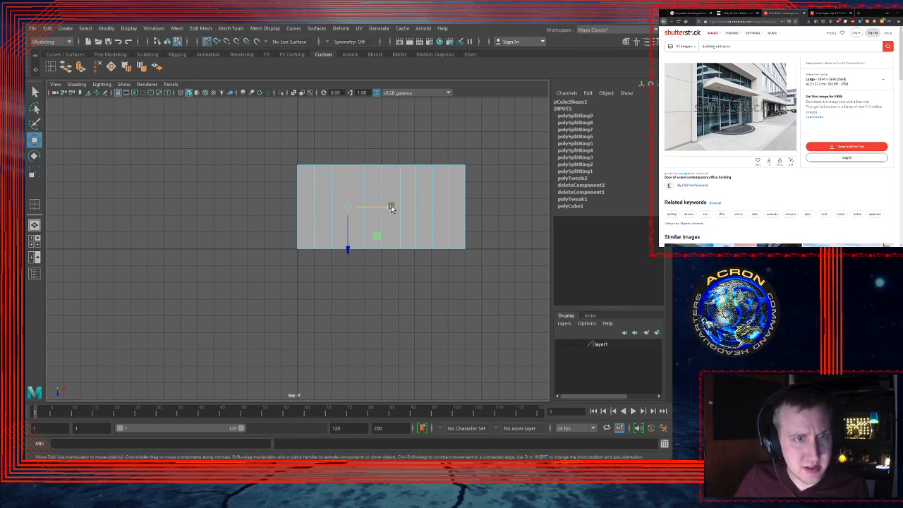
click(365, 190)
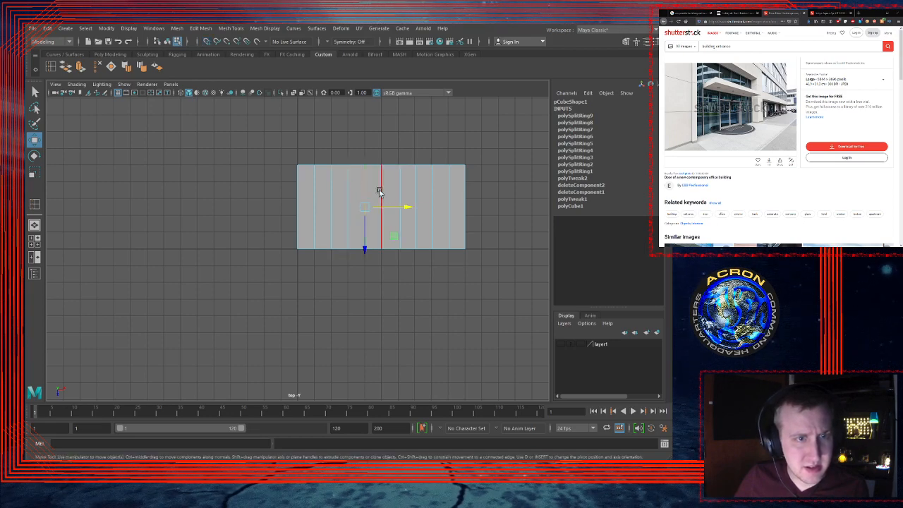
Step: Snap the remaining five edge loops to grid lines X 5, 6, 7, 8 and 9 in the top view
click(382, 190)
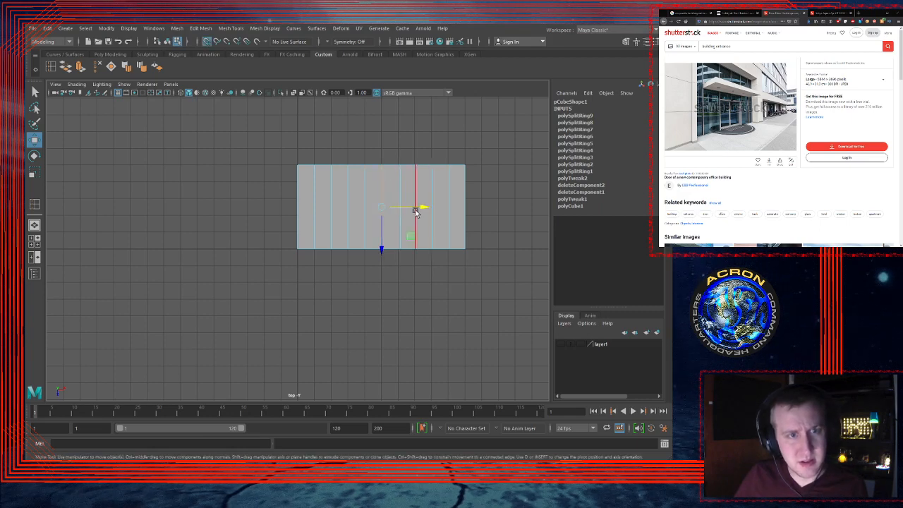
click(401, 198)
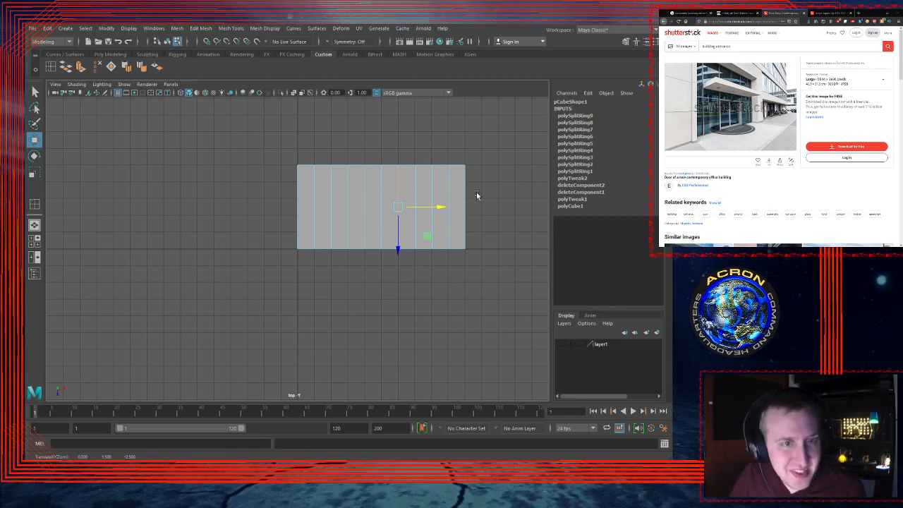
click(416, 189)
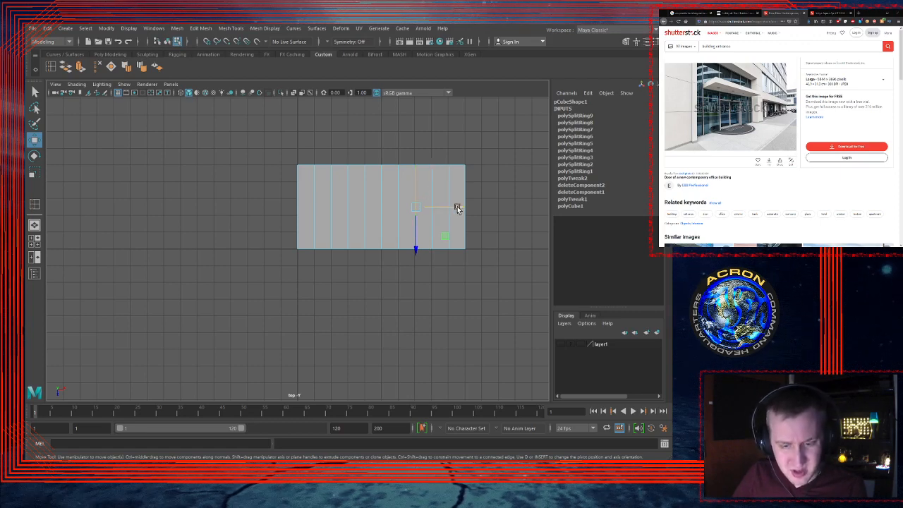
click(433, 186)
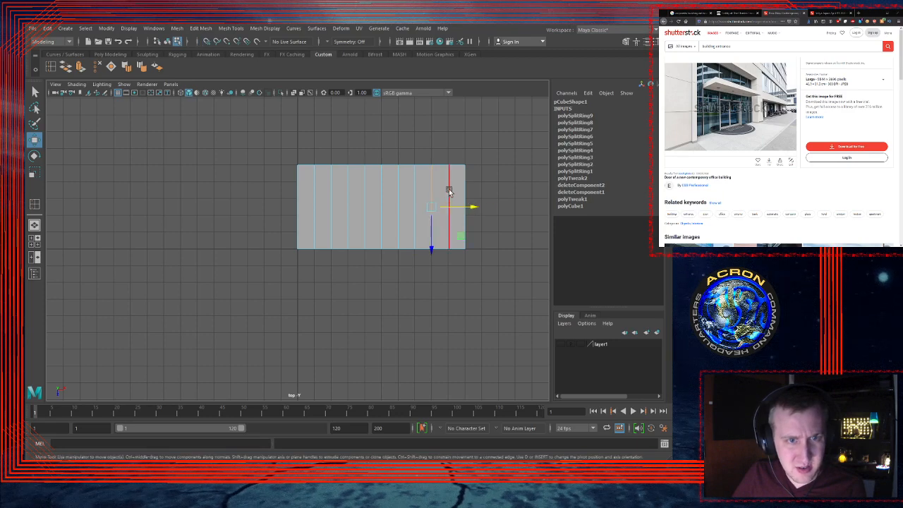
click(449, 191)
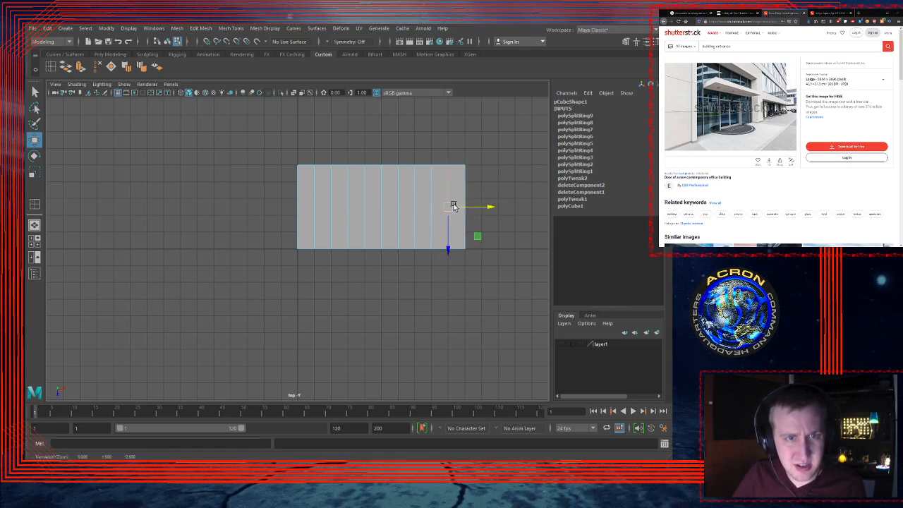
Step: Delete all faces of the lower block except the bay-divided front wall and the X 10 end wall
key(space)
key(space)
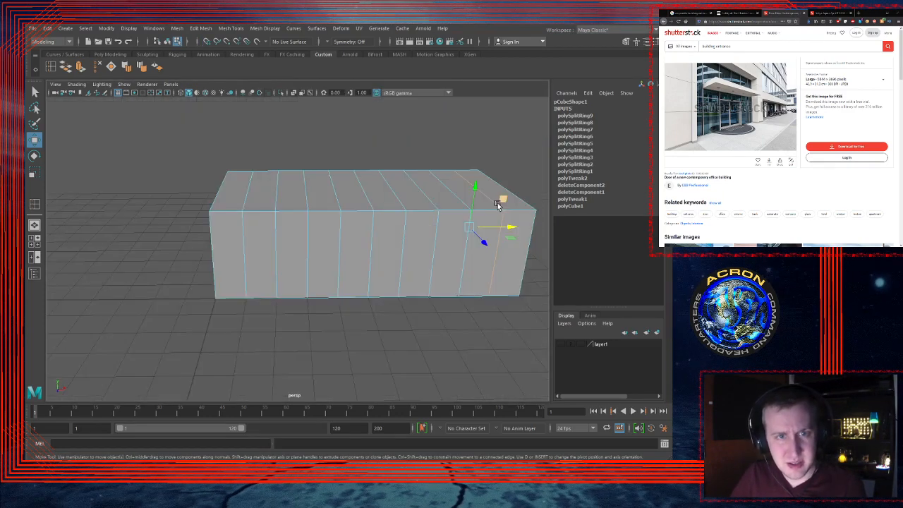
alt+drag(516, 238, 579, 240)
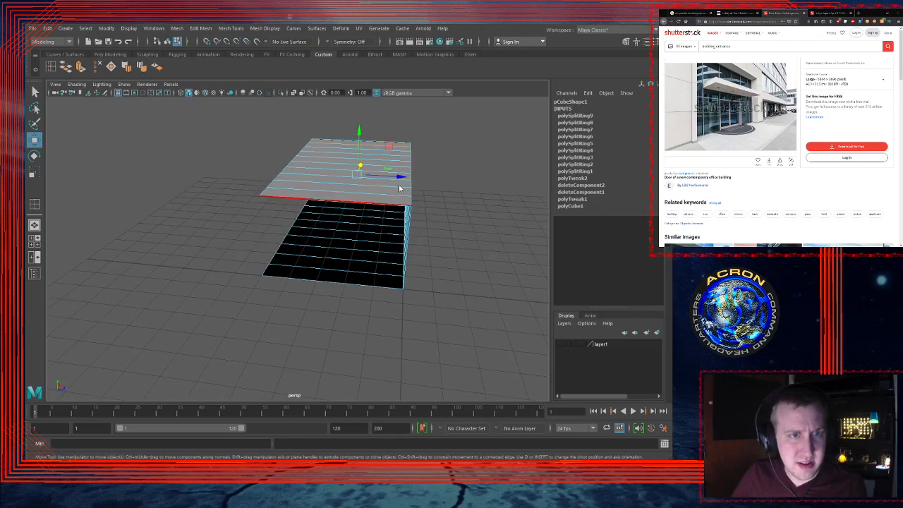
click(360, 217)
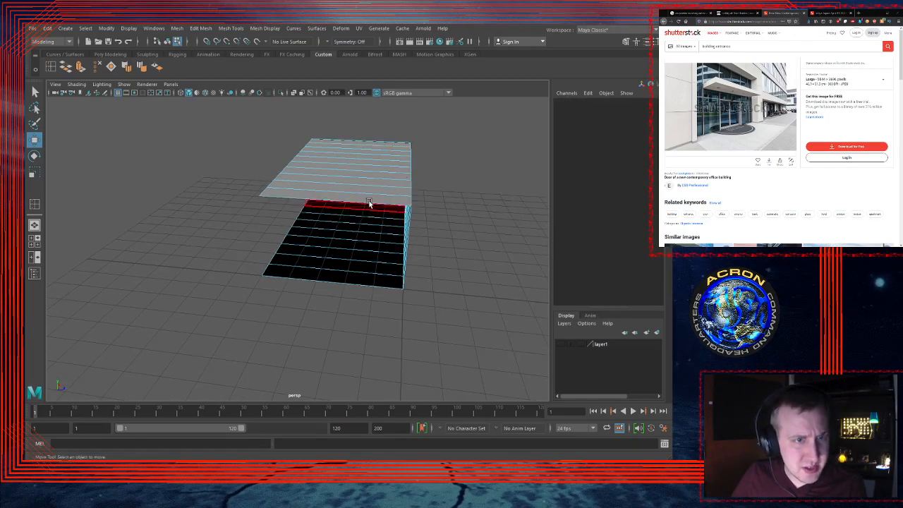
alt+drag(369, 202, 377, 205)
key(space)
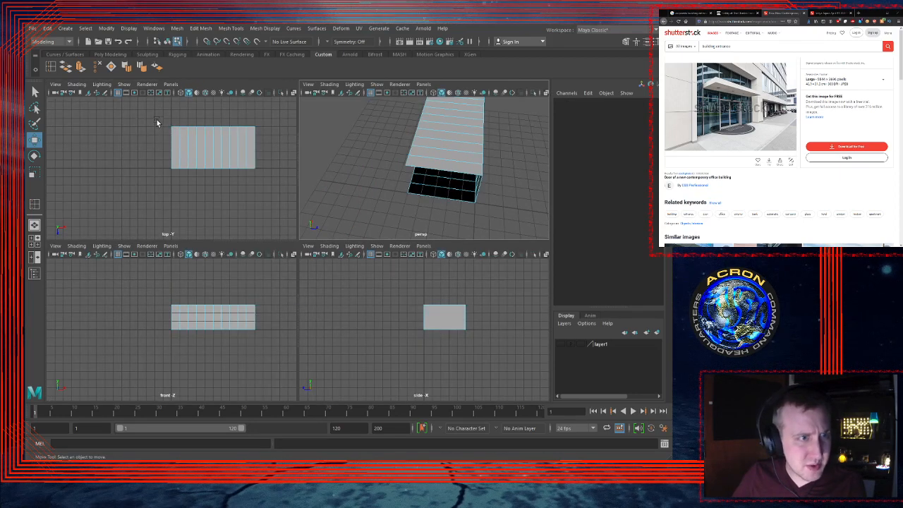
drag(158, 121, 250, 161)
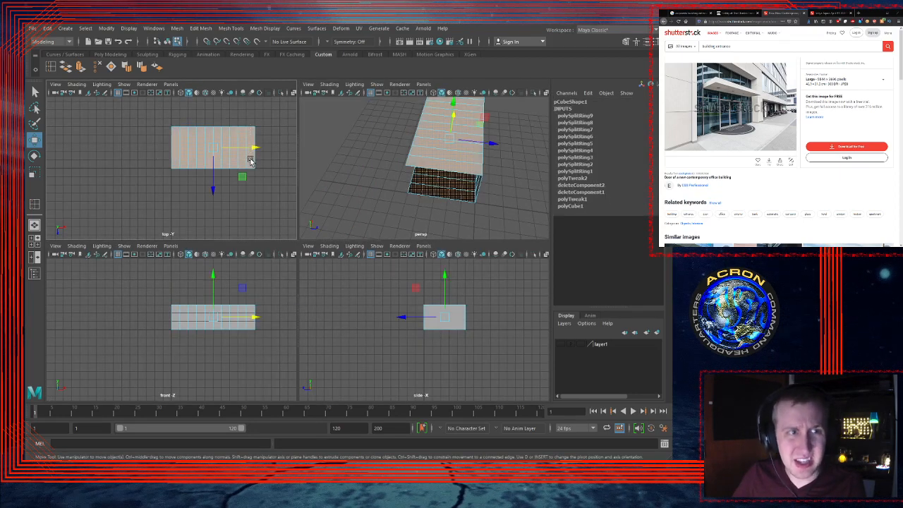
key(Delete)
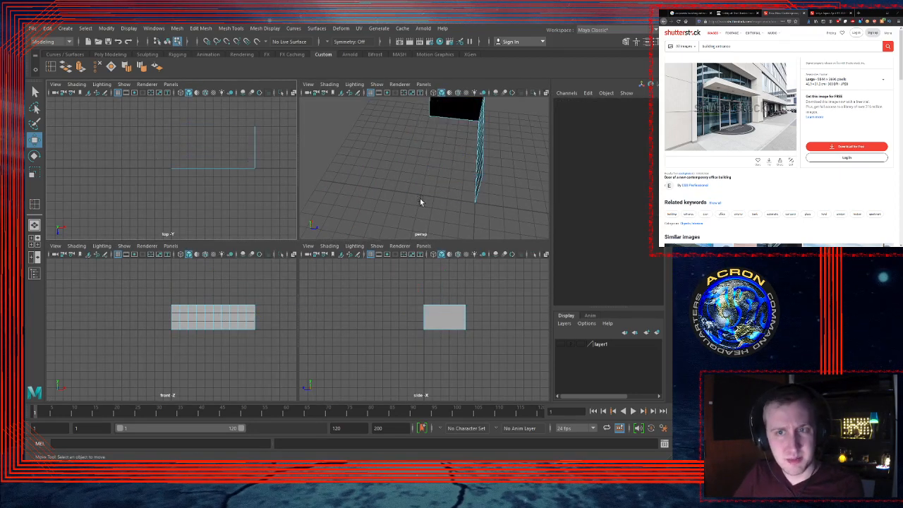
key(space)
Step: Examine the remaining front wall and end wall from several angles, checking the spacing of the bays
alt+drag(465, 200, 357, 170)
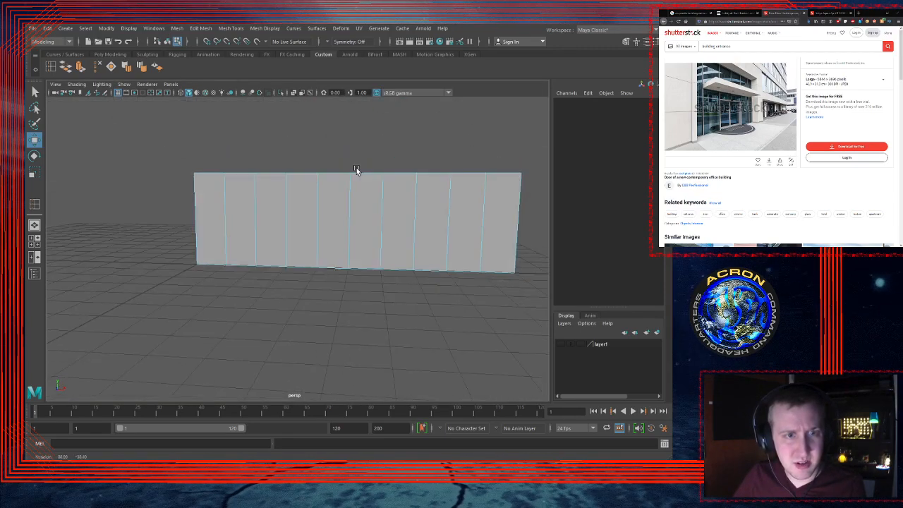
alt+drag(161, 249, 249, 295)
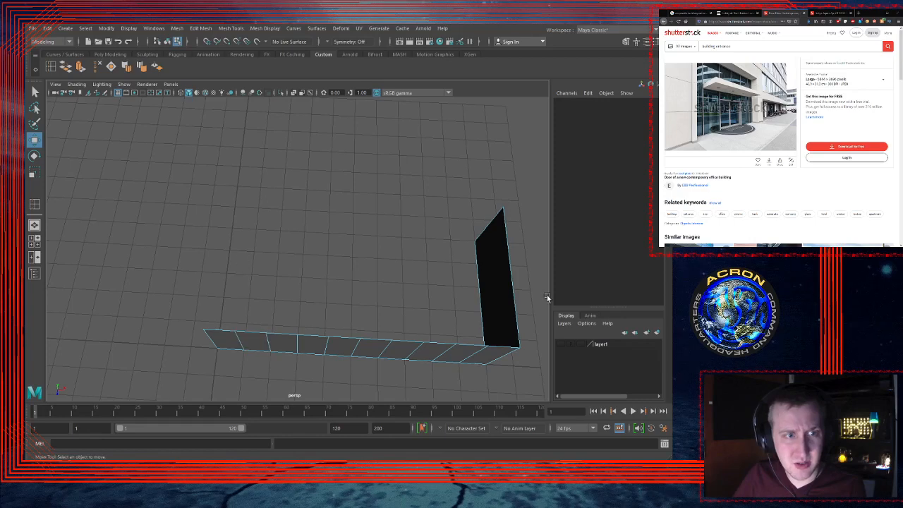
alt+drag(399, 278, 383, 241)
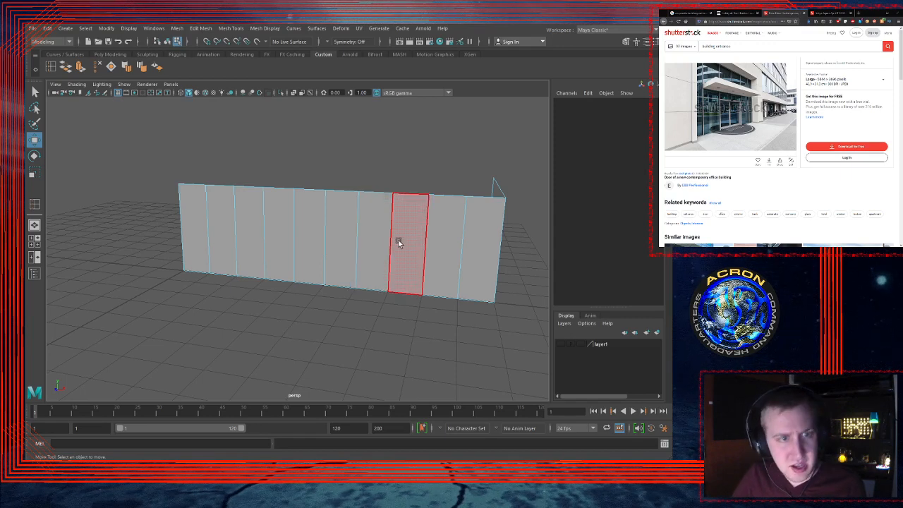
mouse_move(405, 242)
alt+right_down()
mouse_move(355, 242)
mouse_move(391, 244)
alt+right_up()
alt+drag(390, 243, 330, 232)
alt+middle_drag(336, 228, 376, 236)
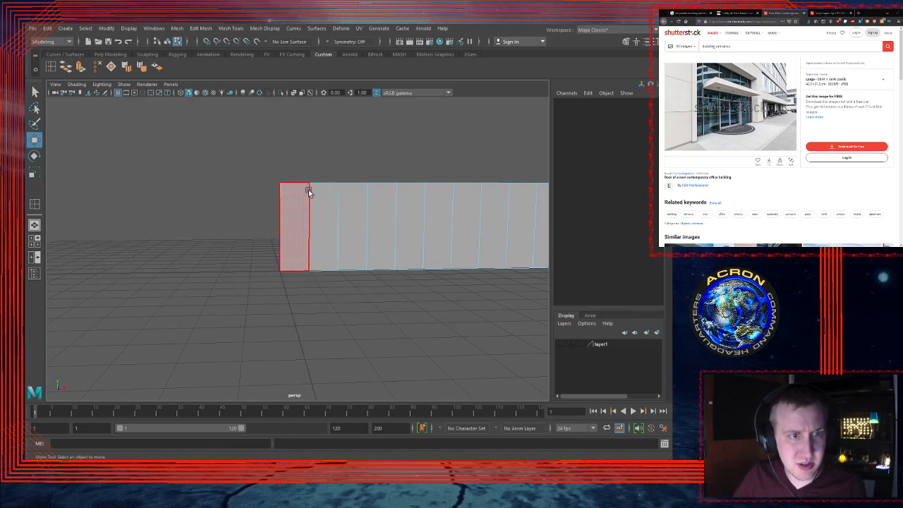
alt+right_drag(308, 191, 395, 192)
alt+middle_drag(396, 192, 383, 202)
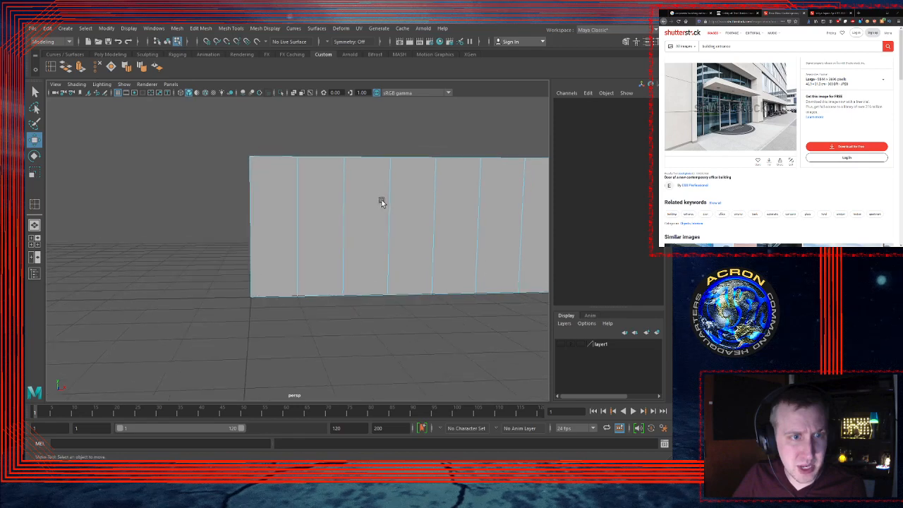
alt+drag(383, 201, 352, 205)
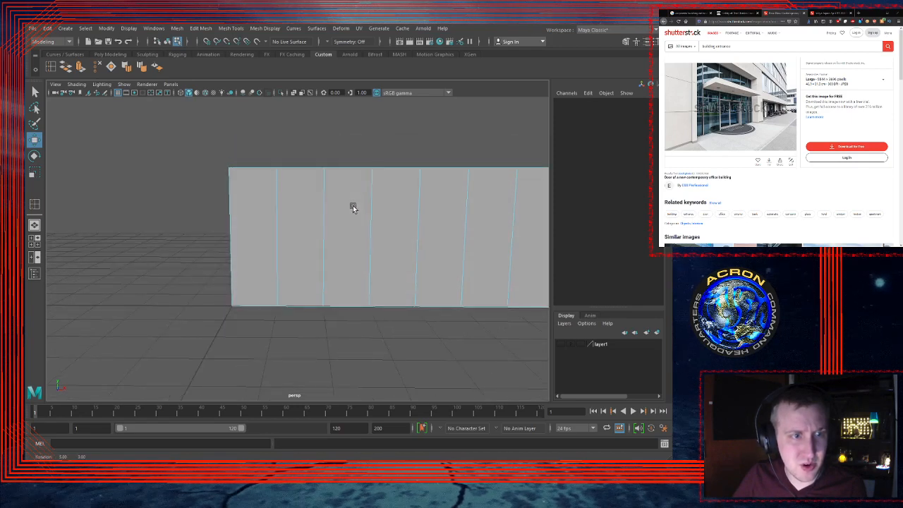
alt+right_drag(416, 214, 394, 211)
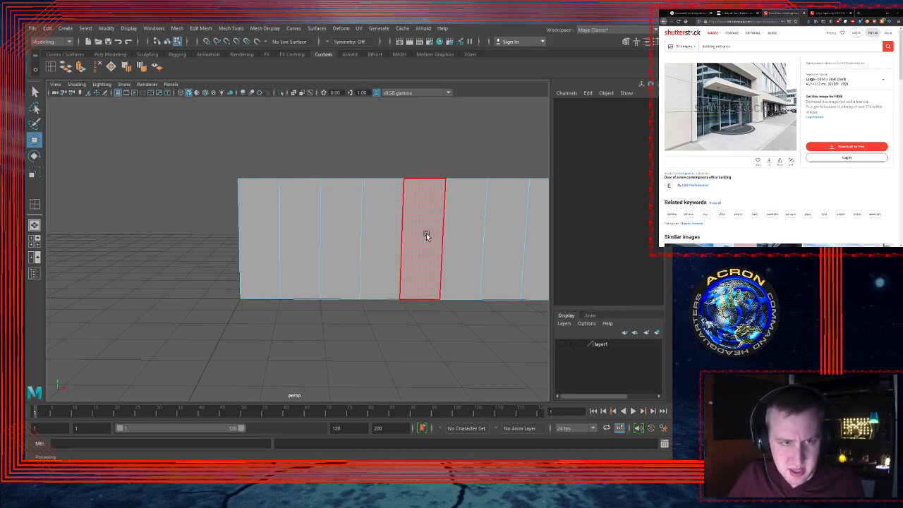
Step: Extrude the second, fourth, sixth, eighth and tenth front-wall bays from the X 0 end, scaling the faces to 0.85 wide and about 0.951 high
alt+drag(426, 233, 372, 230)
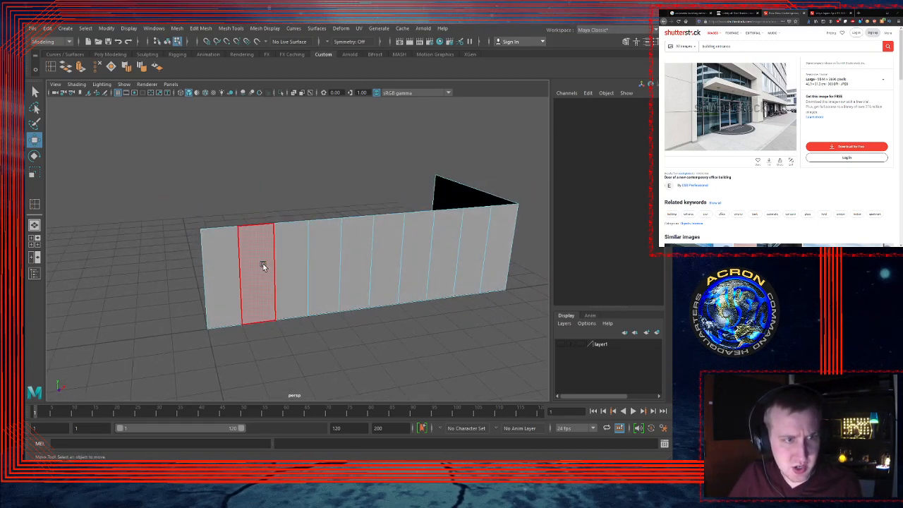
click(259, 268)
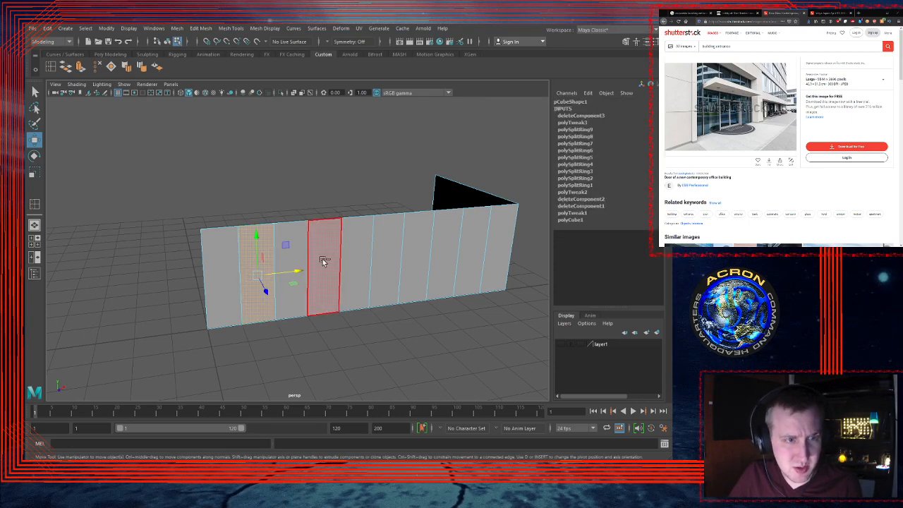
shift+click(337, 259)
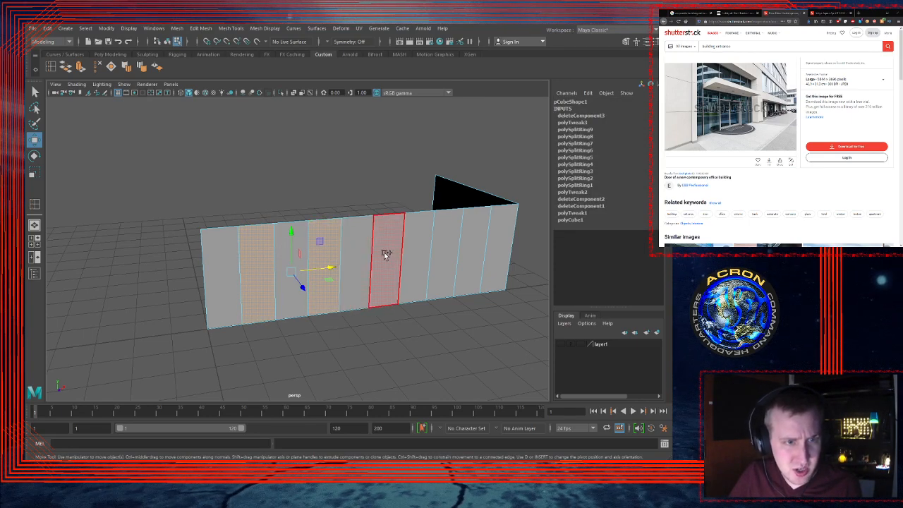
shift+click(389, 252)
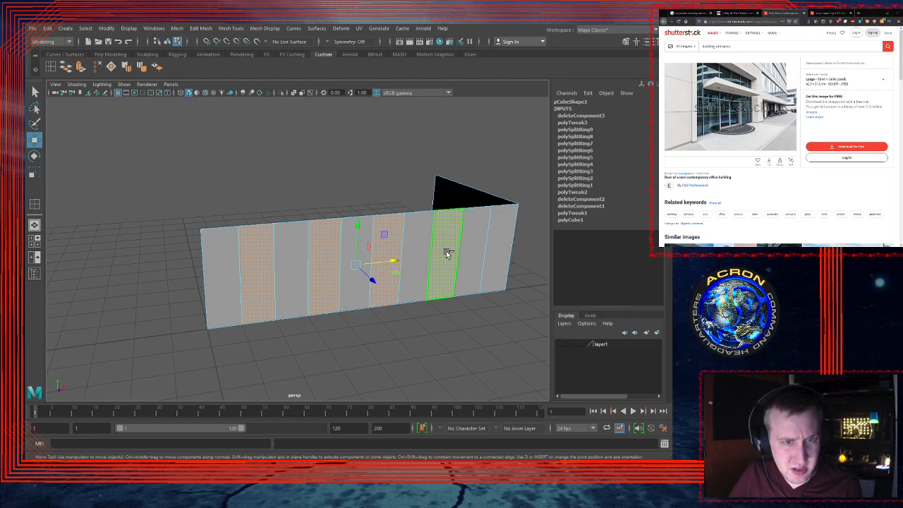
shift+click(496, 236)
mouse_move(494, 235)
alt+mouse_down()
mouse_move(423, 242)
mouse_move(477, 230)
alt+mouse_up()
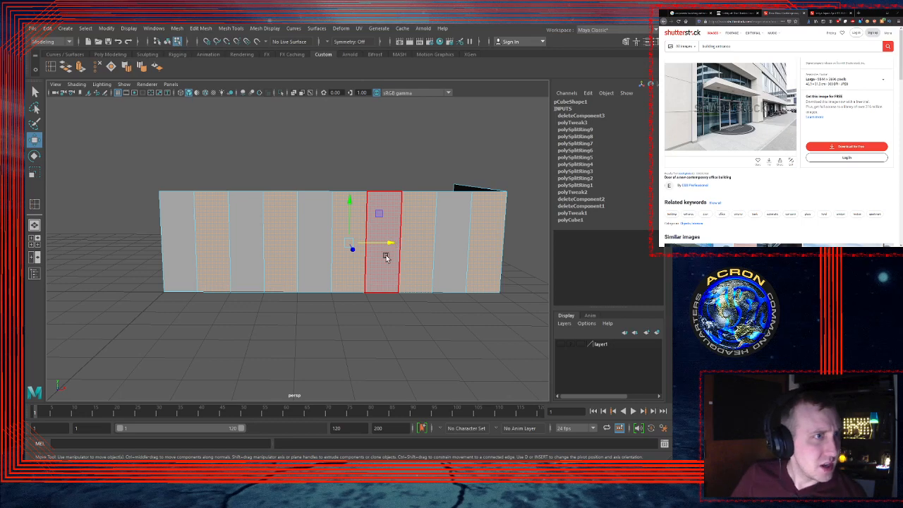
click(82, 68)
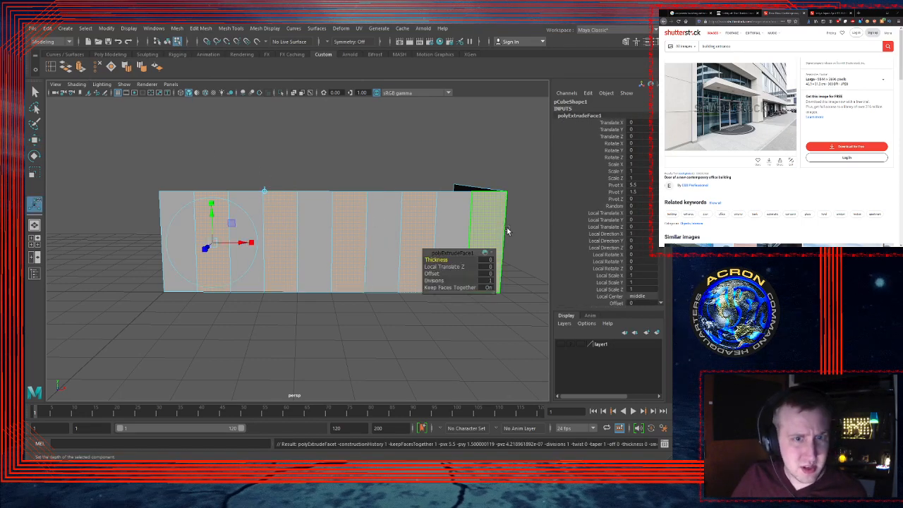
click(211, 204)
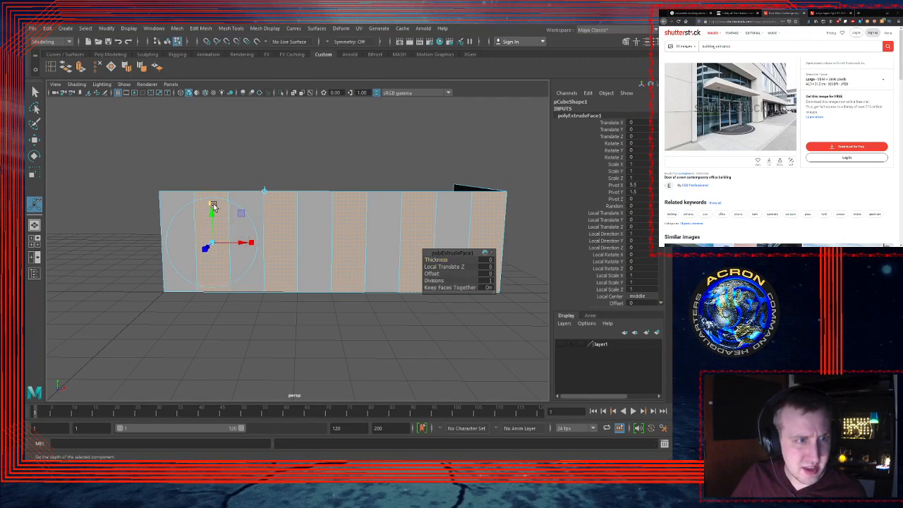
drag(212, 240, 211, 245)
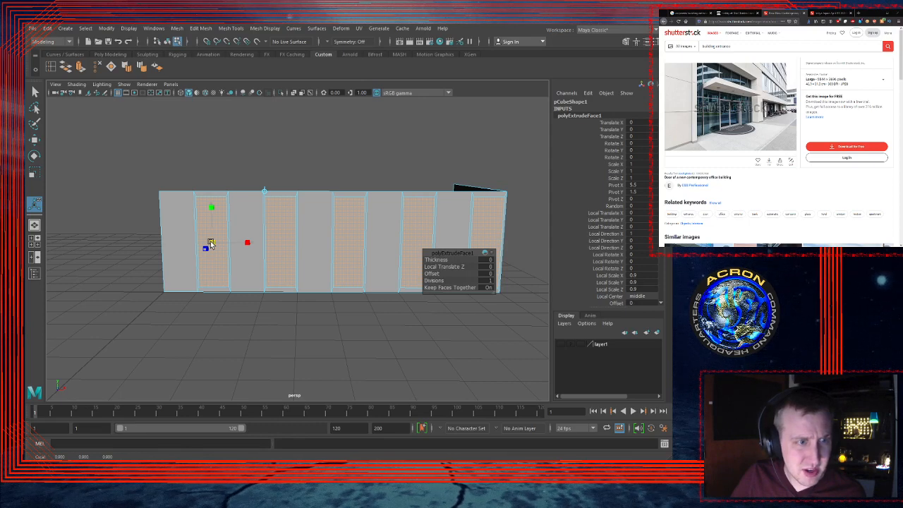
drag(210, 244, 208, 245)
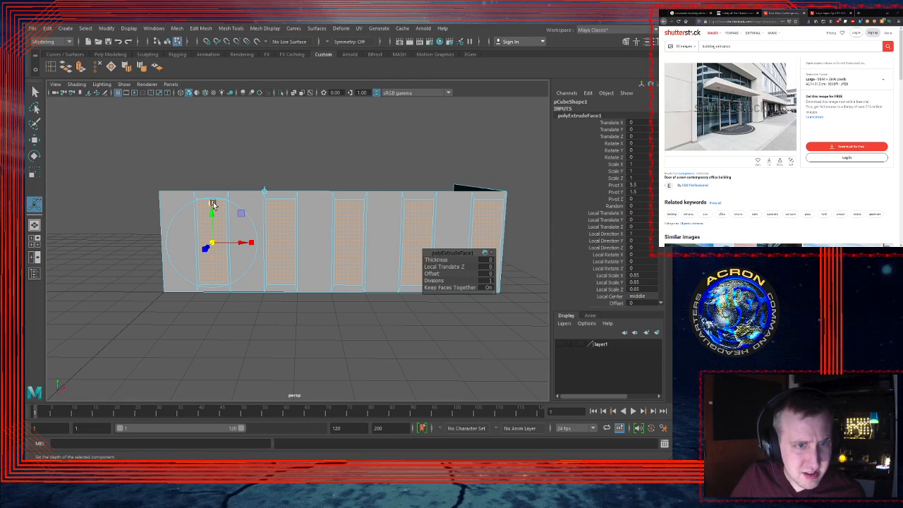
drag(213, 204, 213, 200)
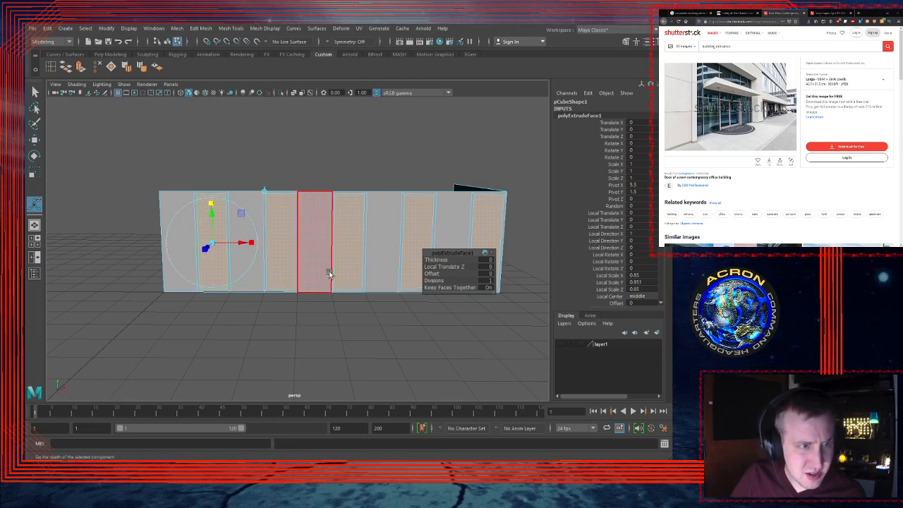
Step: Push the inset window faces inward about 0.022 units, and extrude them a further 0.097 units or so into the wall
alt+right_drag(351, 309, 388, 290)
alt+drag(388, 290, 371, 241)
drag(327, 290, 327, 294)
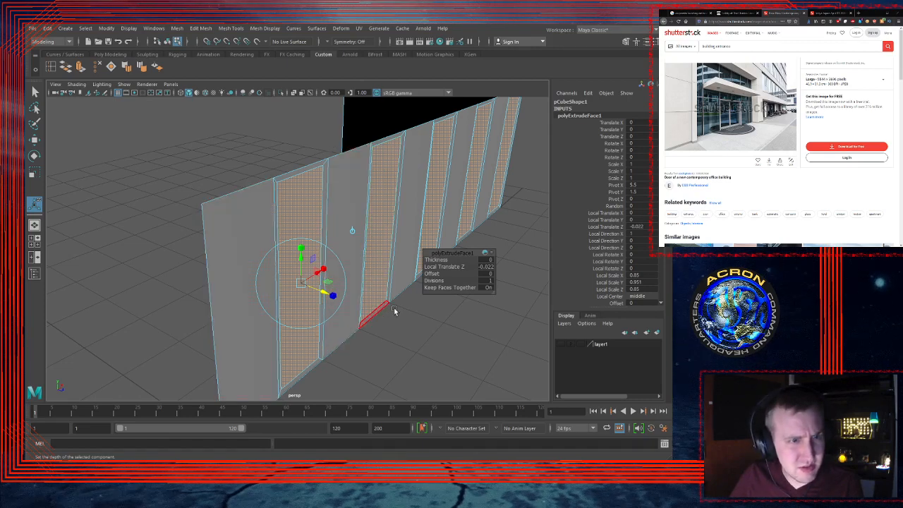
click(80, 67)
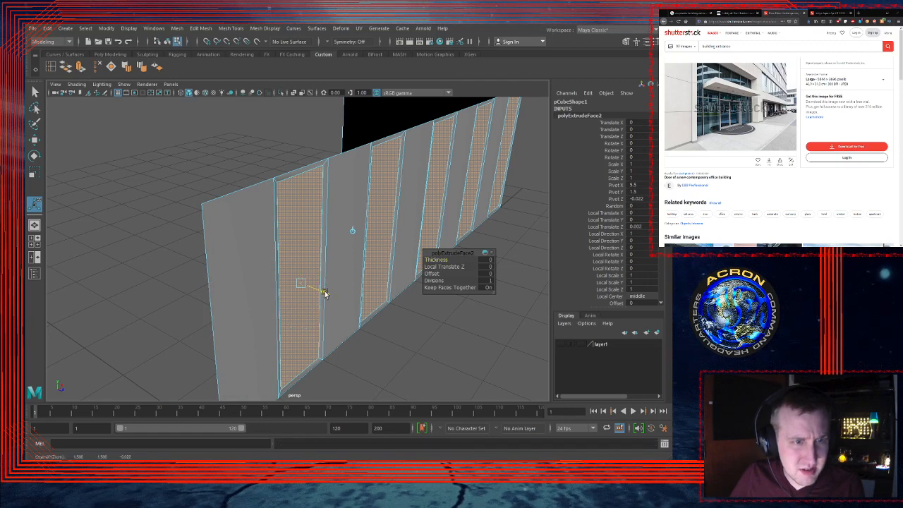
drag(323, 292, 319, 290)
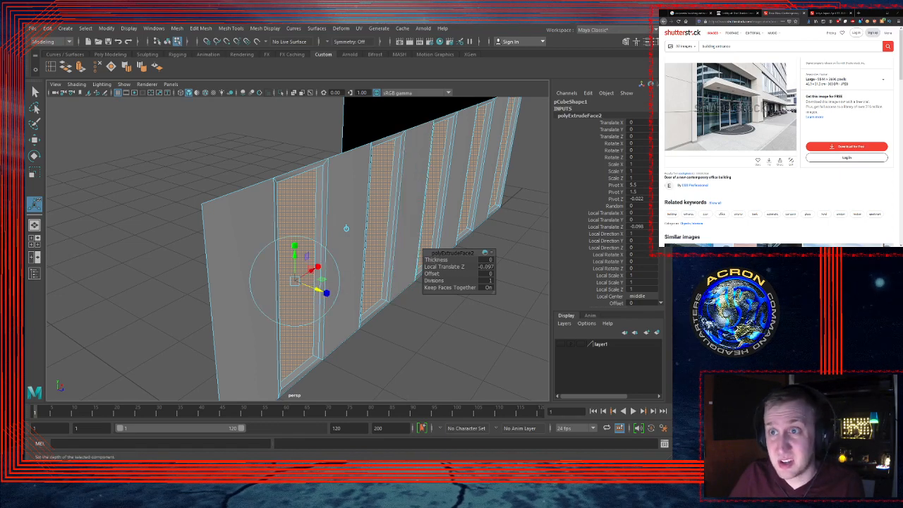
Step: Compare the building entrance, lobby and glass facade reference photos in the browser, ending on the glass facade
click(829, 13)
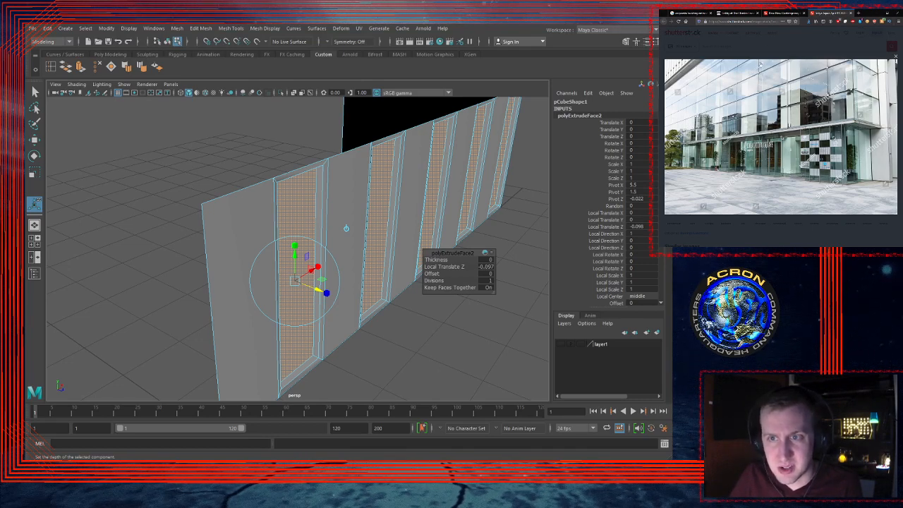
click(785, 13)
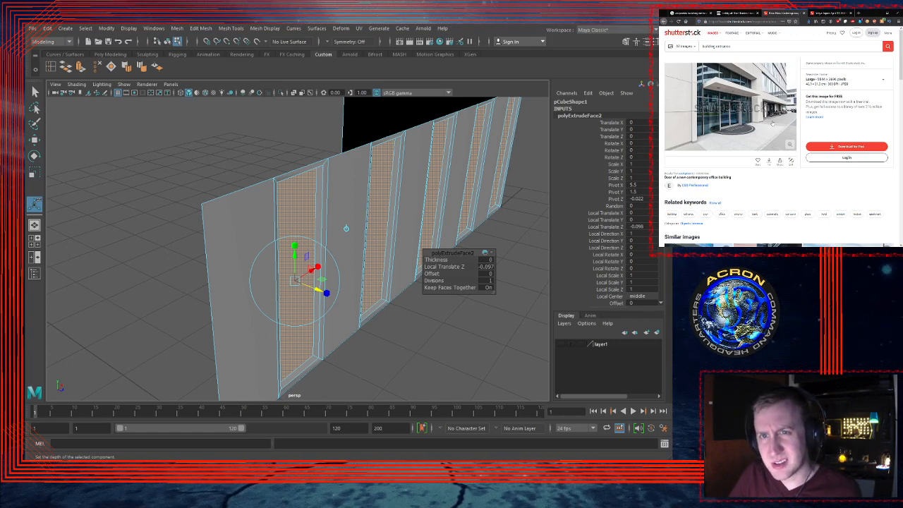
click(739, 14)
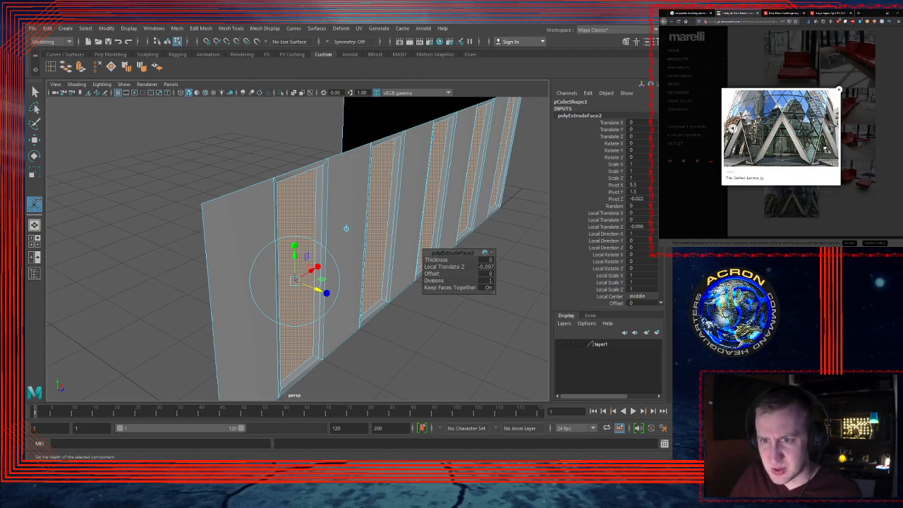
click(831, 14)
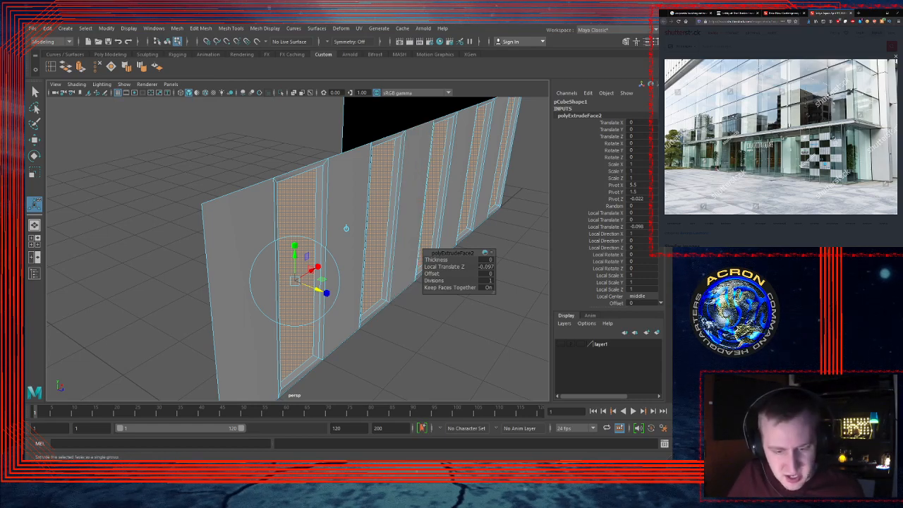
Step: Extrude the recessed window faces again about 0.058 units inward and scale them to about 0.933
alt+drag(451, 286, 401, 284)
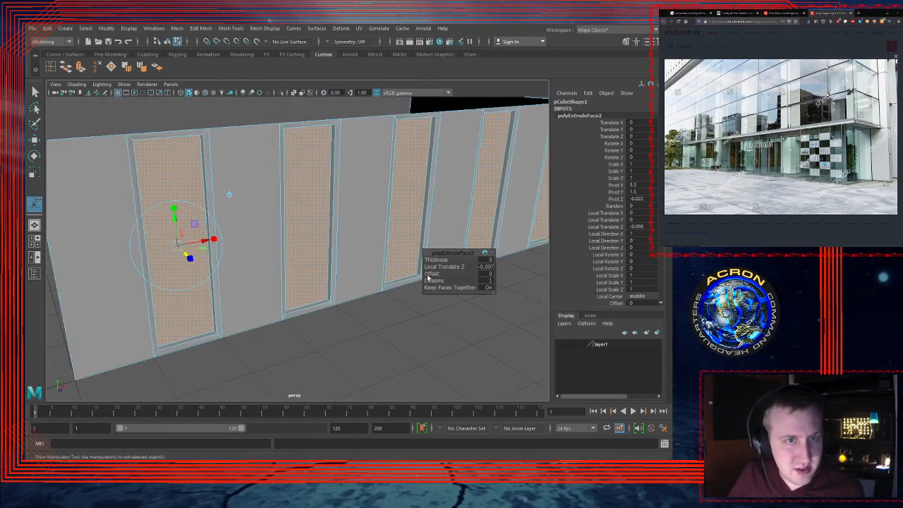
alt+drag(490, 221, 459, 221)
alt+right_drag(459, 221, 531, 209)
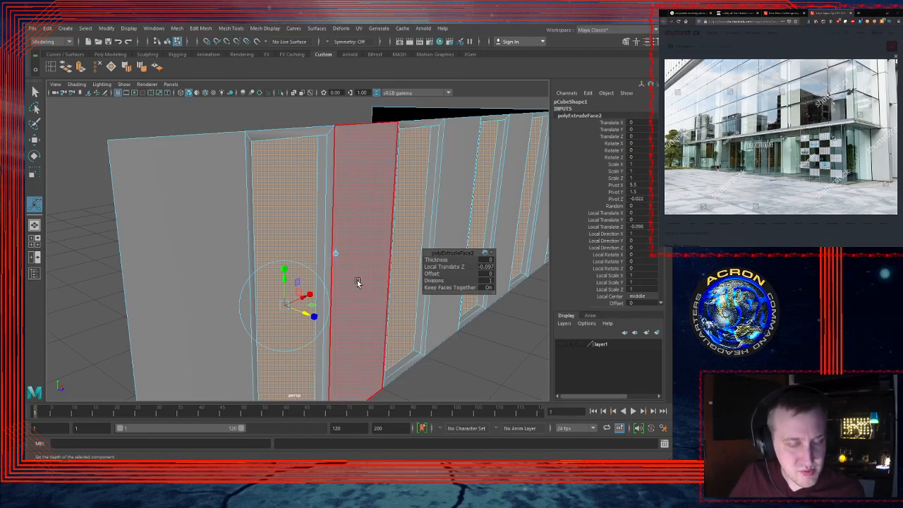
key(ctrl+e)
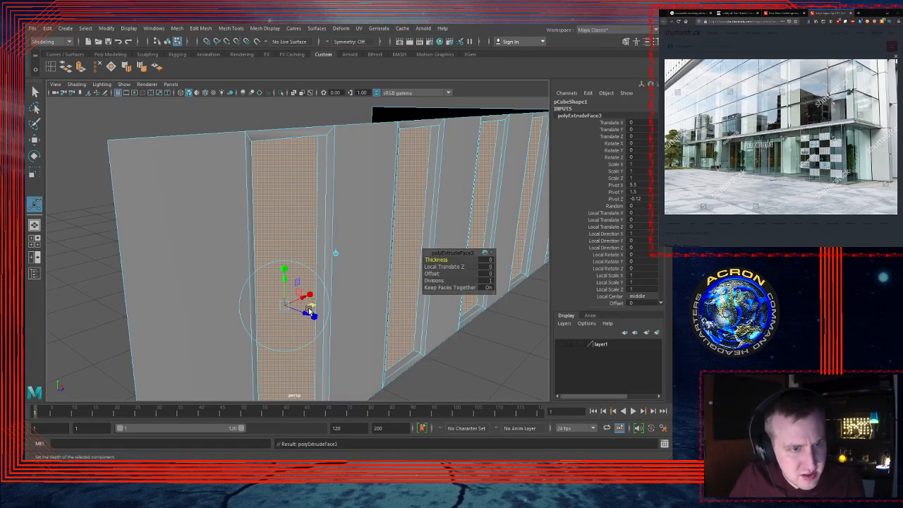
drag(308, 313, 318, 271)
alt+middle_drag(297, 268, 527, 248)
alt+right_drag(418, 238, 474, 226)
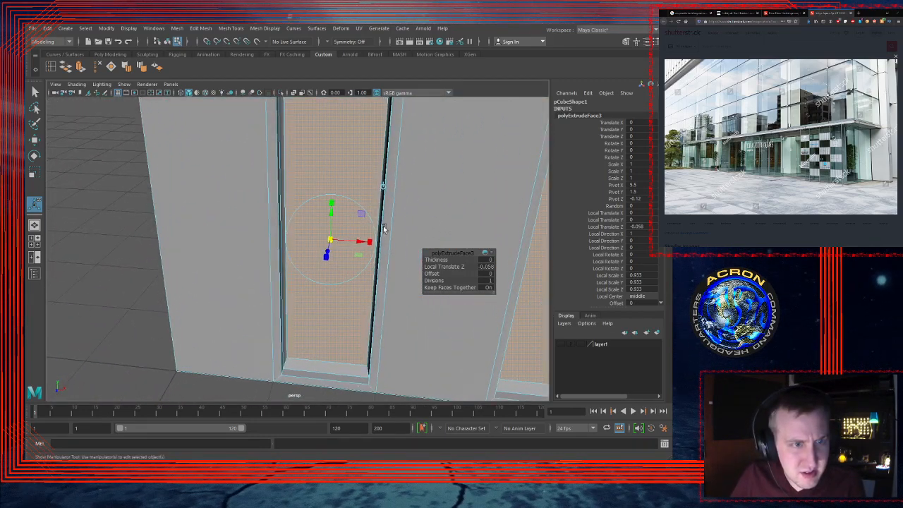
alt+drag(396, 169, 339, 156)
alt+right_drag(429, 196, 371, 192)
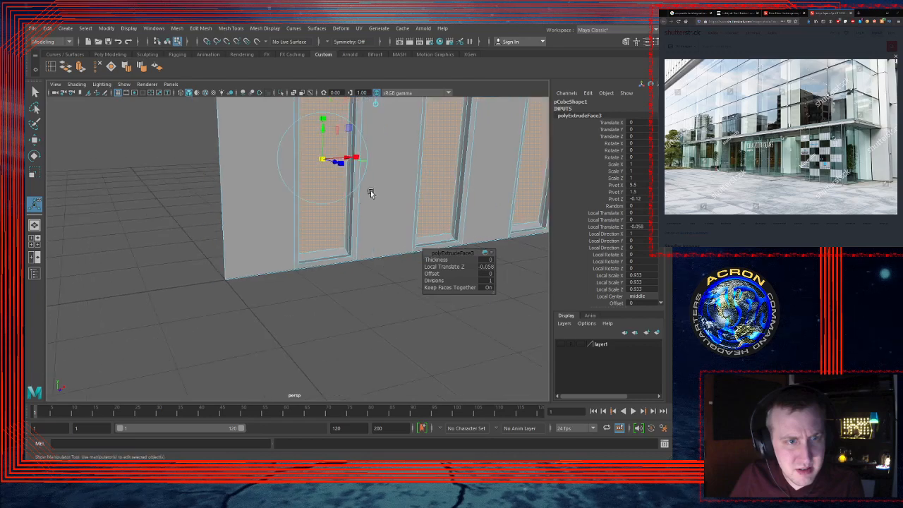
Step: Assign a new Phong material to the five recessed window faces and display the Attribute Editor
alt+middle_drag(376, 181, 362, 265)
alt+right_drag(458, 193, 365, 199)
alt+middle_drag(370, 198, 297, 203)
mouse_move(296, 203)
alt+mouse_down()
mouse_move(309, 198)
mouse_move(289, 195)
alt+mouse_up()
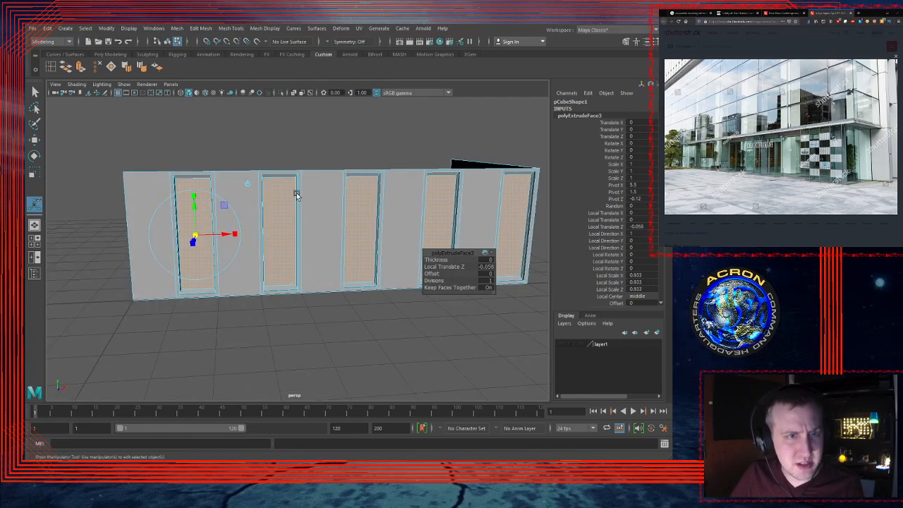
alt+right_drag(343, 196, 401, 173)
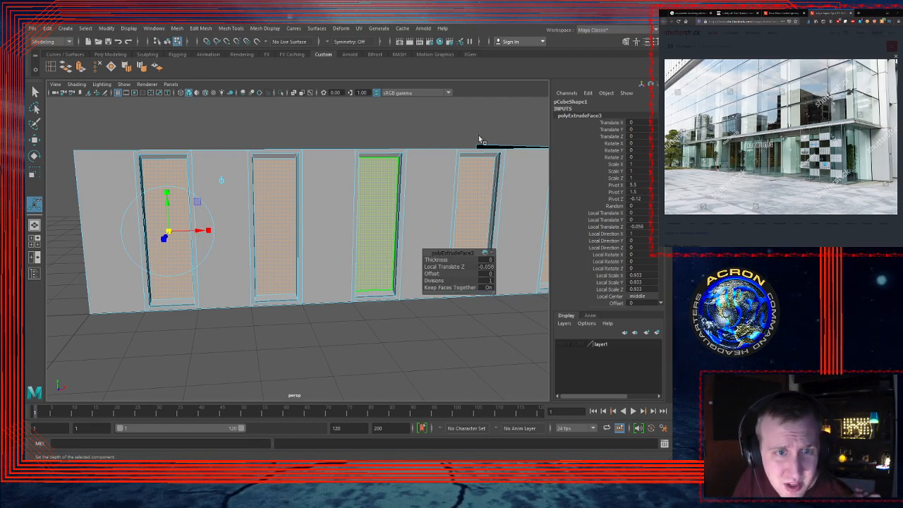
key(ctrl+a)
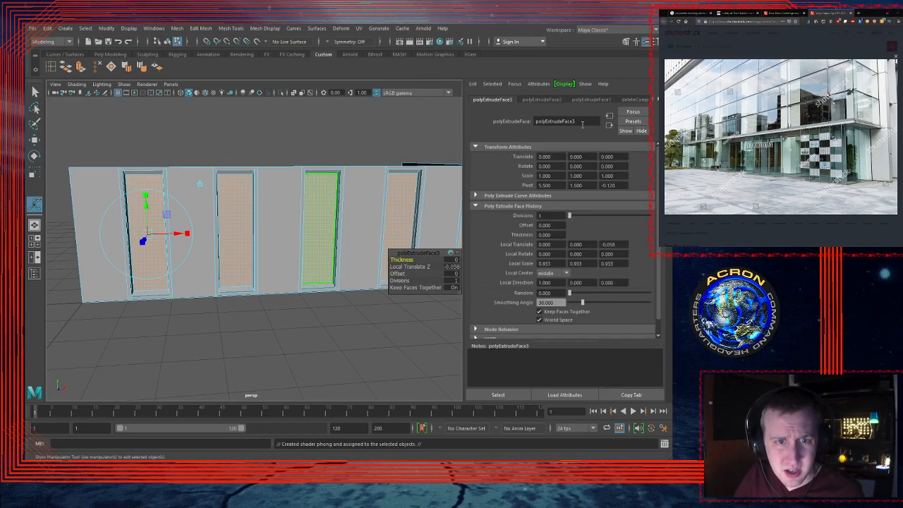
Step: Look through the selected mesh's history nodes for the new Phong material's attributes
scroll(582, 282, down, 2)
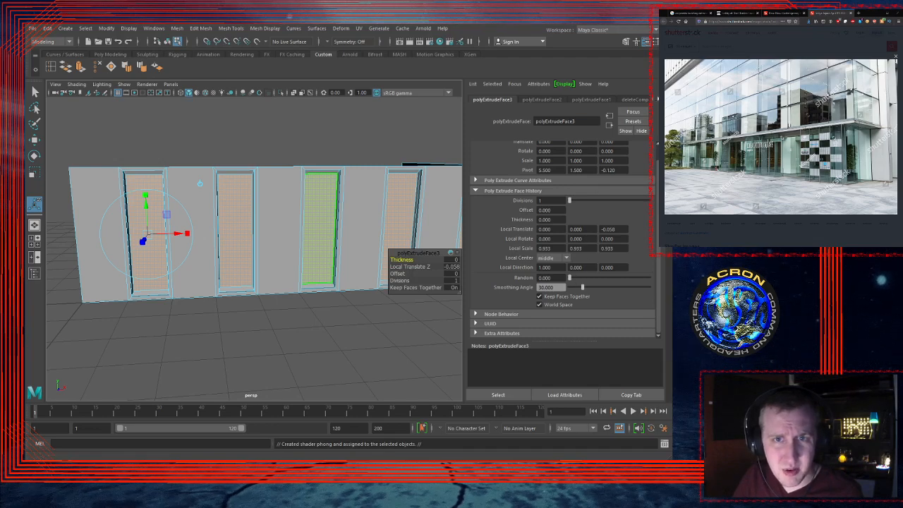
click(657, 100)
click(658, 99)
click(657, 100)
click(658, 100)
click(657, 99)
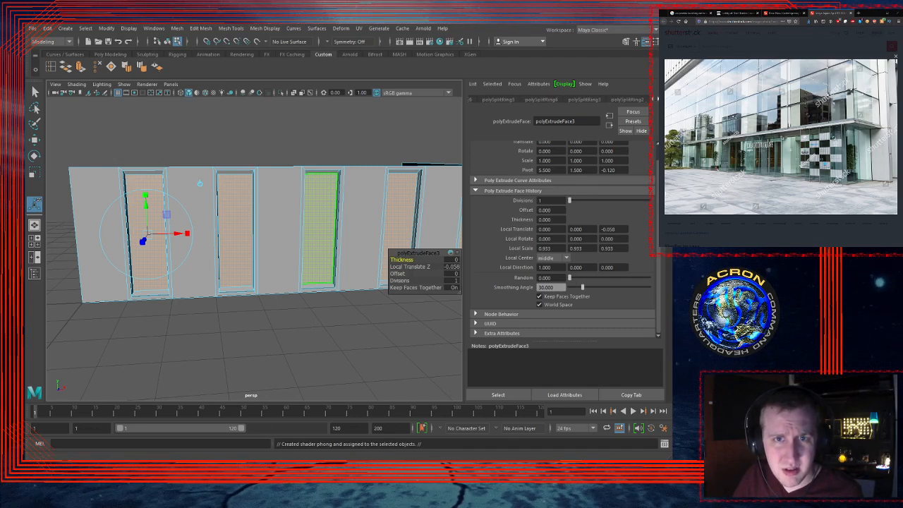
click(657, 99)
click(657, 99)
click(657, 100)
click(657, 100)
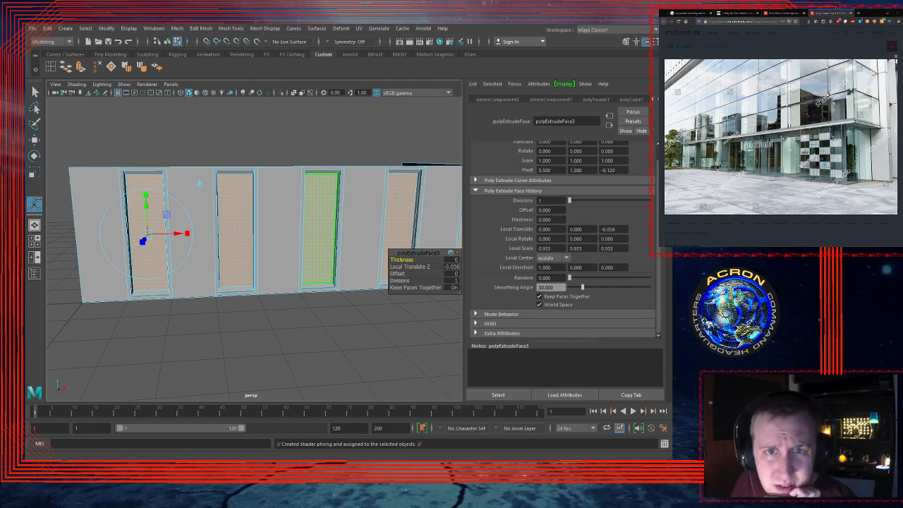
click(653, 102)
click(653, 102)
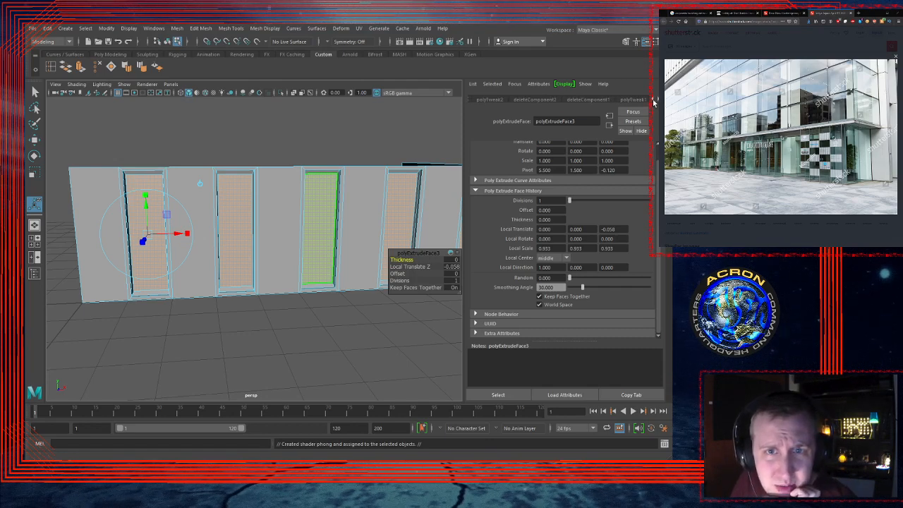
click(654, 103)
click(654, 102)
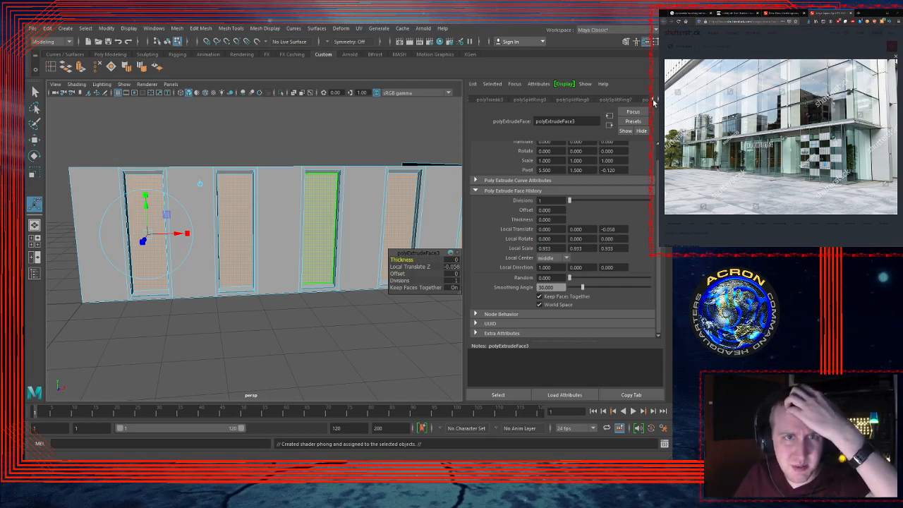
click(654, 102)
click(654, 102)
click(654, 102)
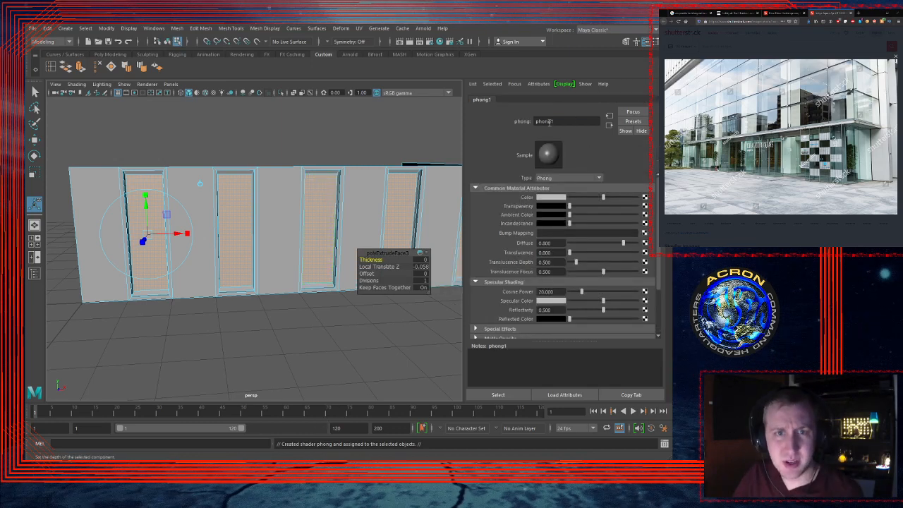
Step: Rename the Phong material GlassWindows, set its color to saturated blue, and clear the selection
double_click(546, 121)
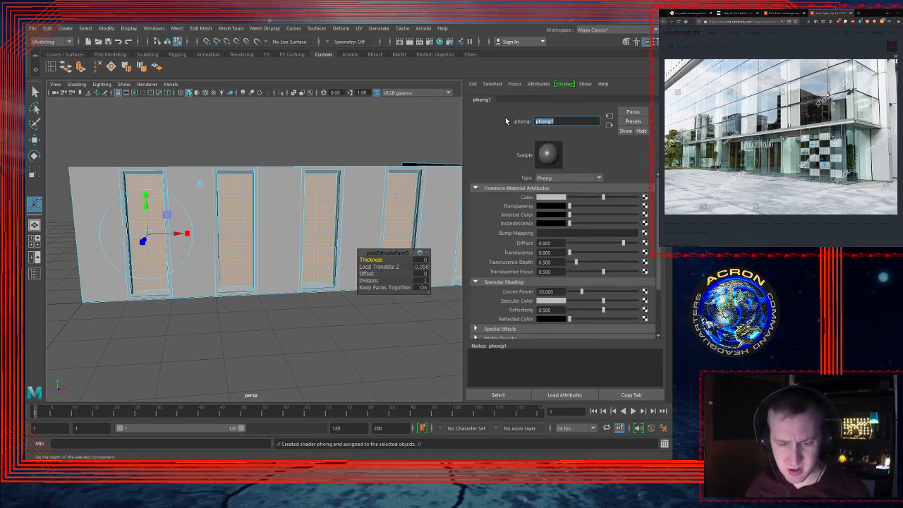
text(GlassW)
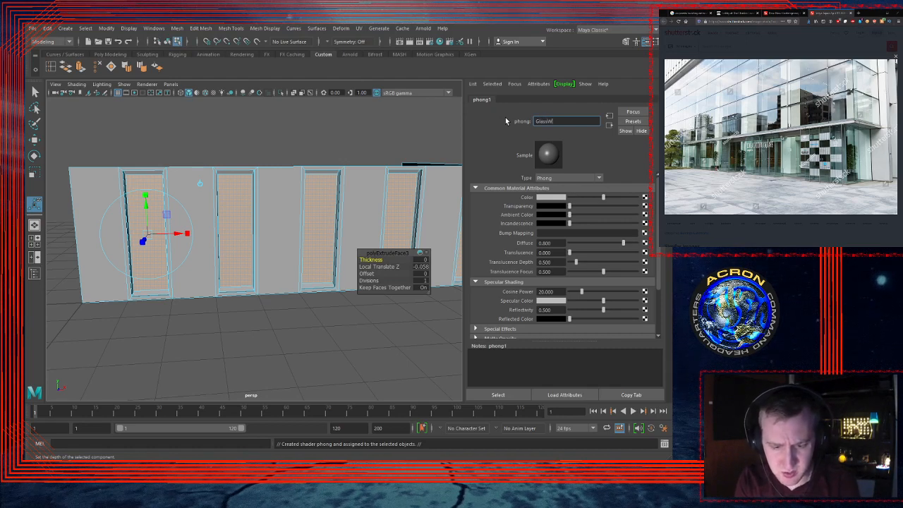
text(indows)
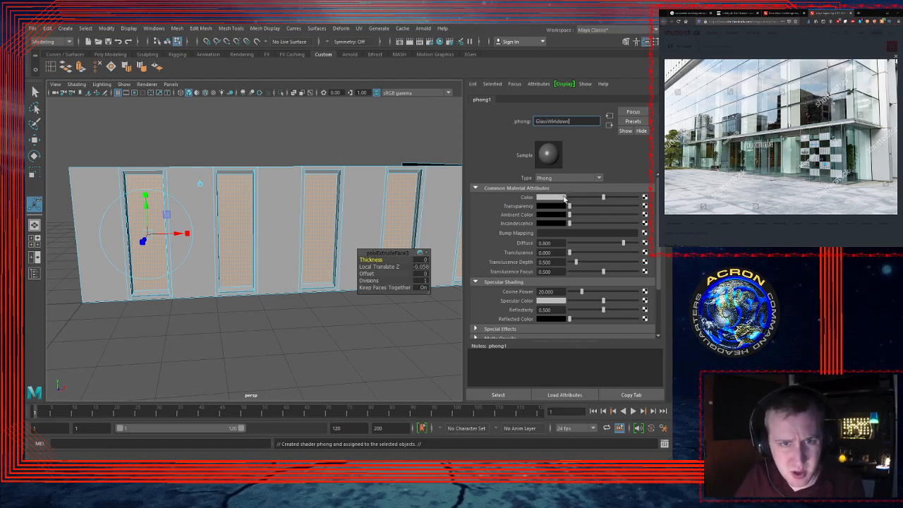
key(Return)
click(570, 173)
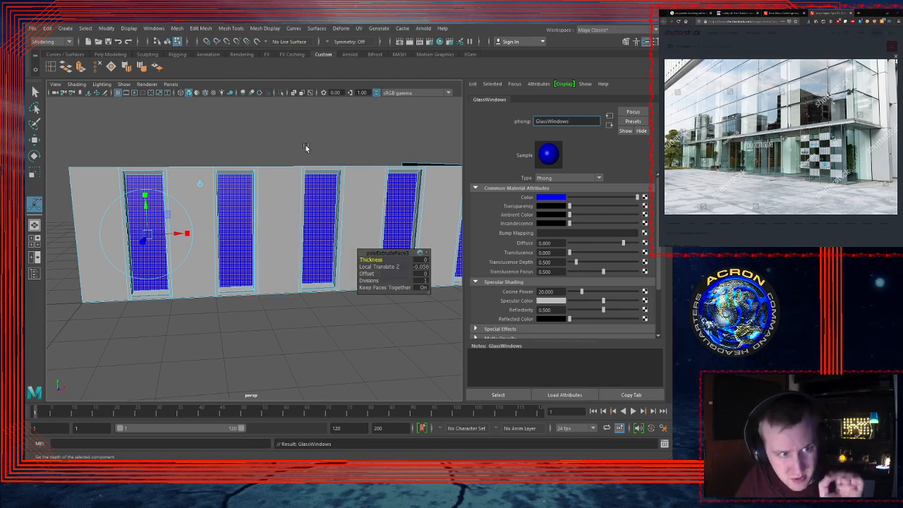
click(334, 135)
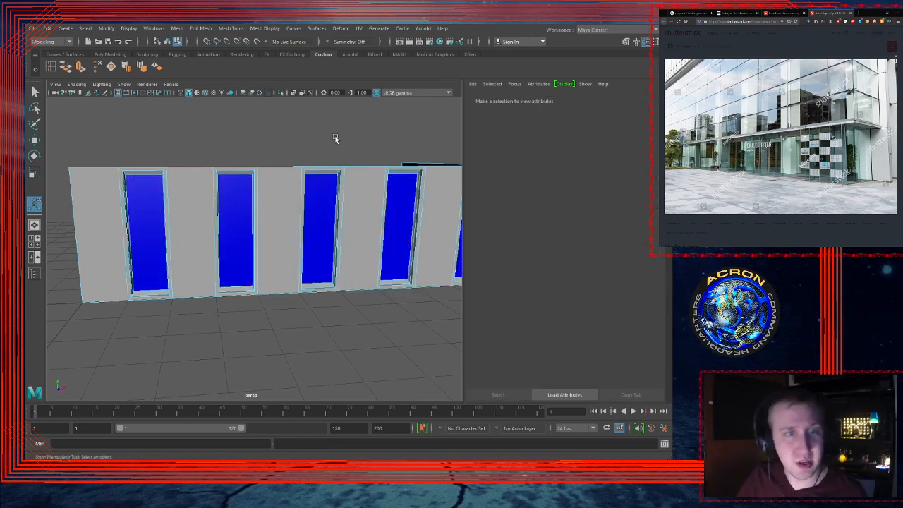
Step: Select all faces of the ground-floor mesh except the five blue window faces and the first wall bay at the X 0 end
alt+drag(420, 177, 318, 221)
click(320, 221)
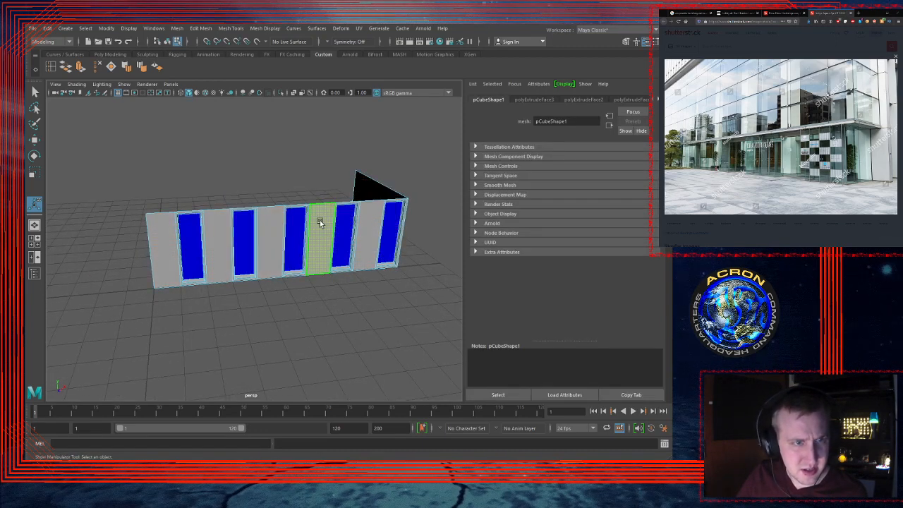
double_click(320, 223)
ctrl+click(303, 235)
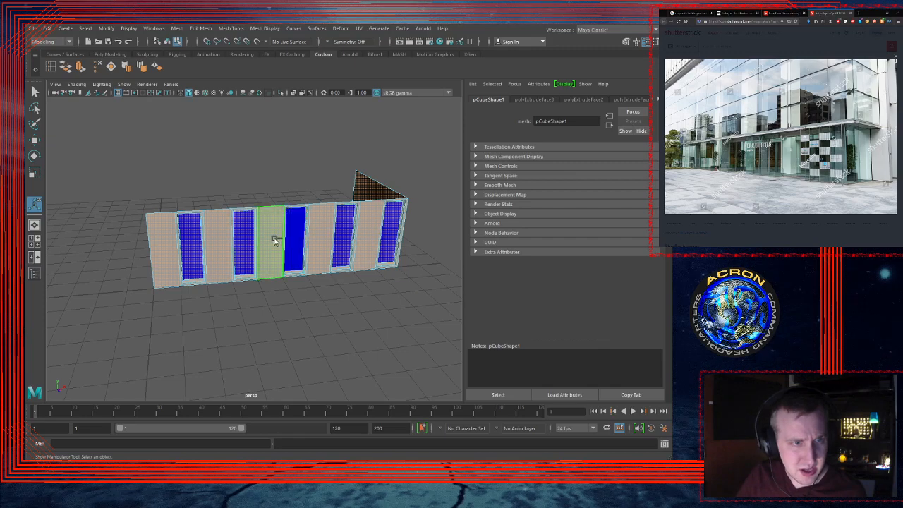
ctrl+click(238, 236)
ctrl+click(192, 236)
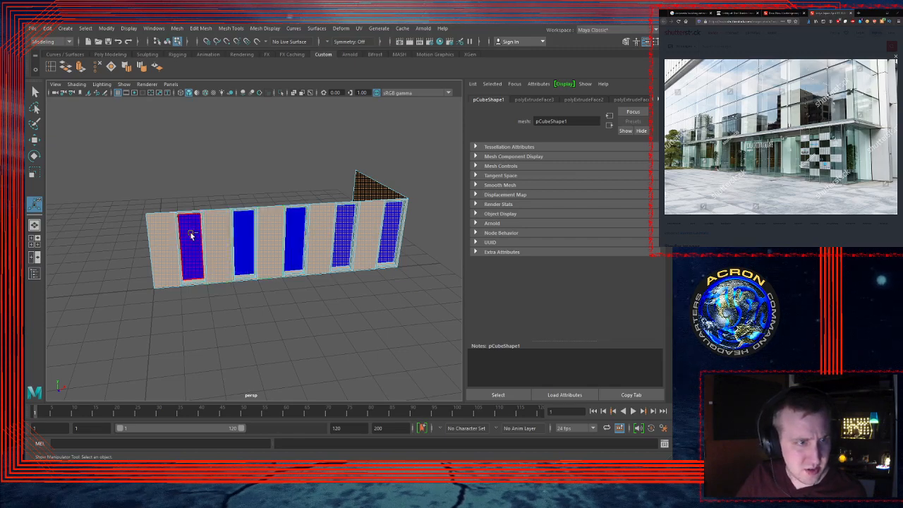
ctrl+click(345, 223)
ctrl+click(389, 222)
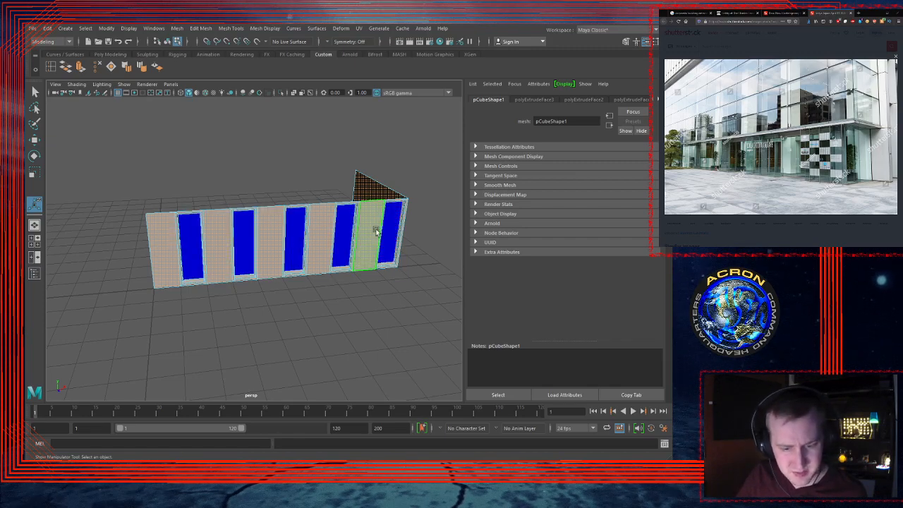
alt+drag(375, 228, 332, 218)
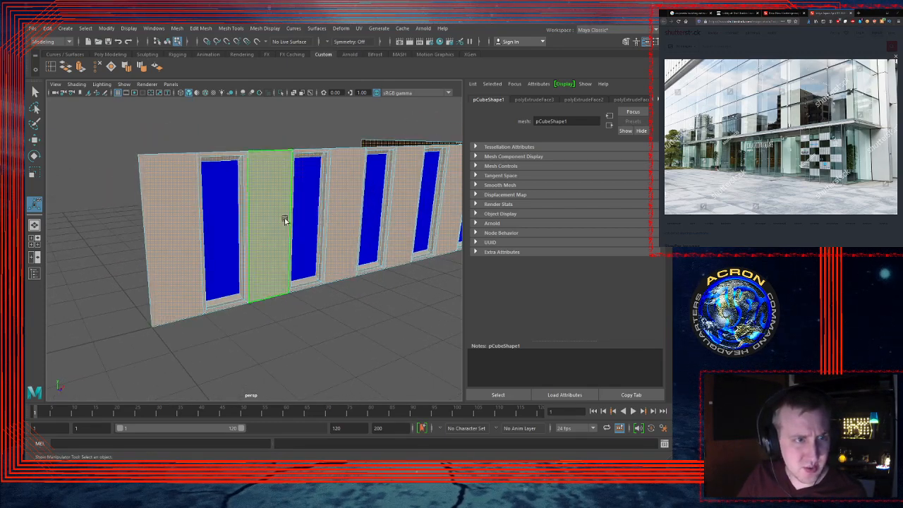
ctrl+click(174, 214)
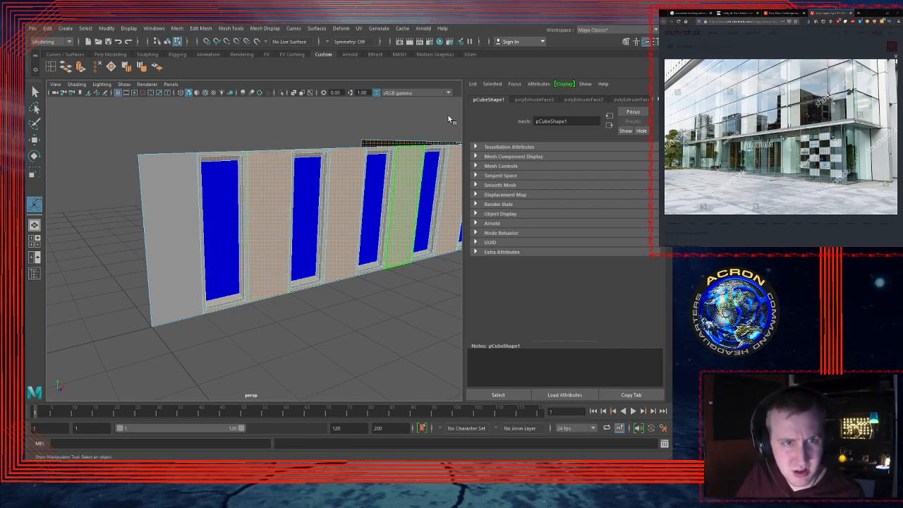
Step: Assign a new Blinn material to the selected wall and frame faces and name it ConcreteWall
click(492, 173)
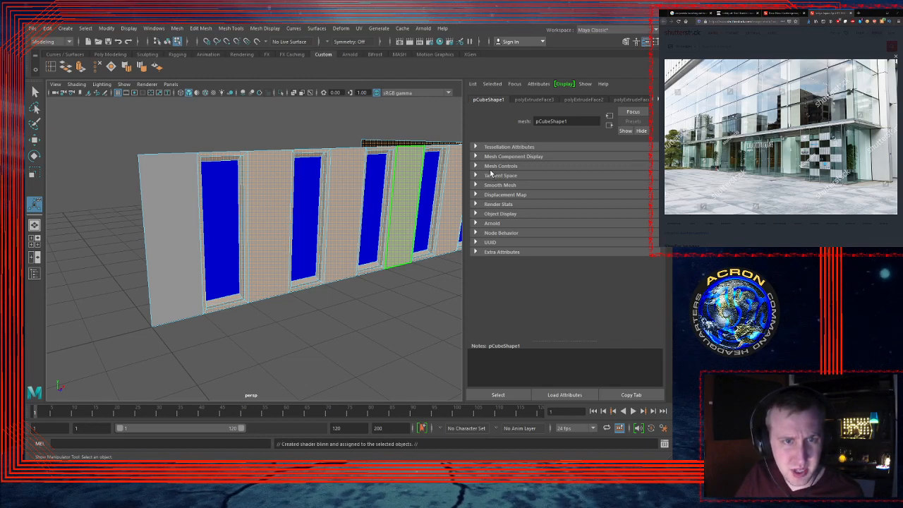
double_click(545, 122)
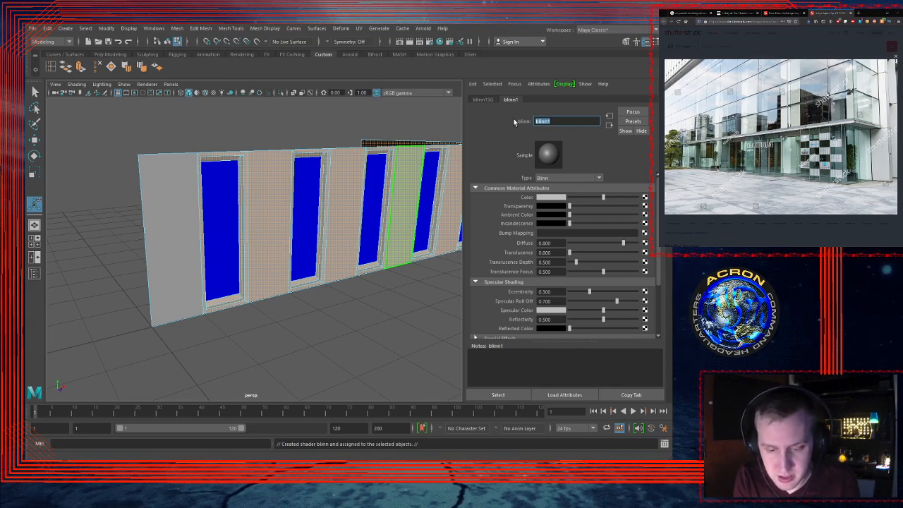
text(Concrete)
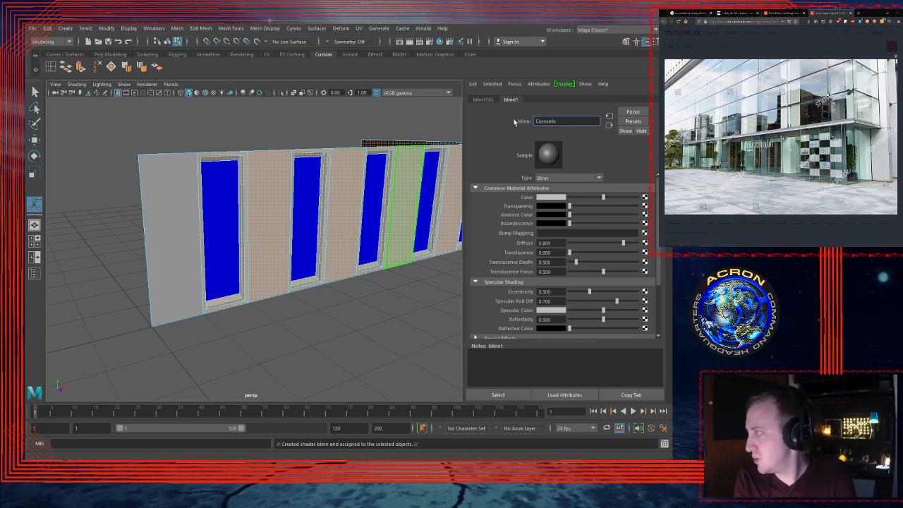
text(-)
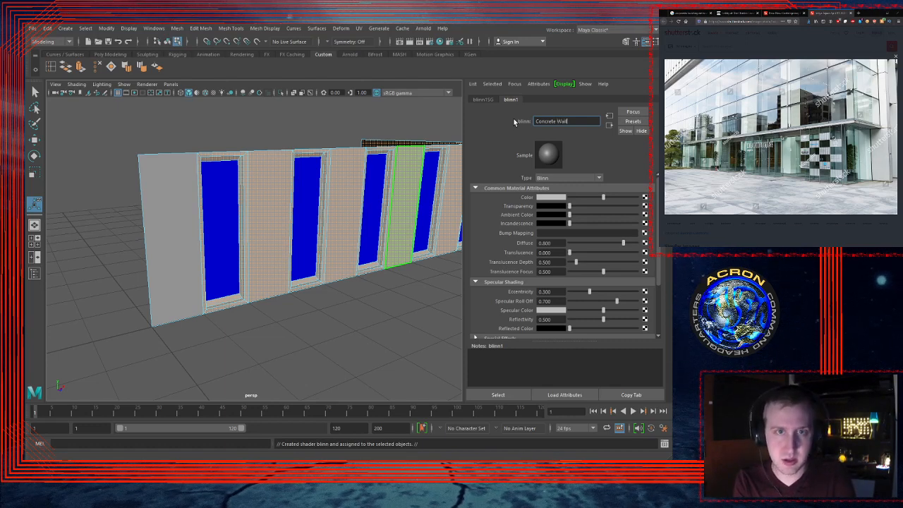
key(BackSpace)
key(BackSpace)
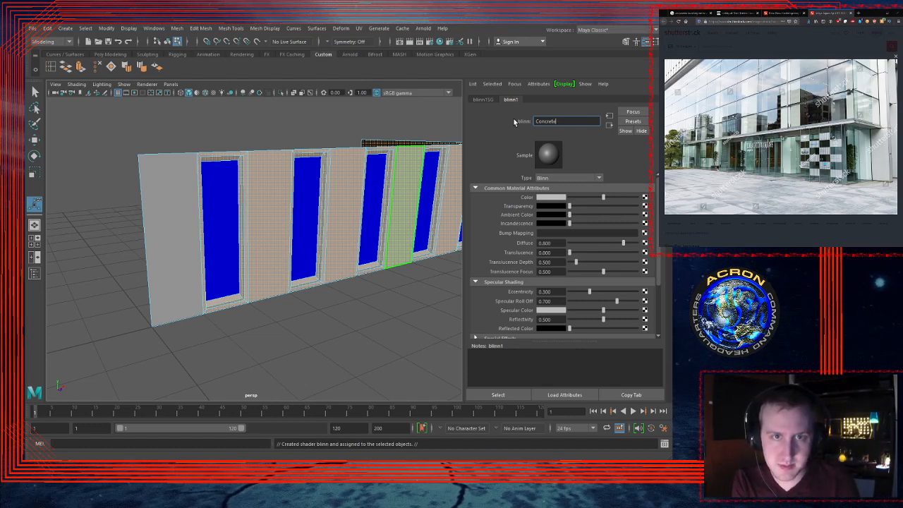
text(Wall)
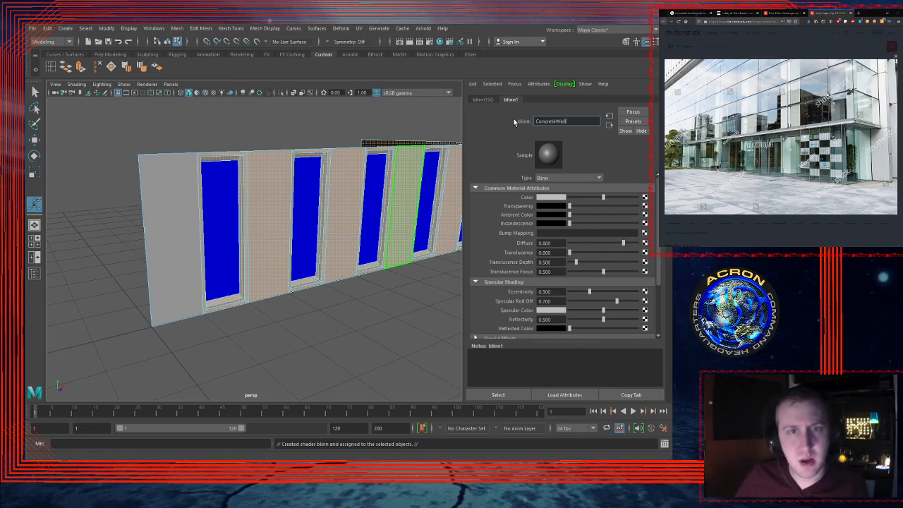
key(Return)
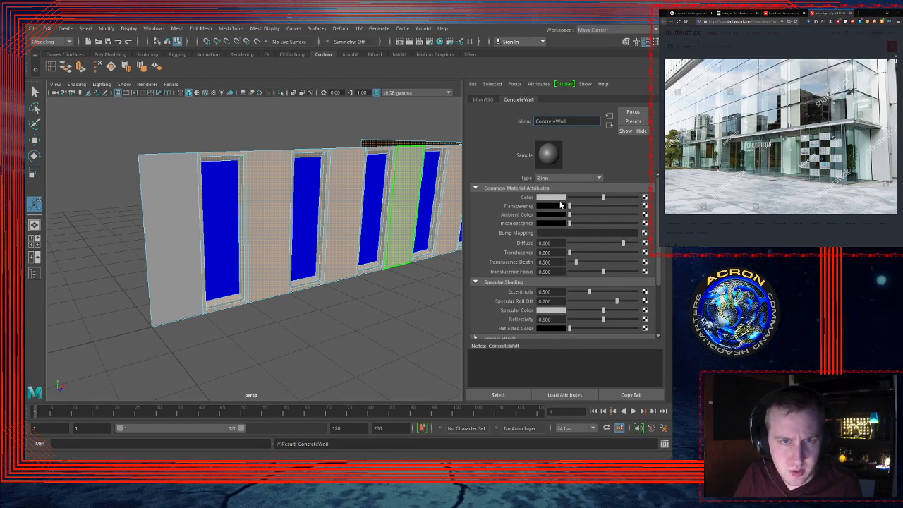
Step: Darken the ConcreteWall material's color to dark grey, and clear the selection with the Attribute Editor hidden
drag(603, 198, 573, 181)
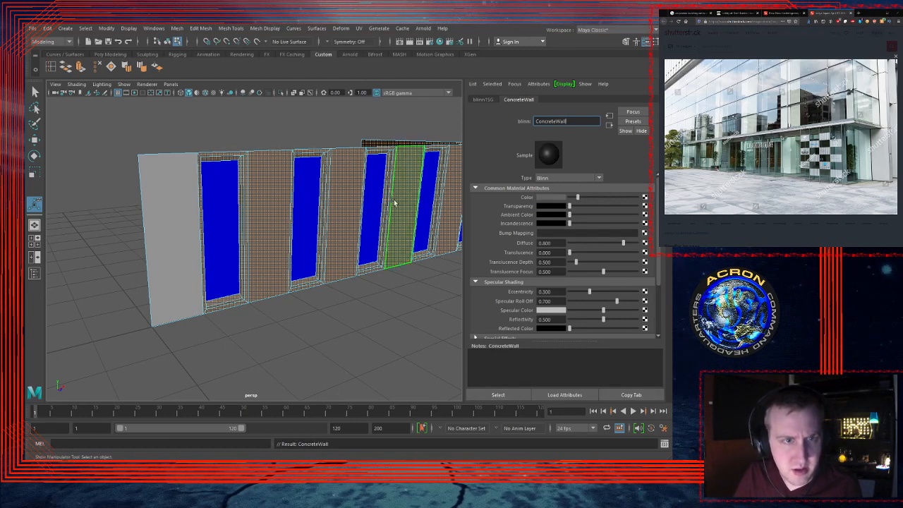
click(424, 309)
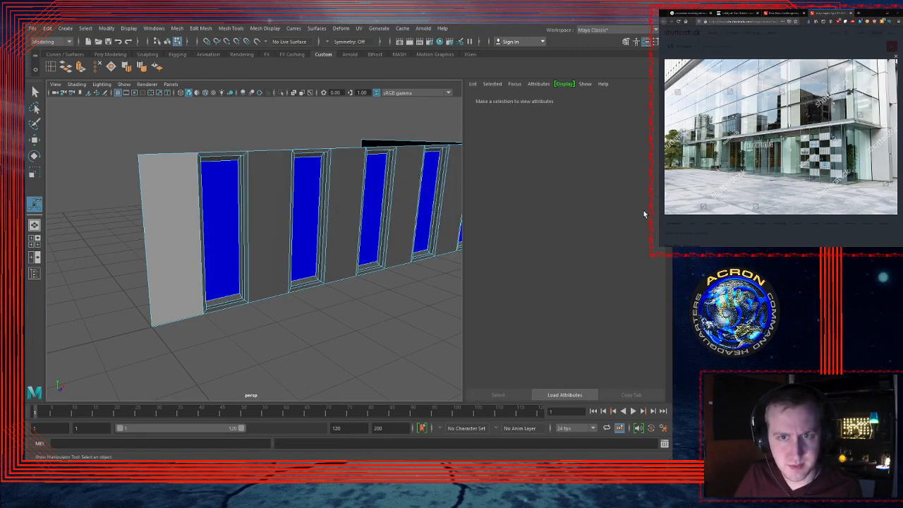
click(668, 181)
alt+right_drag(585, 254, 530, 252)
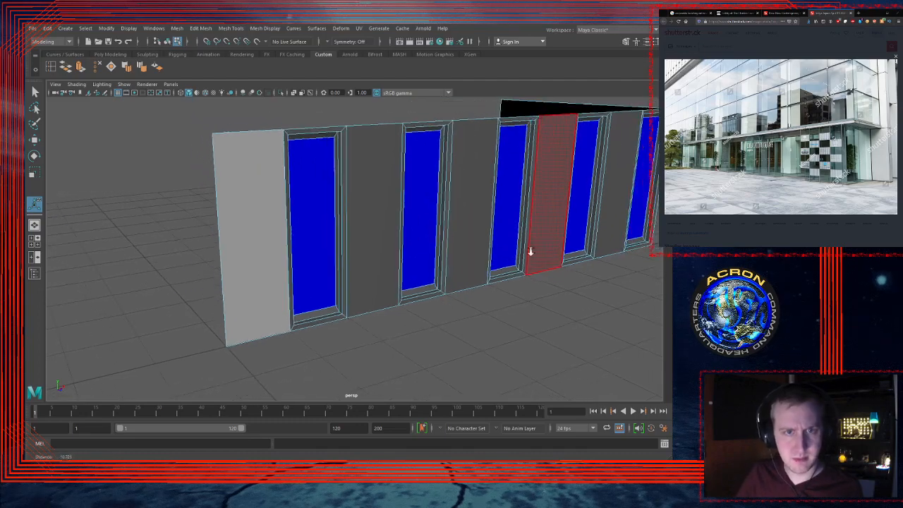
alt+middle_drag(530, 240, 470, 263)
alt+drag(470, 263, 434, 245)
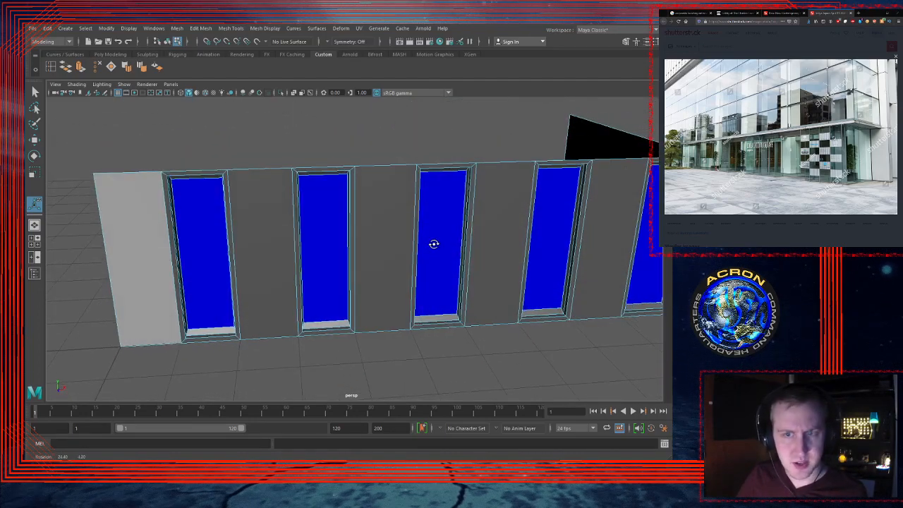
Step: Switch to the browser's building entrance reference photo and compare it with the whole front wall
click(784, 13)
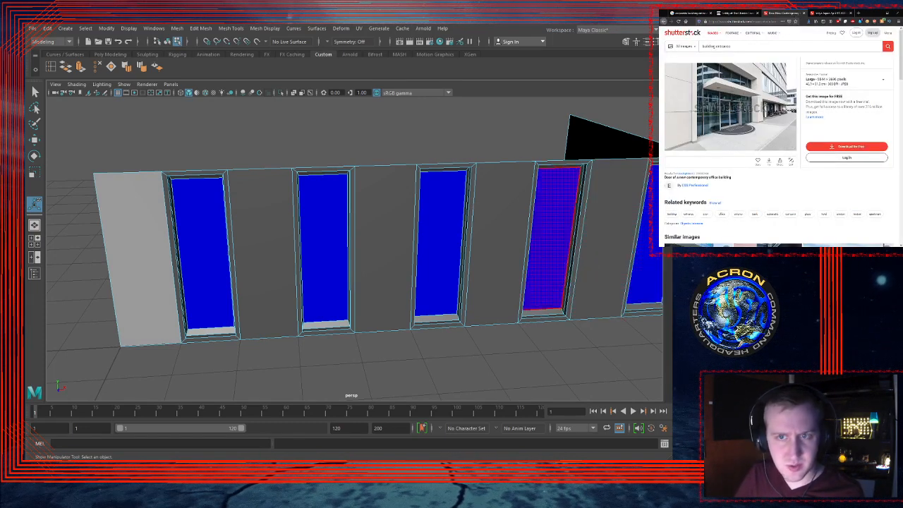
alt+middle_drag(473, 203, 576, 172)
alt+right_drag(576, 171, 423, 176)
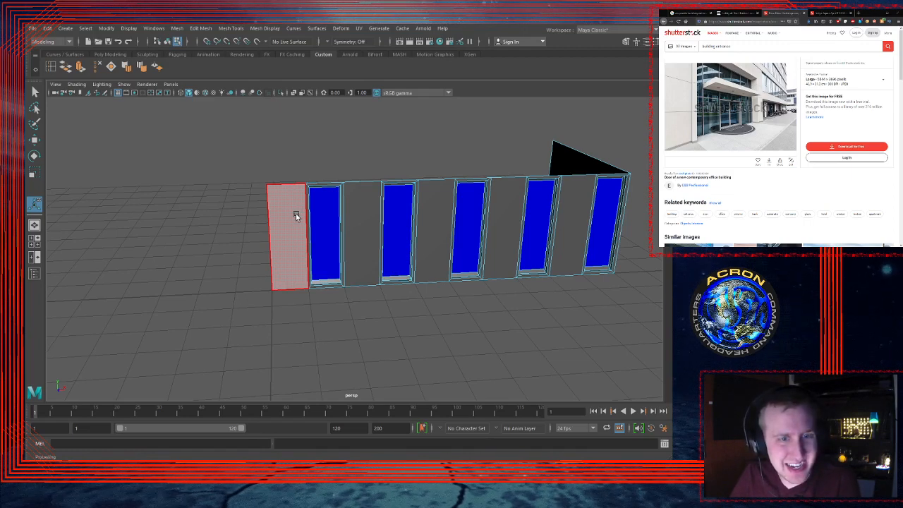
Step: Show the four-view layout with the Channel Box, and make layer1 visible
key(space)
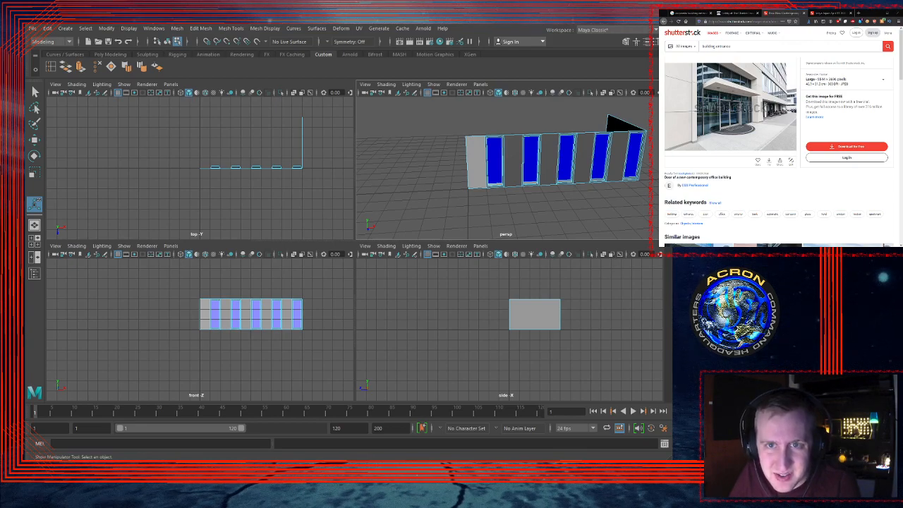
key(ctrl+a)
click(560, 344)
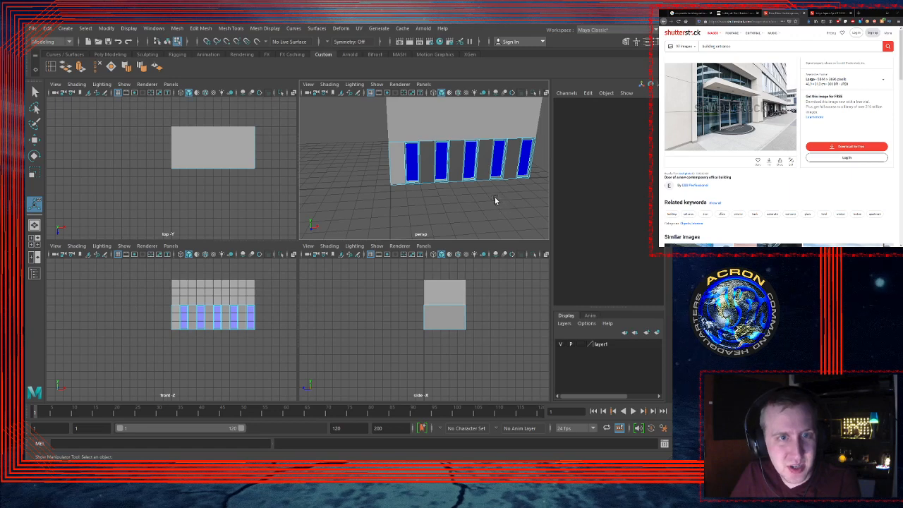
Step: Select both floors of the building and move them 3 units along X, snapped to the grid
key(q)
click(540, 121)
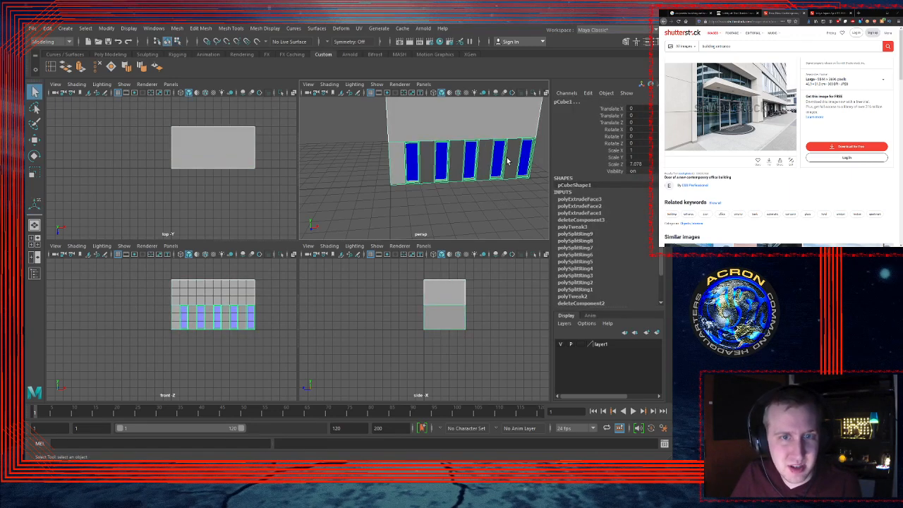
click(243, 290)
key(w)
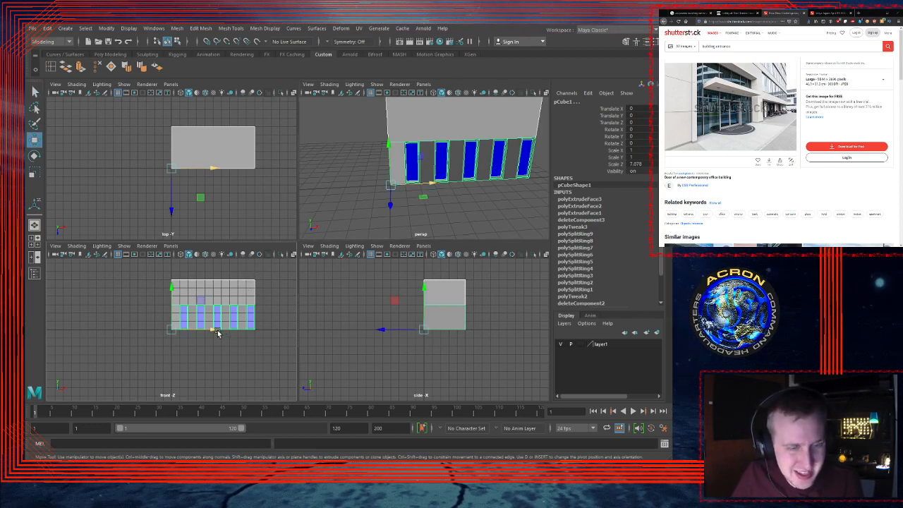
key(x)
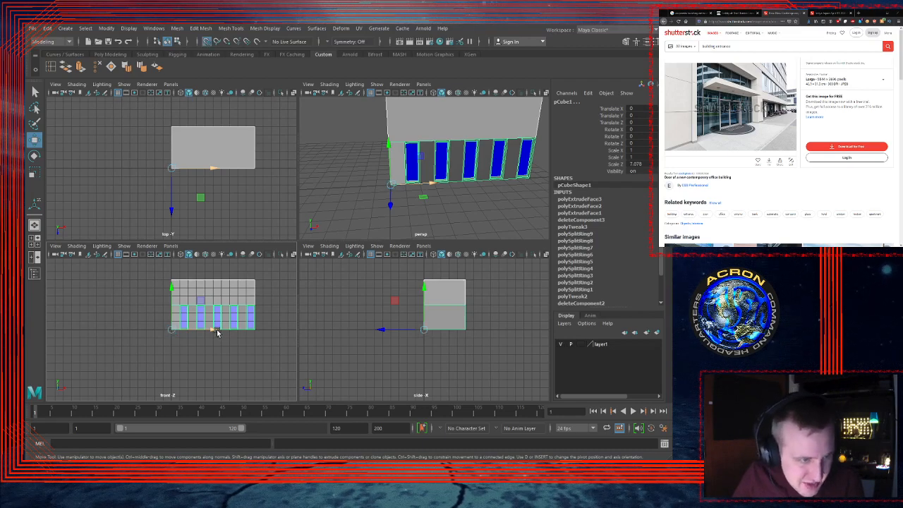
drag(215, 329, 198, 331)
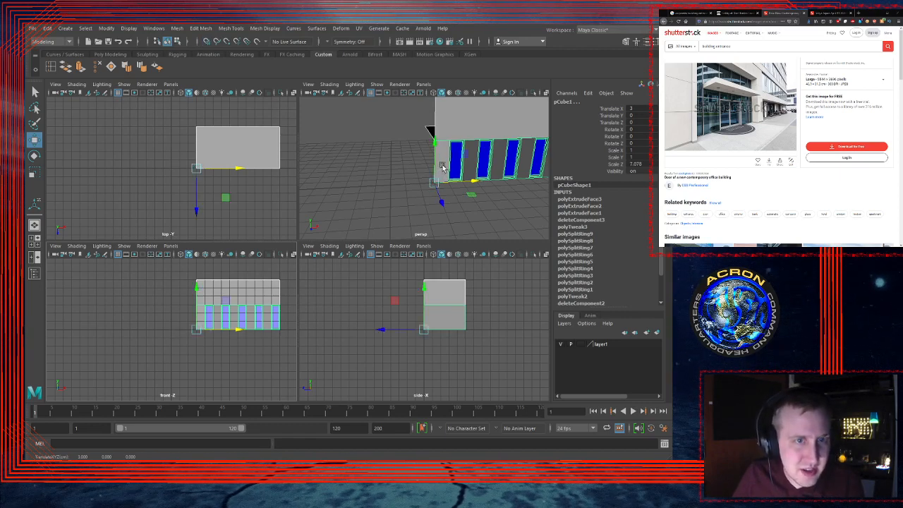
Step: Extend both floors by moving their windowless-end vertices along X back to 0, snapped to the grid, and clear the selection
right_drag(441, 162, 410, 163)
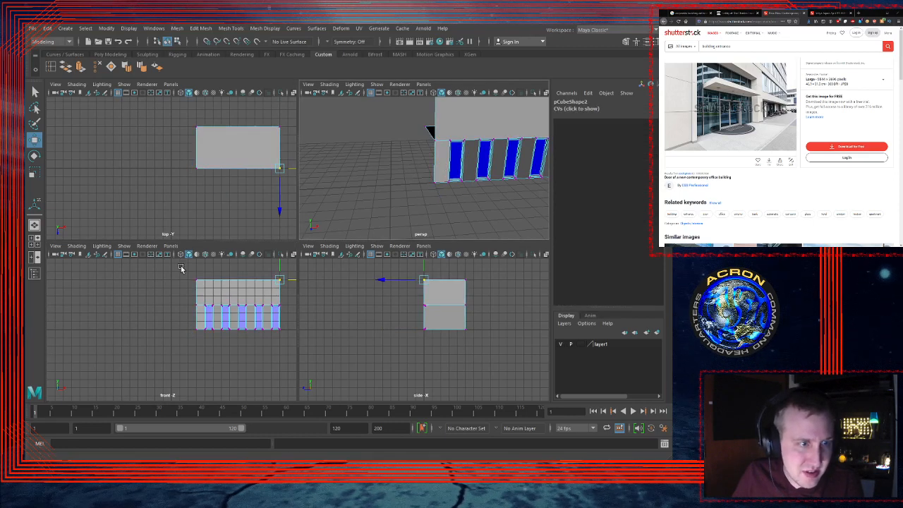
drag(189, 265, 201, 343)
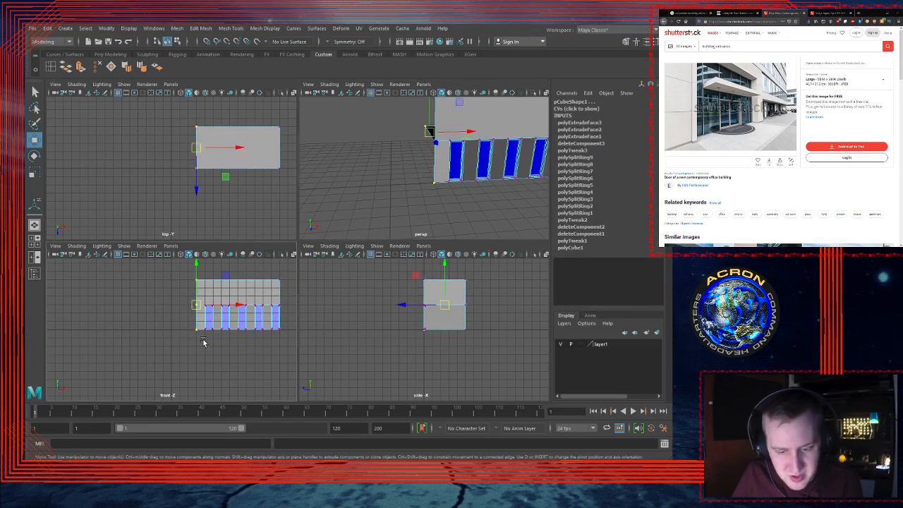
drag(240, 305, 247, 305)
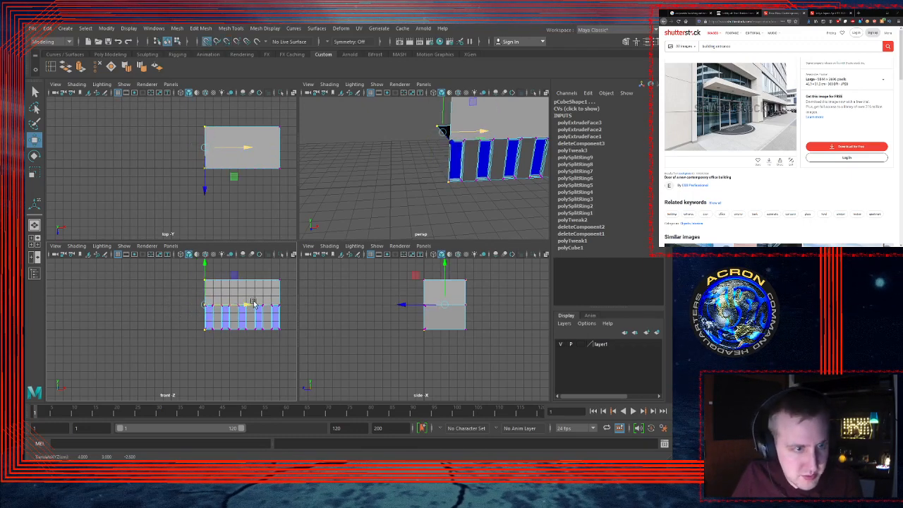
drag(252, 305, 173, 315)
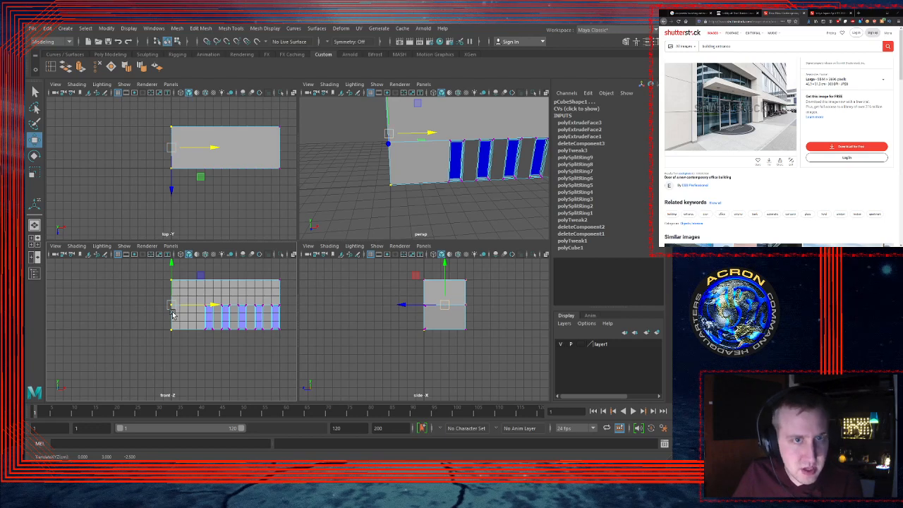
click(385, 210)
Step: Return to object selection, hide layer1, and show the selected ground floor in a single perspective view
right_drag(464, 130, 468, 105)
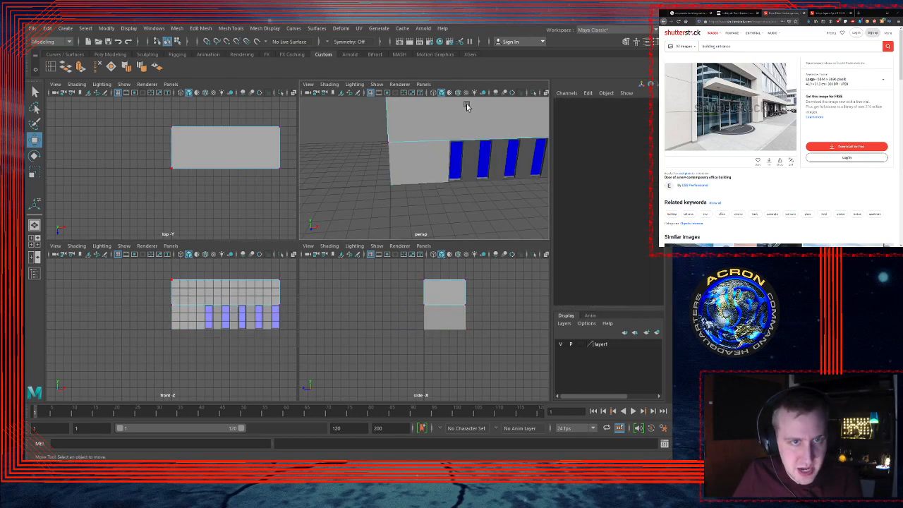
click(467, 105)
click(560, 343)
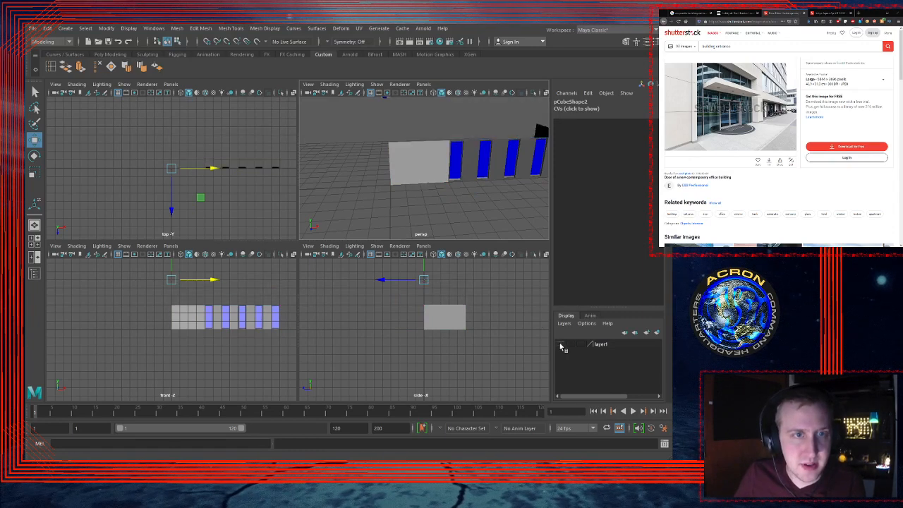
click(424, 175)
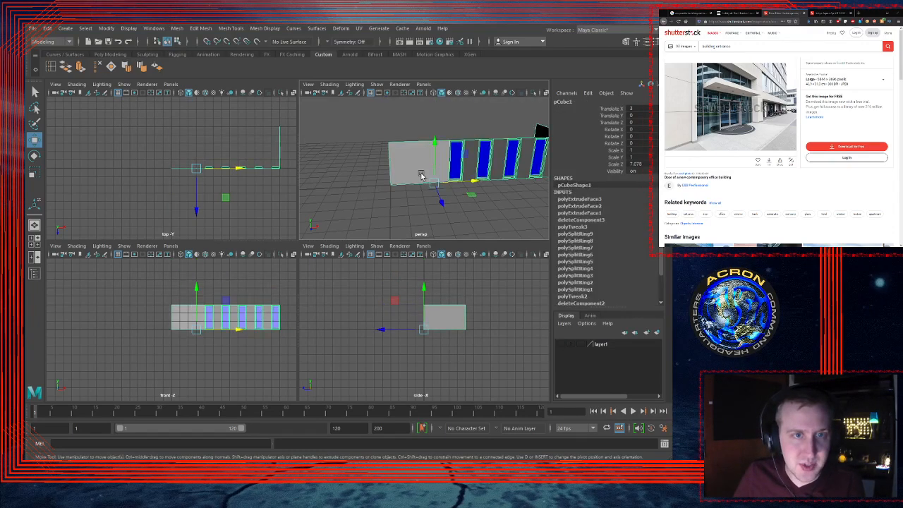
key(space)
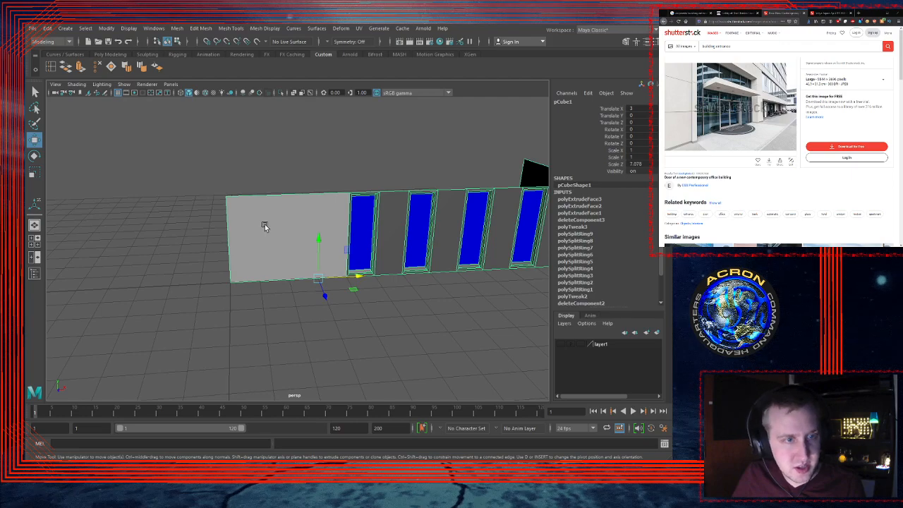
Step: Insert three vertical edge loops across the blank wall section beside the first window
click(50, 69)
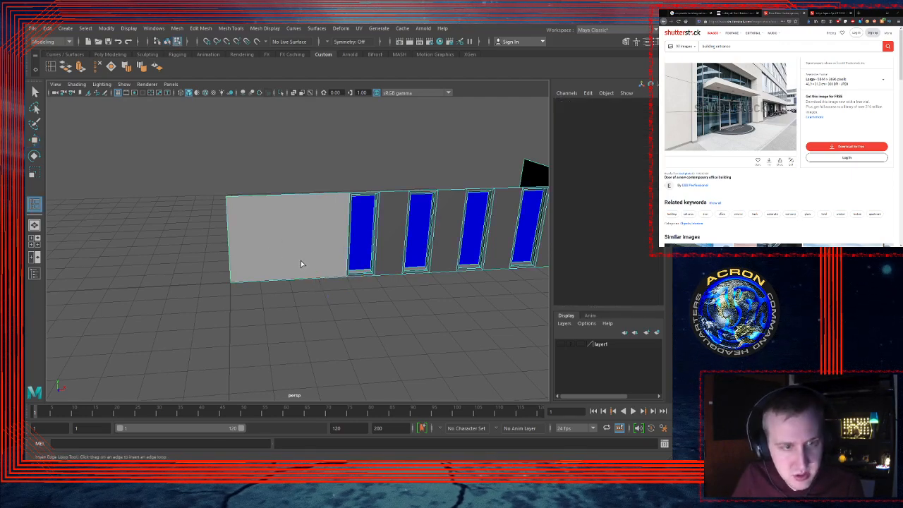
alt+drag(301, 260, 316, 275)
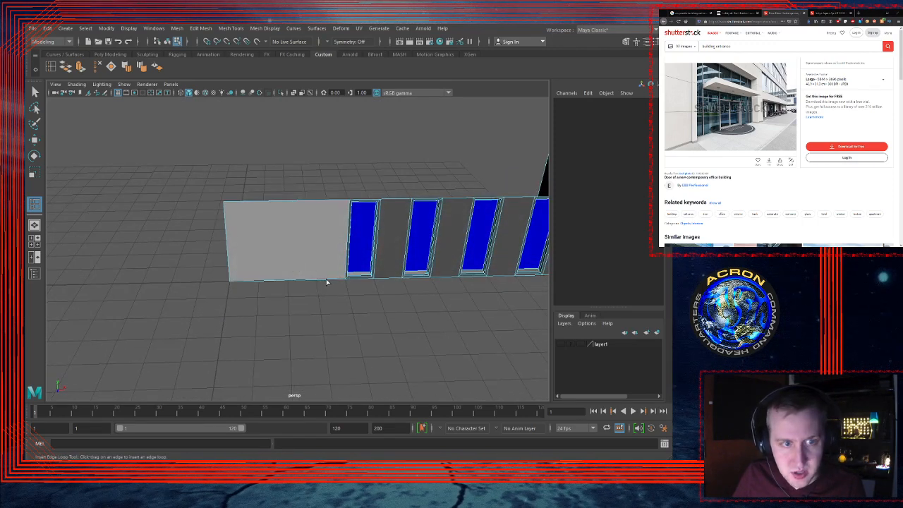
click(326, 281)
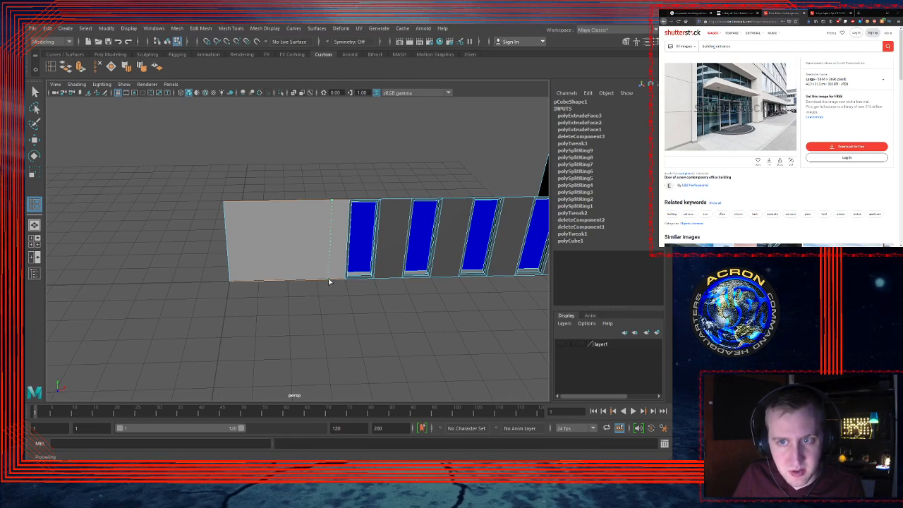
click(328, 281)
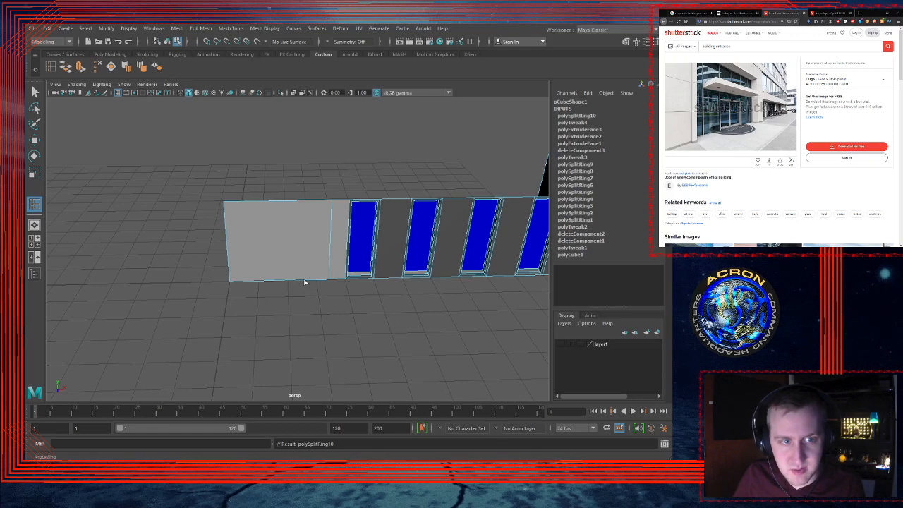
click(305, 281)
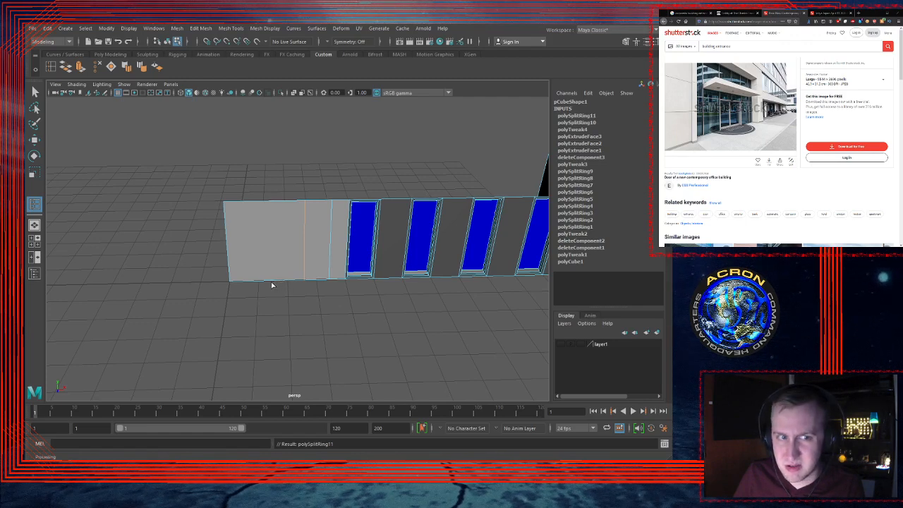
click(274, 281)
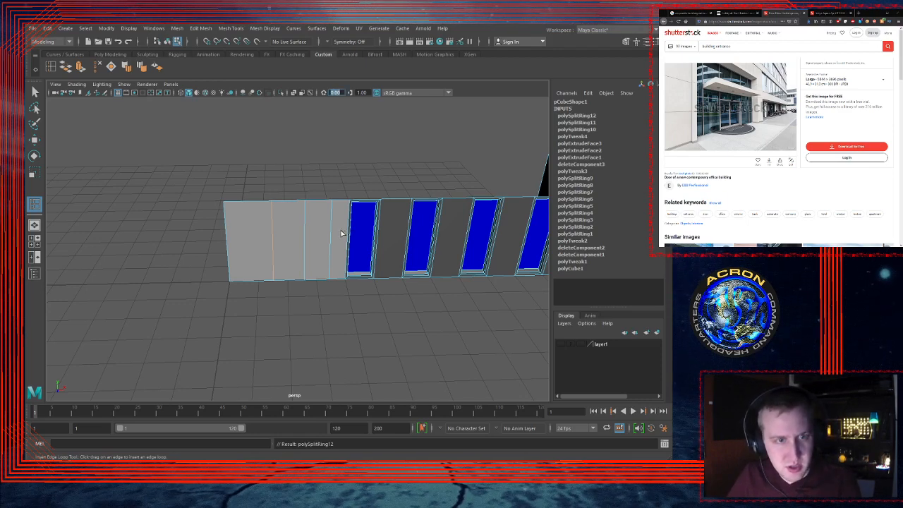
Step: Extrude the narrow wall face directly beside the first window outward by about 0.777 units to form a pillar
click(399, 232)
click(395, 232)
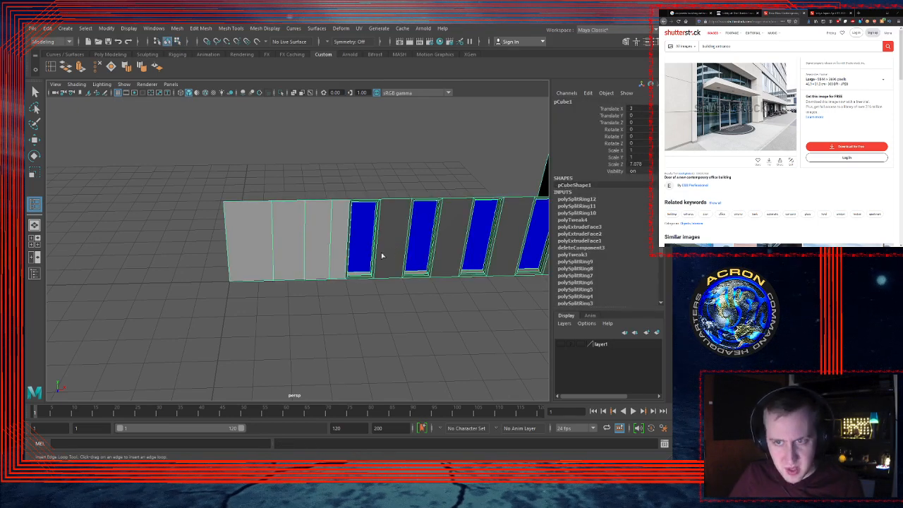
click(340, 248)
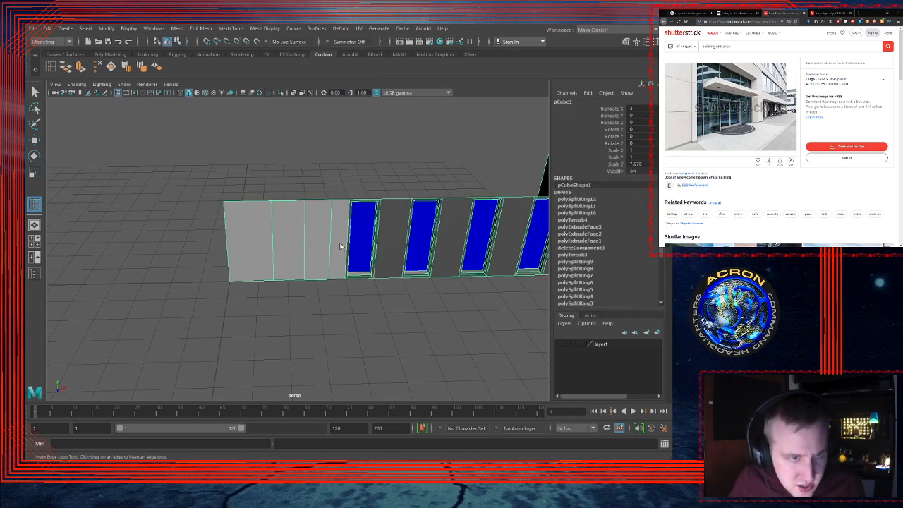
click(338, 259)
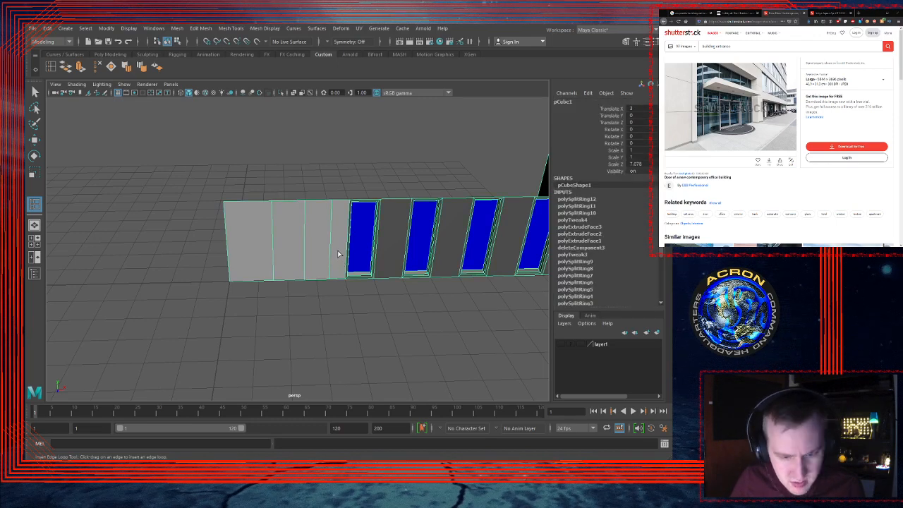
key(q)
key(w)
click(338, 257)
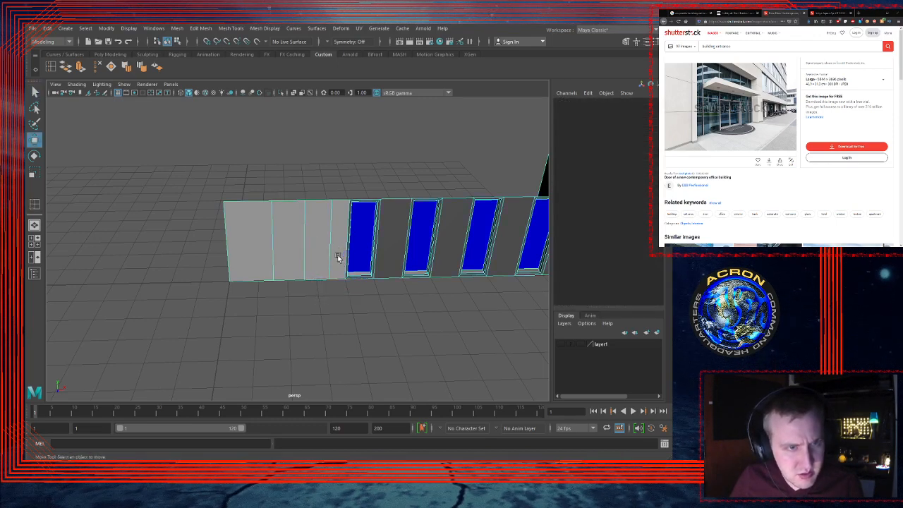
click(337, 257)
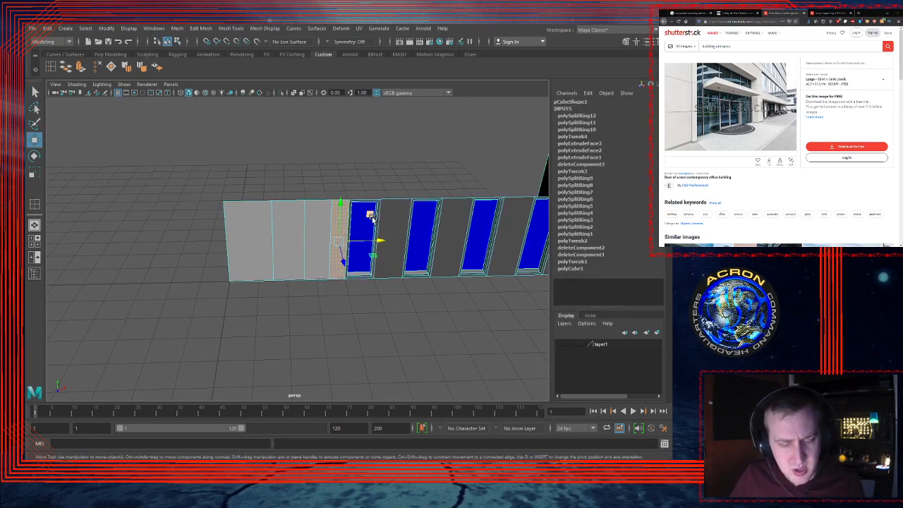
alt+drag(373, 217, 403, 228)
key(e)
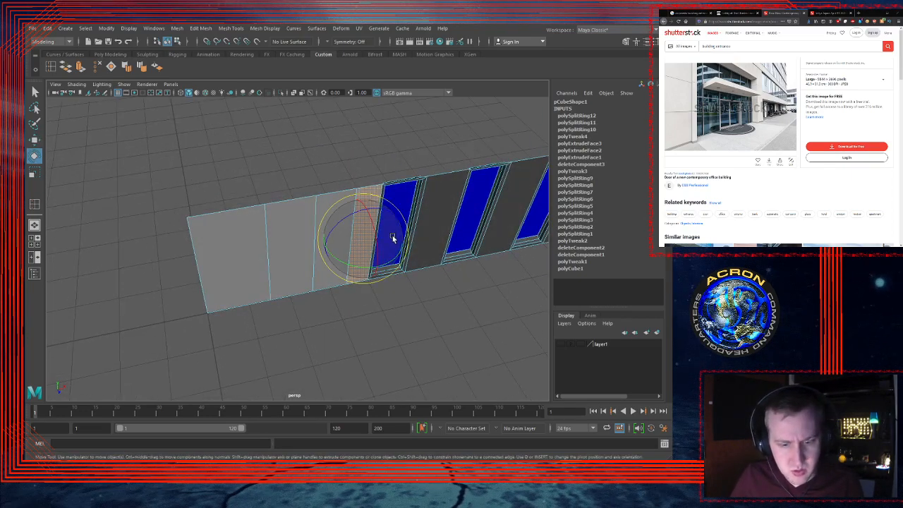
key(w)
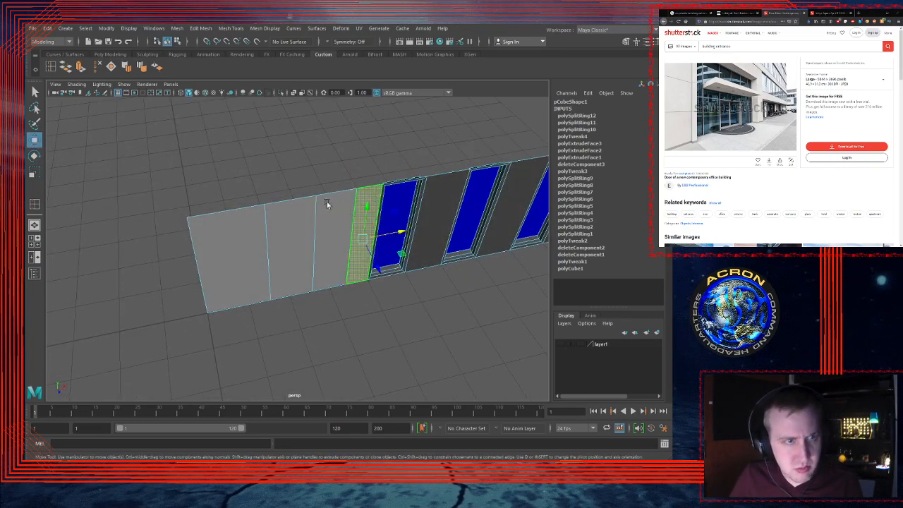
click(80, 67)
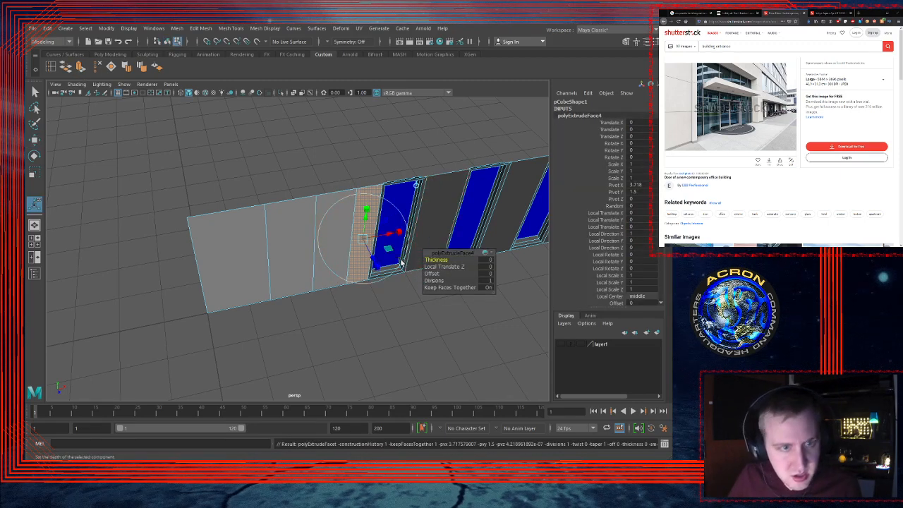
drag(374, 259, 376, 267)
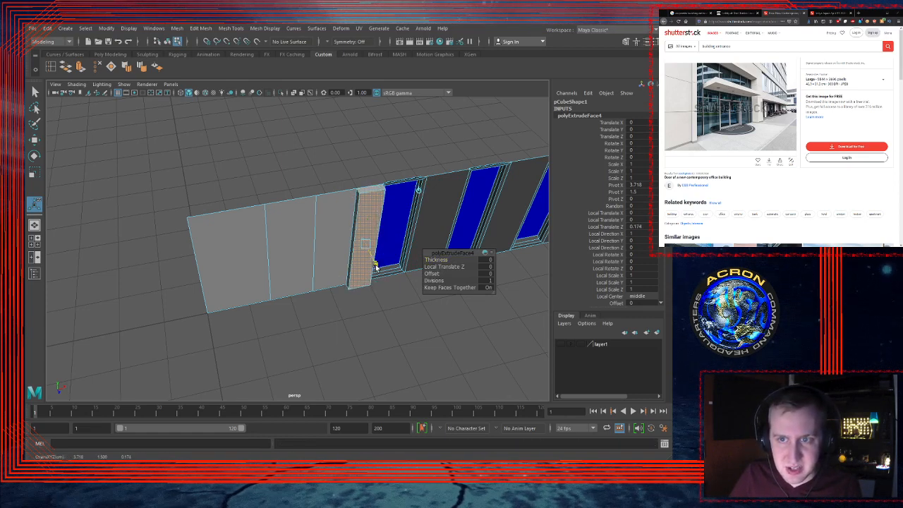
drag(376, 267, 379, 284)
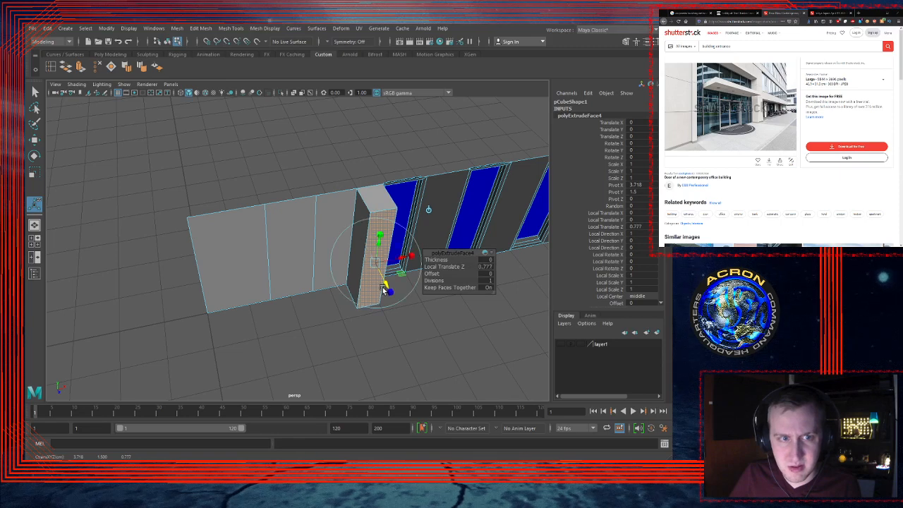
Step: Delete the top and bottom faces of the extruded pillar
click(380, 204)
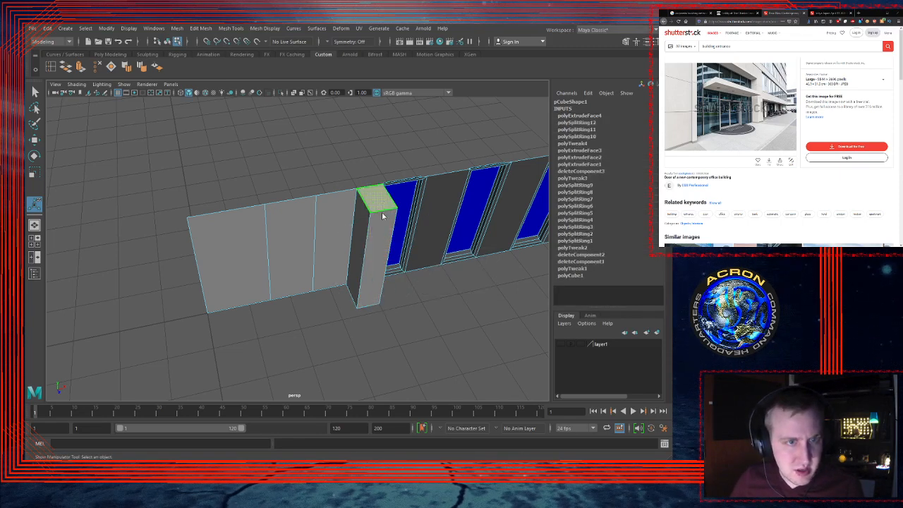
key(q)
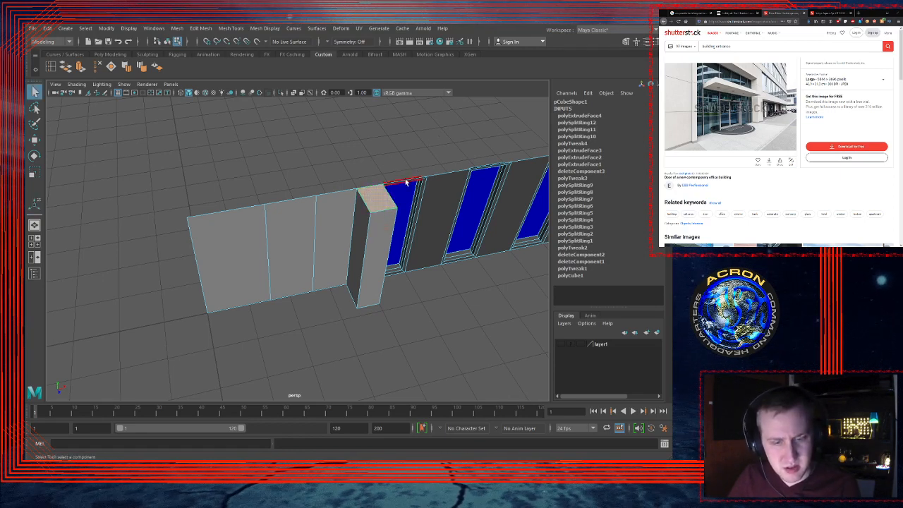
alt+drag(430, 139, 375, 193)
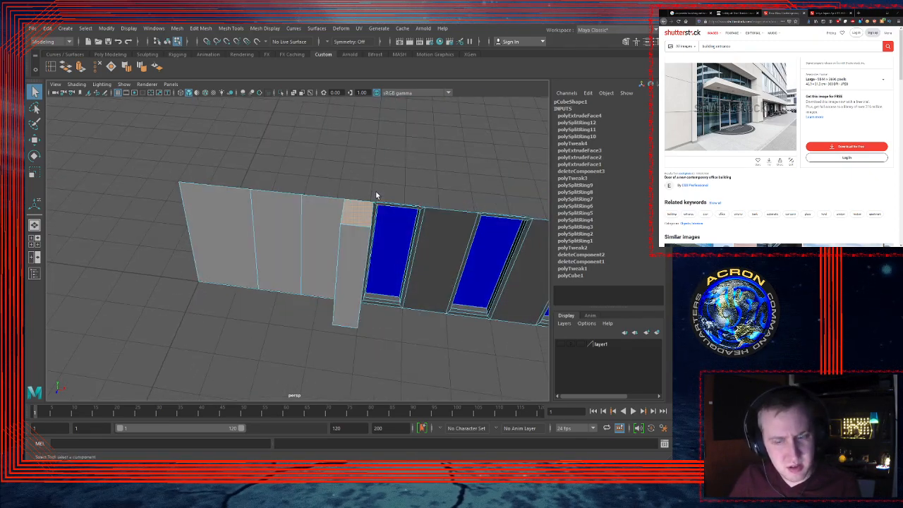
click(376, 196)
alt+drag(376, 203, 346, 228)
click(326, 314)
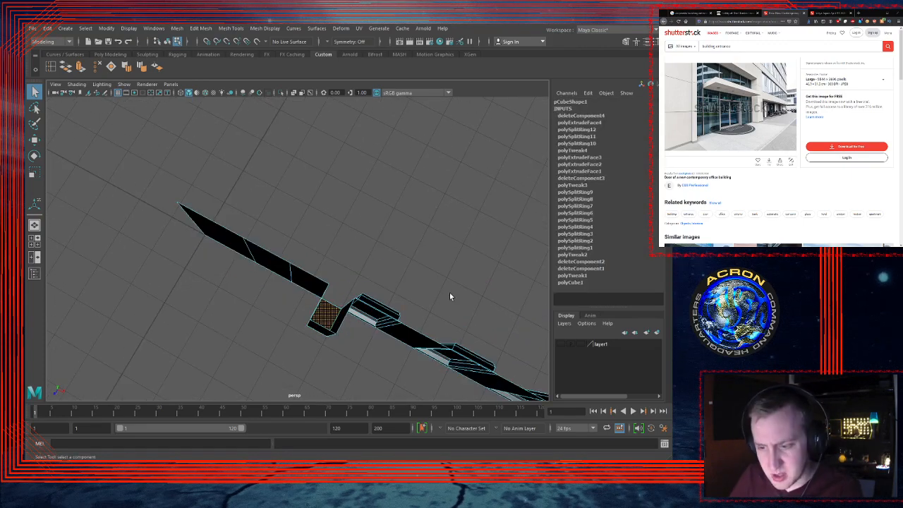
key(Delete)
Step: Insert a vertical edge loop on the pillar's front face, close to its corner nearest the first window
alt+drag(412, 257, 410, 220)
alt+right_drag(409, 221, 501, 186)
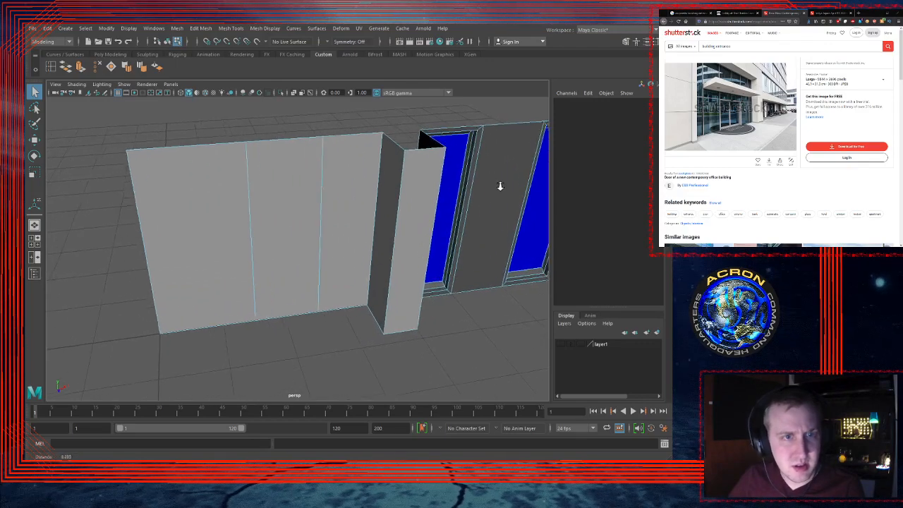
alt+drag(439, 176, 380, 176)
alt+right_drag(379, 176, 440, 162)
alt+drag(439, 162, 358, 161)
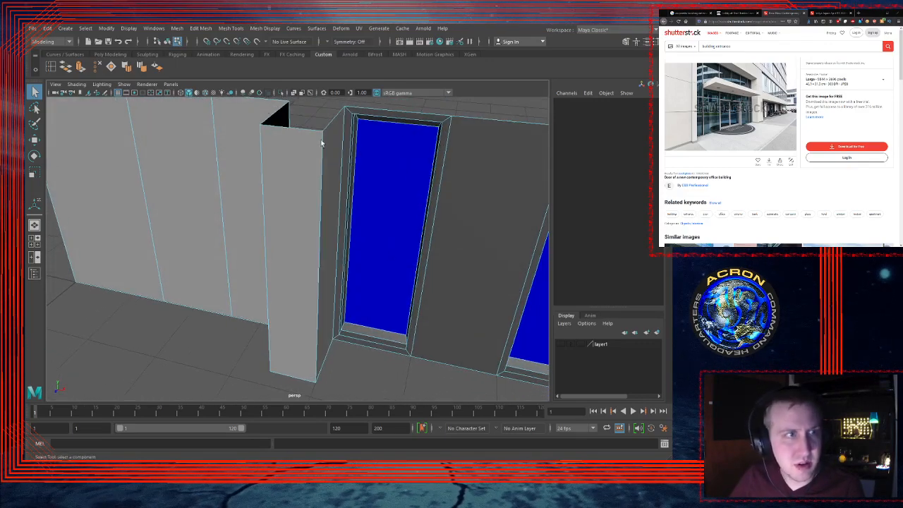
click(50, 68)
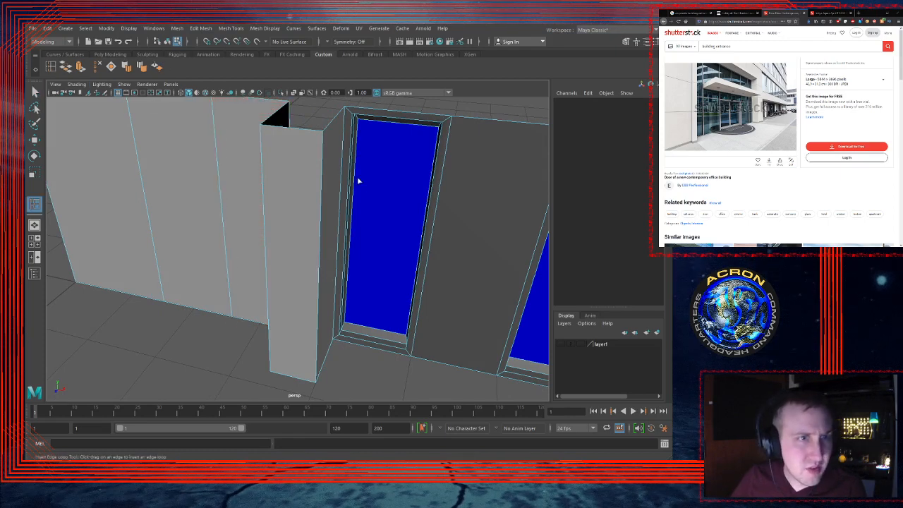
click(320, 133)
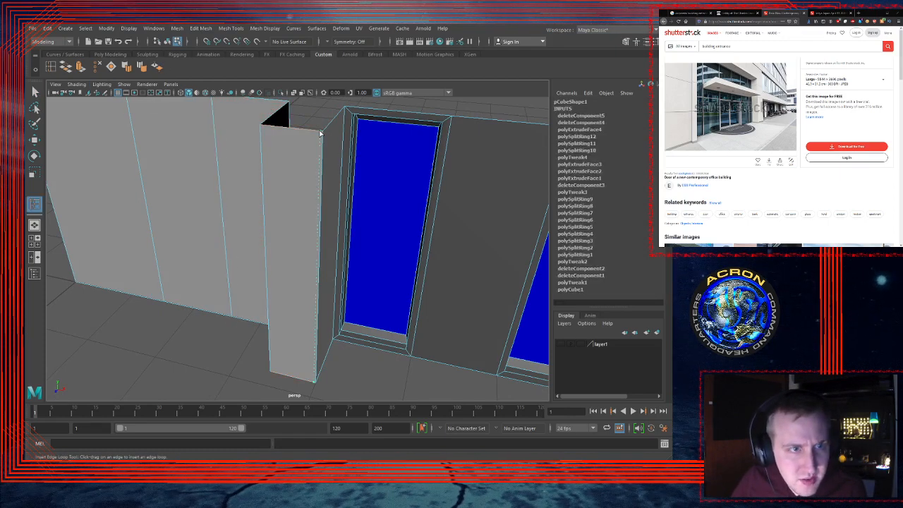
click(320, 133)
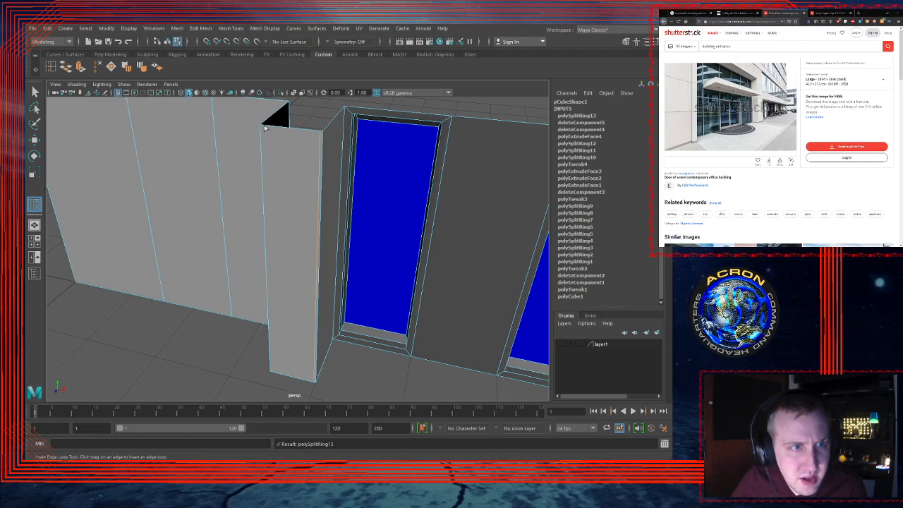
Step: Insert vertical edge loops tightly on both sides of the pillar's front corner farthest from the window
alt+drag(276, 136, 299, 139)
alt+right_drag(298, 139, 387, 137)
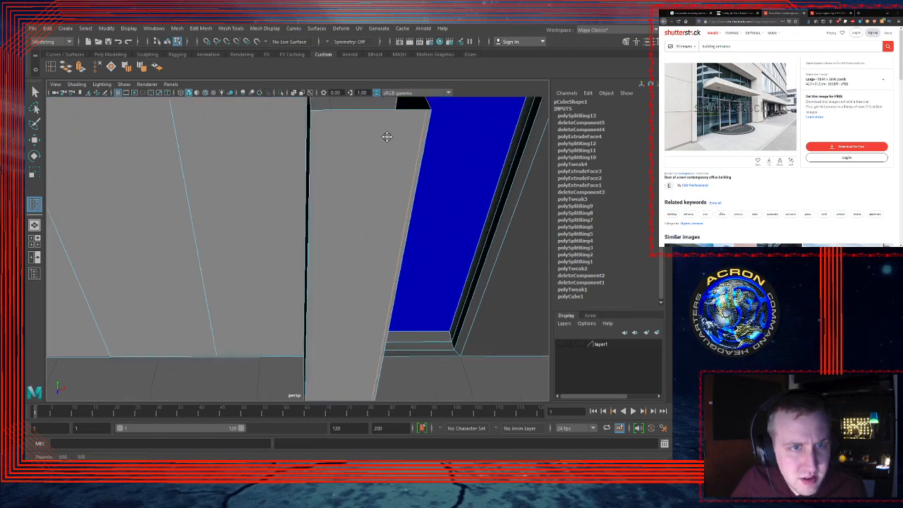
alt+middle_drag(388, 137, 361, 193)
alt+right_drag(361, 193, 435, 180)
alt+drag(436, 179, 388, 185)
click(387, 199)
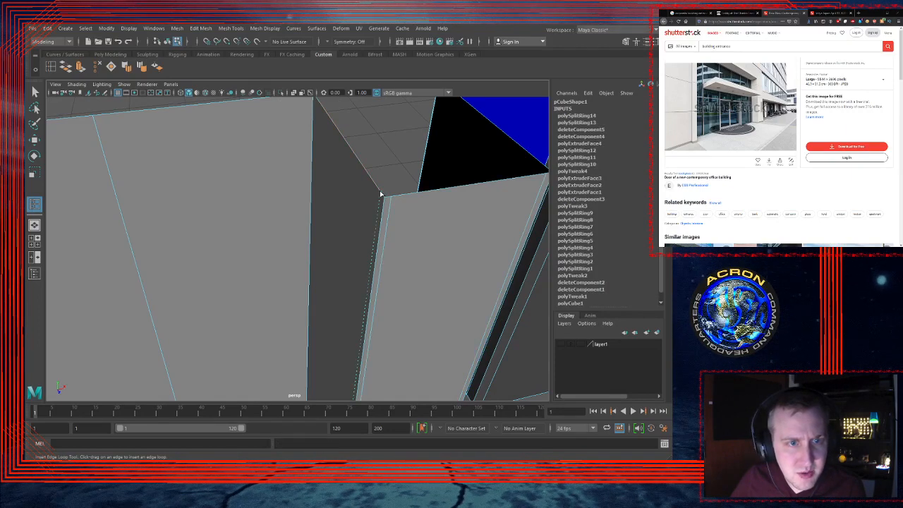
click(381, 194)
Step: Insert vertical edge loops near both ends of the pillar's side face that faces the first window
alt+drag(477, 190, 444, 190)
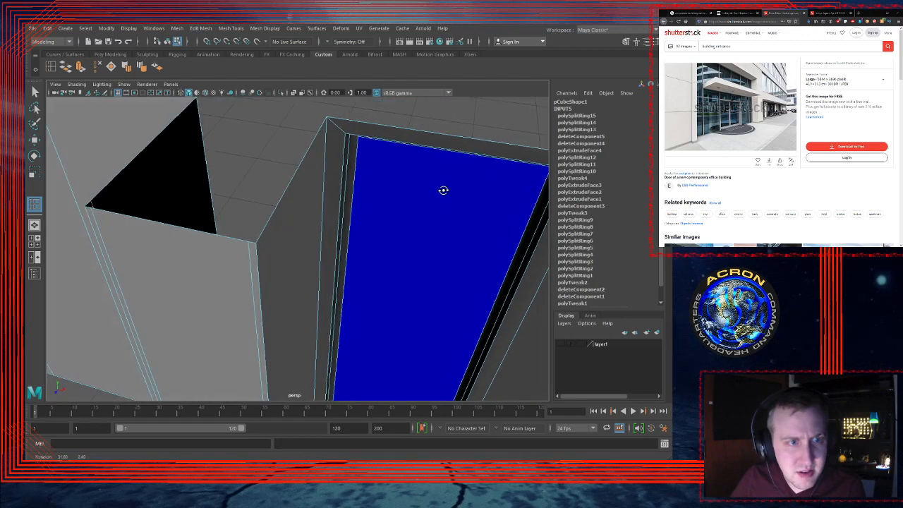
click(261, 237)
alt+drag(359, 231, 294, 203)
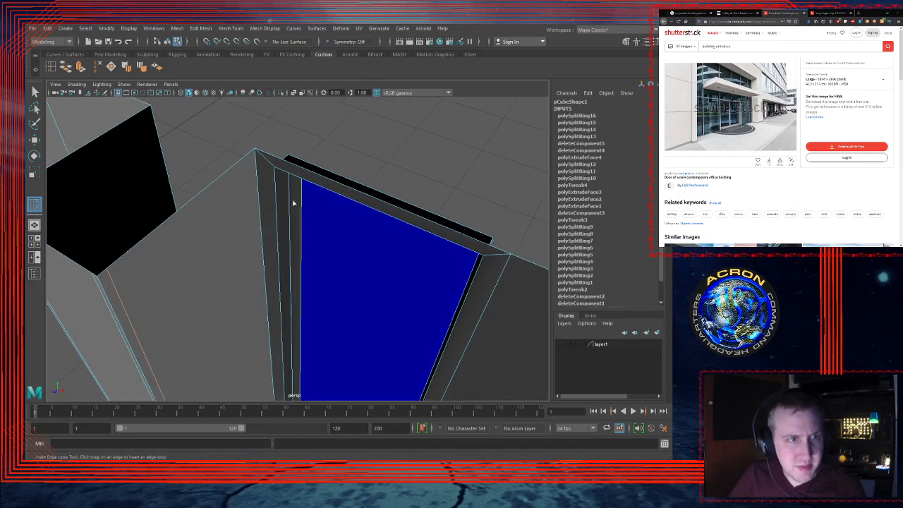
click(253, 153)
alt+drag(253, 152, 337, 134)
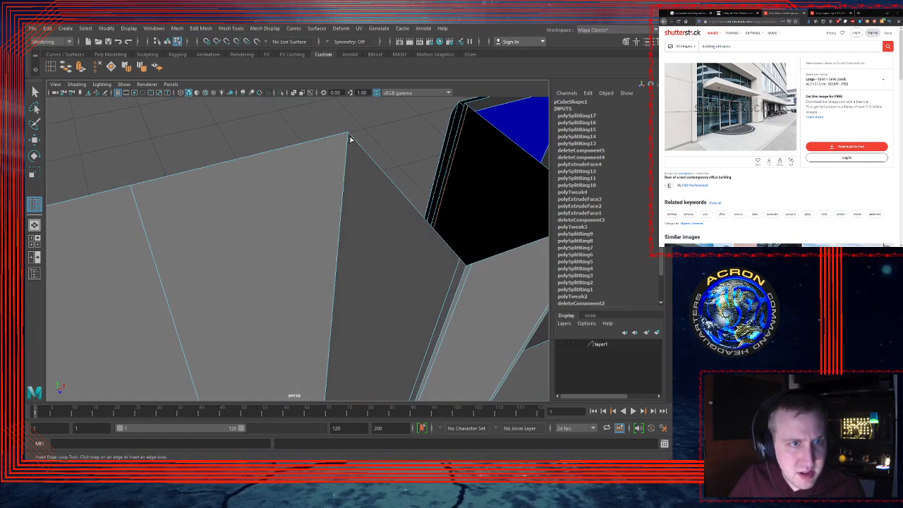
Step: Insert vertical edge loops on both sides of the inner corner where the pillar meets the blank wall
click(352, 137)
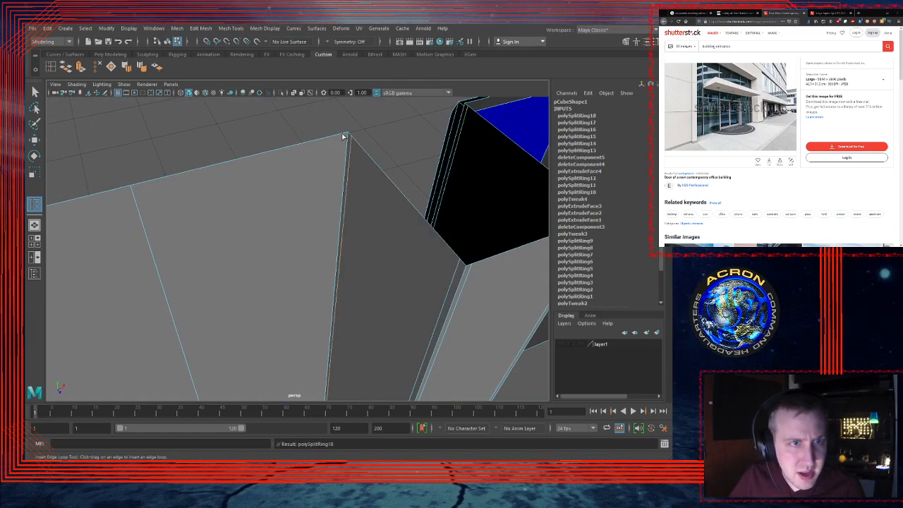
click(345, 135)
alt+right_drag(417, 157, 365, 159)
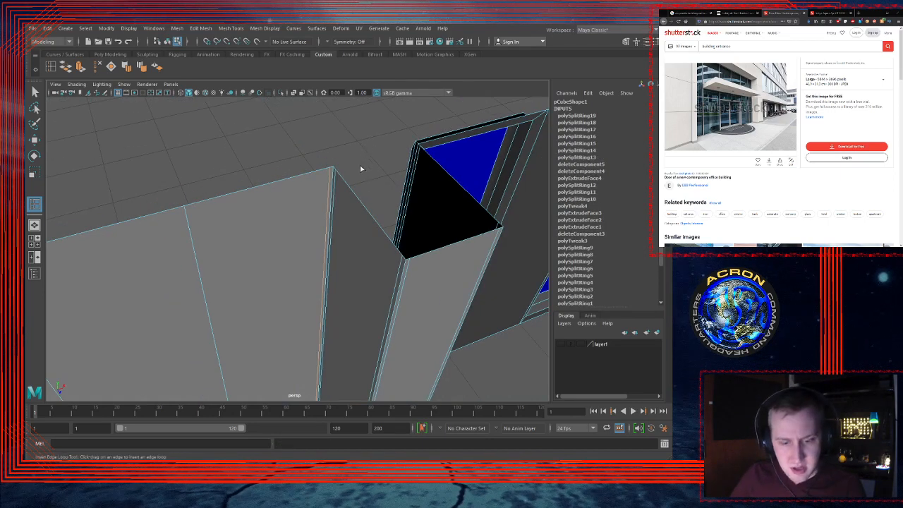
key(q)
Step: Preview the ground floor smoothed, examine the pillar corners and window frames, and return to the unsmoothed display
alt+drag(359, 165, 297, 221)
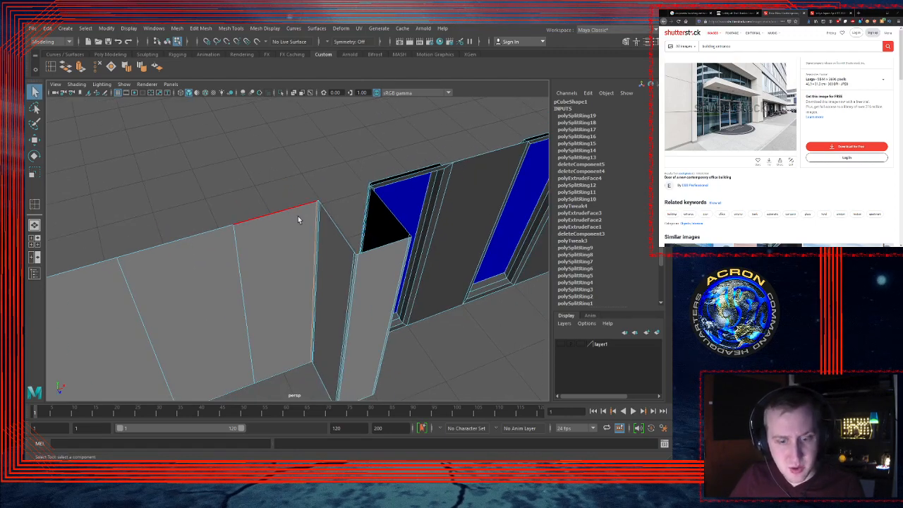
key(3)
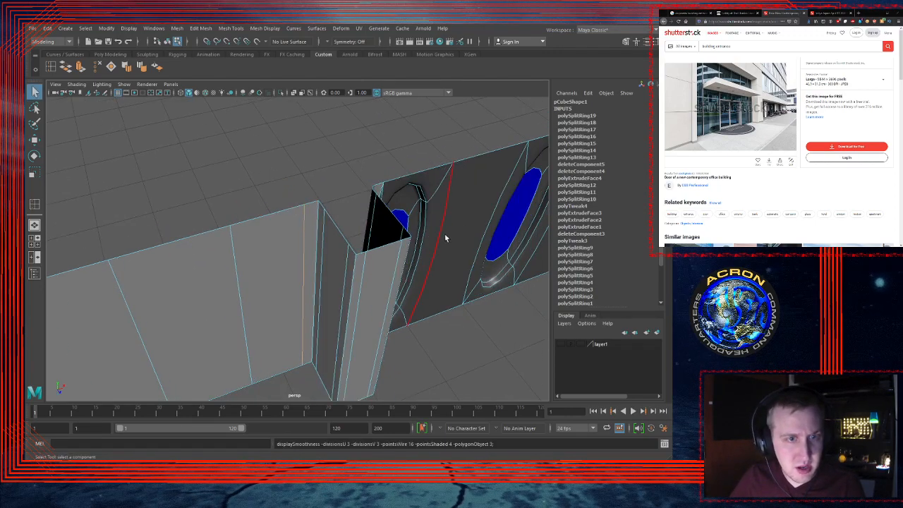
alt+drag(445, 236, 339, 211)
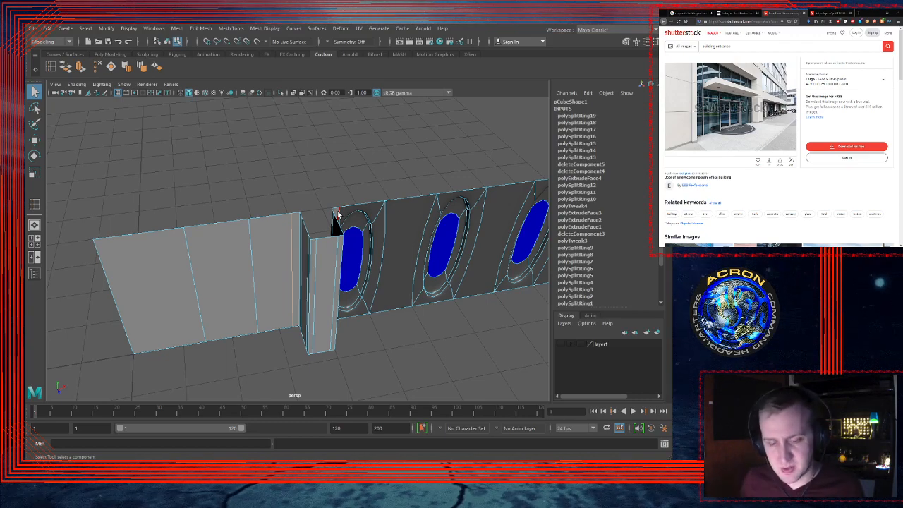
alt+drag(386, 249, 443, 227)
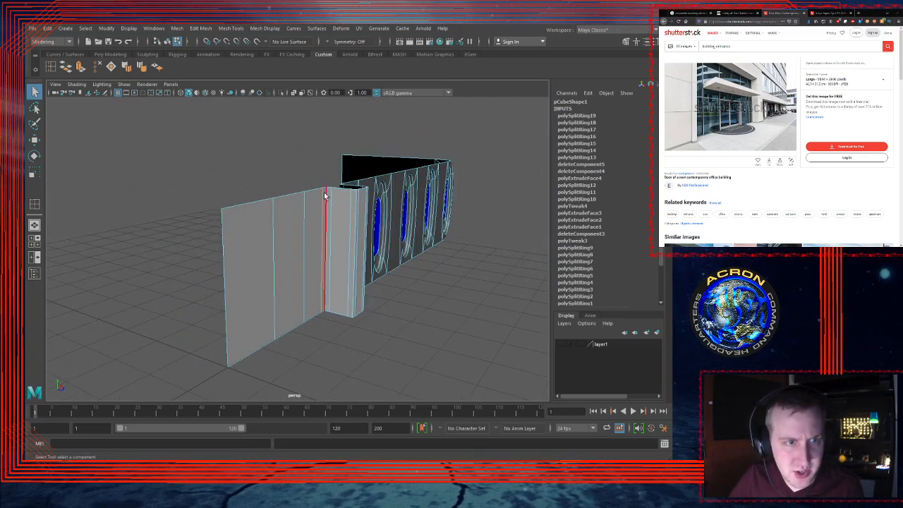
scroll(399, 183, up, 5)
alt+drag(397, 167, 370, 191)
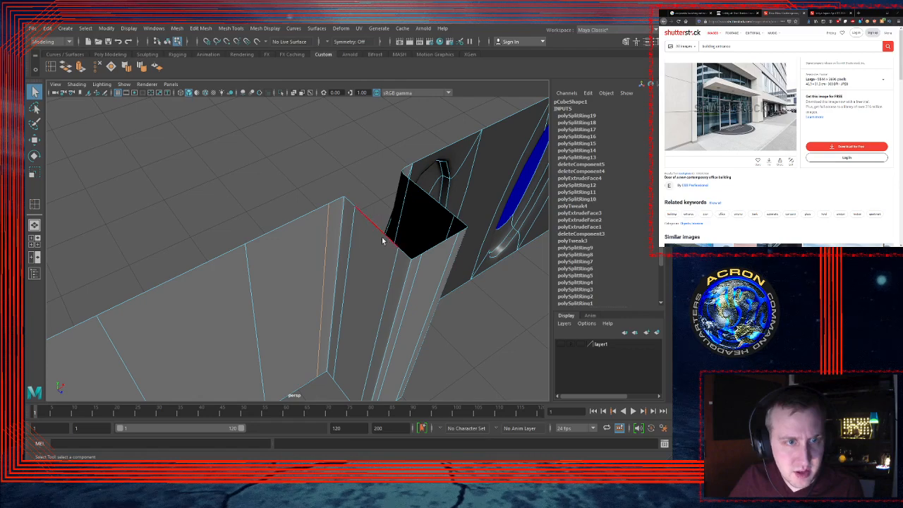
click(328, 261)
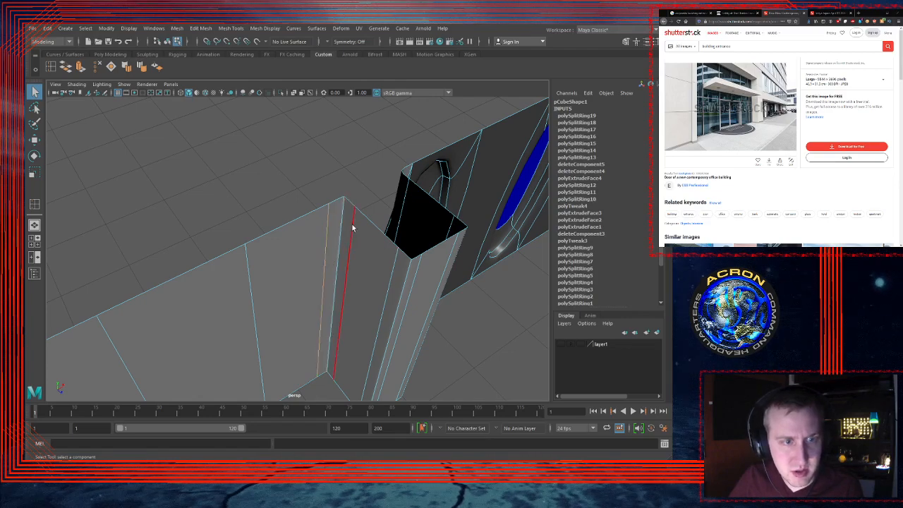
alt+drag(373, 254, 364, 200)
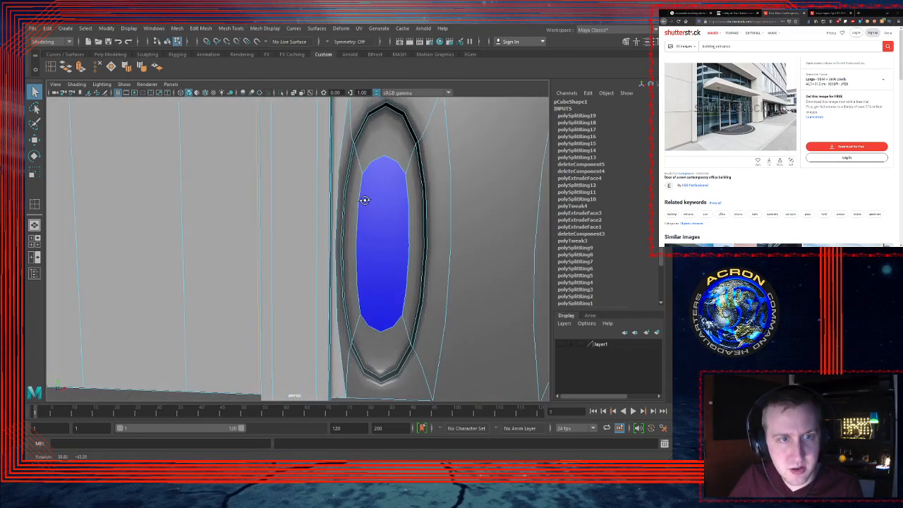
scroll(450, 199, down, 3)
alt+middle_drag(428, 190, 280, 186)
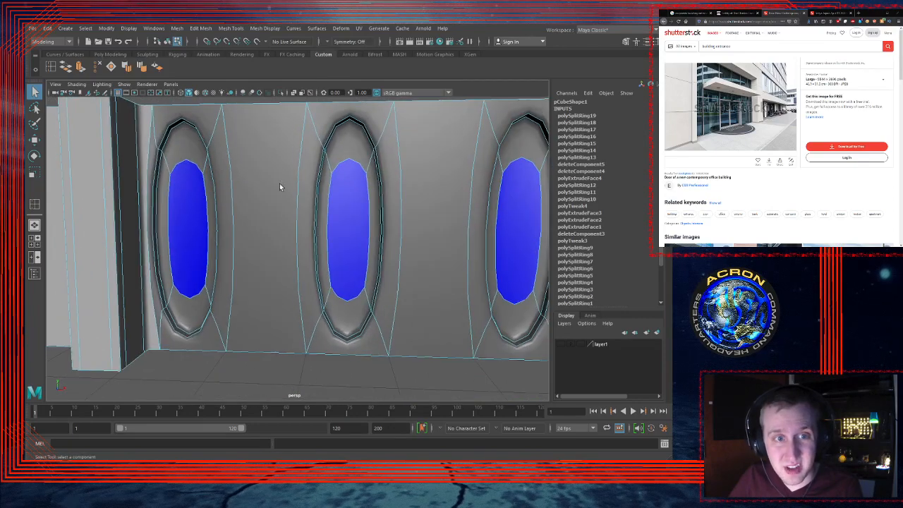
key(1)
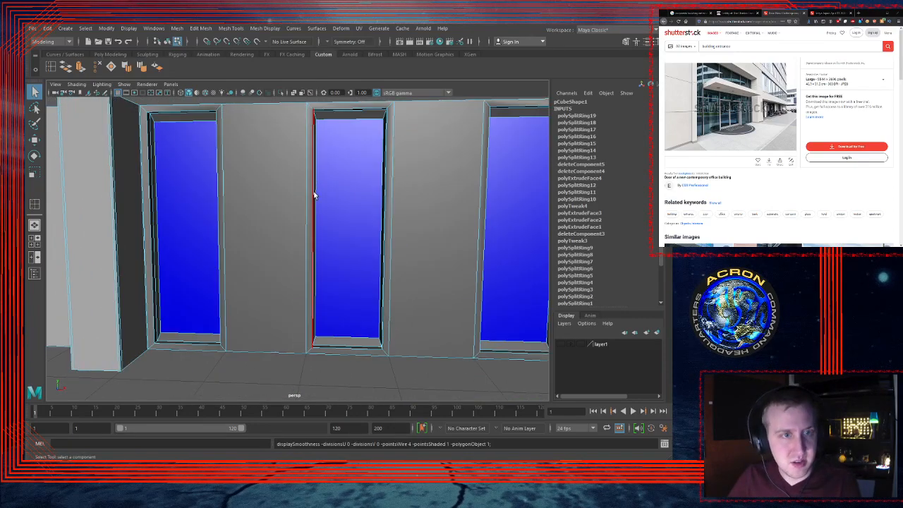
Step: Delete the two vertical edge loops on the pillar's front face that run beside its corners
alt+drag(395, 179, 333, 176)
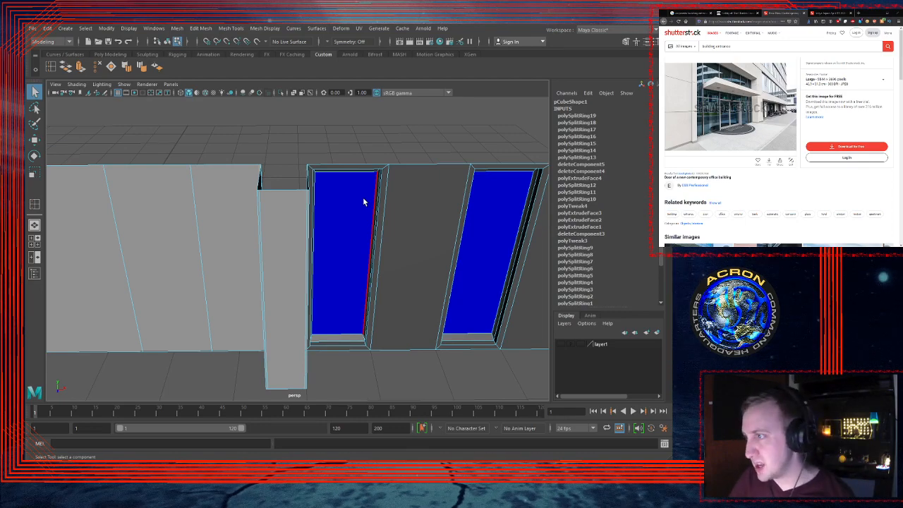
alt+right_drag(426, 213, 382, 198)
alt+middle_drag(381, 199, 427, 193)
alt+drag(428, 193, 424, 196)
alt+right_drag(424, 197, 469, 200)
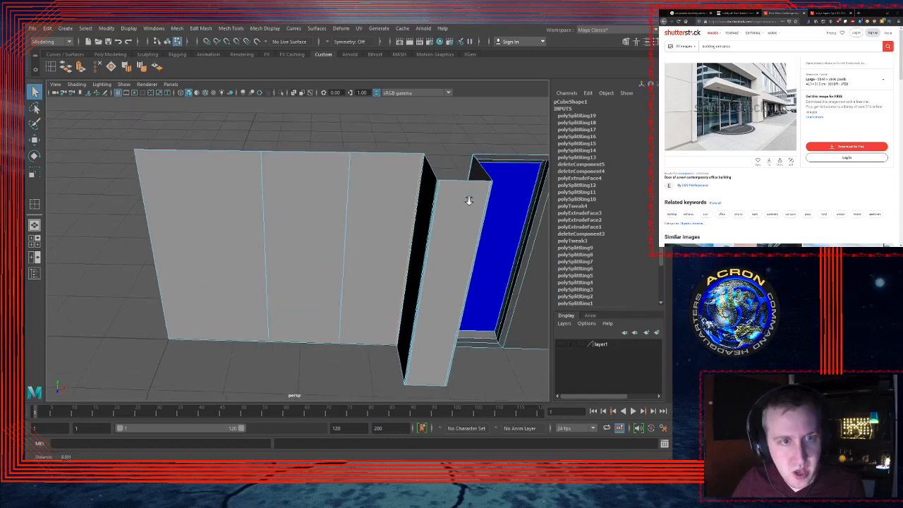
alt+middle_drag(469, 200, 323, 204)
alt+right_drag(322, 204, 415, 185)
alt+drag(416, 186, 384, 188)
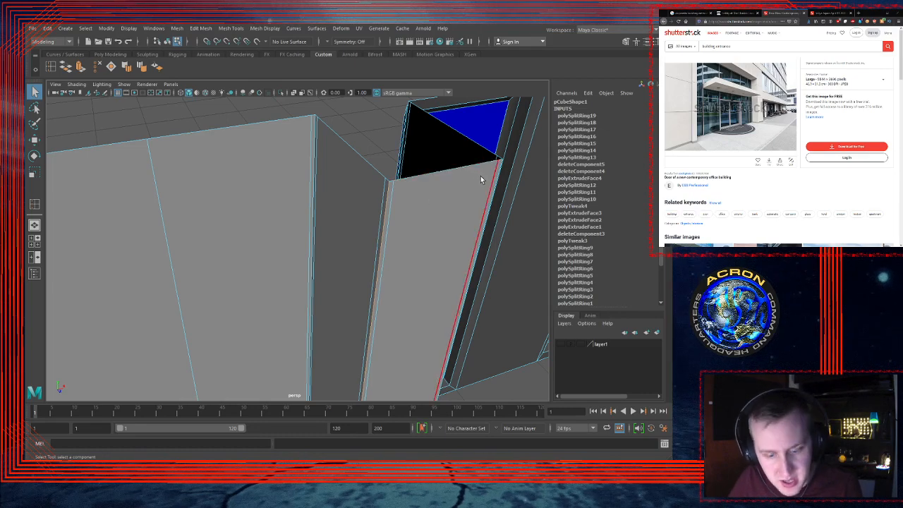
alt+drag(480, 177, 442, 184)
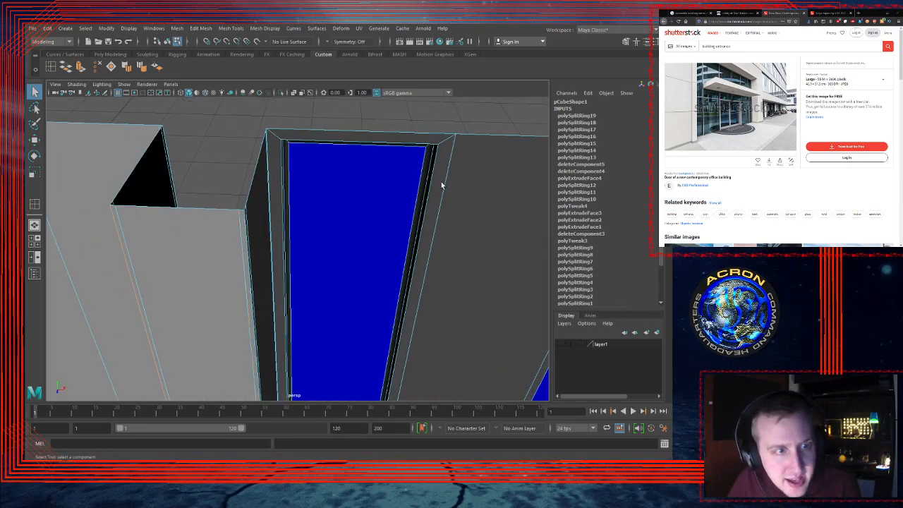
click(247, 237)
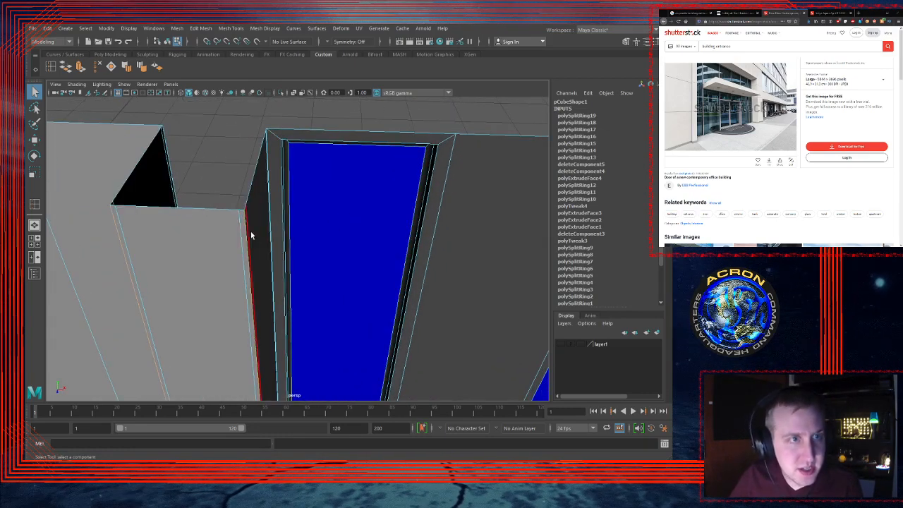
click(96, 67)
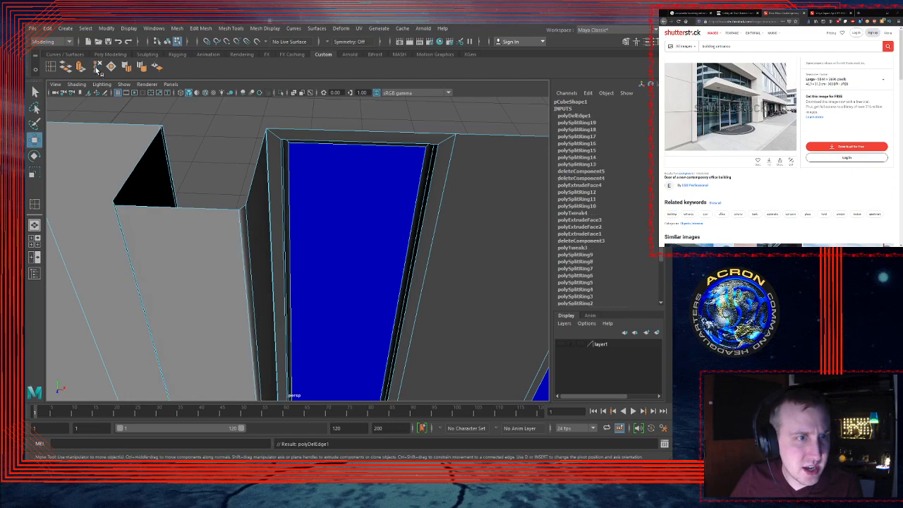
Step: Preview the smoothed pillar again, examine its corners from above, and switch the smoothing off
alt+right_drag(459, 206, 375, 202)
alt+drag(376, 201, 406, 196)
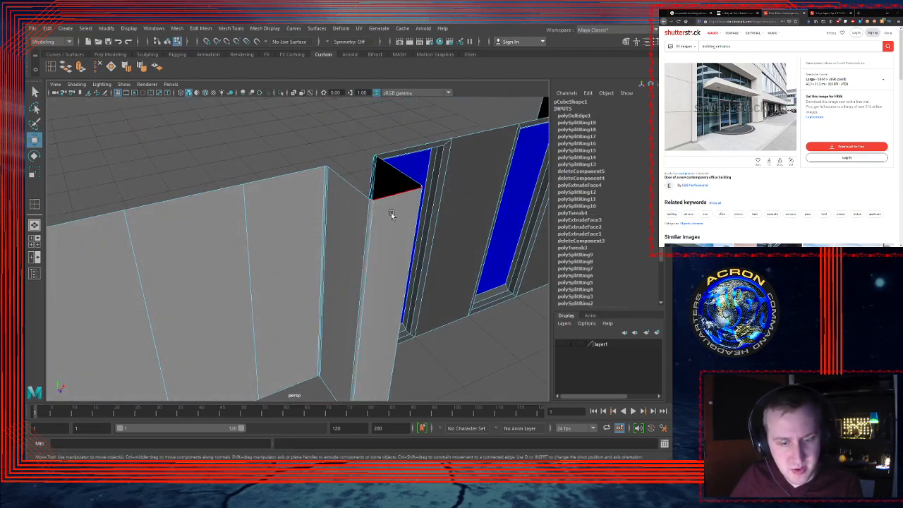
key(3)
alt+drag(399, 240, 330, 164)
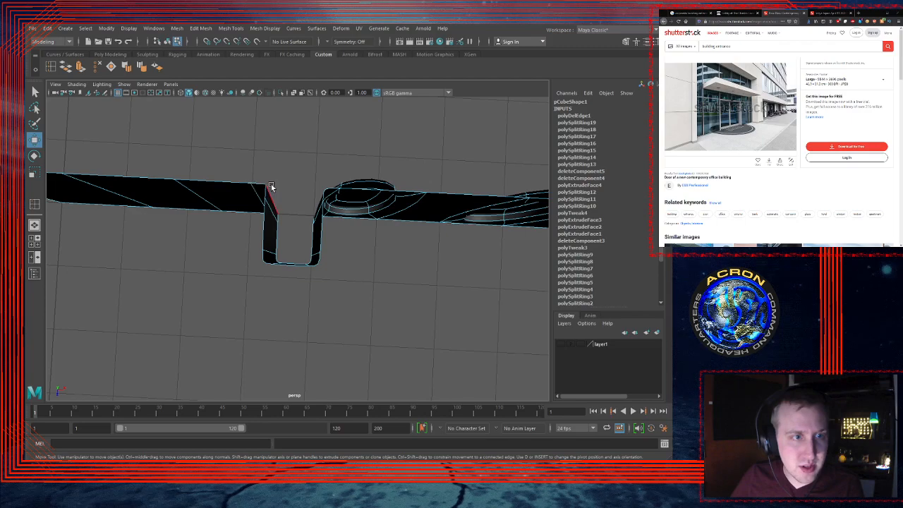
alt+drag(271, 186, 358, 187)
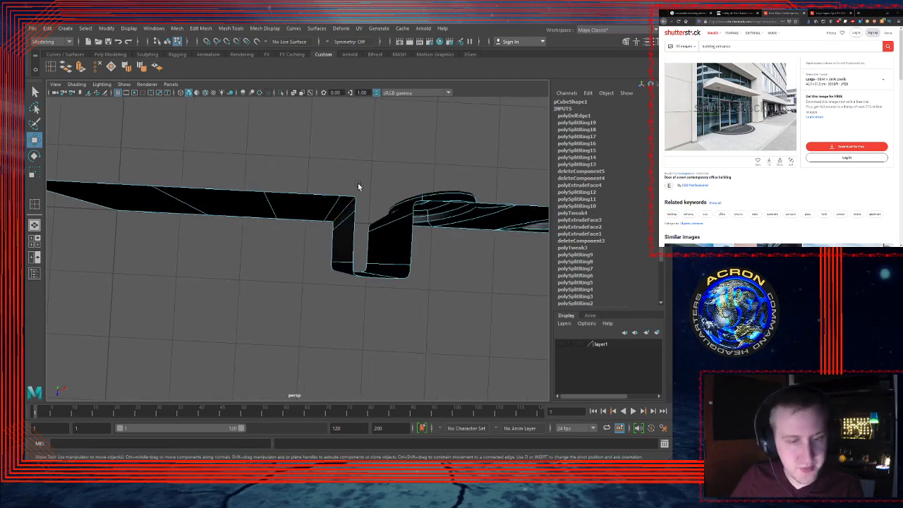
key(1)
Step: Extrude the blank wall panel beside the pillar and scale the new face to 0.917, with its vertical scale at 0.964
alt+drag(459, 221, 414, 192)
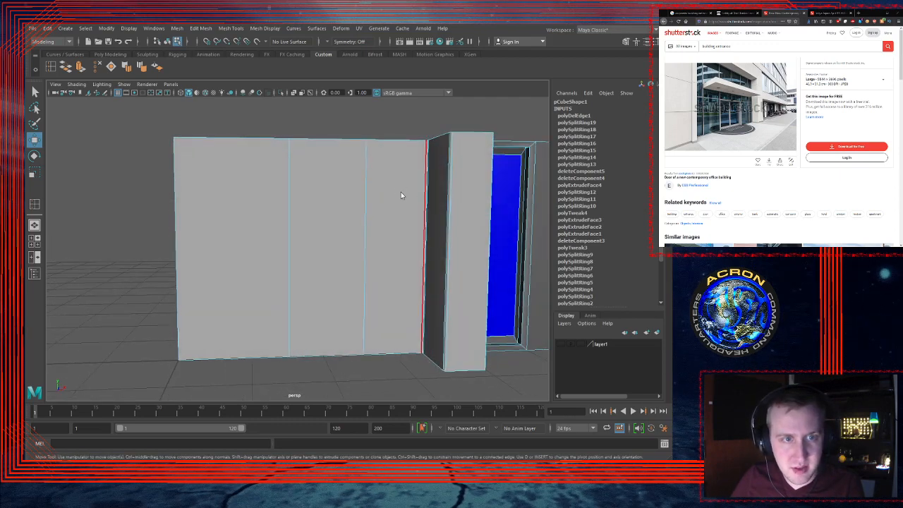
click(404, 210)
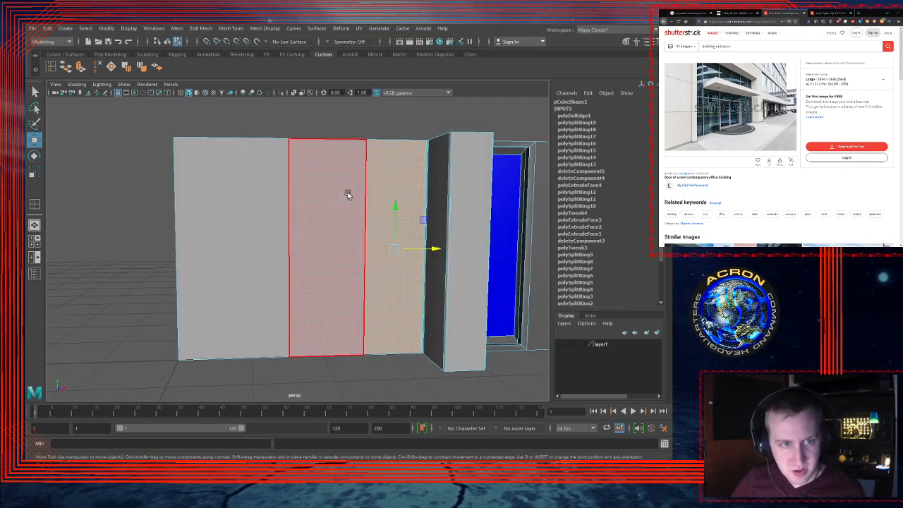
click(81, 67)
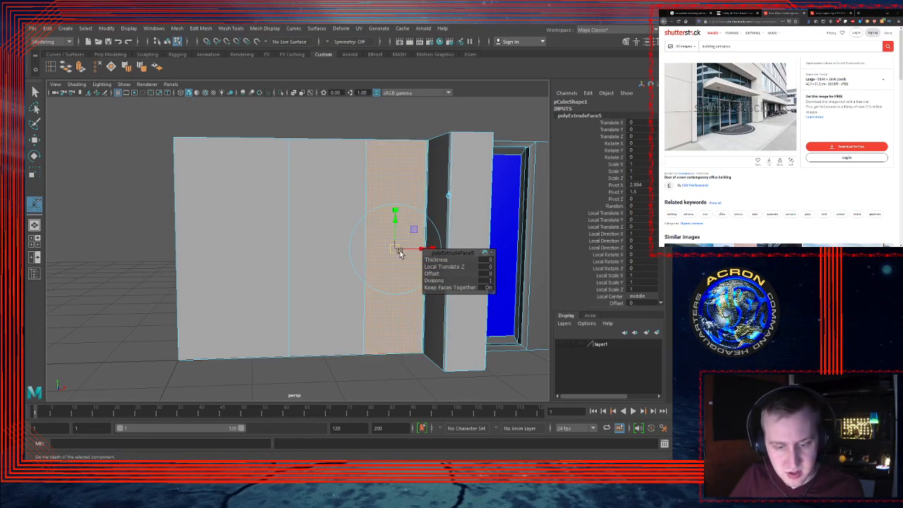
mouse_move(397, 248)
alt+mouse_down()
mouse_move(407, 270)
mouse_move(394, 248)
mouse_move(397, 258)
alt+mouse_up()
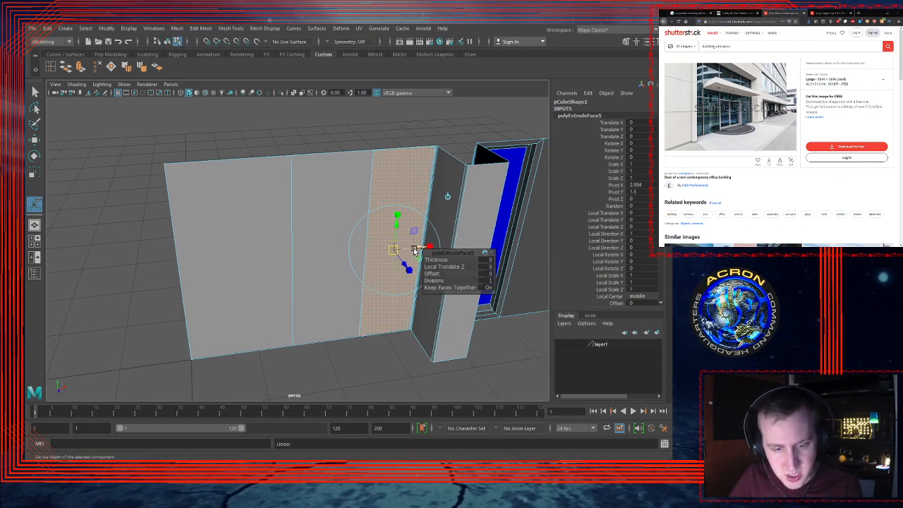
alt+drag(468, 228, 394, 222)
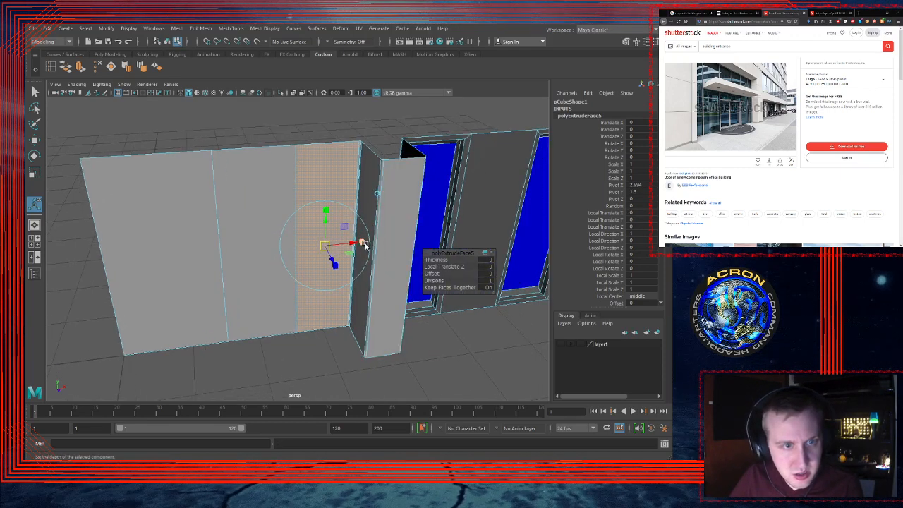
click(364, 243)
drag(324, 248, 322, 247)
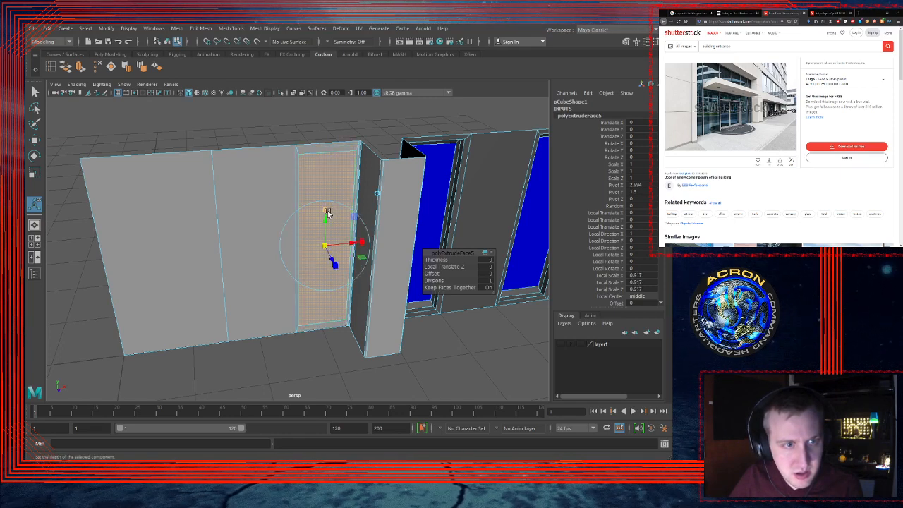
drag(327, 213, 327, 210)
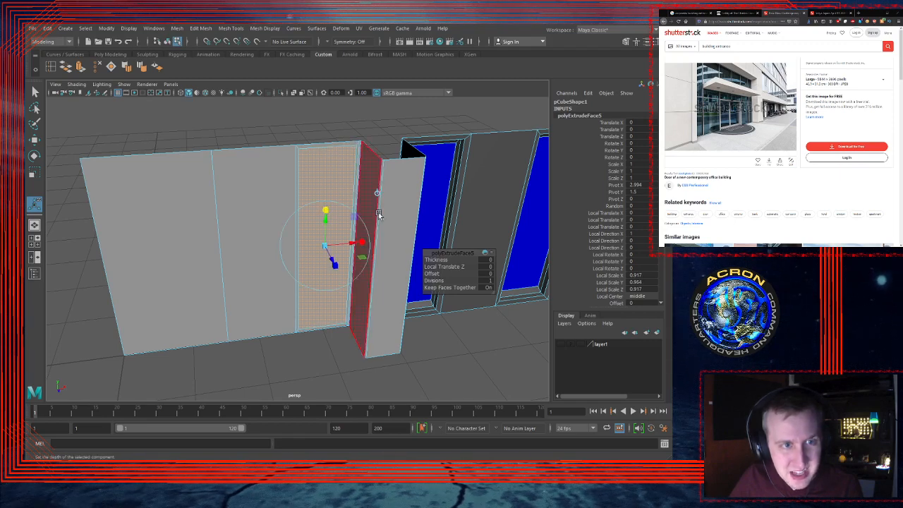
Step: Extrude the adjoining wall panel and scale the new face to 0.902, with its vertical scale at 0.989
alt+middle_drag(357, 225, 335, 252)
alt+right_drag(336, 252, 453, 206)
alt+middle_drag(359, 208, 391, 166)
click(267, 179)
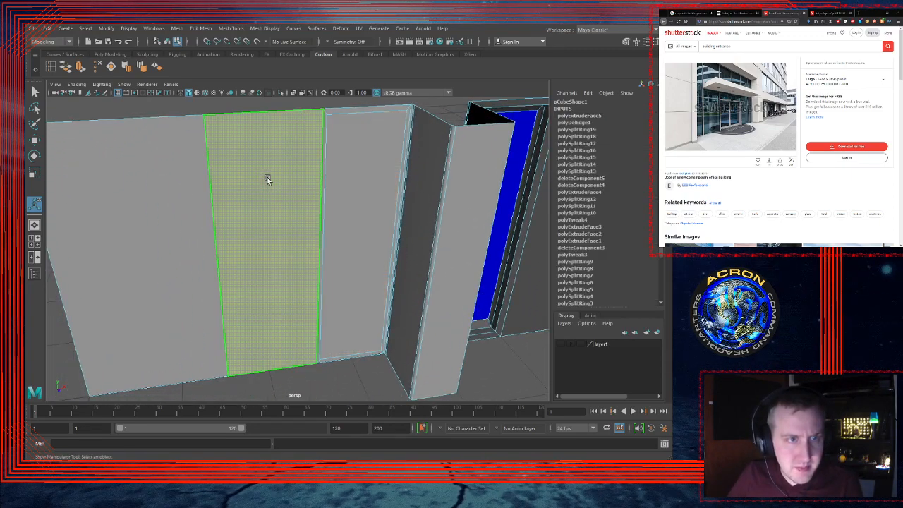
key(ctrl+e)
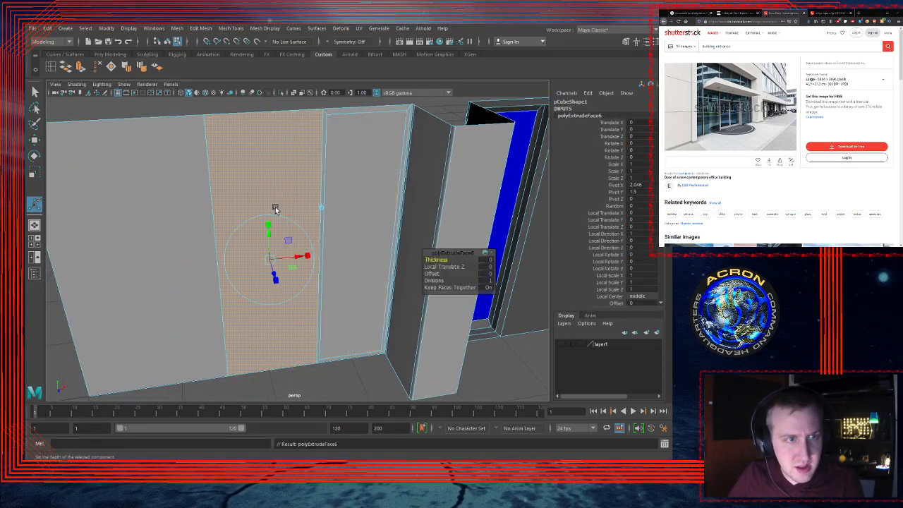
click(307, 256)
drag(268, 259, 269, 223)
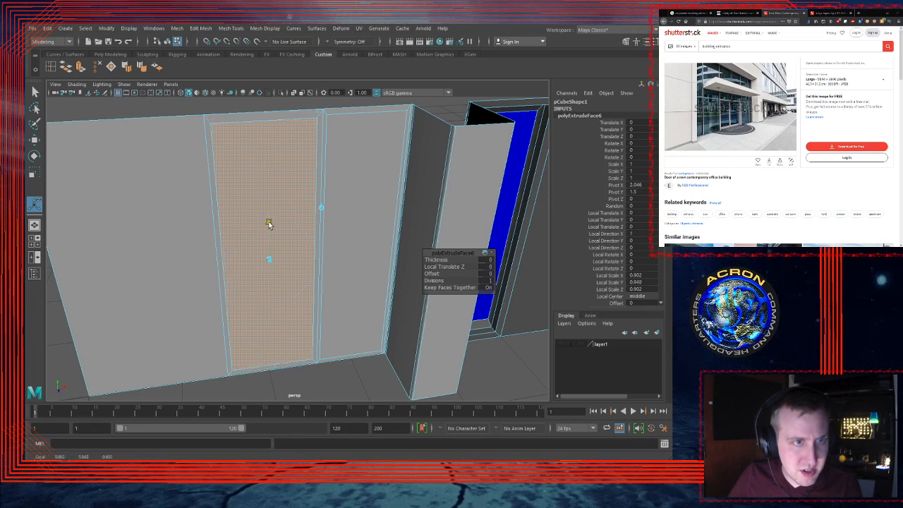
drag(269, 224, 269, 222)
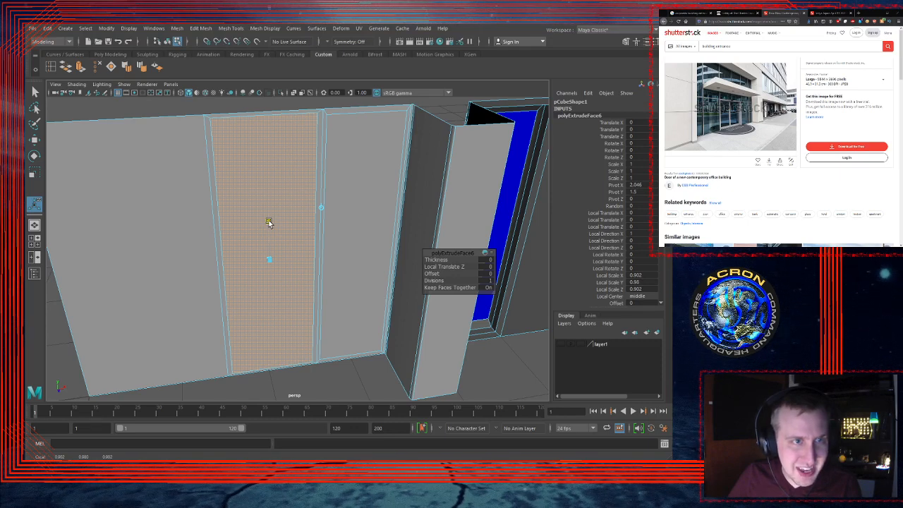
drag(269, 223, 271, 215)
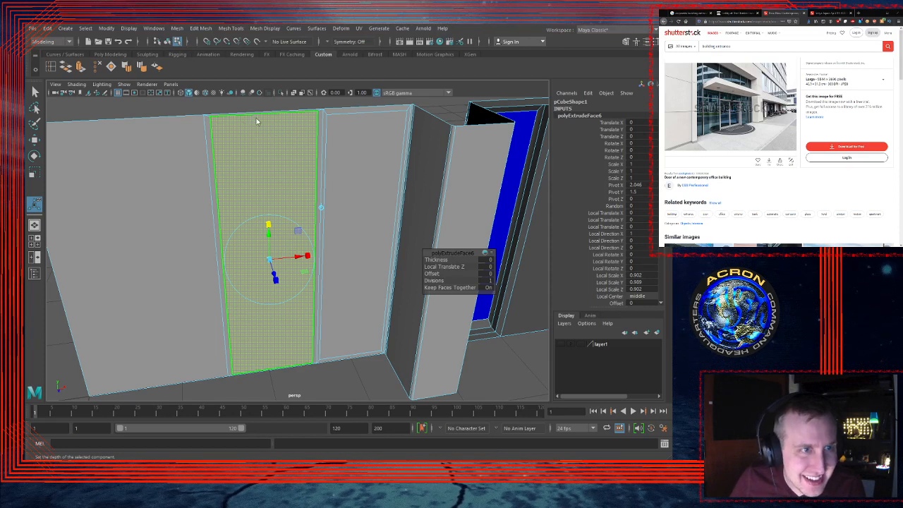
Step: Adjust the bottom and top edges of the second inset panel vertically to line up with the inset panel beside the pillar
key(F10)
key(w)
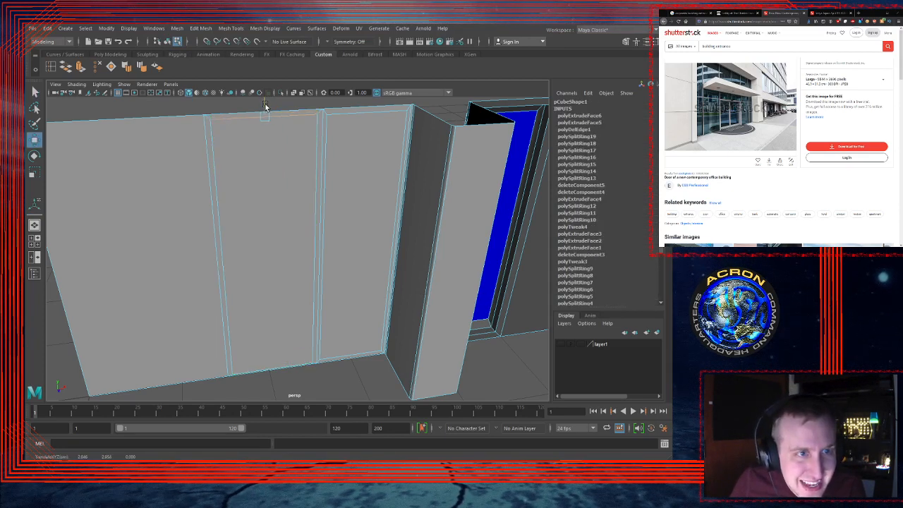
alt+drag(291, 233, 444, 183)
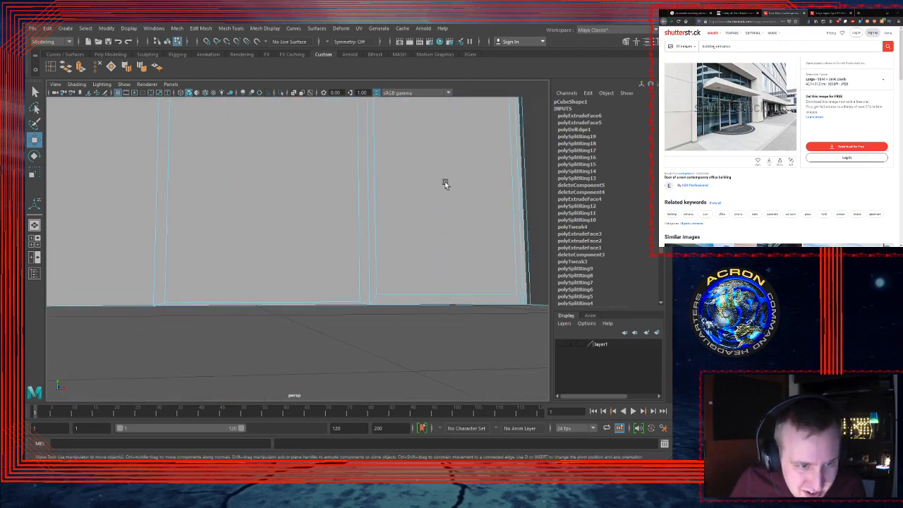
click(328, 302)
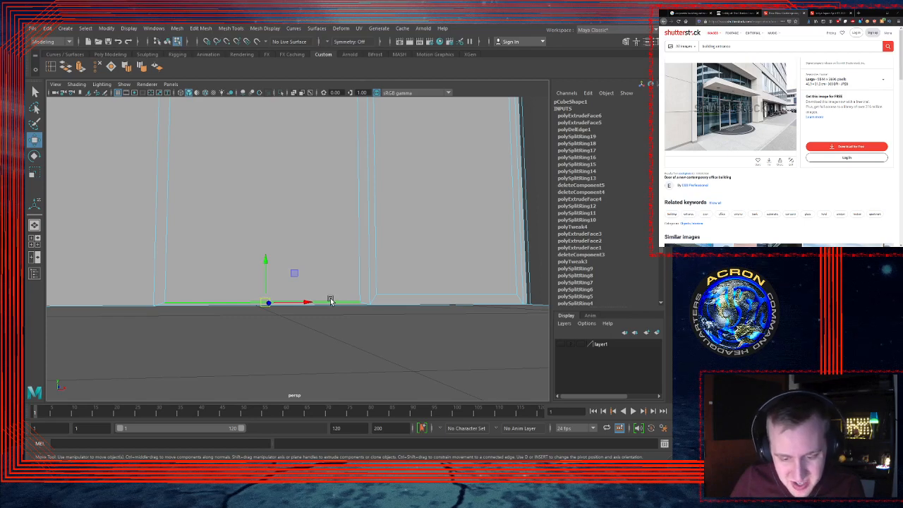
key(v)
drag(266, 260, 357, 201)
alt+middle_drag(357, 201, 398, 379)
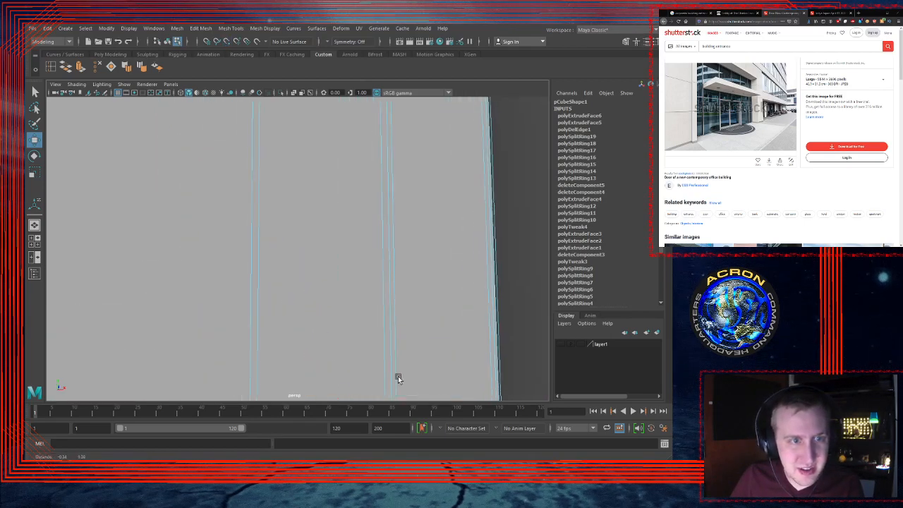
alt+drag(398, 379, 338, 204)
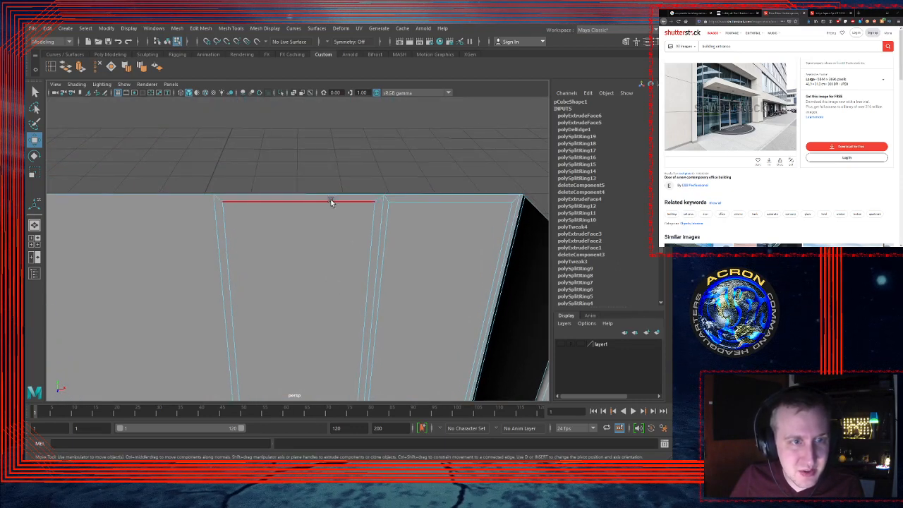
click(340, 201)
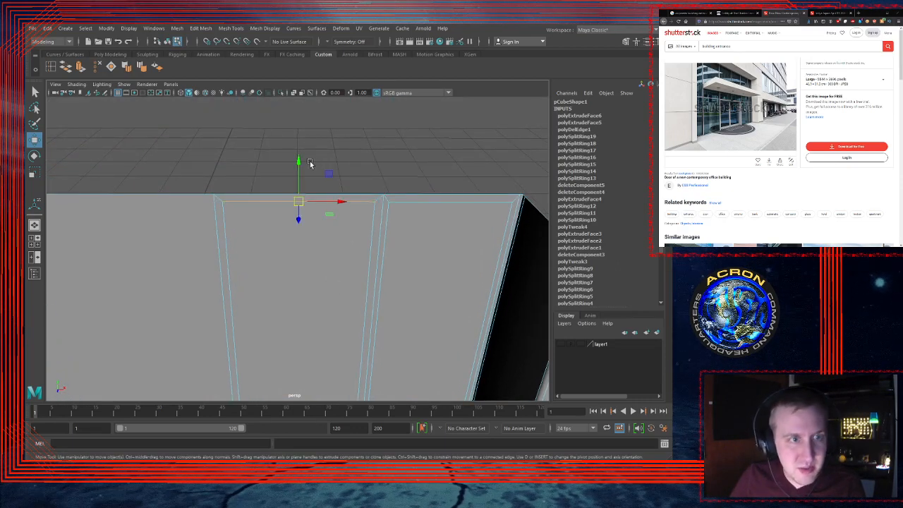
drag(300, 164, 415, 204)
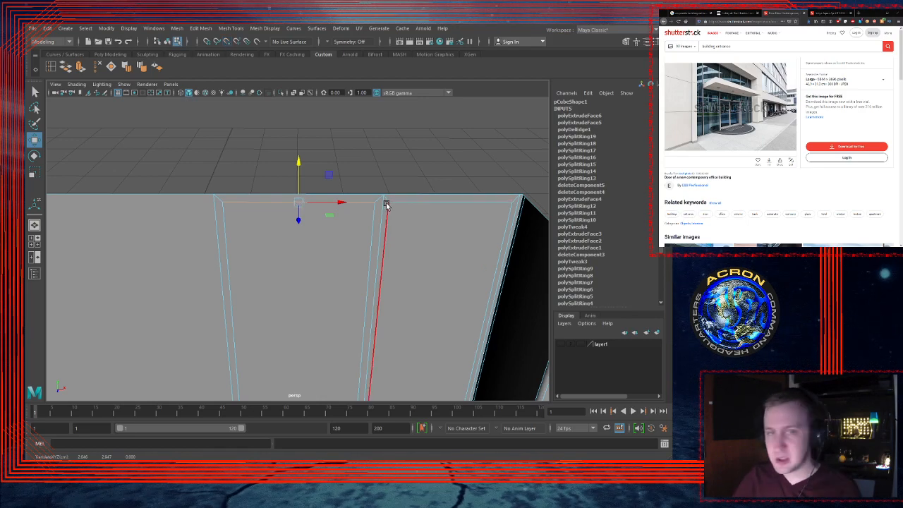
Step: Extrude both inset panel faces together and push them into the wall with a Local Translate Z of -0.045
alt+drag(482, 205, 383, 119)
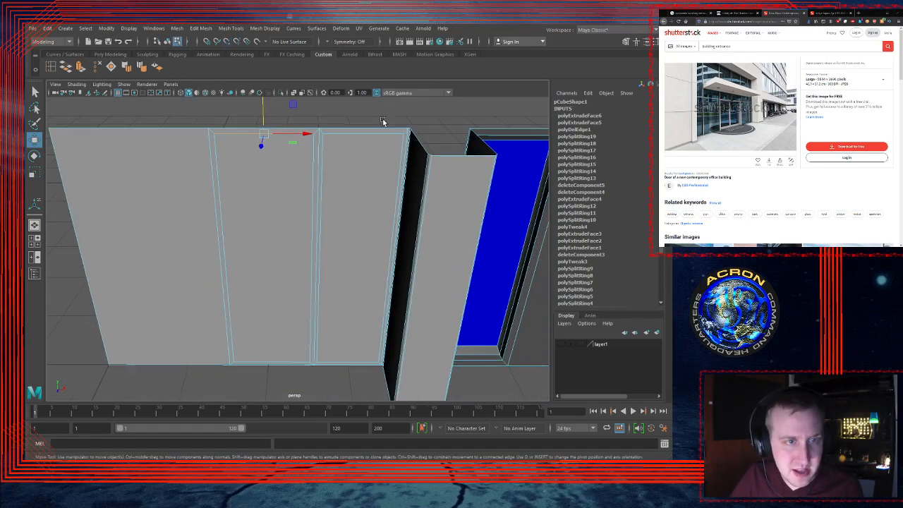
key(F11)
click(369, 193)
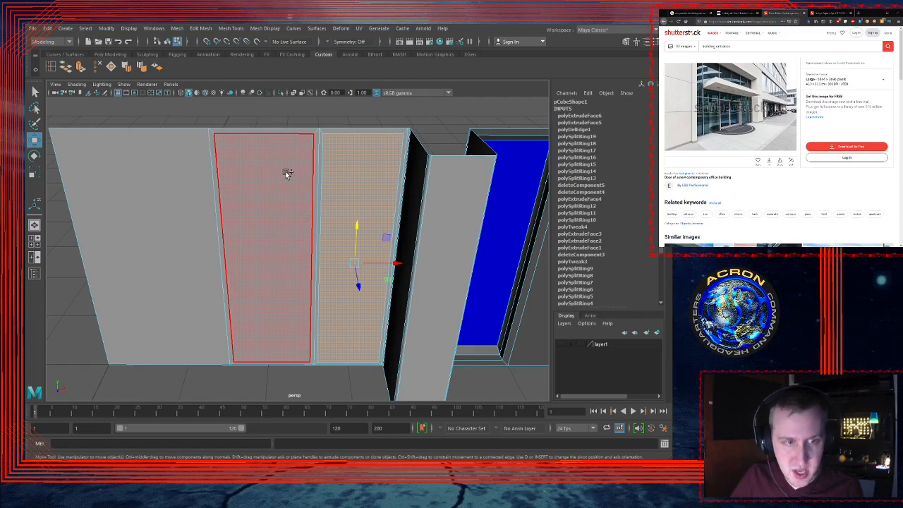
shift+click(286, 173)
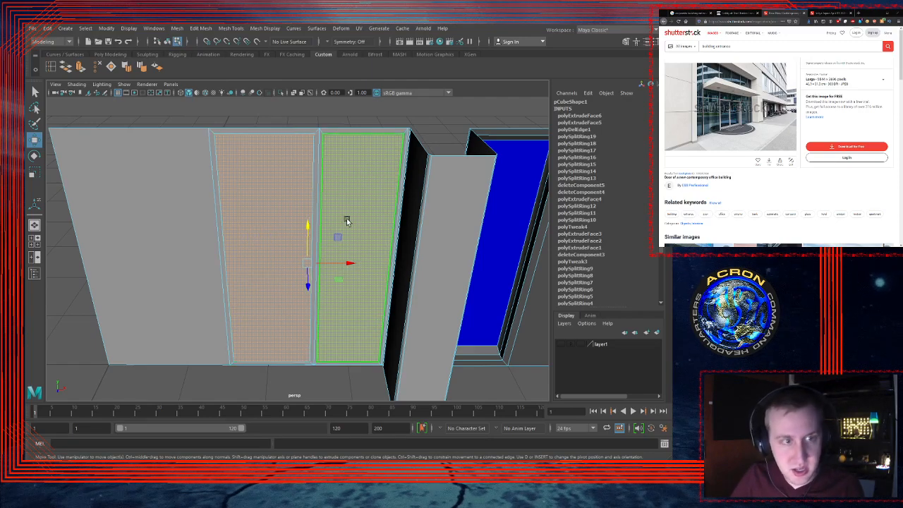
key(ctrl+e)
alt+drag(337, 232, 343, 258)
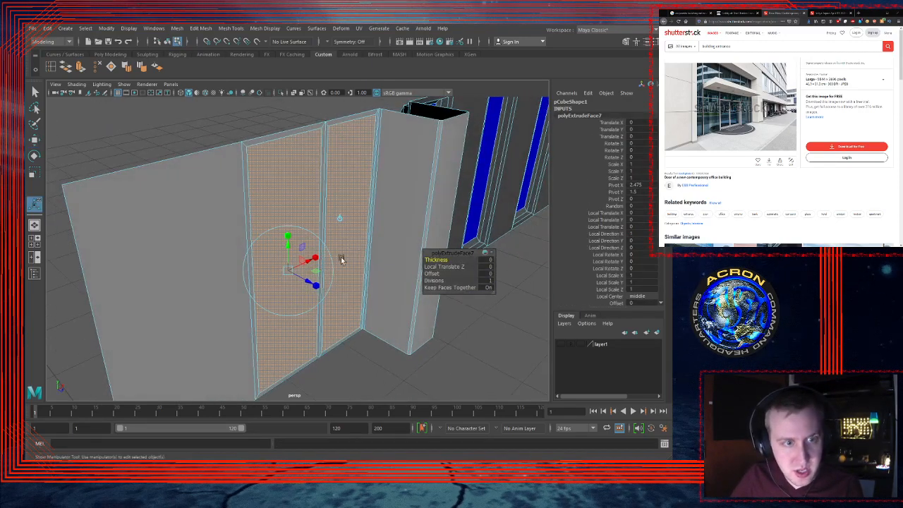
drag(309, 285, 295, 229)
Step: Assign the blue window glass material to the two recessed entrance panels, return to object mode and deselect the building
key(q)
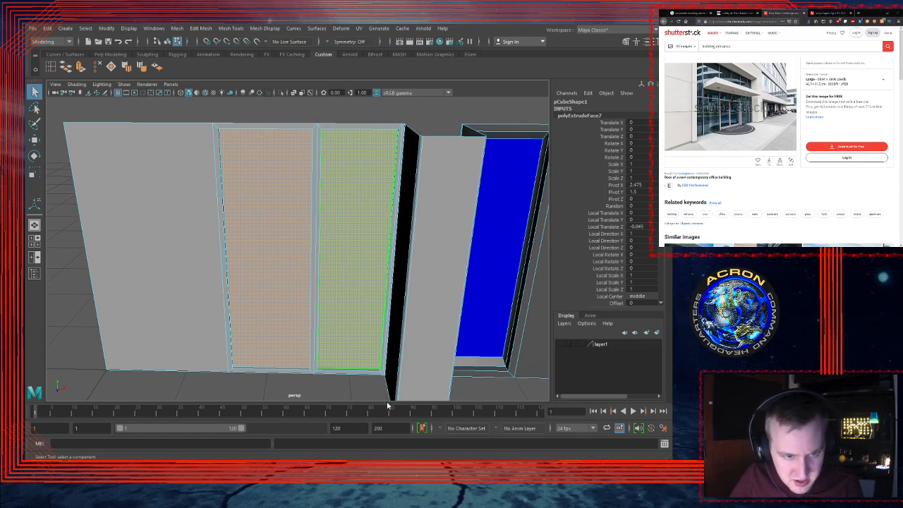
click(430, 430)
scroll(408, 180, down, 2)
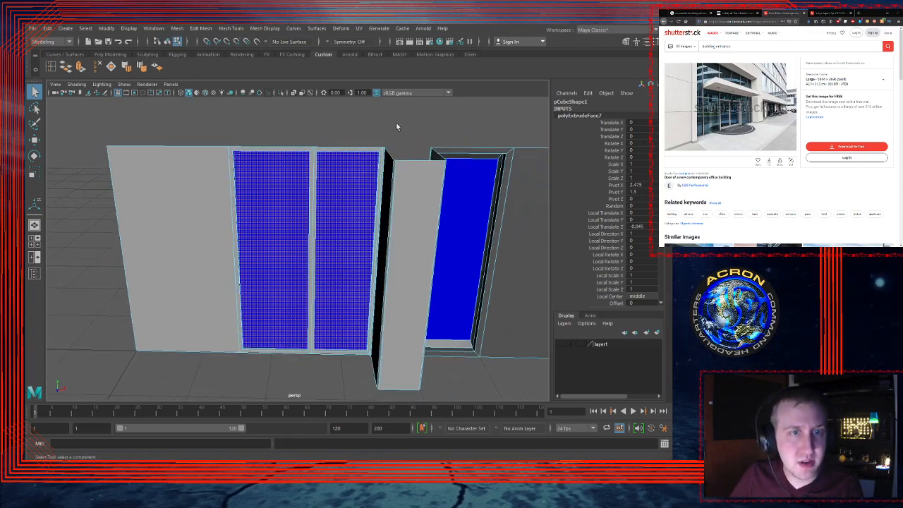
click(403, 202)
alt+drag(369, 209, 388, 211)
right_drag(454, 186, 286, 194)
click(460, 146)
Step: Examine the ground floor from several angles, comparing the two new entrance windows with the row of recessed windows
alt+drag(286, 194, 265, 185)
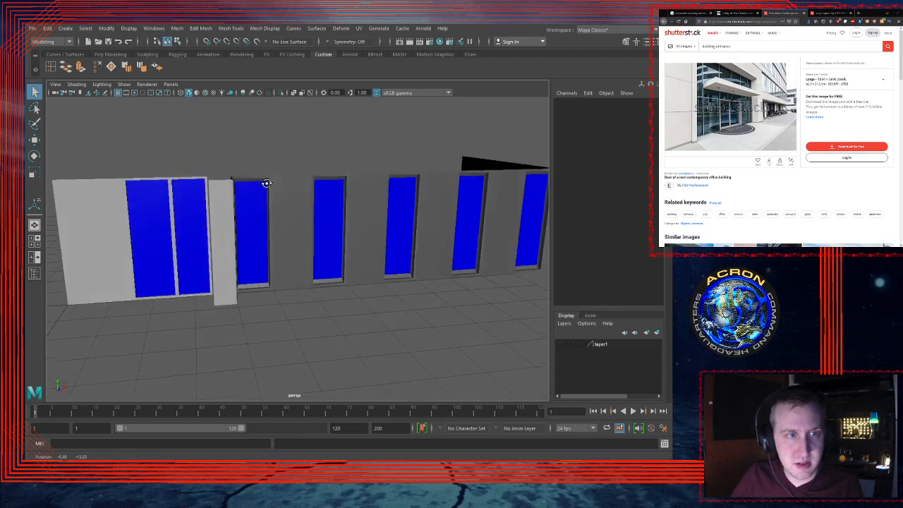
alt+right_drag(267, 186, 363, 178)
alt+drag(363, 178, 410, 190)
click(354, 188)
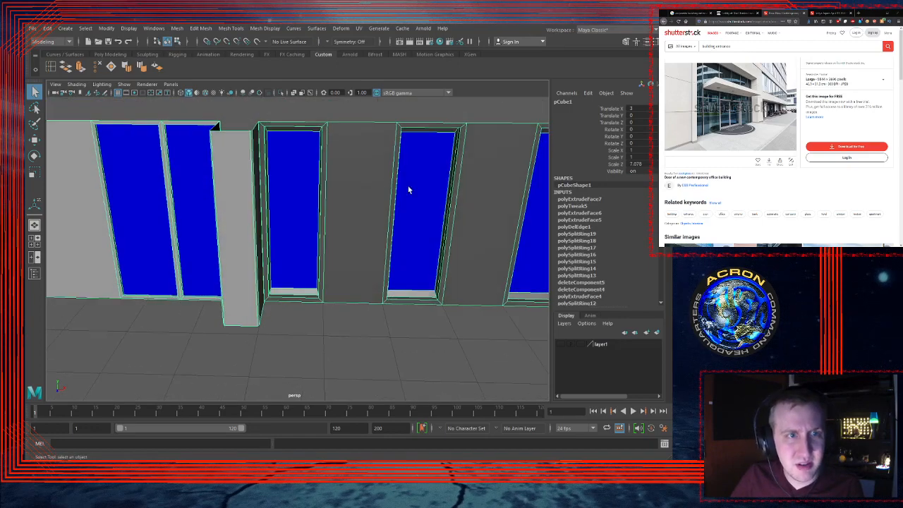
alt+right_drag(409, 190, 343, 202)
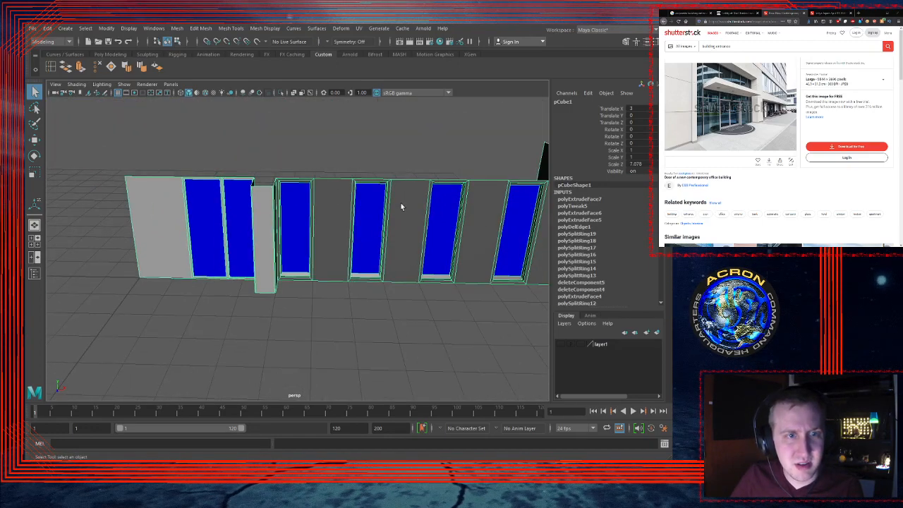
alt+drag(400, 202, 336, 208)
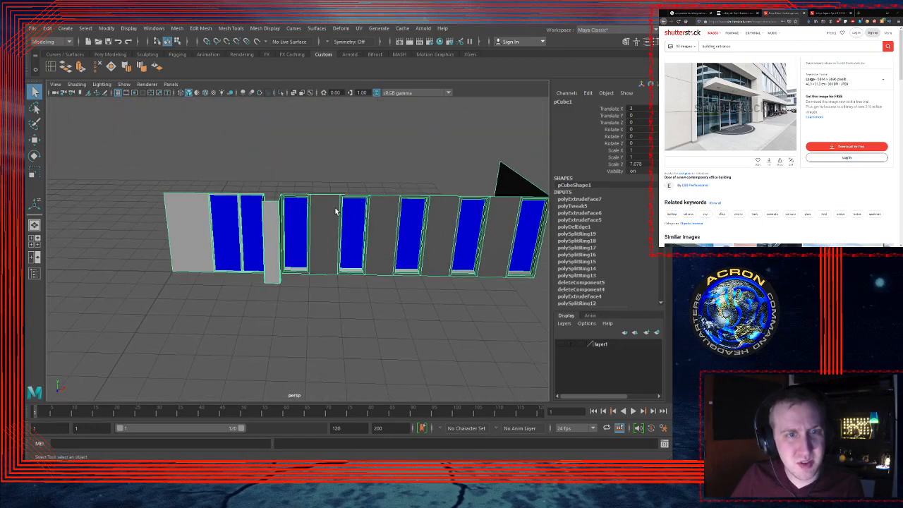
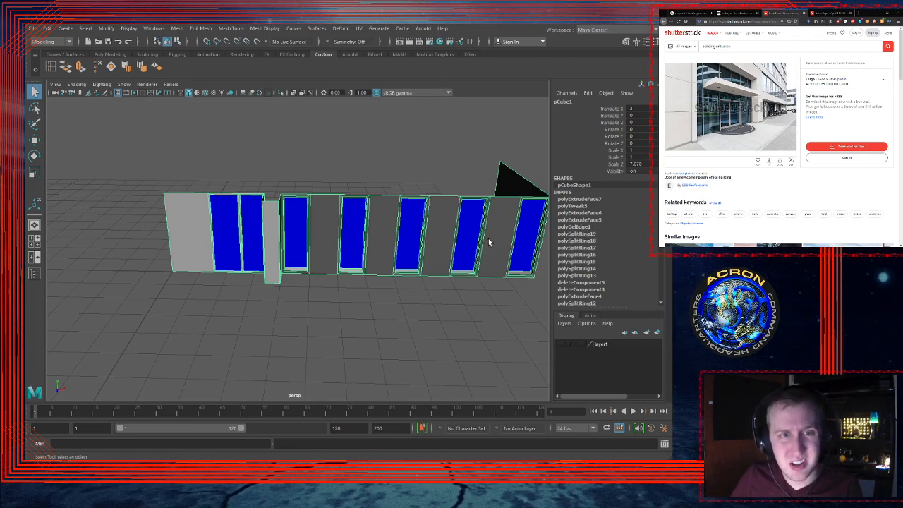
alt+drag(413, 210, 386, 256)
scroll(379, 249, down, 1)
scroll(393, 248, up, 2)
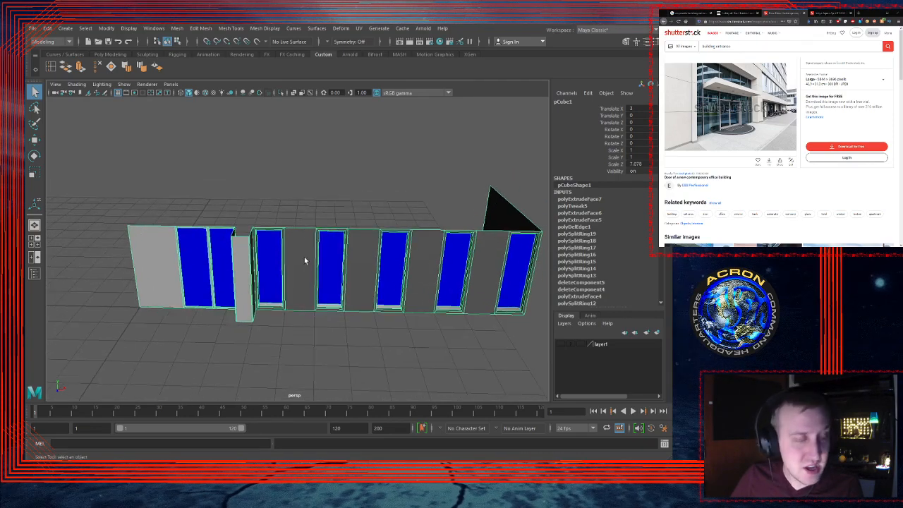
Step: Insert a horizontal edge loop across the entrance wall, about a quarter of the wall height below its top edge
alt+middle_drag(305, 258, 488, 236)
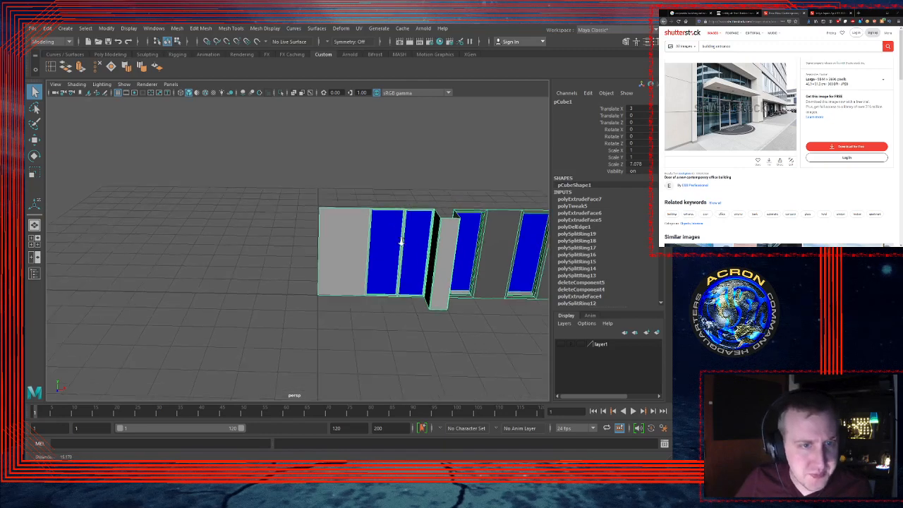
scroll(403, 239, up, 3)
alt+drag(369, 236, 416, 210)
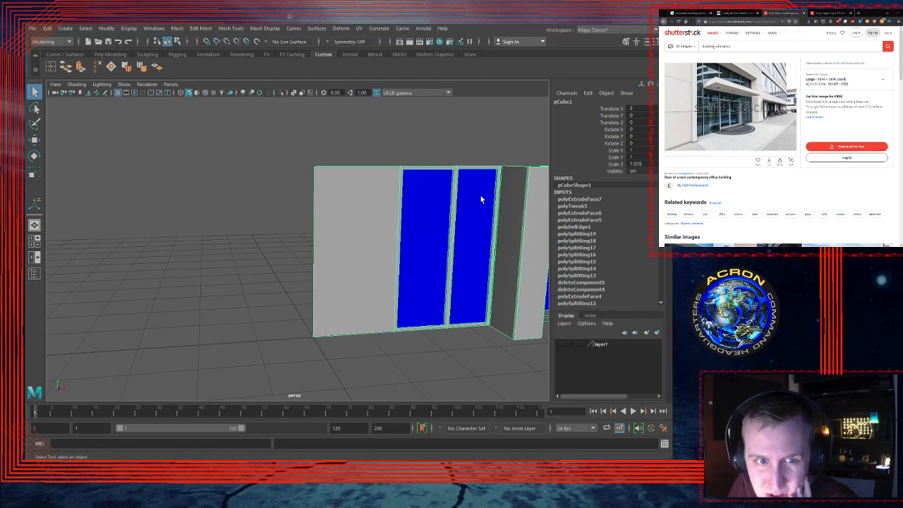
click(51, 67)
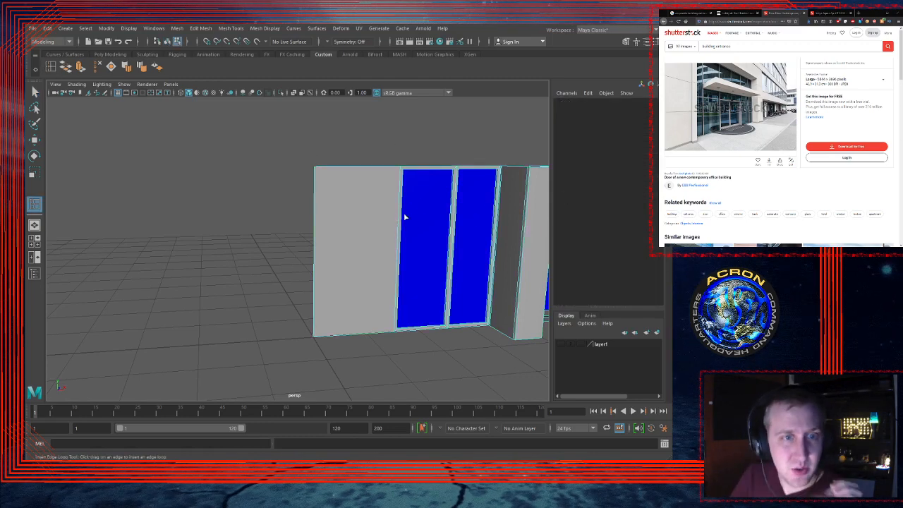
drag(402, 211, 400, 215)
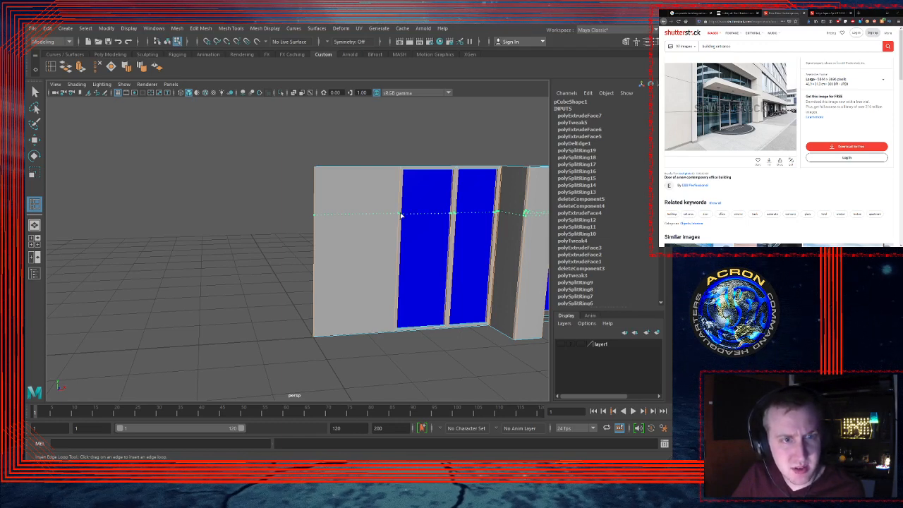
drag(401, 215, 401, 211)
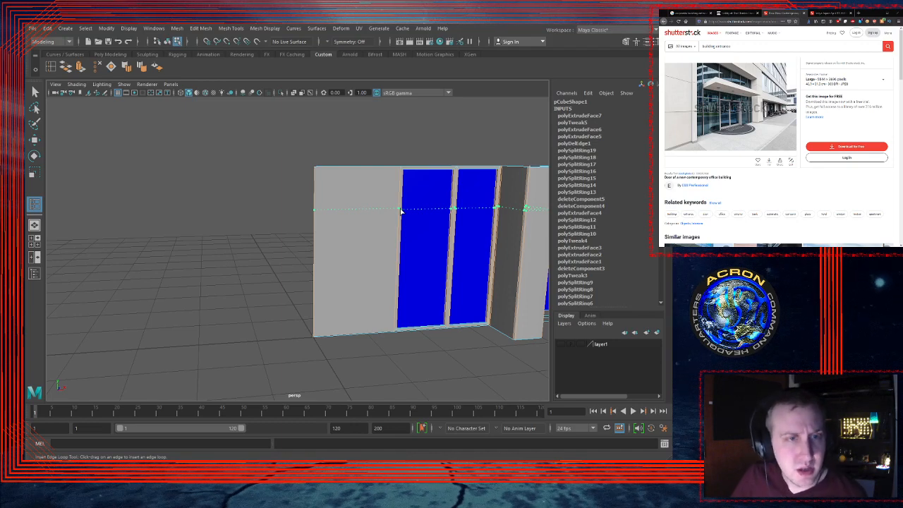
drag(401, 211, 401, 210)
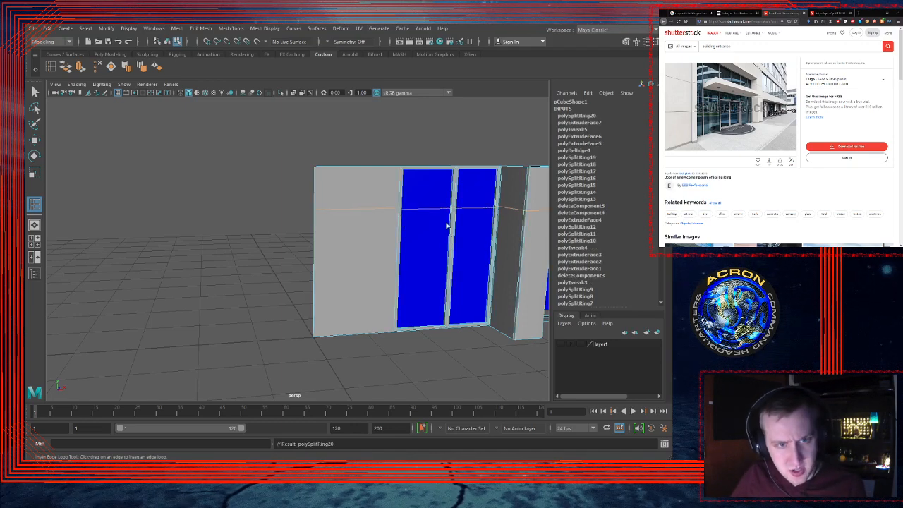
key(q)
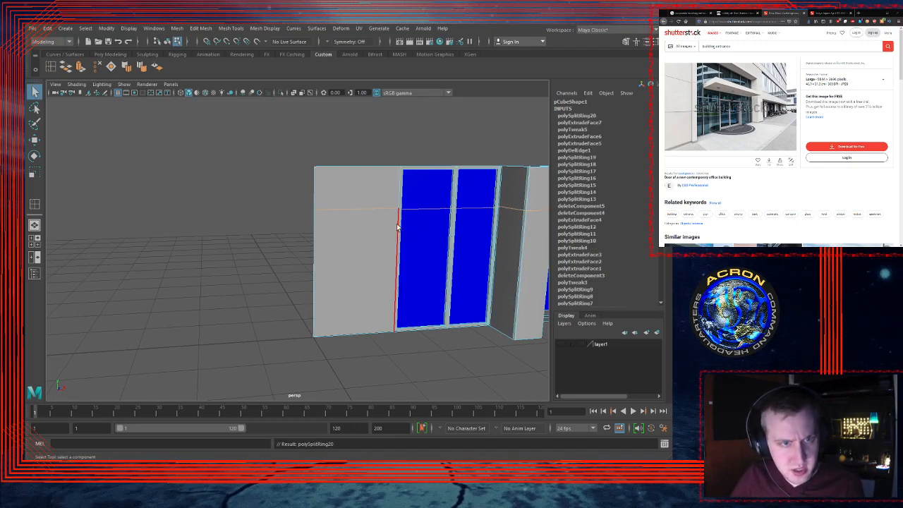
Step: Extrude the lower face of the blank wall section beside the entrance windows and scale it inward to 0.934
alt+right_drag(397, 230, 482, 222)
alt+drag(400, 236, 383, 210)
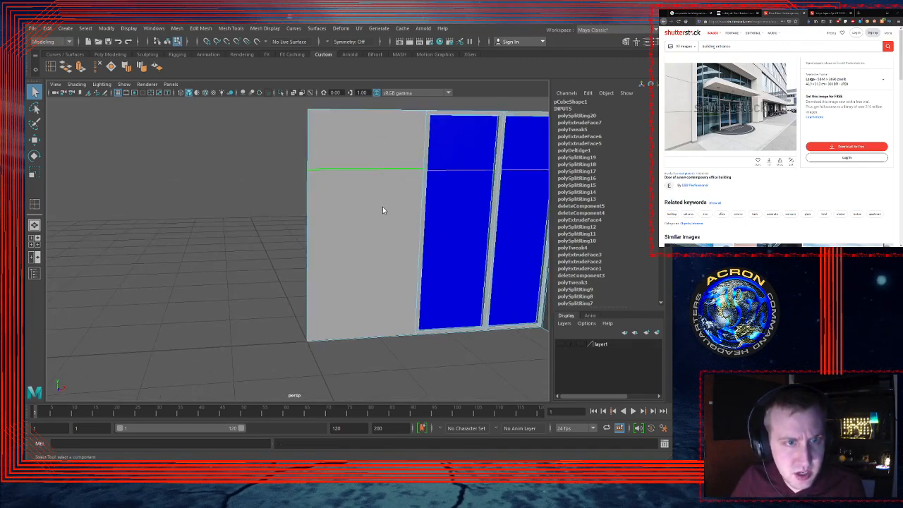
click(385, 225)
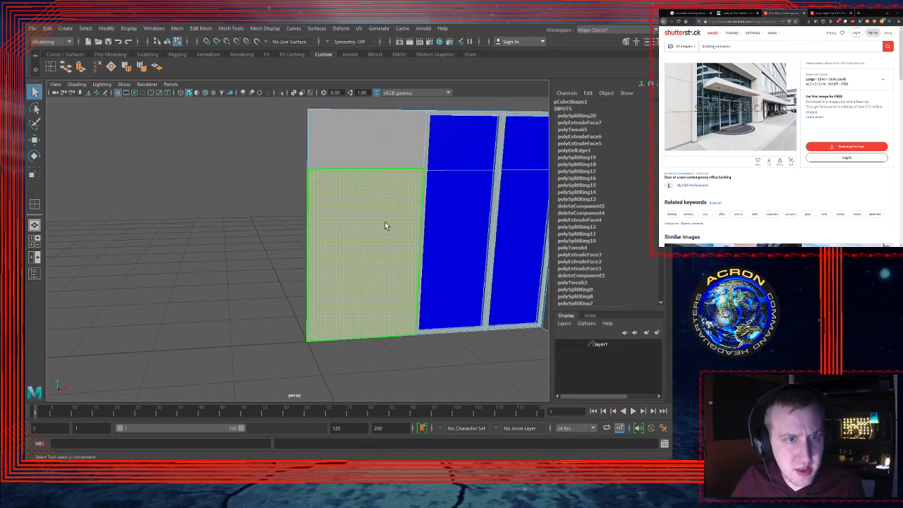
click(81, 68)
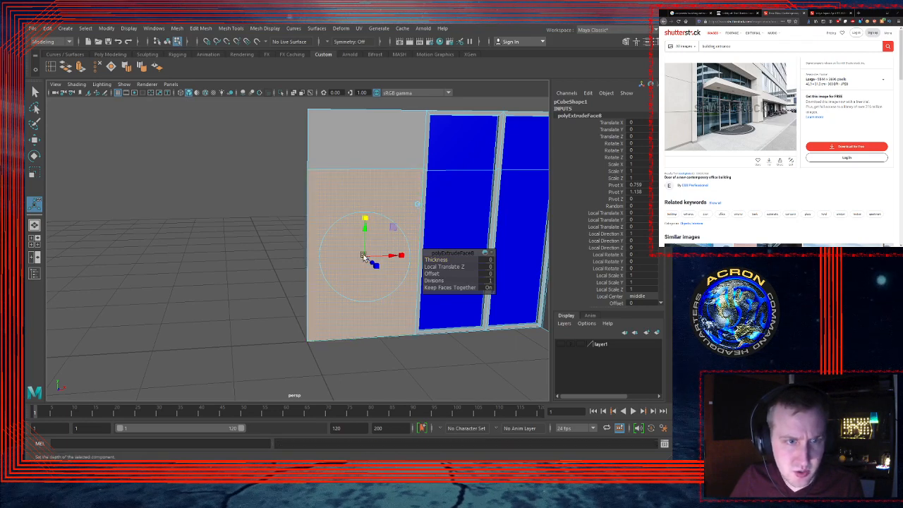
drag(368, 258, 378, 233)
alt+right_drag(406, 191, 476, 191)
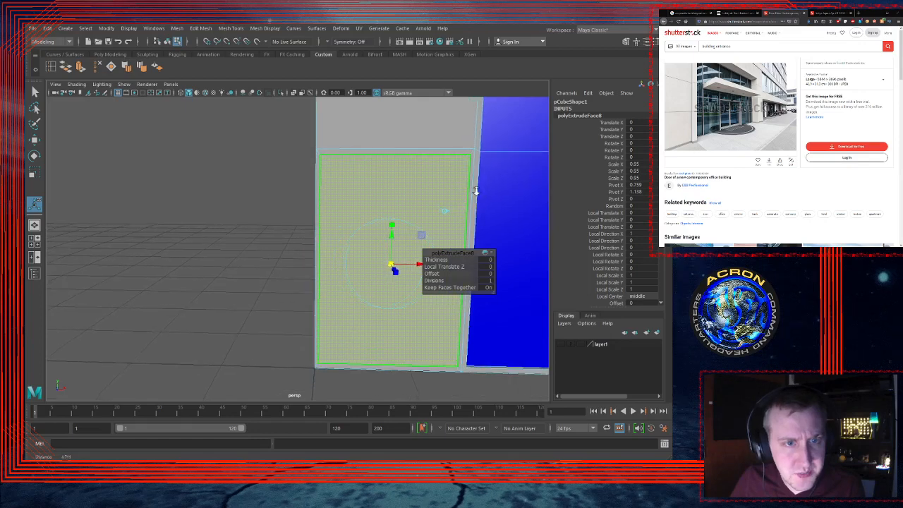
alt+middle_drag(460, 185, 407, 156)
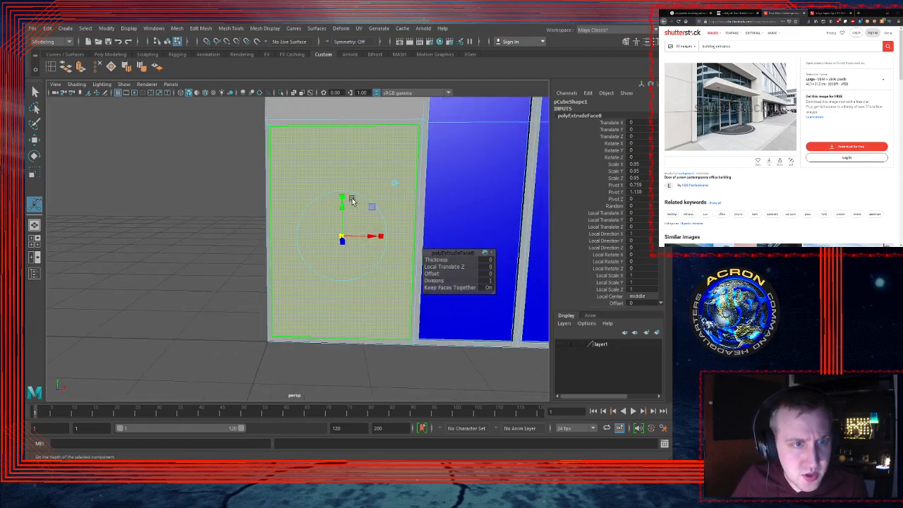
click(341, 238)
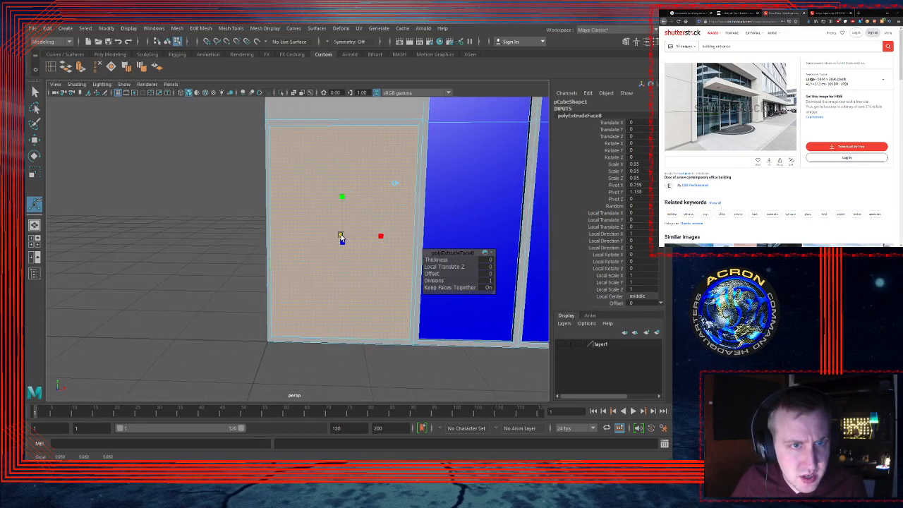
drag(341, 237, 341, 238)
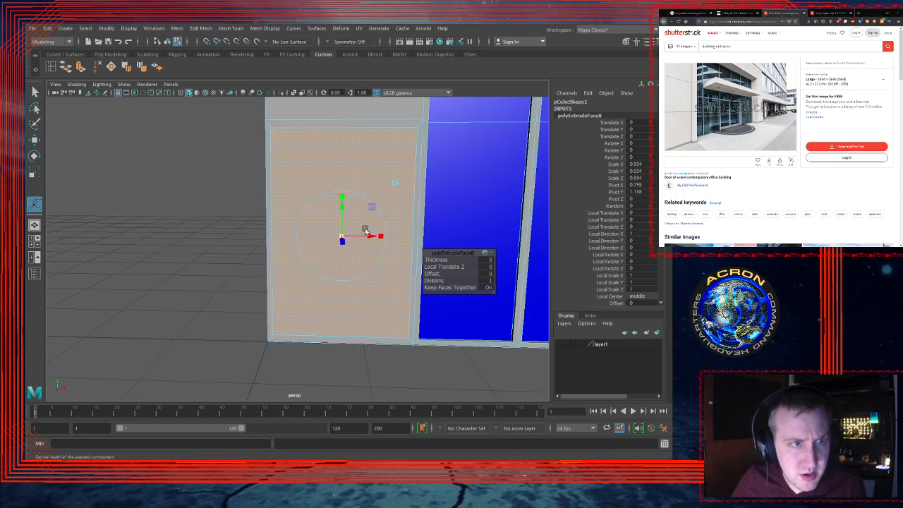
key(q)
Step: Raise the top edge of the new inset panel slightly toward the horizontal edge loop
click(348, 129)
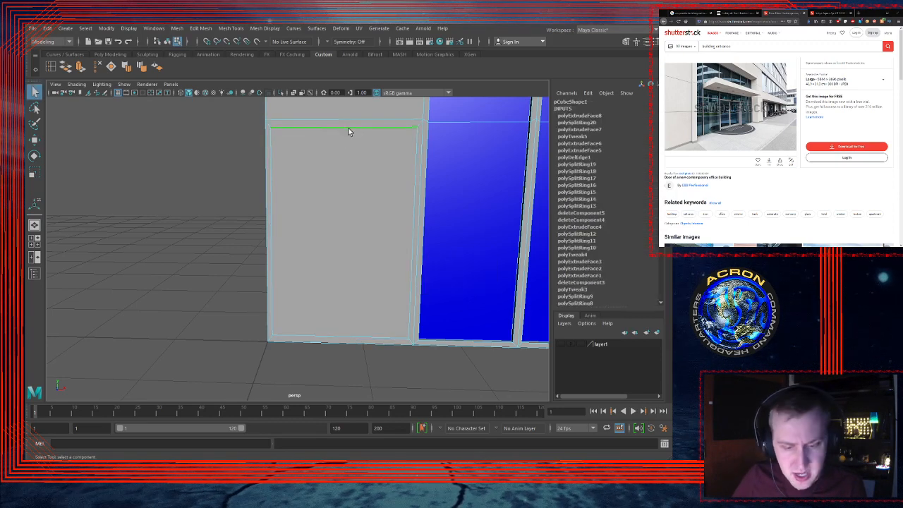
alt+middle_drag(398, 138, 369, 156)
key(w)
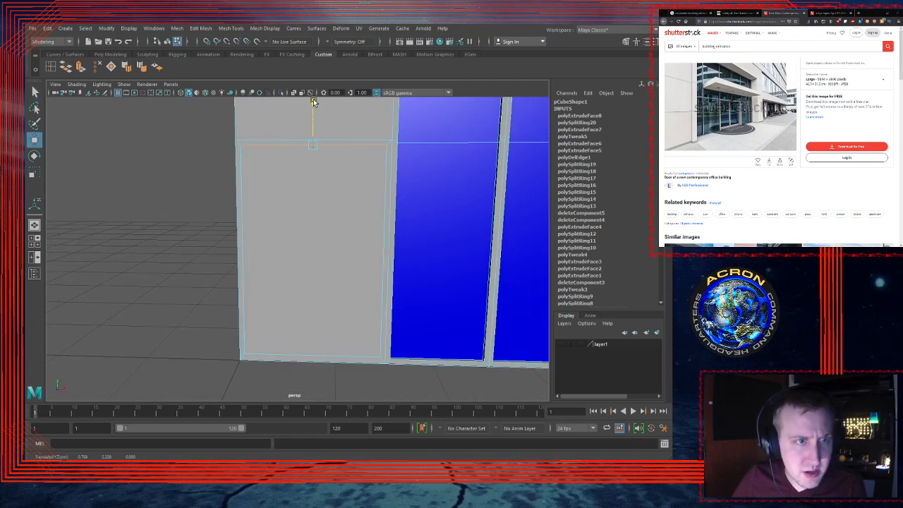
click(255, 210)
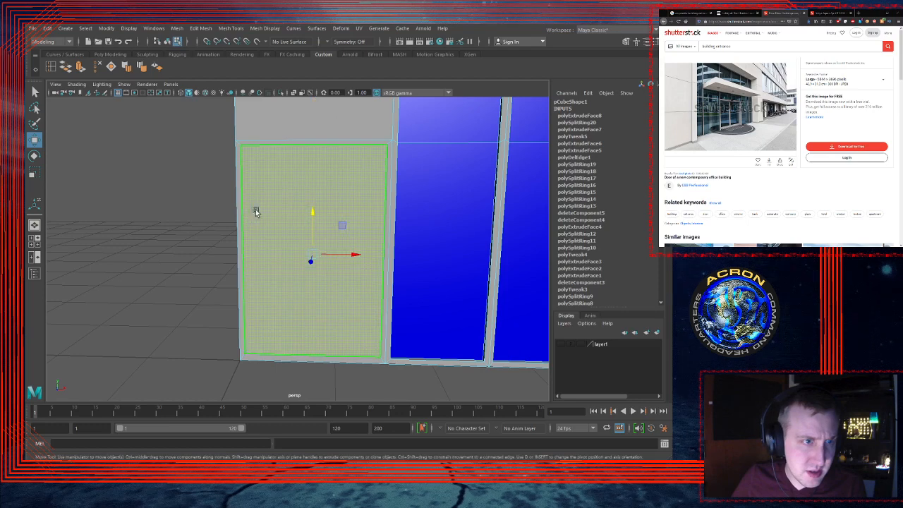
Step: Delete the narrow strip between the inset panel and the wall's outer end, and move the panel's side edge out flush with that end
click(238, 201)
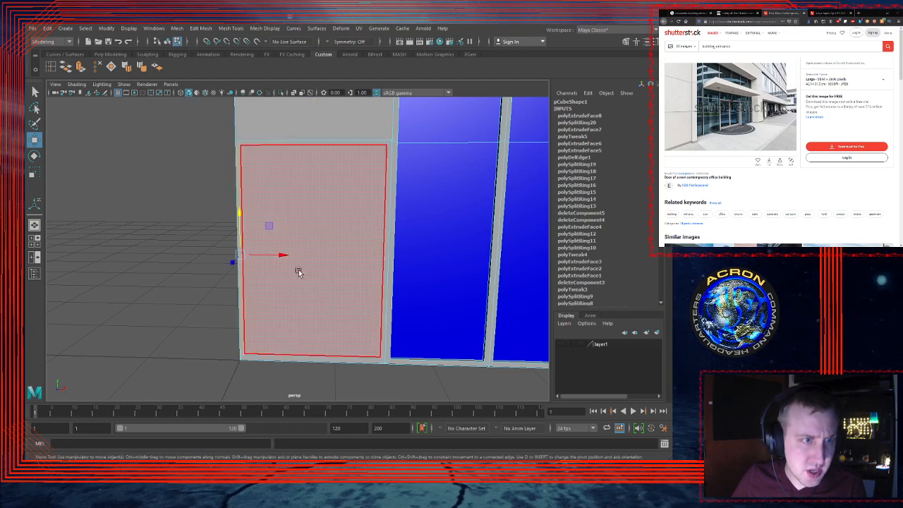
click(303, 337)
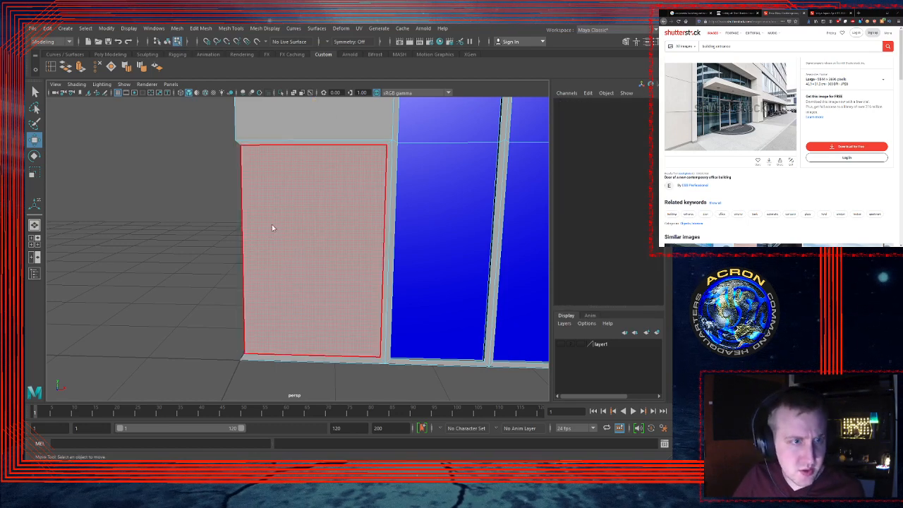
click(243, 219)
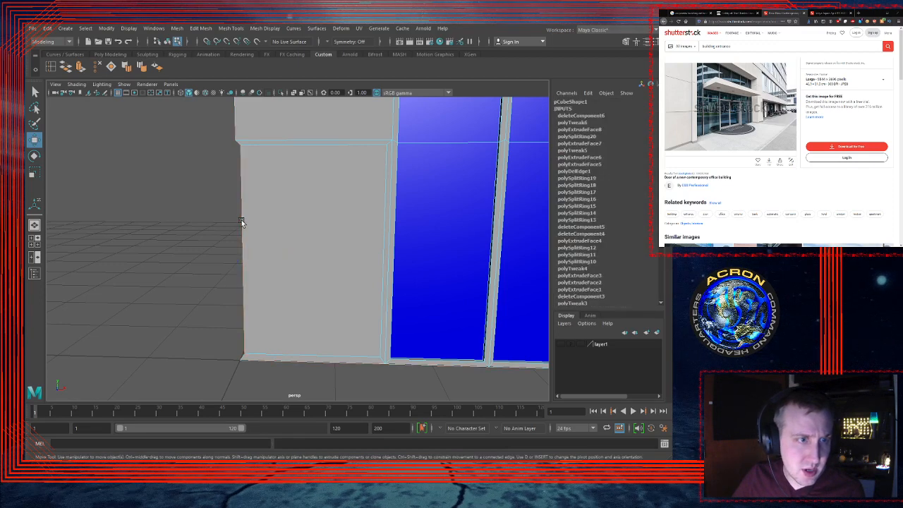
alt+drag(298, 249, 324, 245)
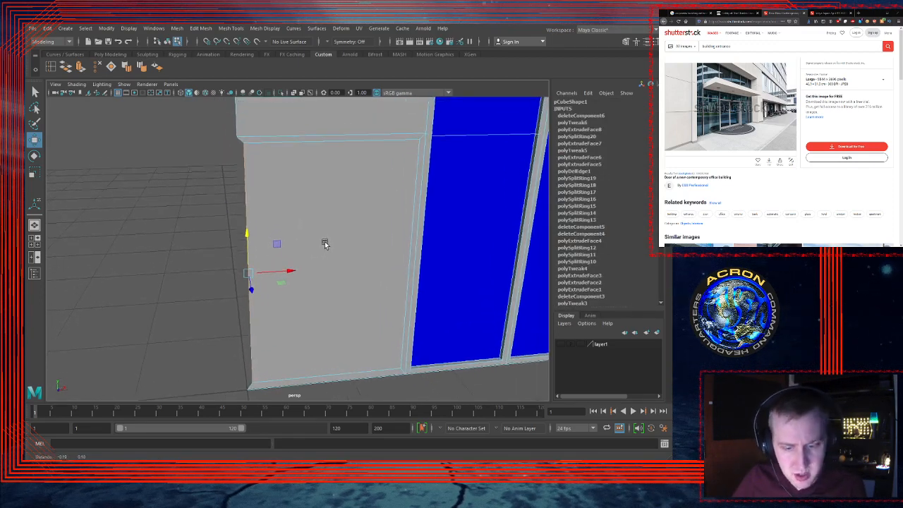
drag(287, 273, 235, 137)
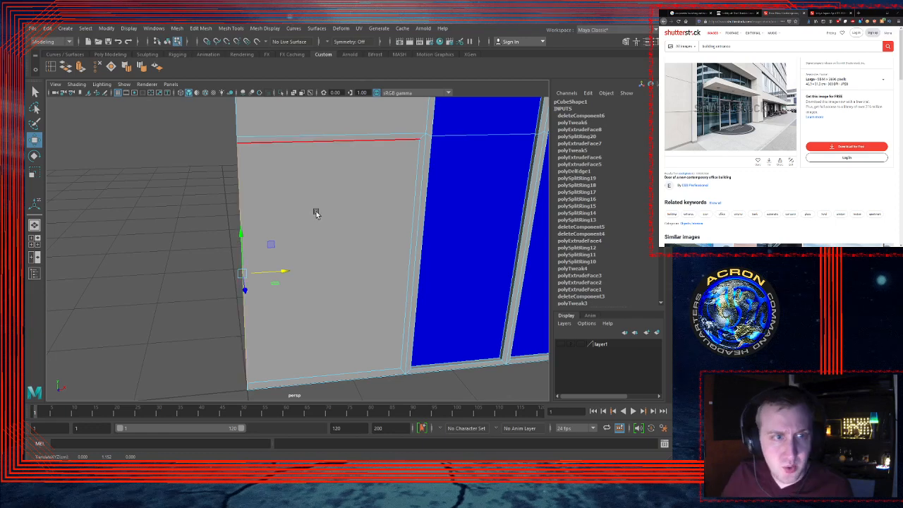
Step: Extrude the widened inset panel face and push it into the wall with a Local Translate Z of -0.045
right_drag(323, 225, 350, 217)
click(356, 292)
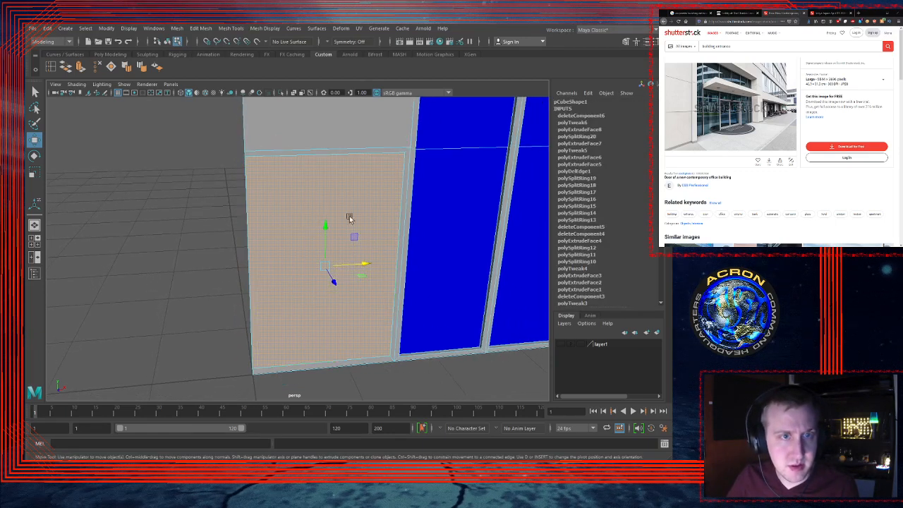
alt+drag(355, 149, 396, 209)
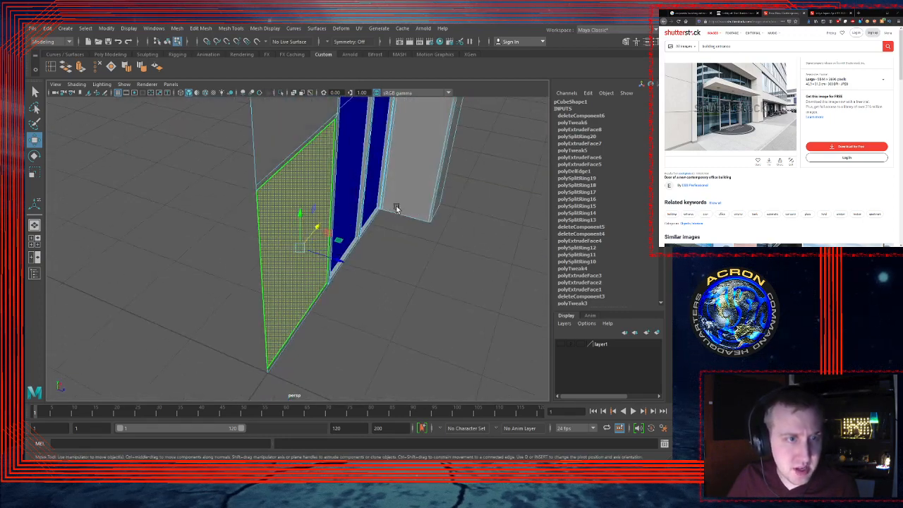
key(ctrl+e)
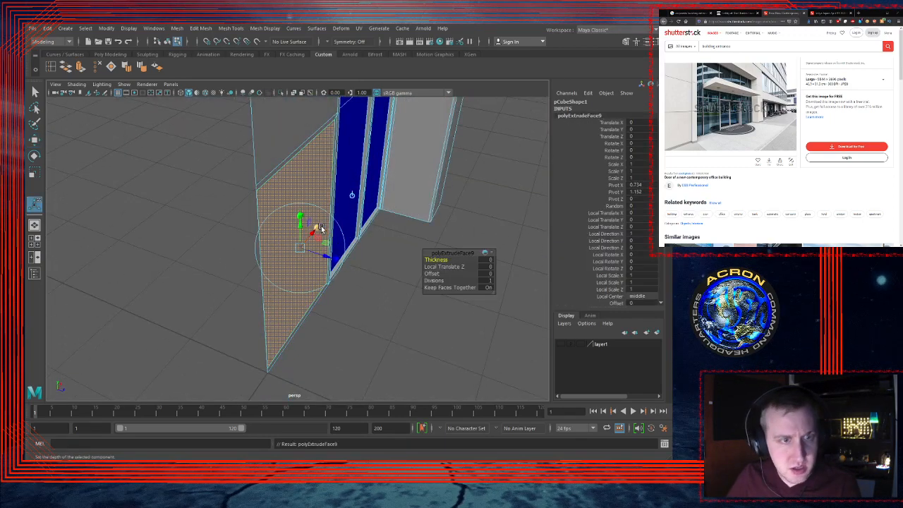
alt+drag(321, 231, 351, 245)
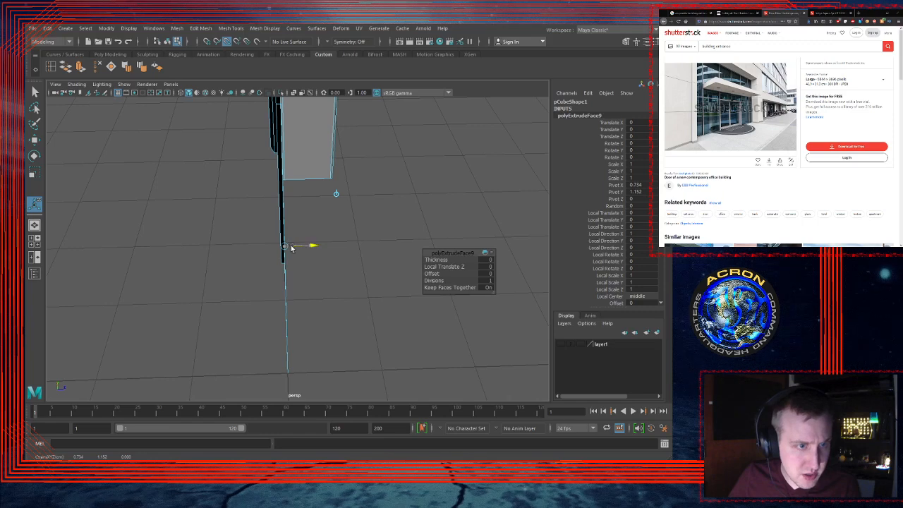
drag(280, 249, 281, 267)
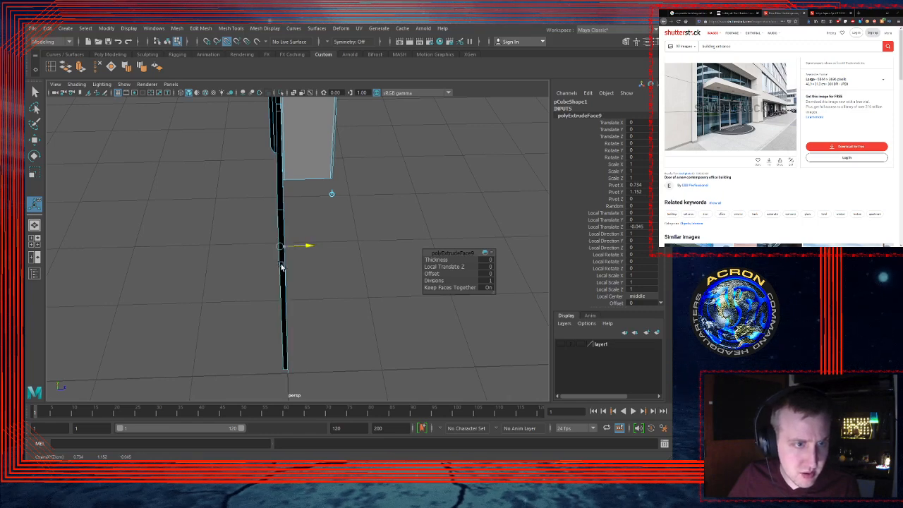
key(q)
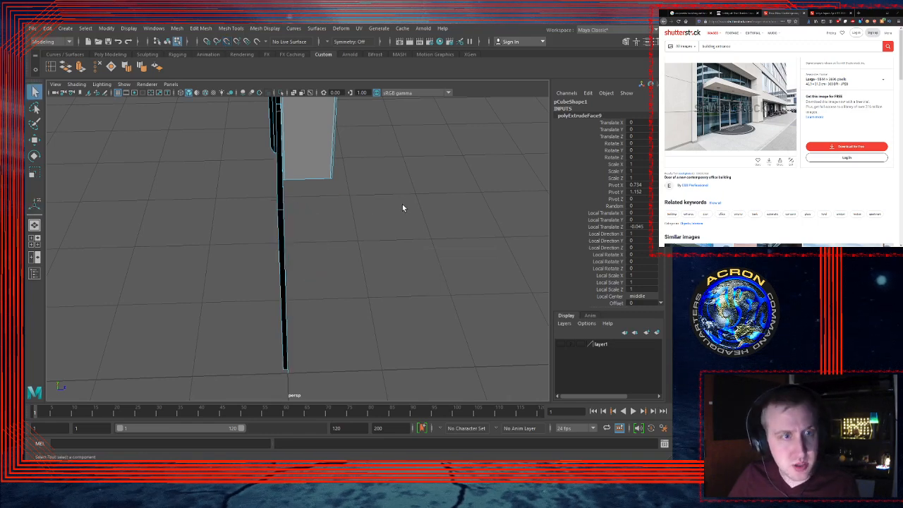
Step: Assign the blue window glass material to the recessed lower panel, return to object mode and deselect the building
alt+right_drag(403, 208, 350, 213)
alt+drag(350, 213, 304, 189)
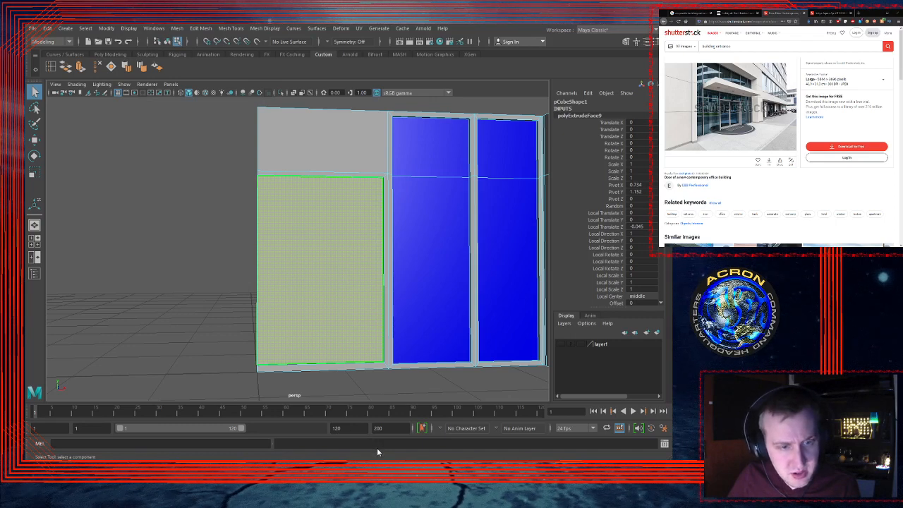
click(190, 245)
click(469, 231)
click(103, 228)
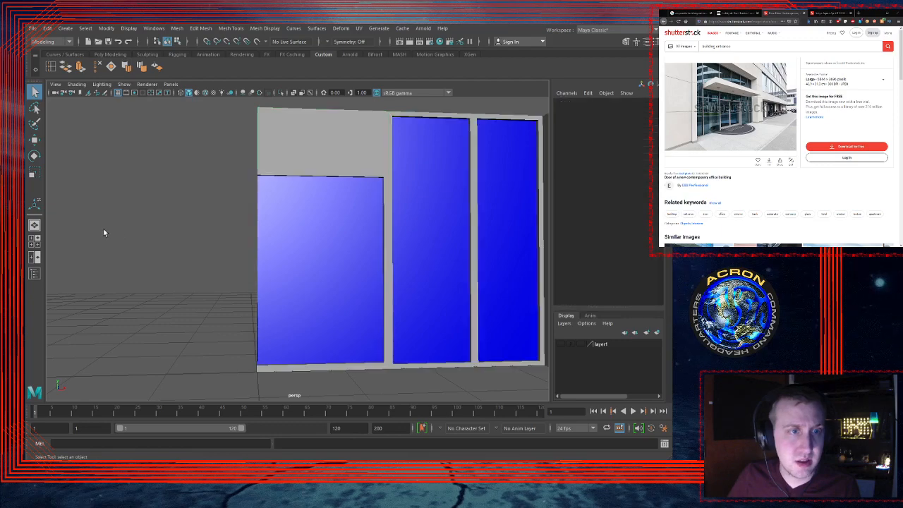
Step: Examine the entrance section and ground floor from several angles, comparing the new low glass panel with the other windows and the pillar
alt+drag(103, 228, 355, 230)
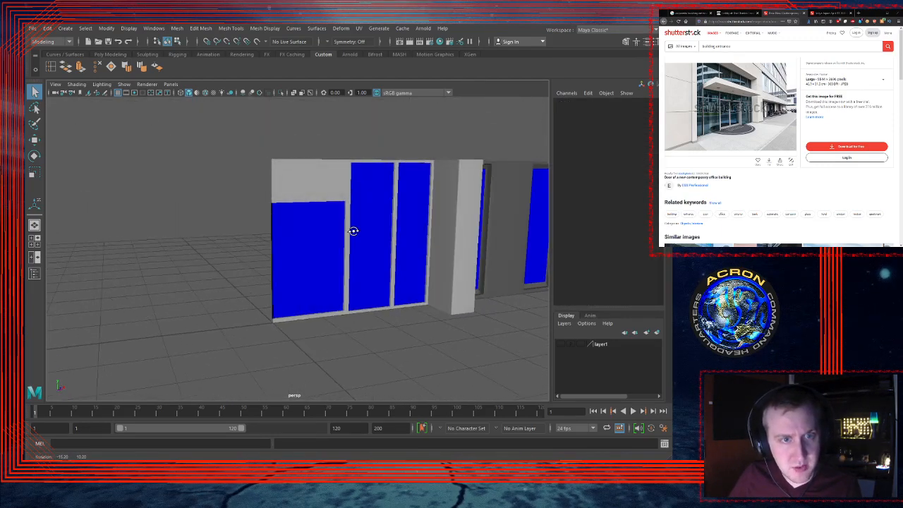
scroll(376, 250, down, 5)
alt+middle_drag(455, 231, 453, 203)
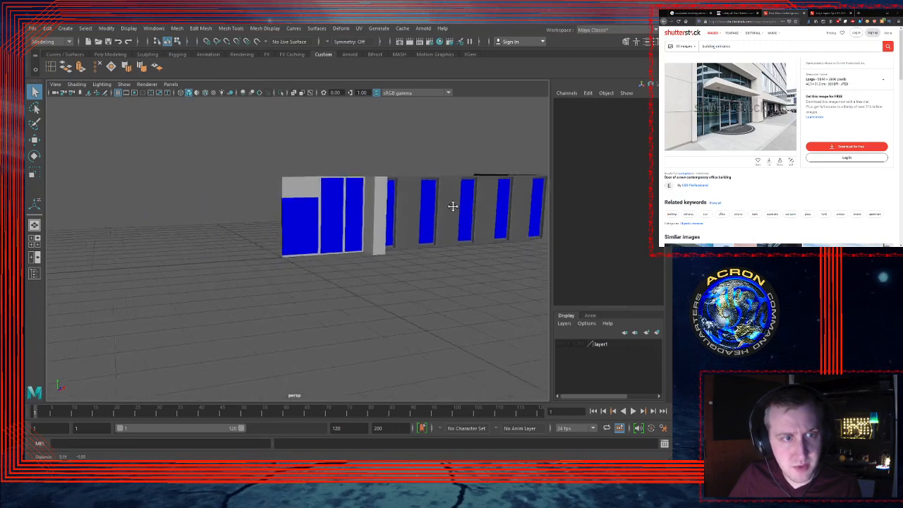
alt+drag(453, 204, 341, 247)
scroll(357, 233, up, 5)
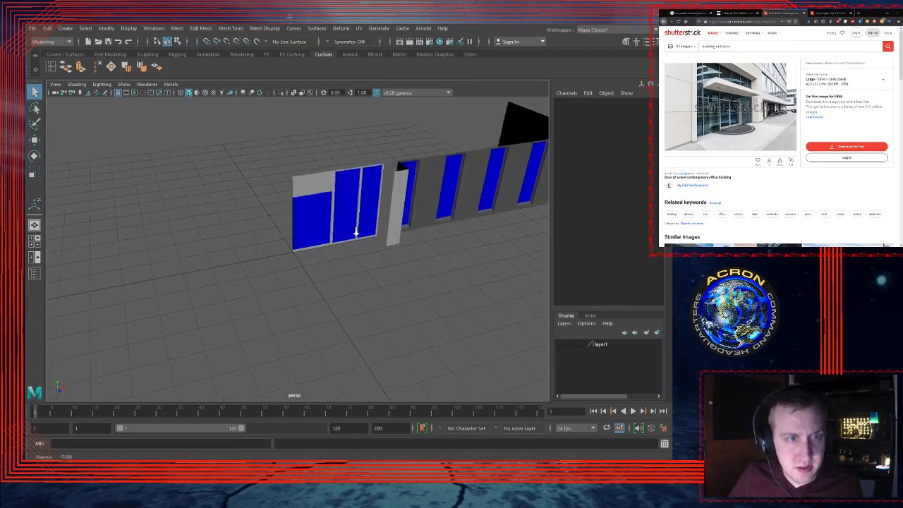
alt+middle_drag(446, 214, 354, 273)
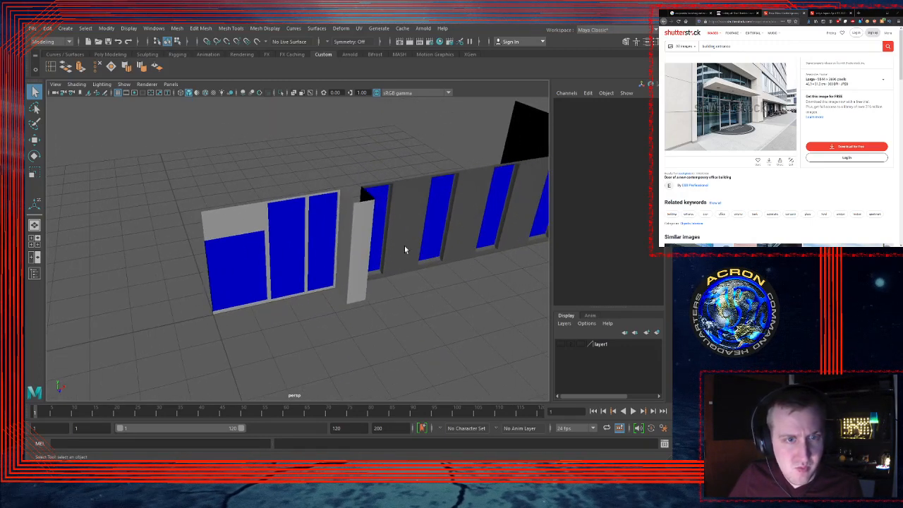
alt+drag(403, 238, 377, 200)
scroll(452, 222, up, 6)
alt+middle_drag(273, 223, 373, 187)
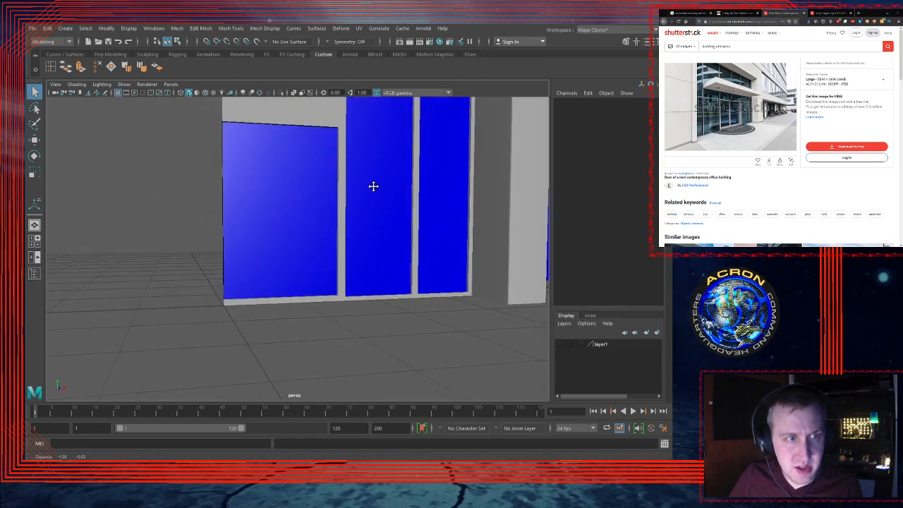
alt+drag(374, 186, 325, 205)
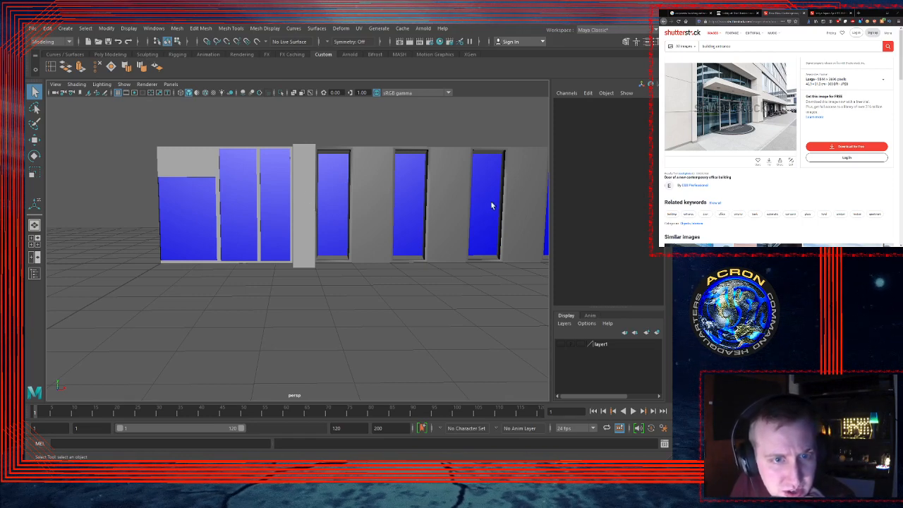
scroll(524, 204, down, 2)
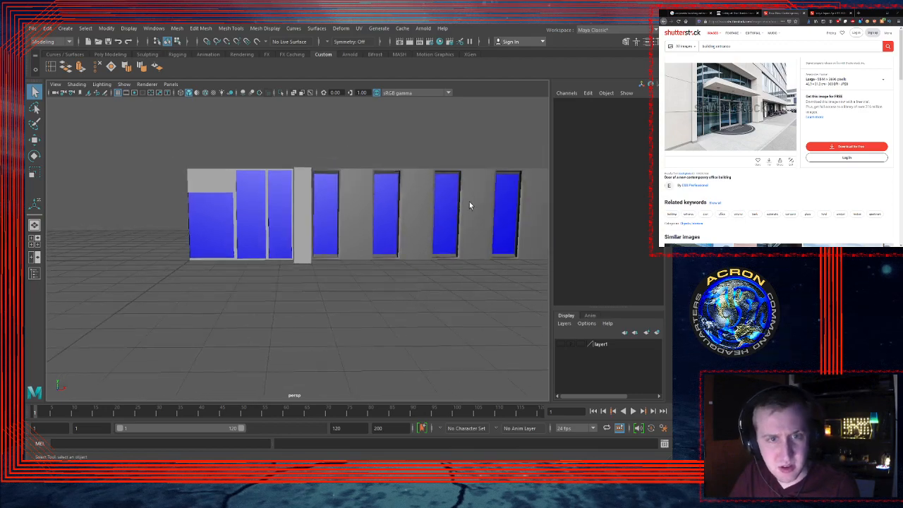
alt+middle_drag(470, 204, 348, 209)
alt+drag(359, 200, 351, 233)
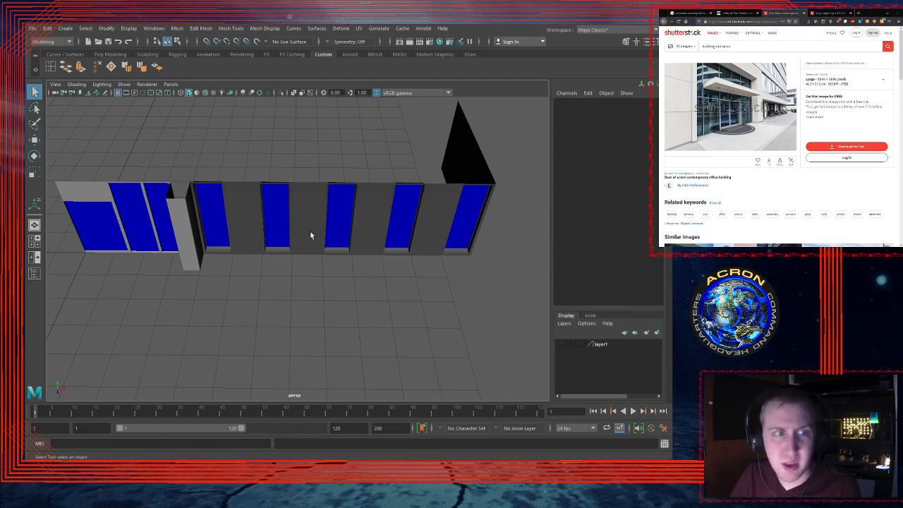
alt+middle_drag(305, 221, 354, 221)
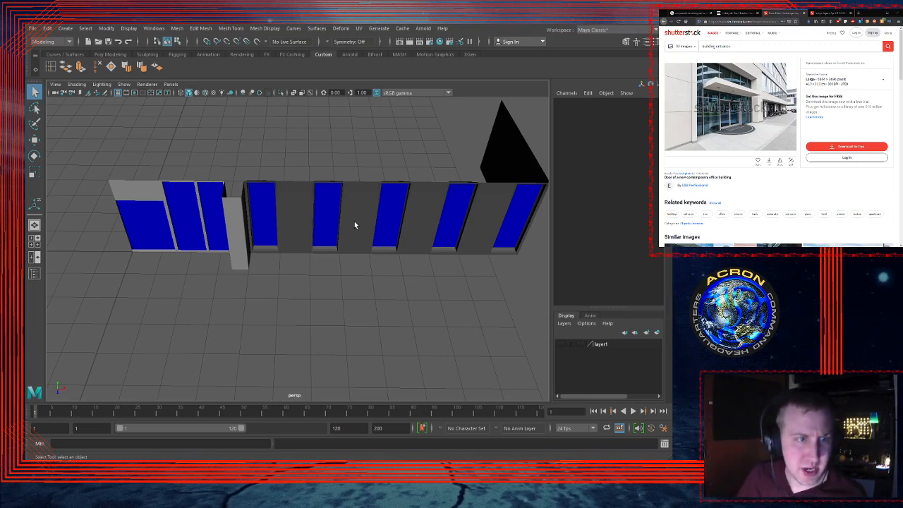
Step: Create a polygon cube at the origin and show it in the top view
key(space)
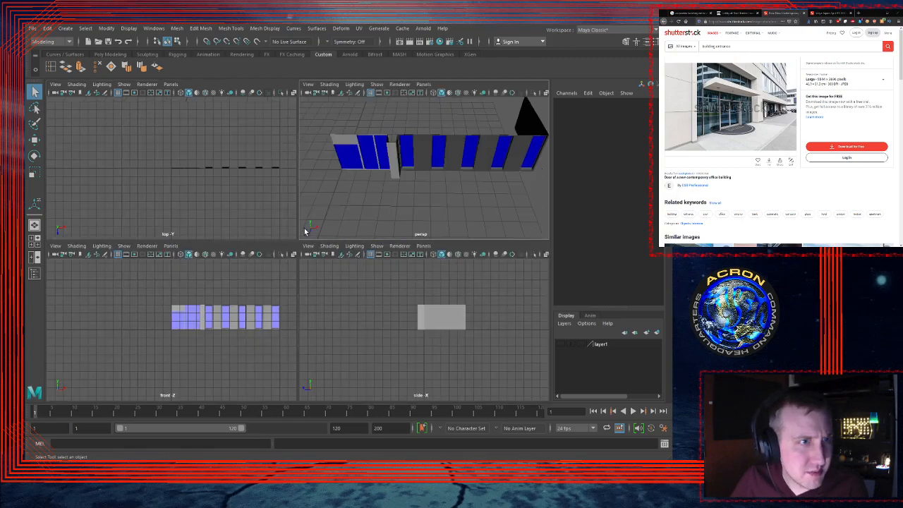
key(space)
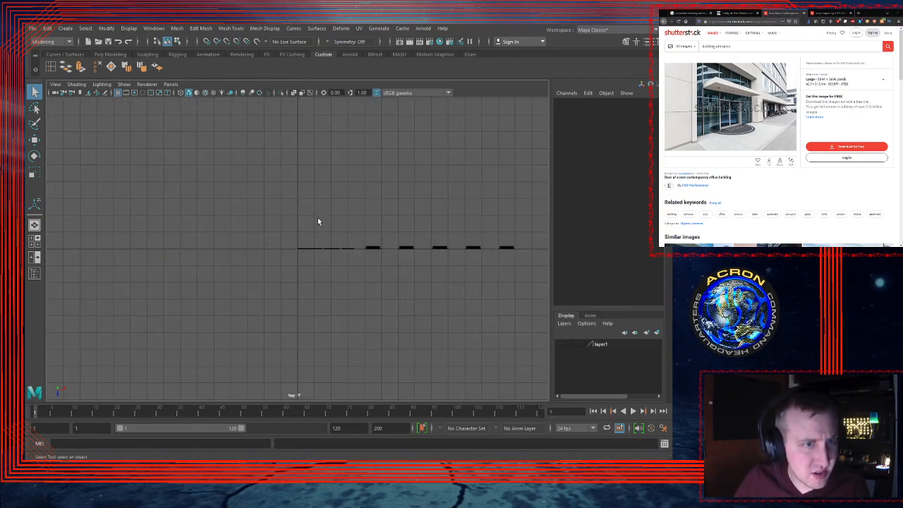
scroll(425, 218, up, 3)
alt+middle_drag(427, 220, 317, 212)
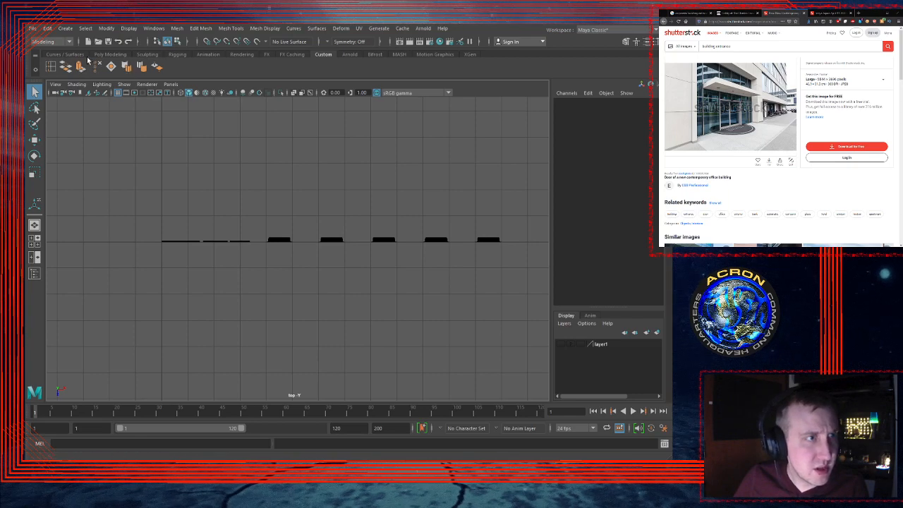
click(80, 55)
click(111, 55)
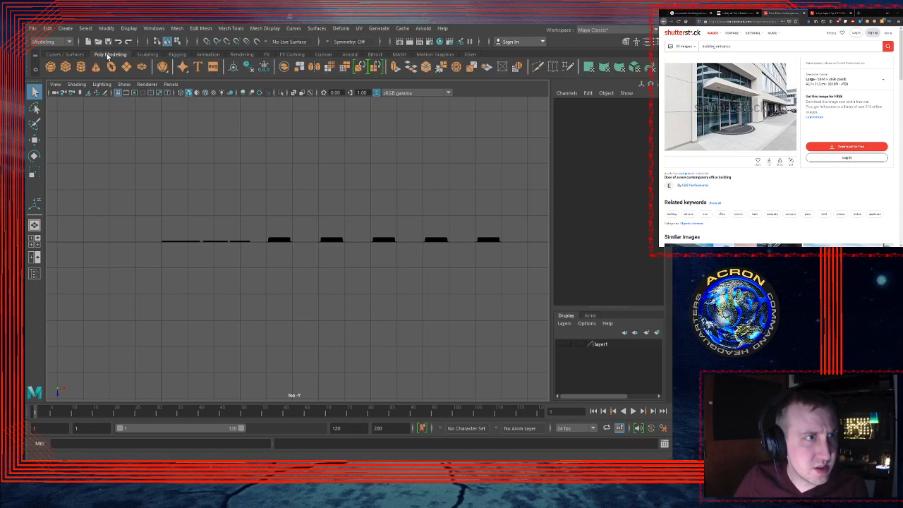
click(64, 66)
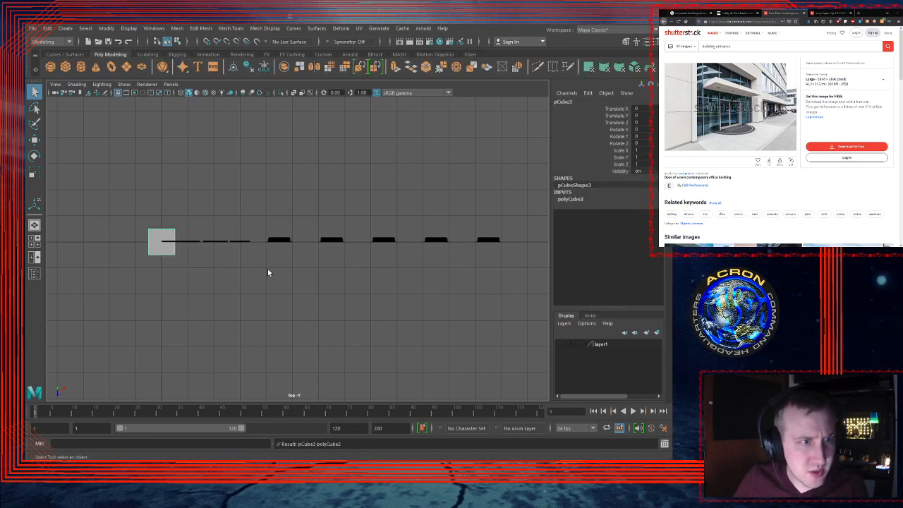
Step: Scale the new cube uniformly to about 0.215 and move it along X to 4, beside the first recessed window
scroll(317, 242, up, 6)
alt+middle_drag(266, 271, 544, 271)
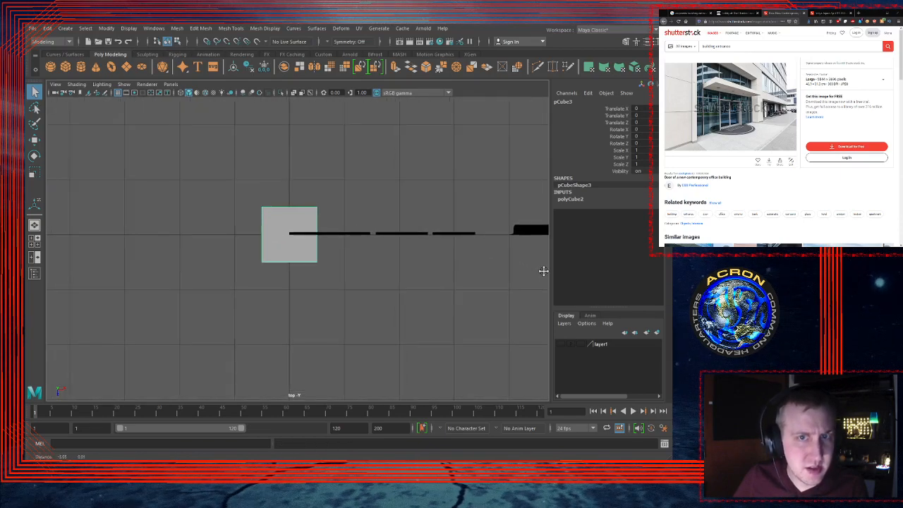
key(r)
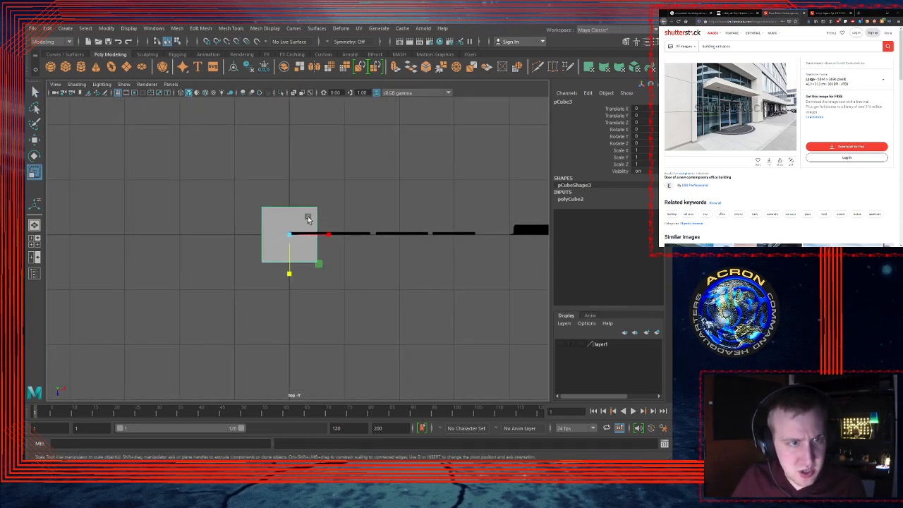
drag(289, 234, 251, 243)
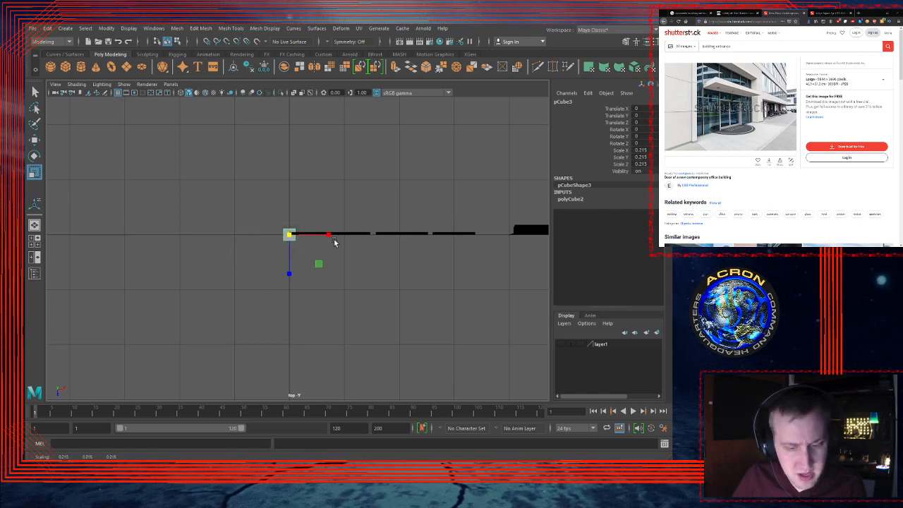
key(w)
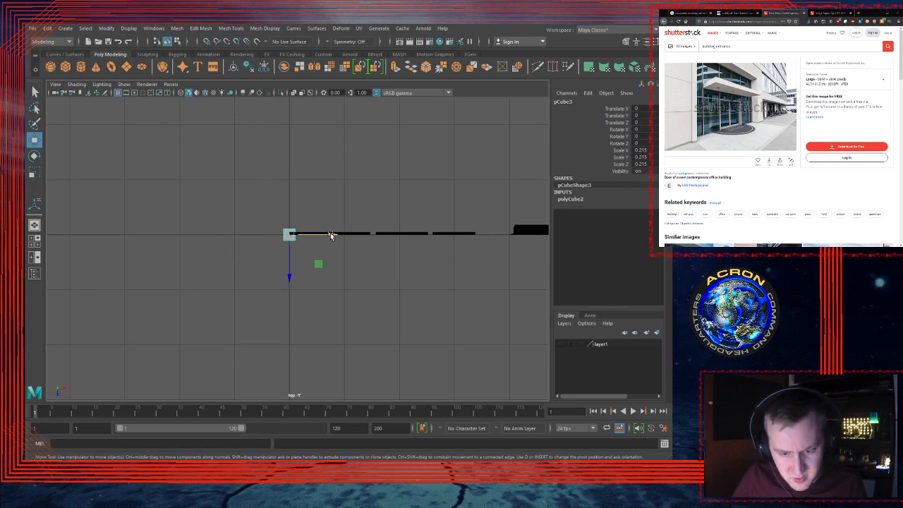
drag(331, 235, 509, 233)
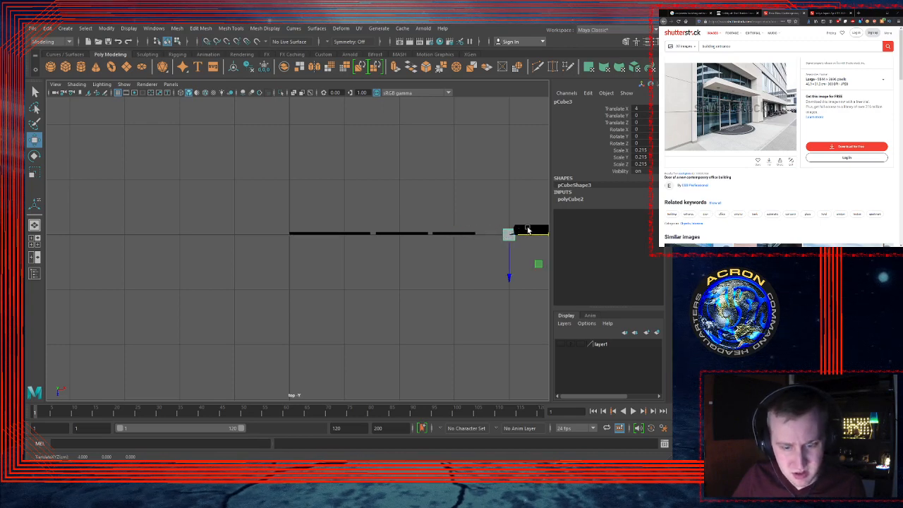
Step: In the front view, snap the cube's pivot to its bottom and raise the cube to Y 0.108, flush with the wall's base
alt+middle_drag(499, 231, 282, 187)
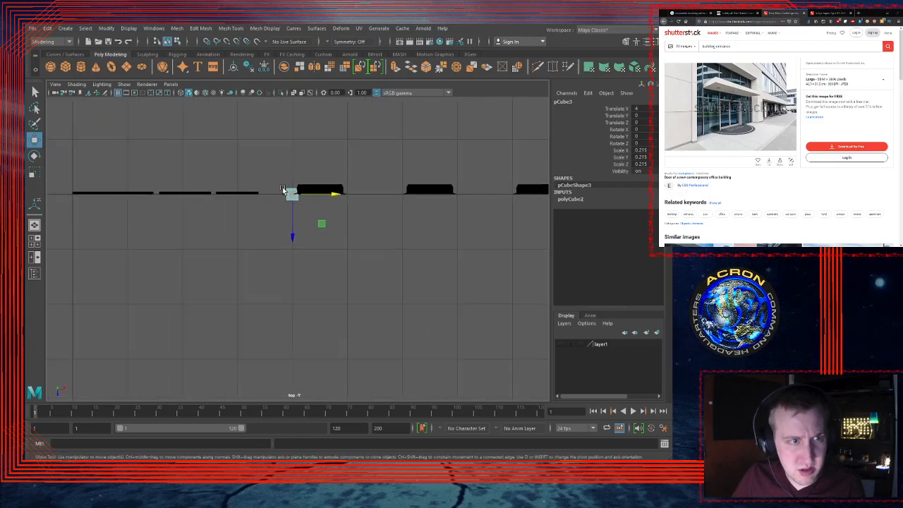
scroll(371, 184, down, 2)
scroll(282, 194, down, 3)
scroll(379, 195, up, 5)
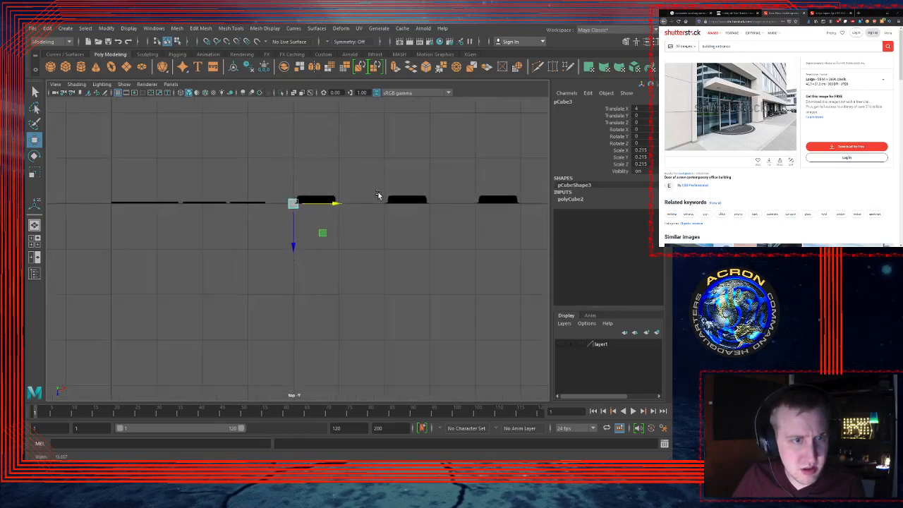
alt+middle_drag(306, 167, 307, 200)
alt+right_drag(307, 200, 428, 191)
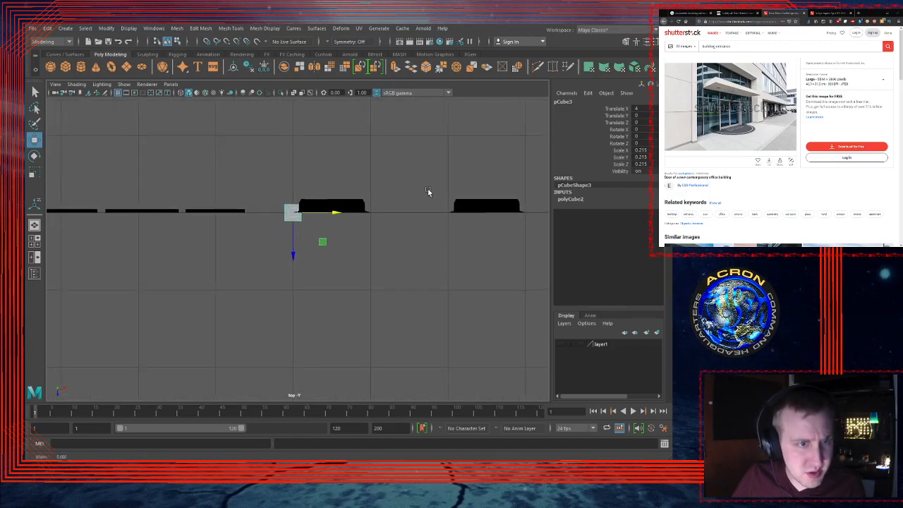
key(space)
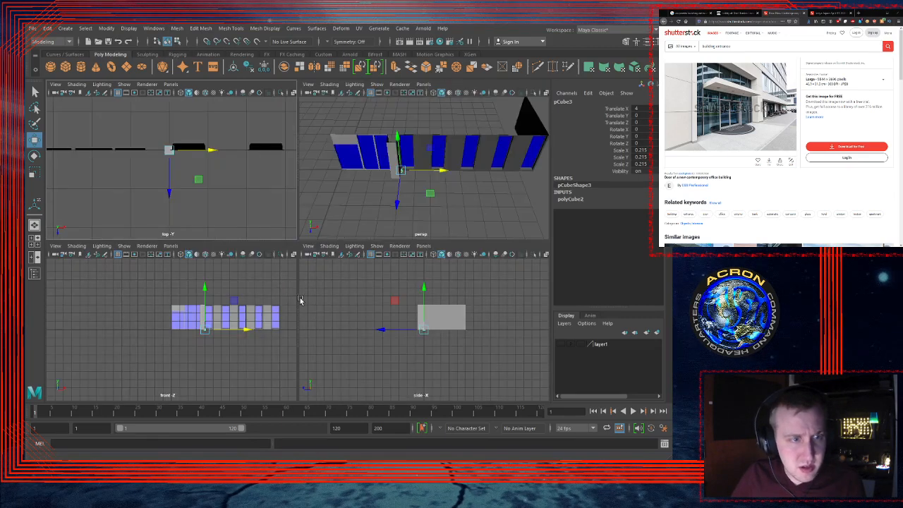
key(space)
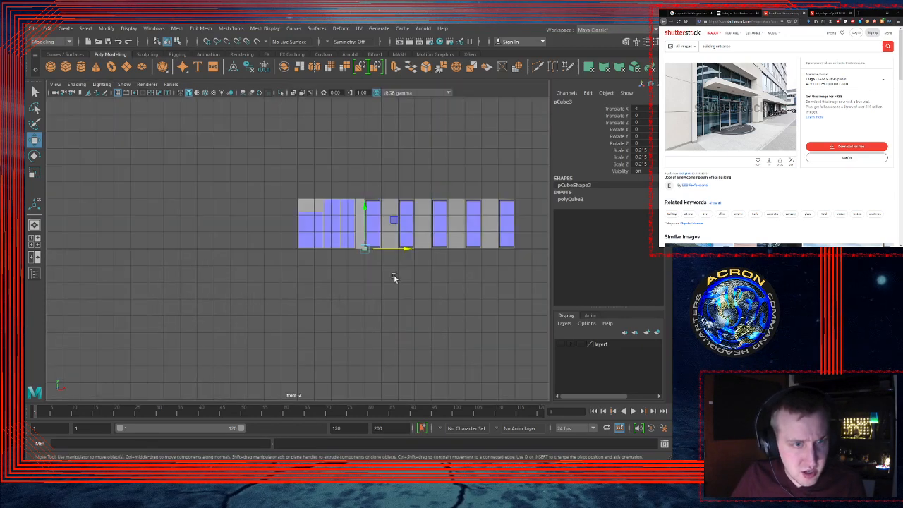
alt+right_drag(379, 280, 642, 233)
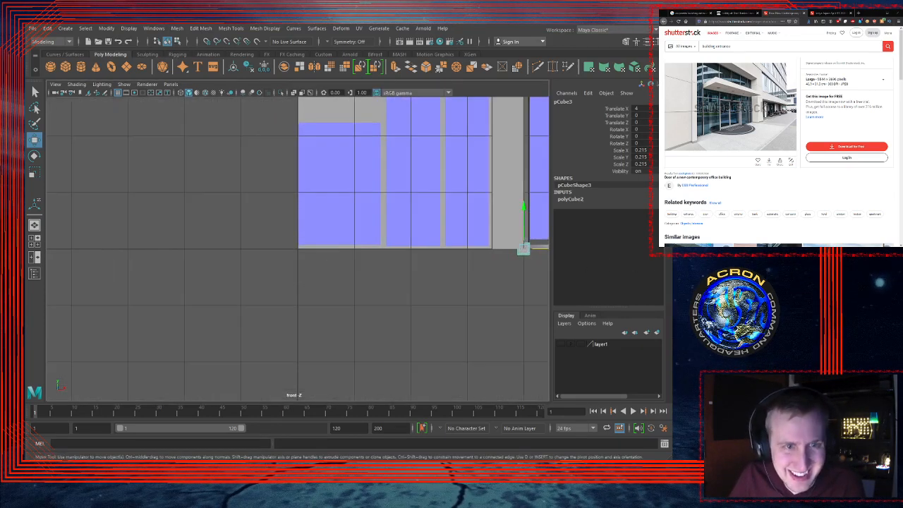
alt+middle_drag(416, 268, 254, 268)
alt+right_drag(317, 248, 436, 244)
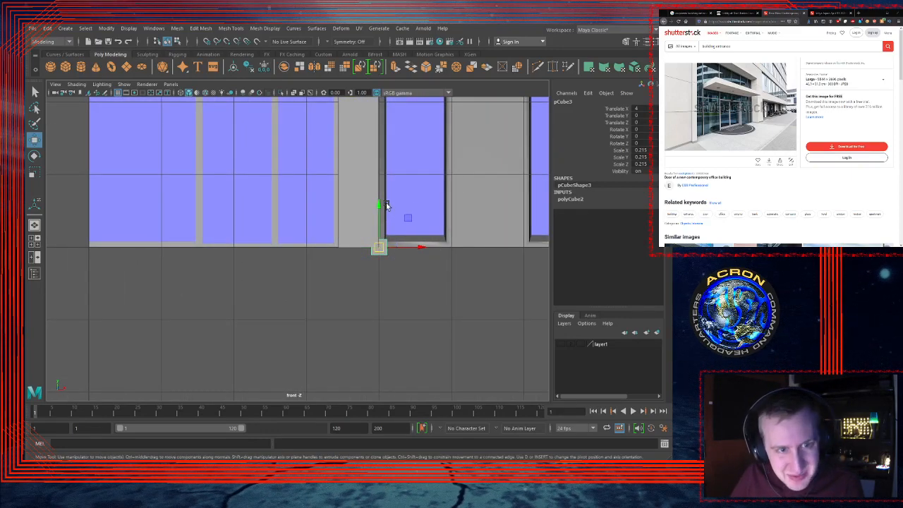
key(d)
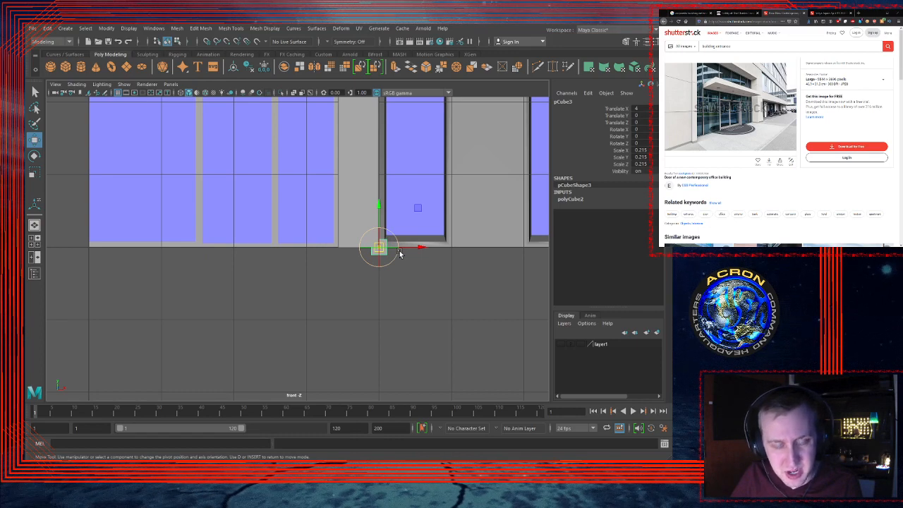
key(v)
drag(378, 203, 385, 268)
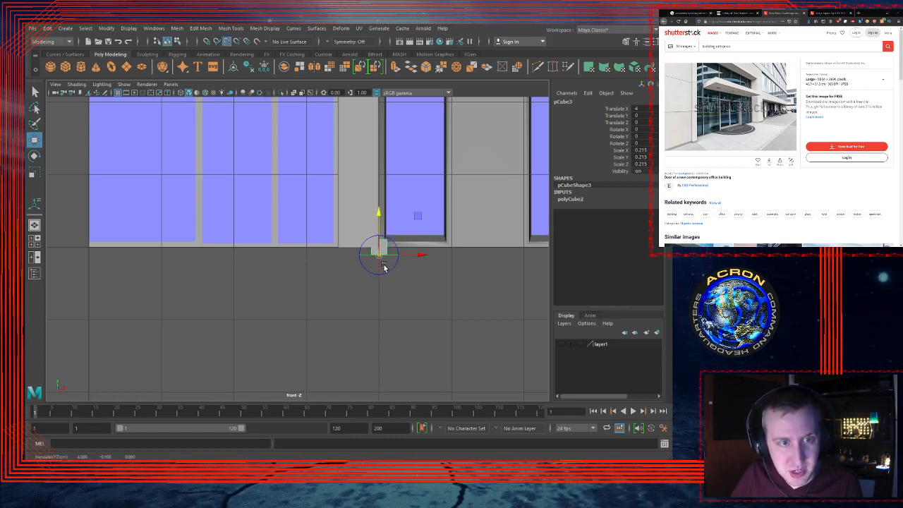
key(d)
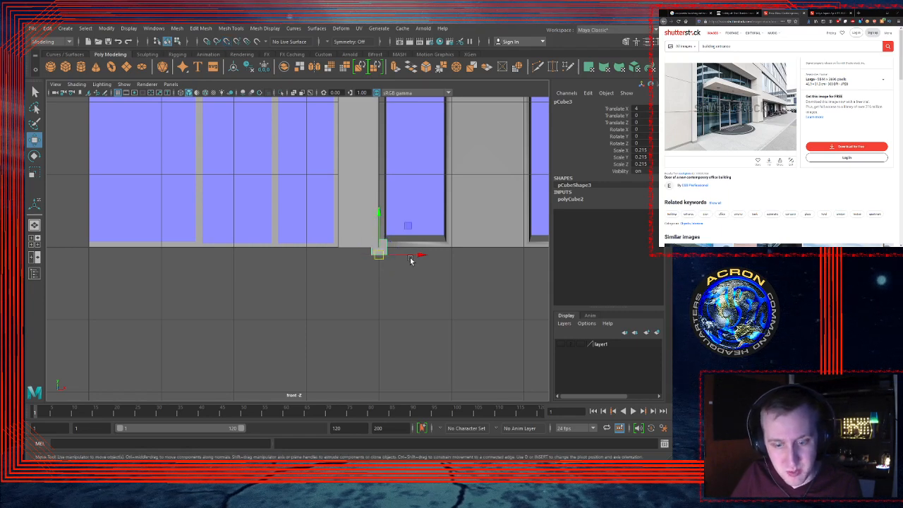
key(v)
drag(378, 218, 380, 248)
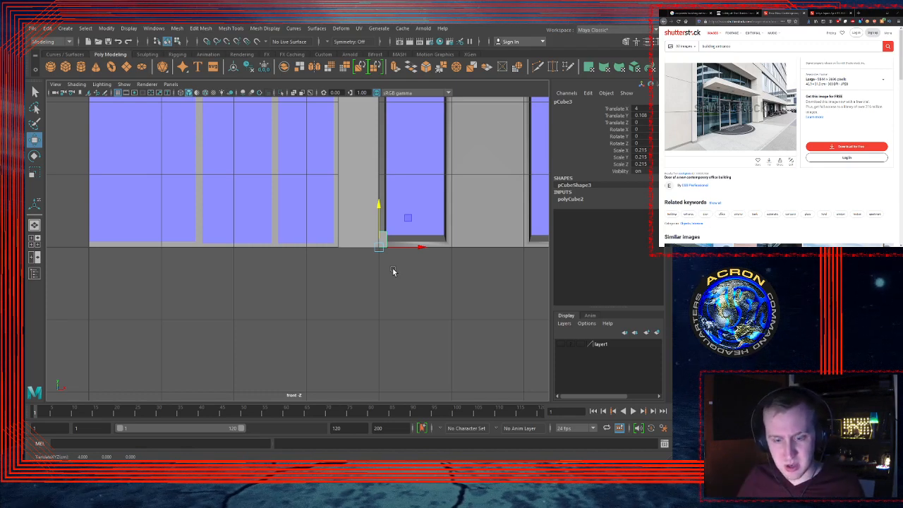
Step: Stretch the cube upward into a tall pillar by scaling it in Y to about 3.07
key(r)
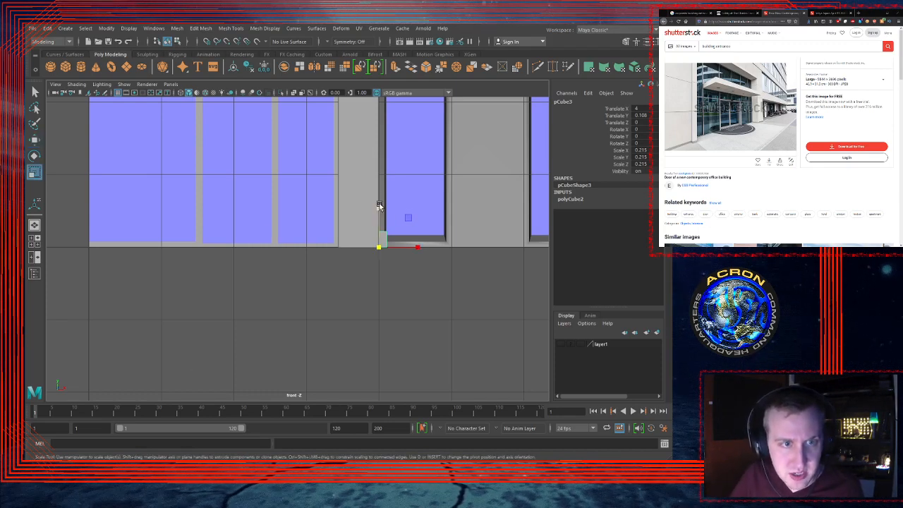
drag(379, 205, 423, 207)
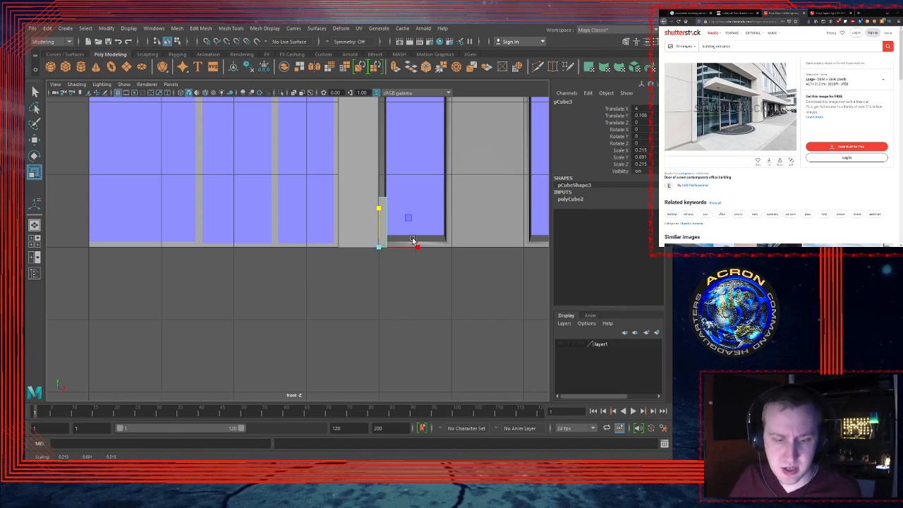
alt+right_drag(426, 234, 350, 232)
alt+middle_drag(351, 231, 338, 305)
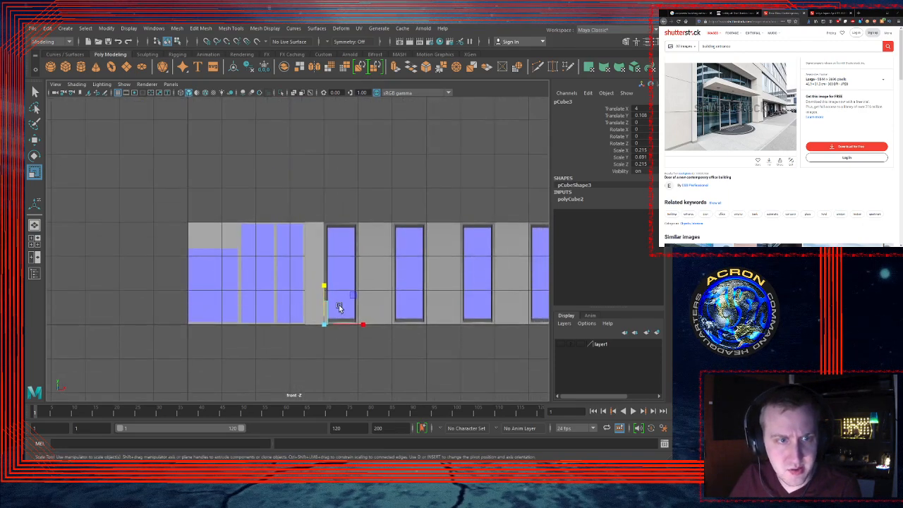
drag(323, 285, 321, 259)
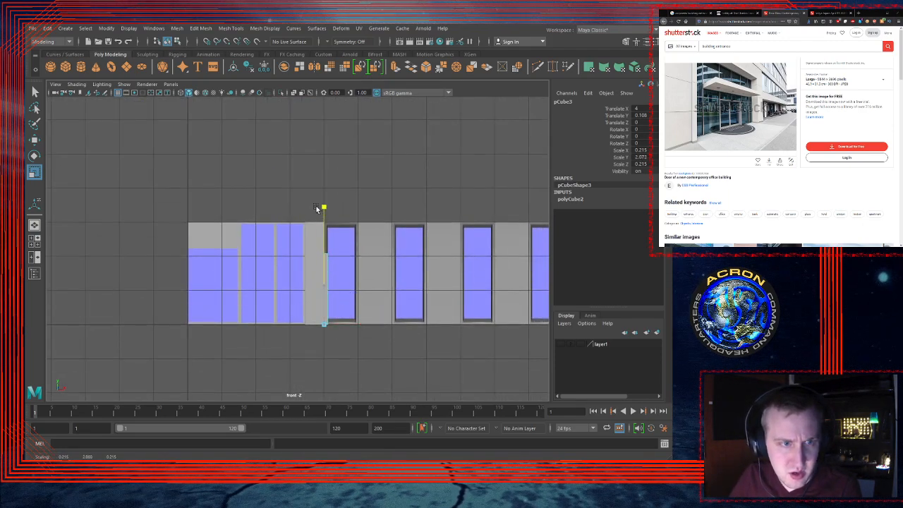
drag(316, 208, 309, 153)
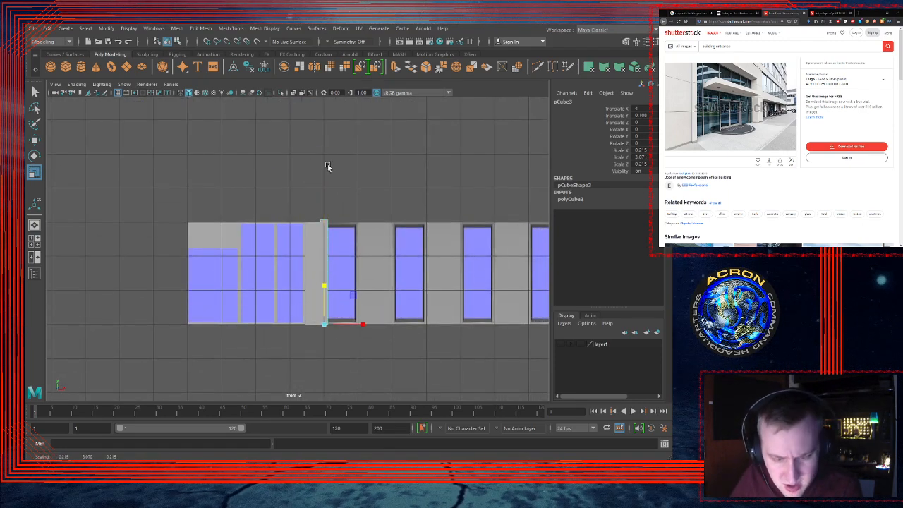
Step: Snap the pillar's top vertices down to the wall's top edge at Y 3, then return to object mode
alt+right_drag(328, 163, 474, 197)
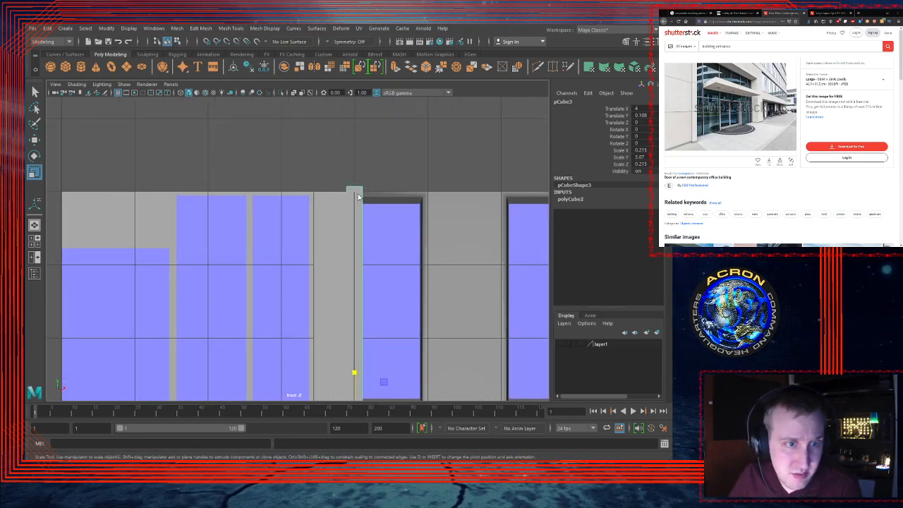
key(F9)
drag(329, 156, 399, 190)
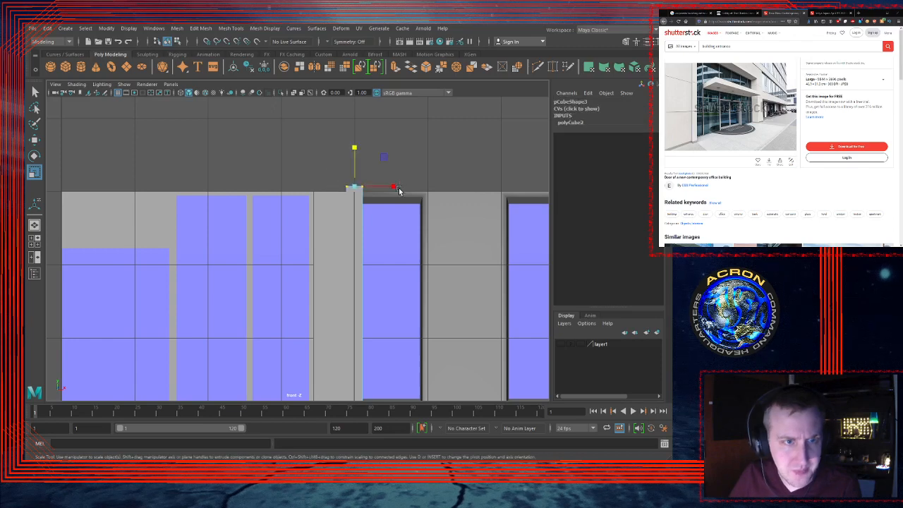
key(w)
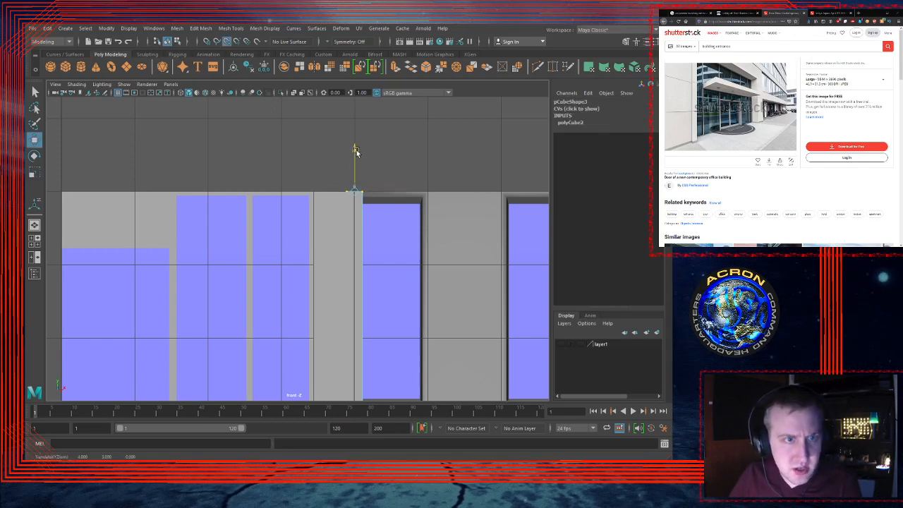
key(space)
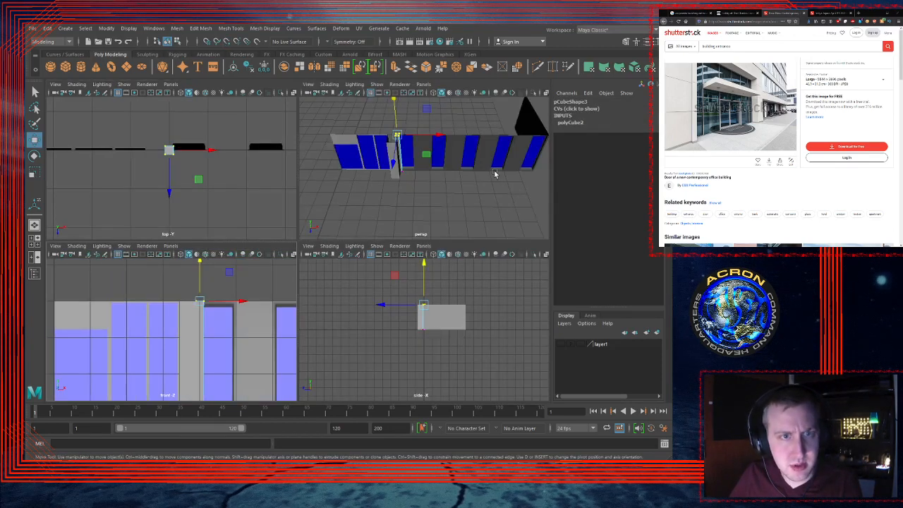
key(space)
alt+drag(337, 231, 325, 247)
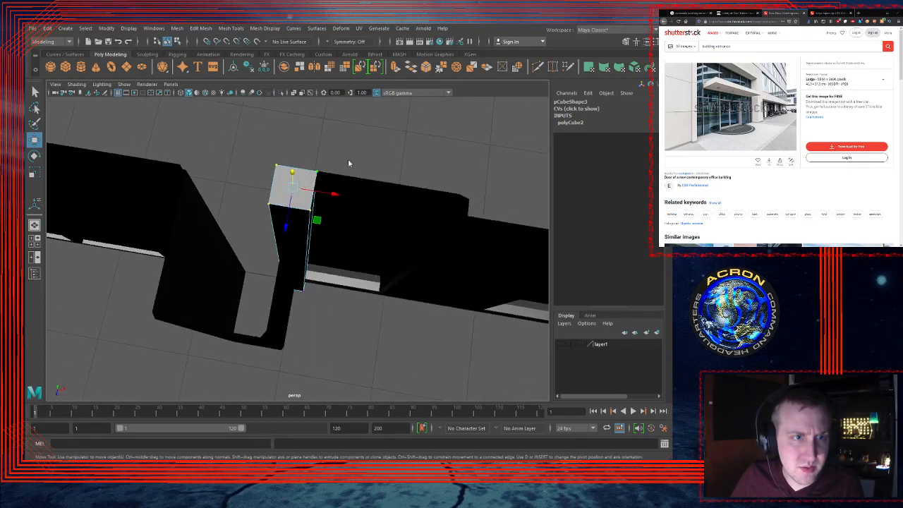
key(F8)
Step: In the top view, move the pillar along X to 5, at the far side of the first recessed window
key(space)
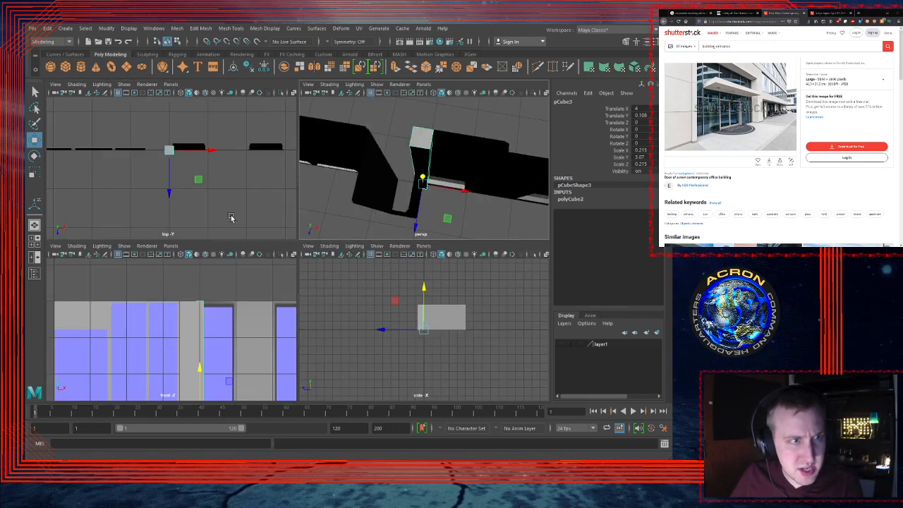
key(space)
scroll(466, 221, up, 1)
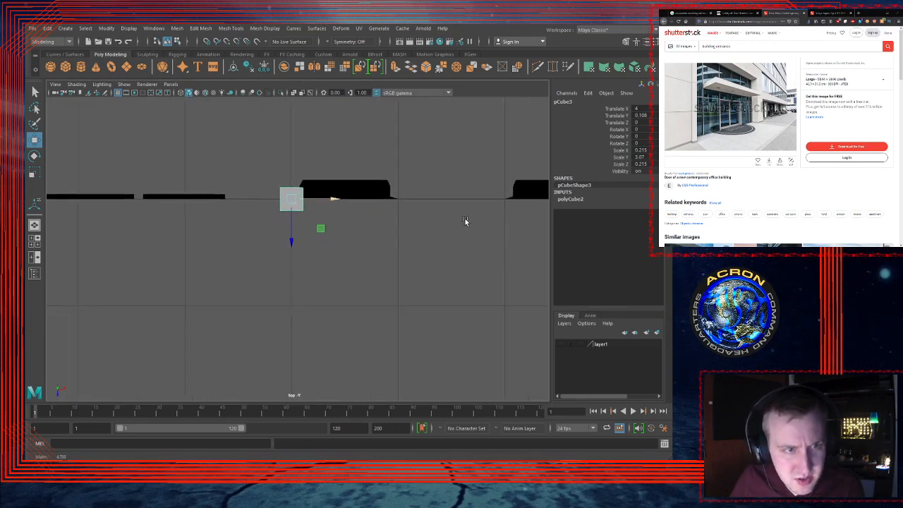
scroll(465, 221, up, 3)
alt+middle_drag(375, 207, 341, 266)
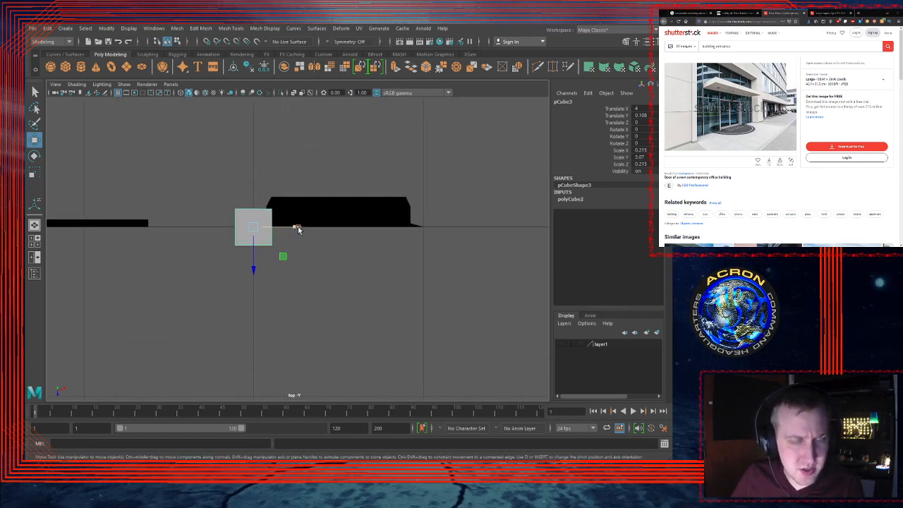
drag(297, 228, 427, 223)
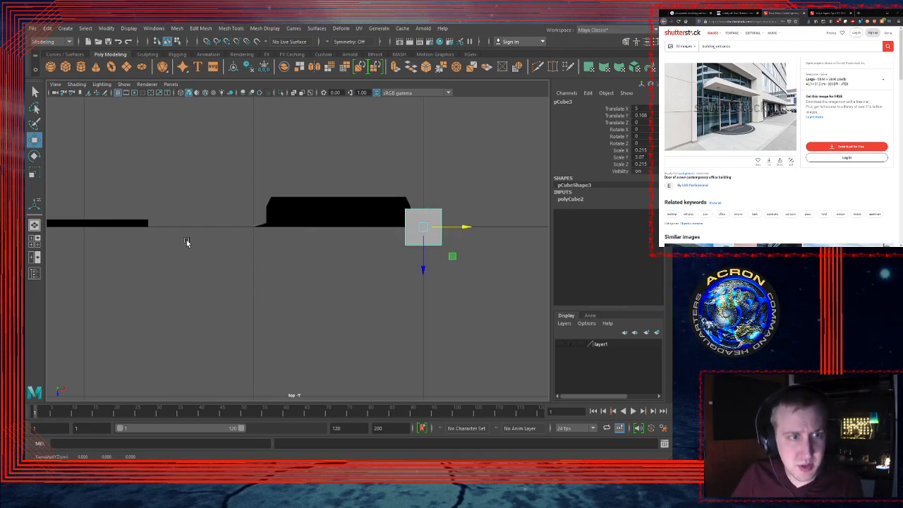
Step: Set the pillar's polyCube subdivisions to 3 in width and 3 in depth
key(space)
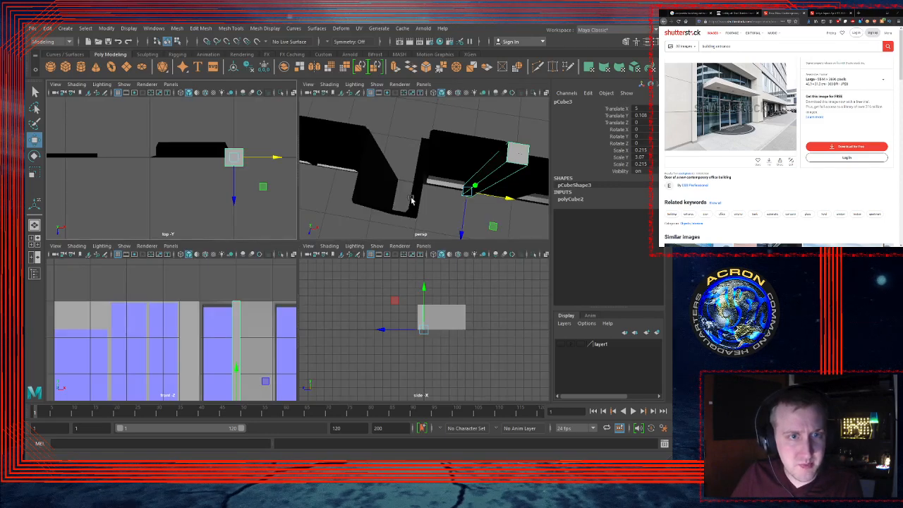
key(space)
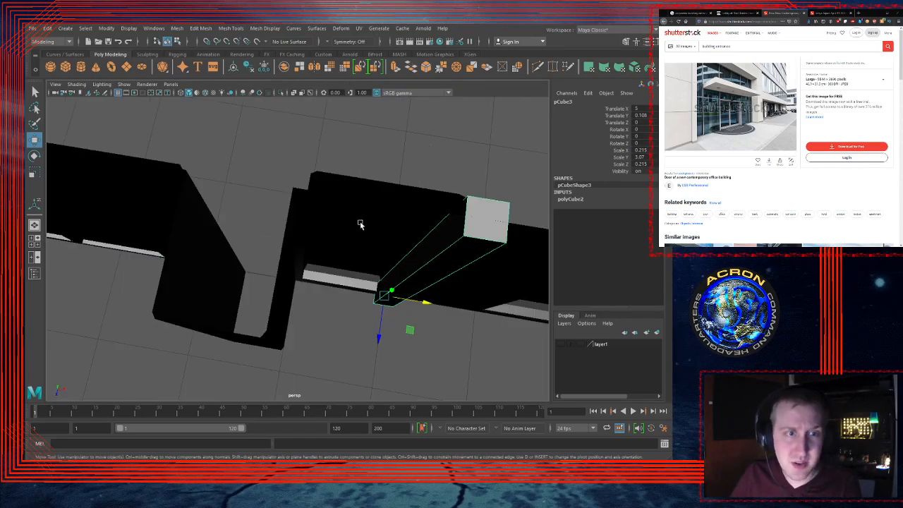
alt+drag(484, 228, 339, 221)
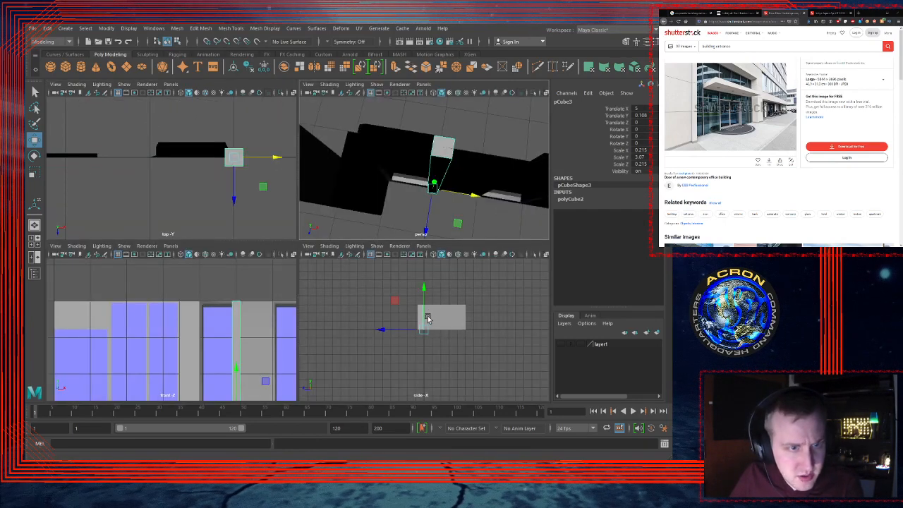
key(space)
scroll(446, 206, up, 3)
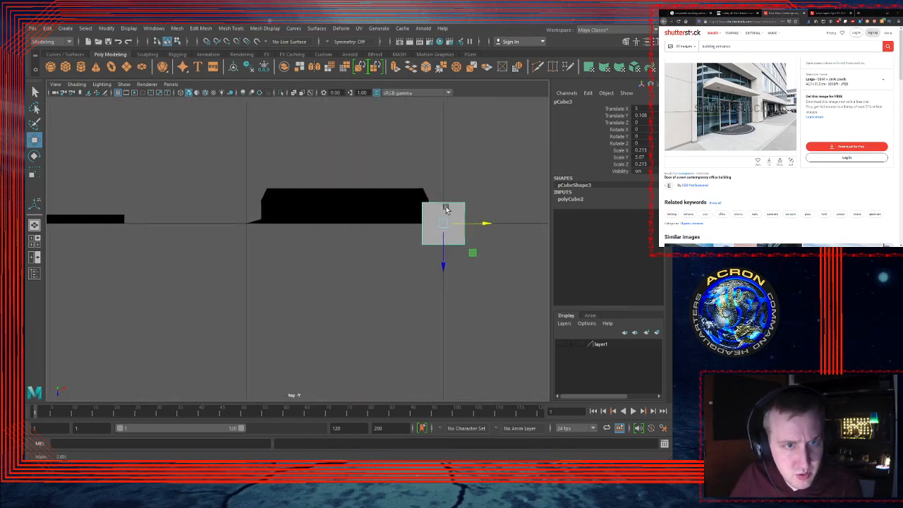
alt+middle_drag(480, 204, 307, 198)
alt+right_drag(306, 198, 535, 200)
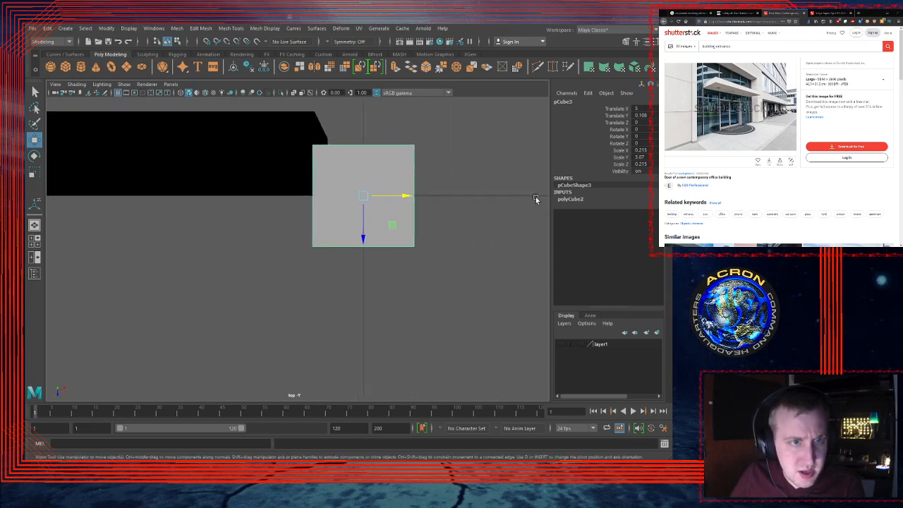
click(611, 199)
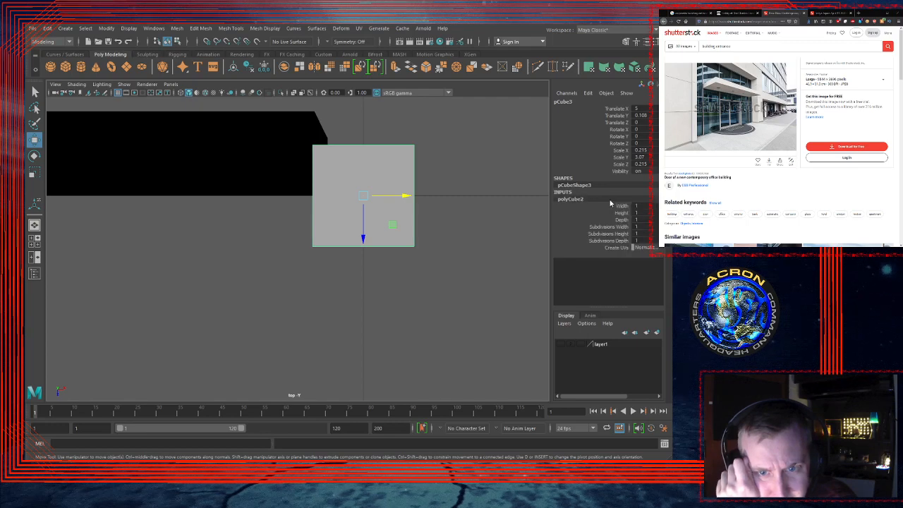
click(639, 226)
text(3)
key(Return)
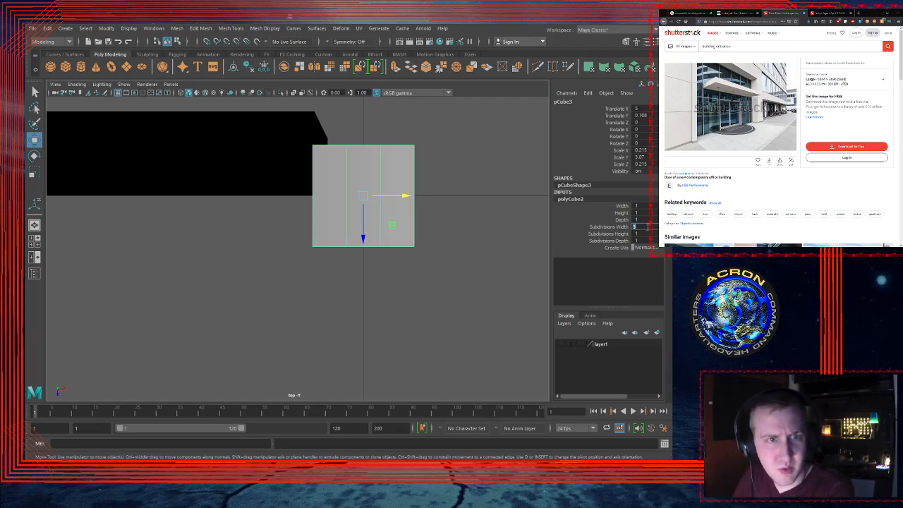
click(639, 241)
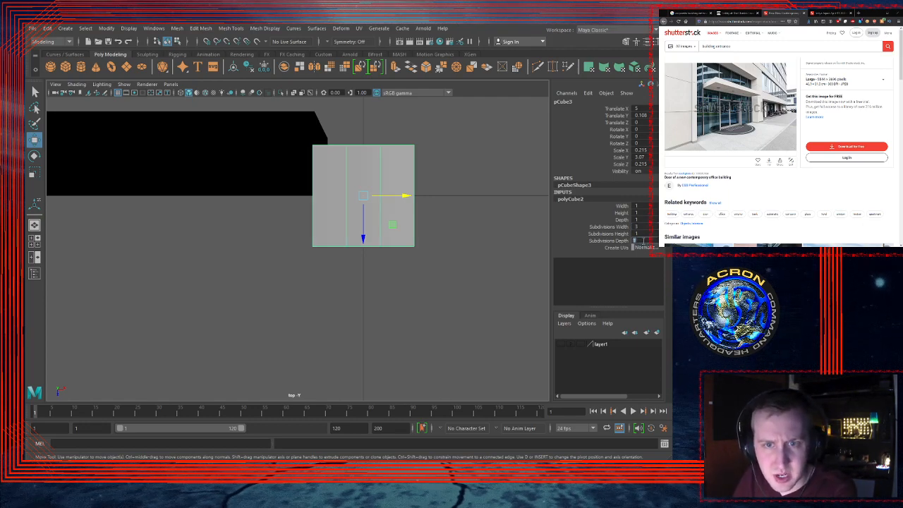
text(3)
key(Return)
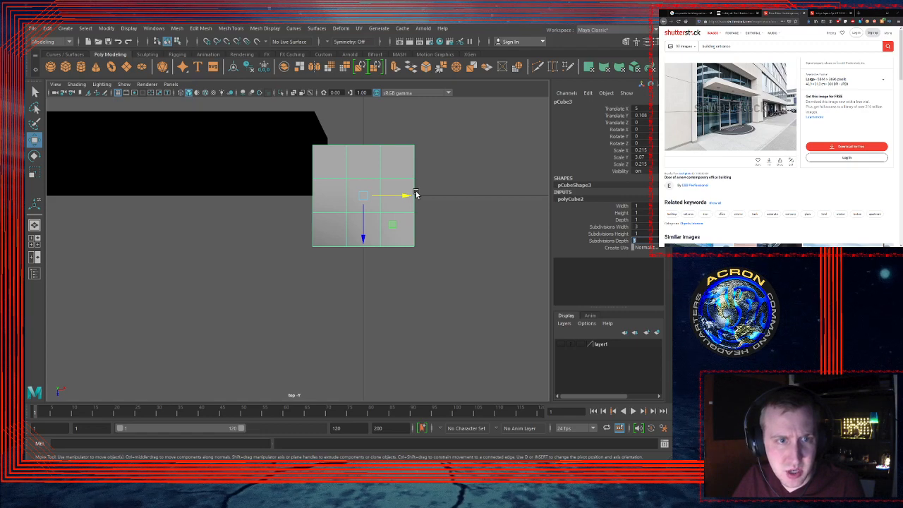
text(3)
key(Return)
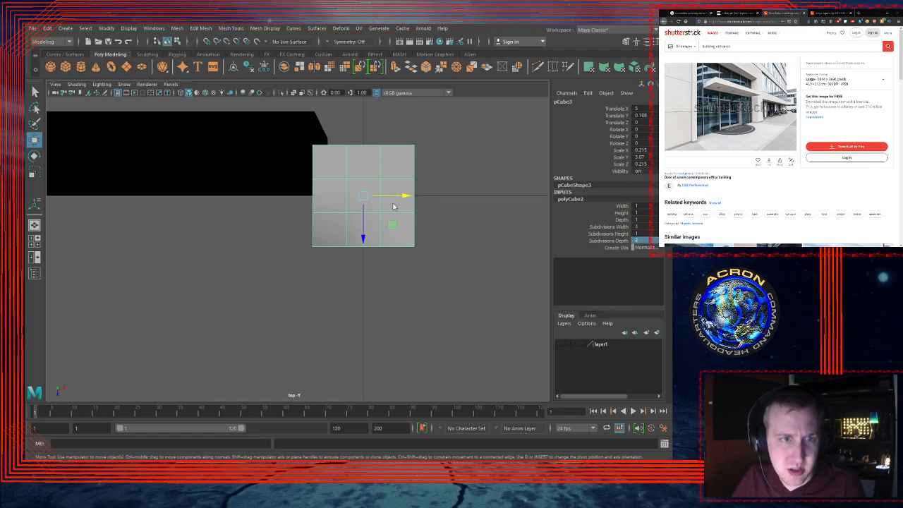
Step: Delete the middle faces on both X sides of the pillar to give it an H-shaped section, then return to object mode
right_drag(394, 206, 389, 181)
drag(428, 188, 396, 202)
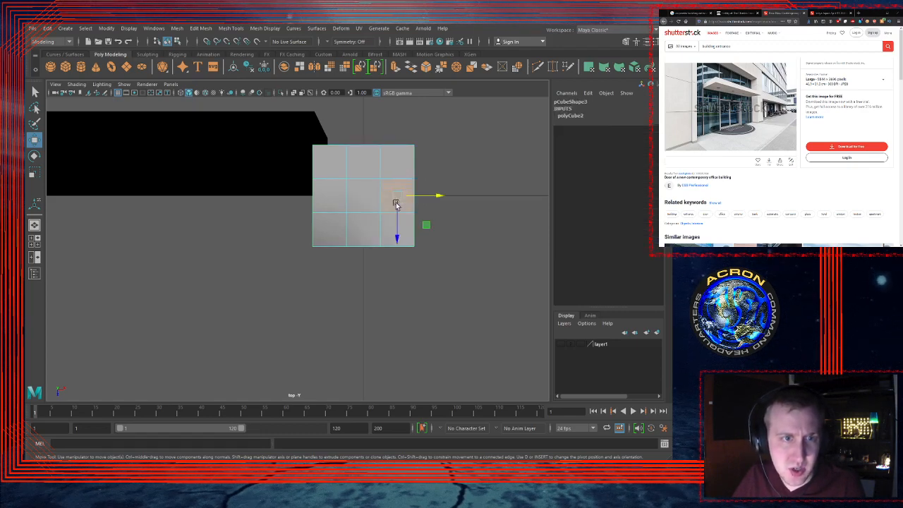
key(Delete)
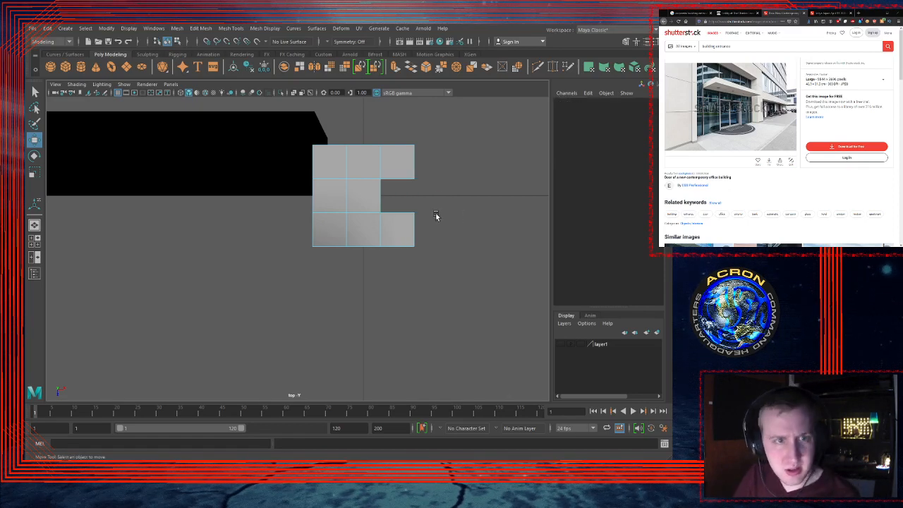
click(324, 200)
key(Delete)
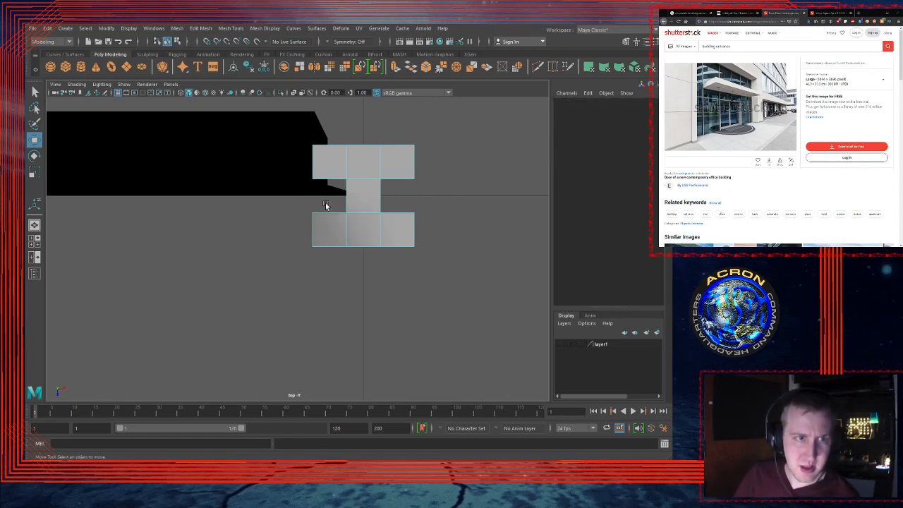
click(404, 185)
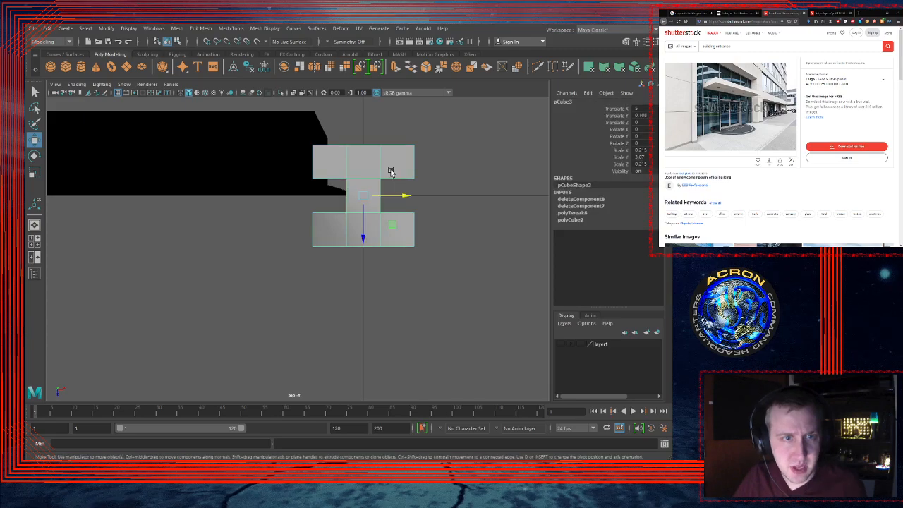
Step: Select the facade wall in the perspective view and add it to layer1
key(space)
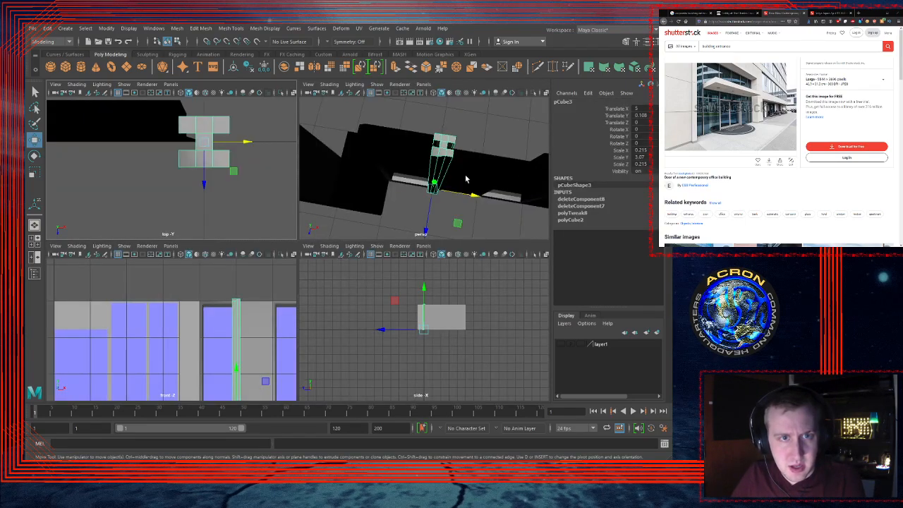
key(space)
key(space)
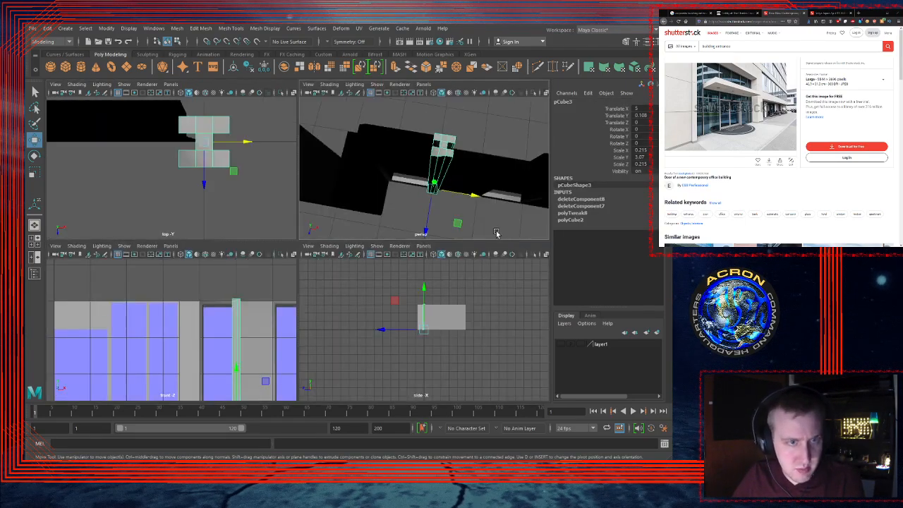
key(space)
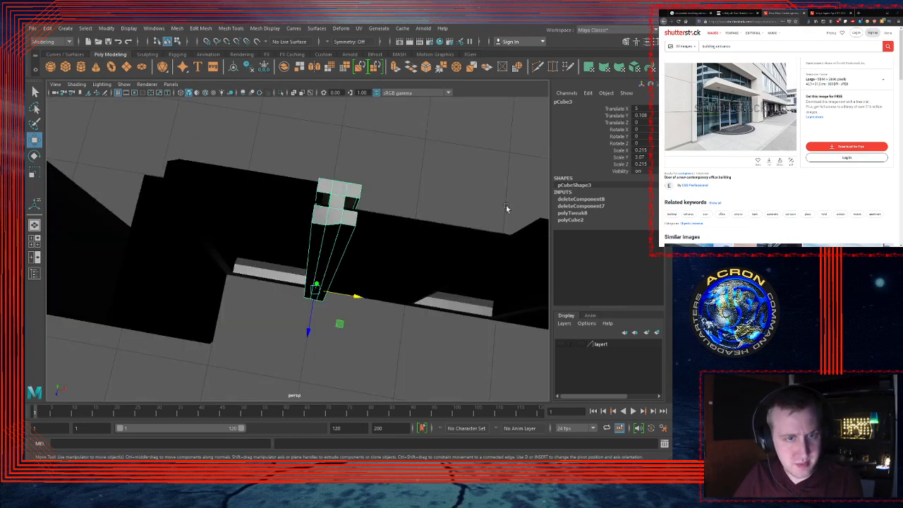
alt+drag(508, 207, 462, 225)
click(405, 213)
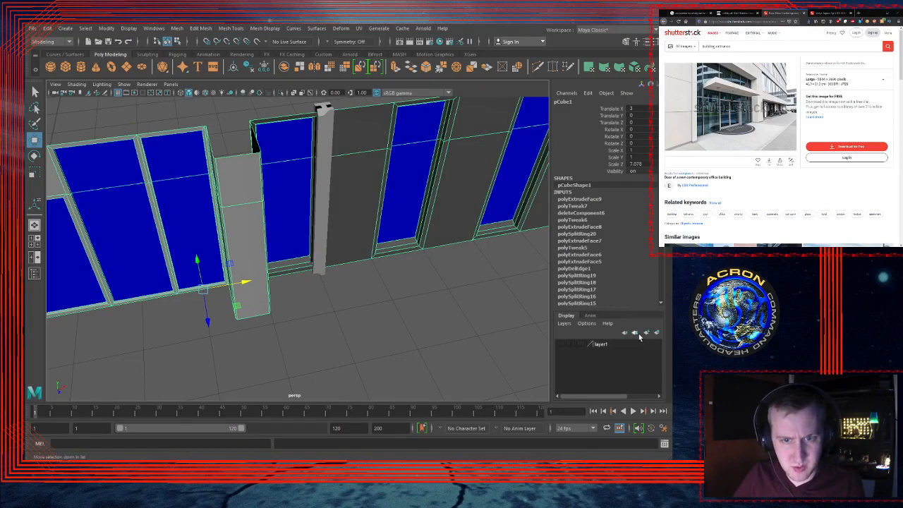
click(601, 344)
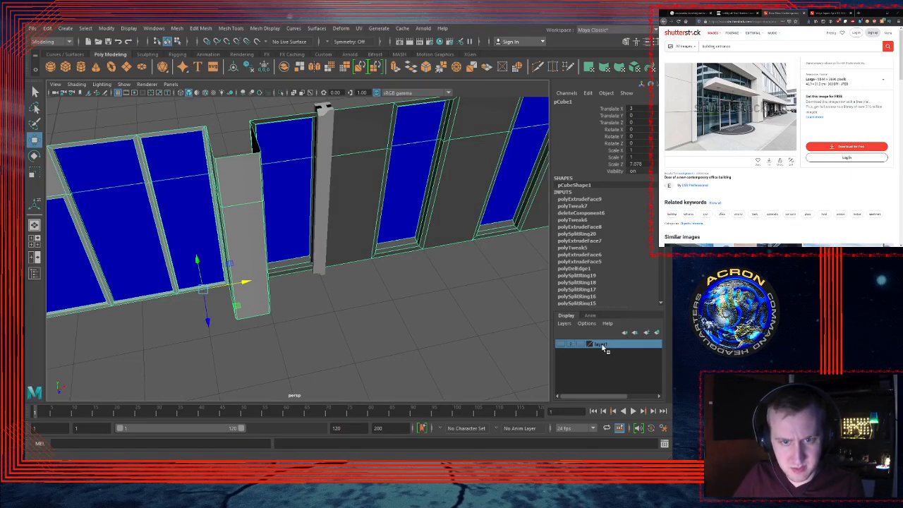
click(644, 367)
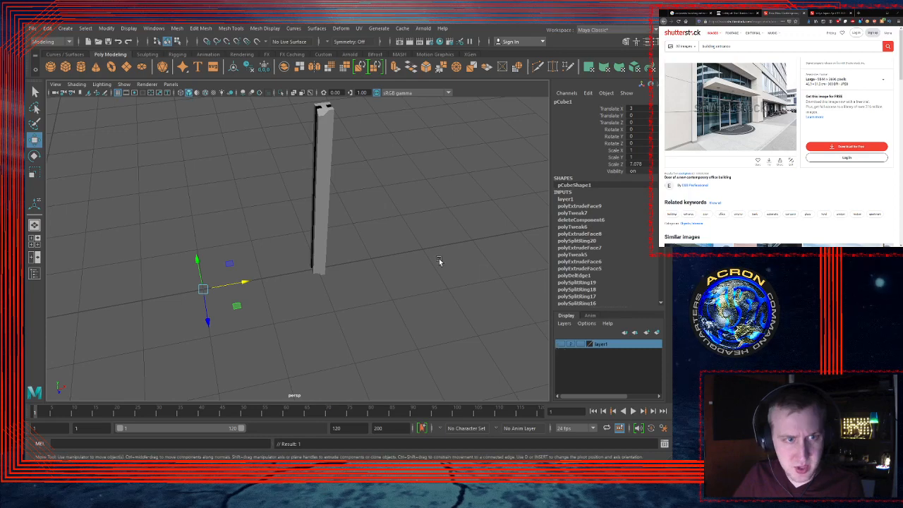
Step: Make layer1 visible and set its display type to Template
click(561, 345)
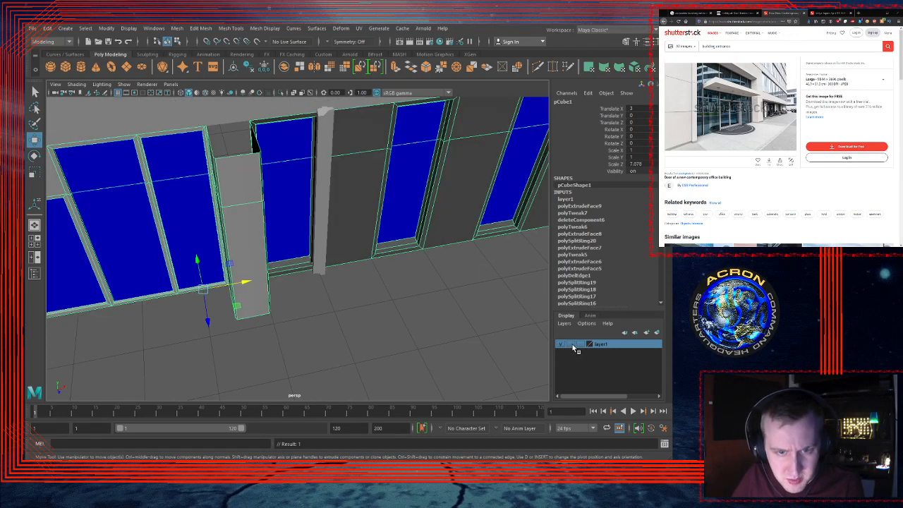
click(580, 344)
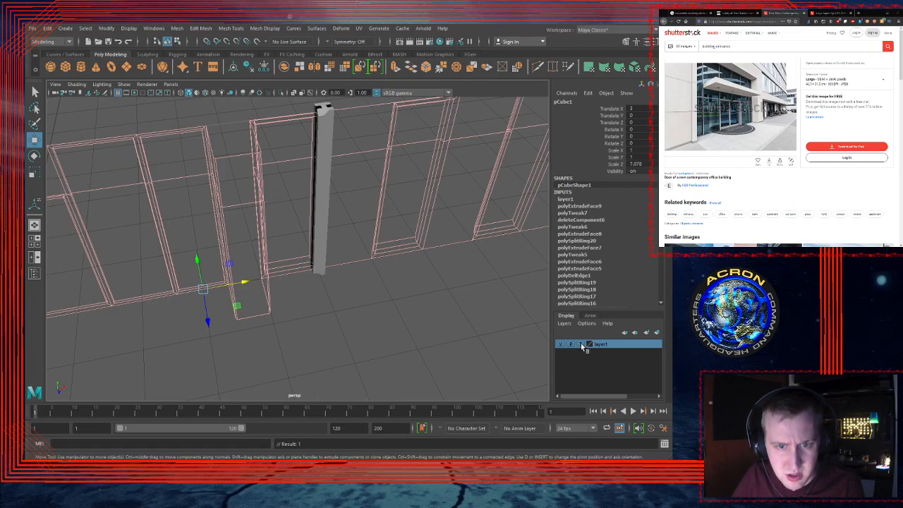
click(581, 343)
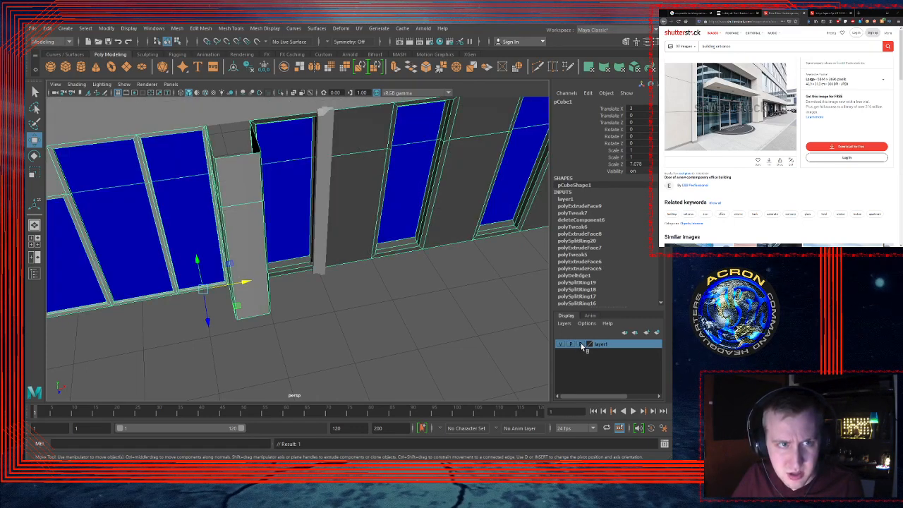
click(581, 345)
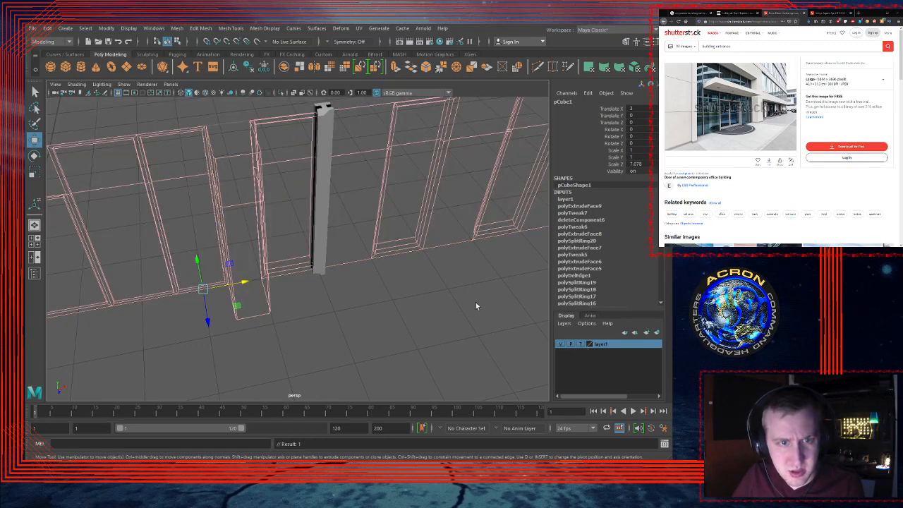
Step: Raise the two lowered front vertices at the pillar's top until they are level with the rest of its top face
alt+right_drag(420, 297, 469, 283)
alt+middle_drag(454, 282, 446, 321)
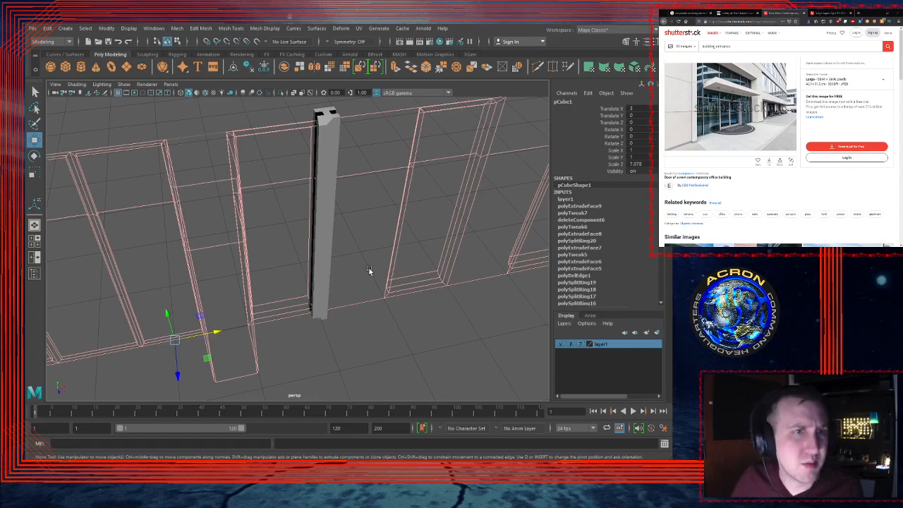
alt+right_drag(371, 270, 425, 259)
alt+middle_drag(425, 258, 353, 293)
alt+drag(353, 293, 286, 244)
click(357, 200)
alt+right_drag(379, 218, 431, 210)
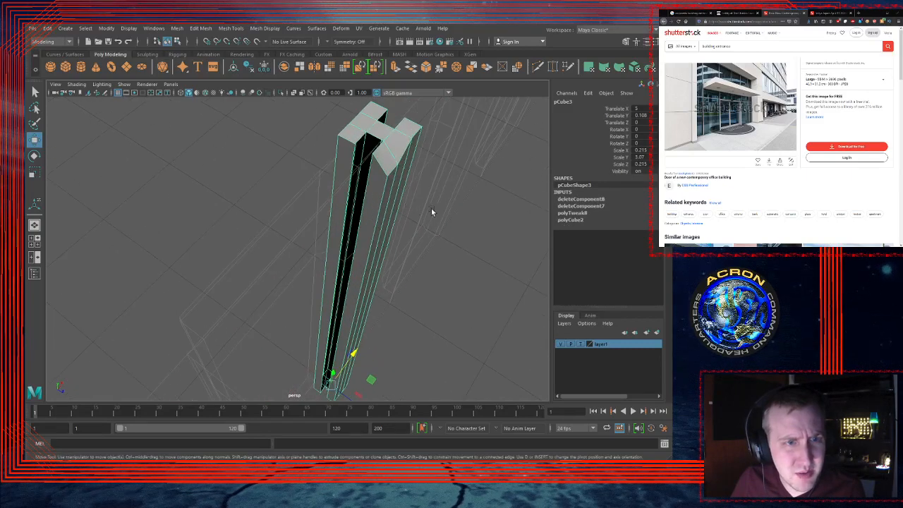
alt+drag(431, 210, 325, 221)
alt+middle_drag(321, 221, 376, 337)
alt+right_drag(344, 241, 456, 214)
alt+middle_drag(456, 215, 388, 244)
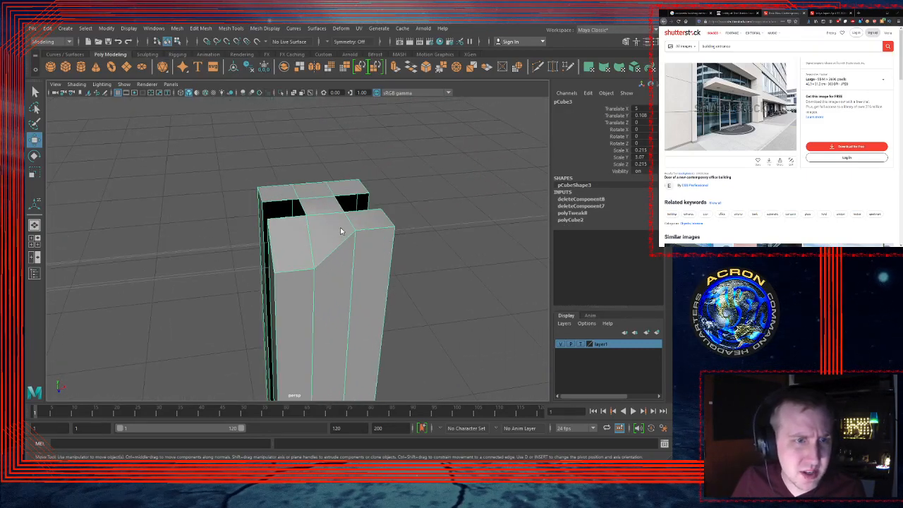
right_drag(341, 228, 317, 226)
drag(328, 262, 268, 283)
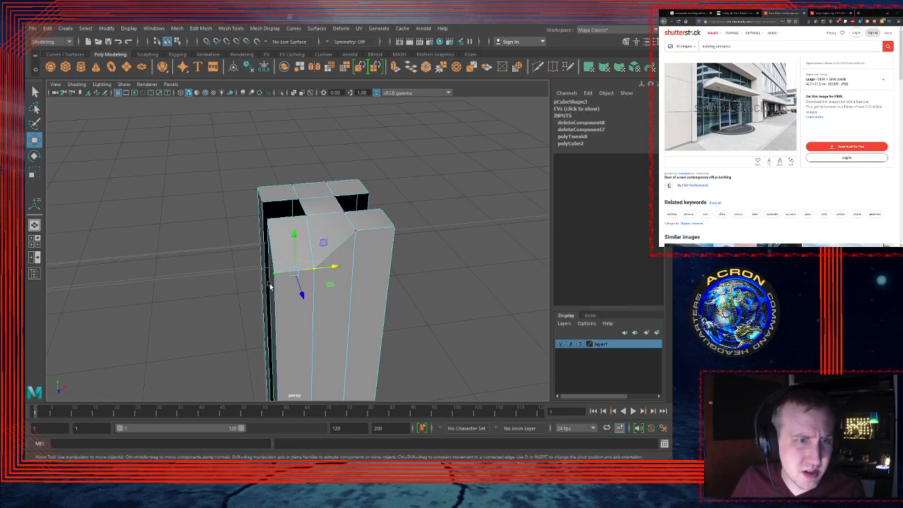
drag(293, 244, 374, 235)
alt+drag(310, 241, 380, 251)
key(f)
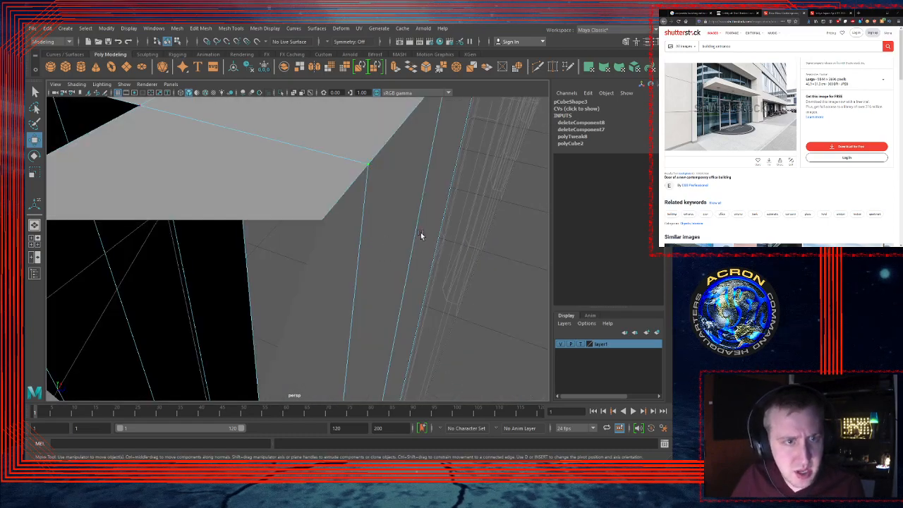
Step: Select all the pillar's bottom vertices and snap them vertically to the wall's base
scroll(381, 233, down, 5)
alt+drag(338, 232, 281, 216)
alt+middle_drag(382, 316, 338, 85)
scroll(331, 240, down, 3)
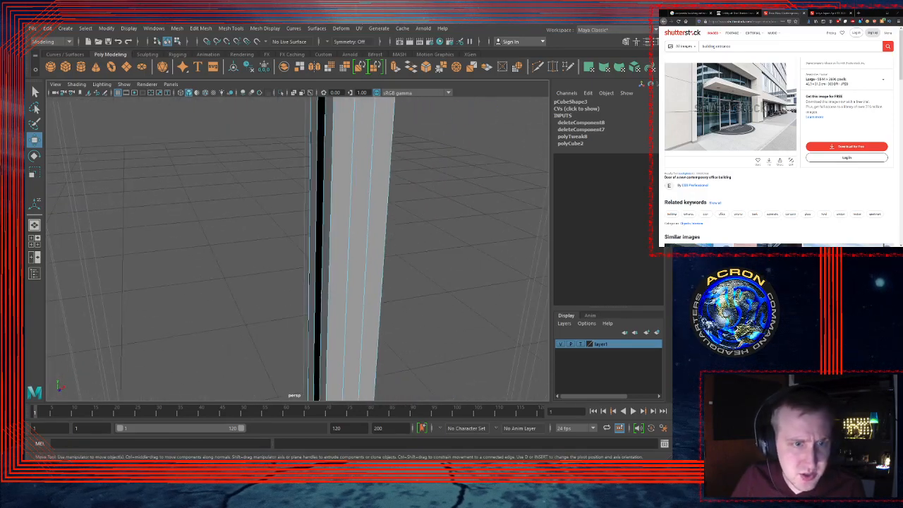
scroll(424, 196, down, 2)
mouse_move(423, 196)
alt+mouse_down()
mouse_move(389, 200)
mouse_move(412, 196)
alt+mouse_up()
drag(480, 220, 312, 338)
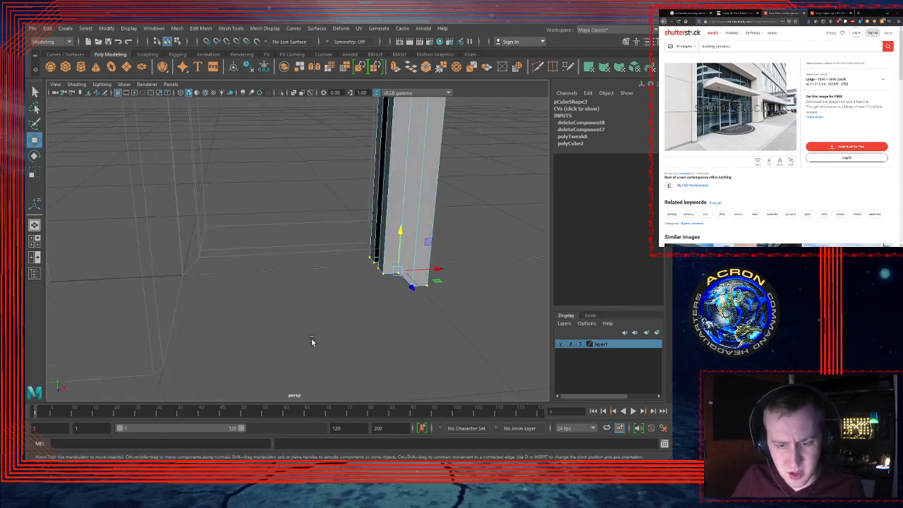
key(f)
alt+right_drag(409, 348, 280, 339)
alt+drag(280, 339, 319, 242)
key(v)
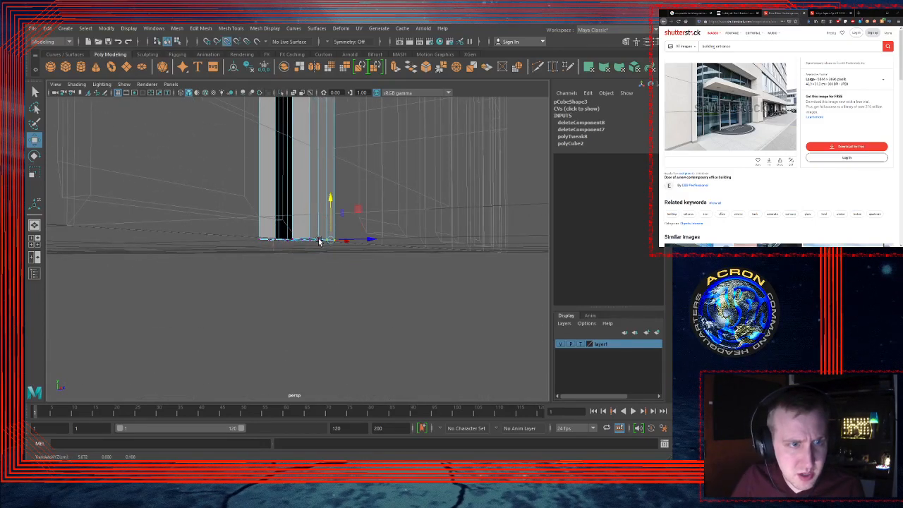
Step: Bridge the top and bottom edges of the pillar's web to close the open back of the first recess
alt+drag(337, 300, 368, 322)
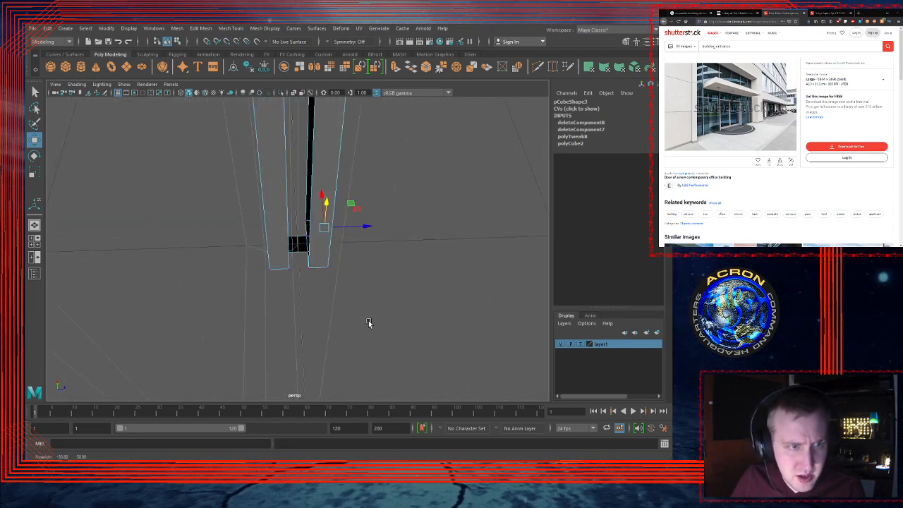
right_drag(322, 212, 321, 206)
click(303, 251)
alt+right_drag(426, 224, 294, 193)
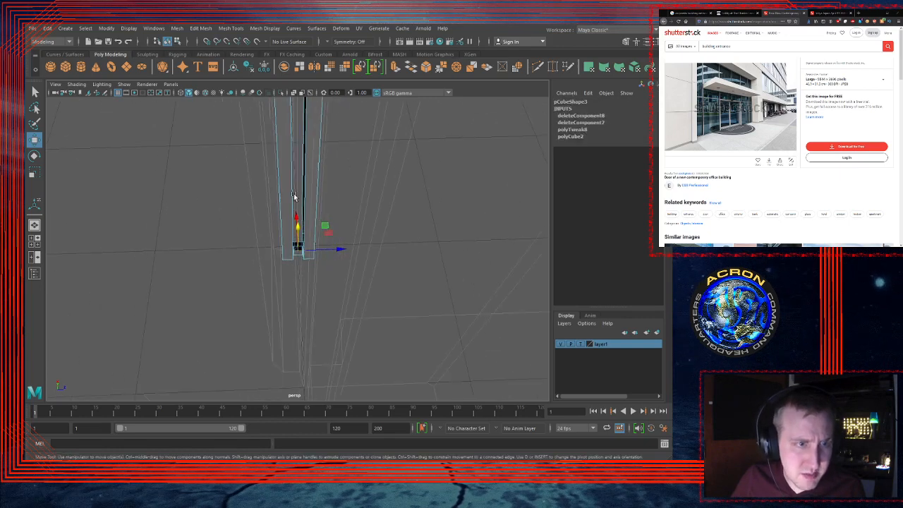
alt+middle_drag(294, 194, 294, 366)
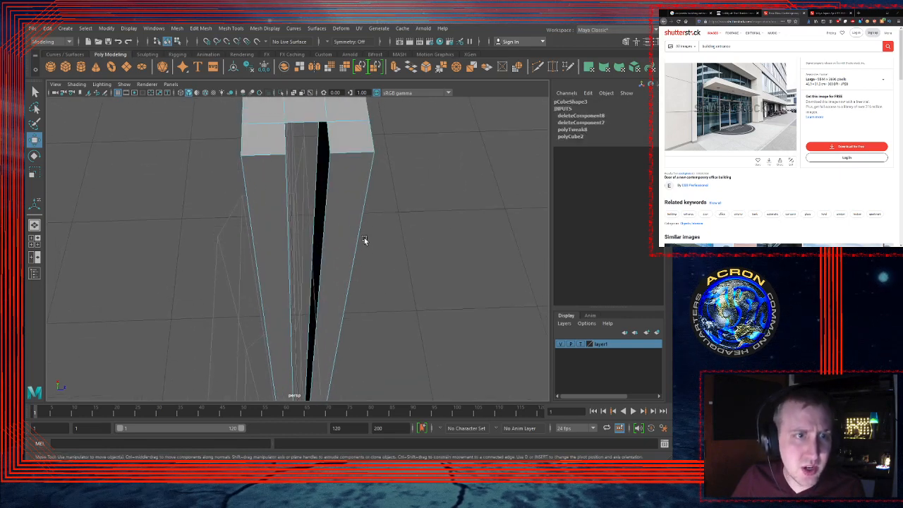
click(315, 131)
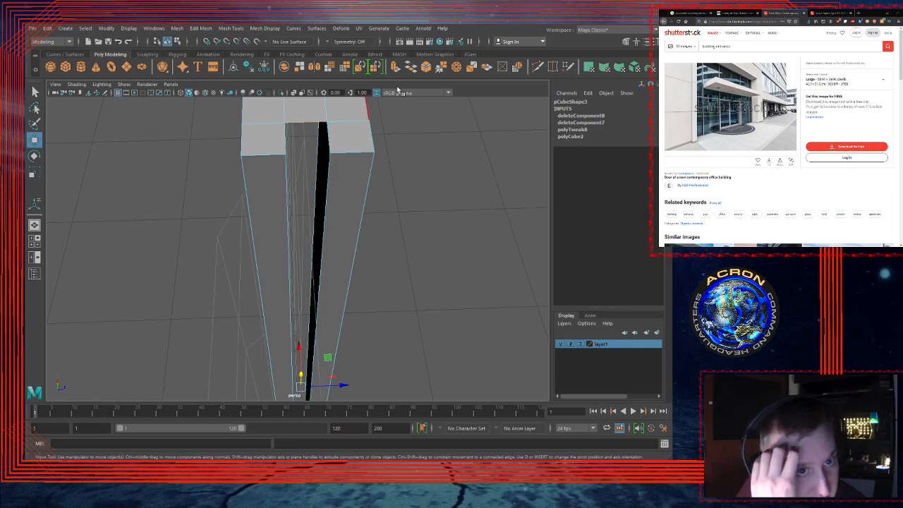
click(324, 55)
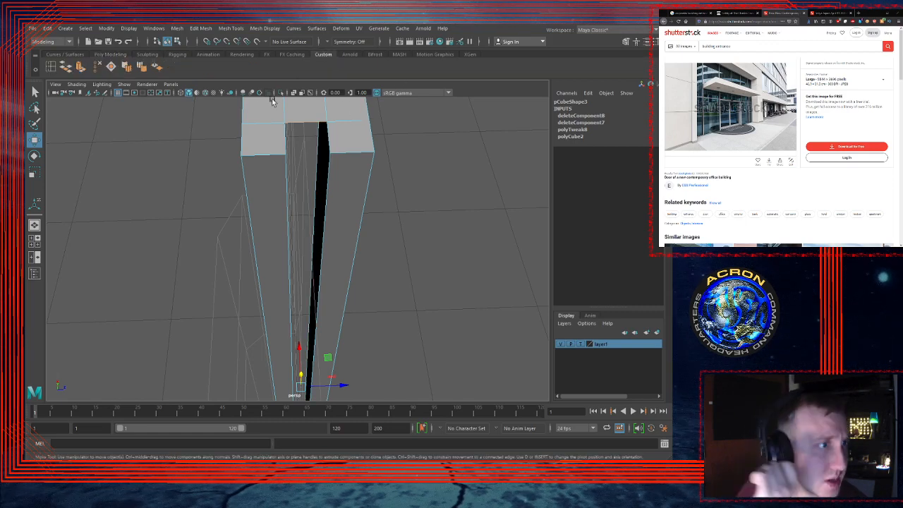
click(66, 68)
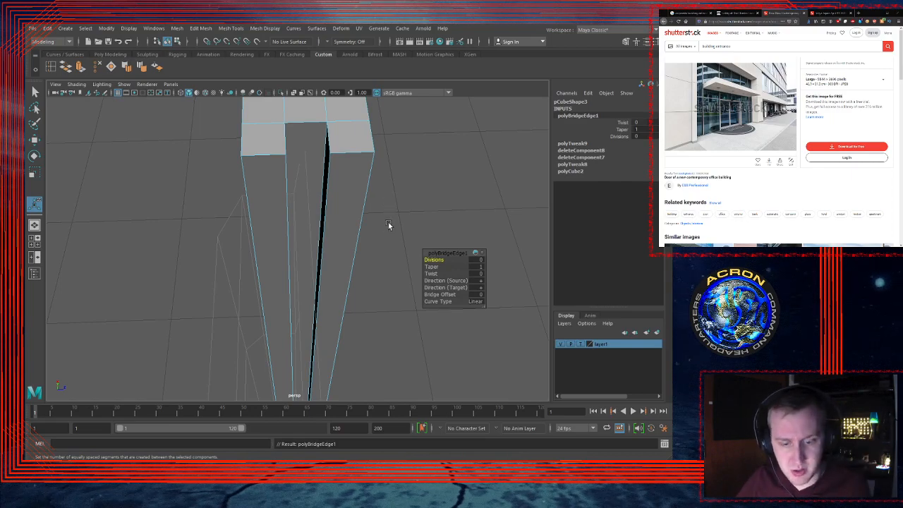
Step: Bridge the two vertical edges of one flange to close its open inner side in the first recess
alt+drag(337, 228, 356, 223)
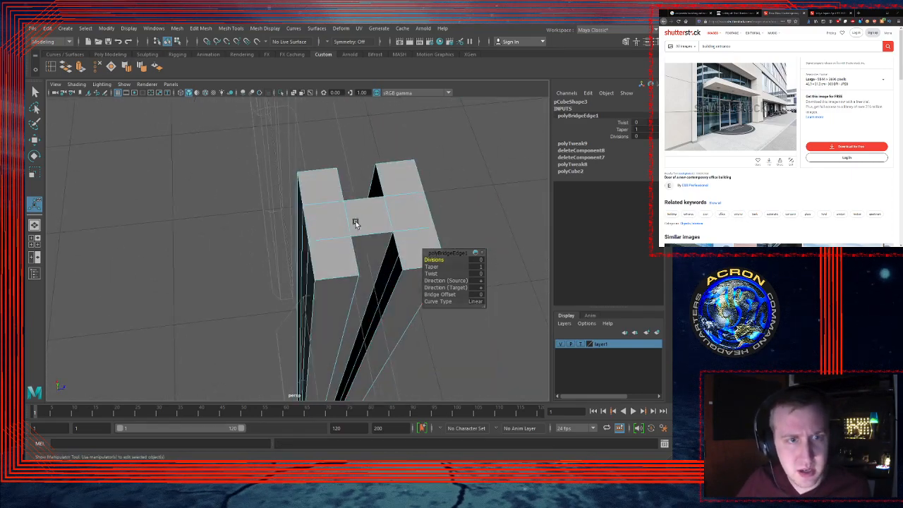
click(390, 252)
shift+click(399, 293)
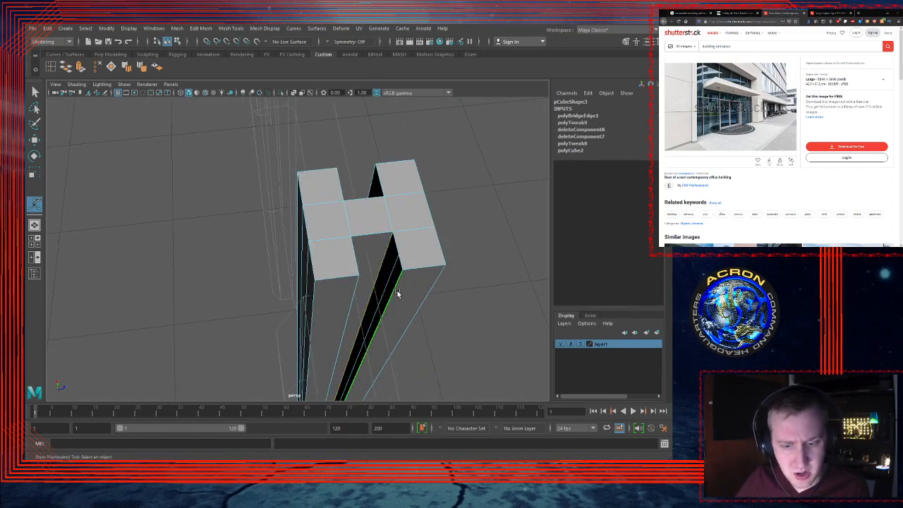
key(g)
alt+middle_drag(397, 275, 386, 238)
alt+drag(393, 240, 374, 226)
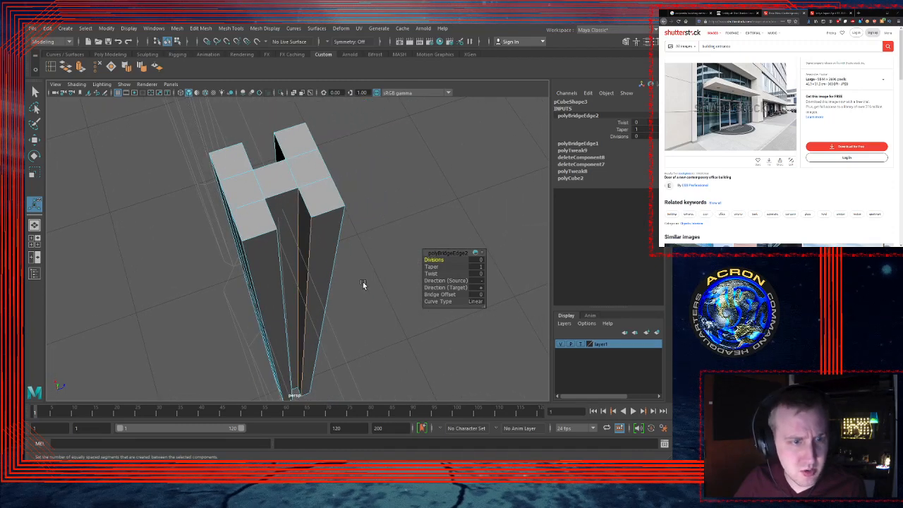
key(f)
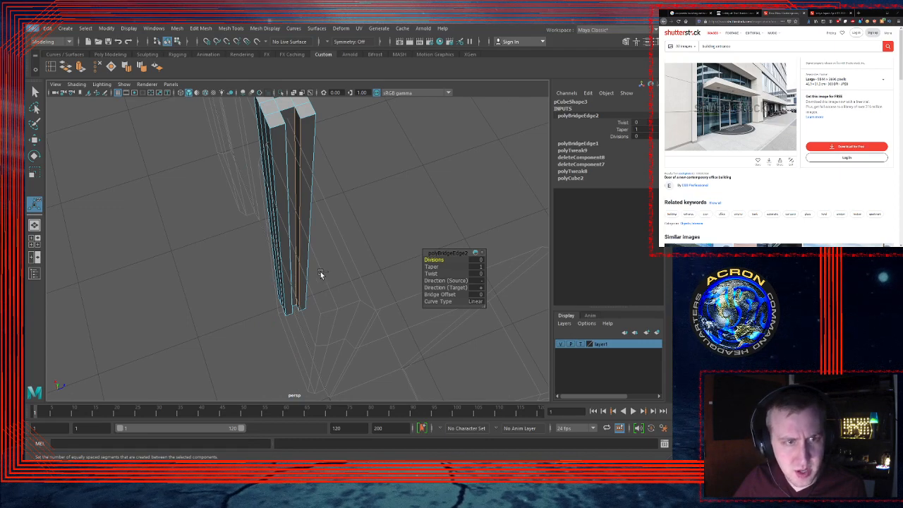
key(ctrl+z)
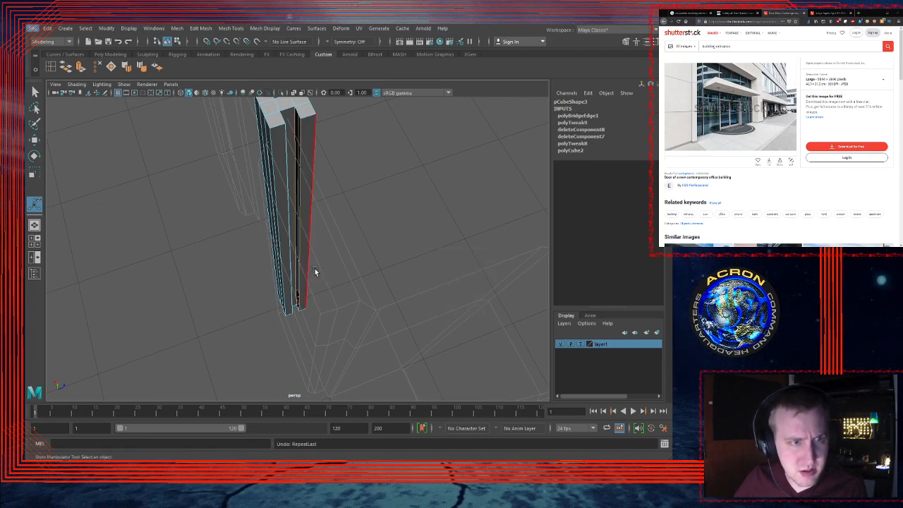
click(75, 69)
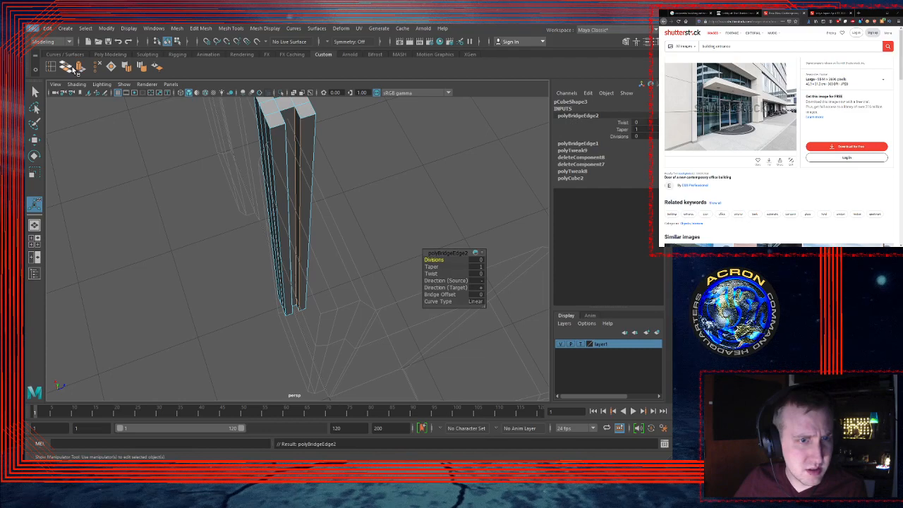
Step: Bridge the two vertical edges of the opposite flange to close the remaining open side of the same recess
alt+middle_drag(298, 196, 312, 249)
alt+right_drag(313, 249, 519, 212)
alt+drag(519, 211, 299, 202)
alt+middle_drag(298, 202, 402, 201)
alt+drag(402, 201, 336, 224)
click(287, 210)
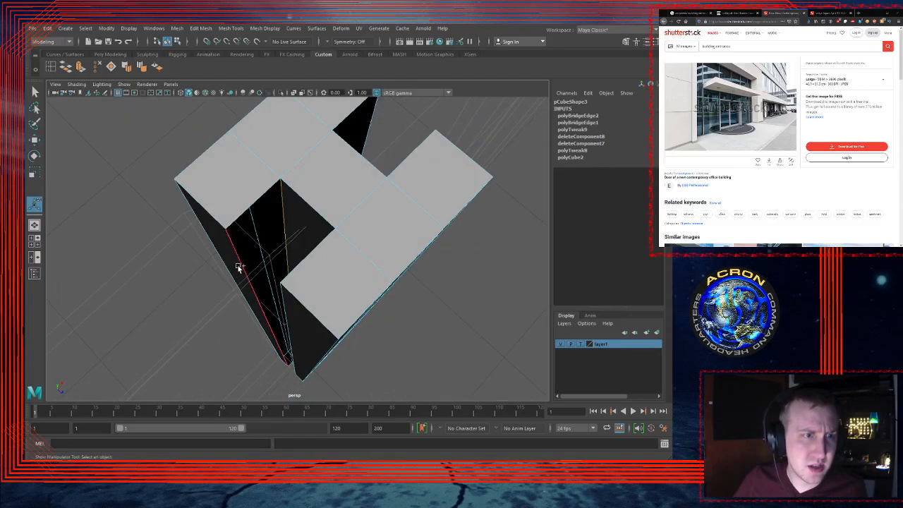
key(g)
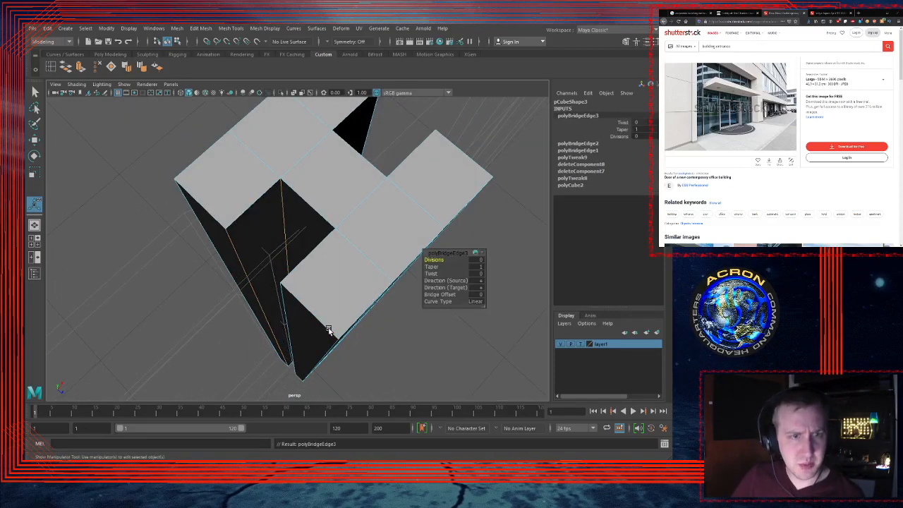
Step: Bridge the web's top and bottom edges on the pillar's other side to close the back of the second recess
alt+drag(328, 330, 307, 248)
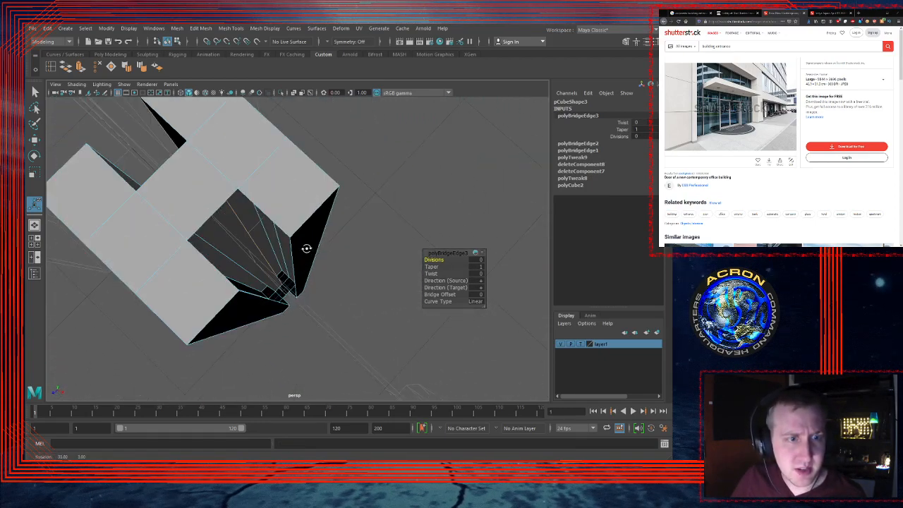
click(283, 298)
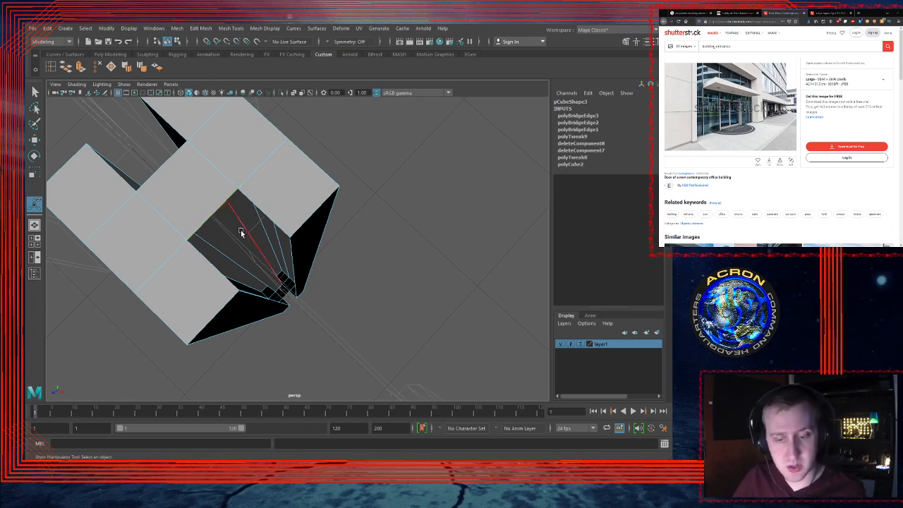
shift+click(242, 232)
key(g)
Step: Bridge the vertical edge pairs on both flanges of the second recess to close its two inner sides, and leave edge selection
click(250, 229)
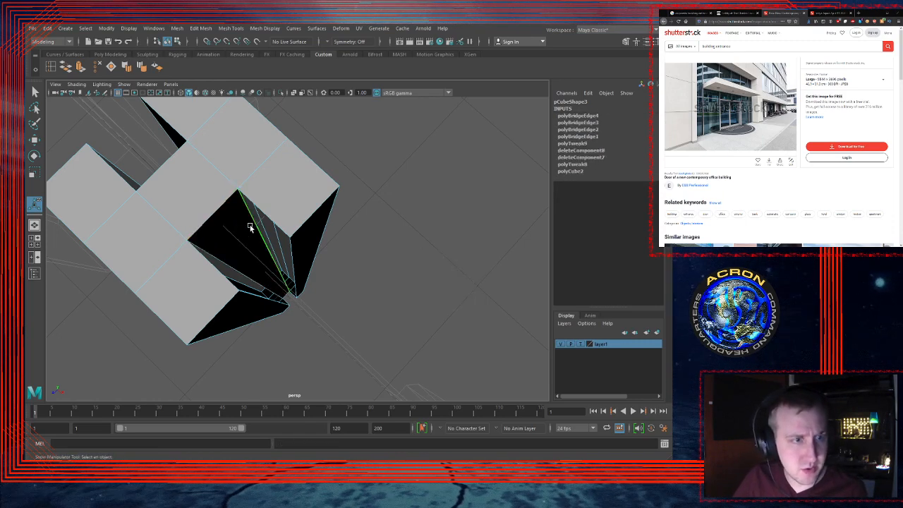
shift+click(299, 272)
key(g)
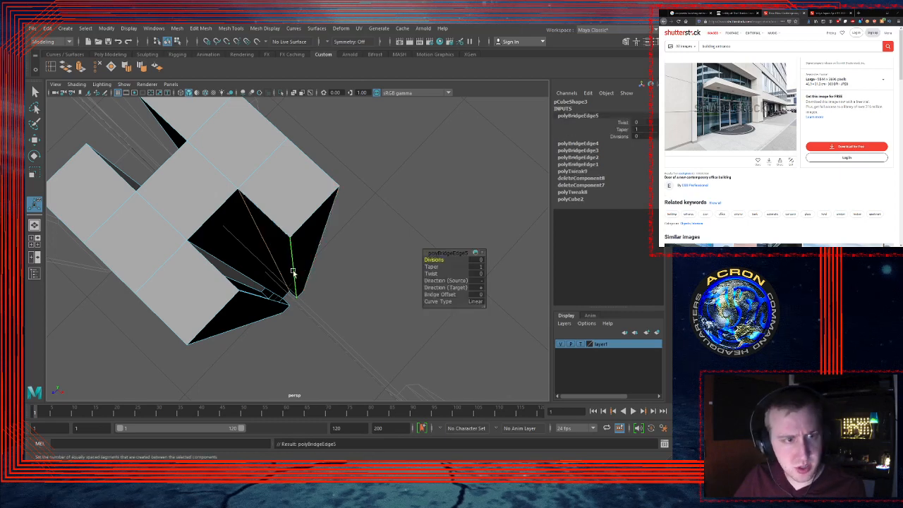
click(257, 295)
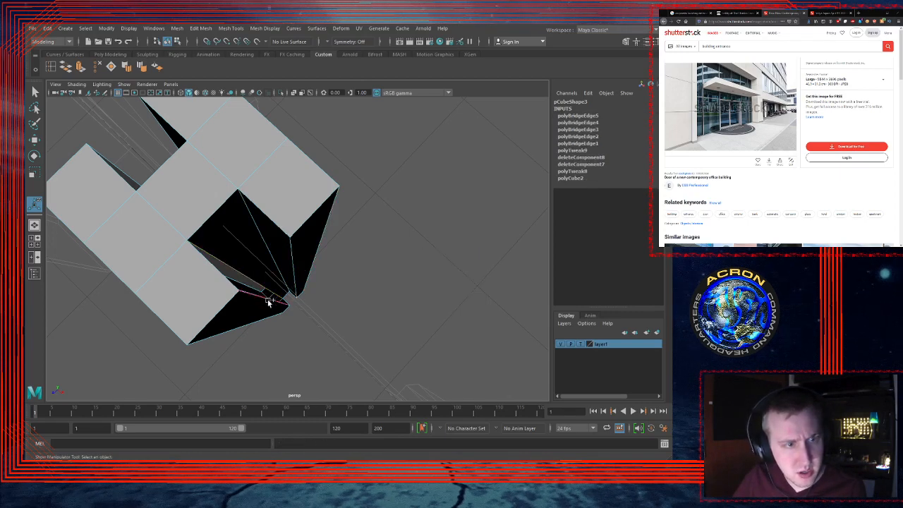
key(g)
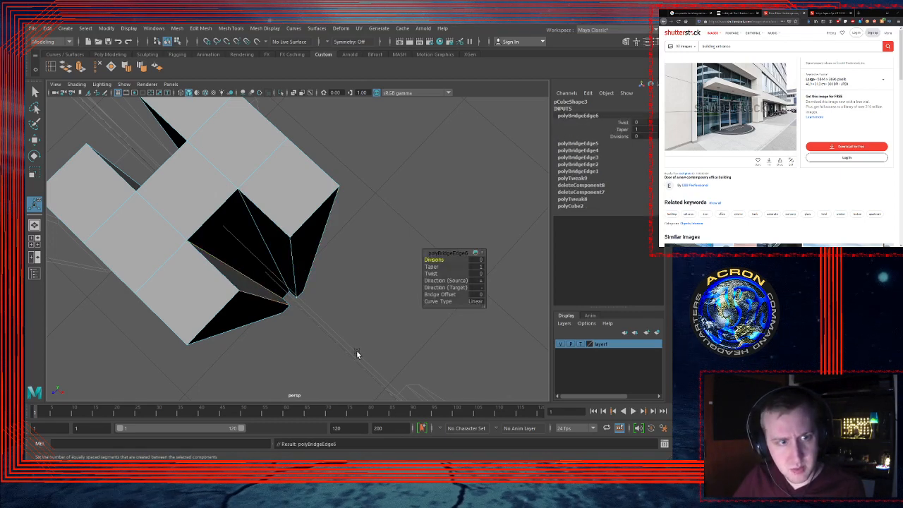
click(350, 185)
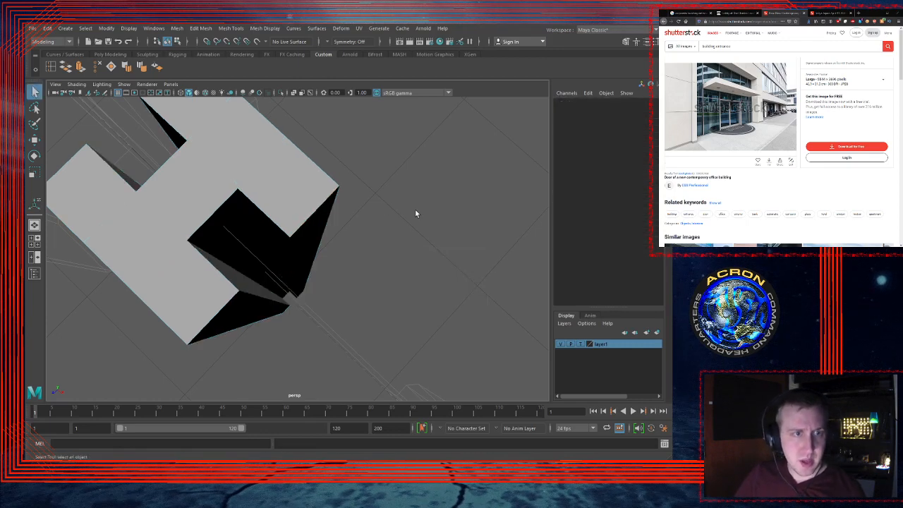
Step: Select the pillar, preview it smoothed from several angles, and return it to the unsmoothed display
alt+drag(416, 211, 430, 200)
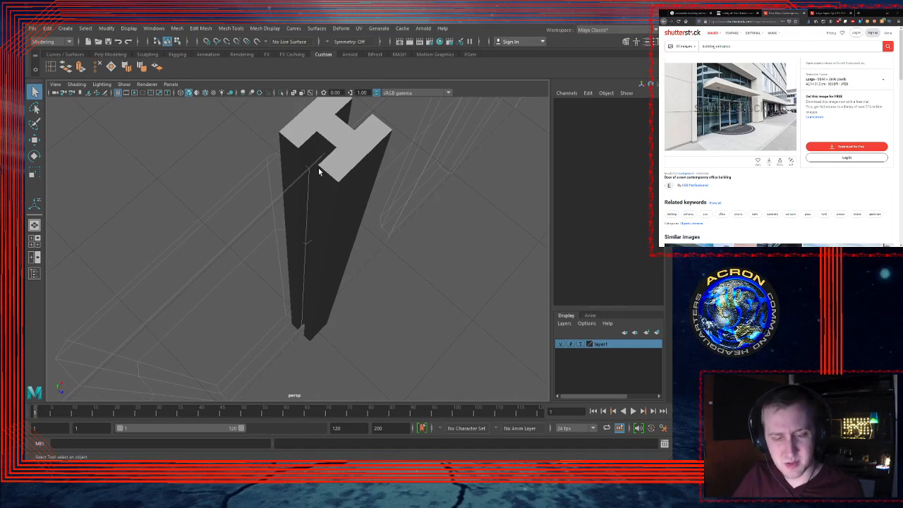
alt+drag(319, 167, 364, 203)
click(355, 234)
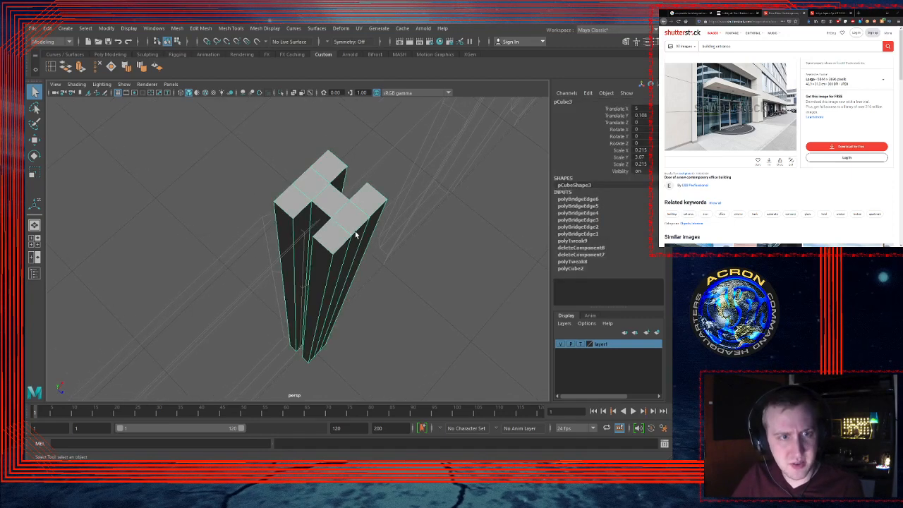
key(3)
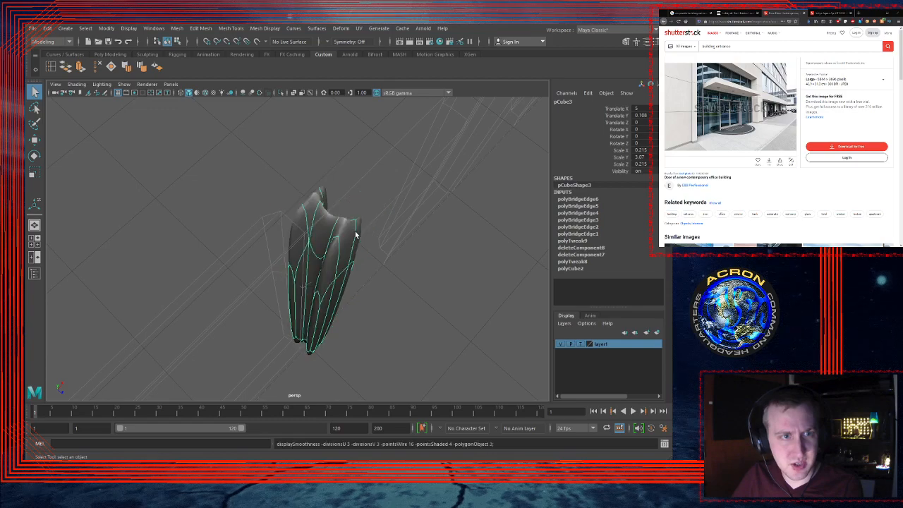
alt+drag(355, 234, 331, 248)
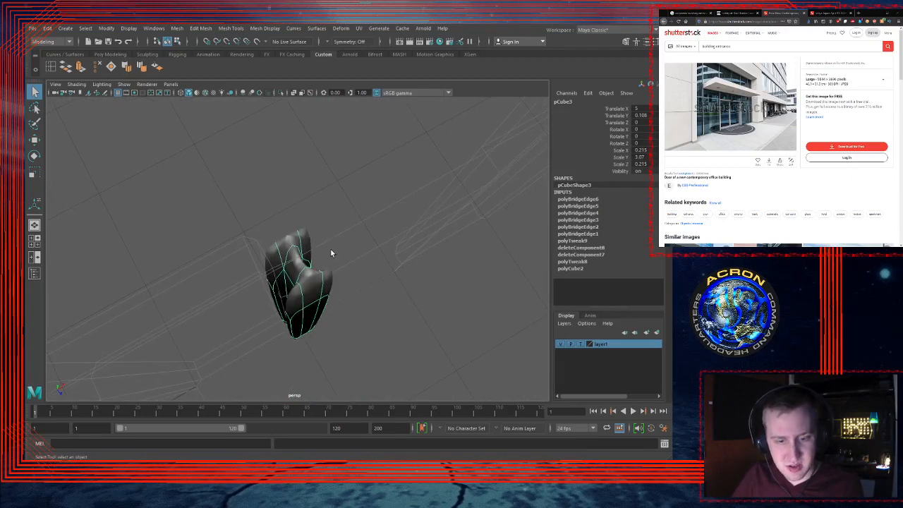
key(1)
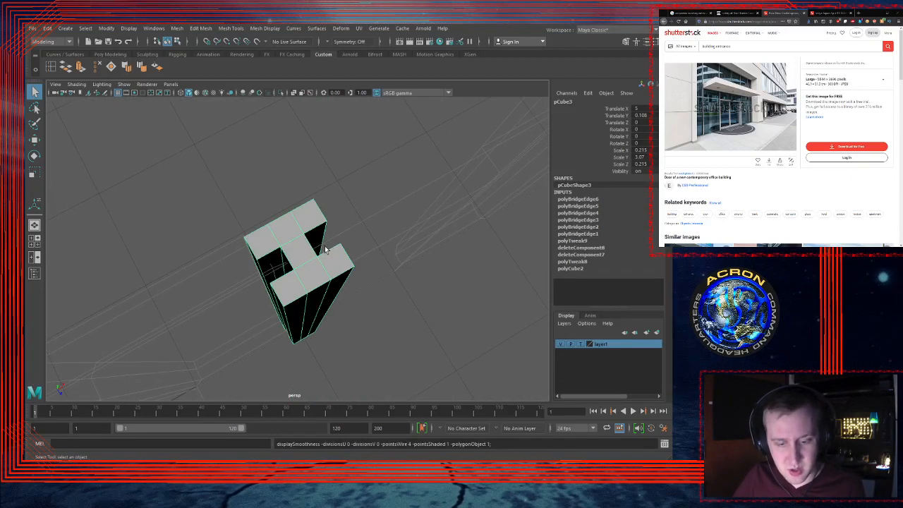
Step: Insert a horizontal edge loop around the whole pillar just below its top face
alt+right_drag(329, 245, 446, 225)
alt+drag(446, 225, 343, 265)
alt+right_drag(343, 265, 376, 260)
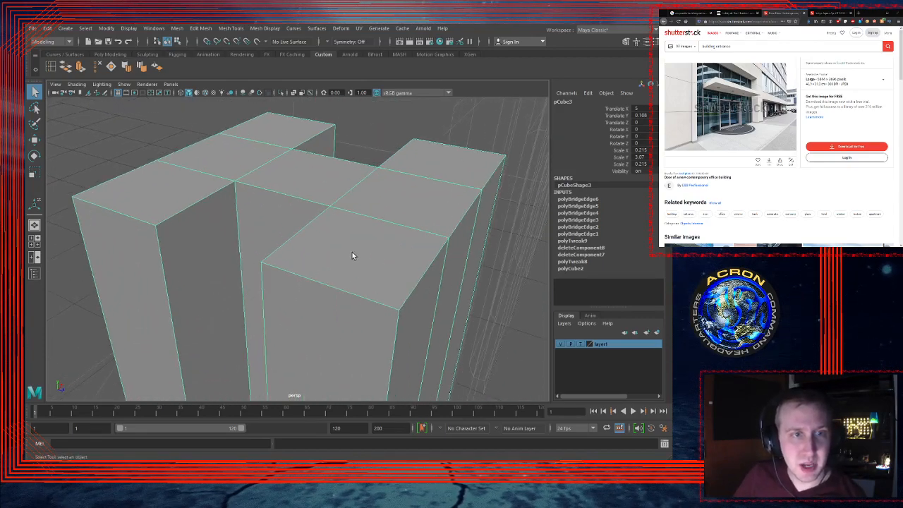
alt+drag(352, 252, 381, 248)
alt+middle_drag(382, 249, 363, 245)
alt+middle_drag(295, 245, 306, 239)
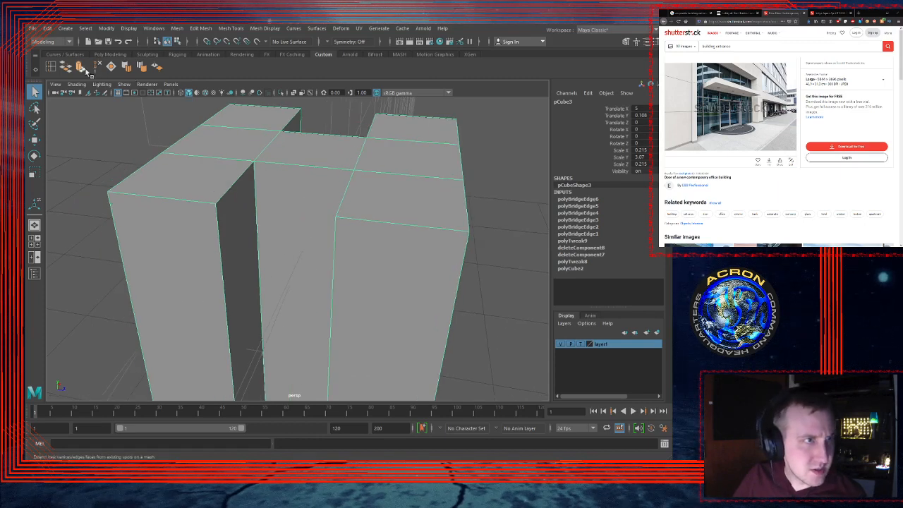
click(56, 69)
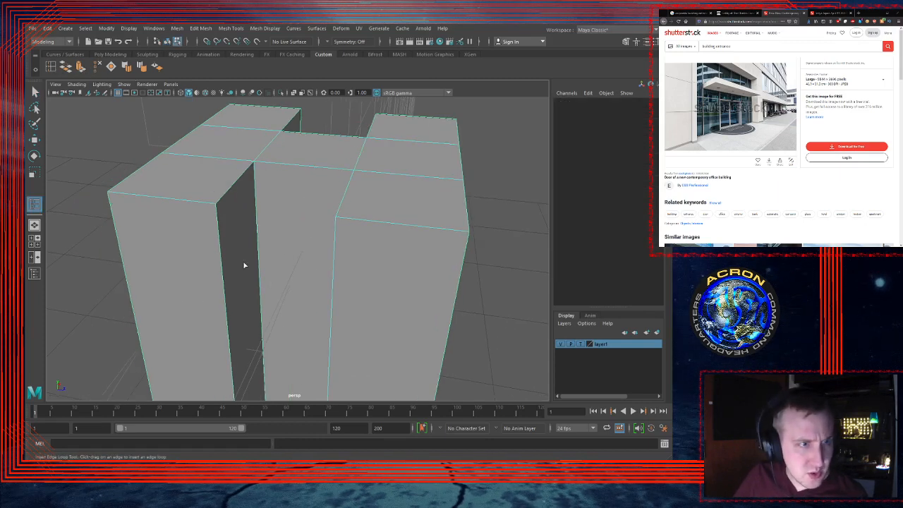
click(218, 221)
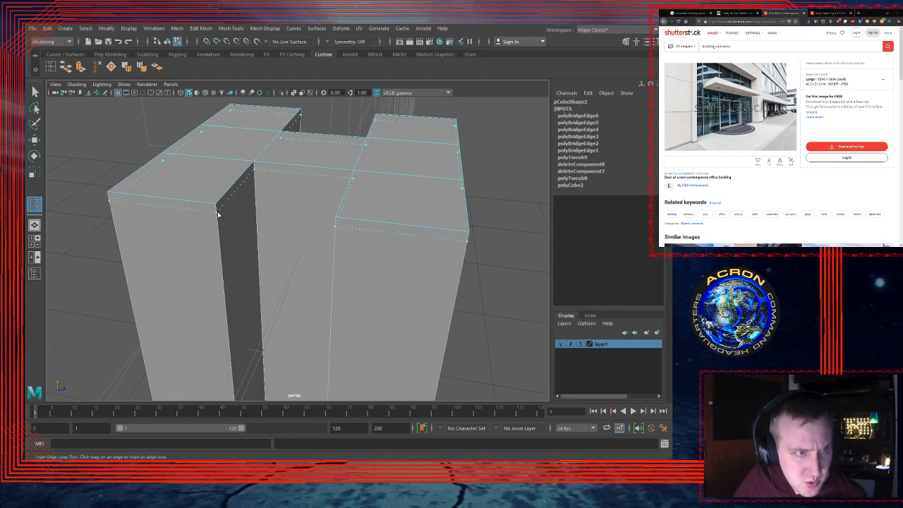
click(218, 211)
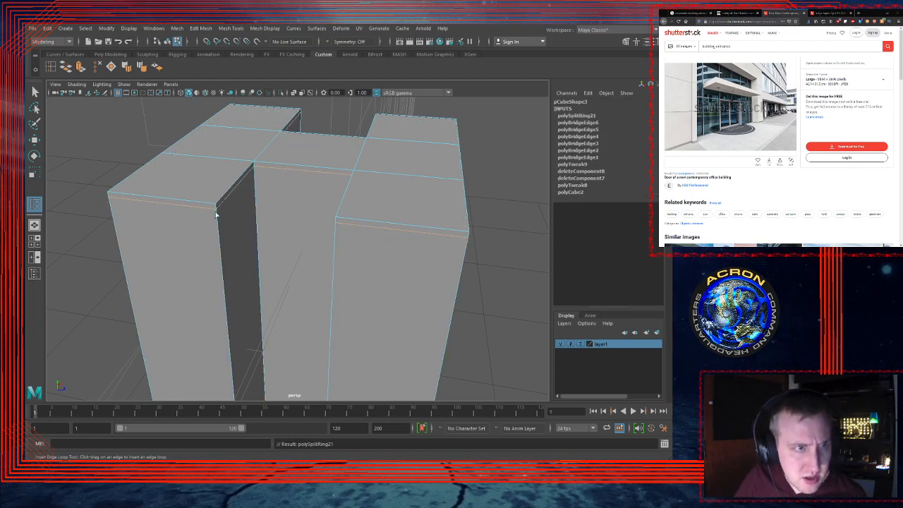
Step: Insert two edge loops lengthwise along the pillar's web, one close to each flange
mouse_move(308, 185)
alt+right_down()
mouse_move(340, 183)
mouse_move(316, 180)
alt+right_up()
alt+drag(317, 179, 315, 191)
alt+middle_drag(318, 178, 297, 168)
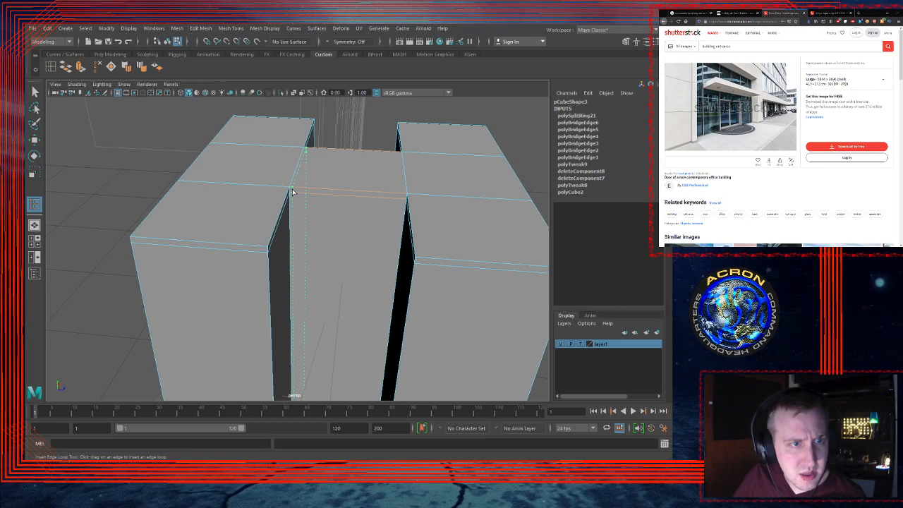
click(293, 192)
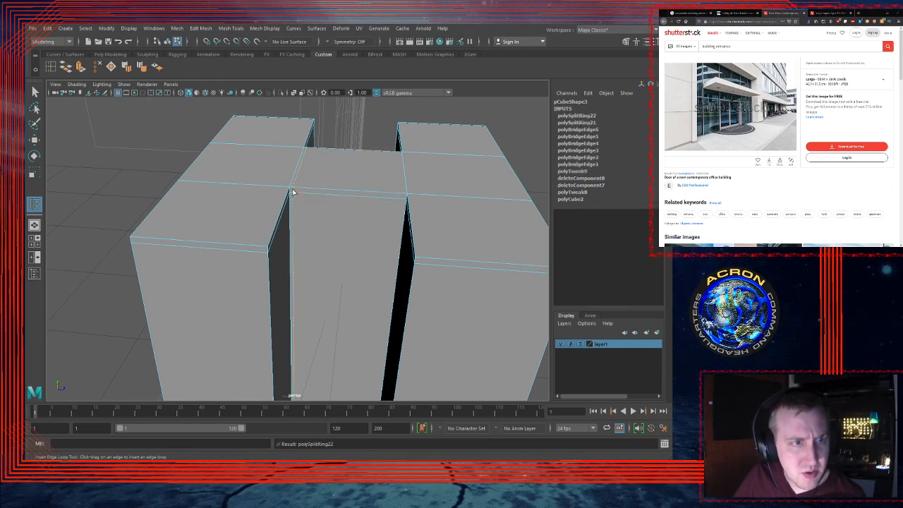
click(405, 196)
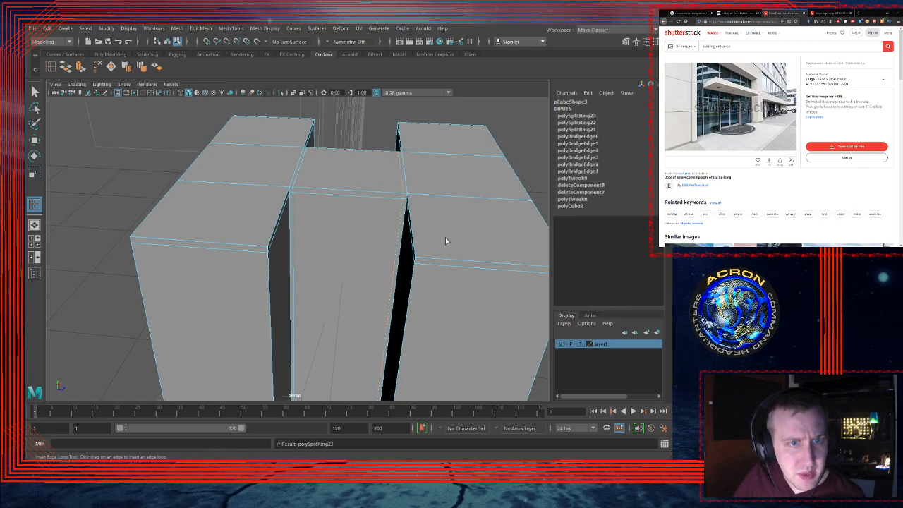
alt+drag(399, 245, 392, 203)
alt+right_drag(392, 203, 459, 194)
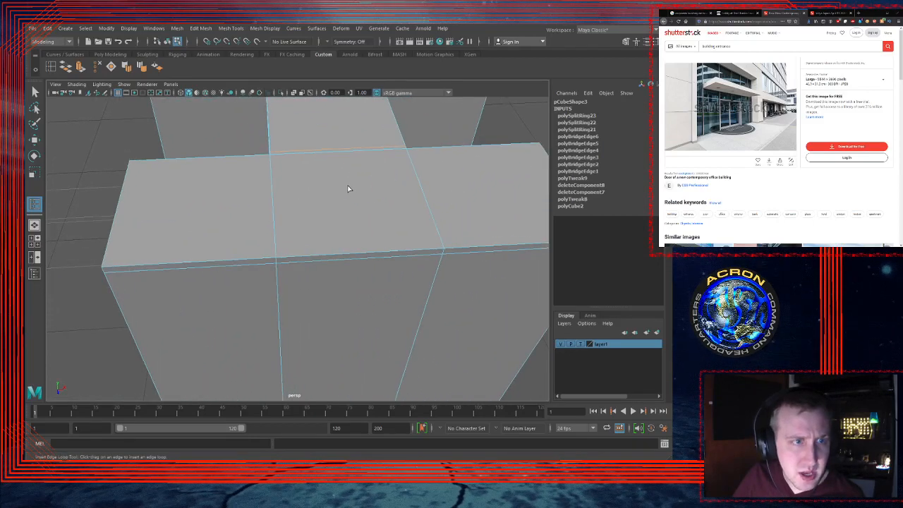
Step: Insert two vertical edge loops through the pillar's web and the middle of both flanges, one close to each side of the web
alt+middle_drag(349, 188, 355, 202)
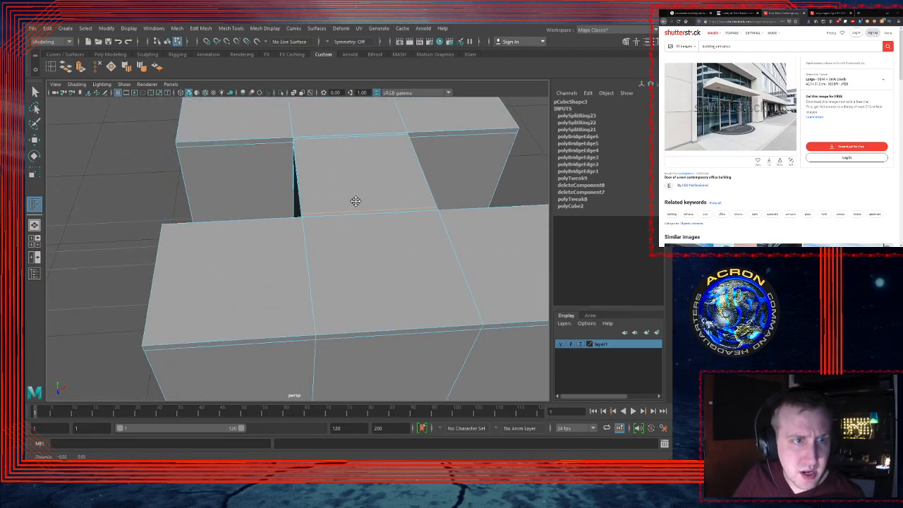
click(319, 338)
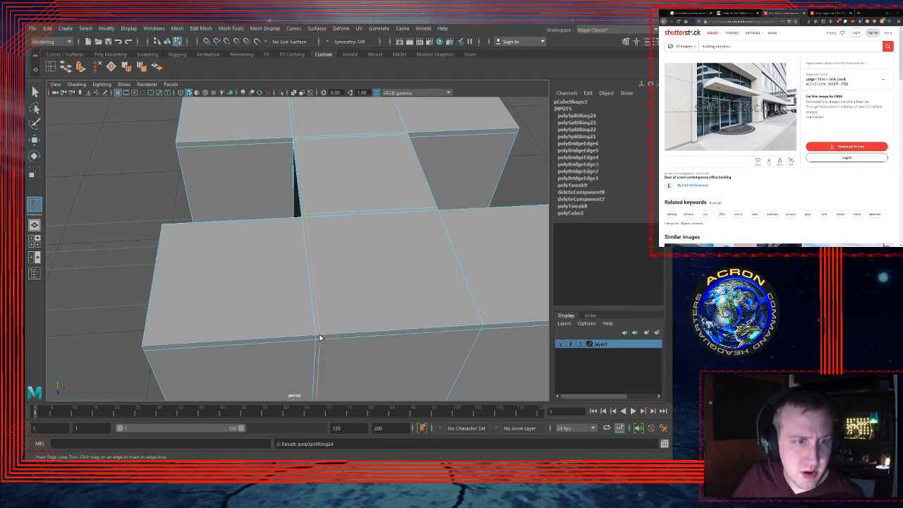
click(479, 324)
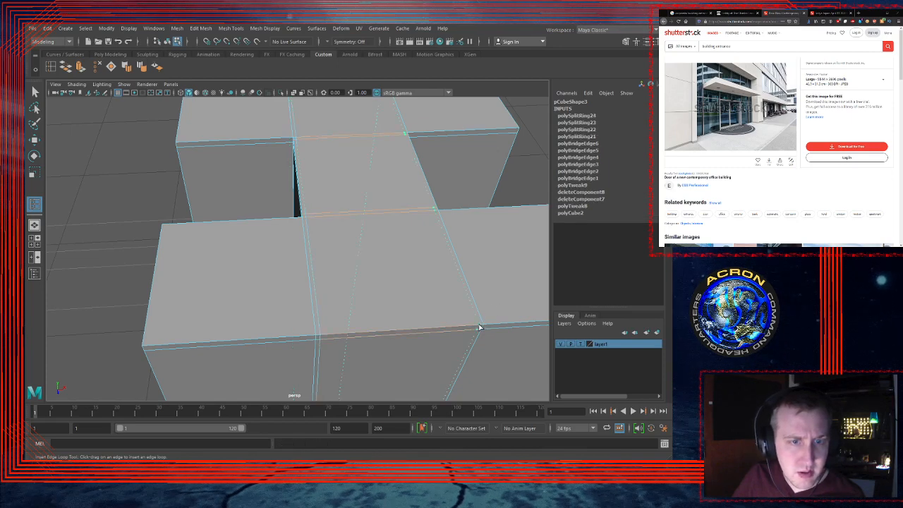
Step: Insert four vertical edge loops in the far flange's outer sections, one beside each web side and one close to each flange end
alt+middle_drag(424, 221, 410, 232)
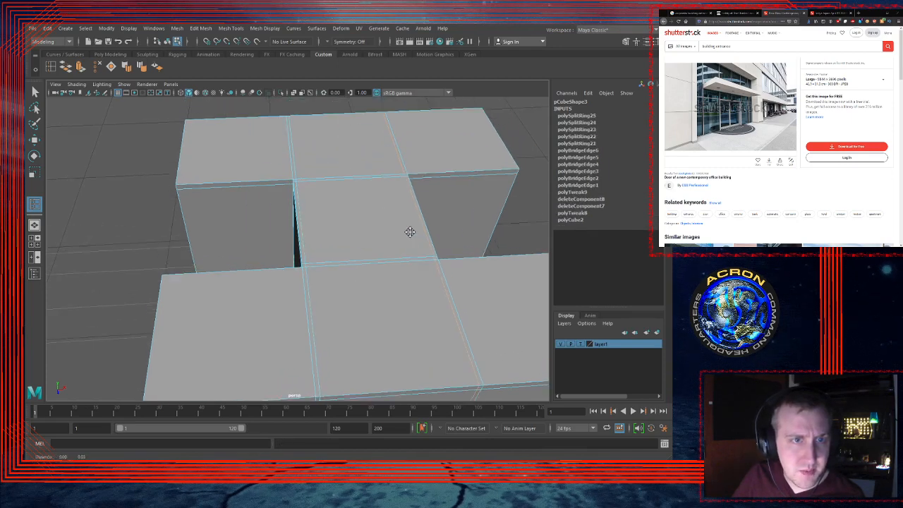
click(289, 191)
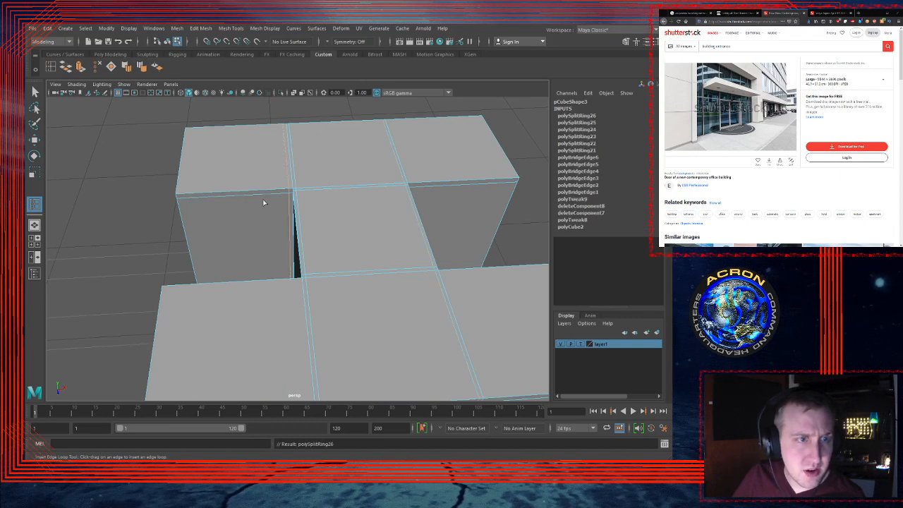
click(182, 197)
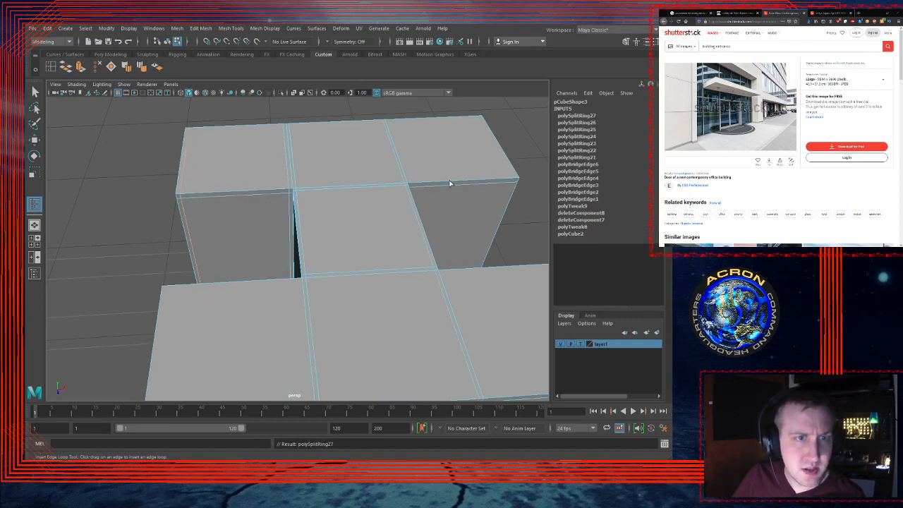
drag(418, 183, 412, 185)
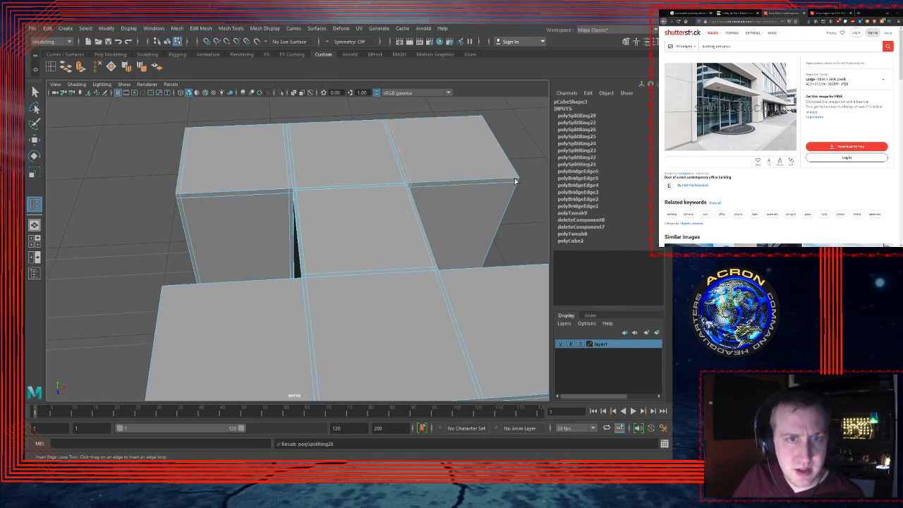
drag(516, 180, 480, 246)
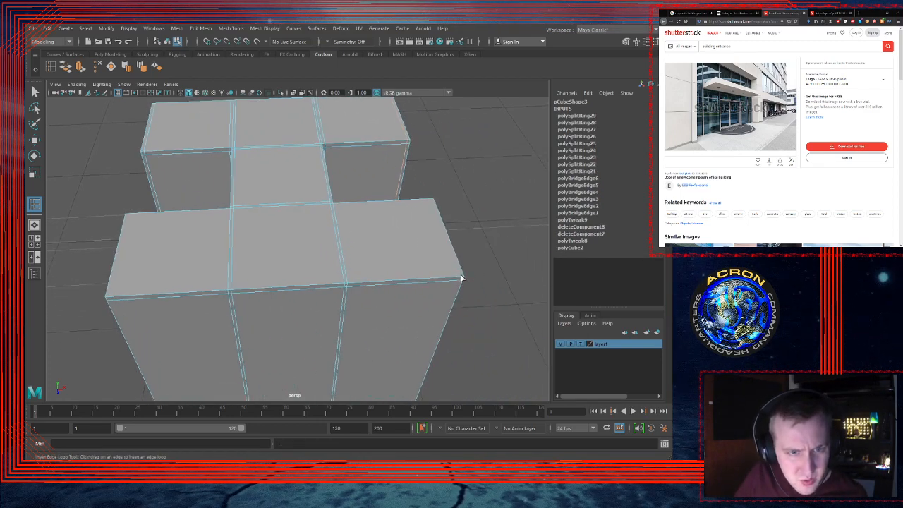
Step: Insert matching vertical edge loops in the near flange's outer sections, close to both flange ends and both sides of the web
drag(461, 279, 463, 281)
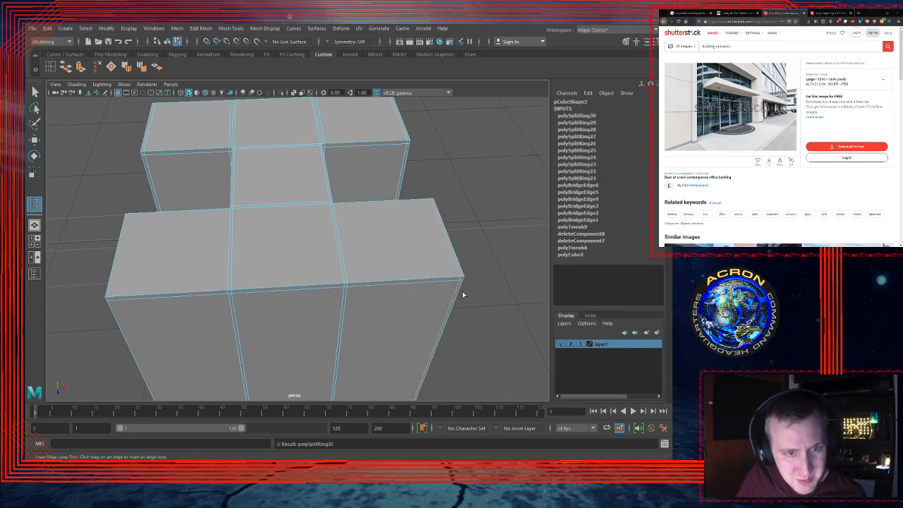
drag(353, 285, 351, 286)
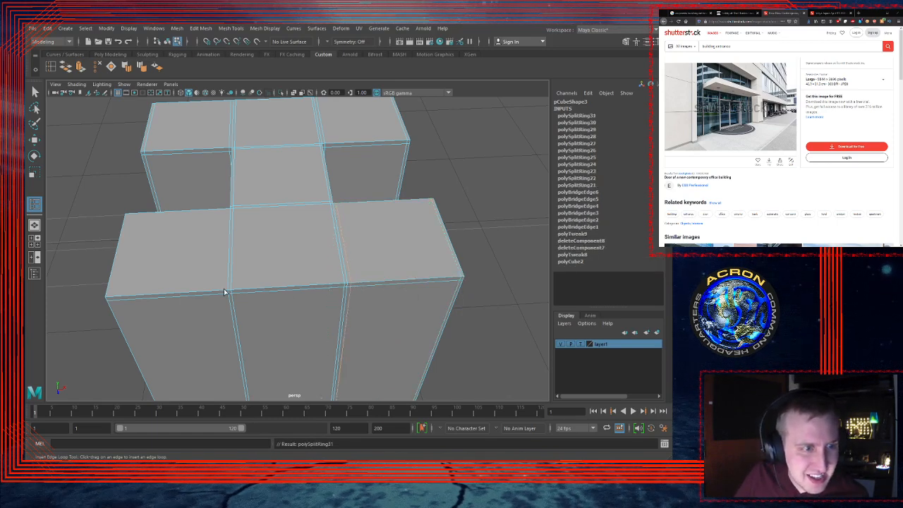
drag(224, 292, 224, 292)
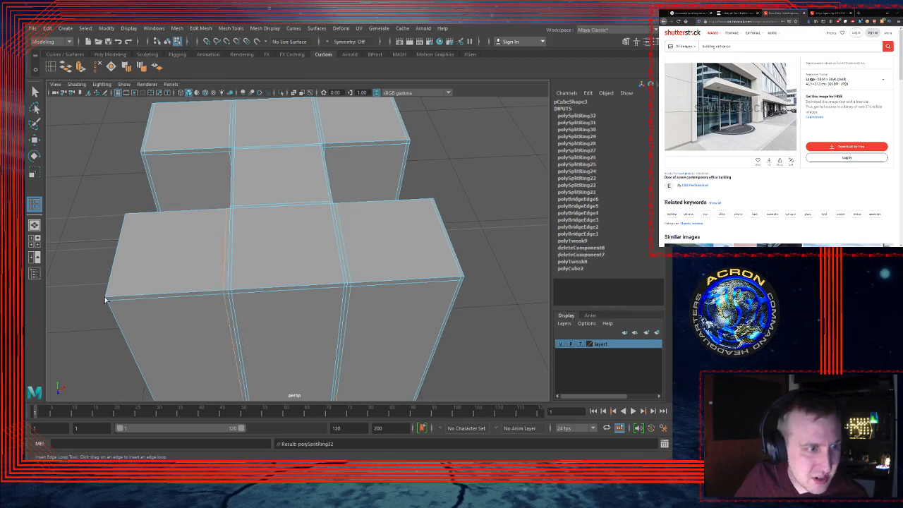
drag(109, 299, 110, 300)
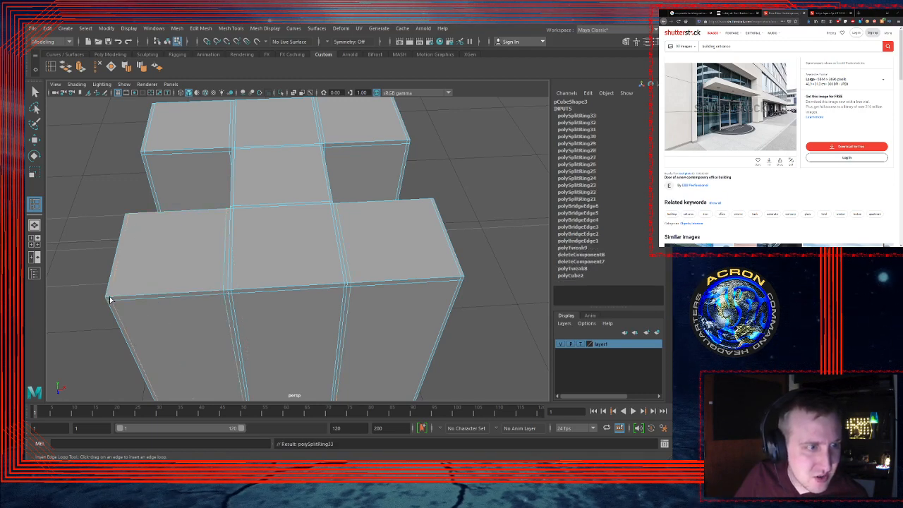
Step: Insert two vertical edge loops across the thickness of each flange, close to its outer and inner faces
alt+drag(214, 255, 293, 253)
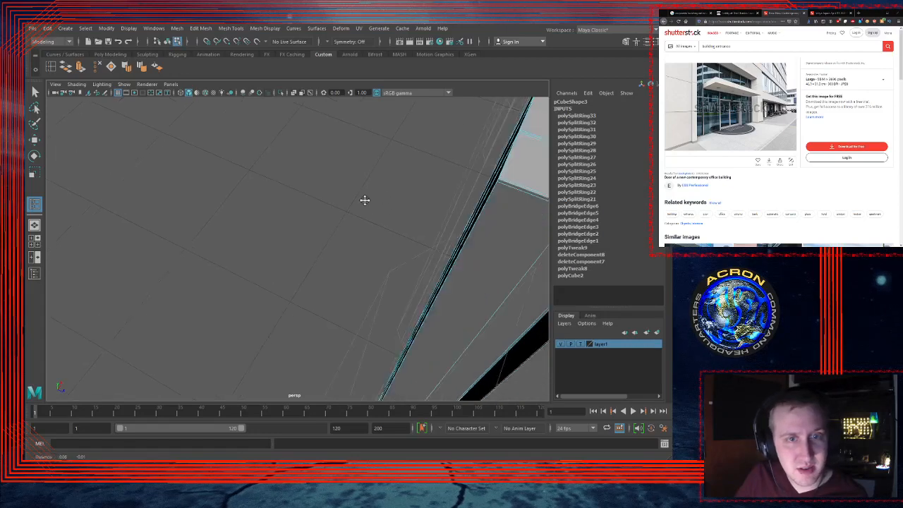
alt+middle_drag(365, 202, 221, 201)
alt+right_drag(221, 201, 316, 187)
alt+drag(247, 201, 281, 202)
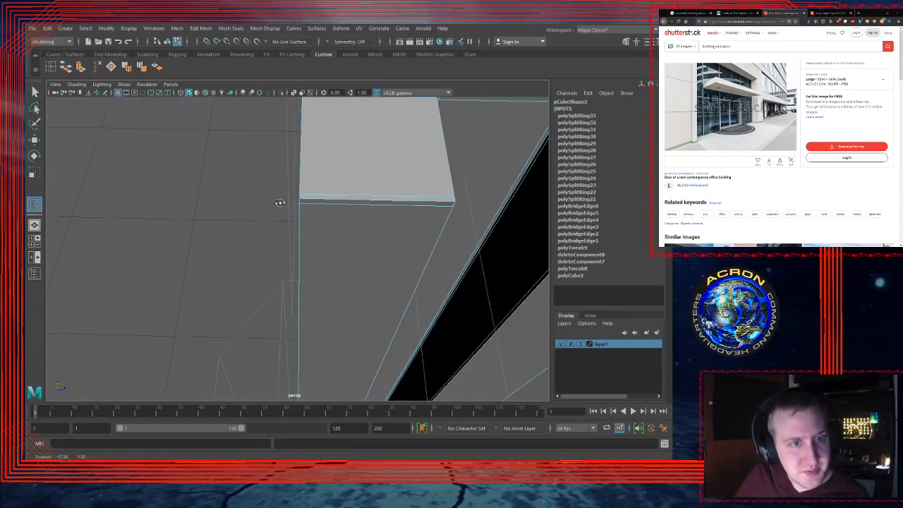
alt+middle_drag(437, 147, 325, 191)
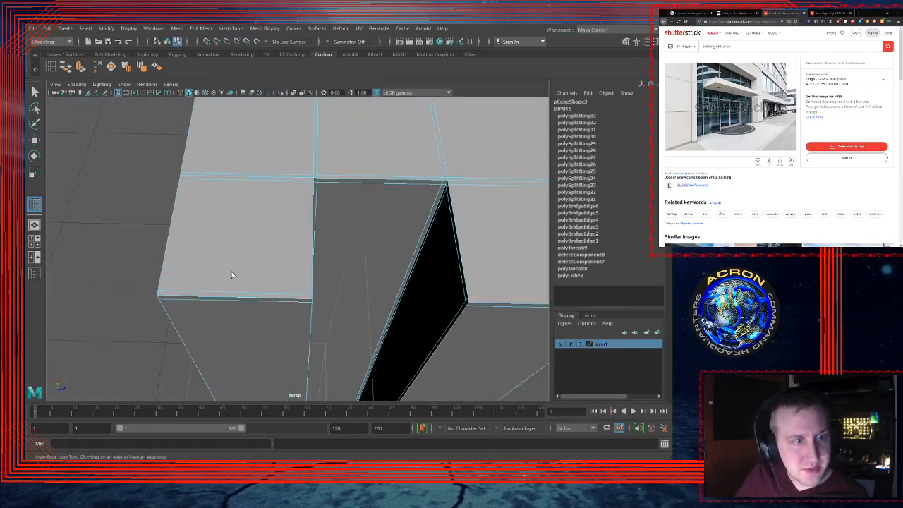
click(161, 298)
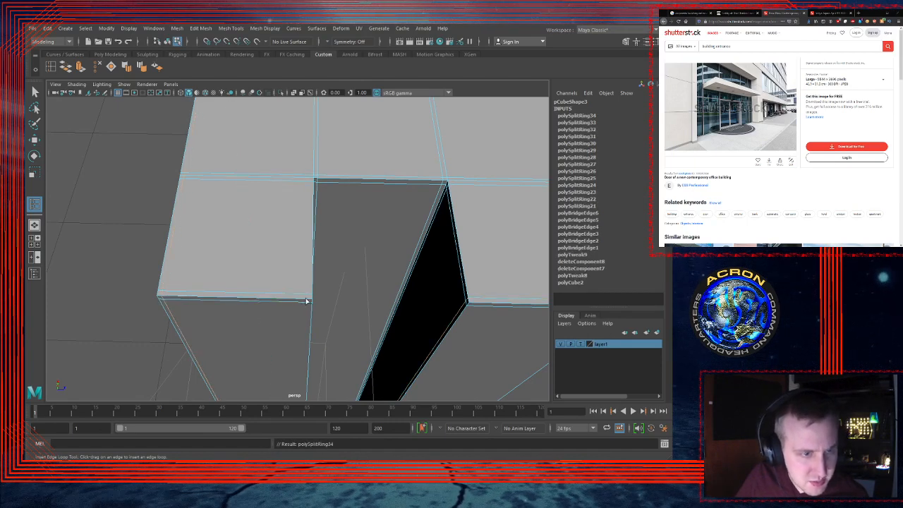
click(309, 301)
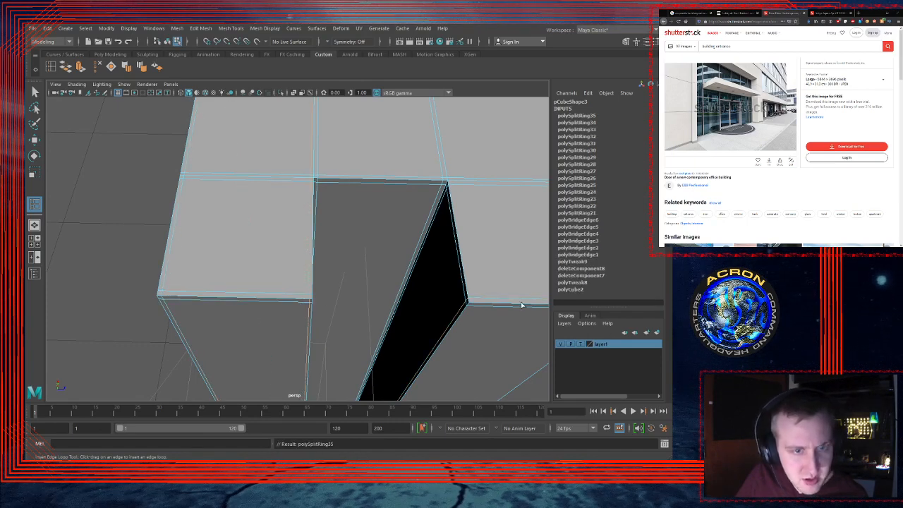
click(473, 305)
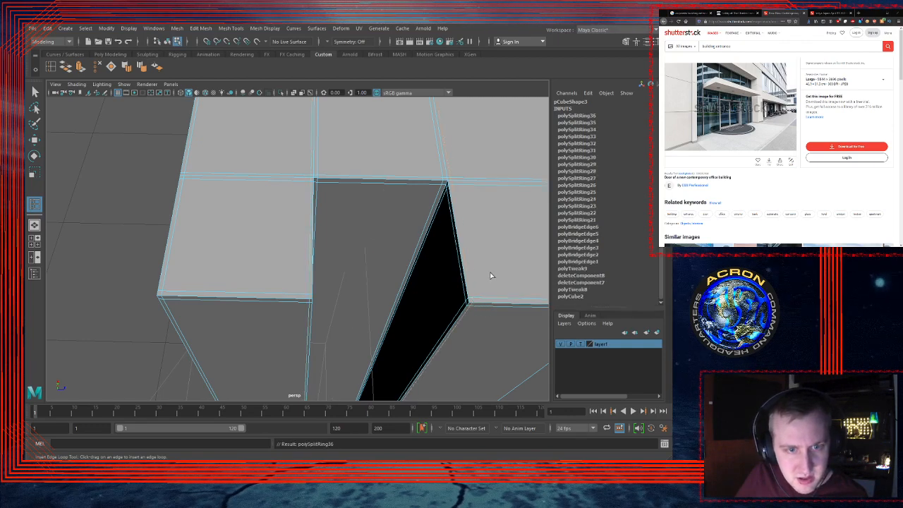
alt+drag(490, 276, 374, 274)
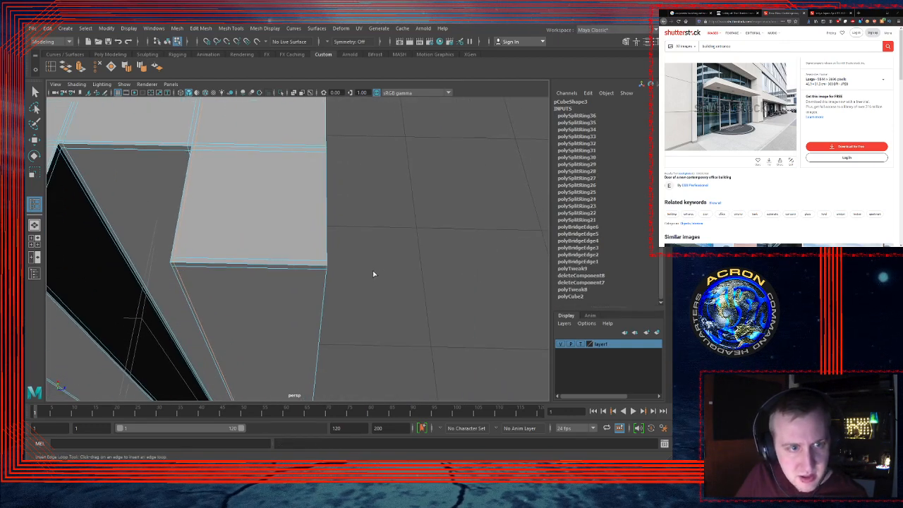
click(323, 267)
Step: Insert a horizontal edge loop around the pillar just above its bottom face
scroll(428, 262, down, 5)
alt+drag(428, 262, 333, 194)
alt+drag(400, 287, 415, 238)
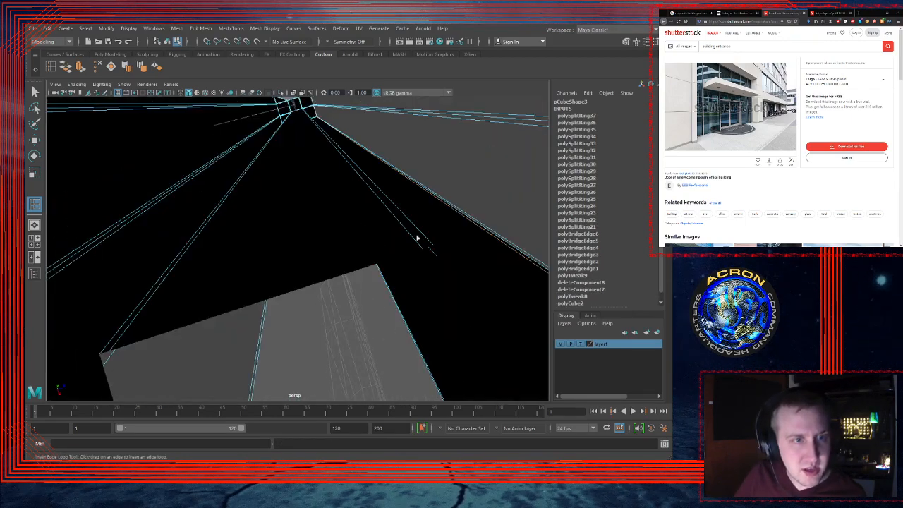
scroll(416, 238, down, 5)
alt+drag(322, 258, 305, 296)
alt+middle_drag(304, 297, 335, 35)
alt+right_drag(341, 242, 466, 276)
alt+middle_drag(441, 298, 440, 271)
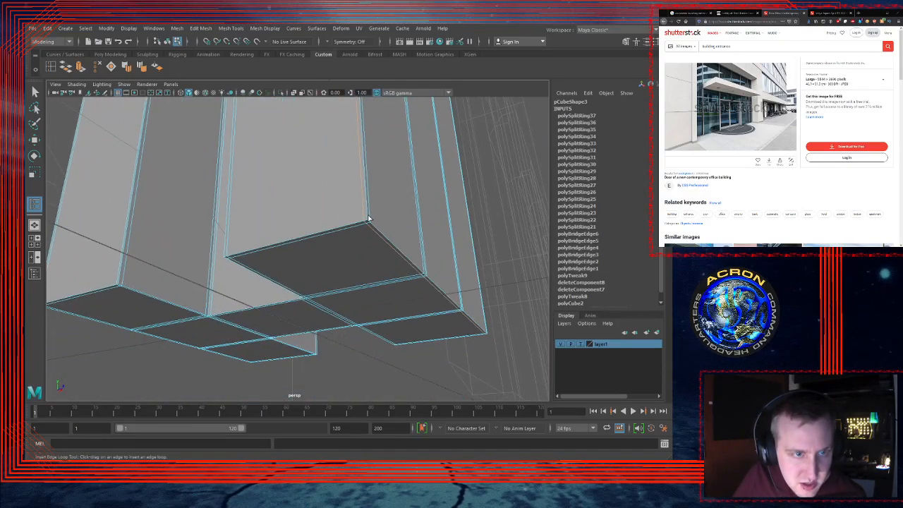
scroll(401, 233, down, 5)
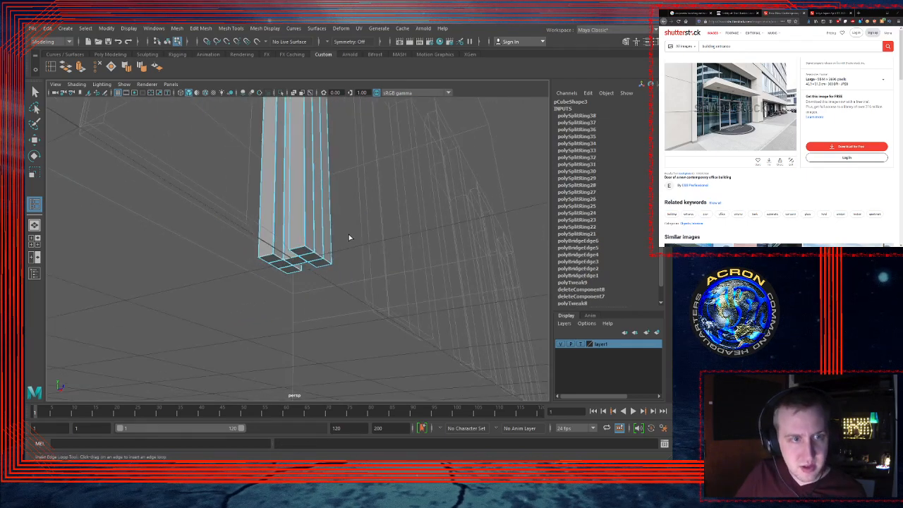
Step: Return to object selection, check the pillar with its new support loops in smooth preview, and restore the unsmoothed display
key(q)
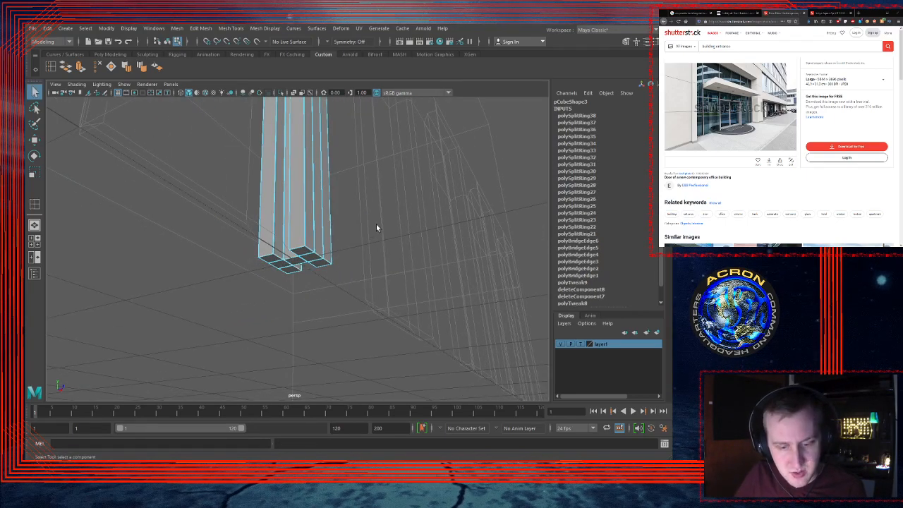
scroll(377, 223, up, 5)
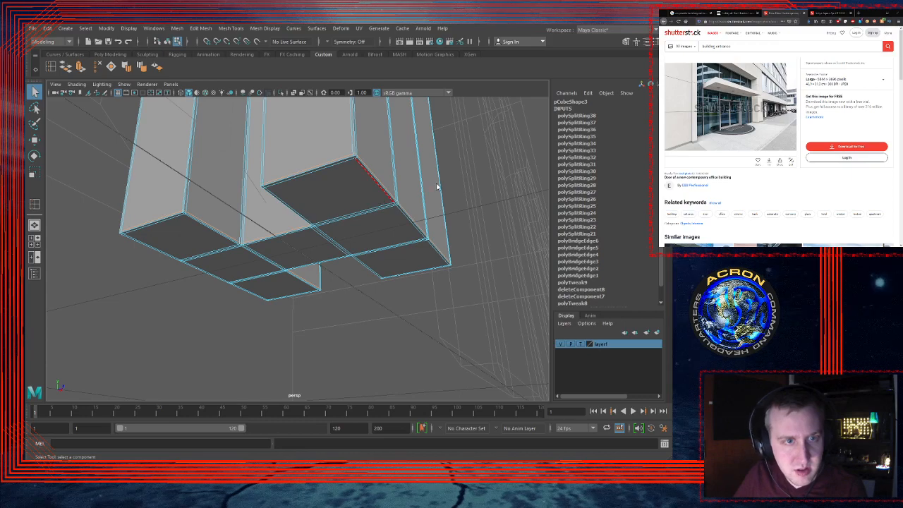
key(F8)
key(f)
alt+drag(389, 193, 349, 265)
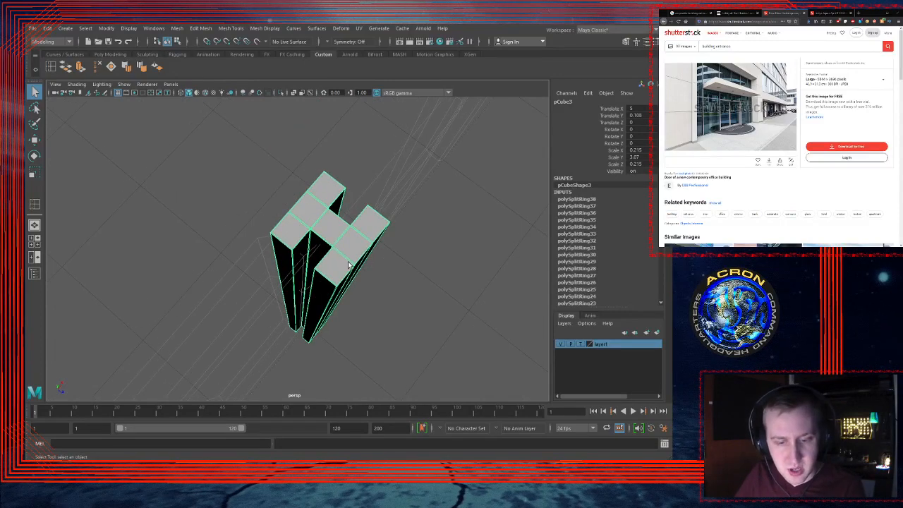
key(3)
click(469, 263)
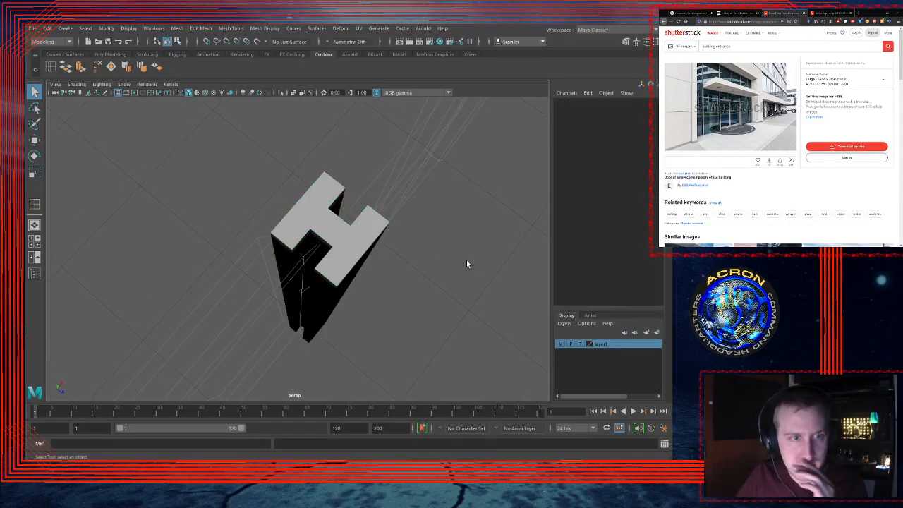
alt+drag(450, 269, 334, 267)
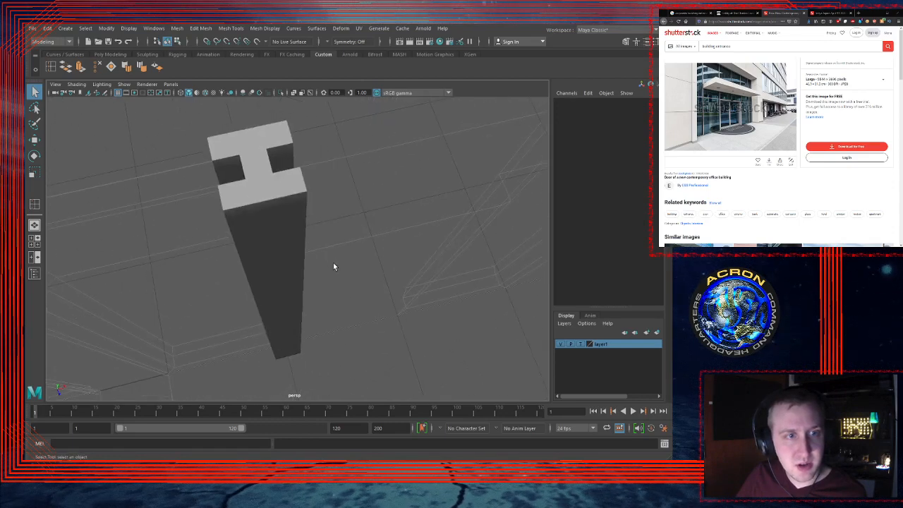
click(282, 214)
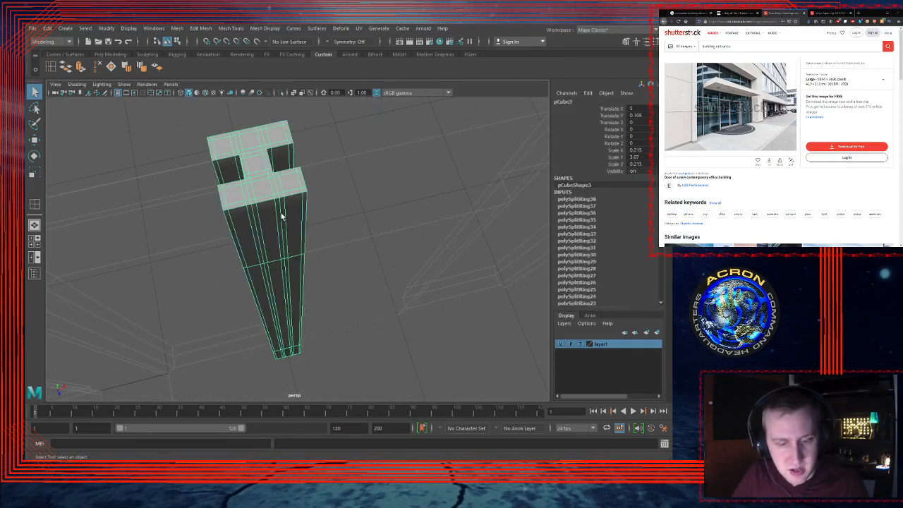
key(1)
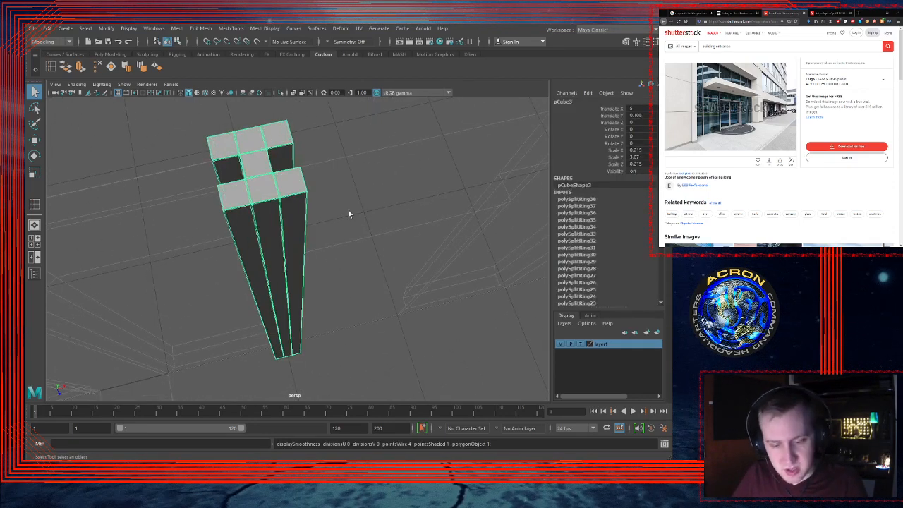
Step: Duplicate the H-section pillar in the top view with the Move tool active
key(w)
key(space)
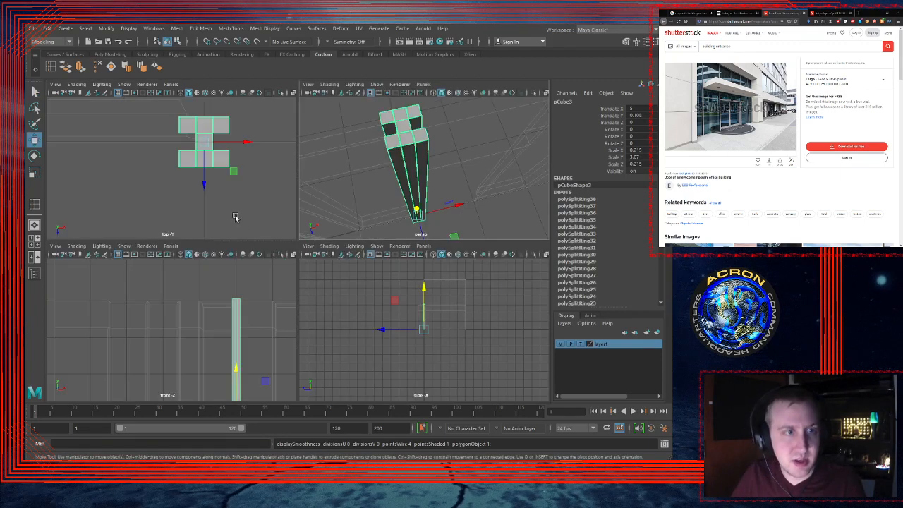
key(space)
alt+right_drag(444, 230, 421, 249)
alt+middle_drag(422, 250, 323, 259)
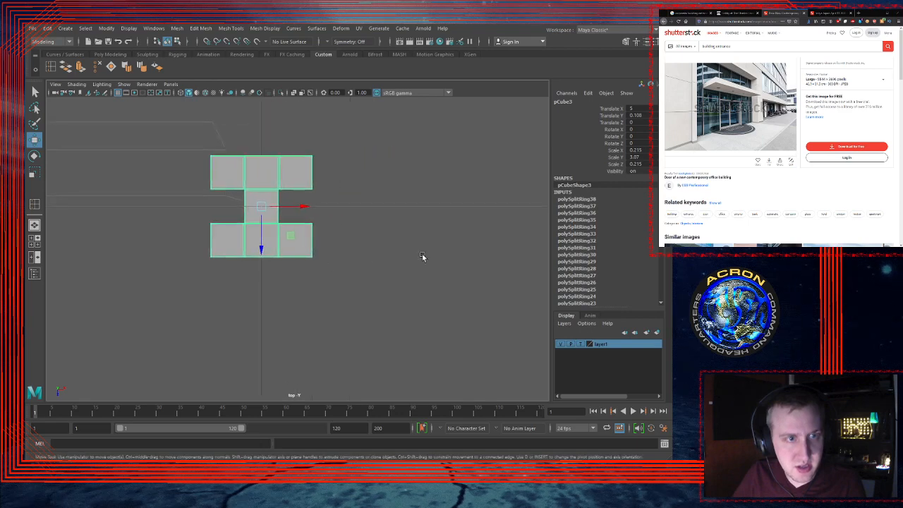
alt+right_drag(423, 258, 364, 247)
alt+middle_drag(363, 246, 300, 228)
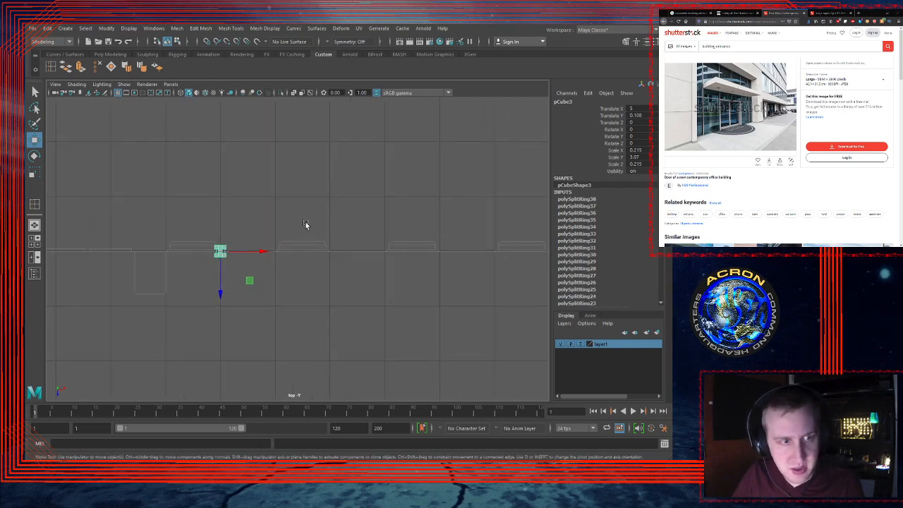
key(d)
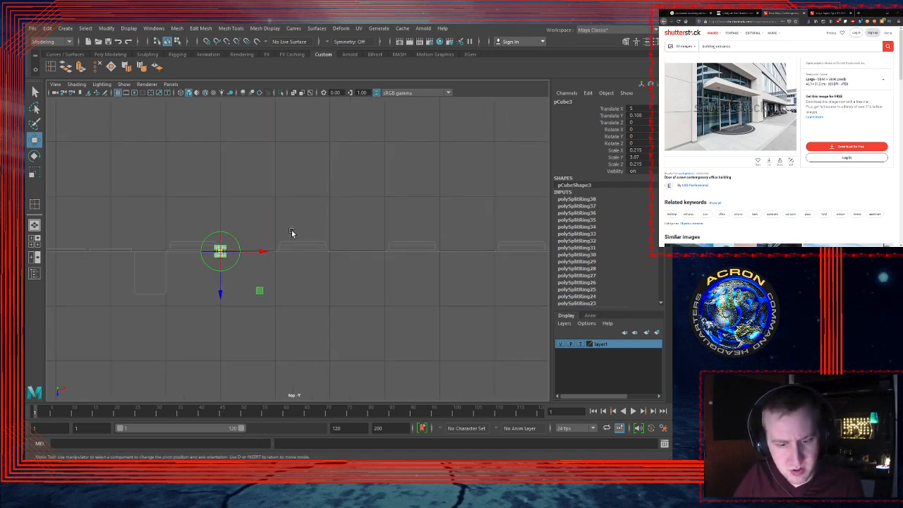
key(ctrl+d)
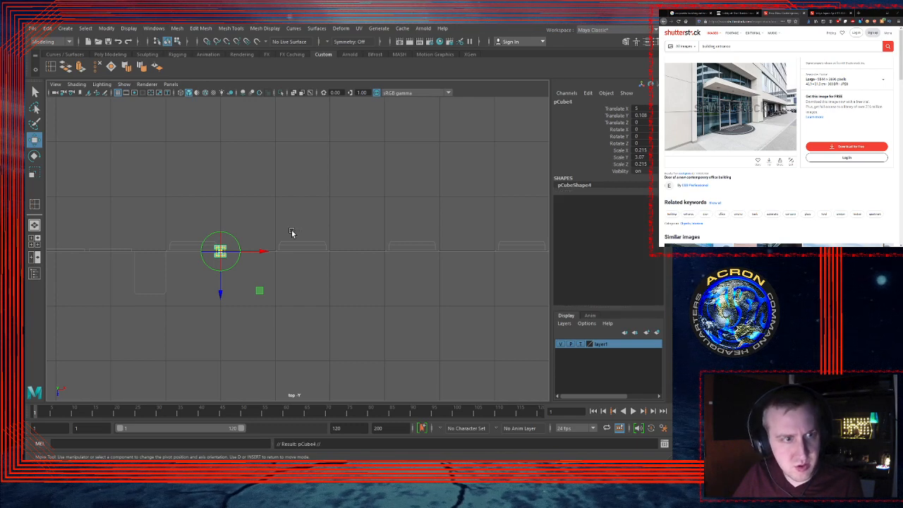
key(d)
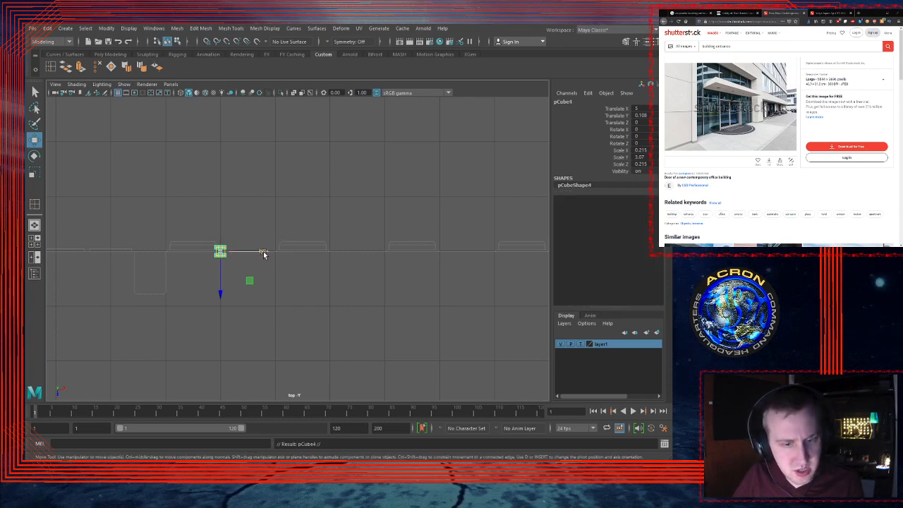
Step: Move the duplicated H-section pillar along the X axis to Translate X 6 and keep that copy selected
drag(264, 254, 297, 255)
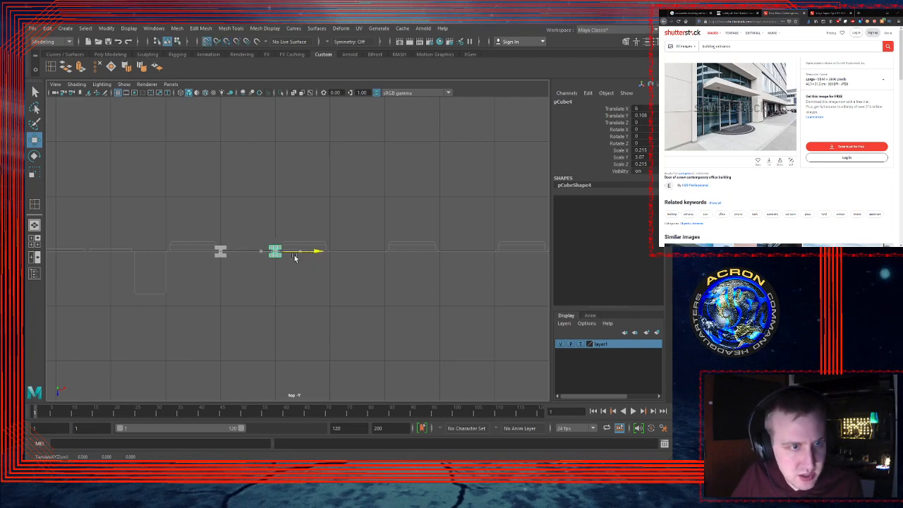
key(d)
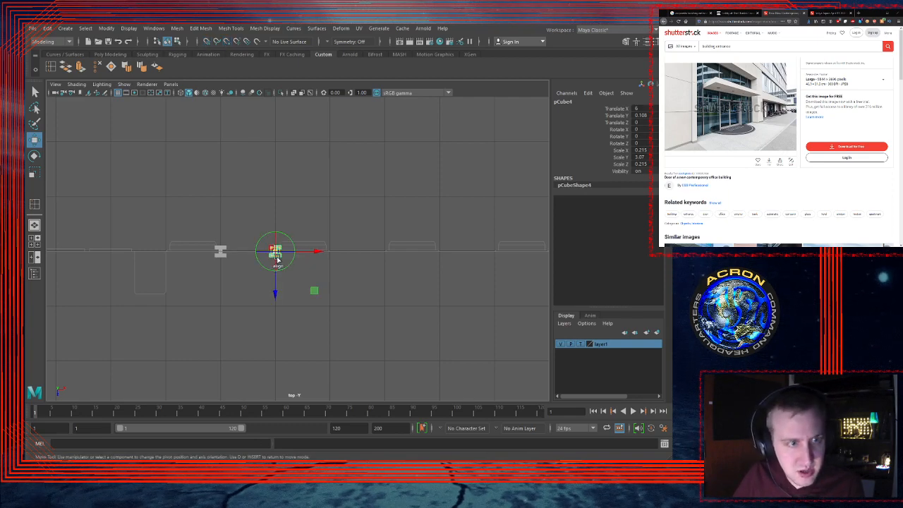
key(d)
click(319, 251)
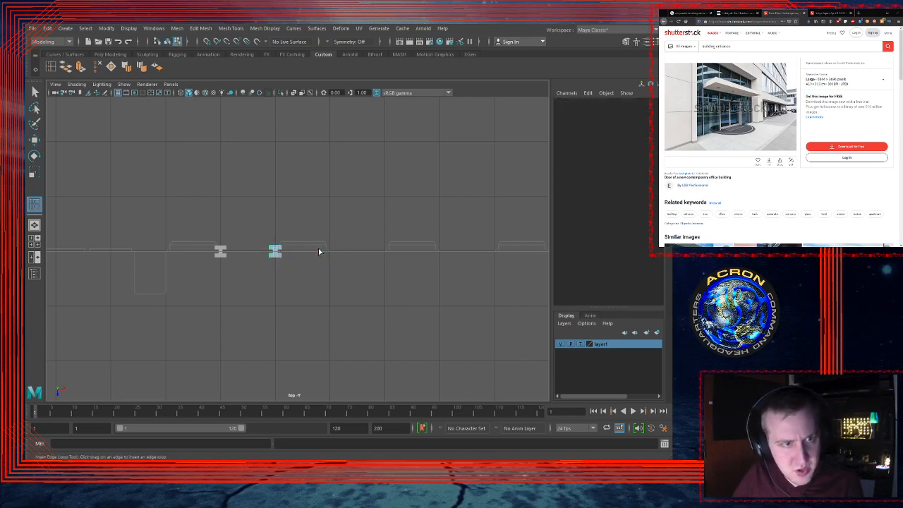
key(q)
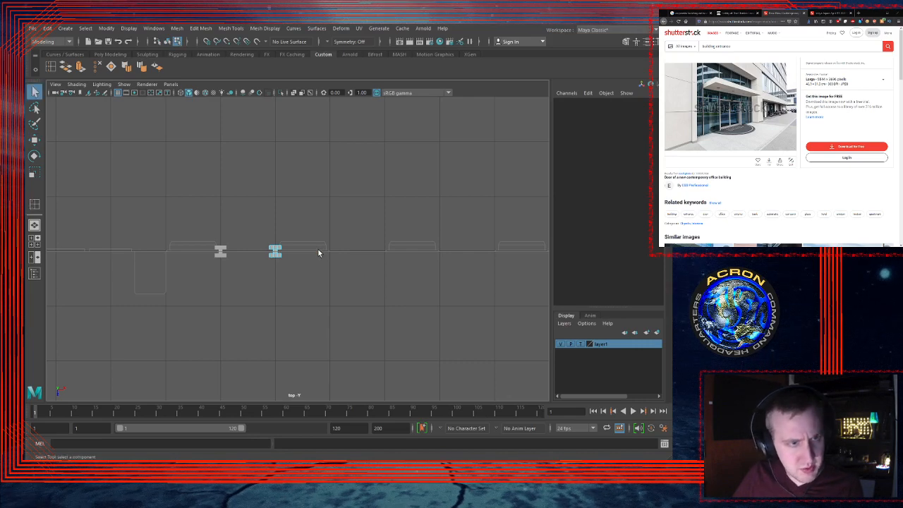
click(275, 252)
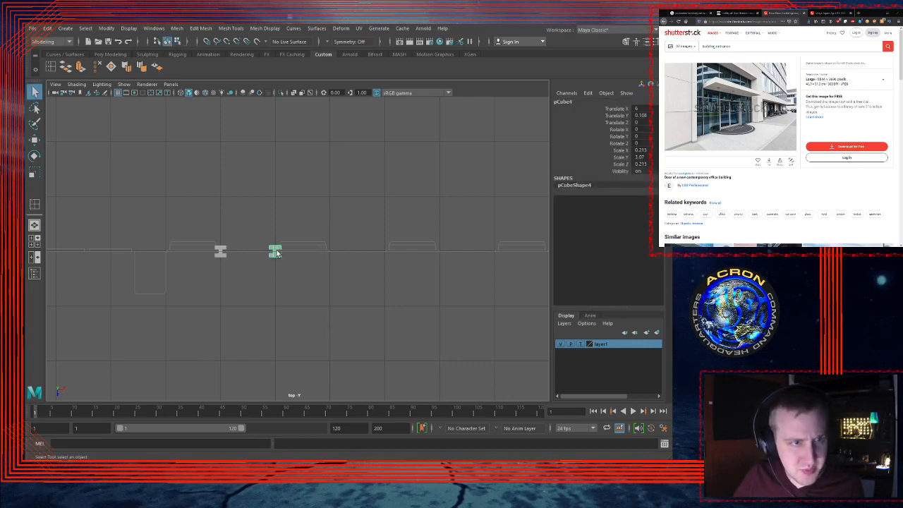
Step: Duplicate the pillar twice more along the X axis, placing the copies at Translate X 7 and 8
key(w)
drag(315, 252, 375, 252)
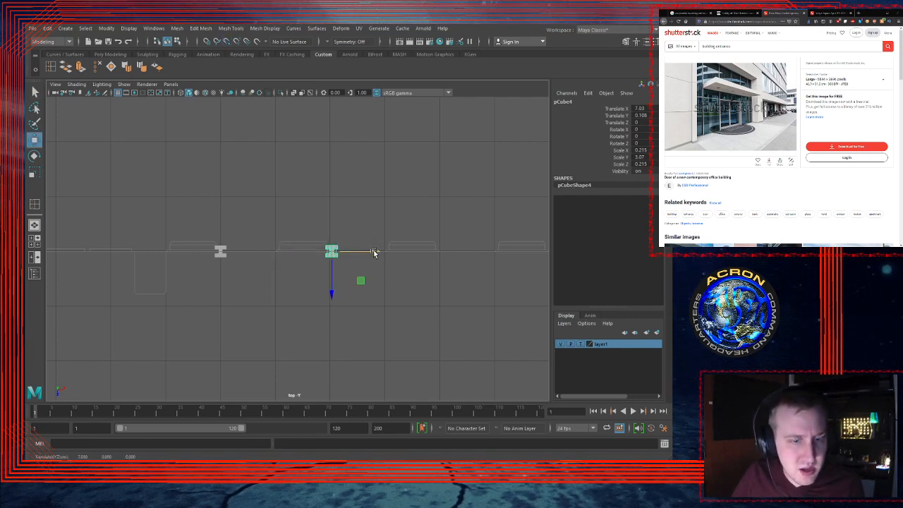
key(ctrl+z)
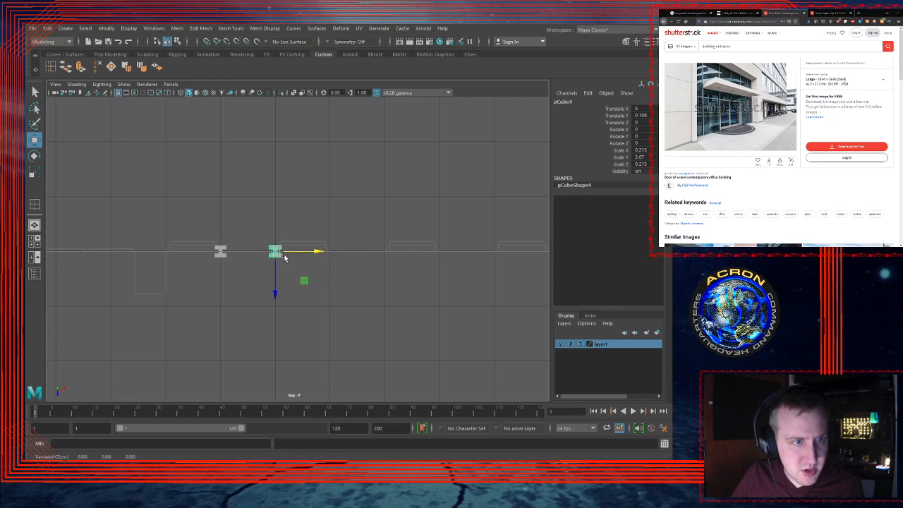
key(ctrl+d)
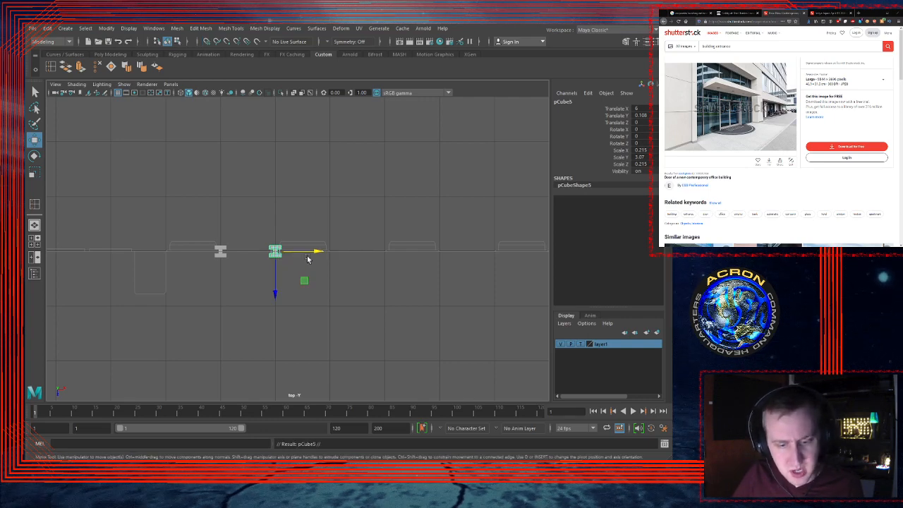
drag(317, 252, 333, 252)
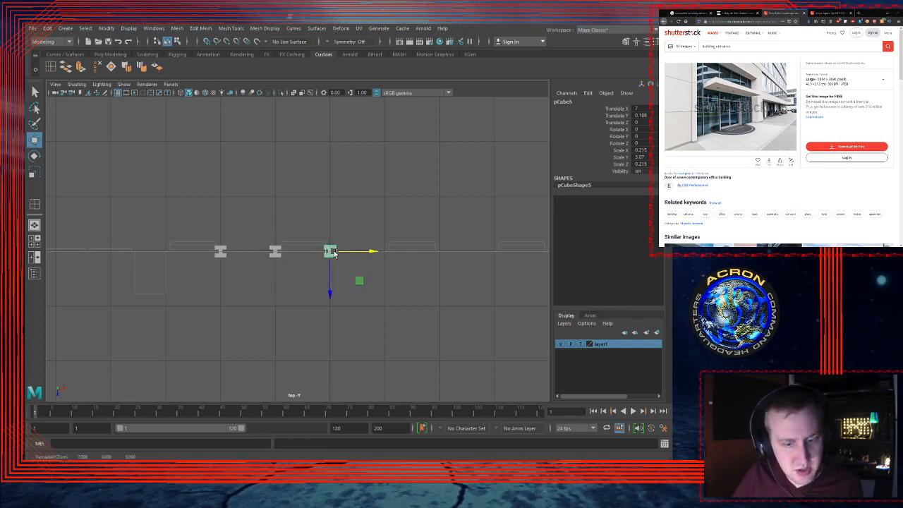
key(ctrl+d)
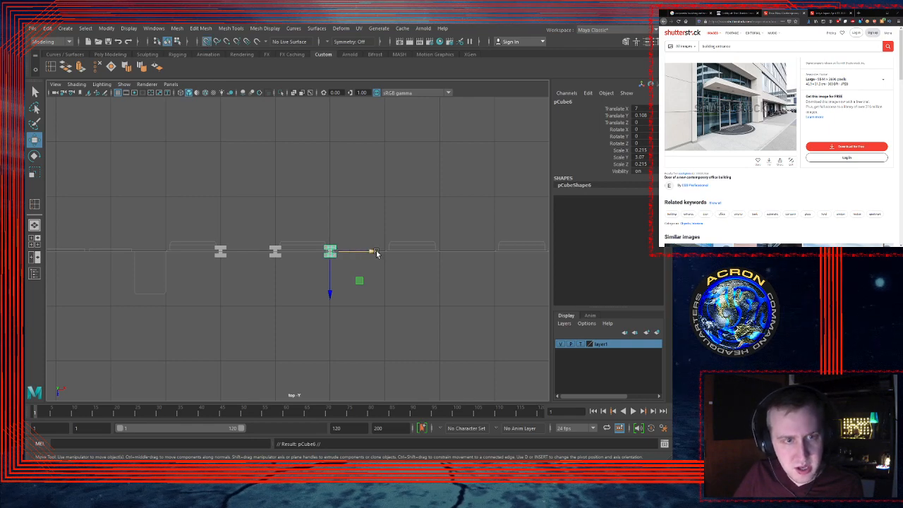
drag(371, 254, 387, 254)
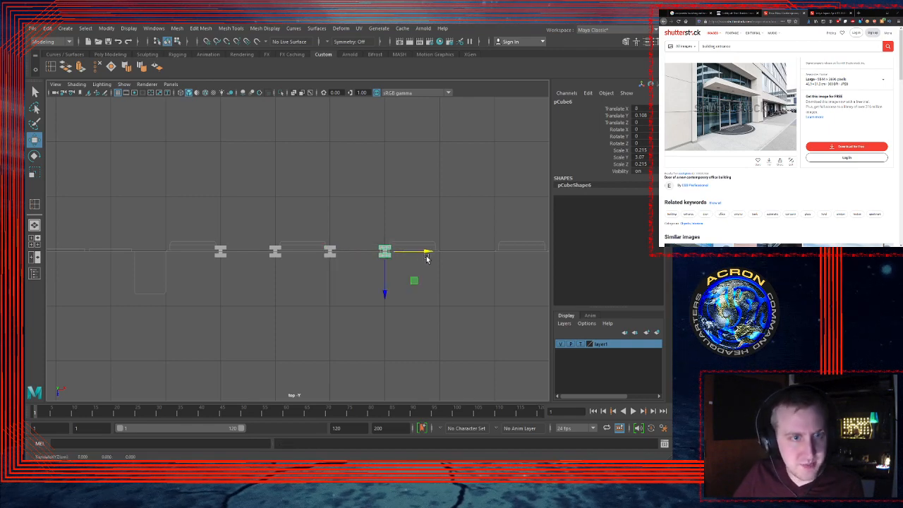
Step: Examine the row of duplicated pillars and its position along the facade outline in the perspective and top views
key(space)
key(space)
key(f)
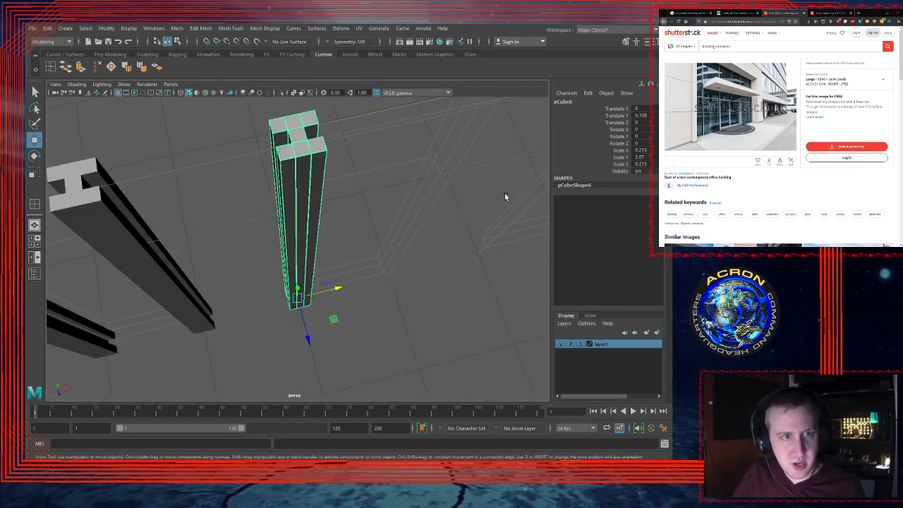
alt+drag(505, 193, 332, 256)
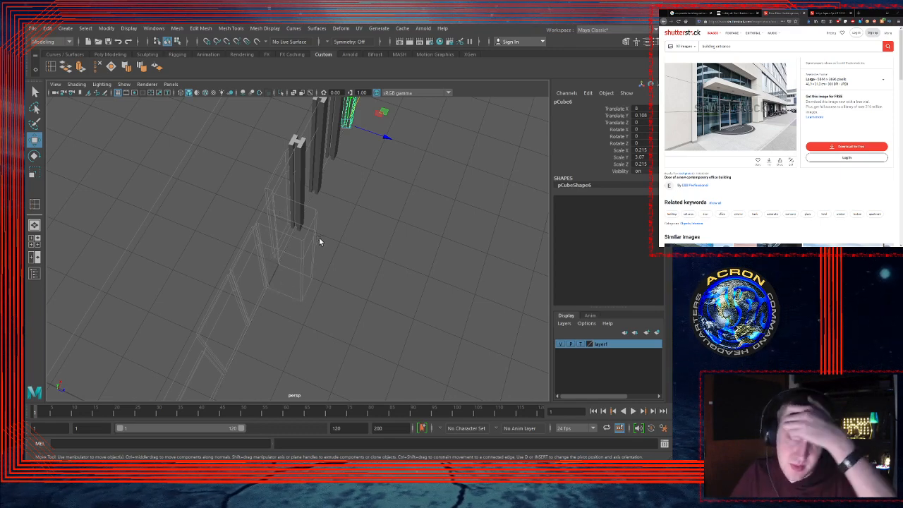
alt+drag(301, 239, 249, 281)
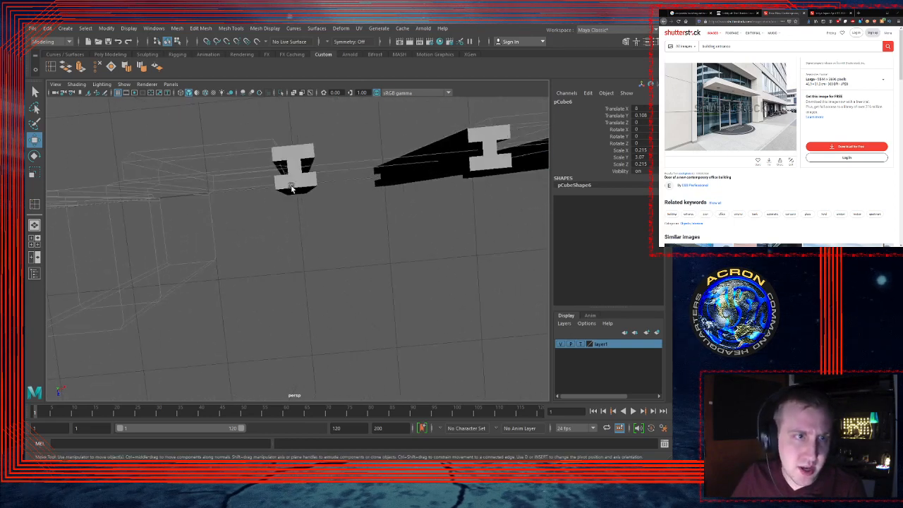
alt+drag(283, 195, 264, 199)
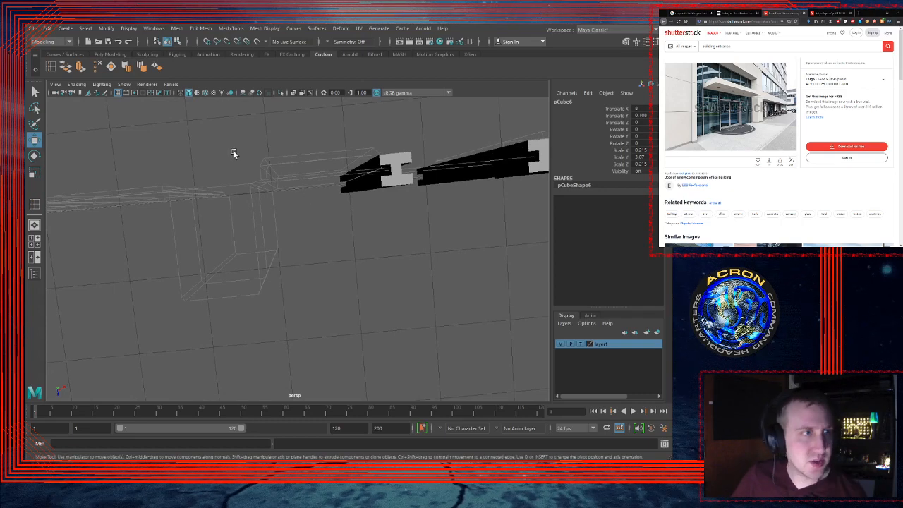
click(125, 93)
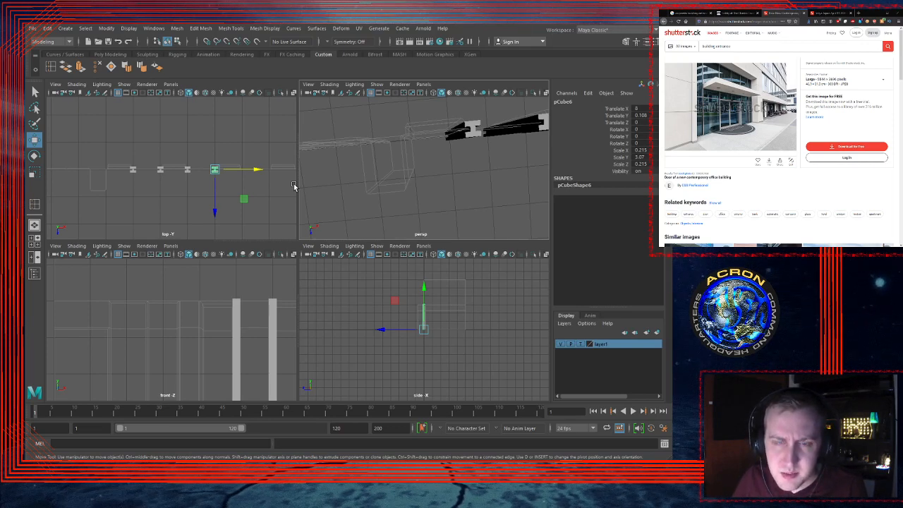
scroll(243, 179, down, 2)
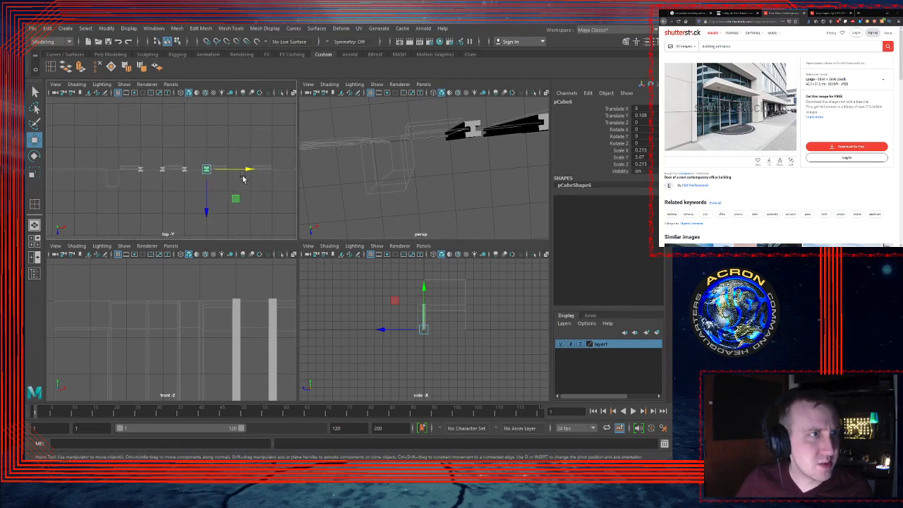
Step: Create a polygon cube and set its Scale X and Scale Z to 0.215
click(110, 55)
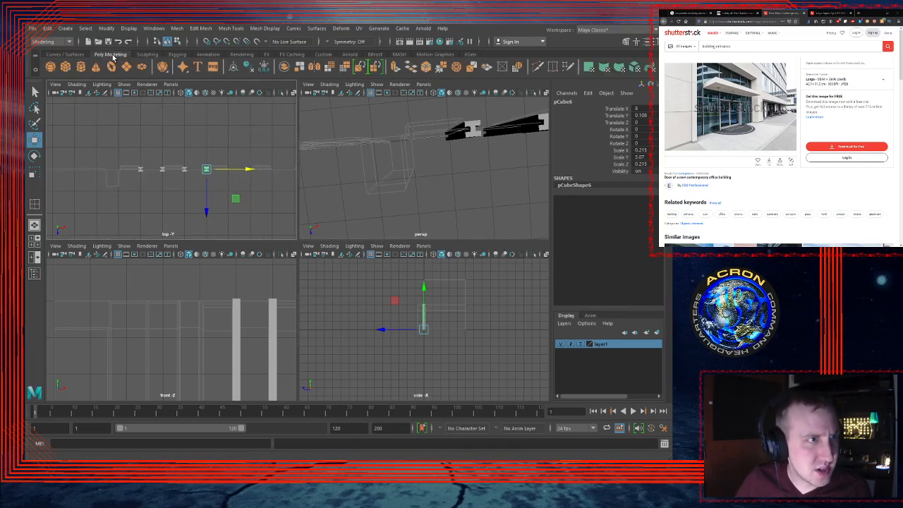
click(65, 68)
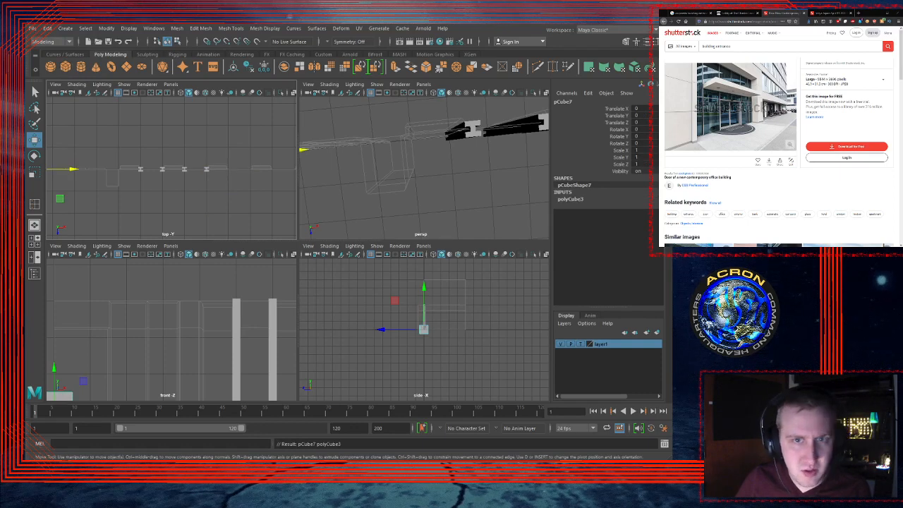
alt+right_drag(272, 171, 240, 174)
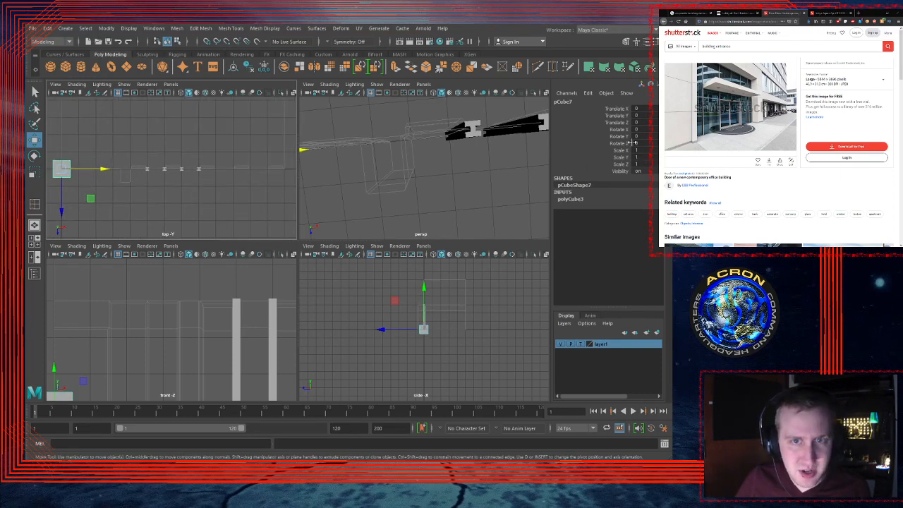
click(655, 150)
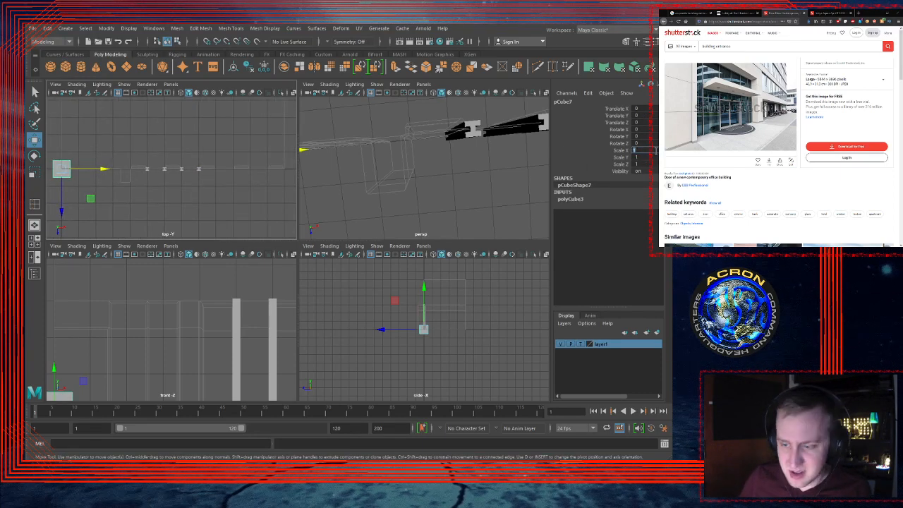
text(.215)
key(Tab)
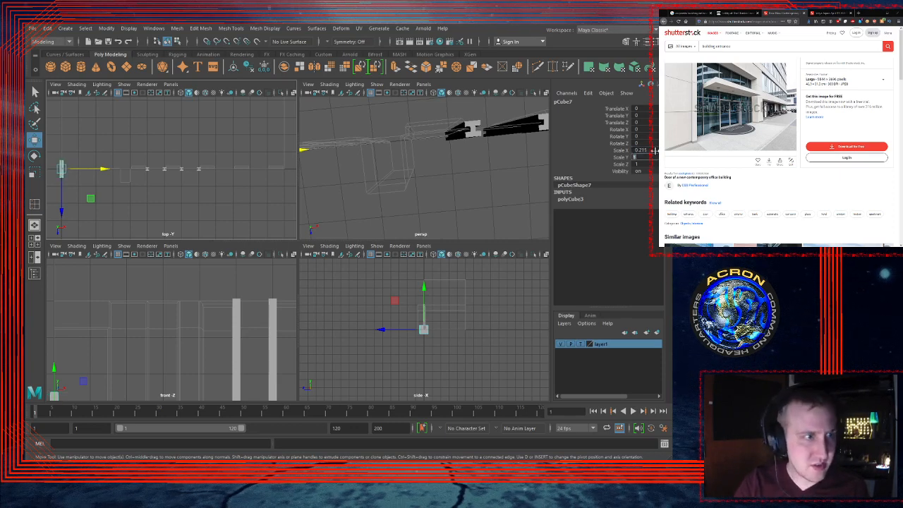
key(Tab)
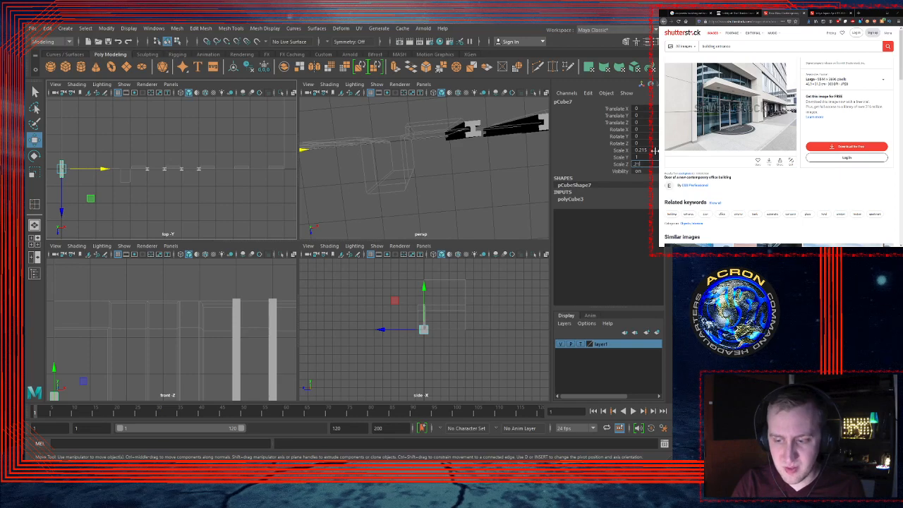
text(.215)
key(Tab)
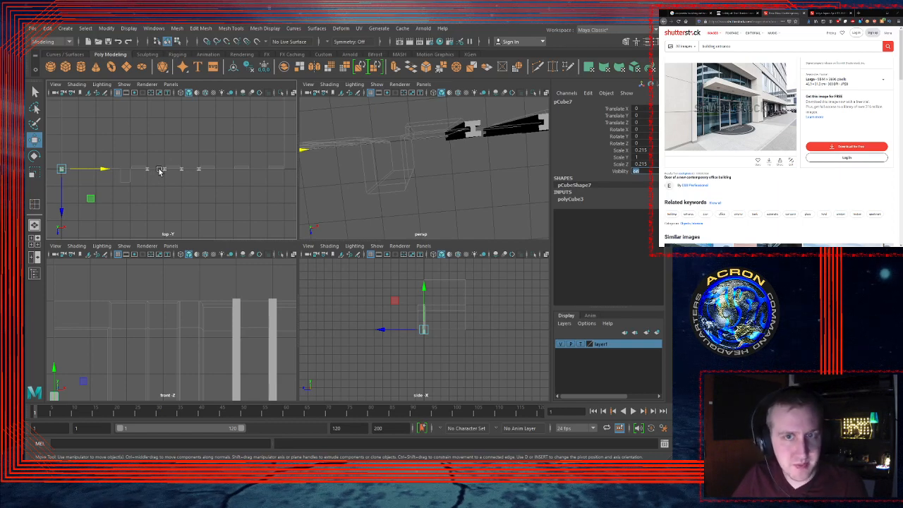
key(Return)
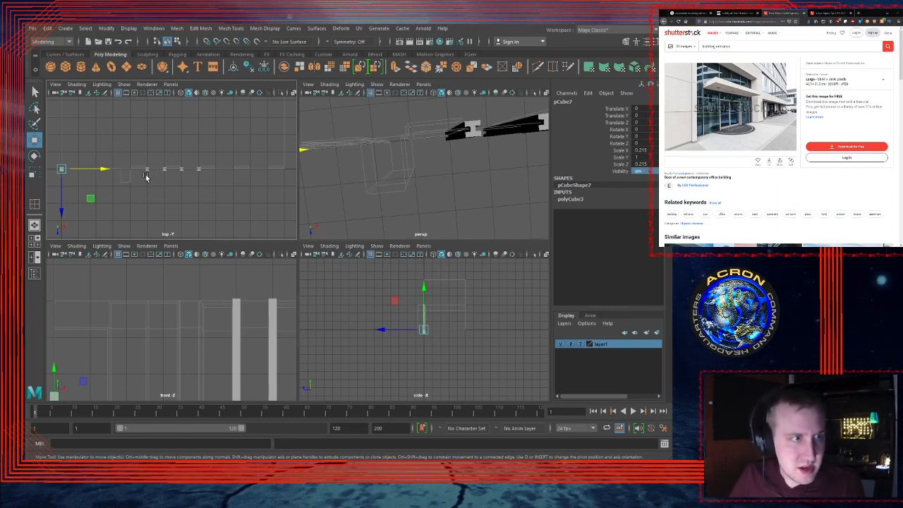
Step: Snap the new cube's pivot to its bottom face and move the cube up onto the ground line at Translate Y 0.5
key(space)
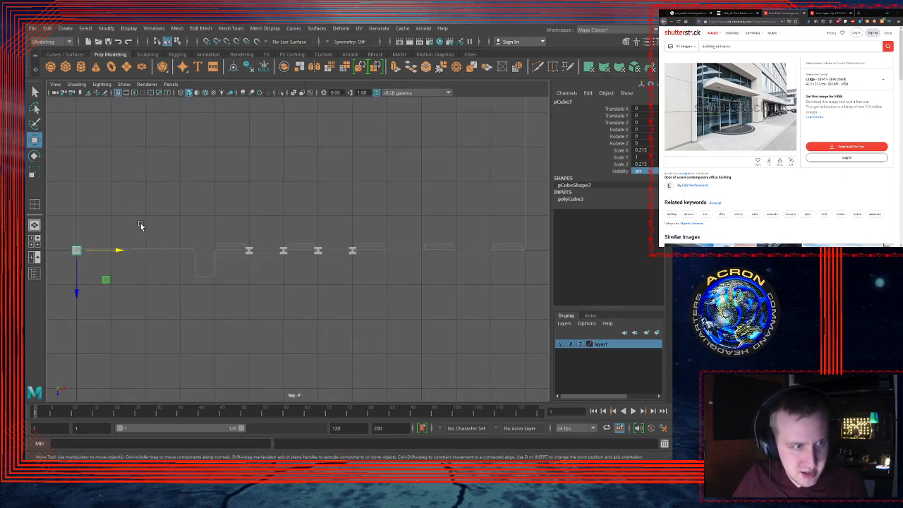
key(space)
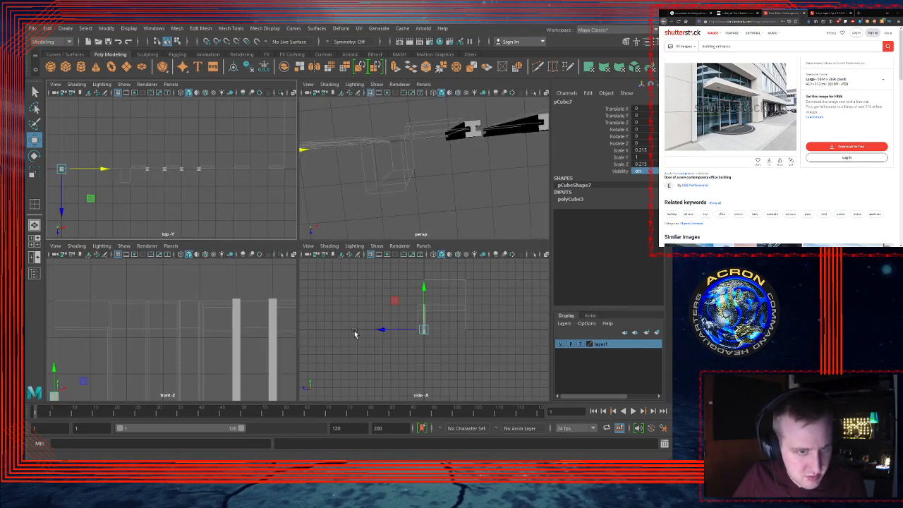
middle_click(435, 291)
key(d)
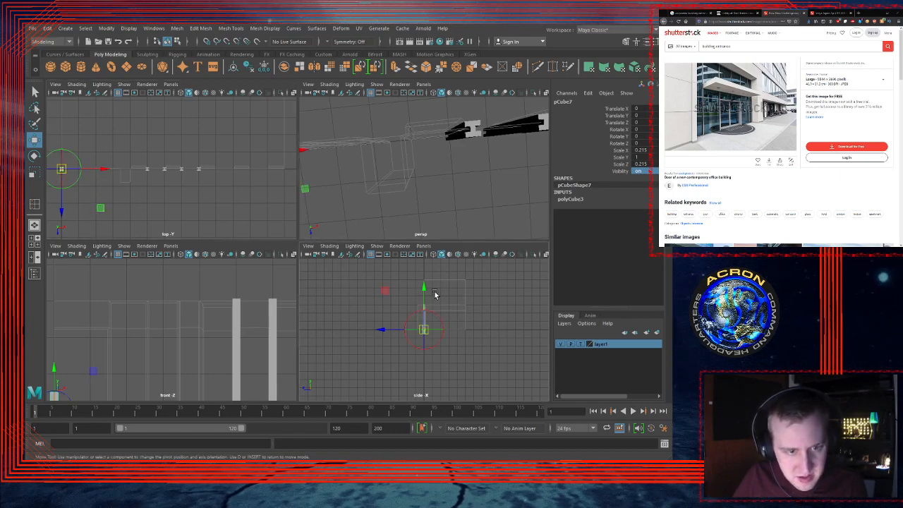
click(424, 288)
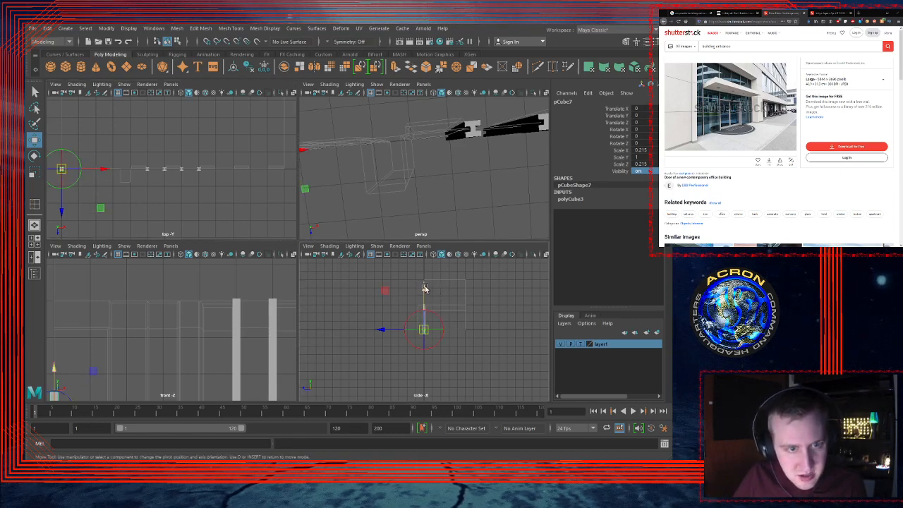
key(v)
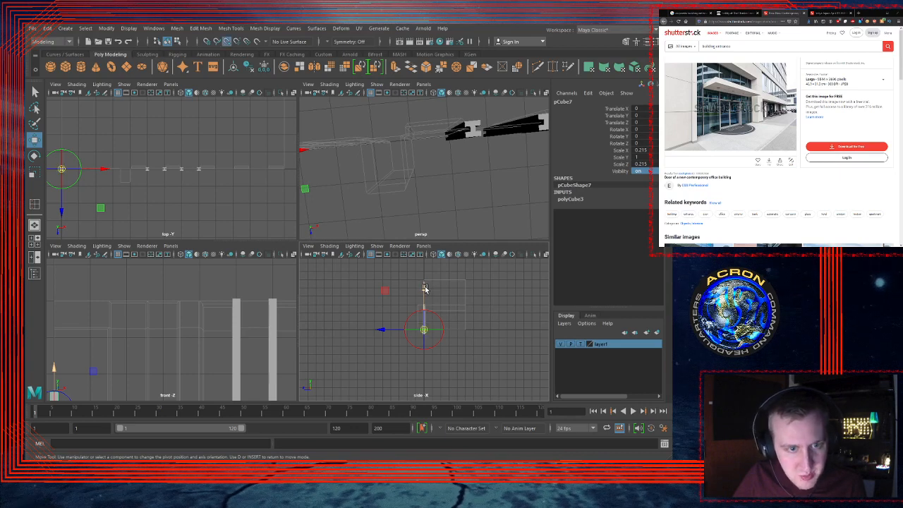
drag(425, 288, 426, 349)
key(v)
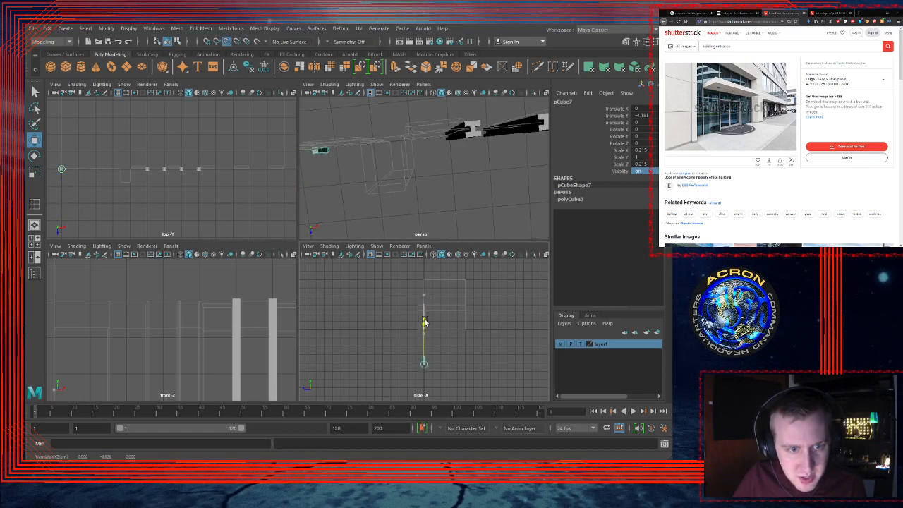
mouse_move(425, 332)
mouse_down()
mouse_move(427, 297)
mouse_move(424, 330)
mouse_up()
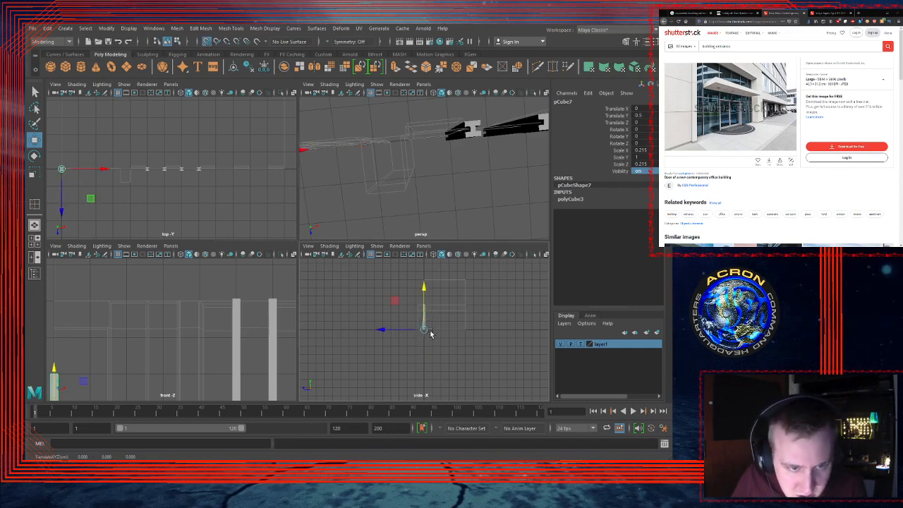
Step: Raise the new cube's top vertices to the grid line level with the top of the facade outline
key(space)
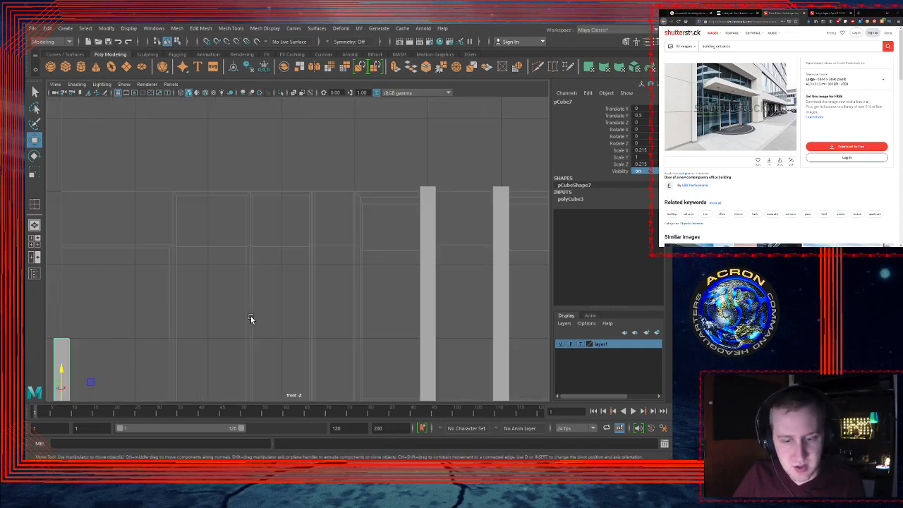
key(f)
scroll(346, 288, down, 5)
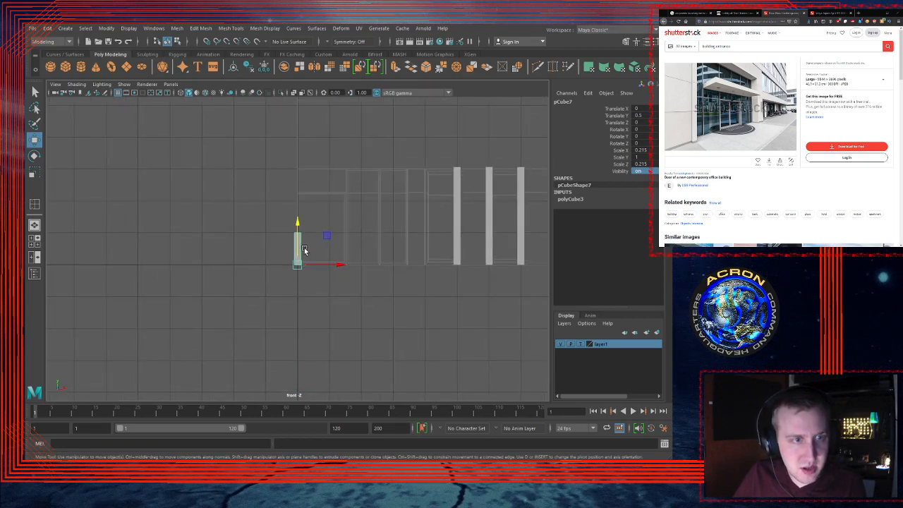
key(F9)
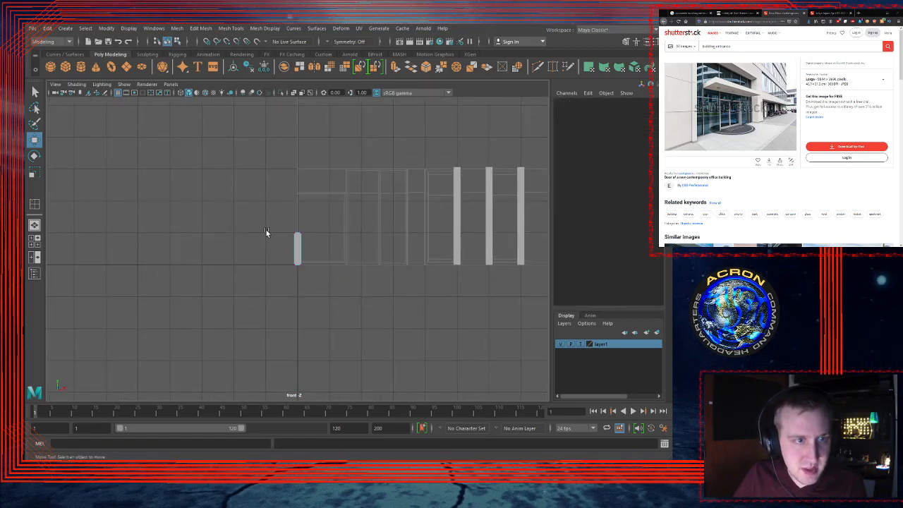
drag(272, 202, 339, 242)
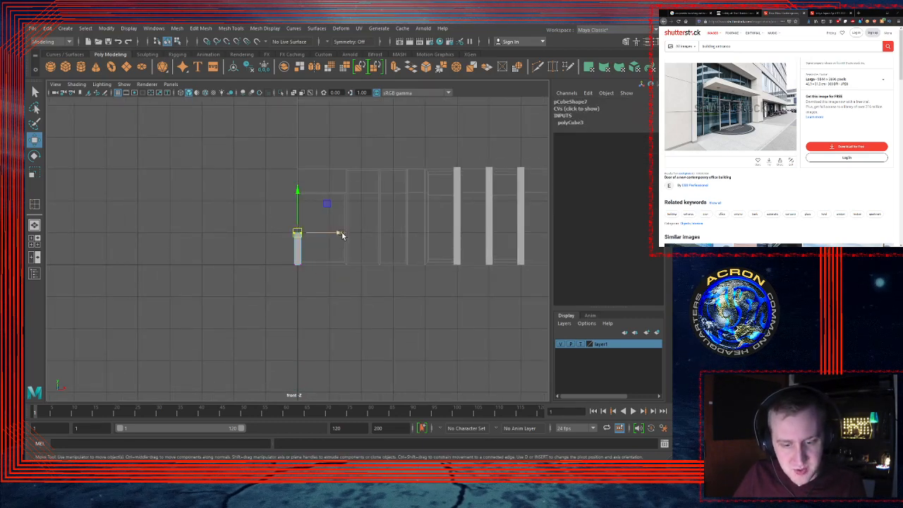
mouse_move(298, 192)
mouse_down()
mouse_move(295, 146)
mouse_move(298, 176)
mouse_up()
key(x)
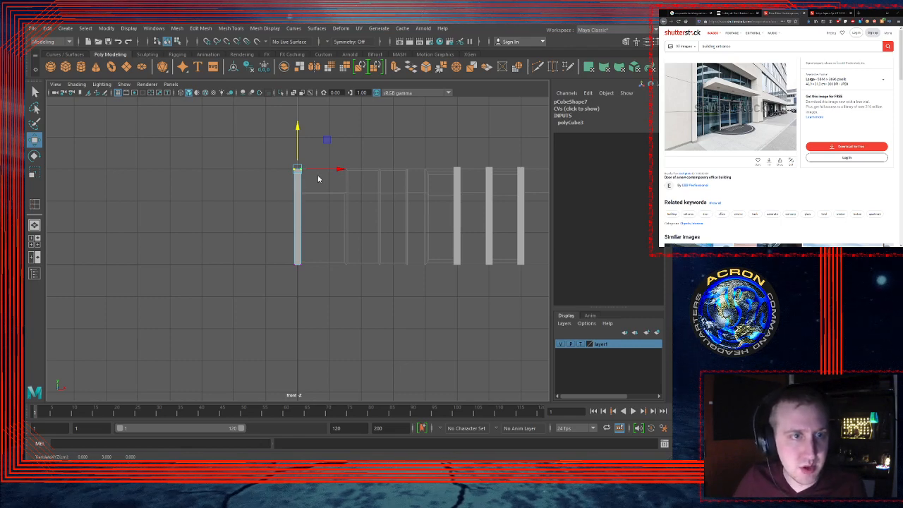
key(F8)
Step: Set the stretched cube's Subdivisions Width to 3
click(567, 200)
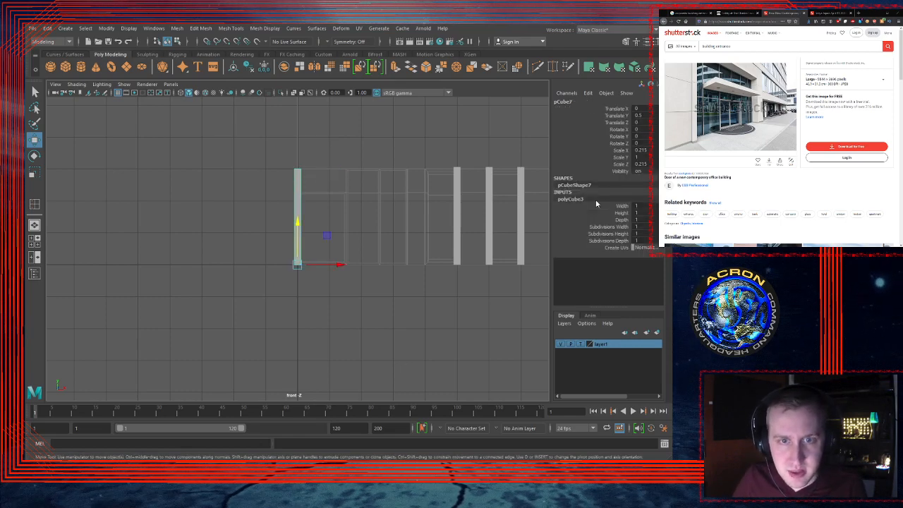
double_click(638, 227)
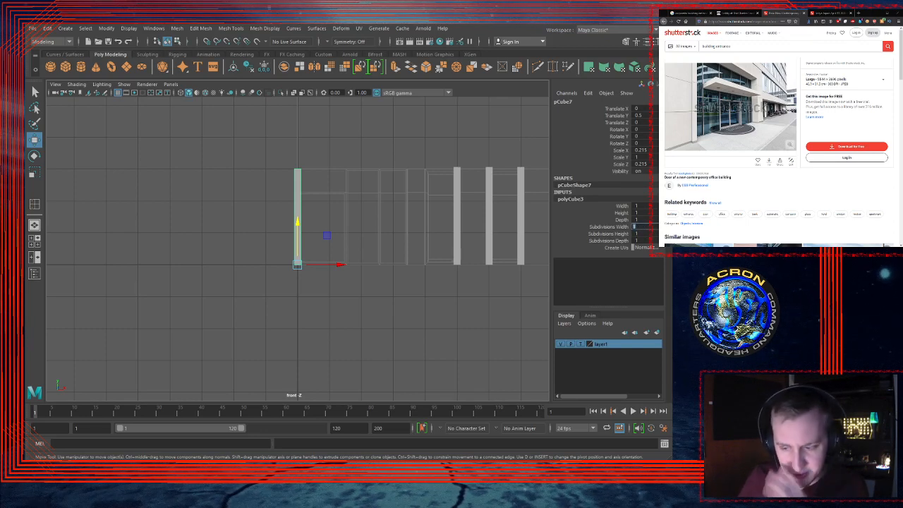
text(3)
key(Tab)
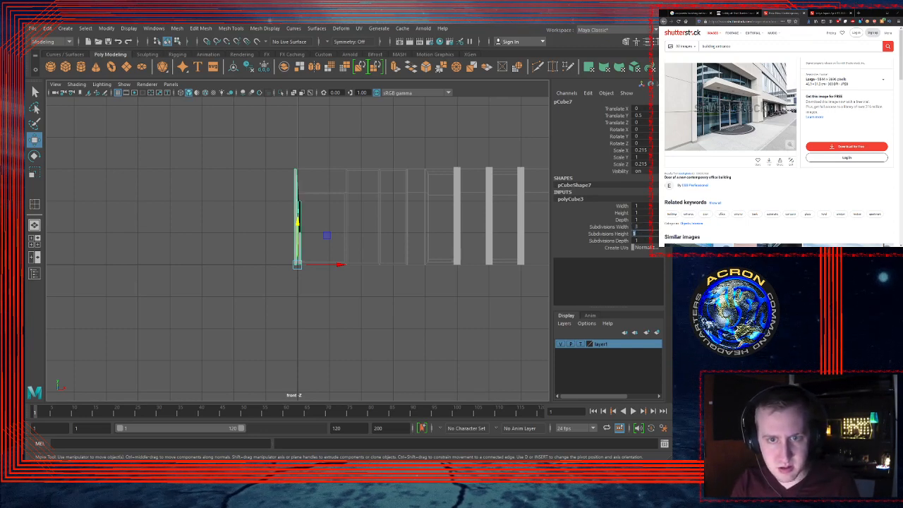
key(Return)
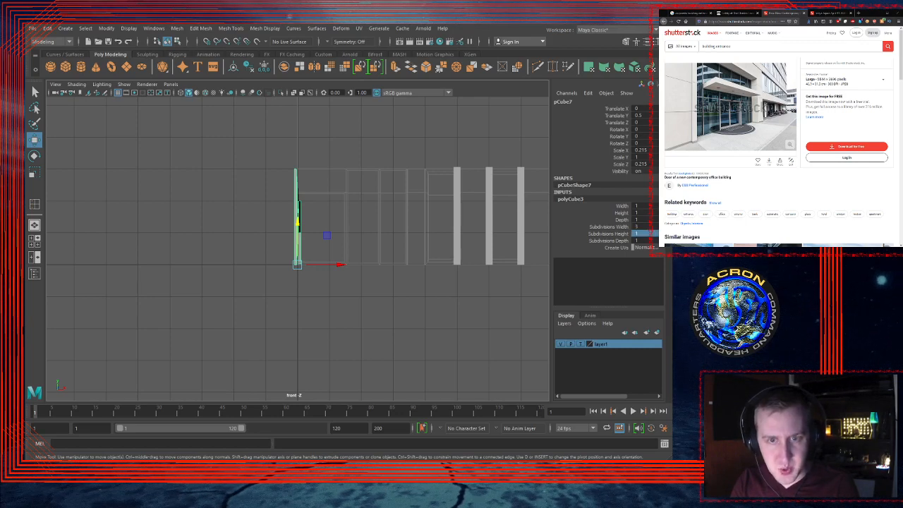
Step: Undo the subdivision change and the stretching of the cube's top vertices
key(ctrl+z)
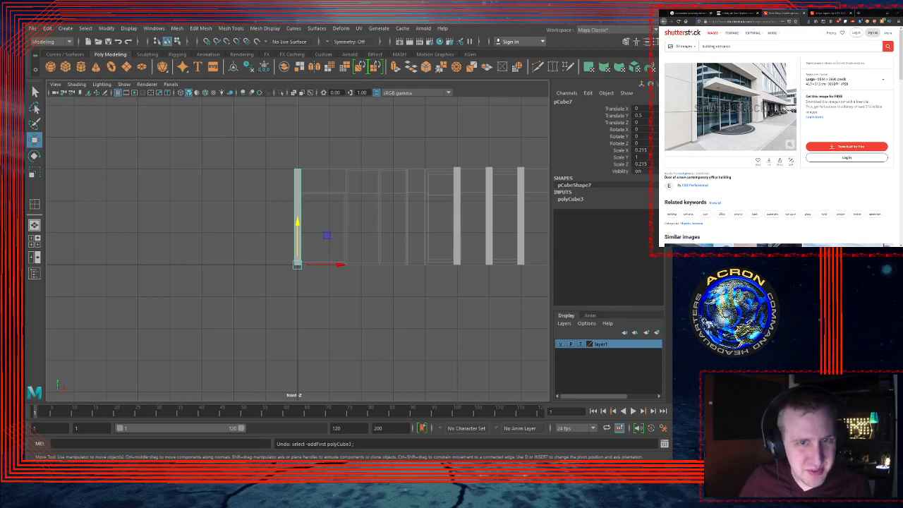
key(ctrl+z)
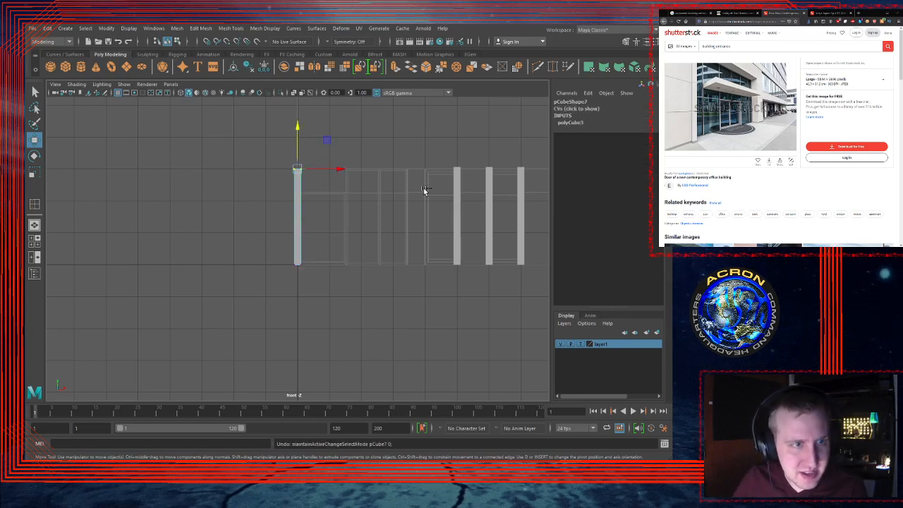
key(ctrl+z)
key(ctrl+z)
key(ctrl+z)
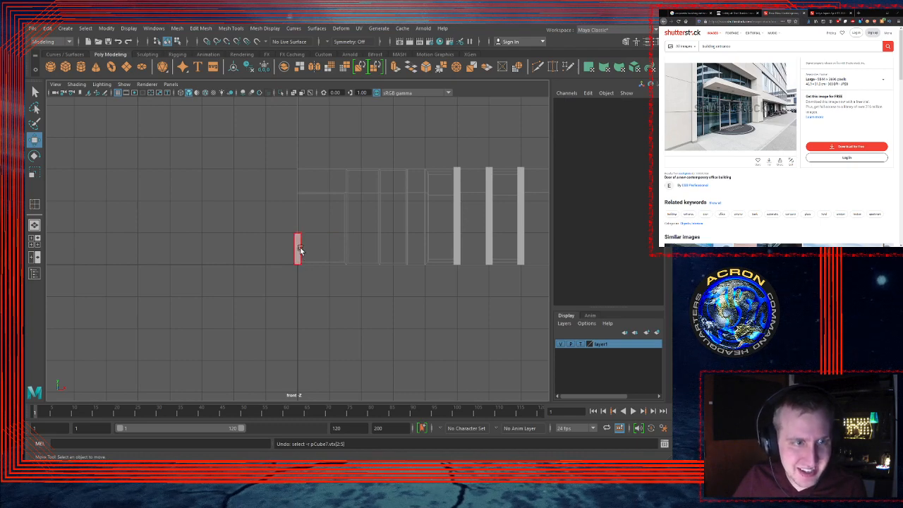
Step: Reselect the short cube as an object and set its Subdivisions Width and Subdivisions Depth to 3
click(299, 249)
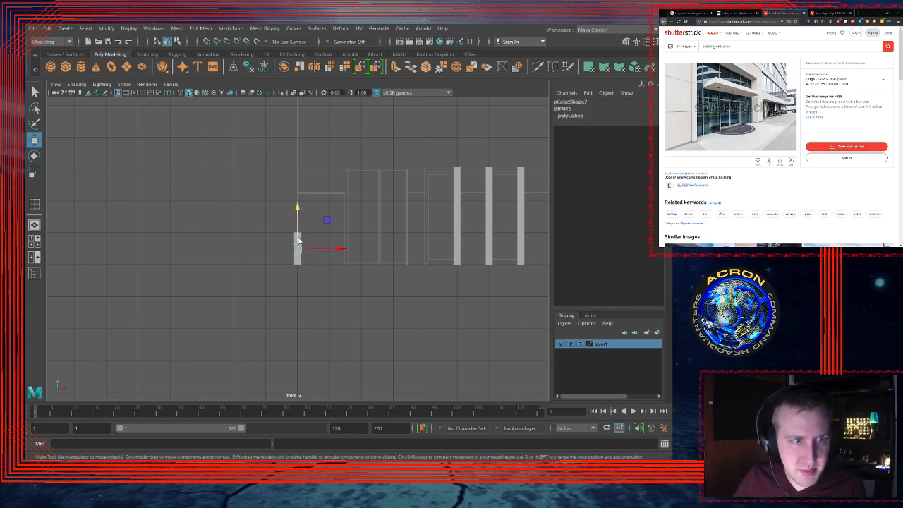
right_drag(300, 238, 332, 224)
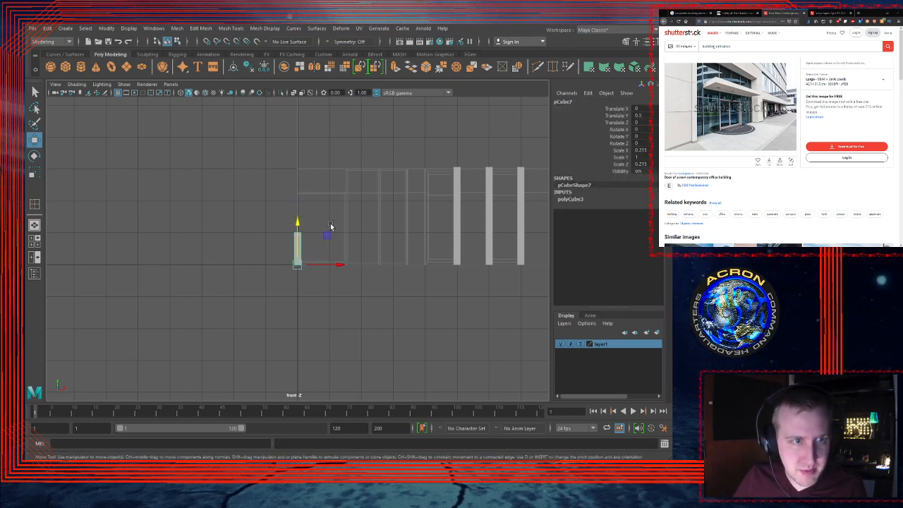
click(586, 199)
click(649, 227)
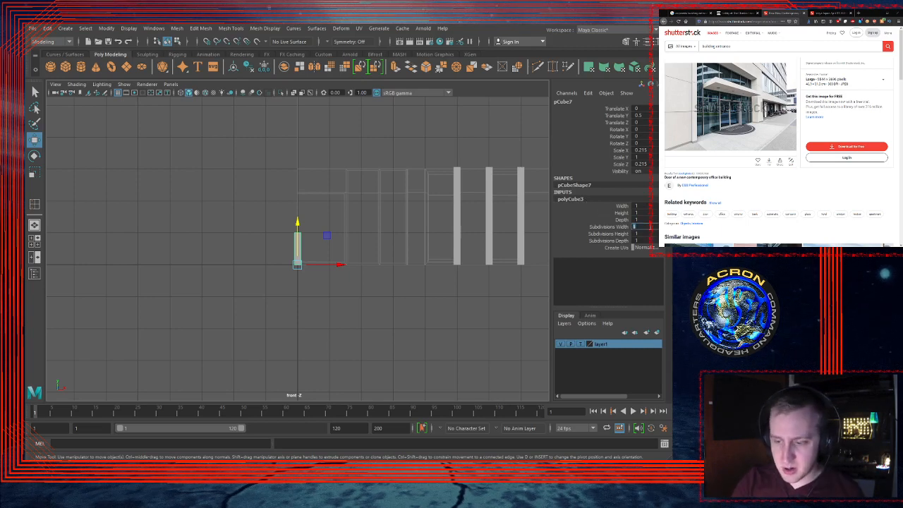
key(Tab)
key(Tab)
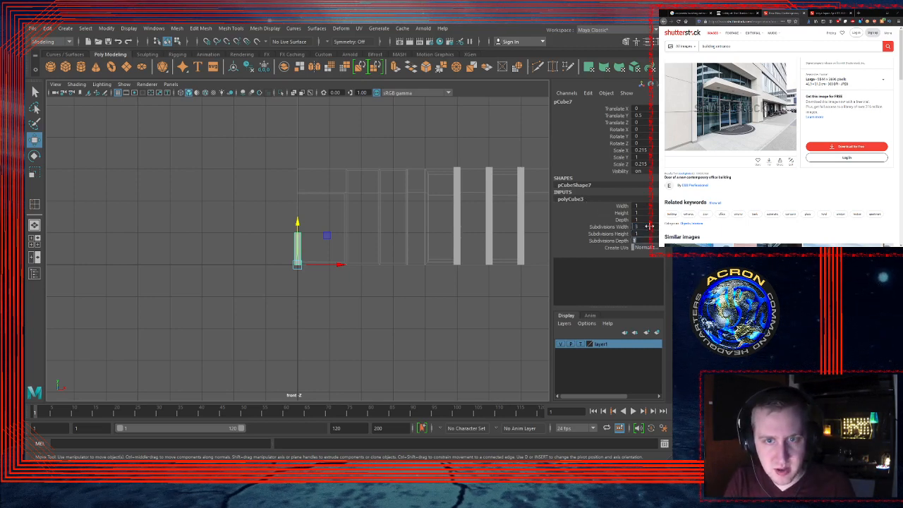
text(3)
key(Tab)
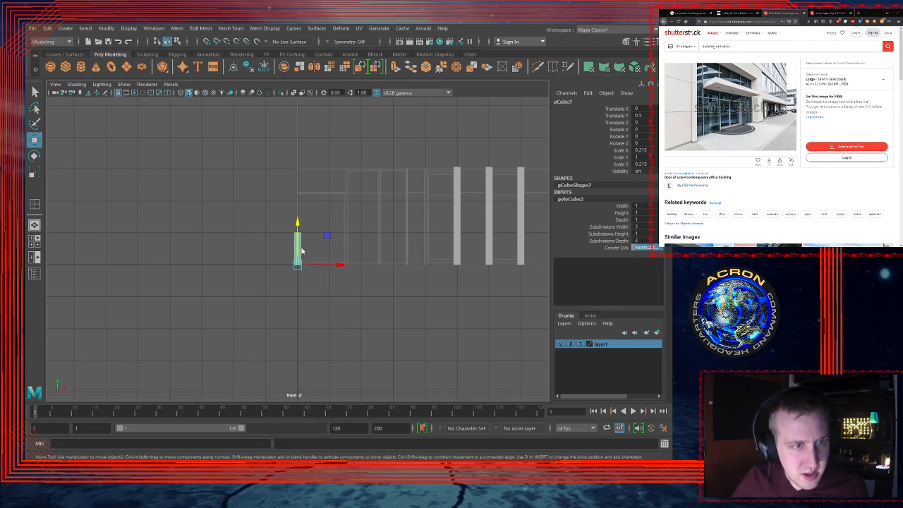
Step: Raise the subdivided cube's top vertices to the top of the facade outline, then return to object selection
key(F9)
drag(258, 204, 336, 243)
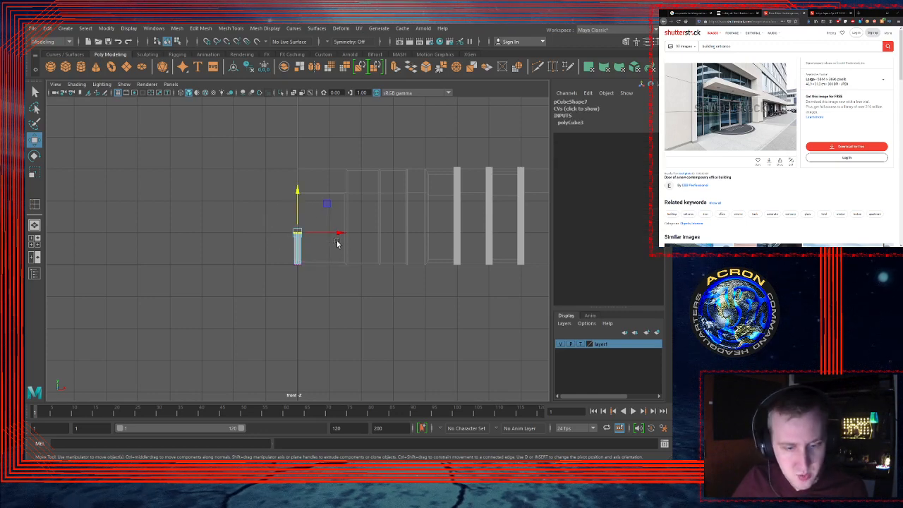
drag(299, 189, 298, 171)
key(w)
key(x)
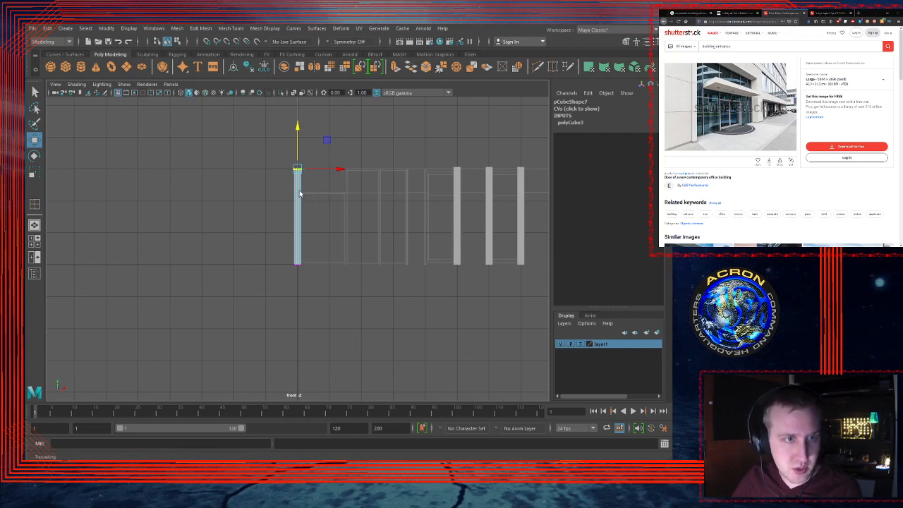
key(F8)
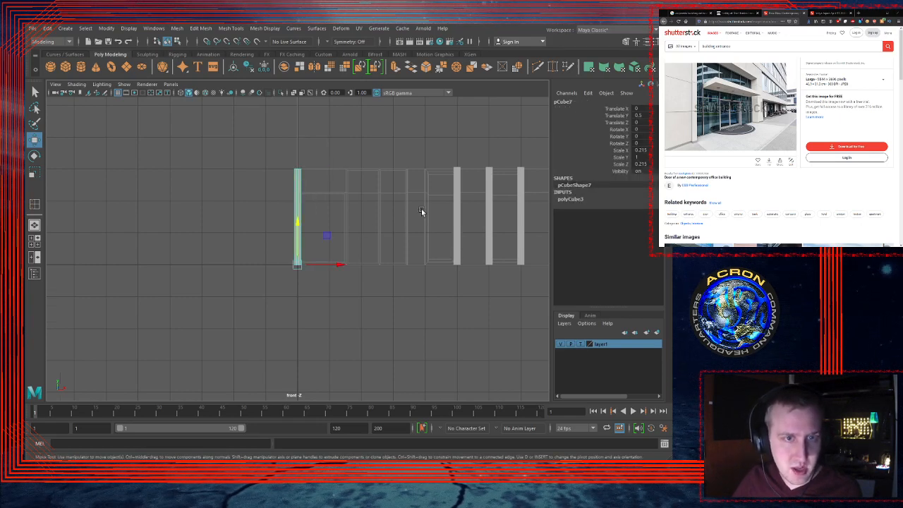
Step: Move the post along the X axis on the grid to Translate X 3
key(space)
key(space)
key(f)
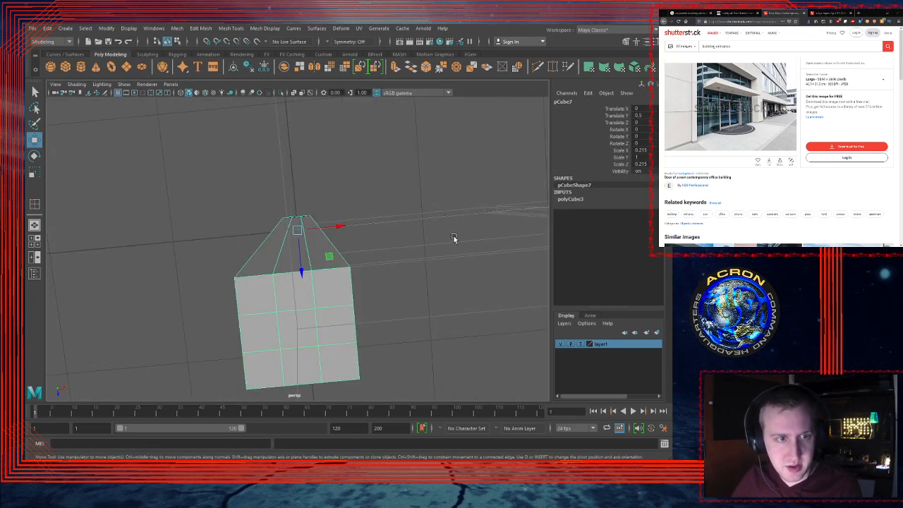
alt+right_drag(454, 240, 336, 254)
alt+drag(336, 255, 344, 223)
alt+right_drag(439, 233, 360, 232)
alt+middle_drag(415, 224, 254, 265)
key(space)
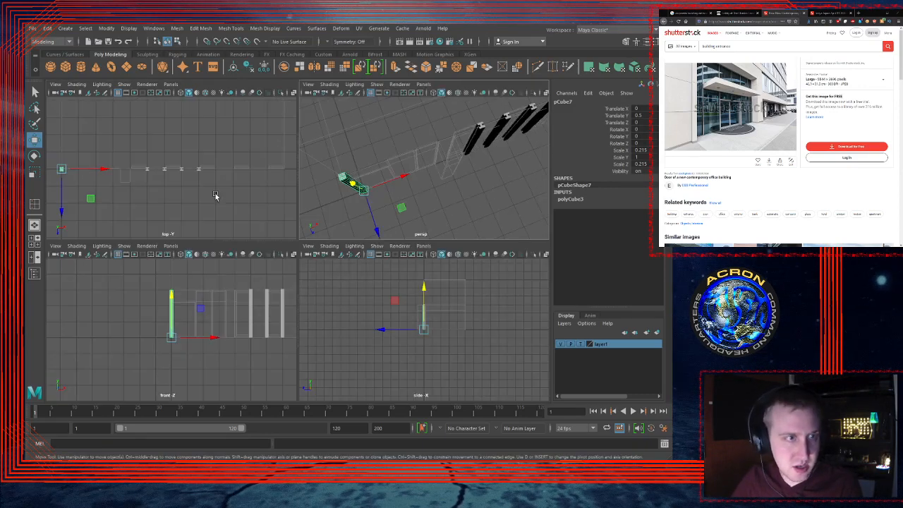
key(space)
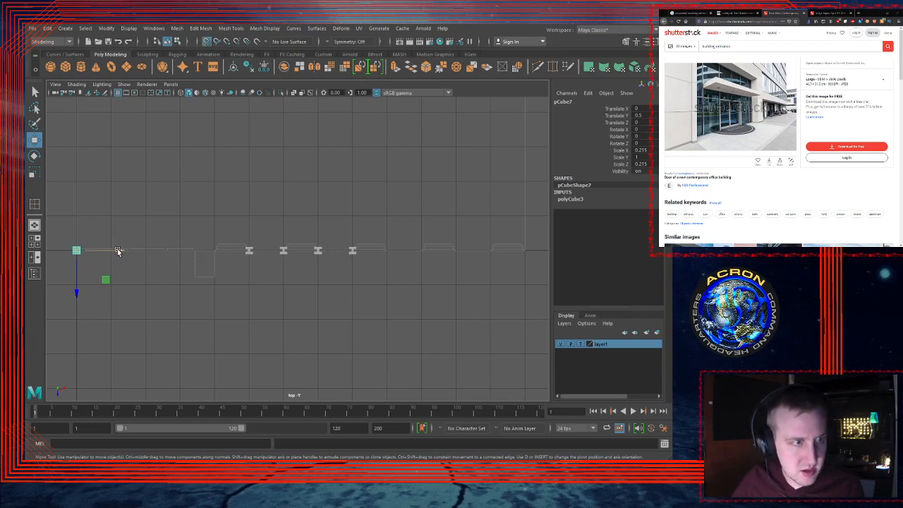
drag(118, 249, 185, 253)
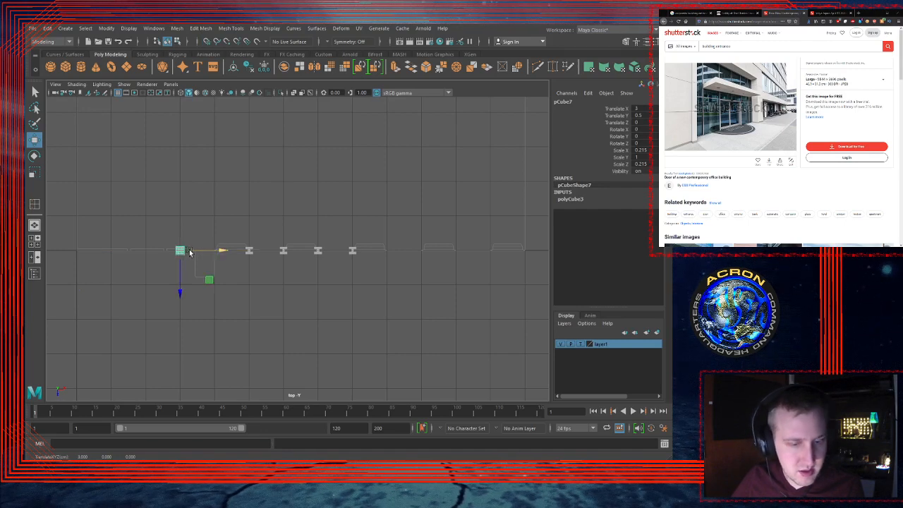
Step: Turn off template display for layer1 and snap the post along X to the wall edge at Translate X 3.456
click(581, 345)
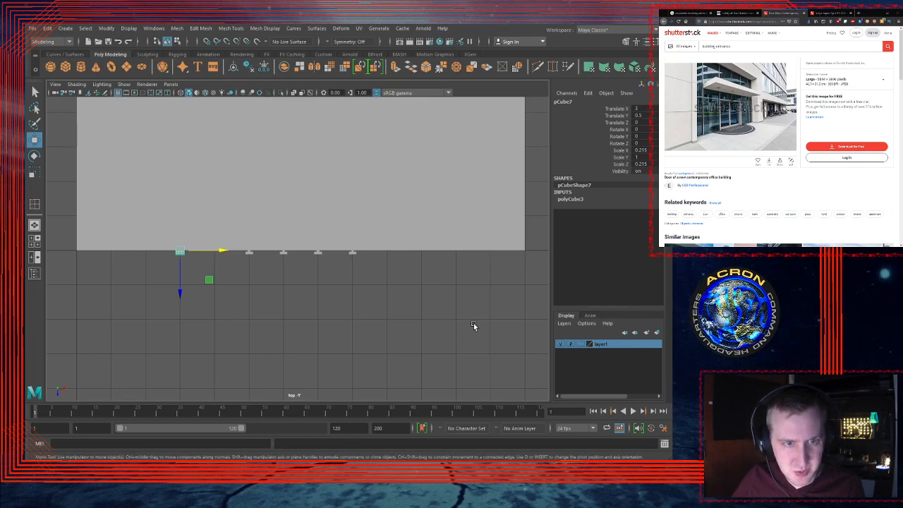
key(space)
key(space)
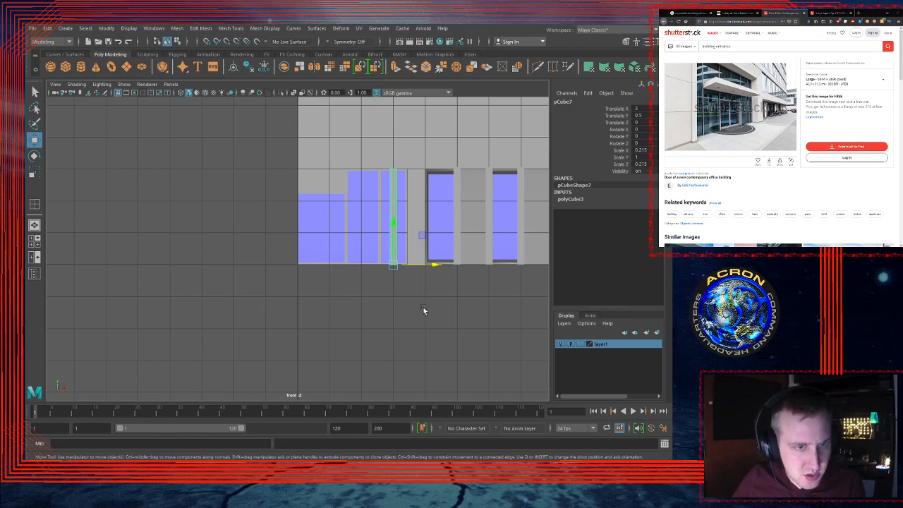
scroll(384, 313, up, 5)
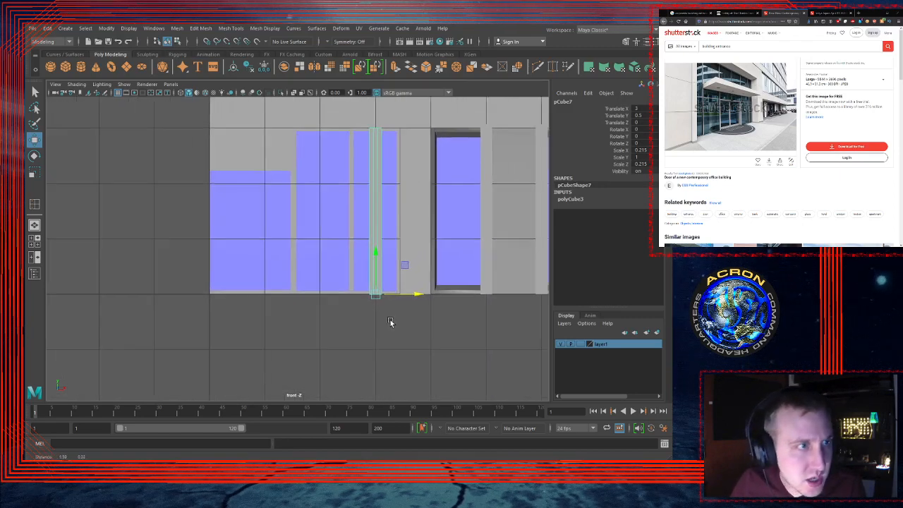
alt+middle_drag(352, 352, 335, 352)
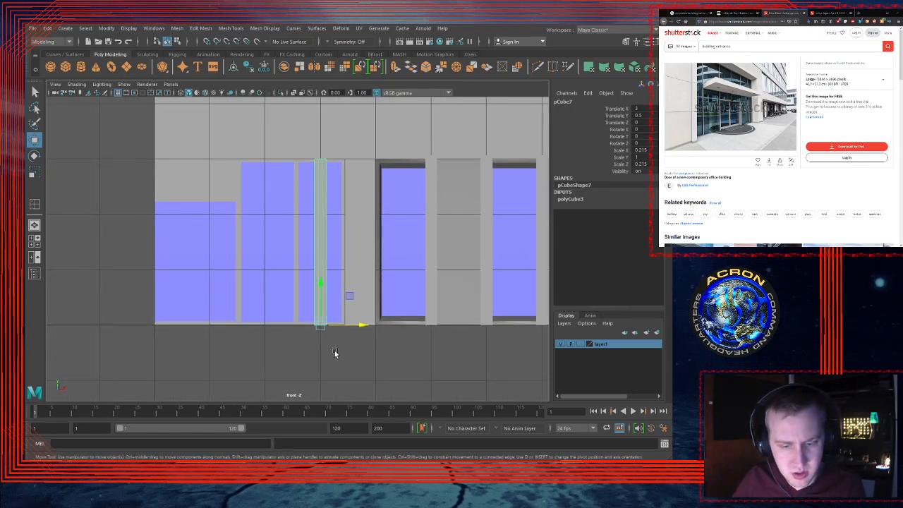
click(361, 326)
drag(362, 326, 352, 327)
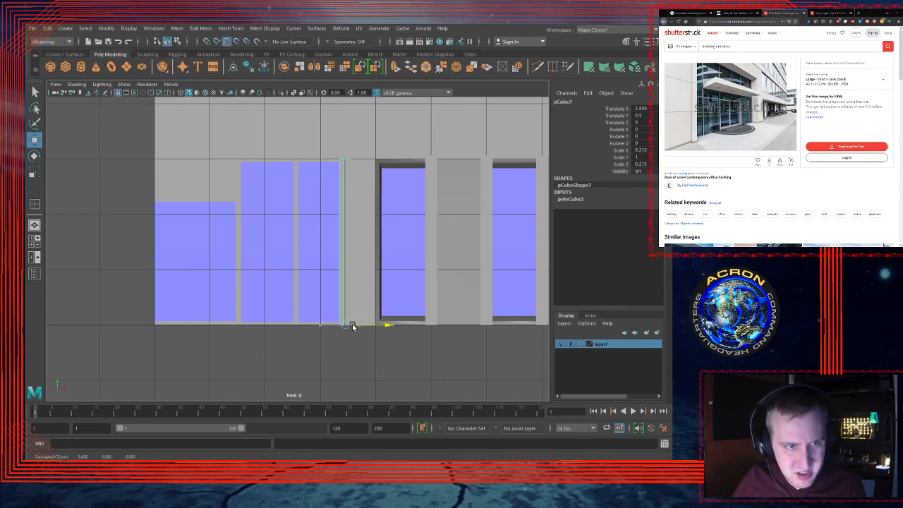
Step: Set layer1 back to template display and enlarge the perspective view
key(space)
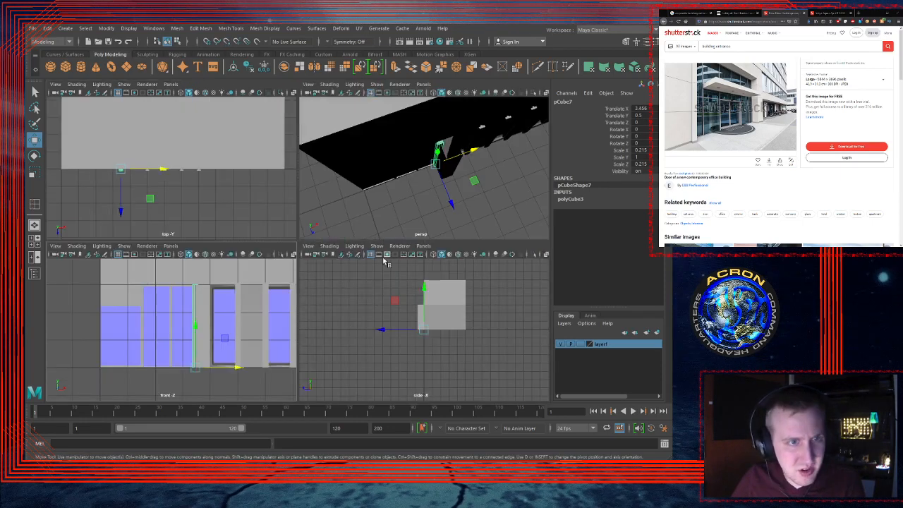
click(580, 344)
key(space)
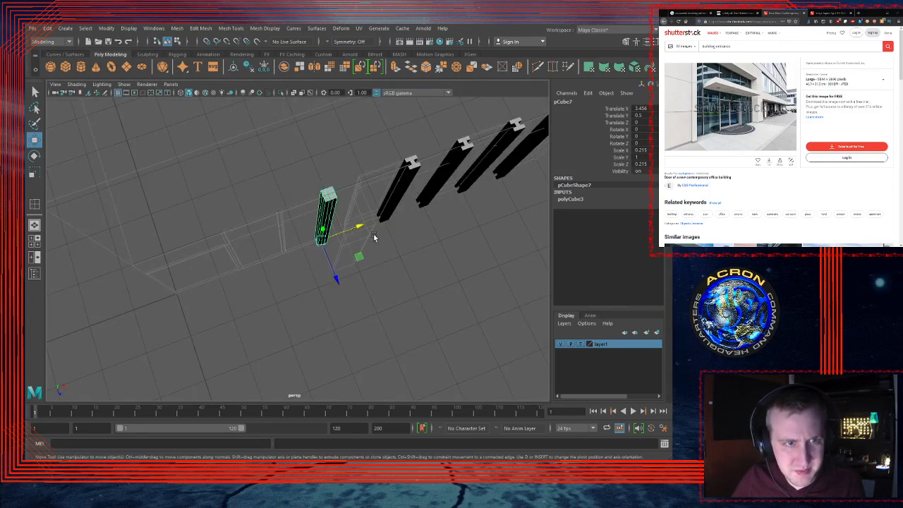
Step: Delete the middle face along the front edge of the post's top and the adjoining middle face on its front side
alt+drag(372, 238, 342, 242)
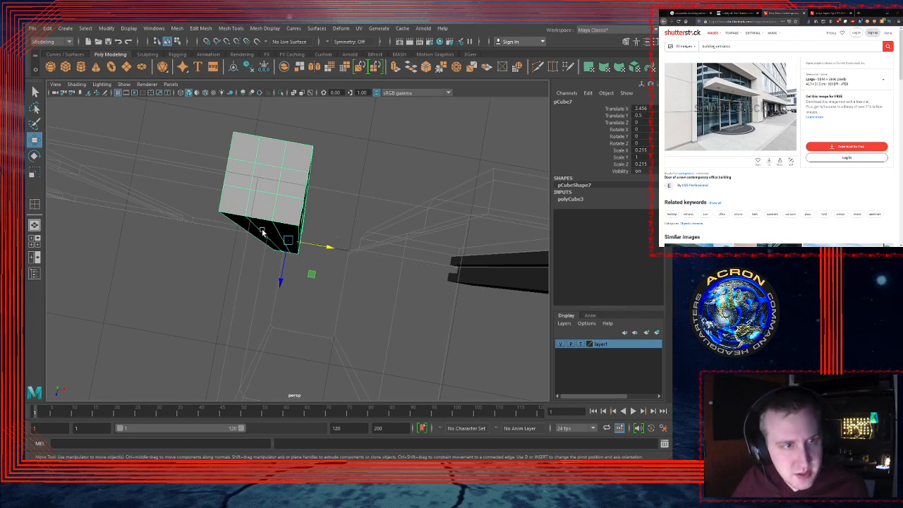
alt+drag(341, 244, 314, 223)
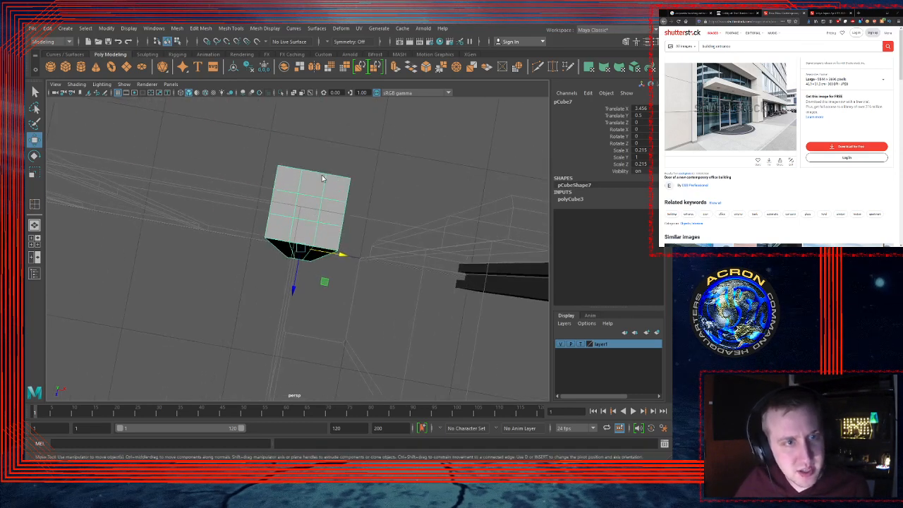
key(F11)
click(303, 227)
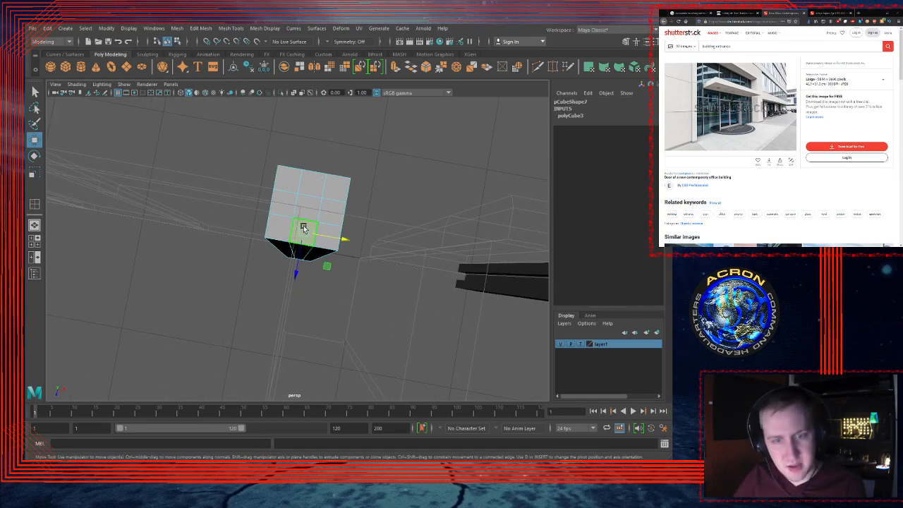
key(Delete)
click(304, 252)
key(Delete)
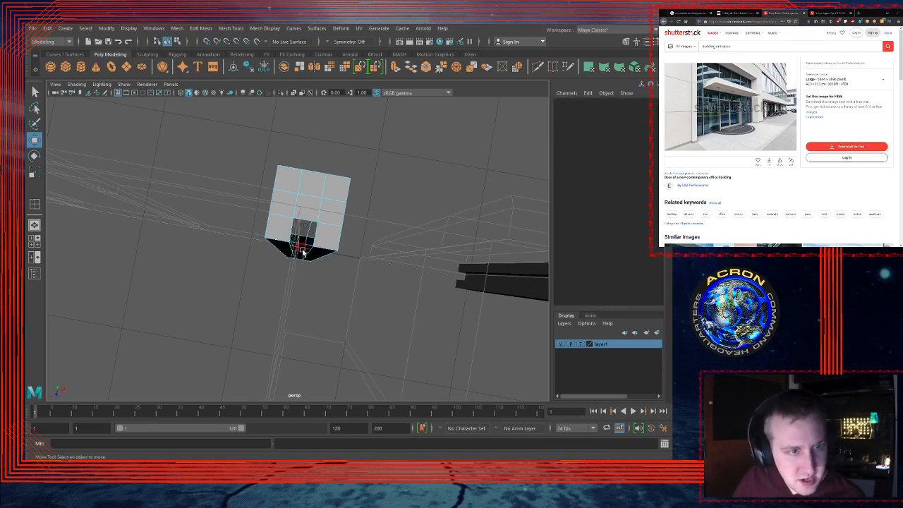
Step: Delete the middle top face along the post's adjoining edge, the side face below it, and the front groove's bottom face
click(284, 207)
key(Delete)
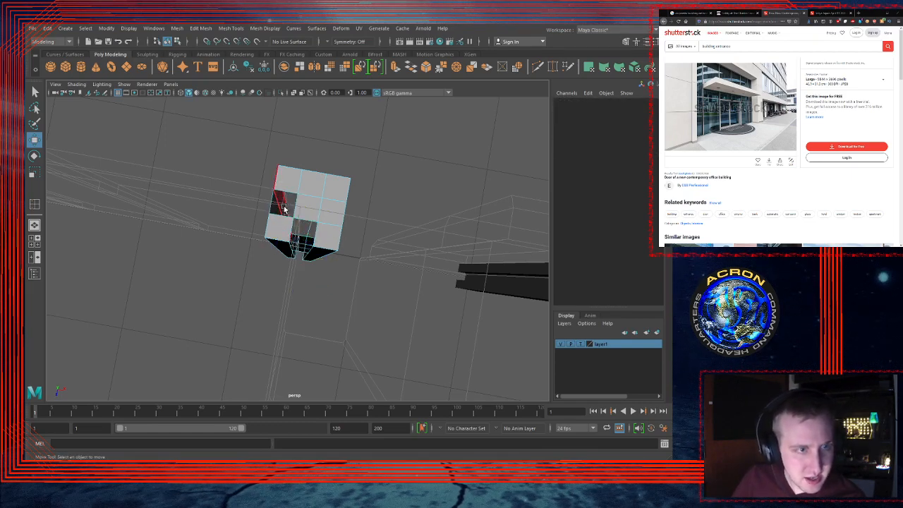
click(280, 212)
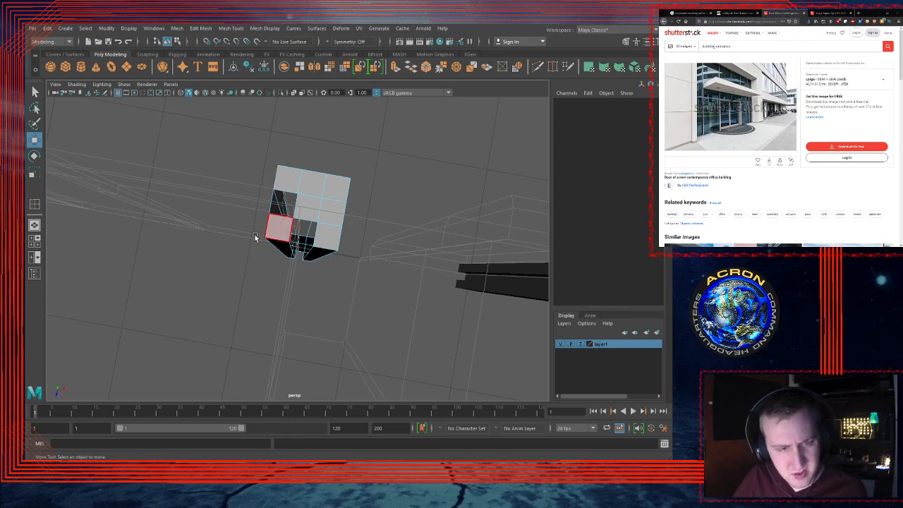
alt+drag(258, 237, 360, 233)
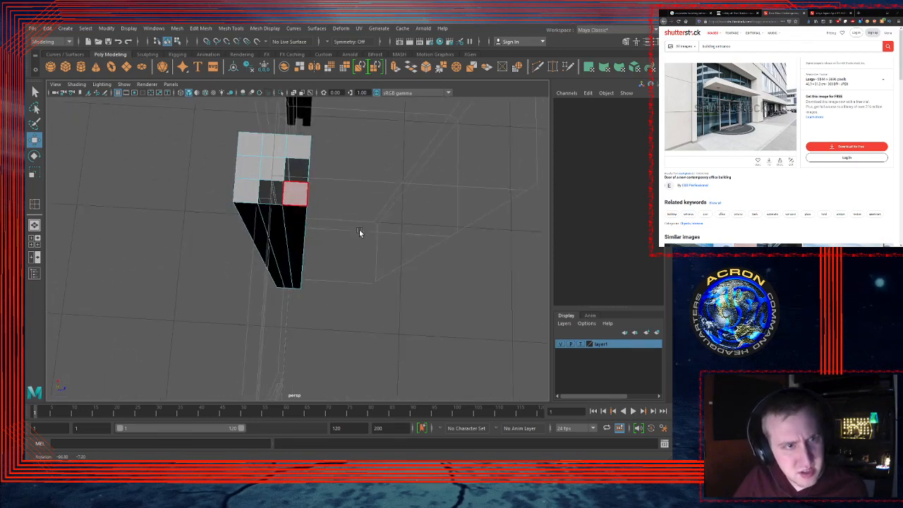
click(281, 242)
alt+drag(280, 242, 343, 250)
key(Delete)
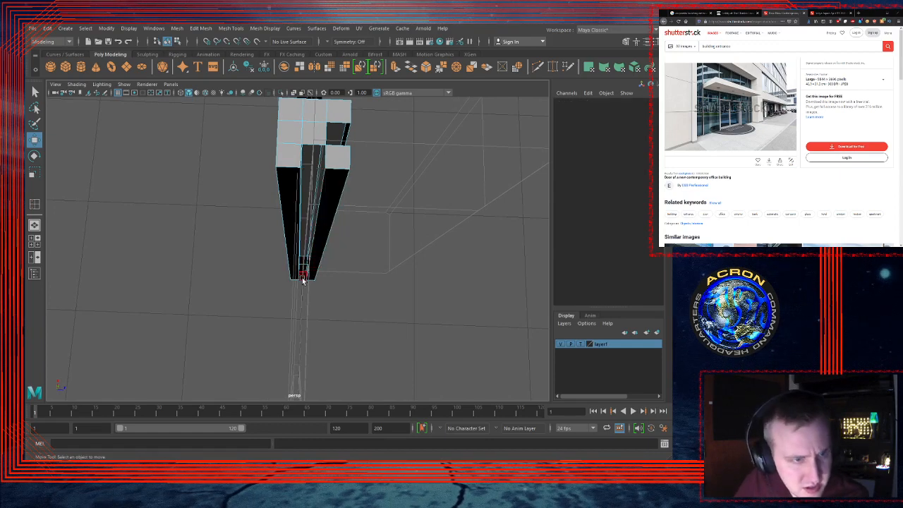
click(304, 278)
key(Delete)
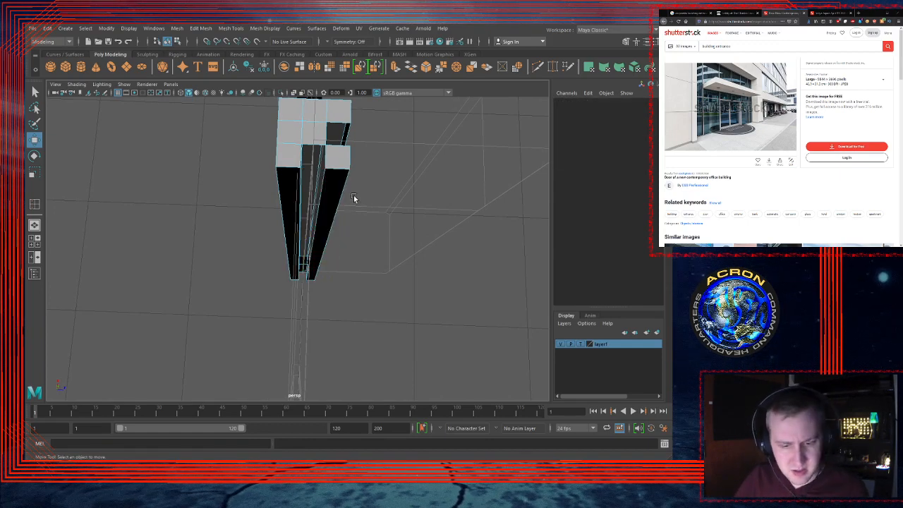
Step: Delete the top, outer side and bottom faces of the corner block between the post's two grooves
alt+drag(355, 198, 312, 221)
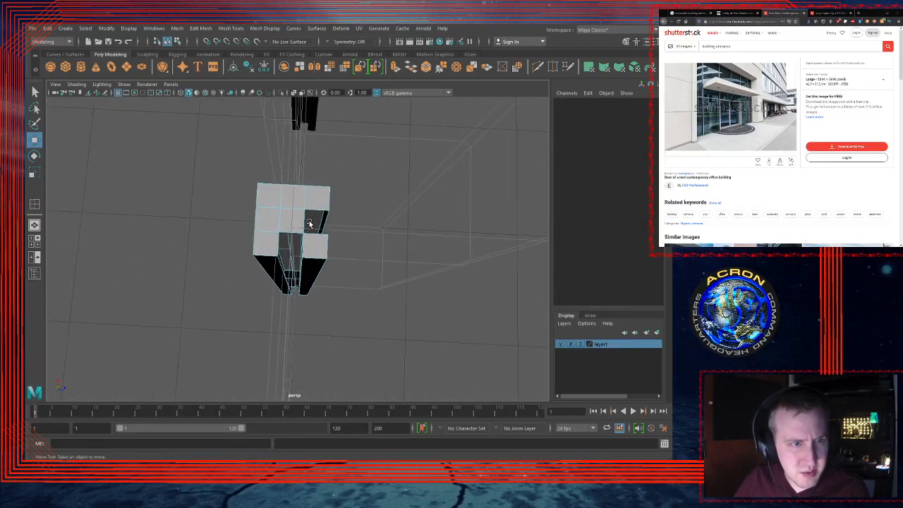
alt+right_drag(312, 221, 420, 220)
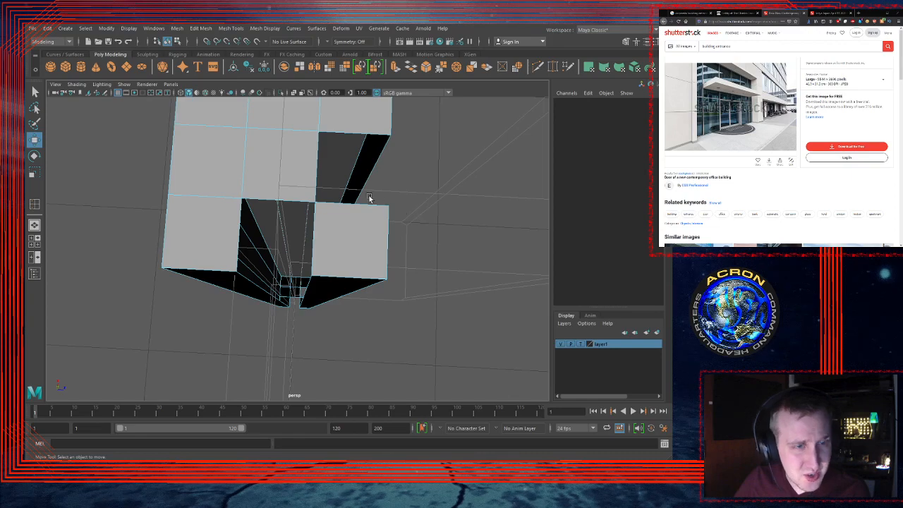
alt+drag(343, 178, 332, 196)
alt+right_drag(332, 196, 247, 200)
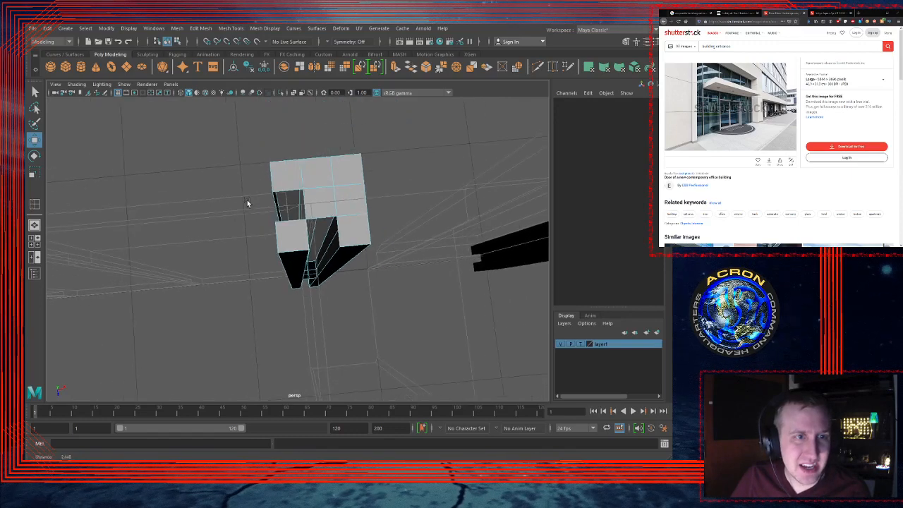
click(292, 230)
key(Delete)
click(298, 260)
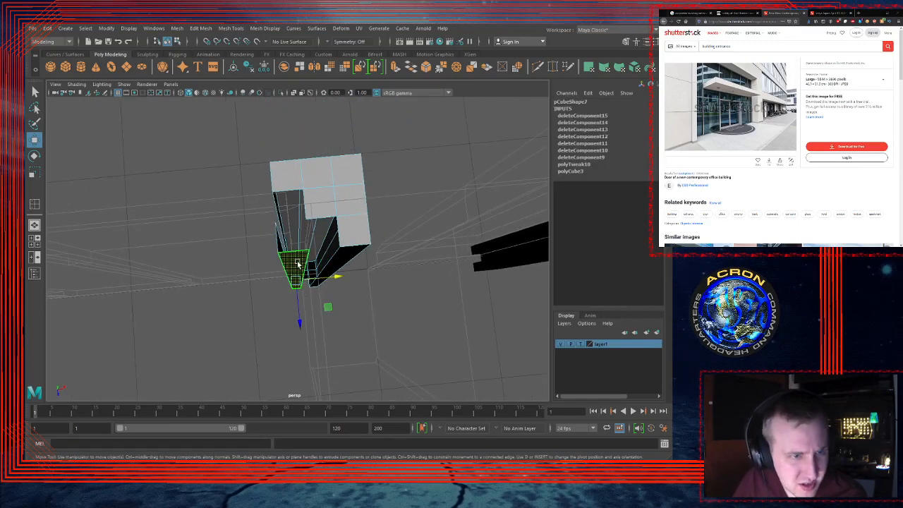
key(Delete)
click(282, 270)
click(291, 280)
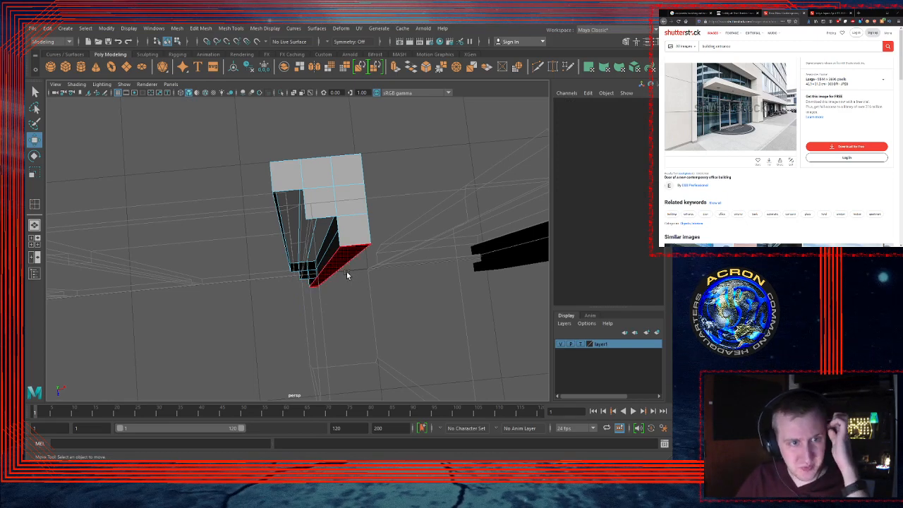
Step: Bridge an open top edge of the stepped cutout to its matching bottom edge to form the first inner wall
alt+drag(345, 274, 363, 224)
alt+middle_drag(330, 228, 338, 325)
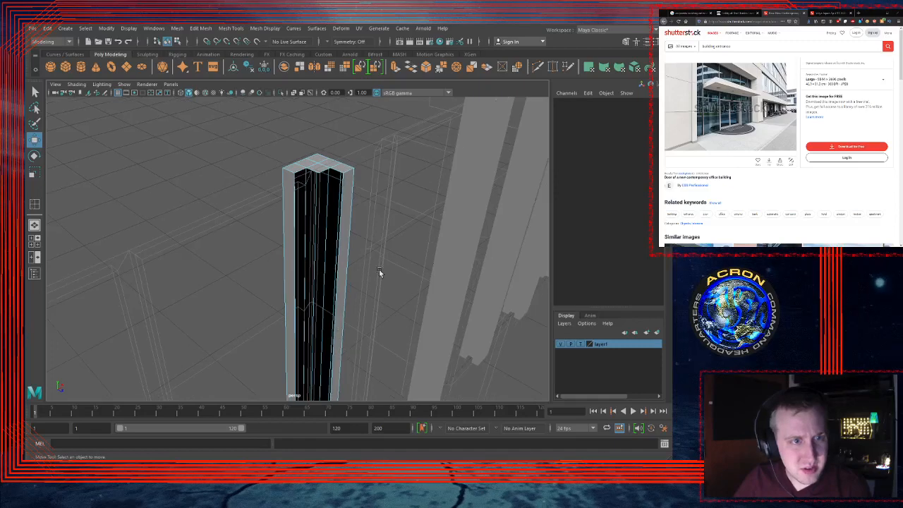
alt+right_drag(380, 271, 337, 263)
alt+drag(337, 263, 338, 201)
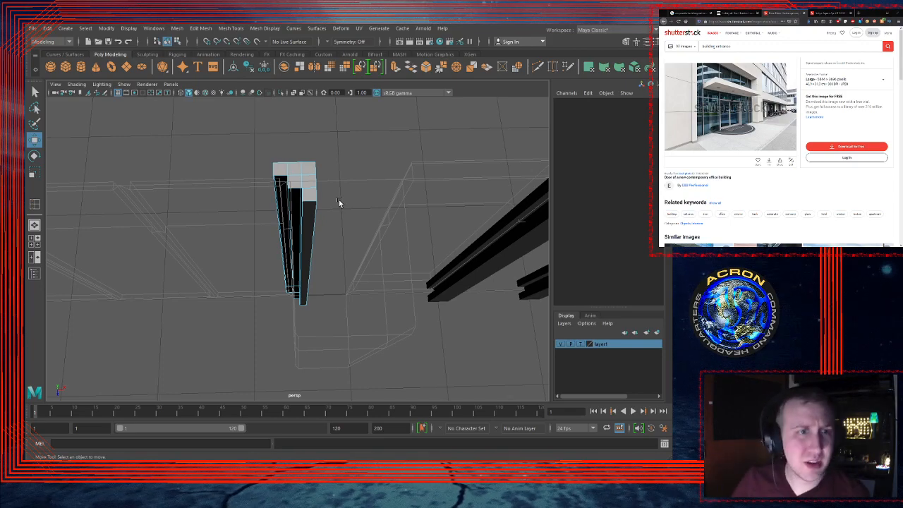
alt+right_drag(309, 186, 469, 201)
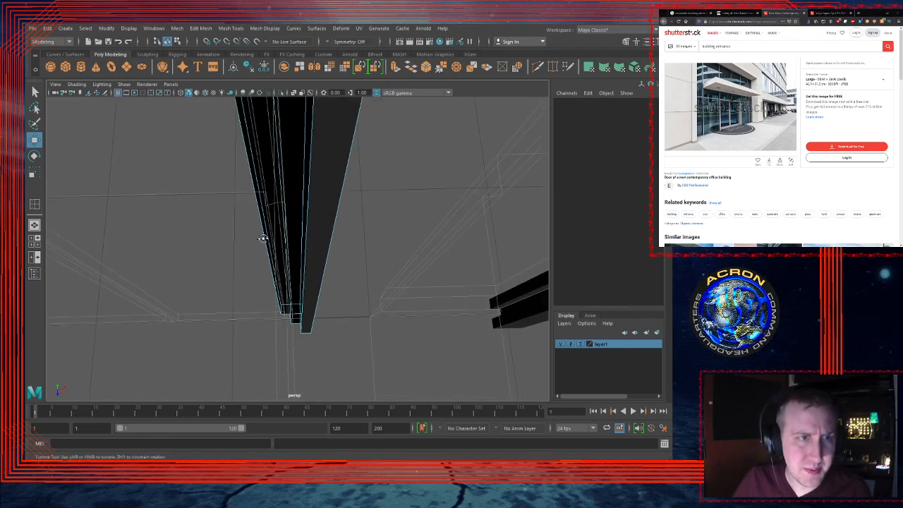
alt+drag(262, 238, 318, 178)
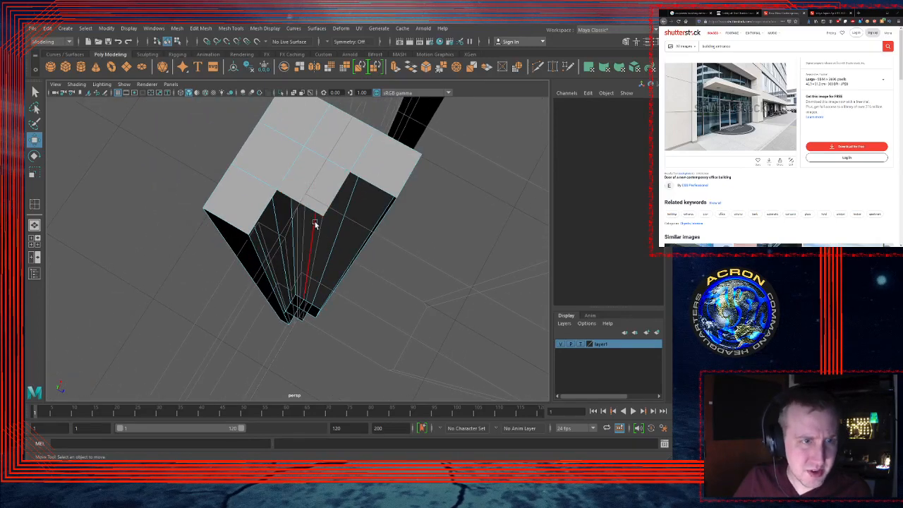
click(308, 208)
click(299, 321)
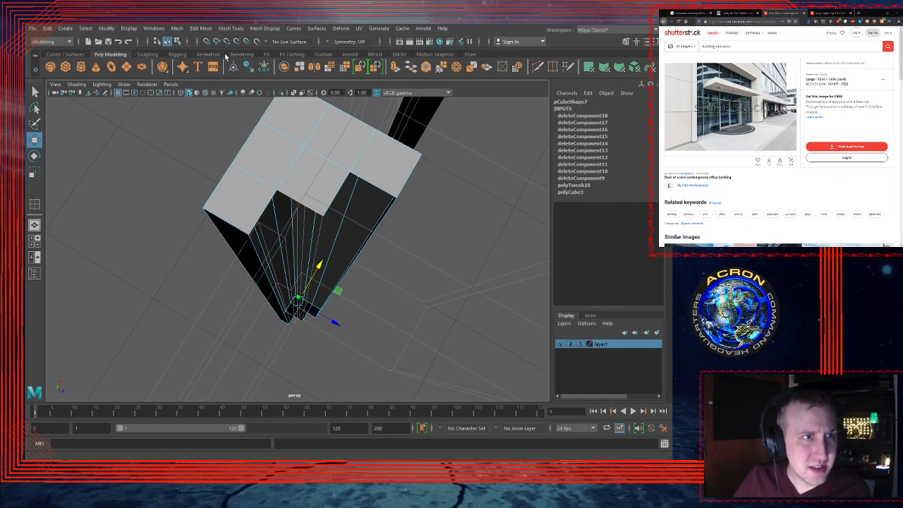
click(323, 54)
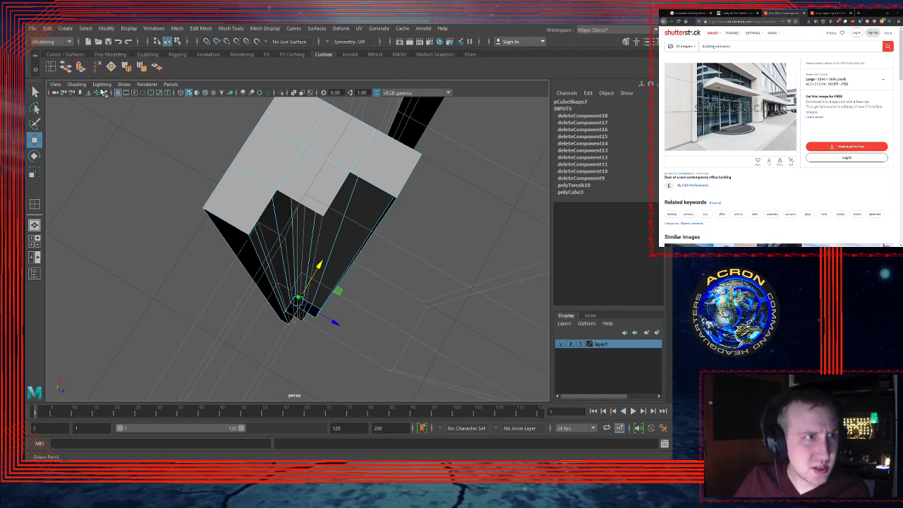
click(67, 67)
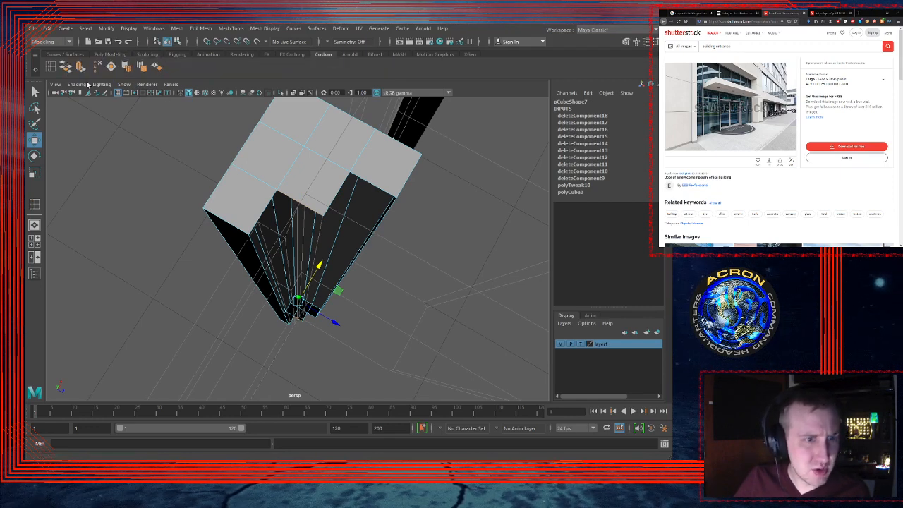
Step: Bridge the remaining three pairs of top and bottom edges in the stepped cutout to close its walls
click(306, 316)
shift+click(332, 195)
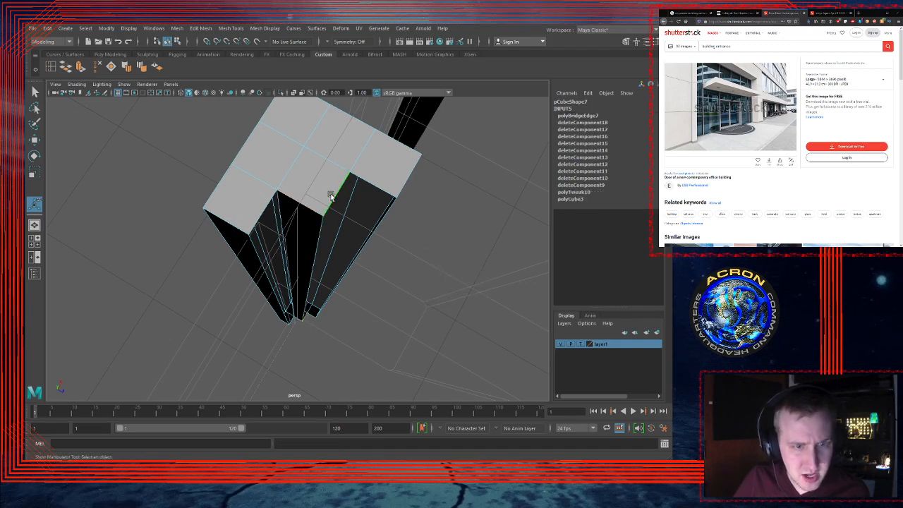
key(g)
click(367, 195)
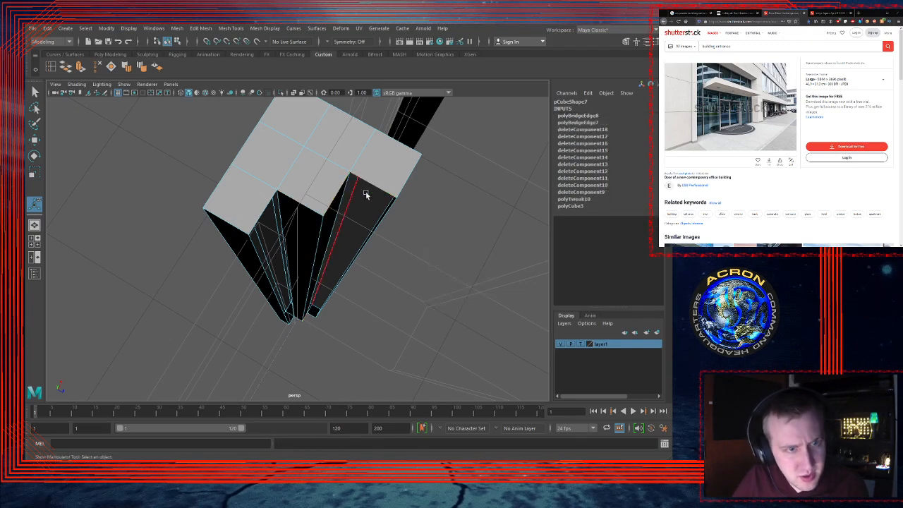
key(g)
click(291, 322)
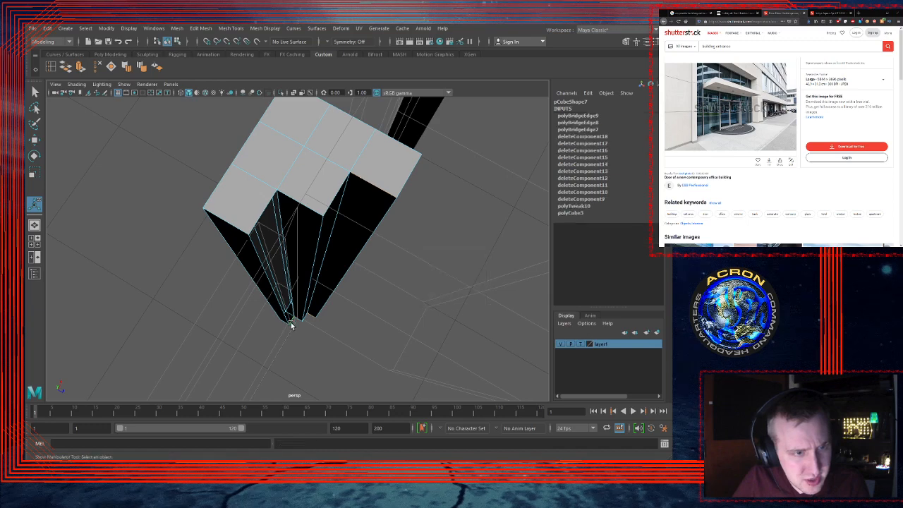
shift+click(256, 221)
key(g)
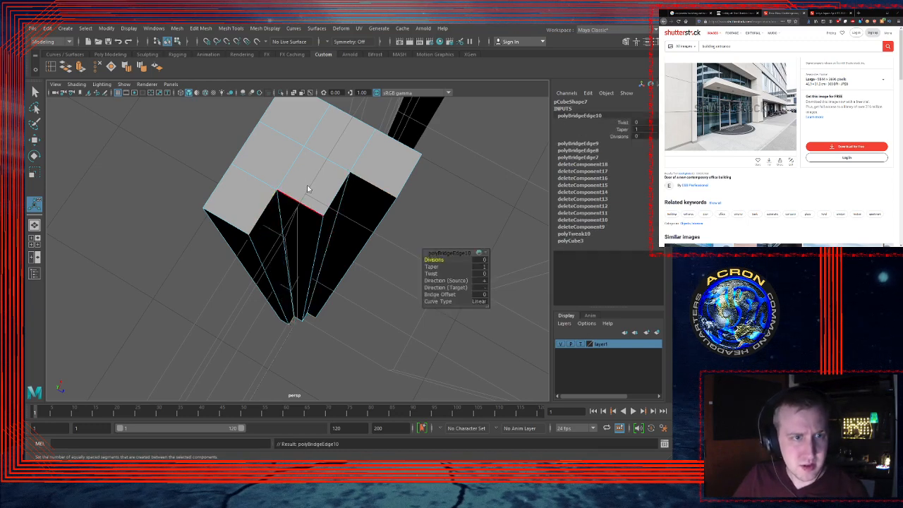
key(q)
click(497, 207)
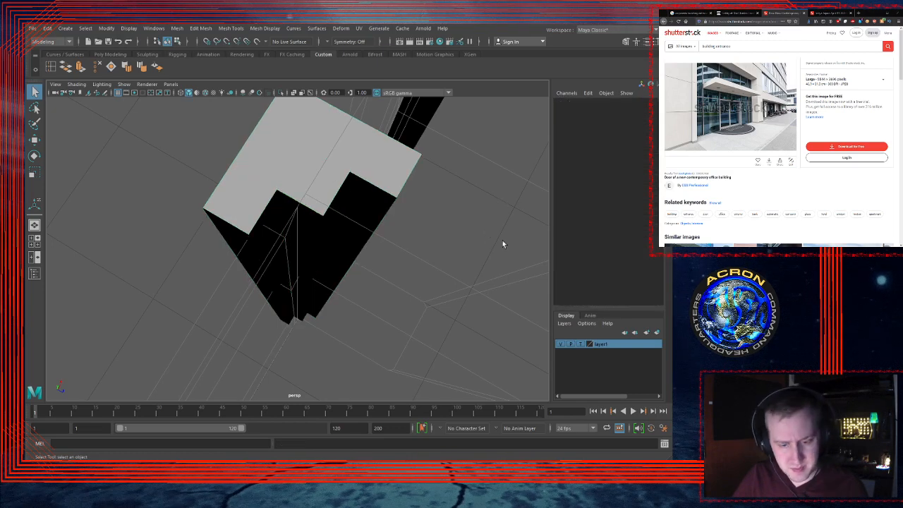
Step: Examine the stepped post's profile from above against the surrounding walls and neighbouring pillars
alt+drag(502, 244, 358, 106)
alt+right_drag(435, 273, 334, 285)
alt+middle_drag(361, 252, 356, 222)
alt+right_drag(357, 222, 379, 244)
alt+drag(379, 243, 311, 343)
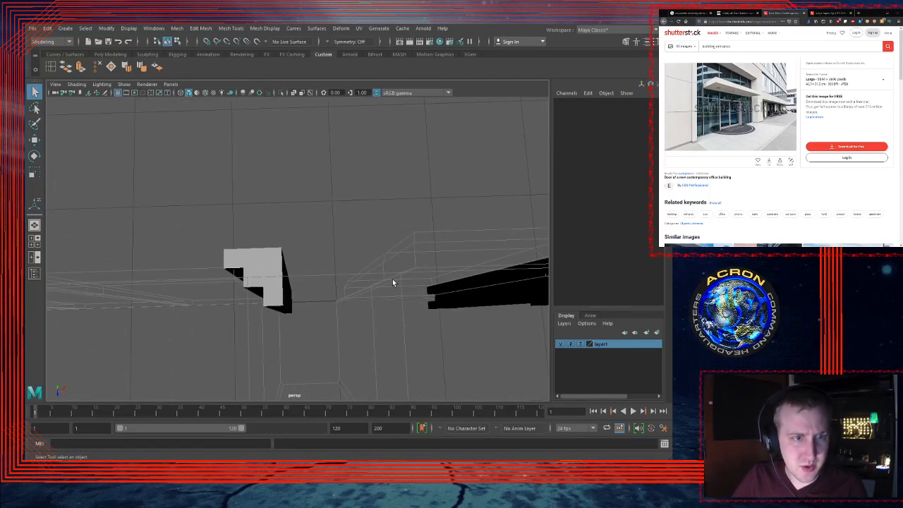
alt+drag(355, 292, 271, 290)
alt+right_drag(272, 292, 393, 277)
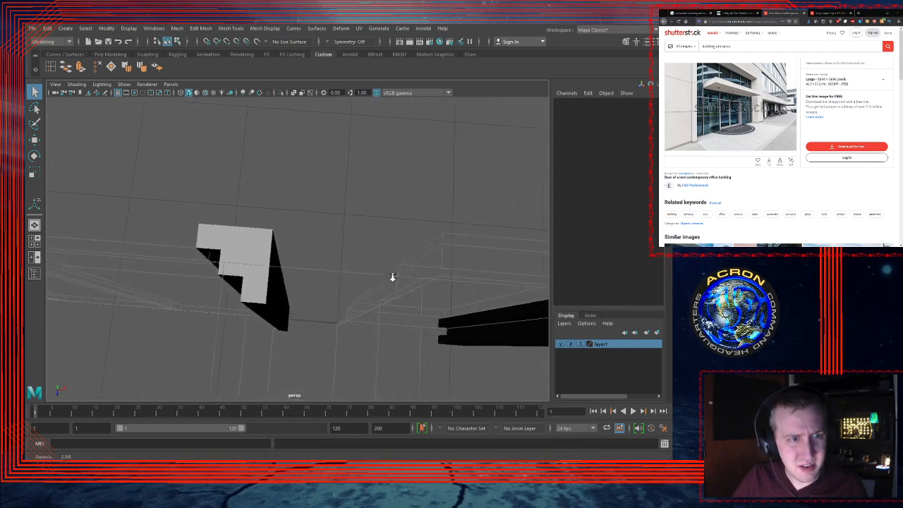
alt+drag(392, 277, 269, 223)
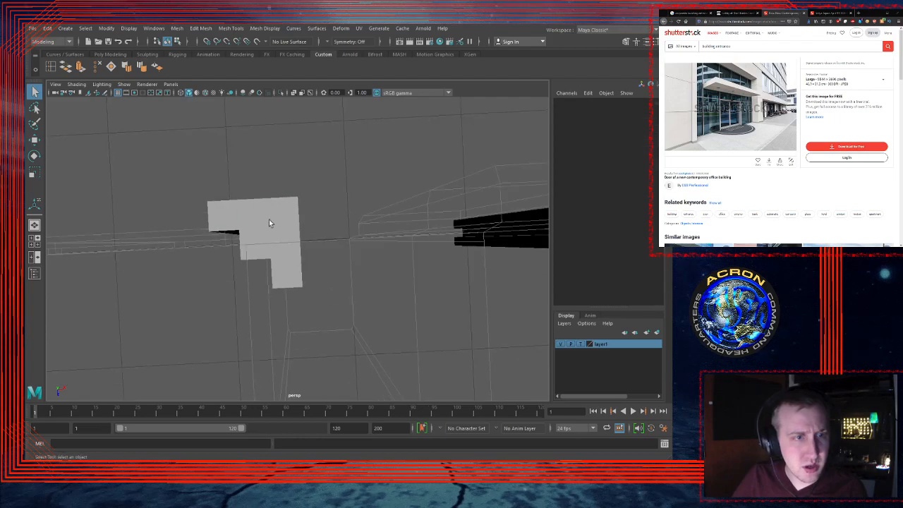
Step: Delete the top, two side and bottom faces of the post's outer corner block opposite the stepped cutout
click(270, 223)
key(F11)
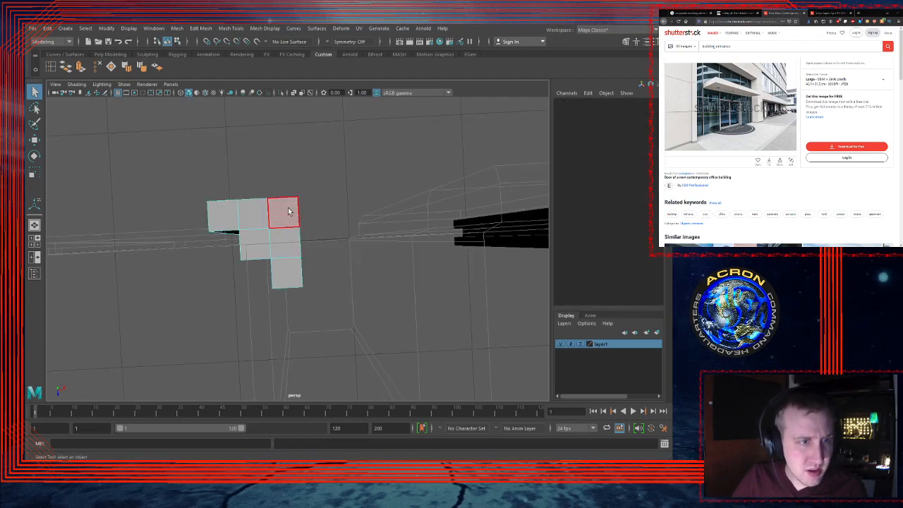
alt+drag(291, 216, 228, 217)
click(338, 235)
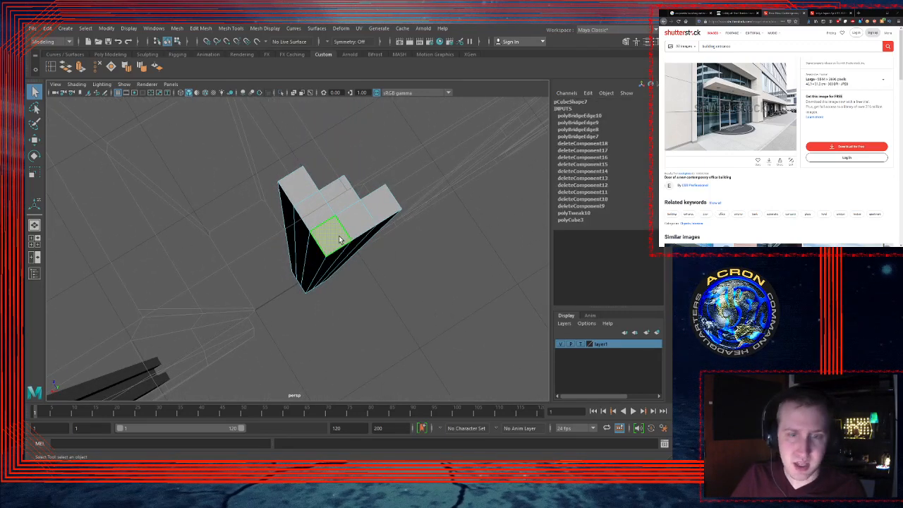
key(Delete)
click(324, 258)
key(Delete)
click(329, 261)
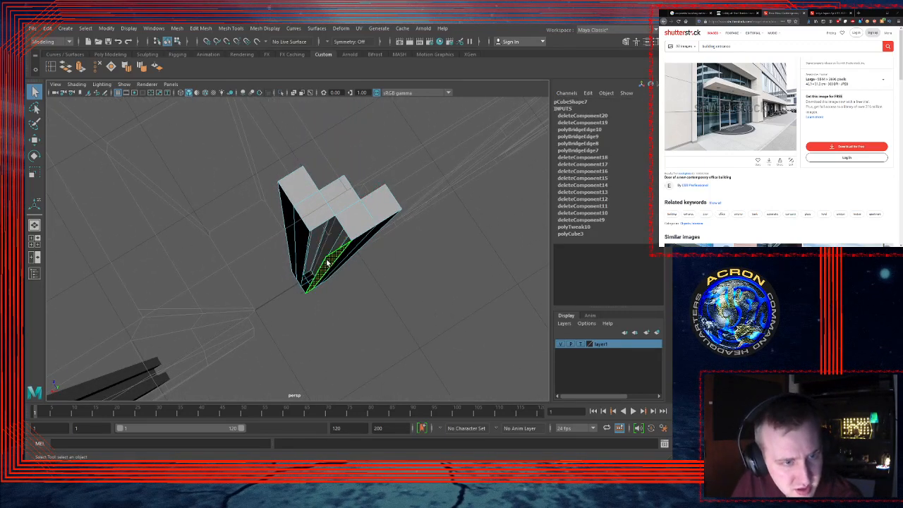
key(Delete)
click(301, 295)
key(Delete)
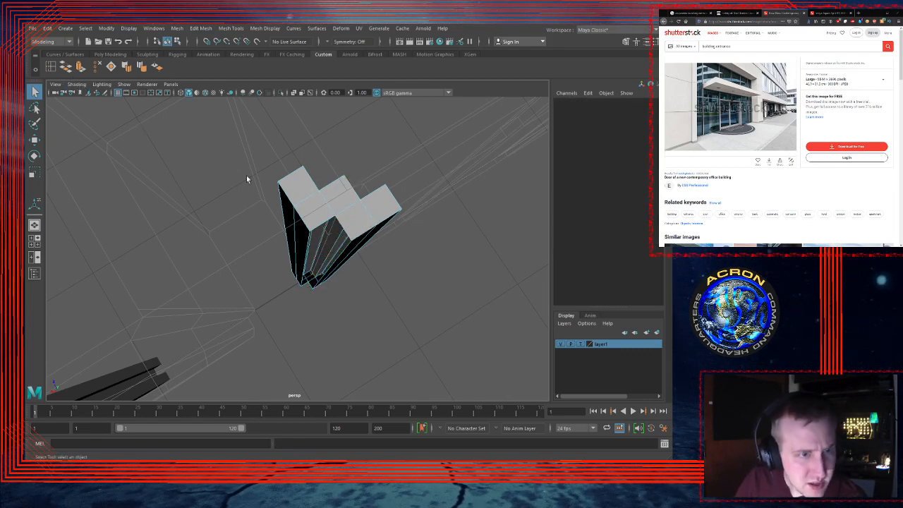
Step: Merge the two top vertices at the post's deleted outer corner to their center, and merge the matching bottom pair the same way
alt+right_drag(357, 263, 450, 244)
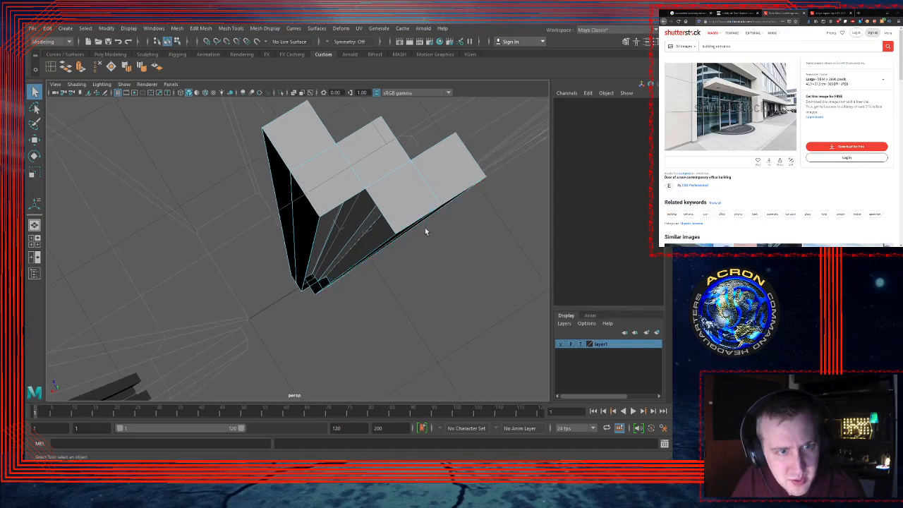
alt+drag(425, 231, 360, 192)
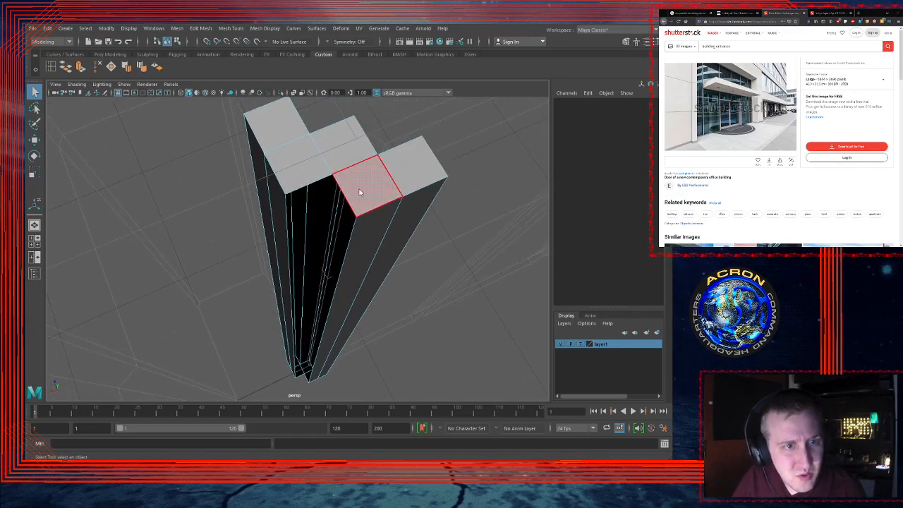
click(319, 206)
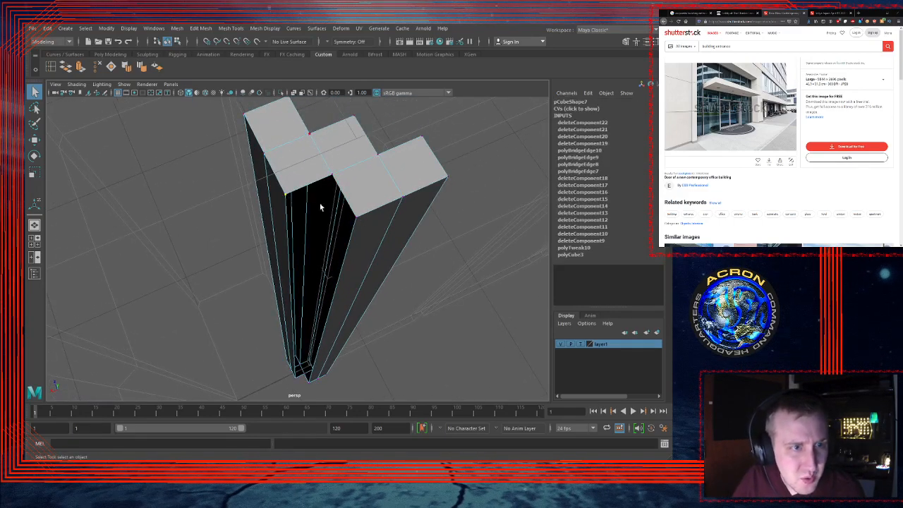
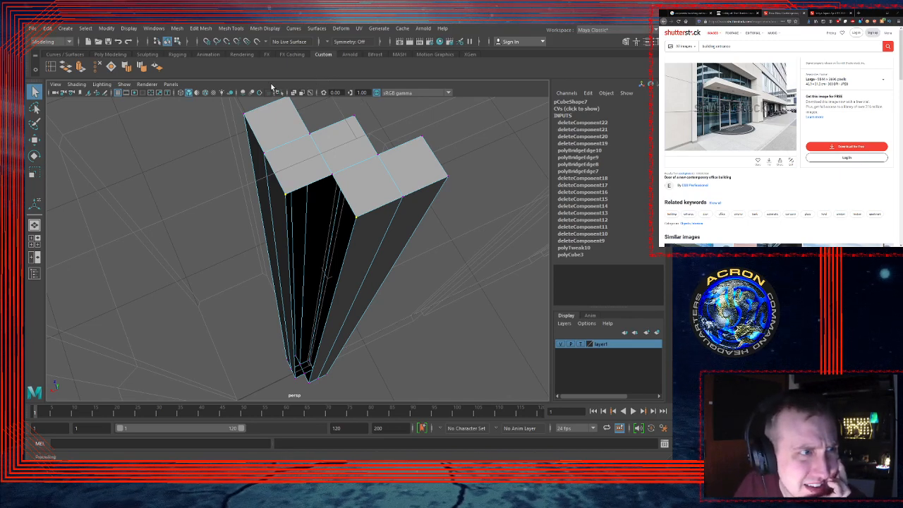
click(147, 54)
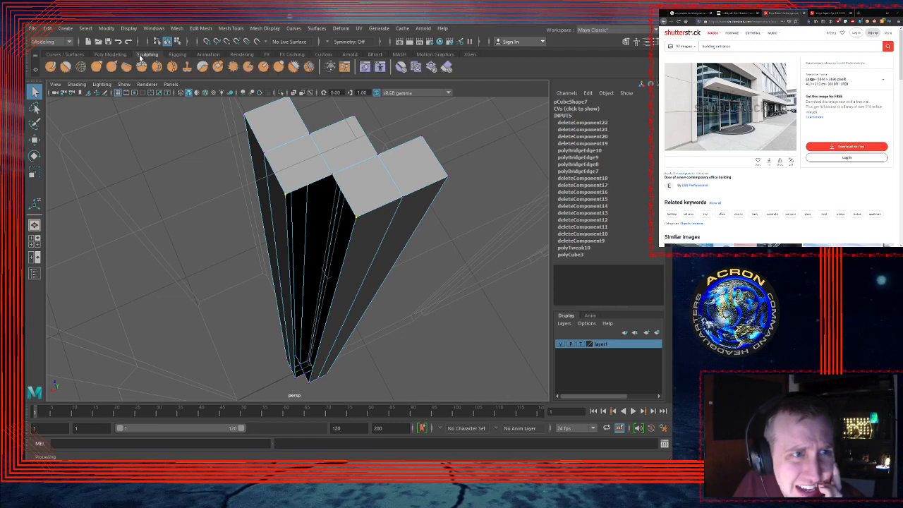
click(115, 55)
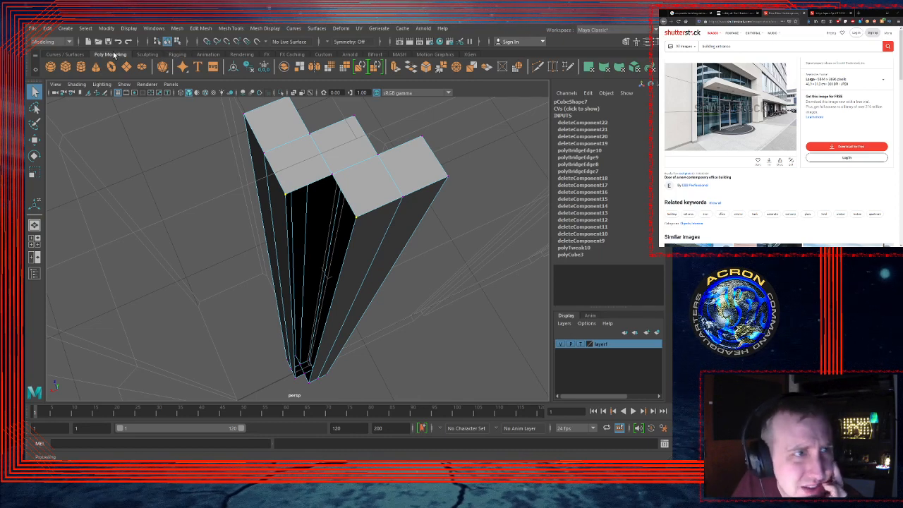
click(202, 33)
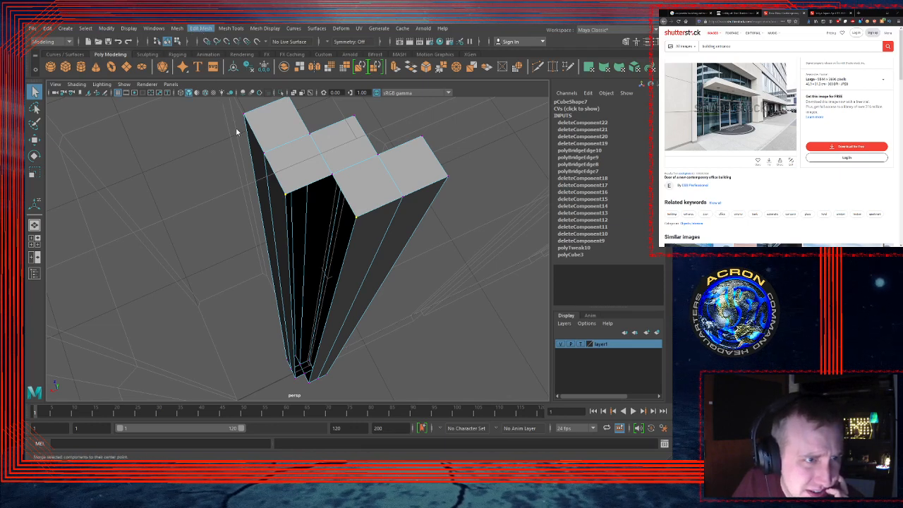
click(236, 128)
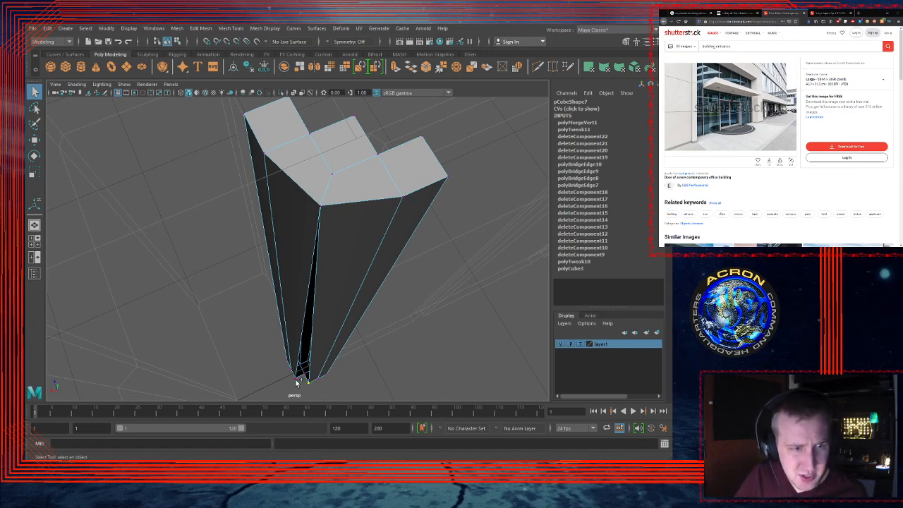
key(g)
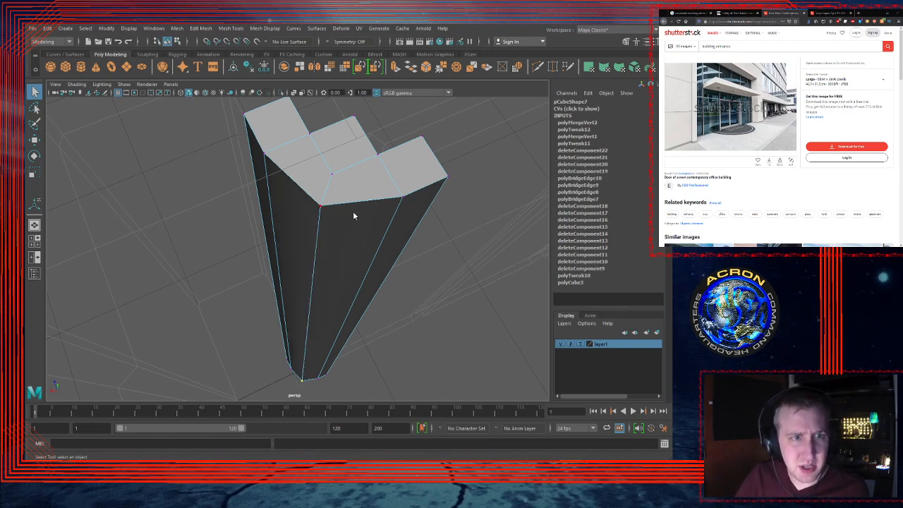
Step: Examine the post's merged outer corner and stepped top profile from several angles in object mode
key(F8)
alt+drag(501, 328, 289, 228)
alt+drag(351, 260, 478, 347)
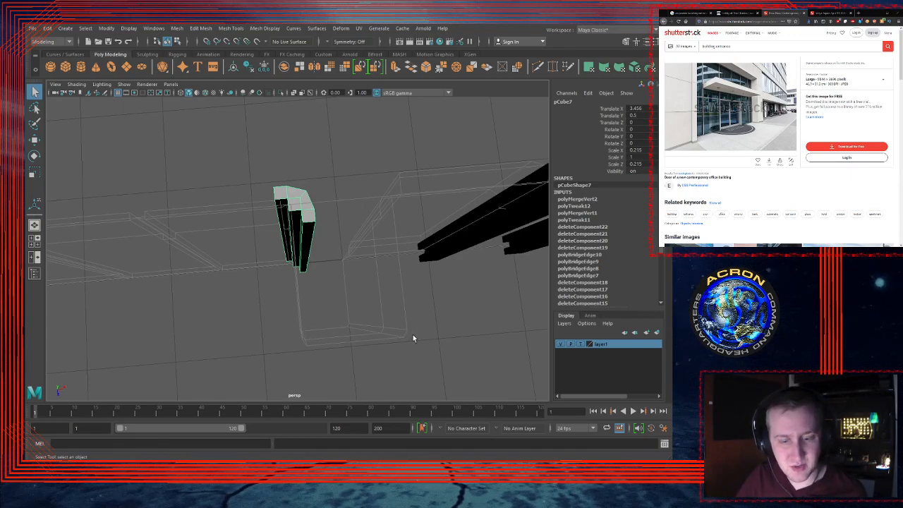
alt+drag(413, 335, 270, 278)
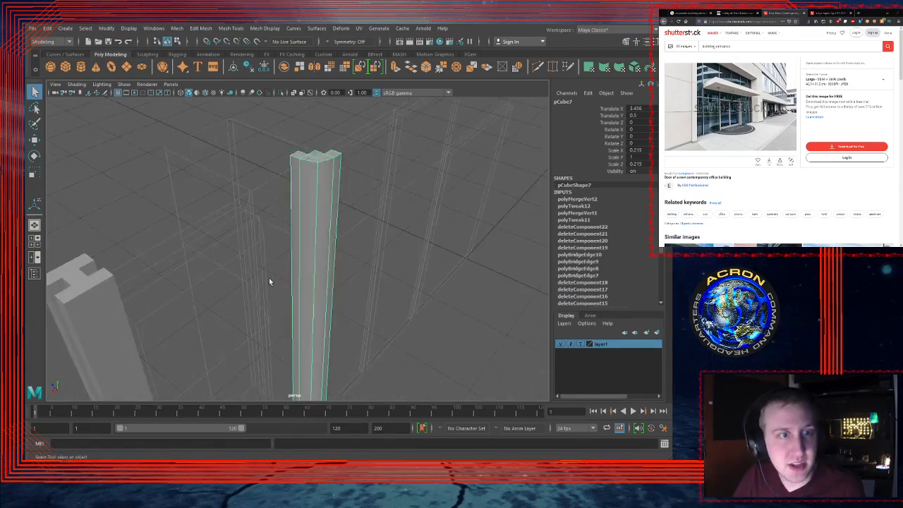
alt+right_drag(269, 281, 379, 198)
alt+middle_drag(379, 199, 323, 341)
alt+right_drag(323, 341, 399, 278)
alt+middle_drag(318, 314, 344, 252)
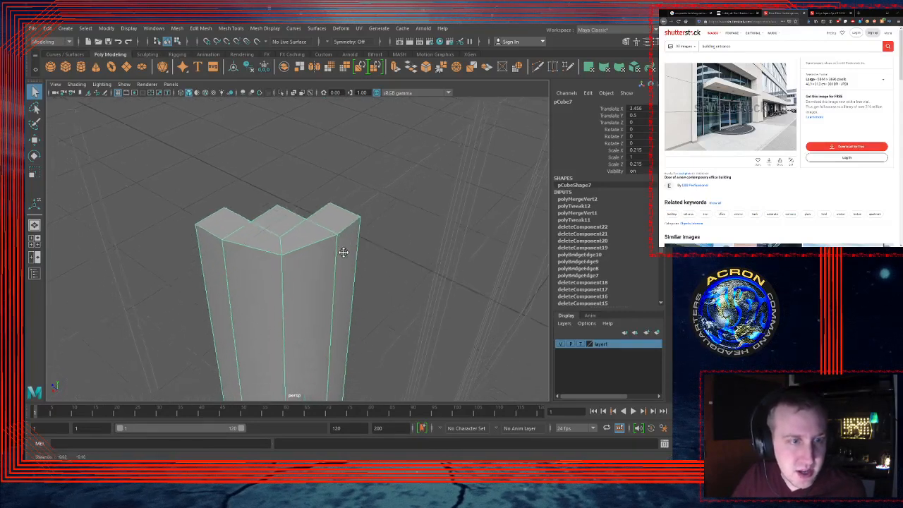
alt+drag(344, 253, 292, 219)
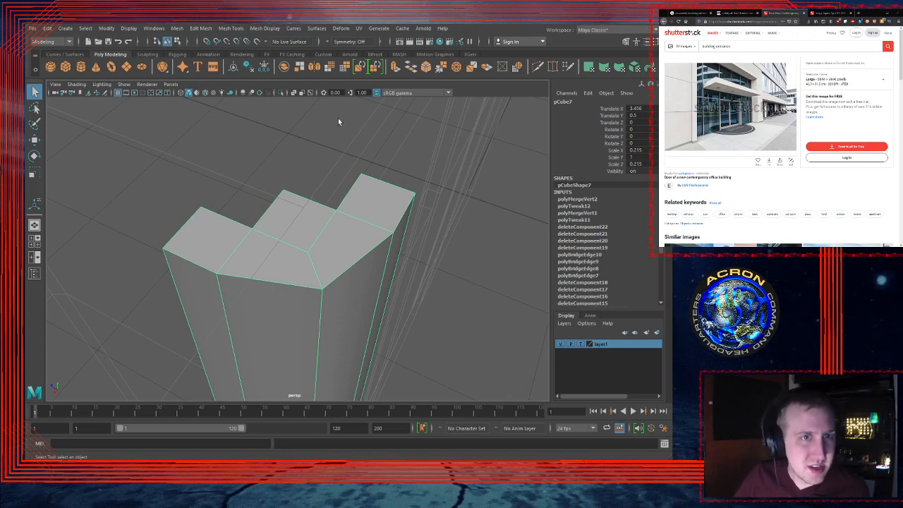
mouse_move(340, 135)
alt+middle_down()
mouse_move(355, 145)
mouse_move(345, 145)
alt+middle_up()
alt+right_drag(346, 150, 397, 151)
mouse_move(373, 171)
alt+middle_down()
mouse_move(375, 181)
mouse_move(376, 174)
alt+middle_up()
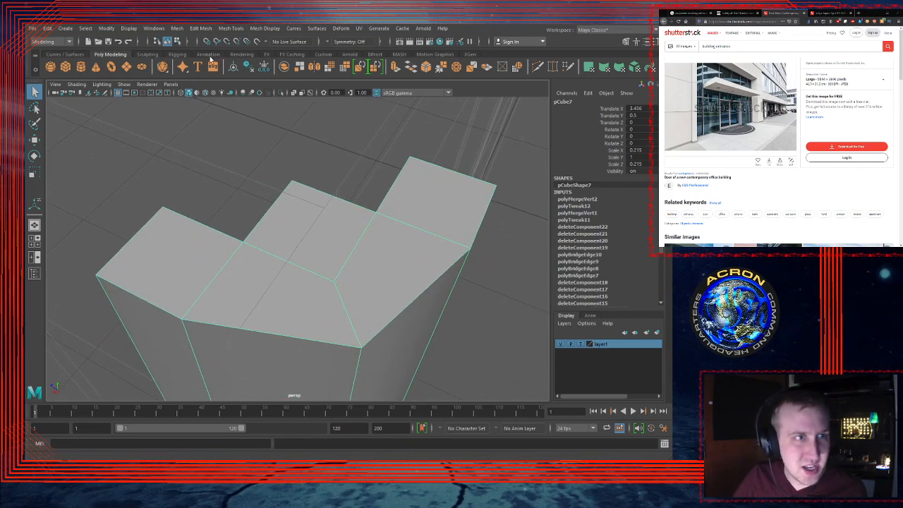
Step: Insert a horizontal edge loop around the post just below its top edge
click(328, 55)
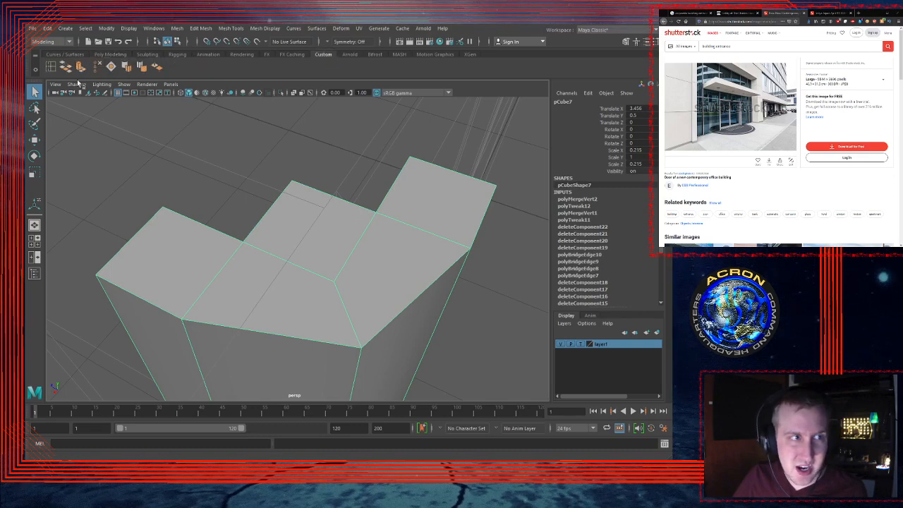
click(50, 66)
alt+drag(163, 268, 286, 242)
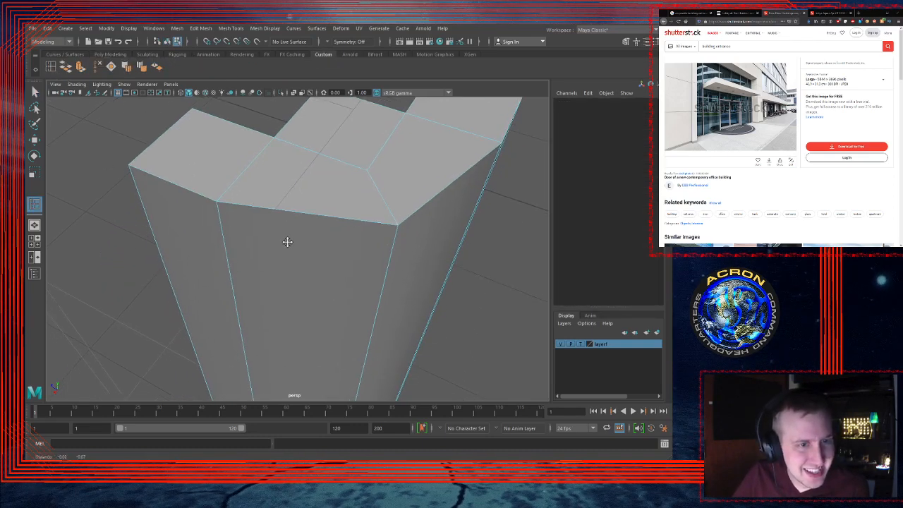
click(398, 232)
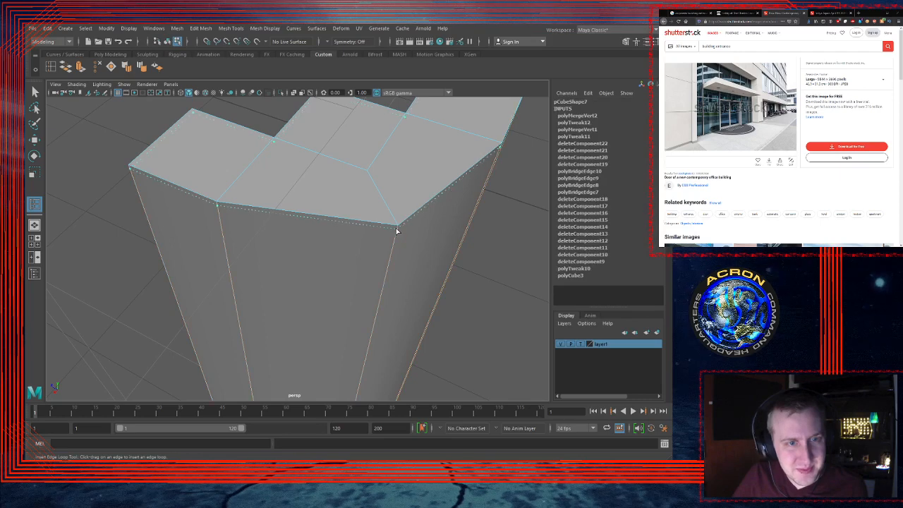
Step: Insert vertical edge loops close to the outer edges at both ends of the post
alt+right_drag(338, 231, 291, 223)
alt+drag(290, 223, 310, 211)
alt+middle_drag(311, 212, 309, 206)
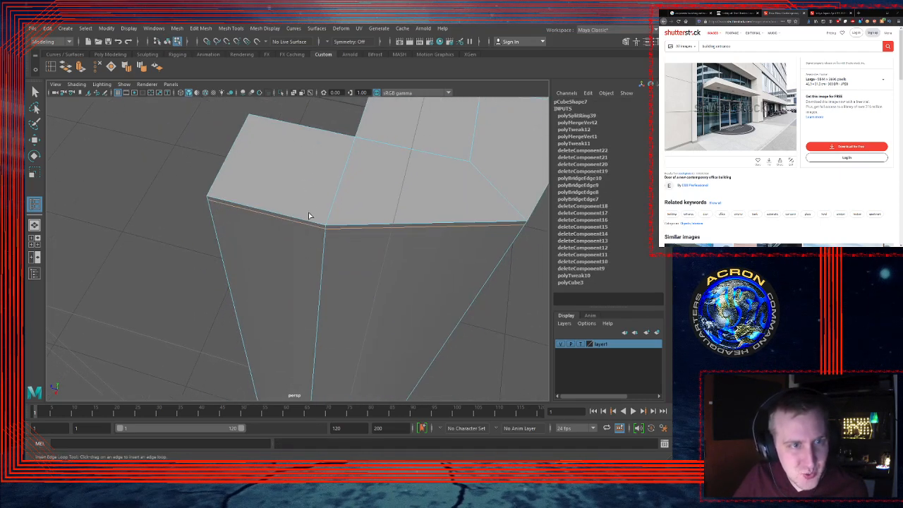
click(209, 200)
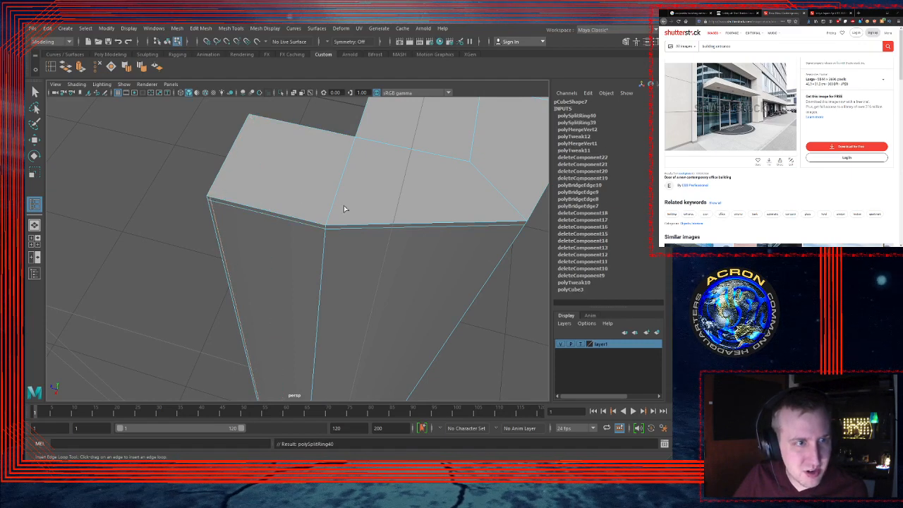
alt+drag(343, 206, 294, 233)
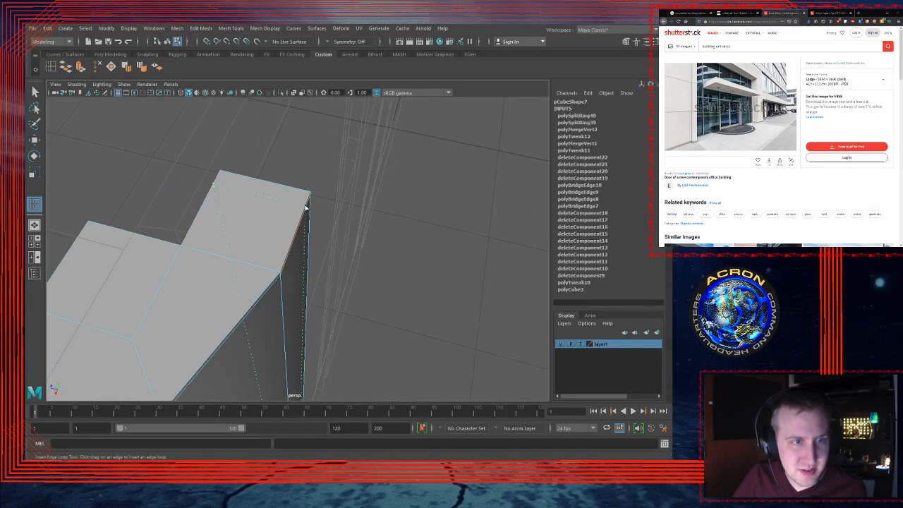
click(310, 194)
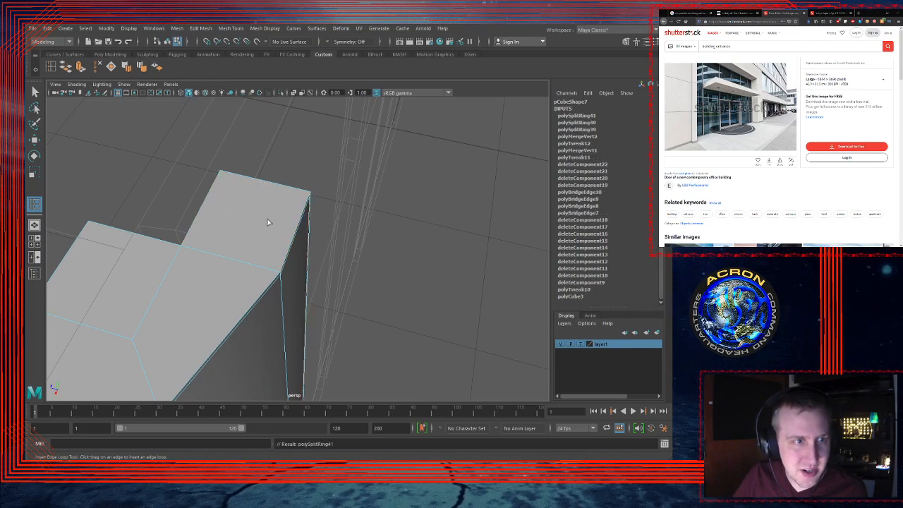
Step: Insert edge loops on both sides of the seam at one inner step corner, plus one close along the stepped cutout's edge
alt+drag(268, 224, 308, 208)
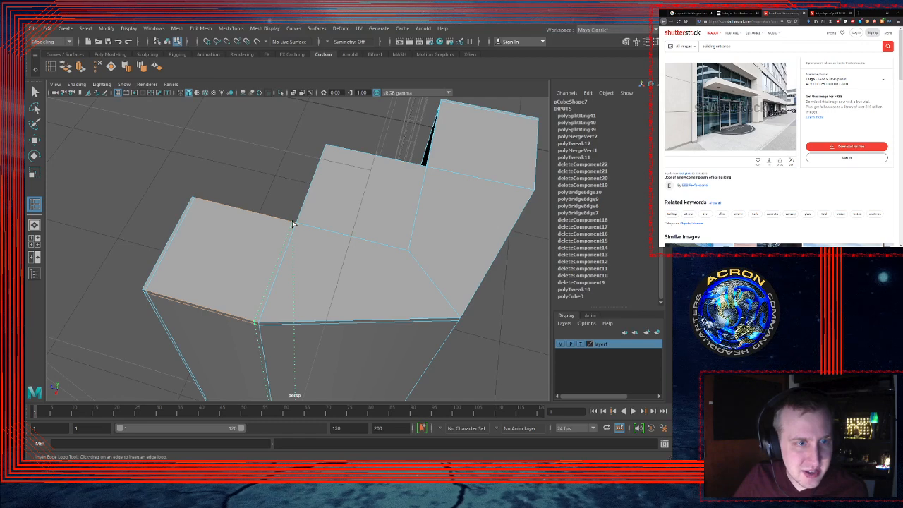
click(293, 225)
drag(333, 151, 332, 149)
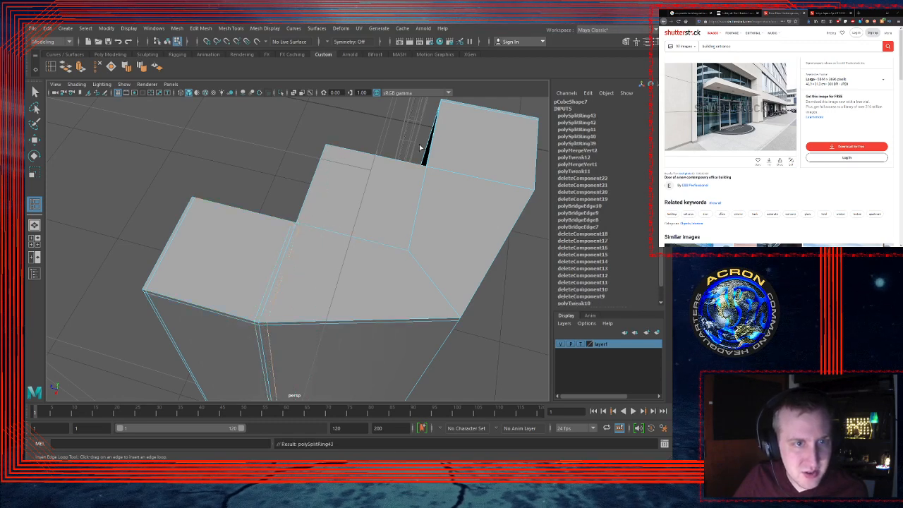
alt+middle_drag(453, 102, 422, 140)
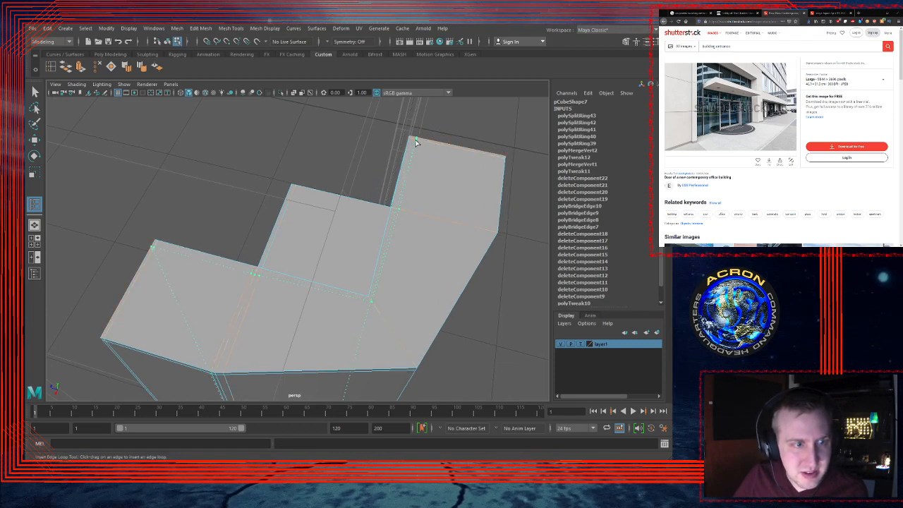
click(414, 144)
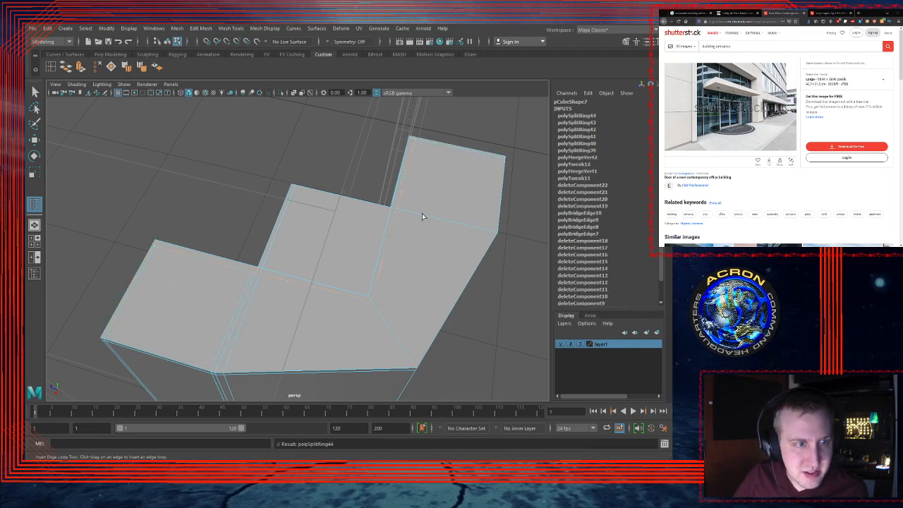
Step: Insert two edge loops, one on each side of the seam at the opposite inner step corner
alt+drag(412, 210, 427, 175)
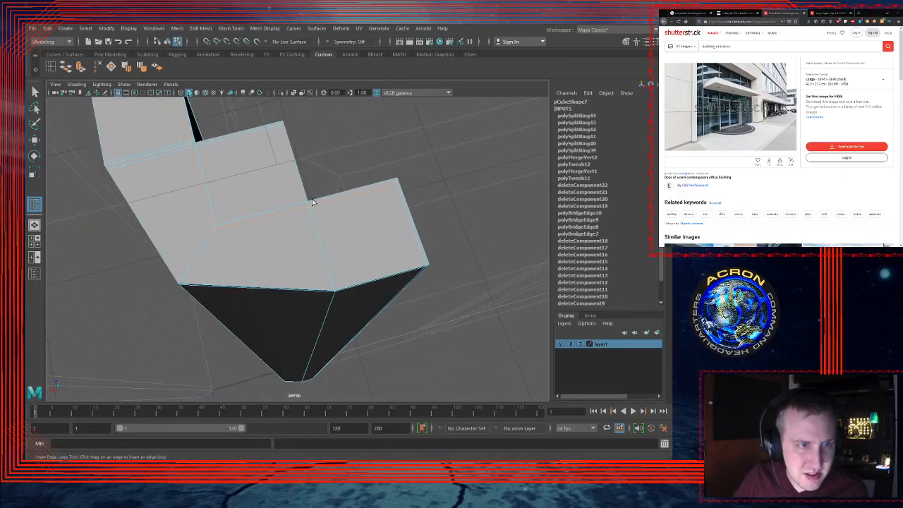
click(314, 203)
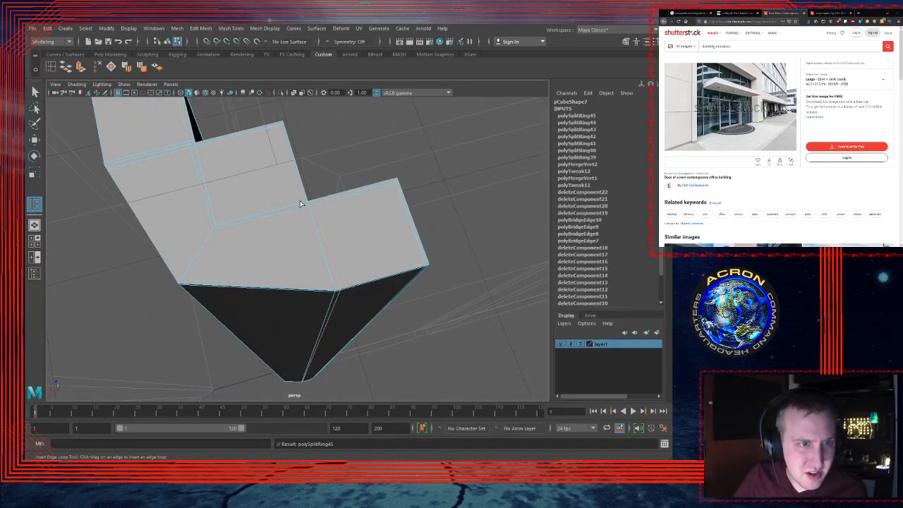
click(304, 206)
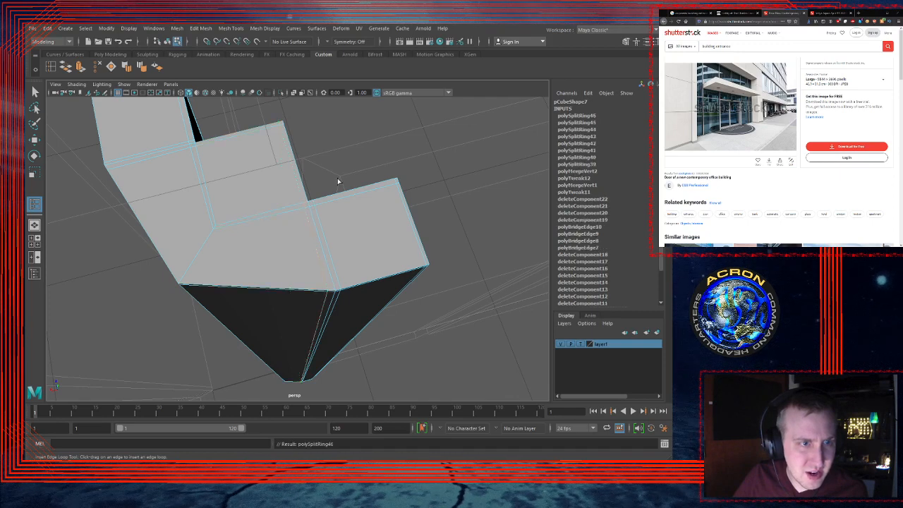
Step: Preview the post in smooth mesh display and examine its rounded outer corner and stepped edges
alt+drag(337, 178, 369, 190)
key(3)
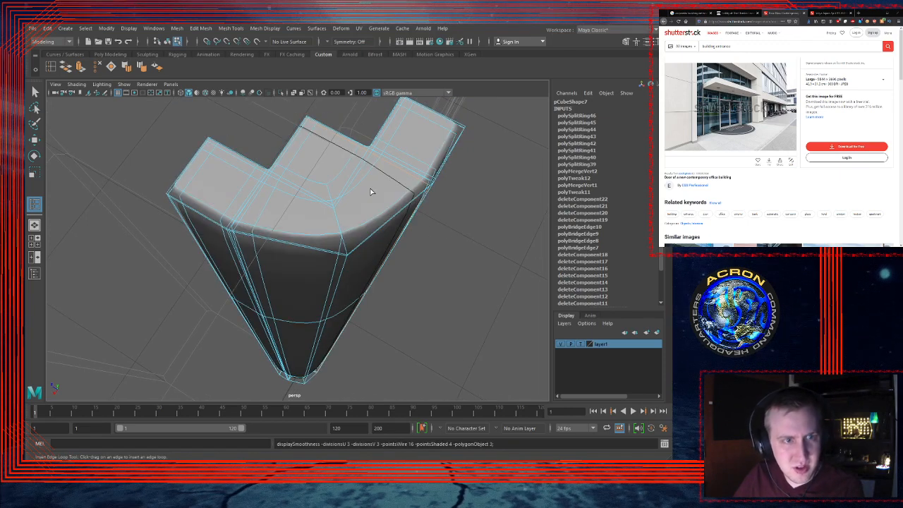
key(q)
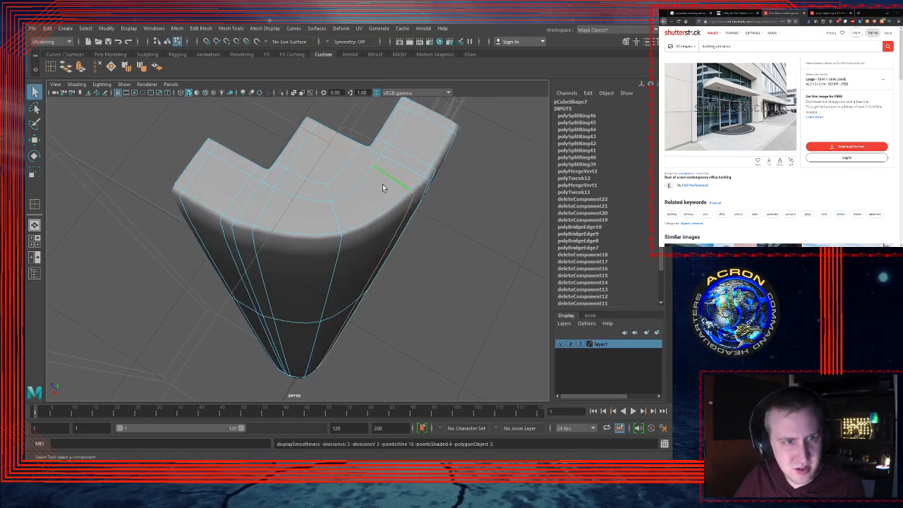
click(494, 211)
scroll(432, 238, up, 5)
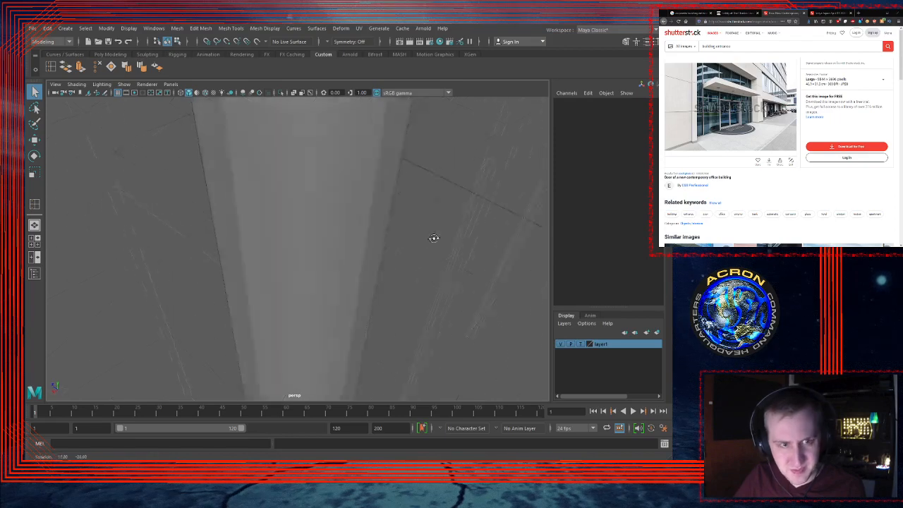
alt+drag(422, 231, 435, 247)
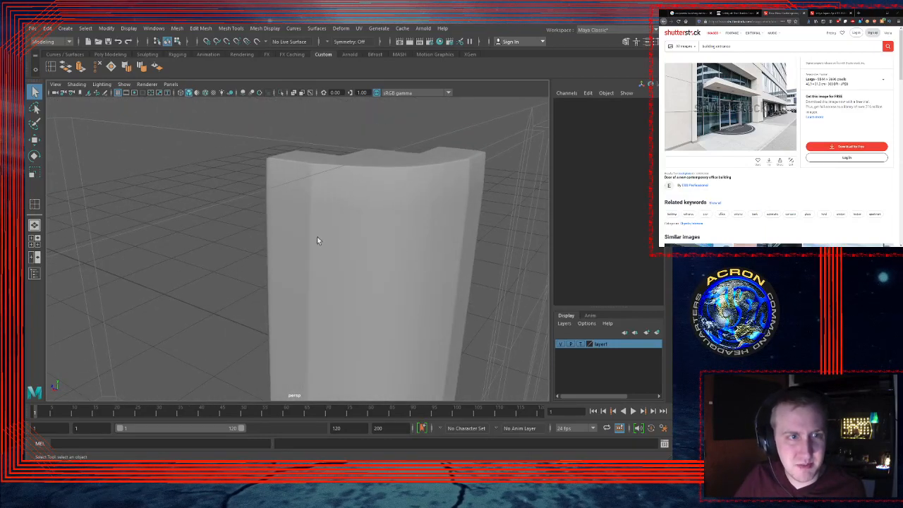
alt+drag(309, 197, 311, 217)
mouse_move(378, 229)
alt+middle_down()
mouse_move(375, 196)
mouse_move(378, 216)
alt+middle_up()
Step: Return the post to its unsmoothed polygon display
click(359, 245)
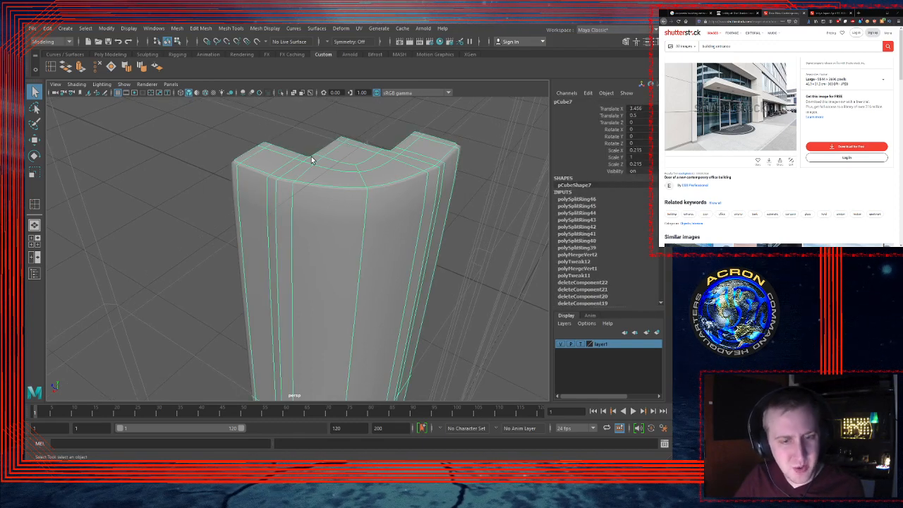
key(1)
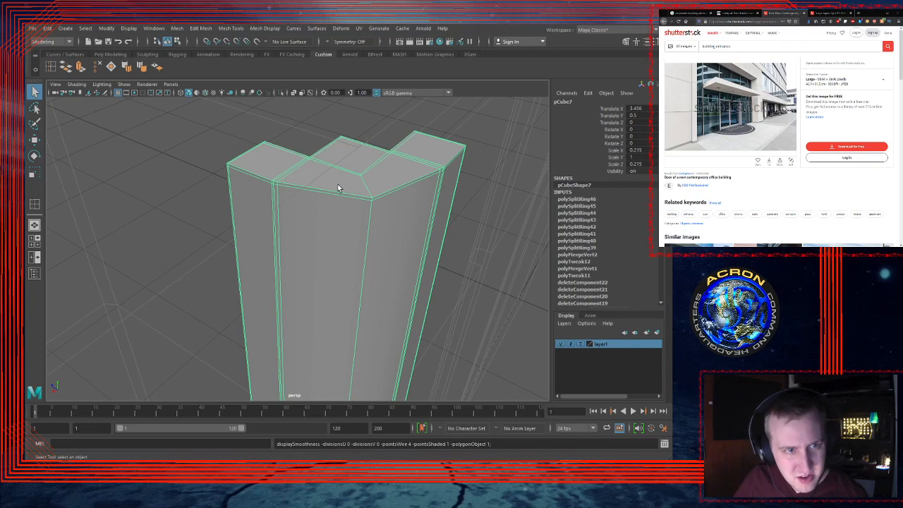
alt+right_drag(337, 183, 361, 182)
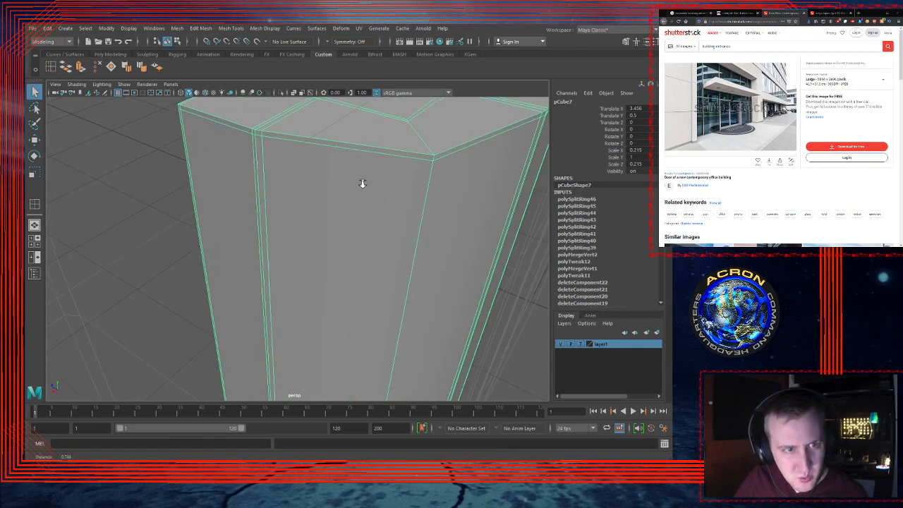
Step: Select the upper row of vertices at the corner seam's top and add the Merge to Center command to the custom shelf
mouse_move(344, 180)
alt+mouse_down()
mouse_move(365, 177)
mouse_move(358, 189)
alt+mouse_up()
mouse_move(358, 189)
alt+right_down()
mouse_move(395, 186)
mouse_move(374, 190)
alt+right_up()
alt+drag(374, 182, 364, 179)
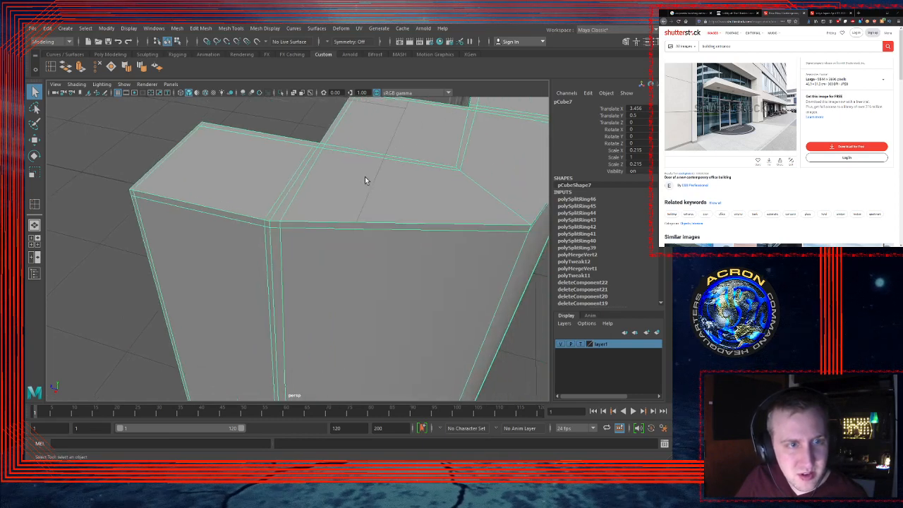
key(F10)
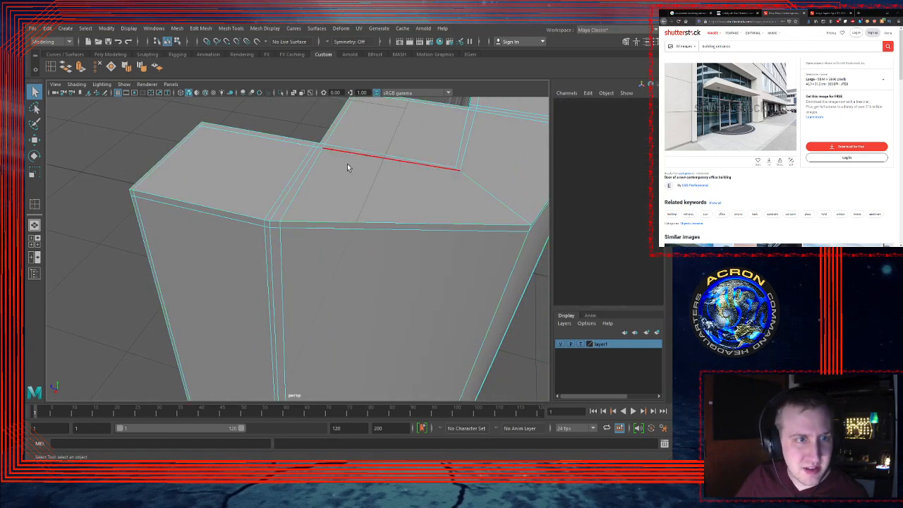
click(272, 236)
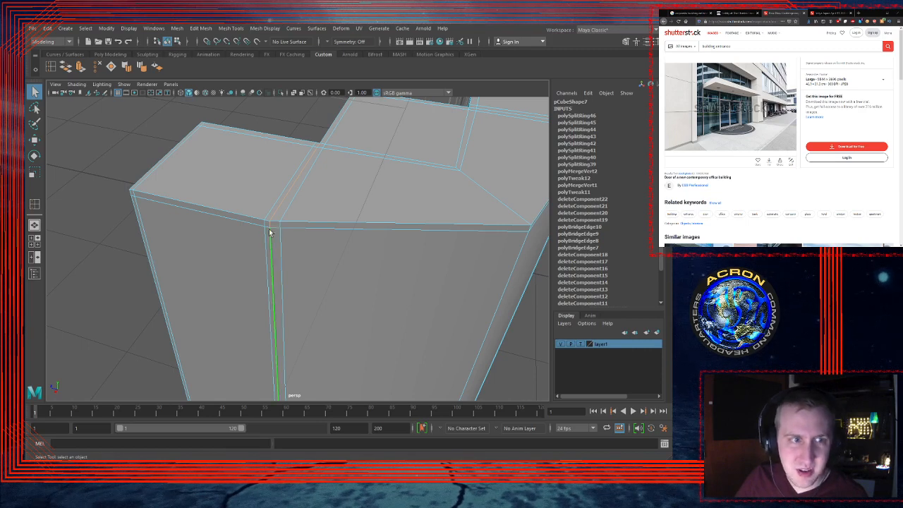
alt+drag(276, 233, 287, 218)
scroll(302, 215, up, 3)
scroll(299, 214, down, 3)
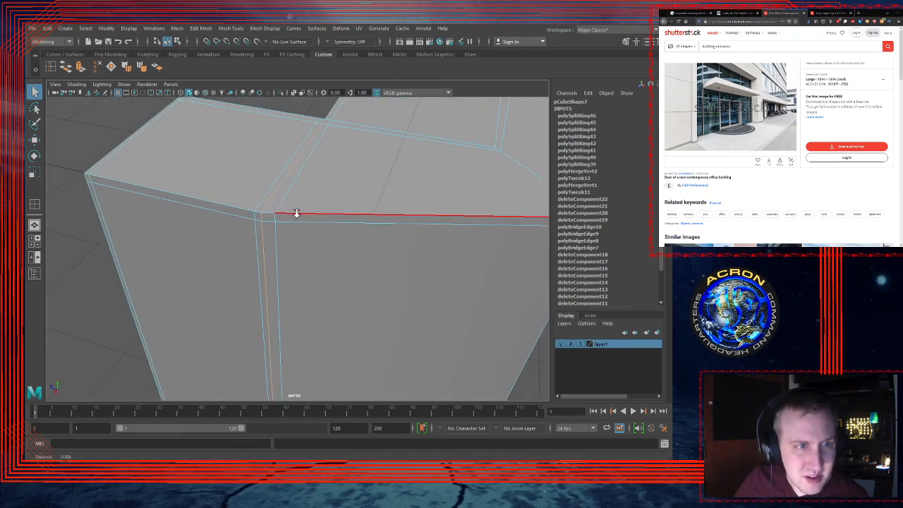
alt+middle_drag(343, 194, 344, 208)
mouse_move(397, 210)
alt+mouse_down()
mouse_move(385, 204)
mouse_move(393, 204)
alt+mouse_up()
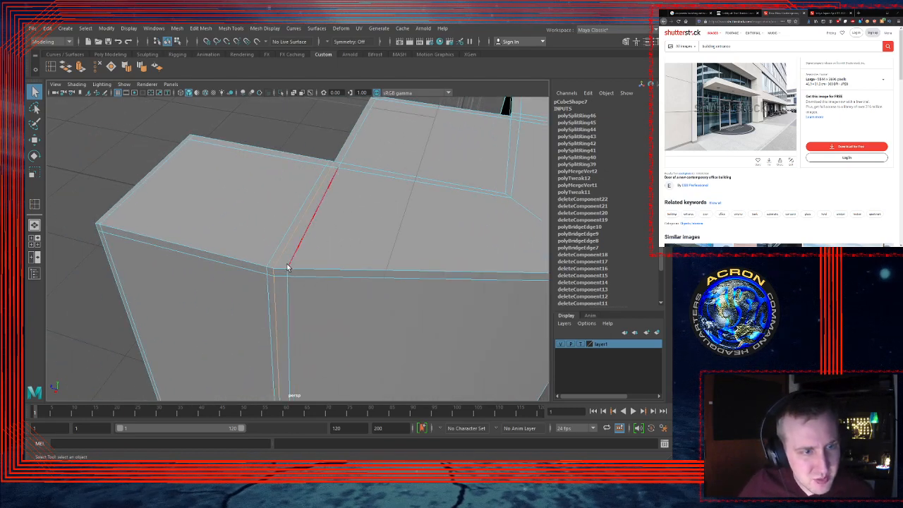
right_drag(266, 241, 261, 236)
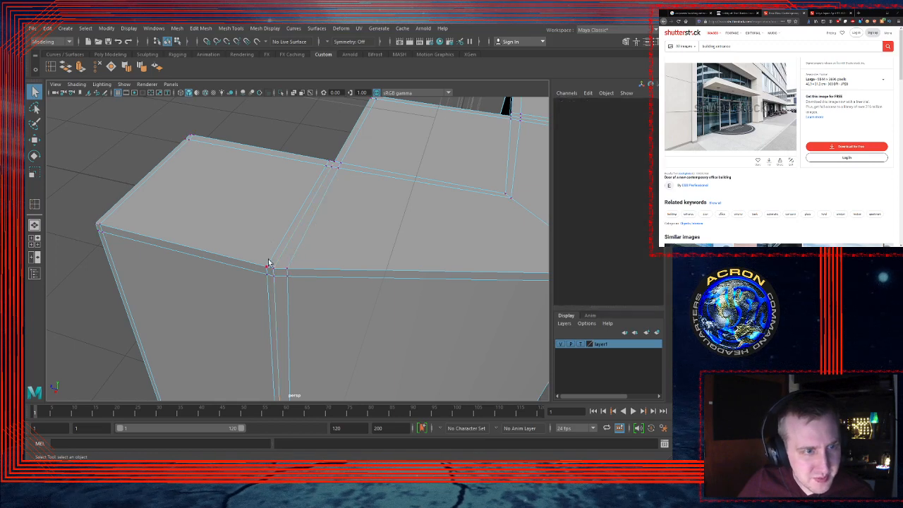
click(267, 271)
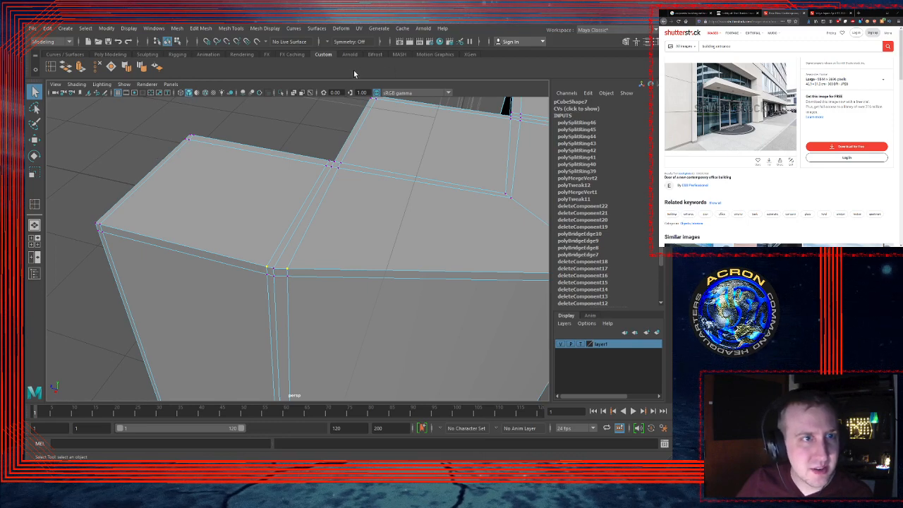
click(202, 30)
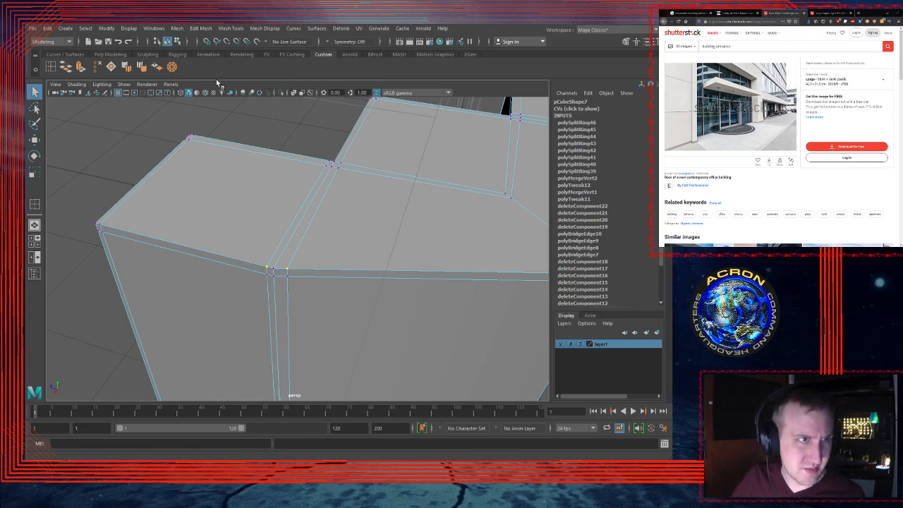
Step: Merge to center each vertex row of the corner seam's edges at the post's top rim and at its bottom end
click(174, 69)
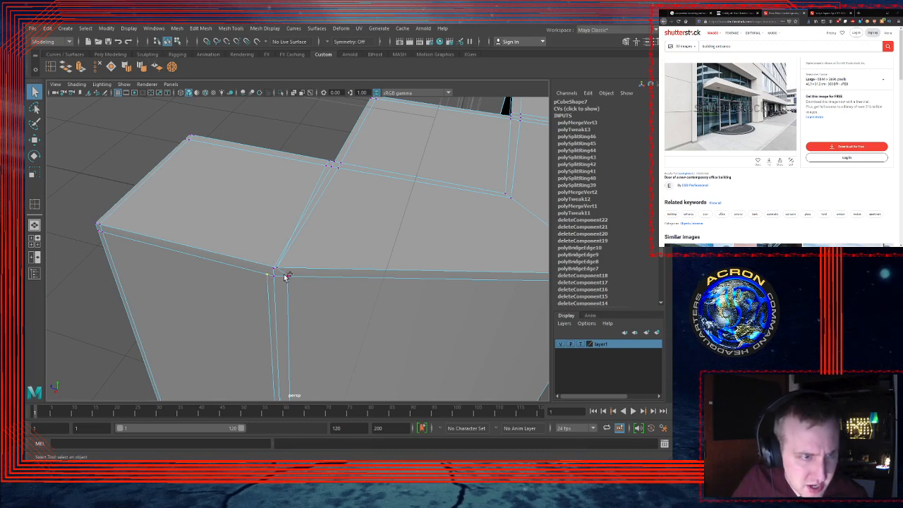
click(172, 68)
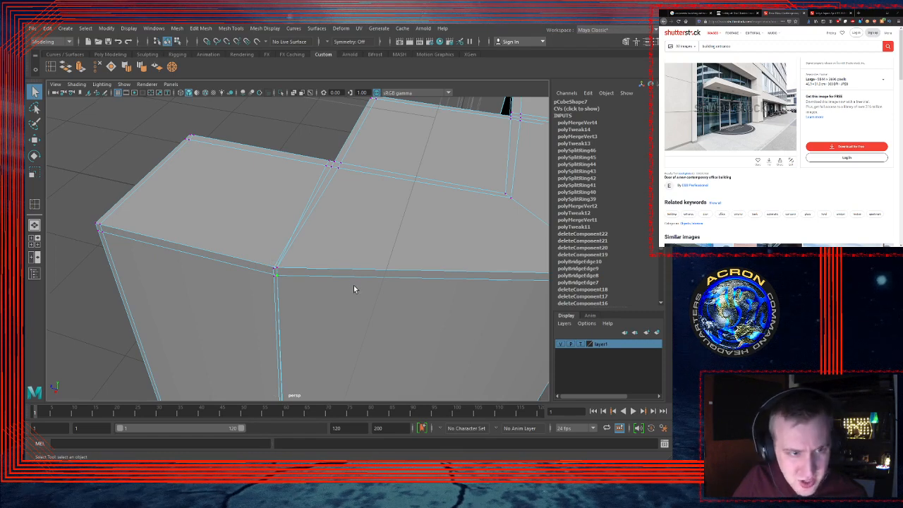
alt+middle_drag(353, 284, 360, 132)
alt+middle_drag(350, 309, 347, 139)
alt+right_drag(340, 309, 605, 303)
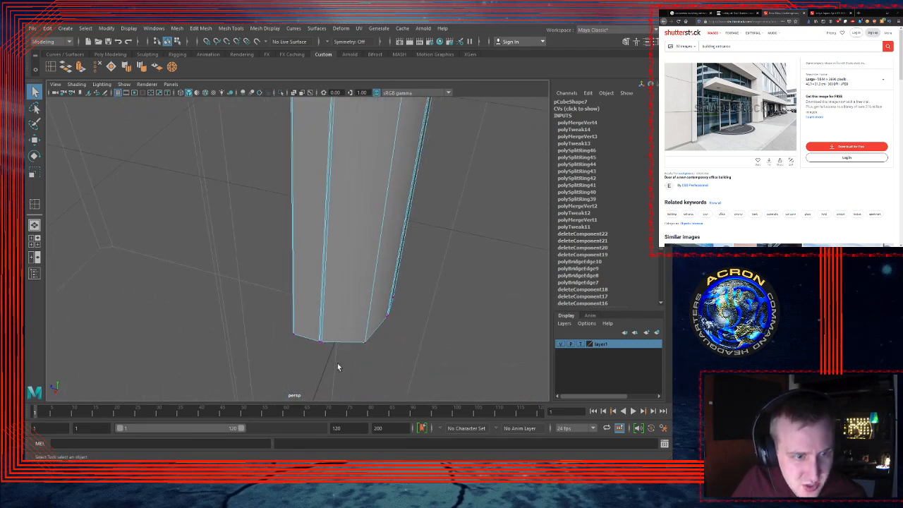
alt+right_drag(337, 363, 529, 357)
alt+middle_drag(411, 353, 376, 245)
mouse_move(375, 247)
alt+right_down()
mouse_move(424, 256)
mouse_move(389, 256)
alt+right_up()
click(334, 244)
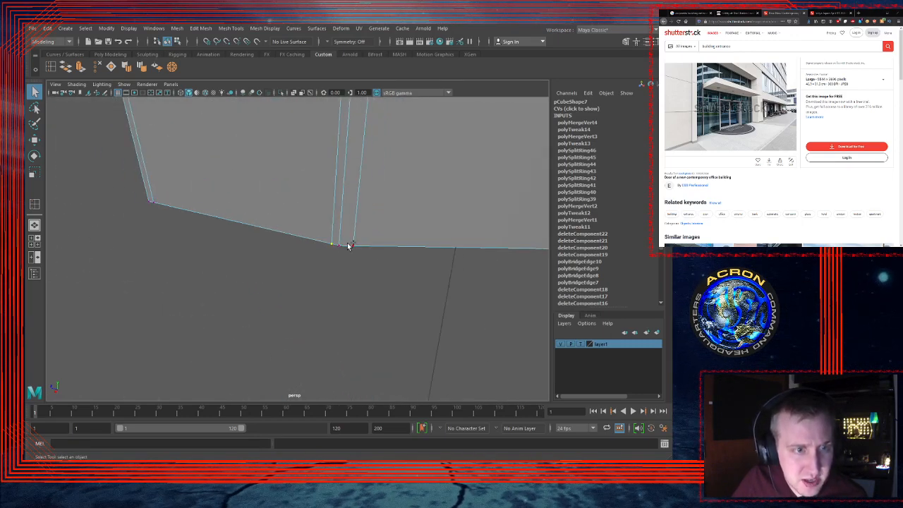
shift+right_drag(375, 259, 364, 203)
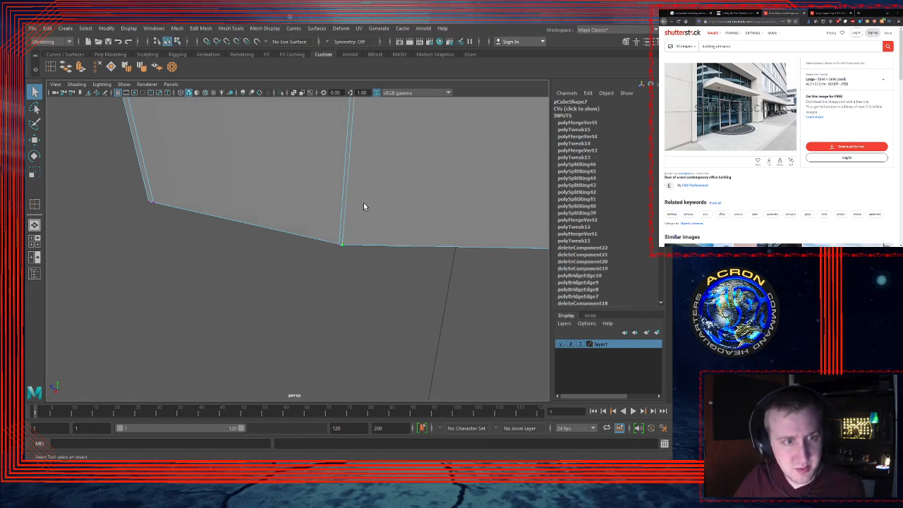
Step: Delete the extra vertical edge running along the collapsed corner seam of the post
right_drag(386, 172, 382, 150)
click(344, 188)
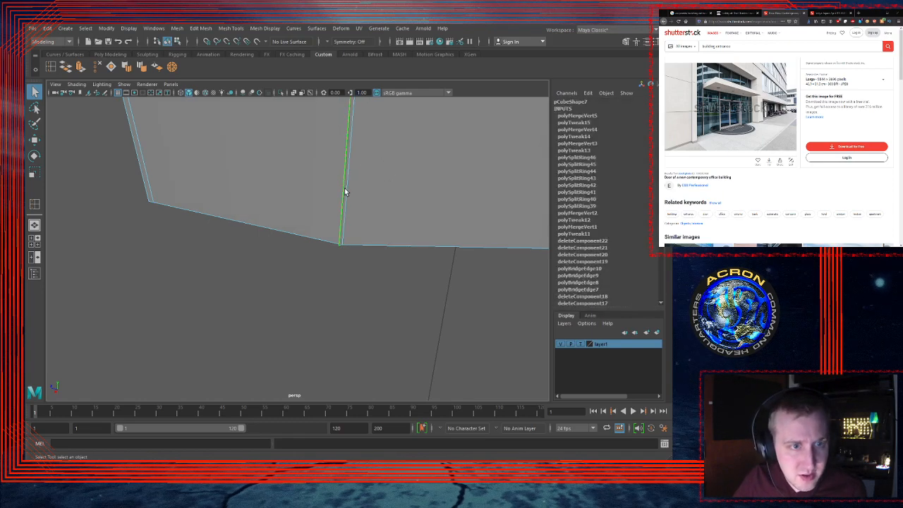
alt+right_drag(467, 211, 304, 207)
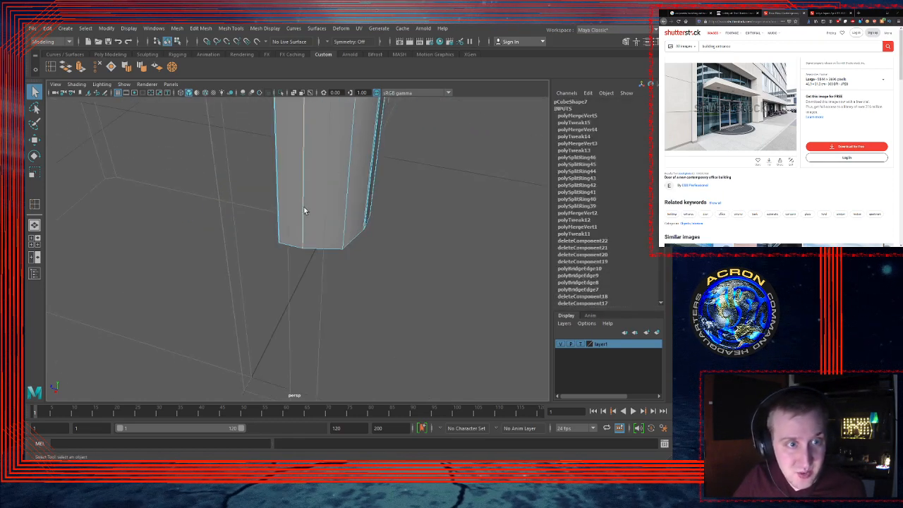
alt+middle_drag(330, 183, 332, 422)
alt+middle_drag(366, 176, 367, 399)
alt+right_drag(392, 223, 334, 222)
alt+middle_drag(332, 227, 331, 366)
alt+right_drag(362, 256, 317, 252)
mouse_move(315, 253)
alt+middle_down()
mouse_move(304, 303)
mouse_move(308, 265)
alt+middle_up()
alt+right_drag(308, 256, 355, 231)
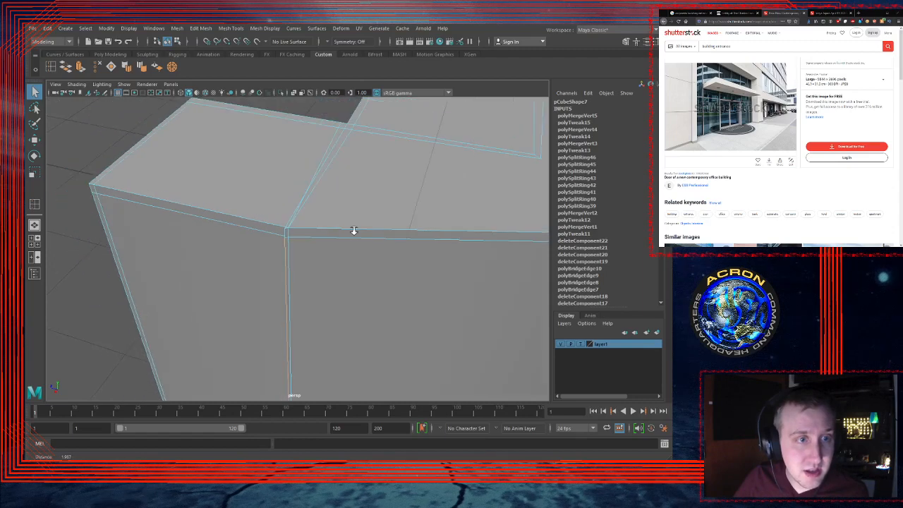
click(97, 67)
key(w)
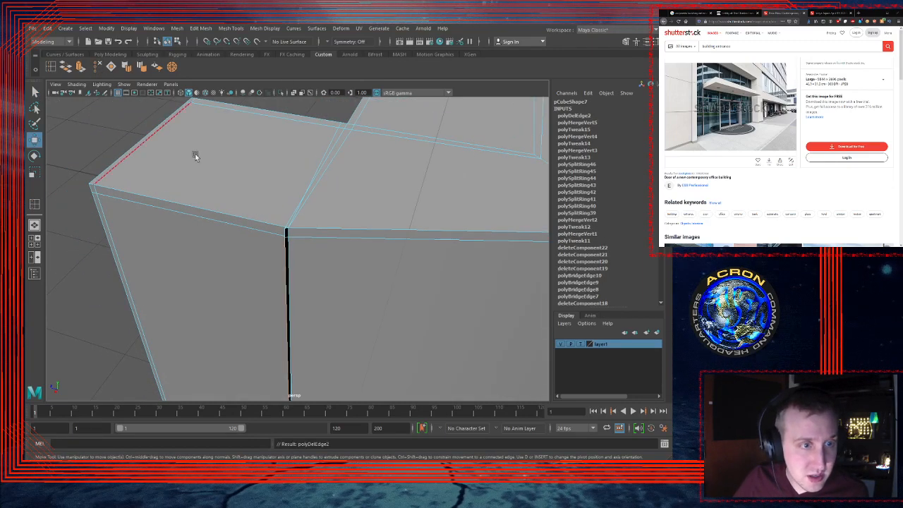
Step: Examine the corner seam and the top edges converging on it at close range
alt+drag(335, 234, 324, 252)
alt+middle_drag(346, 226, 321, 214)
click(353, 260)
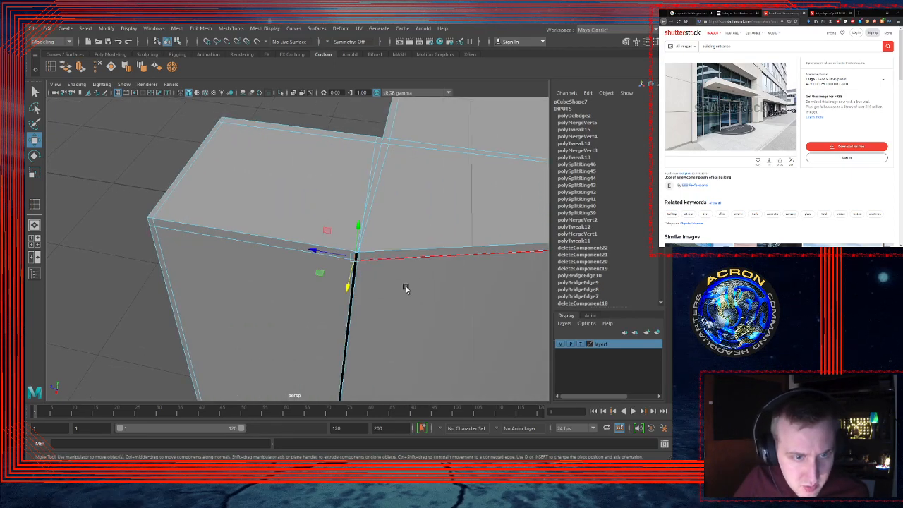
key(f)
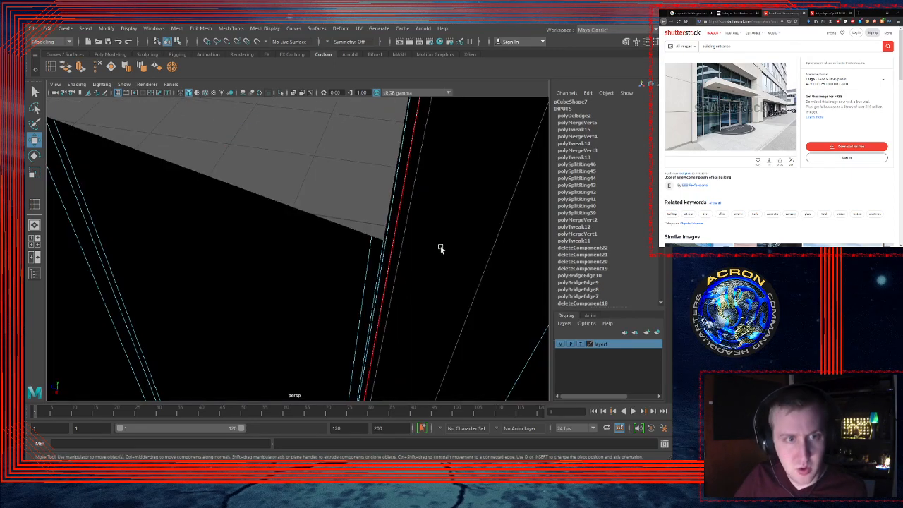
scroll(434, 247, down, 5)
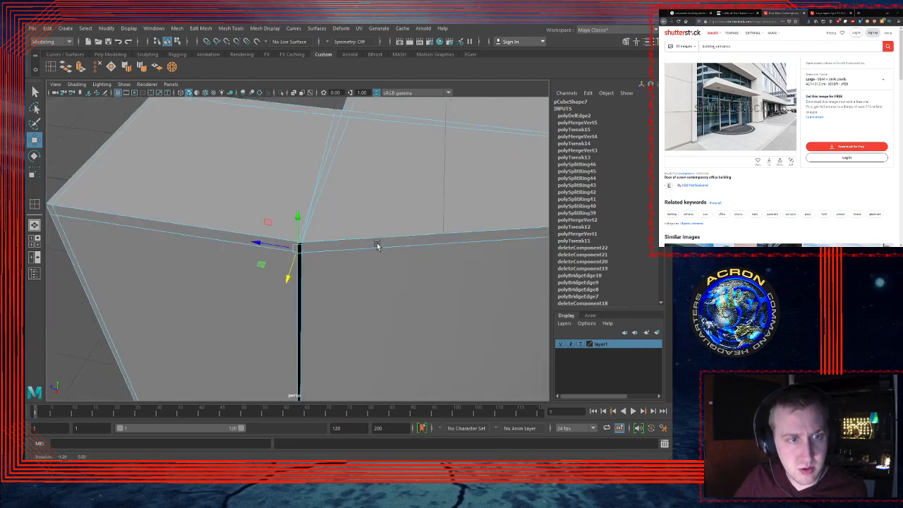
alt+drag(377, 242, 351, 220)
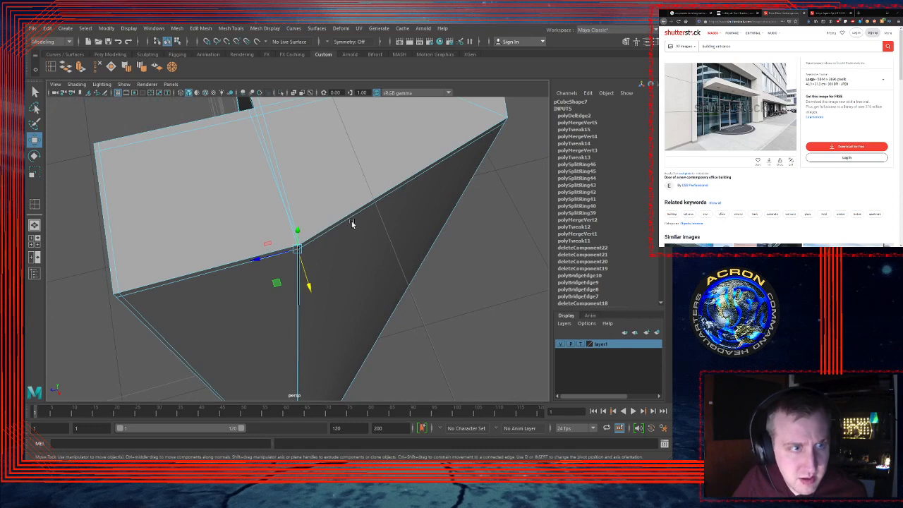
click(278, 181)
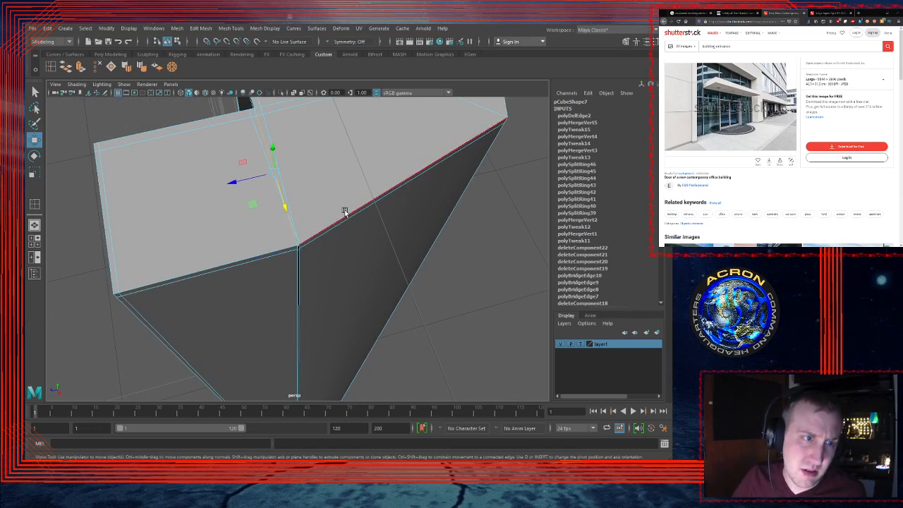
Step: Undo the seam's edge deletion and the vertex merges at its bottom and top
key(ctrl+z)
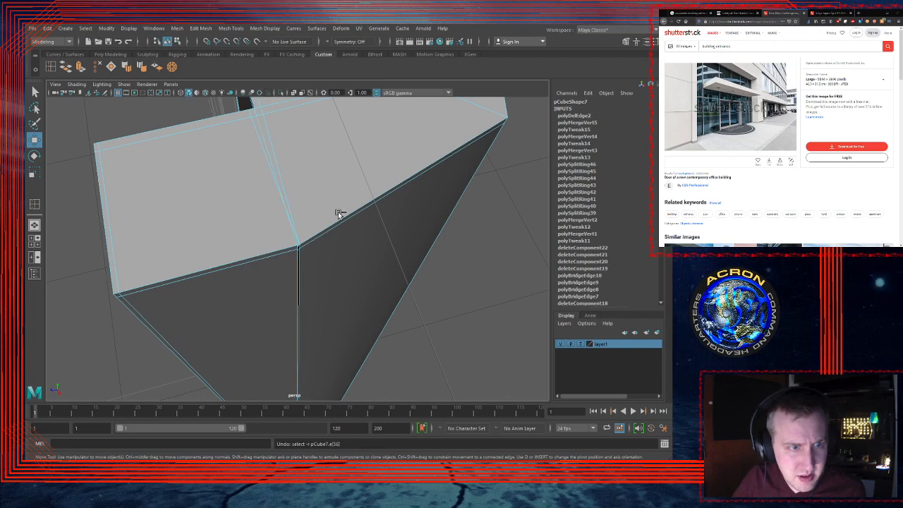
key(ctrl+z)
key(ctrl+z)
key(ctrl+z)
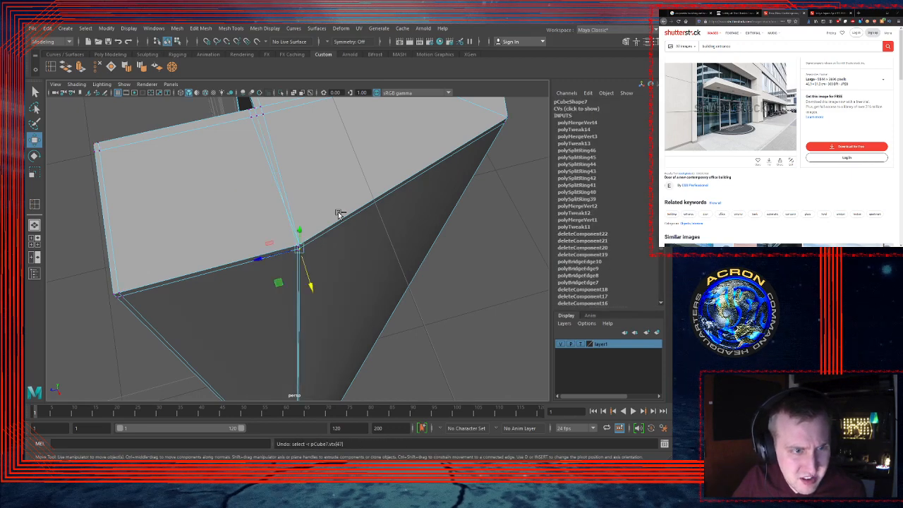
key(ctrl+z)
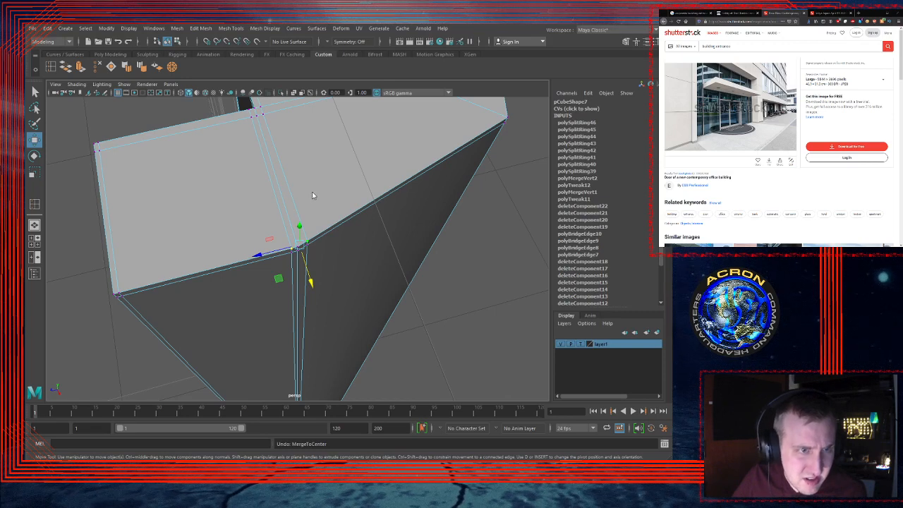
Step: Delete the narrow vertical faces on both sides of the post's corner seam, including the small rim faces
right_drag(315, 232, 308, 248)
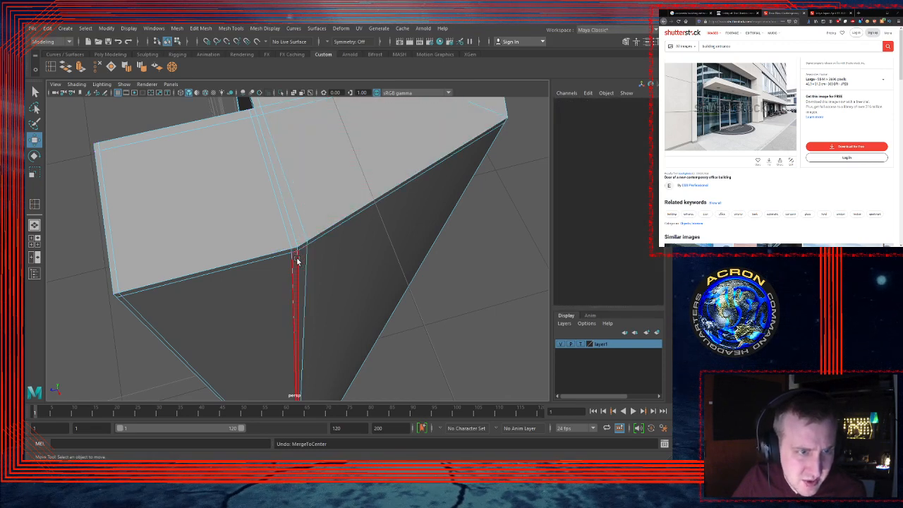
click(297, 260)
shift+click(304, 257)
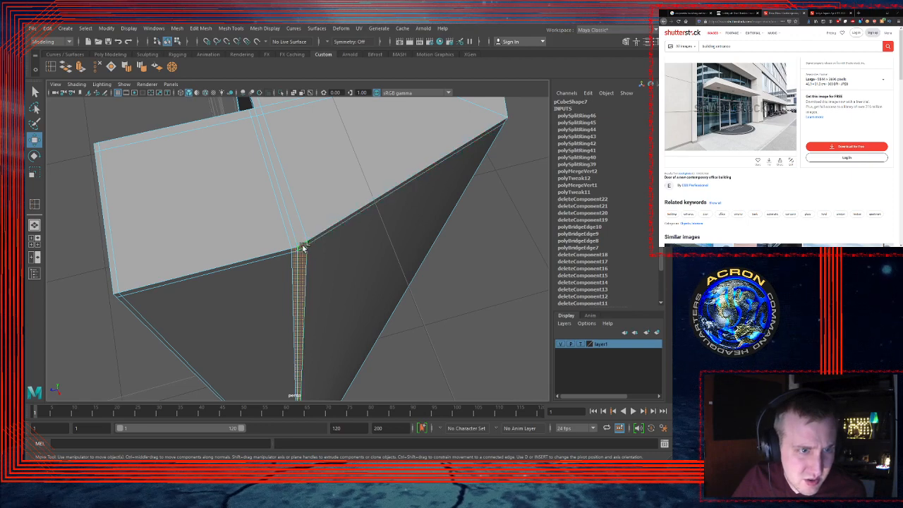
key(Delete)
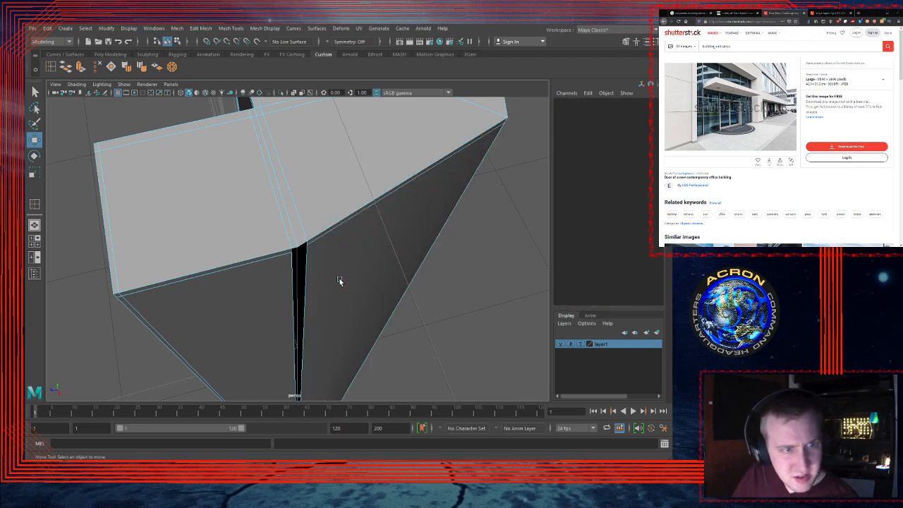
Step: Try deleting the narrow faces along the seam on the post's top, then undo the deletion
click(294, 241)
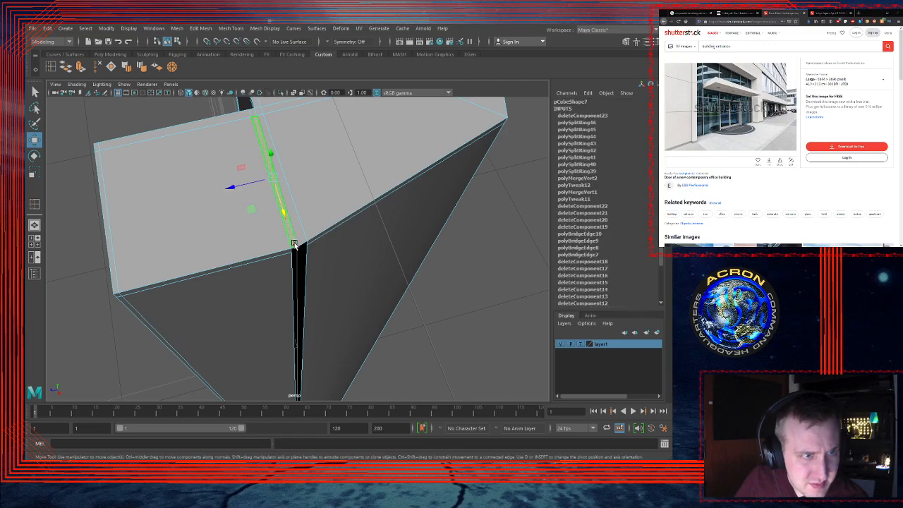
key(Delete)
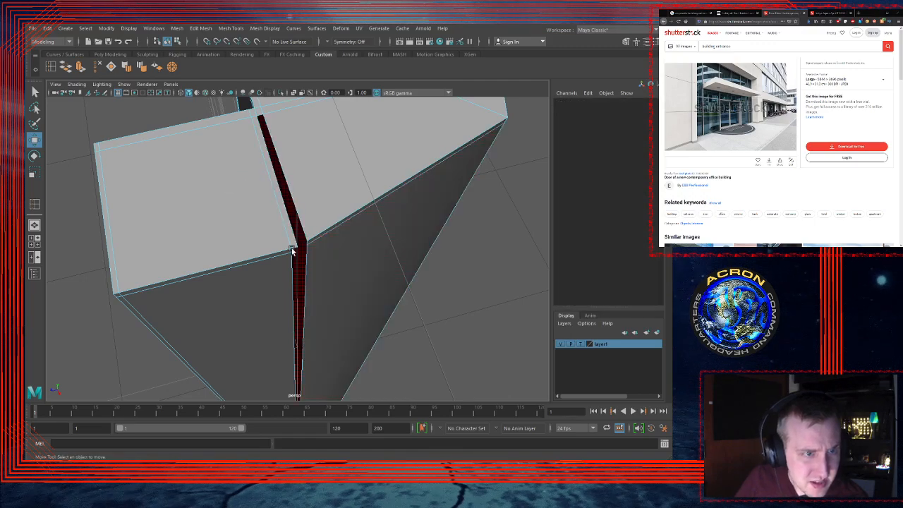
click(421, 322)
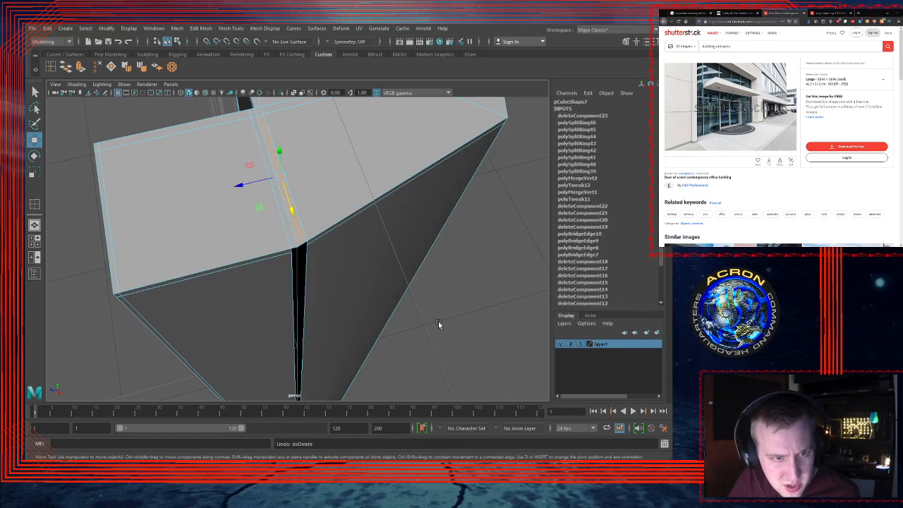
Step: Delete the two narrow face strips crossing the post's top from the corner seam to the inner step corner
alt+drag(362, 243, 349, 176)
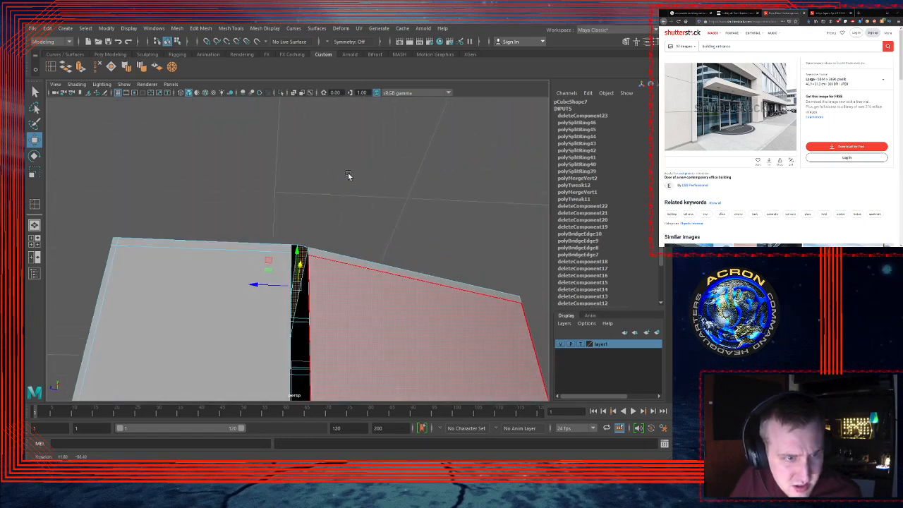
alt+drag(452, 304, 317, 266)
click(295, 237)
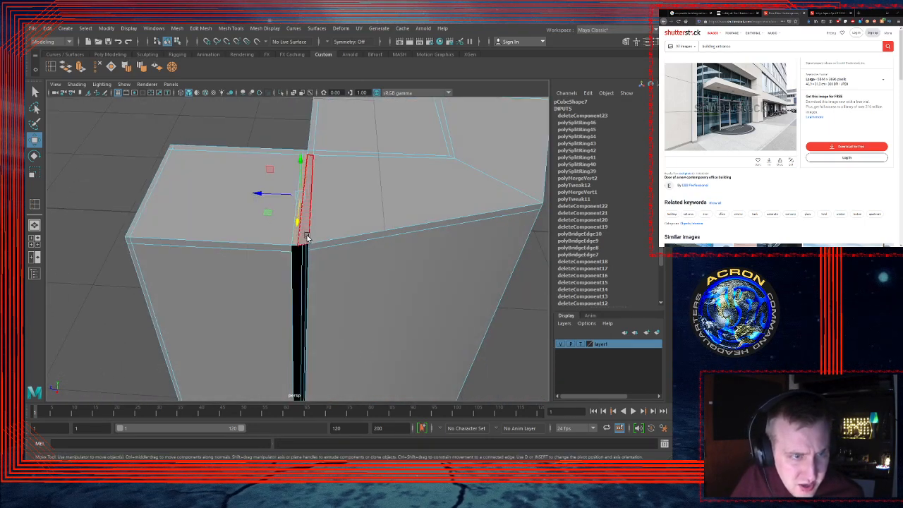
key(Delete)
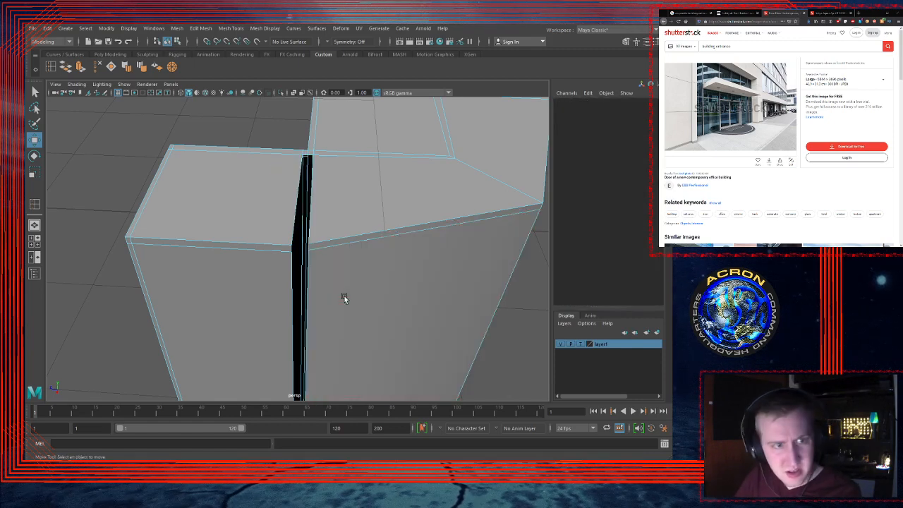
scroll(364, 282, up, 10)
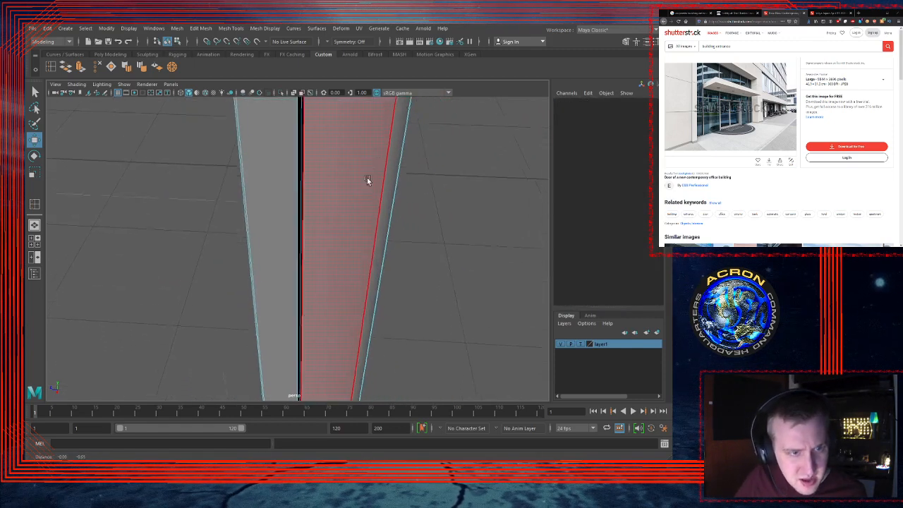
Step: Delete the narrow face strip at the foot of the post's corner seam and merge the seam's two bottom corner vertices
alt+right_drag(464, 298, 376, 319)
alt+middle_drag(318, 326, 325, 79)
alt+right_drag(356, 322, 306, 182)
alt+middle_drag(306, 183, 343, 310)
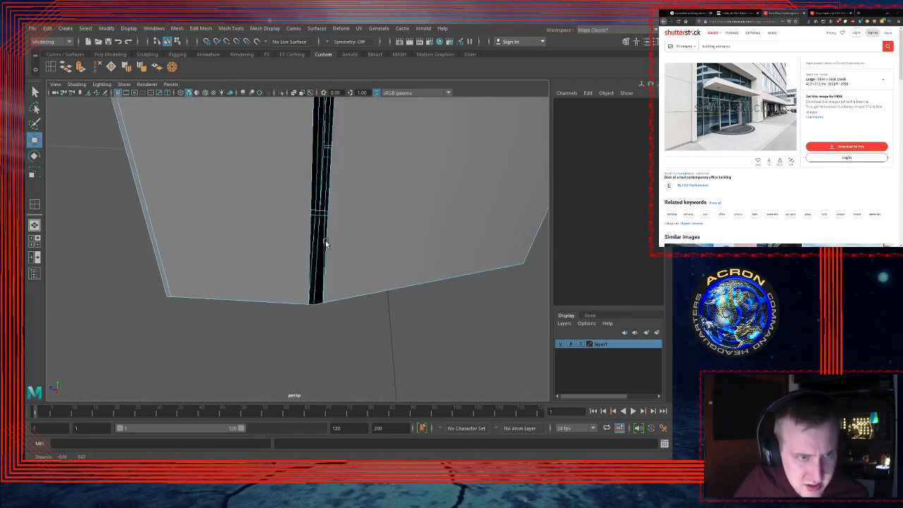
click(314, 297)
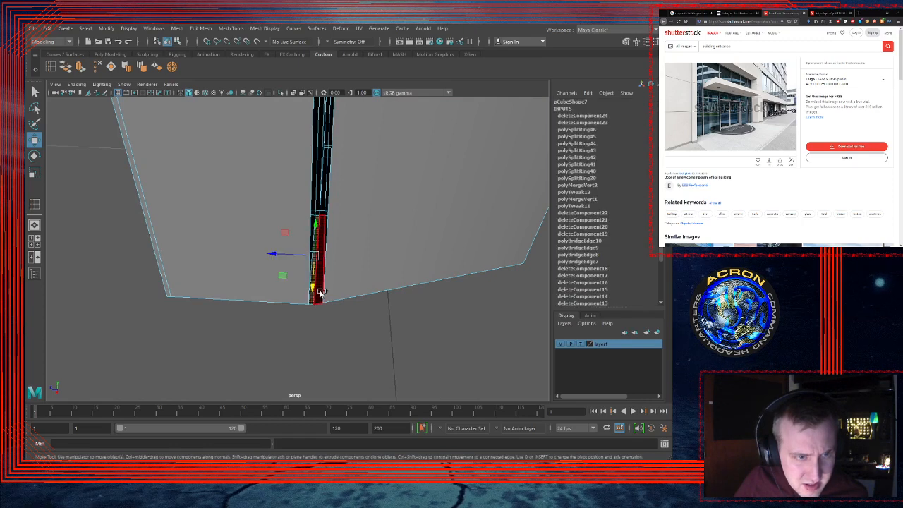
click(336, 359)
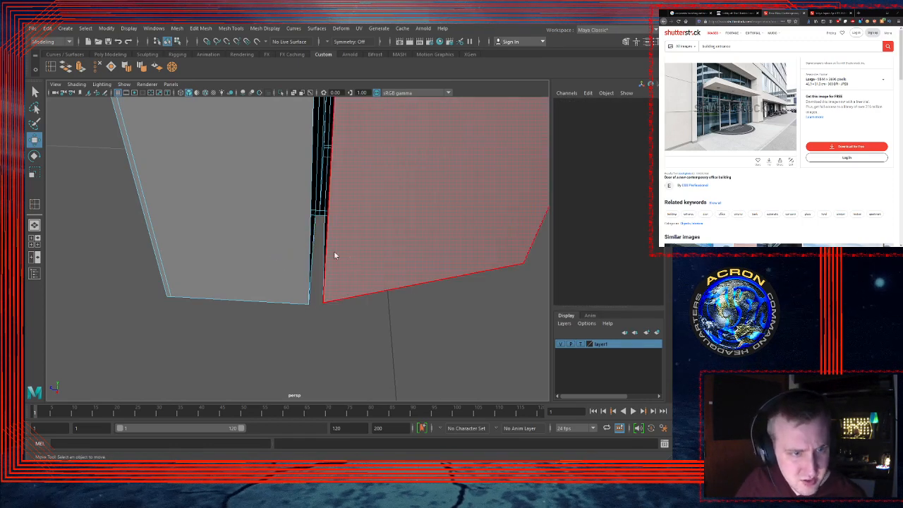
click(313, 305)
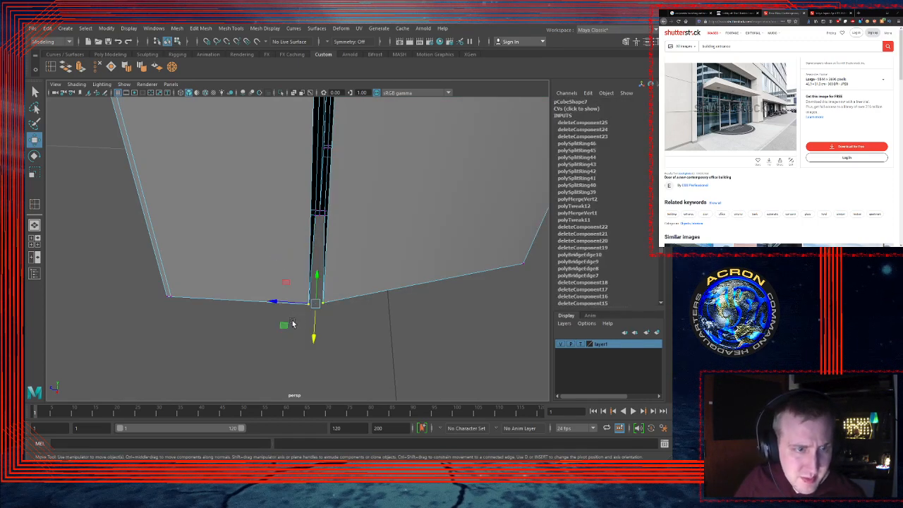
click(173, 66)
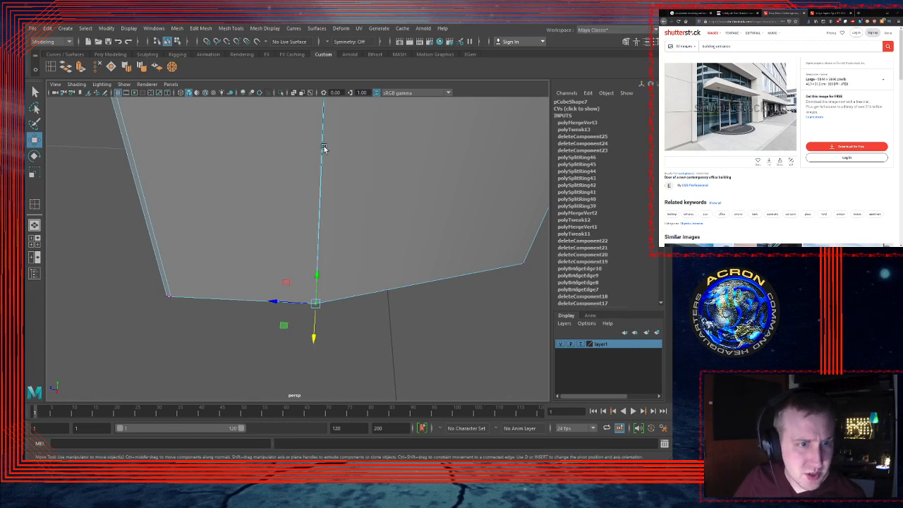
Step: Merge the lower and upper vertex pairs across the seam gap on the post's top front rim
alt+right_drag(401, 192, 316, 179)
alt+middle_drag(324, 170, 335, 247)
alt+right_drag(334, 247, 206, 227)
alt+middle_drag(280, 177, 289, 339)
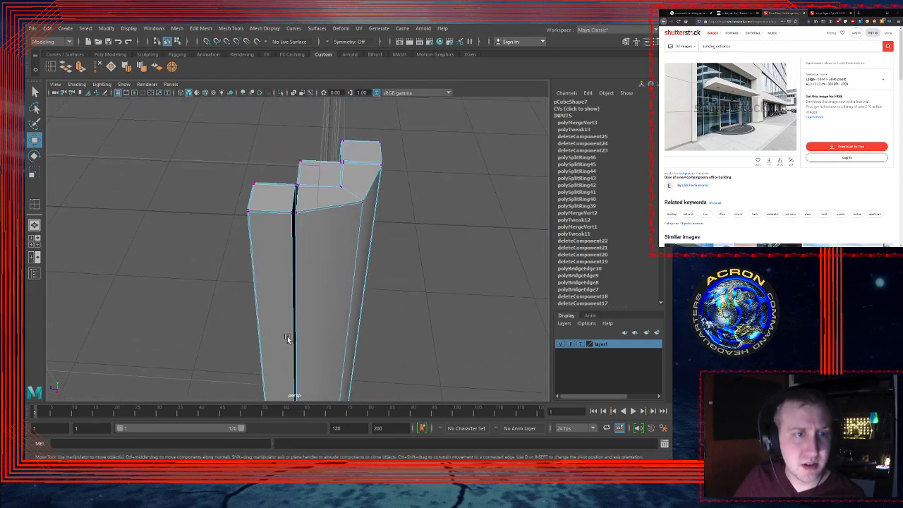
alt+right_drag(285, 195, 369, 190)
alt+middle_drag(317, 106, 322, 172)
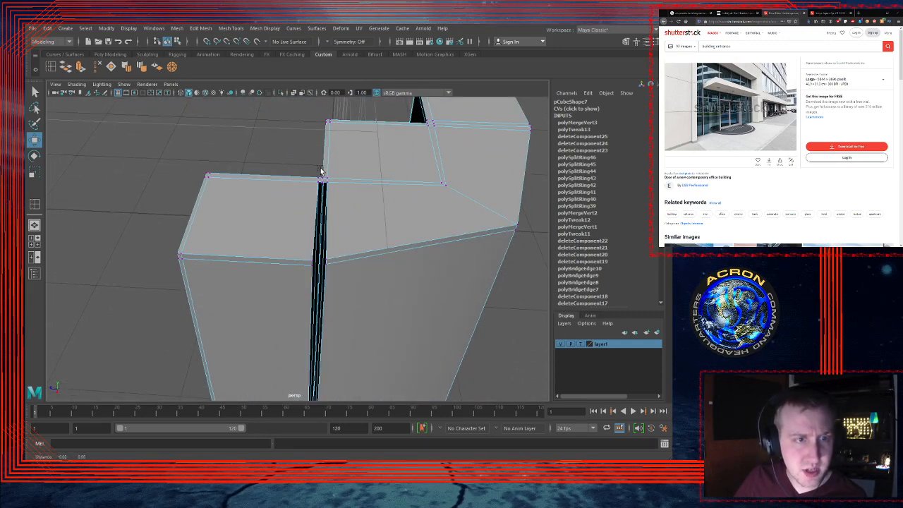
alt+right_drag(322, 171, 340, 164)
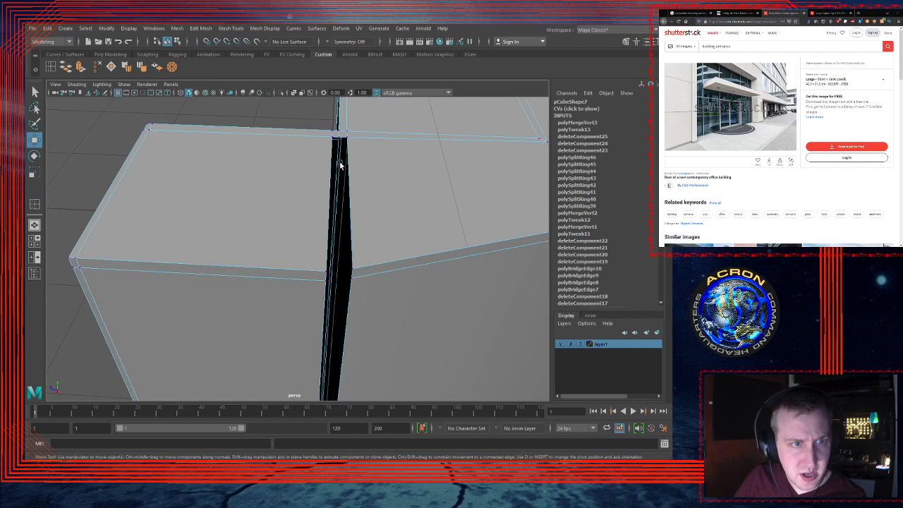
click(354, 279)
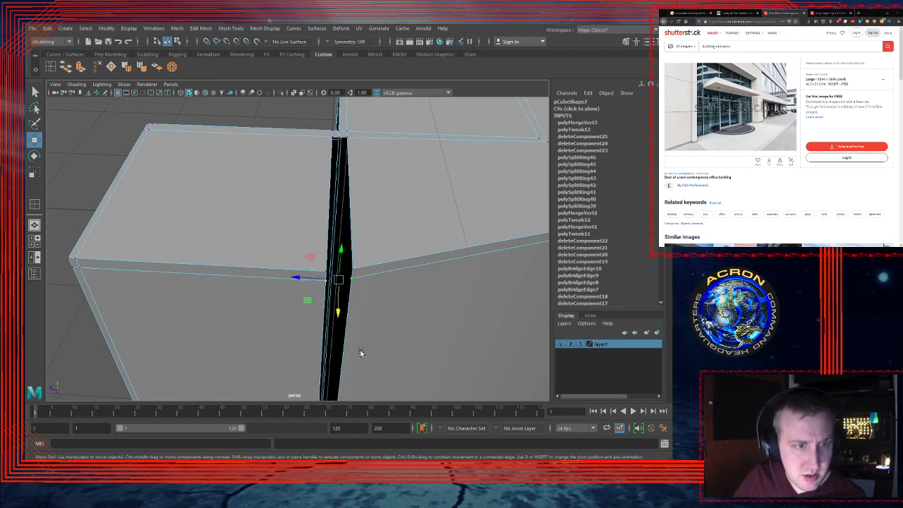
key(g)
click(354, 269)
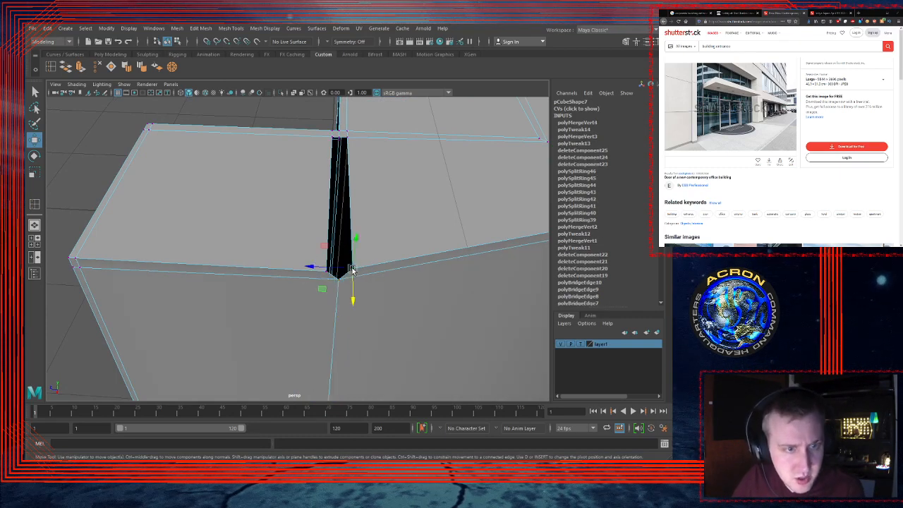
shift+click(328, 274)
key(g)
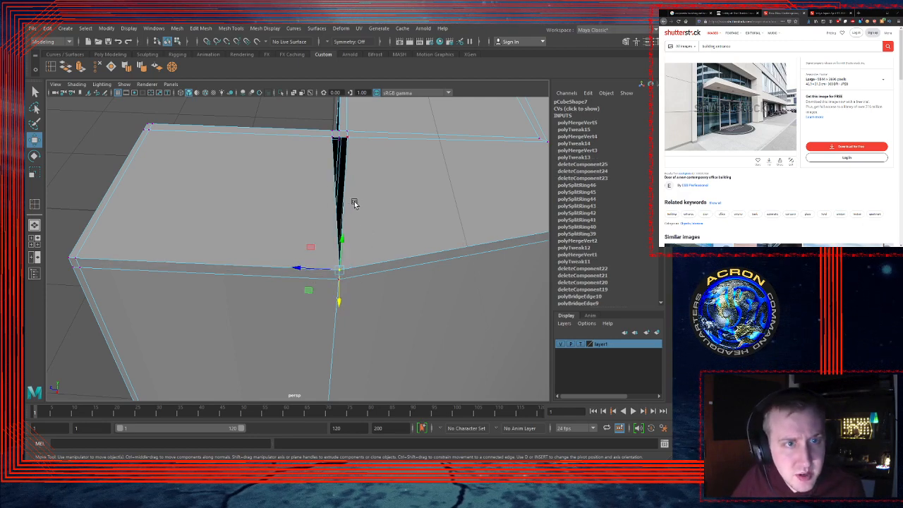
Step: Select the border edges of the remaining wedge-shaped gap on the post's top and close it with Fill Hole
scroll(358, 185, up, 1)
alt+right_drag(374, 179, 348, 180)
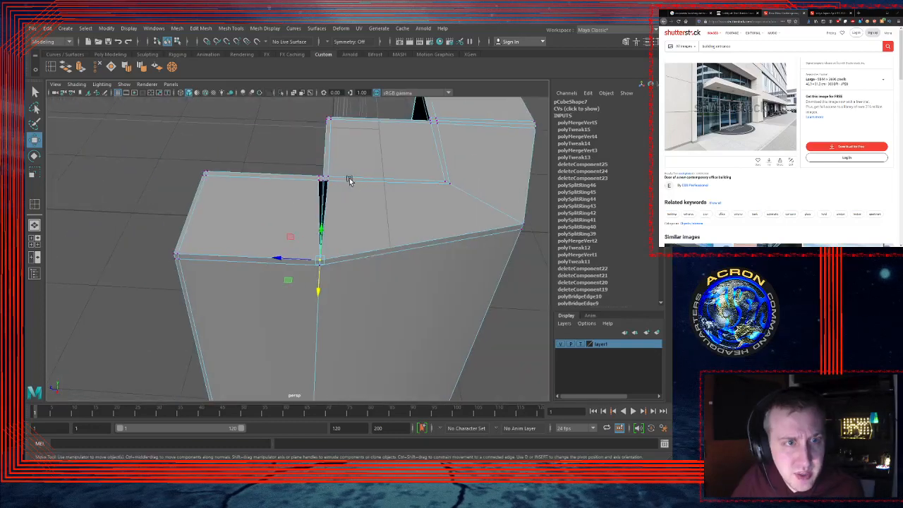
alt+middle_drag(349, 179, 345, 130)
scroll(345, 130, up, 8)
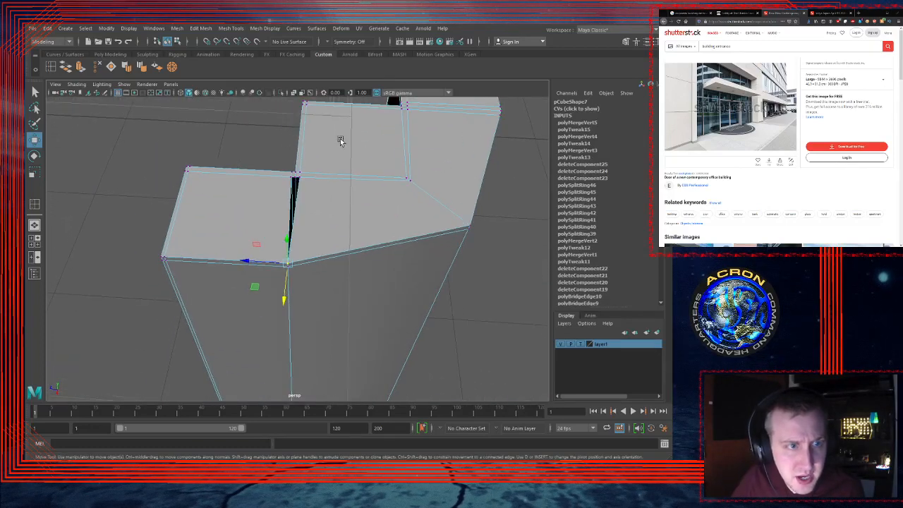
scroll(354, 145, down, 7)
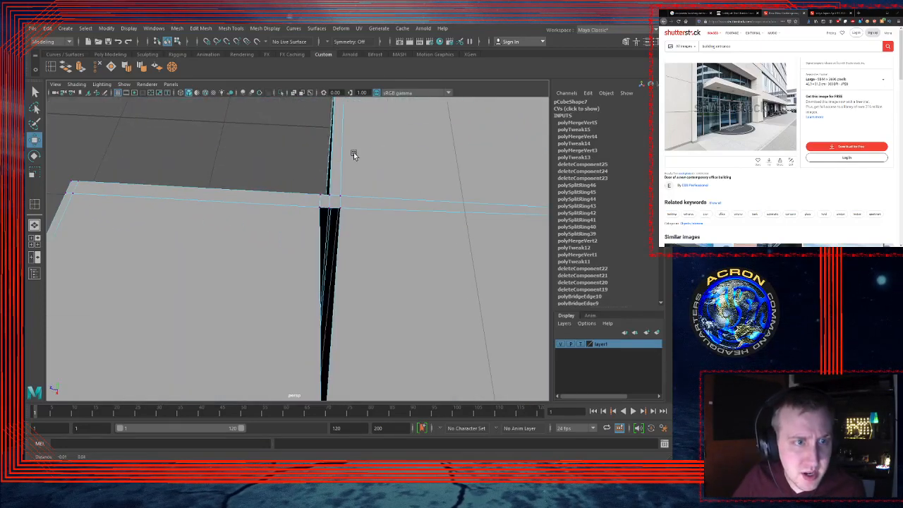
scroll(370, 243, up, 1)
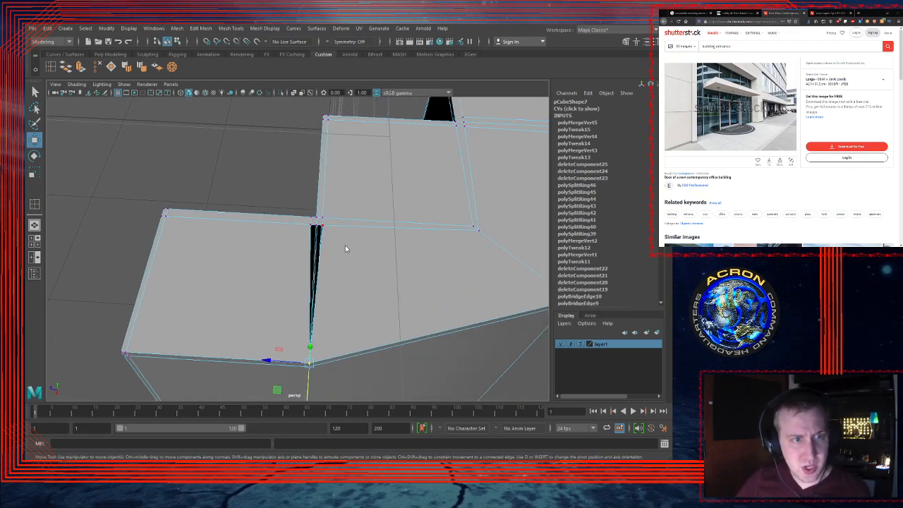
key(F10)
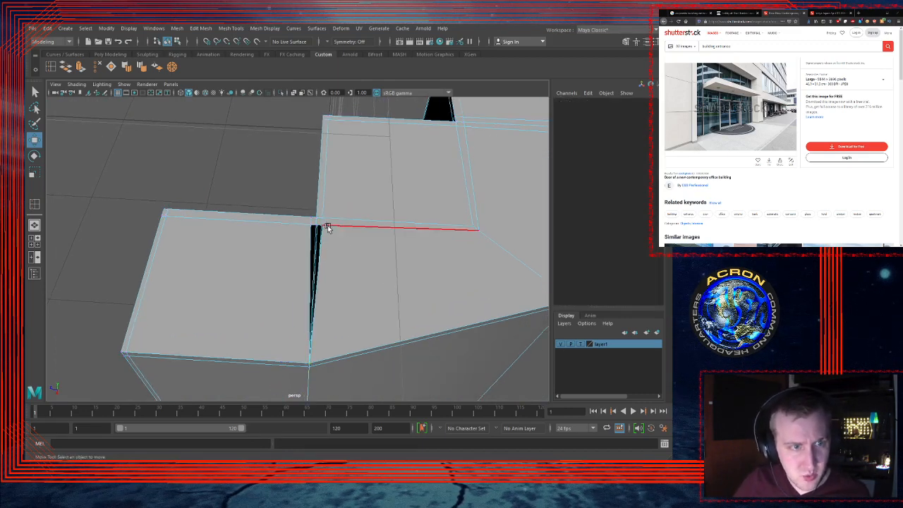
click(321, 248)
double_click(322, 249)
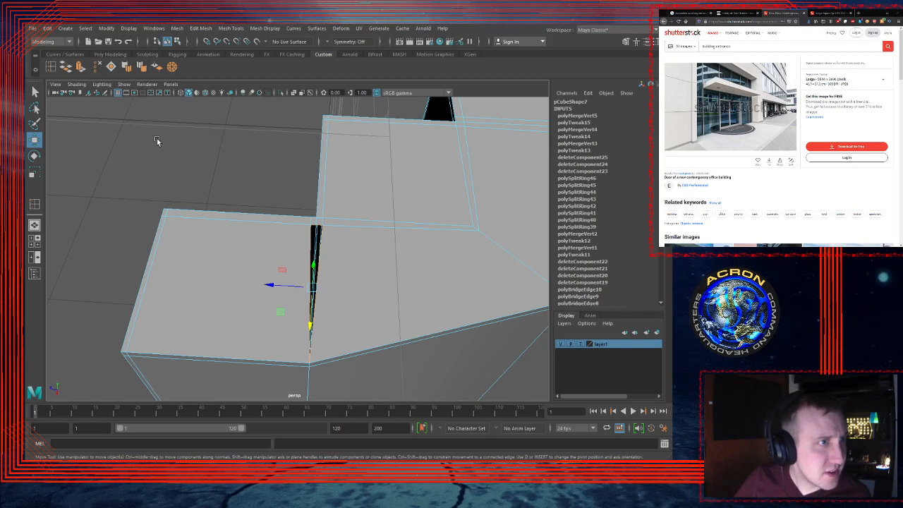
click(67, 66)
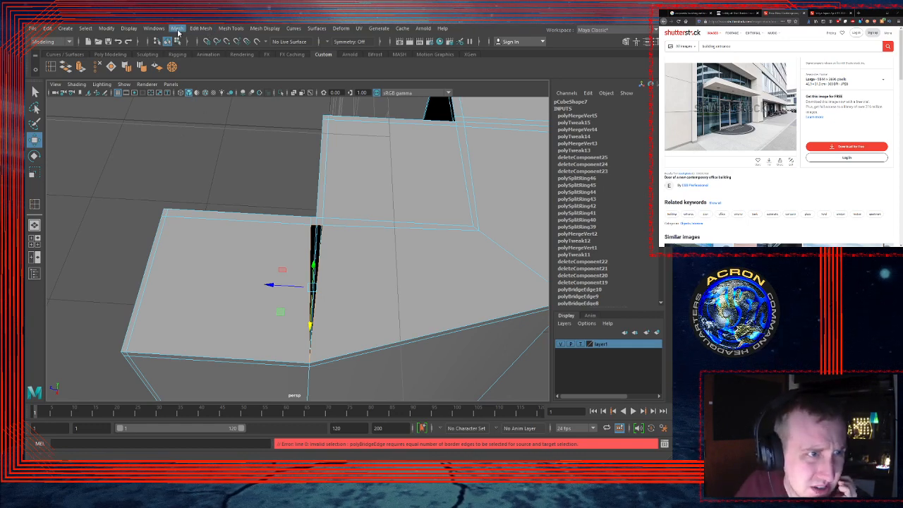
click(111, 67)
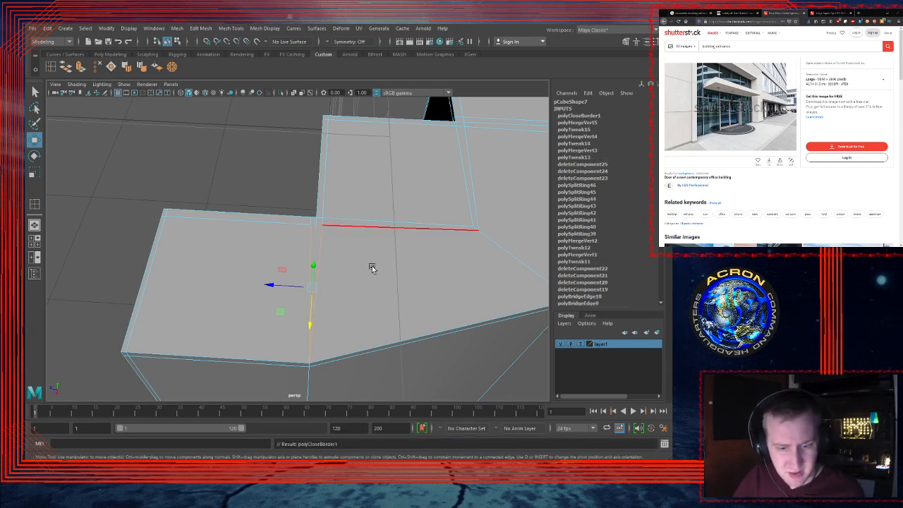
Step: Show the post in smooth preview and examine its rounded corner and stepped top from several angles
key(3)
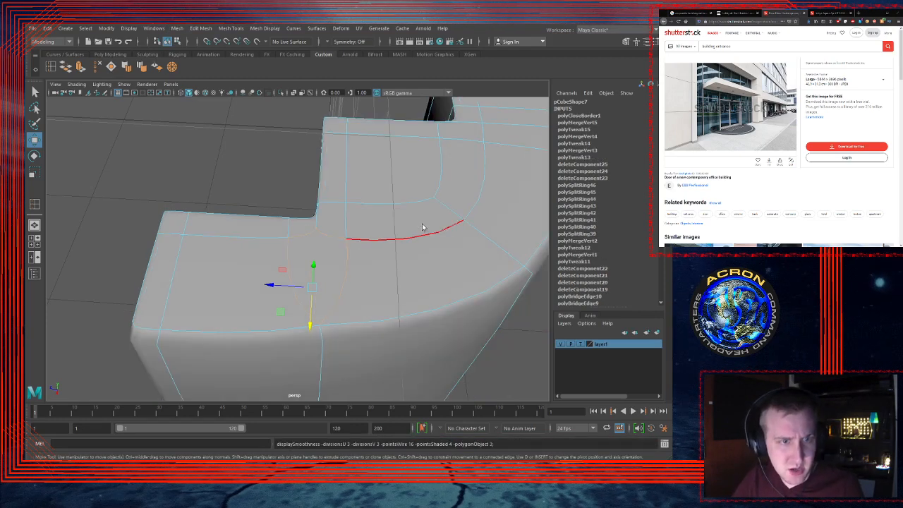
key(F8)
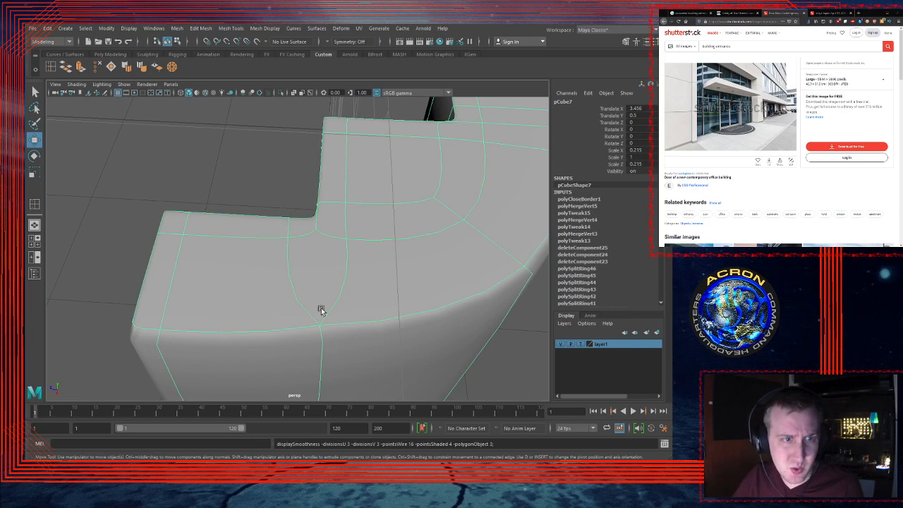
click(275, 161)
alt+drag(427, 238, 298, 264)
alt+right_drag(298, 265, 432, 208)
alt+drag(432, 207, 392, 170)
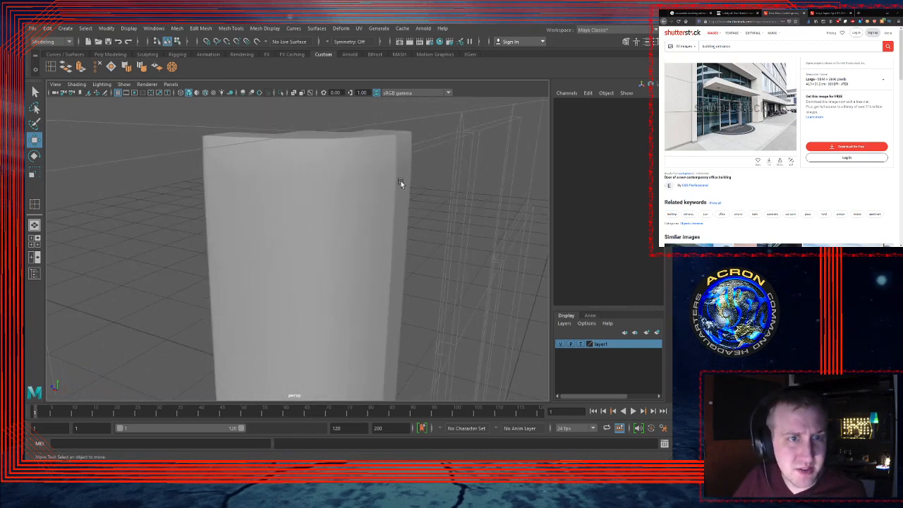
alt+drag(246, 204, 300, 232)
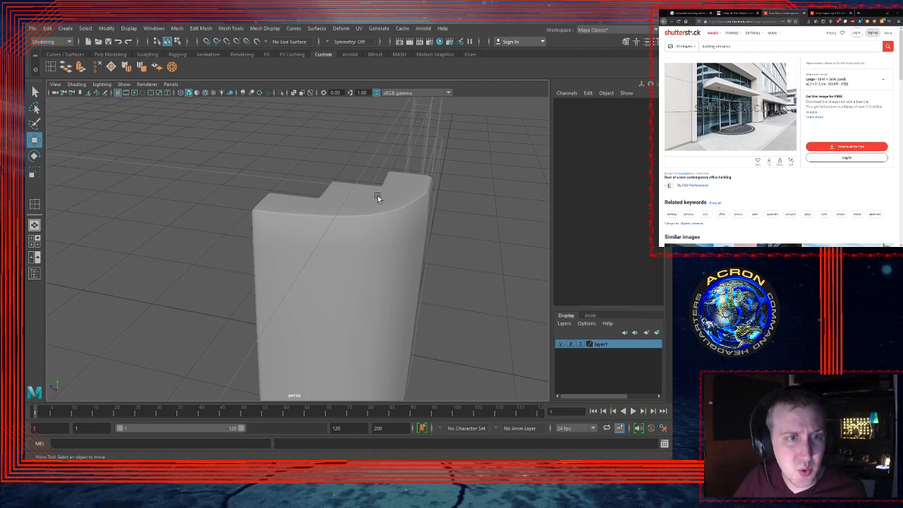
alt+drag(377, 196, 303, 256)
alt+right_drag(302, 256, 279, 58)
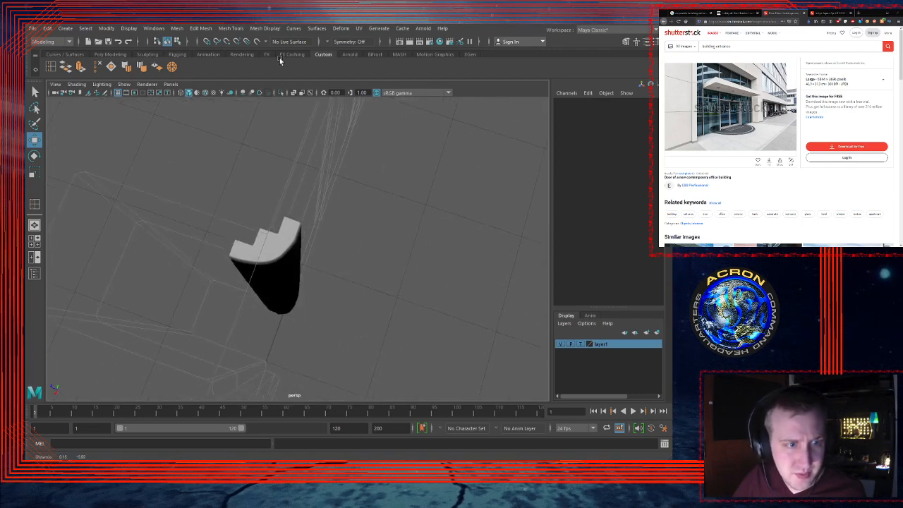
alt+right_drag(302, 197, 459, 189)
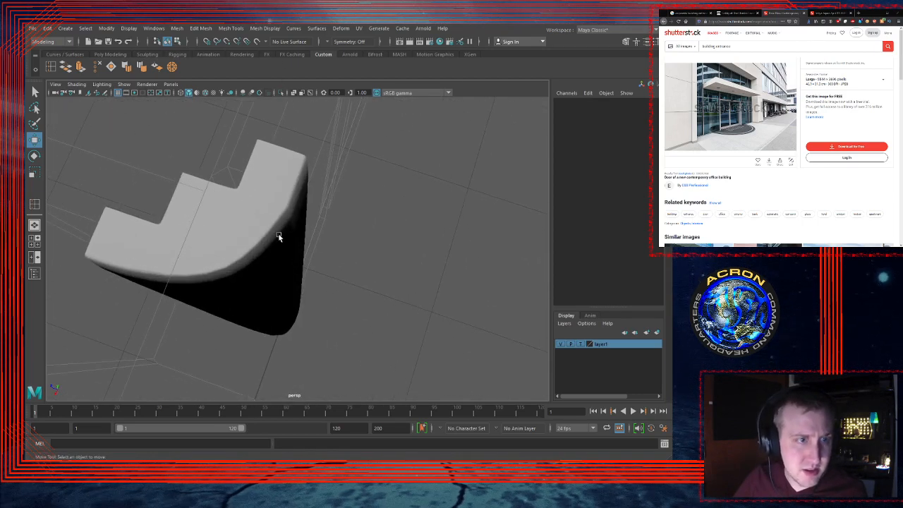
alt+drag(278, 235, 330, 229)
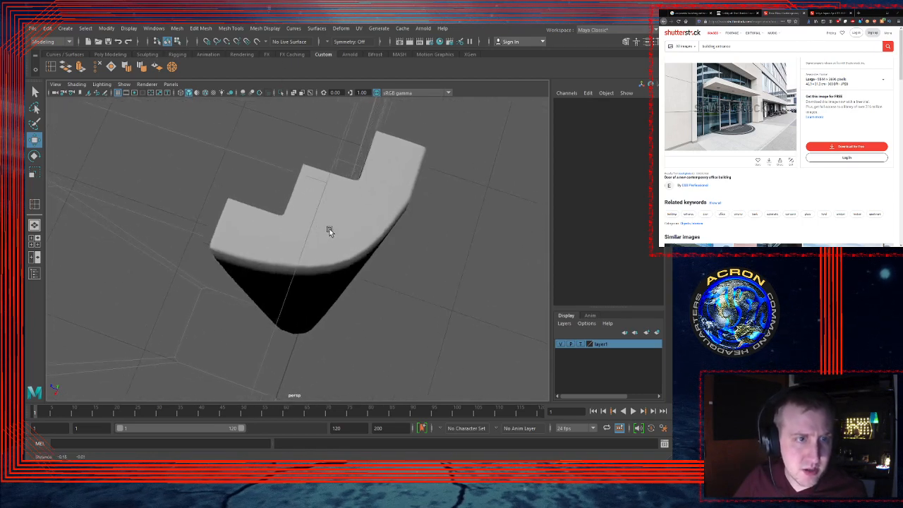
Step: Return the post to unsmoothed display and delete the narrow face strips crossing its top at the opposite corner seam
click(386, 210)
key(1)
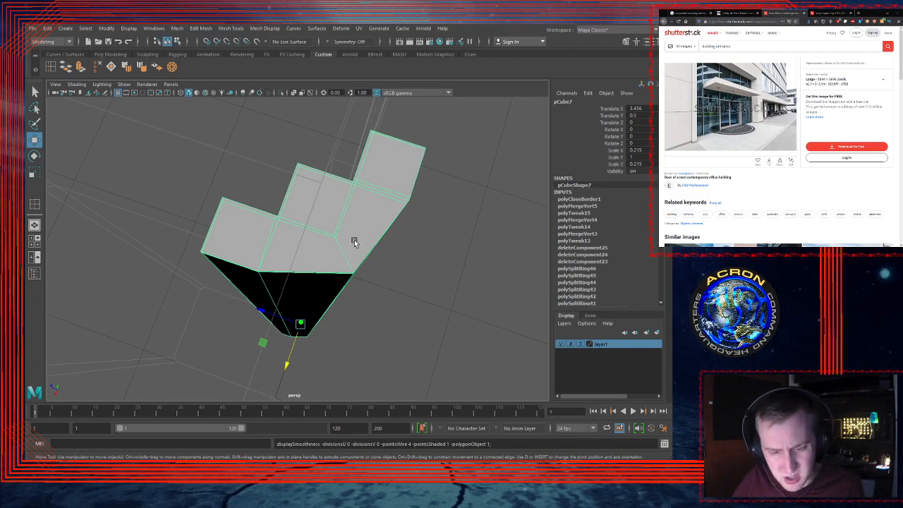
alt+drag(355, 240, 335, 204)
key(F11)
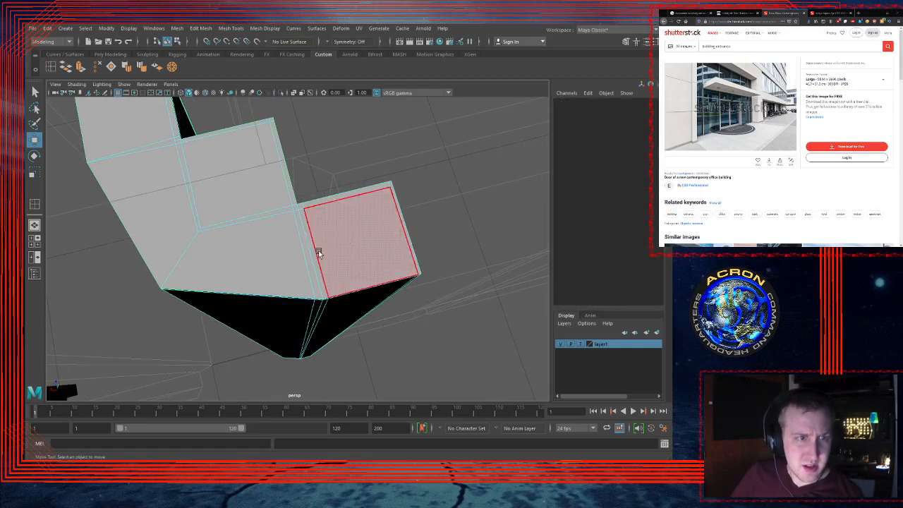
click(315, 260)
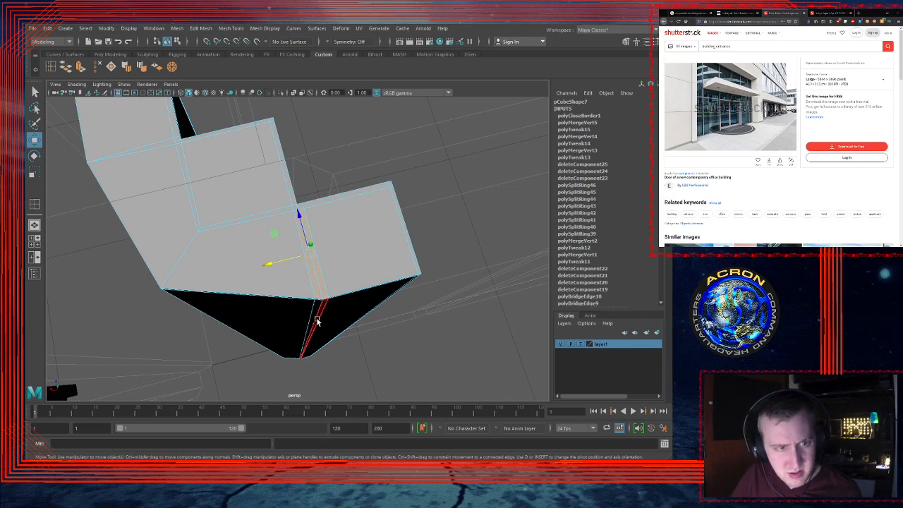
key(Delete)
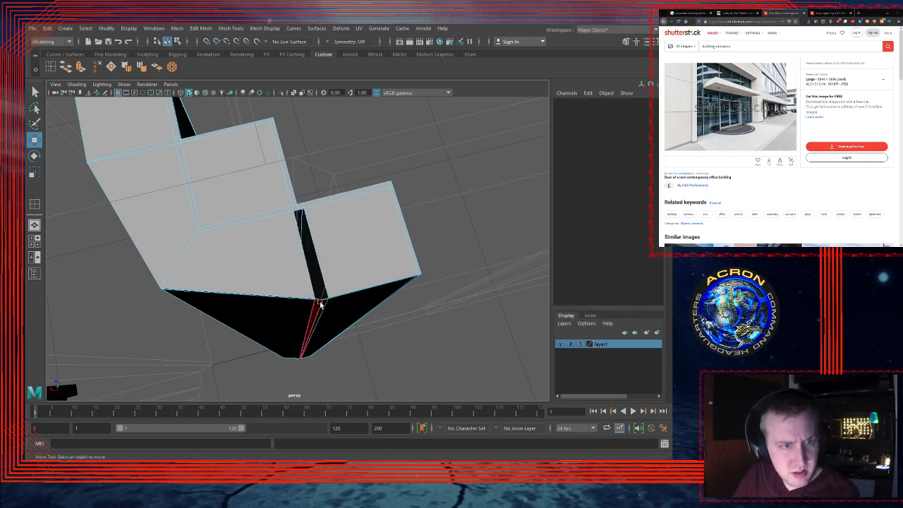
Step: Delete the small rim faces and the narrow vertical faces running down the post at the opposite corner seam
click(319, 301)
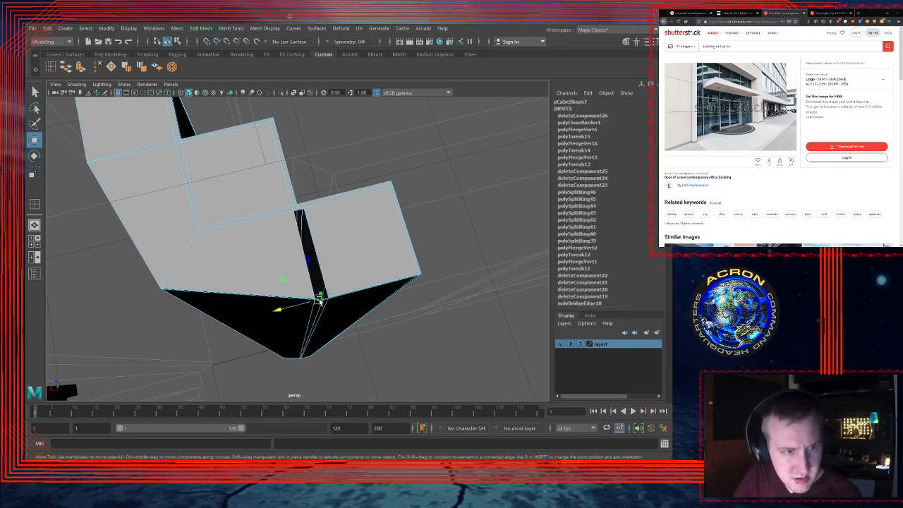
key(Delete)
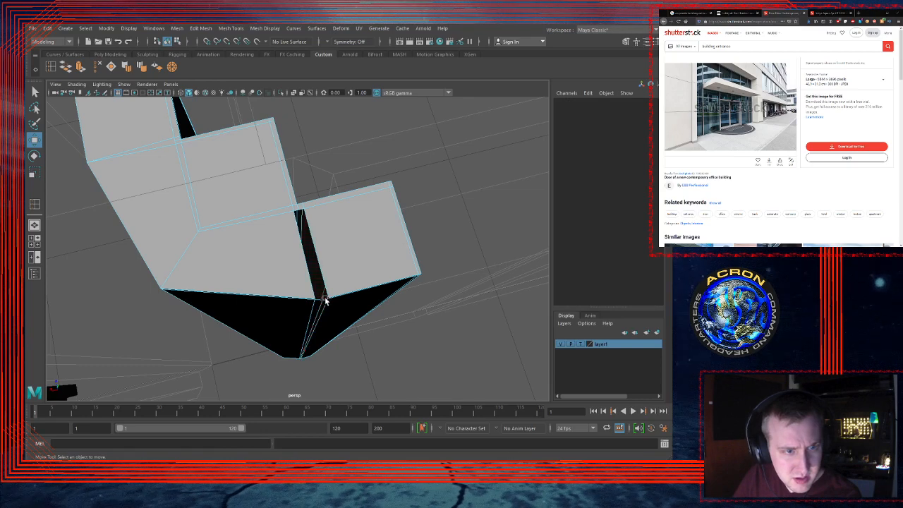
click(326, 307)
key(Delete)
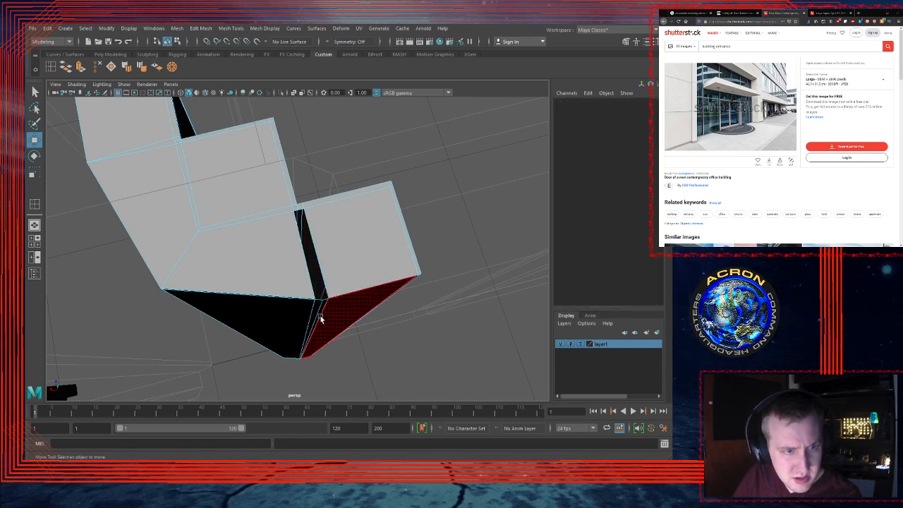
click(318, 312)
key(Delete)
click(318, 312)
key(Delete)
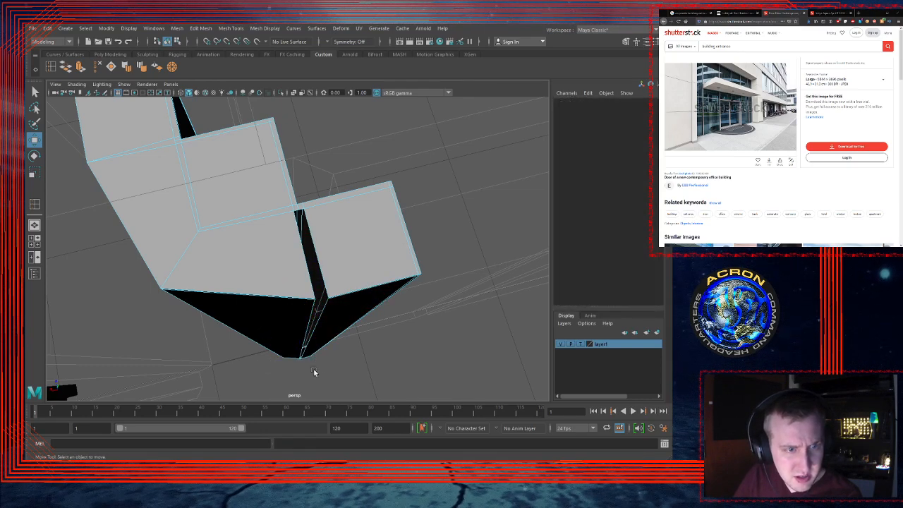
Step: Delete the narrow stray face inside the gap at the lower end of the stepped column
click(300, 360)
key(f)
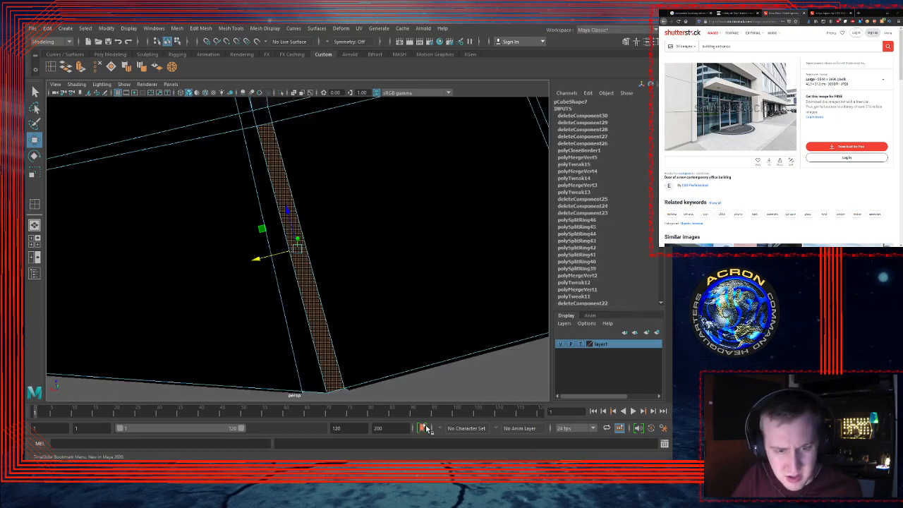
alt+drag(396, 340, 328, 305)
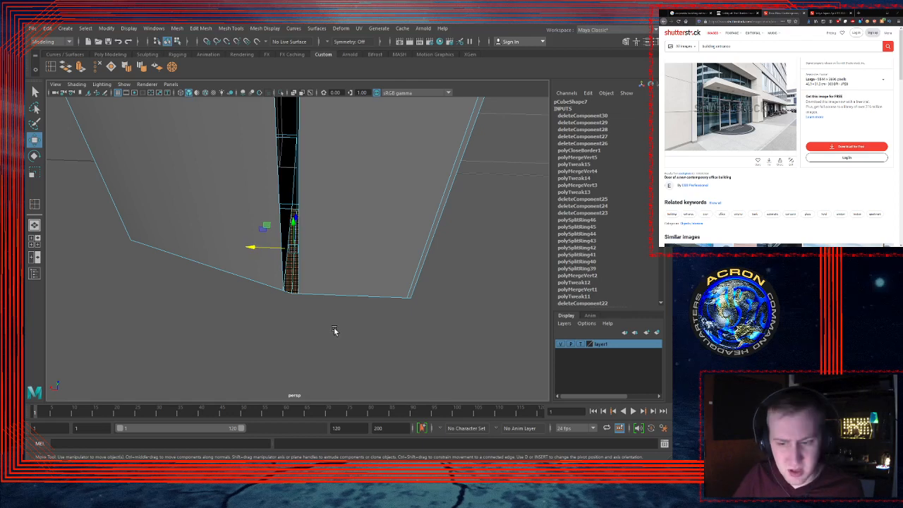
key(Delete)
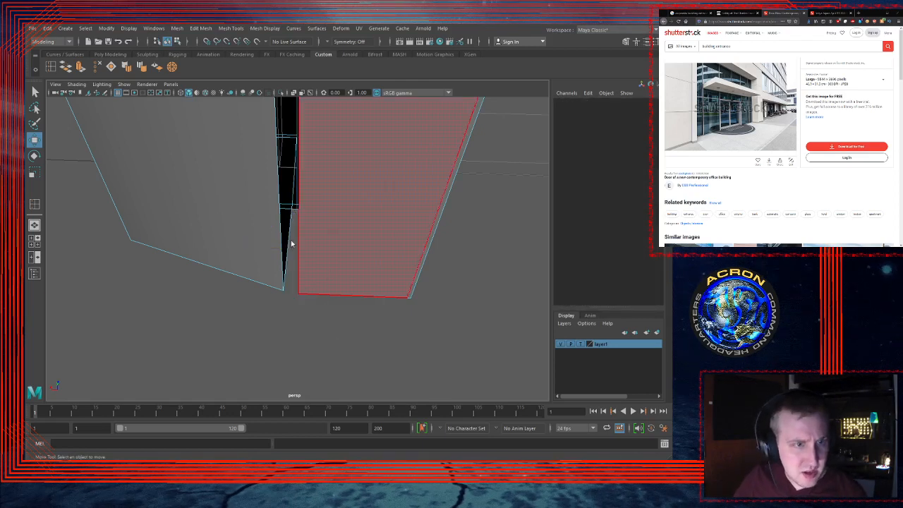
Step: Merge the two vertices on either side of the gap at the column's bottom end
key(F9)
drag(274, 284, 304, 311)
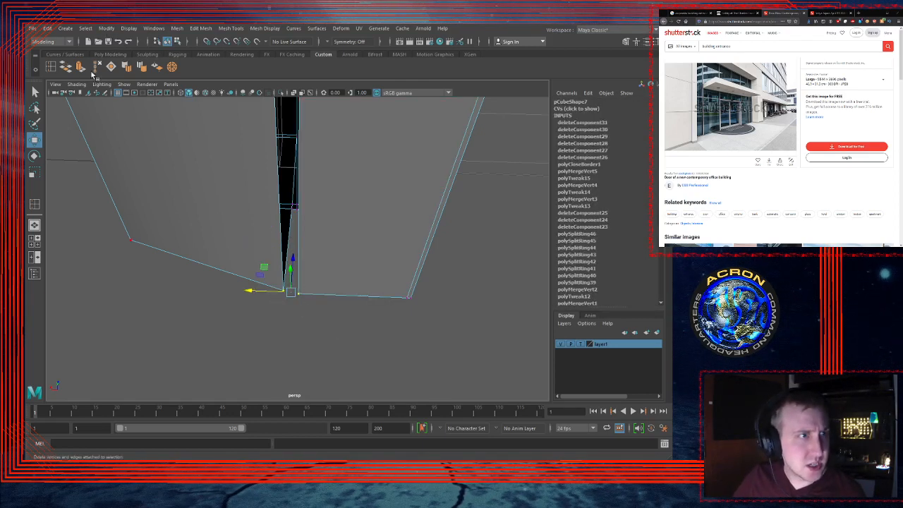
click(172, 67)
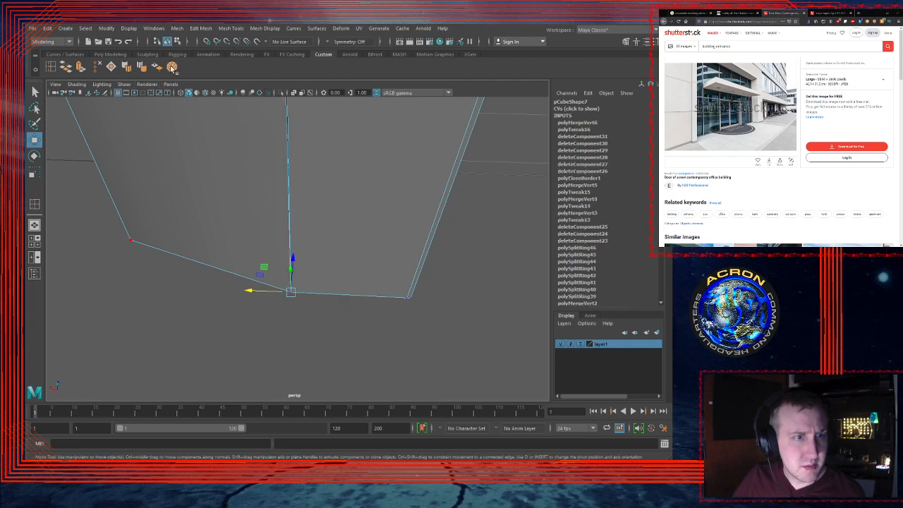
Step: Merge both pairs of opposite corner vertices across the gap along the front edge of the column's top end
alt+drag(357, 185, 342, 216)
alt+middle_drag(341, 215, 355, 278)
alt+right_drag(355, 277, 280, 242)
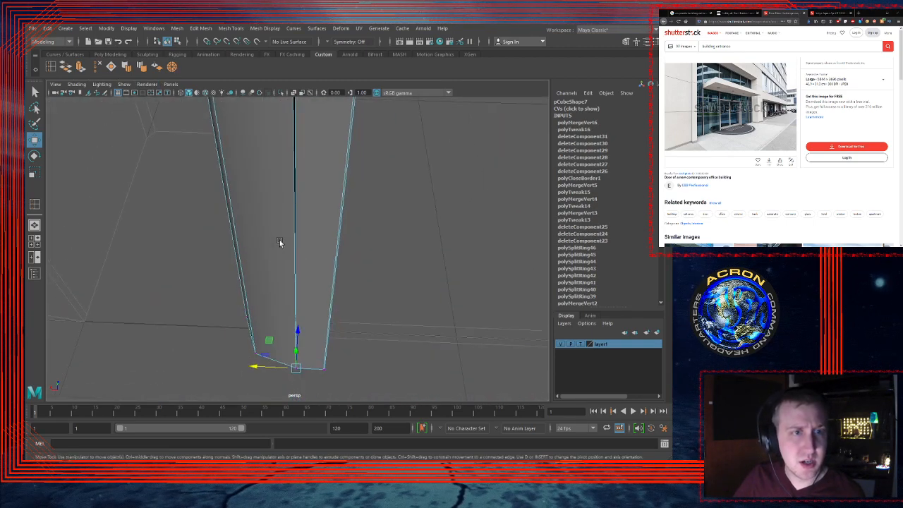
alt+middle_drag(279, 242, 308, 332)
alt+right_drag(308, 333, 220, 255)
alt+middle_drag(294, 197, 295, 356)
alt+right_drag(295, 356, 273, 203)
alt+drag(274, 203, 299, 198)
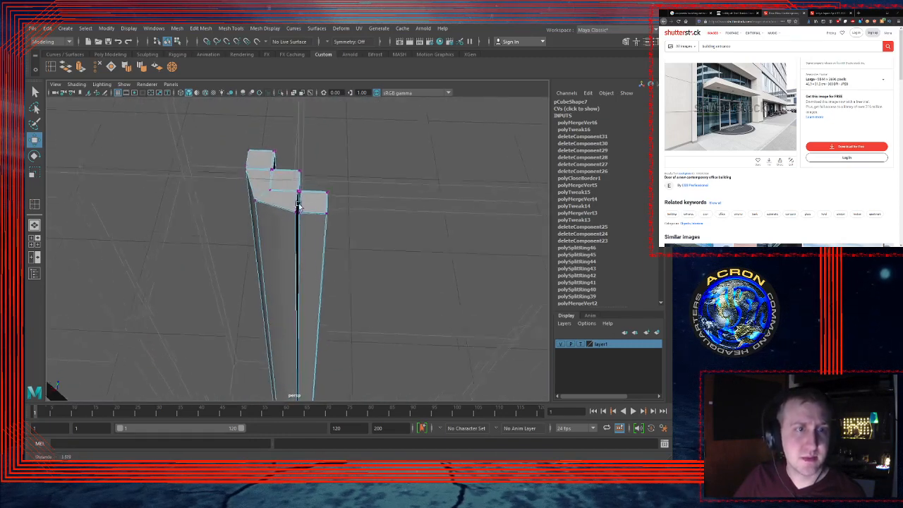
alt+right_drag(298, 198, 385, 191)
alt+middle_drag(351, 106, 344, 229)
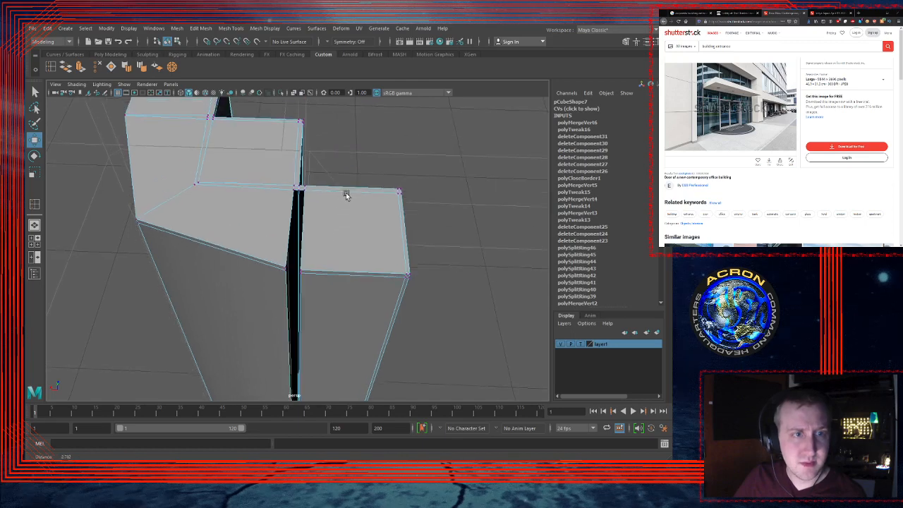
alt+right_drag(347, 195, 369, 190)
click(262, 303)
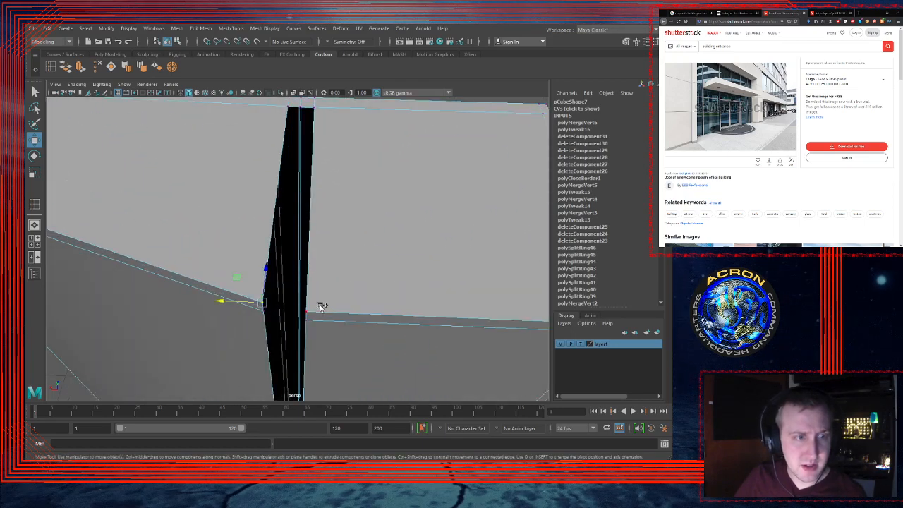
shift+click(306, 312)
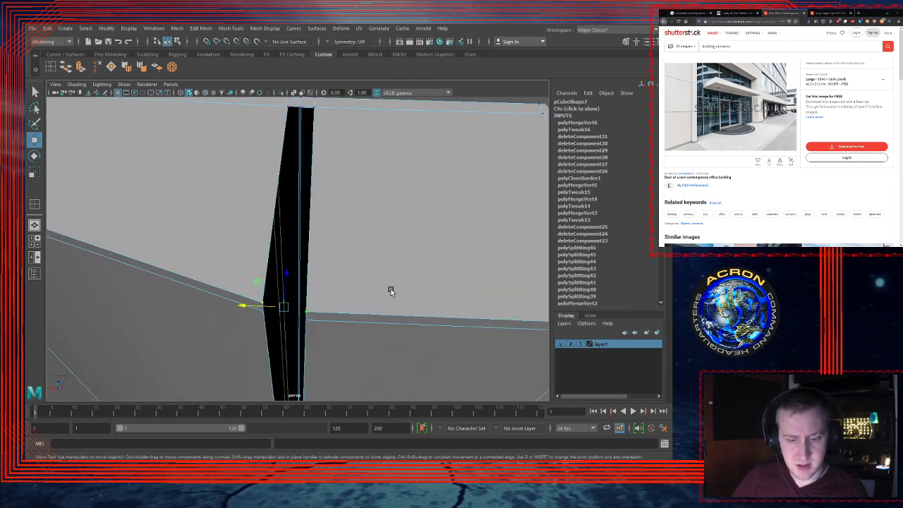
key(g)
click(306, 321)
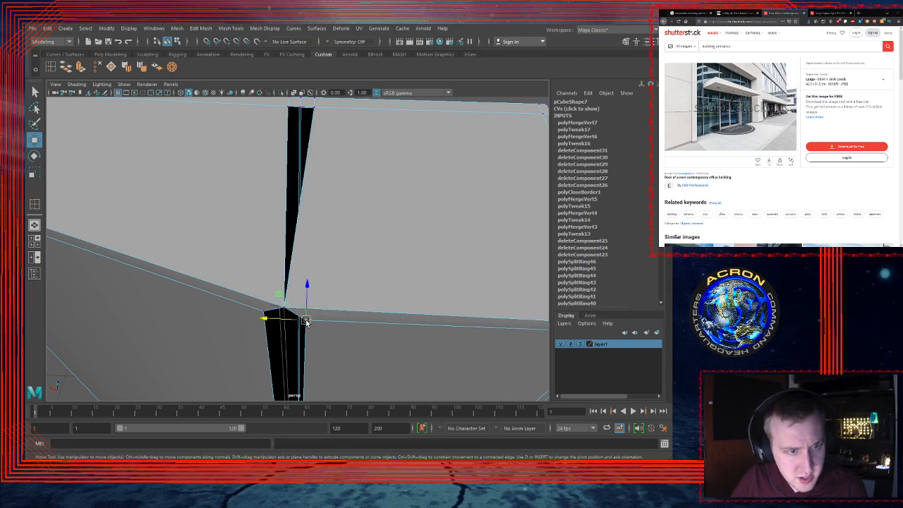
shift+click(261, 312)
key(g)
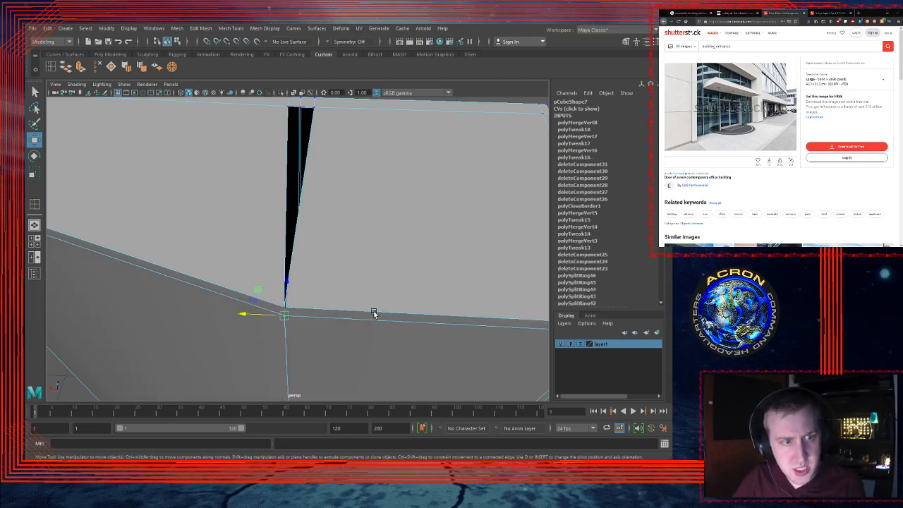
Step: Fill the remaining triangular hole in the column's top cap from its border edges
mouse_move(358, 207)
alt+middle_down()
mouse_move(355, 218)
mouse_move(355, 204)
alt+middle_up()
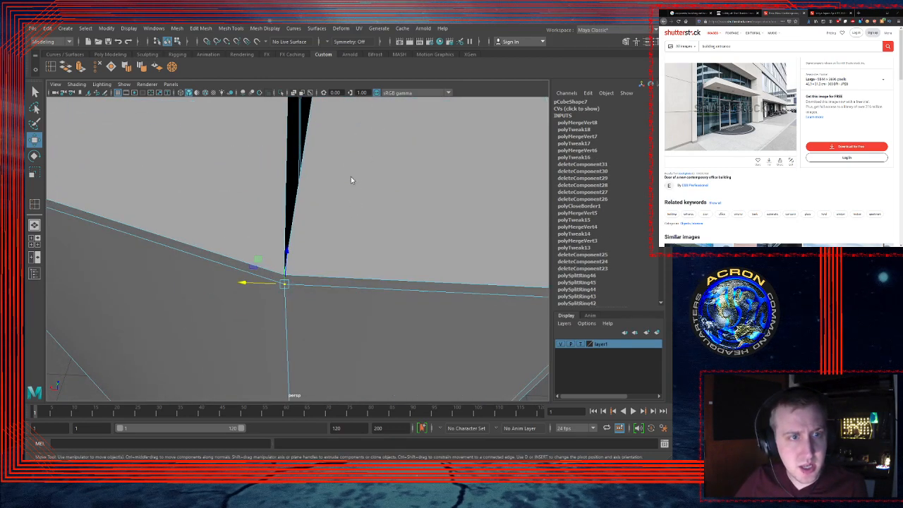
key(F10)
double_click(304, 169)
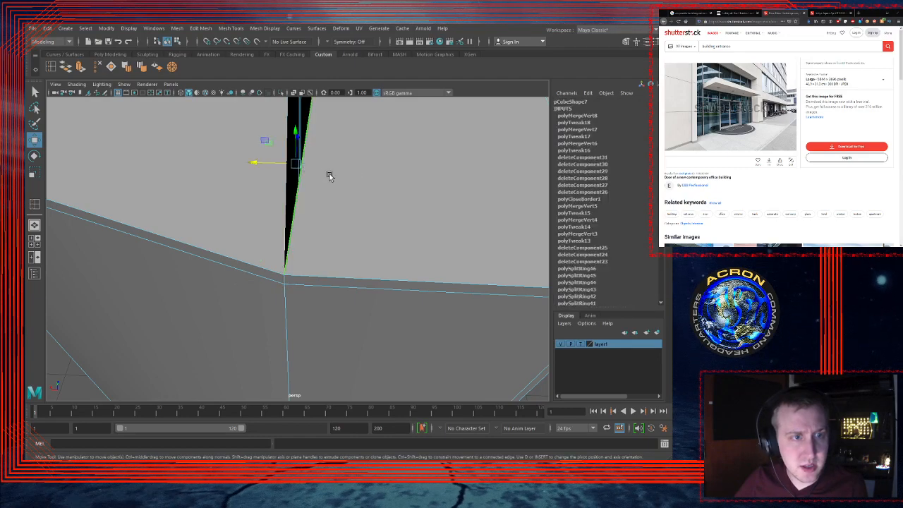
alt+middle_drag(328, 173, 330, 180)
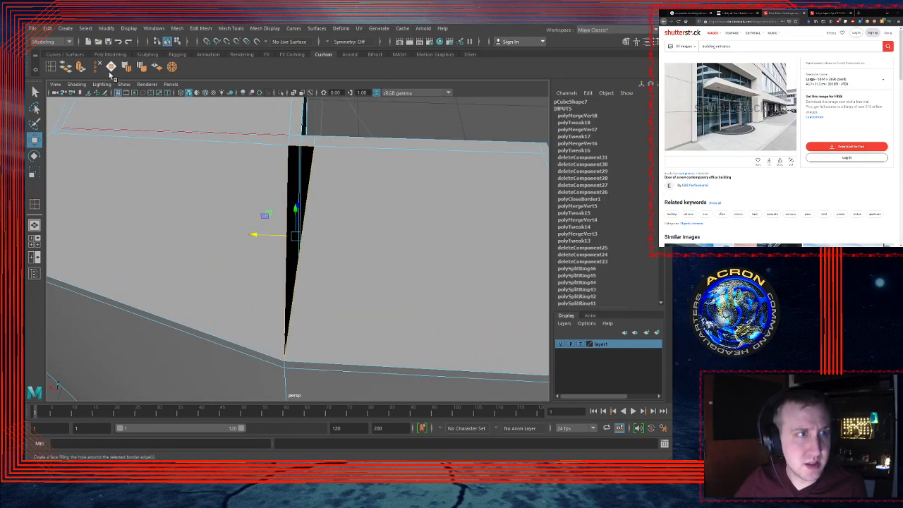
click(113, 69)
alt+right_drag(471, 190, 387, 212)
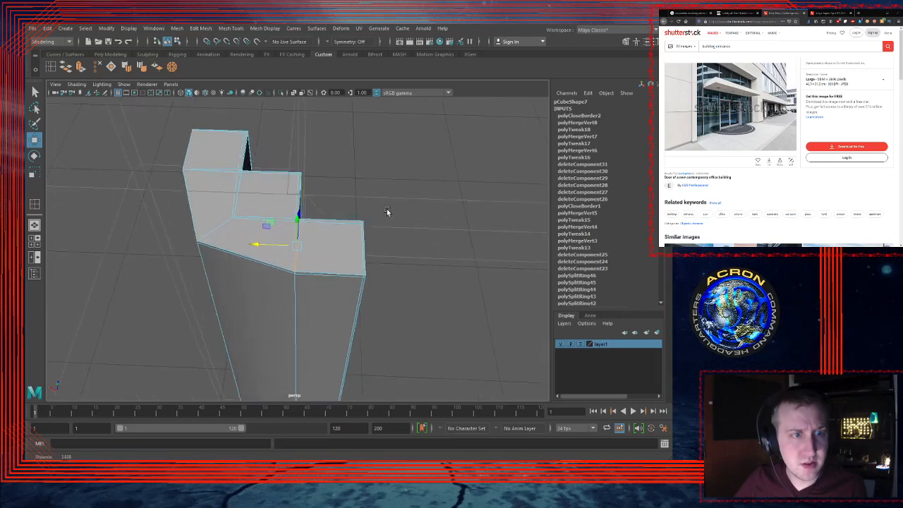
Step: Preview the whole column with smoothing, inspect its shape, and return it to the unsmoothed display
key(F8)
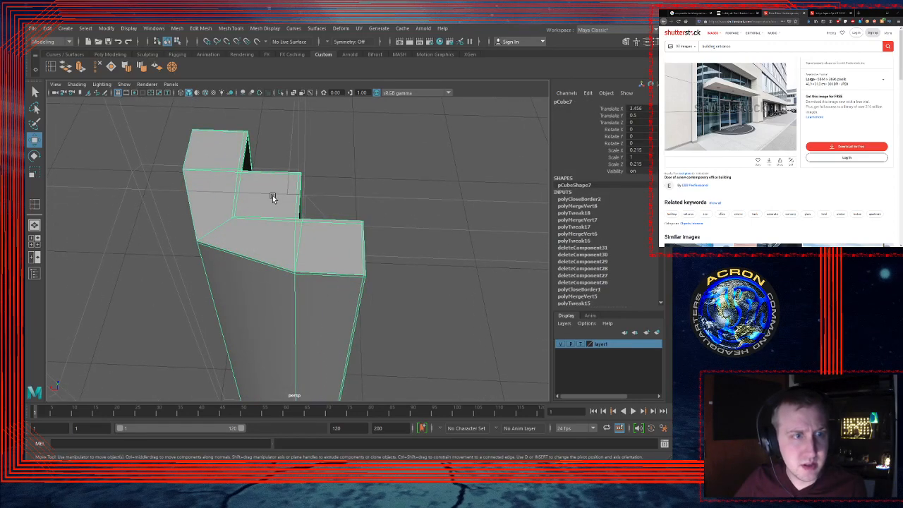
key(3)
click(415, 208)
alt+drag(302, 271, 304, 180)
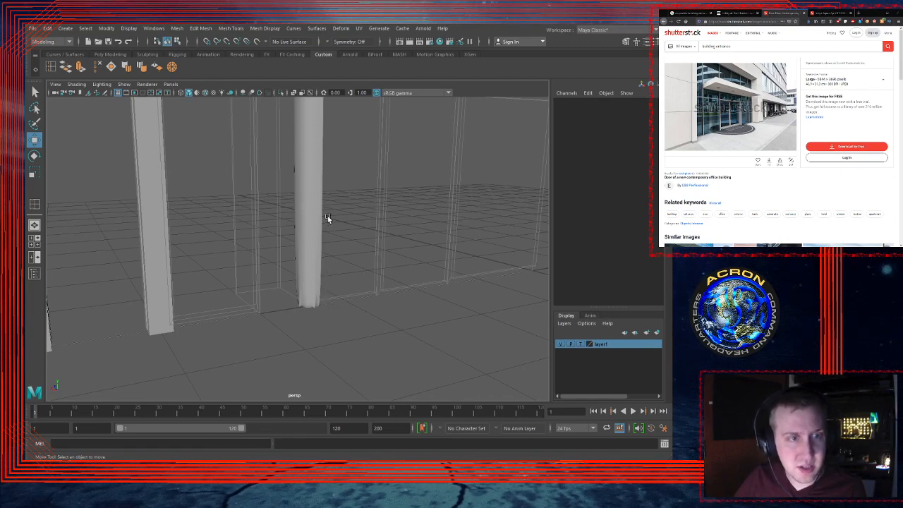
alt+drag(326, 219, 308, 272)
click(278, 223)
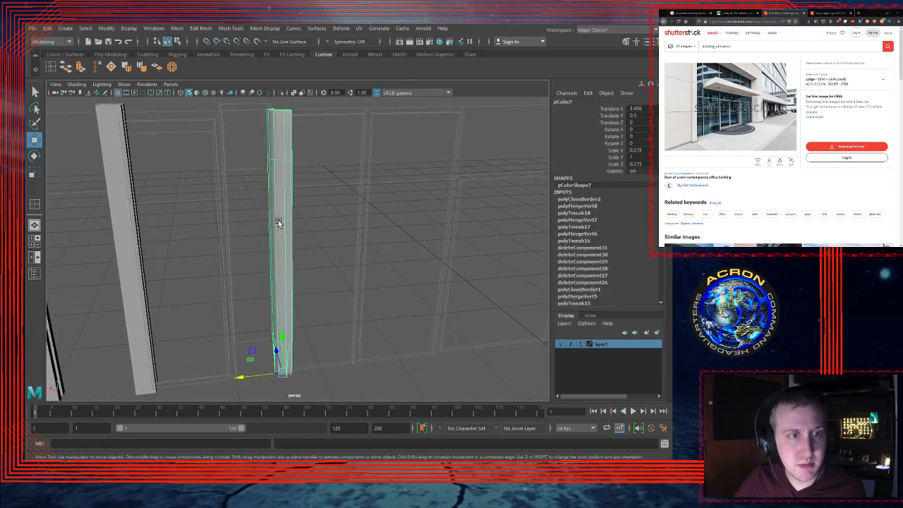
key(1)
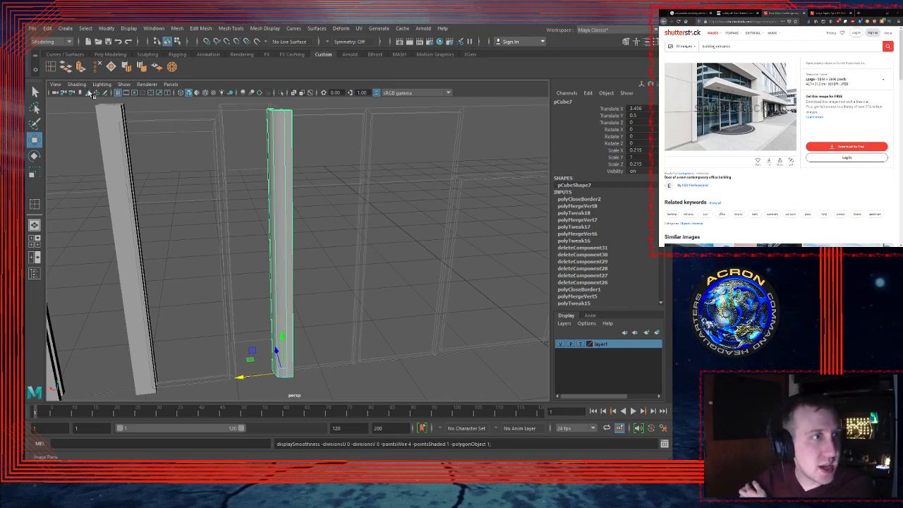
Step: Insert an edge loop around the column near mid-height and delete all faces below it
click(51, 69)
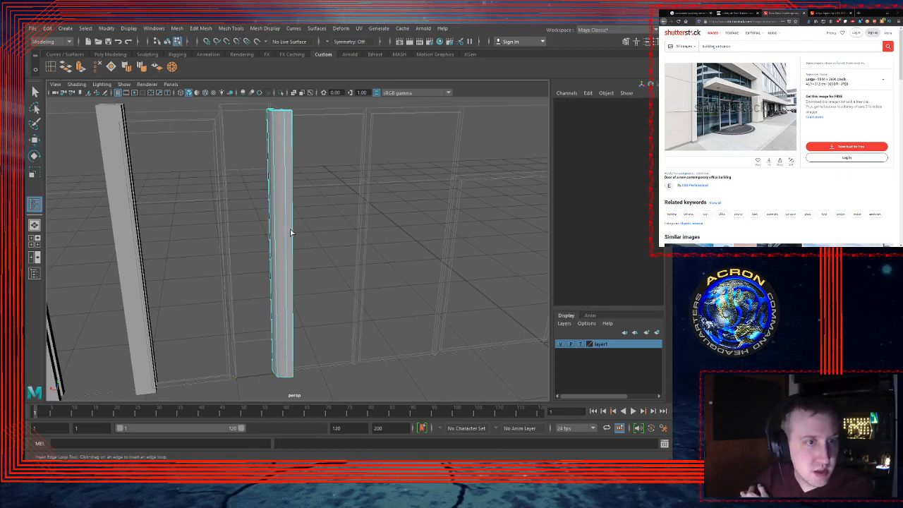
drag(290, 232, 295, 256)
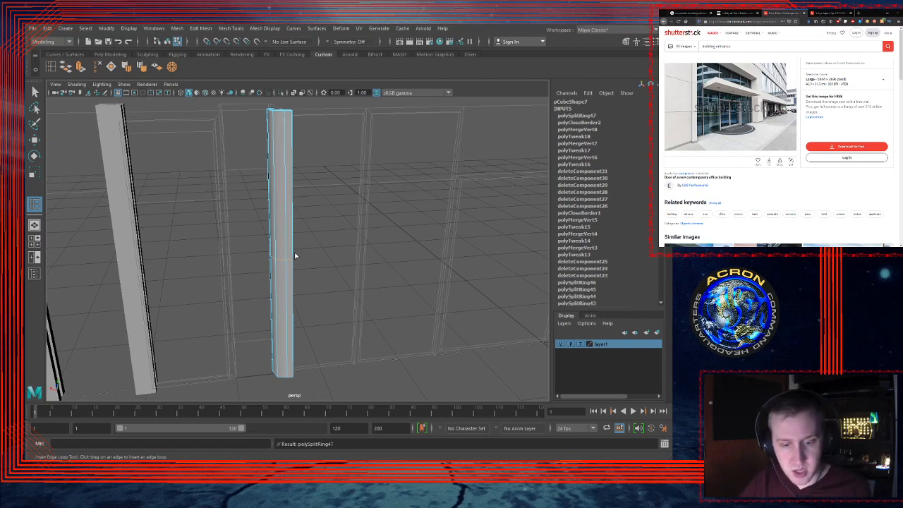
key(q)
key(F11)
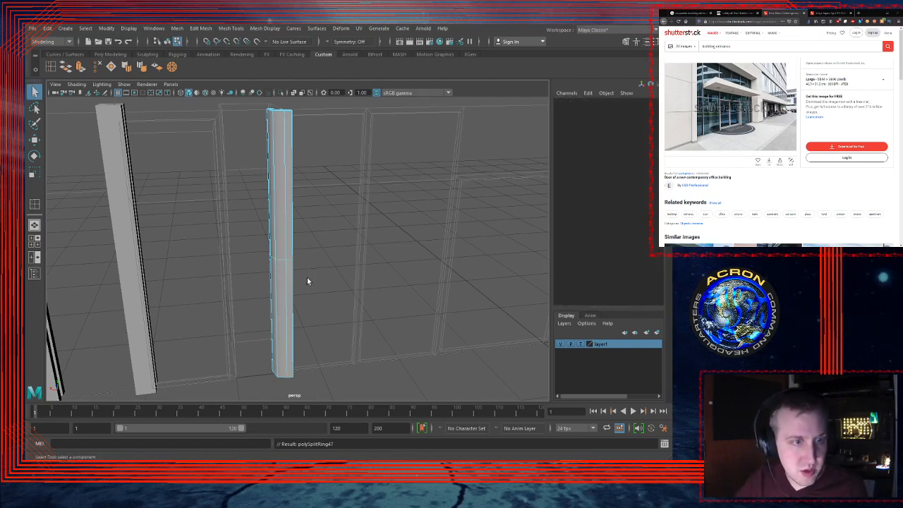
drag(346, 281, 108, 441)
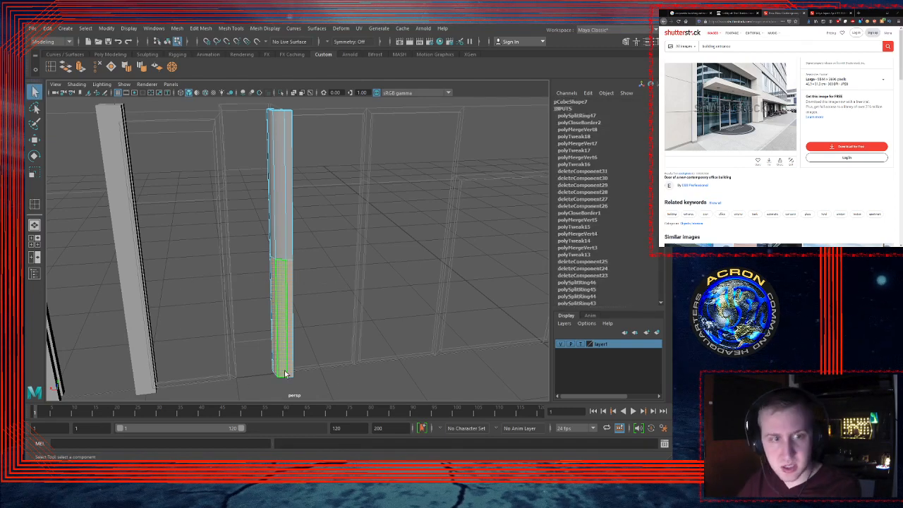
key(Delete)
key(F8)
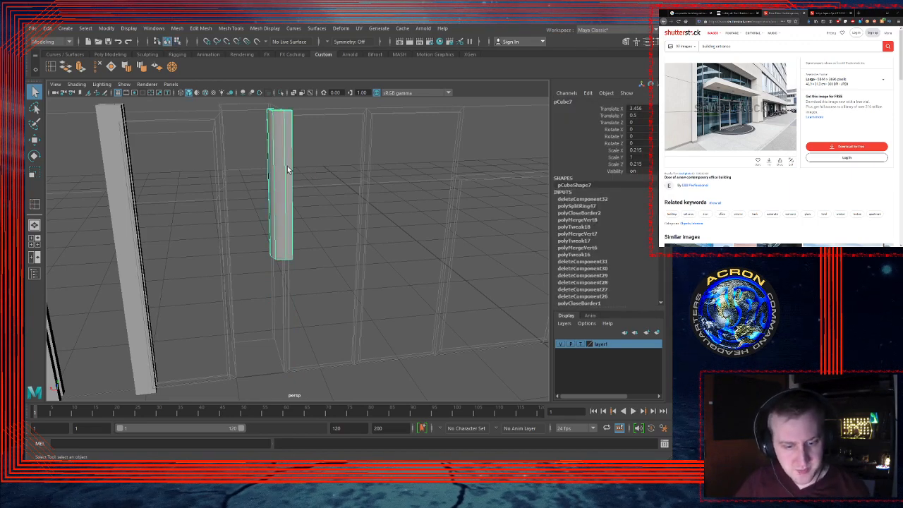
Step: Move the pivot of the remaining upper column half up to its cut lower end
key(w)
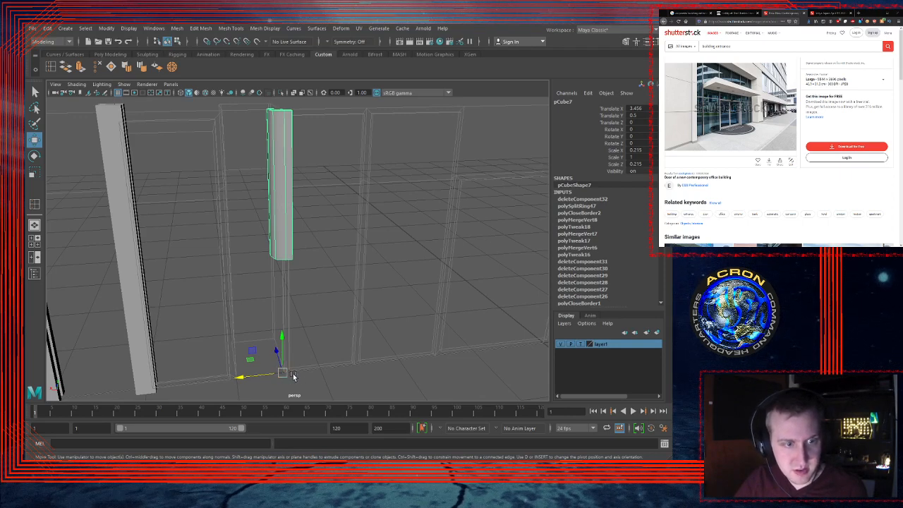
key(d)
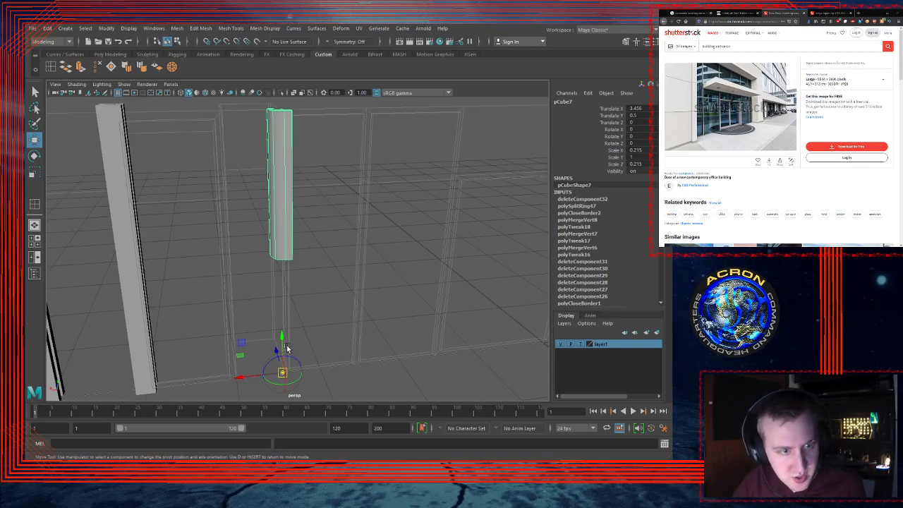
drag(282, 337, 292, 262)
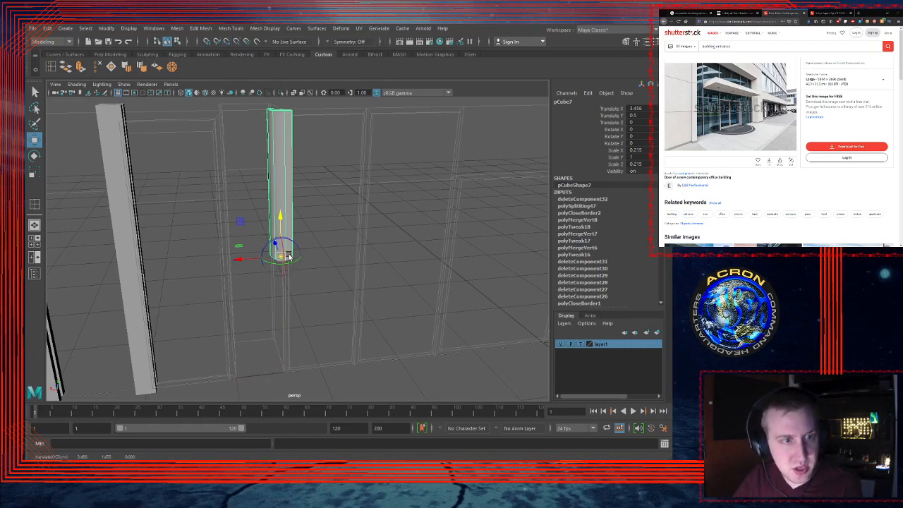
Step: Duplicate the upper column half and mirror the copy downward by setting its Scale Y to -1
key(ctrl+d)
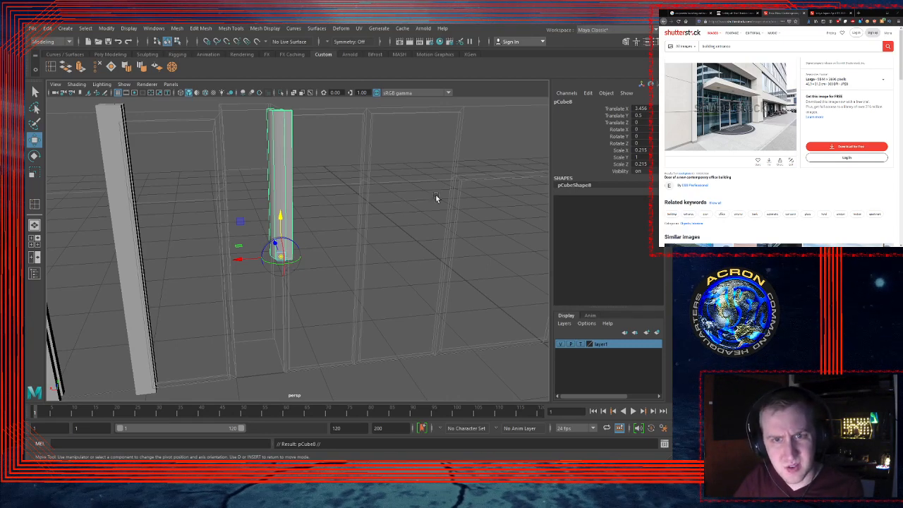
double_click(638, 158)
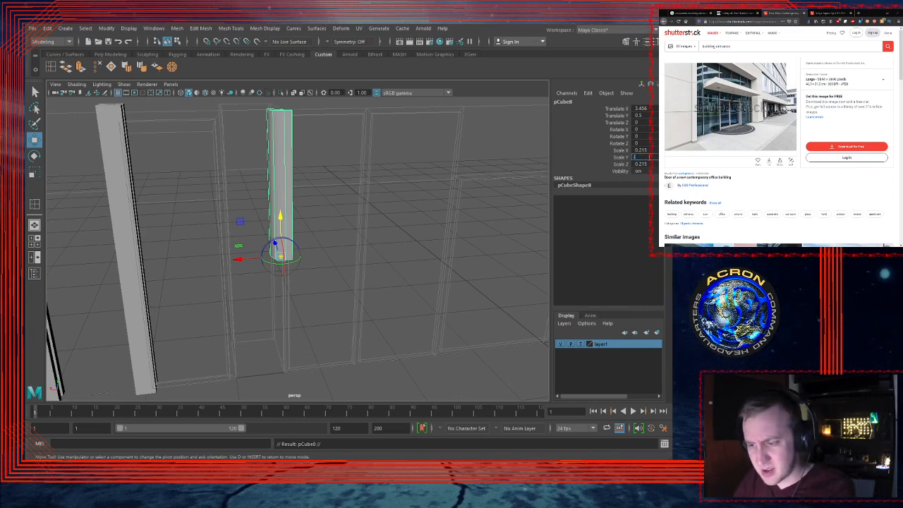
key(Return)
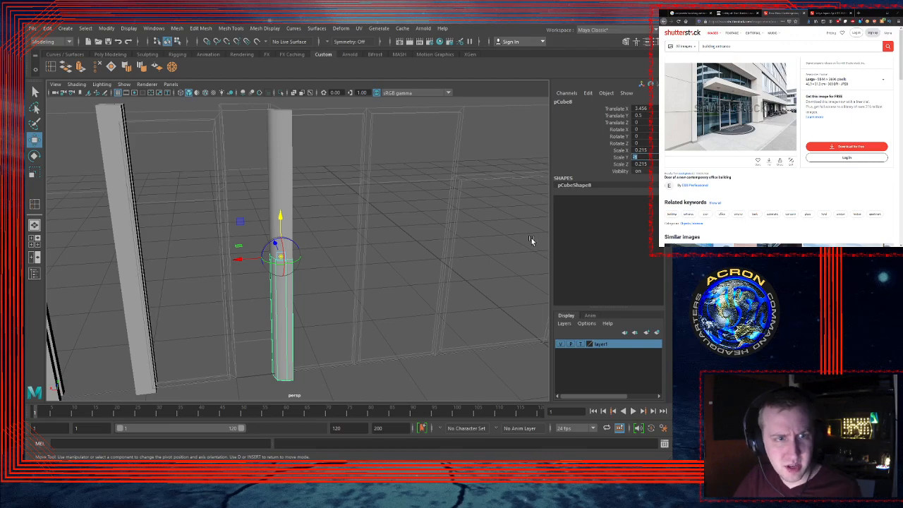
Step: Move the mirrored lower half's pivot to its bottom end and snap that half up level with the neighbouring column's base
alt+drag(432, 256, 268, 245)
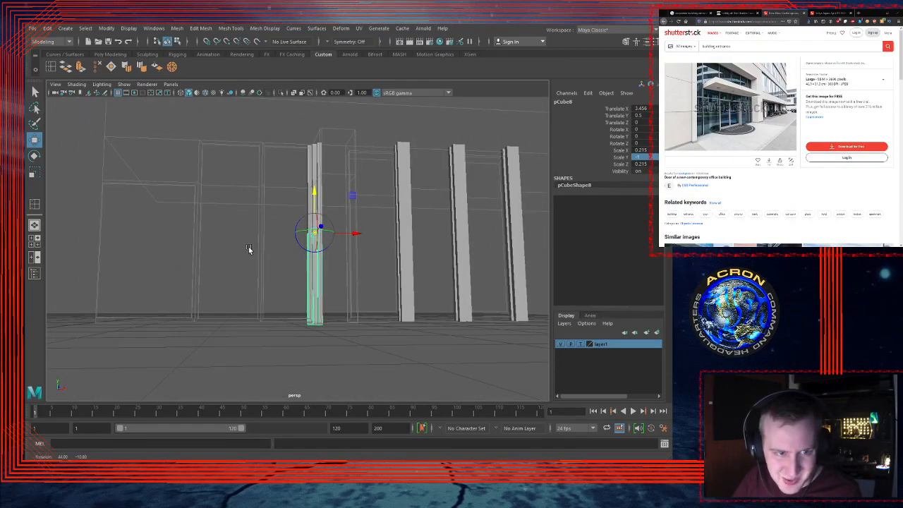
key(space)
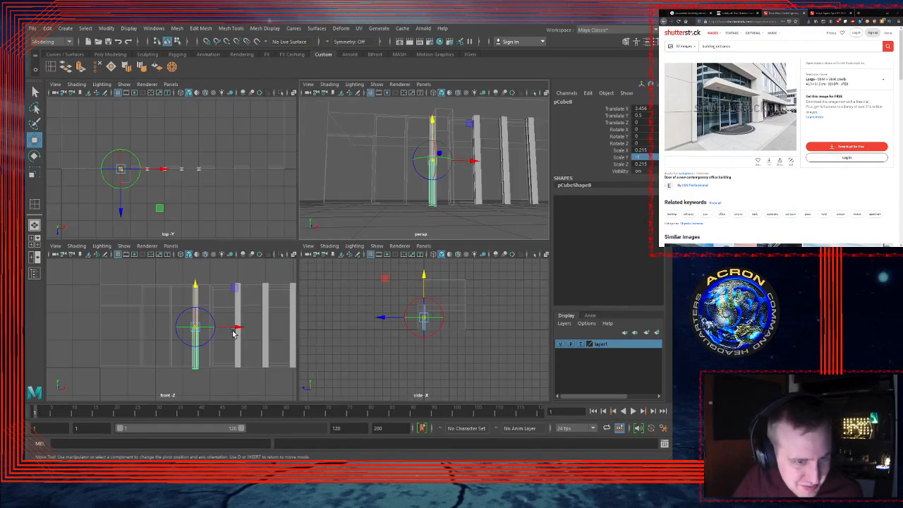
key(space)
alt+right_drag(343, 311, 469, 293)
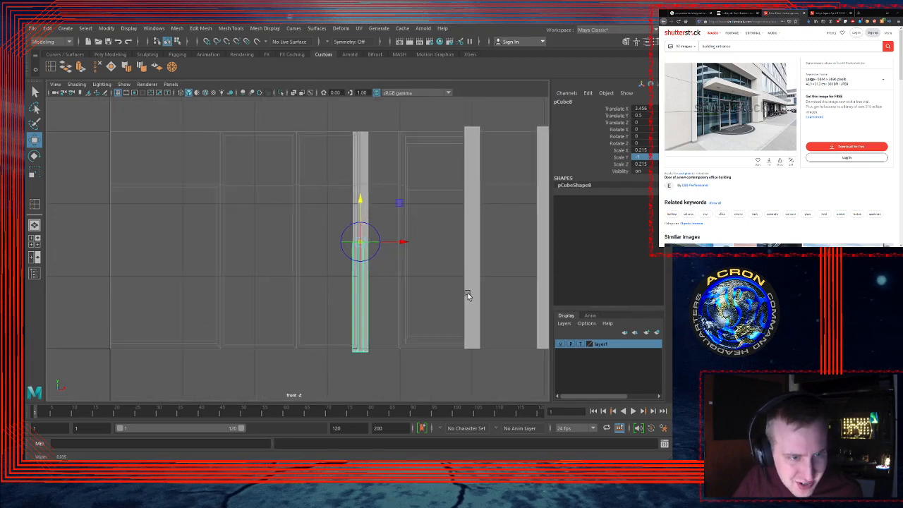
click(364, 173)
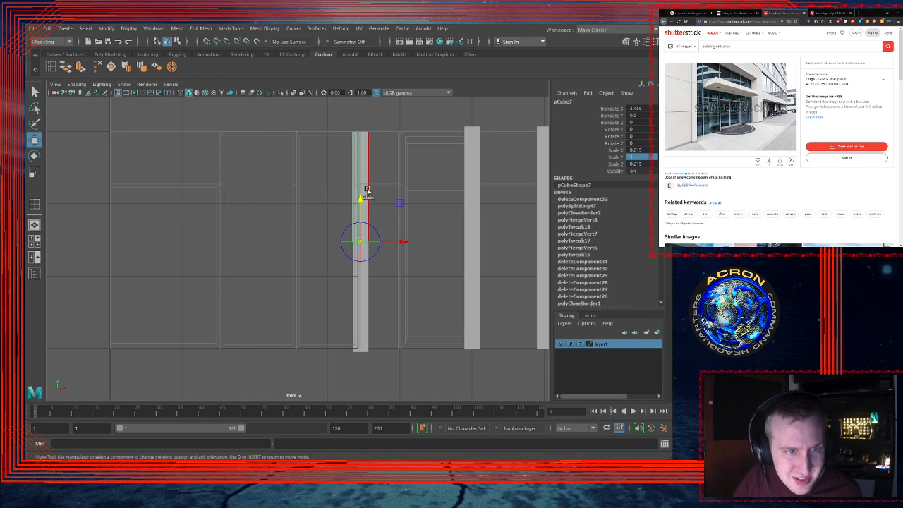
click(361, 291)
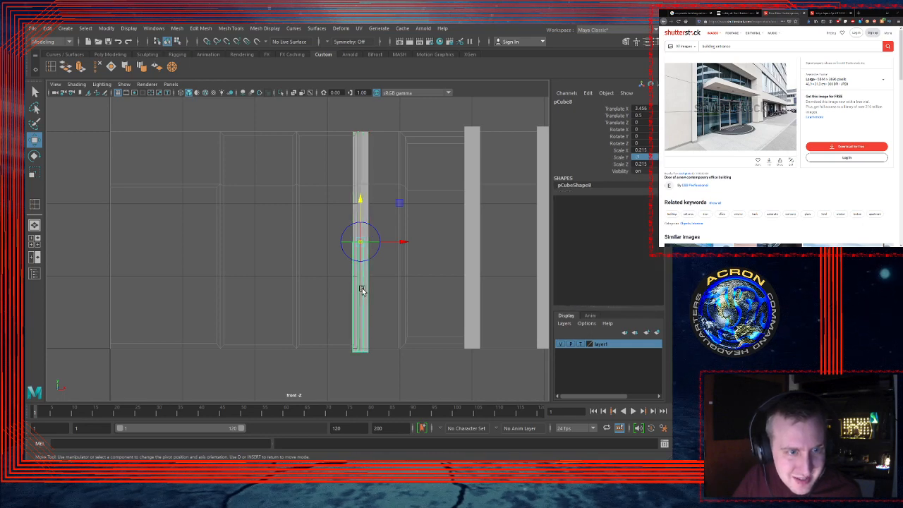
key(d)
key(v)
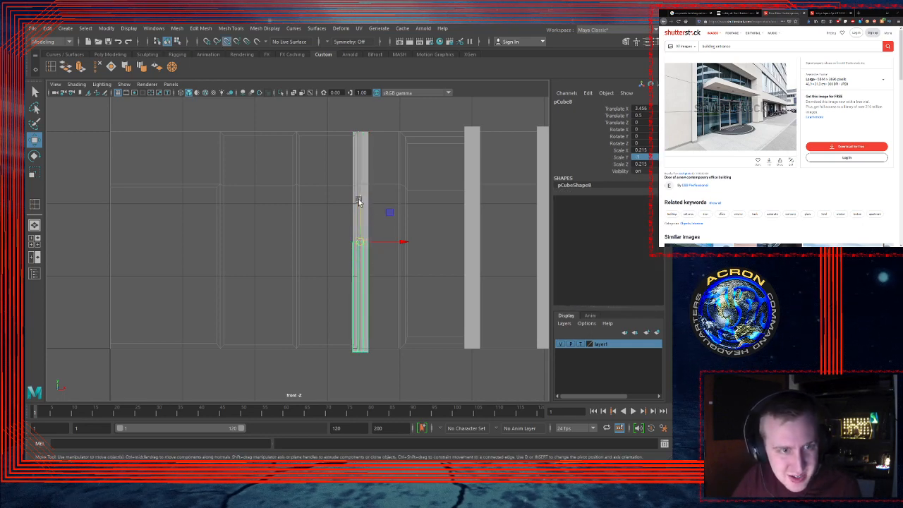
drag(359, 200, 369, 252)
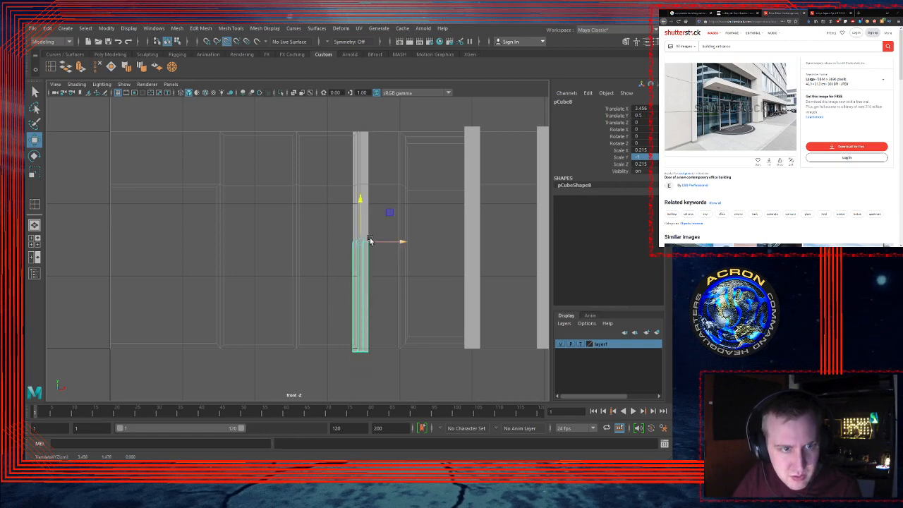
key(d)
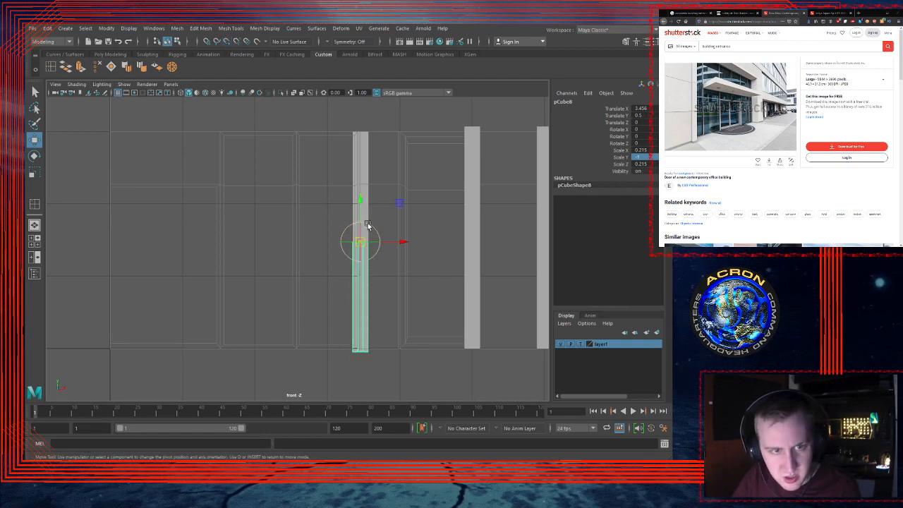
drag(360, 242, 367, 355)
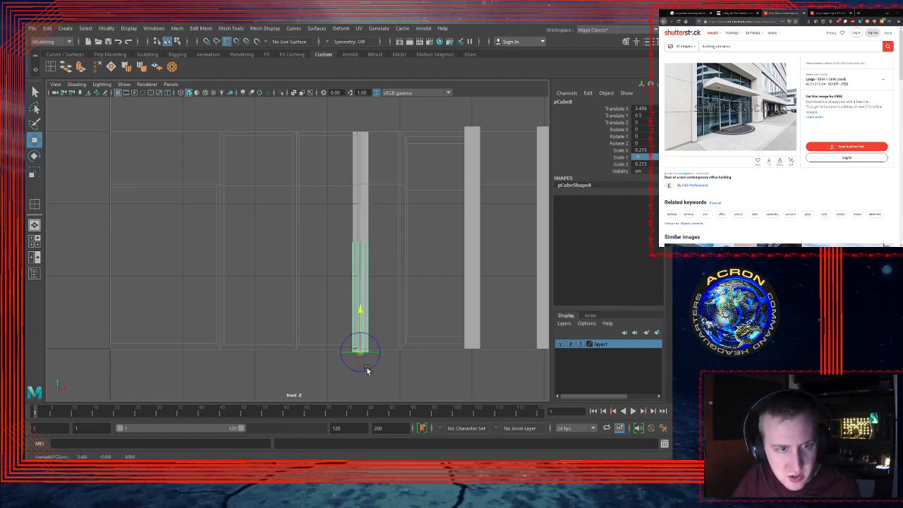
key(d)
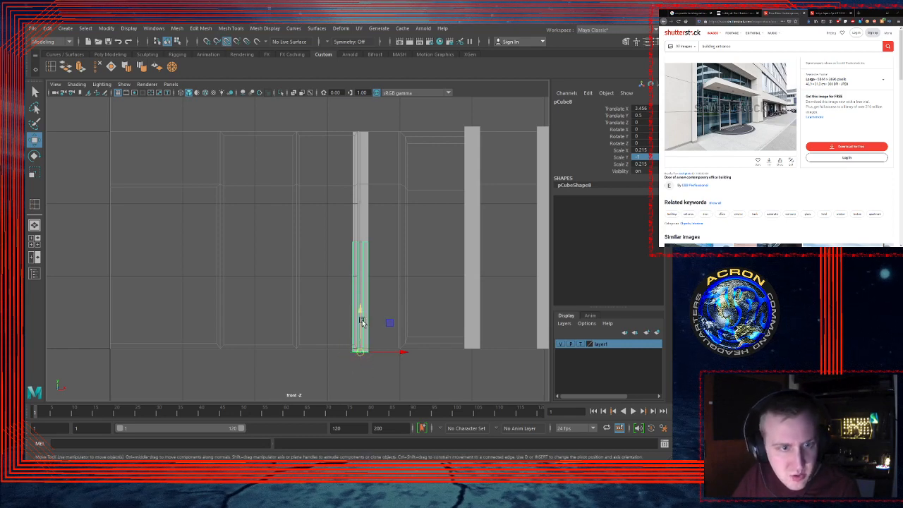
drag(360, 311, 472, 349)
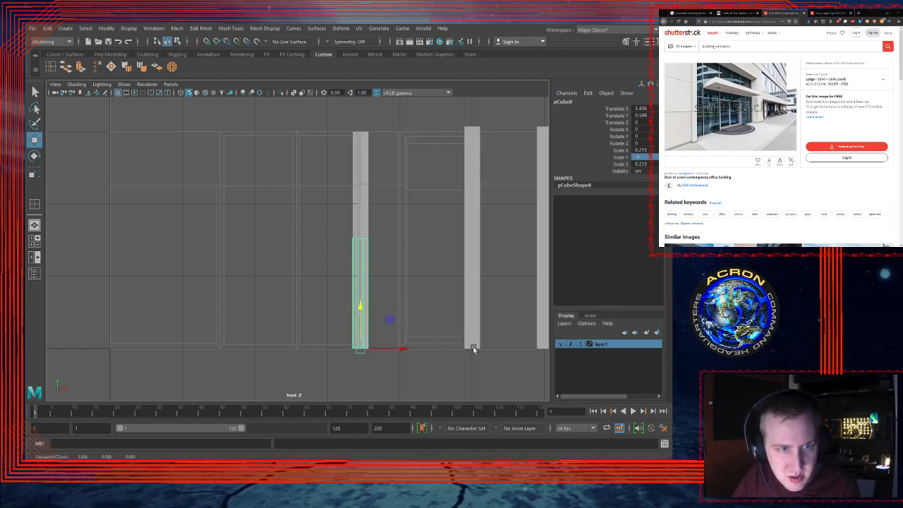
Step: Move the top vertices of the lower column half down to meet the cut end of the upper half
click(335, 237)
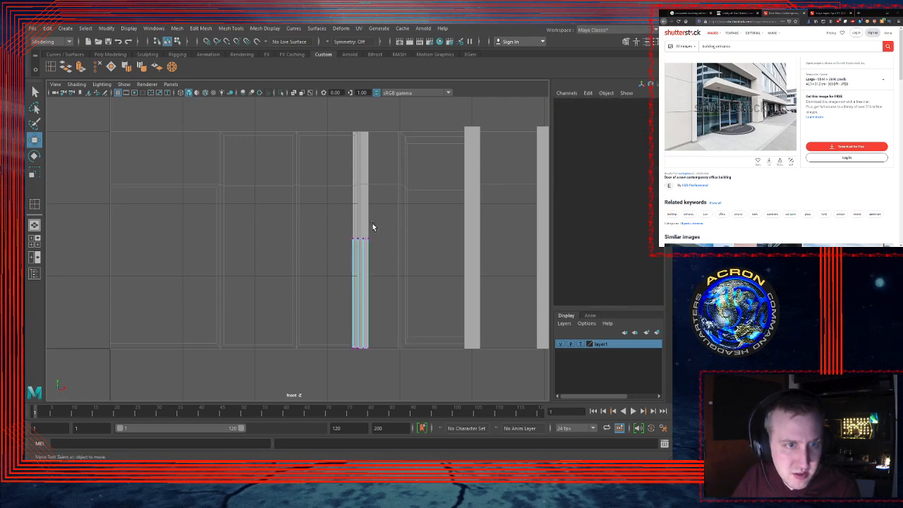
click(373, 227)
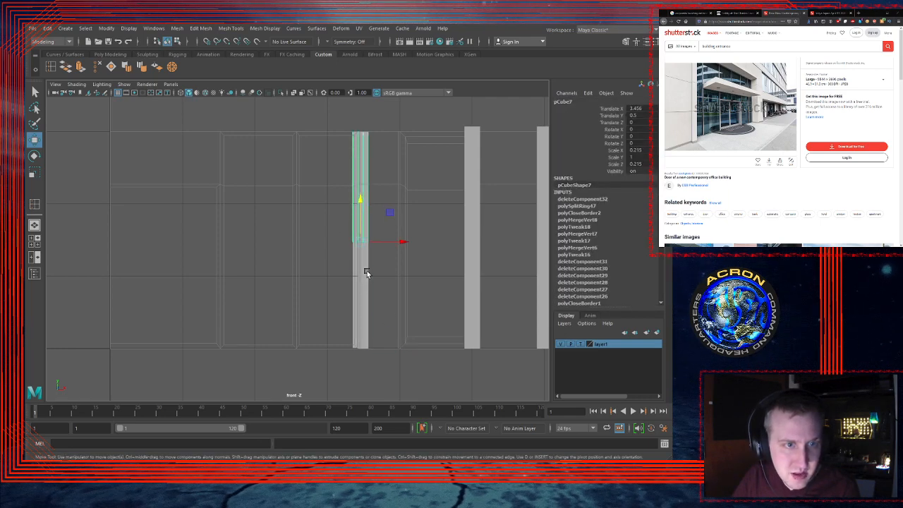
click(365, 271)
shift+click(367, 230)
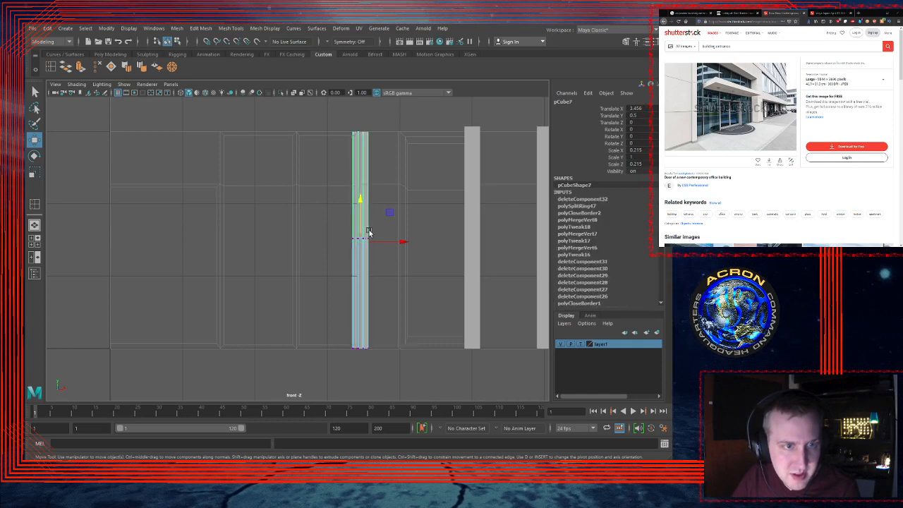
drag(396, 221, 314, 255)
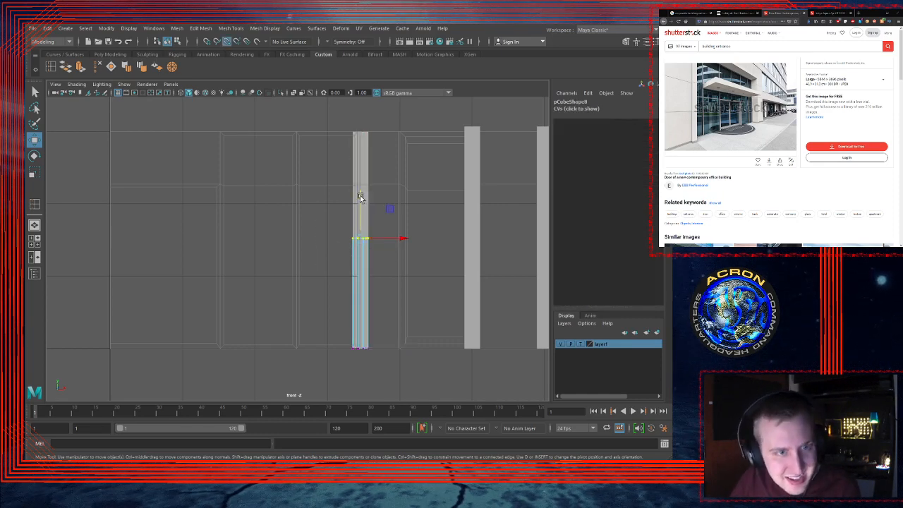
drag(361, 196, 360, 199)
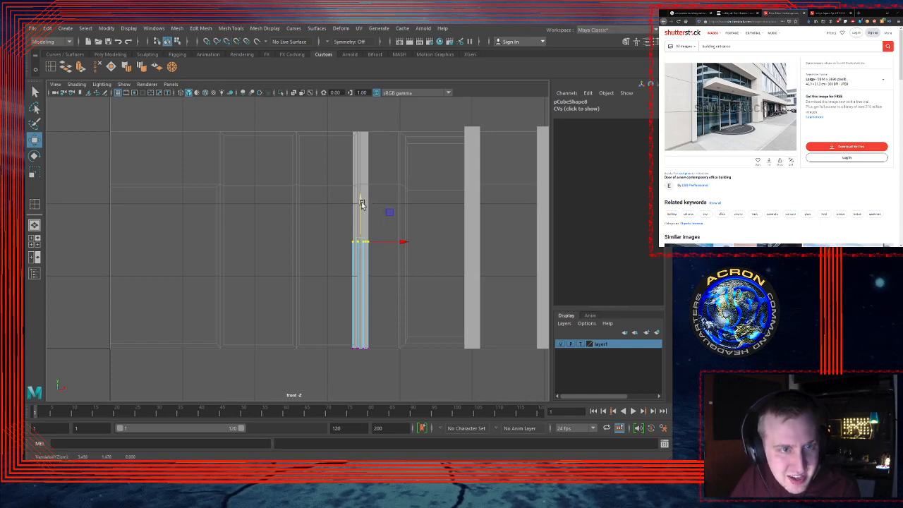
Step: Combine the upper and lower column halves into one mesh
click(363, 203)
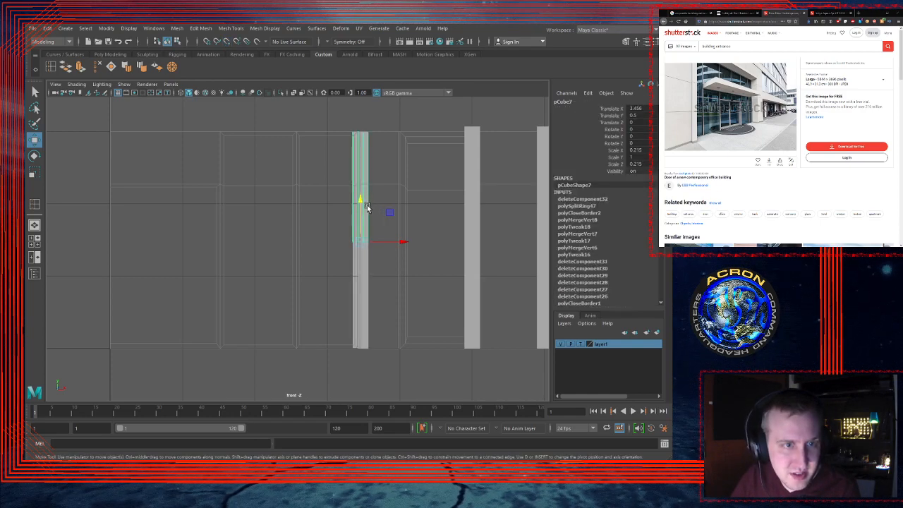
click(362, 260)
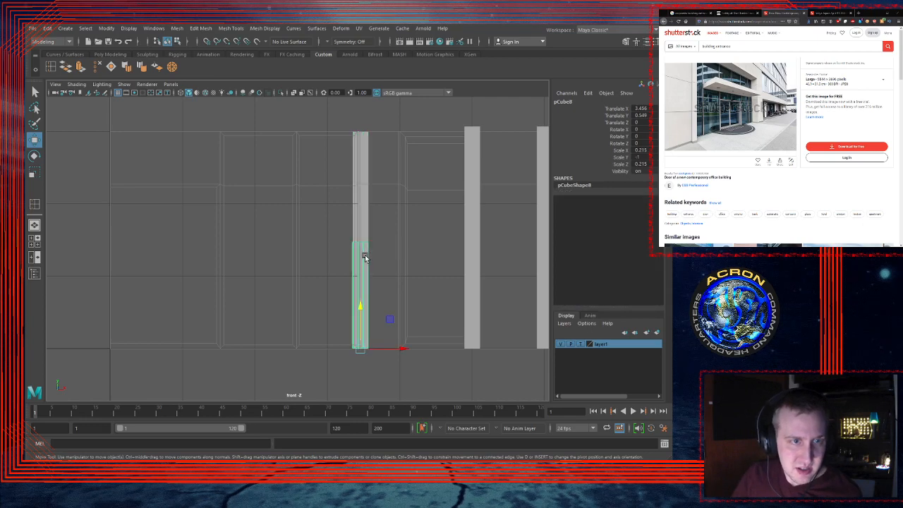
shift+click(363, 224)
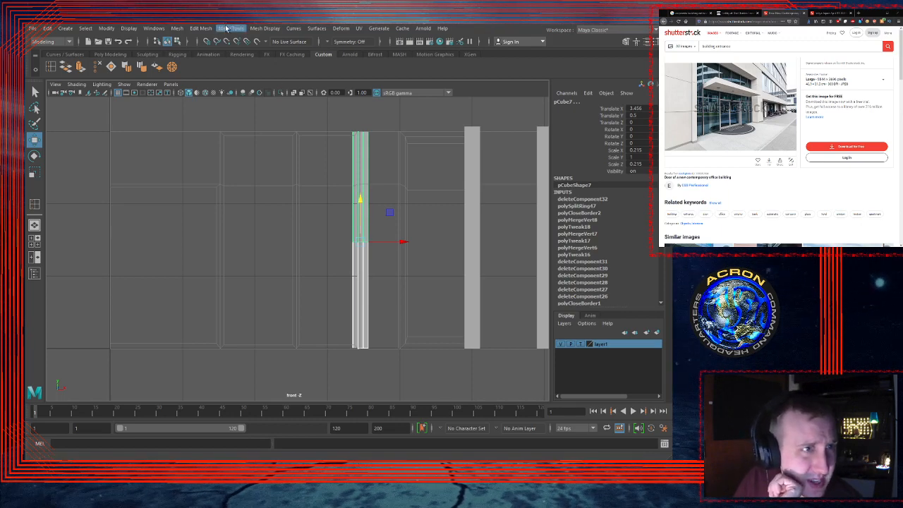
click(178, 28)
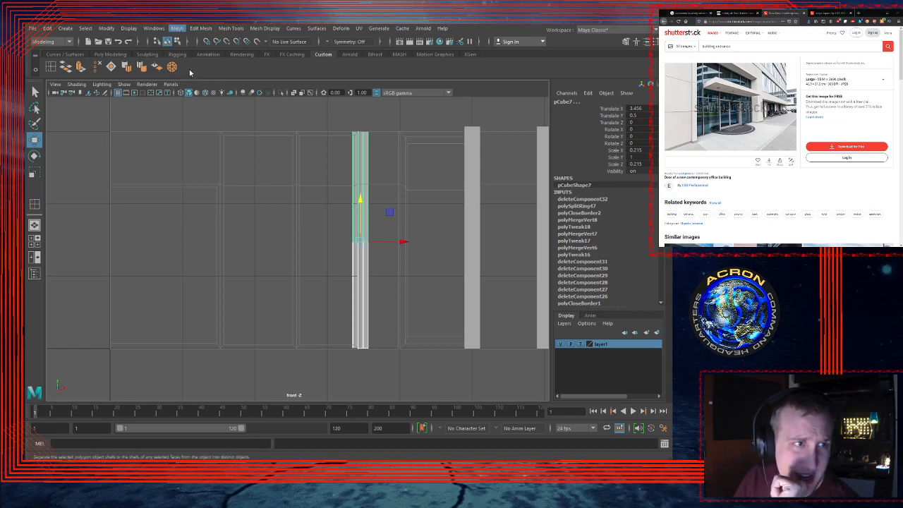
click(199, 60)
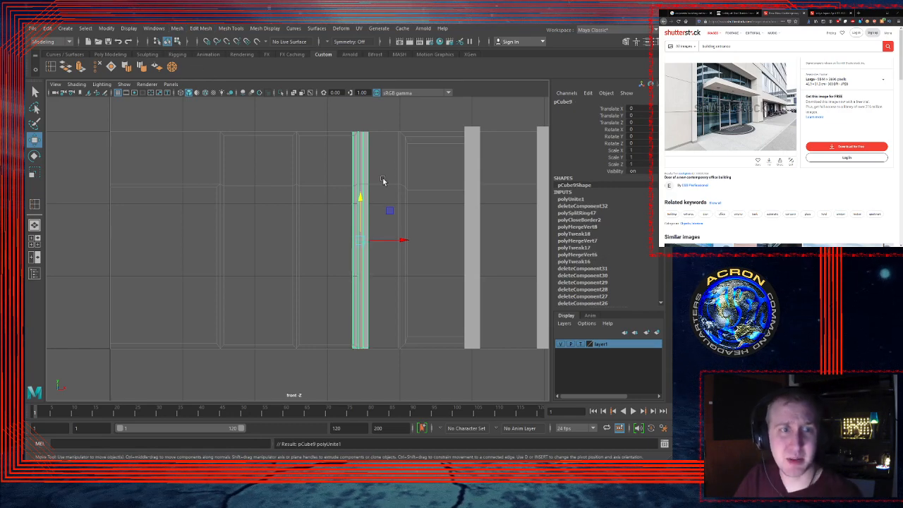
Step: Select all vertices along the mid-height seam of the combined column
right_drag(363, 168, 312, 167)
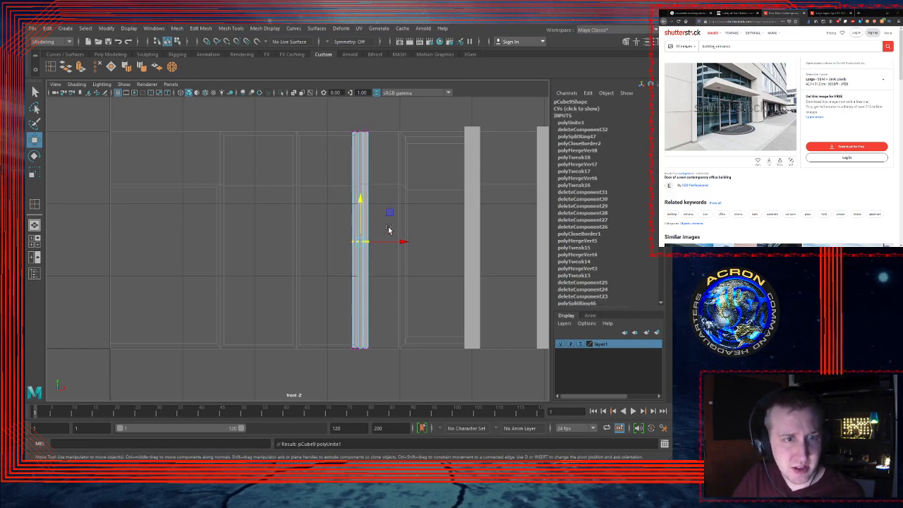
drag(389, 228, 311, 273)
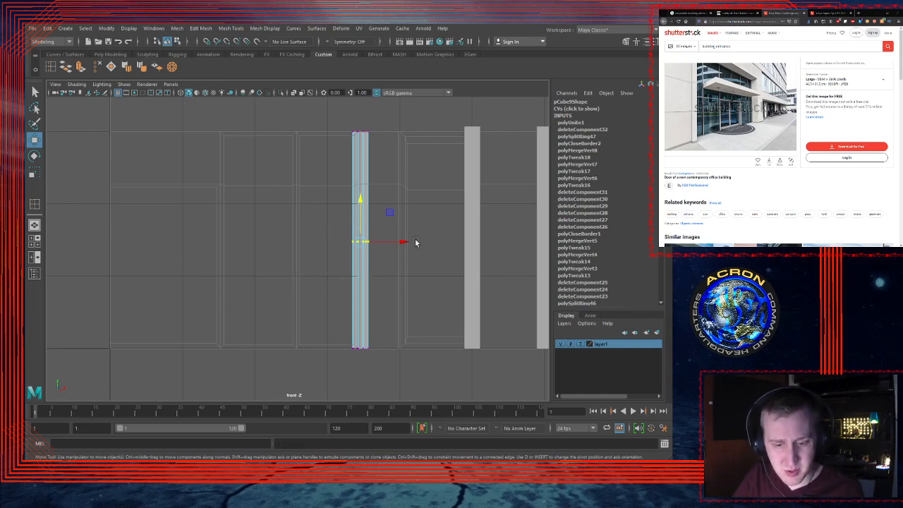
key(f)
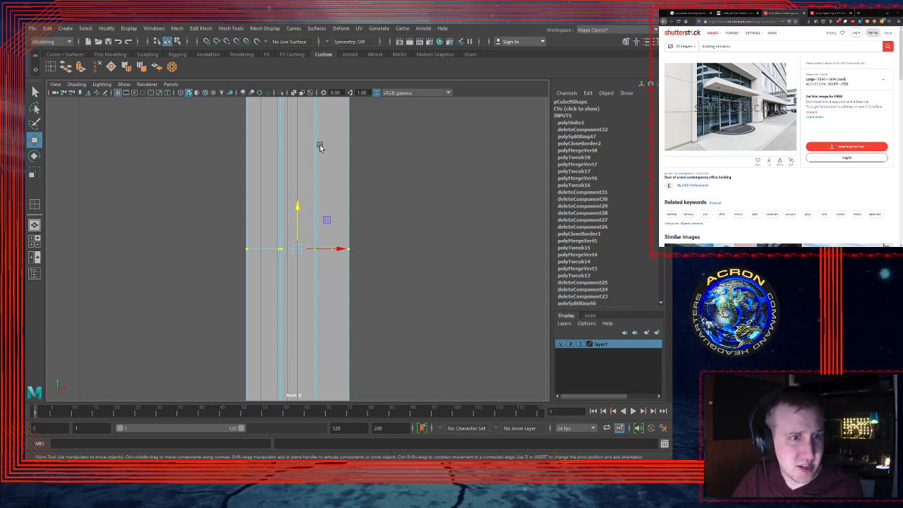
Step: Try merging the seam vertices to their center, and instead merge them with a distance threshold of 0.01
click(175, 68)
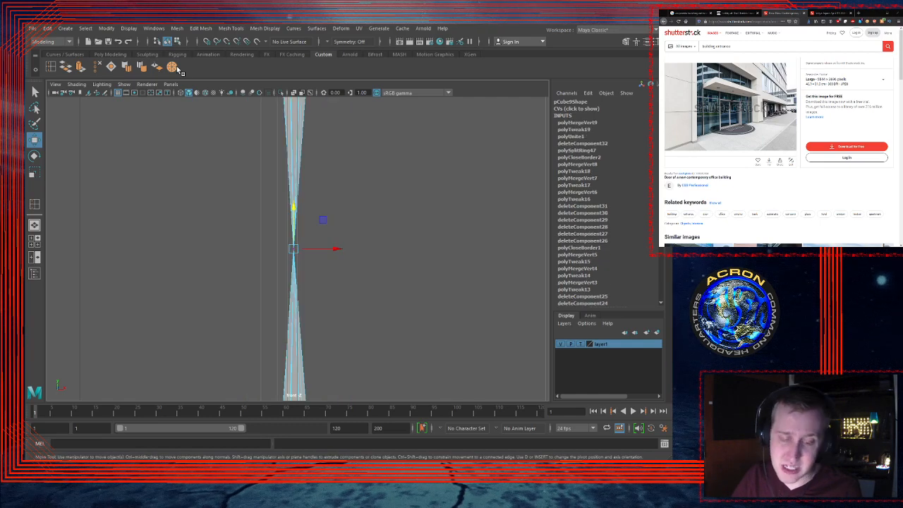
key(ctrl+z)
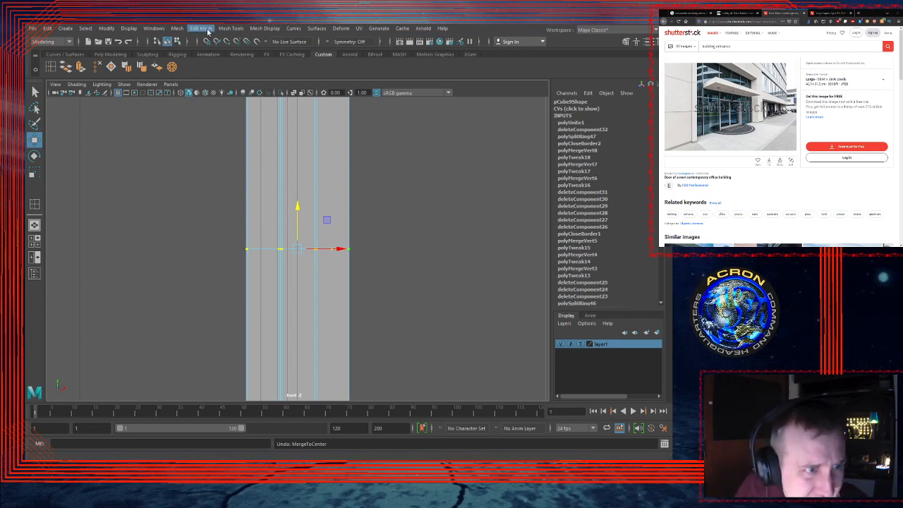
click(238, 120)
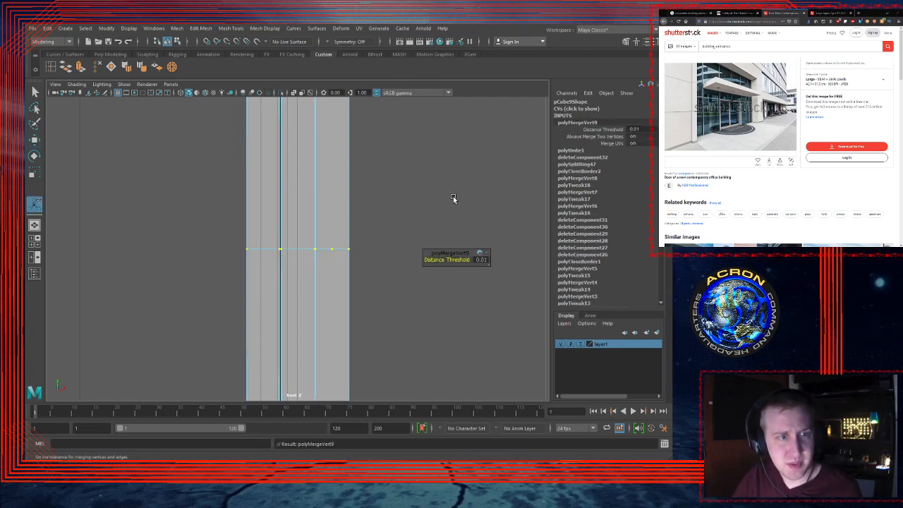
Step: Preview the combined column with smoothing in perspective, inspect the seam up close, and return it to the unsmoothed display
key(space)
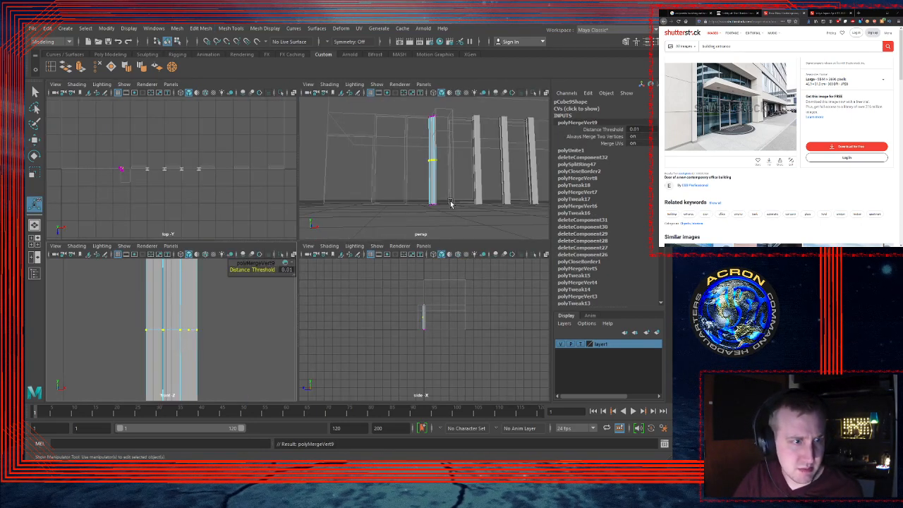
key(space)
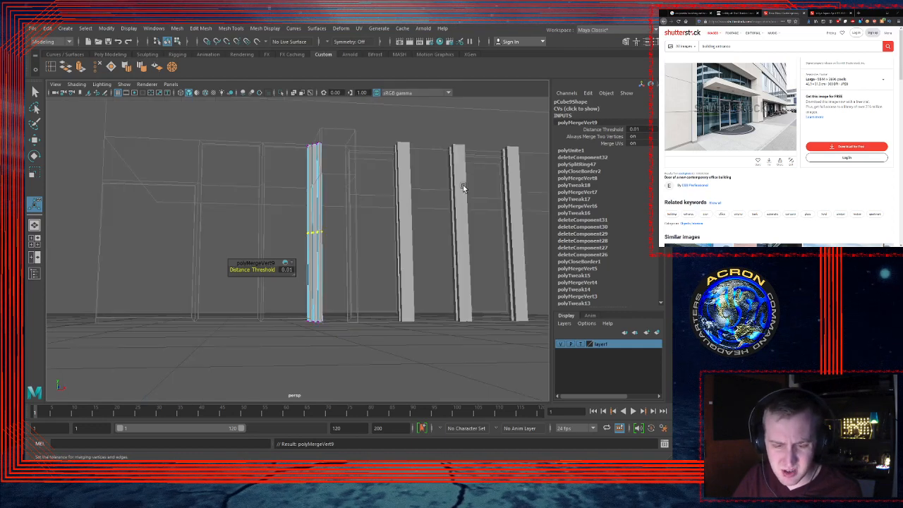
click(342, 219)
right_drag(331, 220, 340, 199)
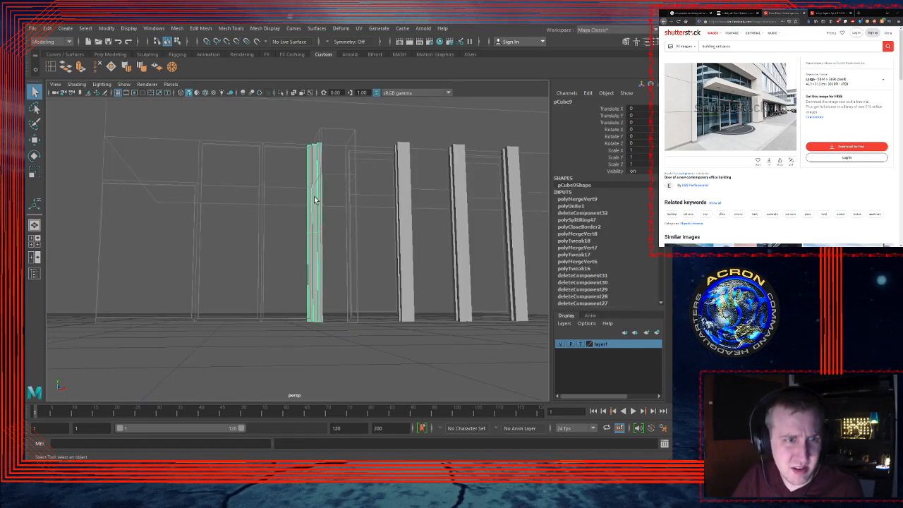
key(f)
key(3)
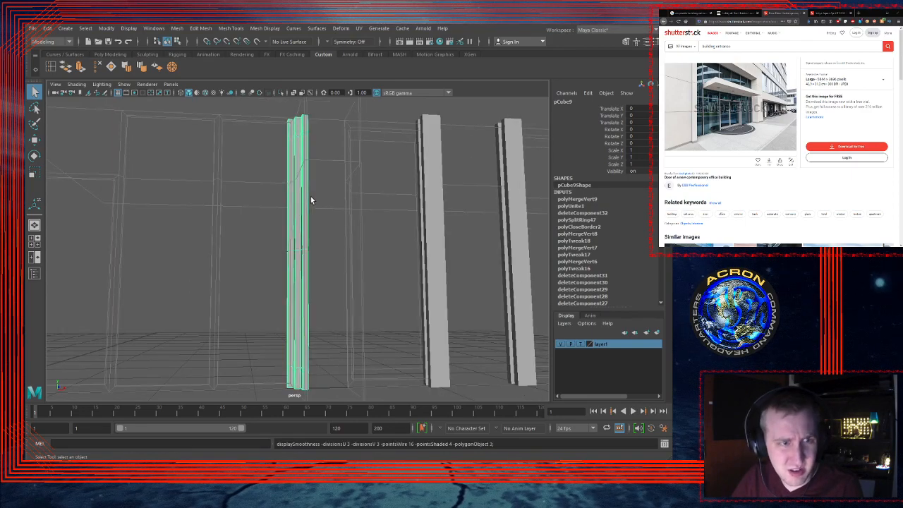
alt+drag(317, 207, 326, 253)
alt+right_drag(327, 253, 575, 246)
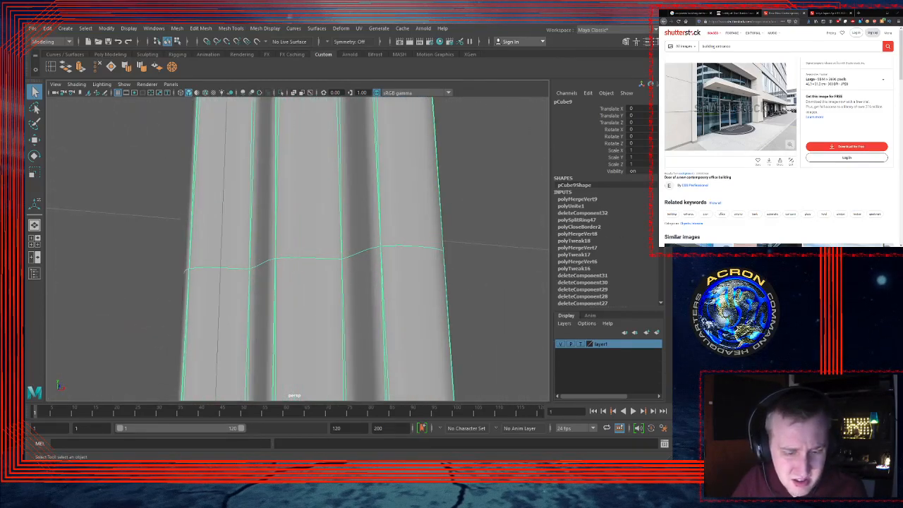
key(1)
alt+drag(430, 236, 445, 204)
Step: Undo the display changes and the distance merge so the seam vertices are separate and selected again
key(ctrl+z)
key(ctrl+z)
key(ctrl+z)
key(ctrl+z)
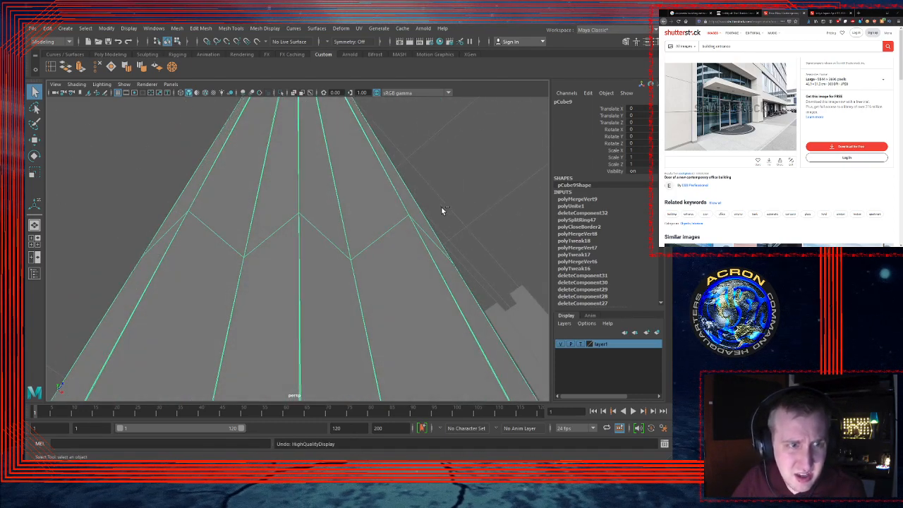
key(ctrl+z)
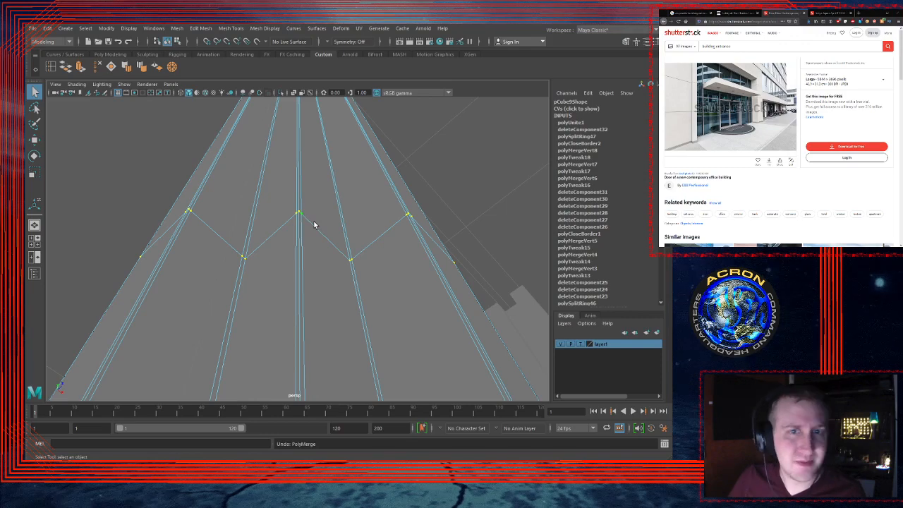
mouse_move(313, 221)
alt+right_down()
mouse_move(357, 216)
mouse_move(329, 219)
alt+right_up()
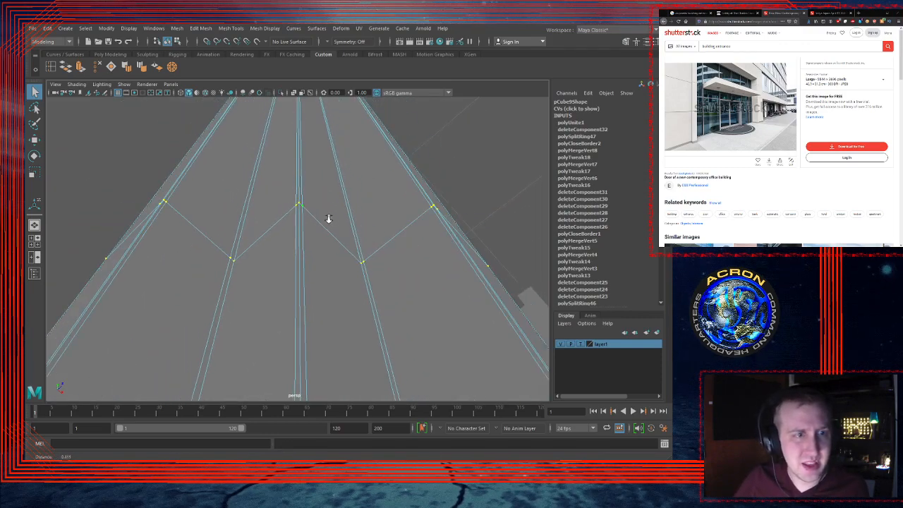
Step: Merge the overlapping vertices at the first corner of the column's mid-height seam to their center, one pair at a time
alt+drag(318, 215, 341, 210)
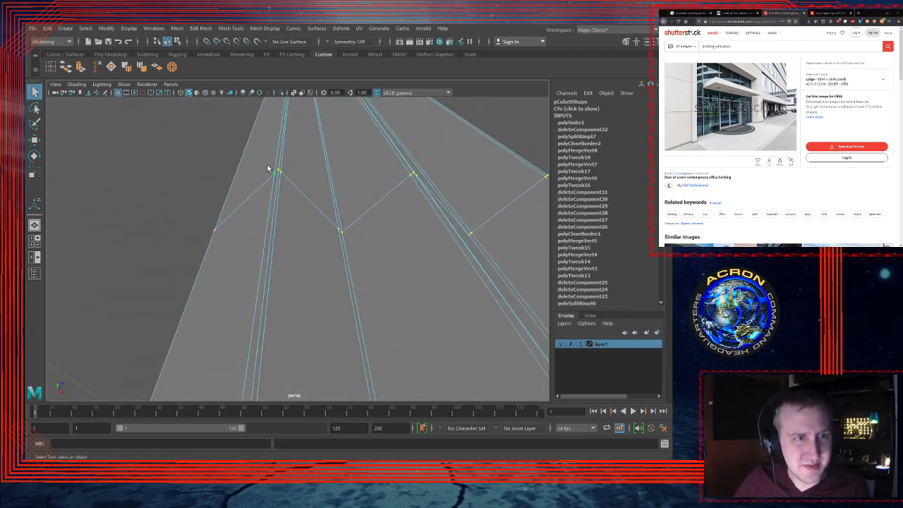
drag(268, 169, 276, 183)
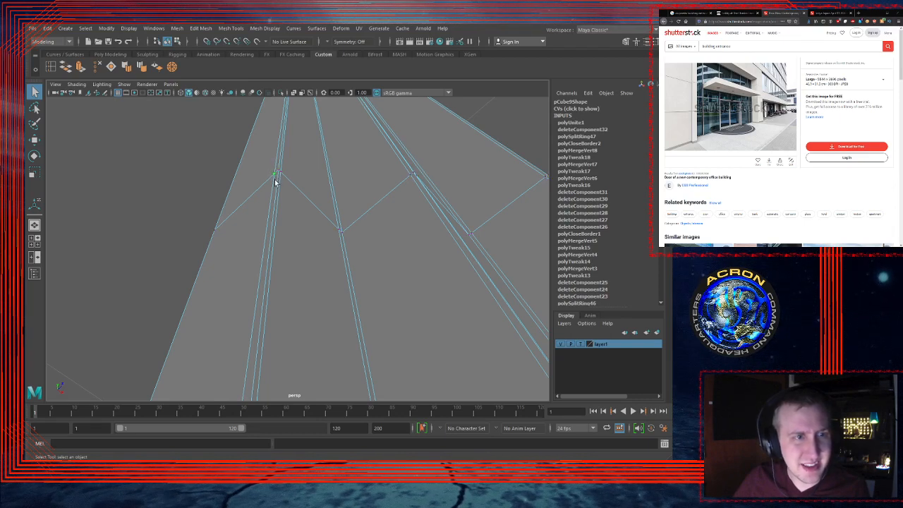
click(174, 67)
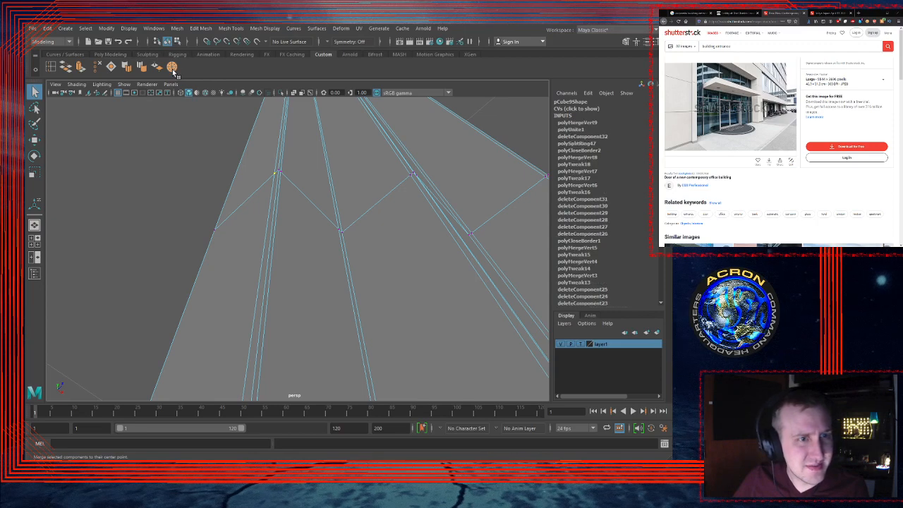
click(278, 172)
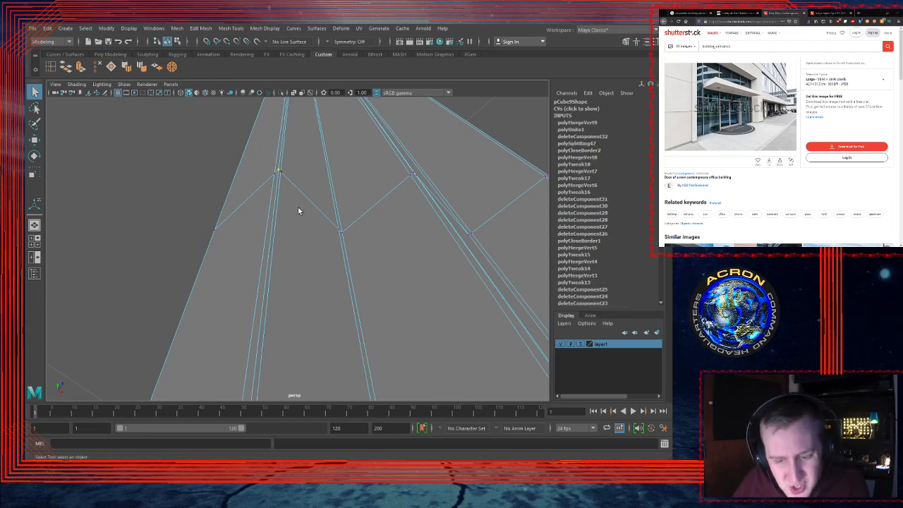
key(g)
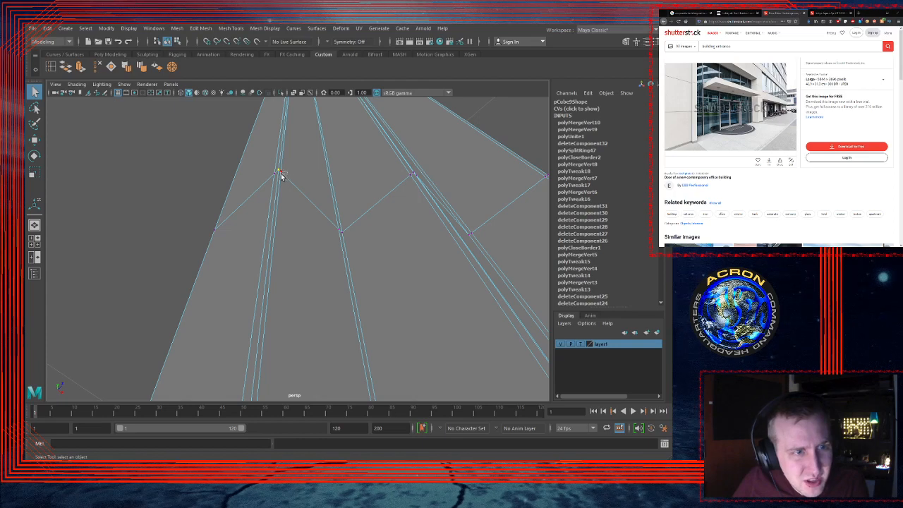
key(g)
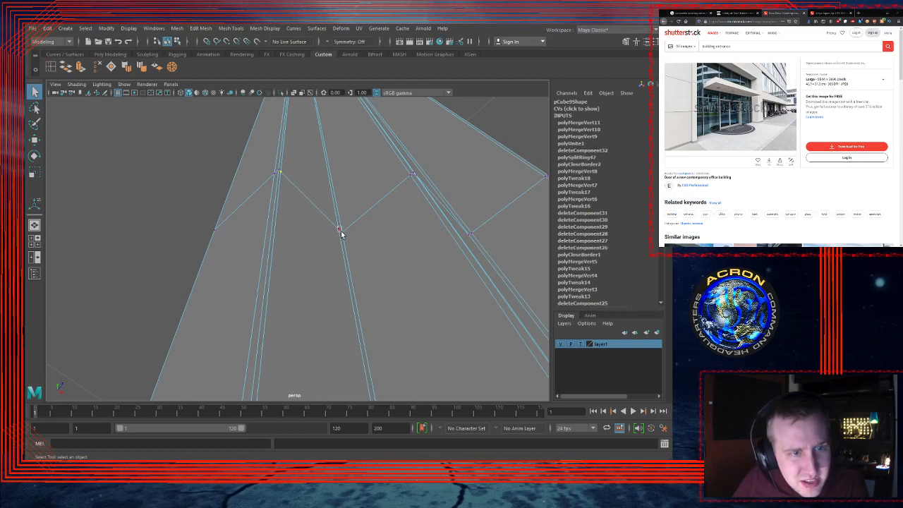
Step: Merge the overlapping seam vertex pairs at the adjacent inner corner and start on the outer corner beyond it
key(g)
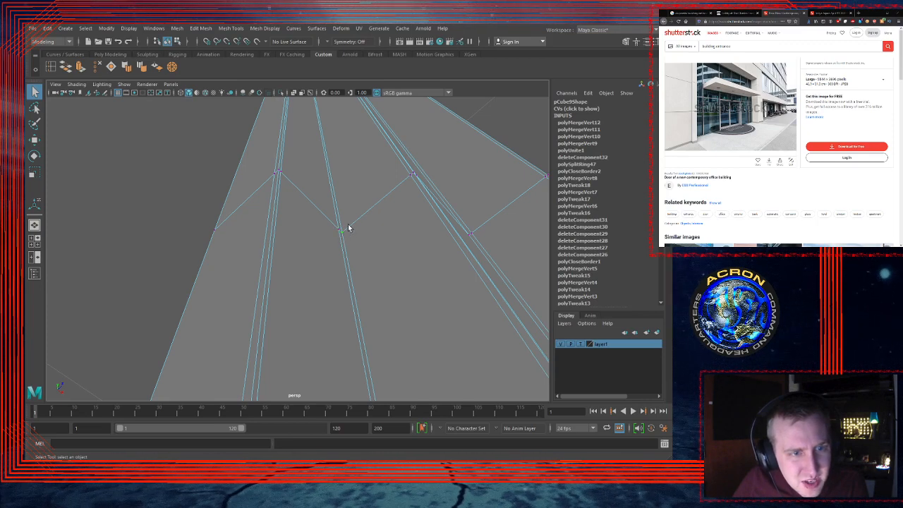
key(g)
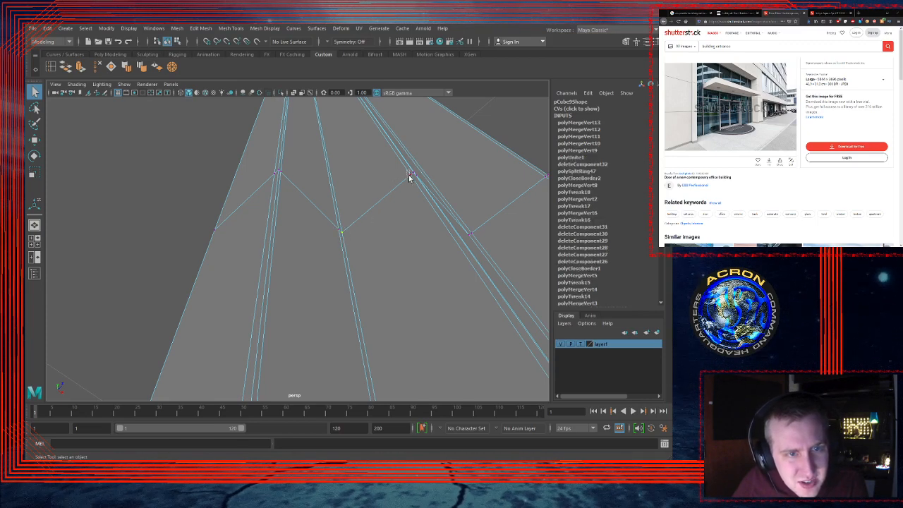
key(g)
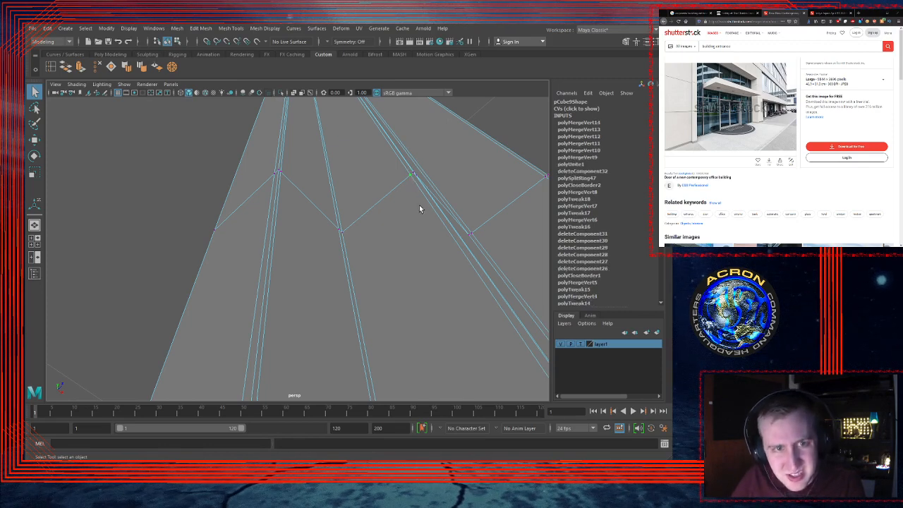
Step: Frame the seam from a closer angle and merge the remaining duplicate vertices at the central corner pair by pair
key(f)
alt+right_drag(323, 238, 434, 248)
alt+drag(433, 247, 355, 303)
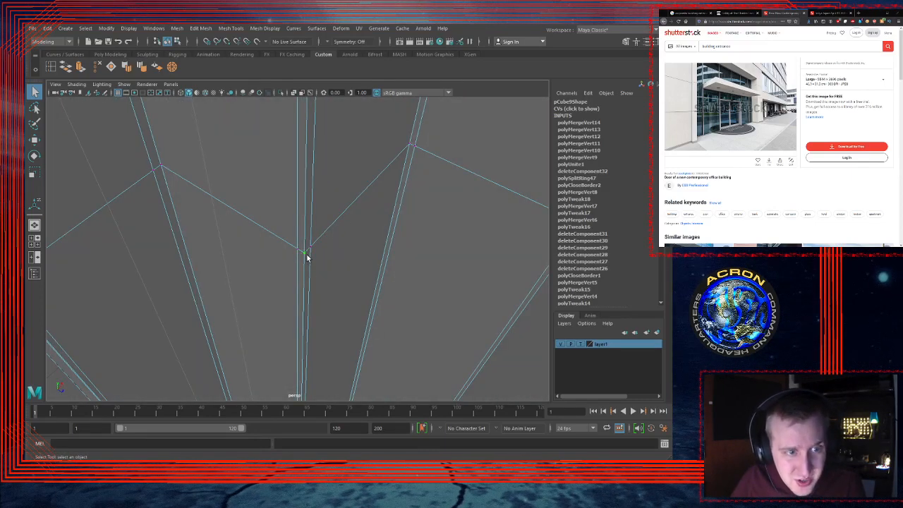
key(g)
drag(317, 242, 308, 249)
key(g)
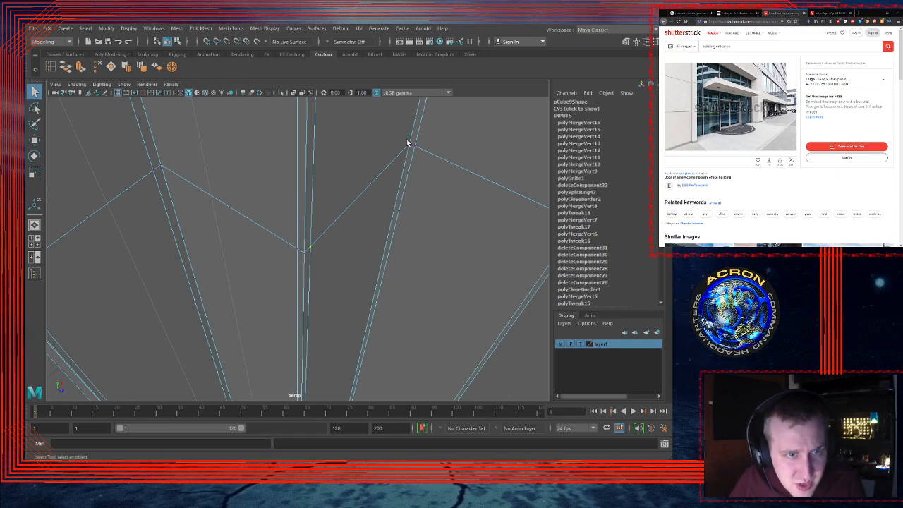
Step: Merge both overlapping vertex pairs at the next corner along the column's seam
drag(413, 149, 409, 147)
key(g)
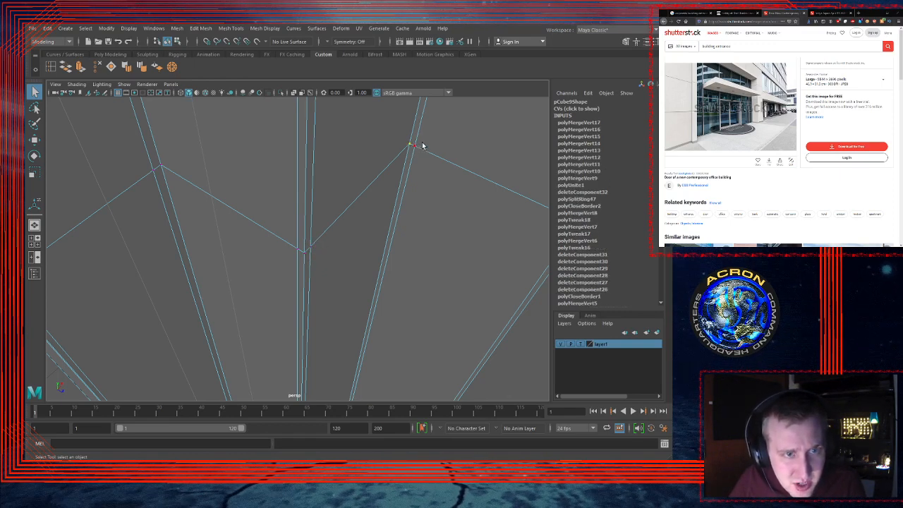
key(g)
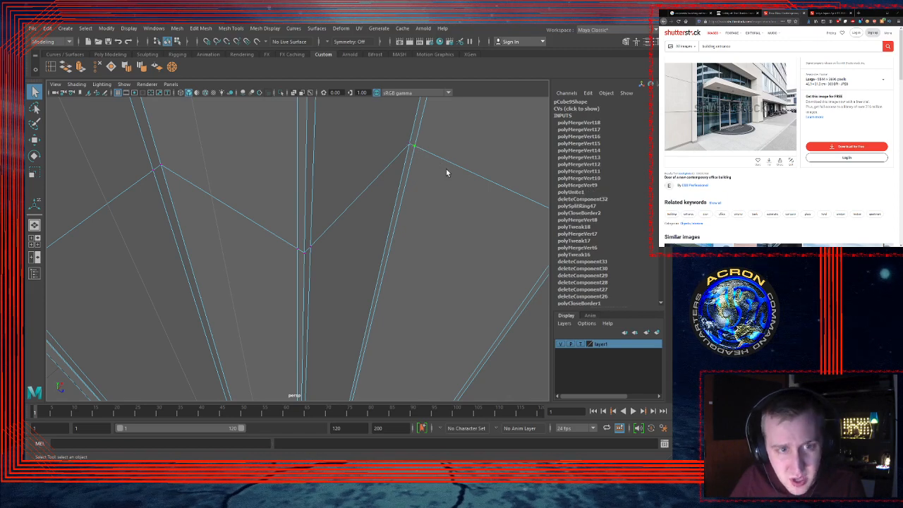
Step: Merge the three overlapping vertex pairs around the following narrow seam corner, each to its own center
alt+drag(446, 169, 417, 173)
drag(328, 260, 338, 269)
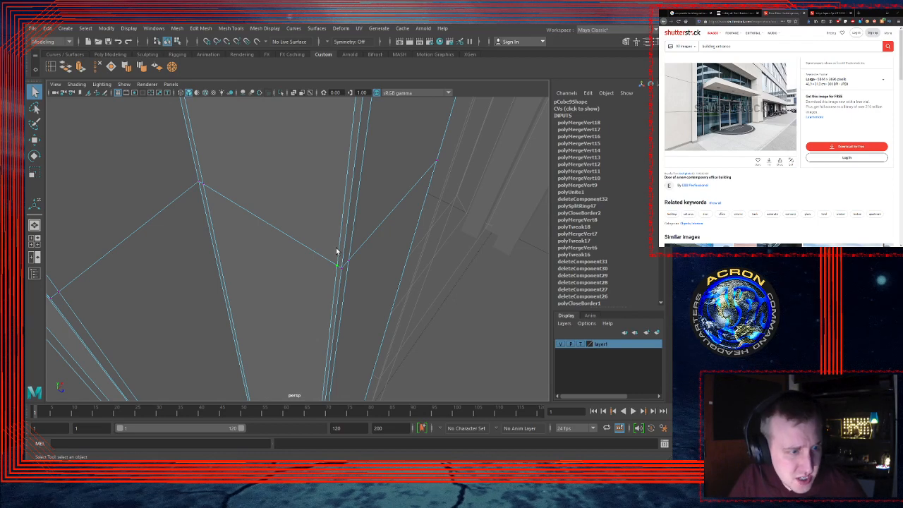
key(g)
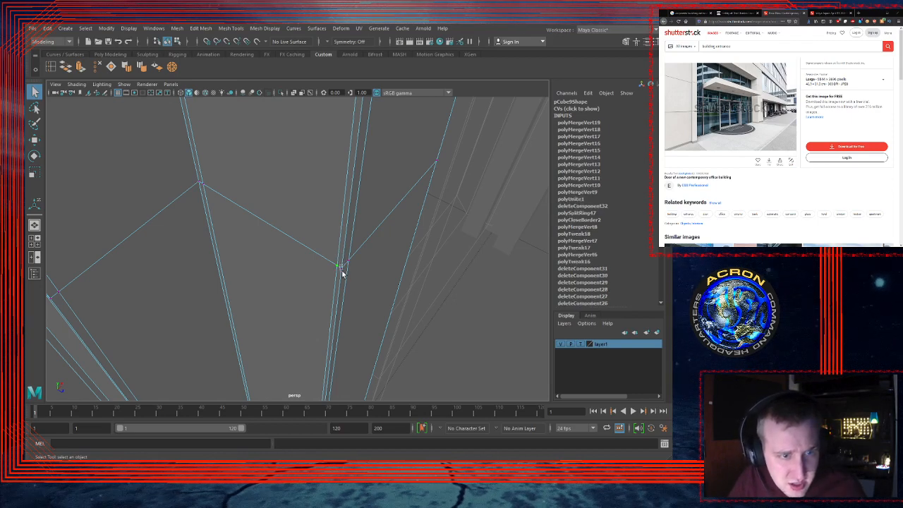
mouse_move(339, 264)
mouse_down()
mouse_move(343, 271)
mouse_move(347, 263)
mouse_up()
key(g)
key(g)
alt+drag(414, 221, 369, 212)
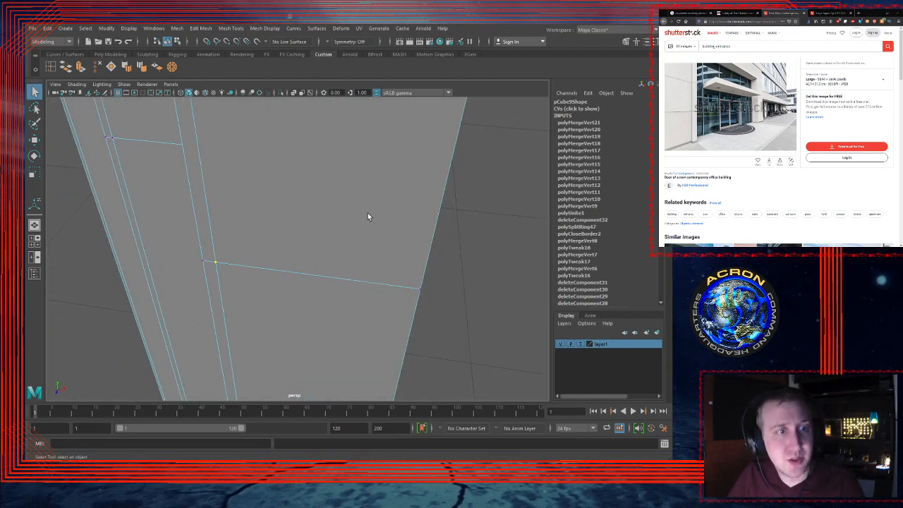
Step: Turn on the smoothed display and merge the unwelded seam vertices near the column's outer edge to their center
key(3)
alt+right_drag(368, 212, 360, 227)
alt+drag(360, 227, 399, 194)
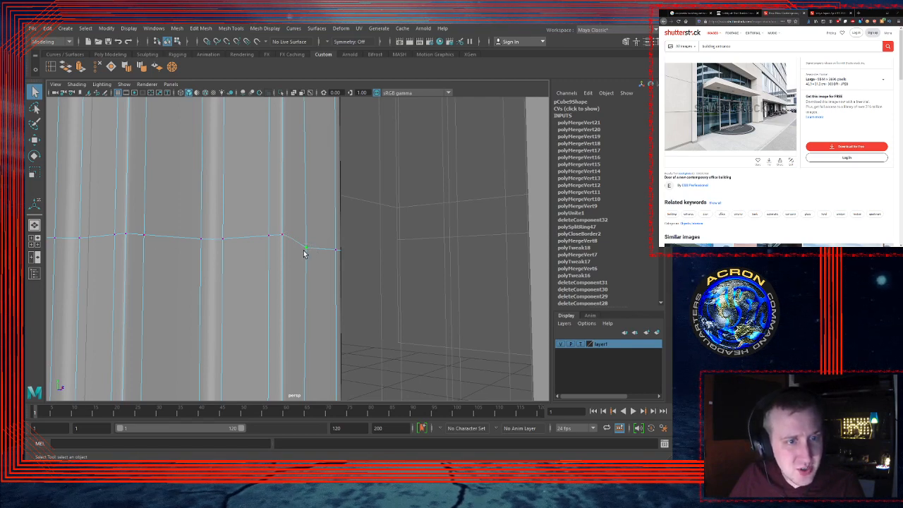
alt+drag(300, 240, 270, 240)
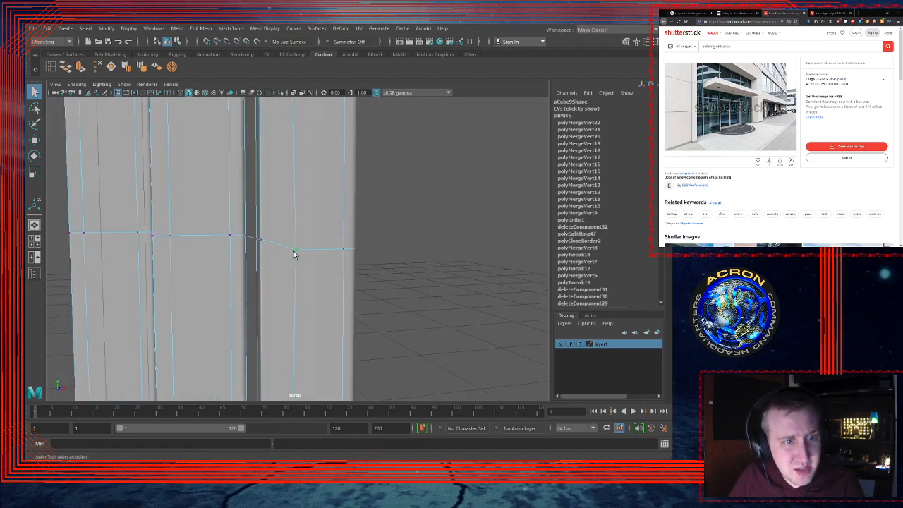
click(295, 253)
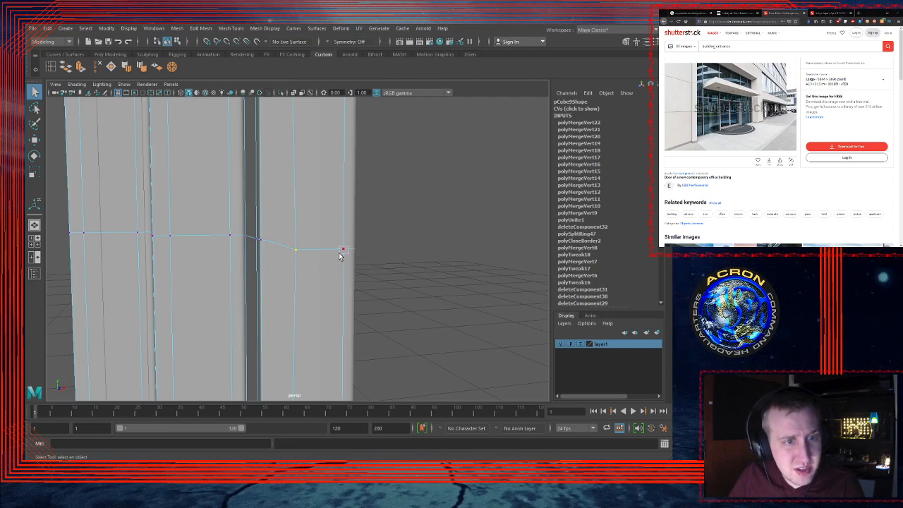
shift+click(339, 253)
click(173, 70)
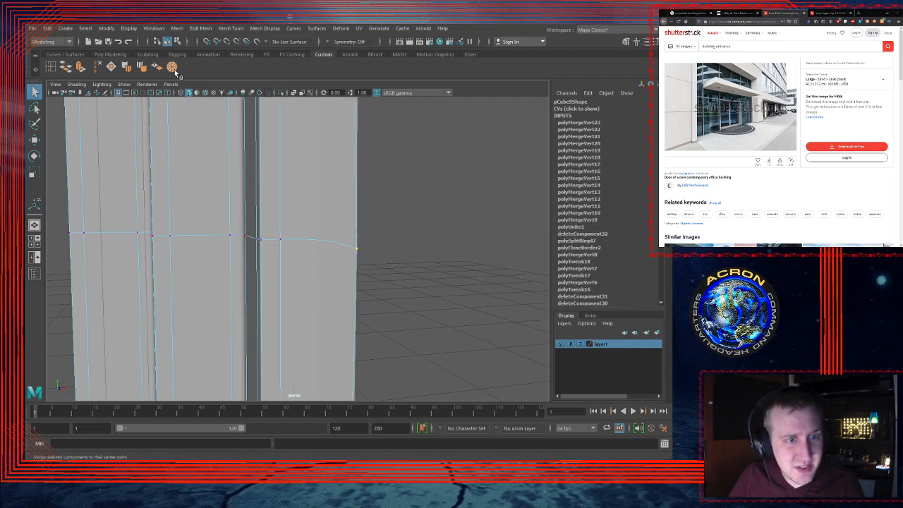
Step: Merge the unwelded seam vertices around the outer edge and along the adjoining broad face of the smoothed column
alt+drag(364, 231, 348, 257)
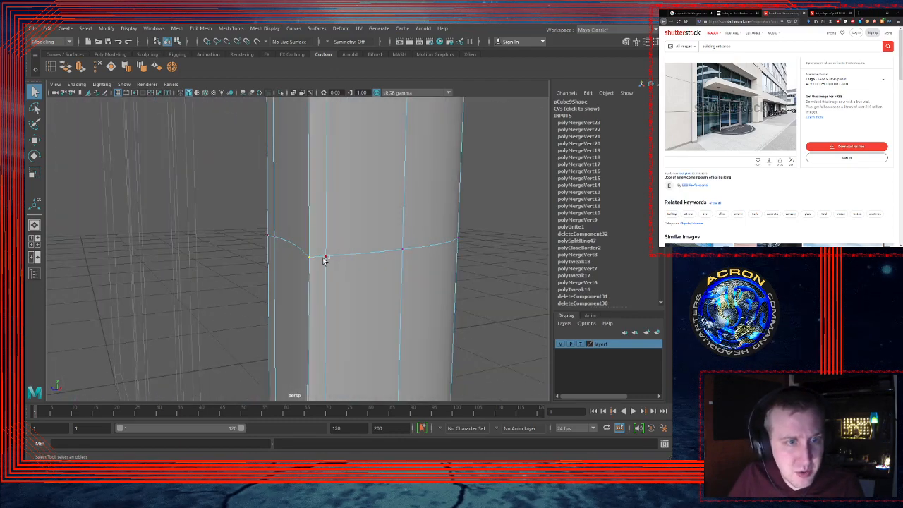
shift+click(325, 258)
click(173, 69)
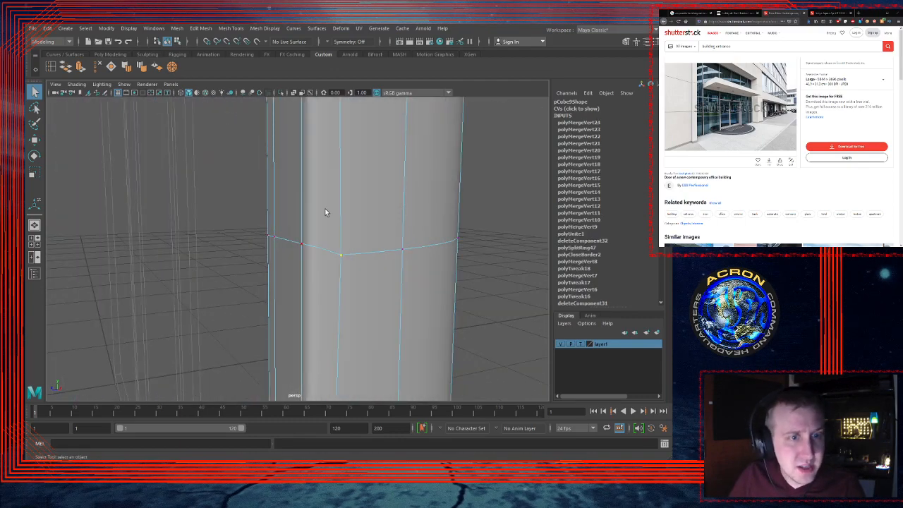
shift+click(404, 249)
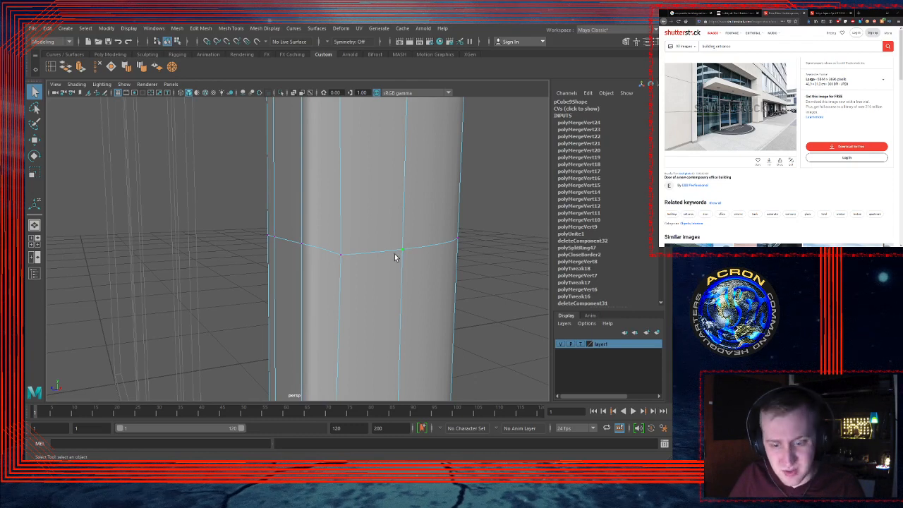
key(g)
Step: Merge the remaining duplicate seam vertices across the broad face, working around to the column's next edge
alt+drag(442, 248, 317, 244)
alt+right_drag(317, 244, 360, 244)
alt+middle_drag(505, 244, 441, 246)
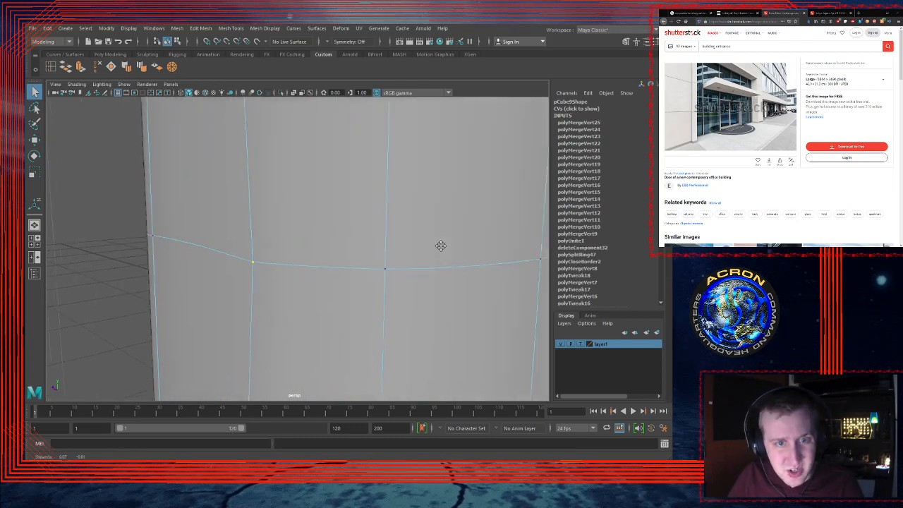
alt+drag(441, 245, 406, 242)
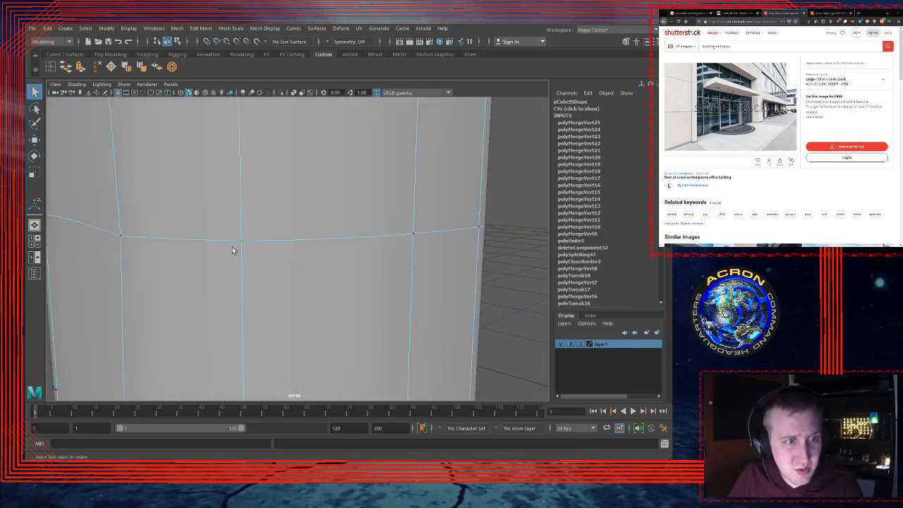
key(g)
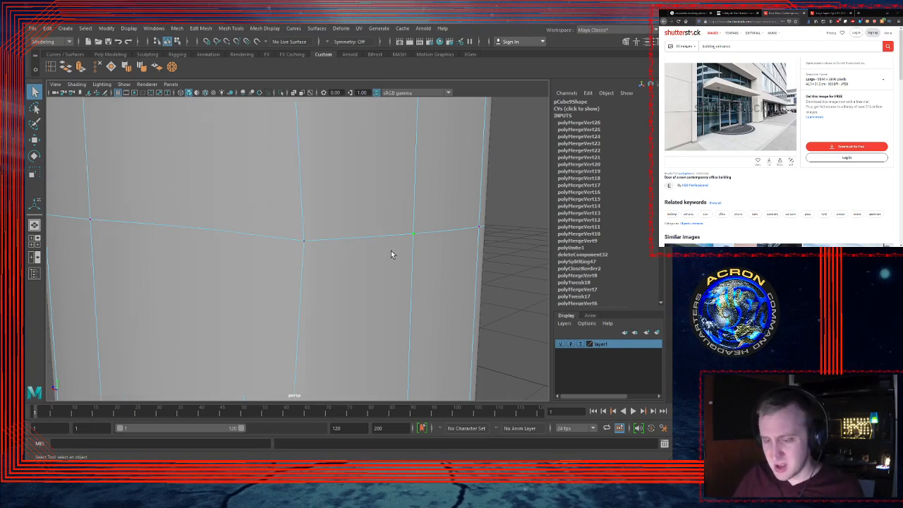
key(g)
alt+drag(412, 246, 336, 246)
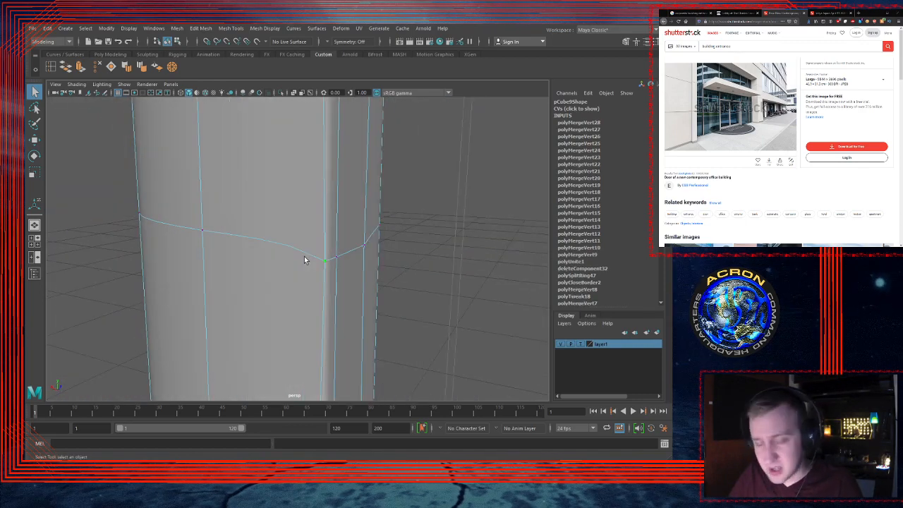
Step: Merge the duplicate seam vertices on both sides of the rounded outer edge and beside the next step
key(g)
alt+drag(306, 250, 283, 238)
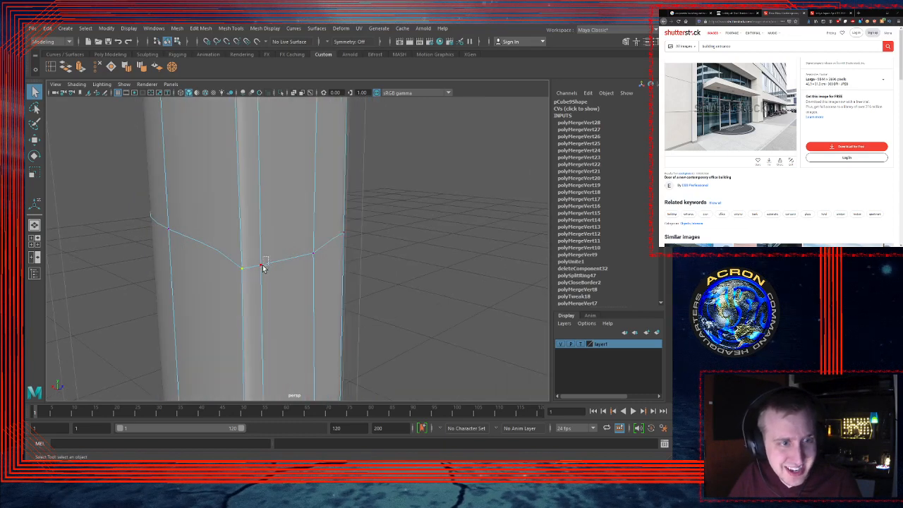
shift+click(263, 267)
key(g)
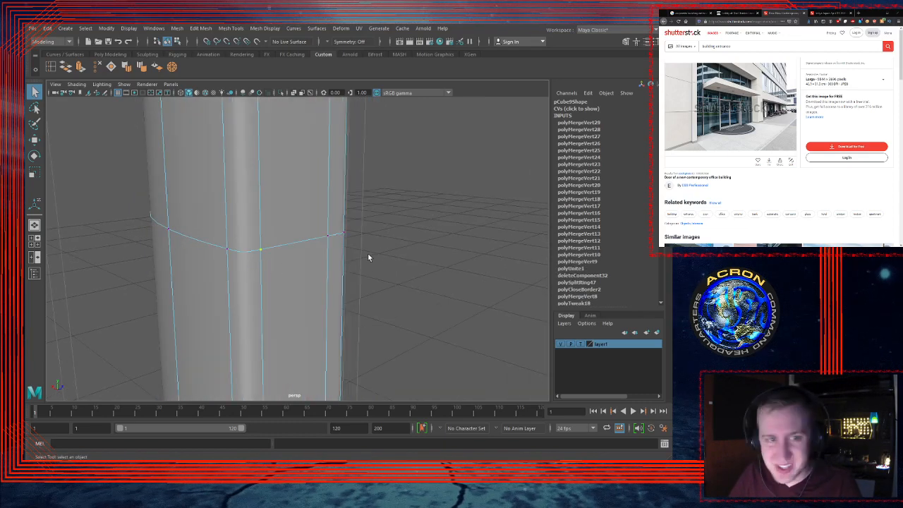
click(329, 235)
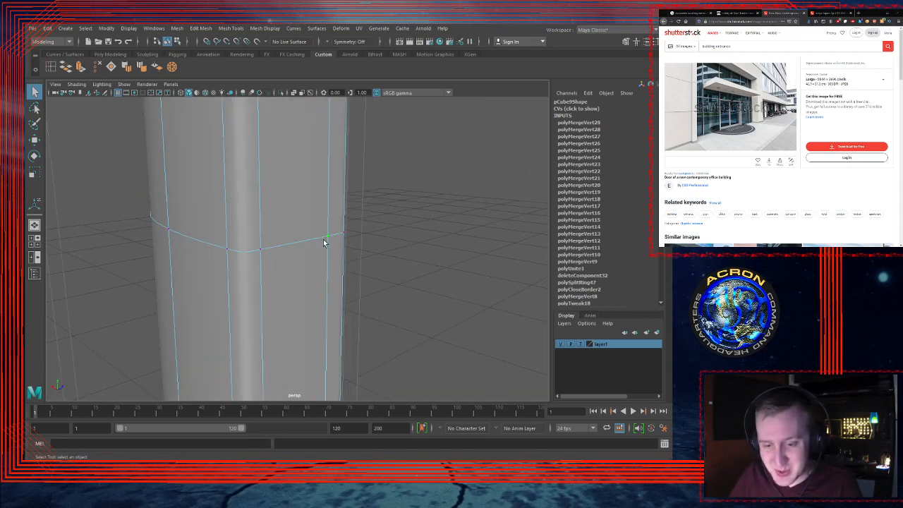
key(g)
Step: Merge the last split seam vertices around the recessed step on the column's next side, pair by pair
alt+drag(324, 239, 260, 240)
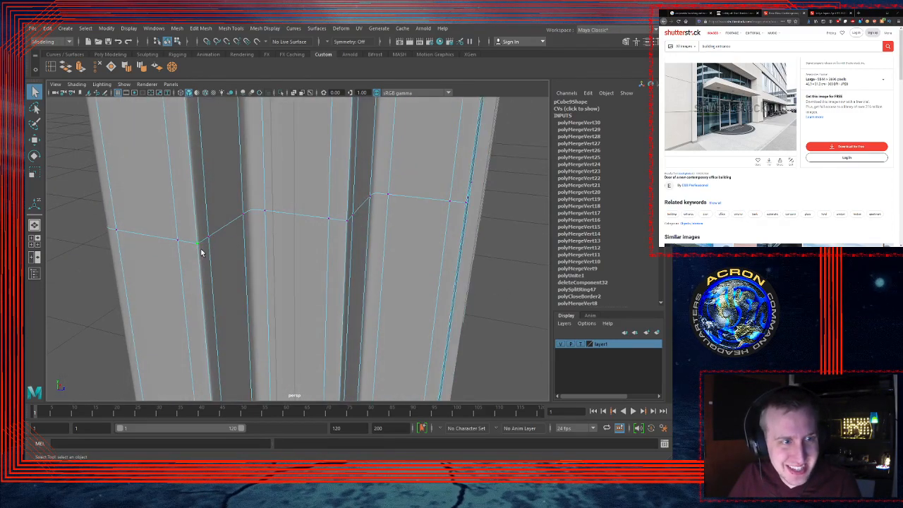
key(g)
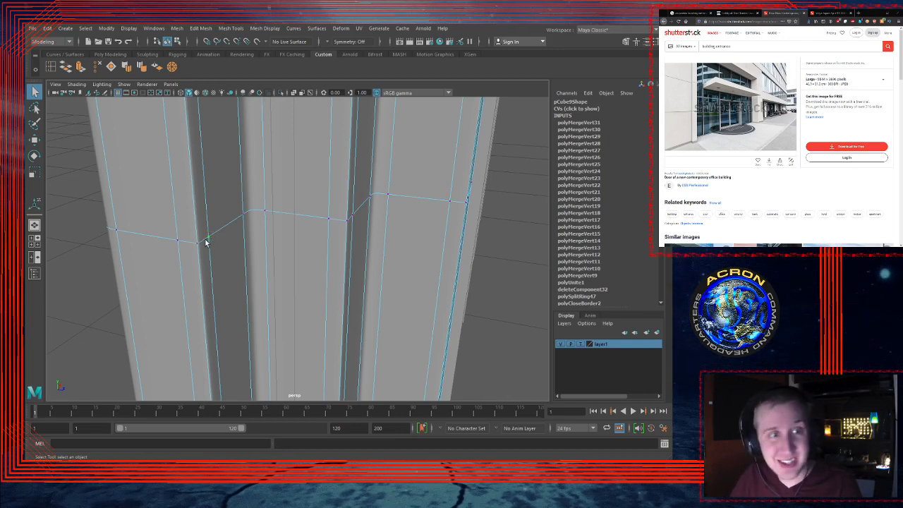
key(g)
drag(250, 207, 239, 218)
key(g)
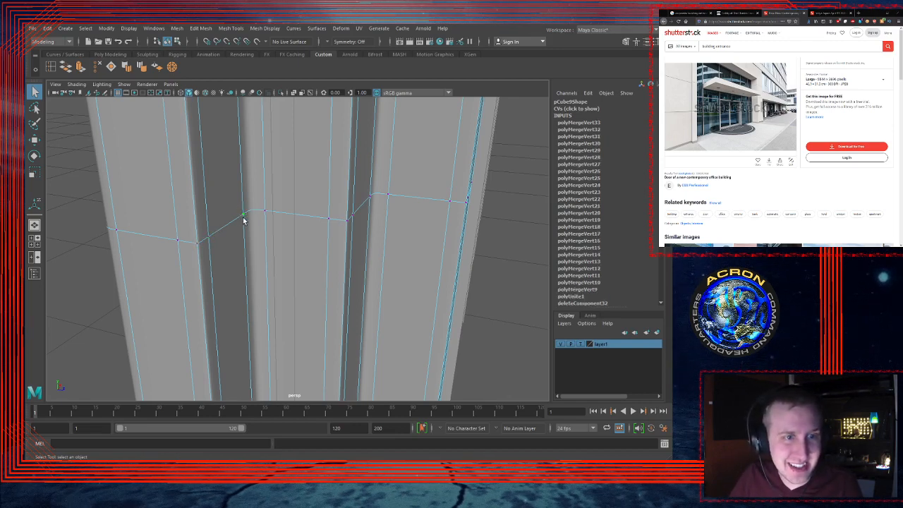
Step: Return the column to object selection with the smoothed display and view it in full alongside the other columns
alt+drag(412, 216, 307, 201)
right_drag(333, 189, 356, 178)
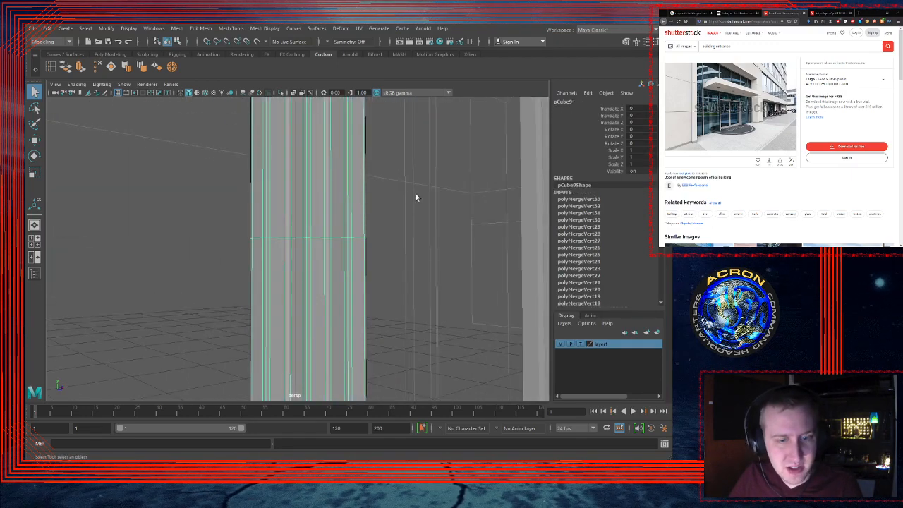
key(3)
alt+right_drag(413, 194, 283, 218)
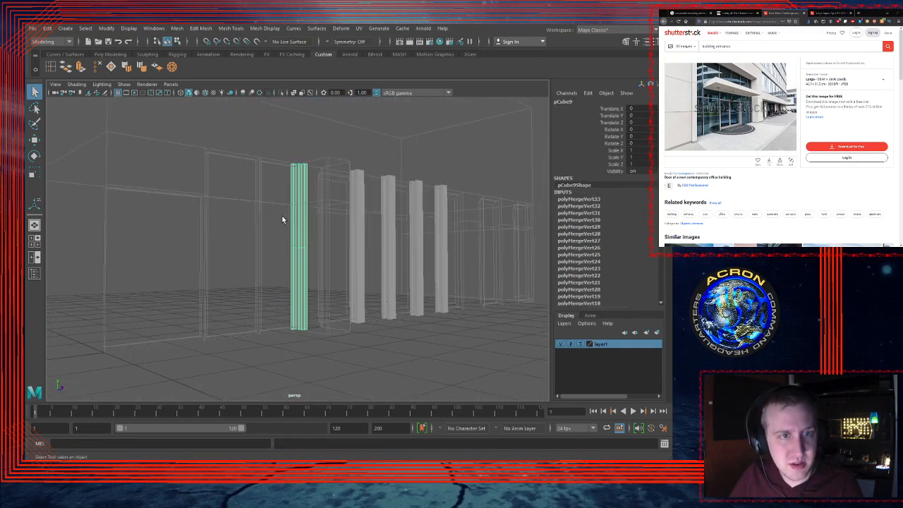
Step: Select the stepped corner column in the top view and activate the Move tool on it
click(454, 343)
alt+drag(453, 343, 321, 327)
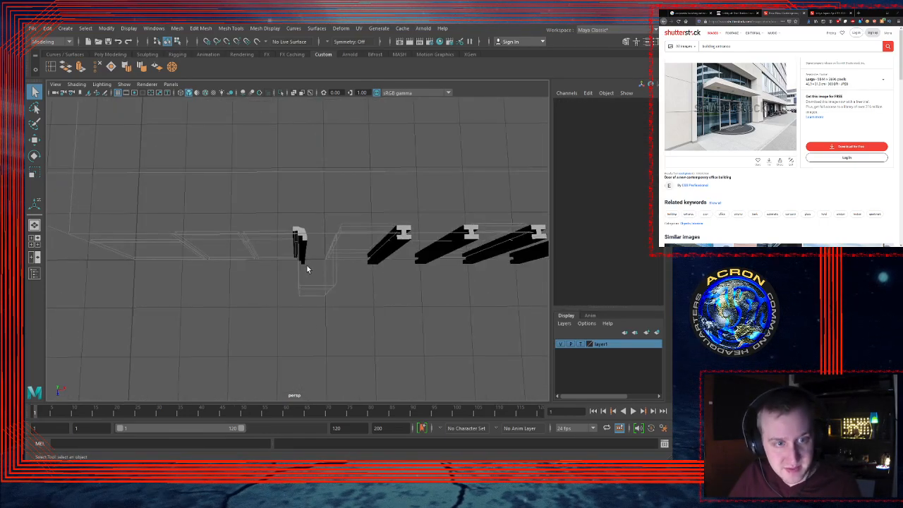
key(space)
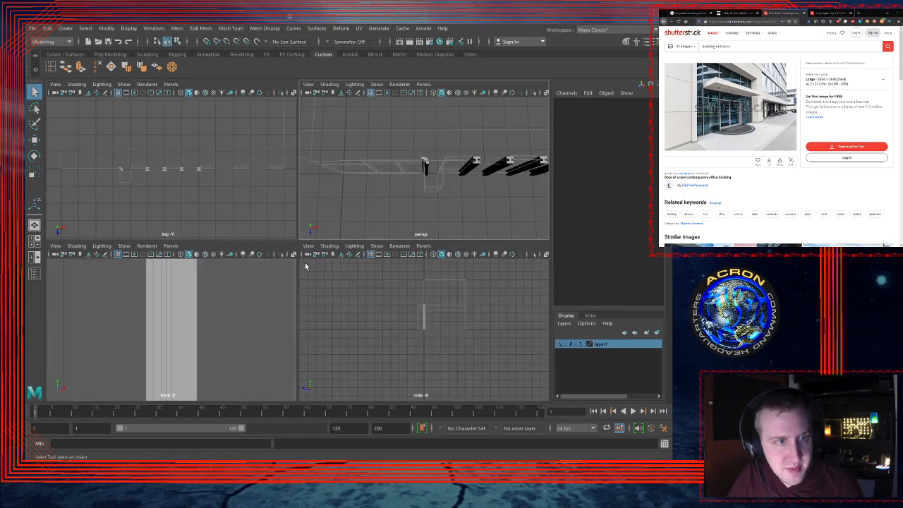
key(space)
scroll(218, 206, up, 10)
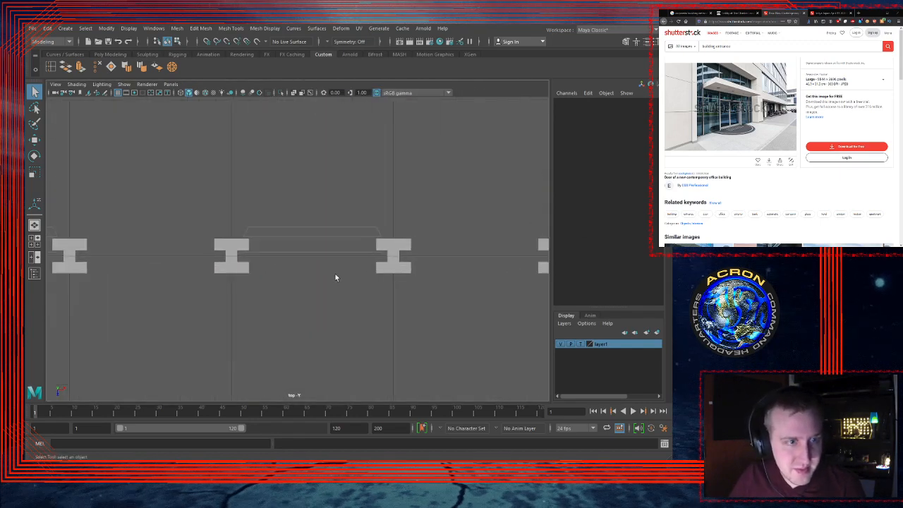
mouse_move(461, 271)
alt+middle_down()
mouse_move(466, 253)
mouse_move(634, 226)
alt+middle_up()
alt+middle_drag(405, 238, 515, 249)
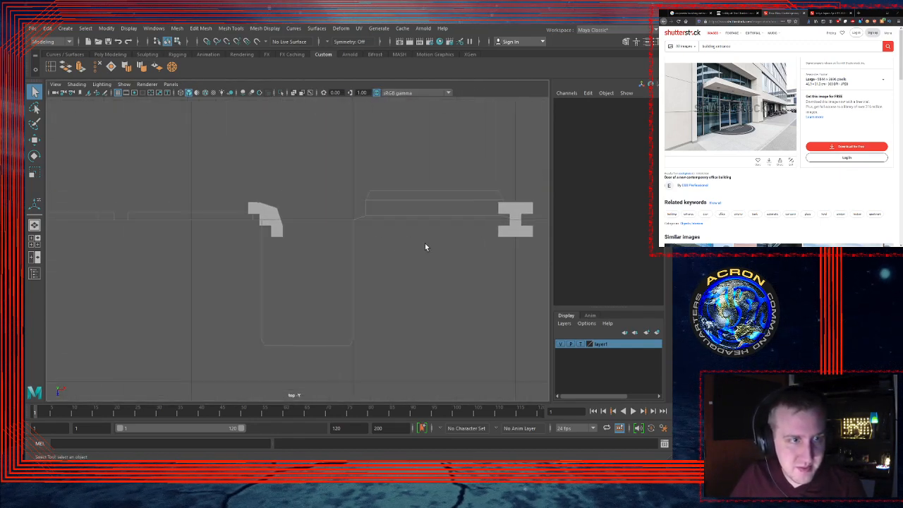
click(265, 212)
alt+right_drag(279, 212, 445, 196)
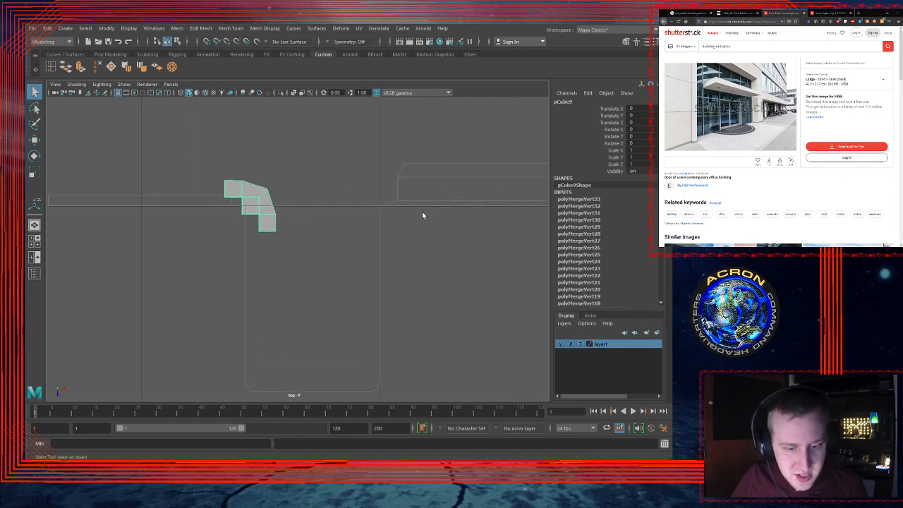
alt+middle_drag(296, 185, 353, 196)
key(w)
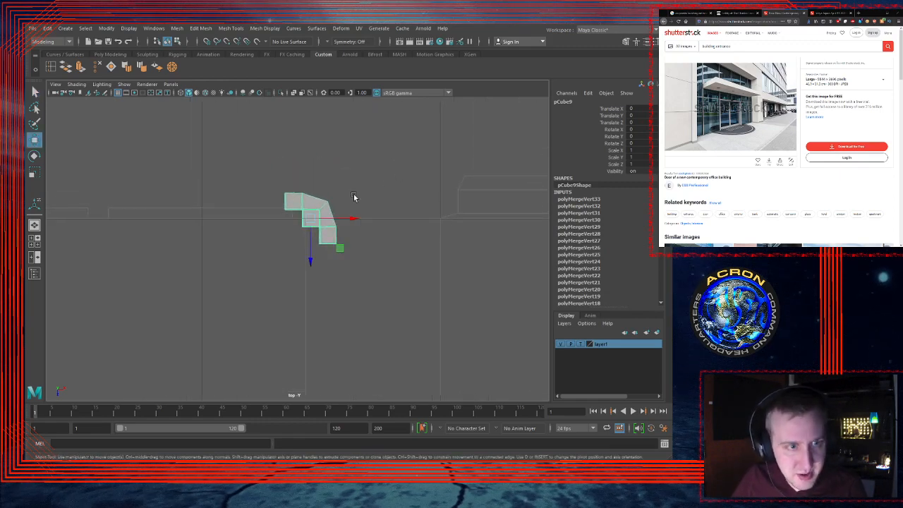
alt+right_drag(354, 198, 376, 191)
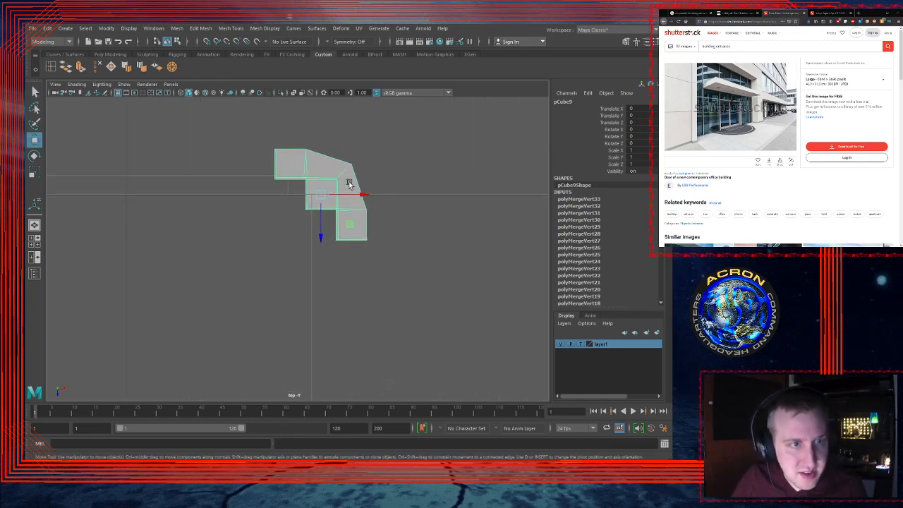
alt+middle_drag(348, 184, 318, 203)
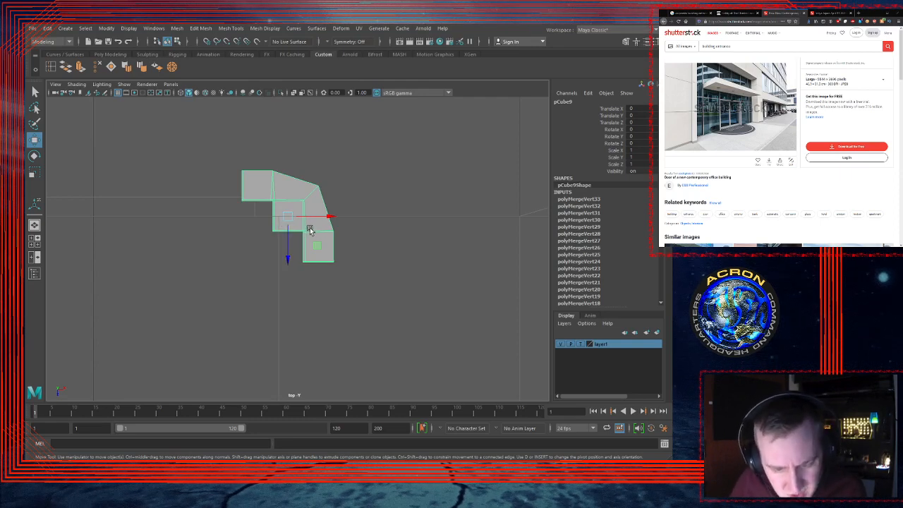
Step: Try moving the column's pivot to the outer corner of its middle block and snapping the column to the wall line, Translate Z -0.036
key(d)
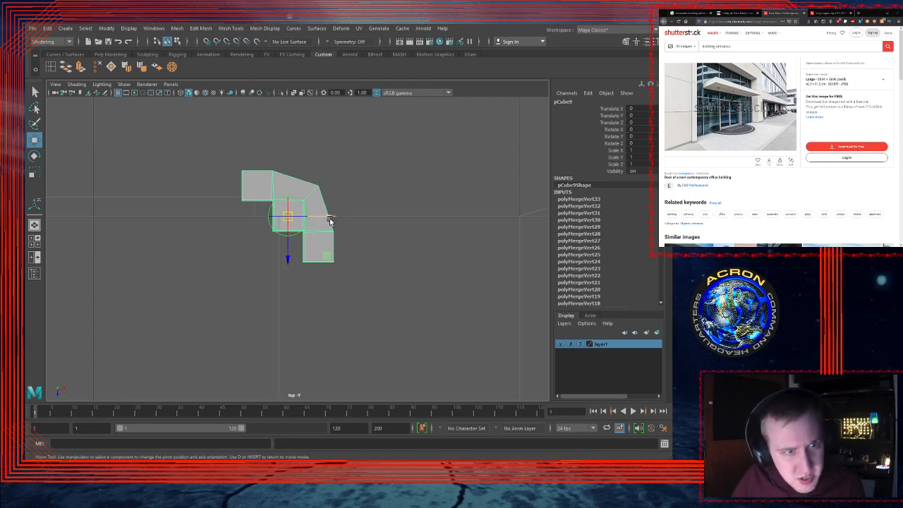
key(v)
drag(329, 220, 275, 232)
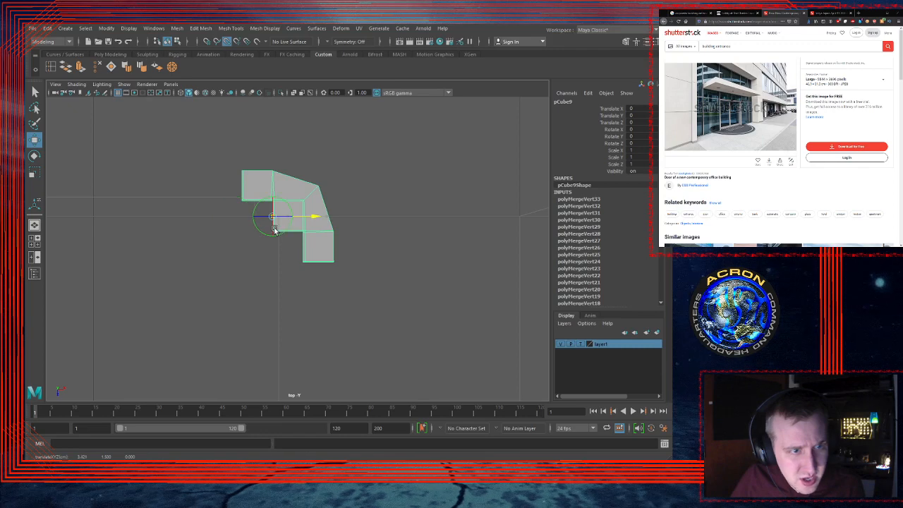
drag(274, 263, 276, 237)
key(d)
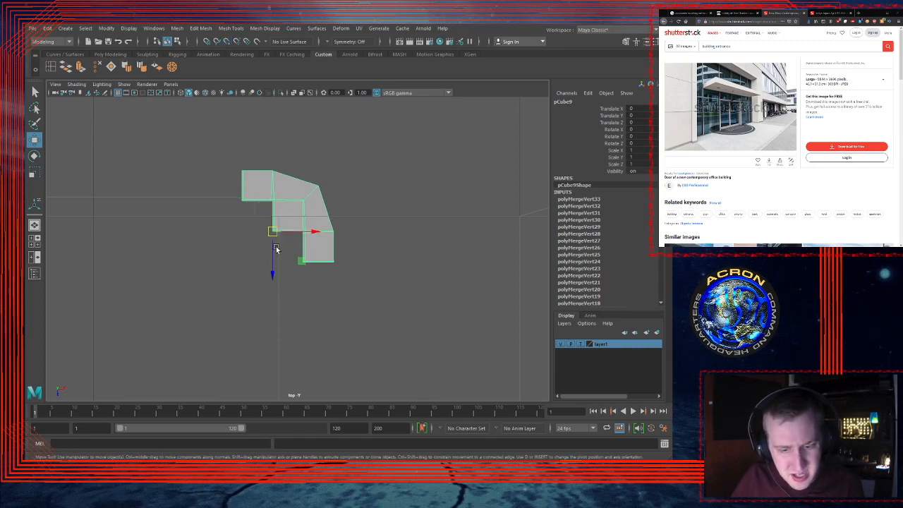
key(x)
drag(276, 275, 325, 221)
key(x)
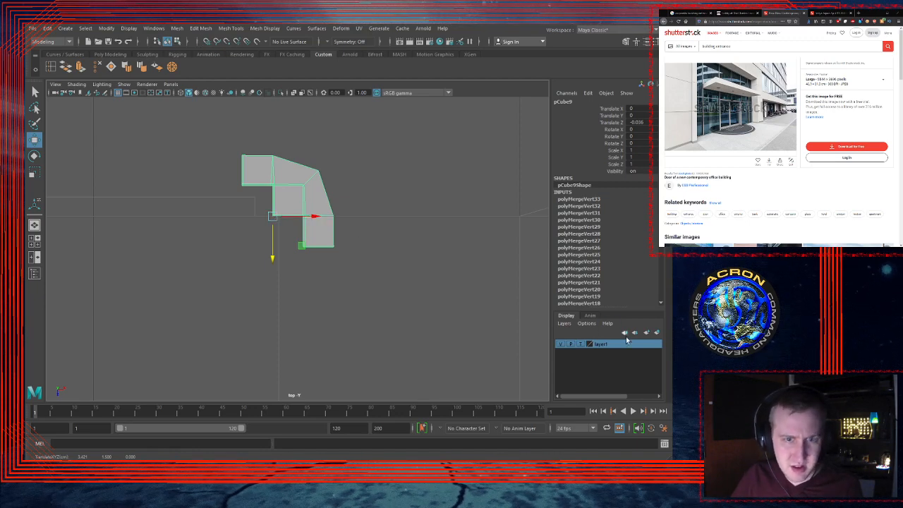
Step: Switch layer1 from template to reference display and show the perspective and top views in wireframe
click(579, 343)
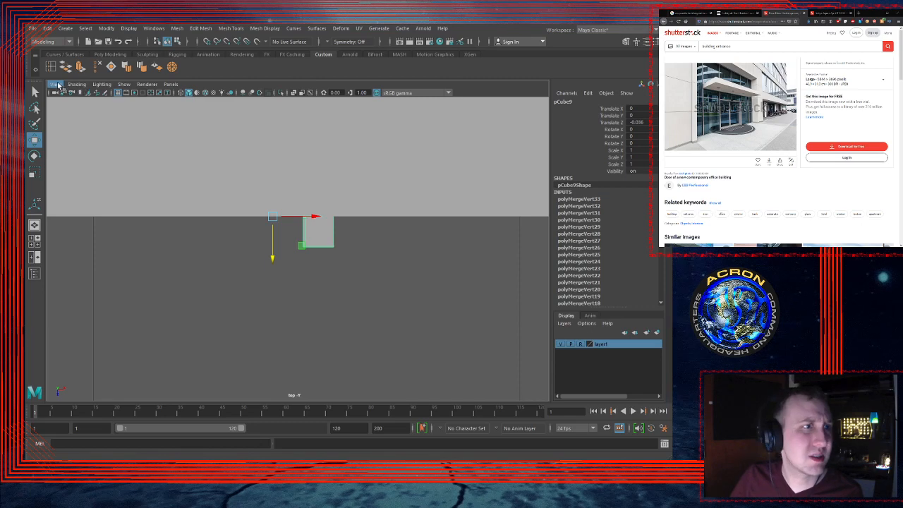
click(204, 93)
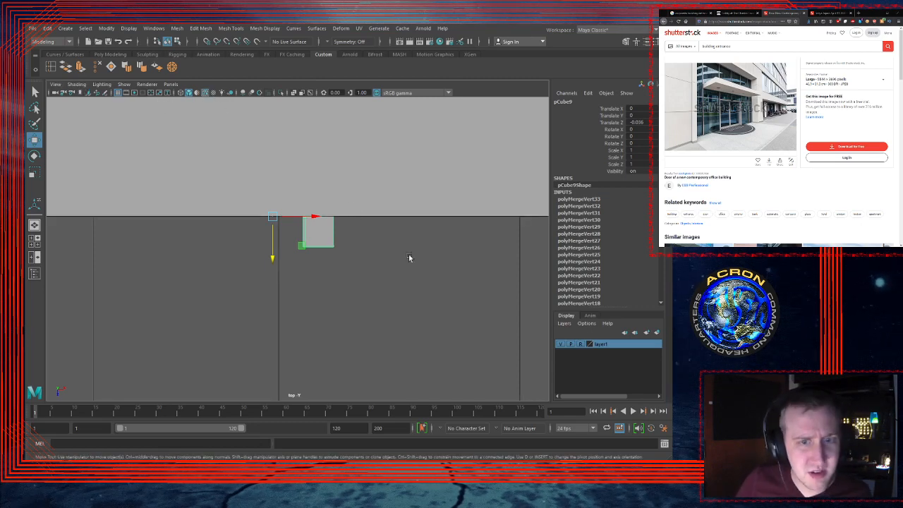
key(space)
key(space)
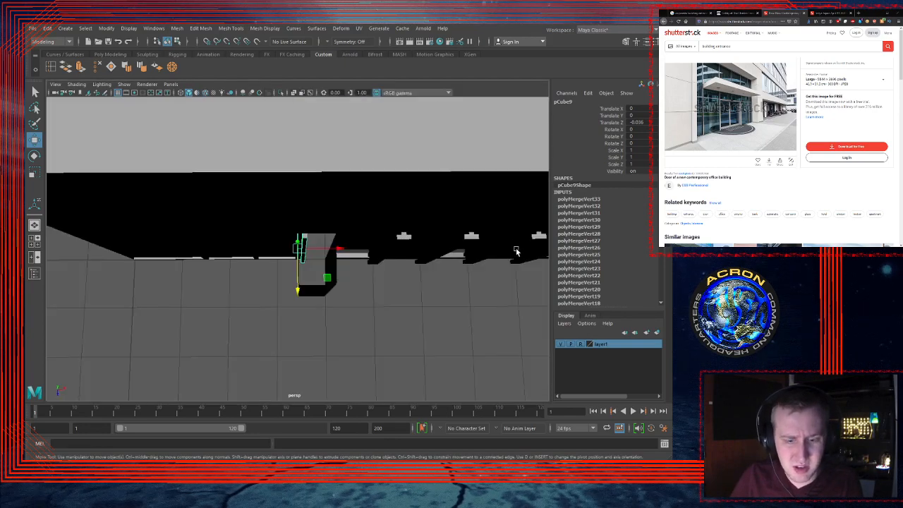
alt+drag(518, 251, 321, 157)
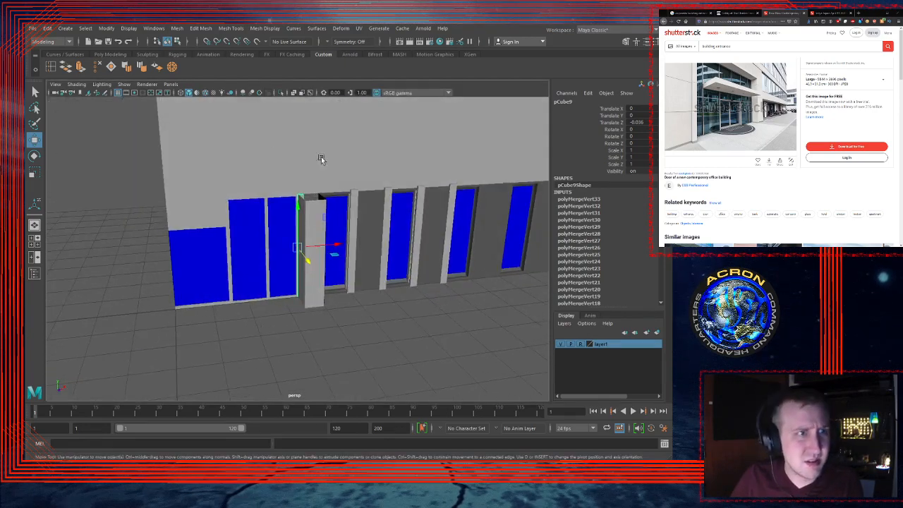
click(206, 93)
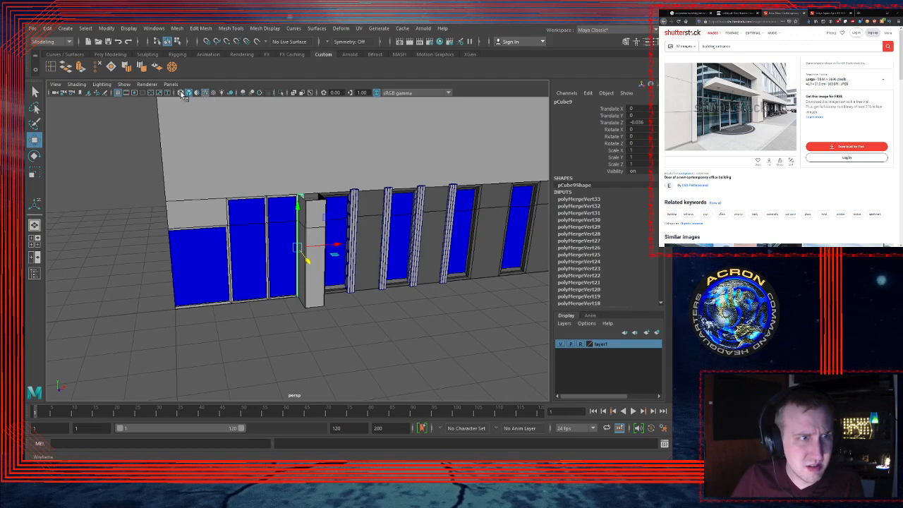
click(181, 94)
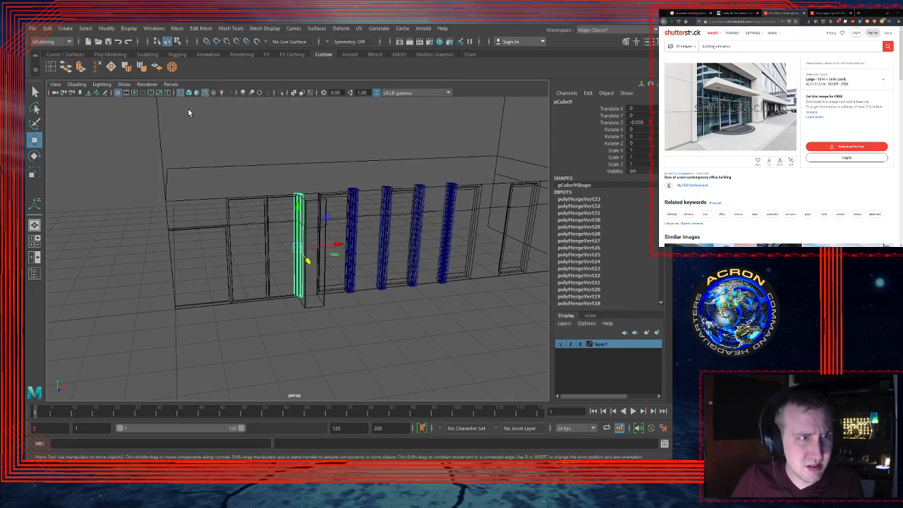
key(space)
key(space)
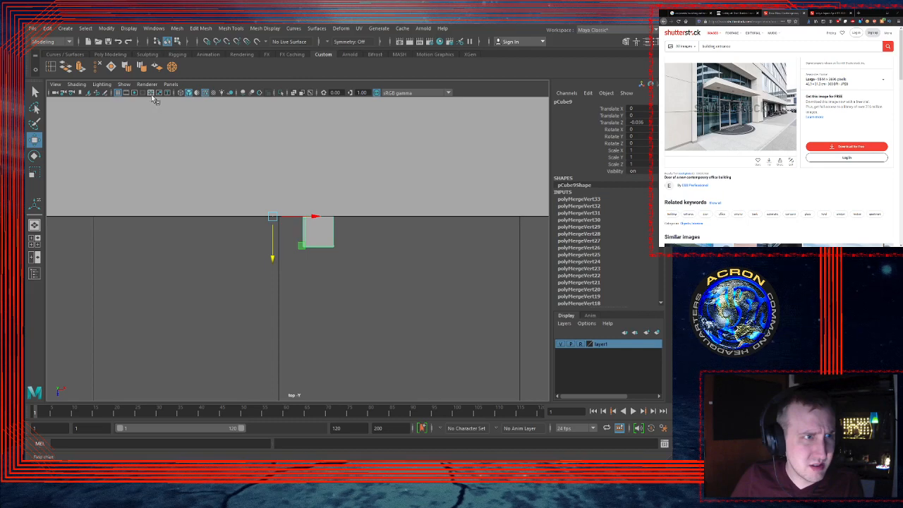
click(183, 93)
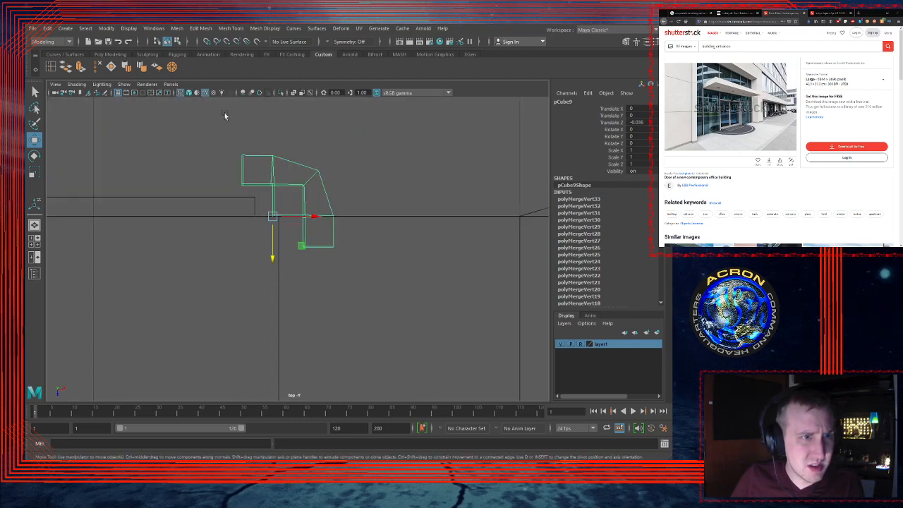
Step: Try snapping the column along X to the wall edge in the top view, at Translate X 0.015
scroll(299, 220, up, 3)
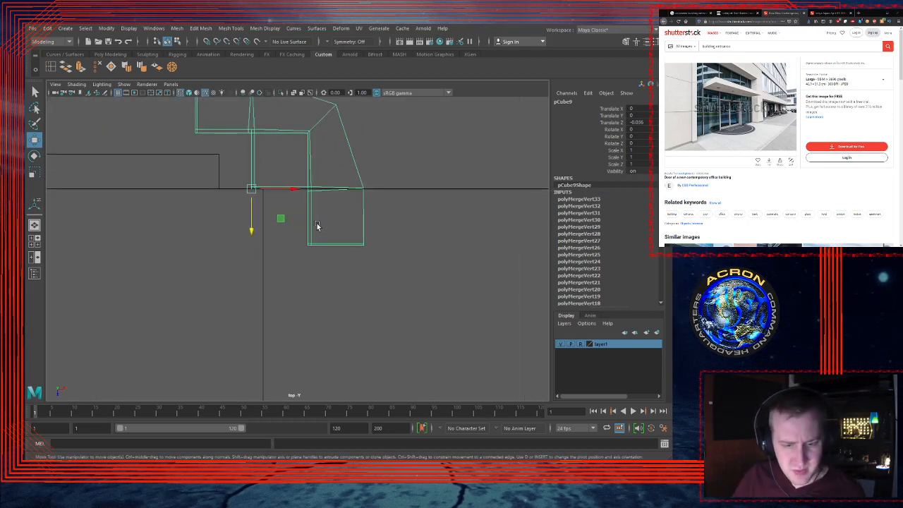
click(252, 189)
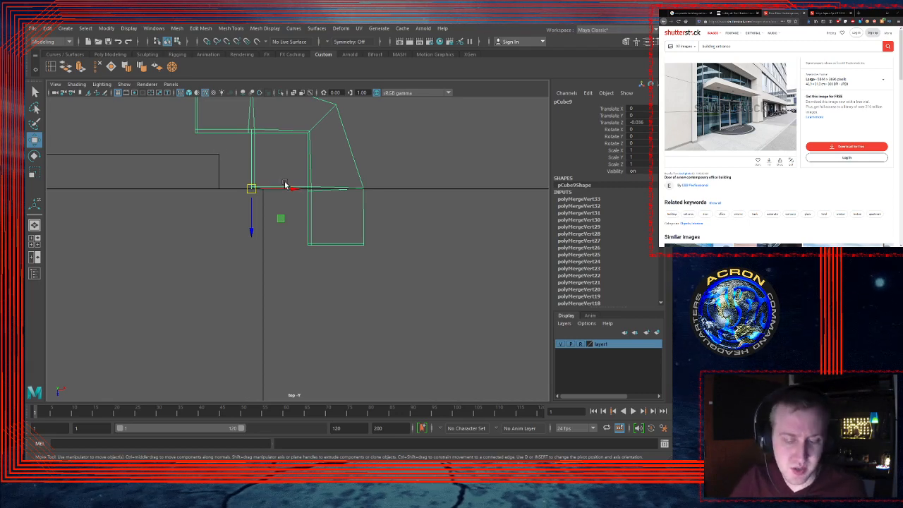
key(v)
drag(295, 189, 262, 190)
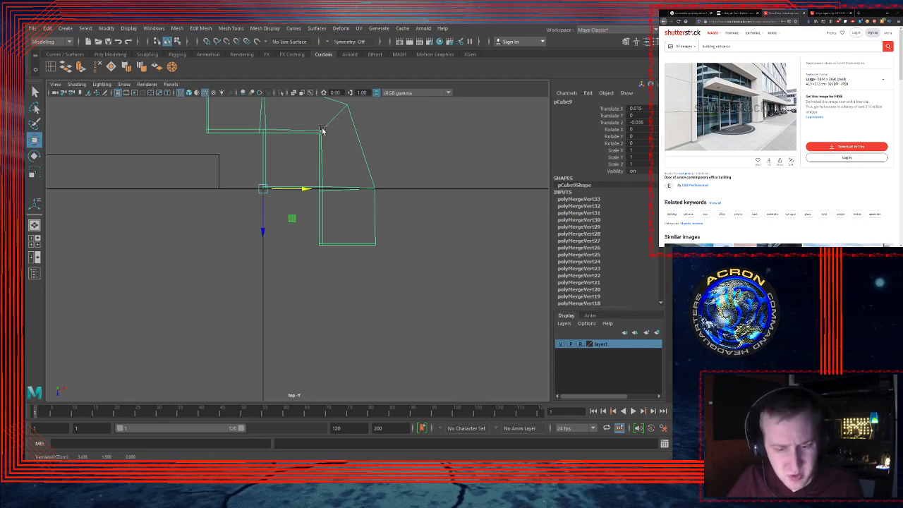
Step: Try moving the column's pivot to its inner notch corner and vertex-snapping that corner to the wall corner, Translate X -0.057 and Z 0.036
key(d)
key(d)
key(d)
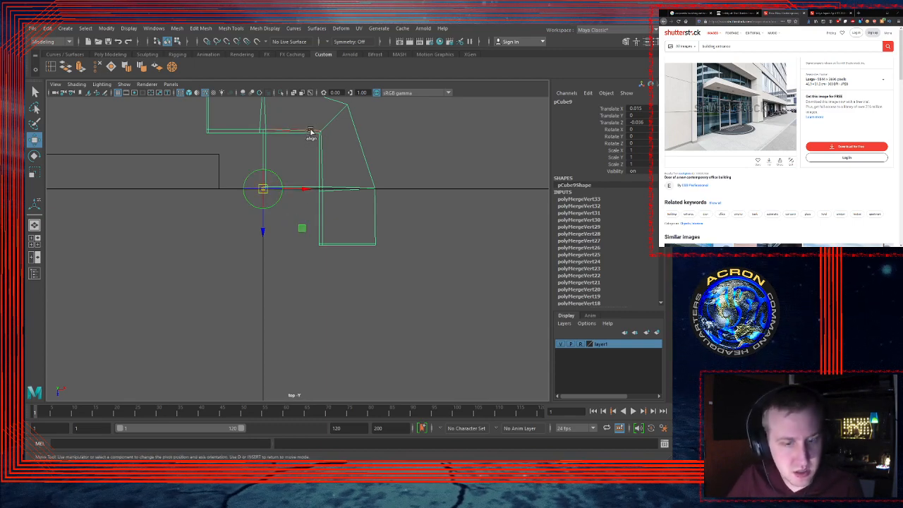
drag(261, 230, 320, 136)
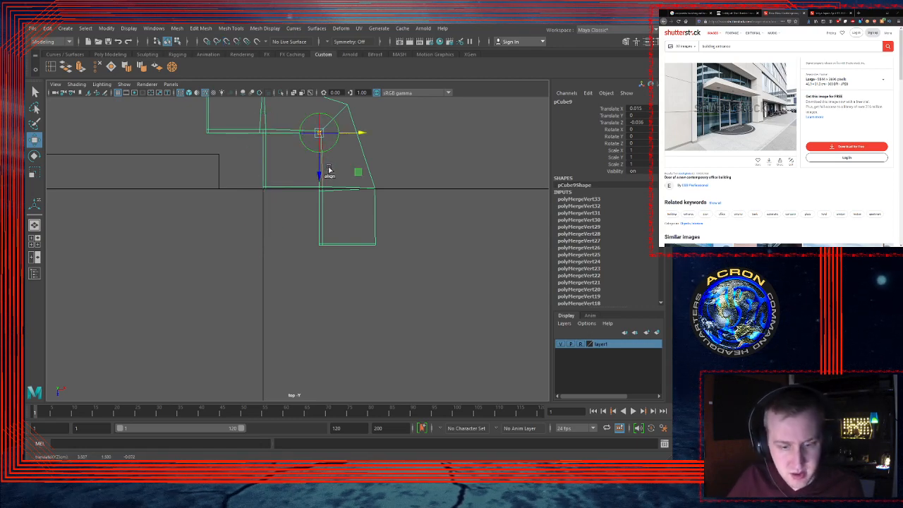
drag(322, 170, 265, 193)
drag(341, 188, 278, 191)
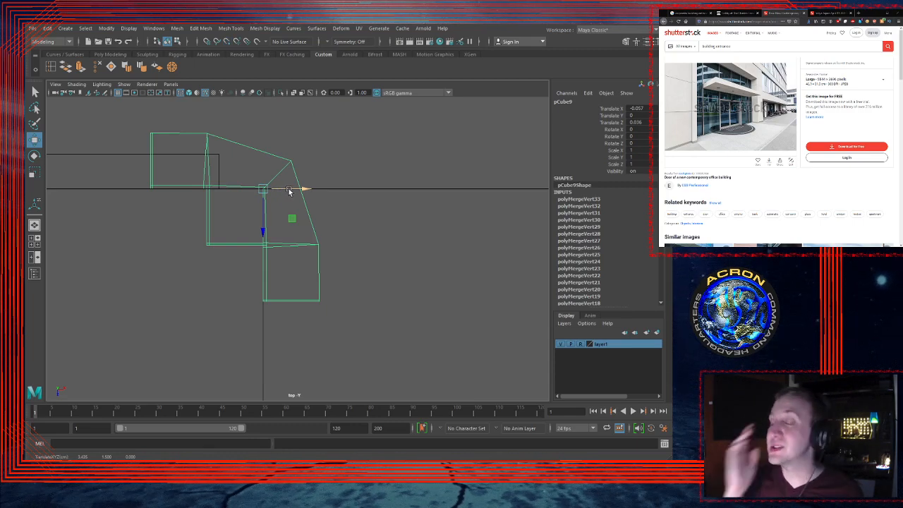
Step: Undo the column's snapped moves and pivot changes back to its centred pivot and original position
key(ctrl+z)
key(ctrl+z)
key(ctrl+z)
key(ctrl+z)
key(ctrl+z)
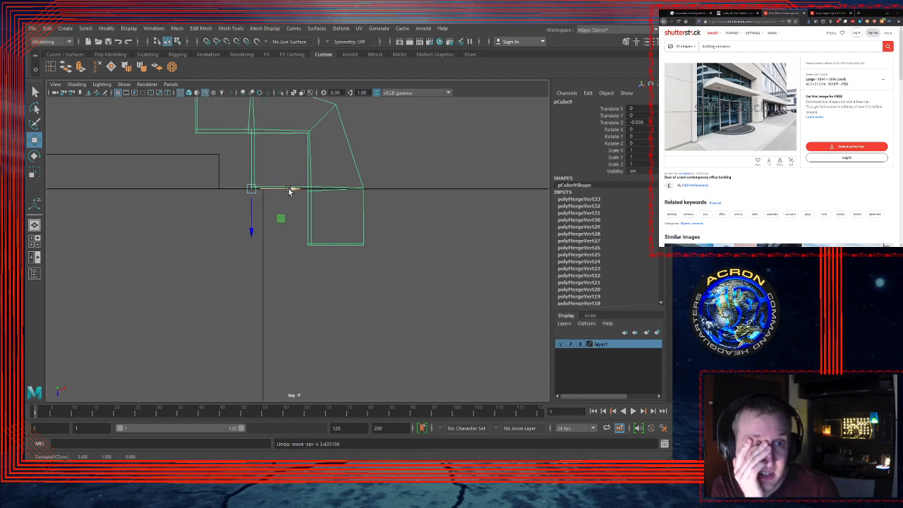
key(ctrl+z)
key(ctrl+z)
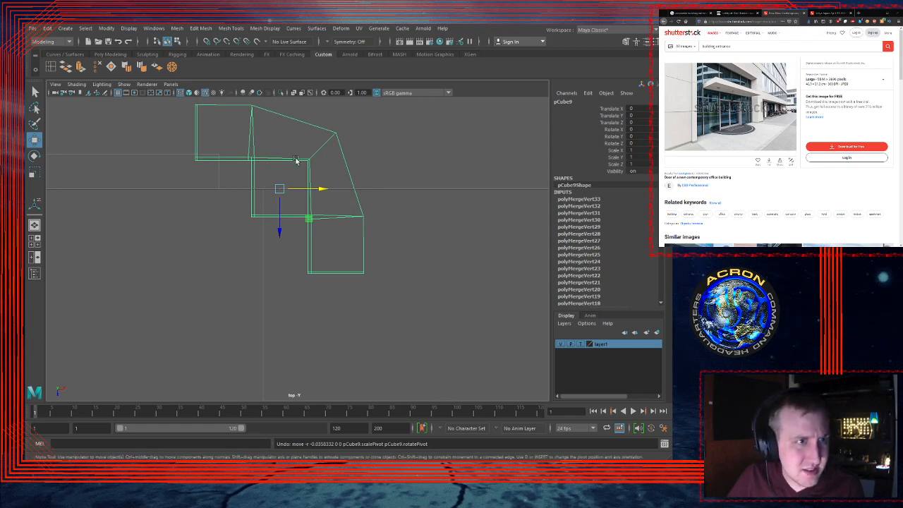
Step: Set layer1 to reference display again and vertex-snap the column's centre along X to the wall edge, Translate X -0.021
mouse_move(322, 189)
mouse_down()
mouse_move(305, 192)
mouse_move(315, 188)
mouse_up()
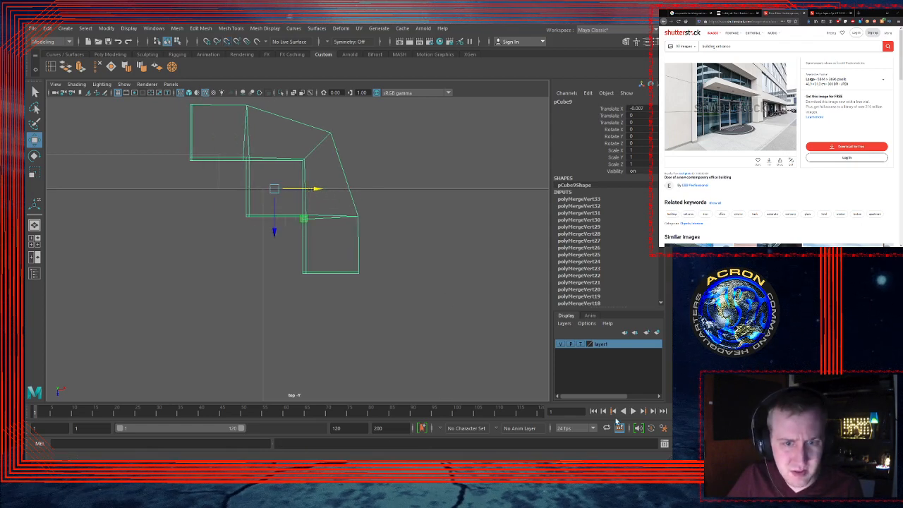
click(579, 345)
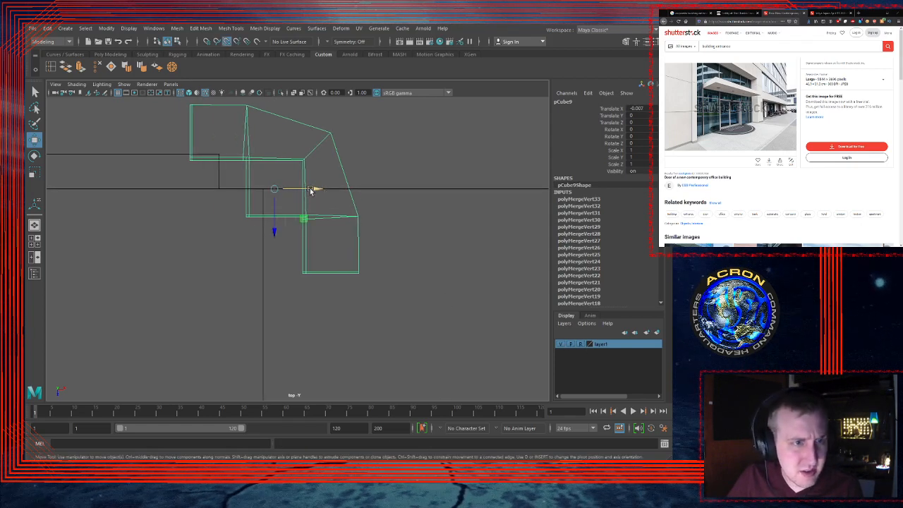
drag(317, 188, 286, 193)
click(263, 231)
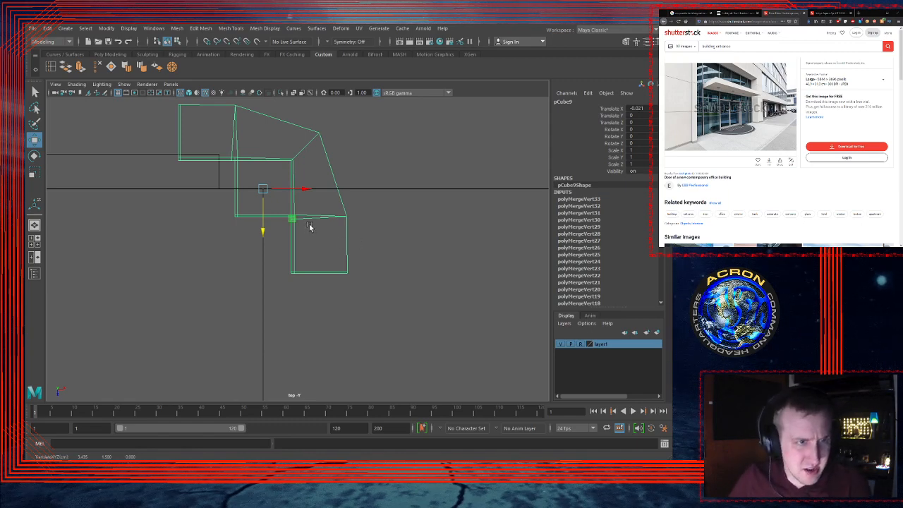
Step: Duplicate the aligned corner column in the top view, with the next wall corner in frame
key(space)
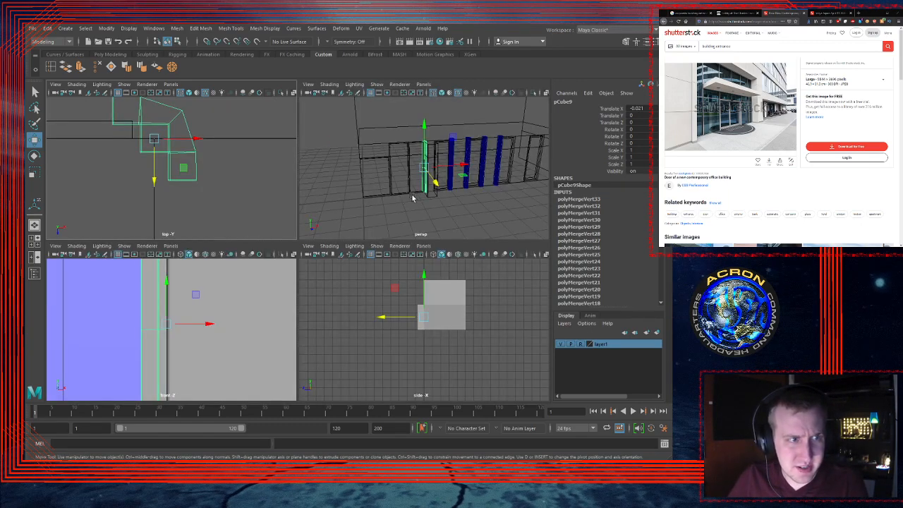
key(space)
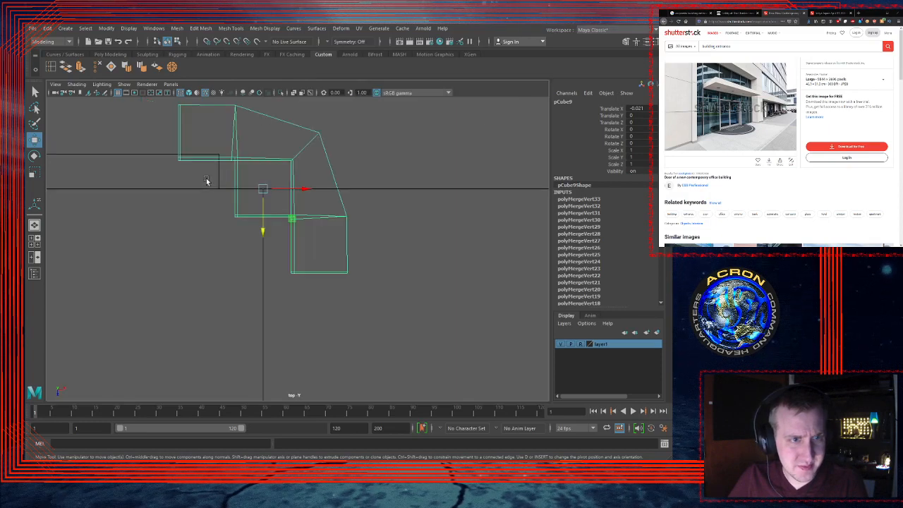
scroll(319, 217, down, 5)
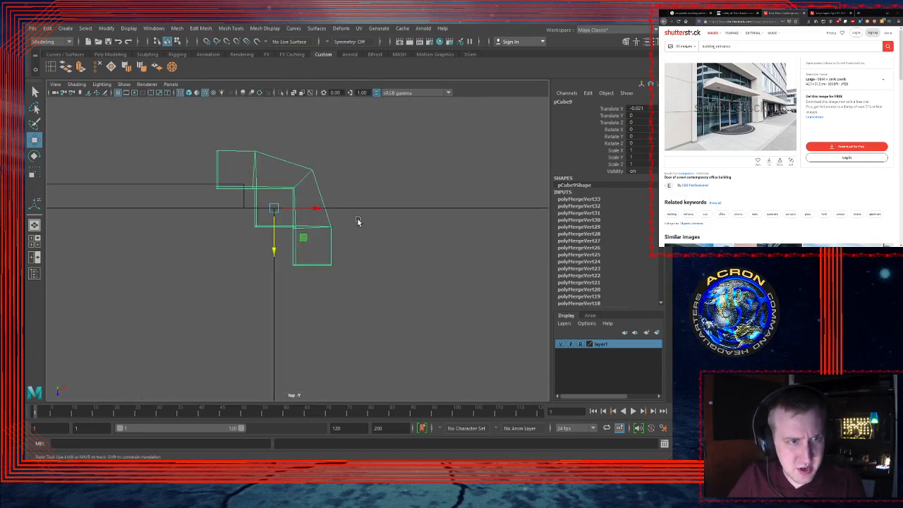
alt+middle_drag(358, 219, 230, 214)
key(ctrl+d)
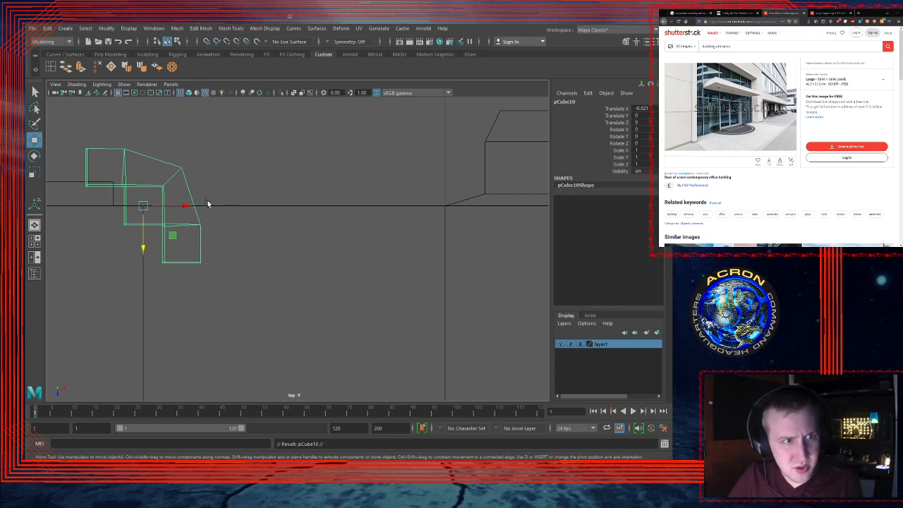
Step: Snap the duplicated corner column along X to the next wall corner, Translate X 0.544
drag(187, 205, 445, 204)
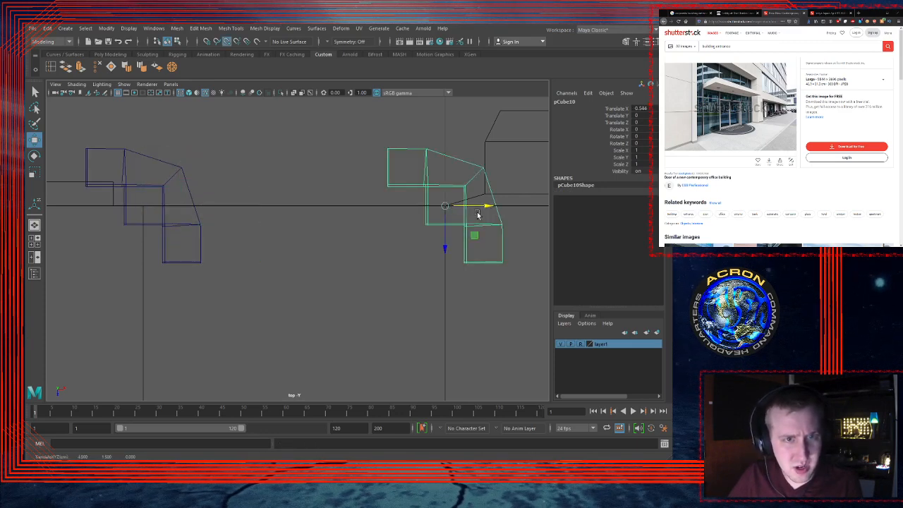
Step: Try rotating the duplicated corner column about X by 180 and 90 degrees, and reset Rotate X to 0
key(e)
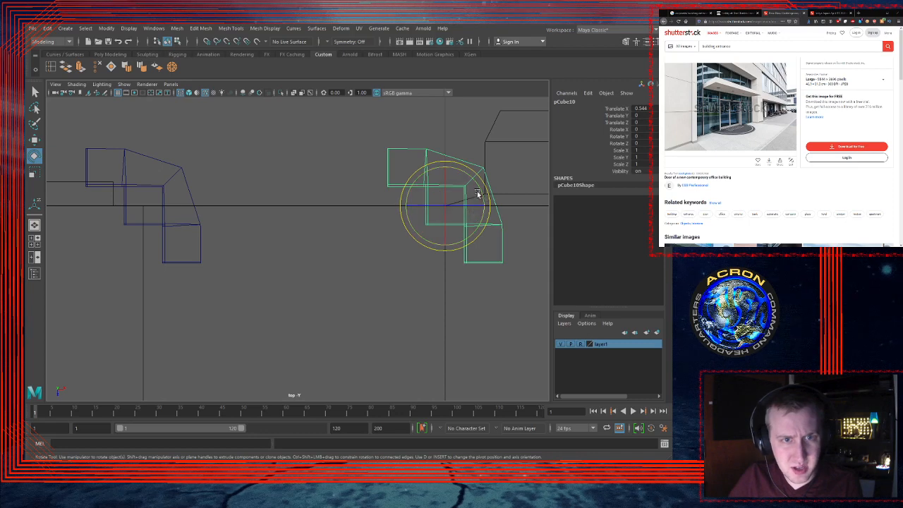
click(646, 129)
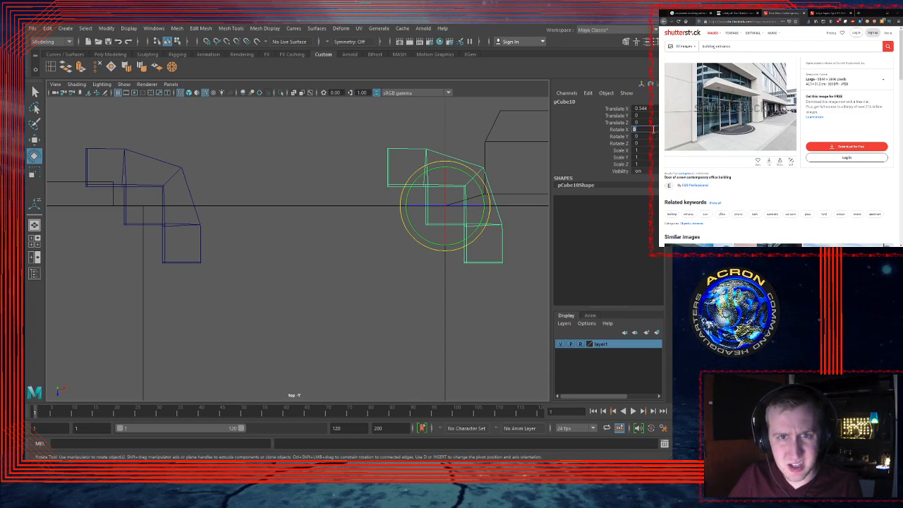
text(180)
key(Return)
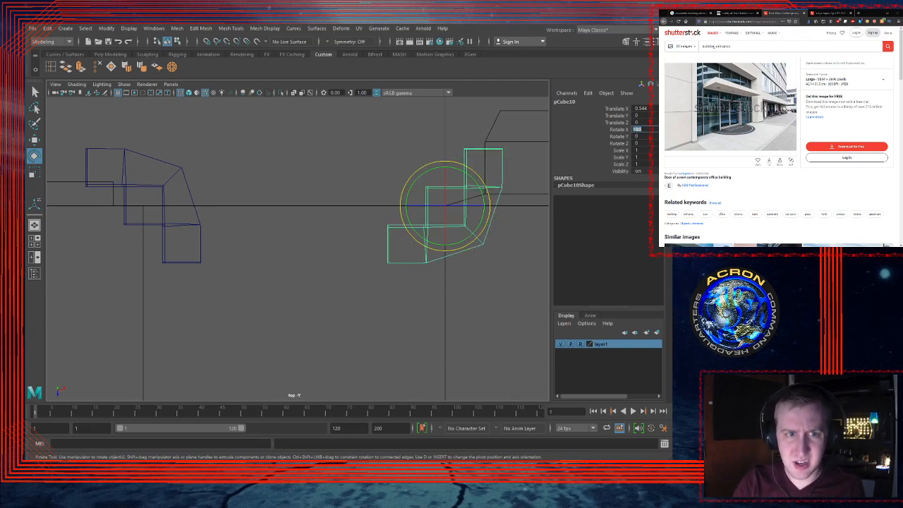
text(90)
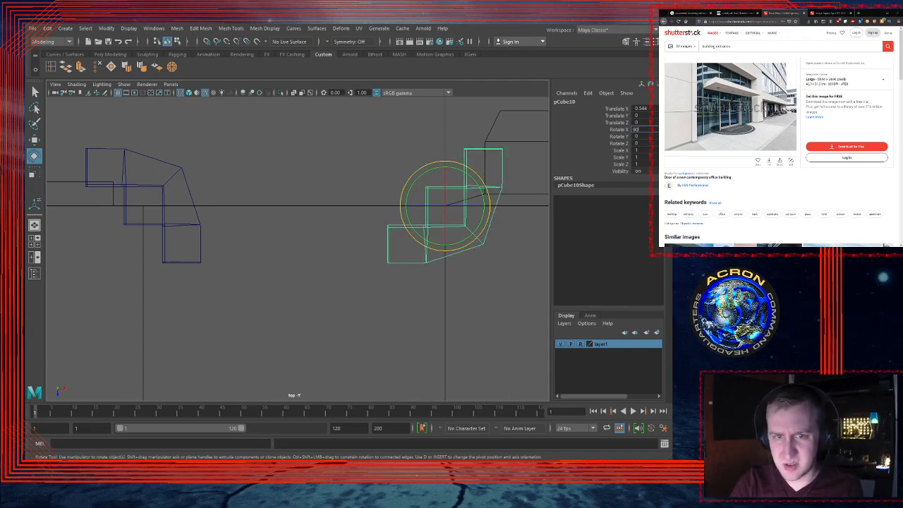
key(Return)
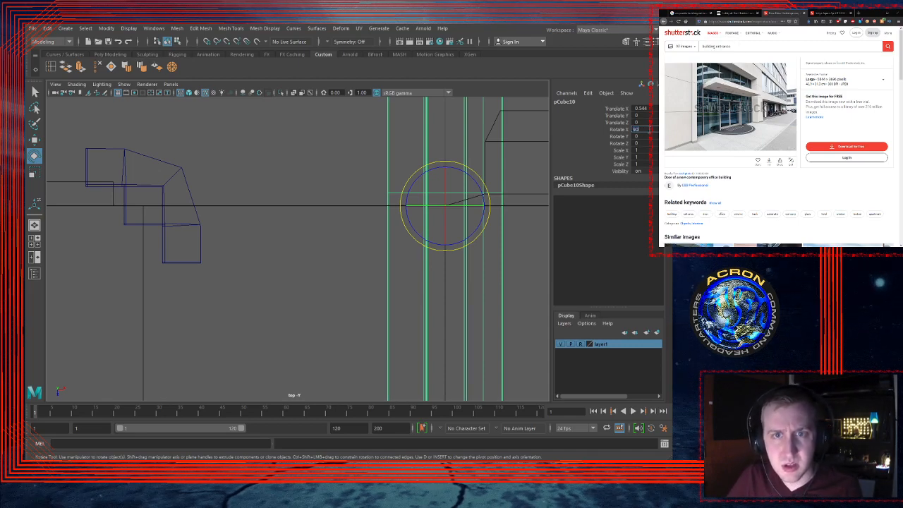
text(0)
key(Return)
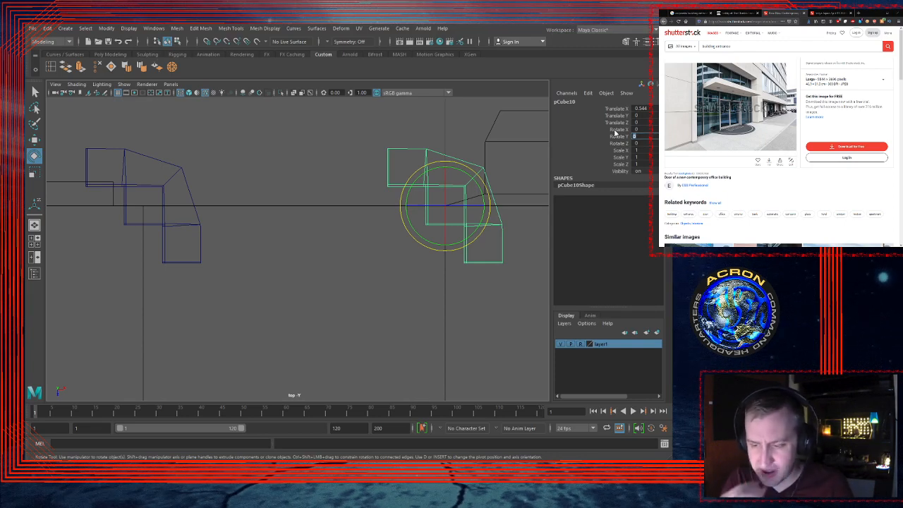
Step: Set the duplicated corner column's Rotate Y to 90 so that it mirrors the first column, and deselect it
key(Return)
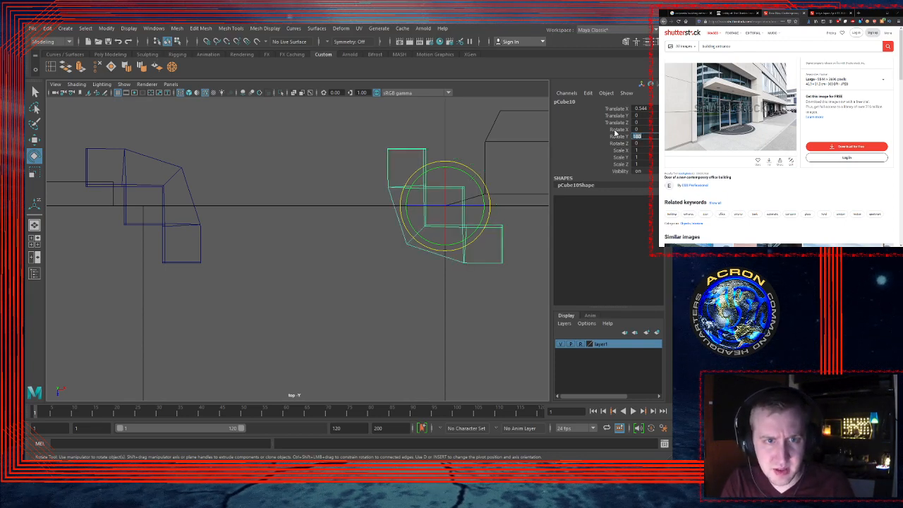
text(90)
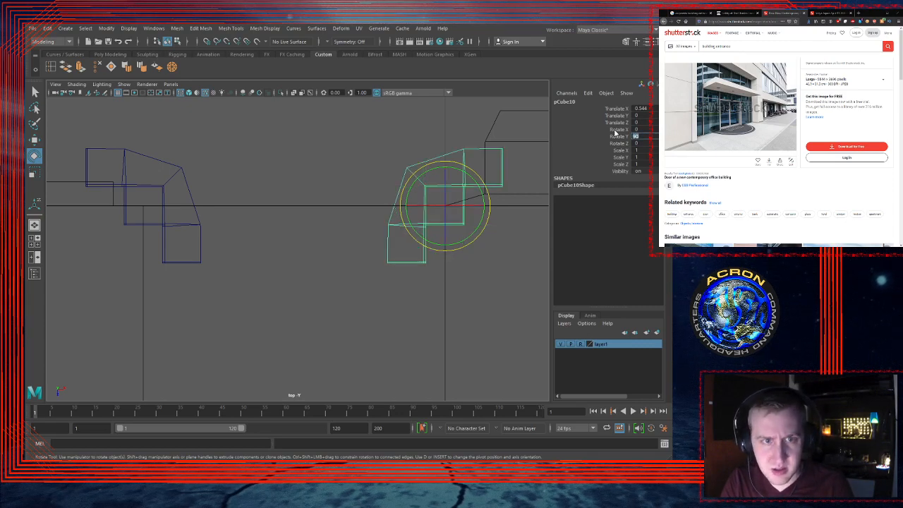
key(Return)
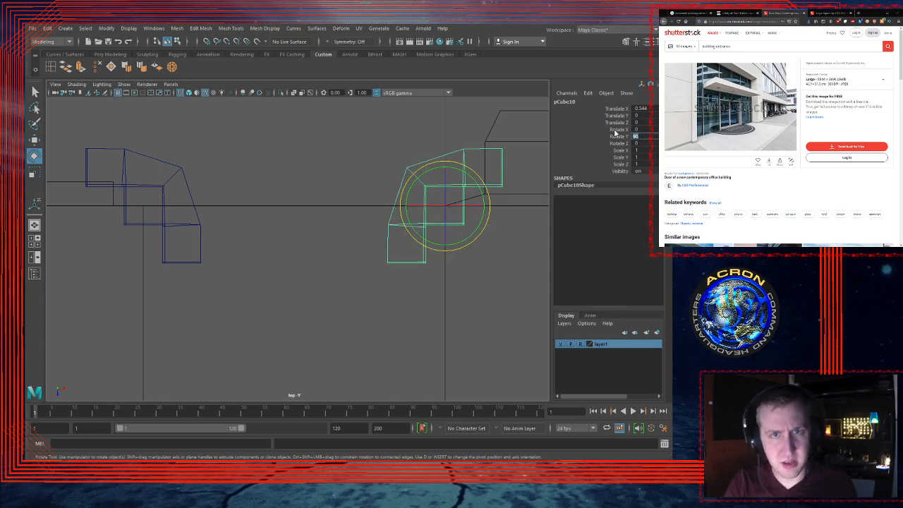
click(508, 291)
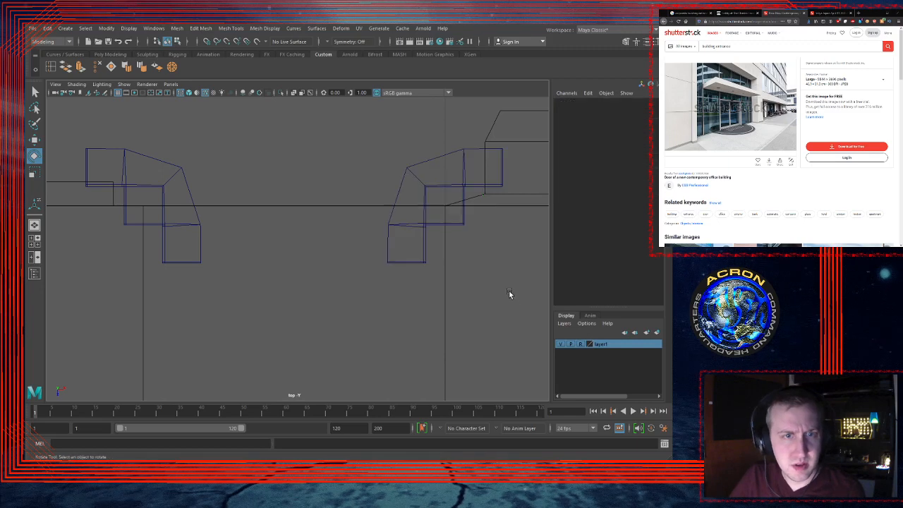
Step: Duplicate both corner columns together and move the copies along Z to the far corners of the projecting outline, Translate Z 0.741
alt+right_drag(513, 263, 534, 228)
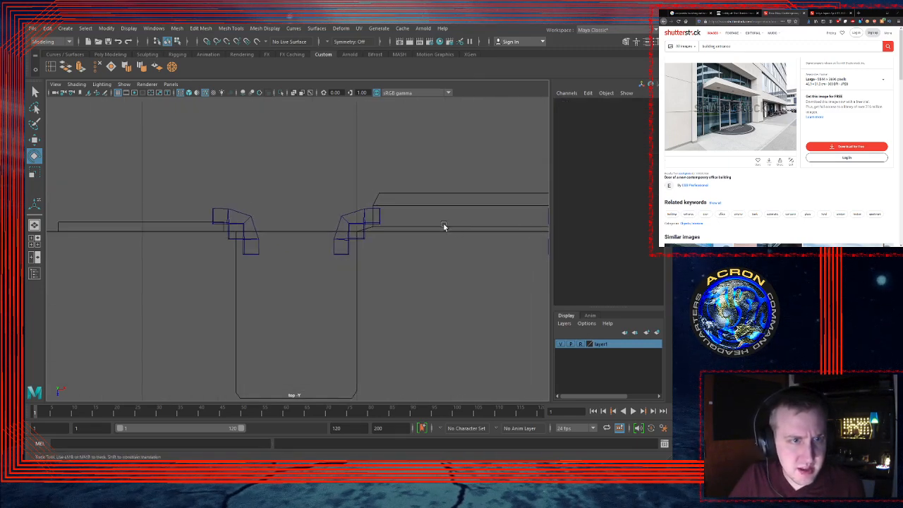
alt+middle_drag(444, 225, 447, 182)
click(236, 185)
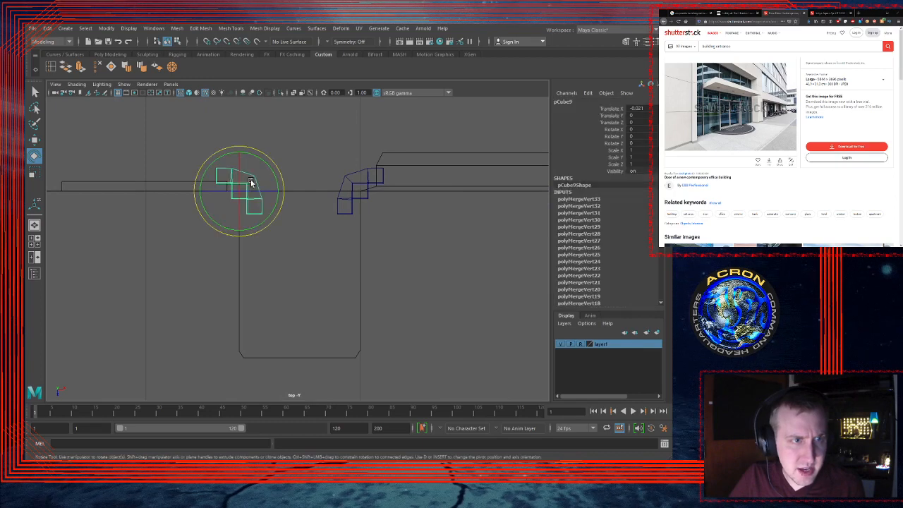
click(354, 180)
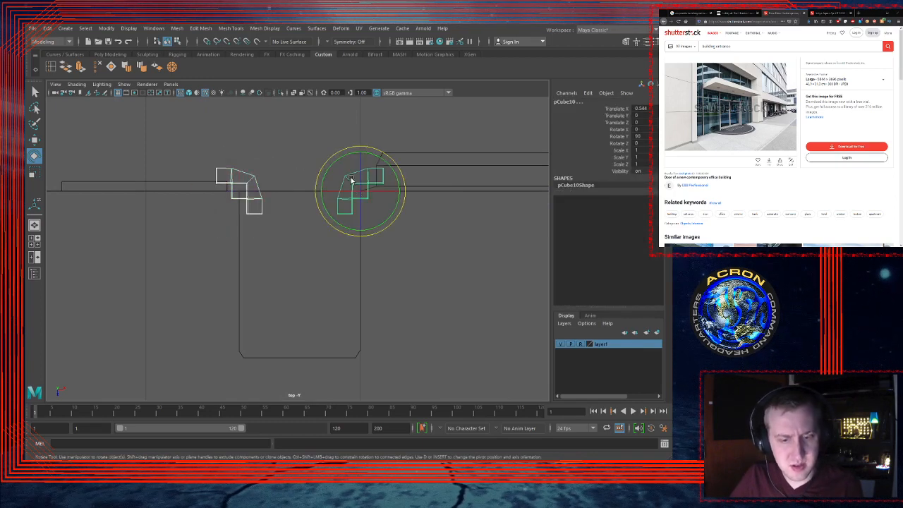
key(ctrl+d)
key(w)
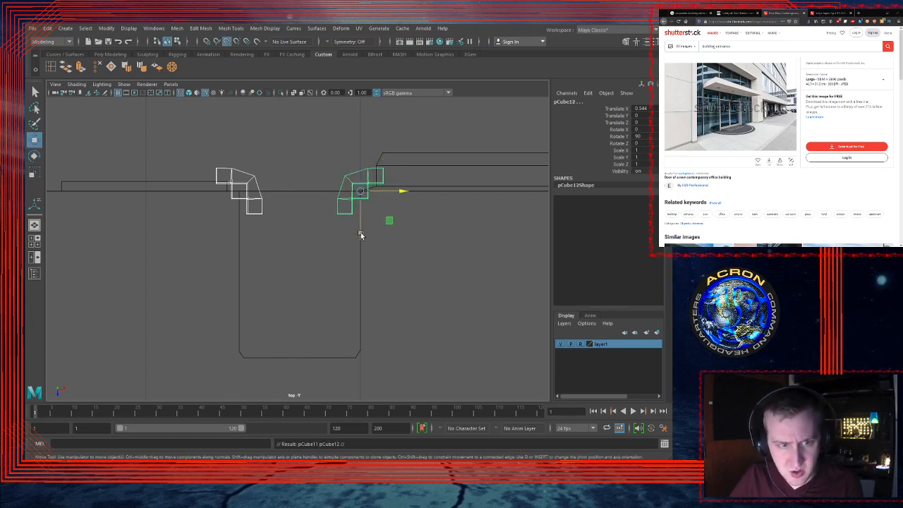
drag(360, 235, 360, 393)
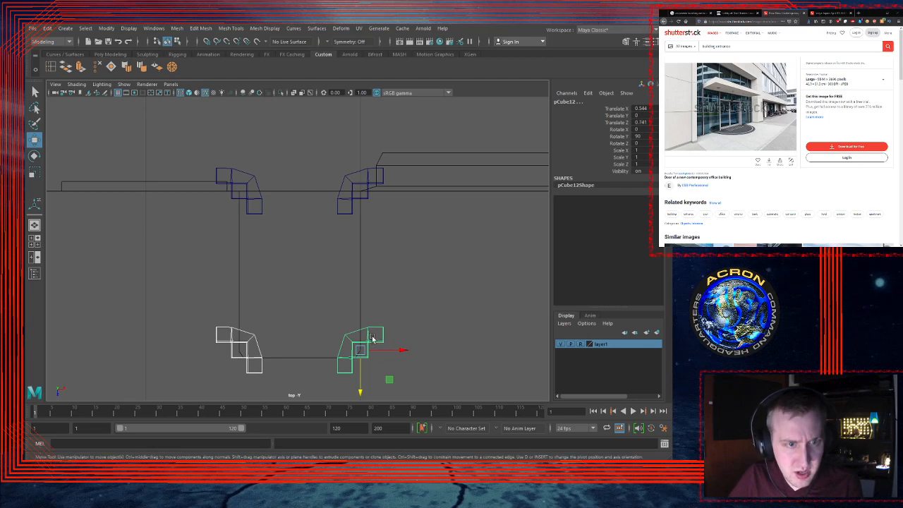
Step: Set Rotate Y to -90 on the copied column at the far corner with Translate X 0.544
click(372, 337)
click(369, 342)
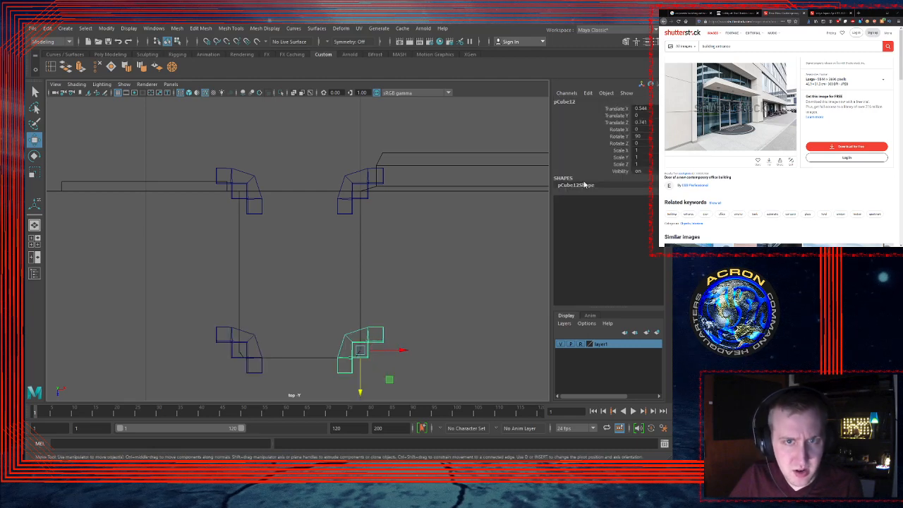
click(651, 134)
text(-9)
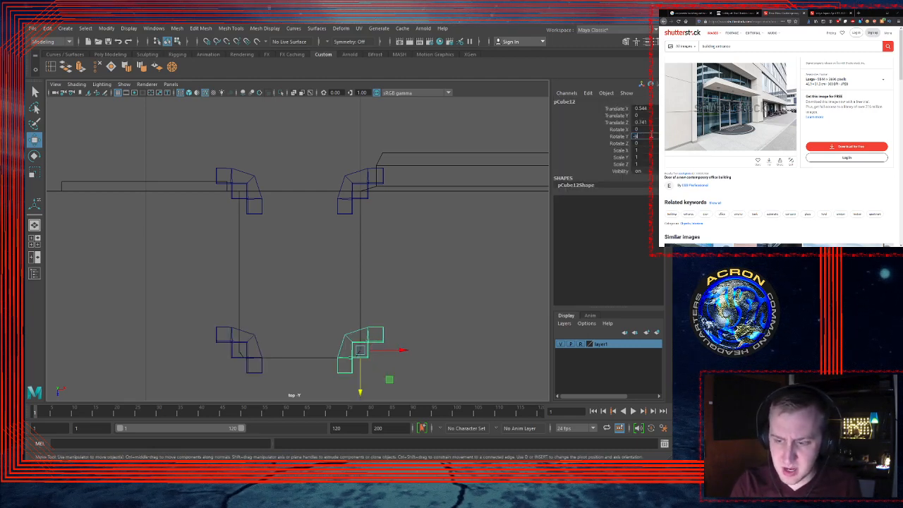
text(0)
key(Return)
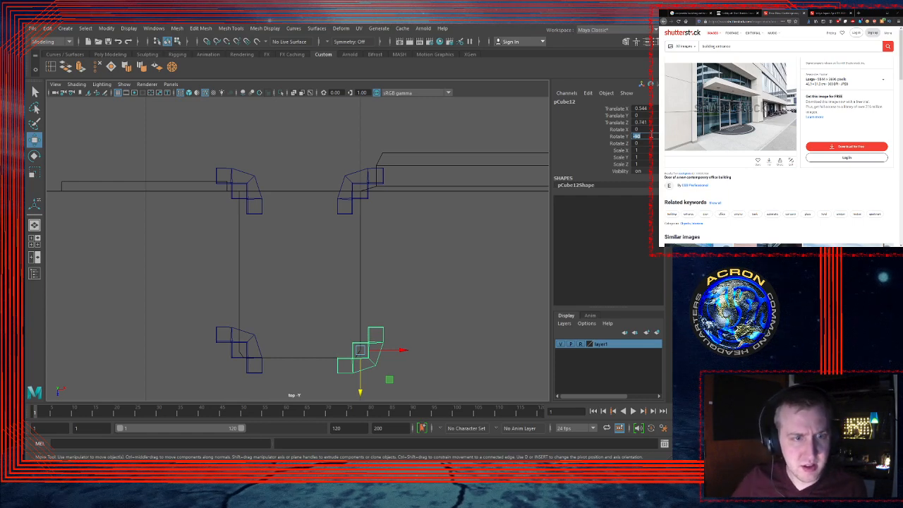
Step: Set Rotate Y to 180 on the copied column at the far corner with Translate X -0.021, and deselect it
click(264, 338)
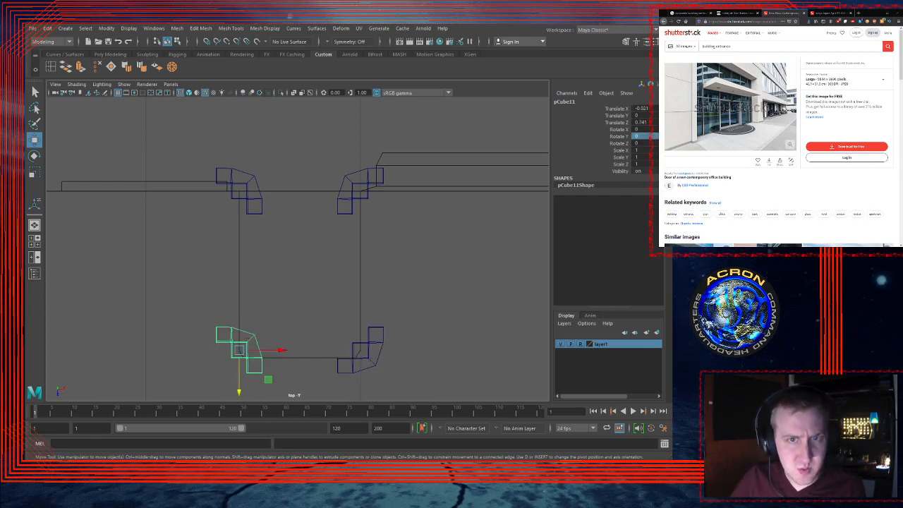
click(645, 135)
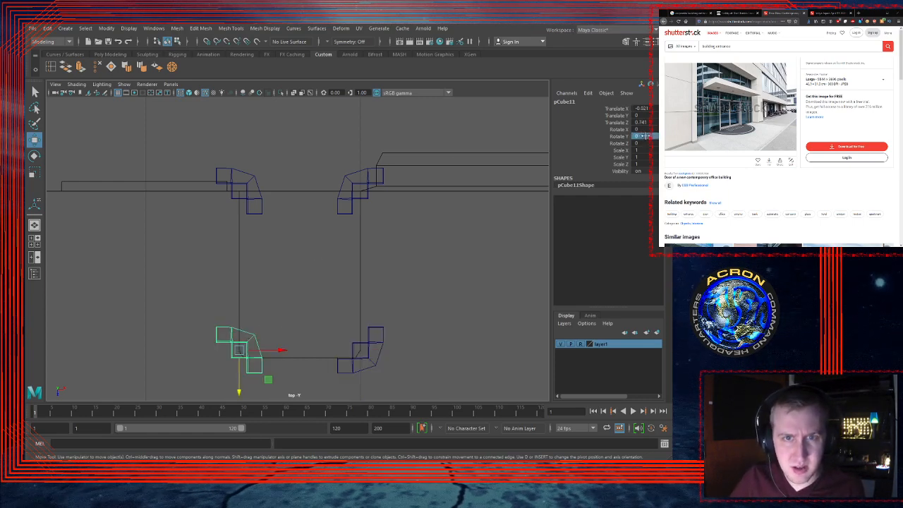
click(646, 135)
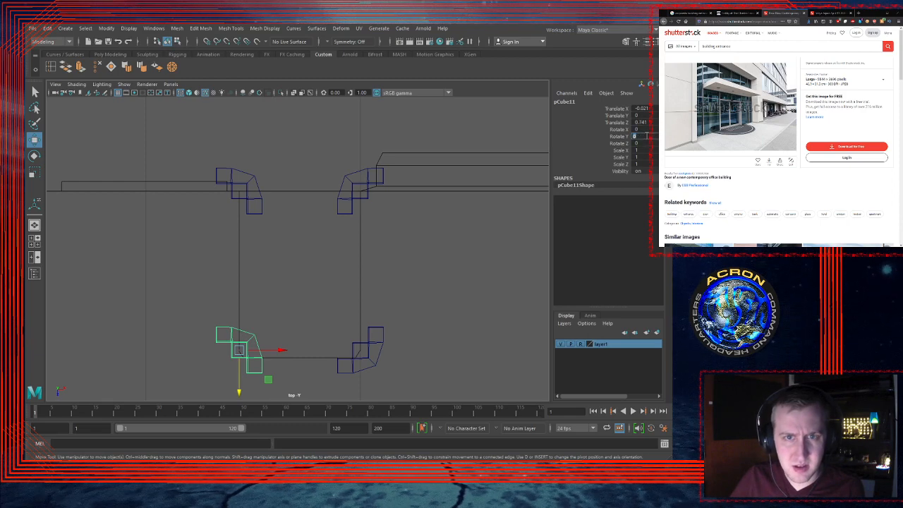
text(180)
key(Return)
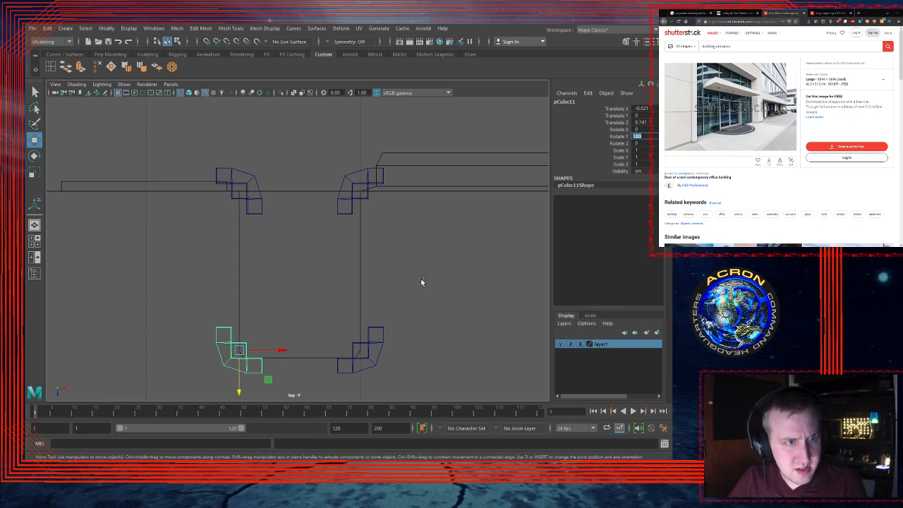
click(460, 297)
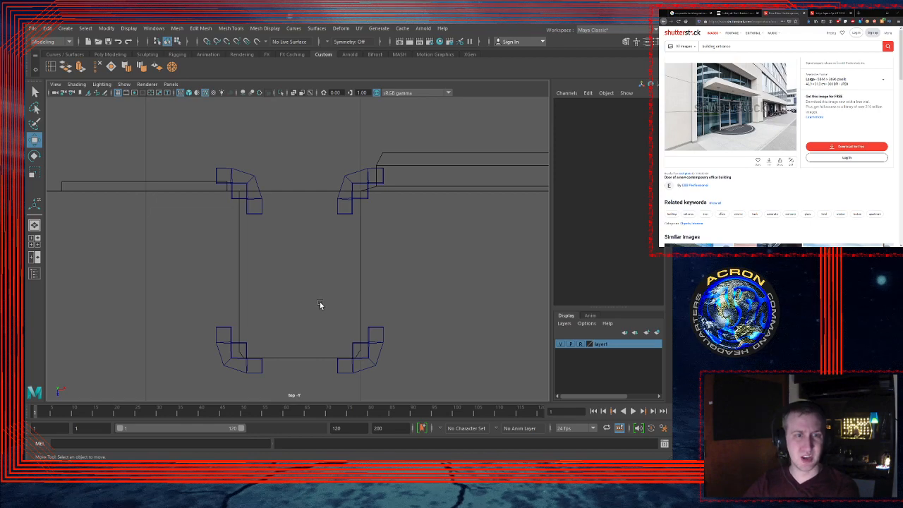
Step: Duplicate the straight wall column at Translate X 8 twice in the top view, snapping the copies along X to 9 and 10
key(space)
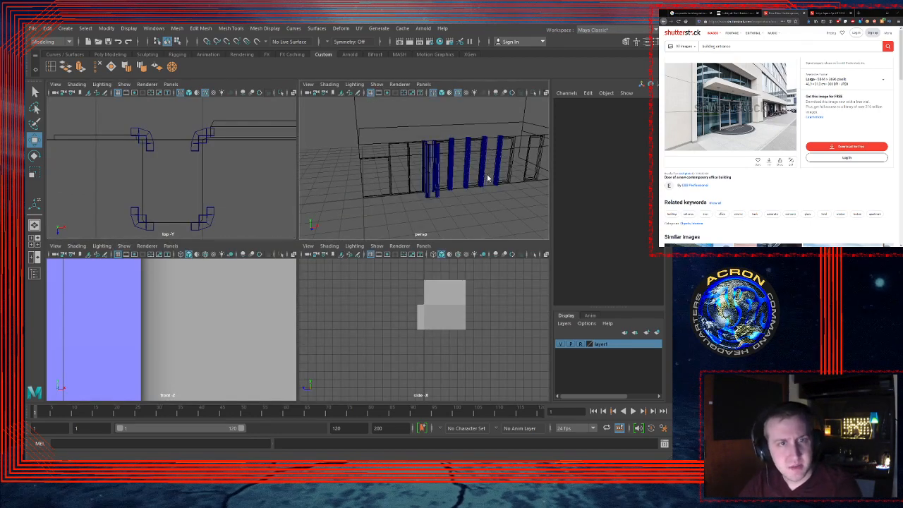
key(space)
alt+drag(475, 244, 266, 238)
click(236, 237)
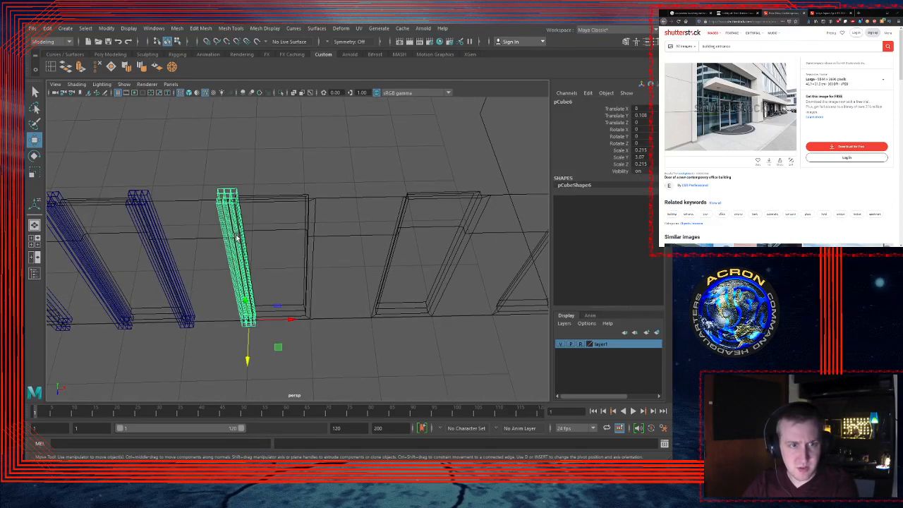
key(space)
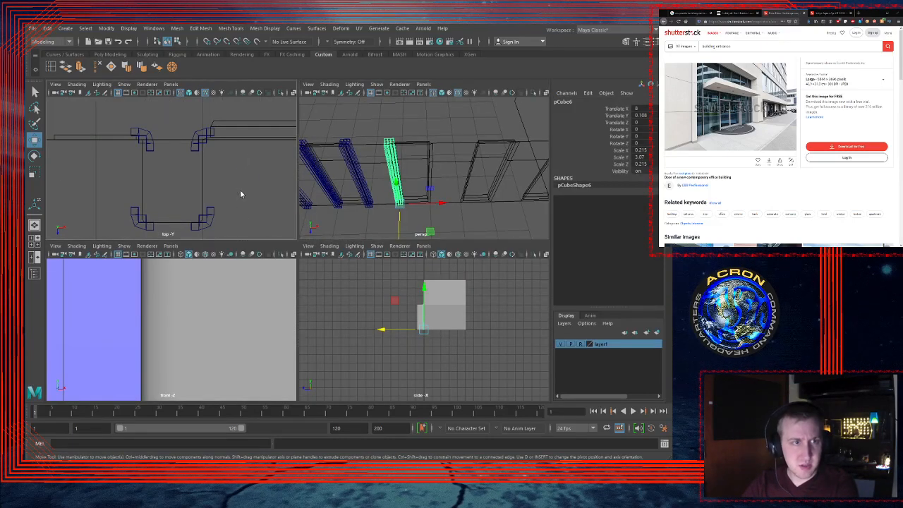
key(space)
key(f)
scroll(454, 196, down, 6)
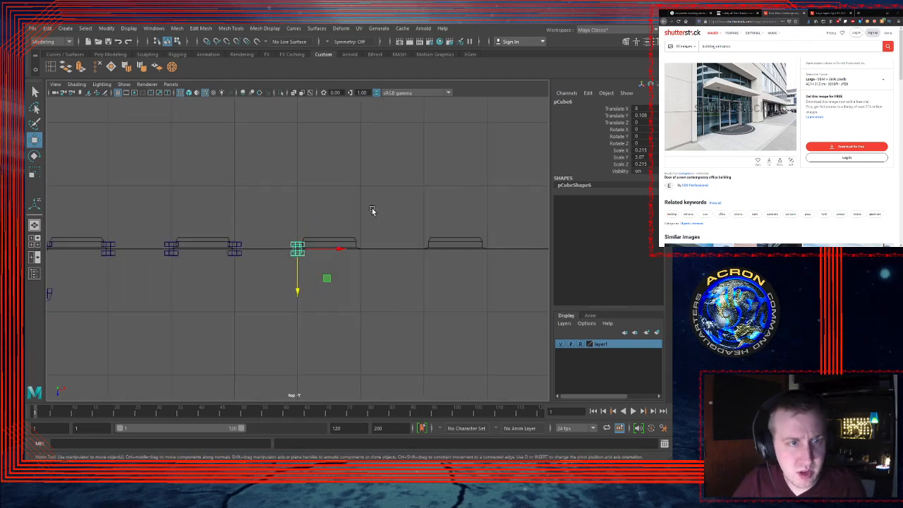
alt+middle_drag(373, 209, 230, 215)
key(ctrl+d)
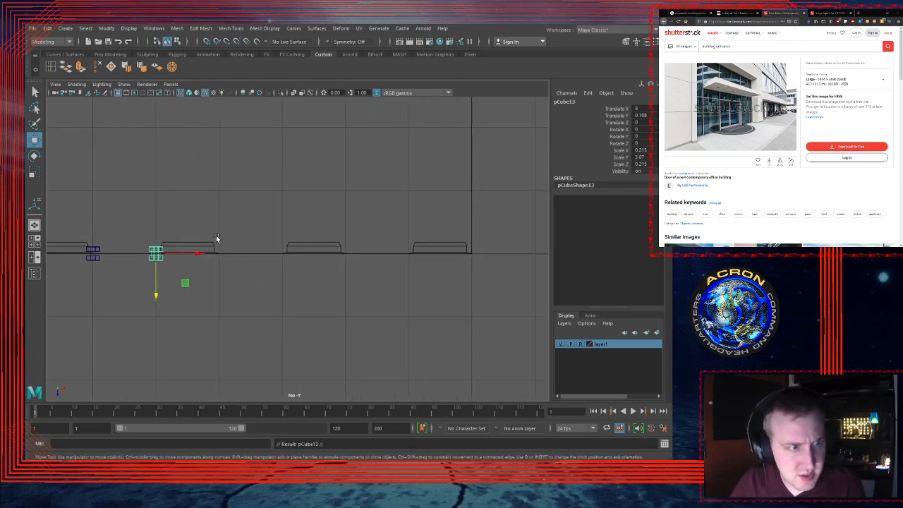
drag(155, 253, 226, 254)
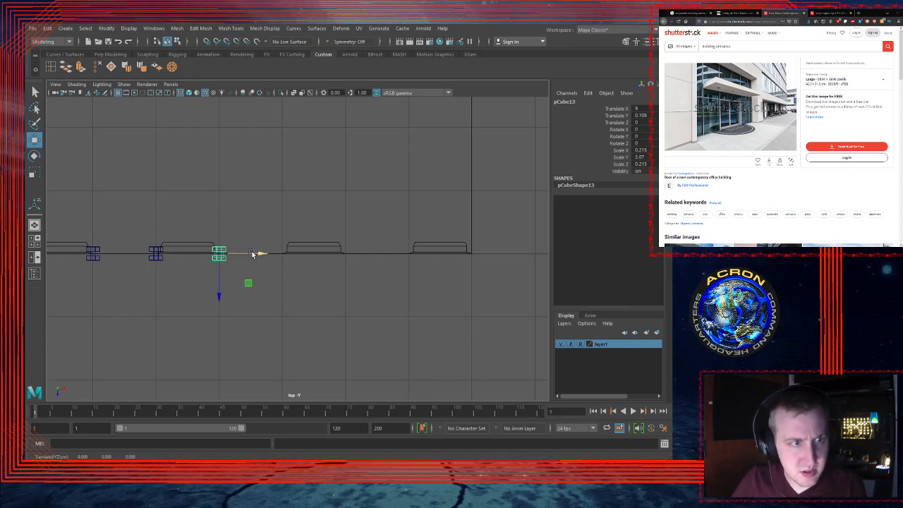
drag(262, 254, 285, 255)
key(g)
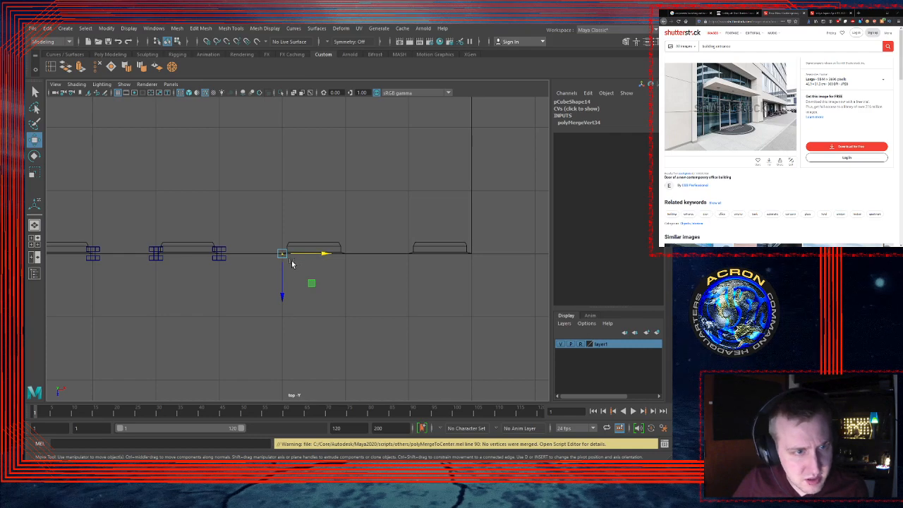
key(space)
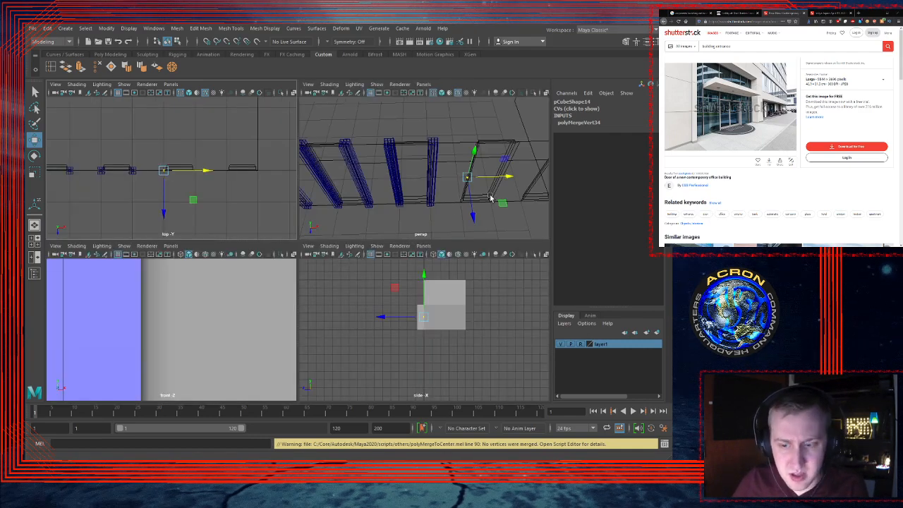
key(ctrl+z)
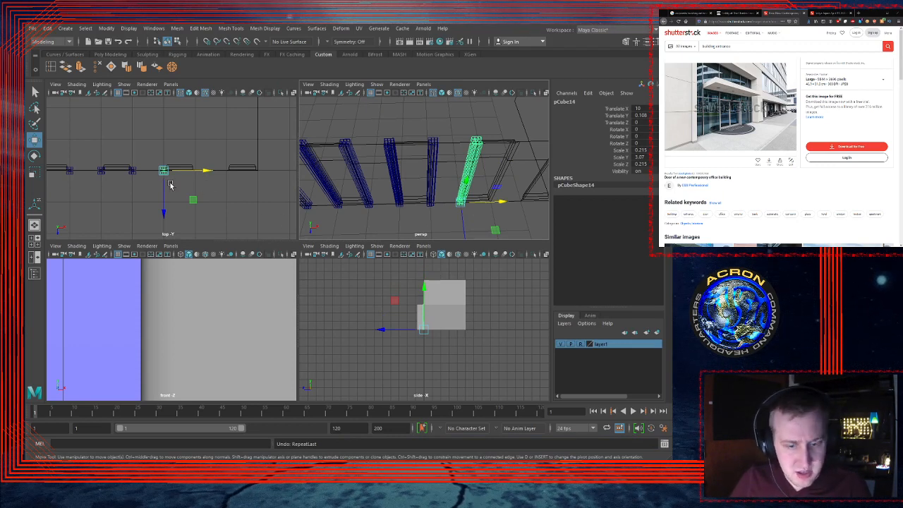
key(d)
key(space)
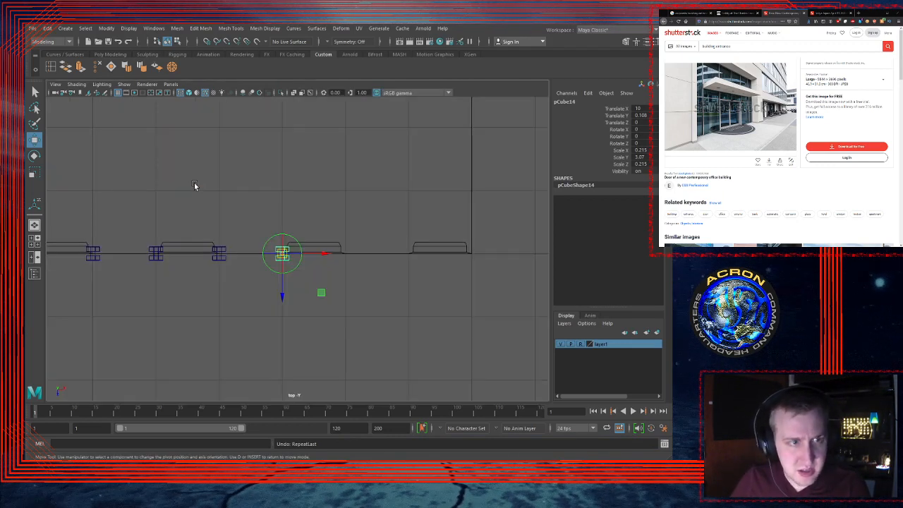
key(d)
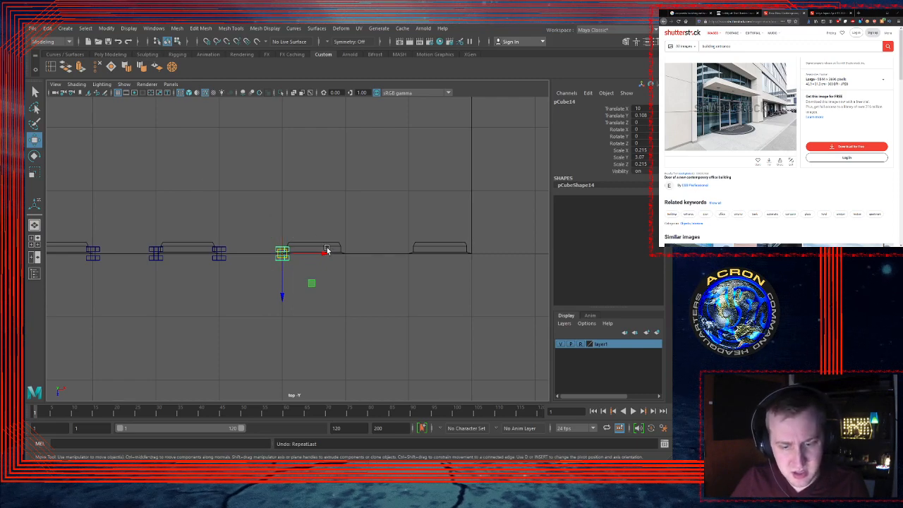
Step: Duplicate the straight wall column at Translate X 10 twice, grid-snapping the copies along X to 11 and 12, and deselect
drag(327, 250, 278, 260)
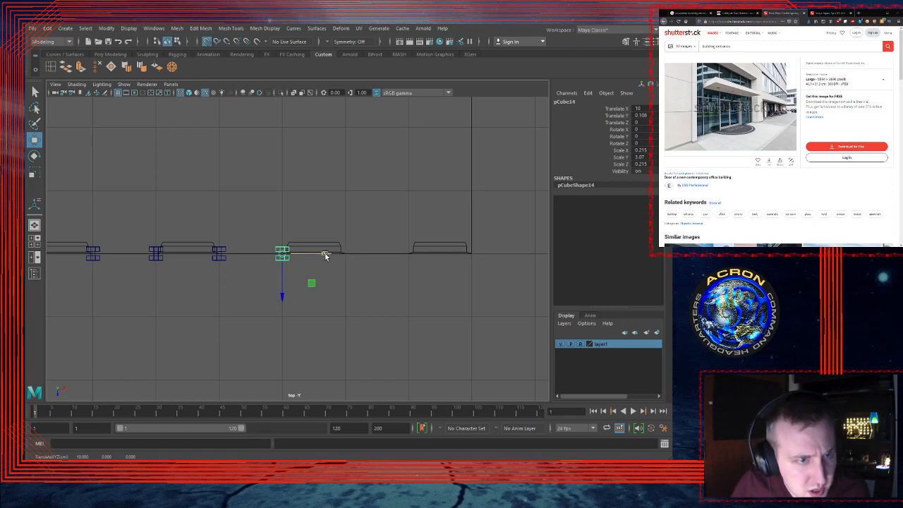
key(ctrl+d)
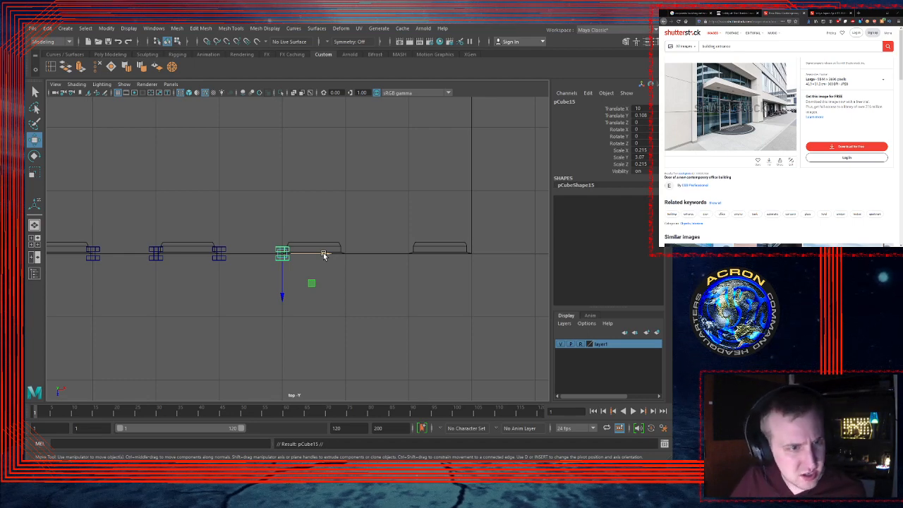
shift+drag(327, 254, 405, 259)
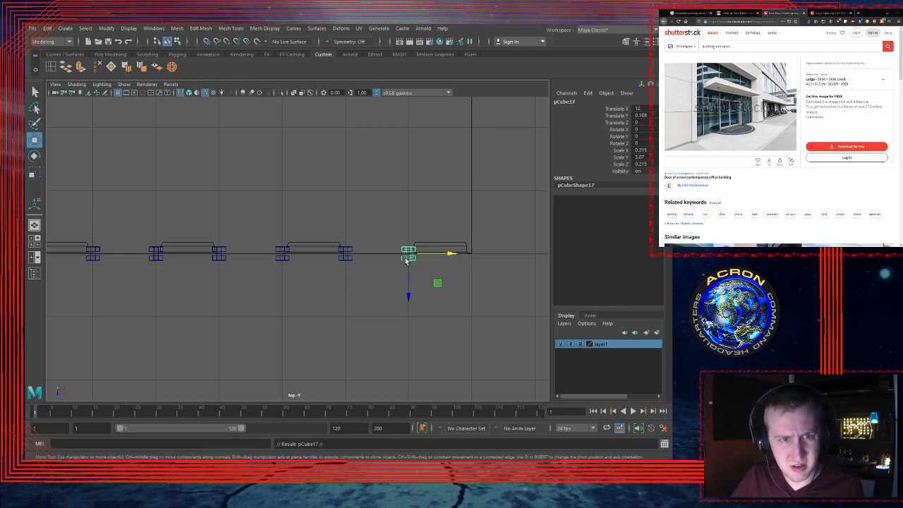
click(405, 258)
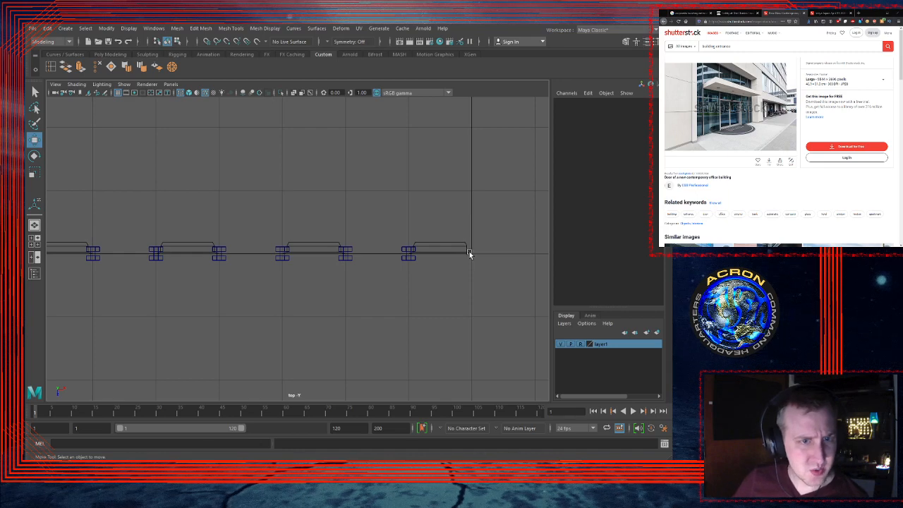
Step: Duplicate the entrance corner column with Rotate Y -90 and move the copy along X to the building's outer corner, Translate X 9.544
alt+right_drag(469, 252, 381, 254)
alt+middle_drag(380, 254, 429, 253)
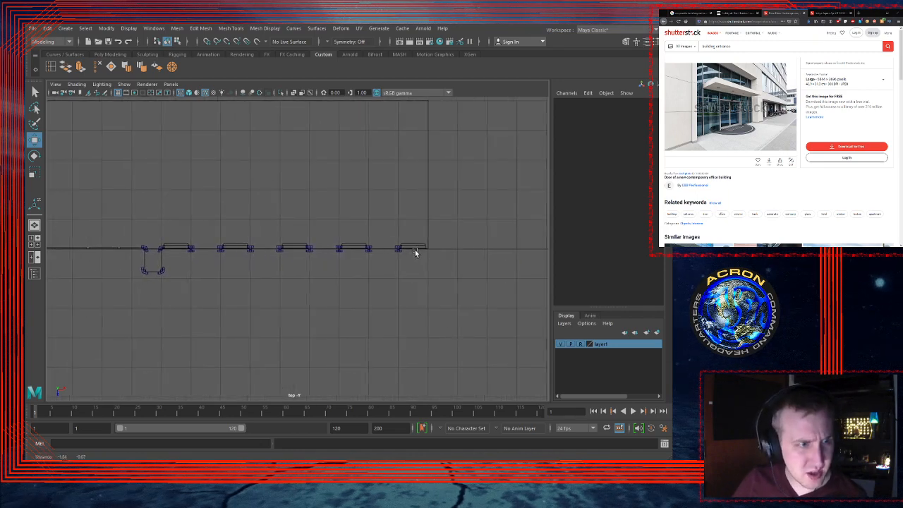
click(161, 271)
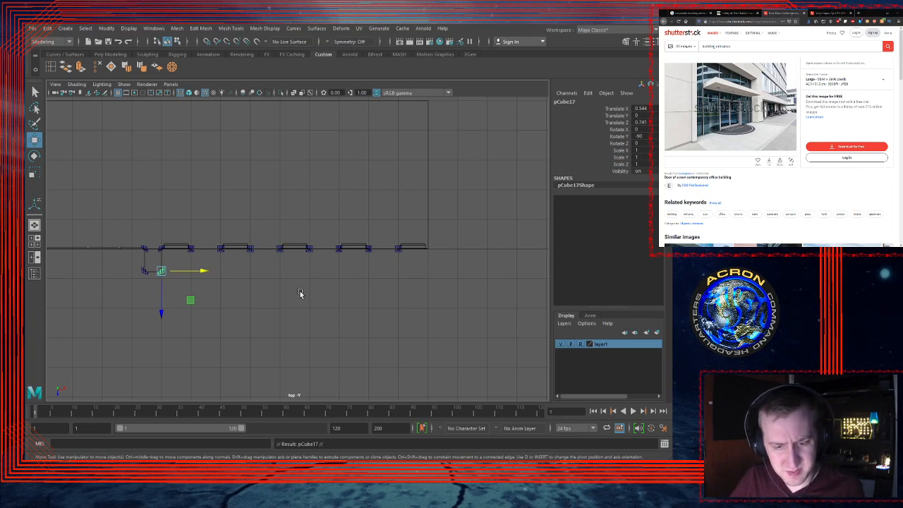
key(ctrl+d)
key(v)
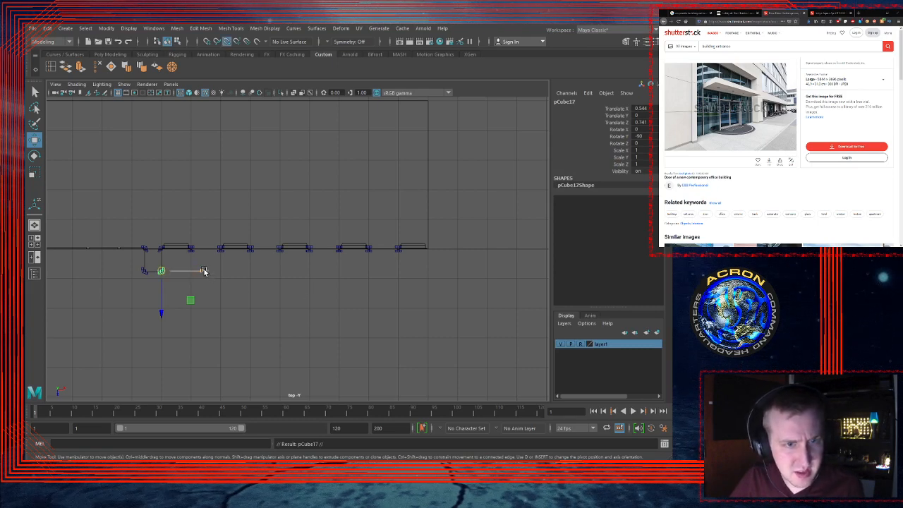
drag(204, 271, 433, 249)
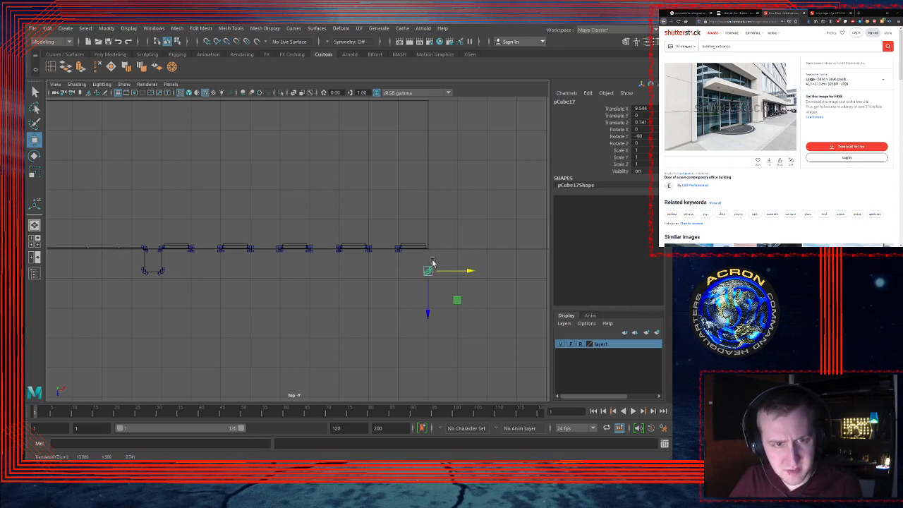
Step: Snap the copied corner column along Z onto the building's front wall line, Translate Z 0
key(f)
scroll(393, 264, down, 8)
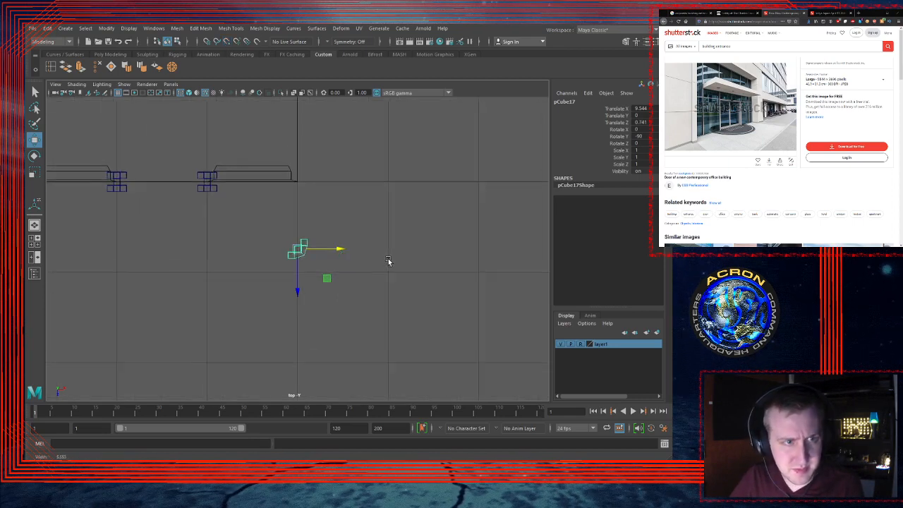
scroll(388, 261, up, 2)
key(w)
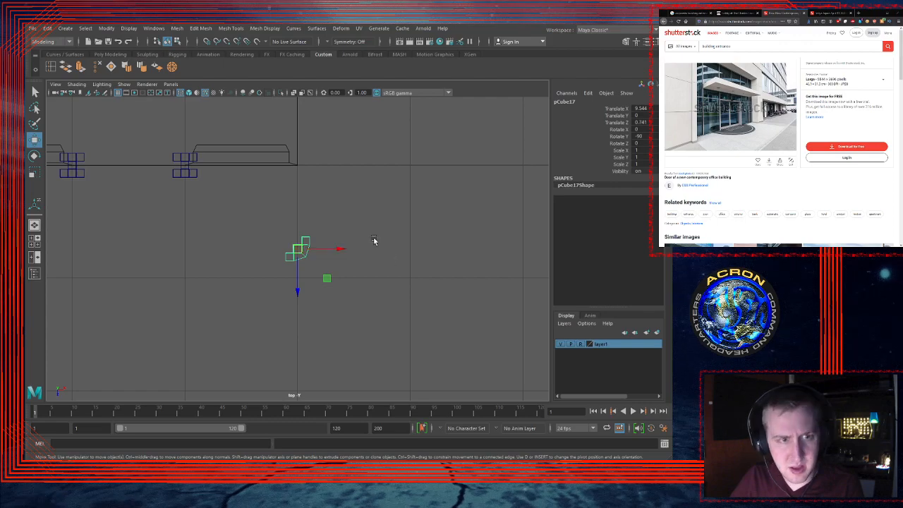
key(x)
drag(297, 291, 300, 166)
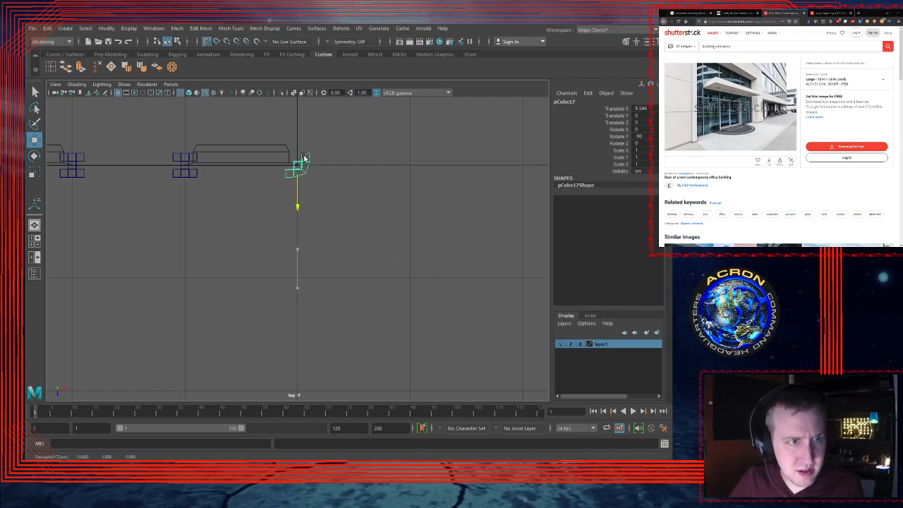
Step: Show the perspective view smooth shaded without wireframe, and hide layer1 so only the columns are displayed
key(space)
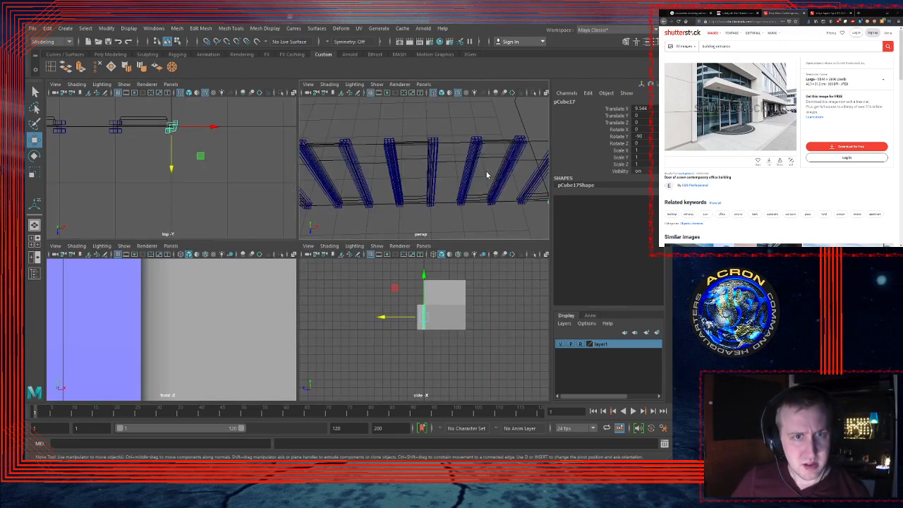
key(space)
alt+drag(467, 205, 348, 214)
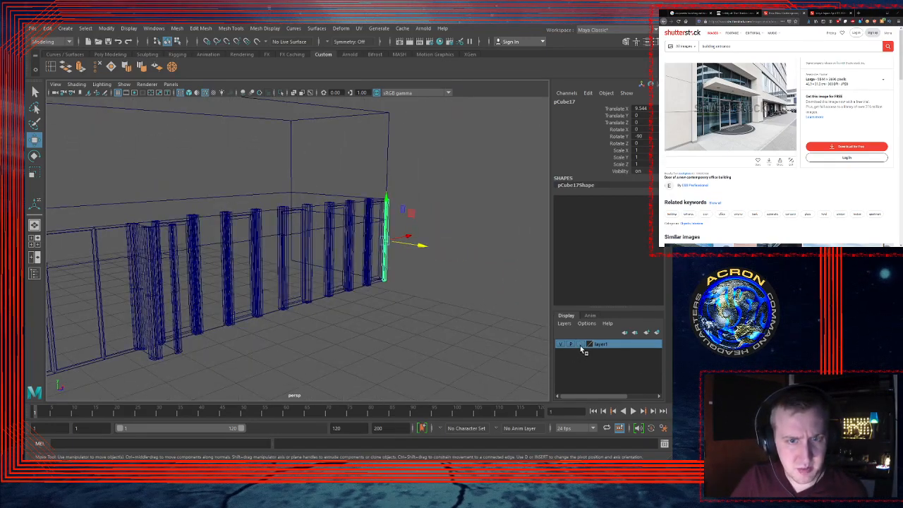
click(560, 344)
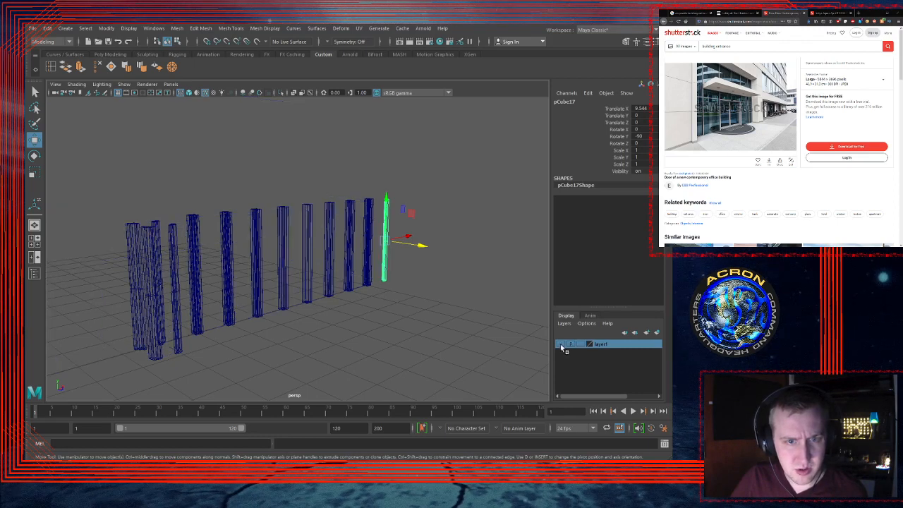
click(560, 344)
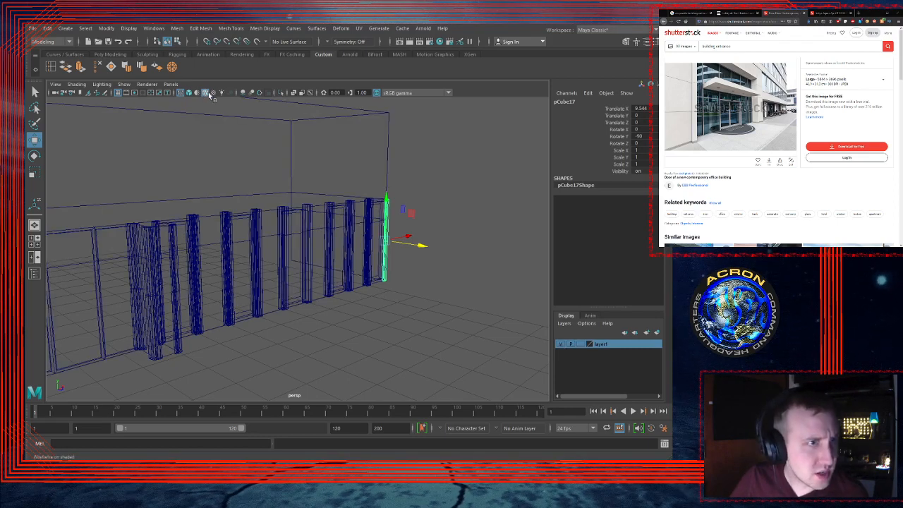
click(188, 92)
click(486, 291)
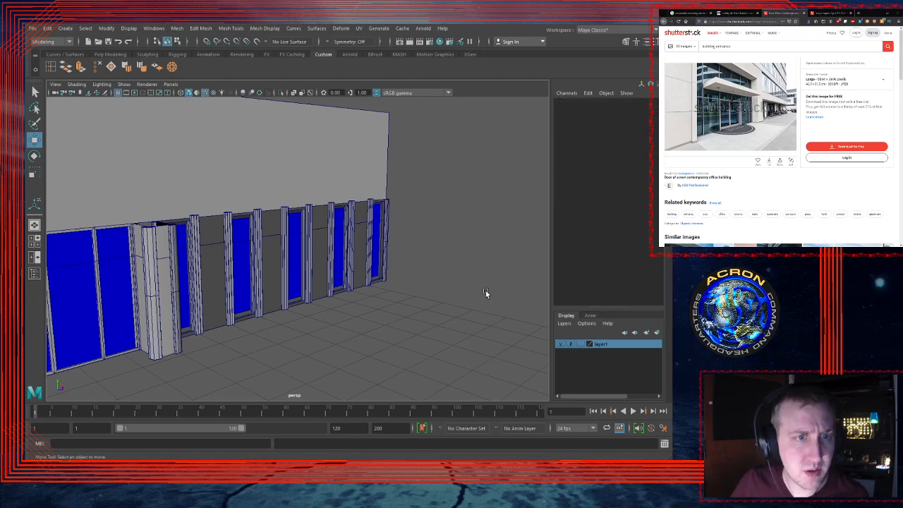
click(561, 344)
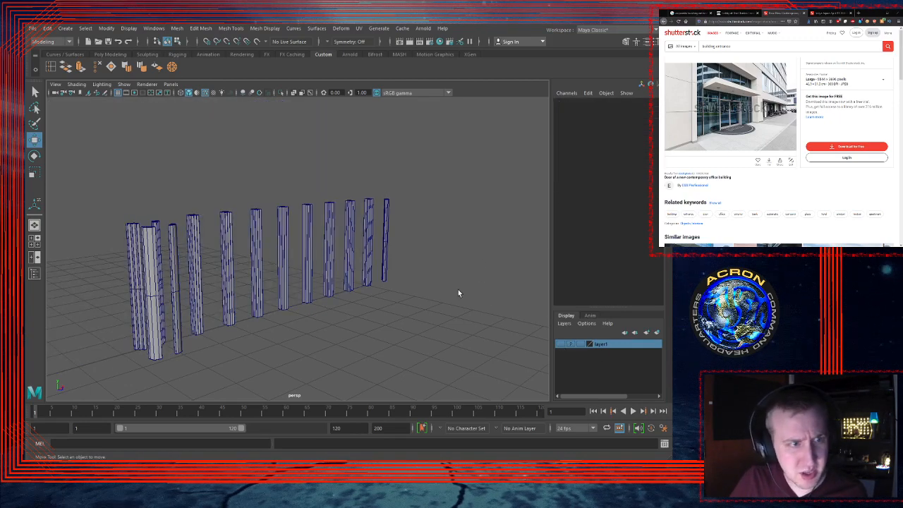
mouse_move(458, 294)
alt+mouse_down()
mouse_move(489, 294)
mouse_move(409, 278)
mouse_move(371, 302)
mouse_move(386, 317)
mouse_move(401, 312)
mouse_move(405, 305)
mouse_move(337, 305)
mouse_move(398, 237)
mouse_move(375, 245)
alt+mouse_up()
click(205, 93)
Step: Examine the profiles and placement of the stepped corner columns and straight wall columns from several angles
alt+right_drag(375, 245, 491, 235)
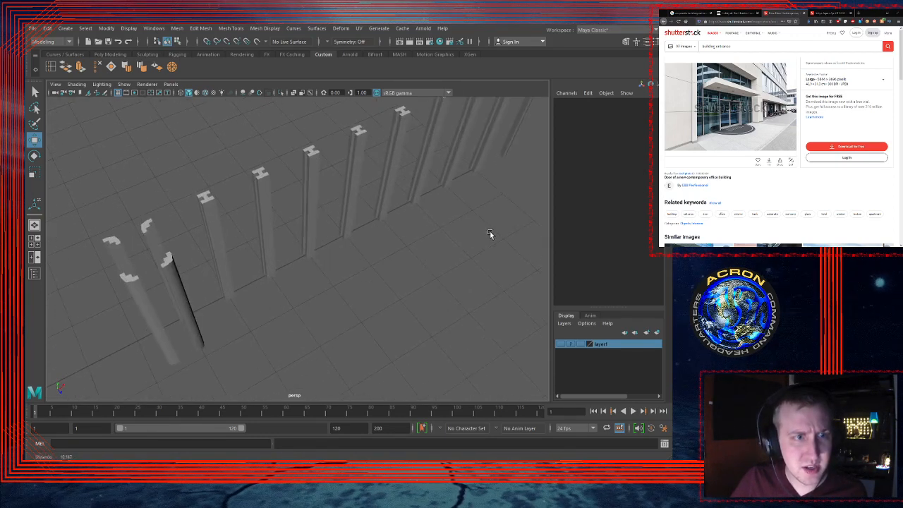
alt+drag(491, 235, 451, 254)
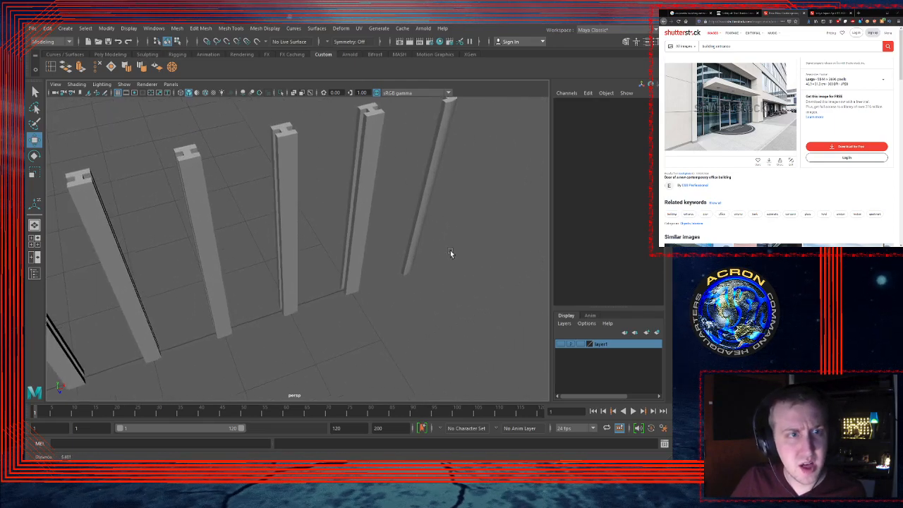
alt+drag(279, 259, 300, 264)
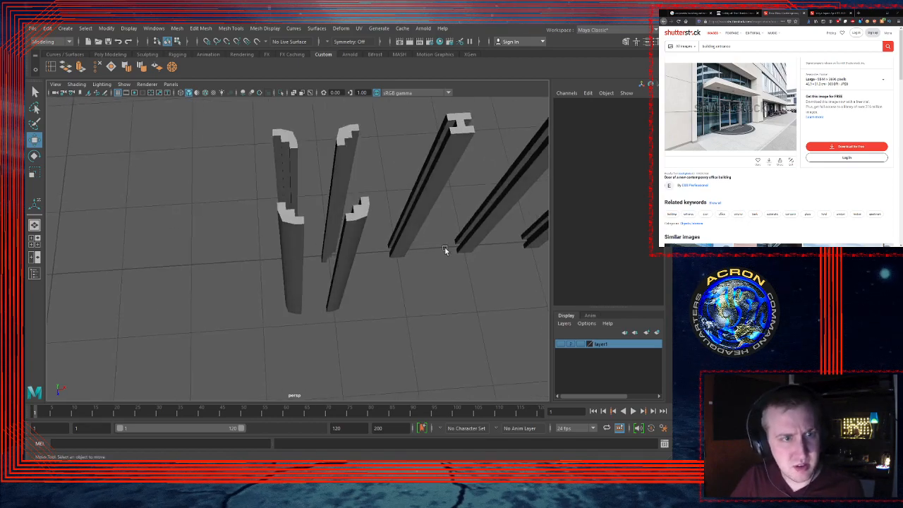
alt+right_drag(445, 249, 304, 274)
alt+middle_drag(420, 238, 274, 222)
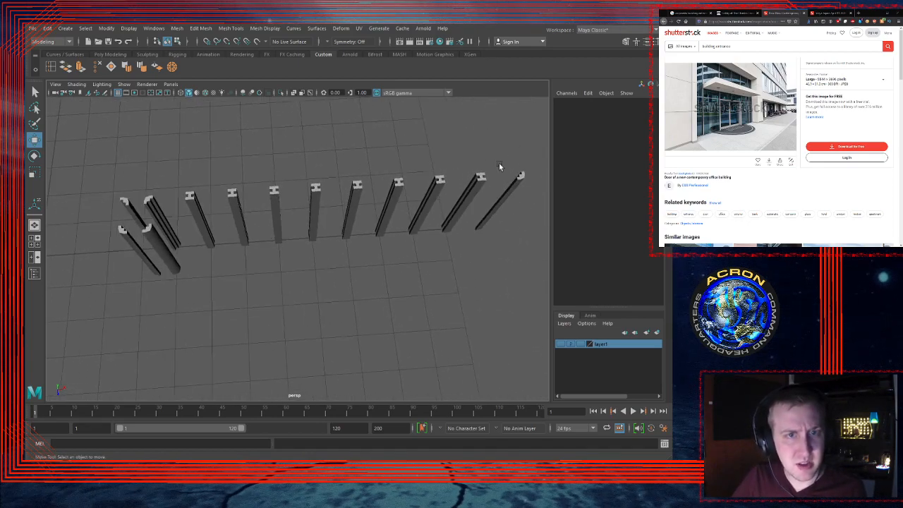
drag(538, 152, 92, 322)
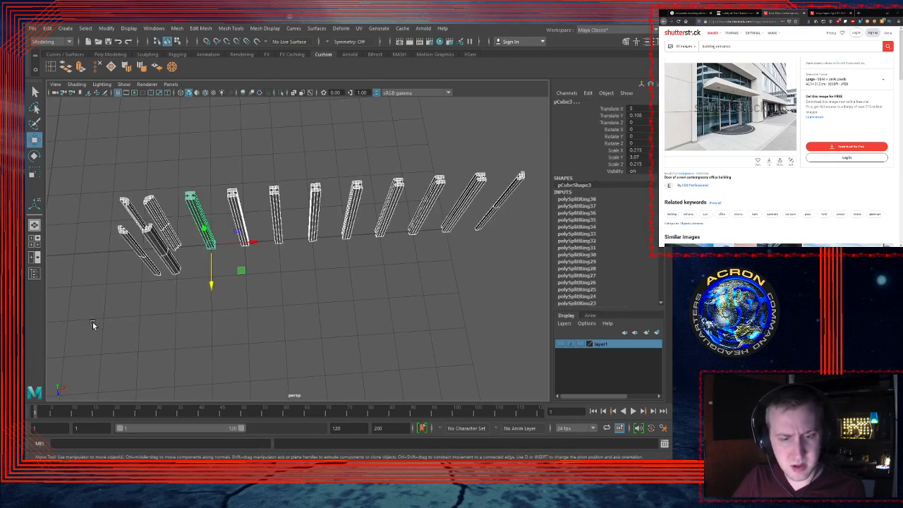
click(317, 345)
alt+drag(316, 345, 276, 297)
alt+right_drag(289, 295, 462, 266)
alt+middle_drag(254, 257, 378, 243)
alt+right_drag(355, 235, 379, 229)
mouse_move(372, 234)
alt+mouse_down()
mouse_move(382, 235)
mouse_move(372, 234)
alt+mouse_up()
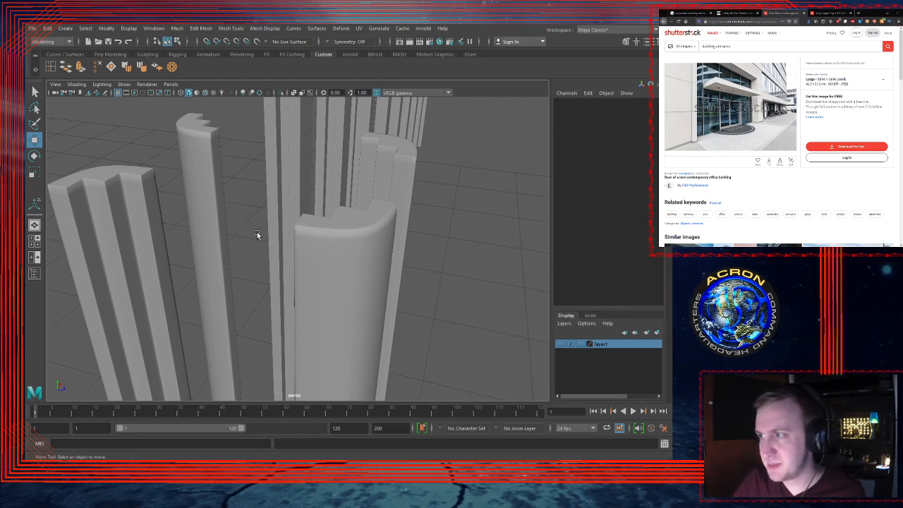
alt+drag(361, 209, 391, 209)
alt+right_drag(391, 209, 259, 219)
alt+drag(258, 220, 374, 193)
Step: Select all the columns, assign them a new Blinn material and name it MetalGirders
drag(513, 134, 175, 342)
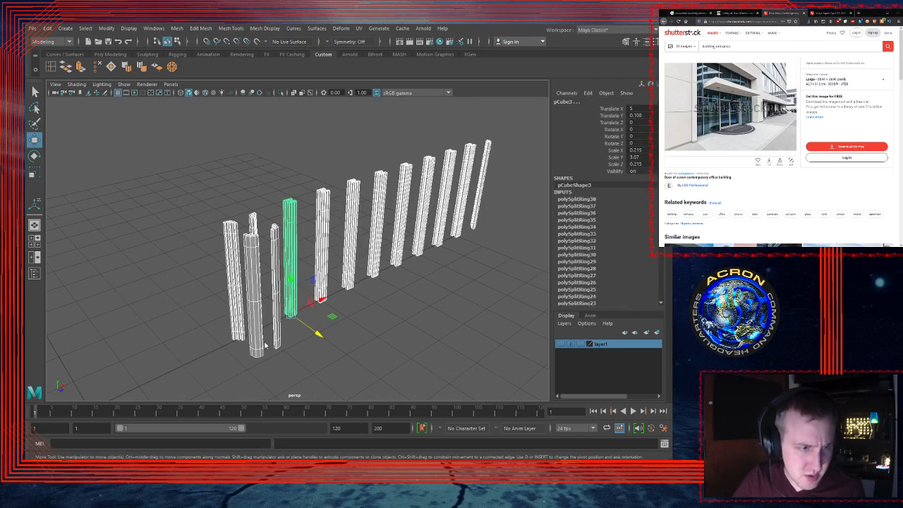
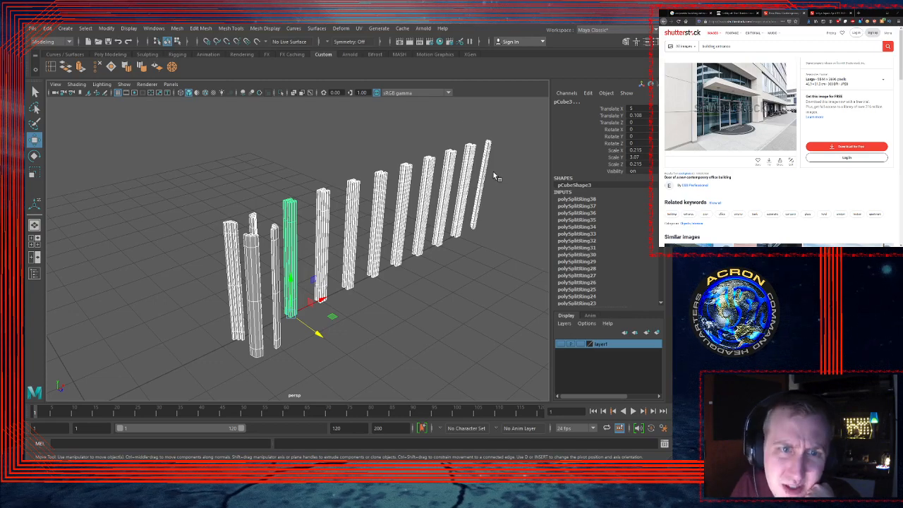
key(ctrl+a)
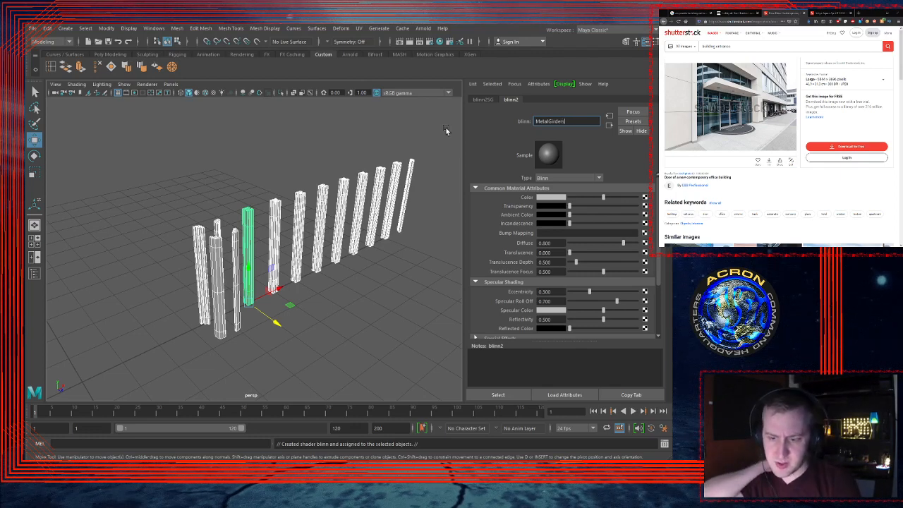
key(Return)
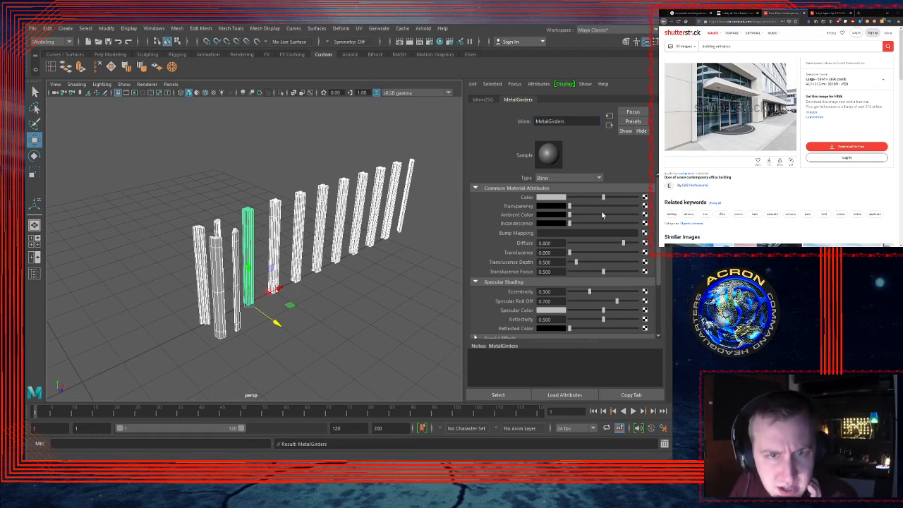
Step: Darken the MetalGirders material's color to almost black and deselect the columns
click(558, 180)
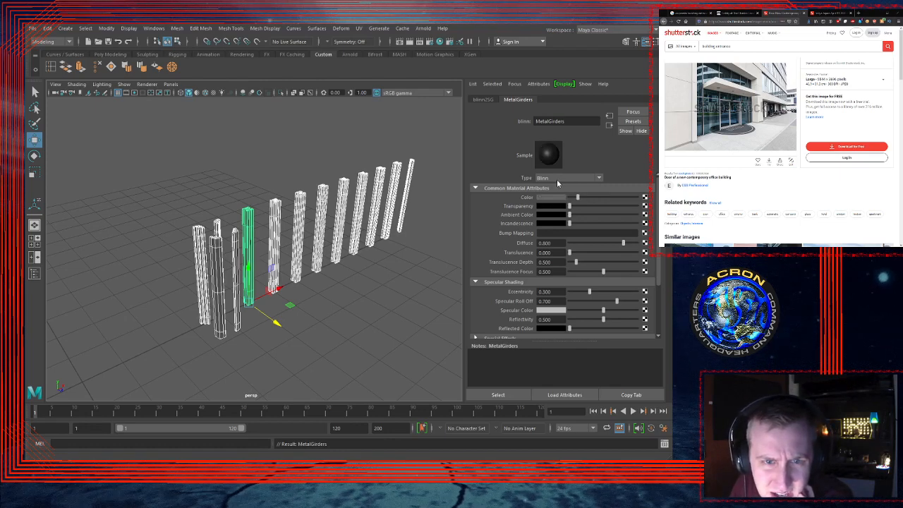
click(516, 242)
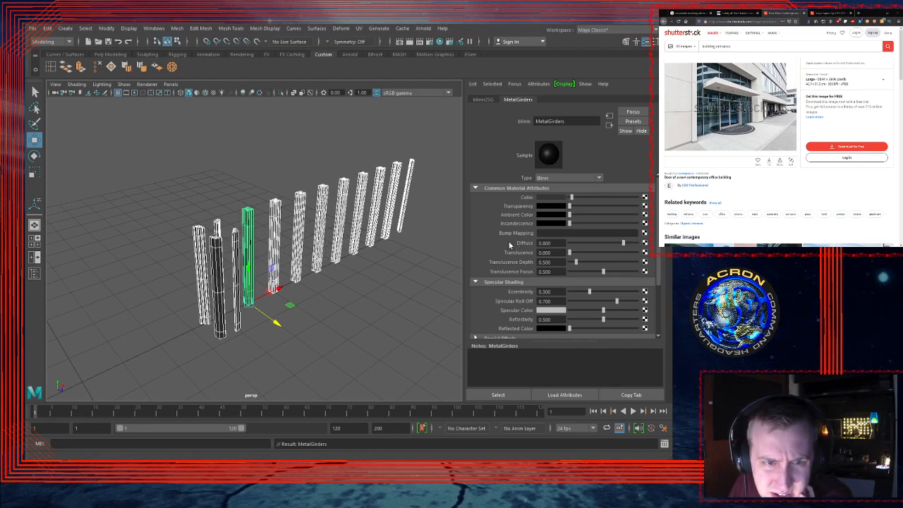
click(512, 242)
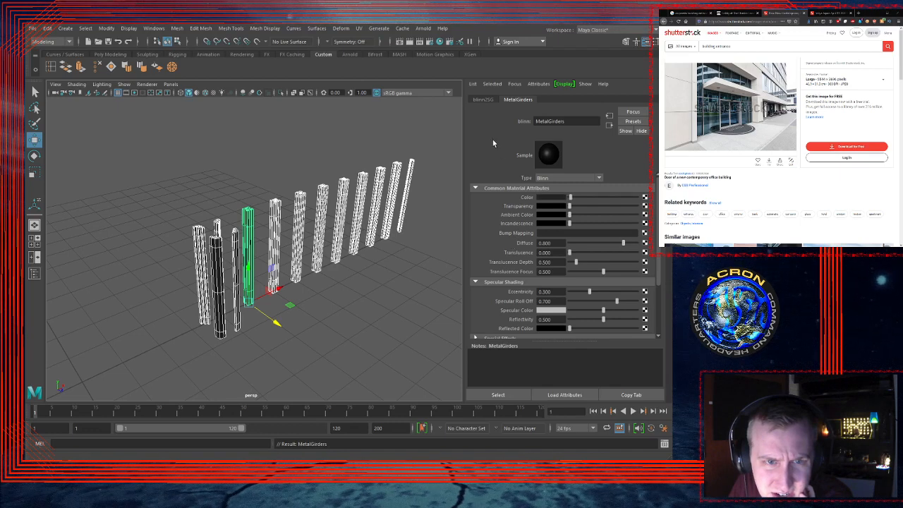
click(441, 213)
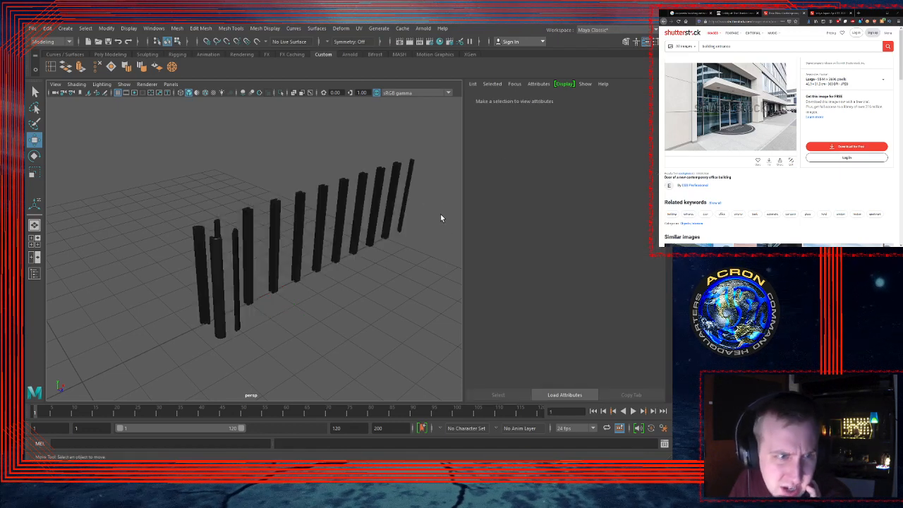
Step: Create a polygon cube and move it along X into the gap between two straight wall columns near the stepped corner columns
alt+drag(441, 215, 211, 238)
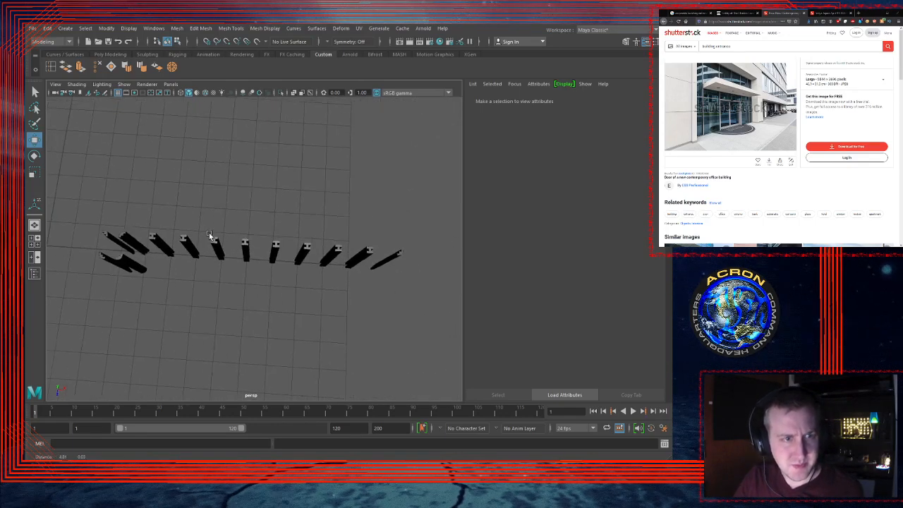
key(space)
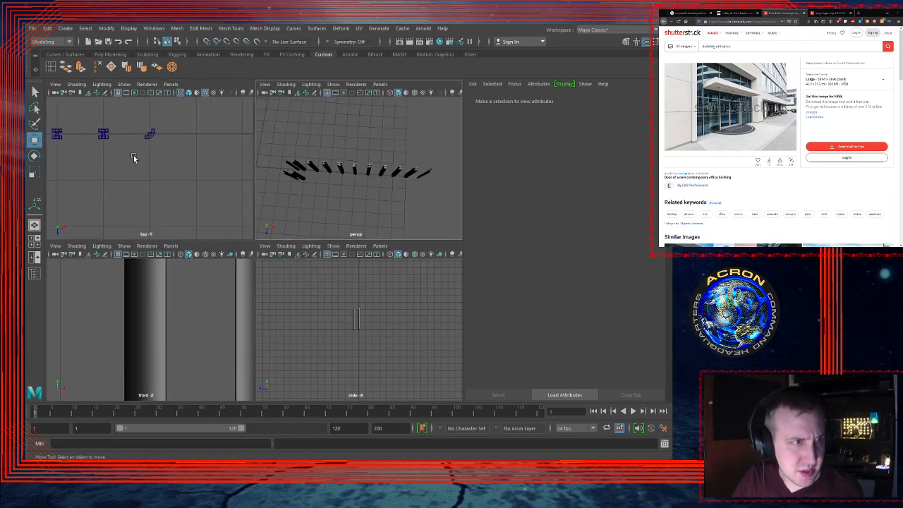
key(space)
scroll(216, 190, down, 5)
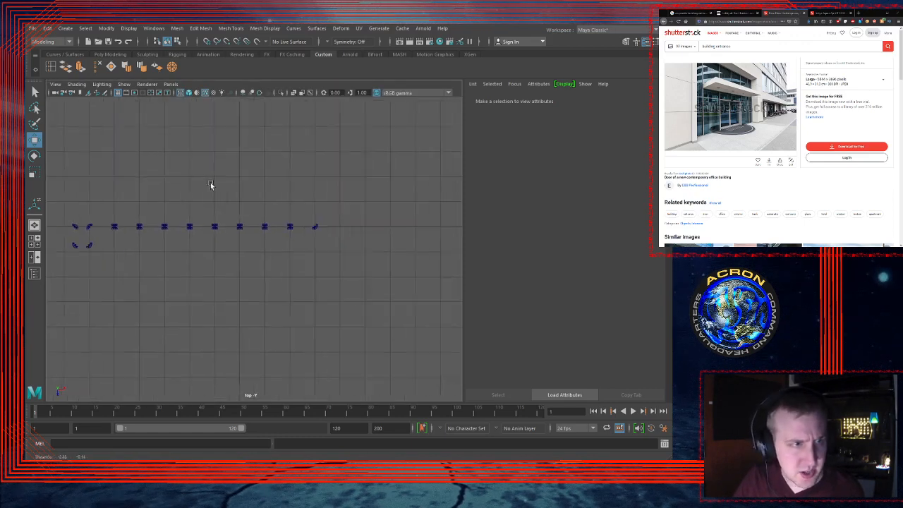
alt+middle_drag(212, 186, 359, 169)
alt+right_drag(264, 185, 494, 172)
alt+right_drag(298, 173, 407, 171)
mouse_move(186, 158)
alt+middle_down()
mouse_move(197, 190)
mouse_move(183, 237)
alt+middle_up()
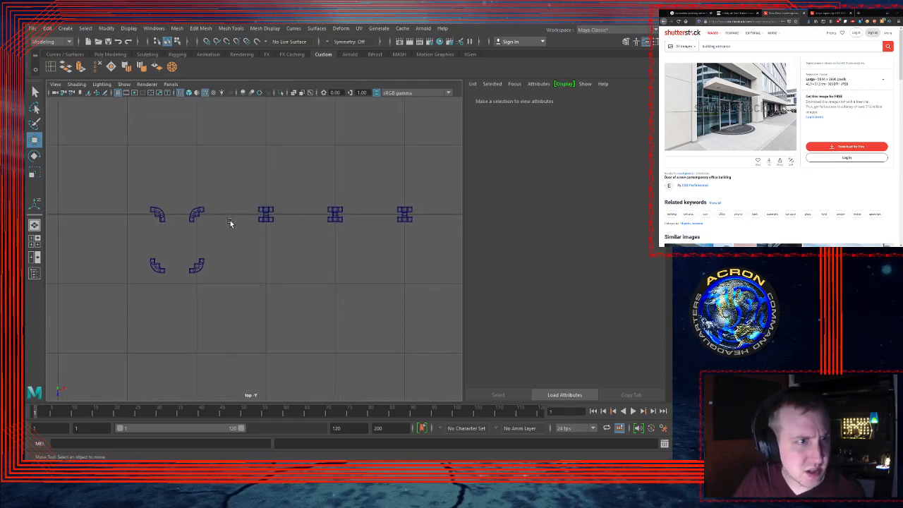
click(111, 55)
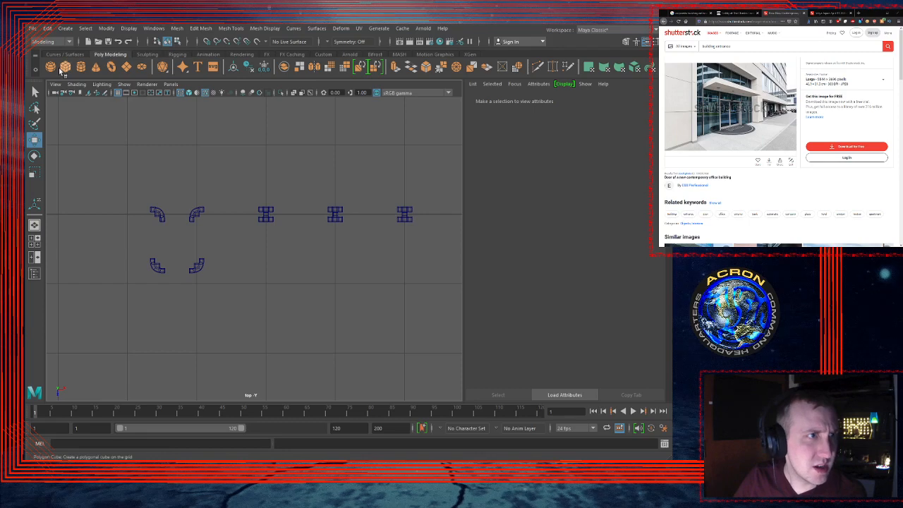
click(65, 66)
alt+right_drag(331, 210, 229, 229)
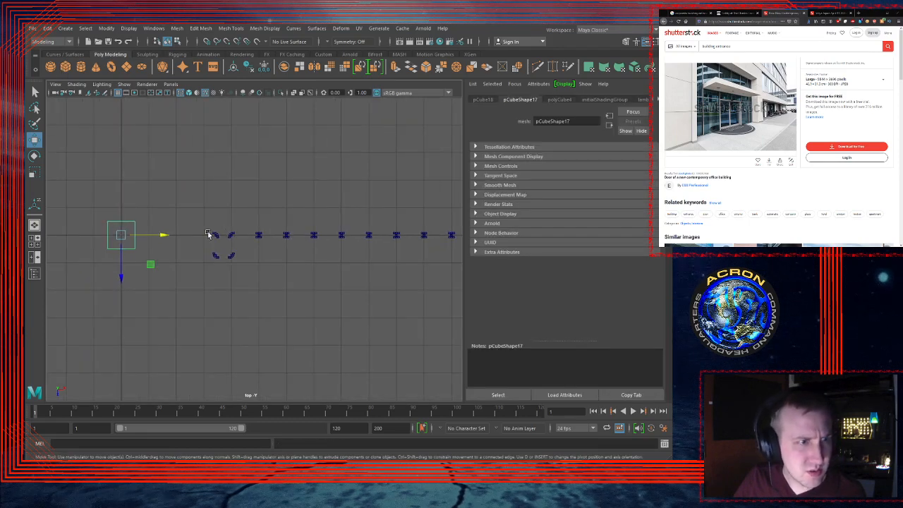
drag(163, 236, 312, 236)
Step: Snap the cube's pivot to its end nearest the corner columns, and shift that end along X into the adjacent straight column's channel
alt+right_drag(297, 242, 478, 249)
alt+middle_drag(297, 229, 265, 265)
alt+right_drag(281, 237, 539, 226)
alt+middle_drag(299, 205, 241, 224)
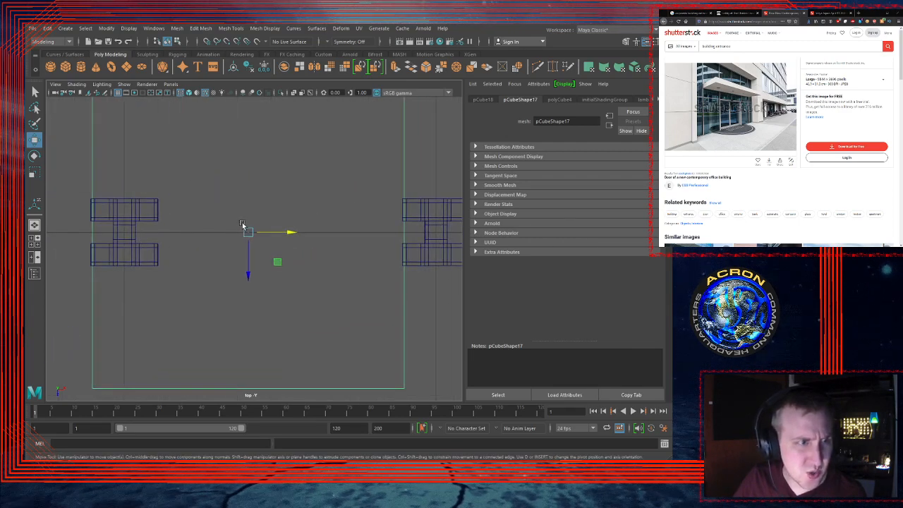
scroll(276, 236, down, 6)
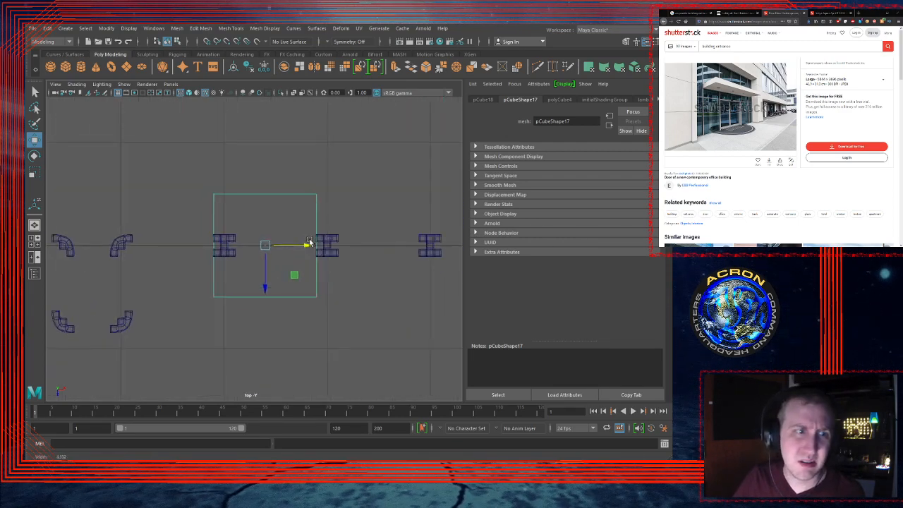
scroll(318, 239, up, 5)
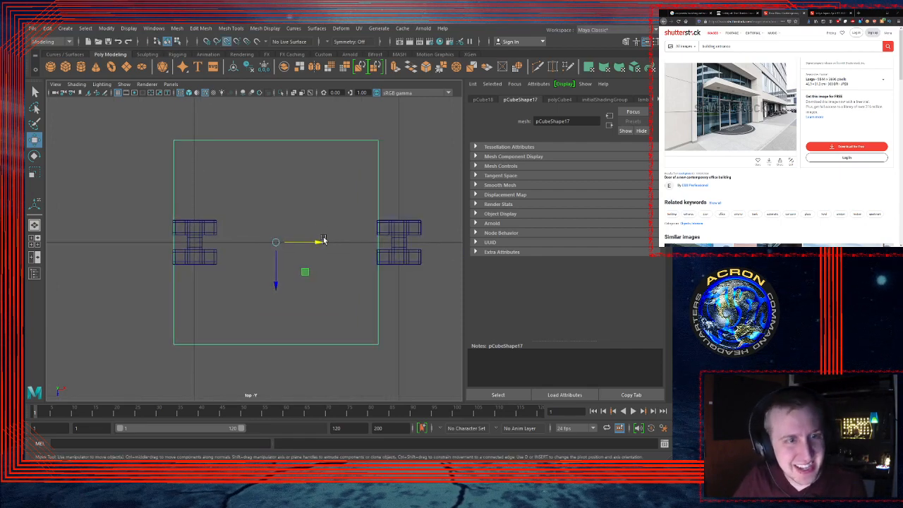
key(d)
drag(319, 244, 175, 233)
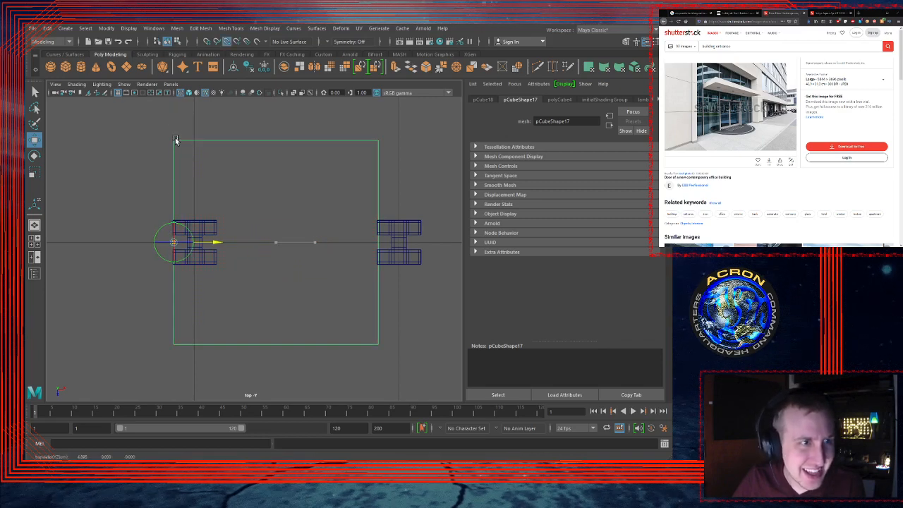
key(d)
key(d)
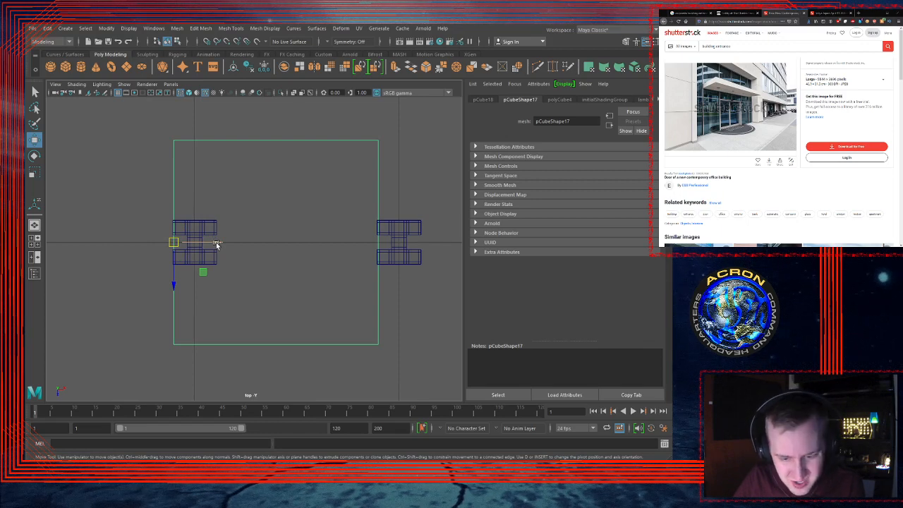
drag(216, 242, 205, 247)
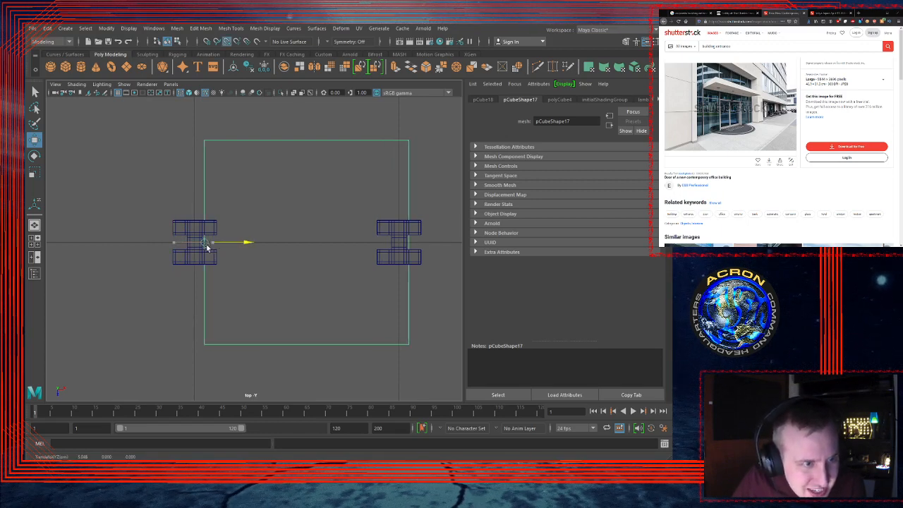
Step: Scale the cube in Z to a thin panel fitting between the column flanges, and shorten it along X to just over half the gap
scroll(263, 232, up, 1)
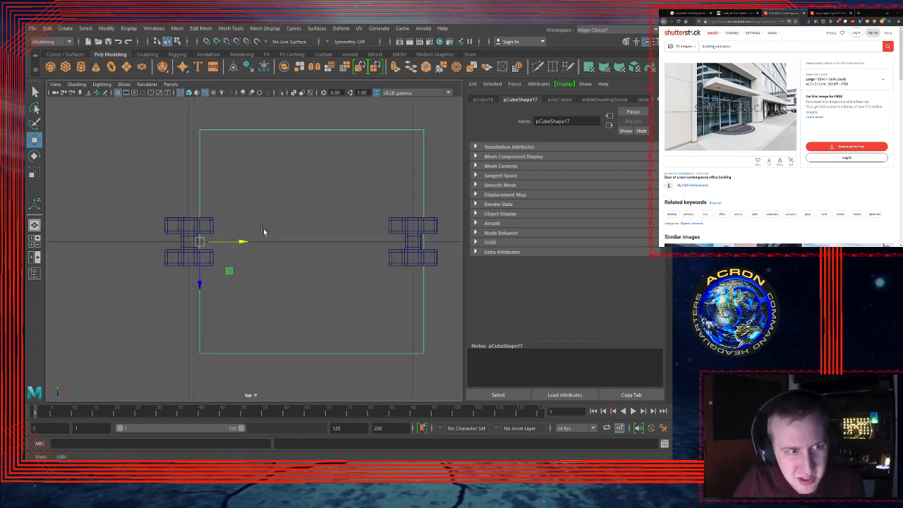
alt+right_drag(263, 231, 333, 221)
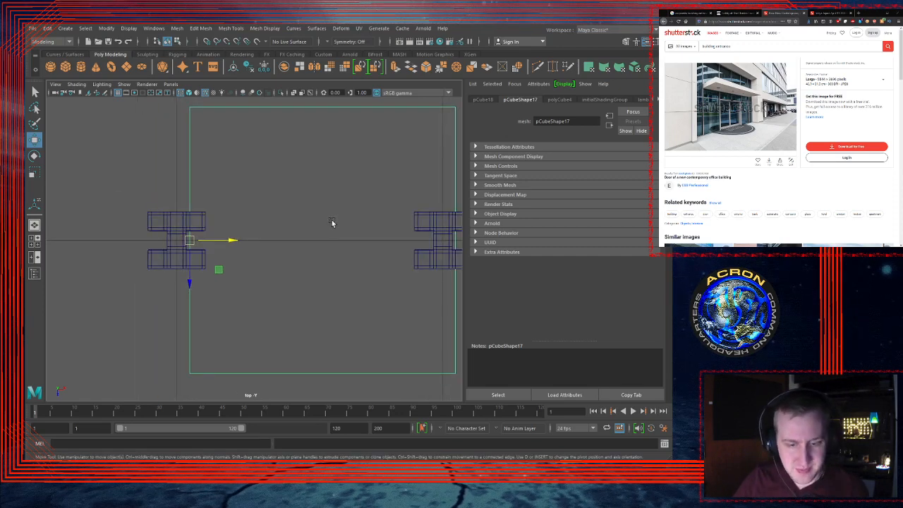
key(r)
drag(192, 282, 193, 243)
alt+right_drag(194, 244, 346, 235)
alt+middle_drag(345, 235, 236, 245)
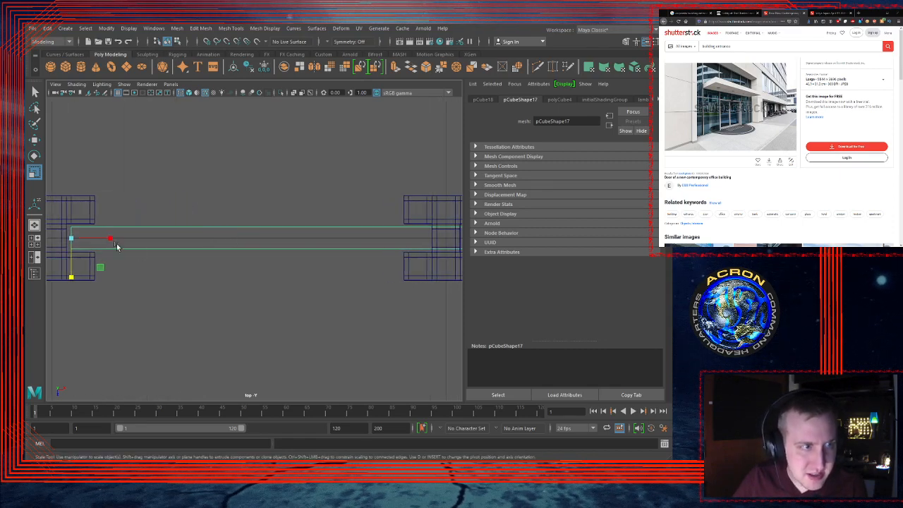
drag(118, 246, 91, 240)
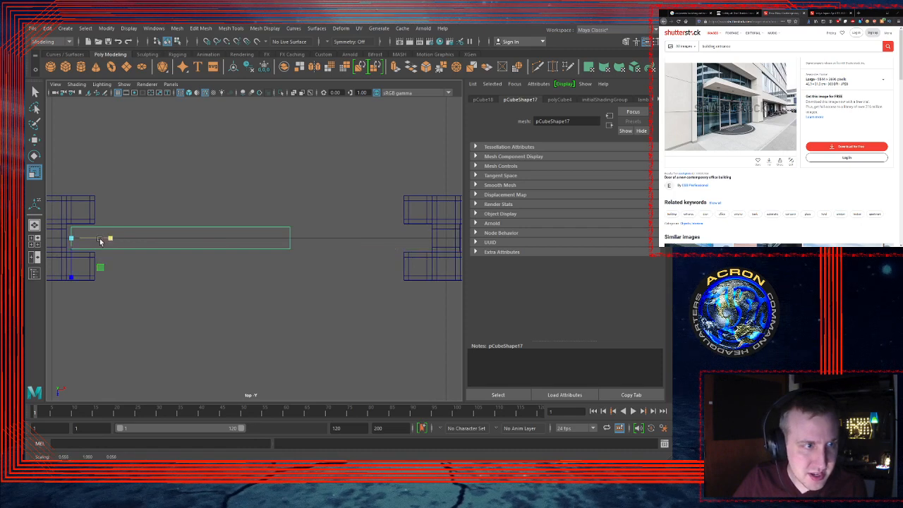
Step: Move the panel's pivot to its base and raise the panel so it stands on the ground level with the column bases
alt+middle_drag(107, 240, 211, 242)
alt+right_drag(211, 242, 253, 235)
scroll(341, 222, up, 1)
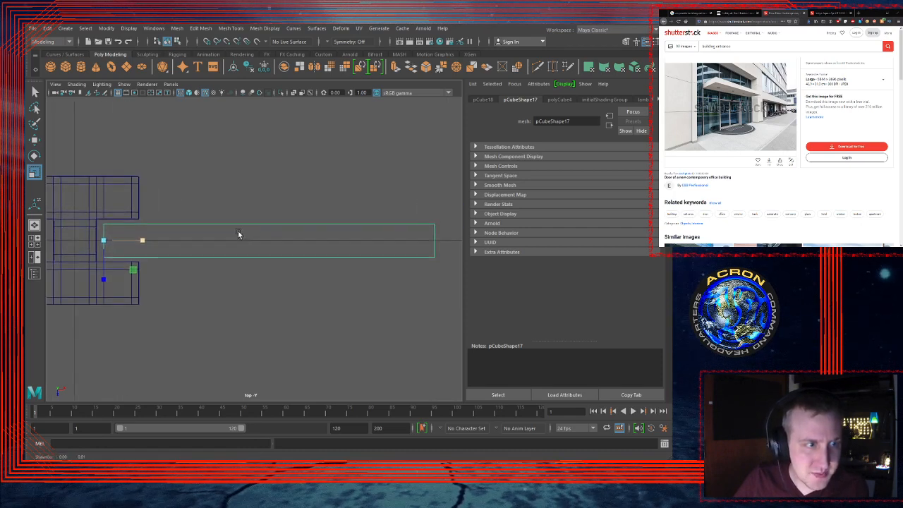
alt+middle_drag(240, 233, 278, 234)
key(space)
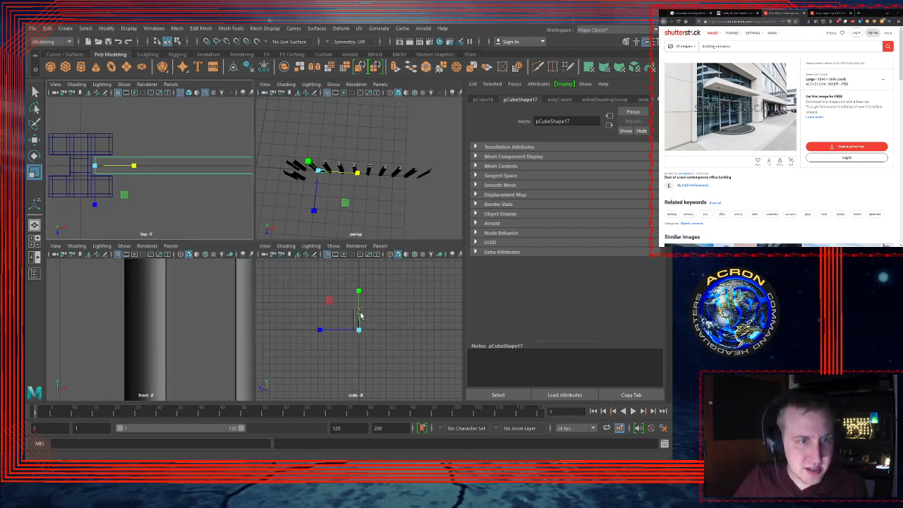
key(space)
key(f)
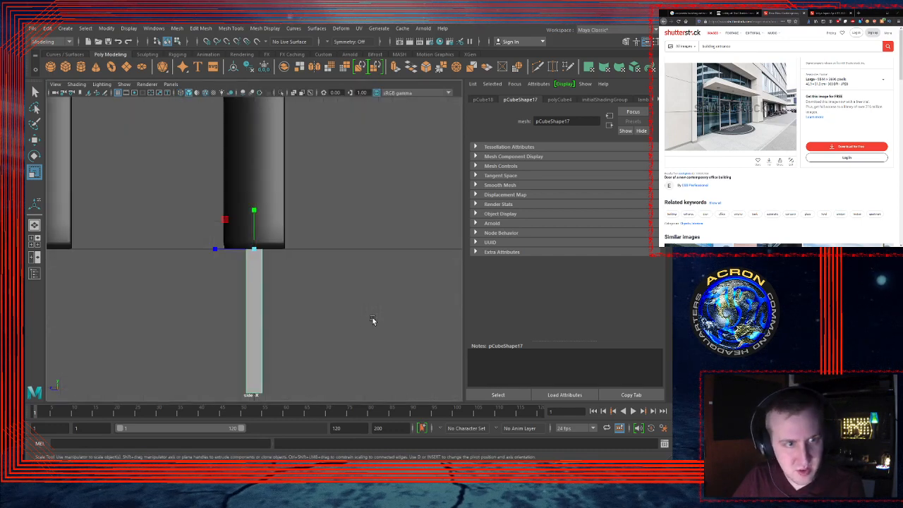
alt+right_drag(381, 304, 351, 276)
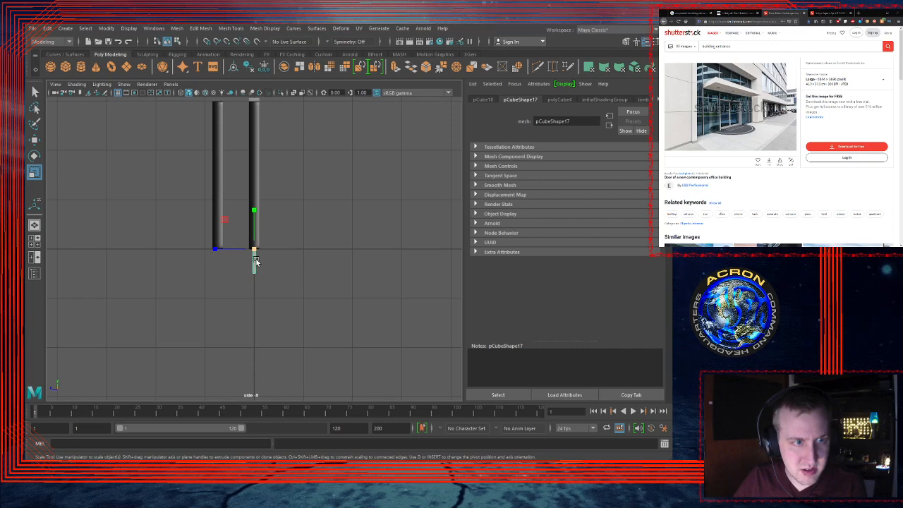
key(d)
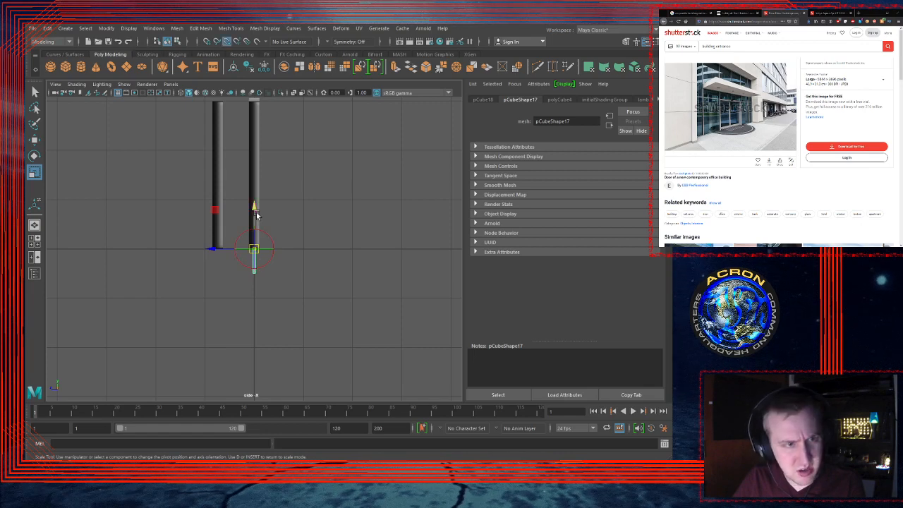
drag(254, 209, 255, 252)
key(w)
Step: Examine the panel's height, width and fit against the neighbouring columns in the perspective view
key(space)
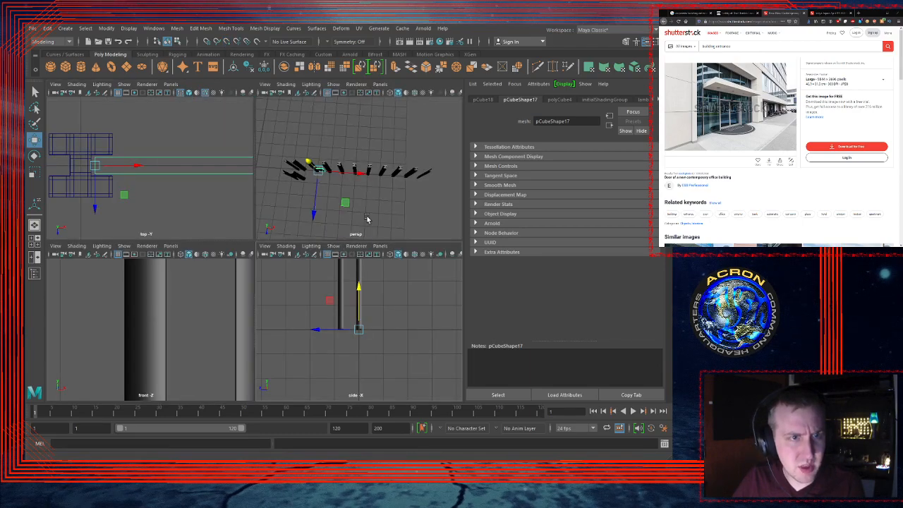
key(space)
scroll(269, 291, up, 6)
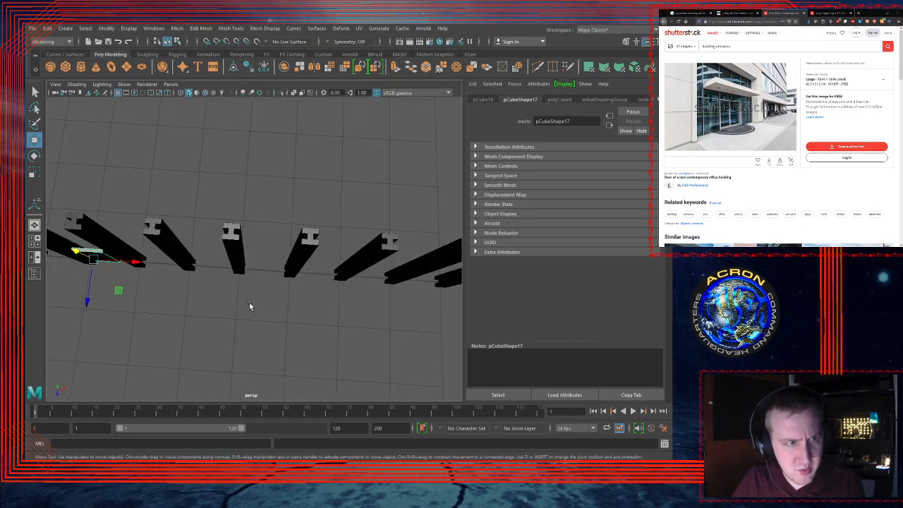
alt+drag(249, 302, 260, 242)
alt+middle_drag(185, 285, 345, 271)
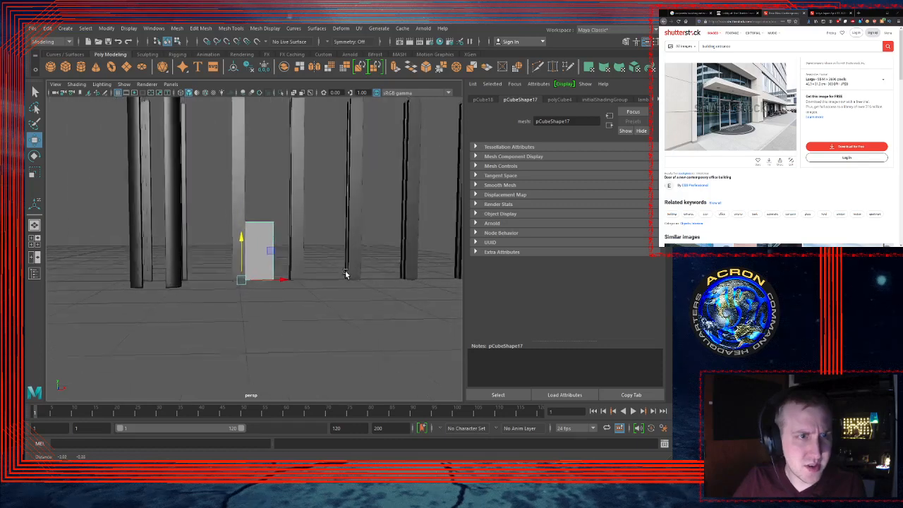
scroll(345, 270, down, 5)
key(space)
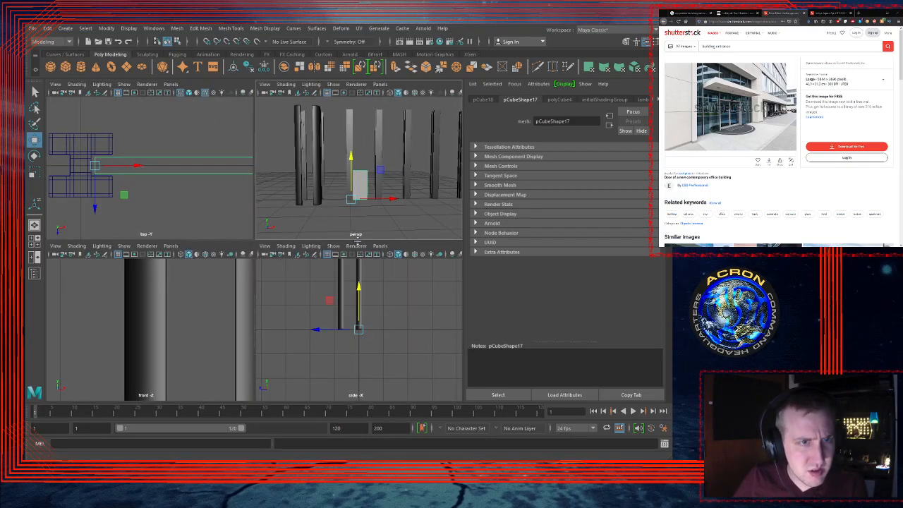
key(space)
scroll(390, 224, up, 2)
alt+drag(390, 227, 297, 196)
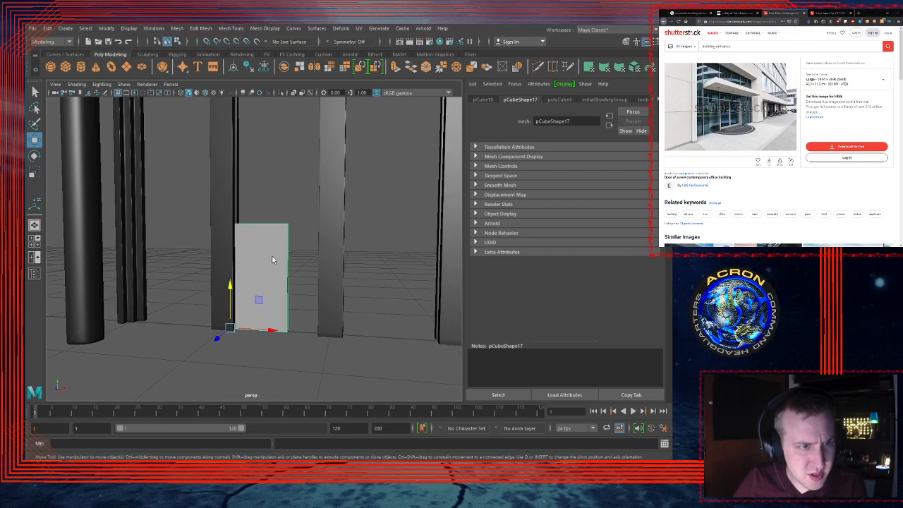
Step: Delete the panel's free end face and its top face, and select the panel as an object again
key(F11)
alt+drag(280, 250, 296, 250)
drag(308, 195, 280, 357)
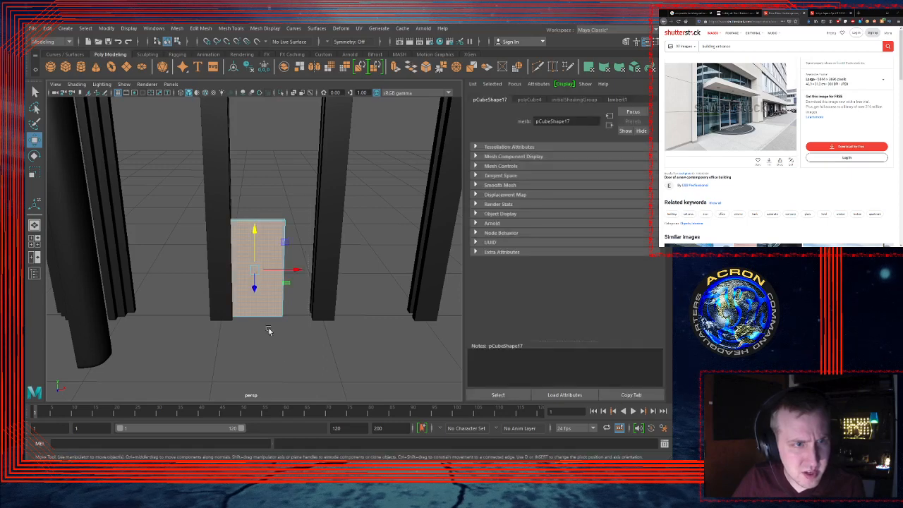
ctrl+drag(250, 161, 206, 410)
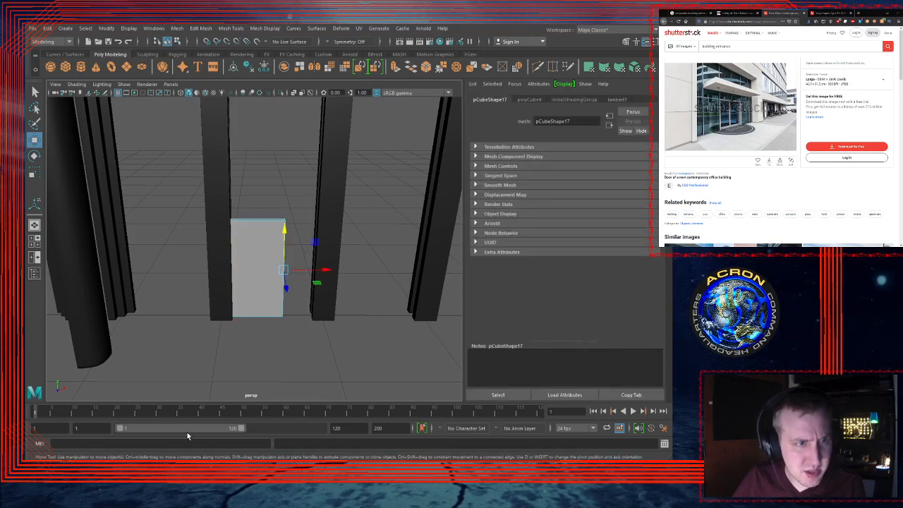
click(255, 380)
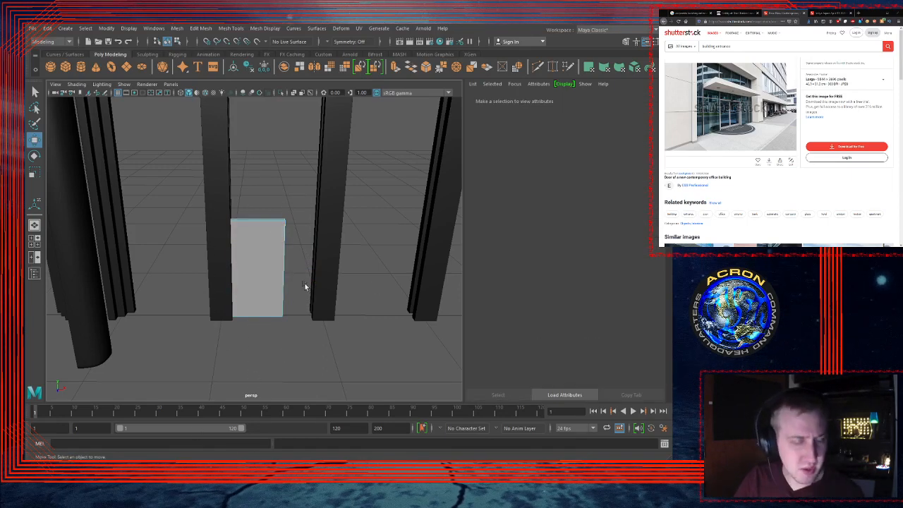
alt+drag(299, 288, 303, 216)
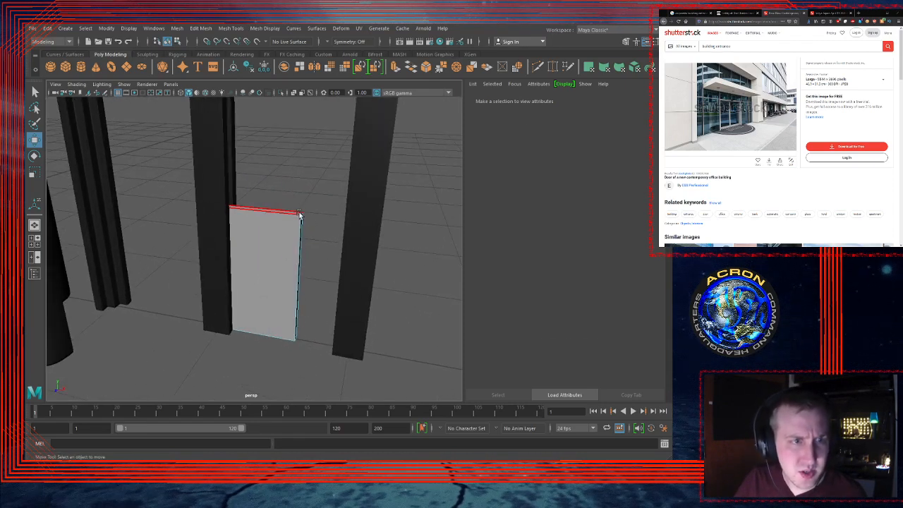
click(299, 215)
click(381, 278)
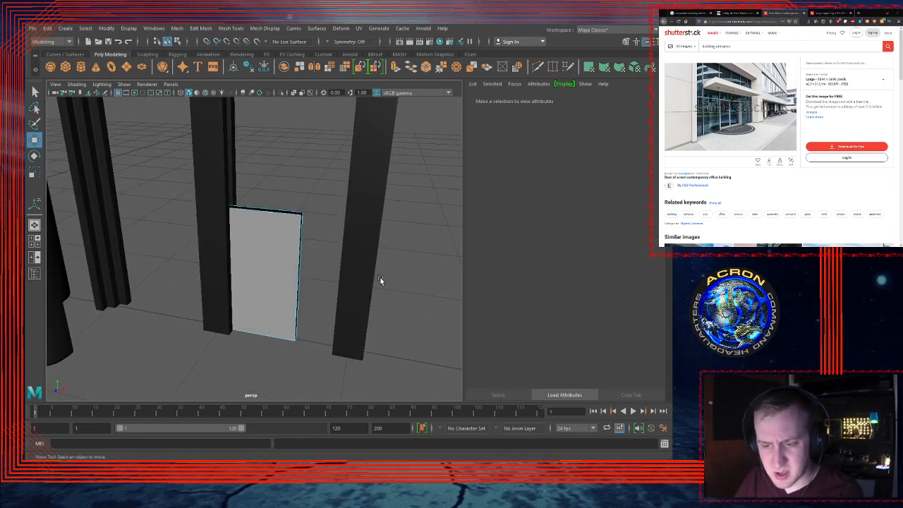
click(287, 240)
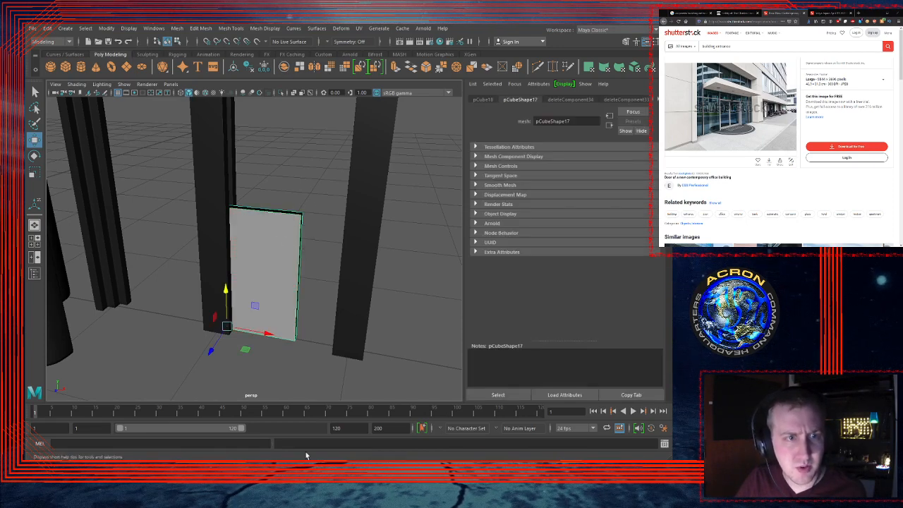
Step: Create a new polygon cube as a helper and move its pivot onto its negative X side in the top view
key(space)
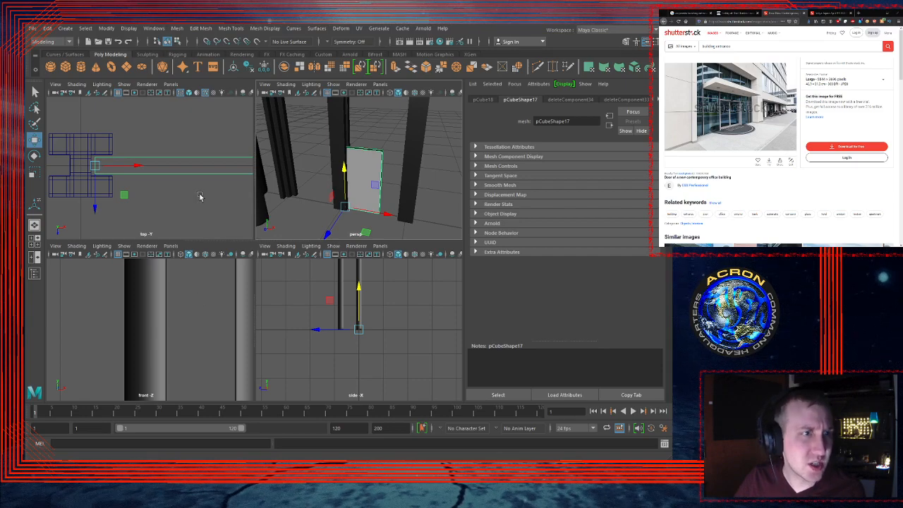
key(space)
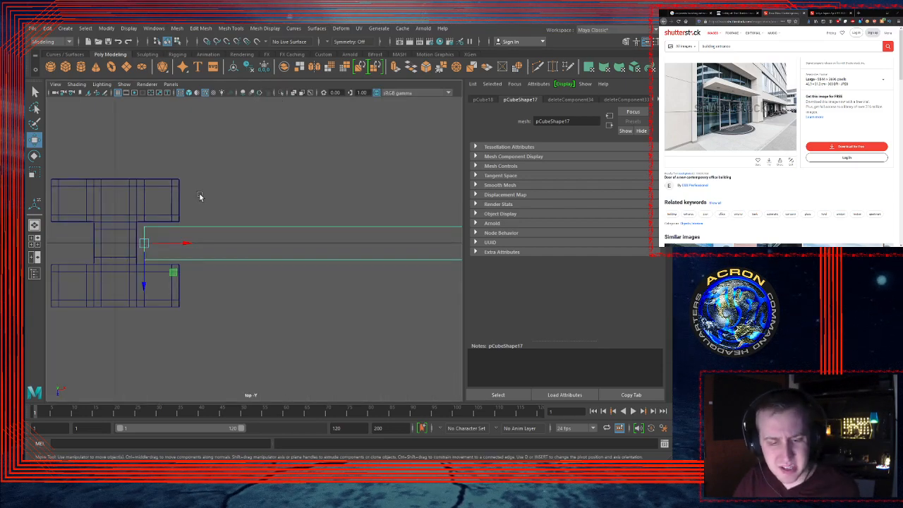
key(f)
scroll(232, 197, up, 10)
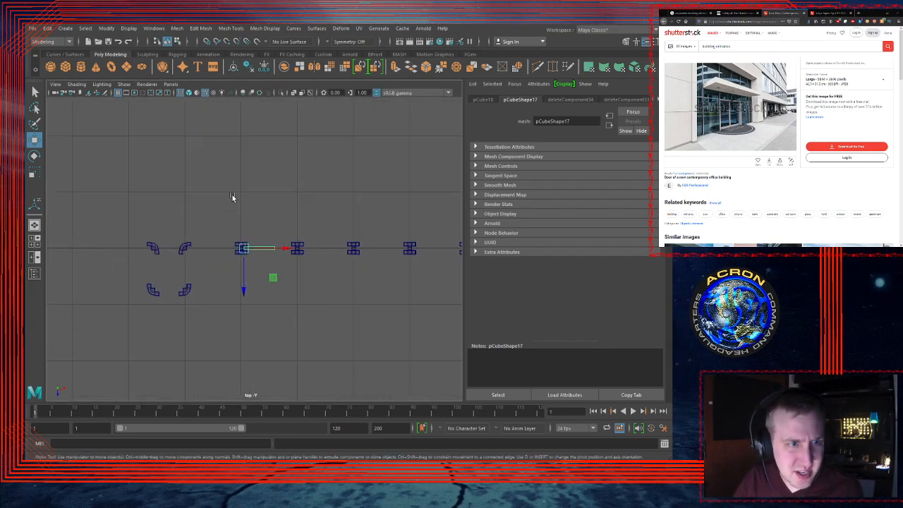
scroll(233, 196, up, 2)
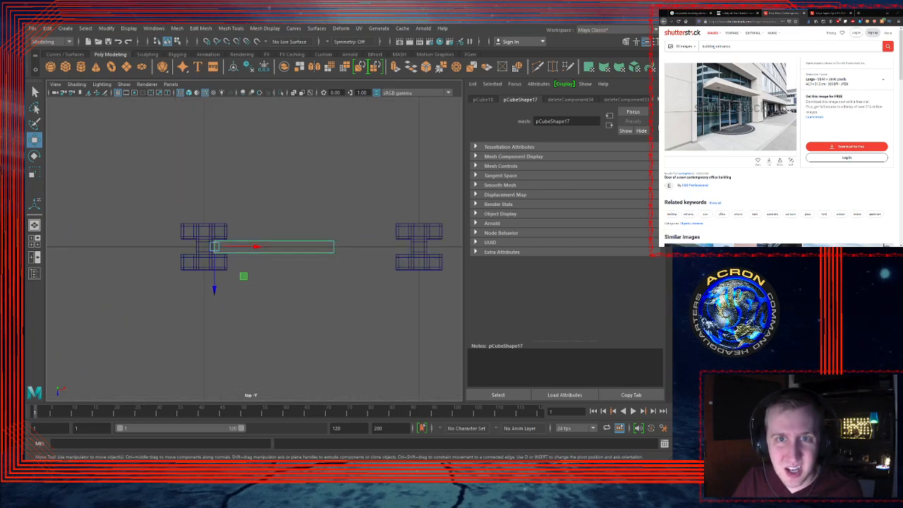
key(ctrl+a)
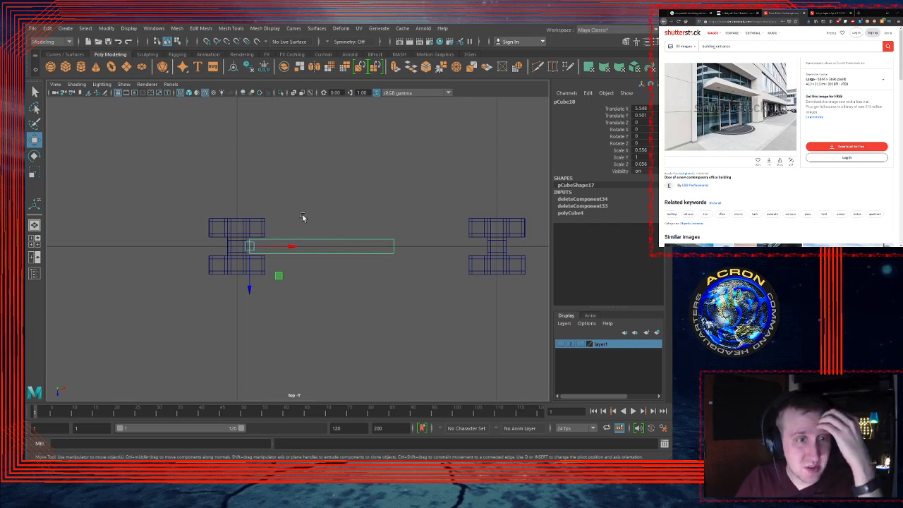
scroll(316, 213, down, 10)
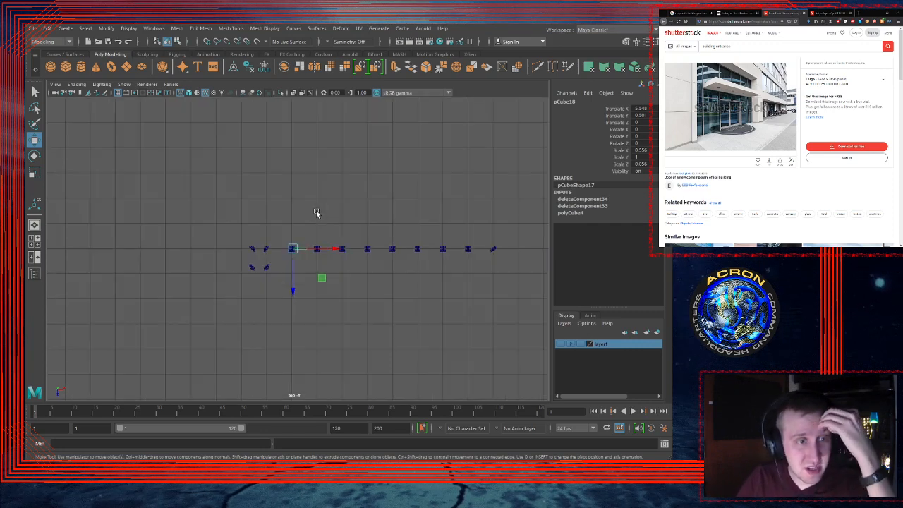
click(69, 66)
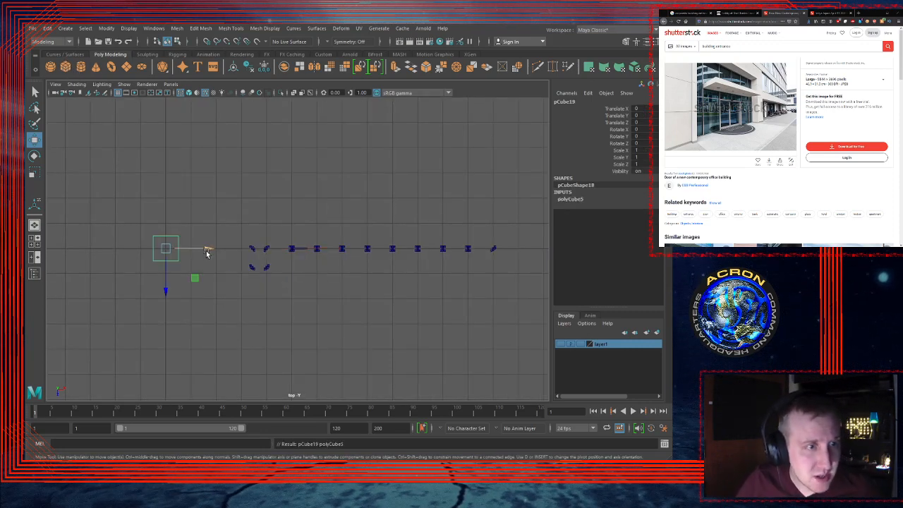
key(d)
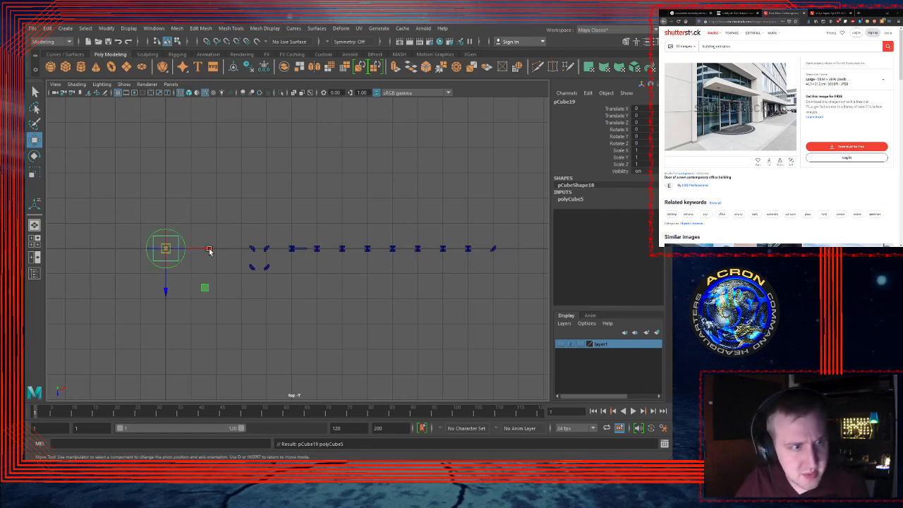
drag(209, 249, 153, 246)
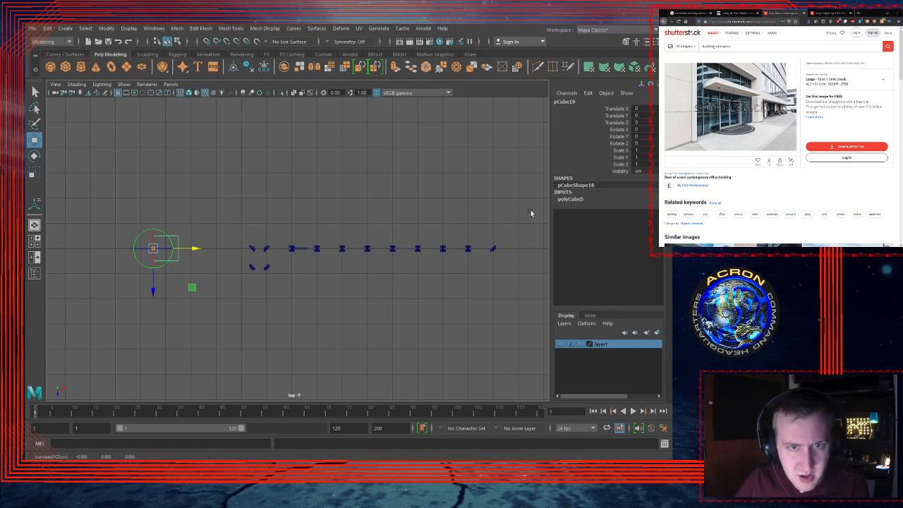
Step: Set the helper cube's width, height and depth subdivisions to 2 each
click(576, 199)
click(639, 226)
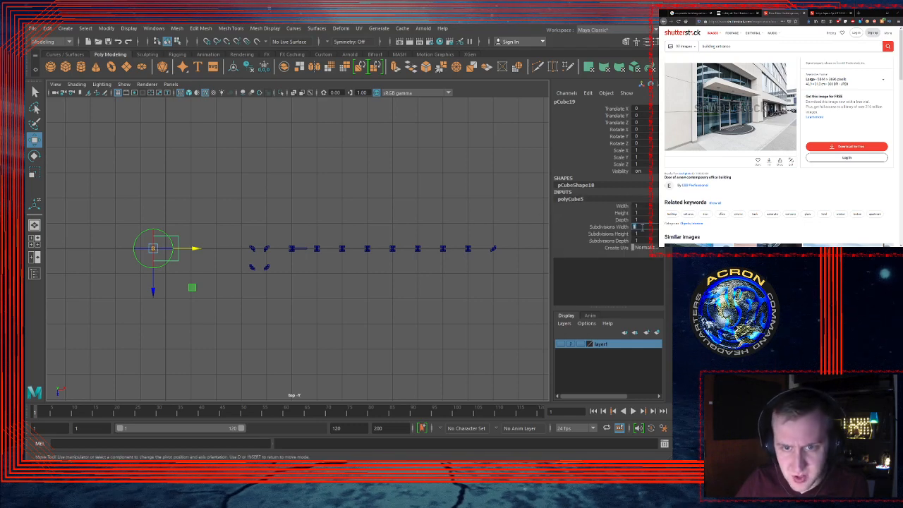
text(2)
key(Tab)
text(2)
key(Tab)
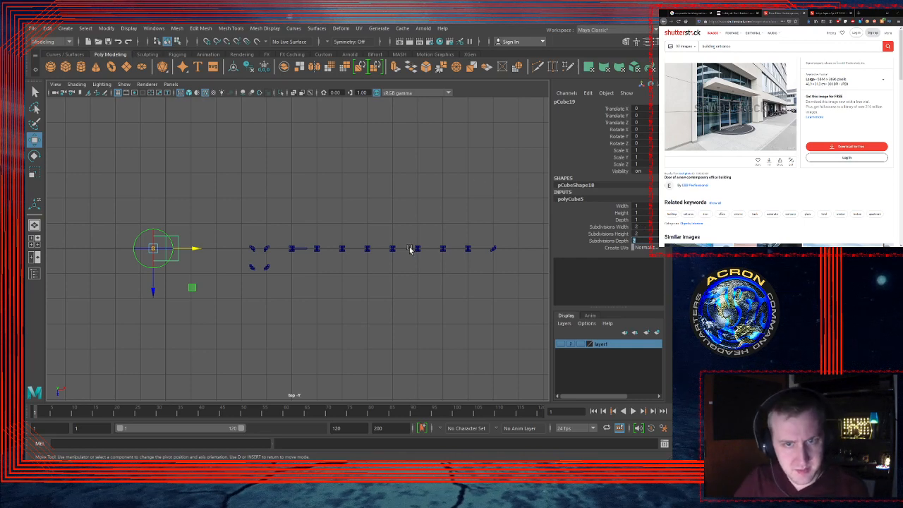
text(2)
key(Return)
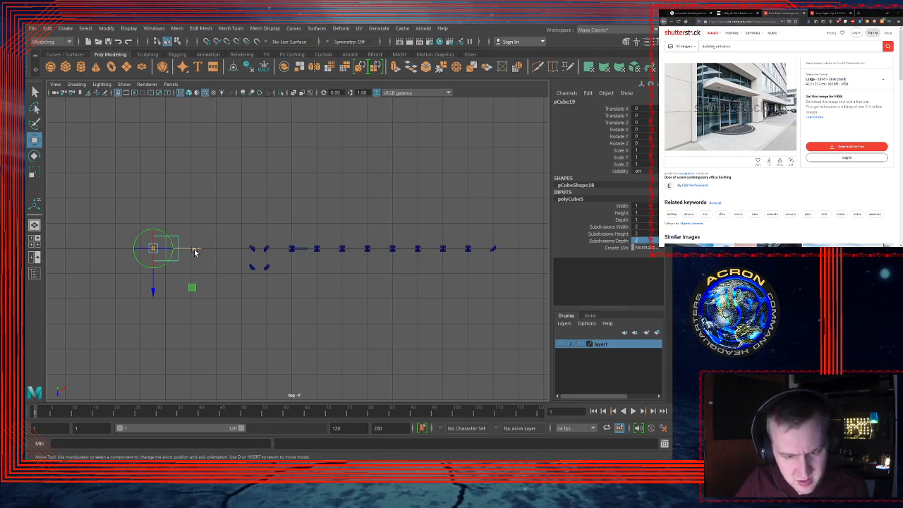
Step: Snap the helper cube along X to 5.5 so its pivot side lines up with the centre of the first straight column
key(v)
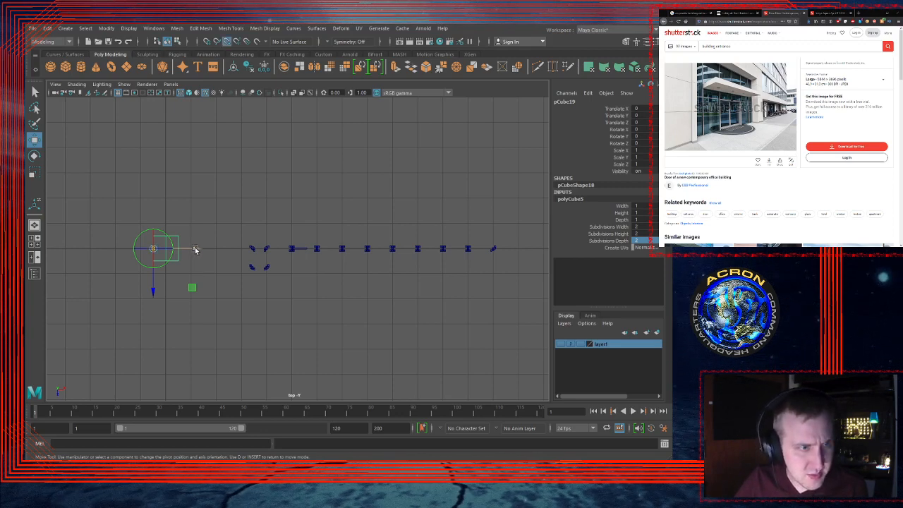
drag(195, 247, 172, 252)
key(v)
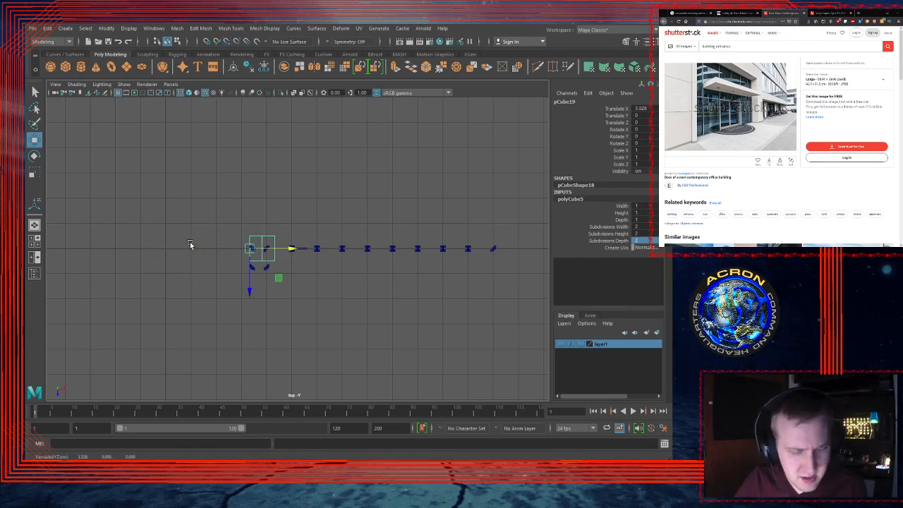
mouse_move(292, 248)
mouse_down()
mouse_move(166, 243)
mouse_move(301, 239)
mouse_up()
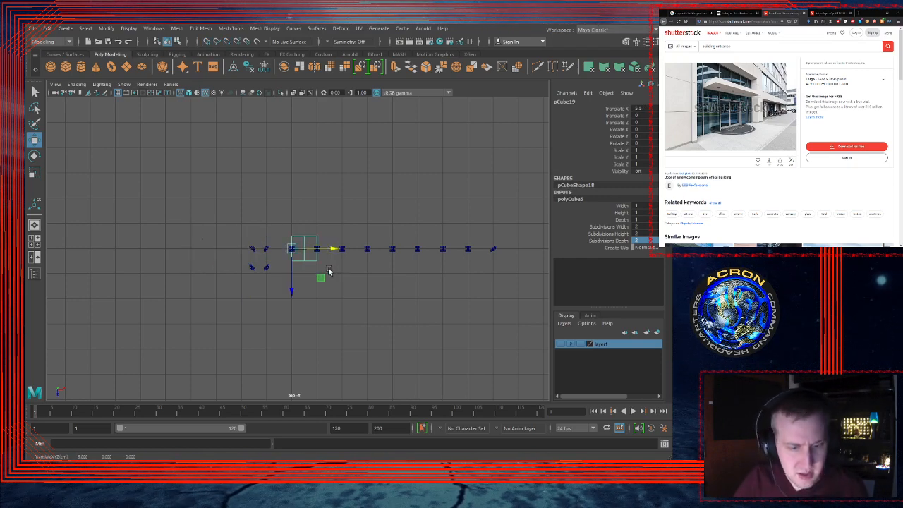
Step: Shorten the wall panel by snapping its free end vertices along X to the helper cube's middle line, halfway between the two columns
scroll(317, 249, up, 12)
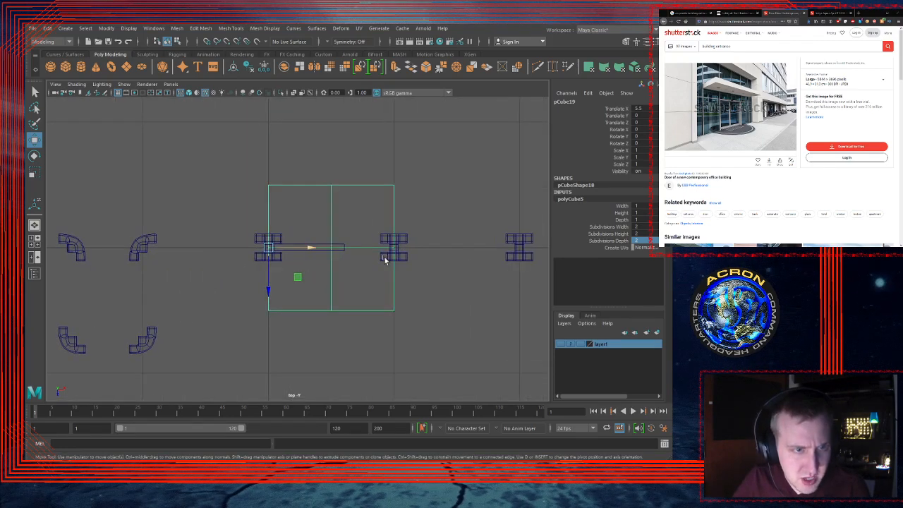
alt+middle_drag(418, 242, 389, 247)
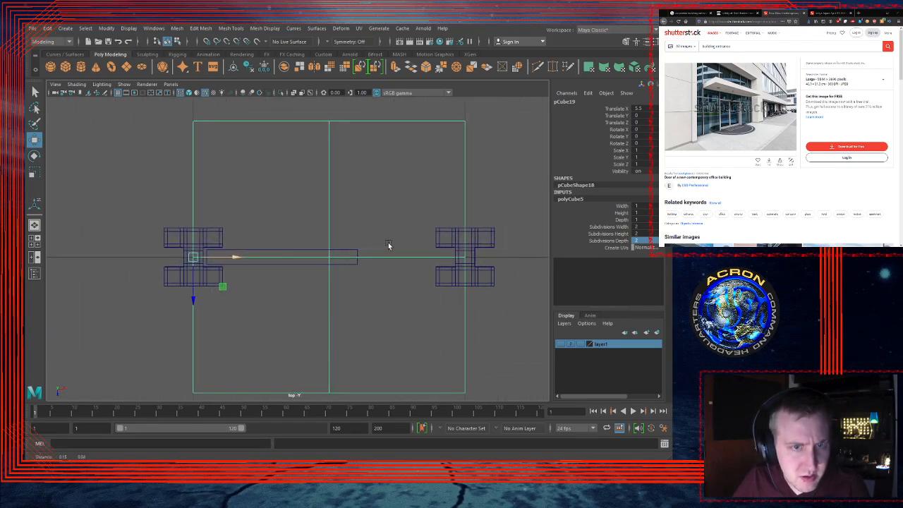
click(279, 250)
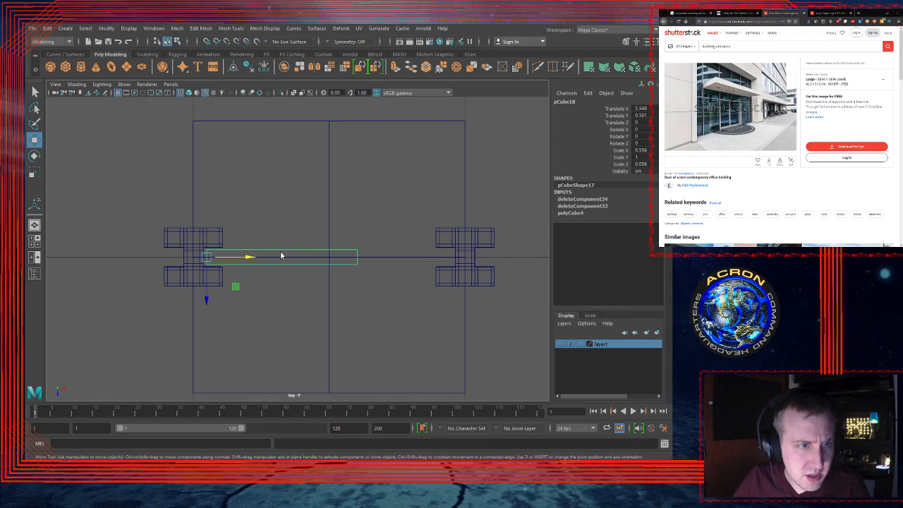
key(F9)
drag(428, 200, 336, 295)
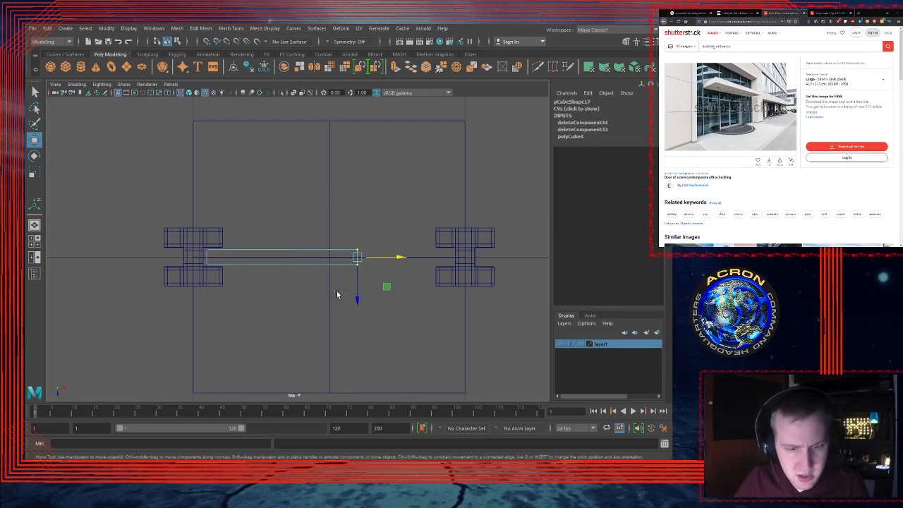
drag(396, 257, 330, 265)
click(367, 127)
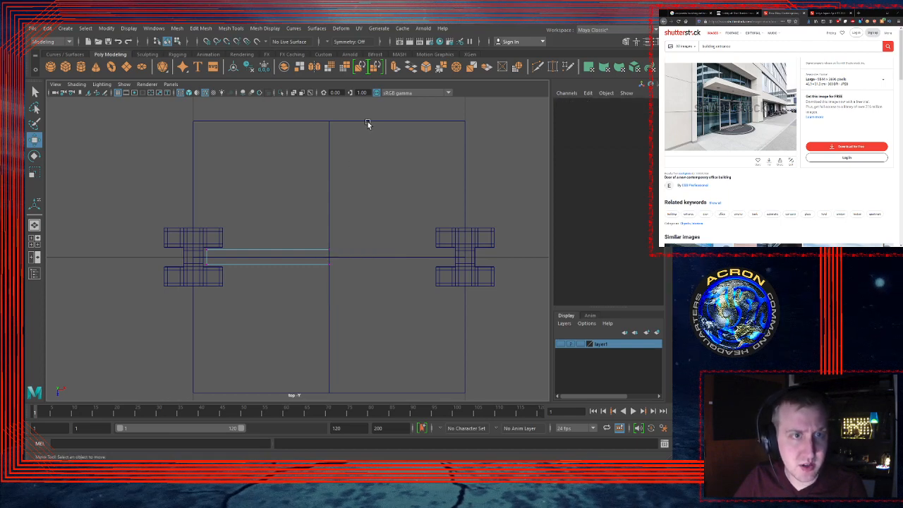
Step: Delete the helper cube and check the shortened wall panel against the columns in the perspective view
click(359, 122)
key(Delete)
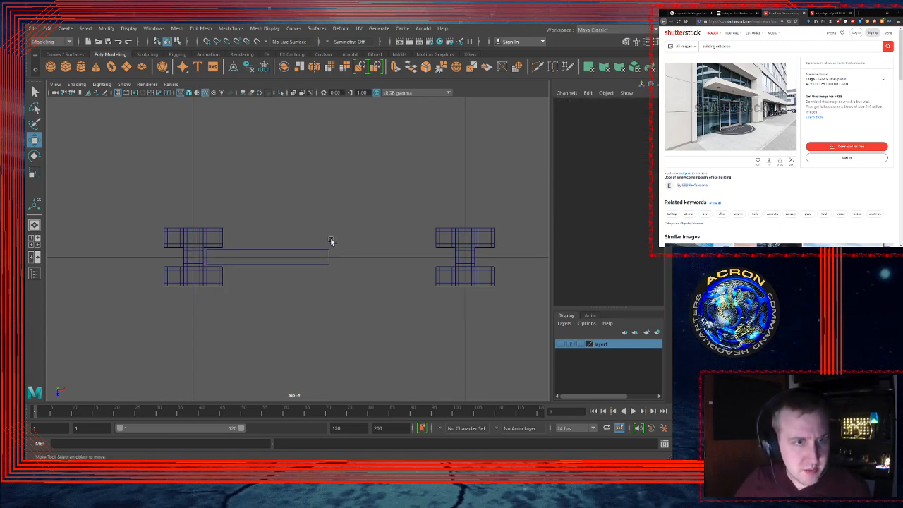
click(321, 252)
key(space)
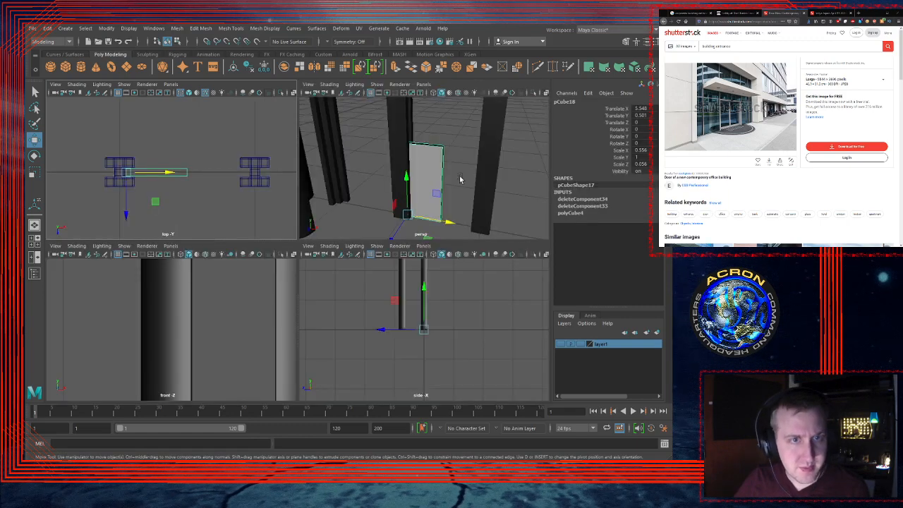
key(space)
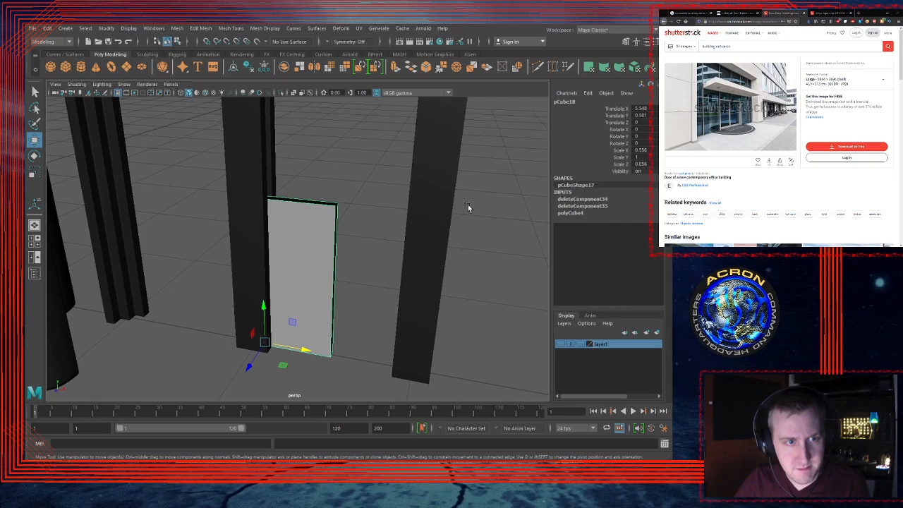
key(space)
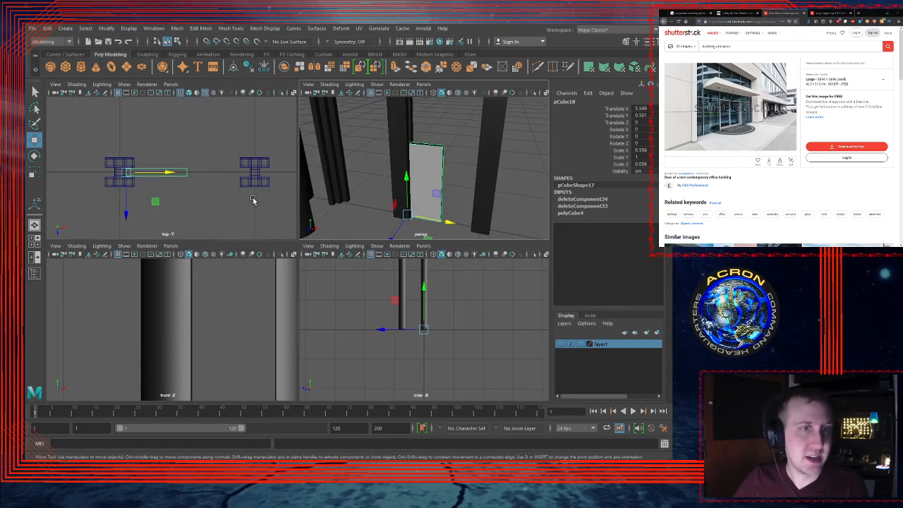
Step: Undo the deletion of the helper cube and return to the enlarged top view
click(203, 202)
key(ctrl+z)
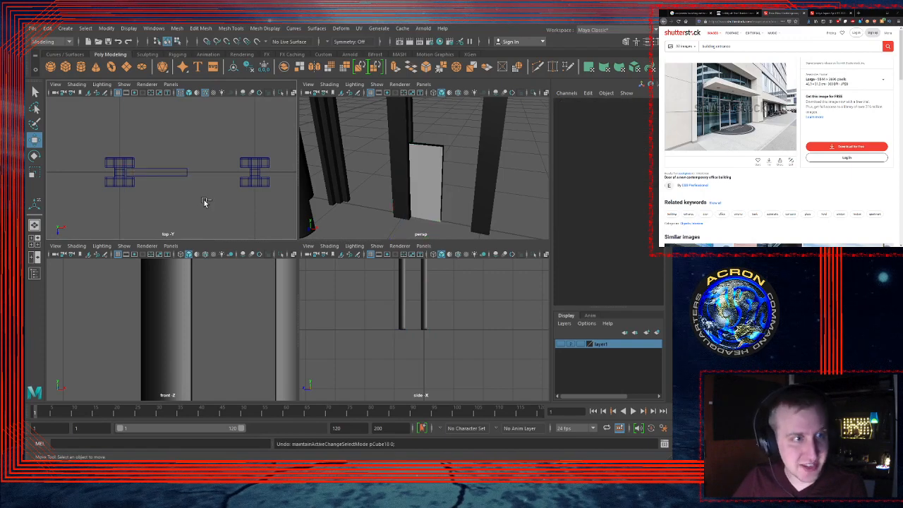
key(space)
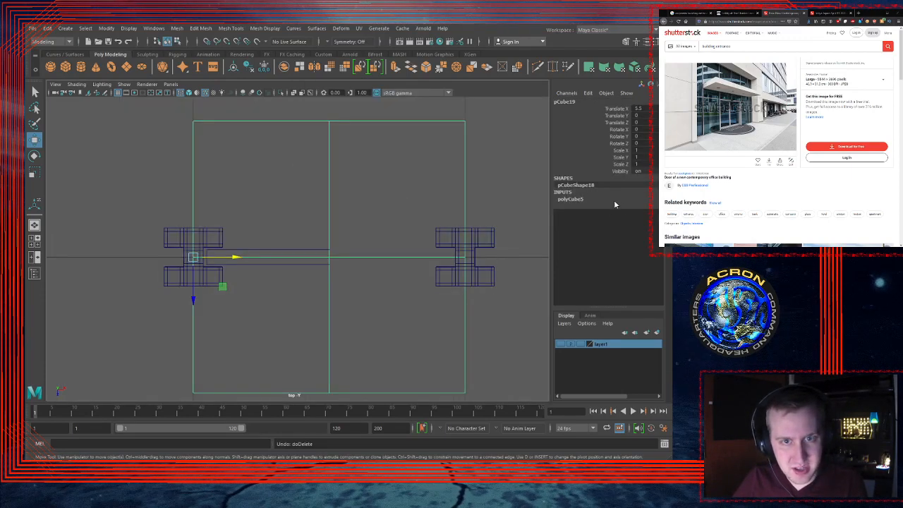
Step: Set the helper cube's height subdivisions to 3
click(571, 199)
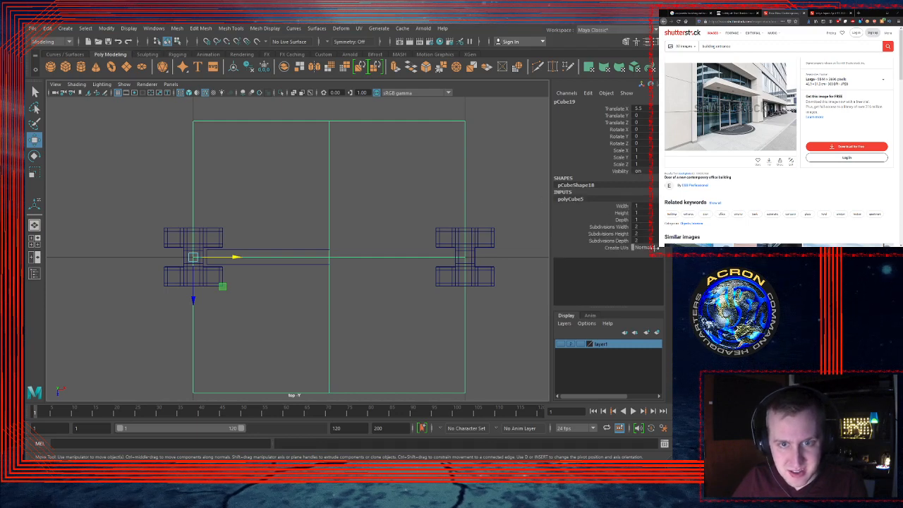
double_click(636, 234)
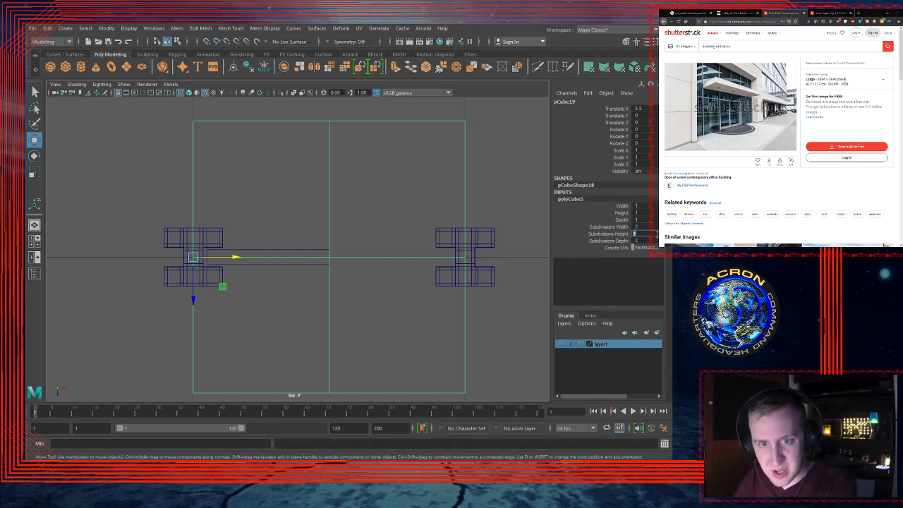
scroll(480, 219, down, 5)
scroll(427, 218, up, 2)
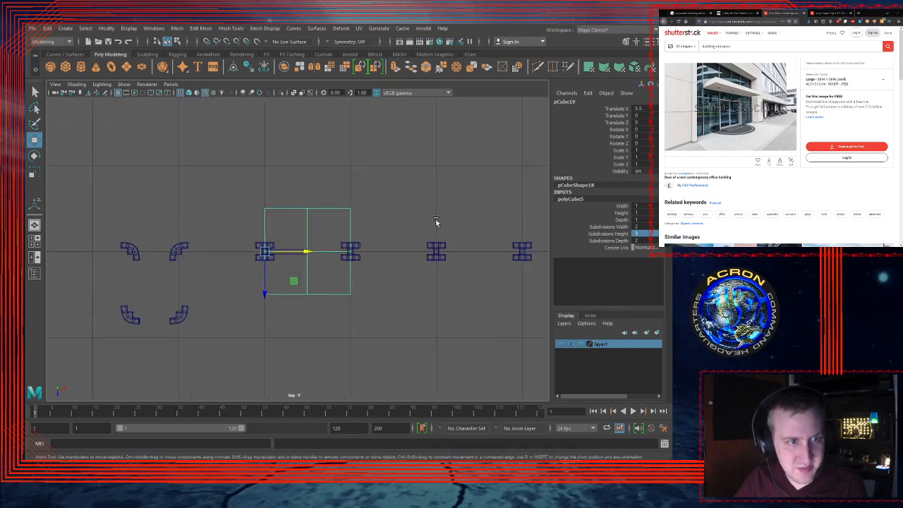
Step: Move the helper cube's pivot to its base in the side view and raise the cube onto the level of the column bases
key(space)
key(space)
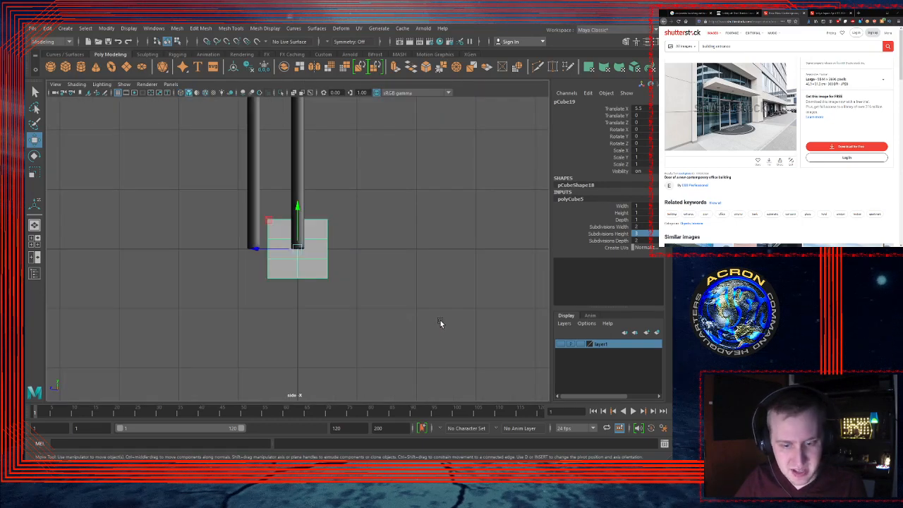
key(d)
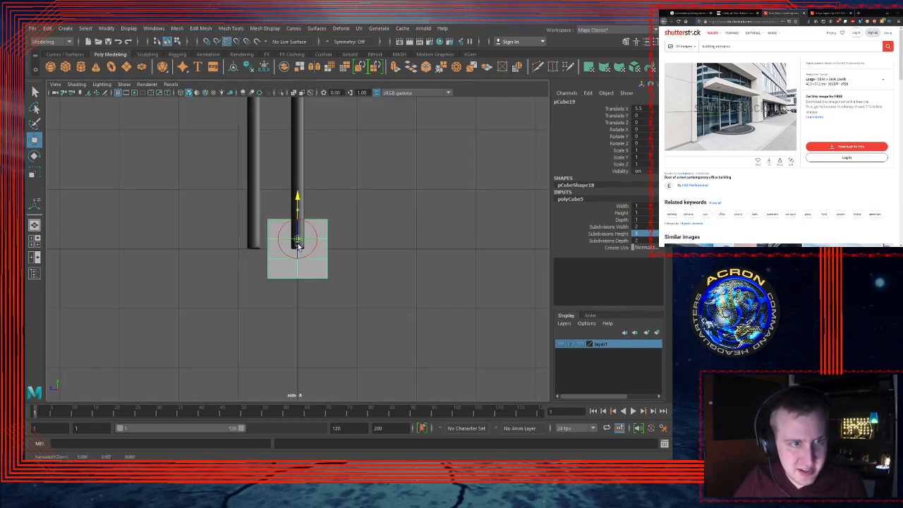
drag(297, 203, 300, 282)
scroll(413, 285, down, 3)
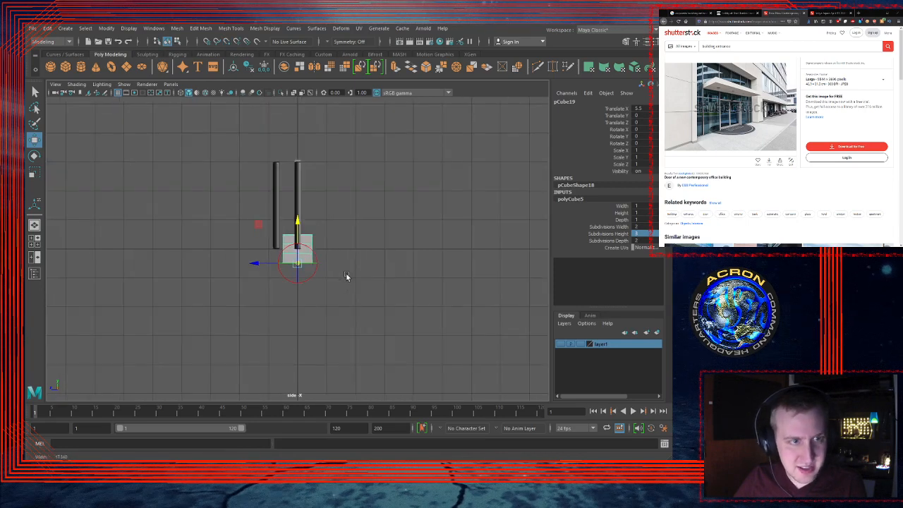
key(d)
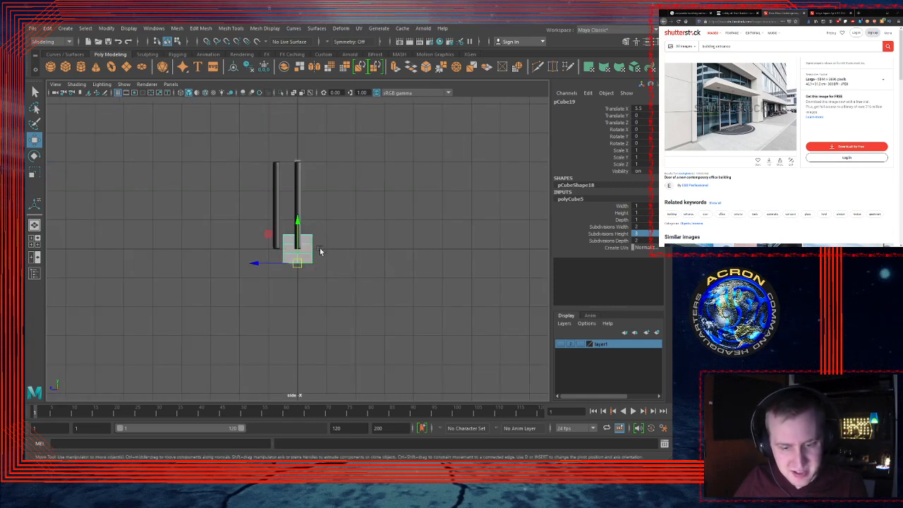
drag(298, 220, 298, 253)
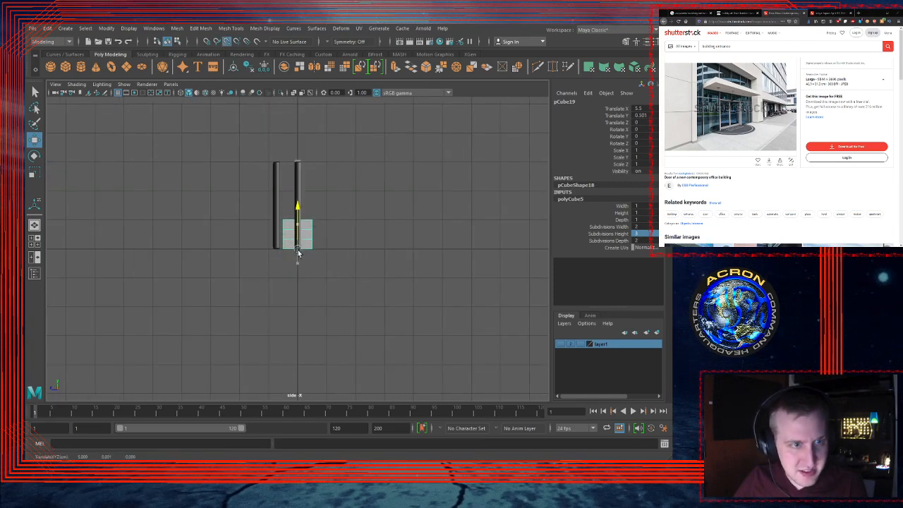
Step: Compare the scale values of the front and rear columns and the helper cube by selecting them one after another
click(276, 181)
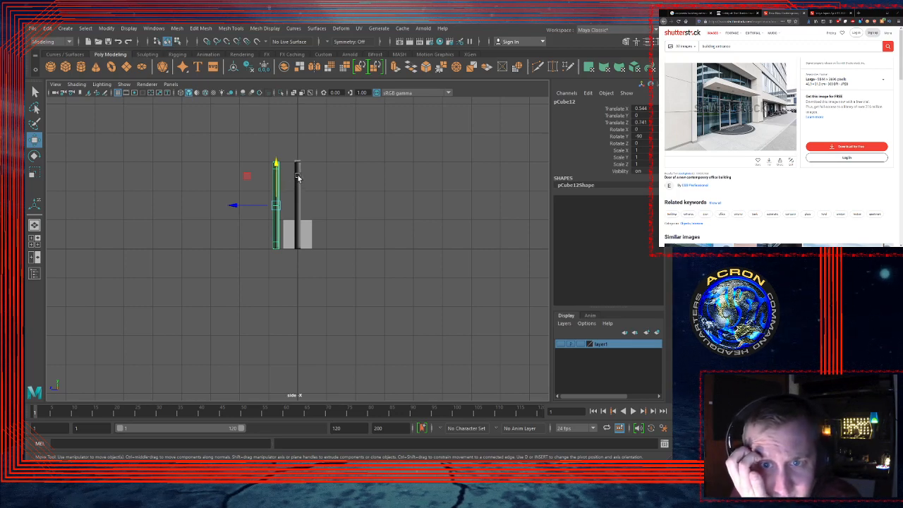
click(299, 178)
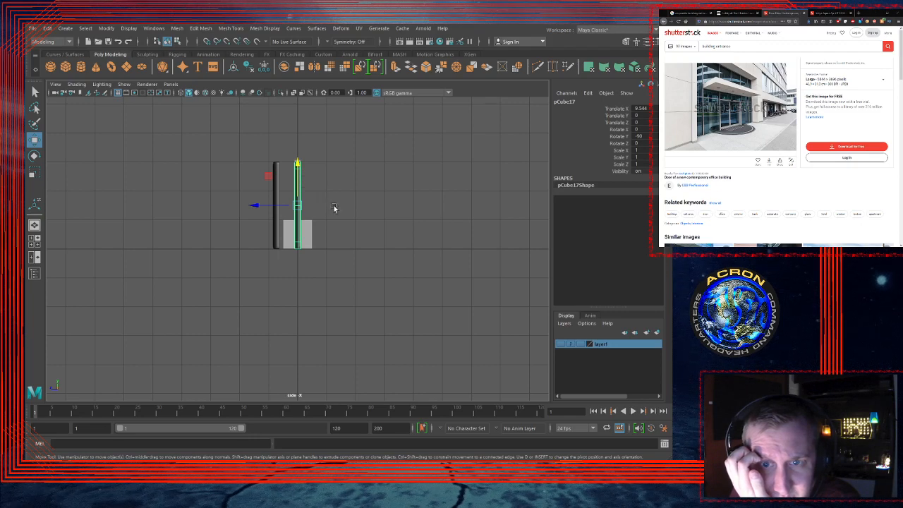
click(307, 235)
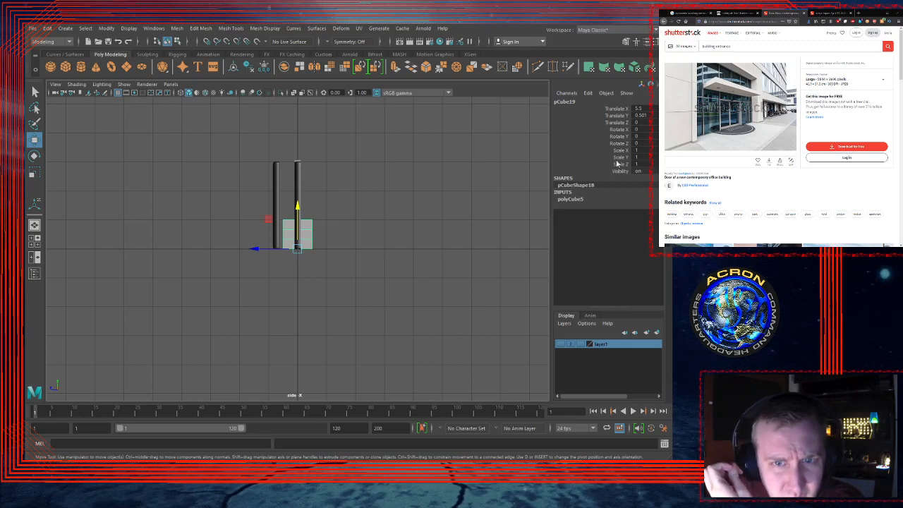
click(277, 171)
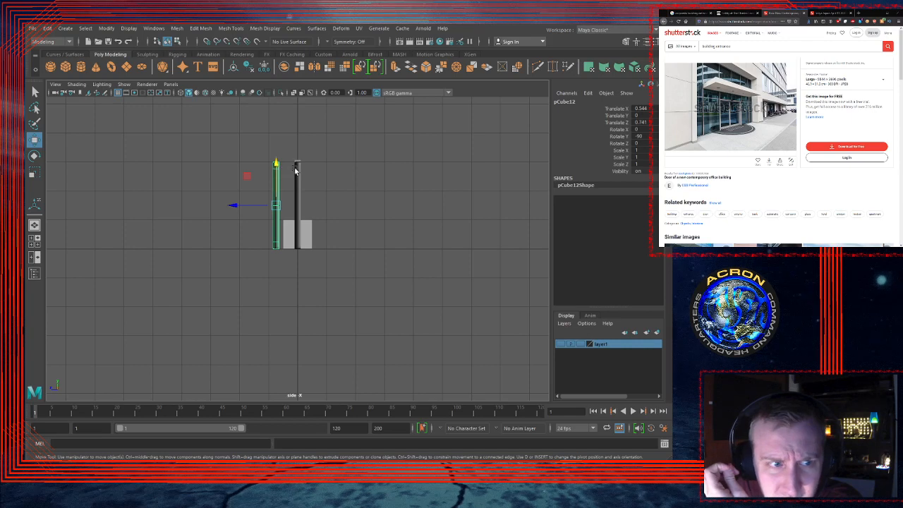
click(297, 170)
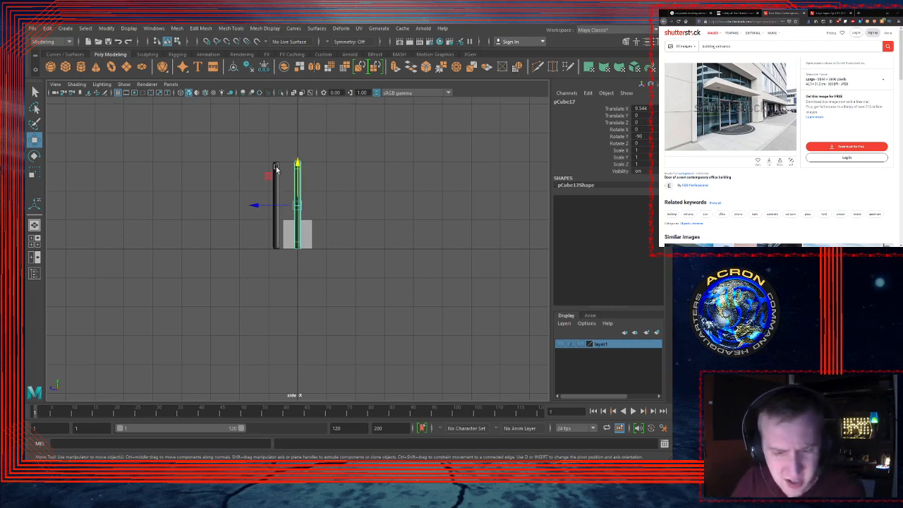
key(space)
click(327, 178)
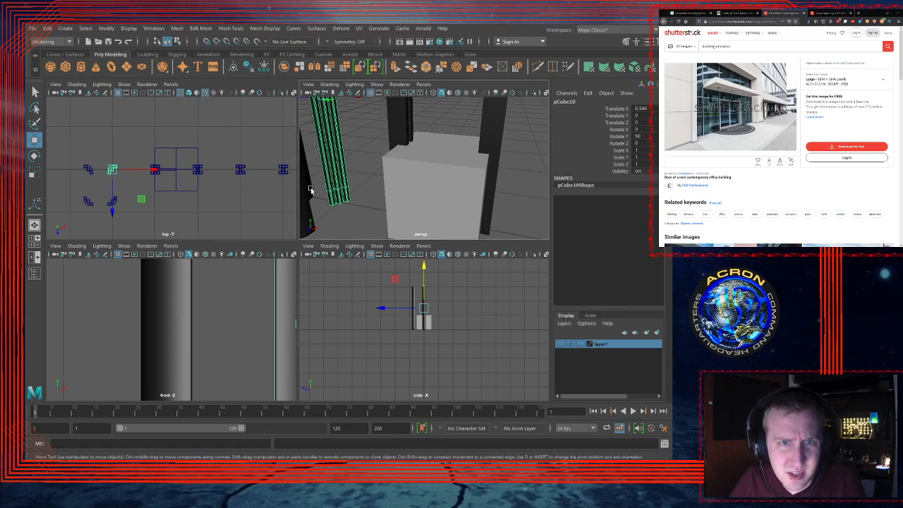
click(310, 187)
click(305, 213)
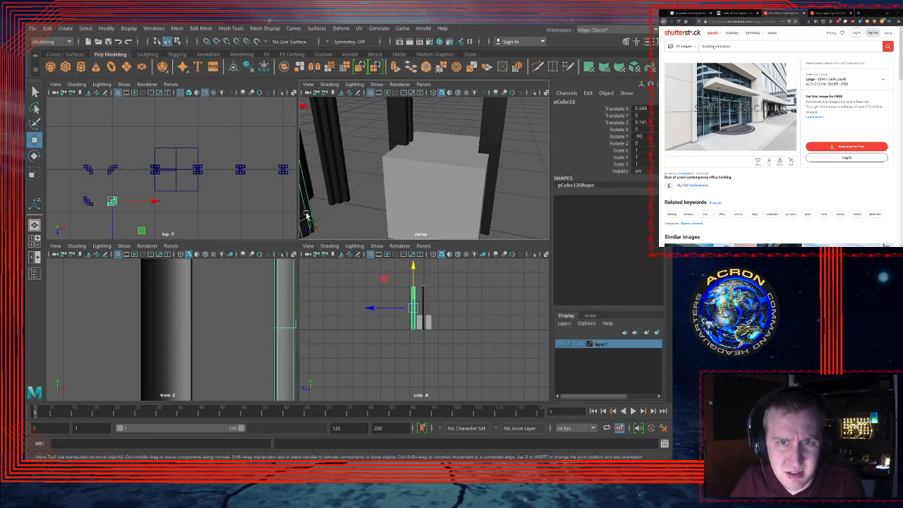
click(400, 122)
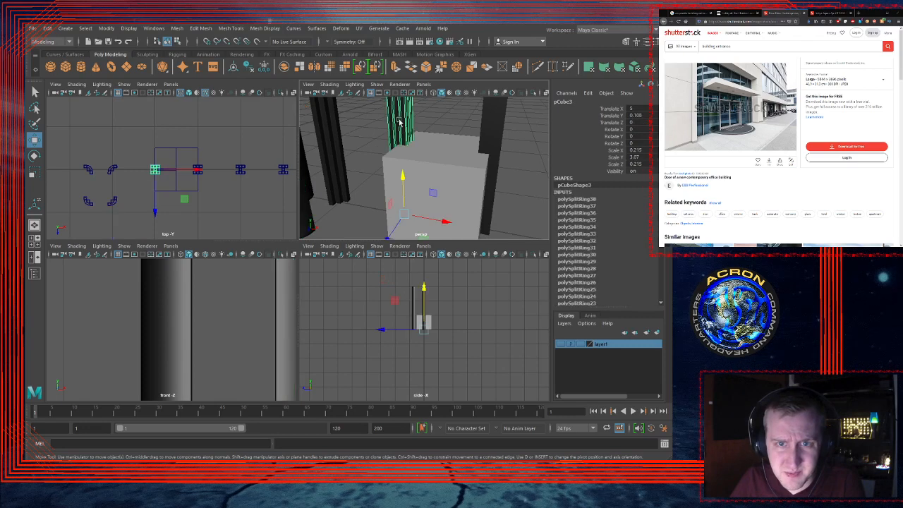
Step: Set the helper cube's Scale Y to 3.07 and compare its top with the column tops in the side view
click(453, 163)
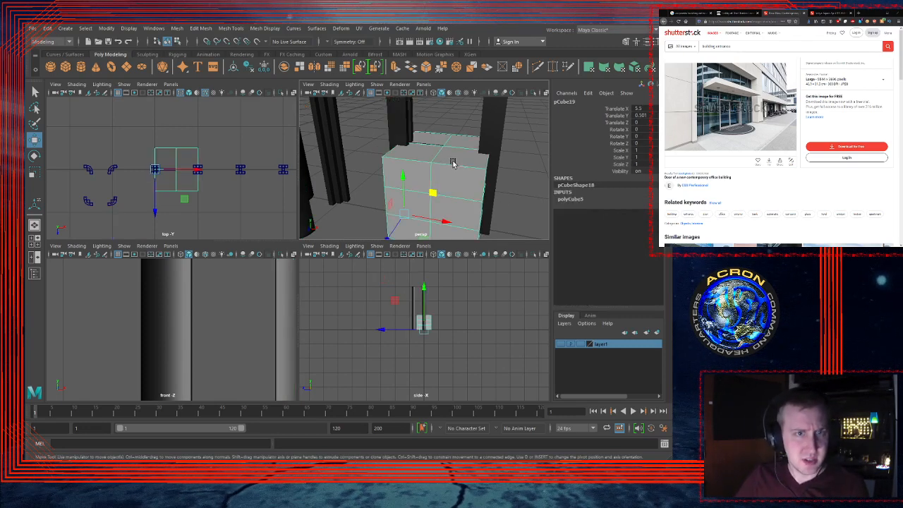
double_click(637, 157)
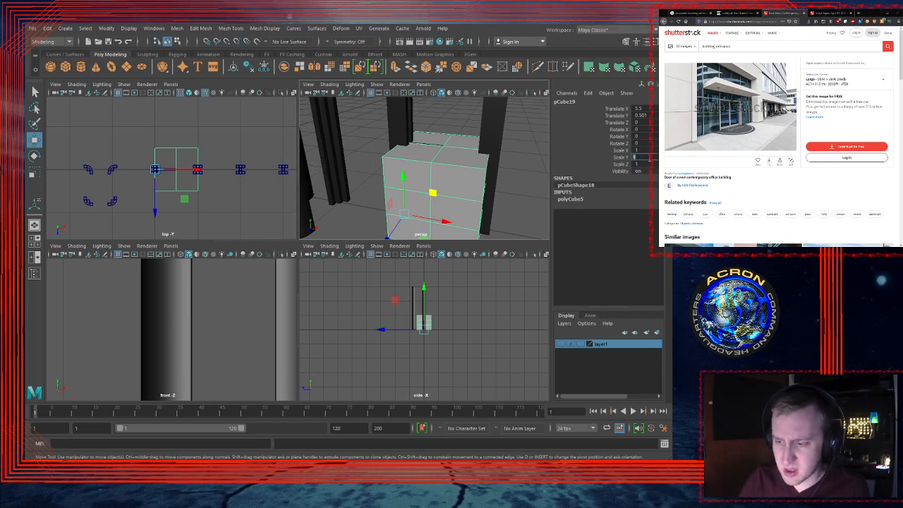
key(Return)
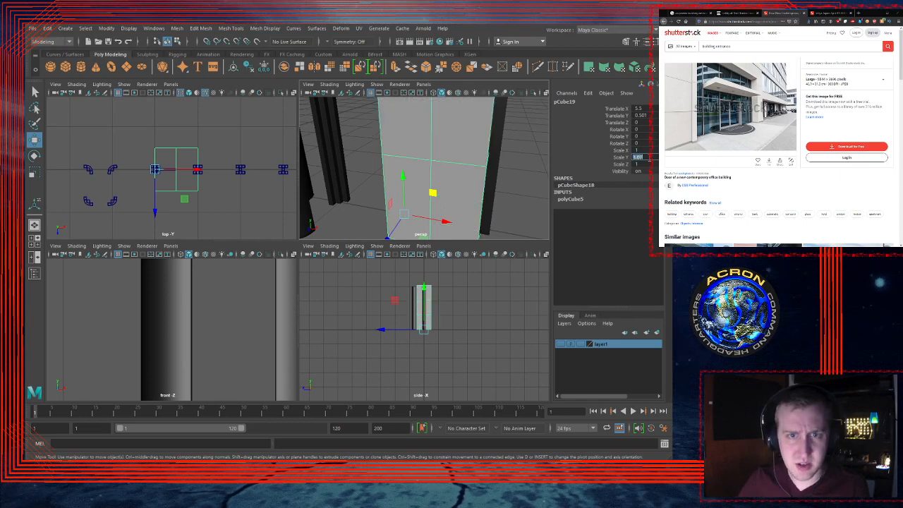
click(475, 294)
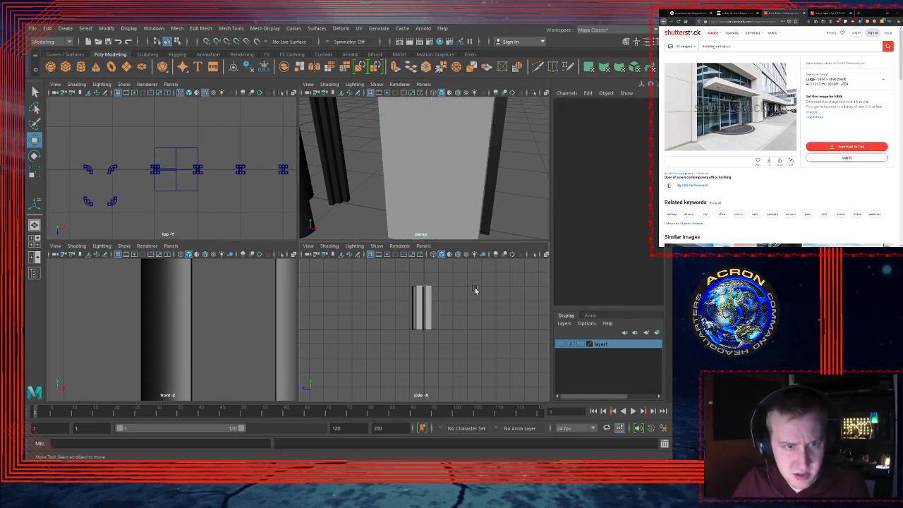
key(space)
scroll(478, 204, up, 3)
alt+middle_drag(387, 196, 409, 250)
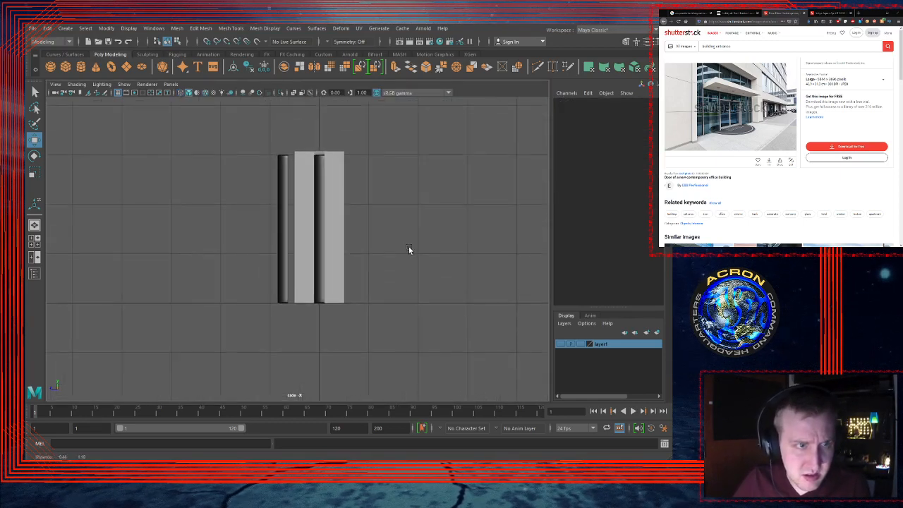
click(343, 216)
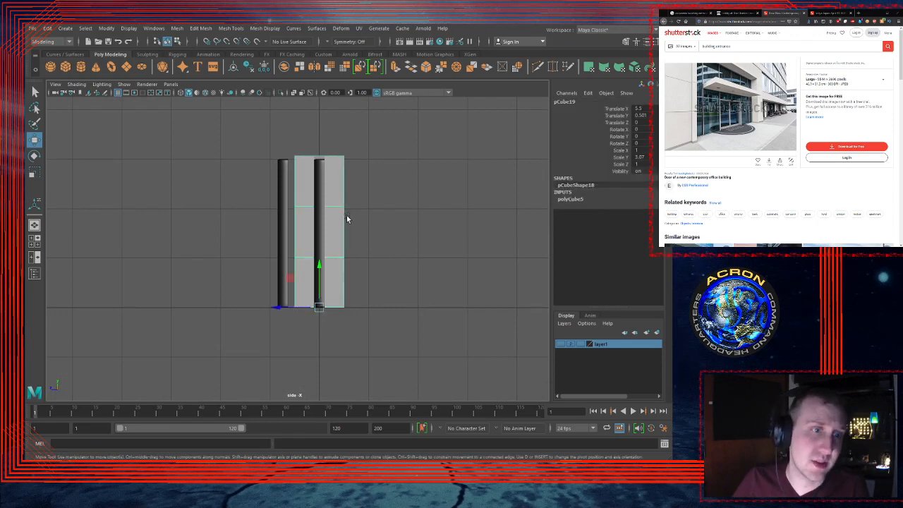
scroll(371, 224, up, 5)
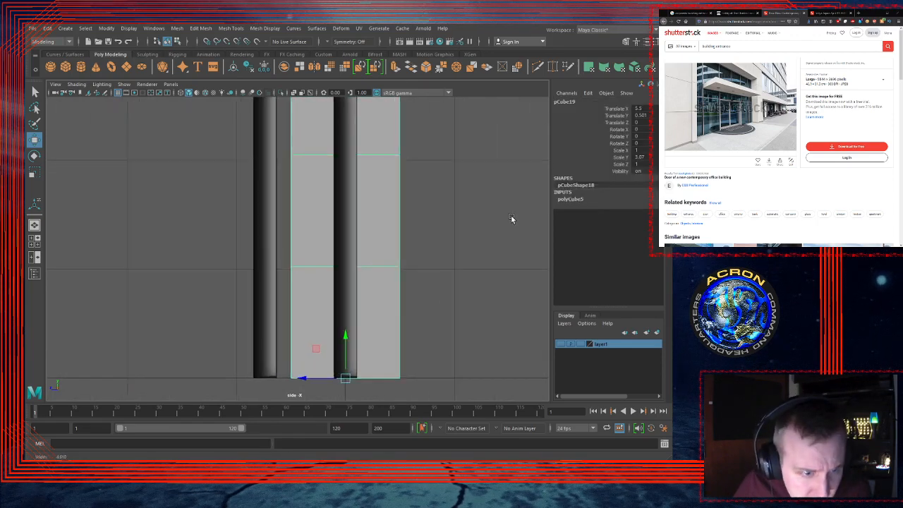
alt+middle_drag(472, 206, 469, 271)
Step: Scale the helper cube down to the height of the columns and set its Scale Y to exactly 3
key(r)
scroll(438, 273, down, 3)
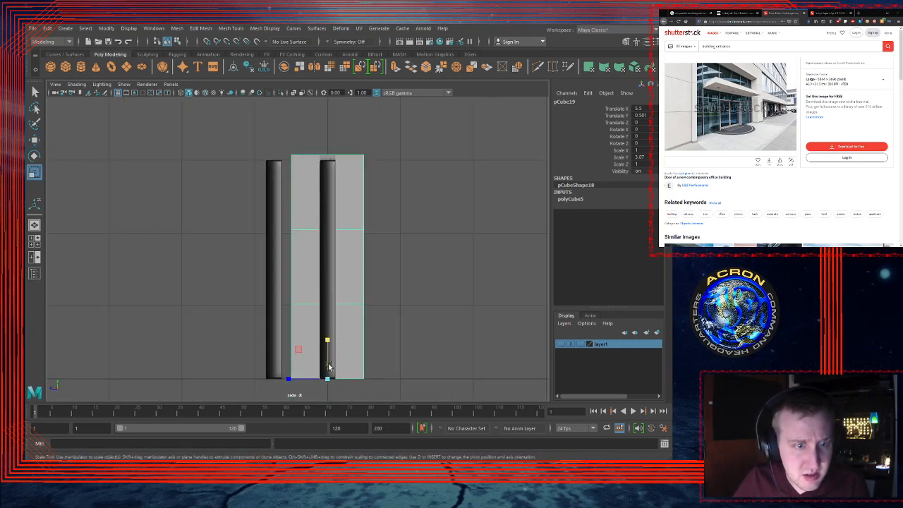
drag(328, 342, 328, 344)
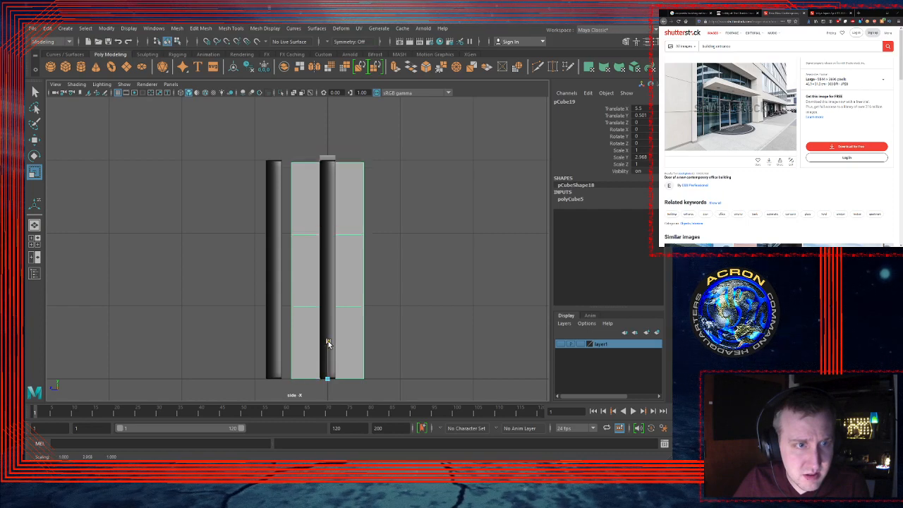
click(657, 157)
text(3)
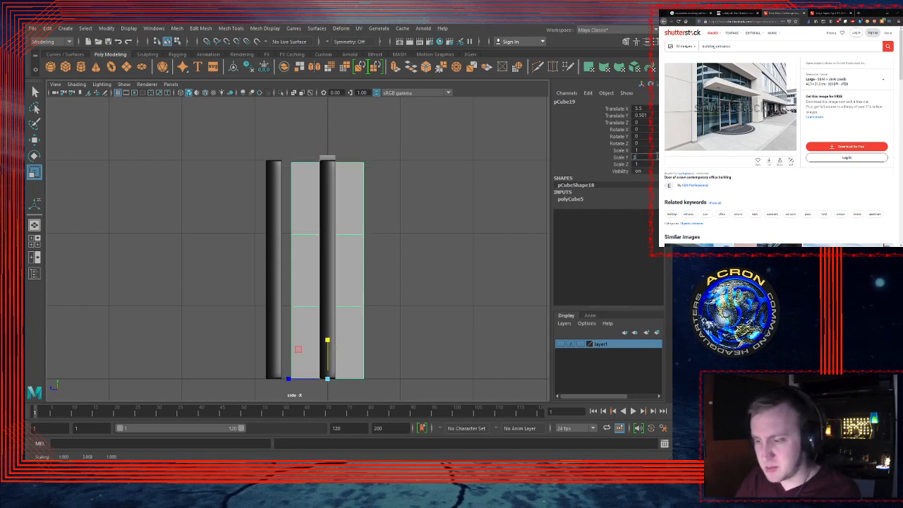
key(Return)
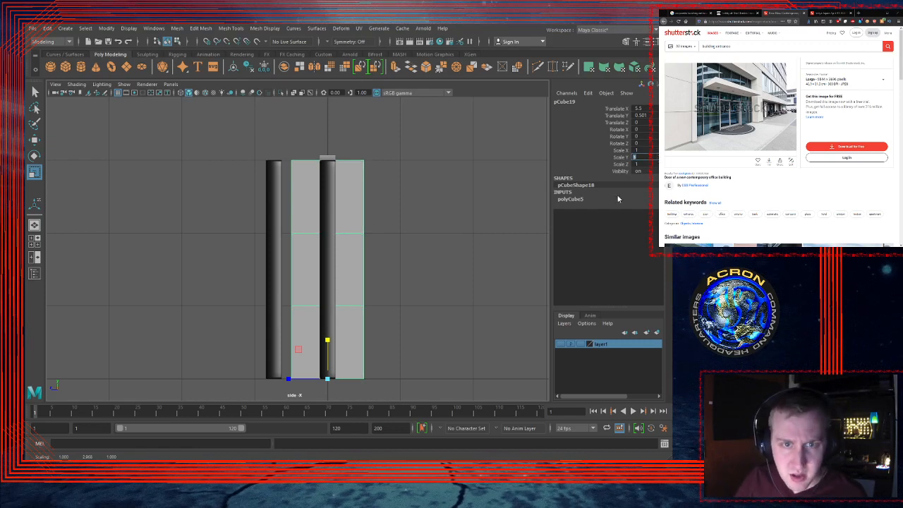
Step: Set the helper cube's height subdivisions to 2 and keep the cube selected
click(585, 199)
click(646, 233)
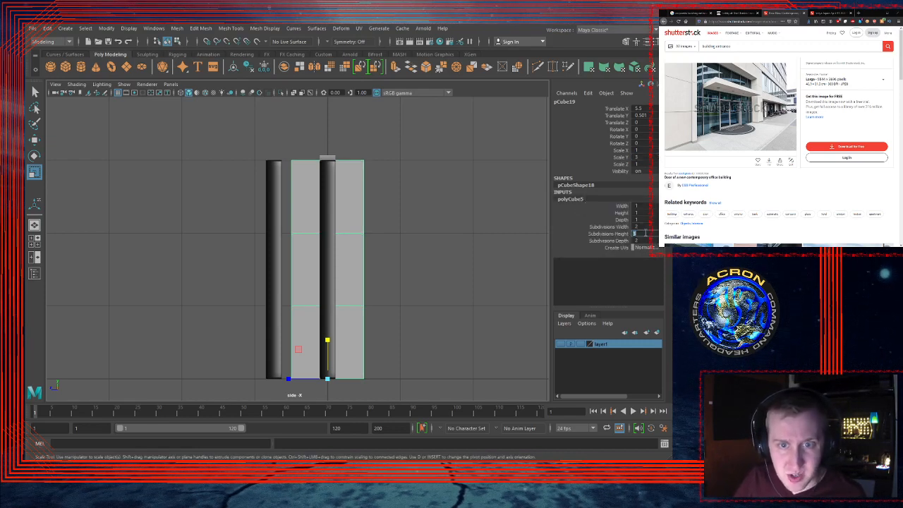
text(2)
key(Return)
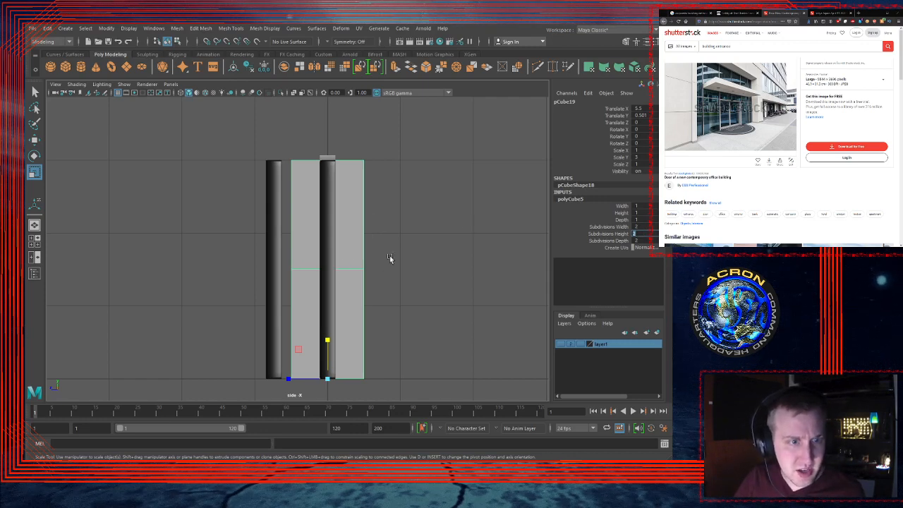
click(483, 254)
click(312, 260)
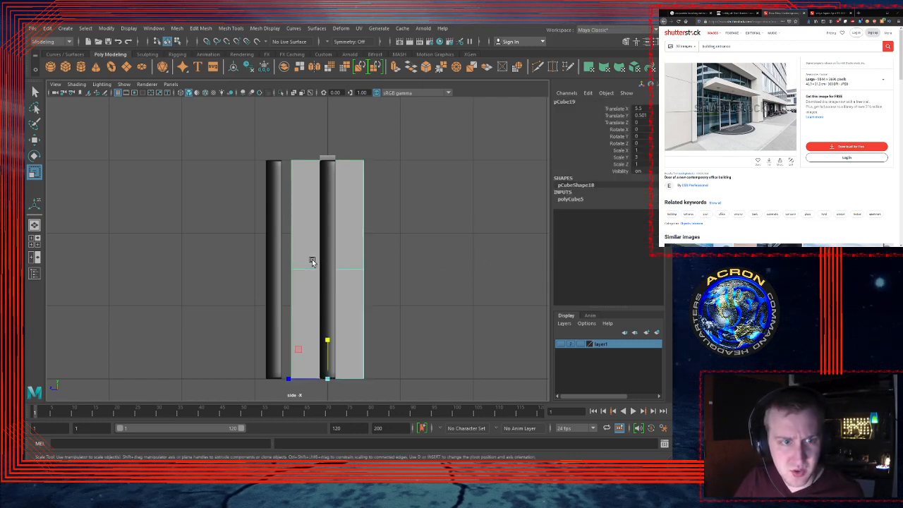
Step: Select the top vertices of the thin wall panel enclosed by the helper cube in the perspective view
key(space)
key(space)
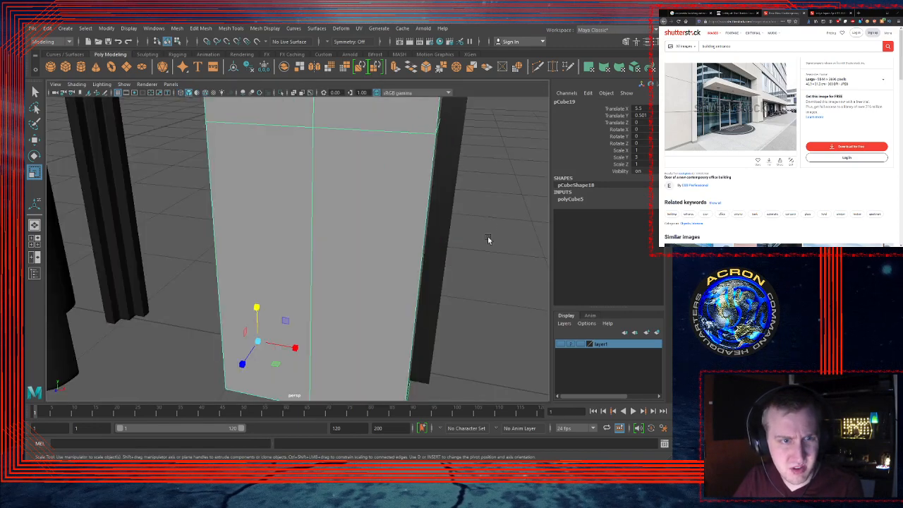
alt+right_drag(496, 241, 494, 267)
click(314, 214)
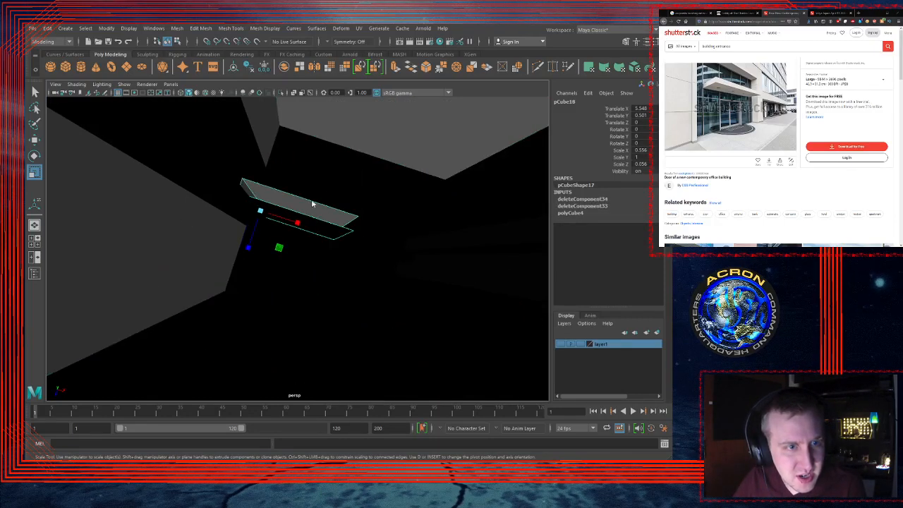
key(F11)
alt+drag(357, 211, 289, 186)
drag(317, 149, 348, 169)
shift+drag(369, 258, 332, 281)
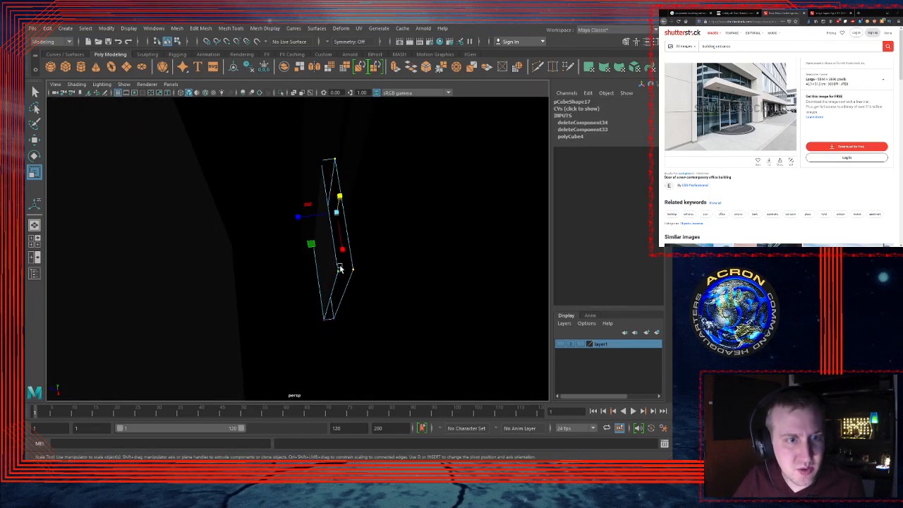
Step: Show wireframe on shaded in the perspective view and raise the panel's top vertices to the helper cube's mid-height edge
key(space)
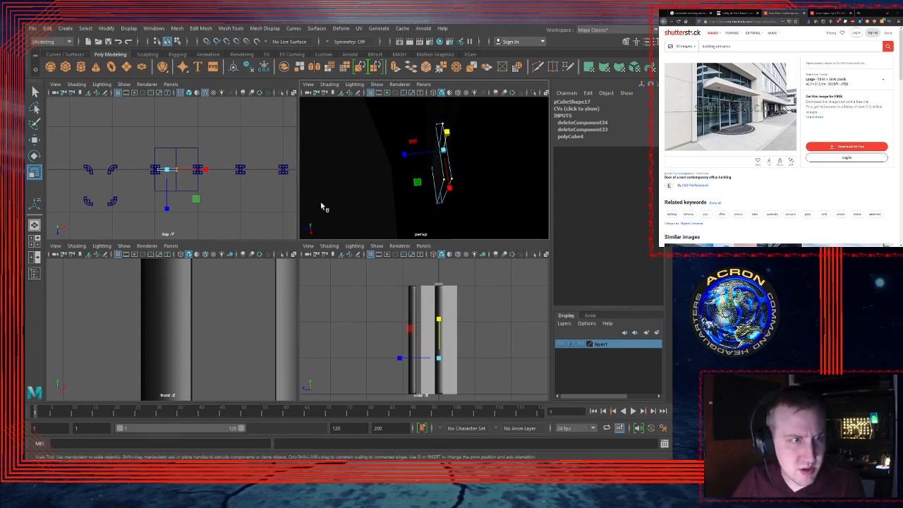
key(space)
key(f)
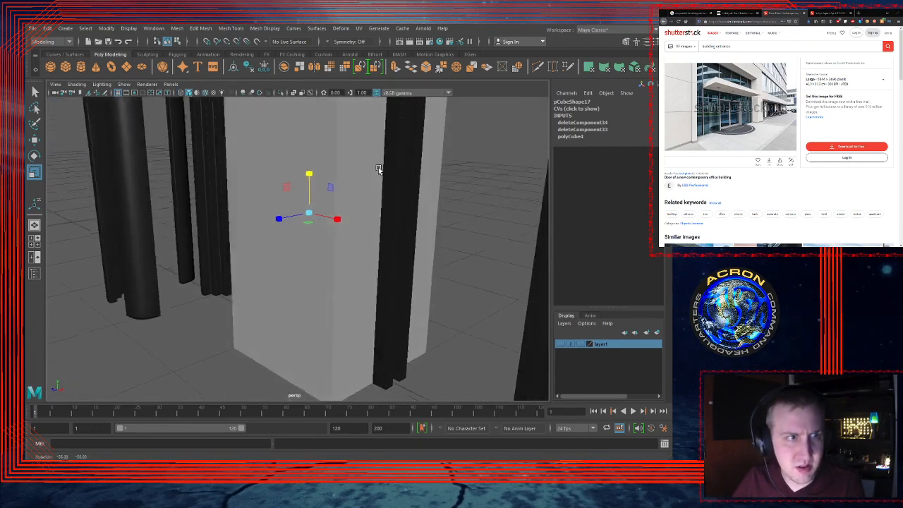
click(181, 92)
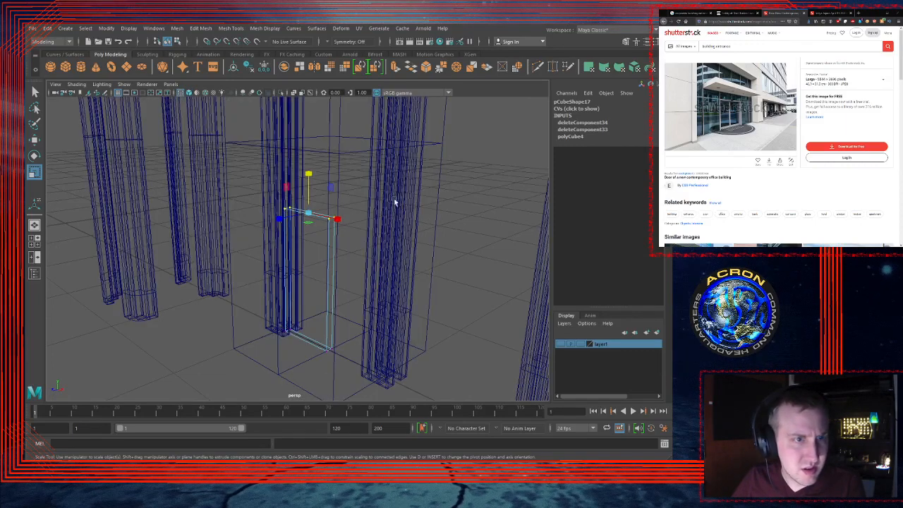
click(191, 93)
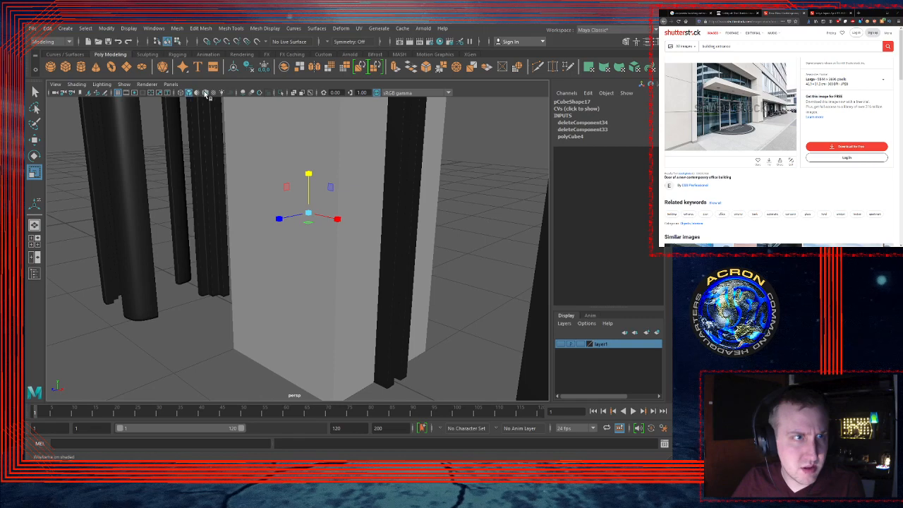
click(206, 92)
key(w)
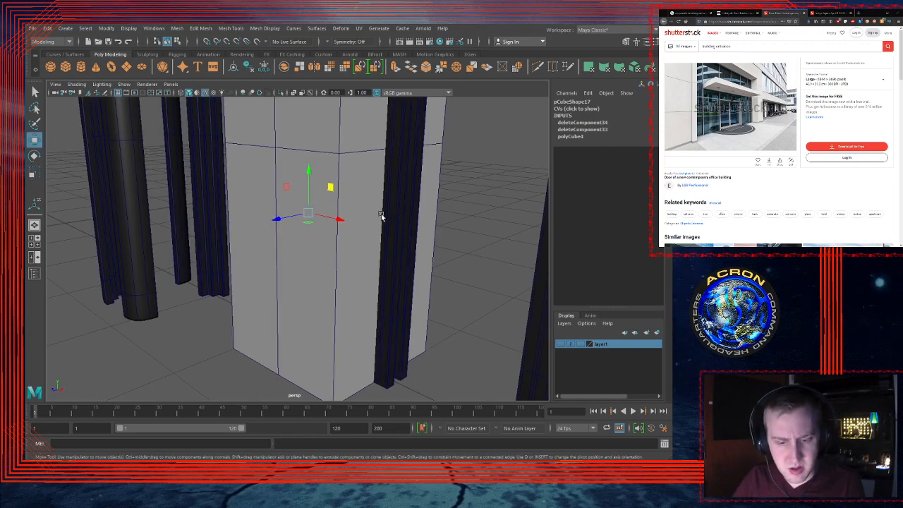
drag(308, 168, 345, 153)
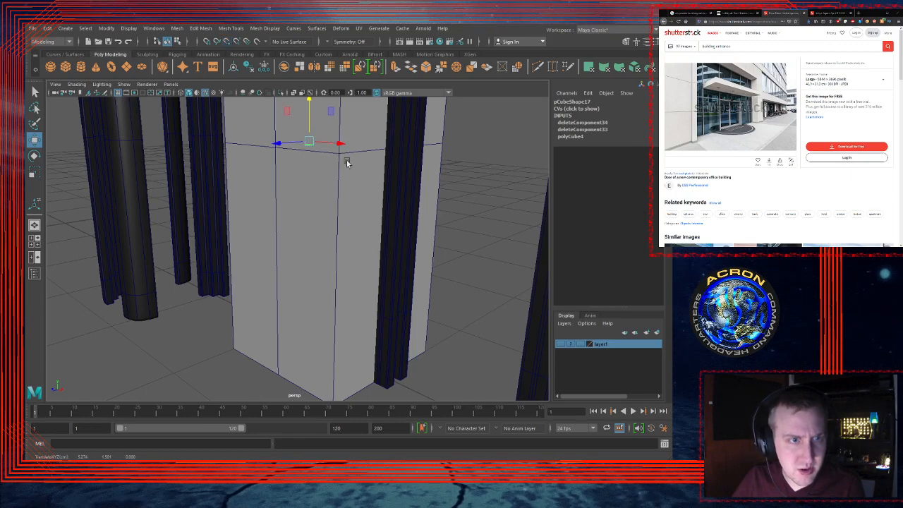
Step: Delete the helper cube and select the heightened wall panel between the columns
click(353, 210)
key(Delete)
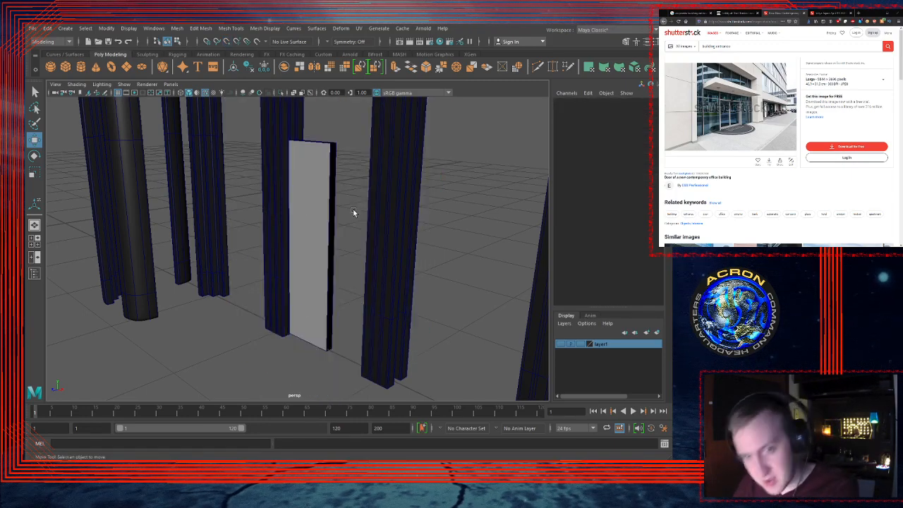
alt+drag(447, 204, 359, 264)
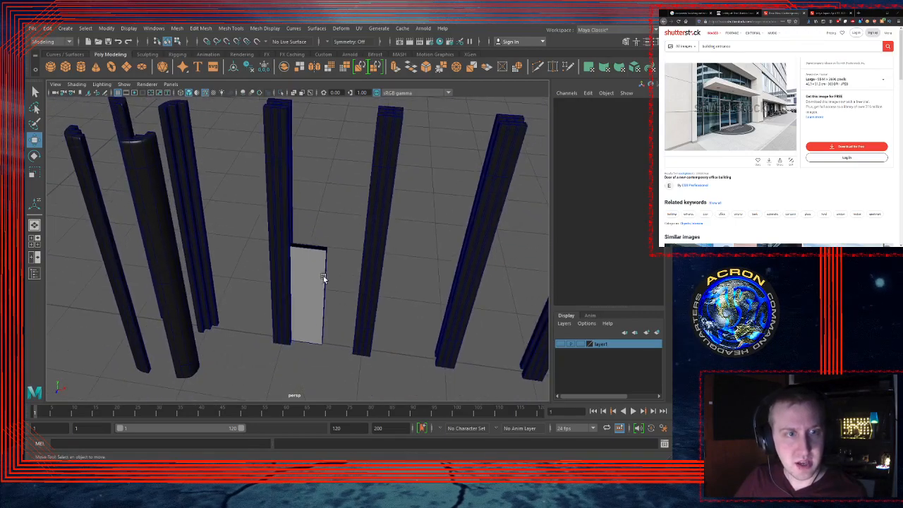
click(311, 262)
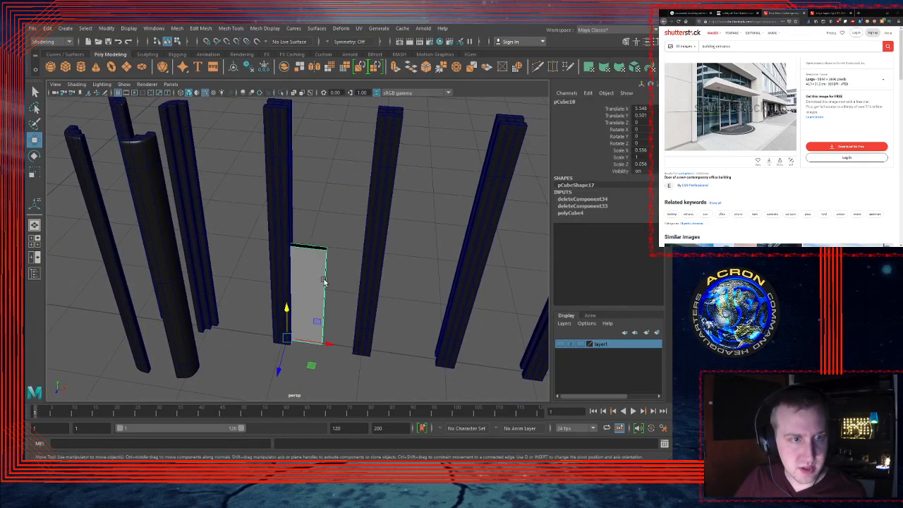
alt+drag(303, 312, 306, 333)
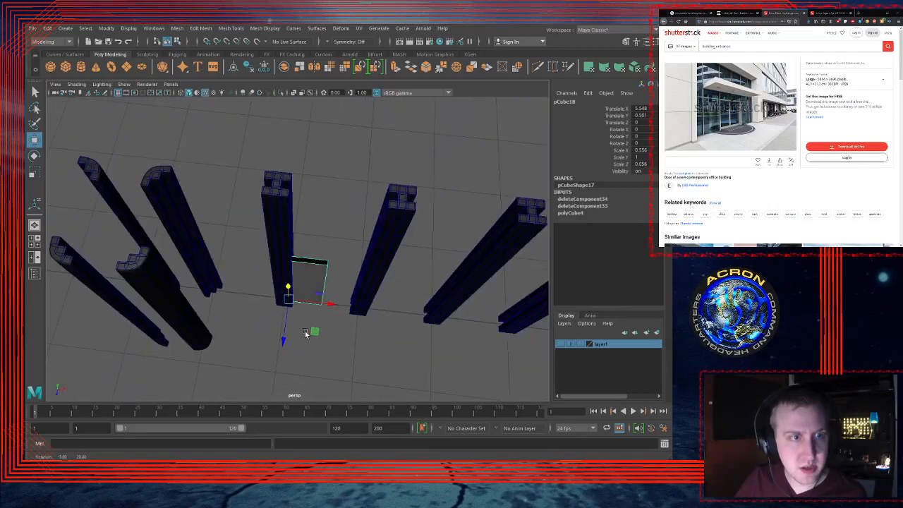
Step: Examine how the wall panel's end meets the girder column in the top view and return to the perspective view
alt+right_drag(305, 334, 491, 233)
alt+drag(282, 296, 293, 325)
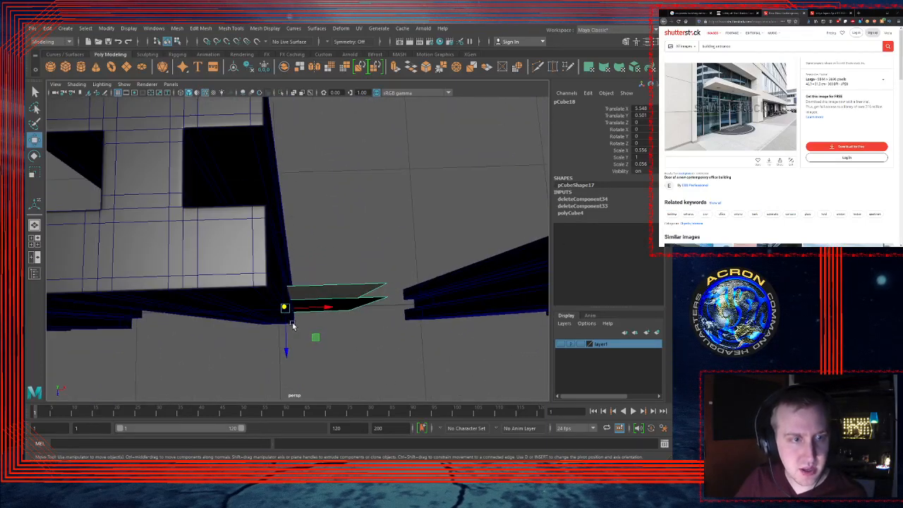
key(space)
key(space)
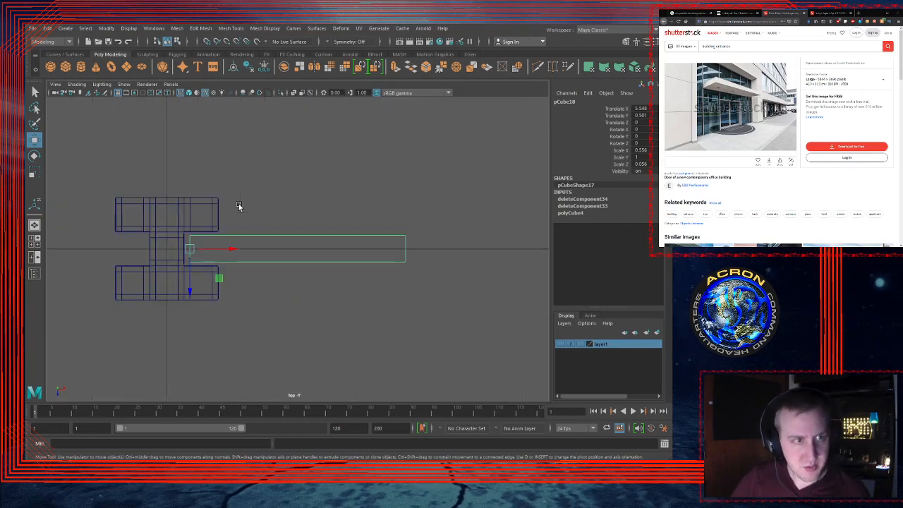
alt+right_drag(232, 218, 477, 200)
alt+middle_drag(226, 225, 363, 202)
alt+right_drag(262, 216, 436, 188)
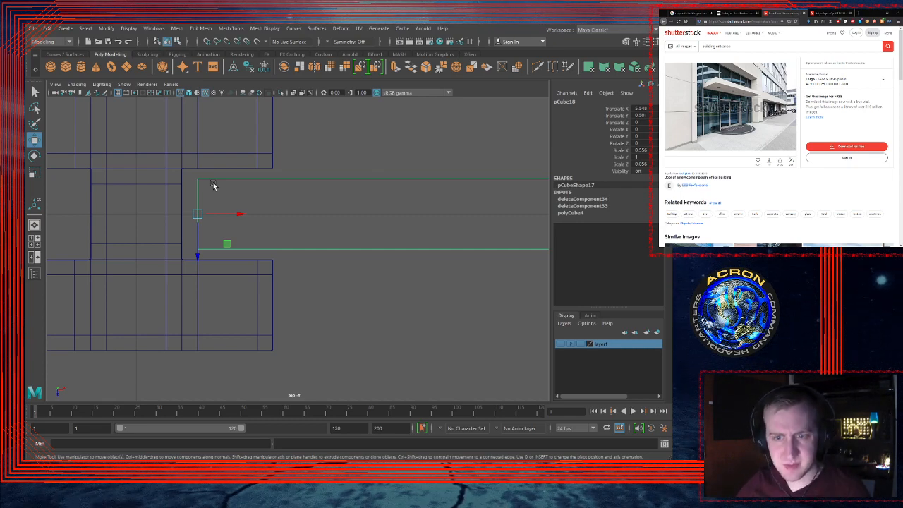
key(space)
key(space)
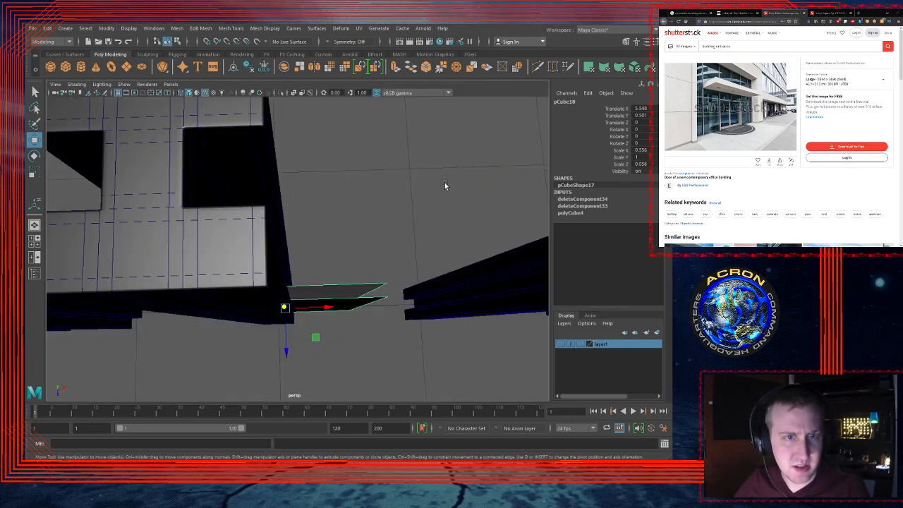
Step: Select the two long open edges at the top of the wall panel and bridge them with a face
alt+drag(444, 182, 421, 206)
alt+drag(324, 251, 258, 220)
click(253, 217)
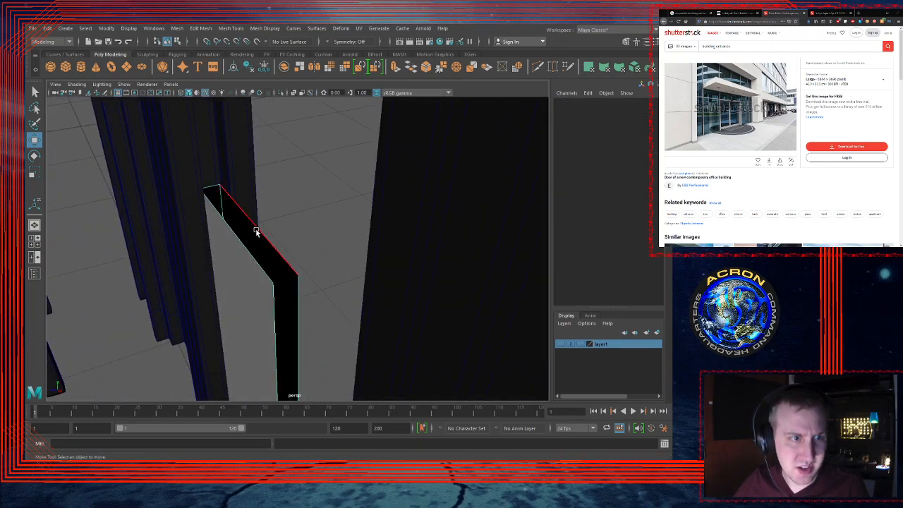
click(256, 231)
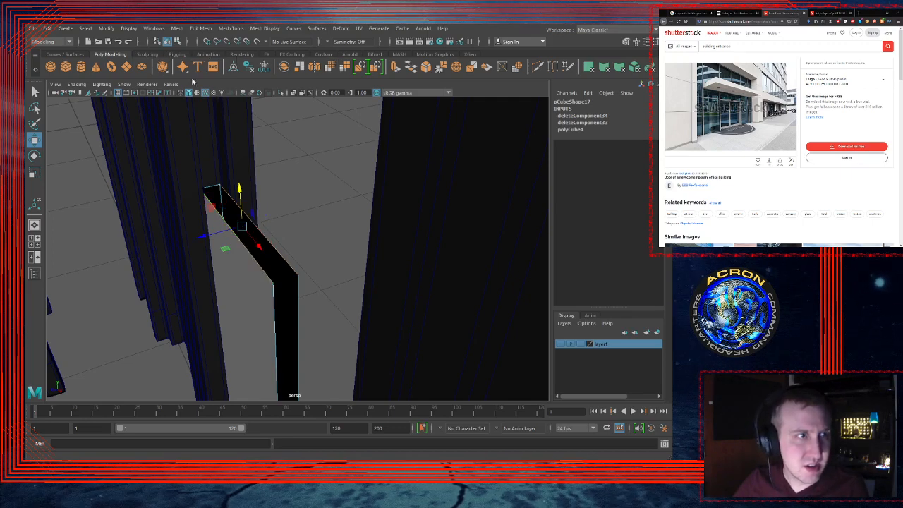
click(323, 55)
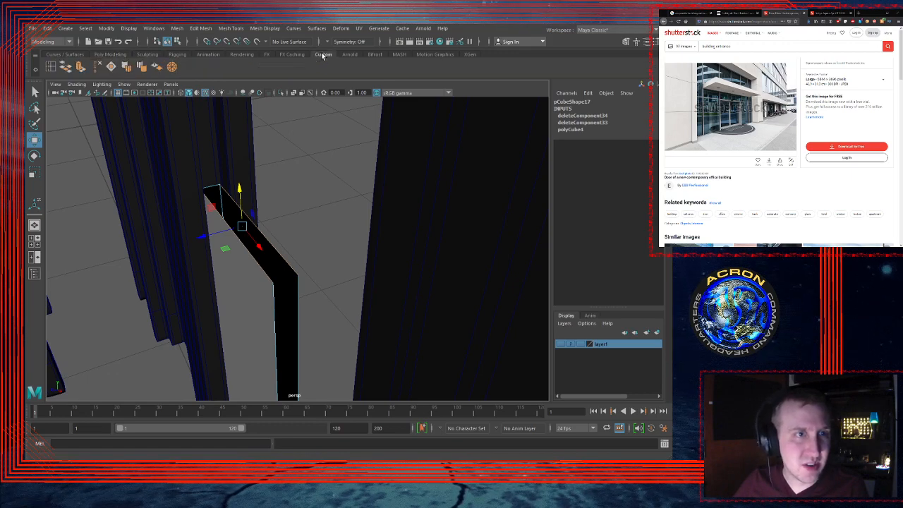
click(65, 66)
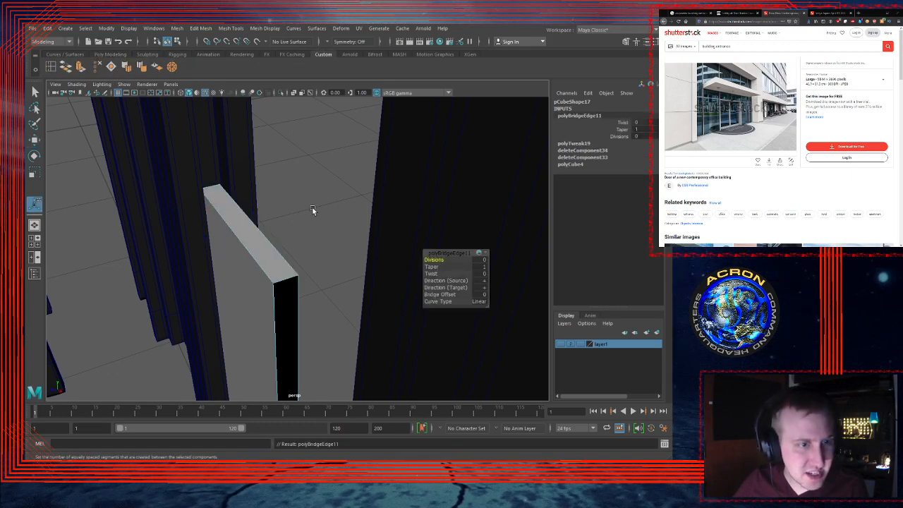
Step: Bridge the two vertical edges at the panel's open end away from the column and reselect the whole panel
alt+drag(313, 207, 312, 59)
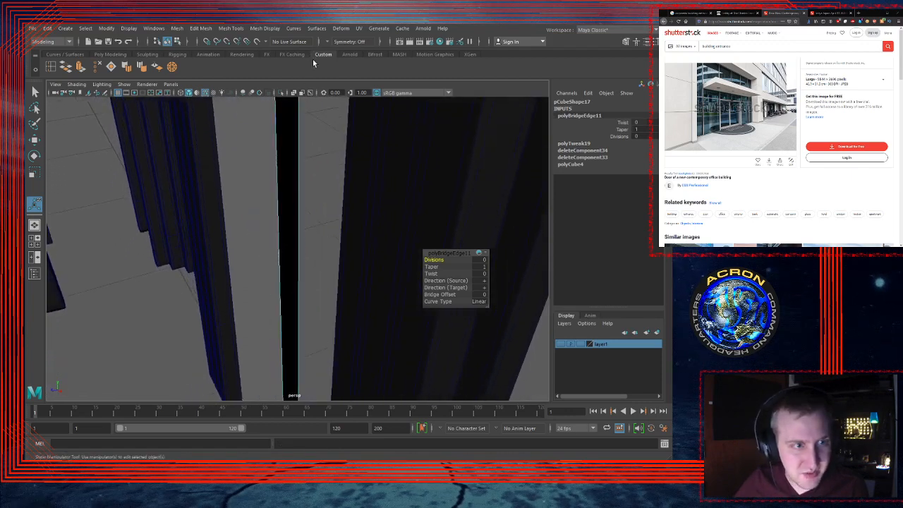
click(291, 229)
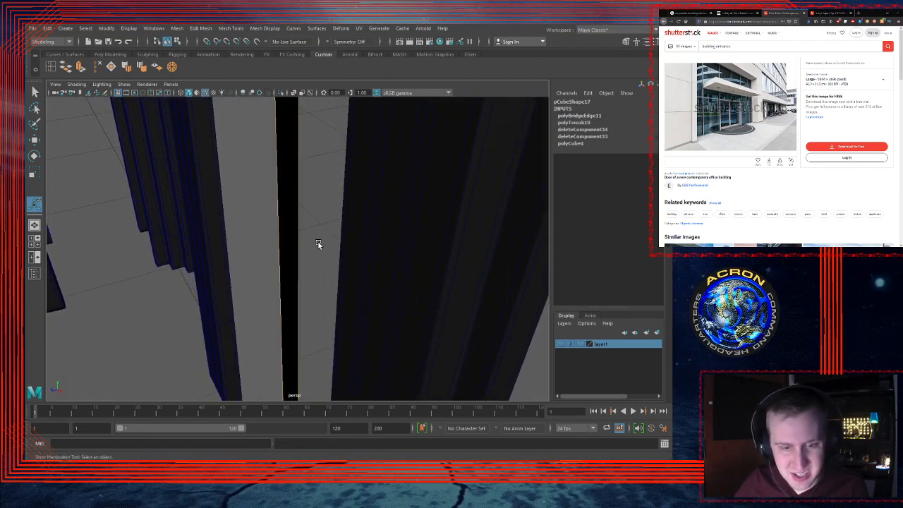
key(g)
alt+drag(341, 266, 311, 209)
key(q)
click(401, 173)
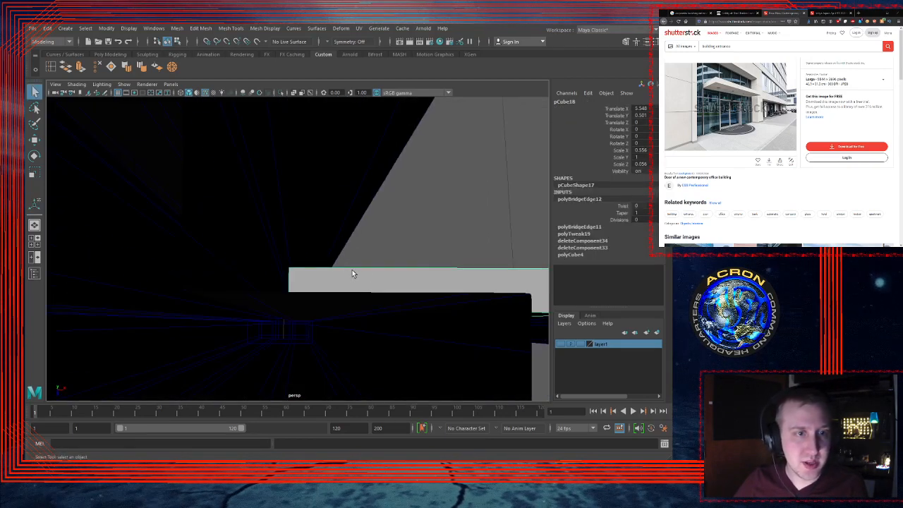
Step: In the top view, insert edge loops near the panel's column-side end and along both long sides, and check the smooth preview
key(space)
key(space)
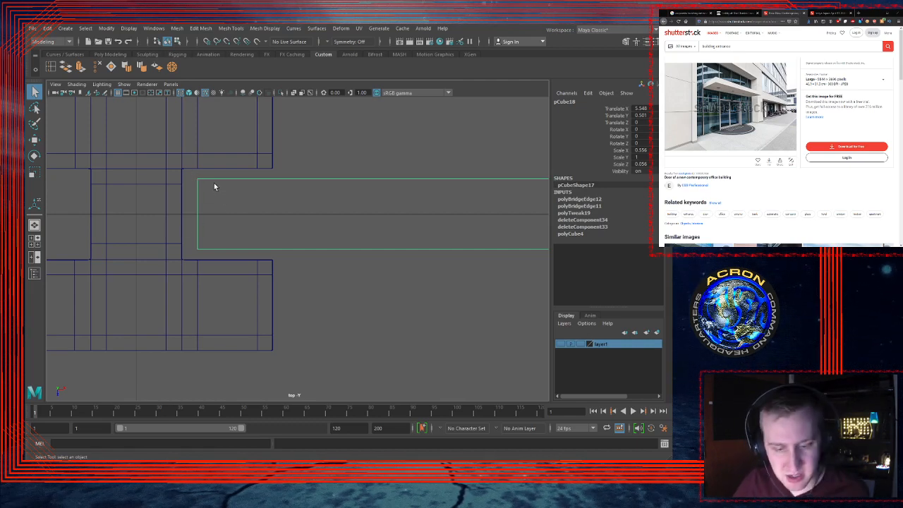
key(w)
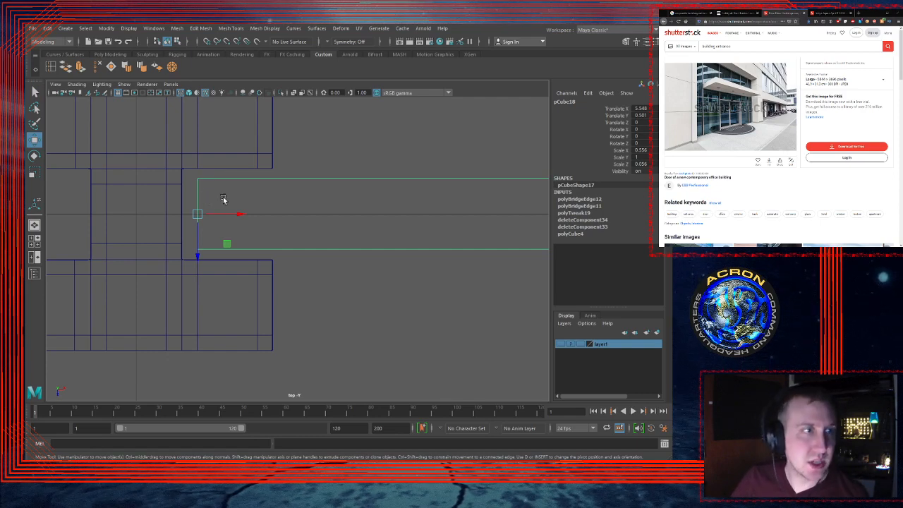
click(53, 69)
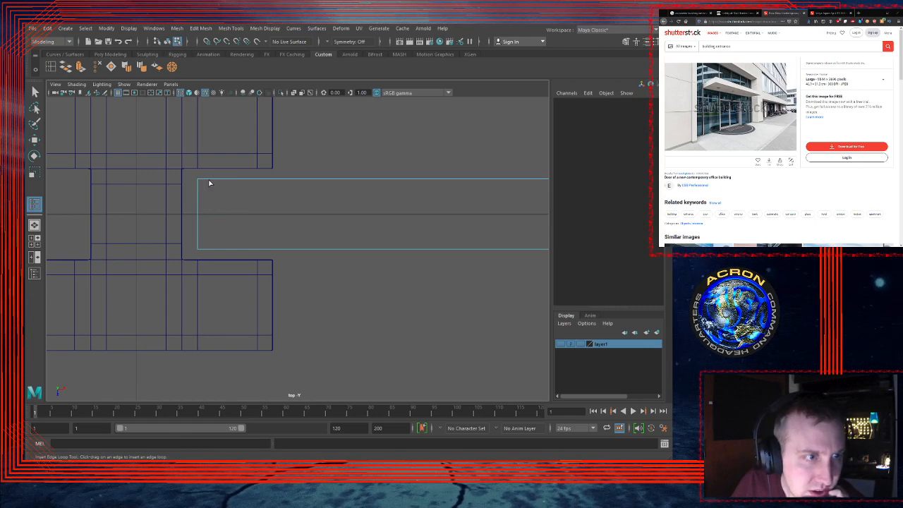
click(207, 180)
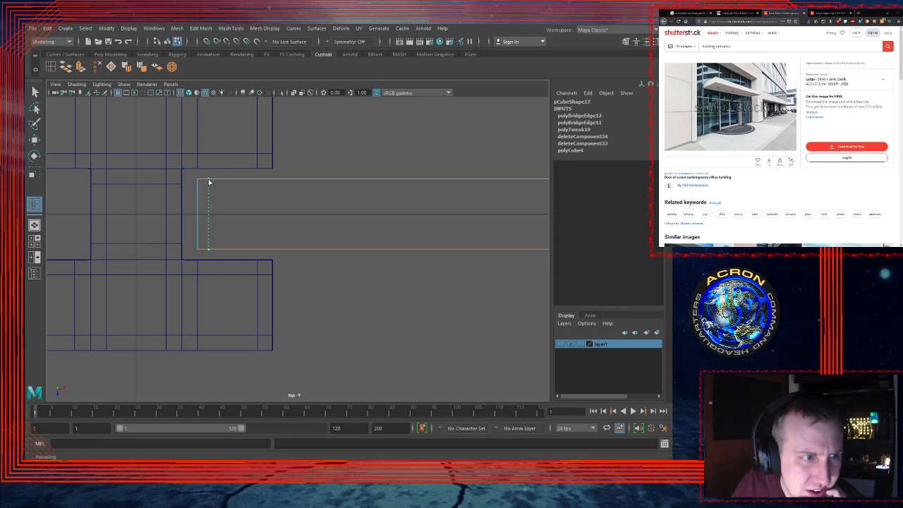
drag(209, 183, 208, 186)
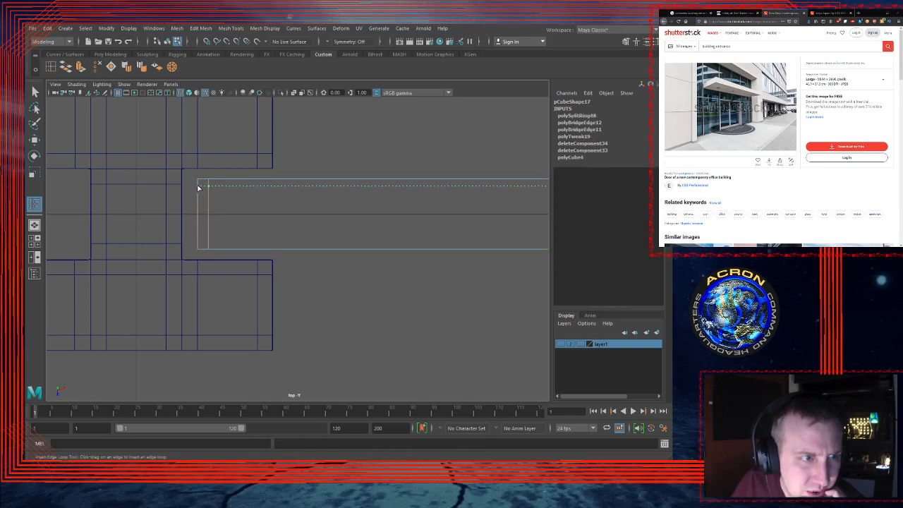
click(198, 186)
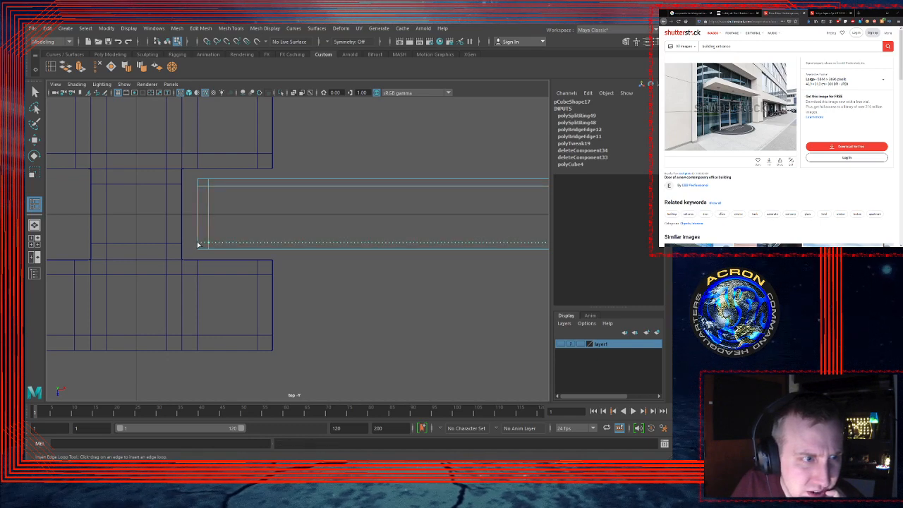
click(198, 244)
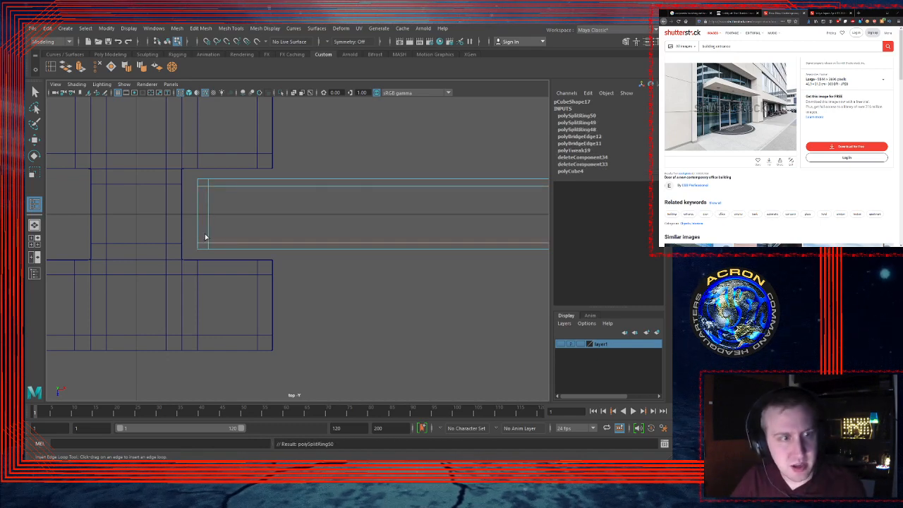
key(3)
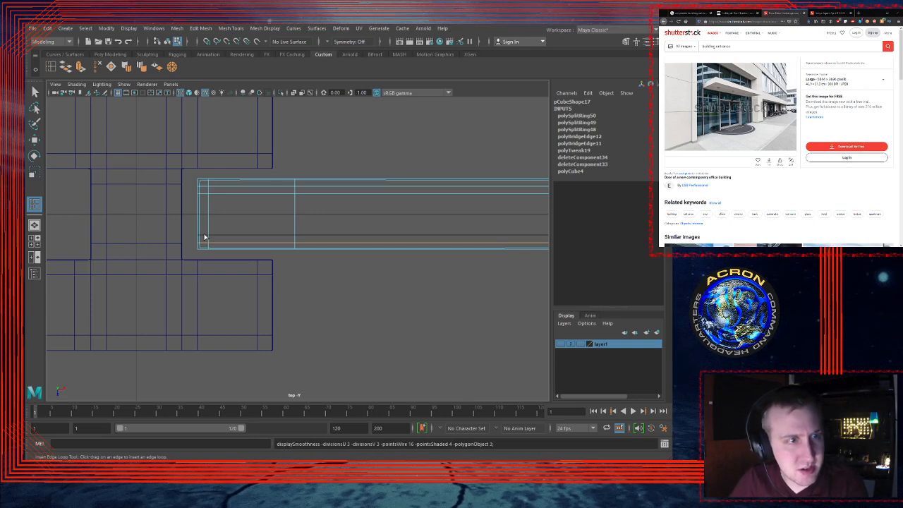
key(1)
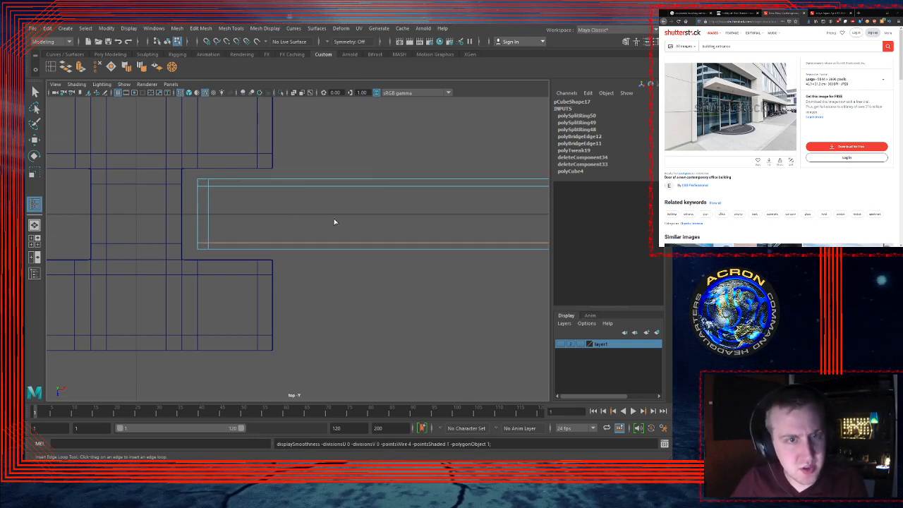
Step: Insert an edge loop around the wall panel close to its bottom edge in the perspective view
key(space)
key(space)
alt+drag(434, 263, 381, 148)
alt+middle_drag(382, 148, 382, 143)
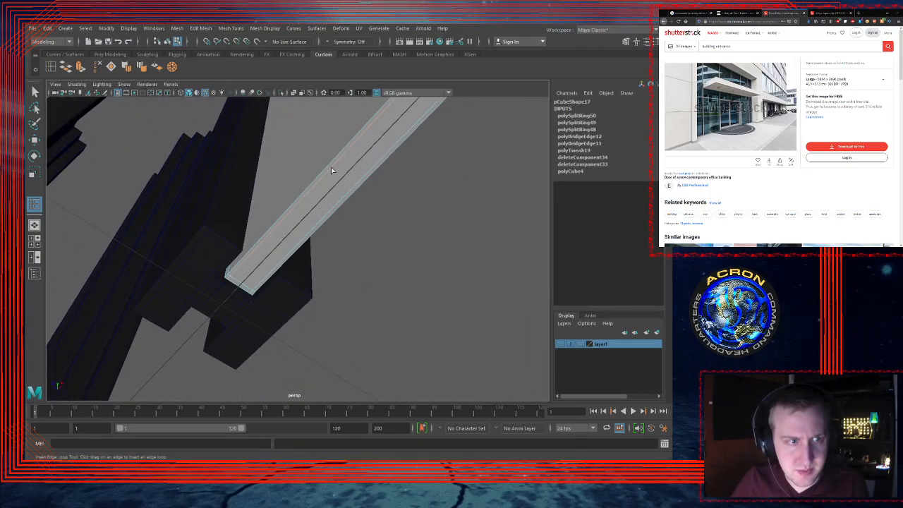
alt+drag(331, 167, 353, 144)
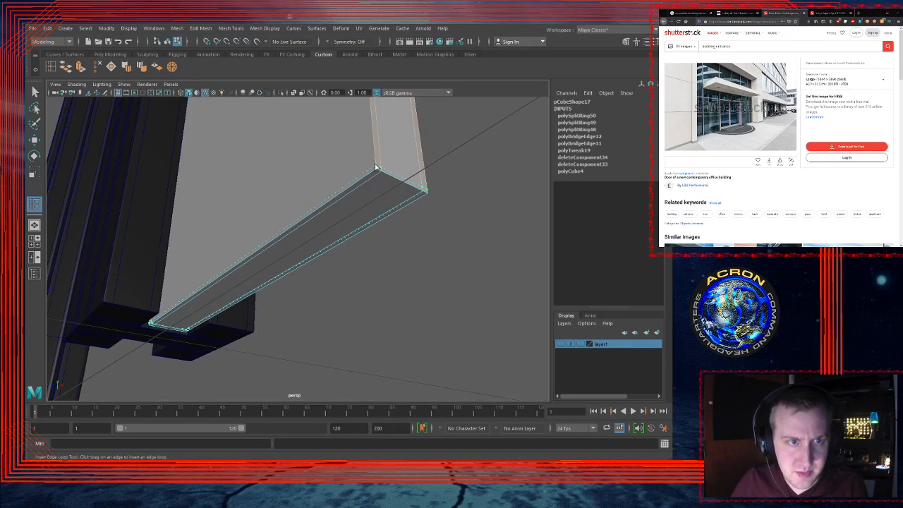
drag(376, 167, 375, 167)
Step: Examine the panel's base and corners with the smooth preview, and return the panel to its unsmoothed display
alt+middle_drag(397, 164, 331, 304)
alt+middle_drag(283, 153, 291, 364)
alt+drag(340, 228, 293, 219)
alt+middle_drag(298, 214, 298, 151)
alt+drag(234, 246, 299, 252)
alt+middle_drag(299, 252, 230, 62)
alt+middle_drag(220, 216, 242, 162)
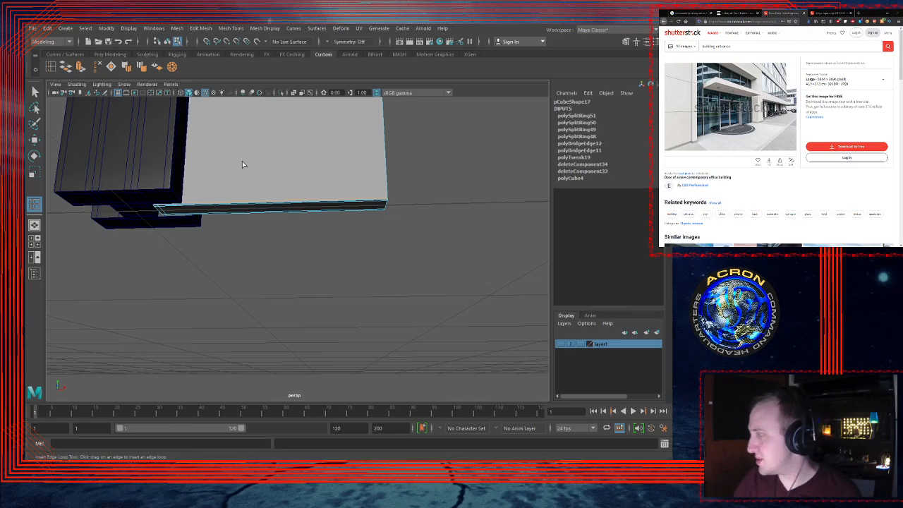
alt+right_drag(243, 179, 395, 170)
alt+middle_drag(256, 162, 365, 200)
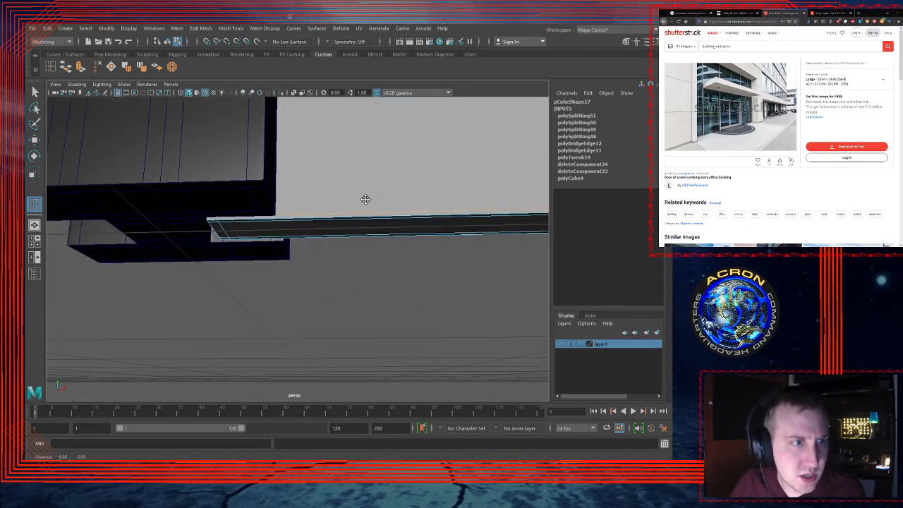
alt+drag(318, 224, 263, 197)
alt+middle_drag(264, 195, 270, 232)
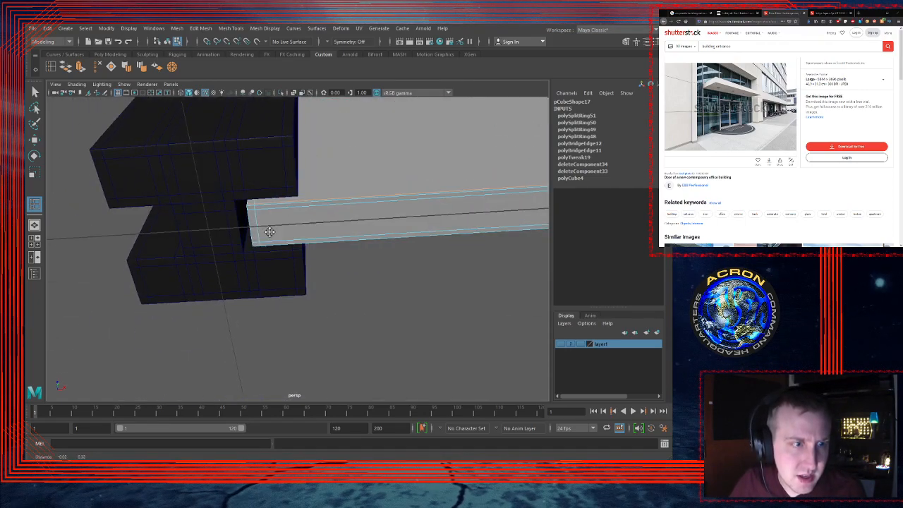
alt+right_drag(270, 232, 317, 209)
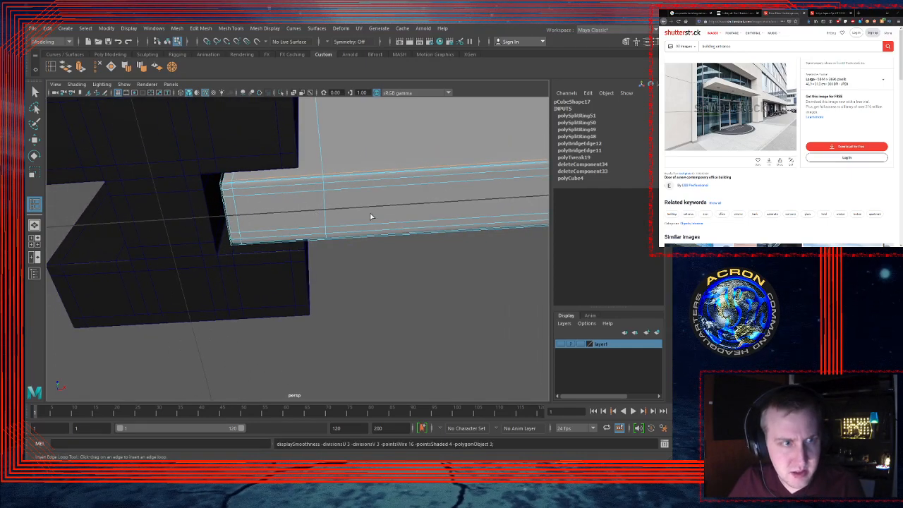
click(435, 204)
alt+right_drag(435, 204, 188, 223)
alt+drag(188, 223, 288, 246)
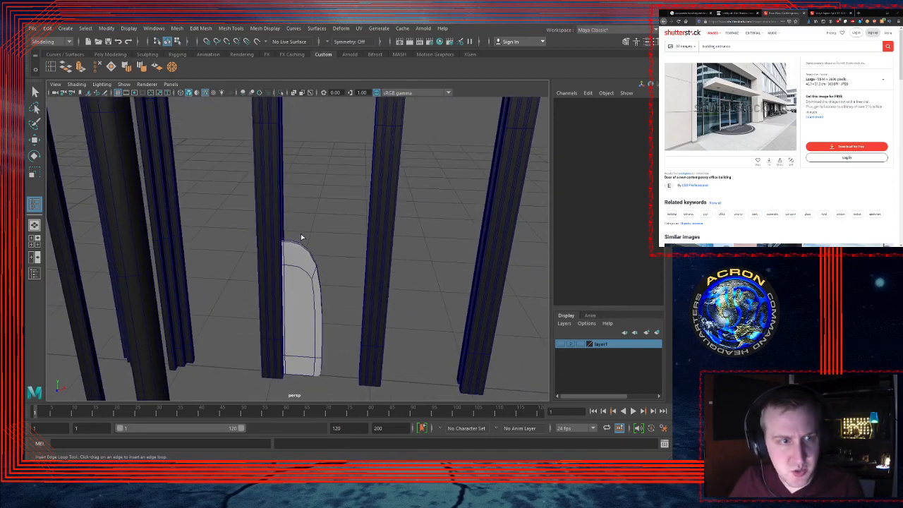
click(299, 253)
key(1)
Step: Delete the panel's top face and the faces on its end away from the column, including the narrow border strips
alt+right_drag(298, 252, 605, 236)
alt+drag(494, 242, 277, 268)
alt+middle_drag(277, 268, 310, 247)
alt+drag(310, 247, 394, 205)
alt+middle_drag(395, 205, 317, 224)
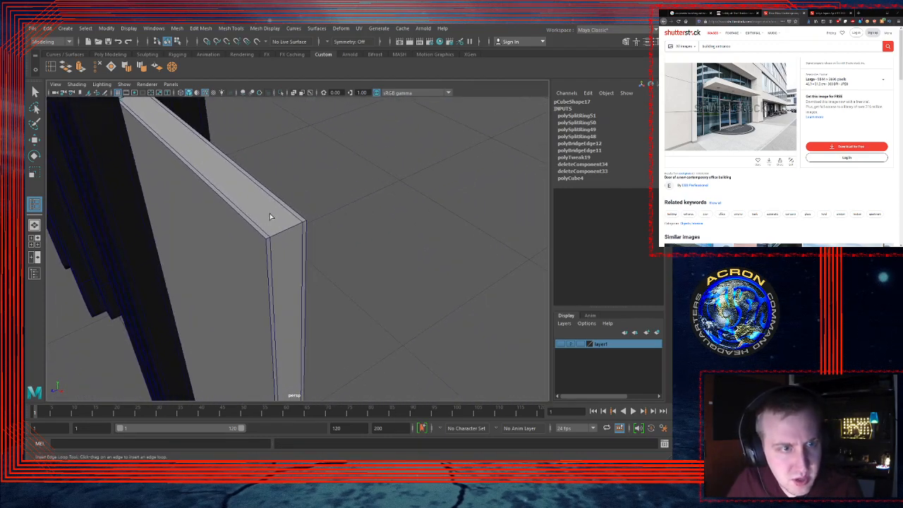
click(271, 235)
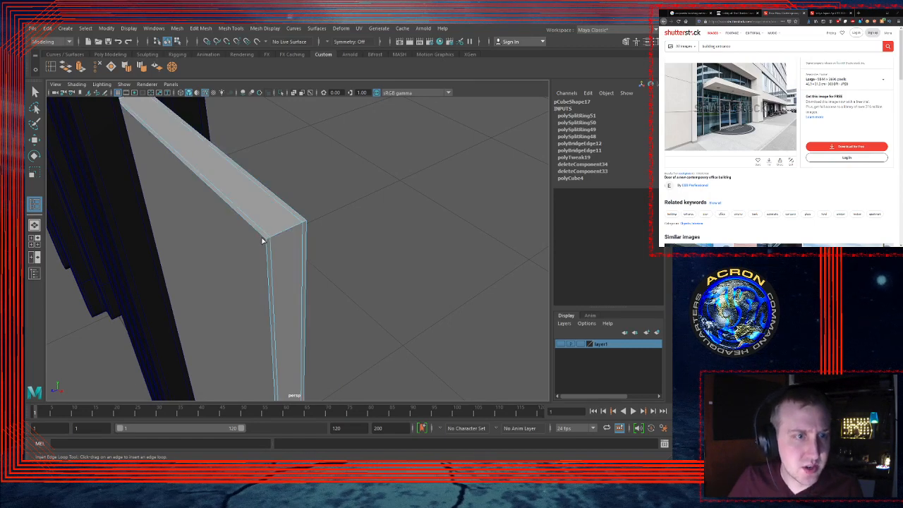
key(q)
click(276, 221)
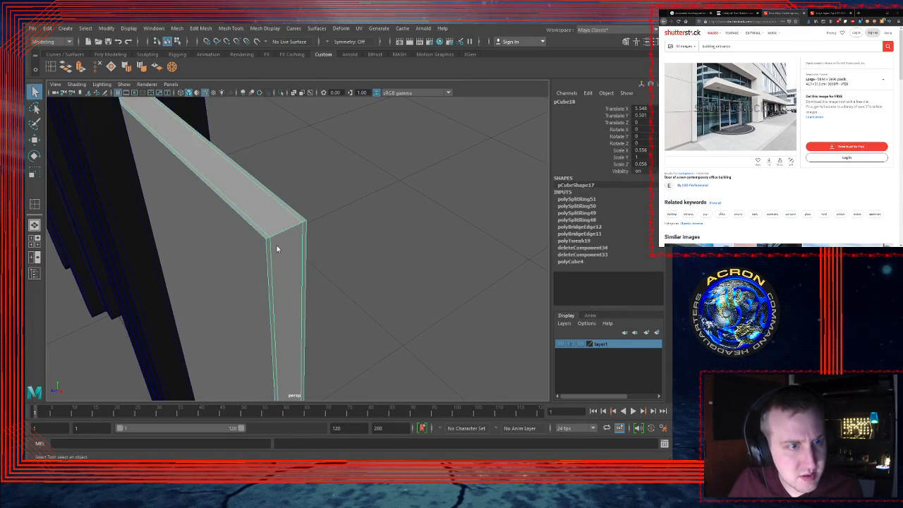
key(F11)
click(278, 221)
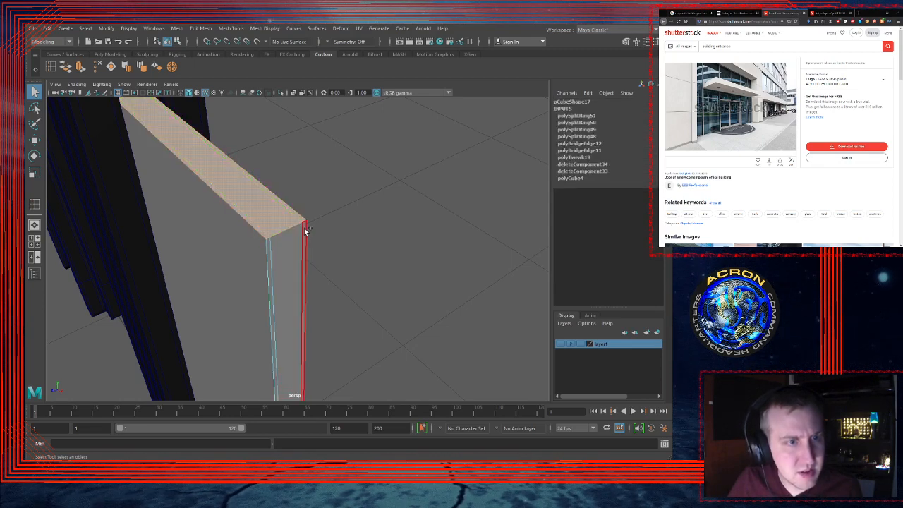
shift+click(275, 254)
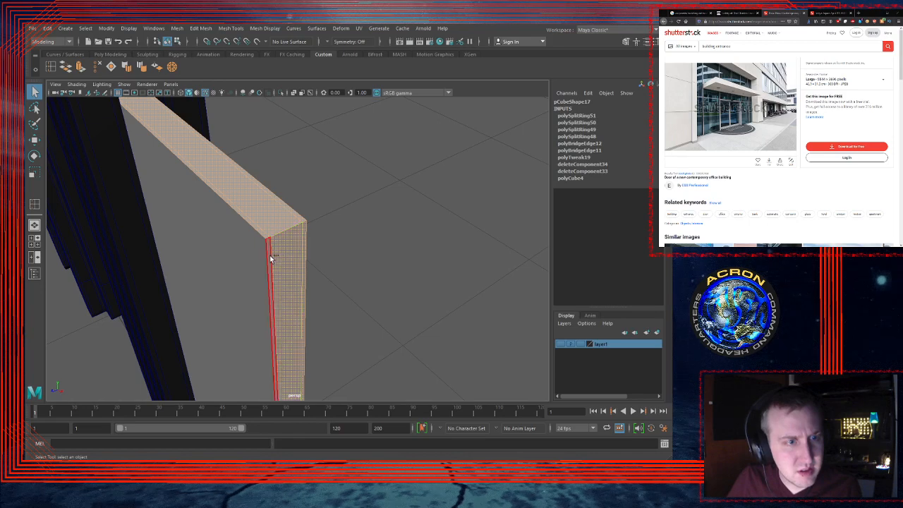
key(Delete)
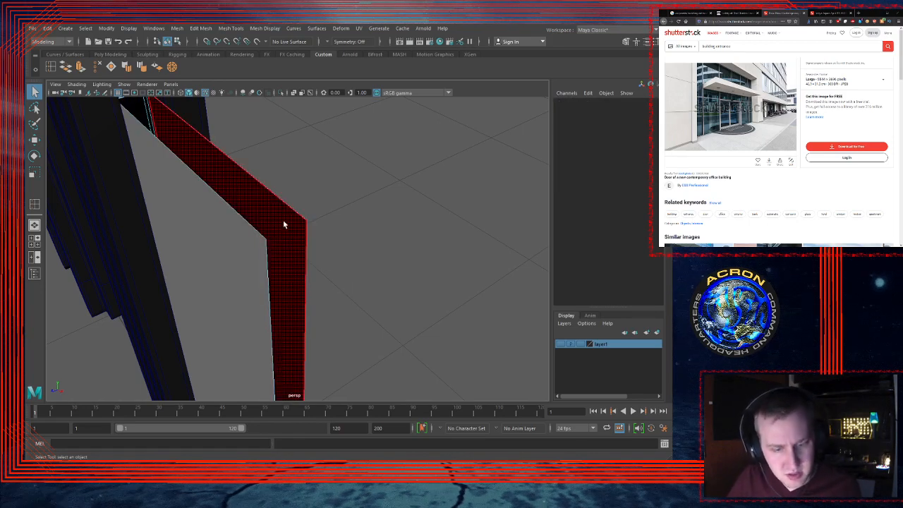
alt+middle_drag(268, 199, 285, 228)
alt+drag(284, 229, 426, 270)
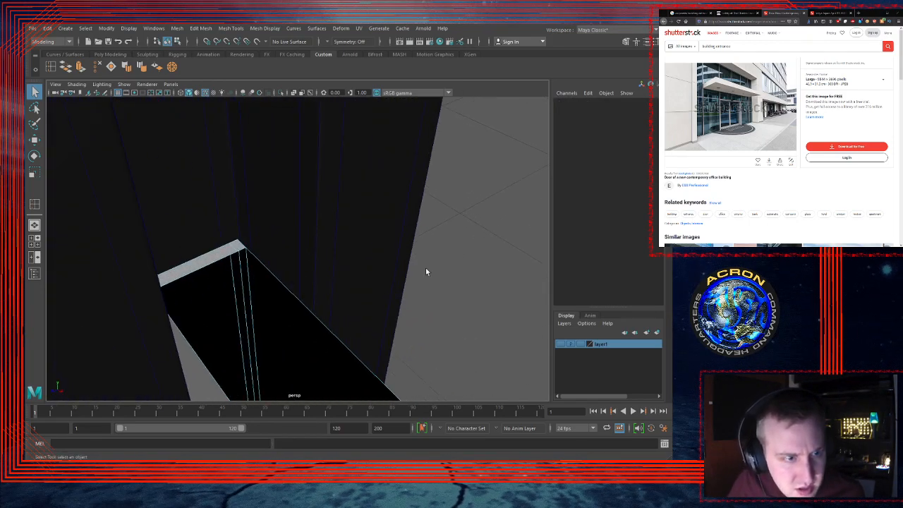
Step: Delete the narrow cap faces closing the ends of the door panel pCube18
alt+drag(260, 278, 302, 212)
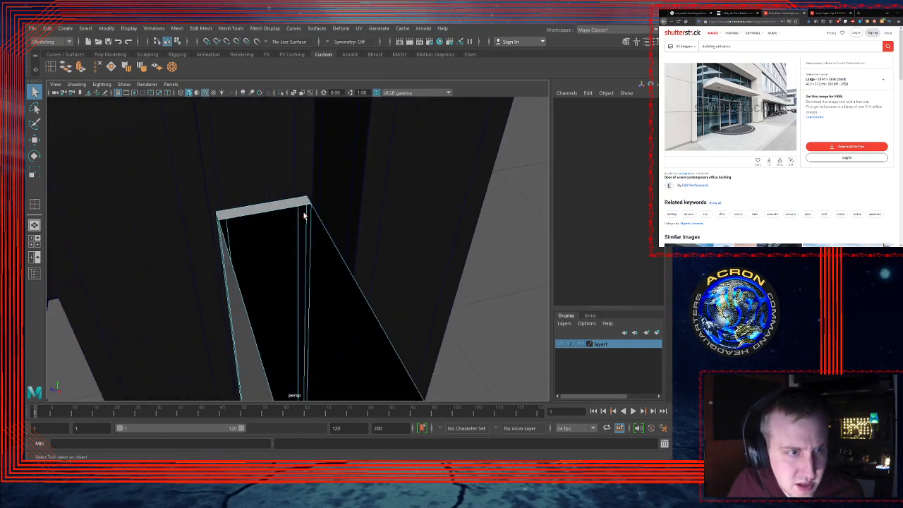
click(282, 206)
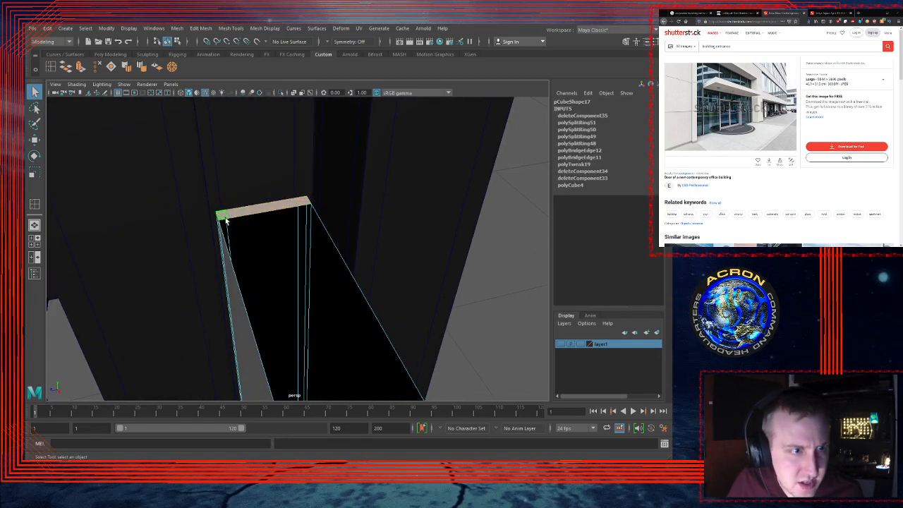
alt+drag(441, 240, 367, 230)
click(366, 230)
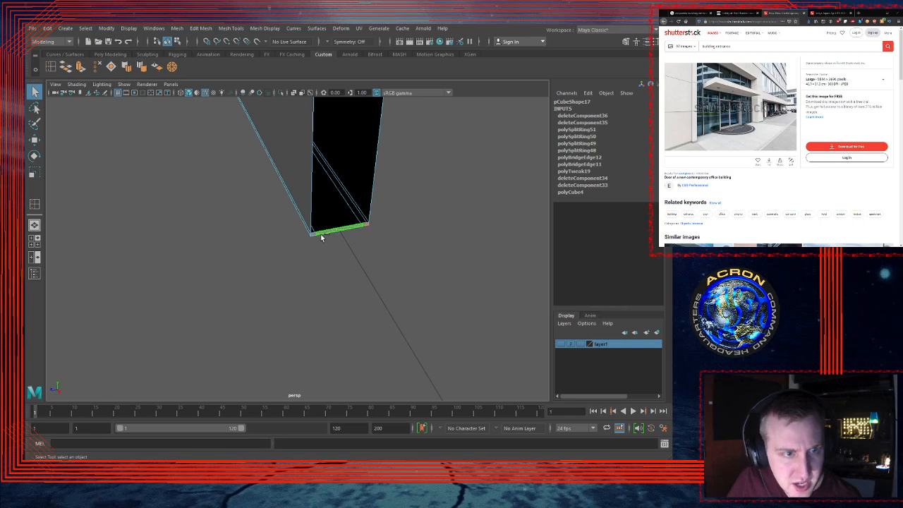
click(358, 243)
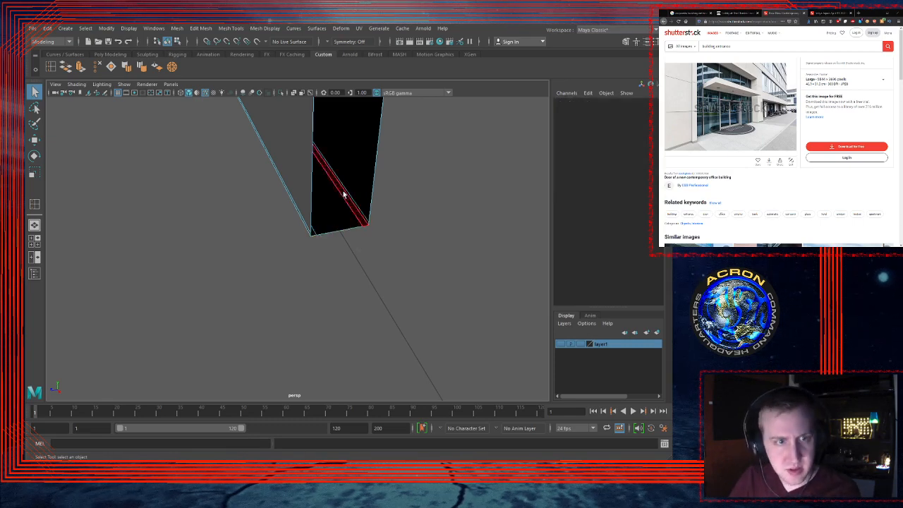
click(359, 168)
Step: Vertex-snap the door panel's pivot to its upper free corner, on the side facing the empty half of the bay
alt+drag(447, 206, 327, 292)
key(w)
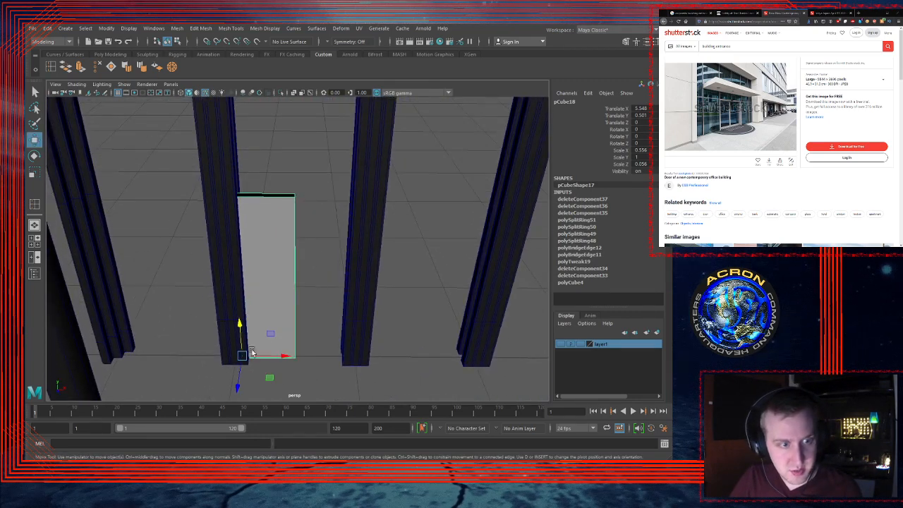
key(d)
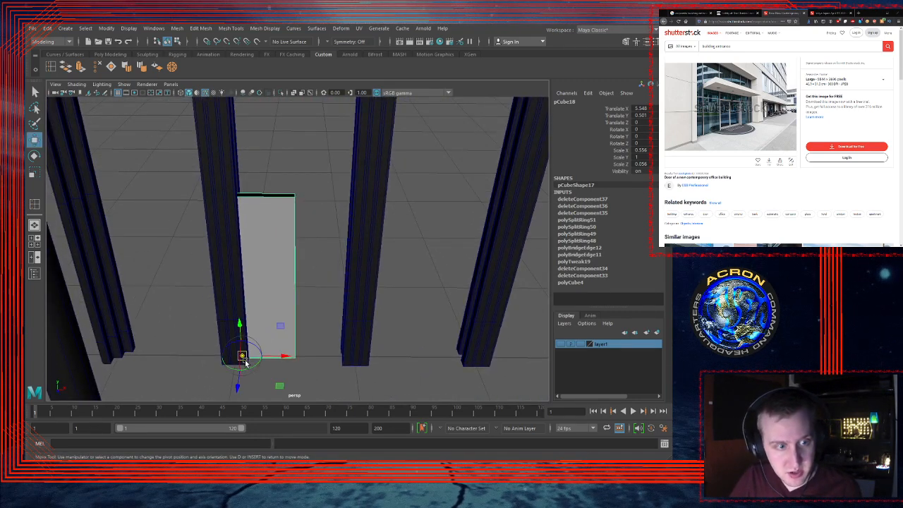
click(286, 359)
key(v)
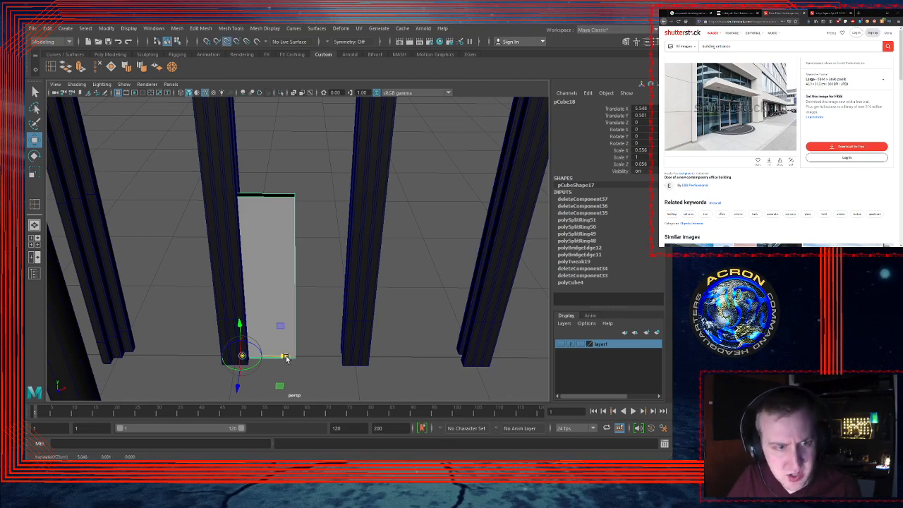
drag(287, 359, 296, 360)
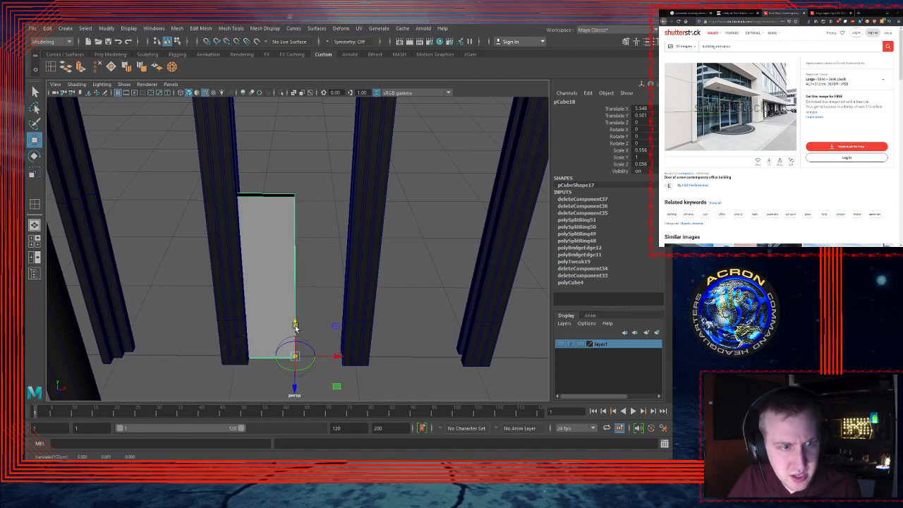
drag(295, 326, 295, 196)
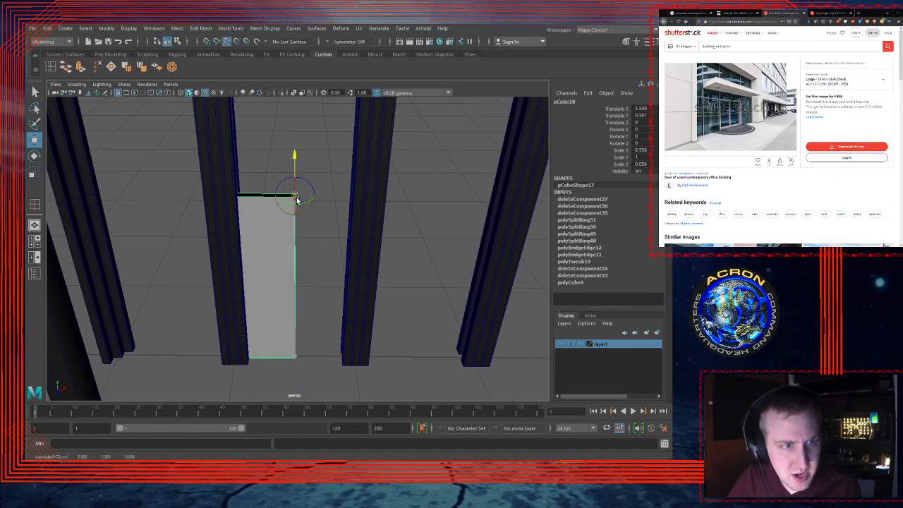
key(f)
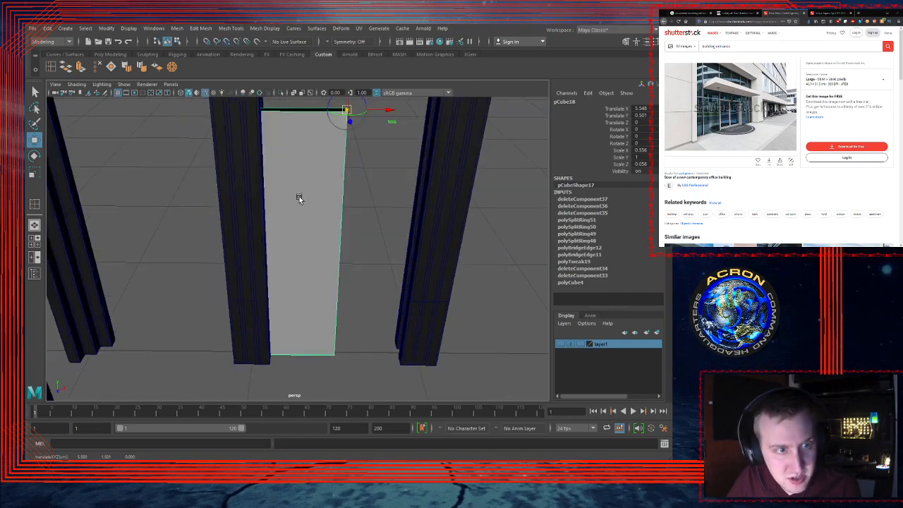
alt+drag(357, 250, 343, 266)
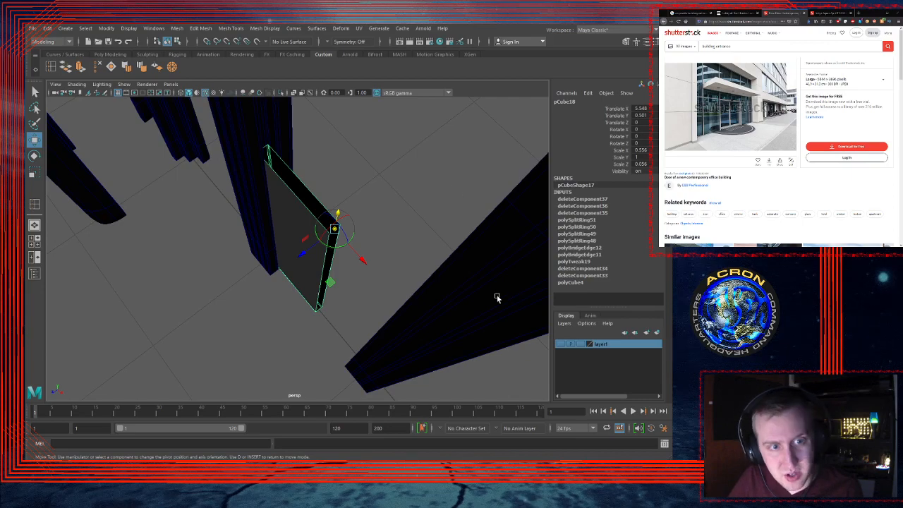
alt+drag(498, 298, 285, 260)
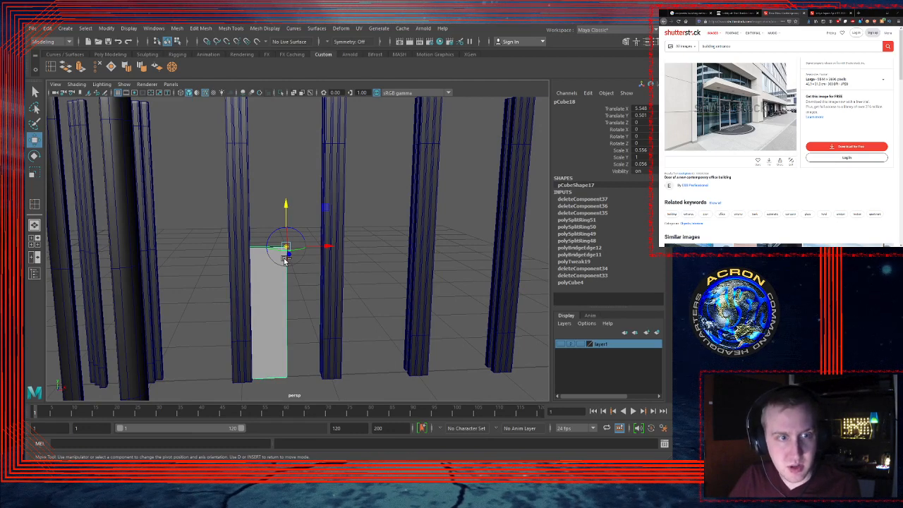
Step: Duplicate the door panel and mirror the copy upward about the pivot with Scale Y -1
key(ctrl+d)
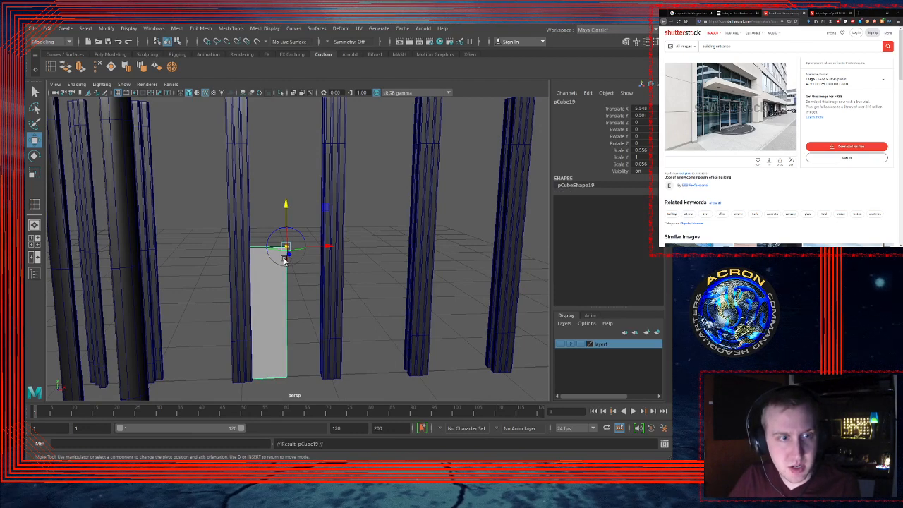
click(644, 156)
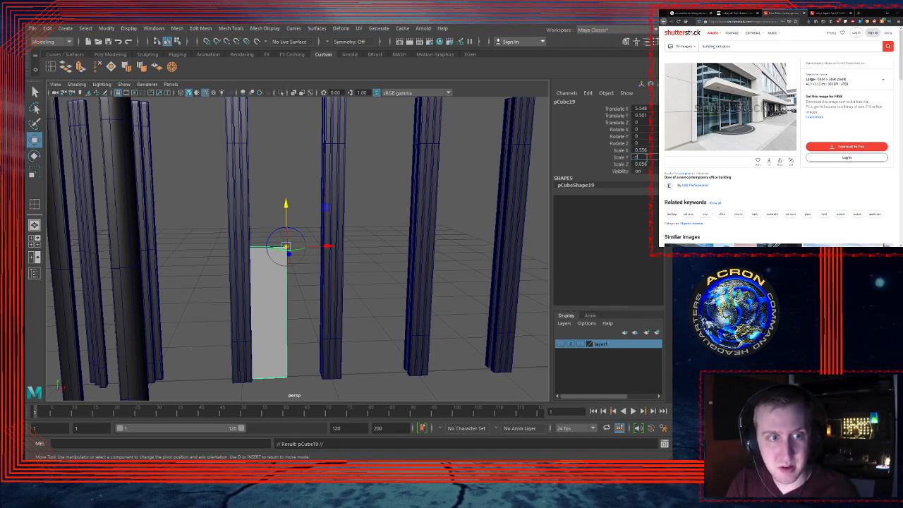
text(-1)
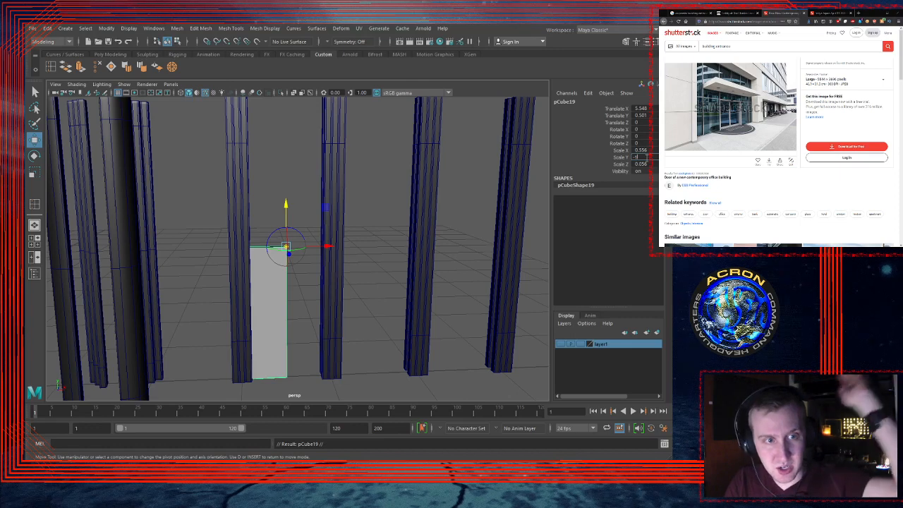
key(Return)
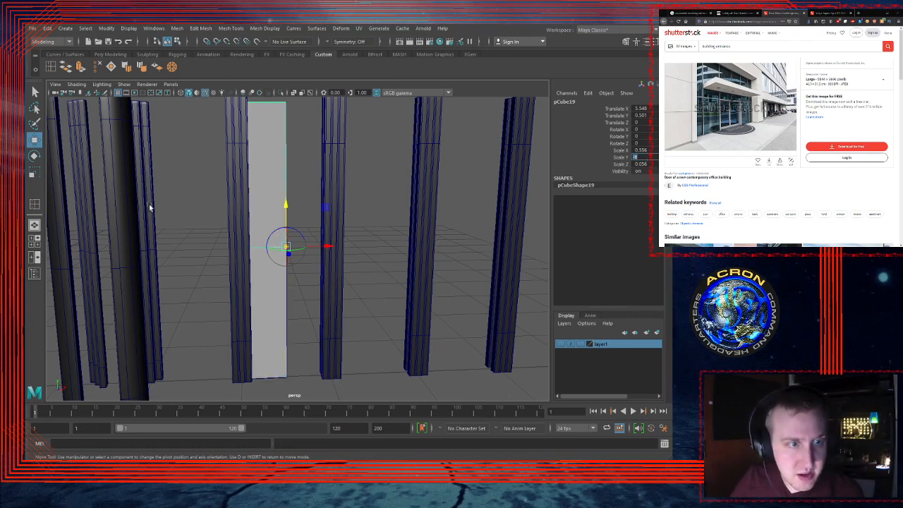
Step: Duplicate the upper and lower panels together and set the copies' Scale Z to -0.056
click(263, 217)
shift+click(275, 330)
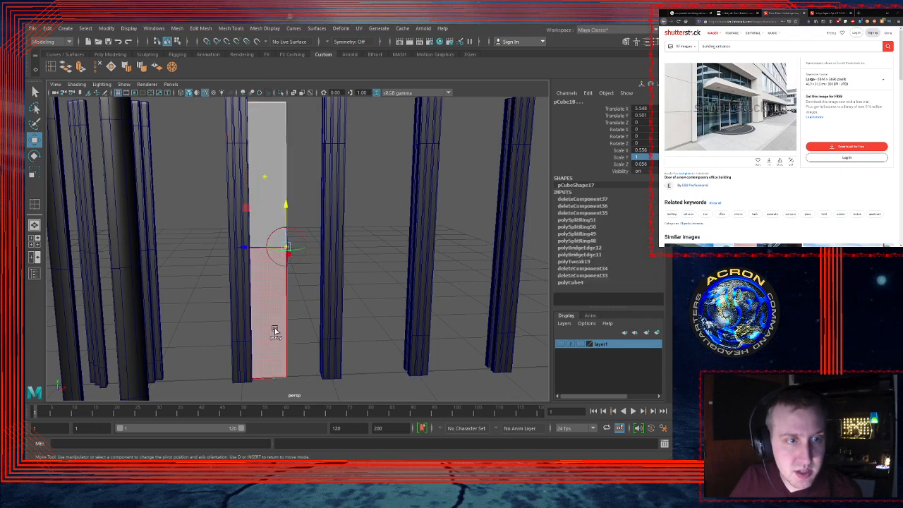
key(ctrl+d)
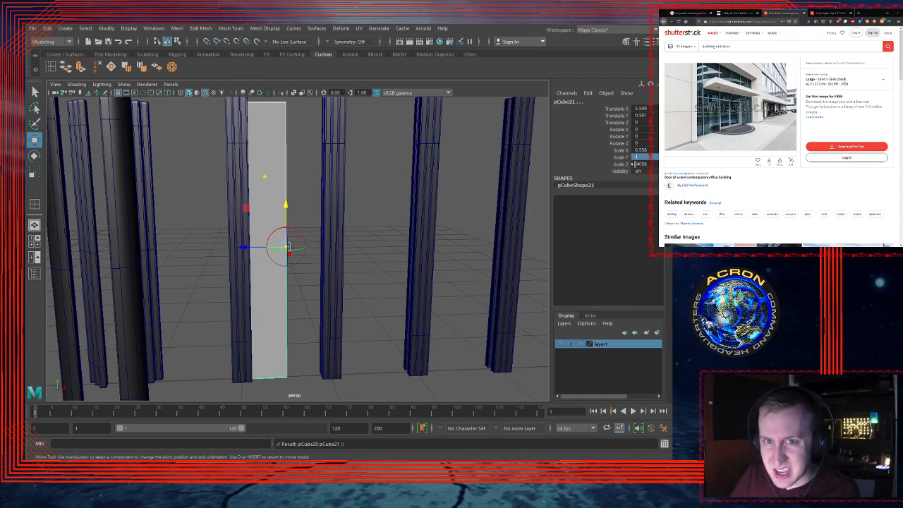
double_click(640, 163)
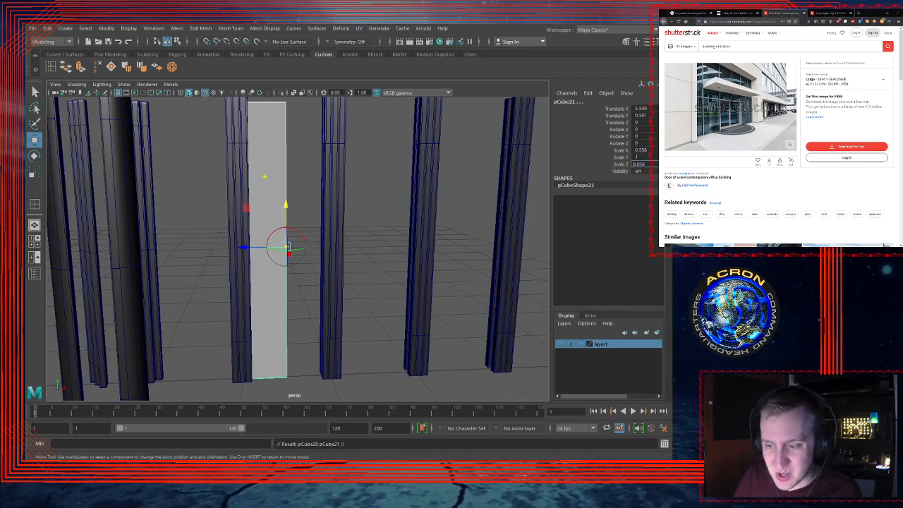
text(0.056)
key(Return)
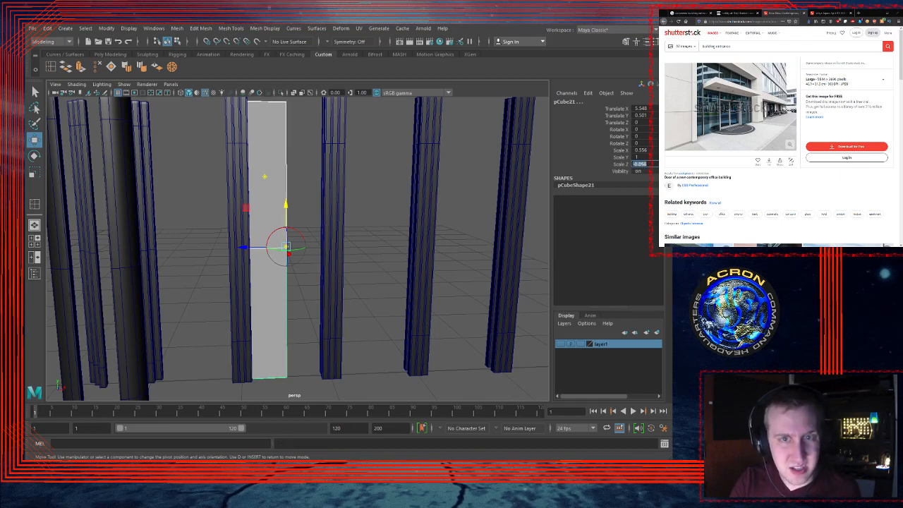
Step: Restore the copies' Scale Z to 0.056 and mirror them sideways with Scale X -0.556
click(643, 163)
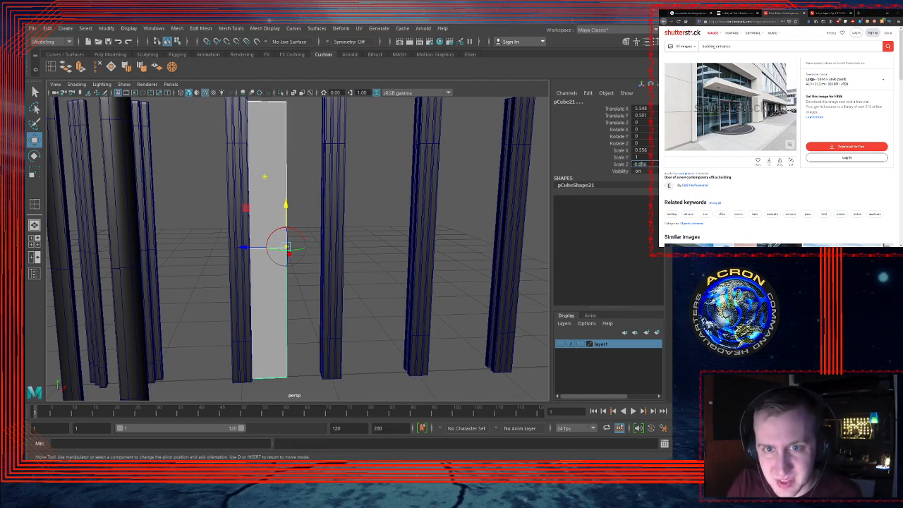
key(BackSpace)
key(Up)
key(Up)
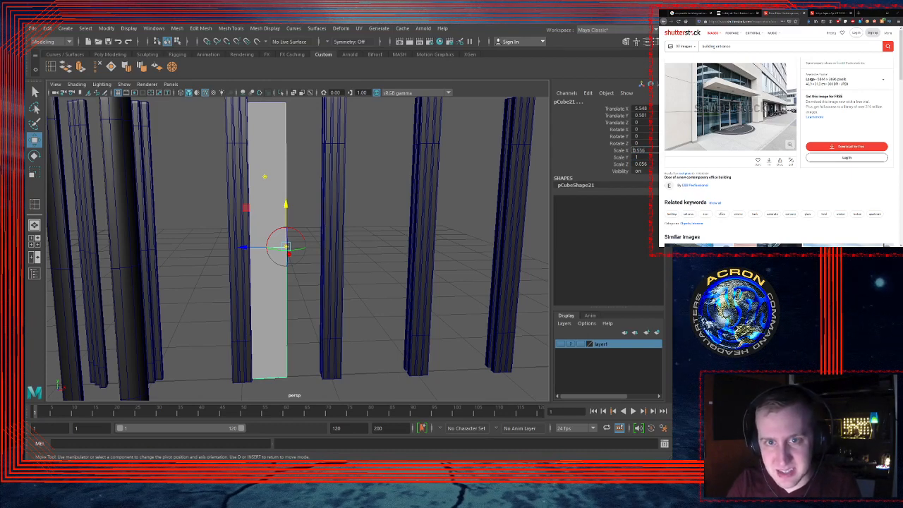
text(-0.556)
key(Return)
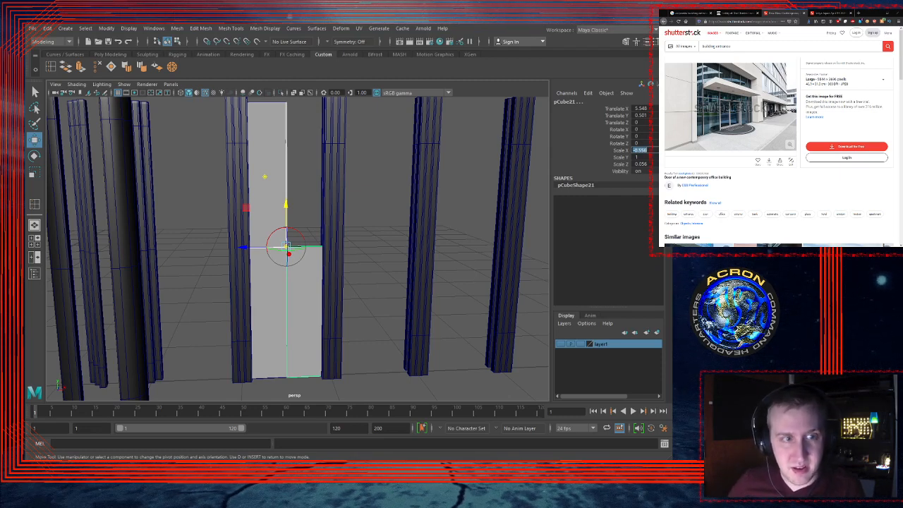
Step: Delete the two overlapping upper panel copies between the columns
click(305, 192)
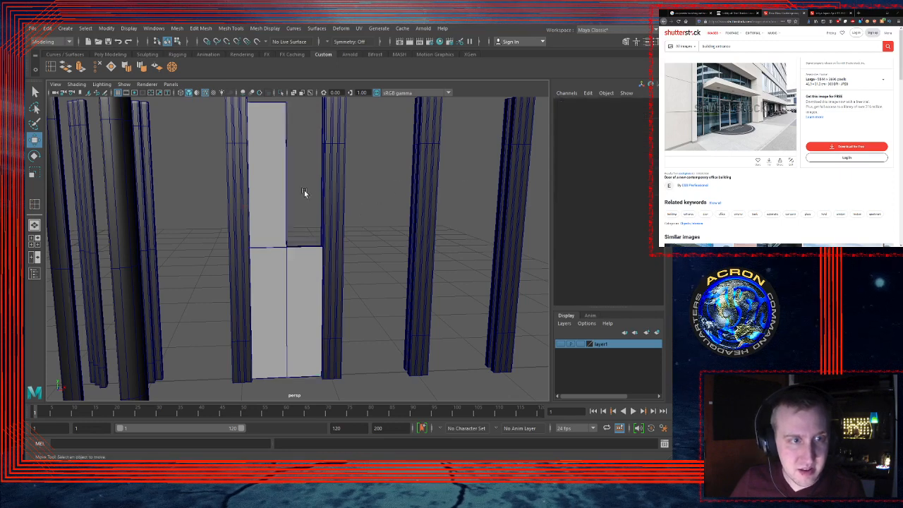
click(273, 191)
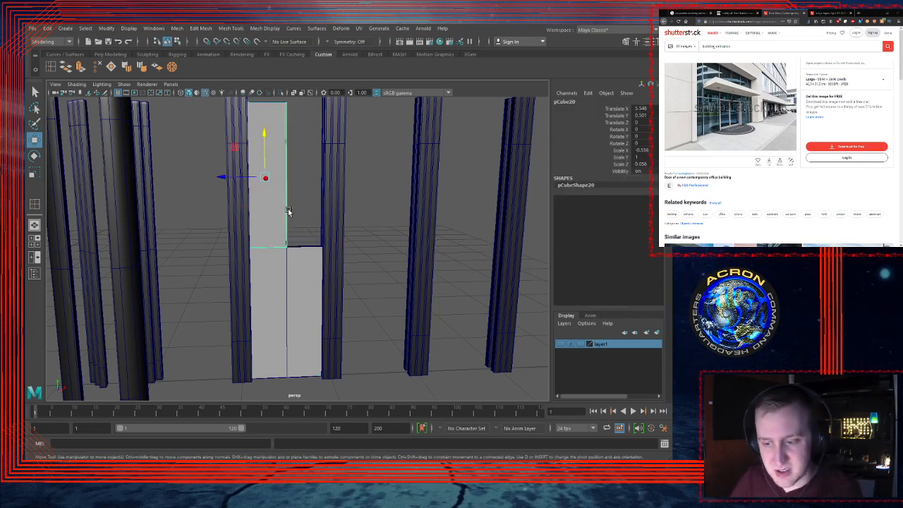
click(287, 211)
click(269, 221)
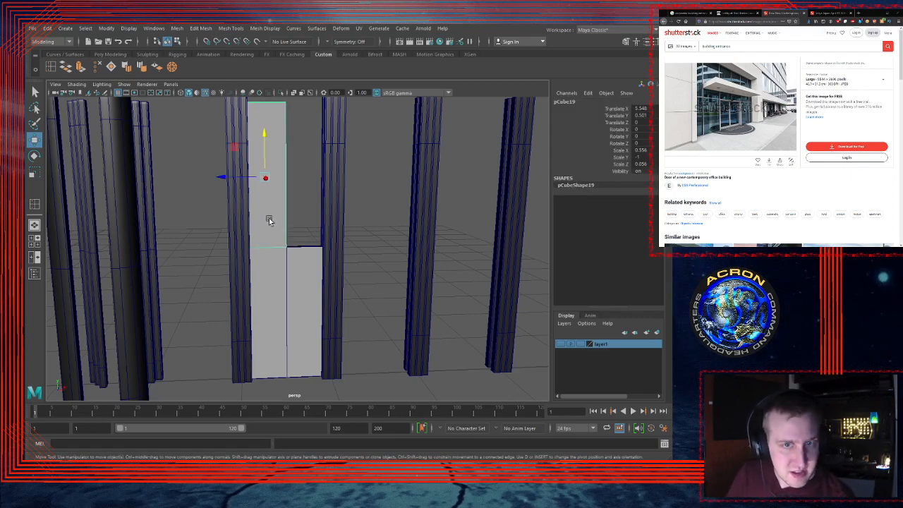
key(w)
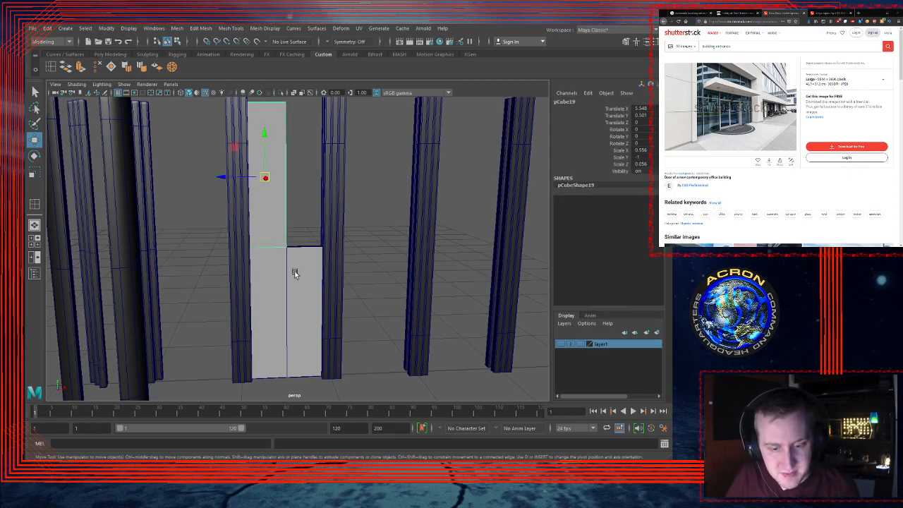
mouse_move(295, 274)
alt+mouse_down()
mouse_move(246, 306)
mouse_move(261, 310)
mouse_move(294, 284)
alt+mouse_up()
key(d)
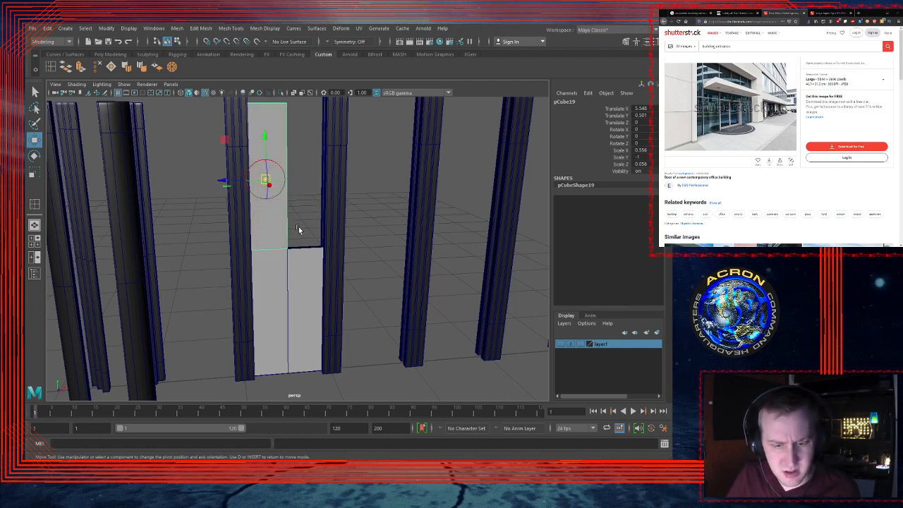
key(d)
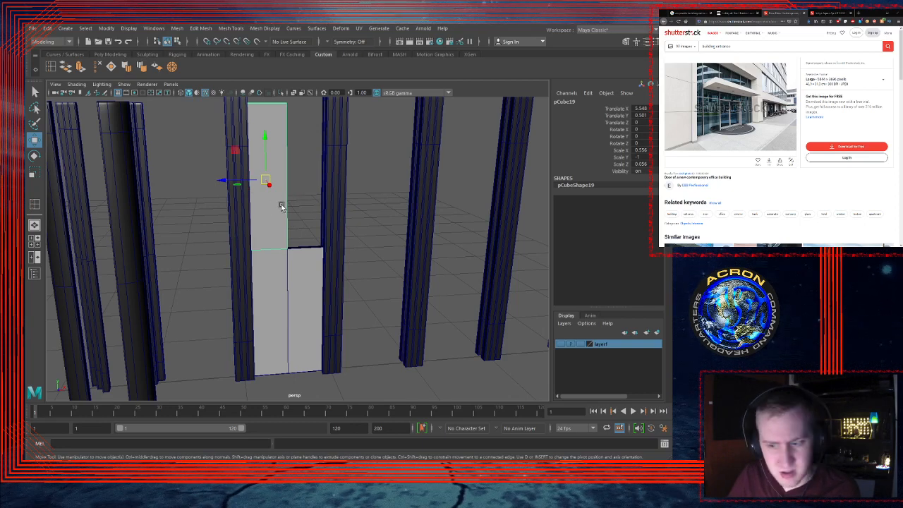
key(Delete)
Step: Delete the mirrored lower copy beside the original door panel
click(270, 291)
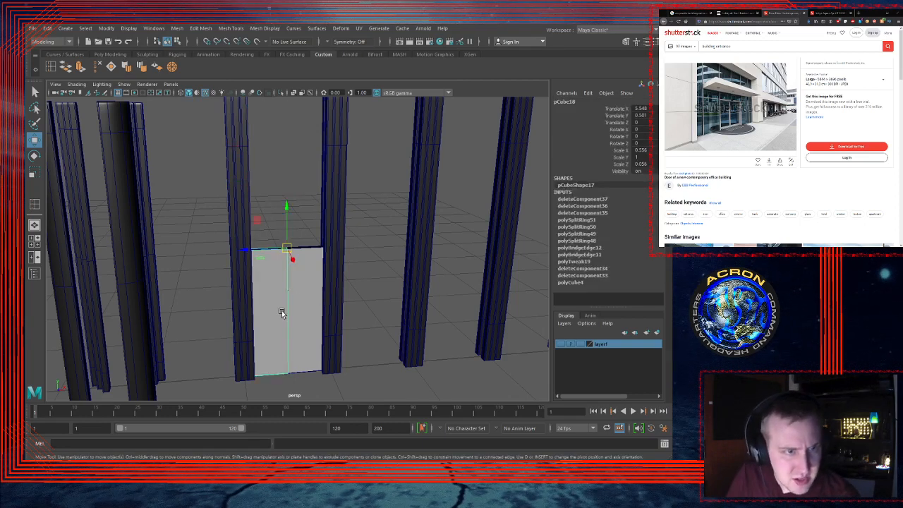
key(ctrl+shift+d)
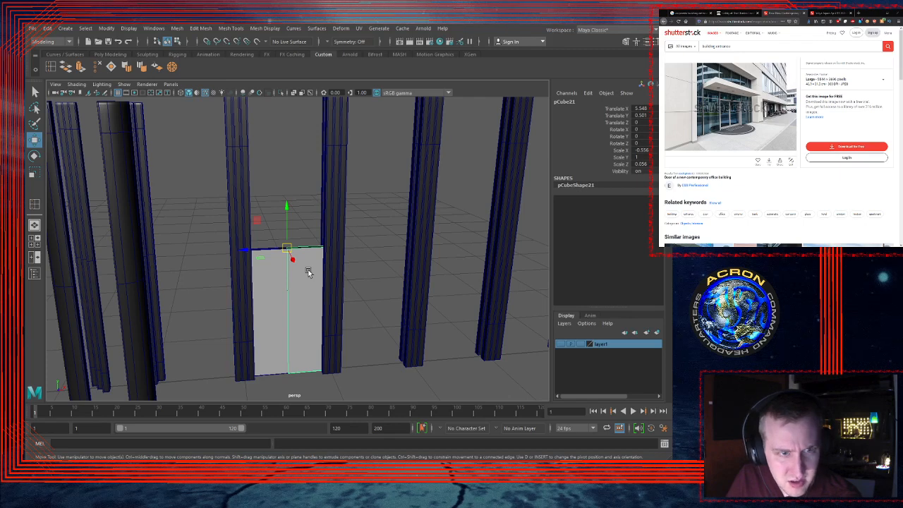
key(Delete)
Step: Delete the original door panel's construction history and freeze its transformations
click(281, 284)
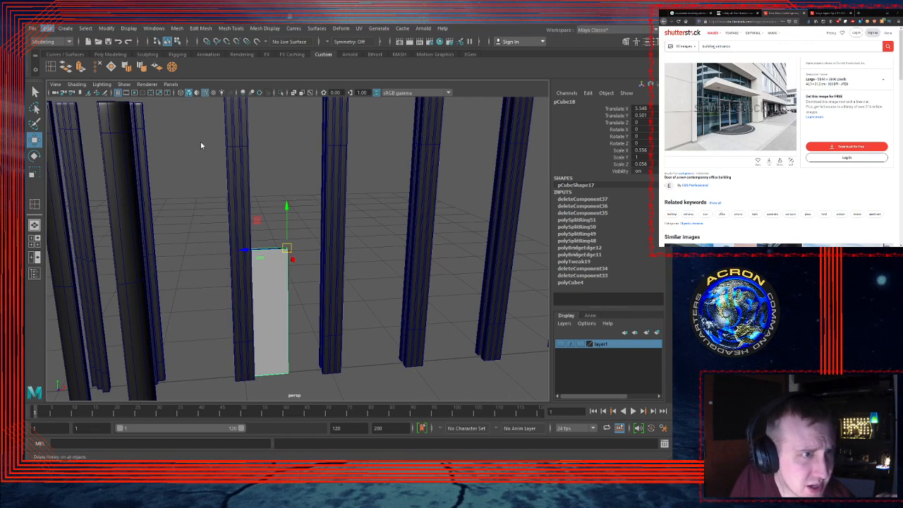
key(alt+shift+d)
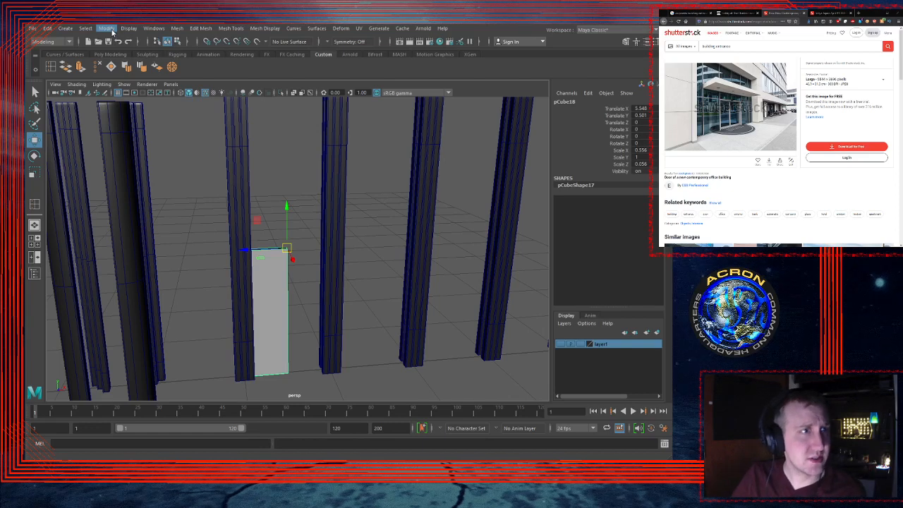
click(128, 67)
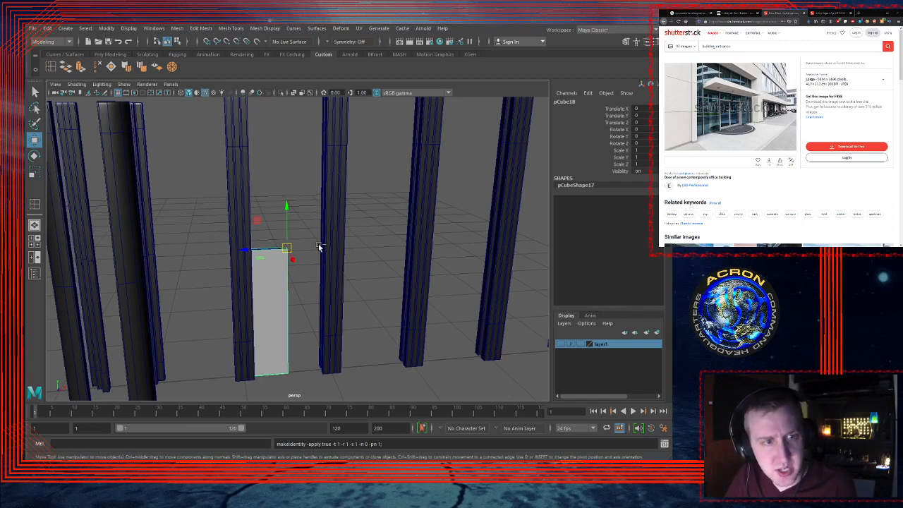
Step: Duplicate the door panel and mirror the copy across the bay with Scale X -1
key(ctrl+d)
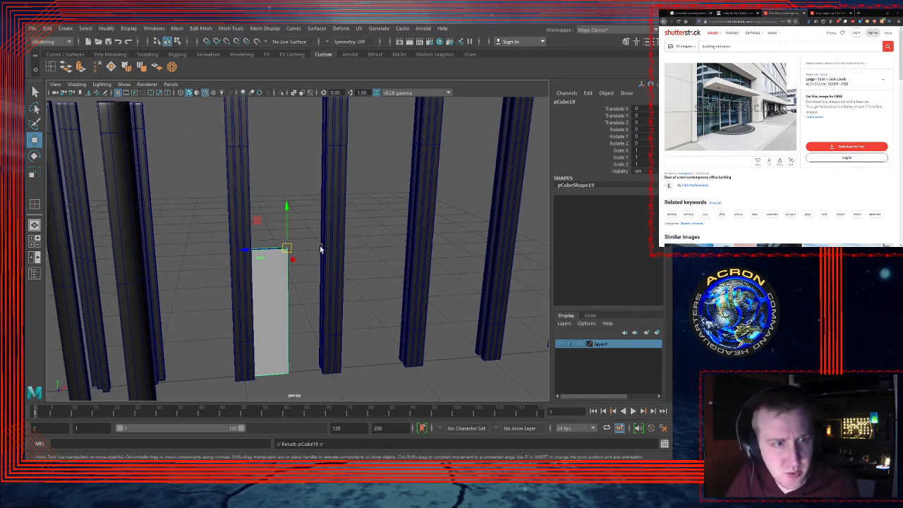
click(643, 149)
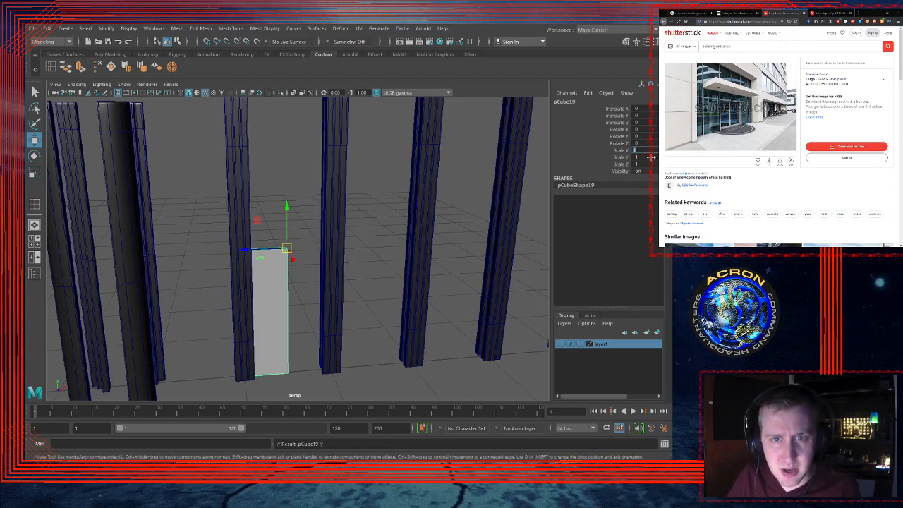
text(-1)
key(Return)
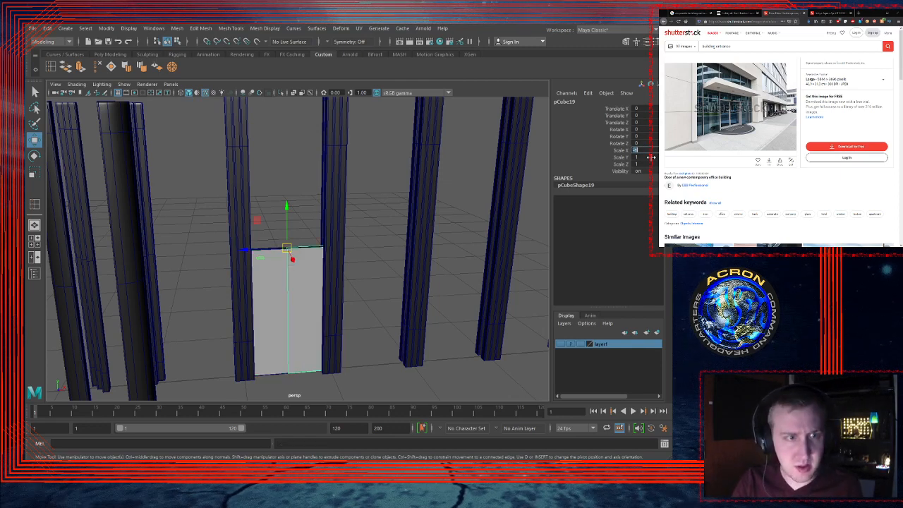
Step: Duplicate both lower door panels and mirror the copies upward with Scale Y -1
click(263, 307)
click(305, 299)
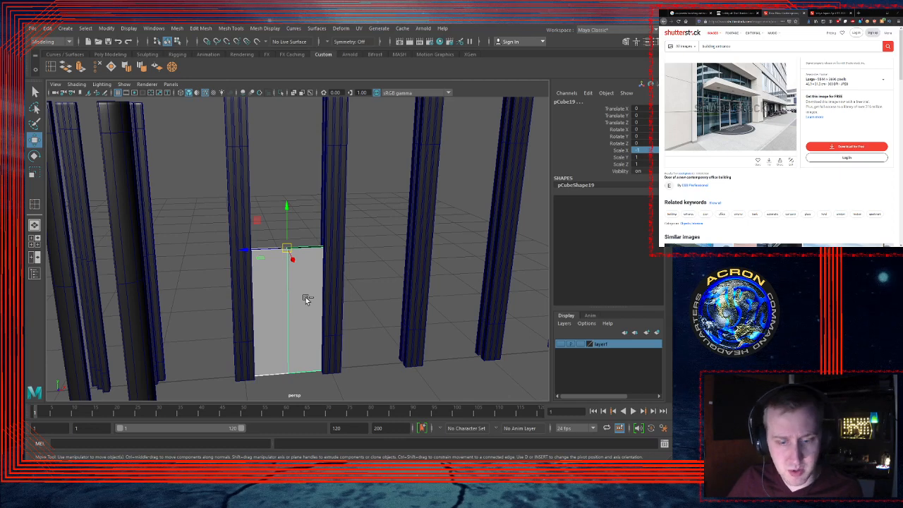
key(ctrl+d)
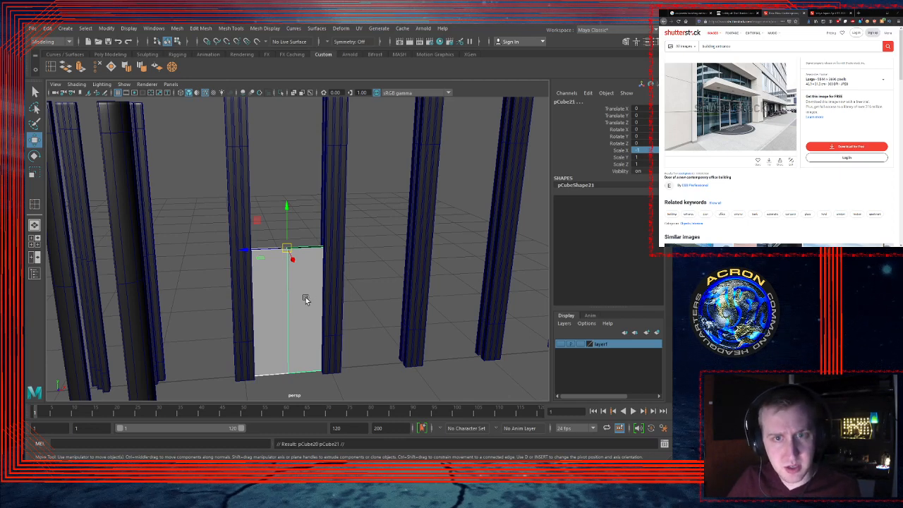
double_click(641, 158)
text(3)
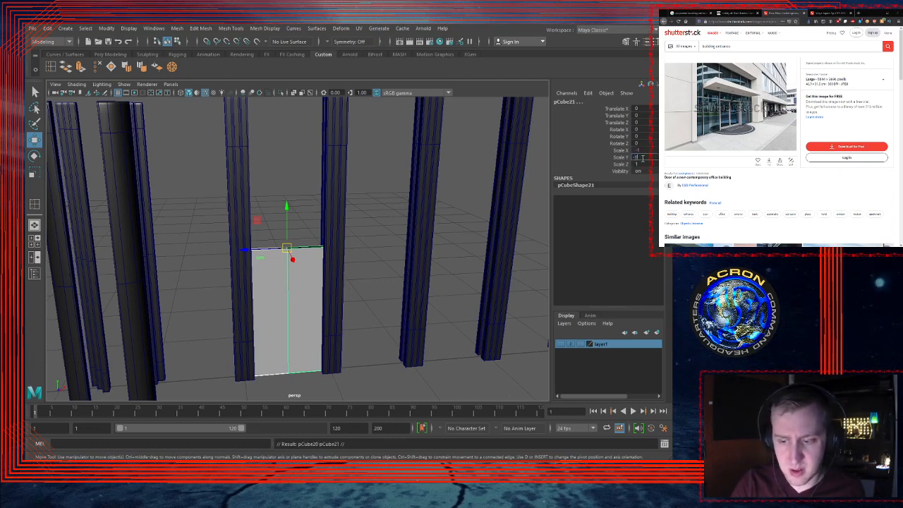
key(Return)
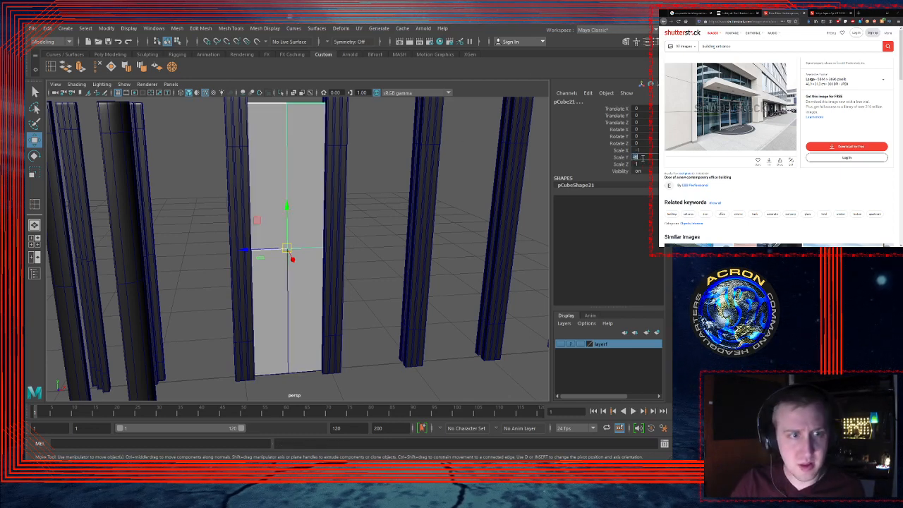
click(377, 208)
alt+right_drag(415, 214, 371, 232)
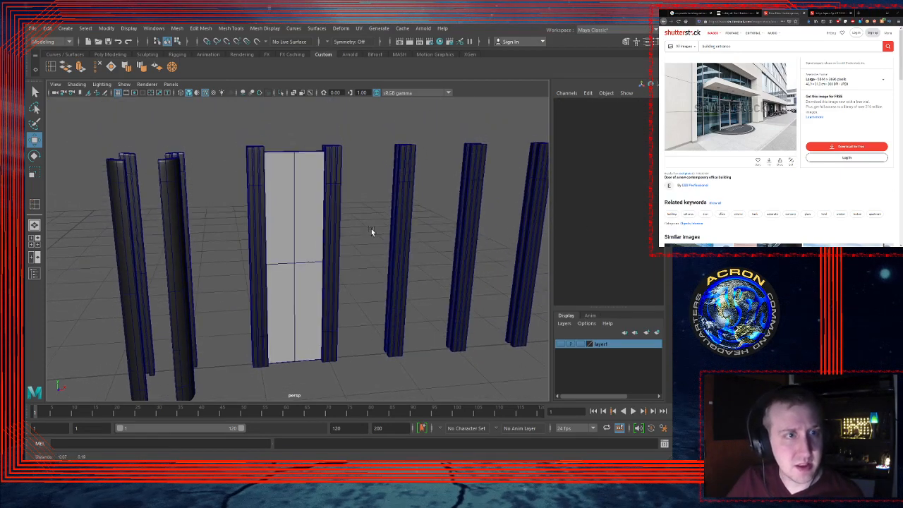
alt+drag(371, 231, 348, 202)
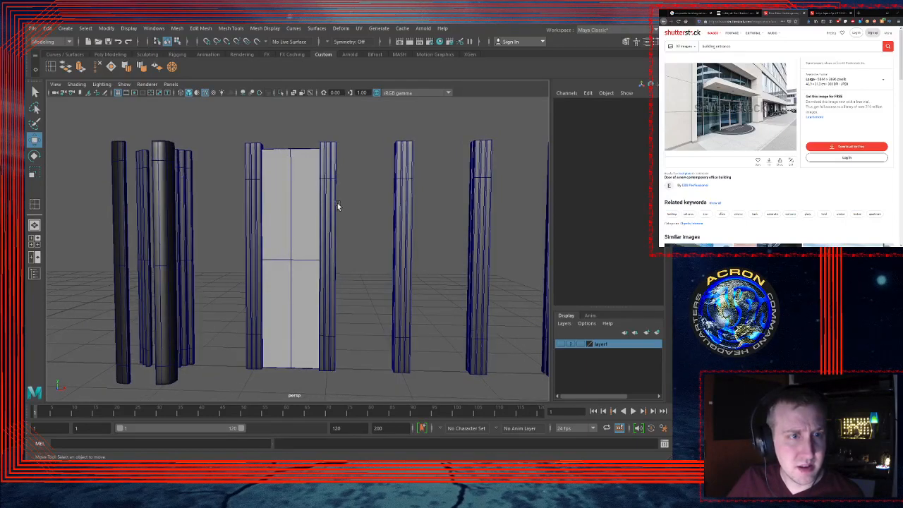
click(299, 205)
click(276, 209)
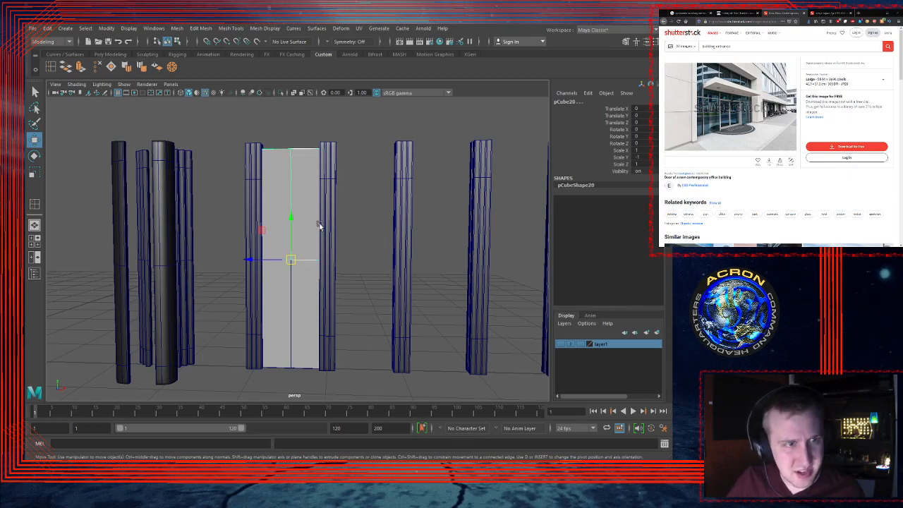
mouse_move(299, 229)
alt+mouse_down()
mouse_move(309, 241)
mouse_move(299, 165)
mouse_move(309, 234)
alt+mouse_up()
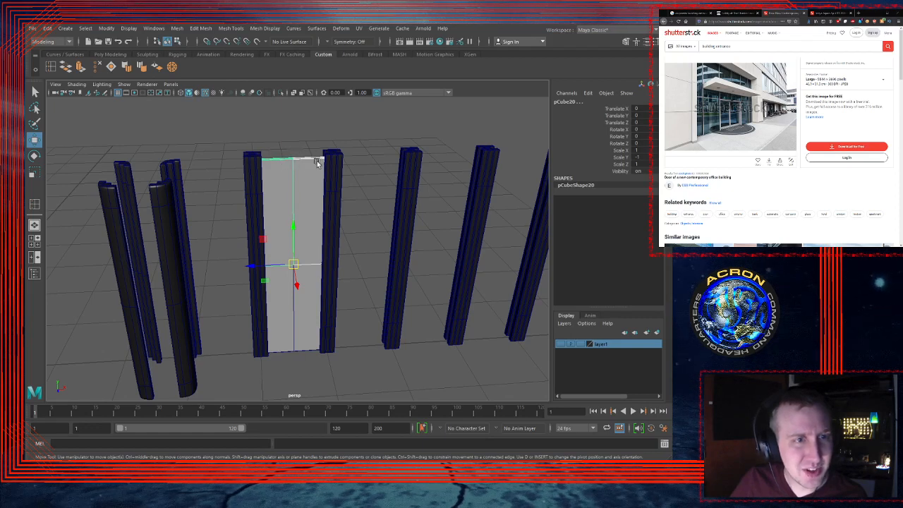
Step: Duplicate the column beside the door panels without smooth preview and move the copy to Translate X 5.5, mid-bay
click(336, 200)
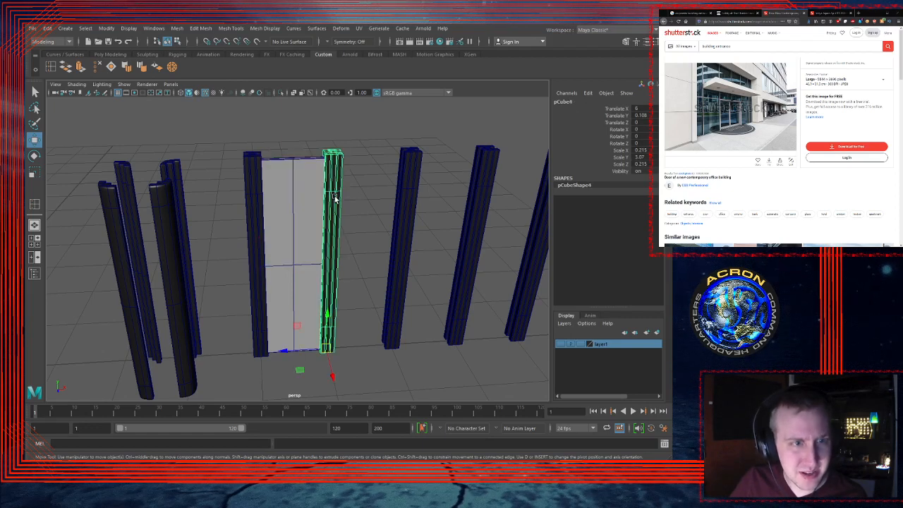
key(ctrl+d)
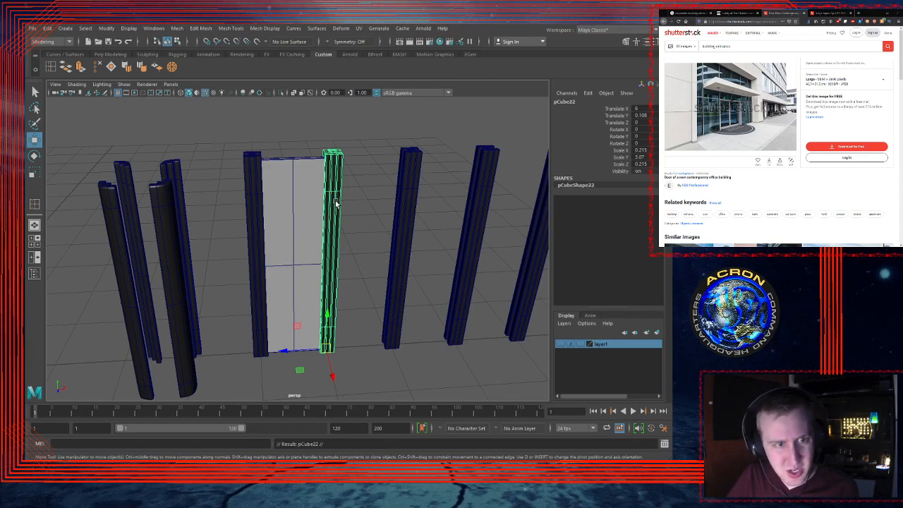
key(1)
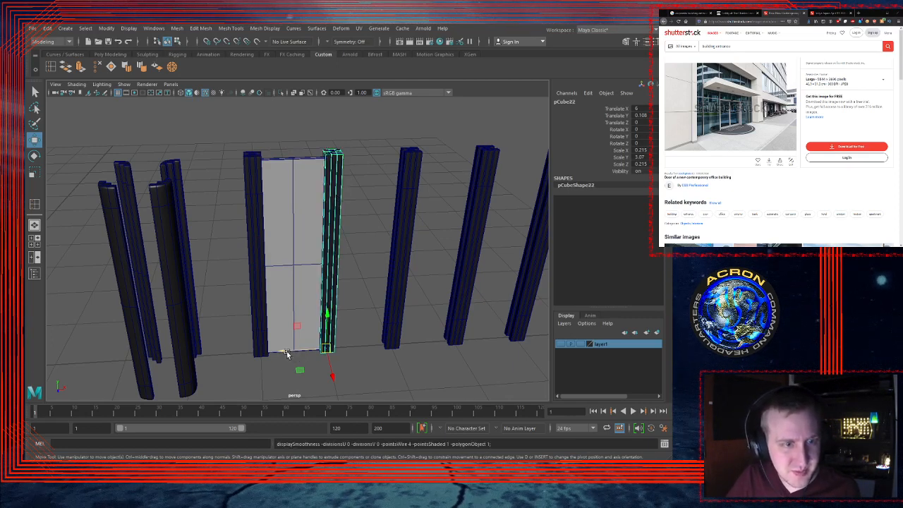
middle_drag(287, 354, 252, 352)
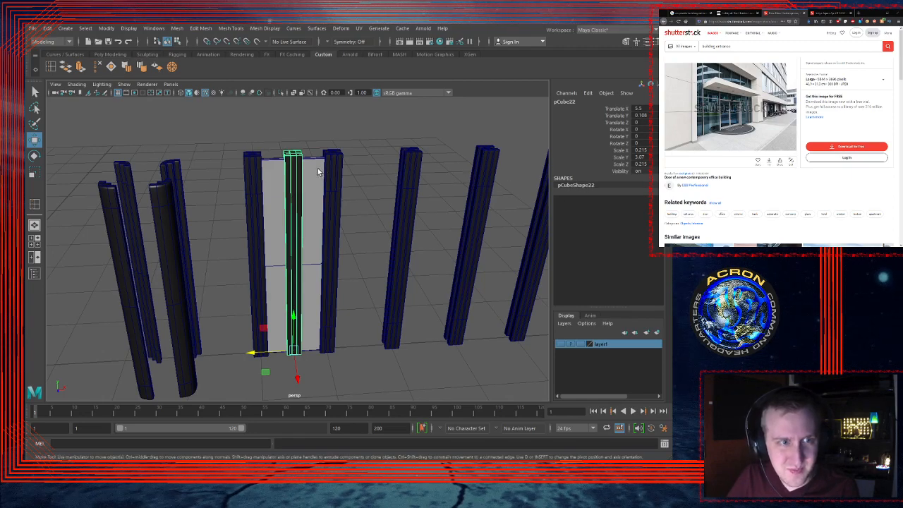
Step: Rotate the copied column to Rotate Z -90 so it lies horizontally as a beam
alt+right_drag(296, 171, 518, 151)
alt+middle_drag(333, 162, 328, 301)
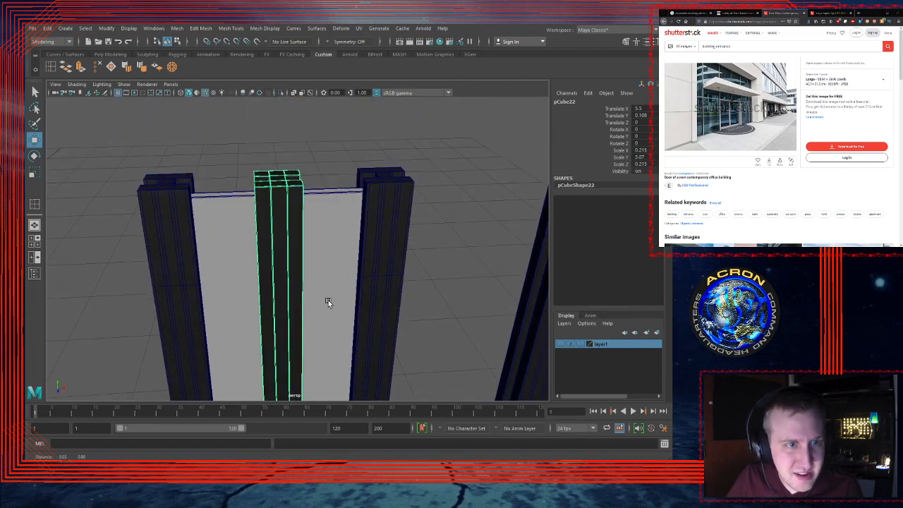
alt+right_drag(328, 300, 245, 253)
key(r)
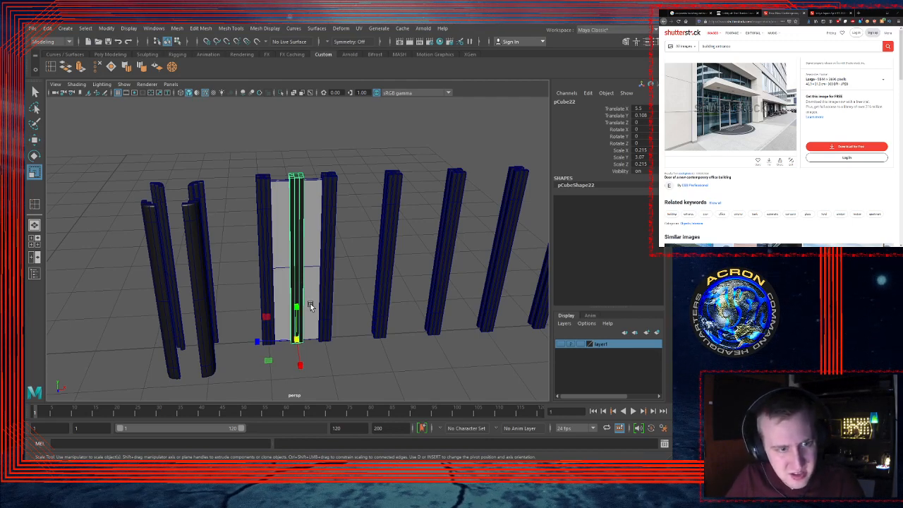
key(e)
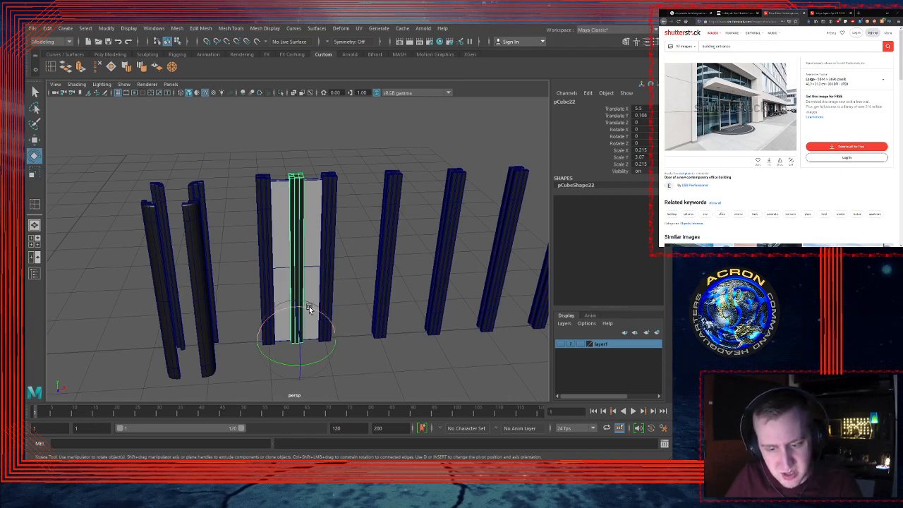
drag(309, 306, 259, 312)
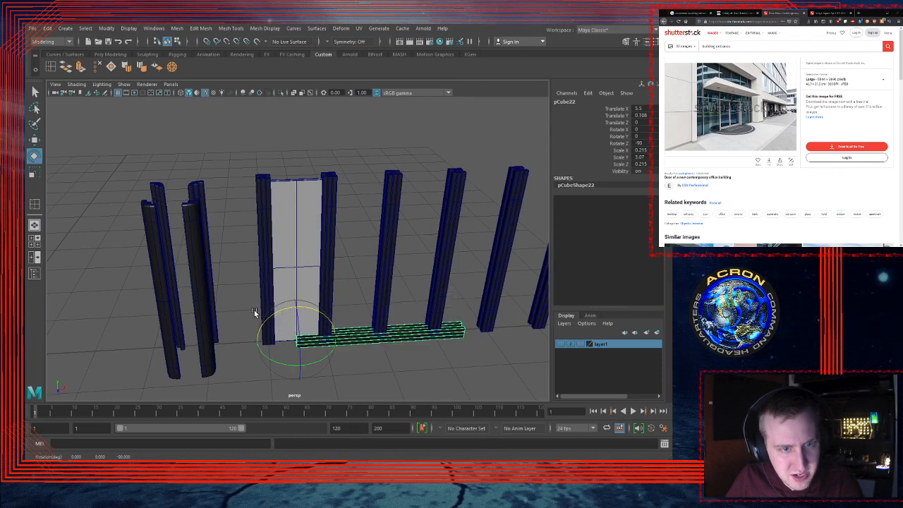
key(r)
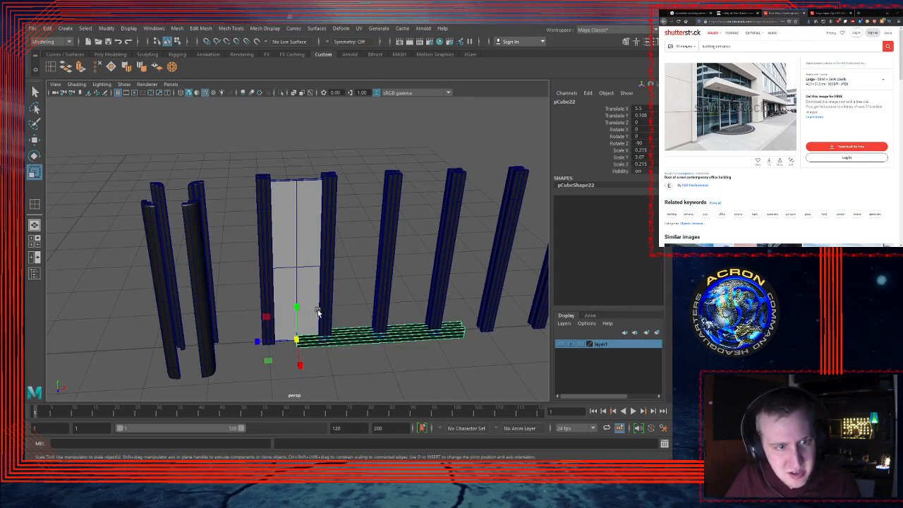
Step: In the top view, snap the beam's pivot end to the bay column's inner face at Translate X 5.107
key(w)
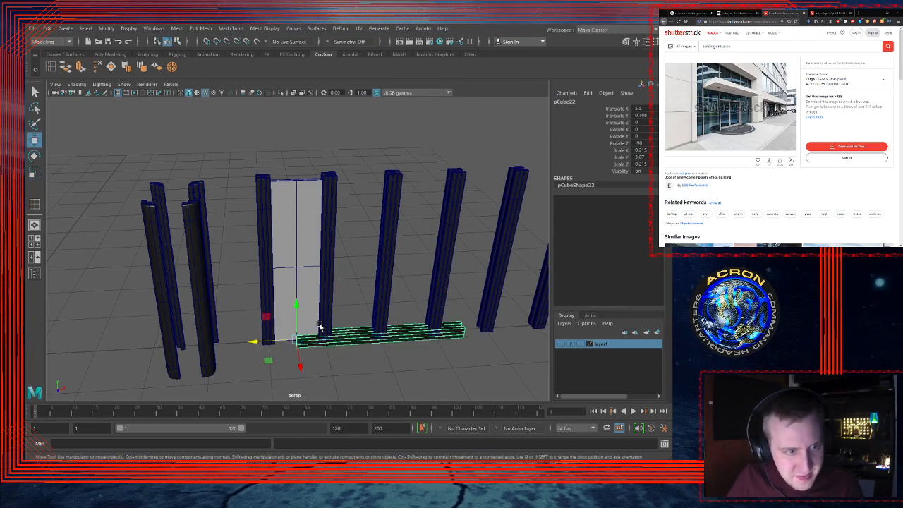
key(space)
key(space)
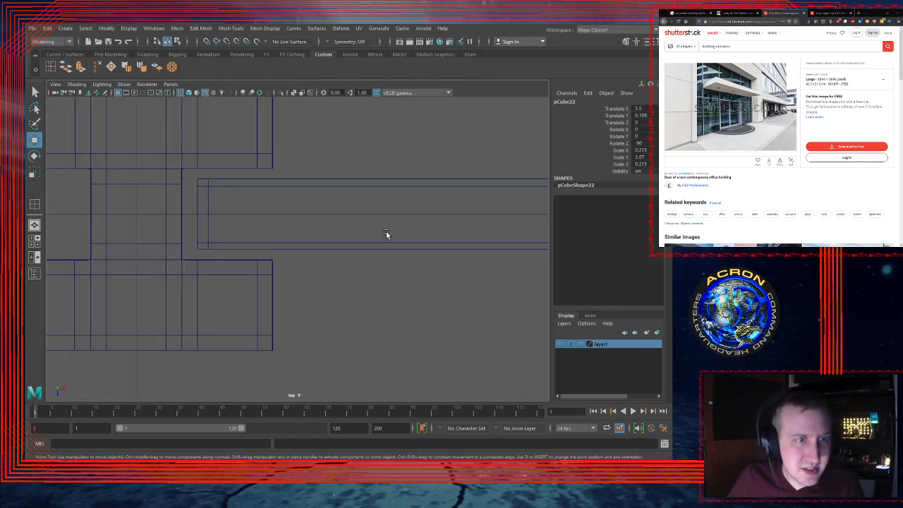
scroll(386, 235, down, 10)
scroll(395, 243, up, 10)
scroll(435, 238, down, 5)
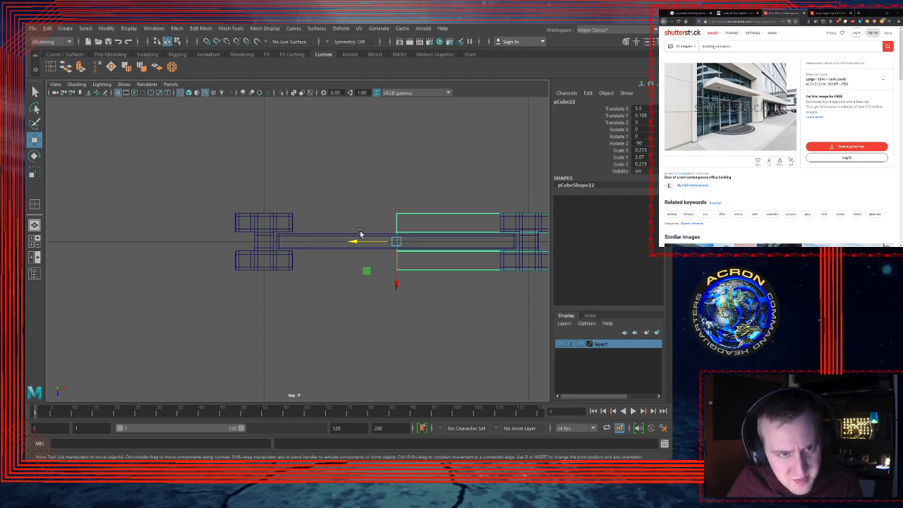
key(v)
drag(356, 241, 295, 242)
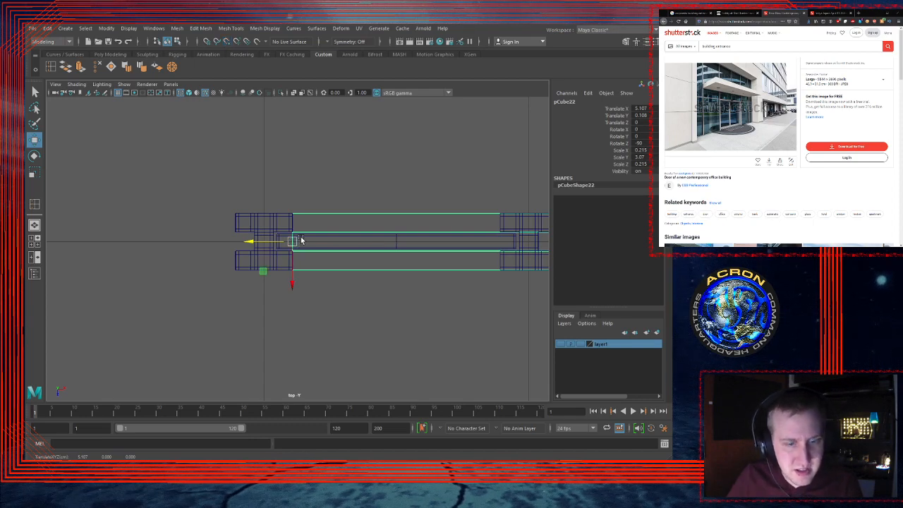
Step: Fine-tune the beam's end slightly clear of the column's inner edge, at Translate X 5.114
scroll(301, 240, up, 6)
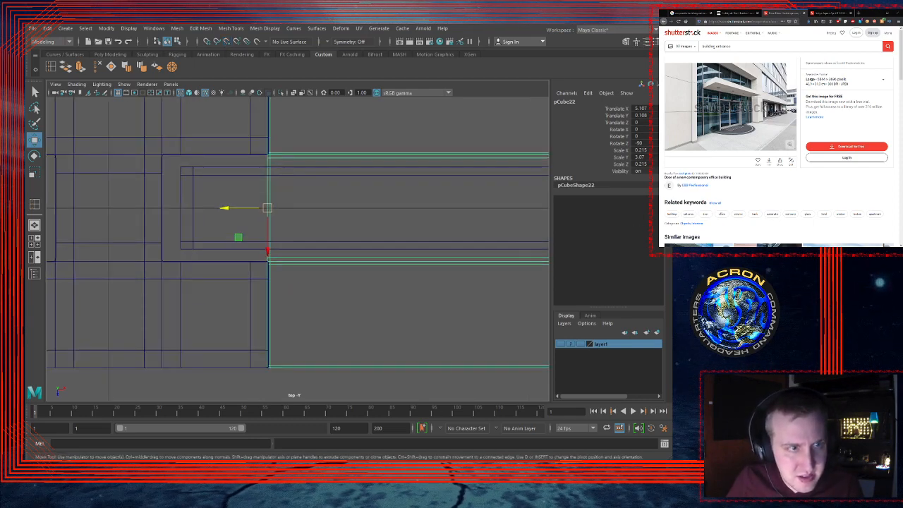
alt+middle_drag(321, 213, 341, 266)
alt+right_drag(302, 242, 478, 206)
key(v)
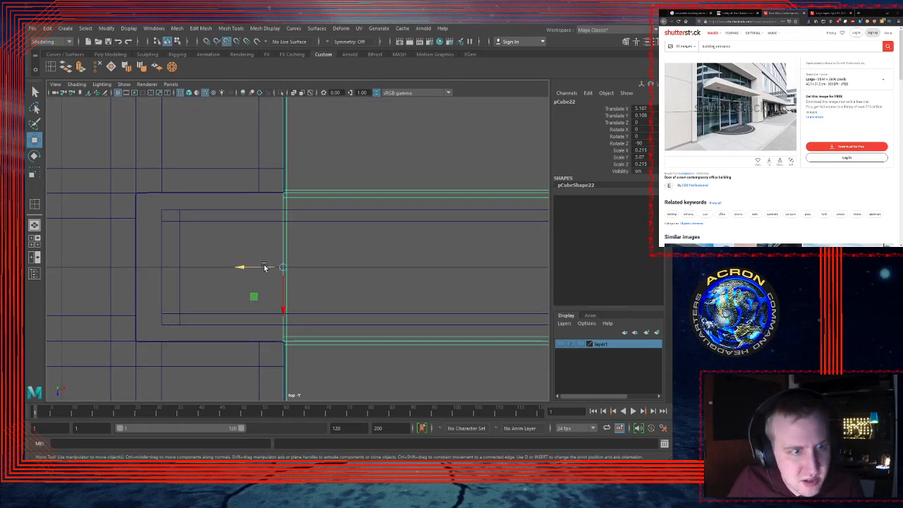
drag(242, 267, 286, 191)
drag(242, 267, 254, 269)
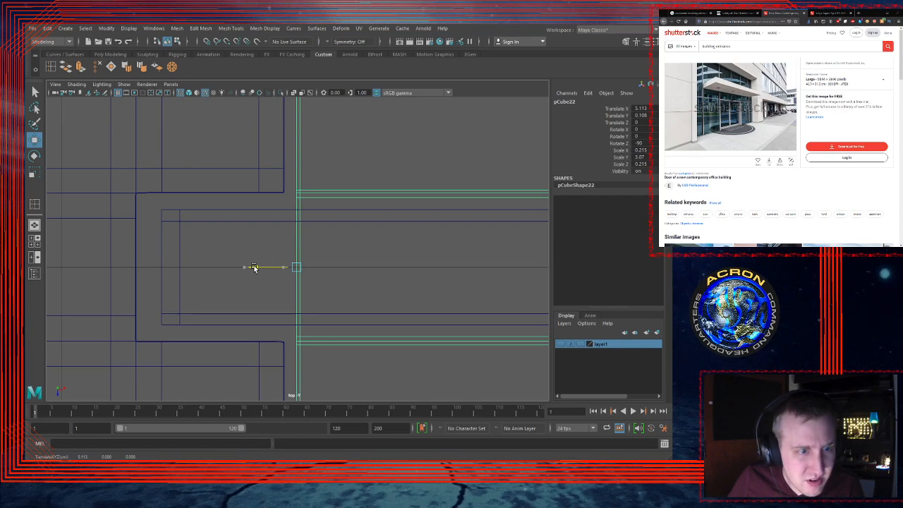
drag(255, 268, 255, 266)
Step: Insert an edge loop across the beam between the second and third columns of the row
scroll(474, 250, down, 5)
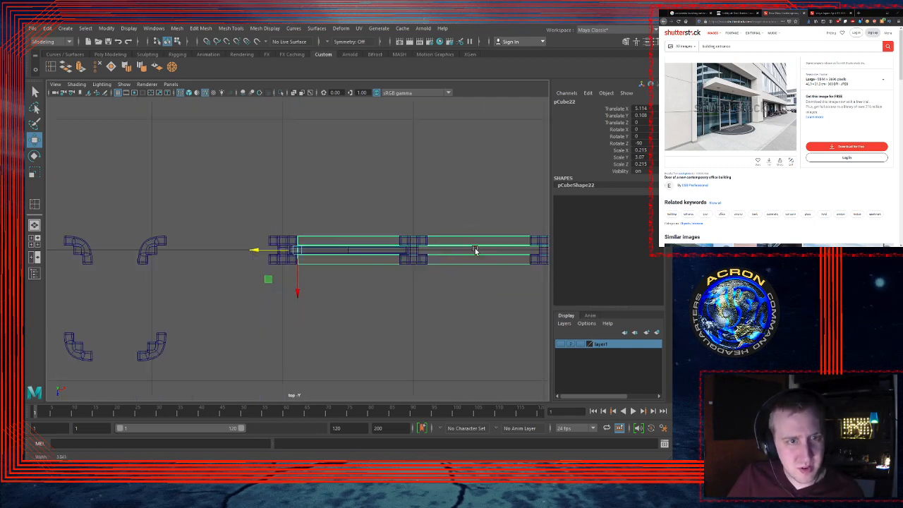
scroll(475, 250, down, 4)
scroll(470, 247, up, 2)
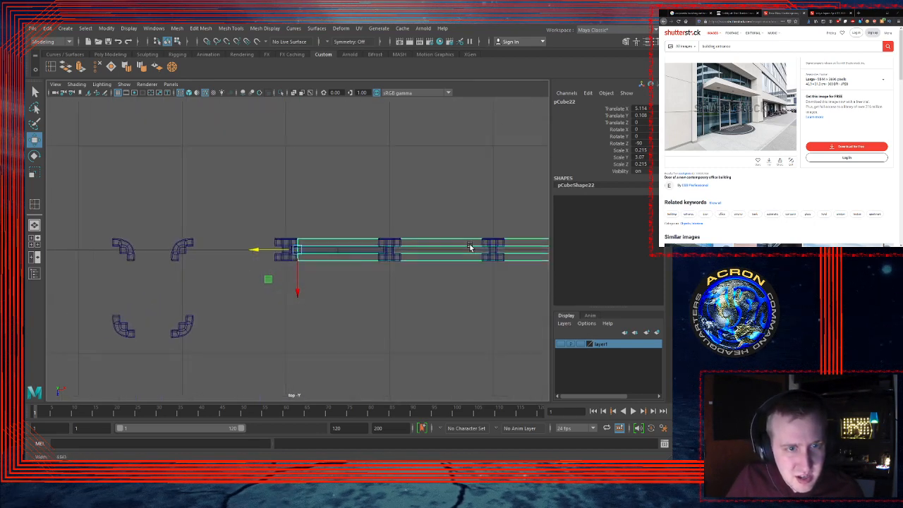
scroll(470, 247, up, 2)
alt+middle_drag(478, 248, 300, 245)
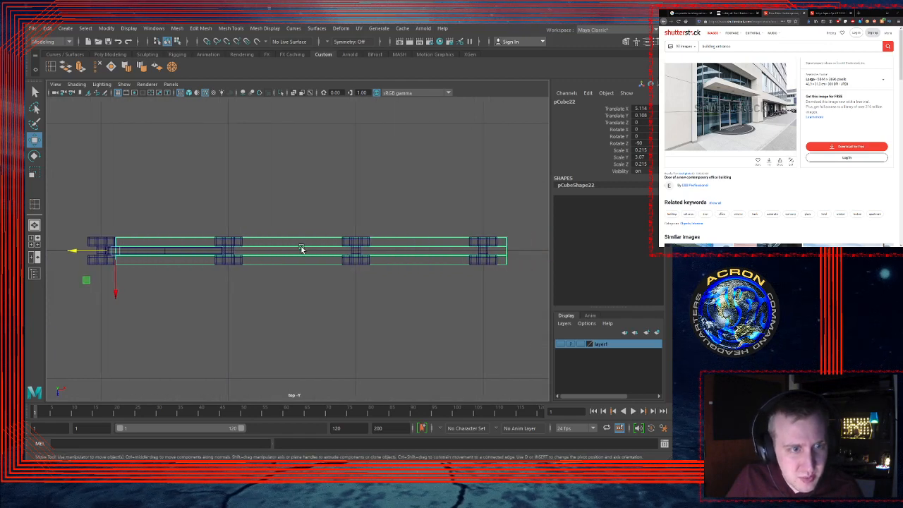
click(269, 231)
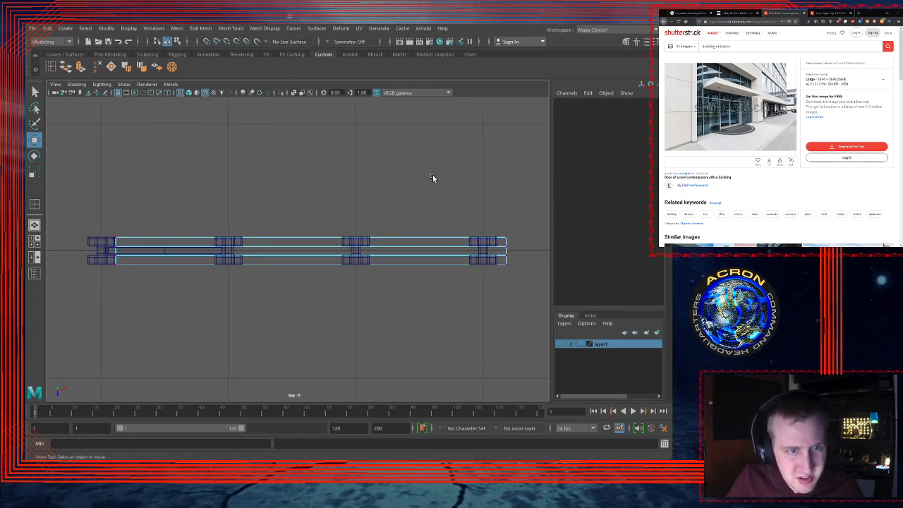
click(52, 67)
click(288, 259)
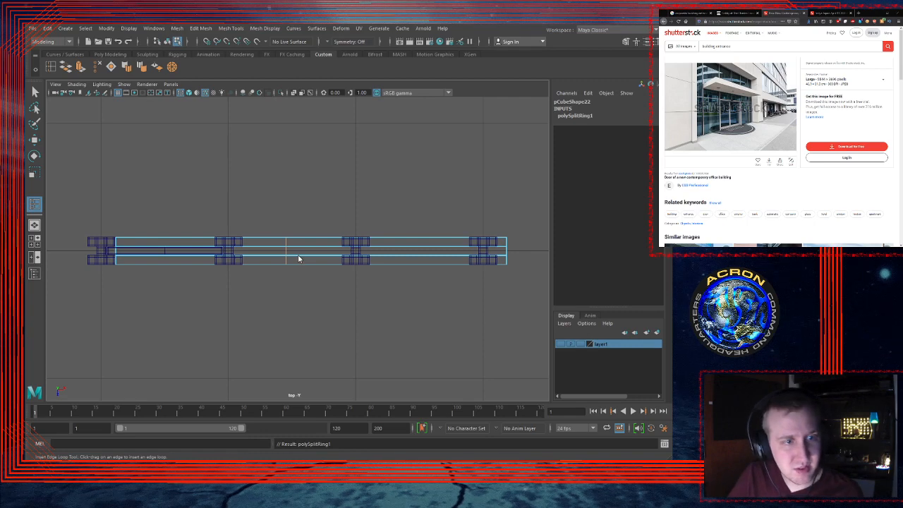
click(279, 226)
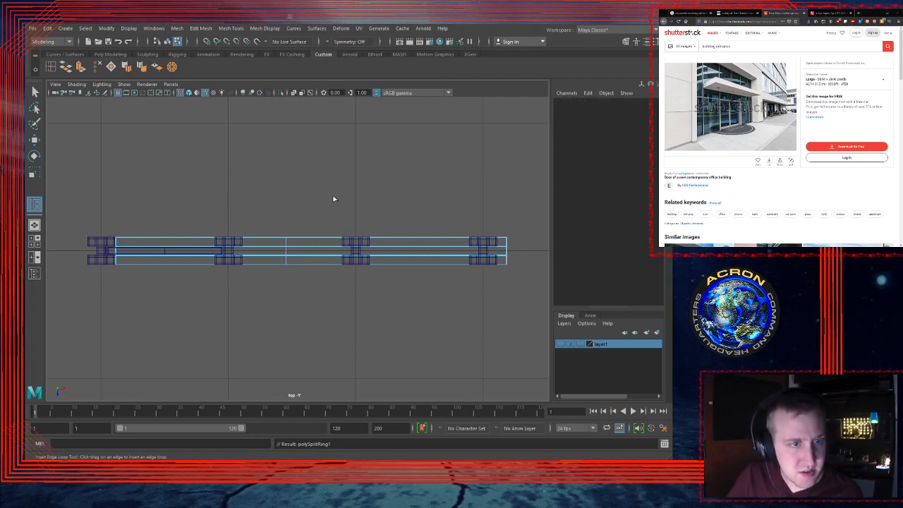
drag(335, 196, 554, 307)
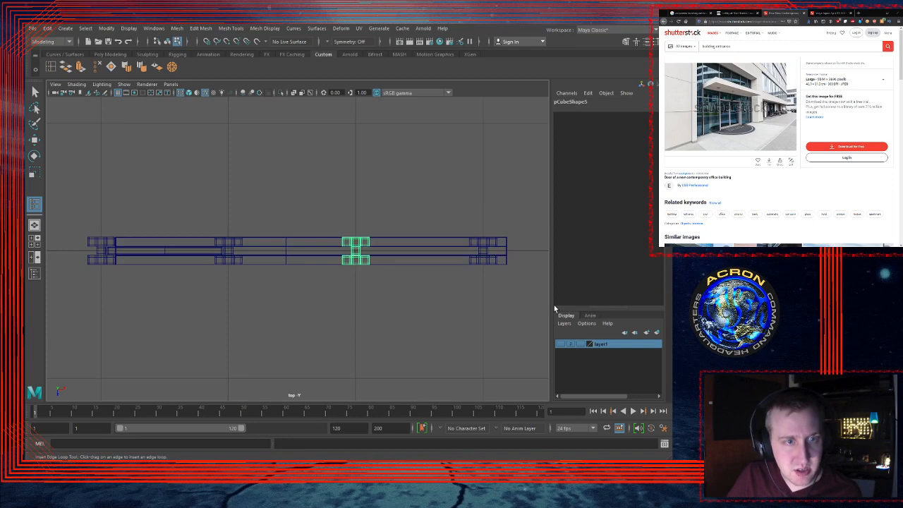
click(400, 244)
click(399, 247)
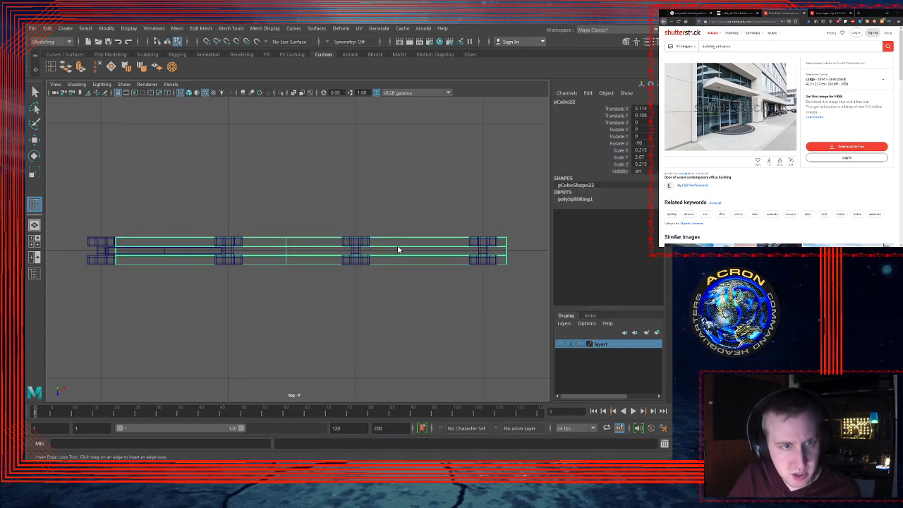
click(416, 245)
drag(529, 204, 302, 317)
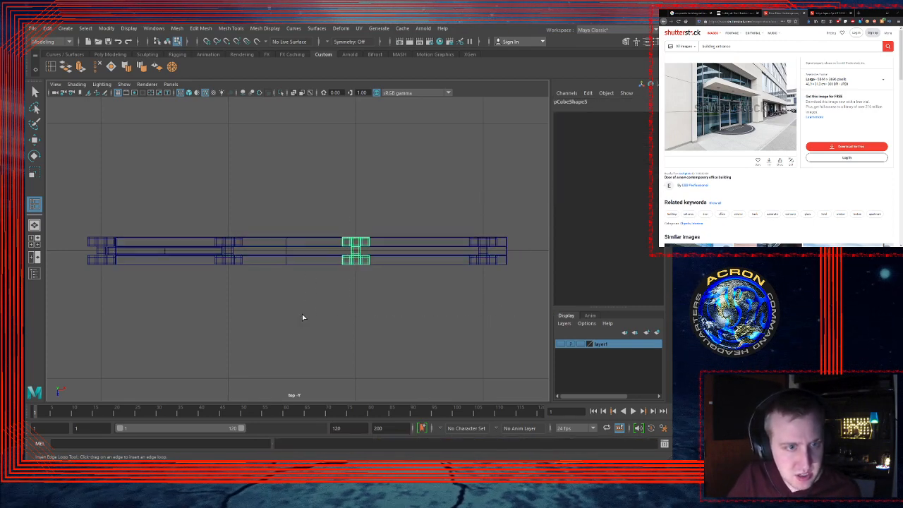
Step: Delete the beam's faces beyond the inserted edge loop, removing the part that crosses the third and fourth columns
key(q)
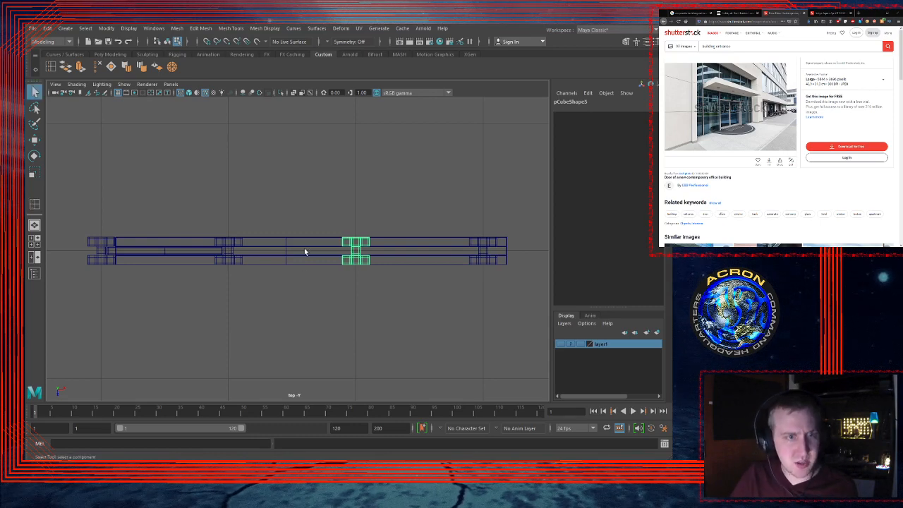
click(305, 250)
key(F10)
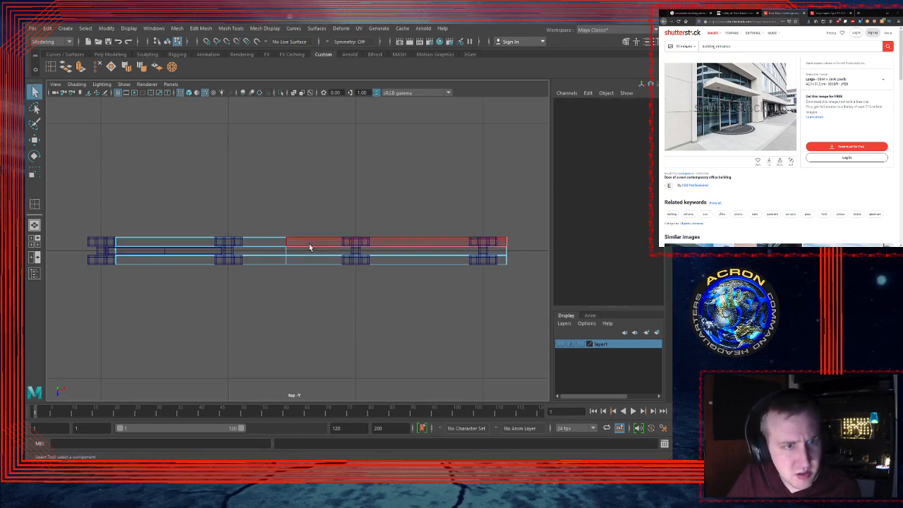
drag(320, 224, 533, 296)
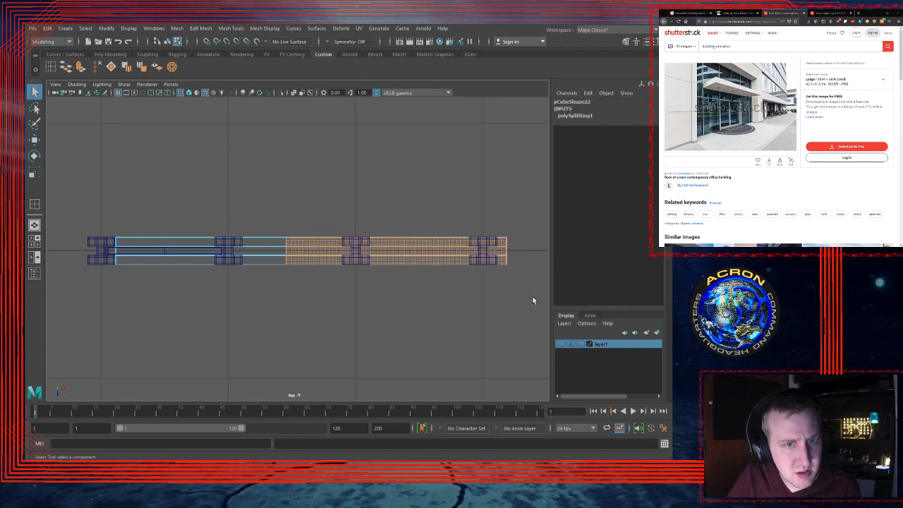
key(Delete)
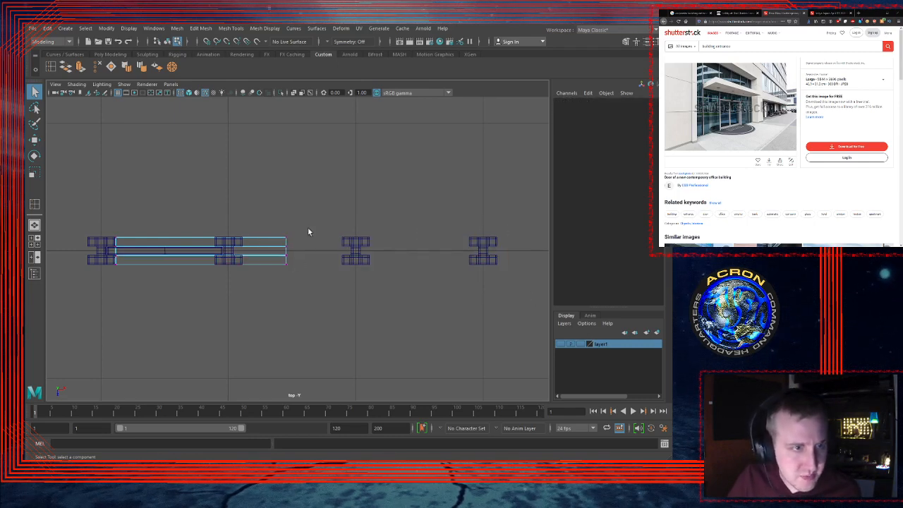
Step: Snap the vertices of the beam's open end back to the middle of the bay, where the two door panels meet
drag(316, 218, 272, 287)
key(w)
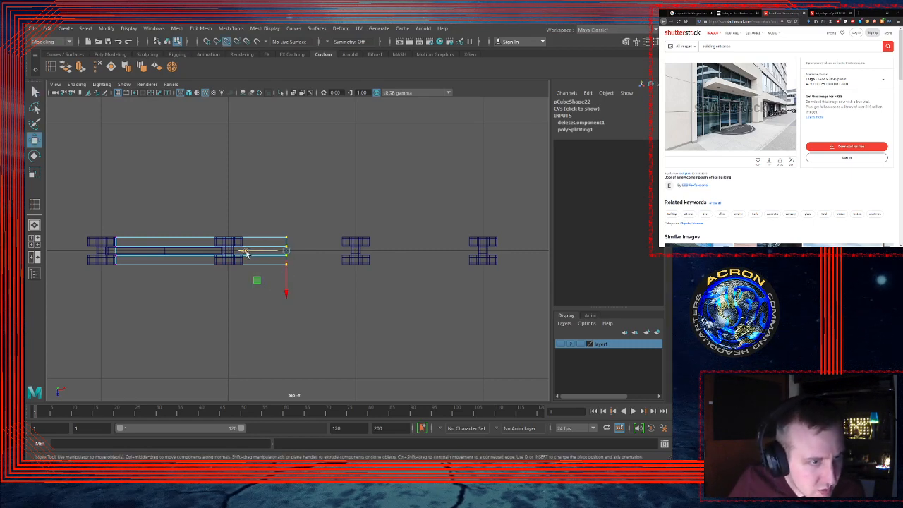
drag(249, 252, 169, 252)
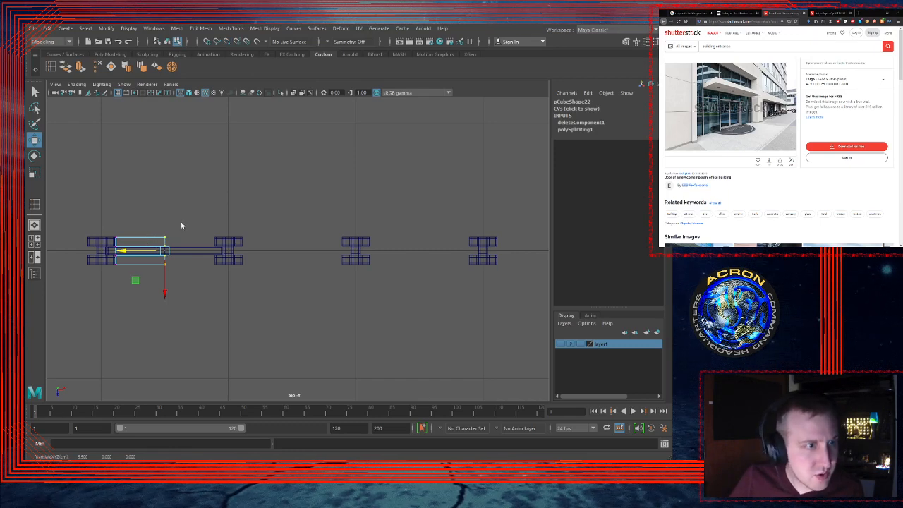
key(F8)
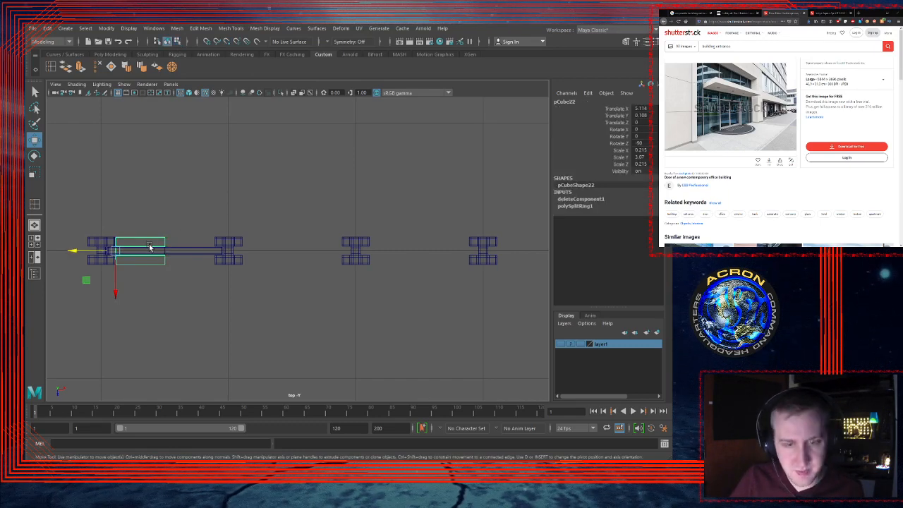
Step: Raise the shortened beam from the ground to the top of the door panels, at Translate Y 3.108
key(f)
key(space)
key(space)
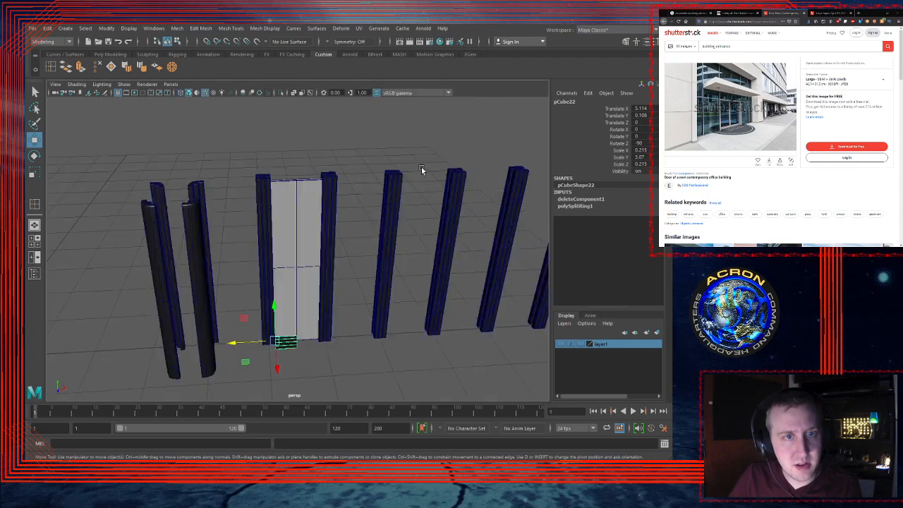
key(f)
scroll(288, 253, down, 3)
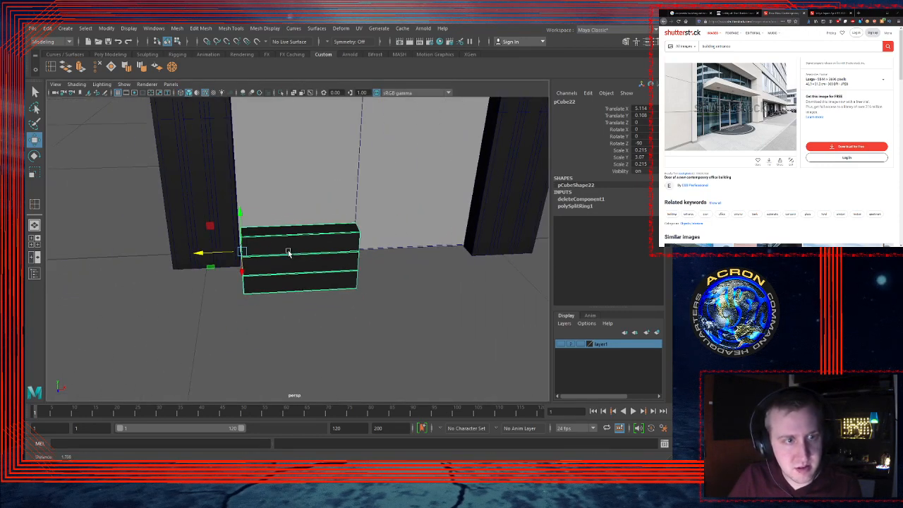
alt+drag(288, 253, 314, 223)
alt+right_drag(397, 223, 189, 233)
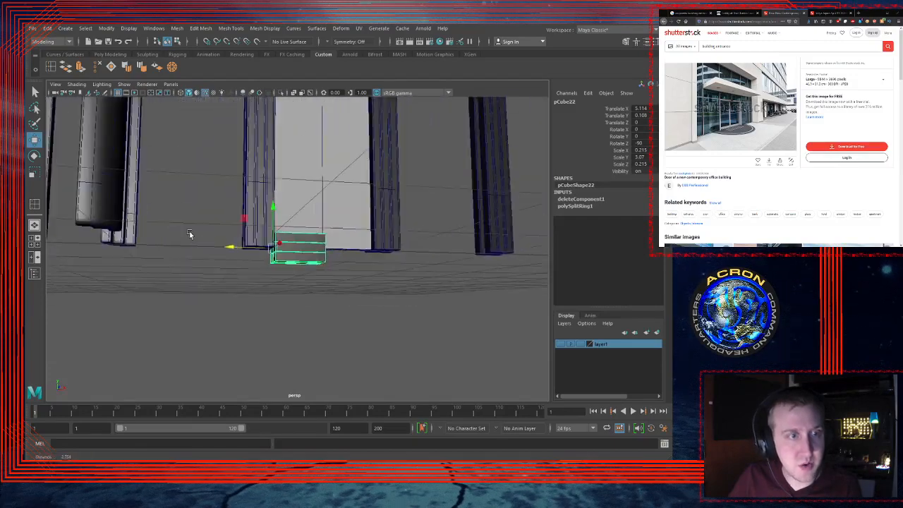
alt+drag(294, 192, 276, 250)
alt+middle_drag(248, 414, 254, 337)
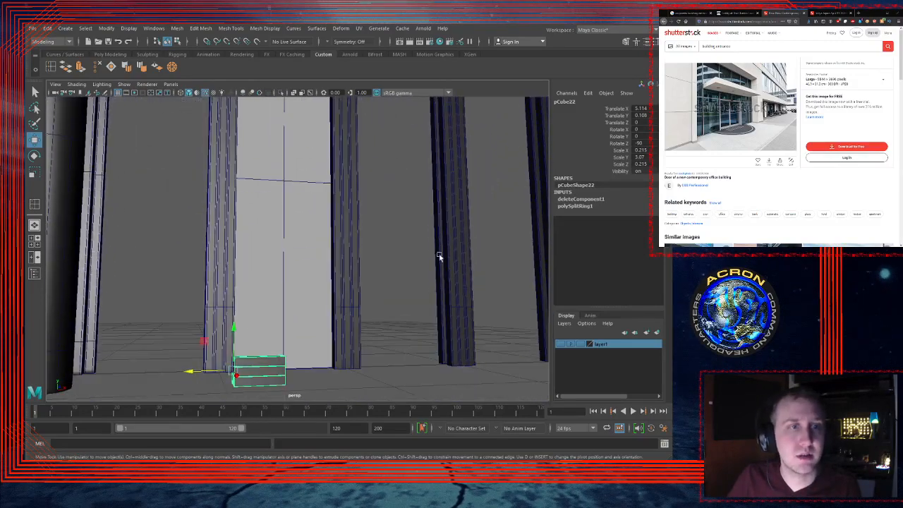
alt+right_drag(440, 257, 199, 257)
alt+middle_drag(293, 209, 287, 279)
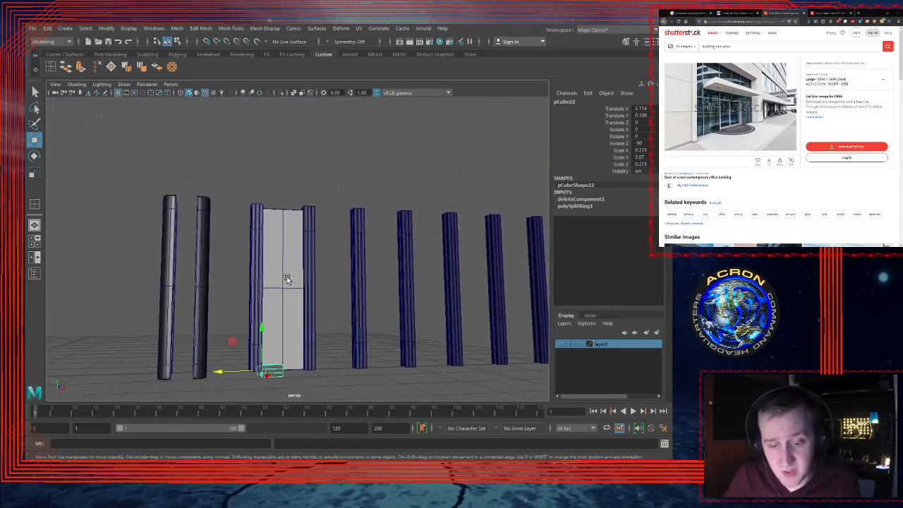
drag(263, 329, 275, 215)
Step: Examine how the raised beam sits against the column and door panel tops in the perspective and side views
key(space)
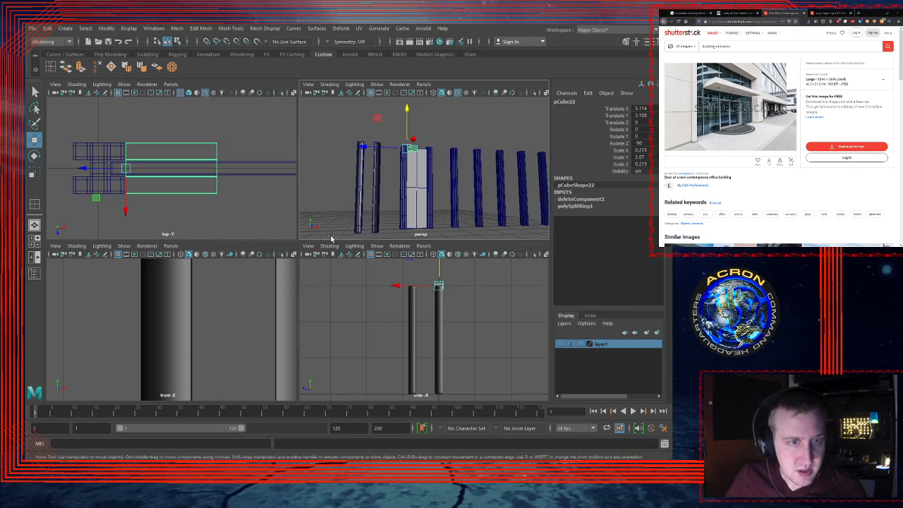
key(space)
key(f)
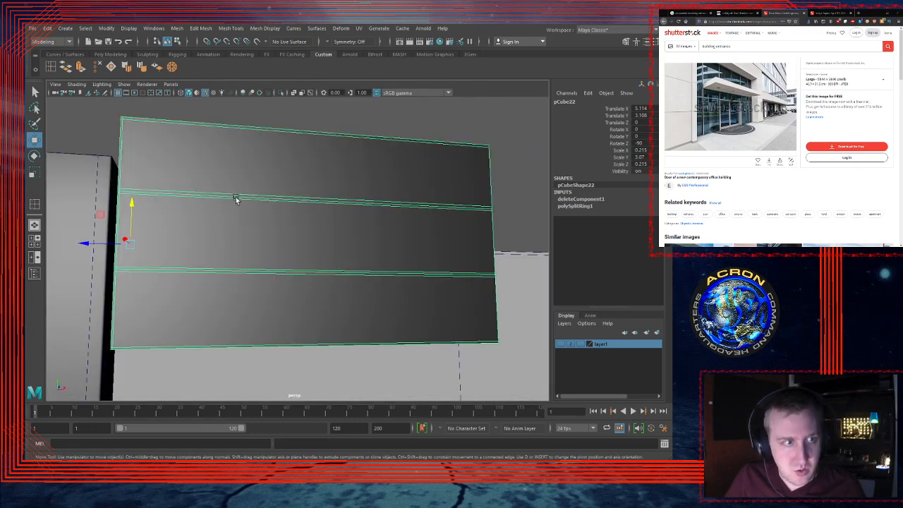
alt+drag(236, 197, 40, 223)
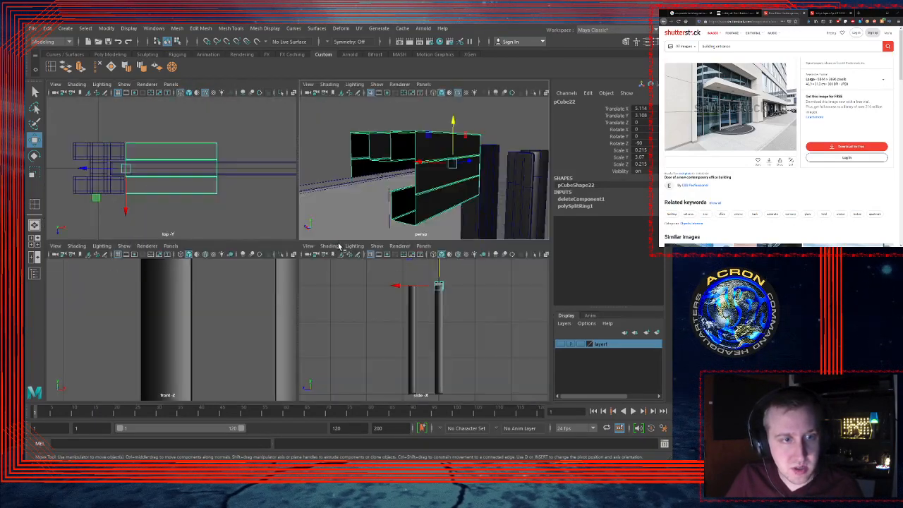
click(35, 225)
key(space)
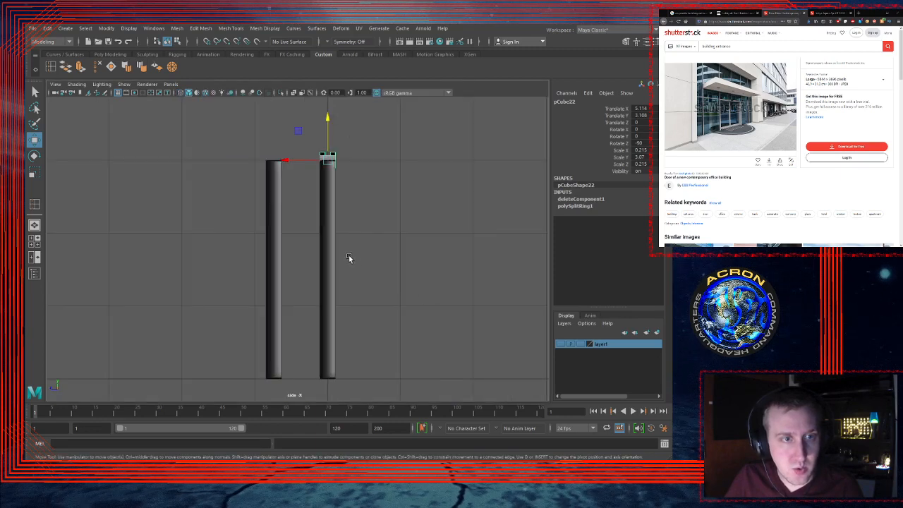
key(space)
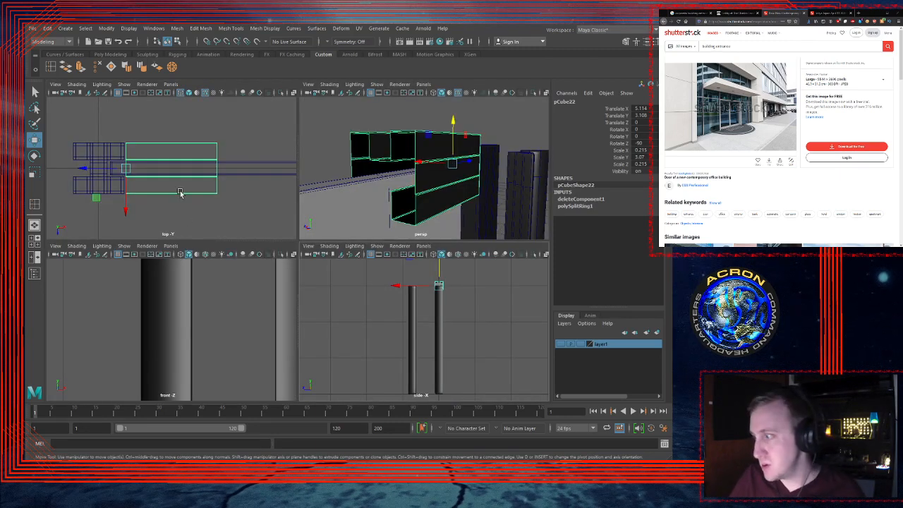
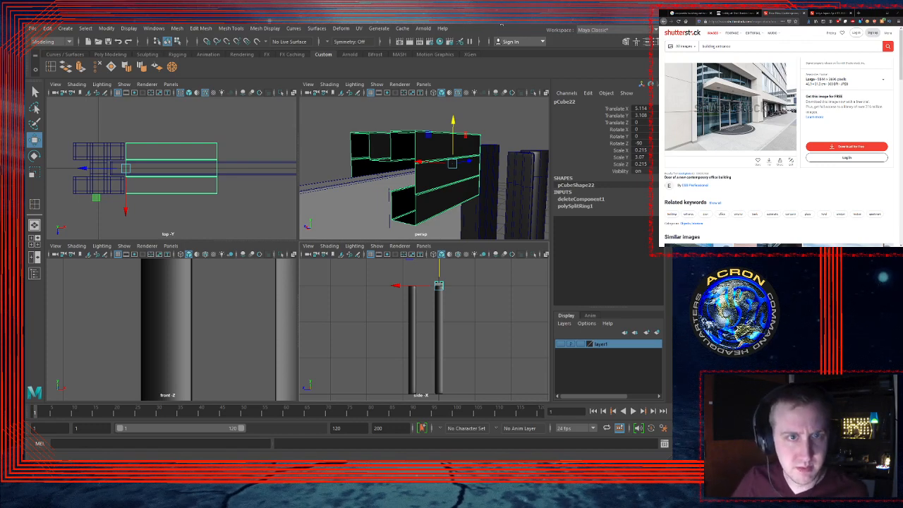
mouse_move(494, 202)
alt+right_down()
mouse_move(468, 202)
mouse_move(492, 201)
alt+right_up()
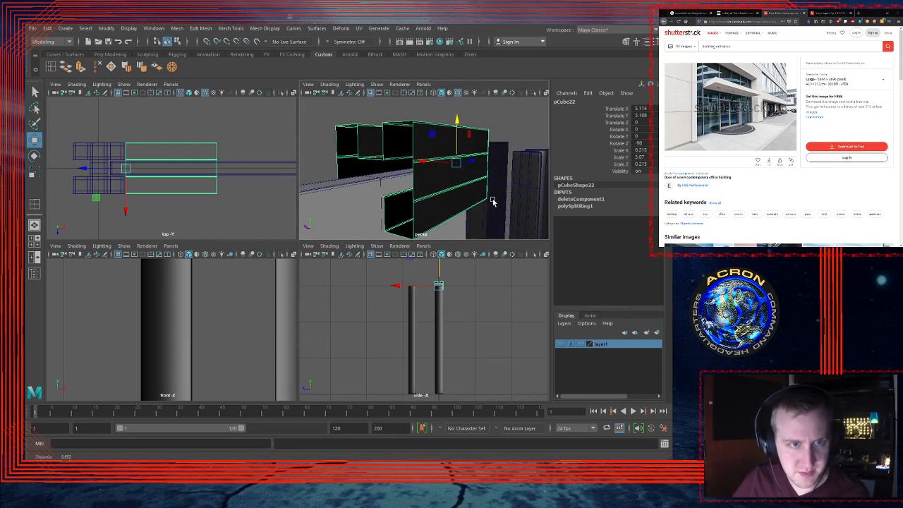
key(space)
alt+drag(462, 208, 470, 227)
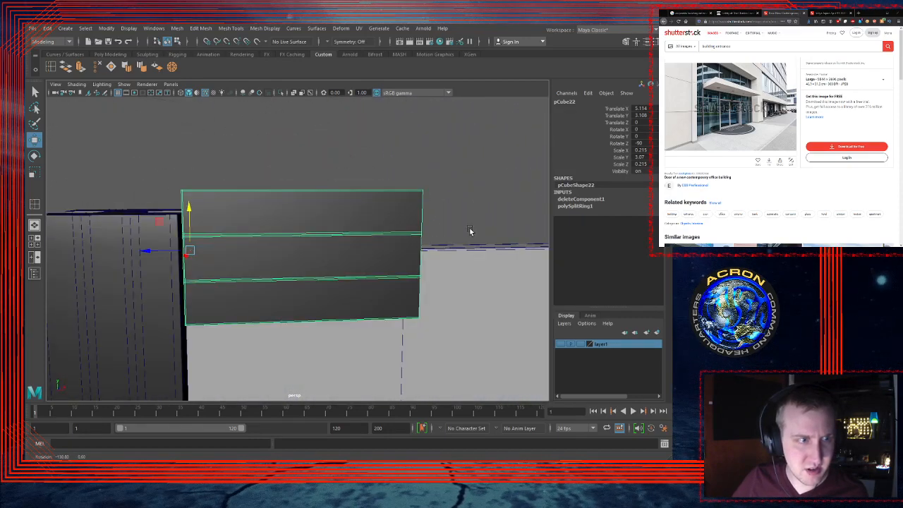
key(space)
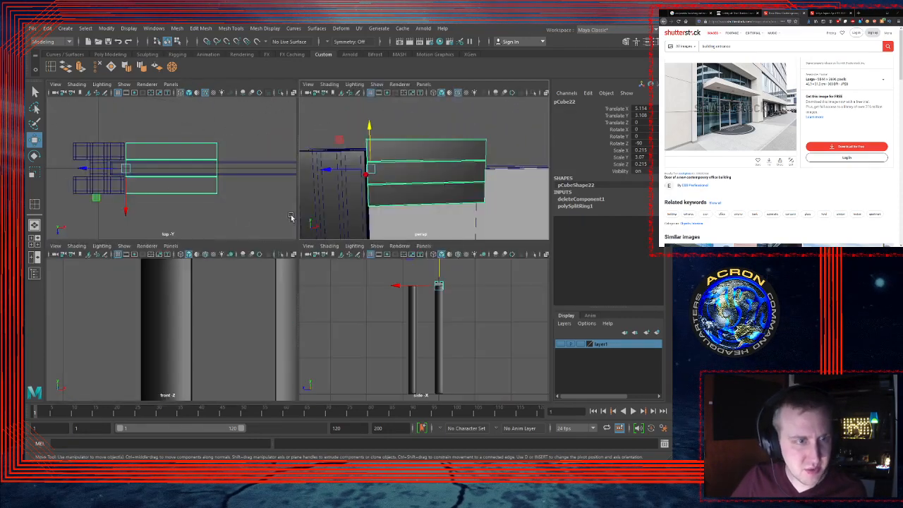
key(space)
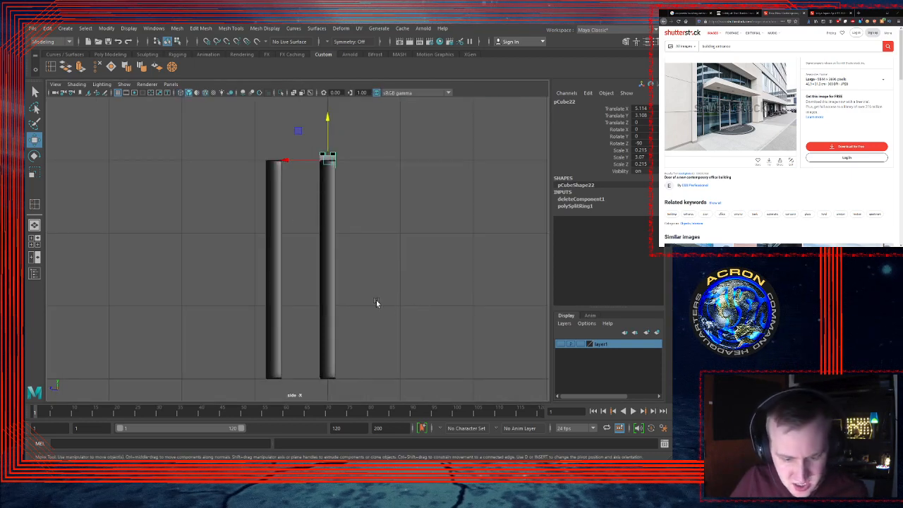
scroll(451, 276, up, 4)
alt+middle_drag(408, 205, 382, 323)
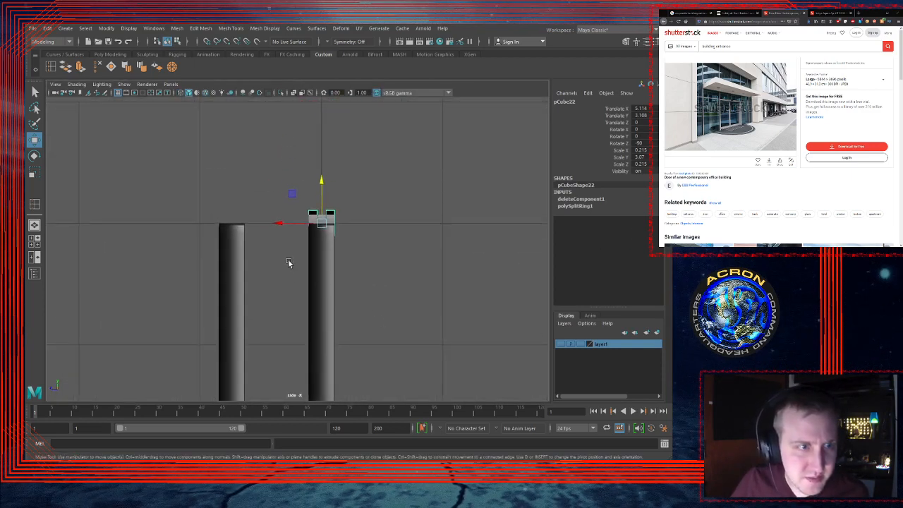
scroll(289, 263, up, 3)
alt+middle_drag(446, 206, 353, 247)
key(space)
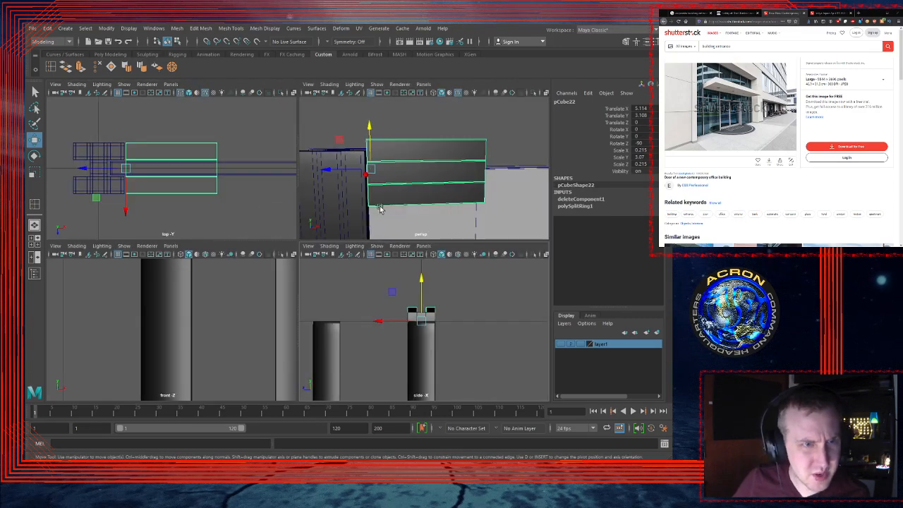
Step: Raise the beam slightly above the door panels, to Translate Y 3.177, with its middle level with the column tops
key(space)
scroll(460, 199, down, 5)
alt+drag(296, 224, 249, 228)
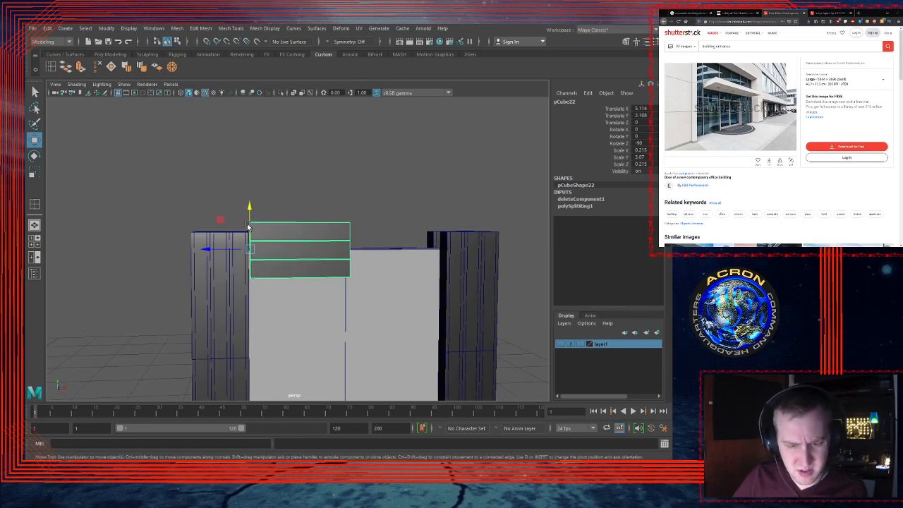
drag(250, 210, 248, 191)
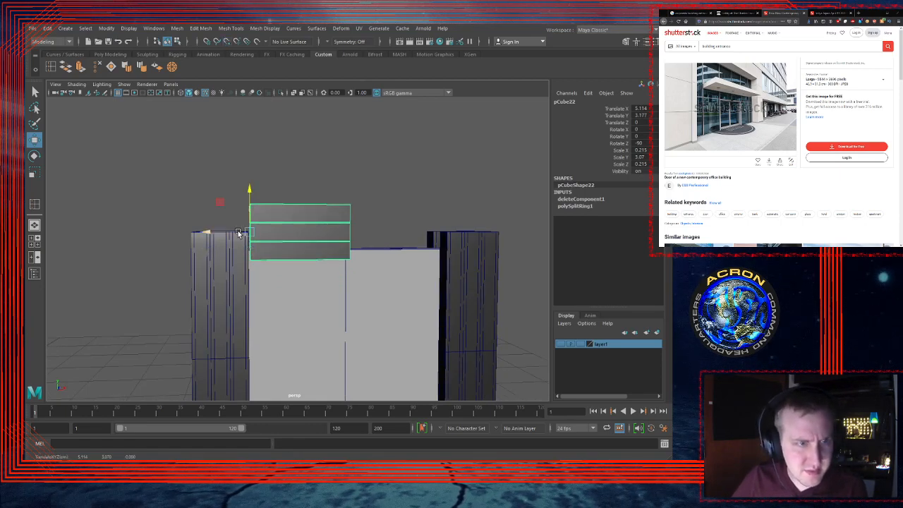
Step: Snap the beam's pivot to its open end at the middle of the bay
scroll(280, 234, down, 4)
alt+drag(228, 232, 302, 229)
scroll(459, 222, up, 4)
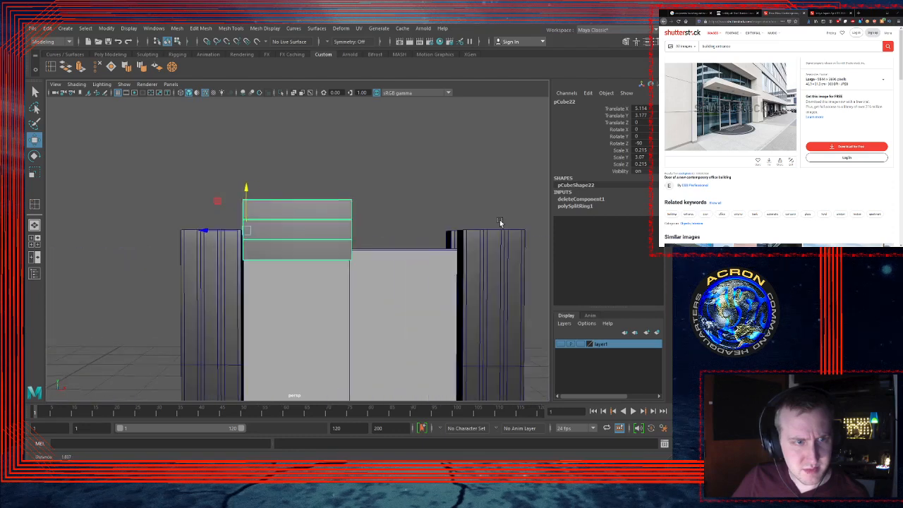
key(d)
key(v)
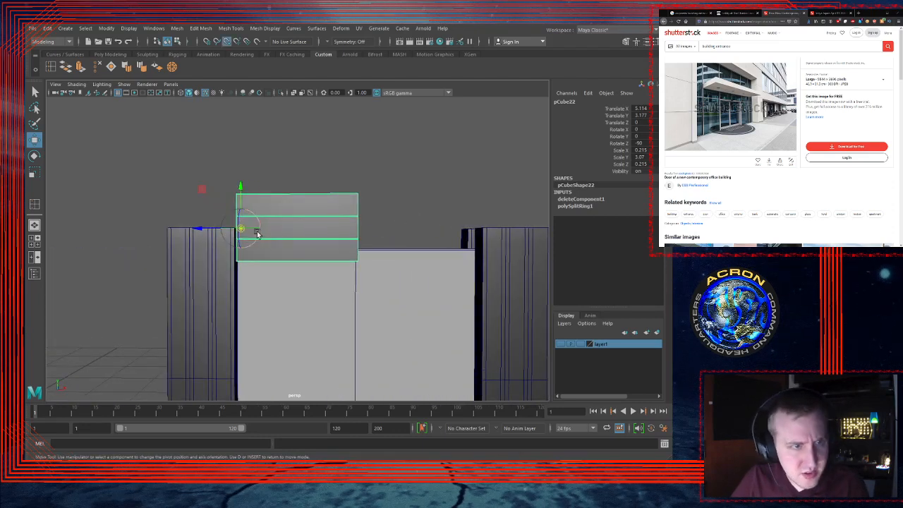
middle_drag(197, 230, 365, 224)
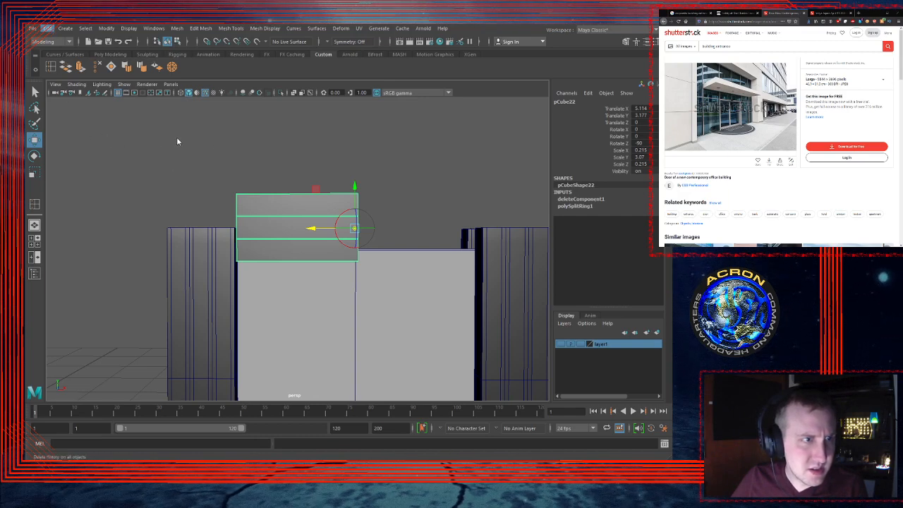
Step: Delete the beam's construction history and freeze its transformations
key(alt+shift+d)
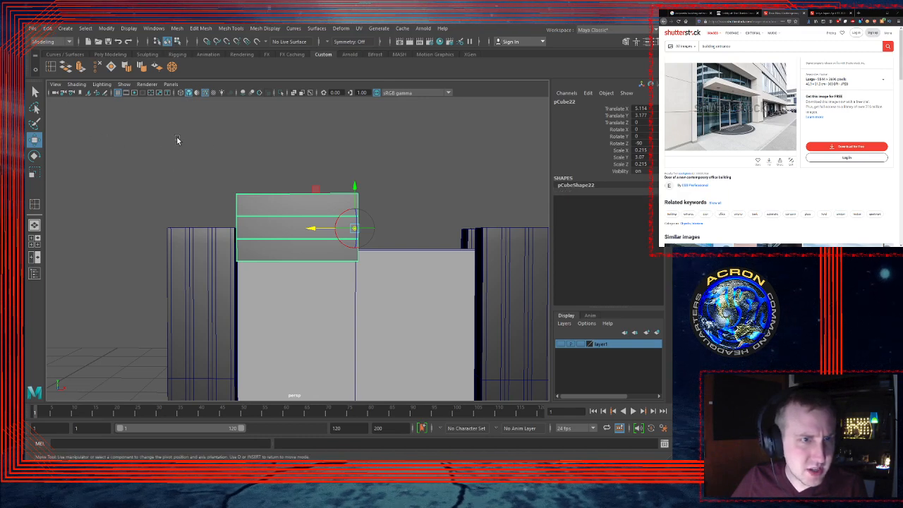
click(107, 29)
click(130, 72)
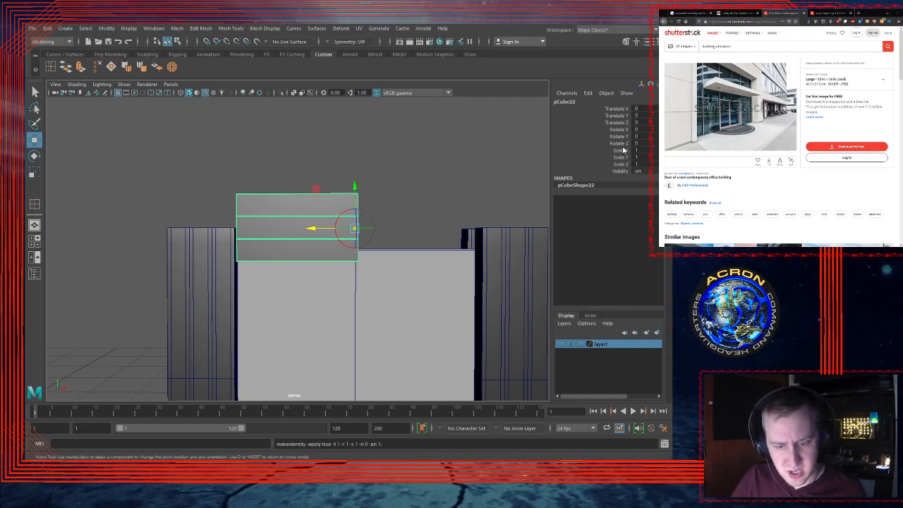
Step: Duplicate the half-width beam and mirror the copy across the rest of the bay with a Scale X of -1
key(ctrl+d)
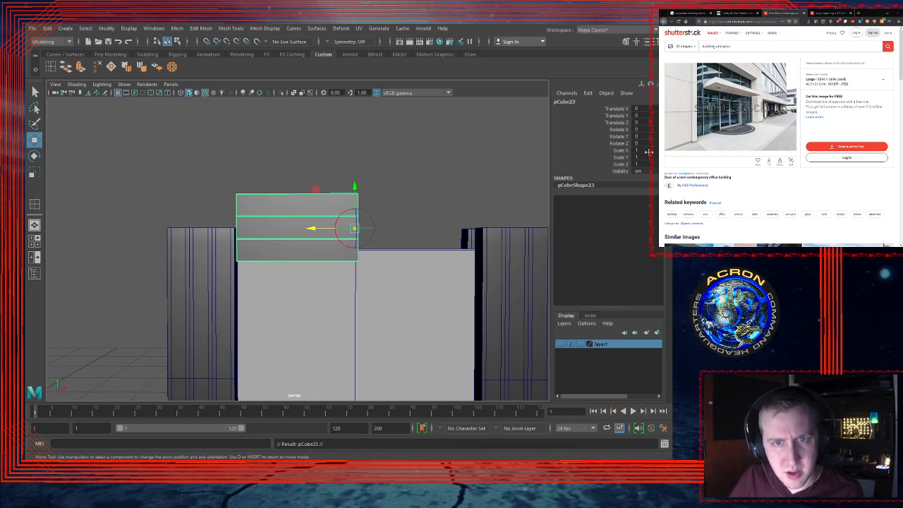
double_click(636, 150)
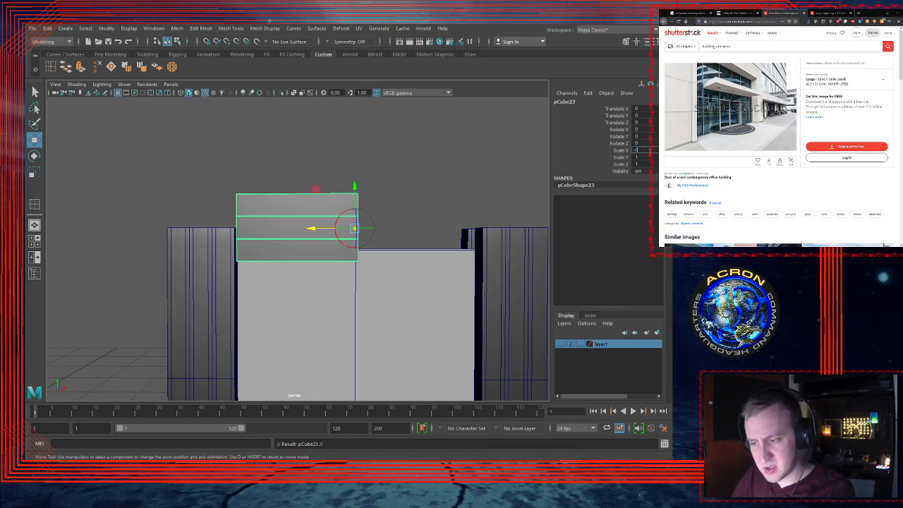
text(-1)
key(Return)
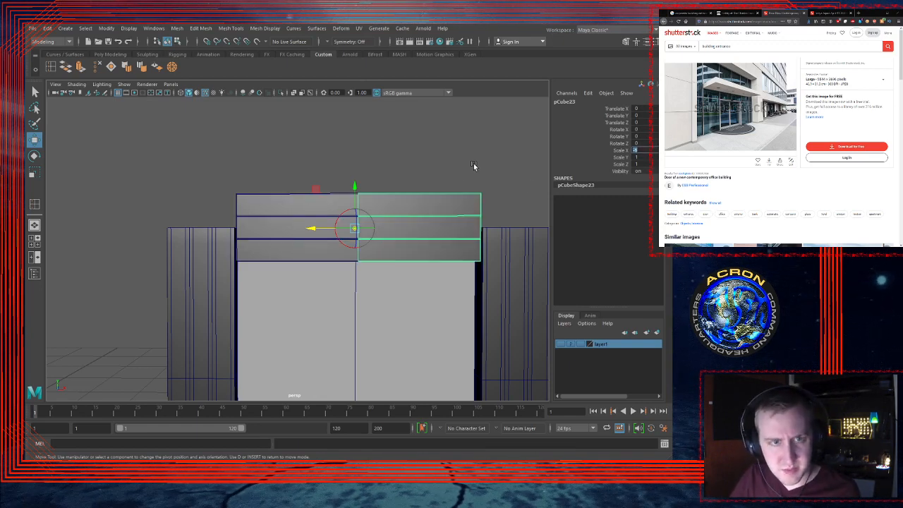
alt+drag(474, 163, 396, 200)
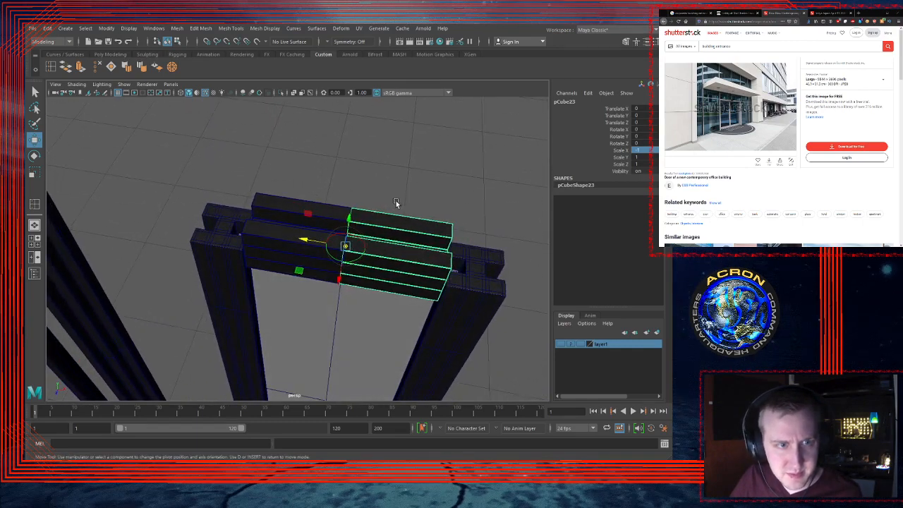
Step: Combine the original beam half and its mirrored copy into one mesh
click(320, 211)
ctrl+click(324, 209)
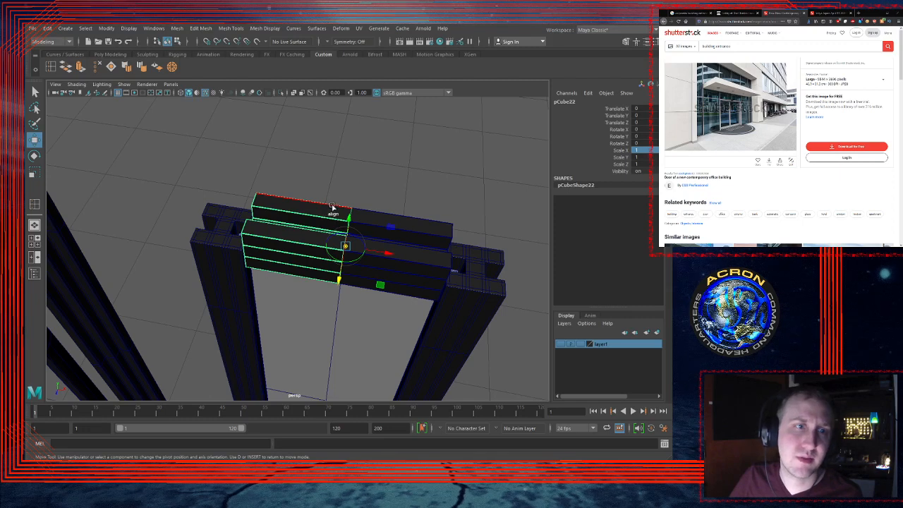
key(d)
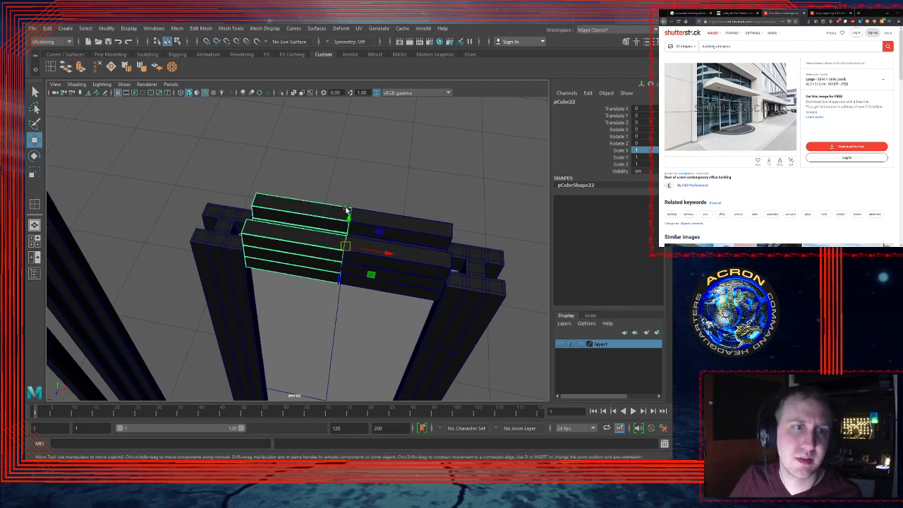
shift+click(387, 213)
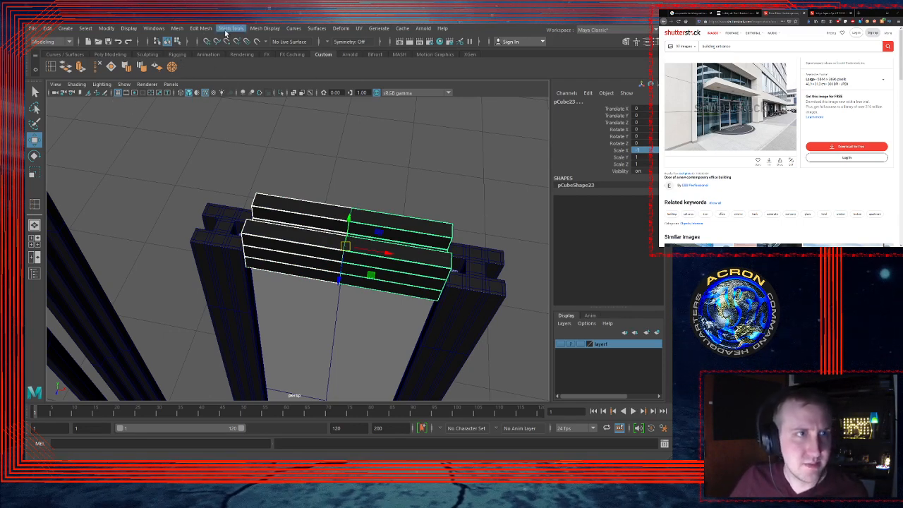
click(177, 29)
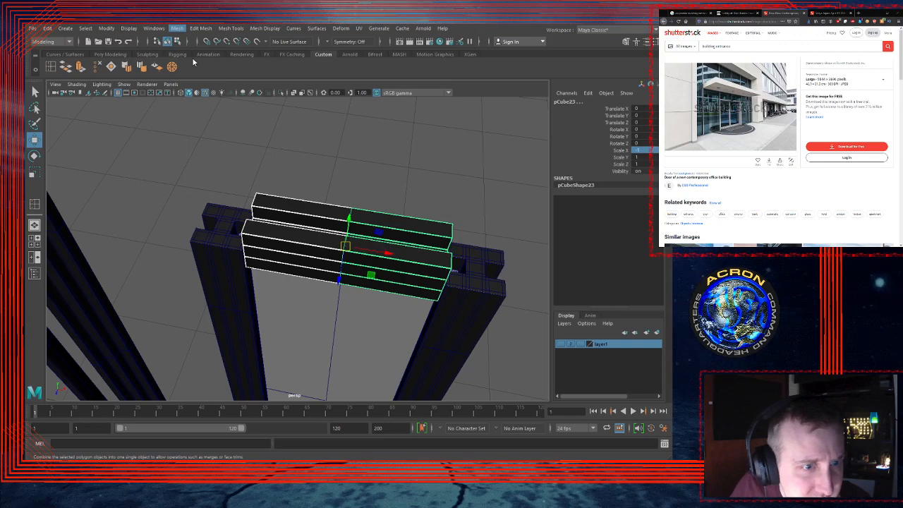
click(193, 58)
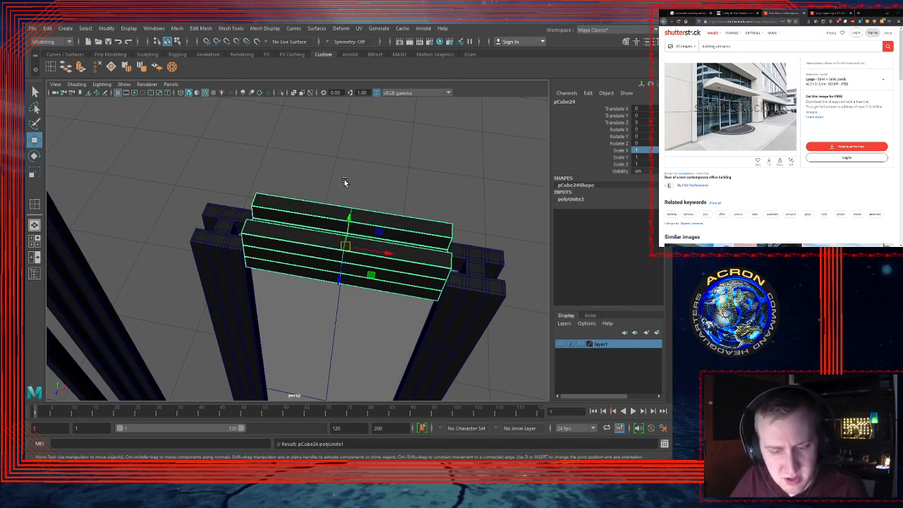
Step: Examine the full-width beam above the door panels and its fit against the neighbouring columns from several angles
alt+right_drag(379, 238, 607, 219)
alt+middle_drag(515, 225, 401, 189)
alt+right_drag(402, 189, 284, 196)
click(357, 153)
alt+right_drag(418, 211, 385, 212)
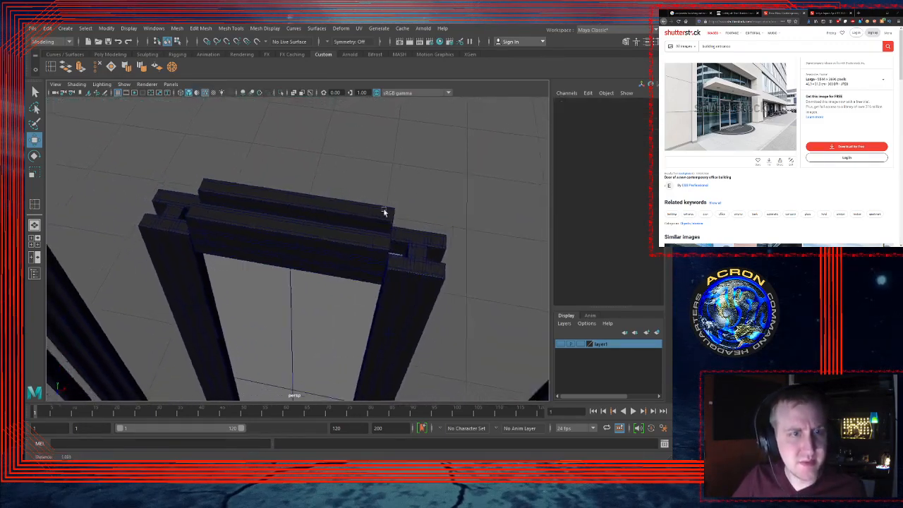
alt+drag(384, 212, 321, 187)
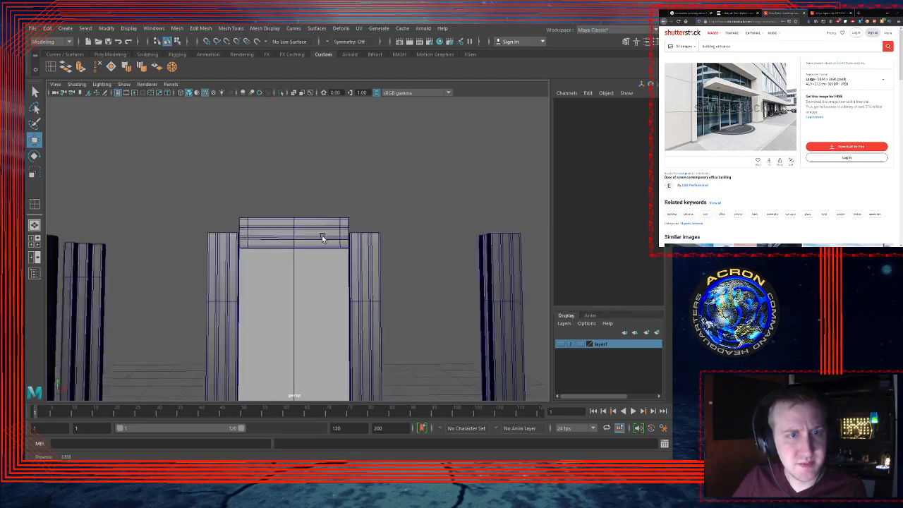
alt+right_drag(322, 235, 332, 280)
alt+middle_drag(332, 279, 341, 137)
alt+right_drag(340, 137, 227, 245)
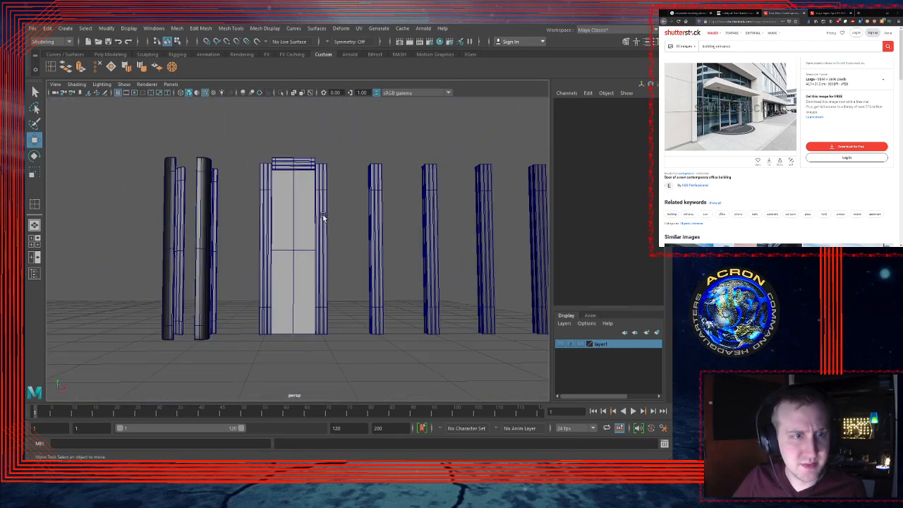
alt+drag(323, 214, 313, 233)
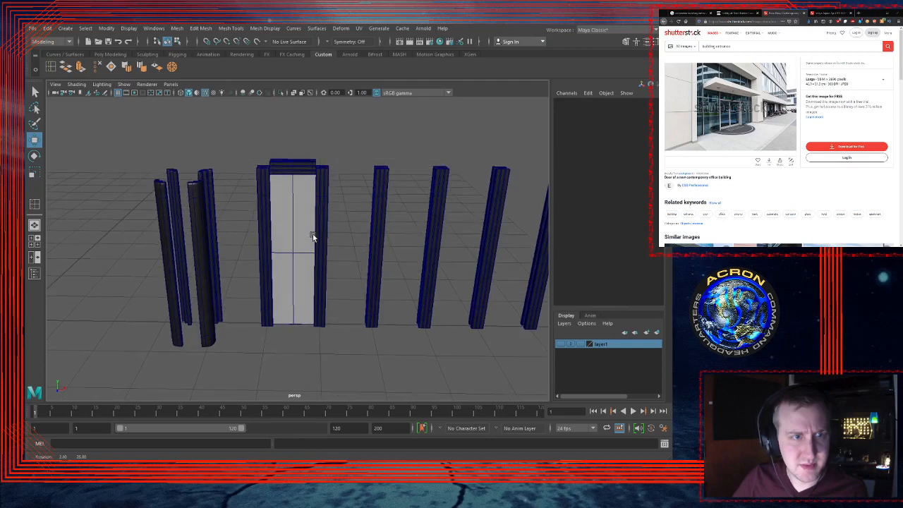
Step: Combine the mirrored door panels in the column bay into a single mesh
click(313, 234)
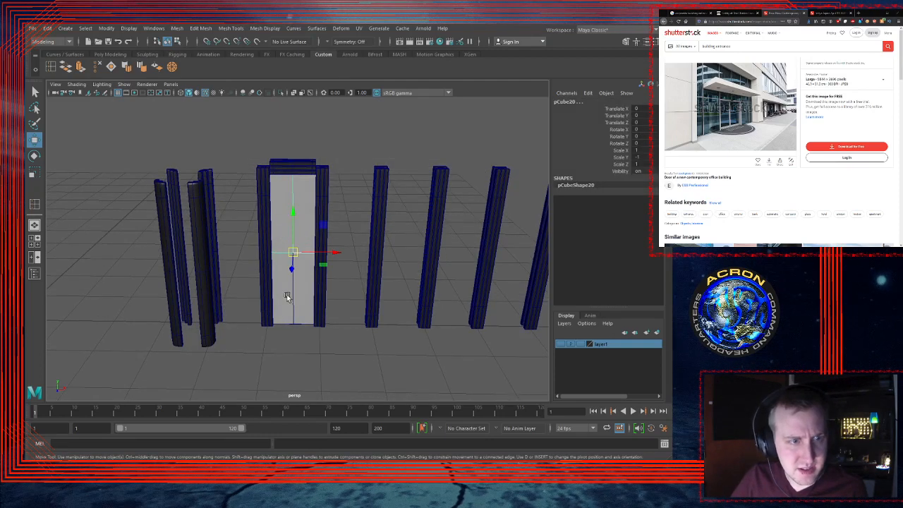
click(315, 291)
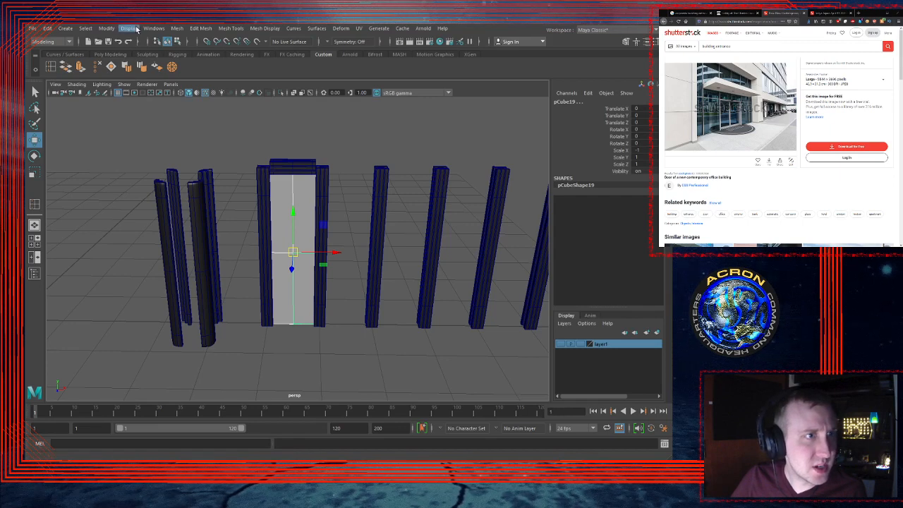
click(198, 65)
key(3)
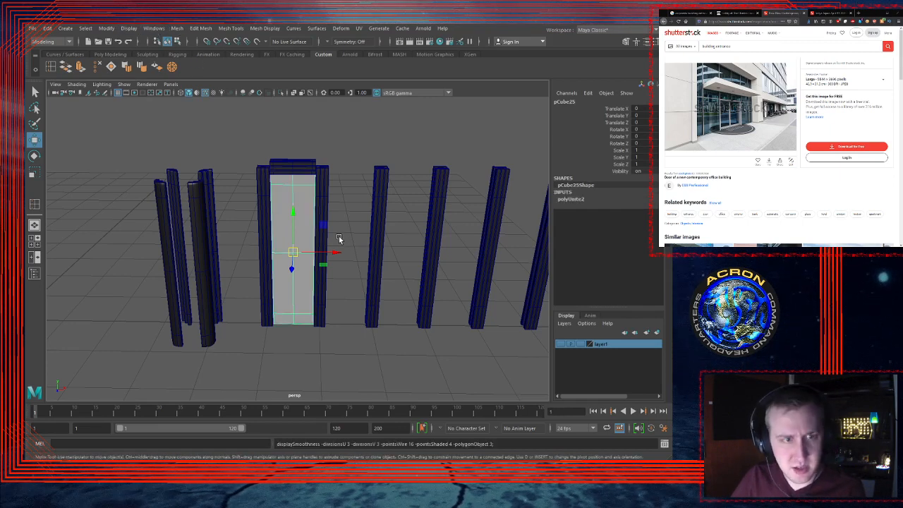
click(350, 178)
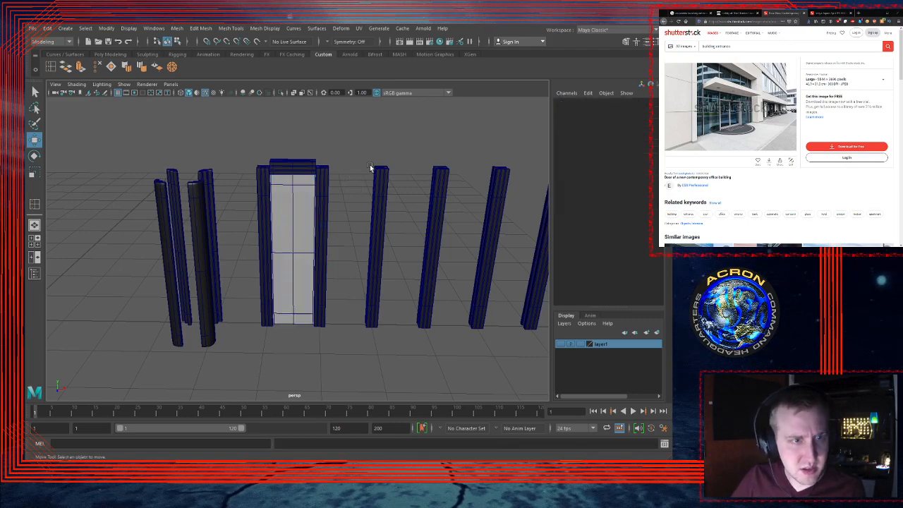
Step: Assign the blue GlassWindows Phong material to the combined door panel
alt+drag(431, 169, 305, 236)
click(297, 236)
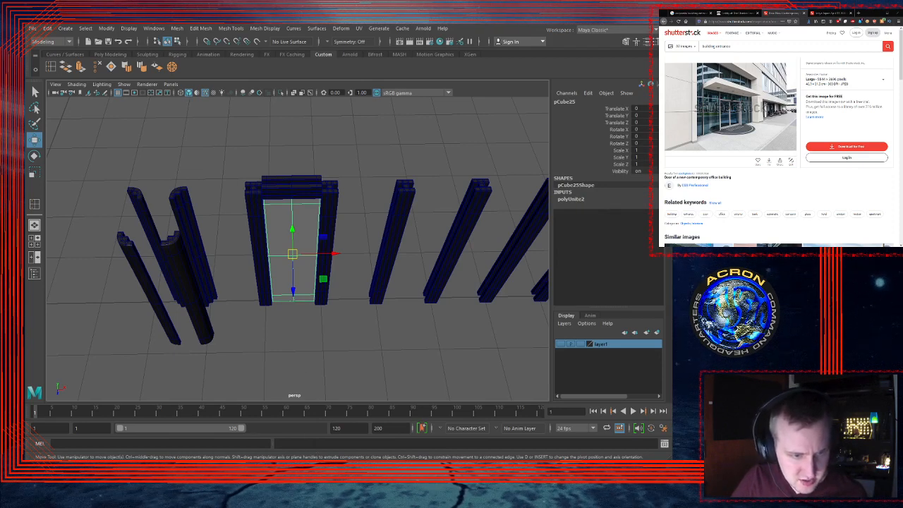
click(365, 455)
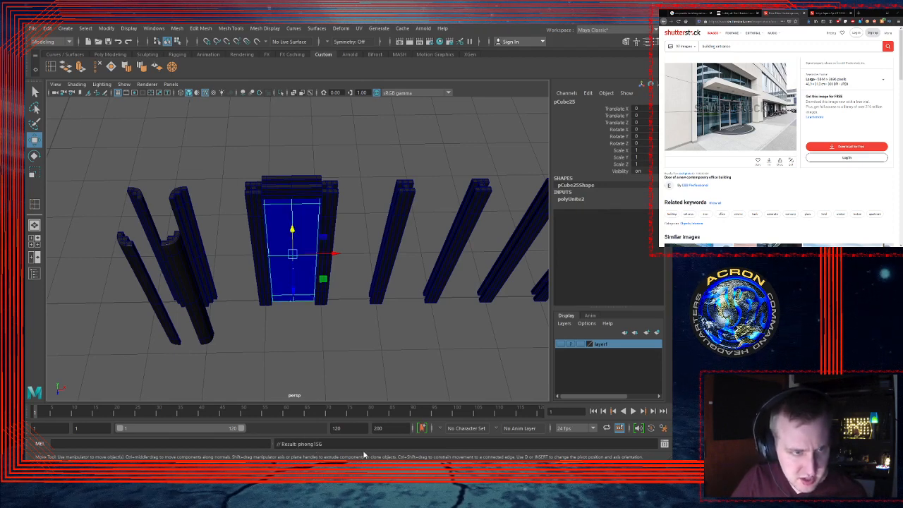
click(378, 386)
Step: Raise the Transparency of the GlassWindows material to a light grey so the door panel looks like see-through glass
alt+drag(378, 387, 365, 292)
alt+right_drag(365, 292, 499, 278)
click(290, 250)
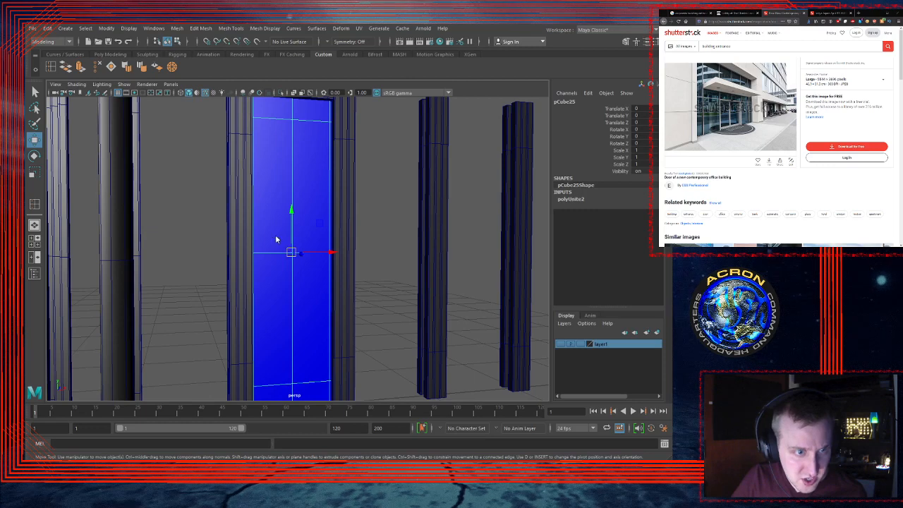
key(ctrl+a)
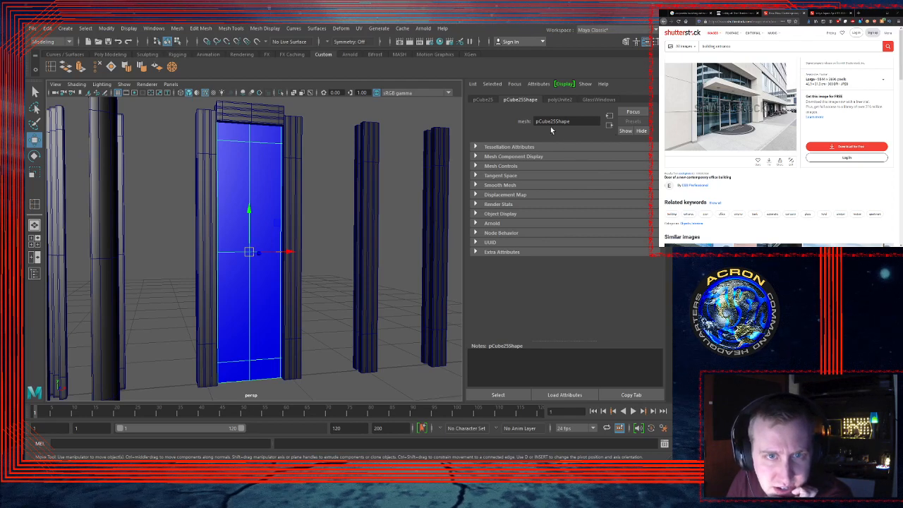
click(593, 101)
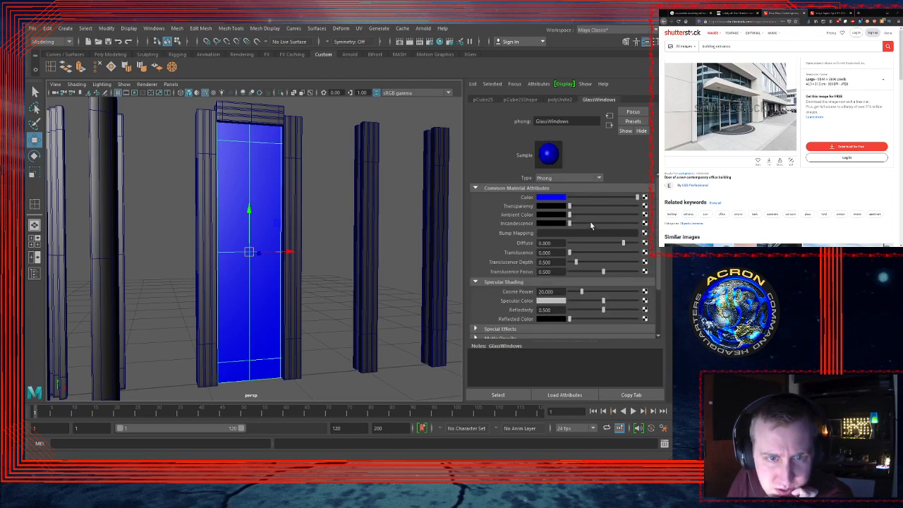
drag(570, 209, 605, 211)
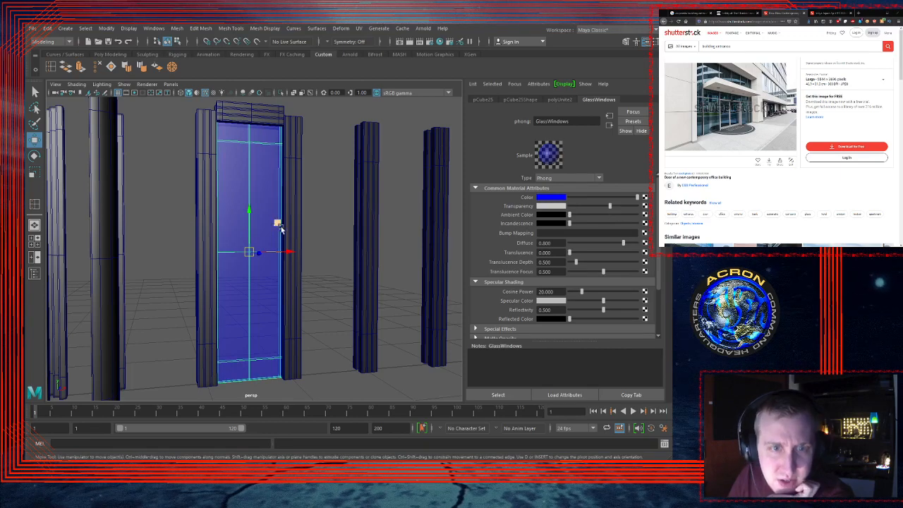
click(335, 176)
alt+drag(323, 225, 311, 242)
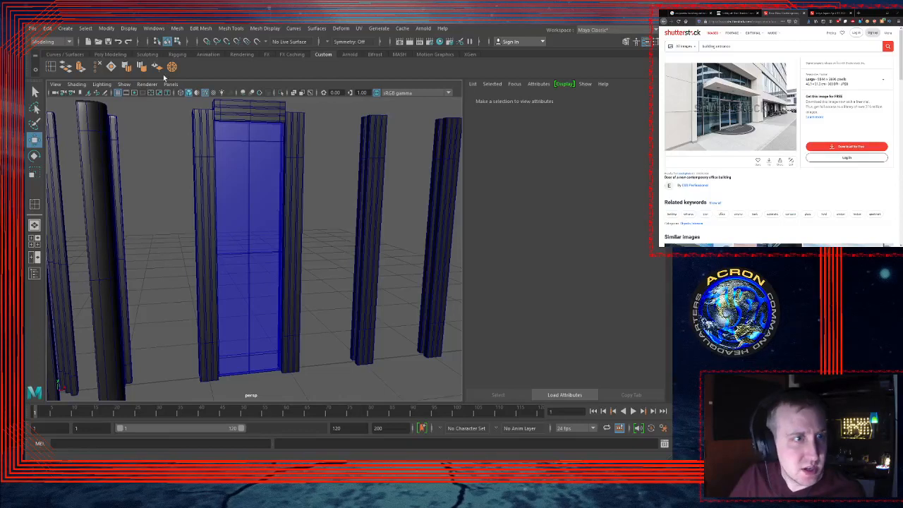
Step: Turn off the wireframe overlay on shaded objects in the perspective view
click(206, 93)
alt+right_drag(337, 179, 281, 222)
alt+drag(324, 208, 199, 201)
alt+right_drag(199, 199, 364, 205)
alt+drag(364, 205, 247, 224)
alt+right_drag(348, 211, 416, 189)
alt+middle_drag(272, 211, 328, 194)
Step: Select the beam together with the glass door panel and examine the open column bays around them
click(272, 166)
shift+click(271, 153)
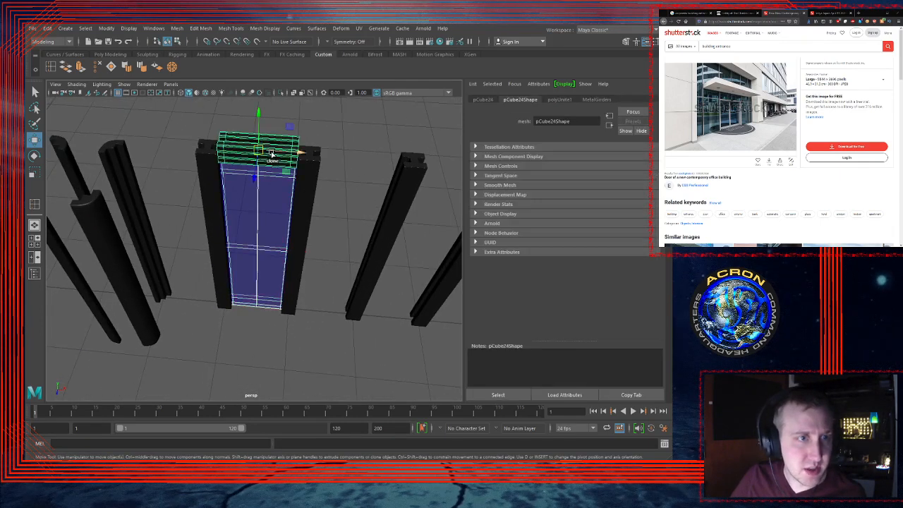
shift+click(271, 167)
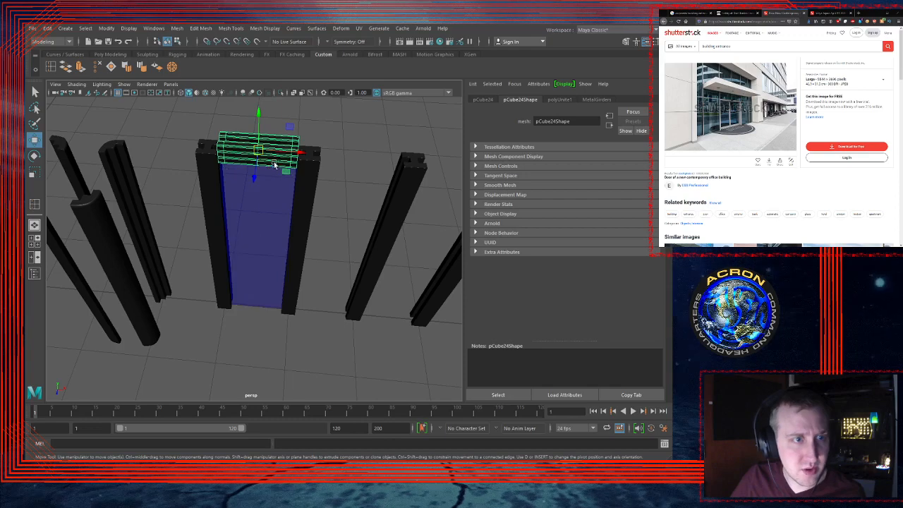
click(267, 205)
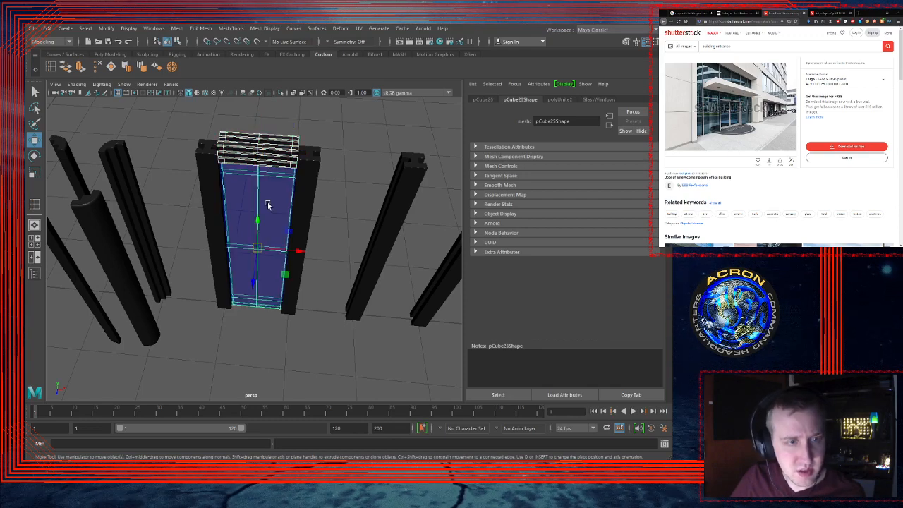
alt+drag(273, 206, 293, 228)
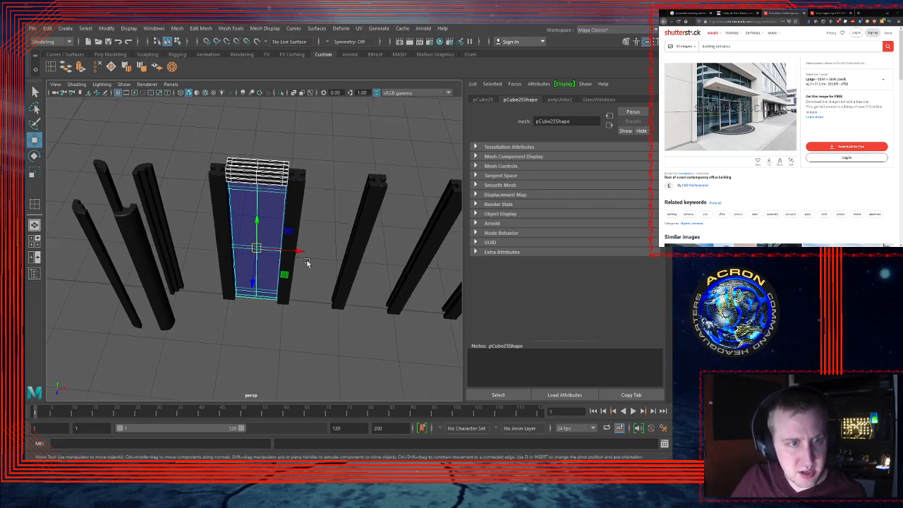
alt+drag(392, 251, 310, 224)
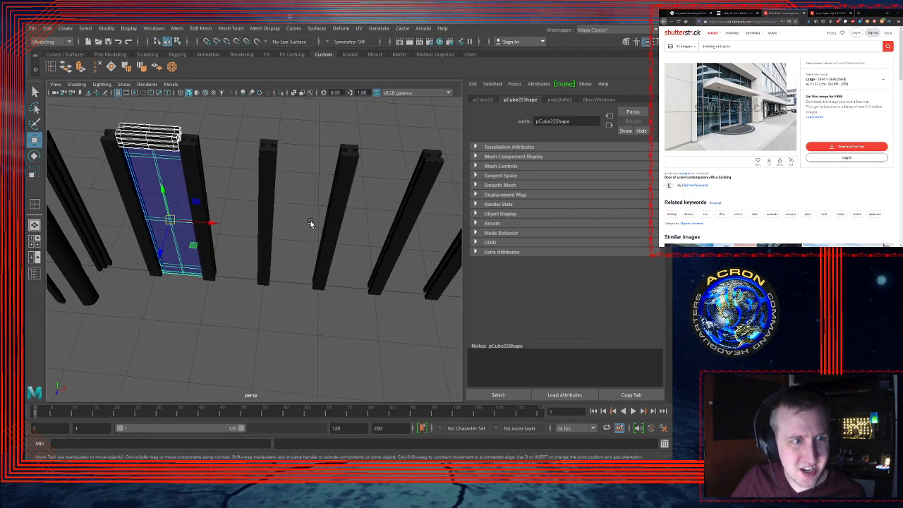
alt+drag(315, 222, 364, 214)
alt+right_drag(364, 215, 246, 223)
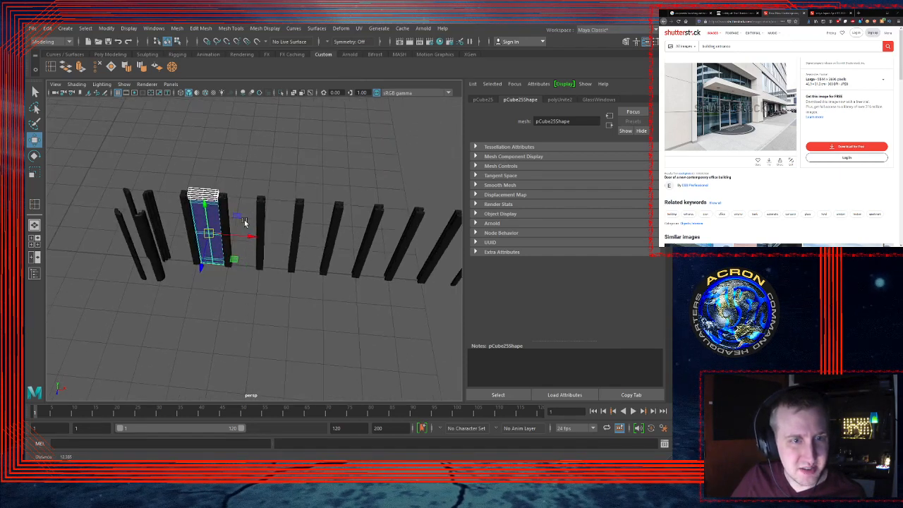
alt+drag(245, 223, 369, 211)
alt+right_drag(177, 222, 297, 216)
alt+drag(298, 216, 322, 233)
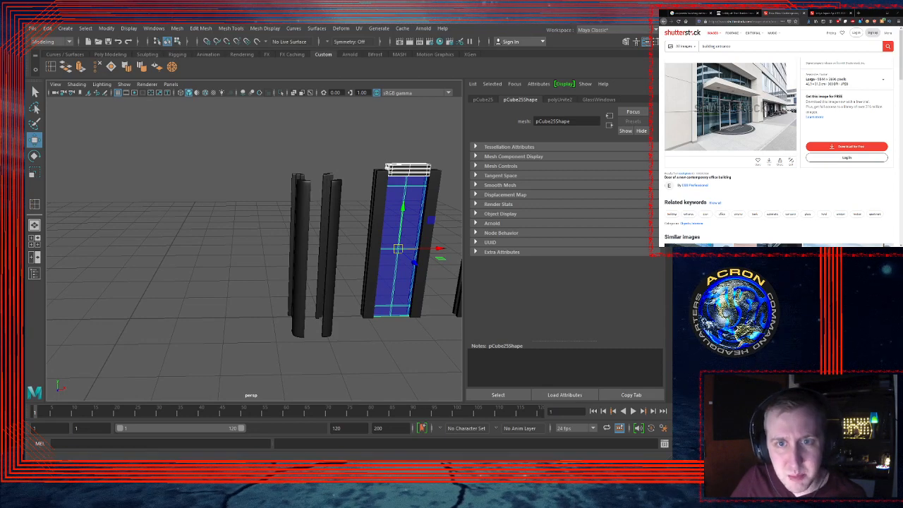
Step: Bring back the channel box and make the layer1 reference geometry visible
key(ctrl+a)
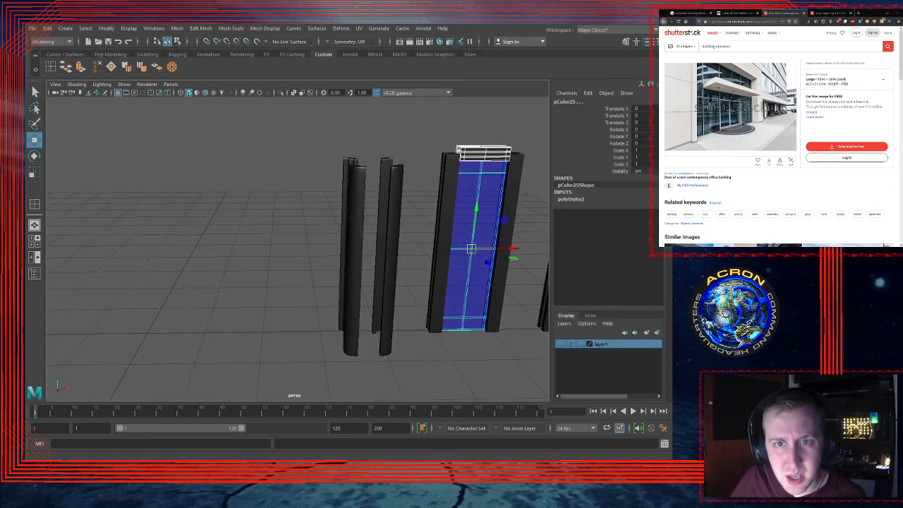
click(562, 345)
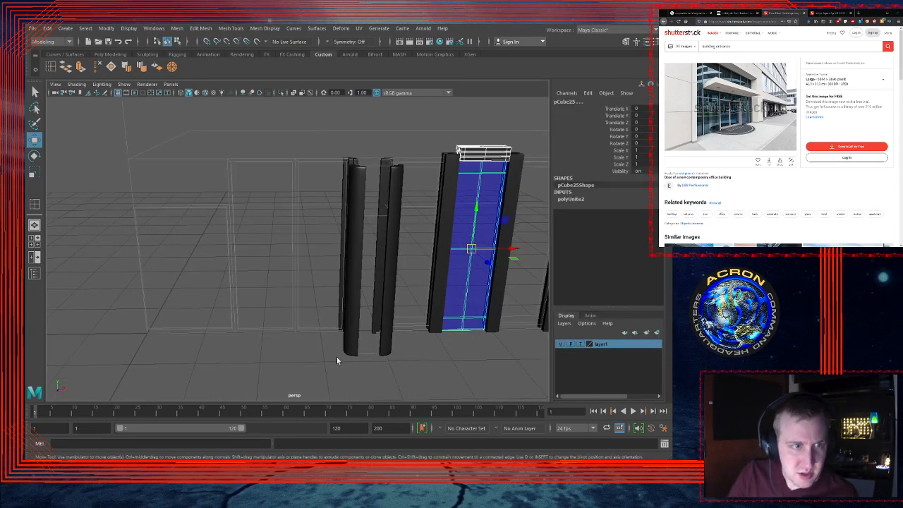
alt+drag(339, 363, 394, 308)
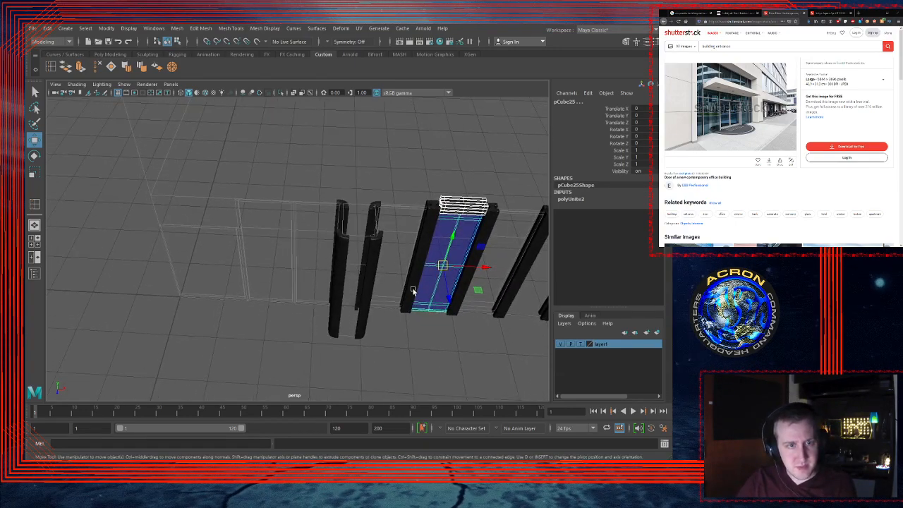
Step: Duplicate the column beside the glass door to about X 2.573, with layer1 switched to reference display for alignment
click(414, 290)
key(ctrl+d)
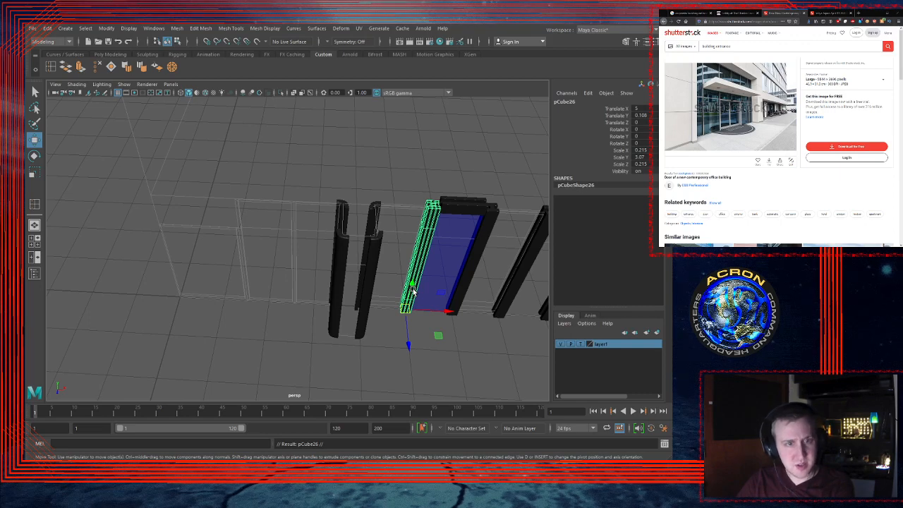
drag(446, 313, 295, 307)
click(581, 345)
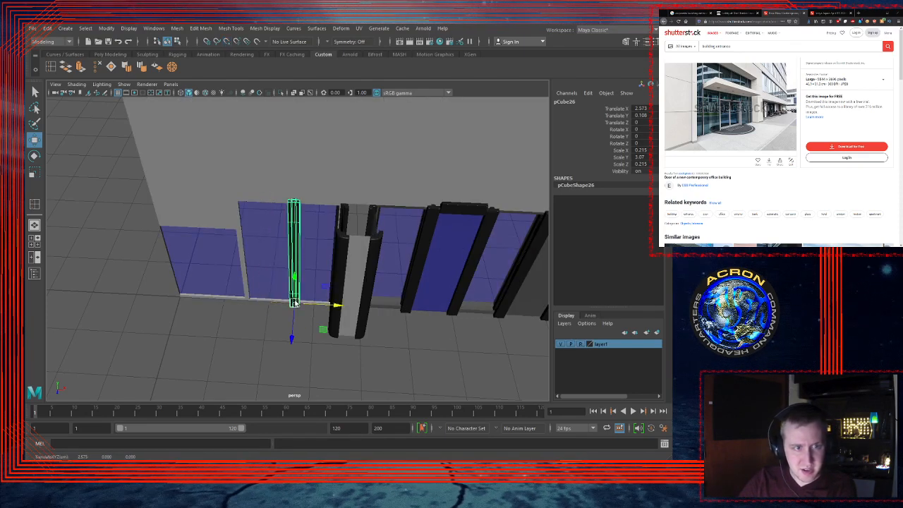
Step: Duplicate the copied column again and move the new copy farther along the facade to about X 1.468
key(ctrl+d)
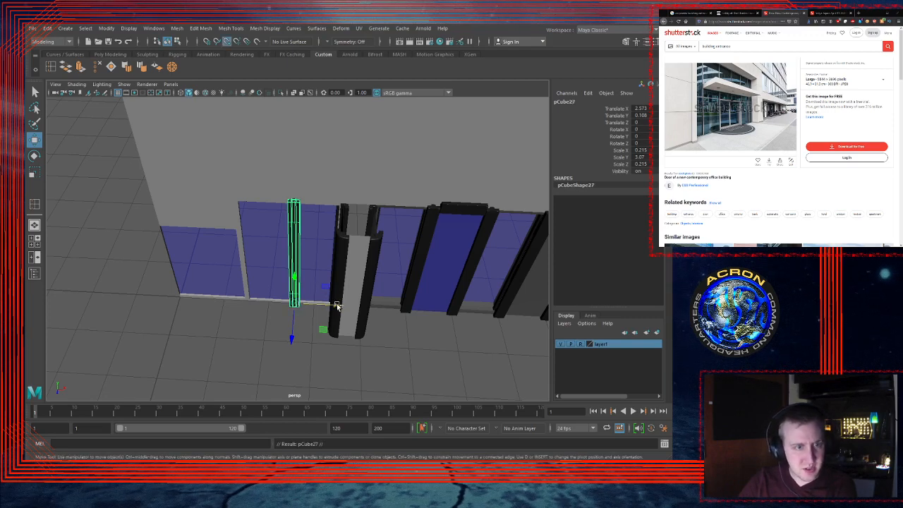
drag(337, 306, 245, 303)
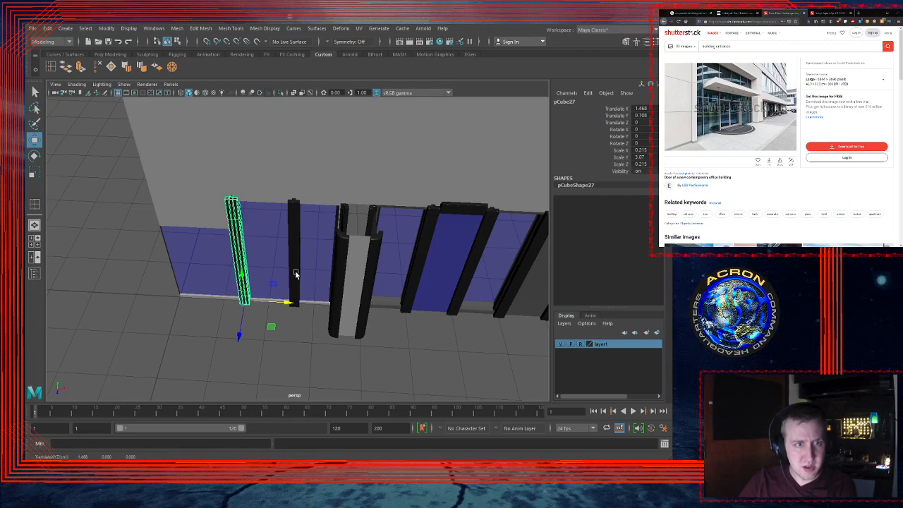
alt+drag(294, 274, 398, 273)
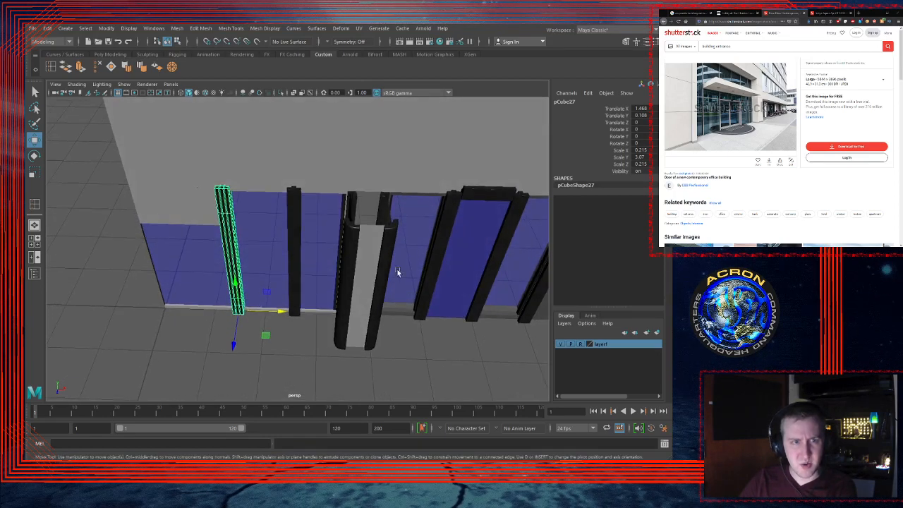
alt+drag(362, 214, 355, 188)
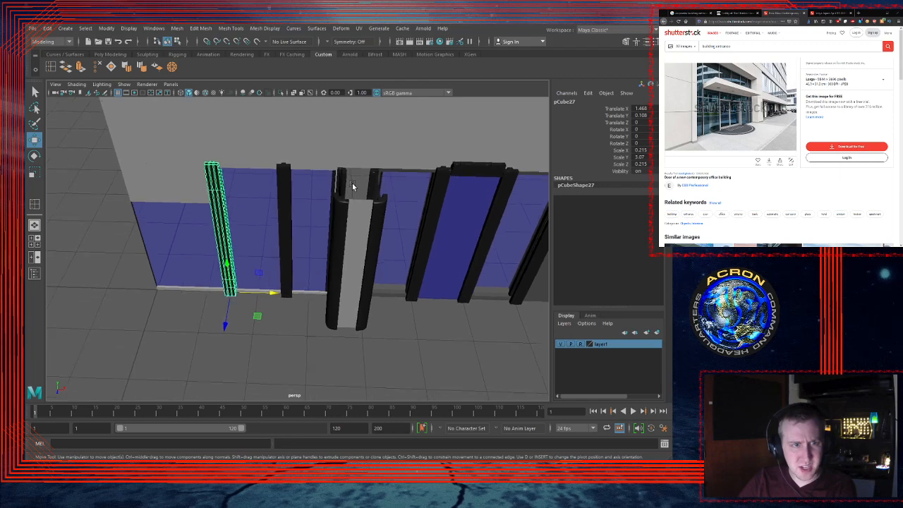
Step: Move the rear and front corner trims on the pillar's window side away from the pillar along X onto the same grid line
click(345, 175)
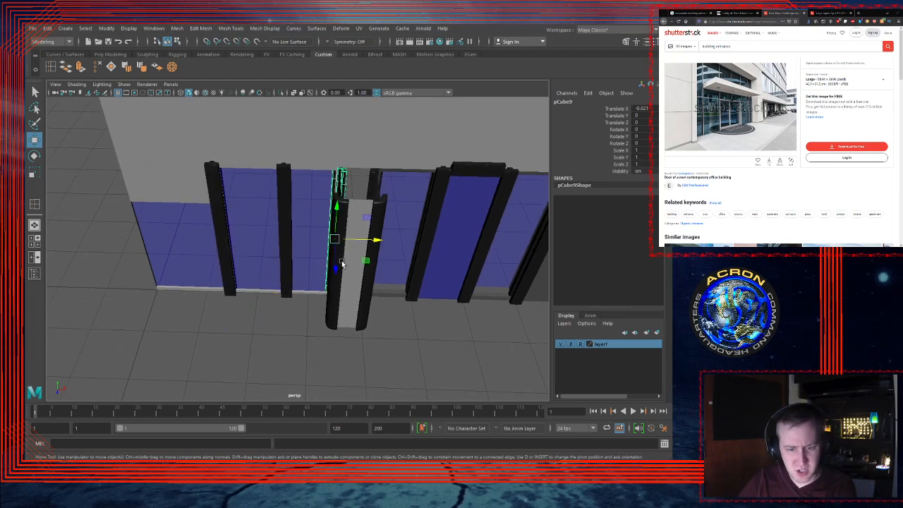
middle_drag(342, 261, 309, 297)
middle_drag(334, 240, 312, 291)
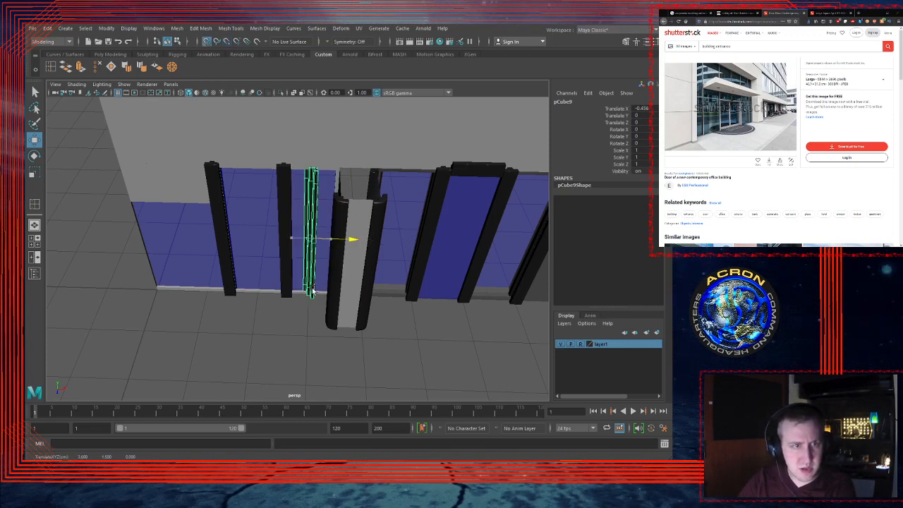
click(337, 301)
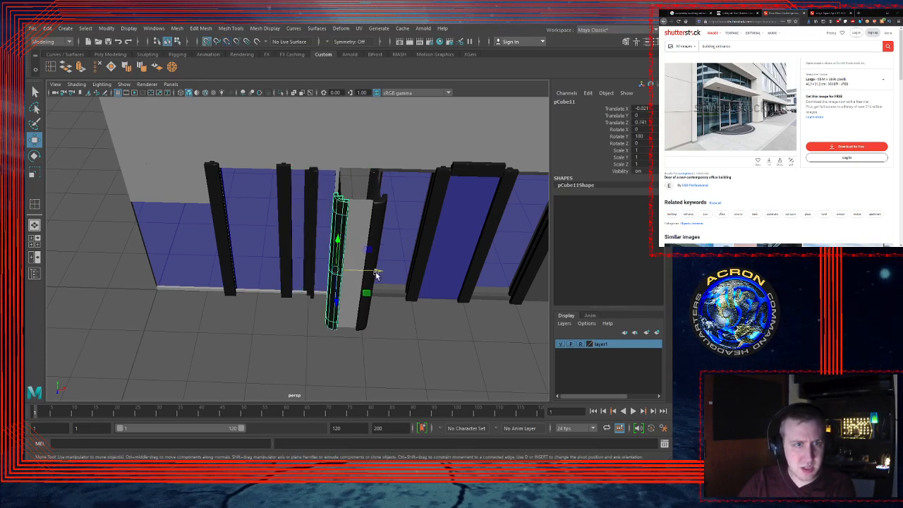
drag(376, 274, 324, 321)
Step: Snap the two duplicated columns to the grid along X, placing one at 2 and the other at 1
click(289, 290)
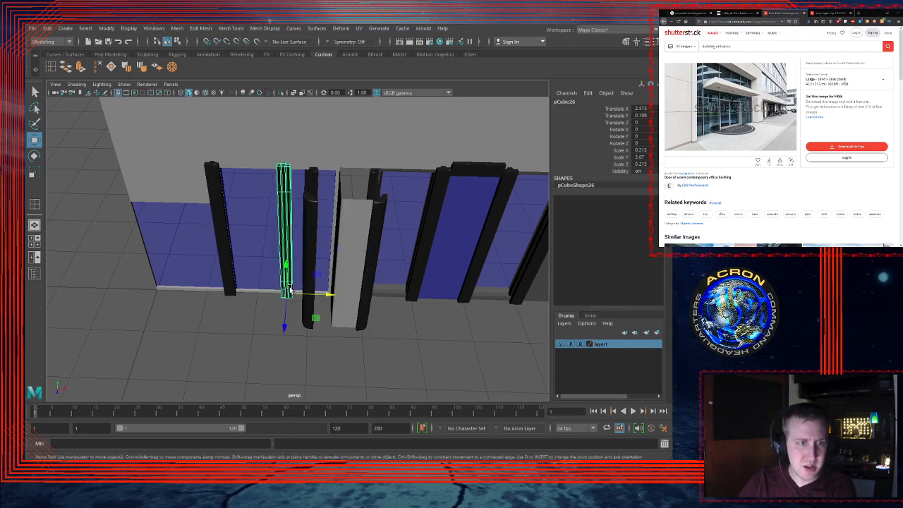
drag(329, 295, 263, 300)
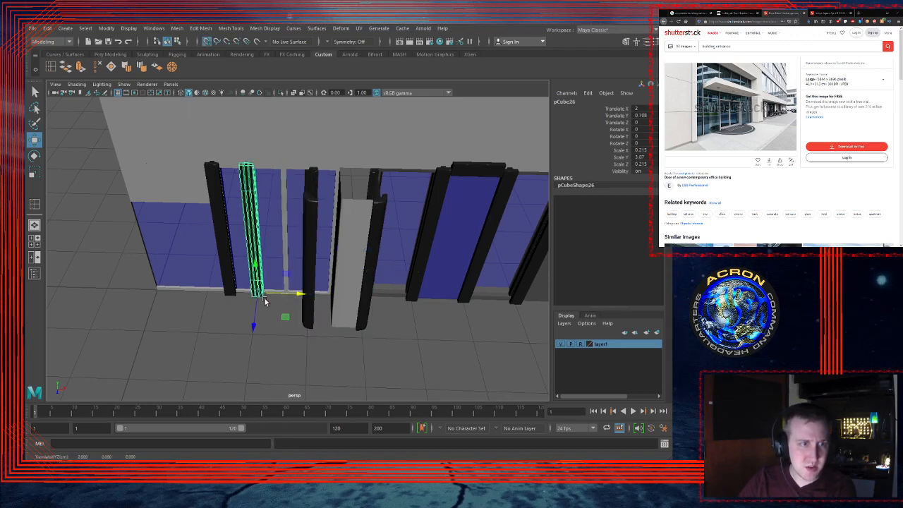
click(227, 276)
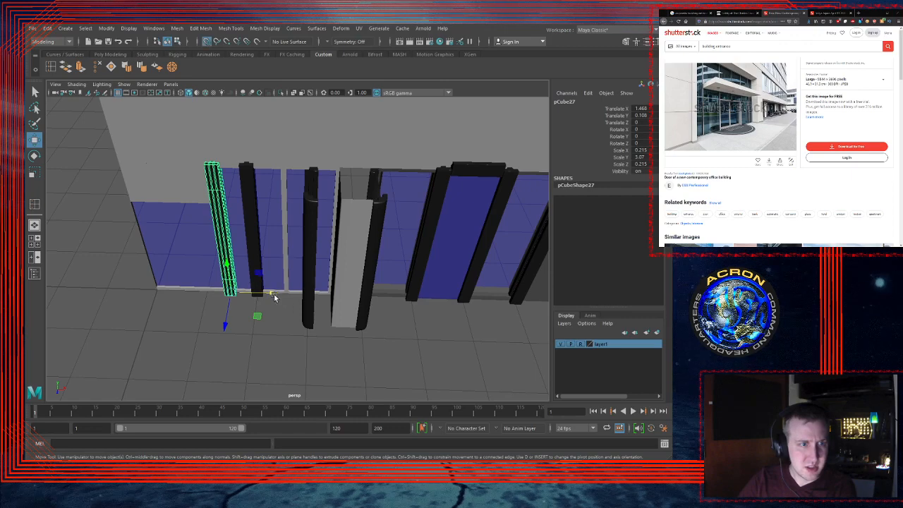
drag(275, 296, 221, 267)
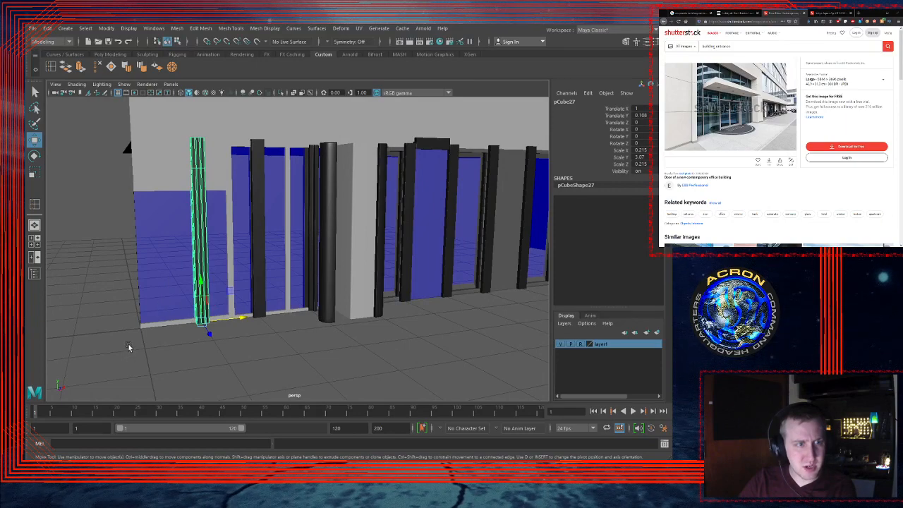
Step: Select both rounded front trims of the pillar and snap them forward to Z 1
alt+right_drag(106, 331, 266, 252)
alt+drag(266, 252, 275, 279)
alt+right_drag(276, 280, 307, 286)
alt+drag(307, 284, 321, 256)
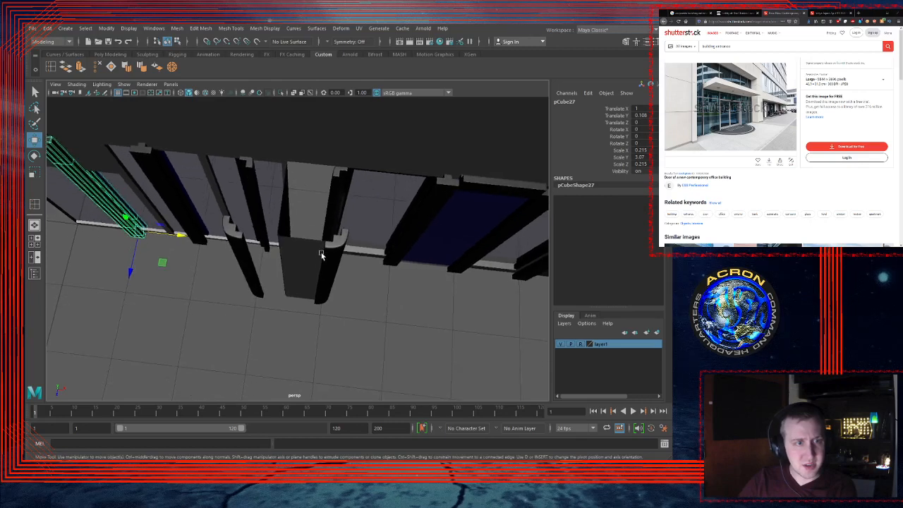
click(261, 289)
shift+click(320, 299)
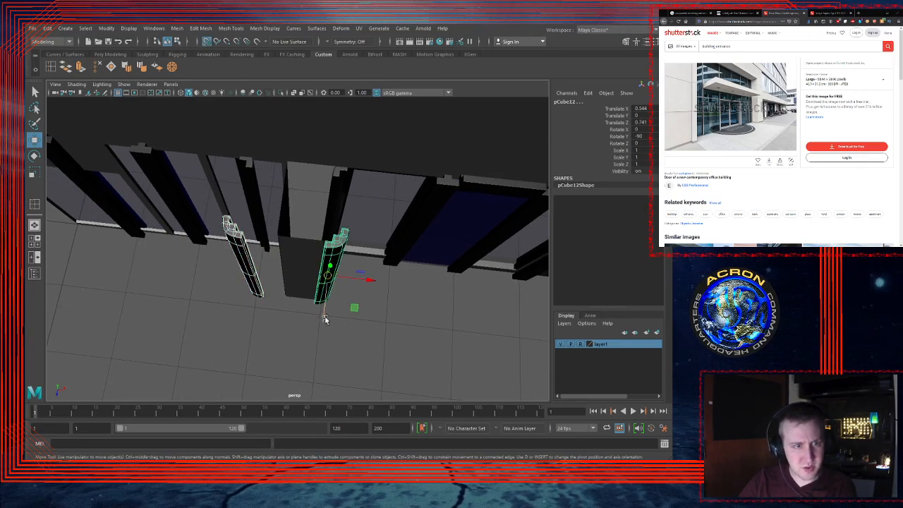
drag(325, 320, 318, 321)
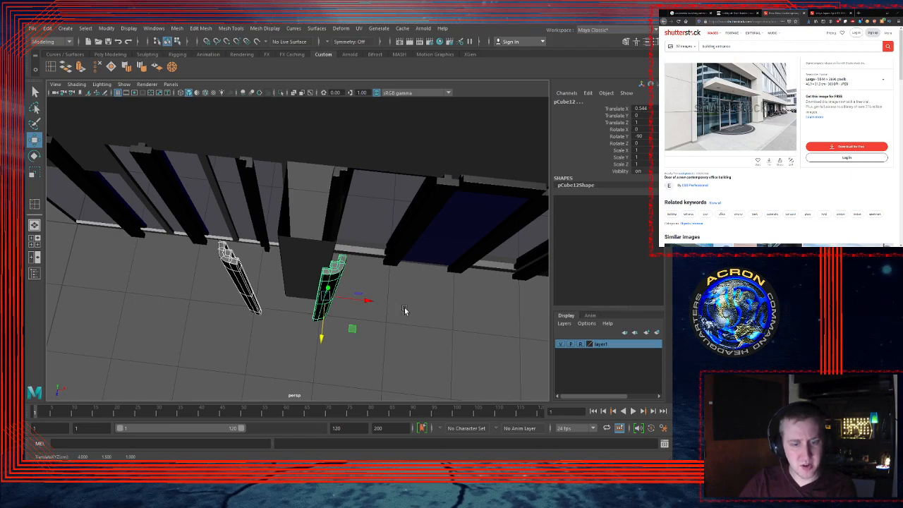
Step: Examine the pillar trims, glass door and neighbouring columns from above and from the front
alt+drag(405, 310, 393, 244)
click(357, 210)
mouse_move(377, 207)
alt+mouse_down()
mouse_move(355, 217)
mouse_move(362, 200)
alt+mouse_up()
click(447, 216)
alt+drag(443, 216, 393, 268)
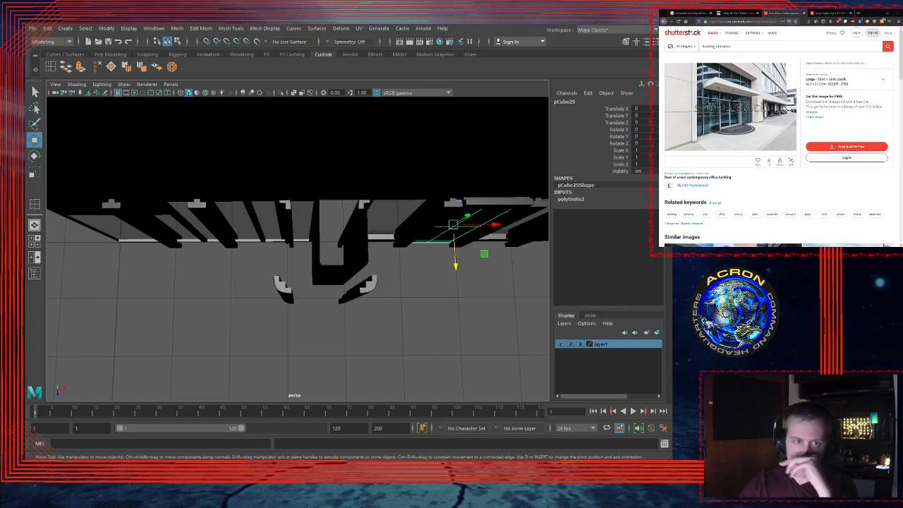
scroll(338, 261, down, 3)
alt+drag(339, 261, 364, 198)
alt+right_drag(364, 197, 520, 179)
alt+drag(519, 181, 308, 278)
alt+right_drag(308, 278, 362, 249)
alt+drag(361, 249, 470, 292)
scroll(311, 247, down, 2)
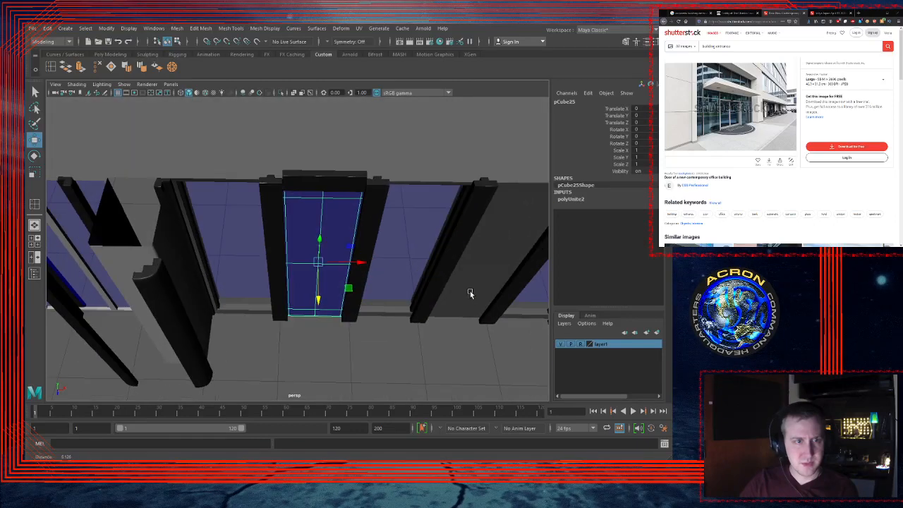
click(431, 360)
alt+drag(431, 359, 289, 254)
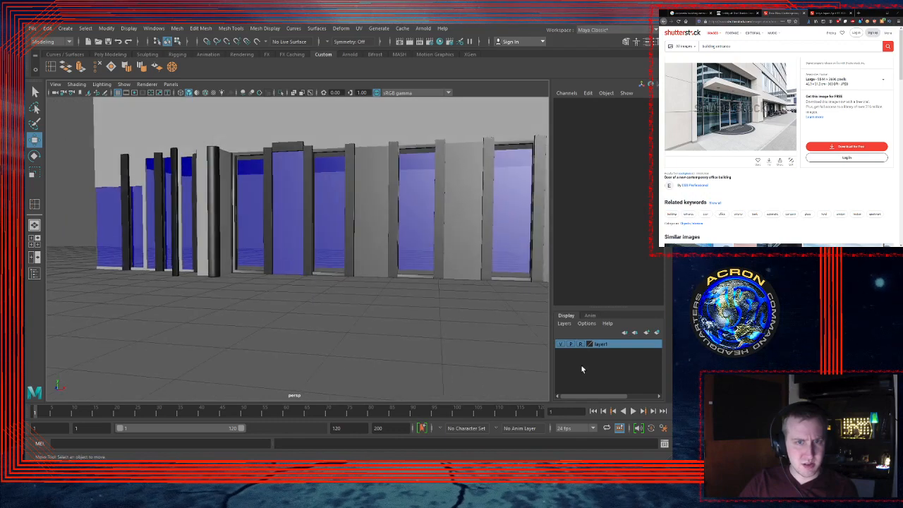
Step: Compare the column layout with layer1 hidden and shown, inspecting the window bays beside the pillar
click(563, 344)
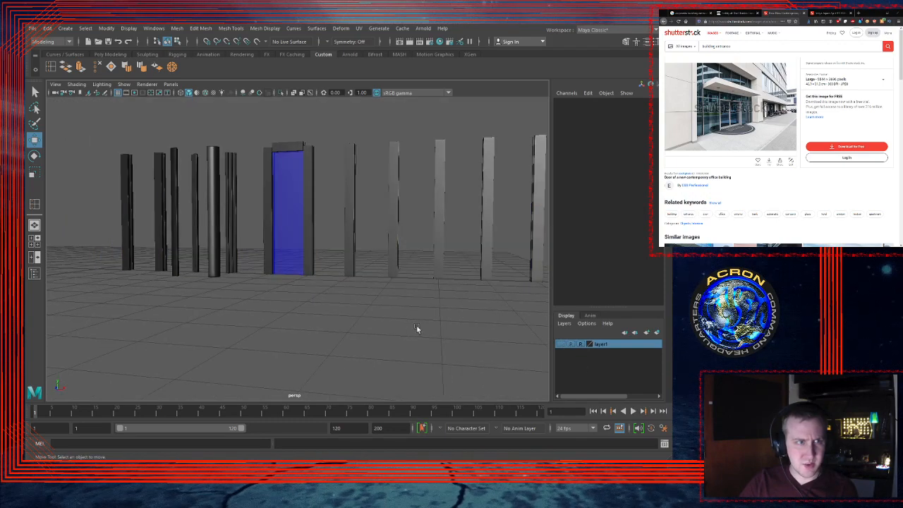
click(558, 344)
scroll(354, 331, up, 5)
mouse_move(258, 330)
alt+mouse_down()
mouse_move(350, 340)
mouse_move(296, 346)
mouse_move(271, 333)
alt+mouse_up()
alt+middle_drag(271, 333, 595, 379)
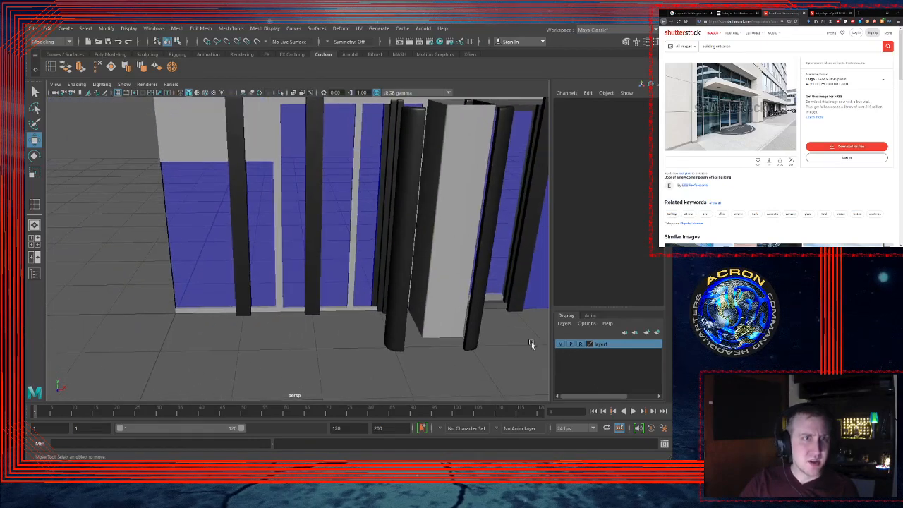
alt+right_drag(531, 341, 387, 337)
alt+middle_drag(387, 336, 379, 365)
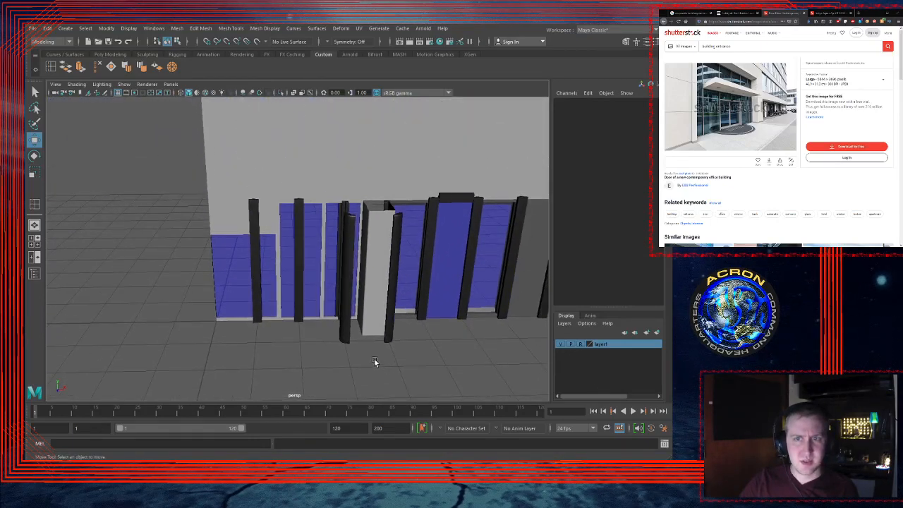
mouse_move(374, 359)
alt+mouse_down()
mouse_move(354, 347)
mouse_move(375, 349)
alt+mouse_up()
alt+middle_drag(374, 348, 398, 356)
alt+drag(398, 356, 359, 317)
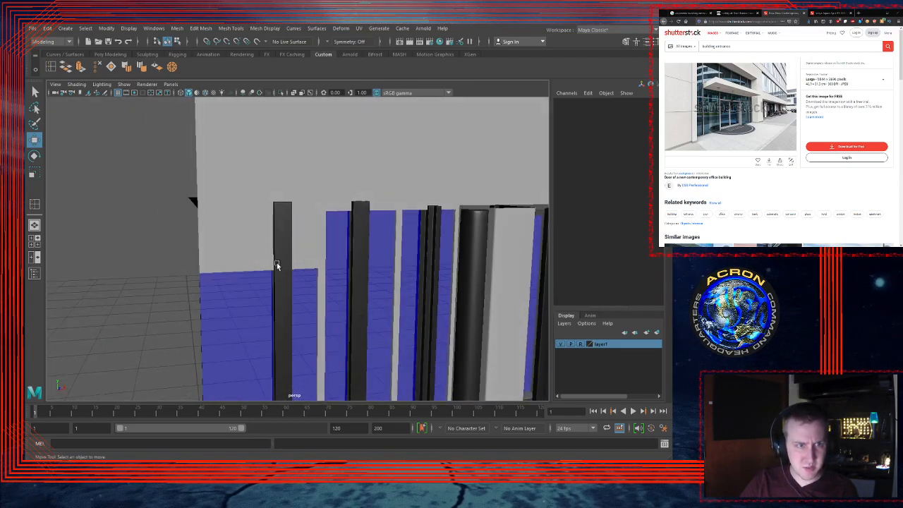
Step: Duplicate the beam above the glass door and move the copy along X to -4.024, between the two newest columns
mouse_move(326, 272)
alt+mouse_down()
mouse_move(285, 221)
mouse_move(371, 240)
mouse_move(320, 257)
alt+mouse_up()
click(471, 189)
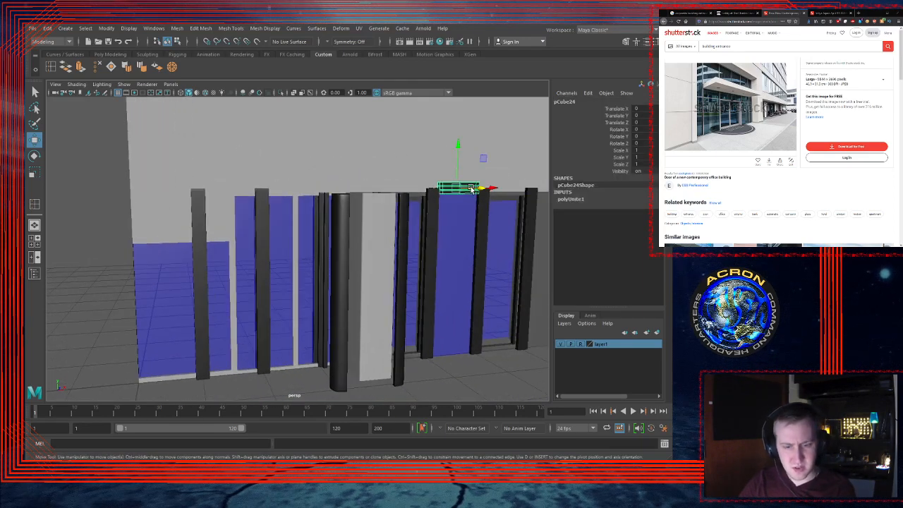
key(ctrl+d)
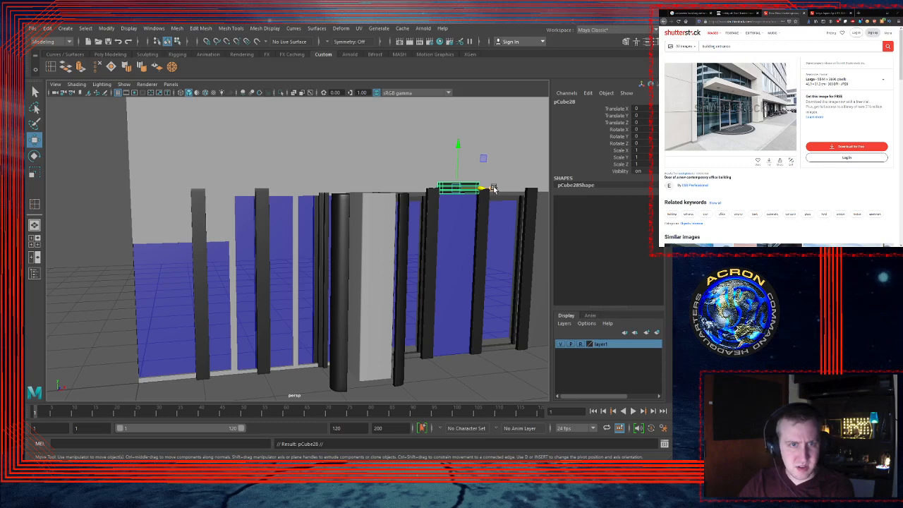
drag(493, 189, 281, 189)
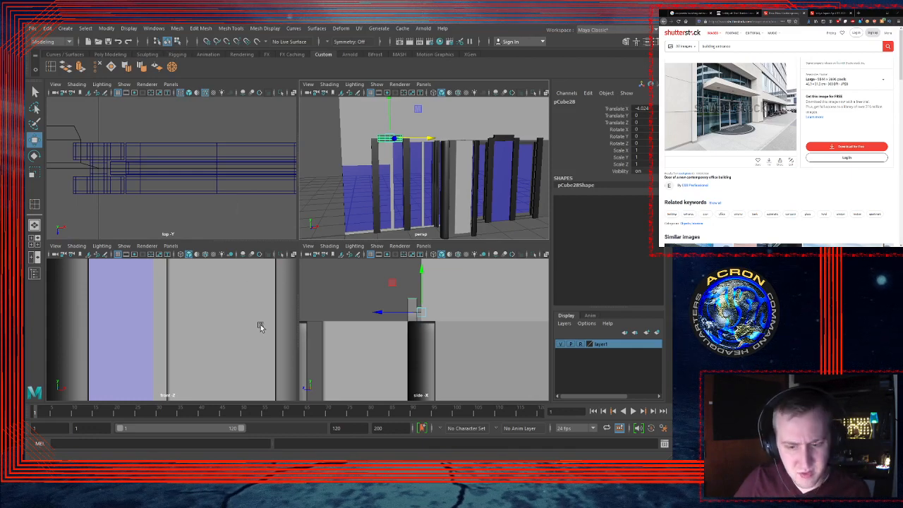
Step: In the front view, lower the duplicated beam between the two columns to Y -1.07
key(f)
key(space)
scroll(304, 291, down, 5)
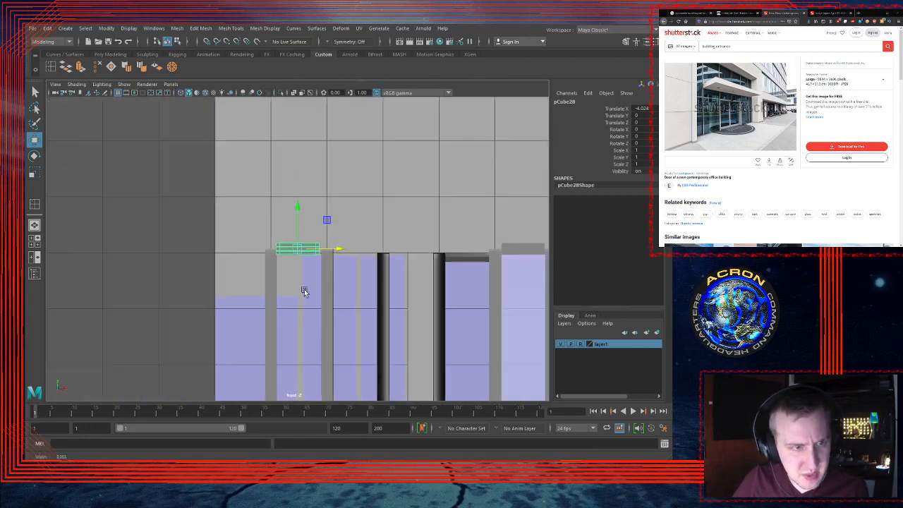
alt+right_drag(304, 291, 239, 301)
alt+middle_drag(266, 286, 241, 275)
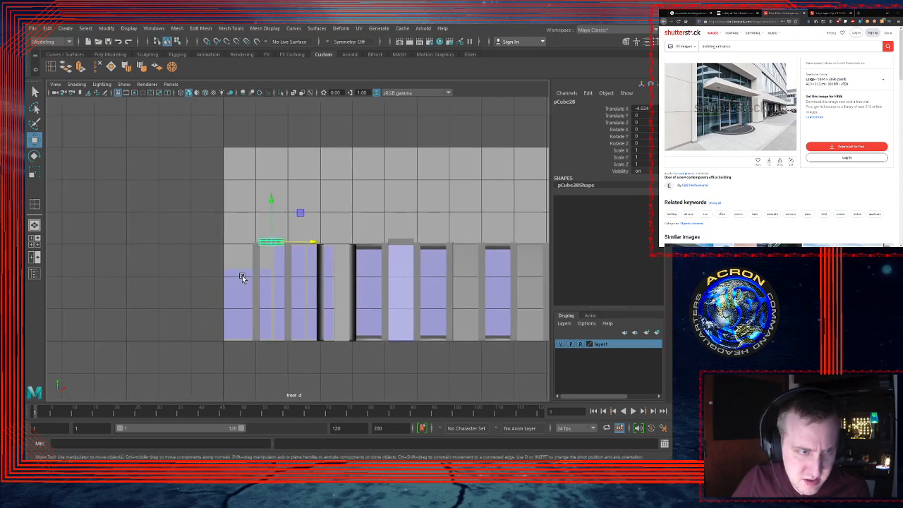
alt+right_drag(242, 277, 345, 268)
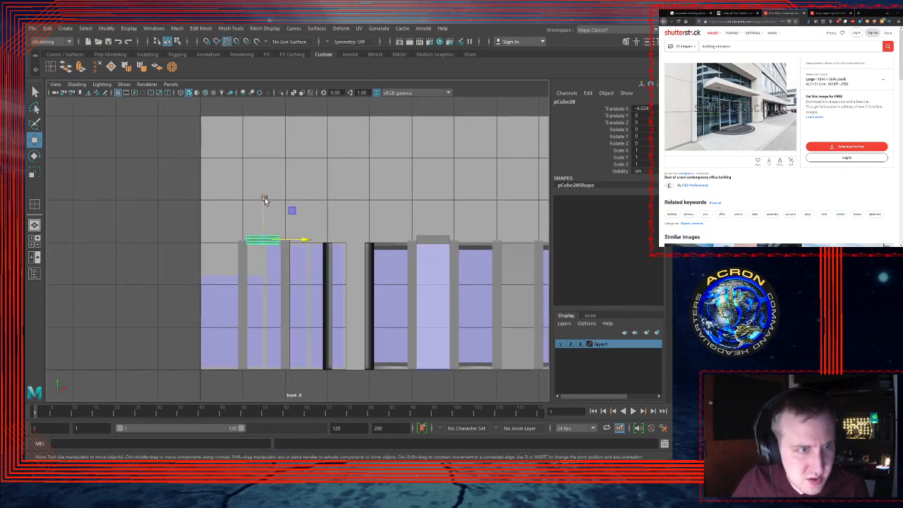
drag(264, 198, 264, 277)
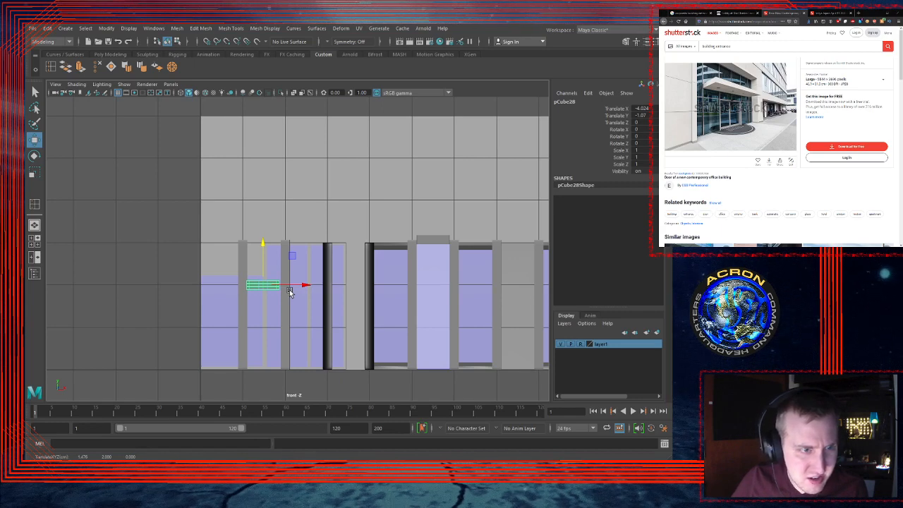
Step: Create a polygon cube with 2 subdivisions each in width, height and depth, and keep it selected
click(110, 55)
click(64, 67)
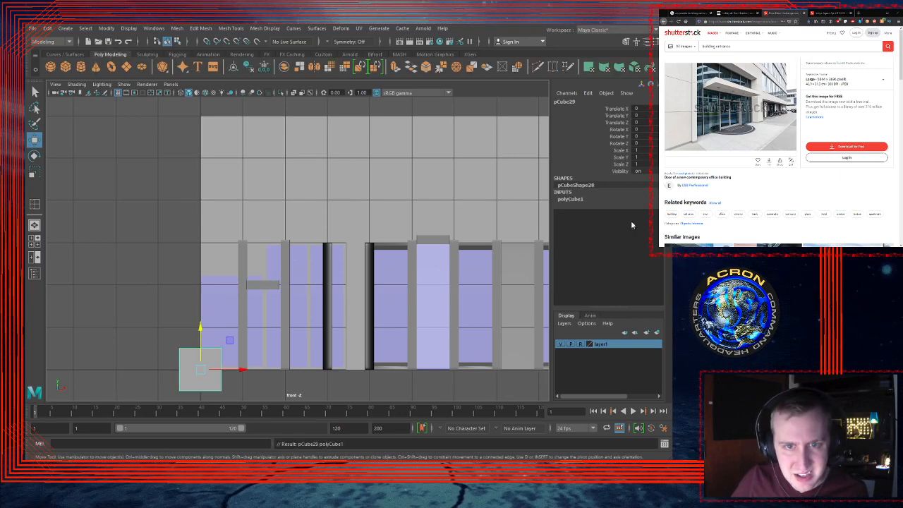
click(570, 199)
click(637, 227)
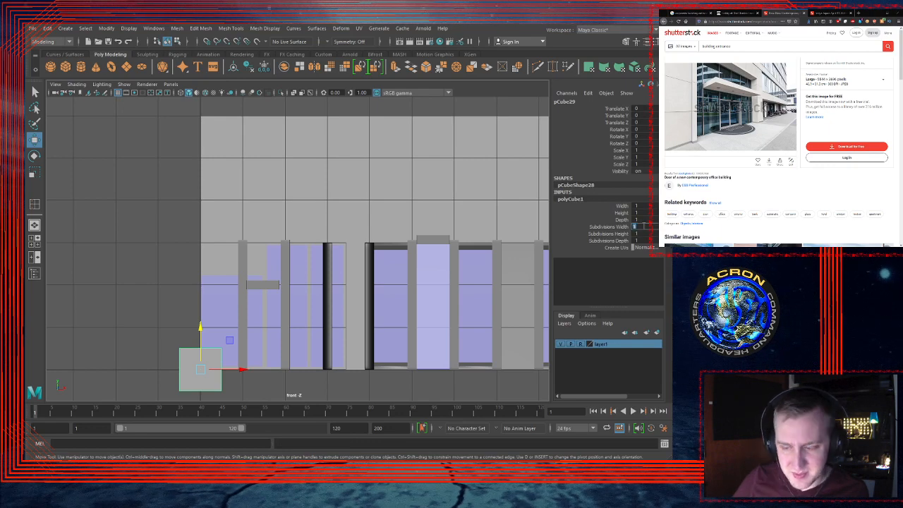
text(2)
key(Tab)
text(2)
key(Tab)
text(2)
key(Tab)
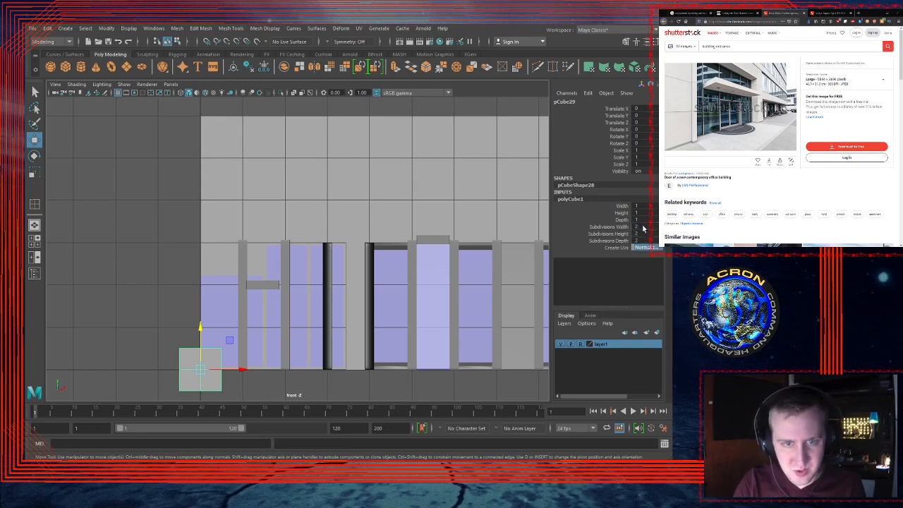
click(162, 259)
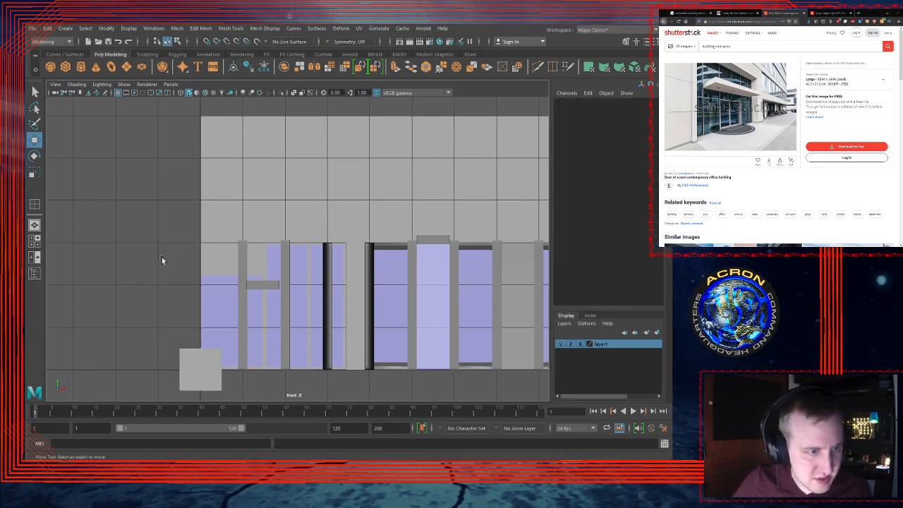
click(187, 386)
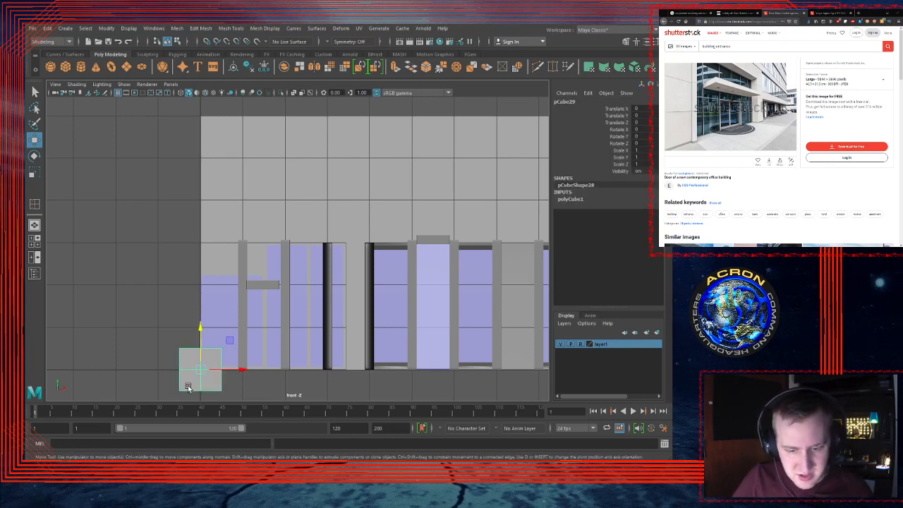
Step: Snap the new cube's pivot to its lower-left corner and move the cube below the beam, to X 1.464 and Y 1.5
key(d)
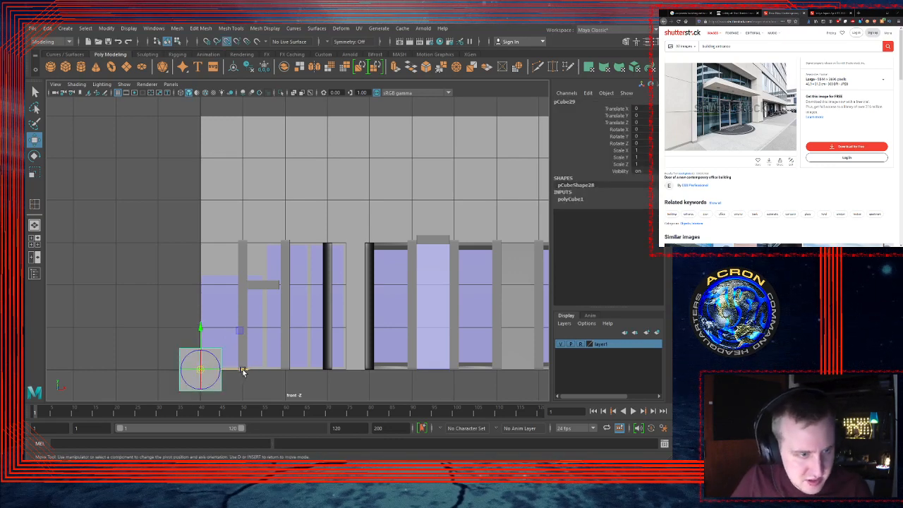
drag(244, 370, 179, 377)
drag(178, 326, 179, 389)
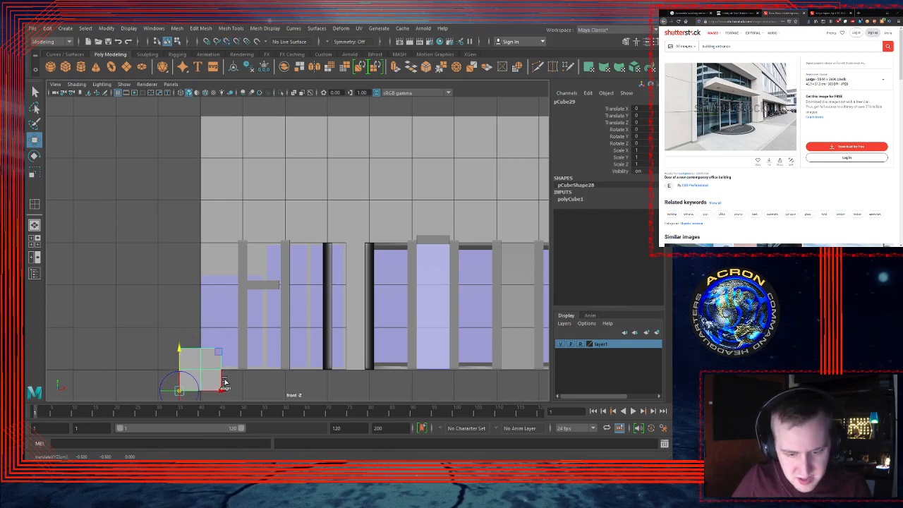
key(d)
drag(220, 390, 232, 386)
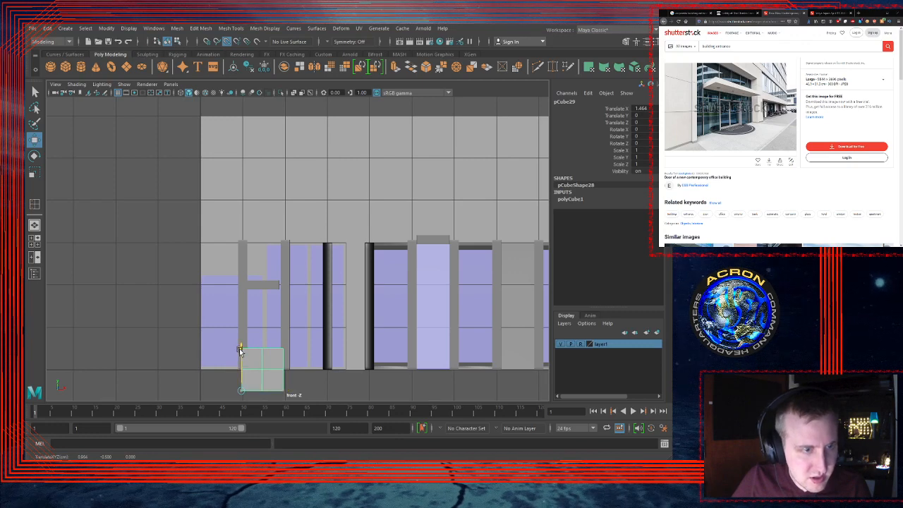
drag(240, 351, 244, 325)
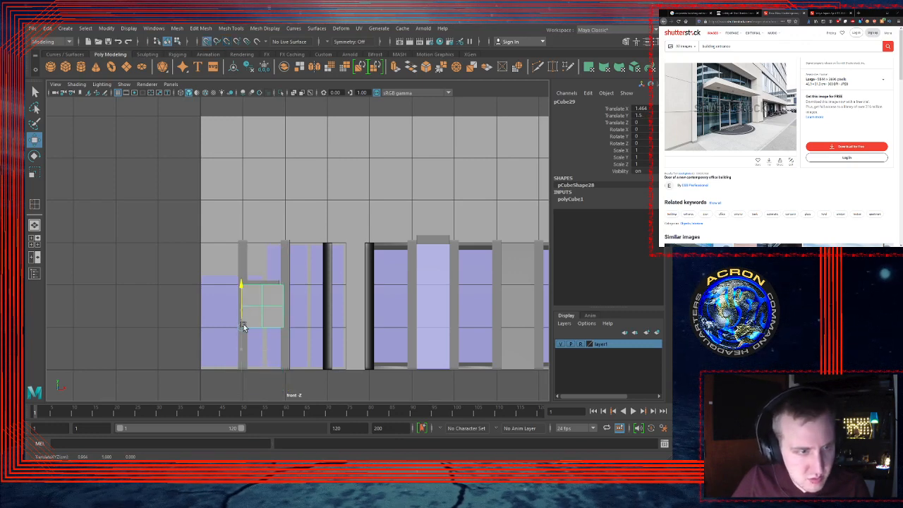
Step: Try to center the lowered beam on the cube by snapping it along X and Y in the front view
click(269, 283)
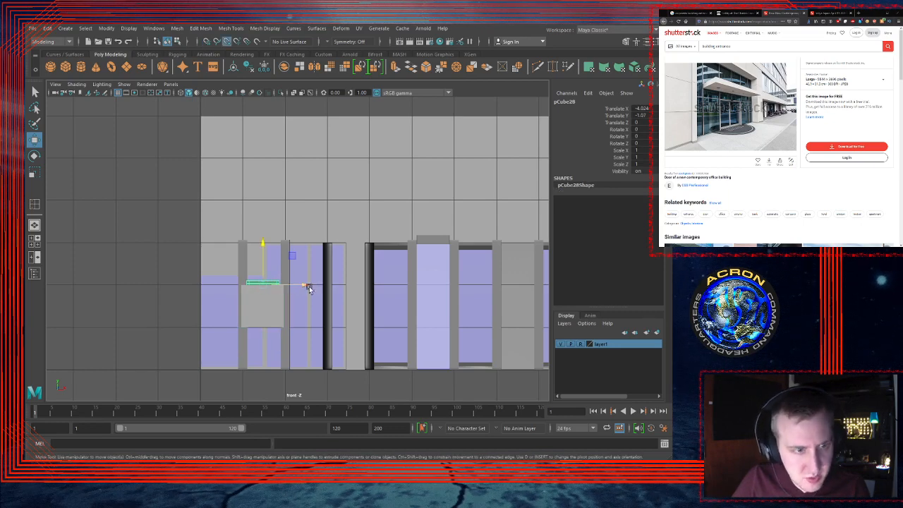
drag(304, 285, 268, 290)
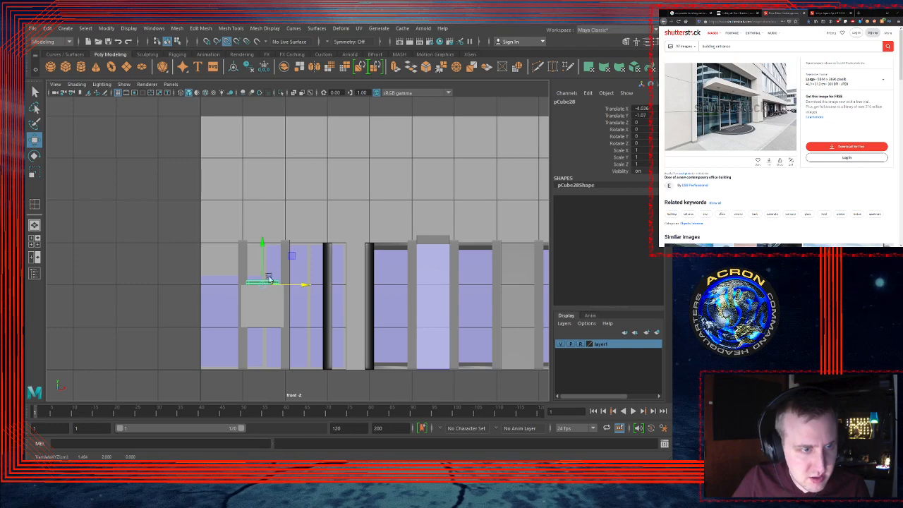
drag(263, 247, 264, 285)
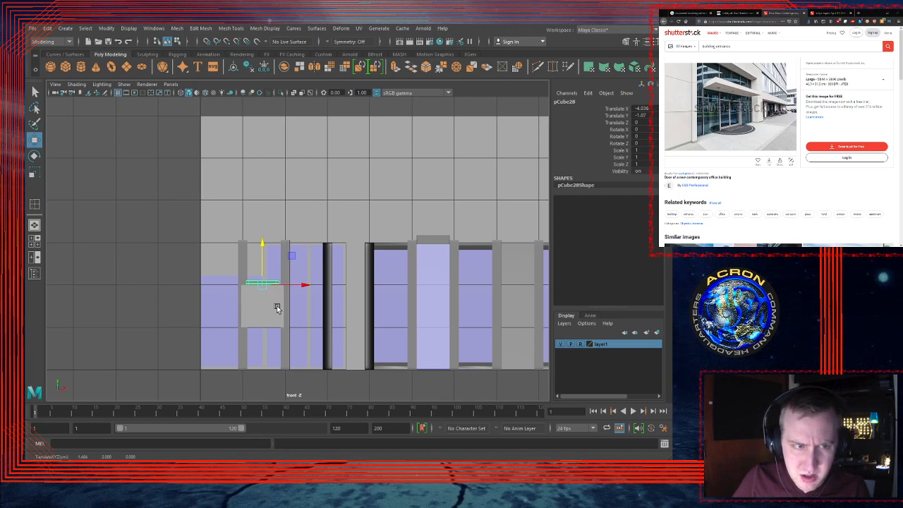
drag(306, 286, 264, 309)
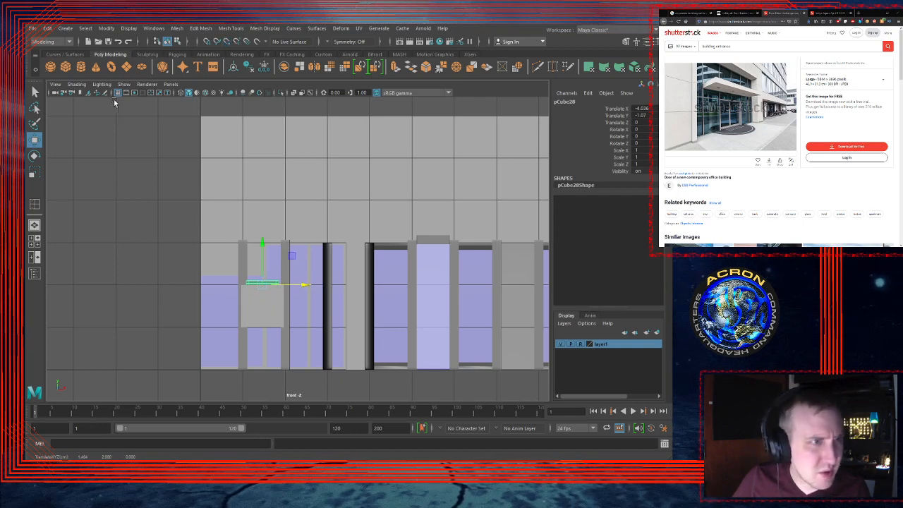
Step: Display the front view in wireframe, hide layer1, and select the helper cube overlapping the beam
click(185, 94)
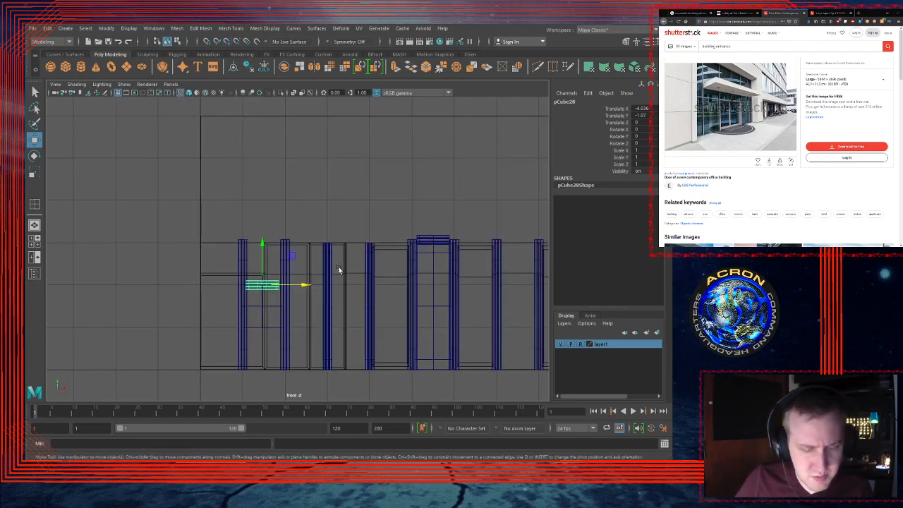
scroll(328, 268, up, 6)
alt+middle_drag(331, 268, 406, 126)
alt+right_drag(356, 156, 544, 183)
alt+middle_drag(221, 210, 289, 260)
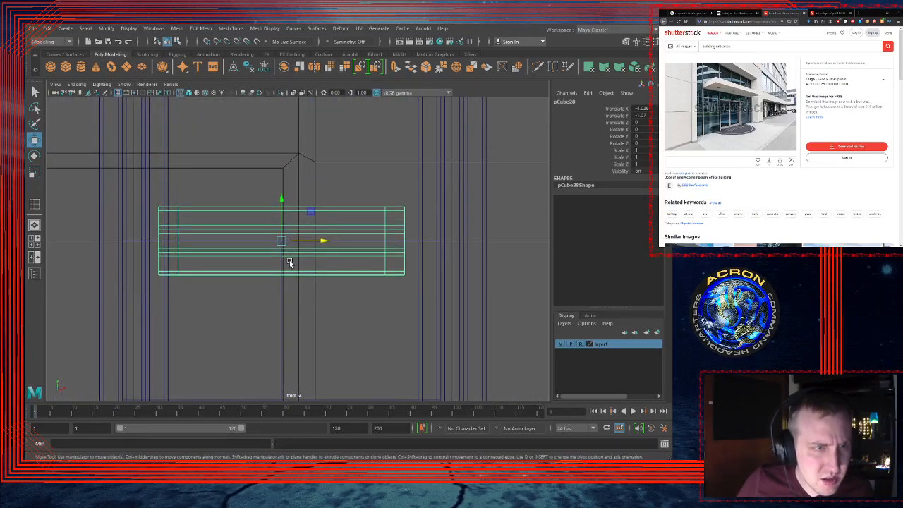
click(561, 344)
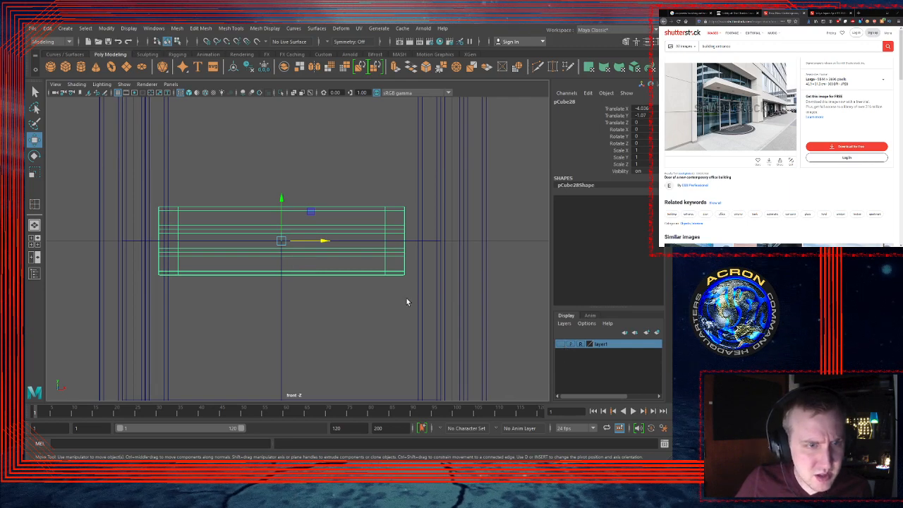
click(285, 312)
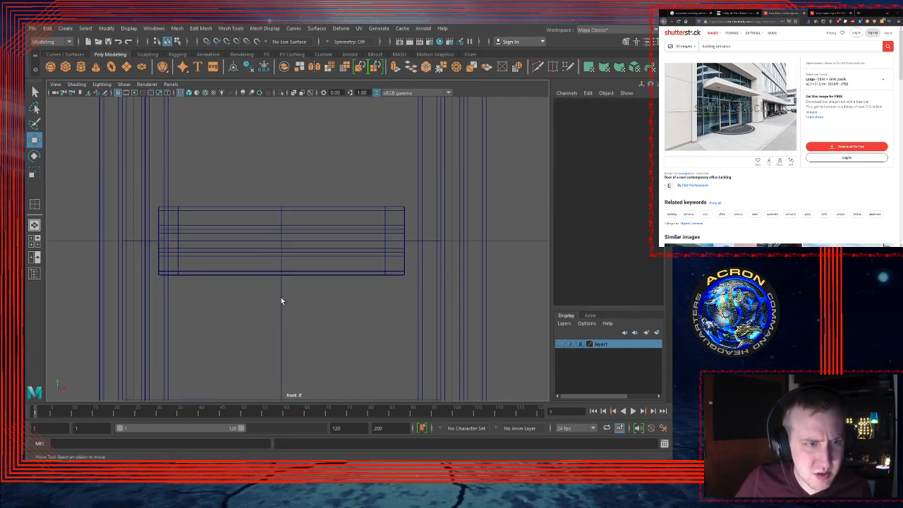
click(281, 299)
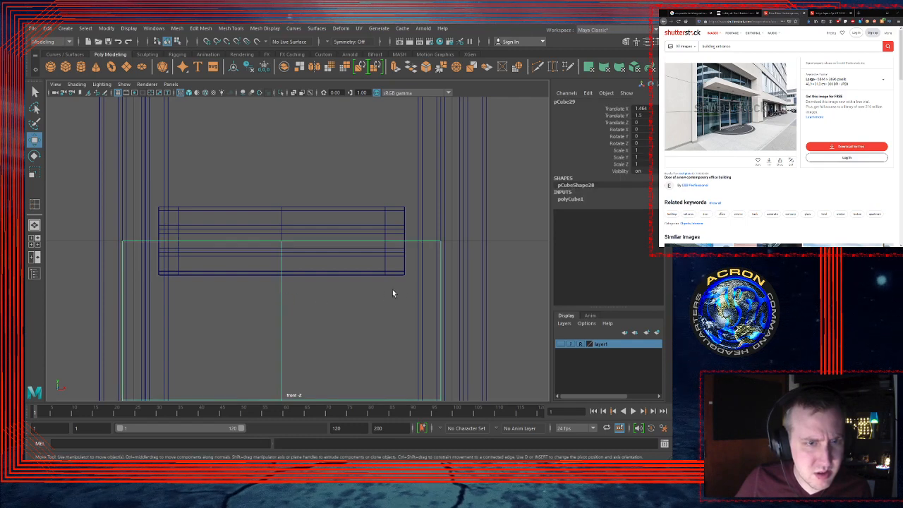
Step: In the perspective view, snap the two columns beside the helper cube to the grid at X 2 and X 1
key(space)
key(space)
key(space)
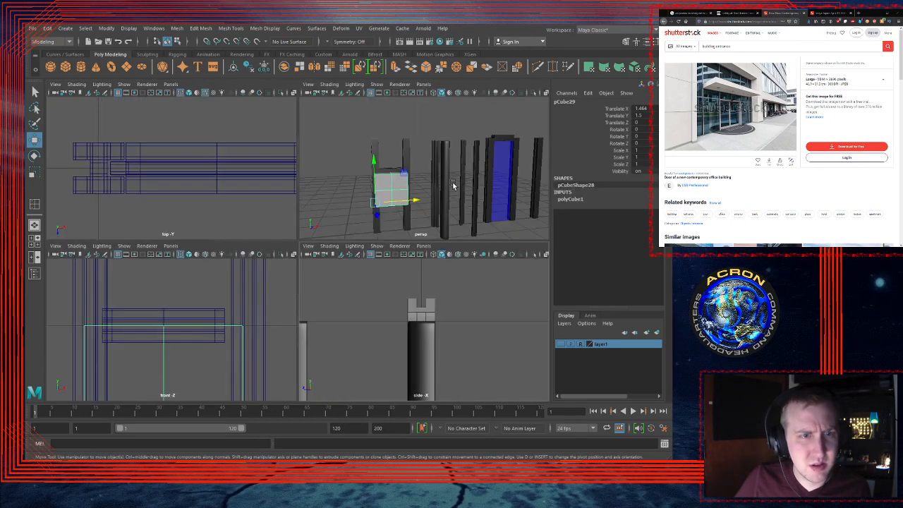
key(space)
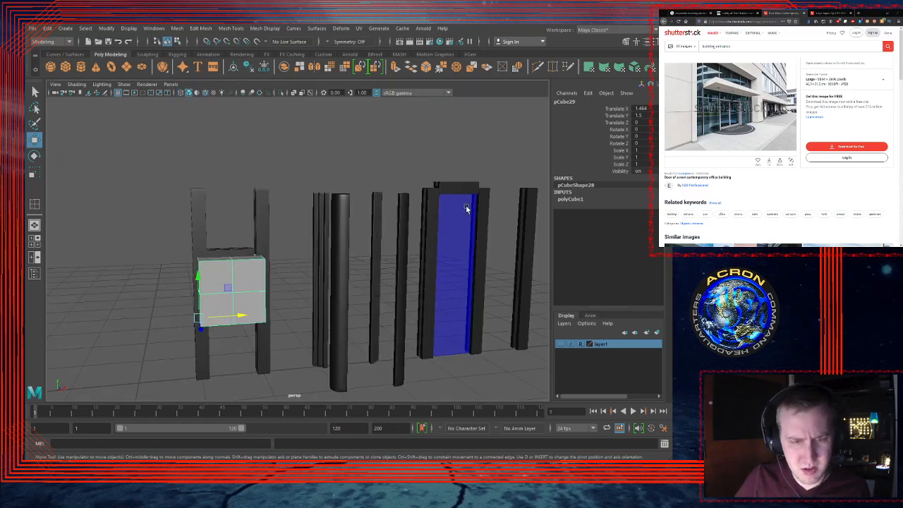
alt+drag(466, 202, 316, 247)
click(274, 235)
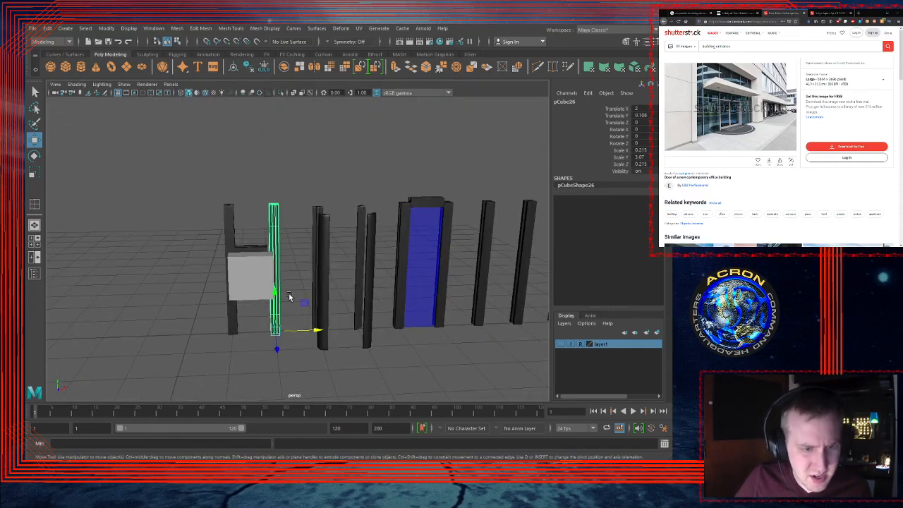
click(317, 330)
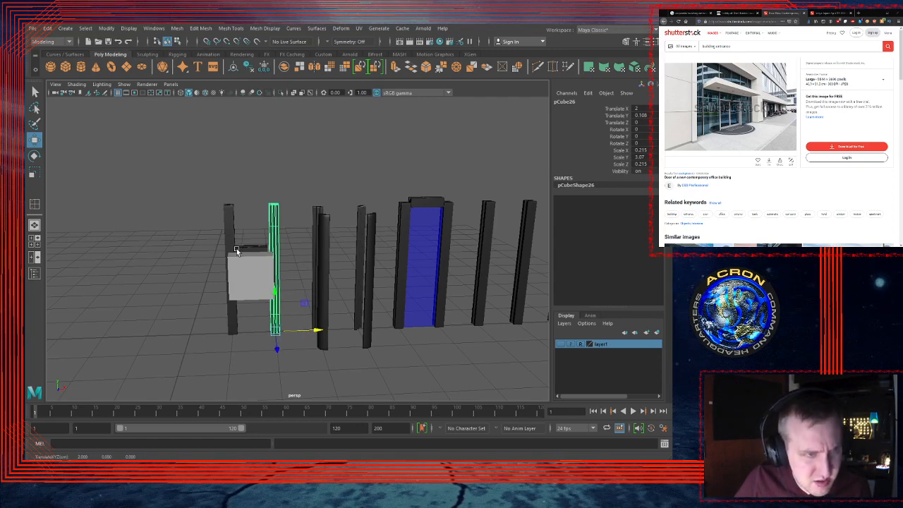
click(230, 254)
click(275, 331)
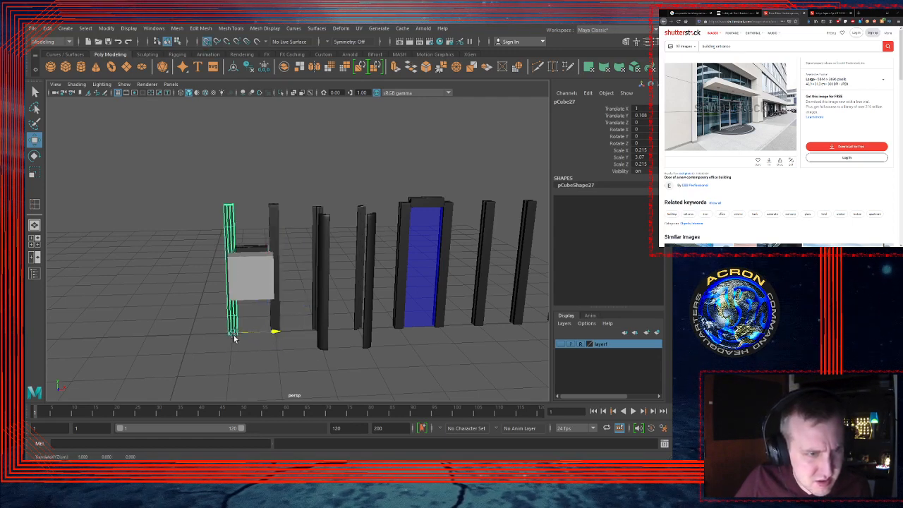
Step: Snap the helper cube to X 1.5 between the two columns and center the beam on it at X -4
click(254, 280)
mouse_move(279, 303)
mouse_down()
mouse_move(312, 294)
mouse_move(275, 295)
mouse_up()
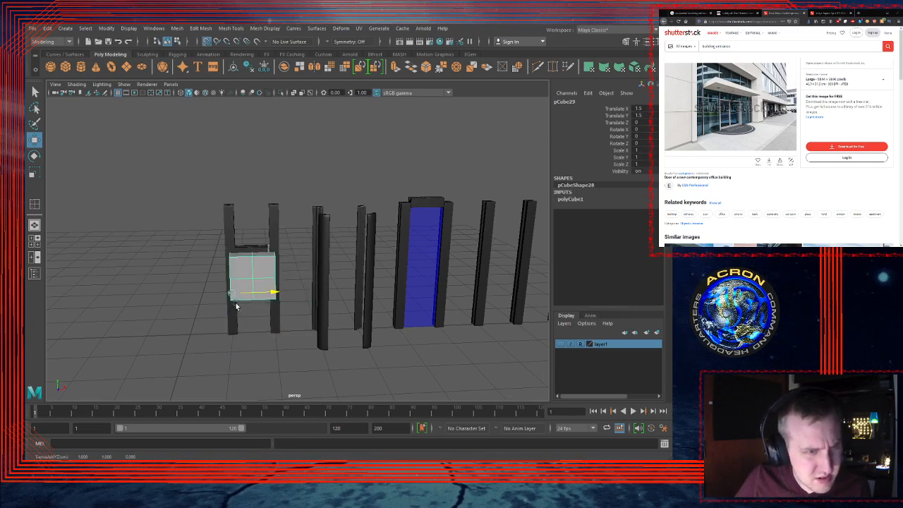
click(252, 248)
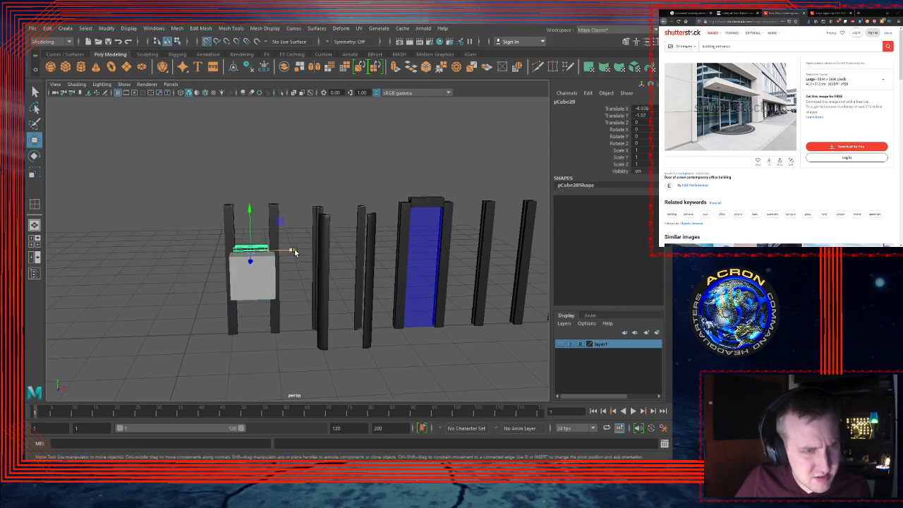
drag(294, 251, 251, 264)
Step: Move the helper cube along X to 2.5, into the neighbouring bay beside the round pillar
key(space)
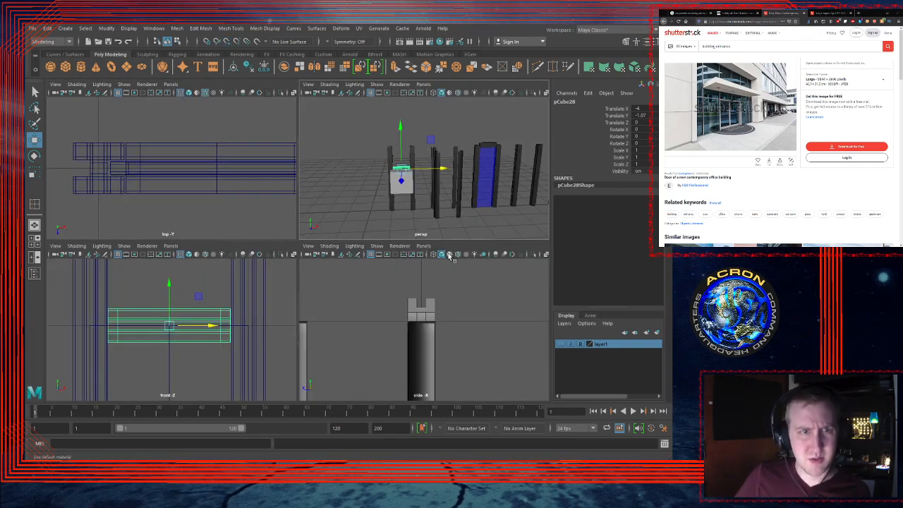
key(space)
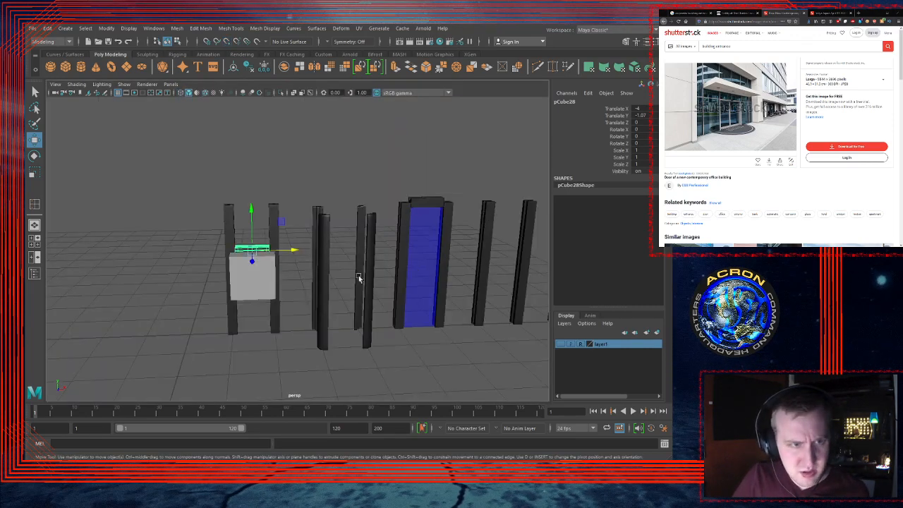
alt+right_drag(359, 276, 499, 258)
alt+drag(359, 276, 282, 253)
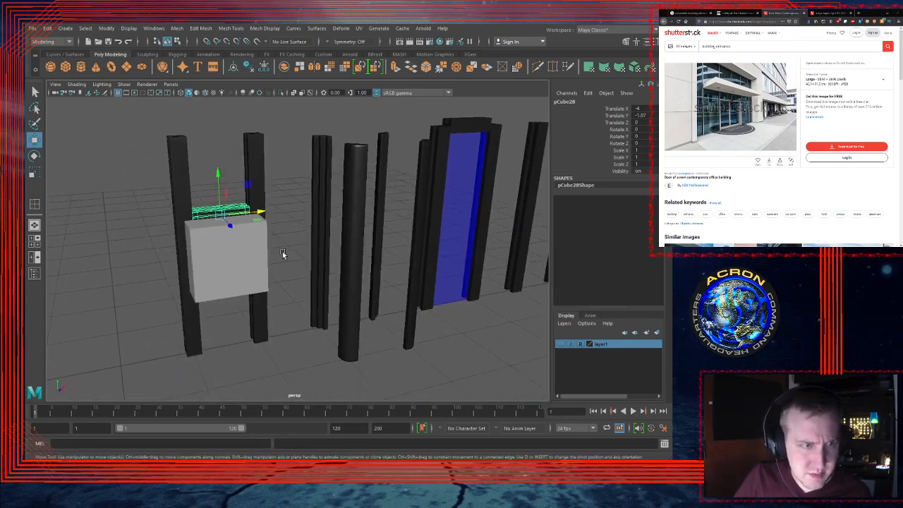
click(233, 265)
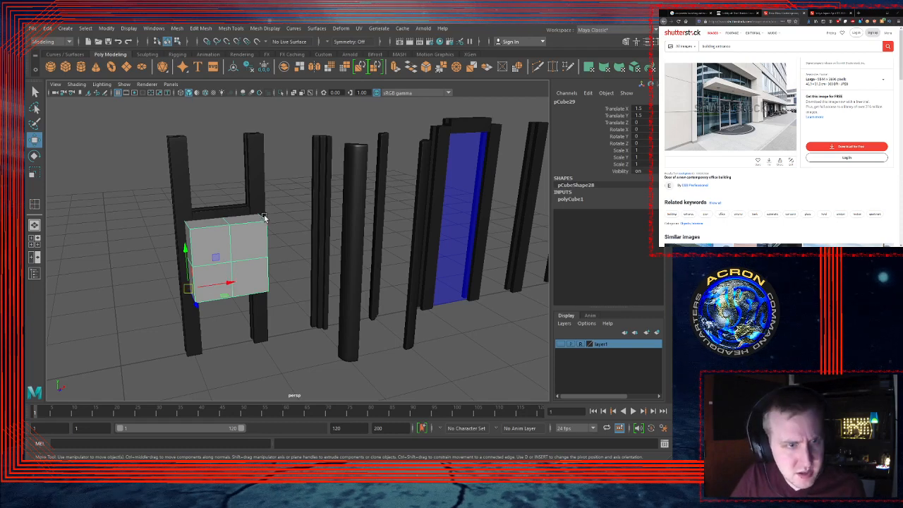
alt+drag(300, 208, 271, 217)
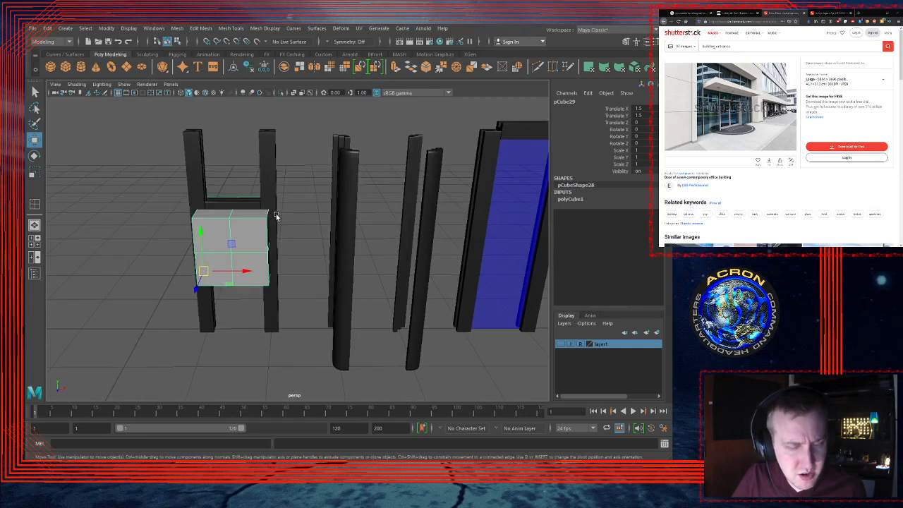
drag(238, 271, 281, 329)
key(x)
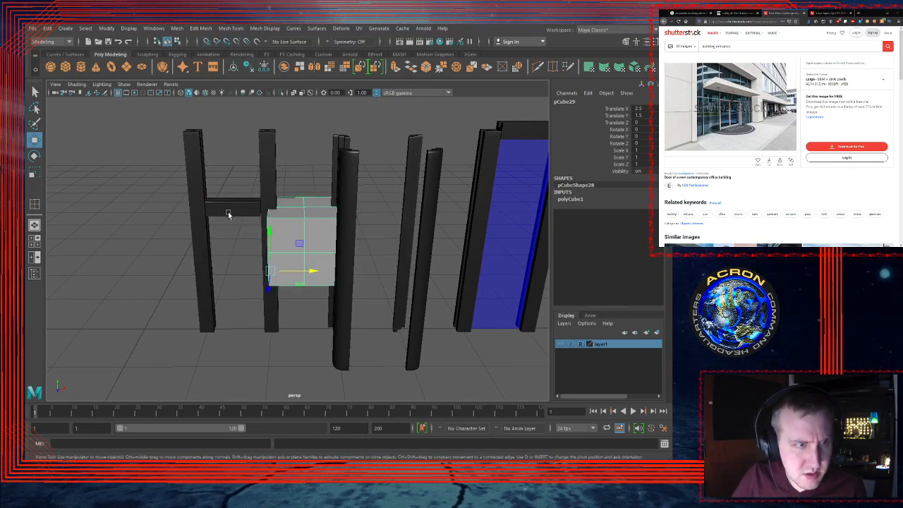
Step: Duplicate the lowered beam, snap the copy to X -3 at the helper cube's center, and delete the cube
click(228, 213)
key(ctrl+d)
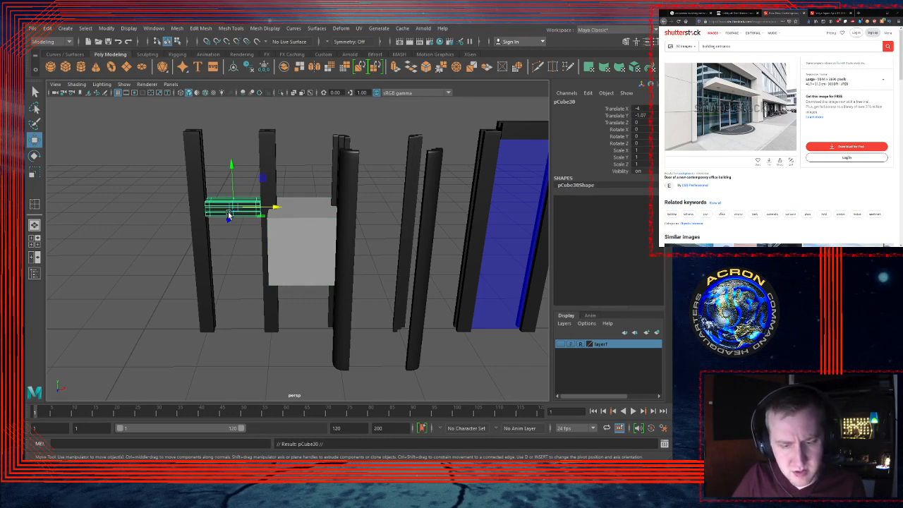
drag(279, 208, 302, 245)
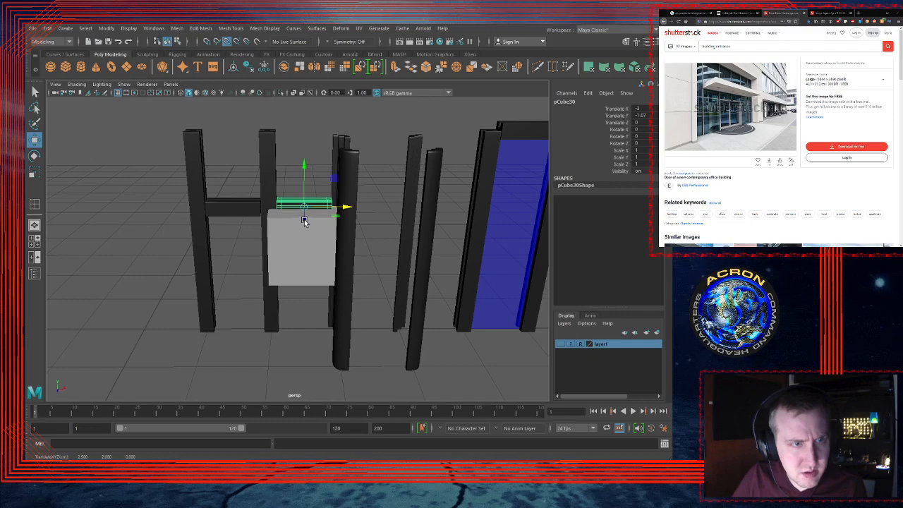
click(307, 254)
key(Delete)
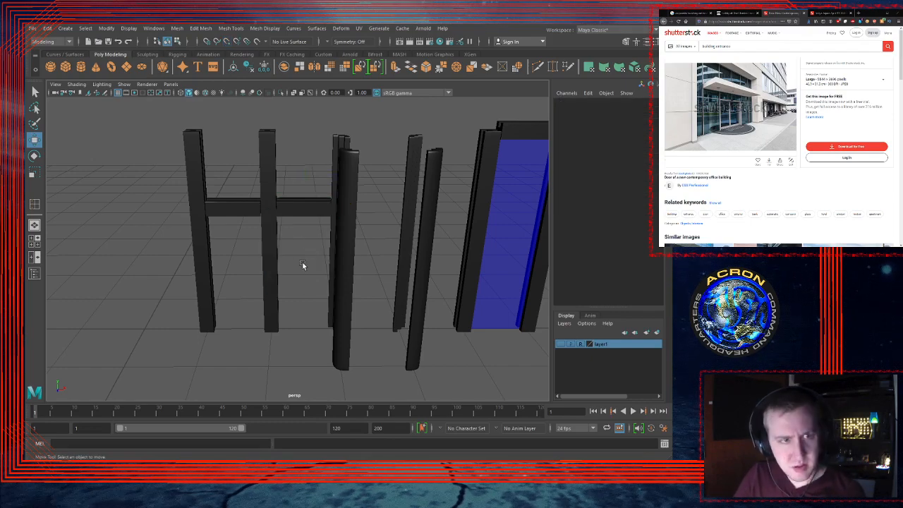
Step: Duplicate the blue glass door and snap the copy along X to -3, centered on the copied beam
alt+right_drag(237, 283, 508, 234)
alt+drag(507, 233, 319, 242)
scroll(319, 242, down, 10)
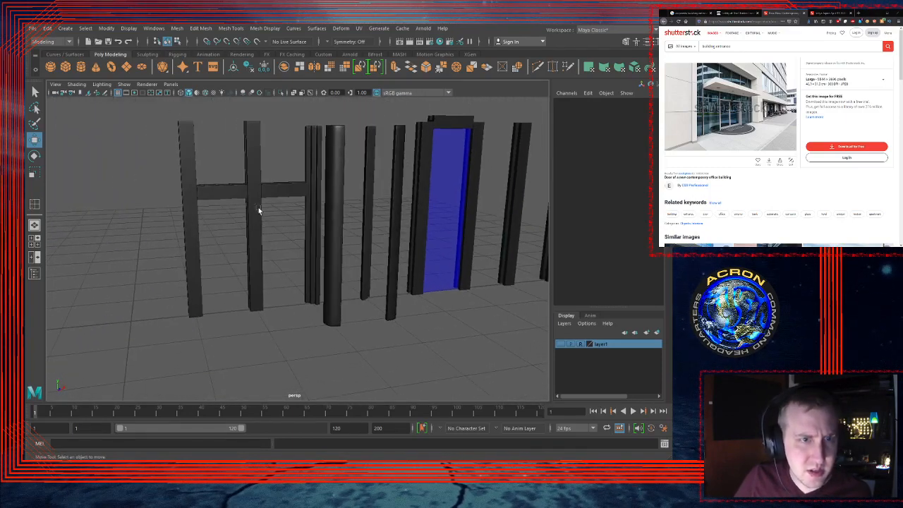
click(449, 184)
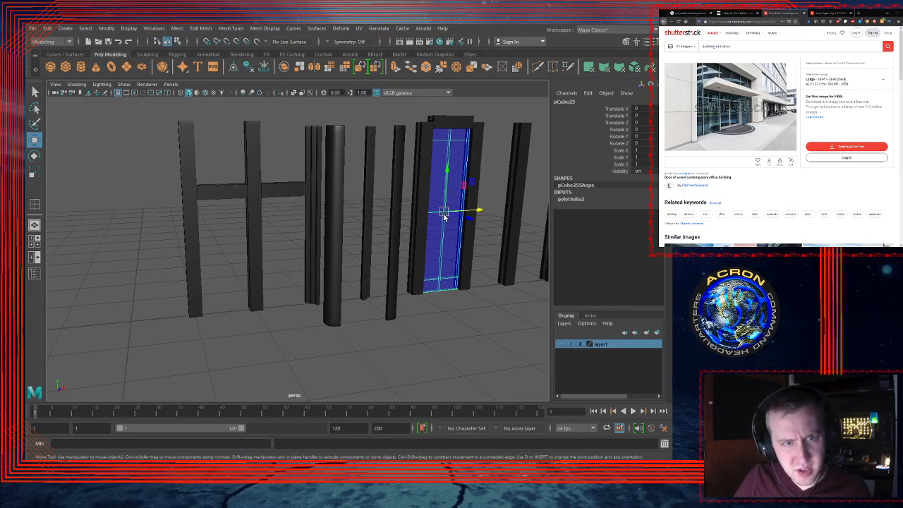
key(ctrl+d)
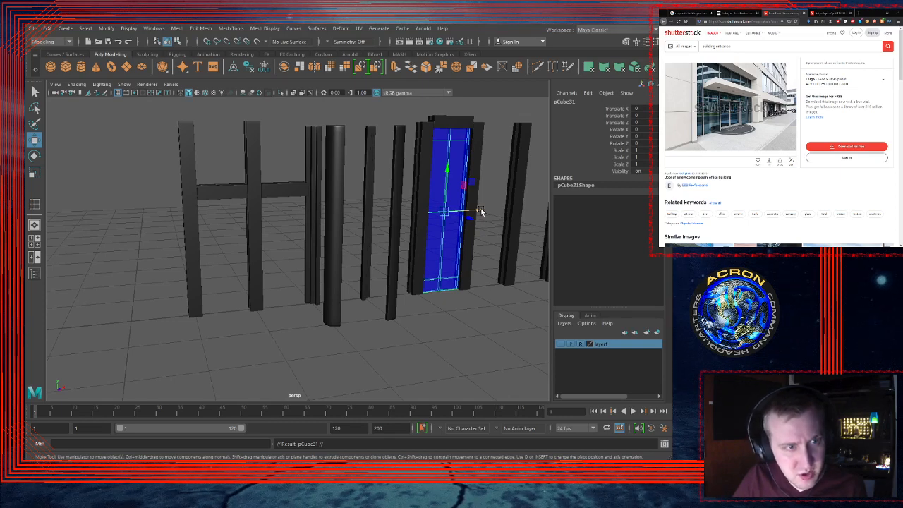
drag(479, 210, 293, 189)
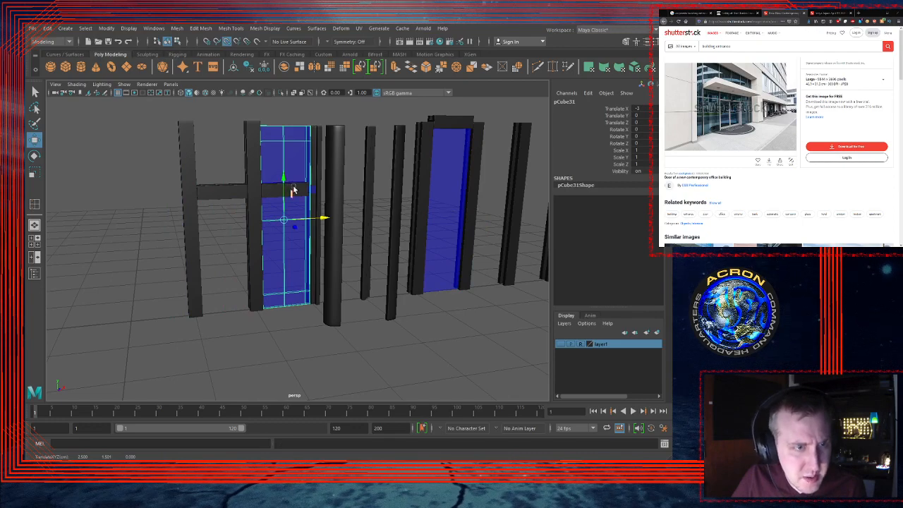
Step: Display the duplicated glass door without smoothing
scroll(284, 238, up, 1)
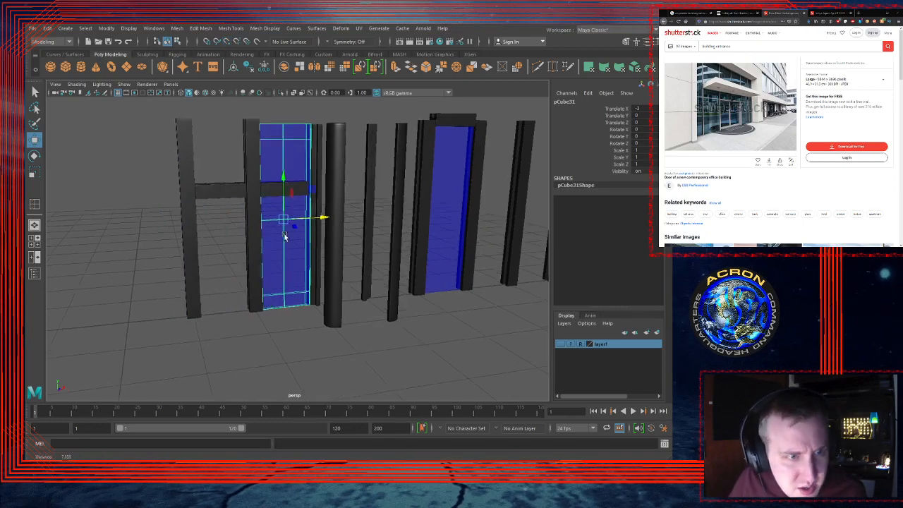
scroll(440, 218, up, 3)
key(1)
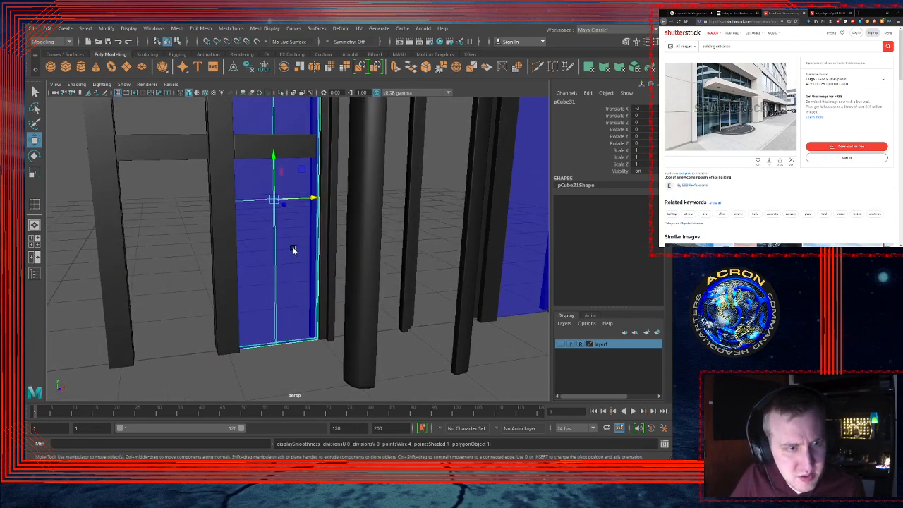
Step: Snap the copied glass panel's pivot down to its bottom edge
alt+drag(292, 249, 264, 215)
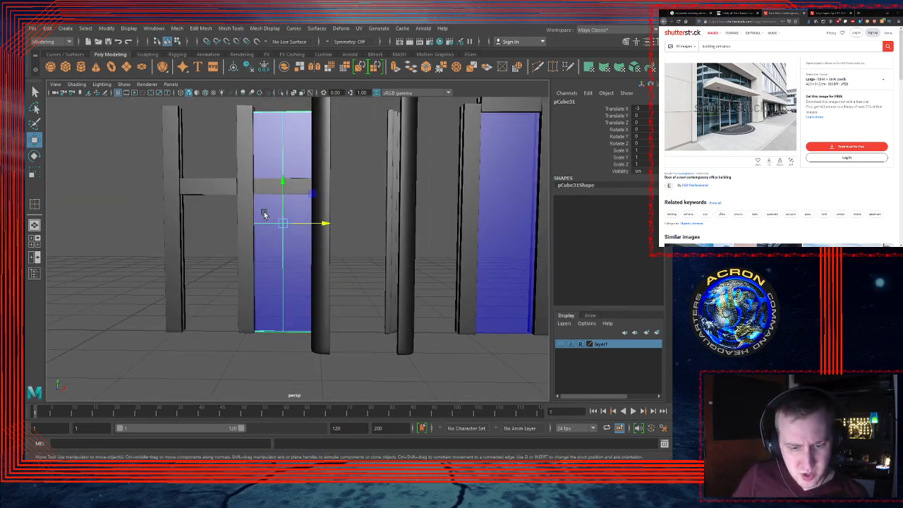
key(d)
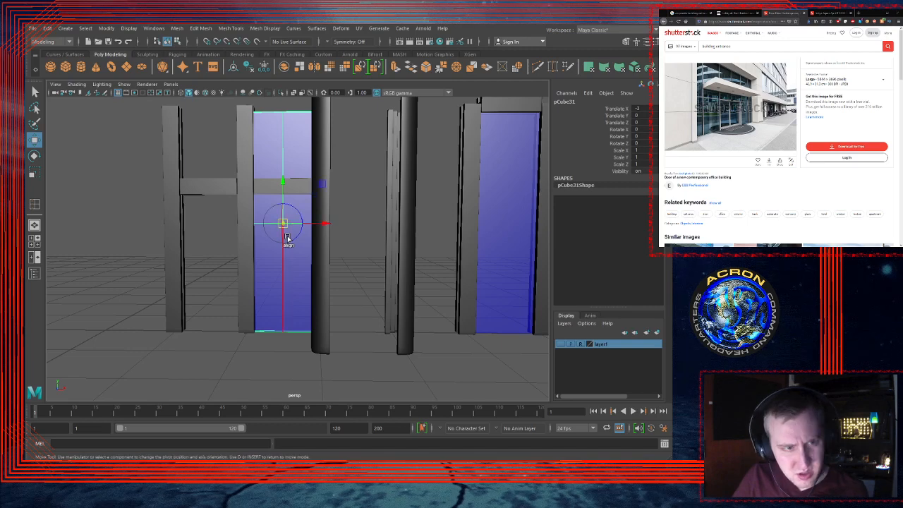
key(v)
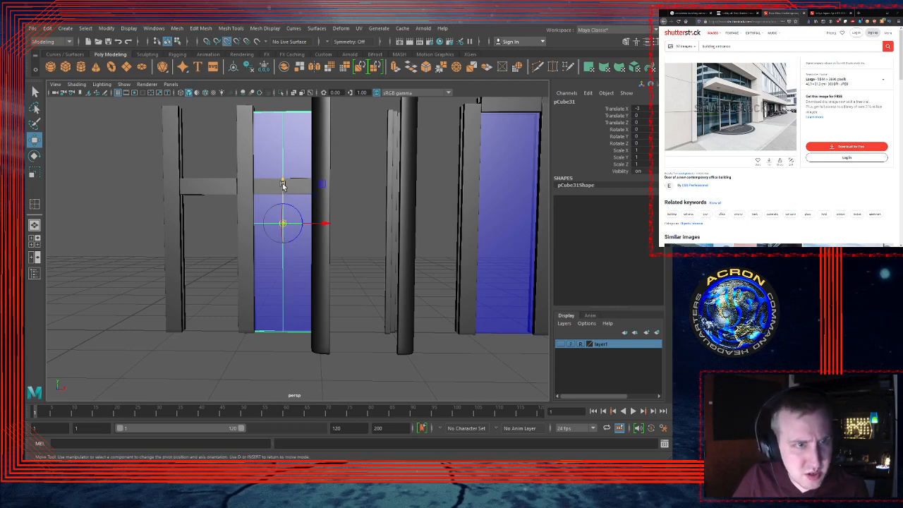
drag(284, 184, 311, 347)
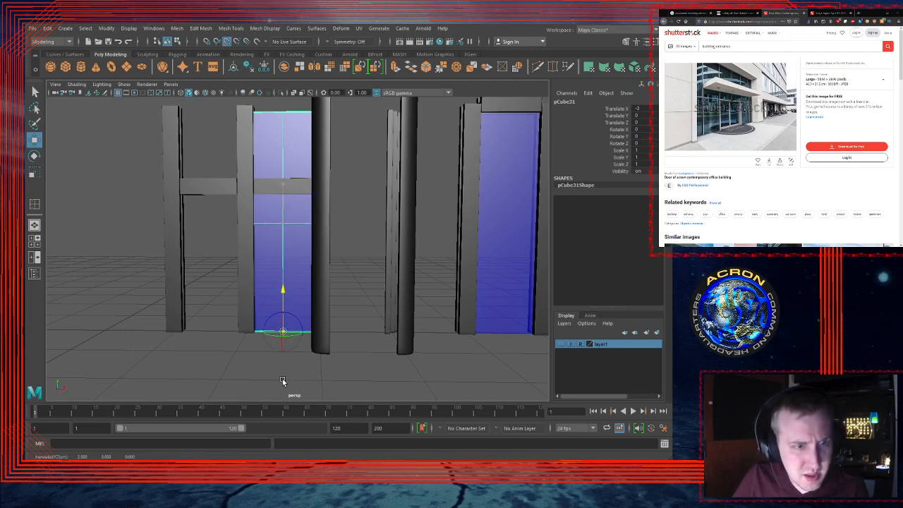
drag(283, 380, 283, 382)
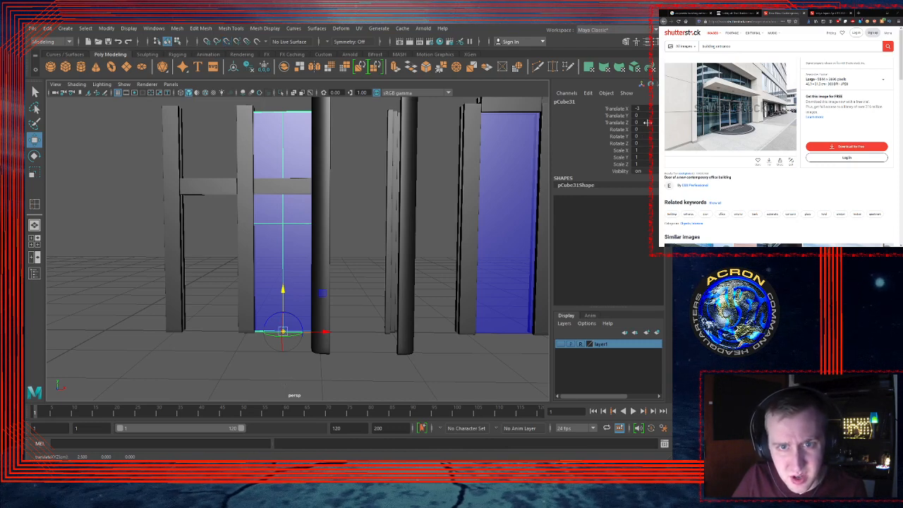
Step: Set the copied glass panel's Scale Y to 0.66, shortening it to the underside of the beam
double_click(636, 156)
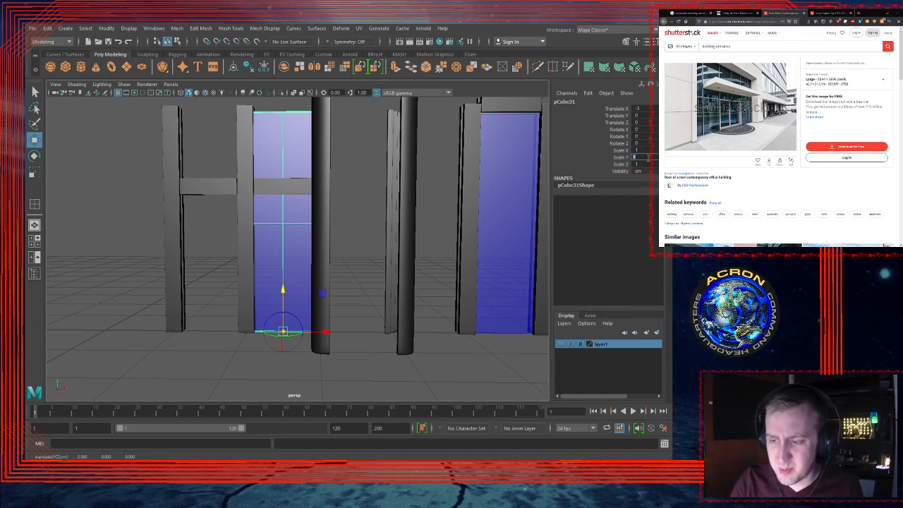
text(.6)
key(Return)
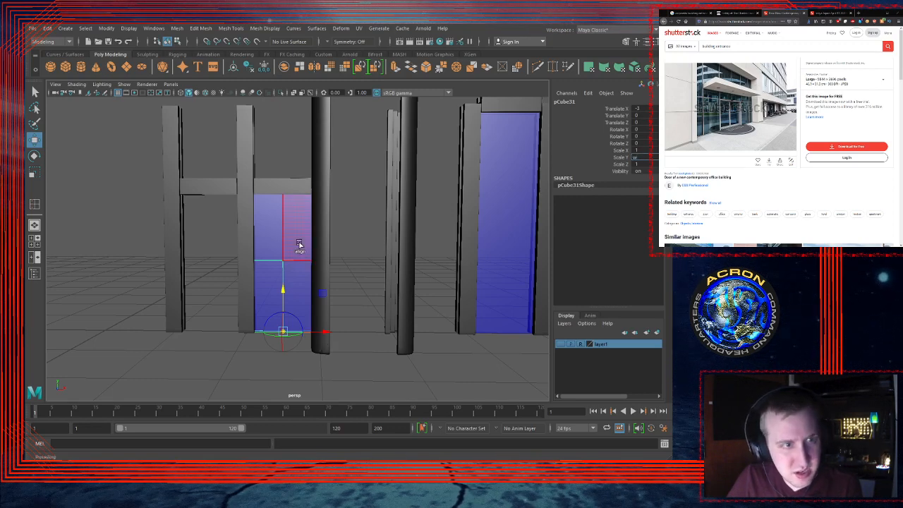
click(283, 292)
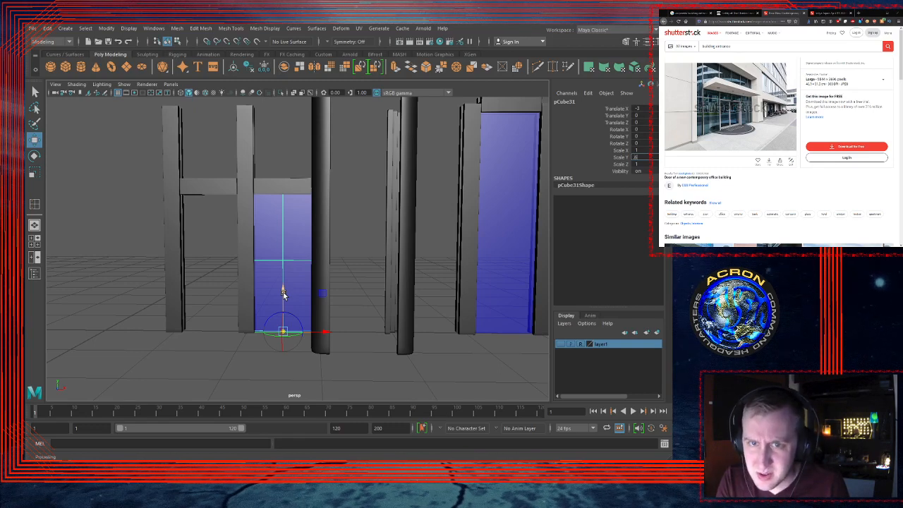
key(Return)
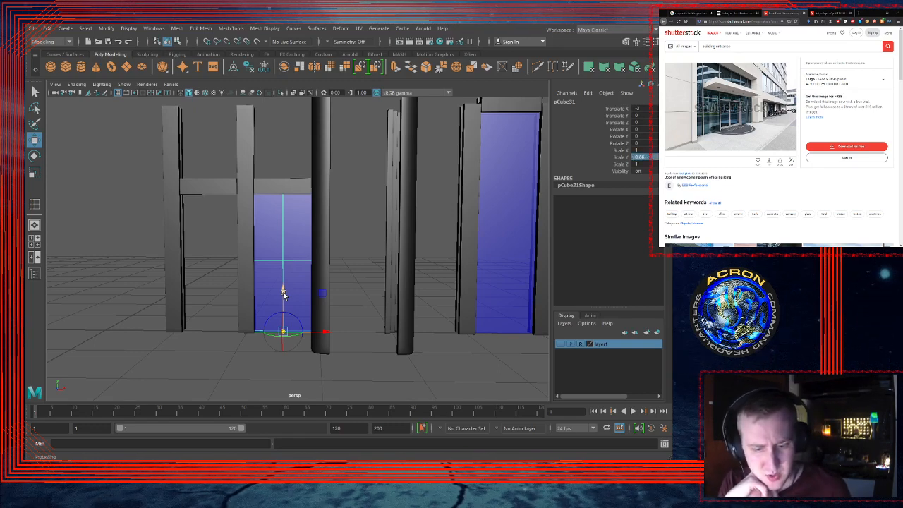
Step: Duplicate the shortened glass panel and snap the copy up along Y to the beam's top edge, at Translate Y 2.107
key(ctrl+d)
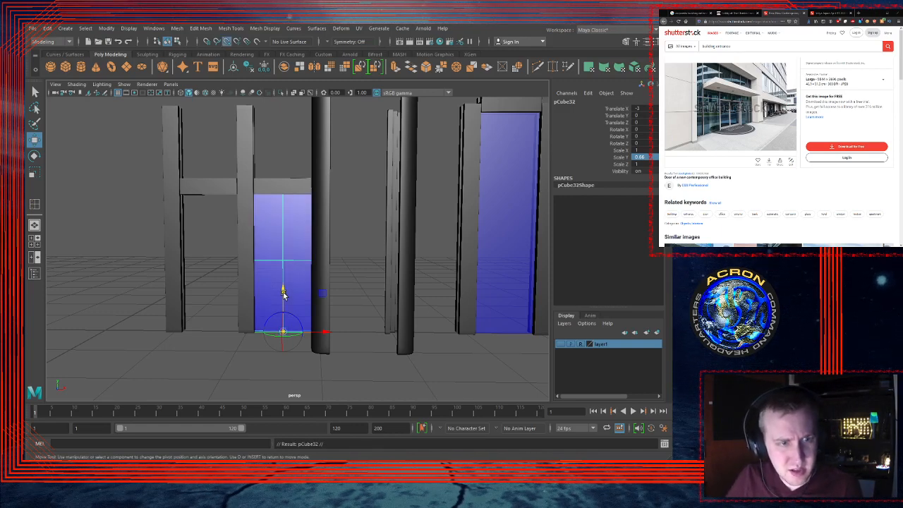
key(d)
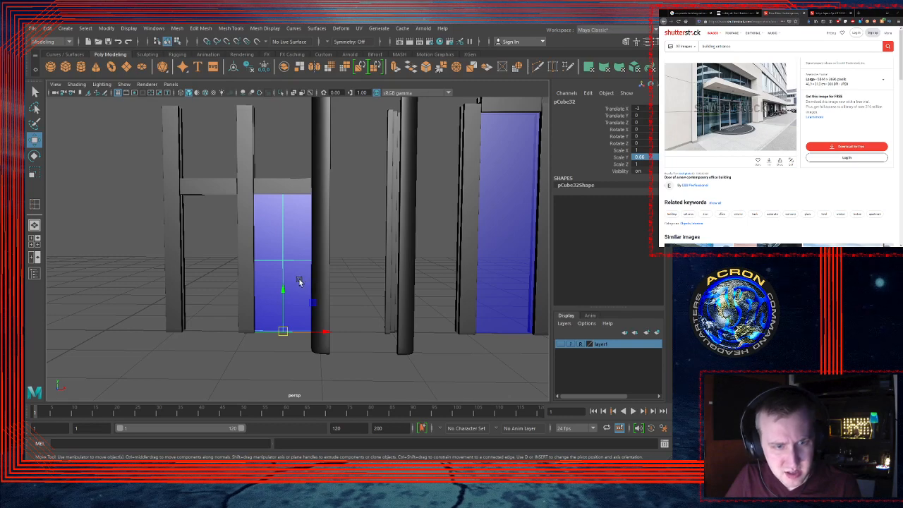
key(v)
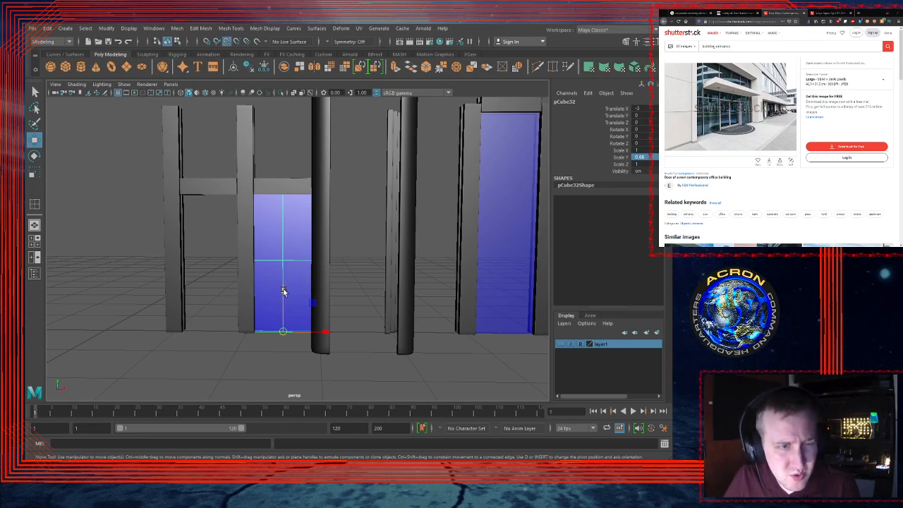
drag(283, 292, 277, 164)
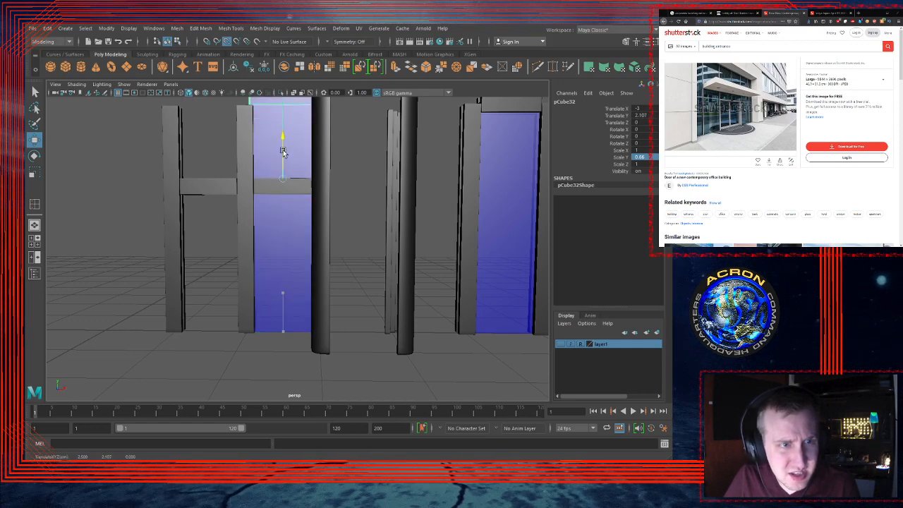
Step: Show wireframe over the shaded view and display the beam between the two glass panels without smoothing
click(182, 92)
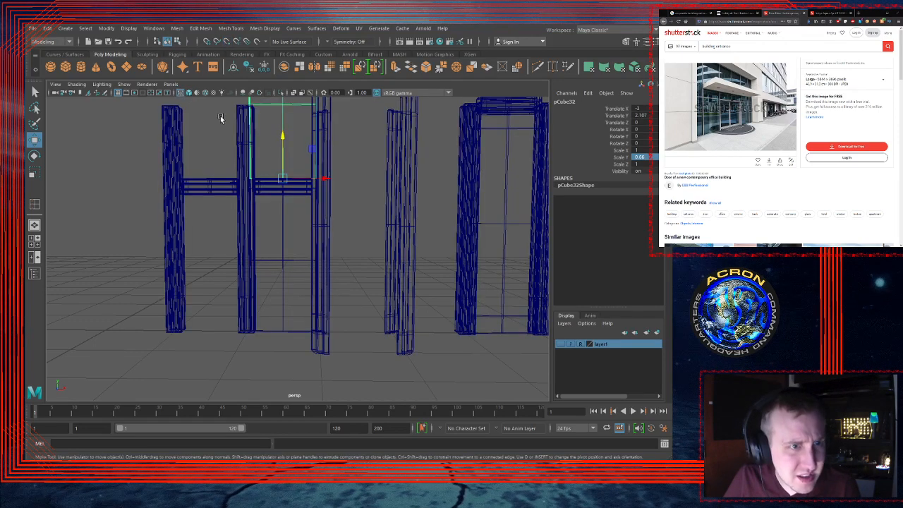
click(188, 92)
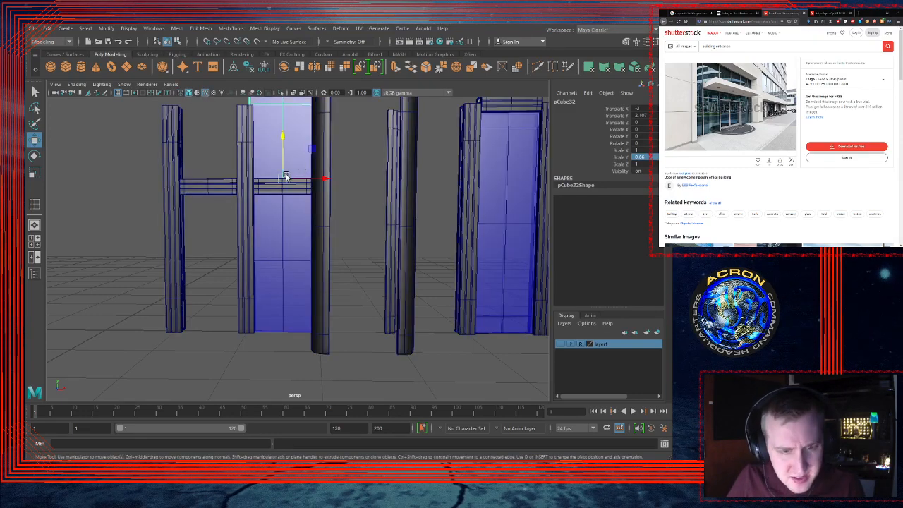
alt+right_drag(285, 173, 469, 171)
alt+middle_drag(346, 189, 383, 341)
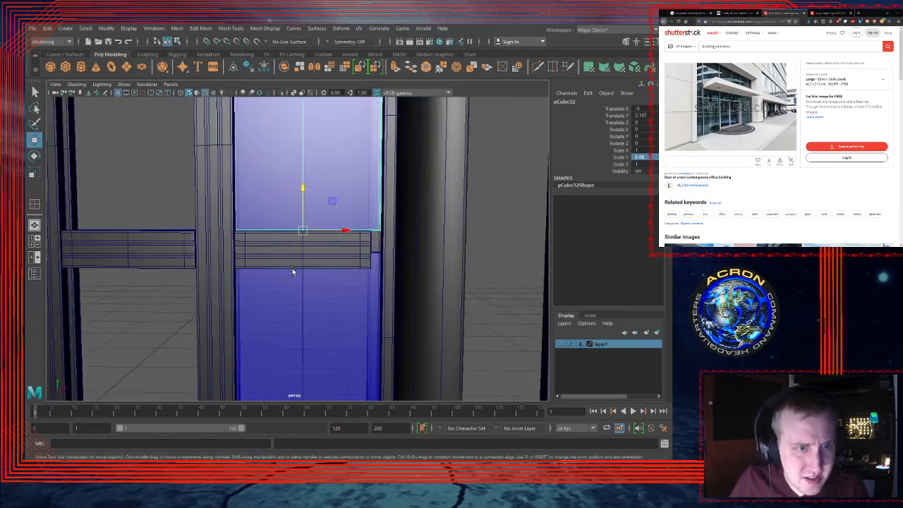
alt+right_drag(292, 269, 575, 209)
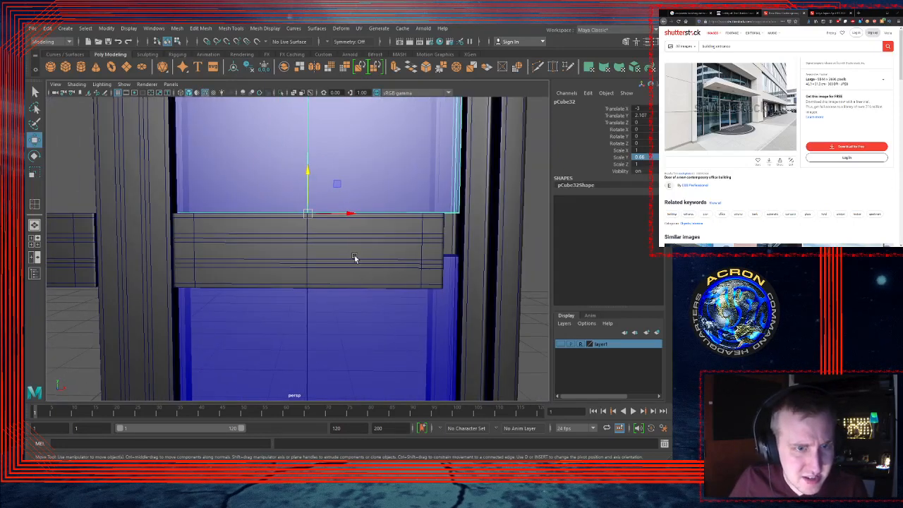
alt+drag(355, 256, 423, 218)
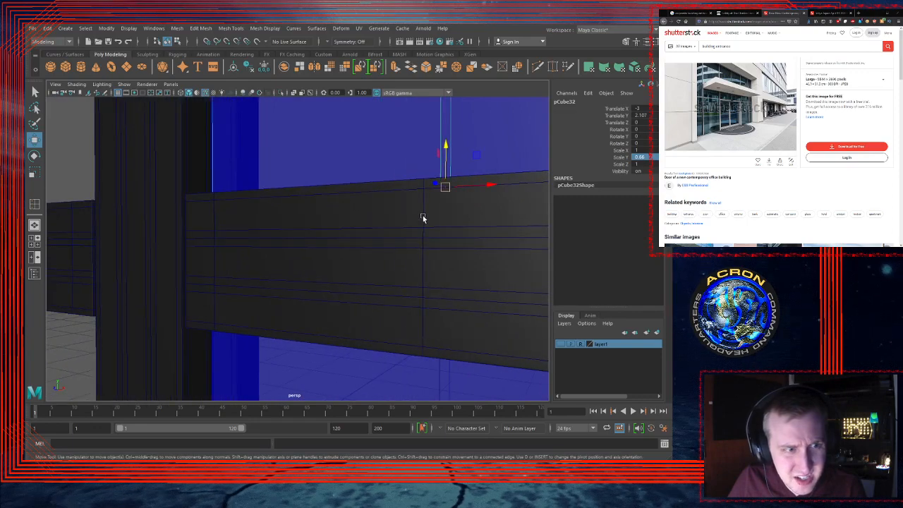
alt+drag(446, 267, 365, 276)
click(365, 279)
key(1)
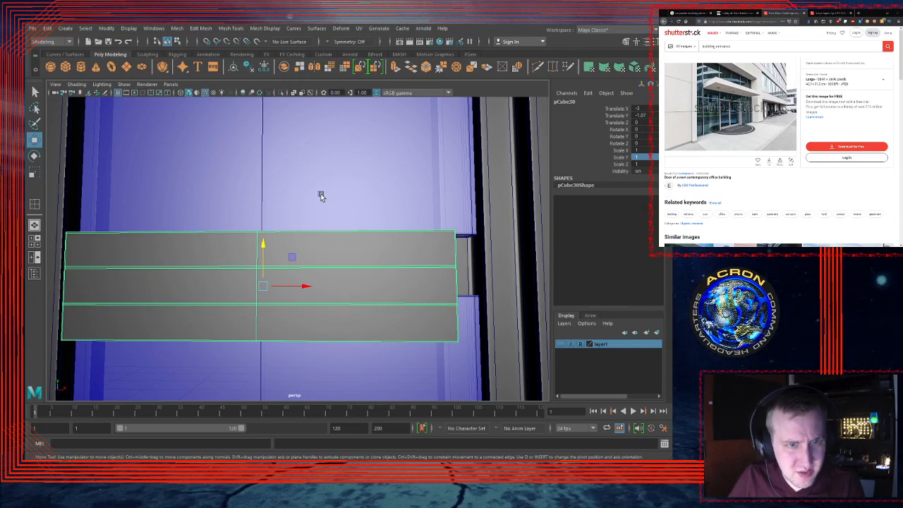
Step: Fine-tune the lower glass panel's Scale Y to 0.653 so its top edge ends within the beam
click(320, 197)
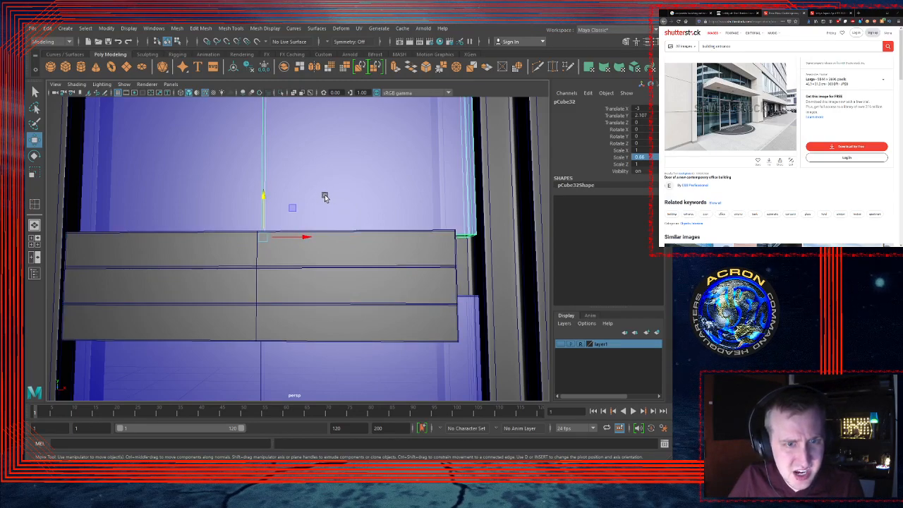
alt+drag(358, 237, 231, 226)
alt+drag(334, 222, 127, 222)
alt+right_drag(127, 222, 493, 181)
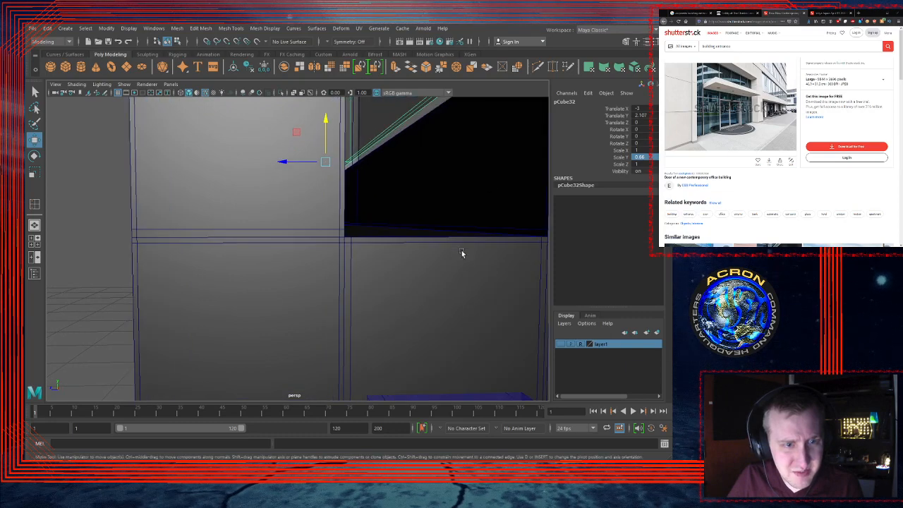
alt+middle_drag(462, 251, 460, 197)
mouse_move(459, 197)
alt+right_down()
mouse_move(439, 210)
mouse_move(466, 204)
mouse_move(450, 208)
alt+right_up()
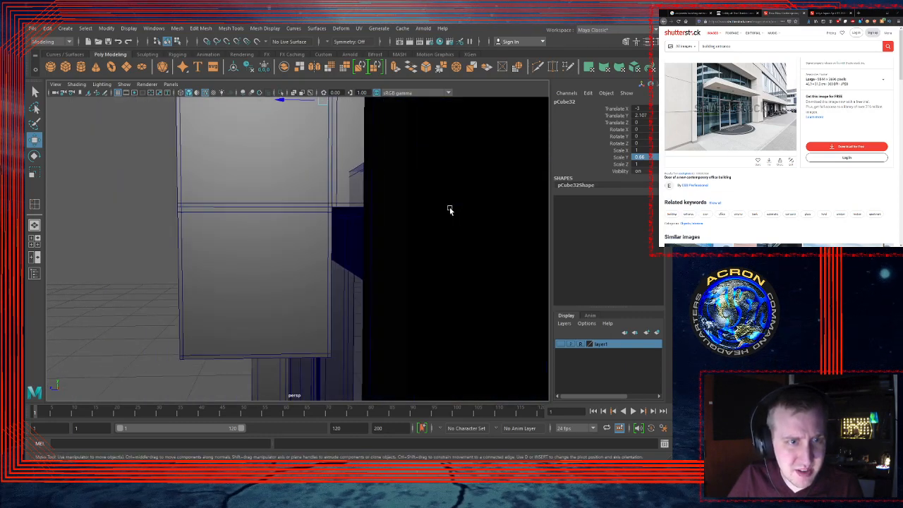
click(359, 252)
click(642, 157)
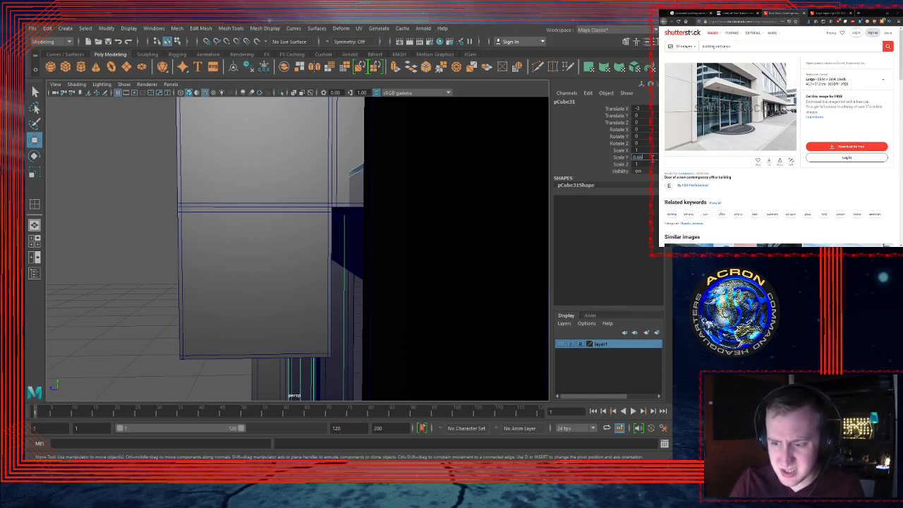
key(Return)
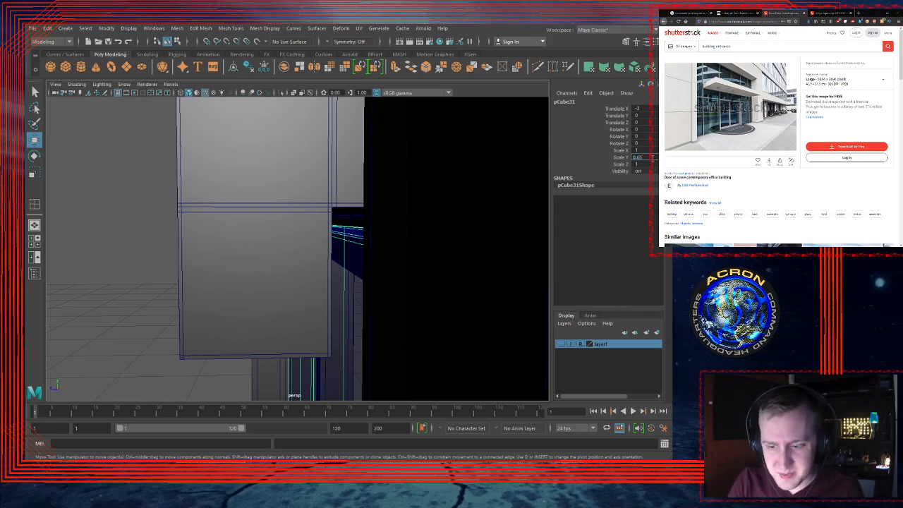
key(Return)
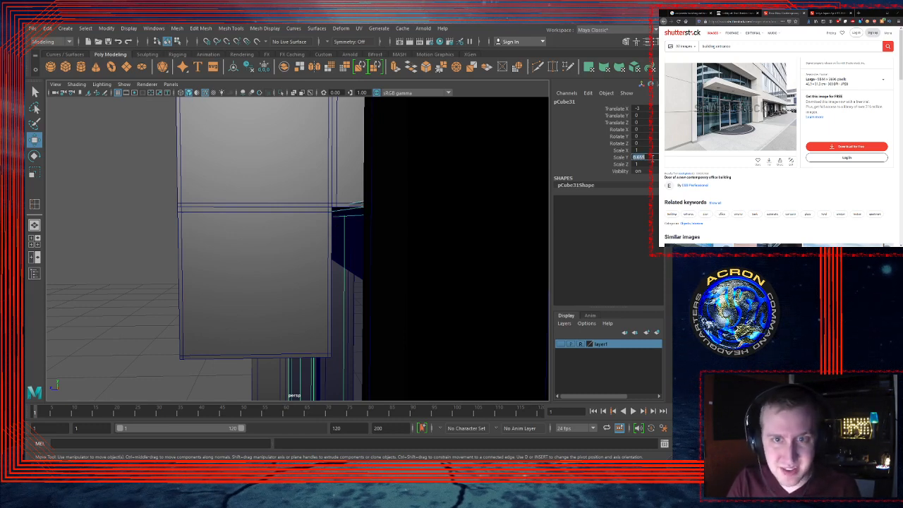
text(0.659)
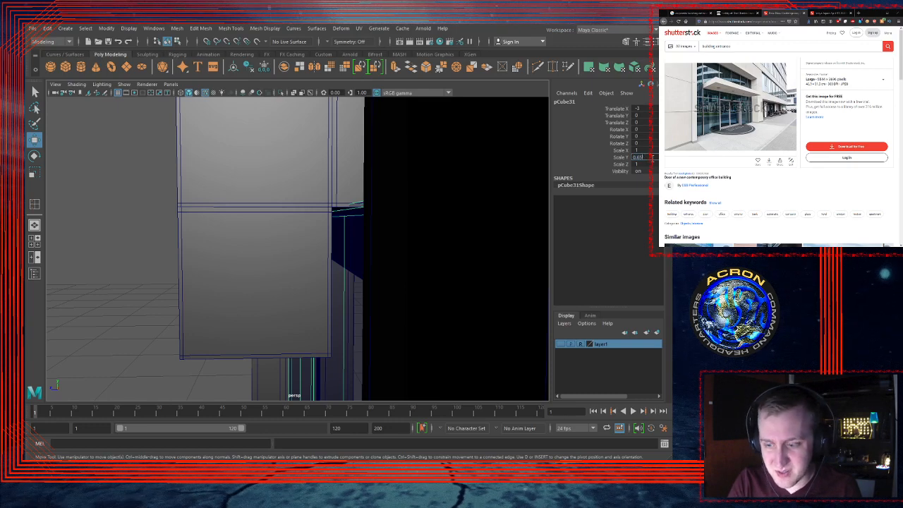
key(Return)
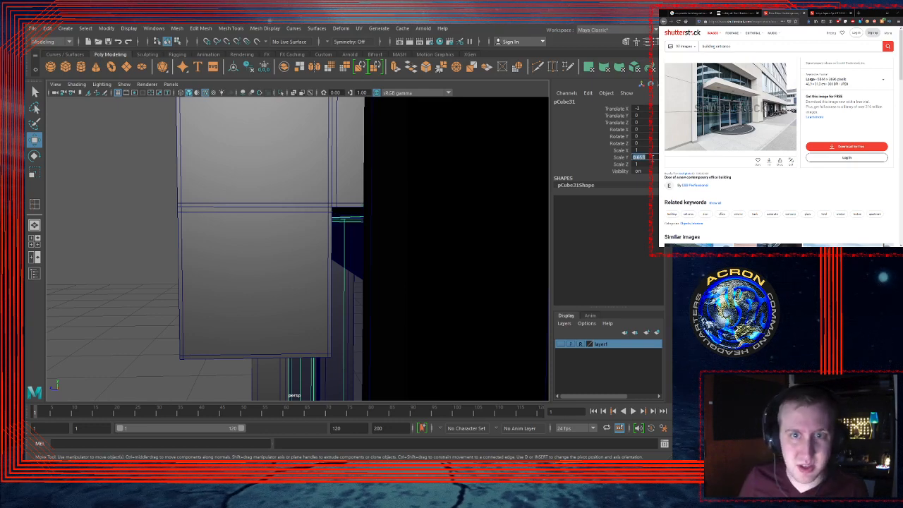
Step: Lower the upper glass panel along Y to 2.044 so its bottom edge sinks into the beam
alt+drag(433, 232, 379, 236)
click(362, 148)
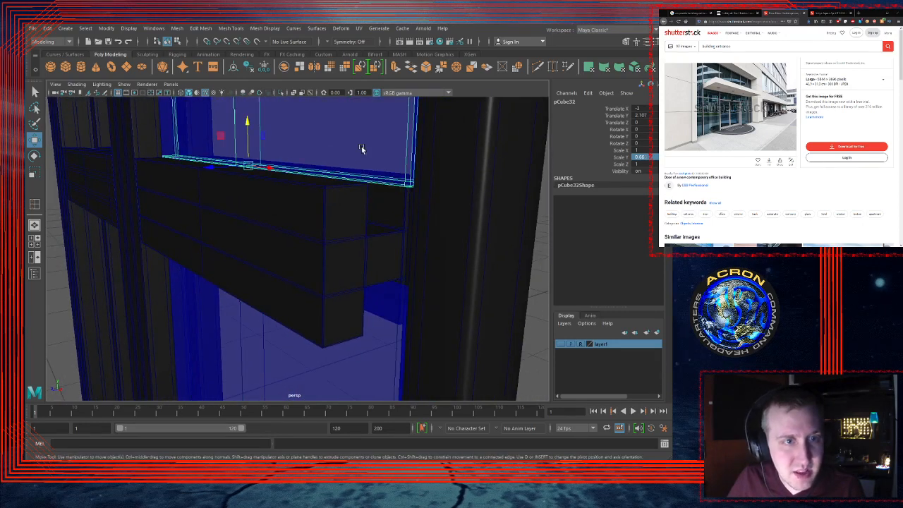
drag(248, 122, 256, 159)
alt+right_drag(280, 163, 415, 168)
alt+middle_drag(416, 167, 366, 156)
alt+right_drag(366, 157, 315, 151)
alt+drag(315, 151, 295, 257)
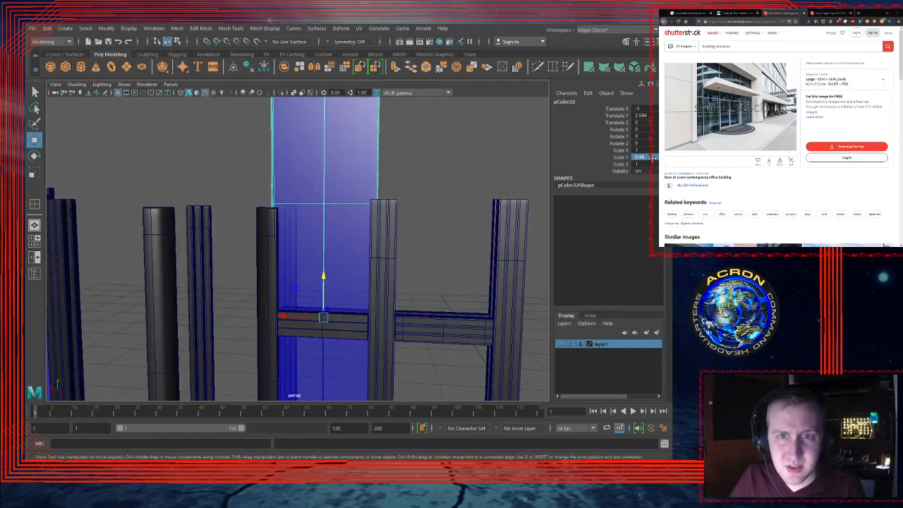
Step: Set the upper glass panel's Scale Y to 0.325 to match the height of the surrounding columns
double_click(653, 157)
text(1)
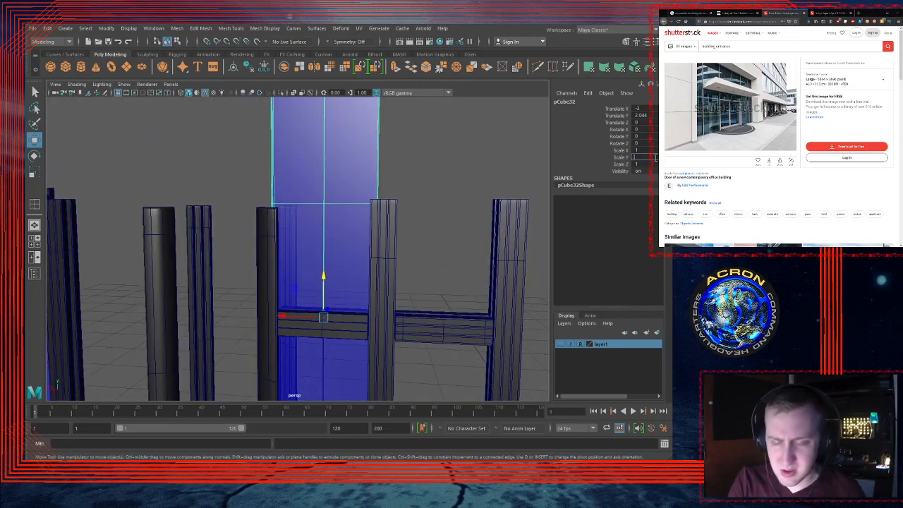
text(3)
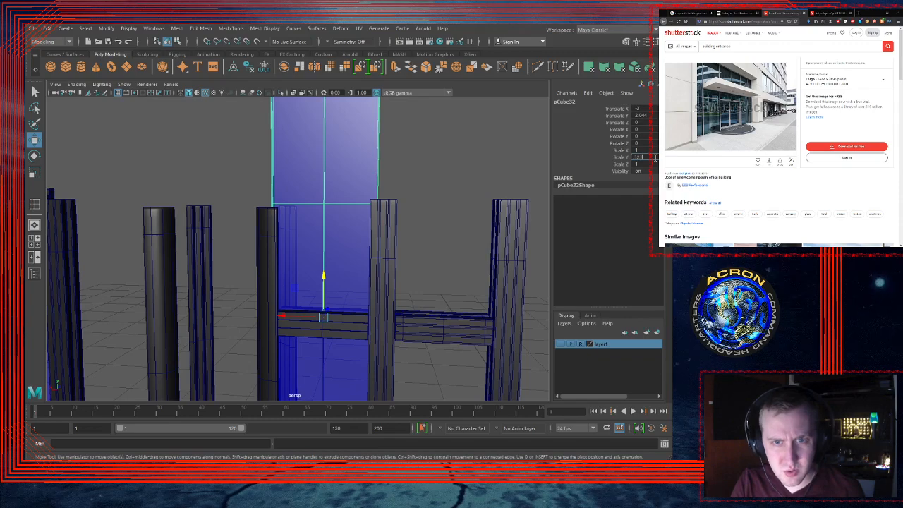
key(Return)
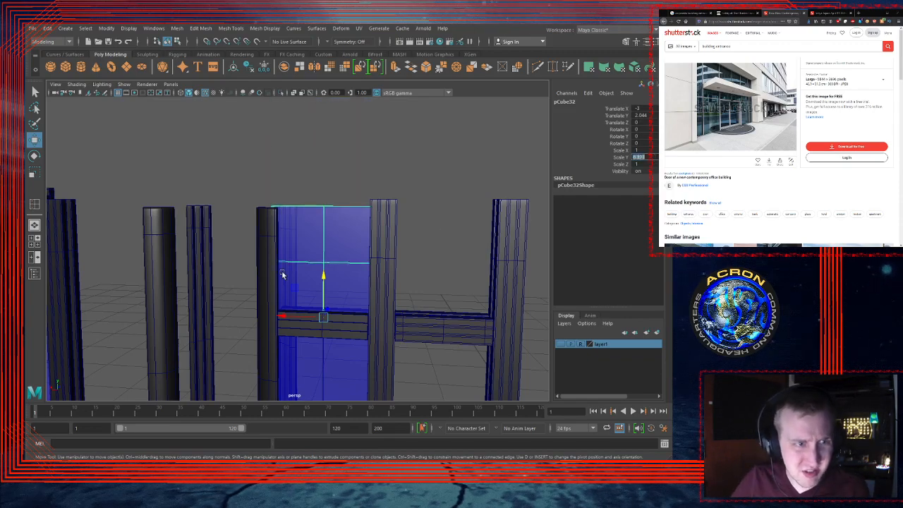
scroll(285, 268, down, 3)
alt+middle_drag(333, 260, 351, 153)
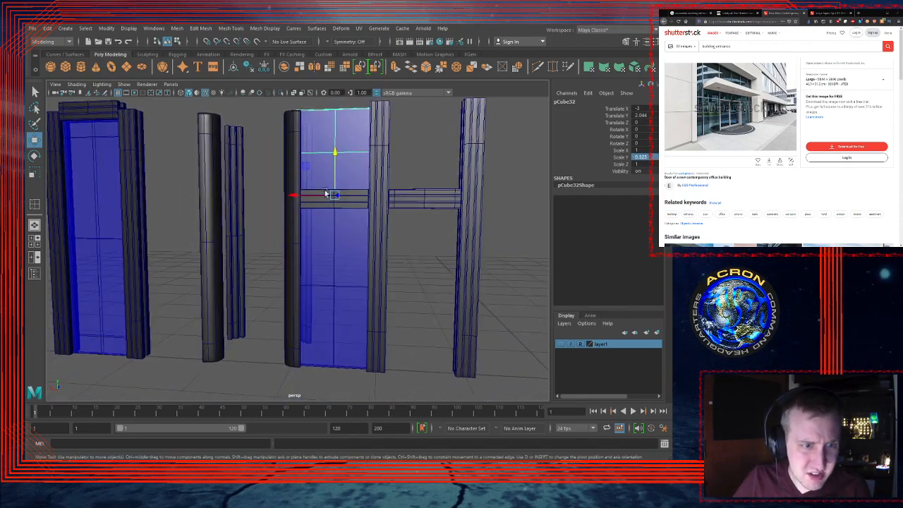
Step: Display the rounded corner column beside the two glass panels without smoothing
mouse_move(326, 193)
alt+mouse_down()
mouse_move(335, 188)
mouse_move(327, 211)
alt+mouse_up()
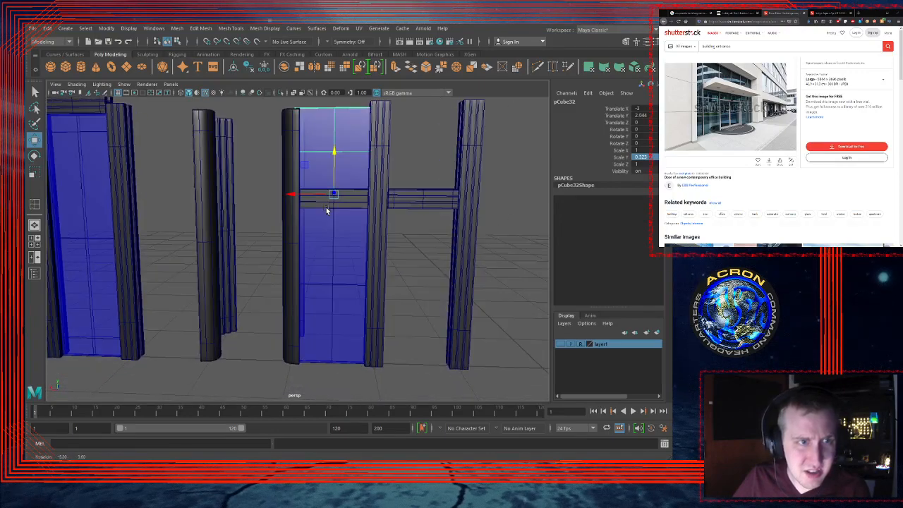
alt+middle_drag(328, 192, 326, 248)
click(295, 185)
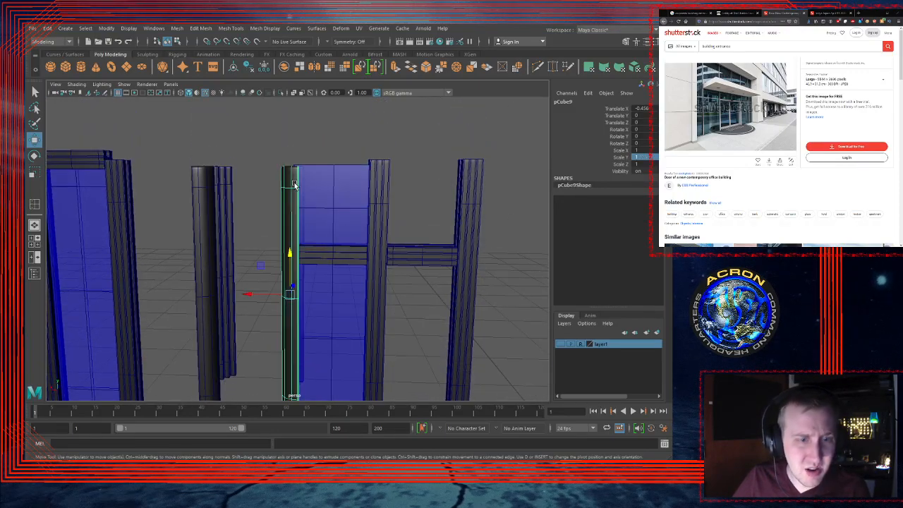
key(1)
mouse_move(290, 187)
alt+mouse_down()
mouse_move(343, 192)
mouse_move(295, 198)
alt+mouse_up()
key(space)
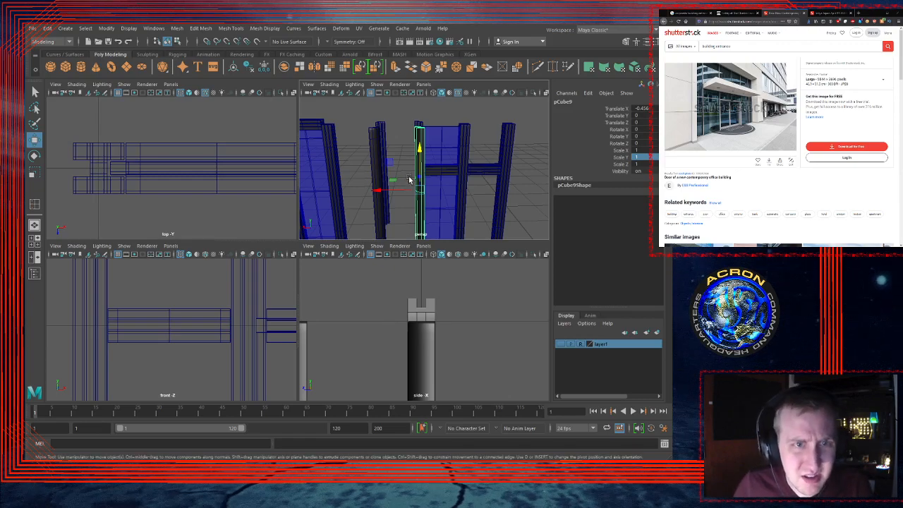
key(space)
alt+right_drag(379, 226, 490, 223)
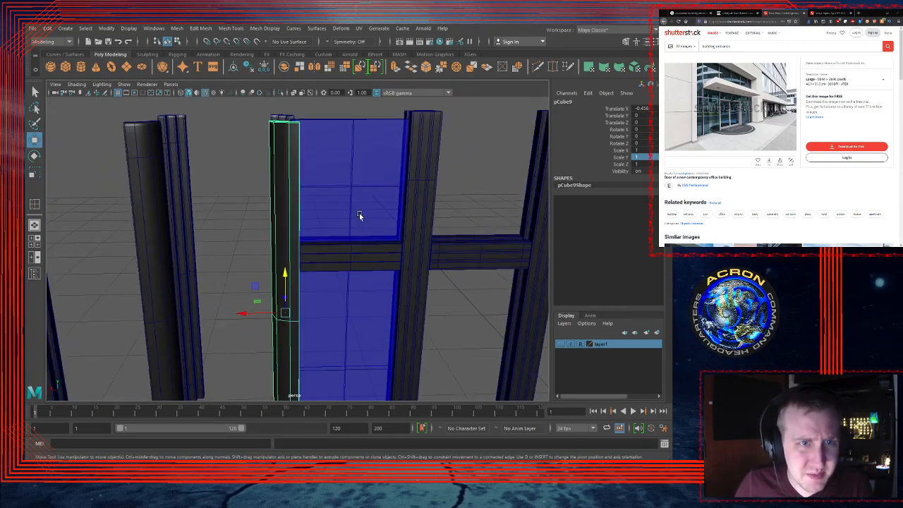
alt+right_drag(359, 215, 376, 187)
Step: Preview the square column between the two beams without smoothing, and restore its smooth display
click(428, 264)
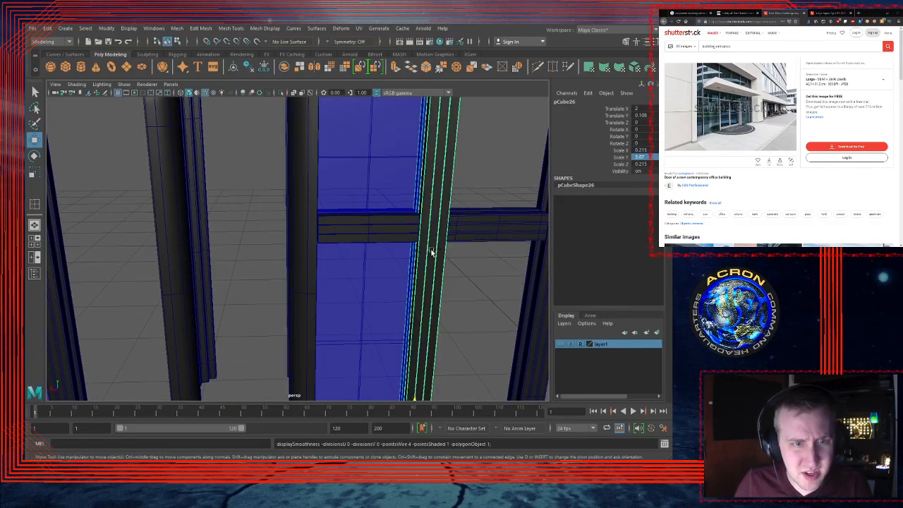
alt+right_drag(430, 247, 357, 284)
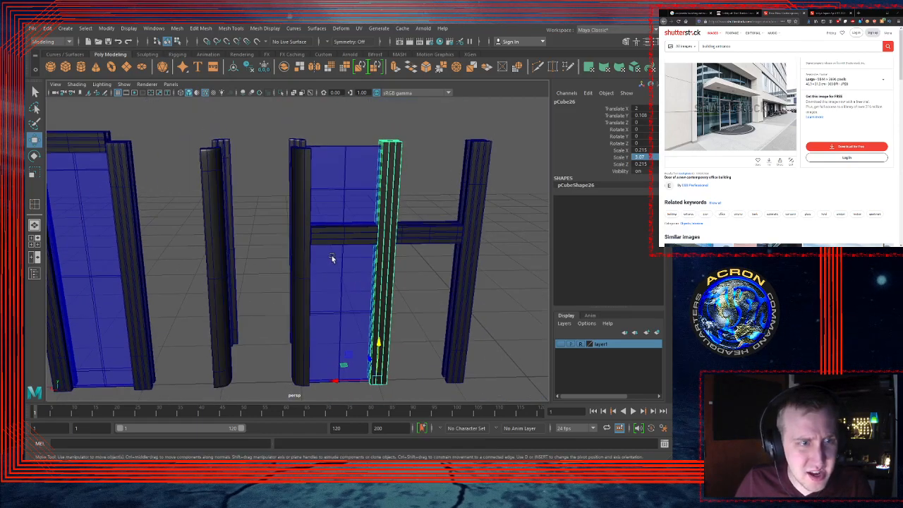
key(3)
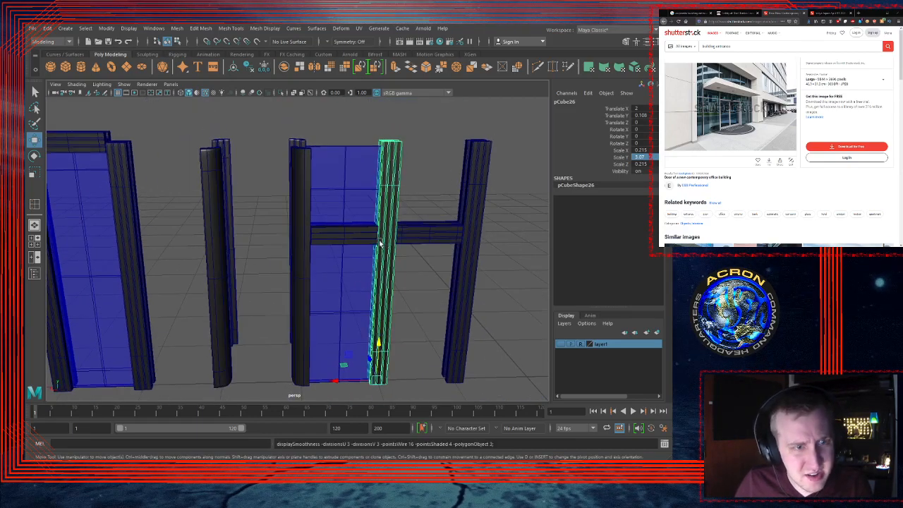
Step: Select all four rounded corner columns and display them without smoothing
alt+drag(341, 250, 377, 272)
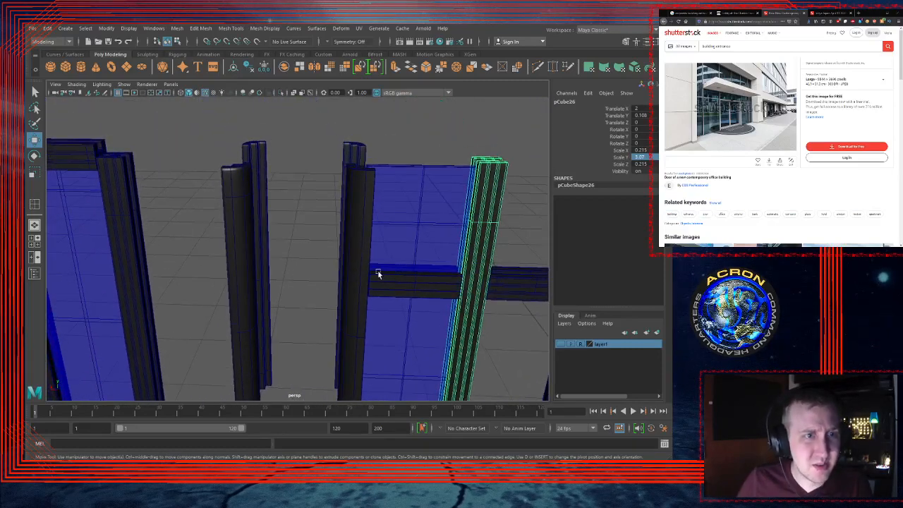
click(353, 241)
shift+click(353, 153)
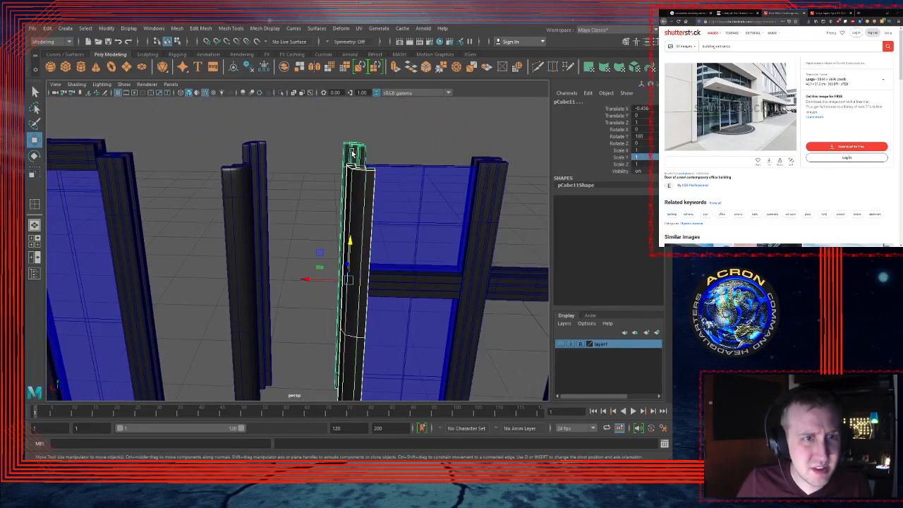
shift+click(261, 160)
shift+click(236, 213)
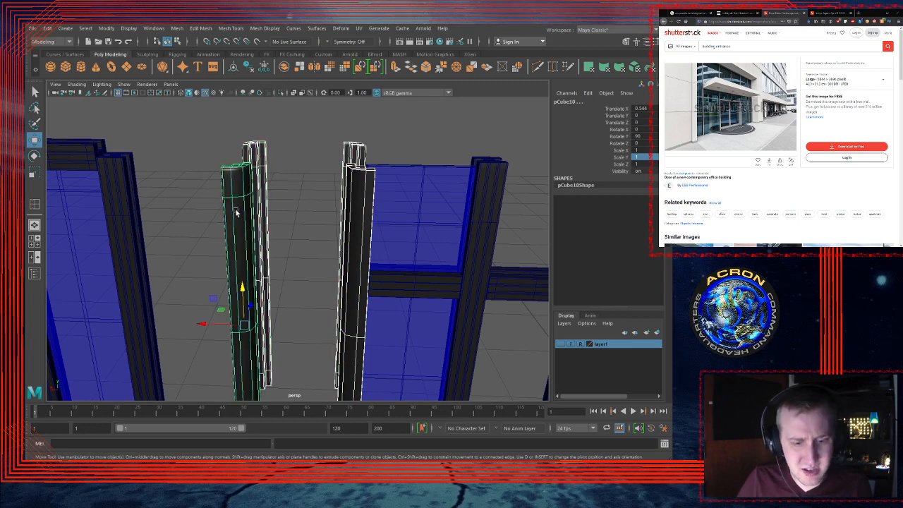
key(1)
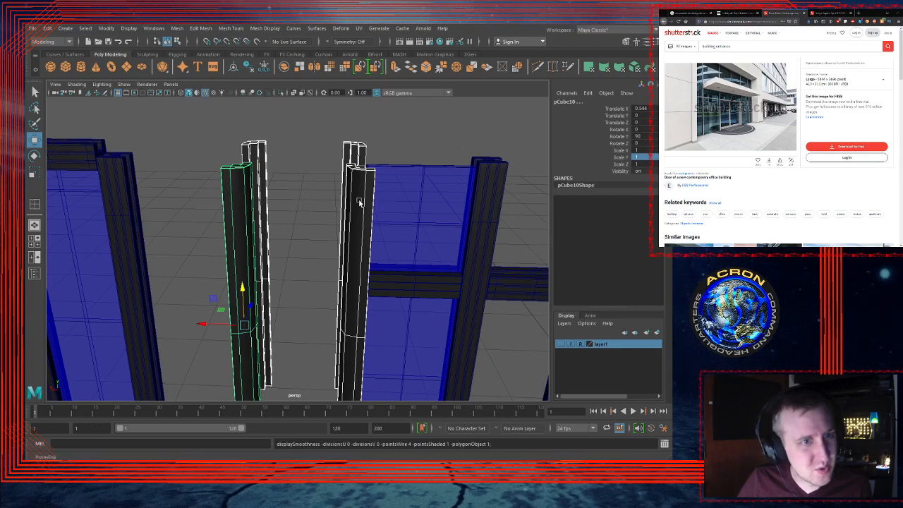
Step: Raise the top vertices of all four corner columns along Y in the side view, up to the top of the door frame
right_drag(340, 220, 311, 185)
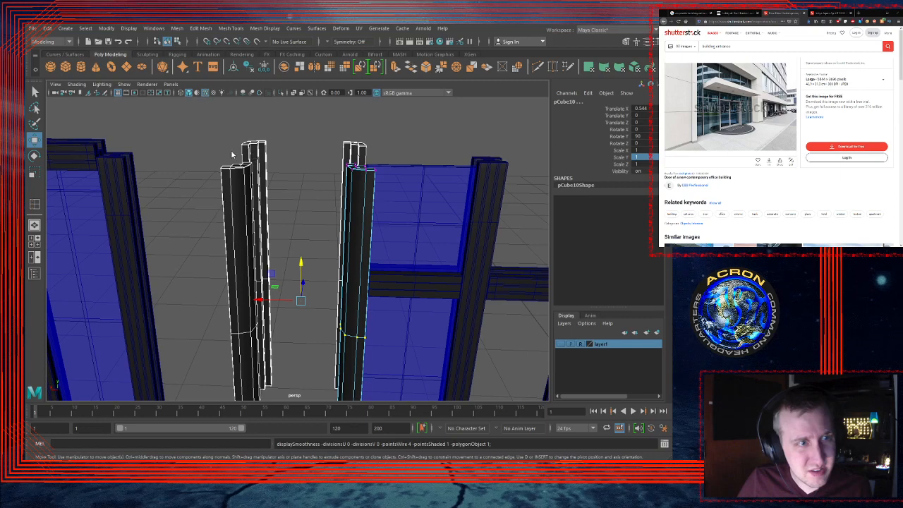
right_drag(232, 152, 207, 177)
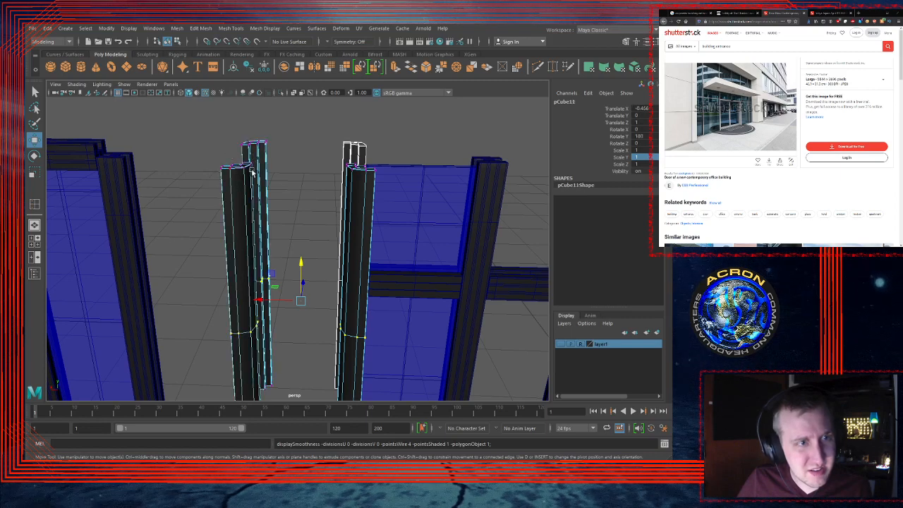
right_drag(359, 149, 312, 141)
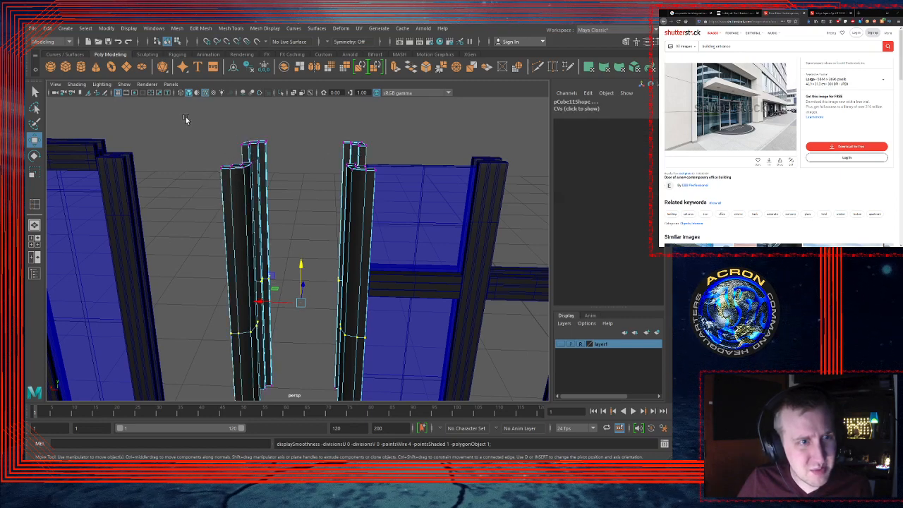
drag(184, 119, 403, 184)
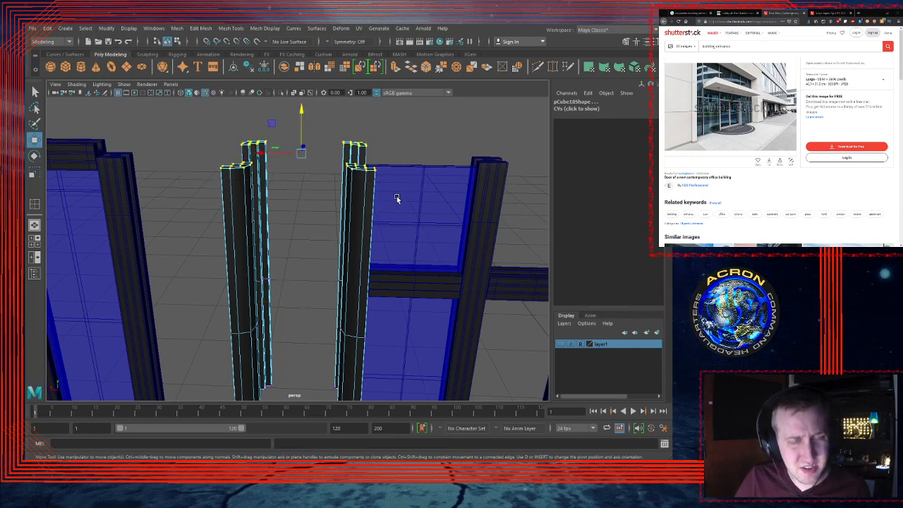
key(space)
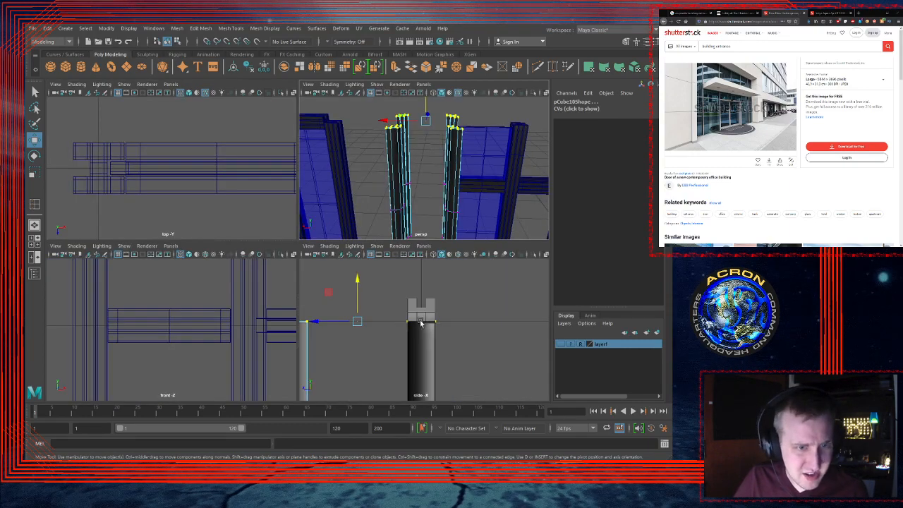
key(space)
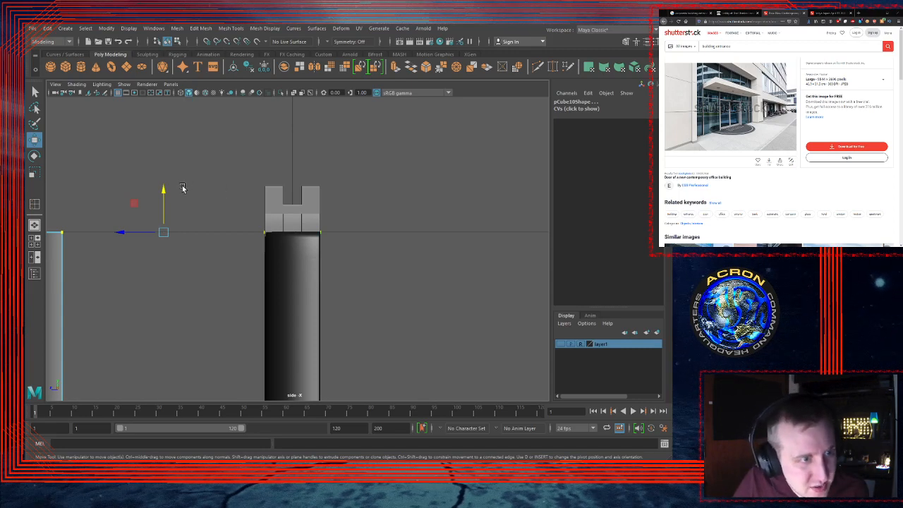
drag(163, 190, 168, 145)
key(space)
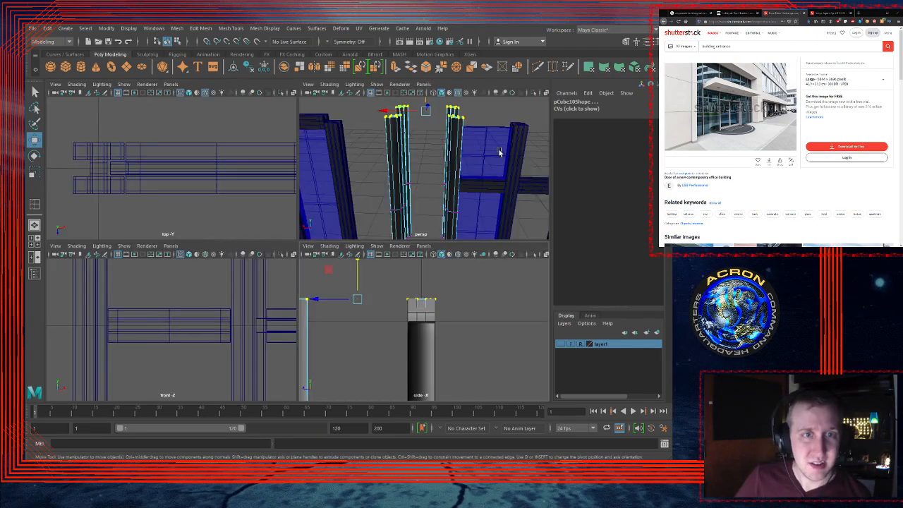
Step: Lower the corner columns' top vertices in the front view to match the height of the neighbouring square columns
key(space)
alt+right_drag(492, 213, 289, 240)
alt+drag(289, 240, 113, 230)
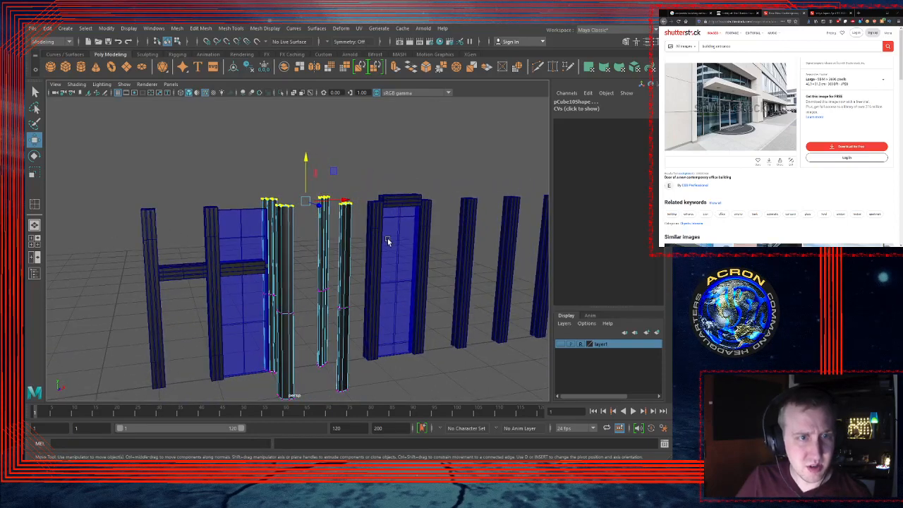
key(space)
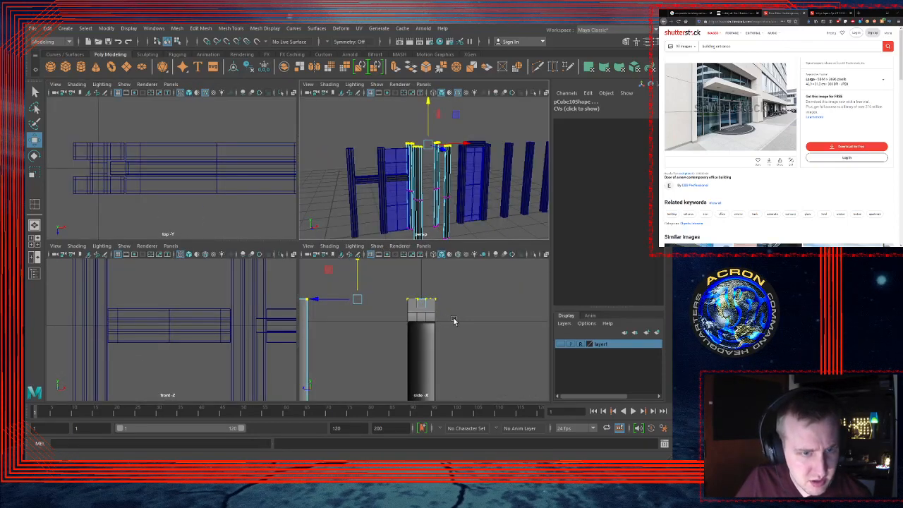
key(space)
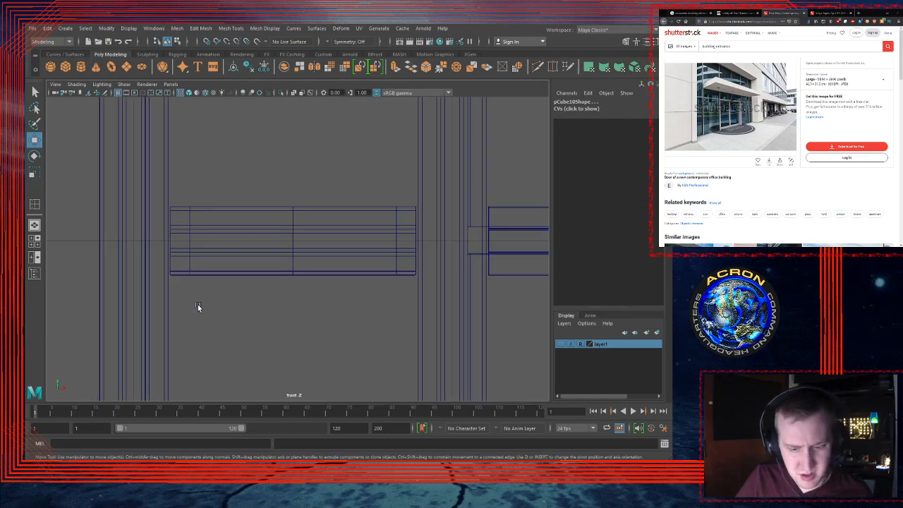
key(f)
alt+right_drag(426, 281, 401, 278)
alt+middle_drag(401, 278, 534, 222)
alt+right_drag(405, 227, 599, 199)
drag(503, 124, 504, 148)
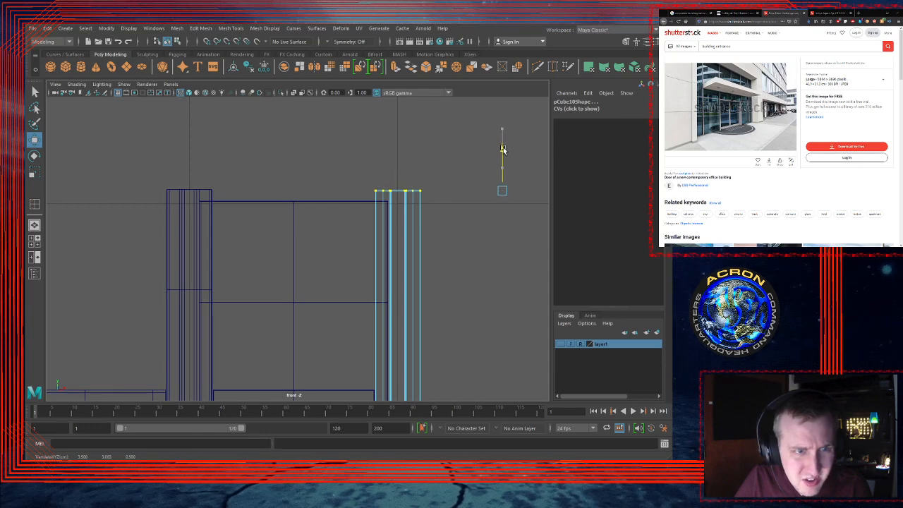
alt+right_drag(525, 208, 452, 236)
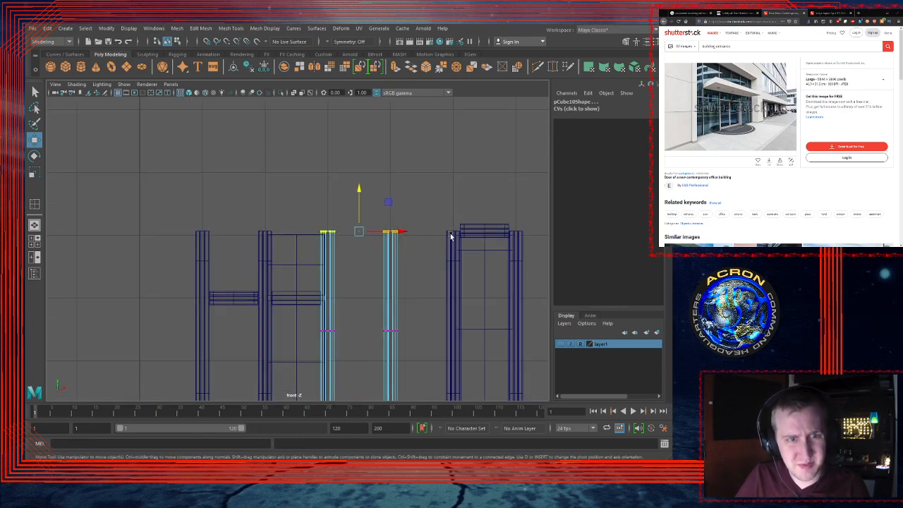
Step: Clear the vertex selection in the perspective view and return the four corner columns to object mode
key(space)
key(space)
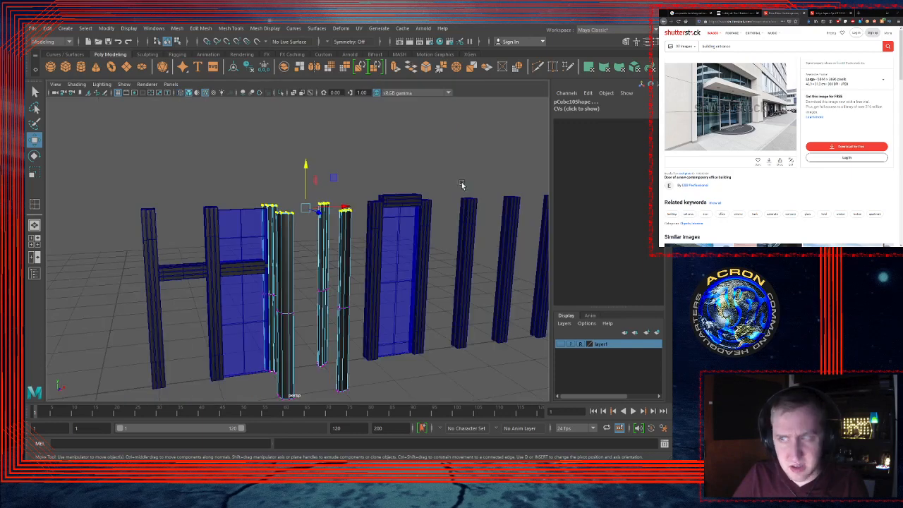
click(458, 182)
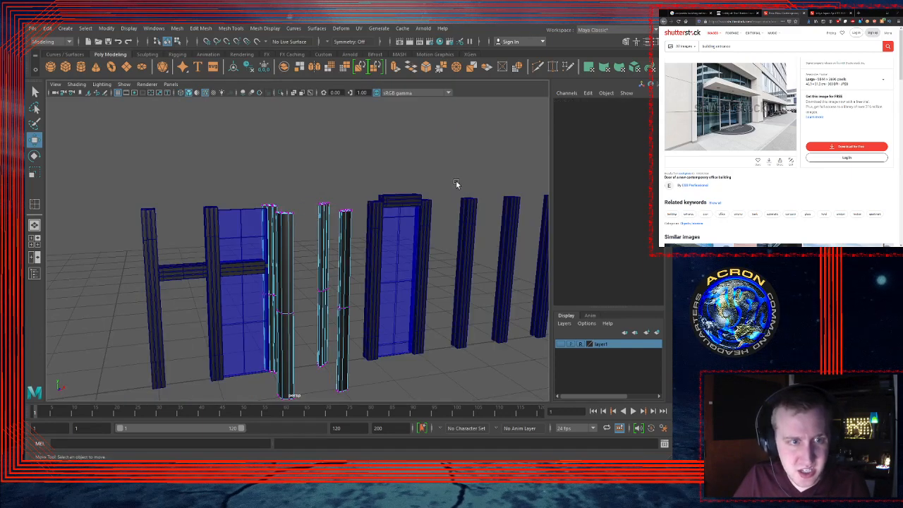
right_drag(346, 230, 362, 221)
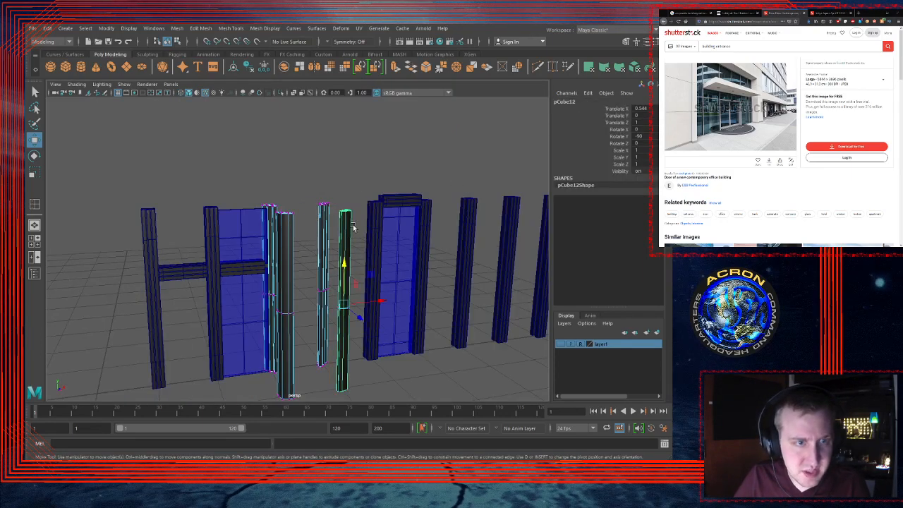
click(348, 202)
click(323, 228)
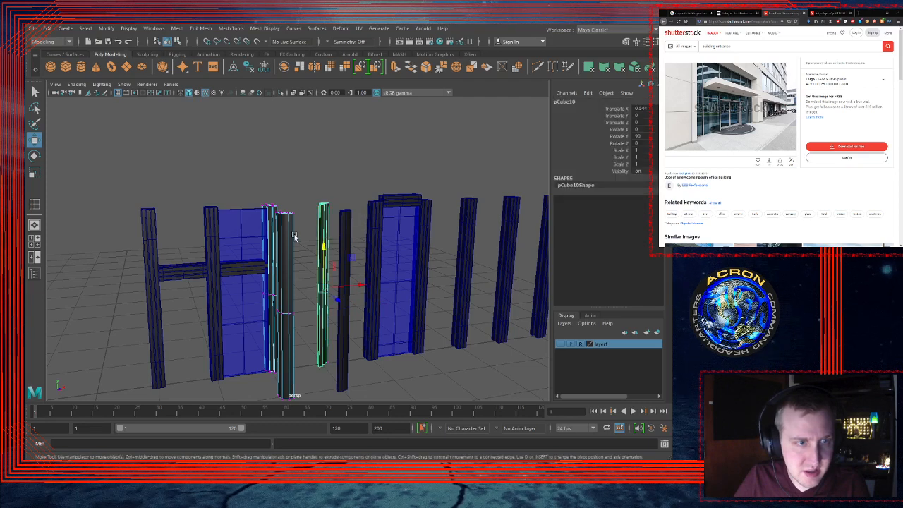
click(266, 212)
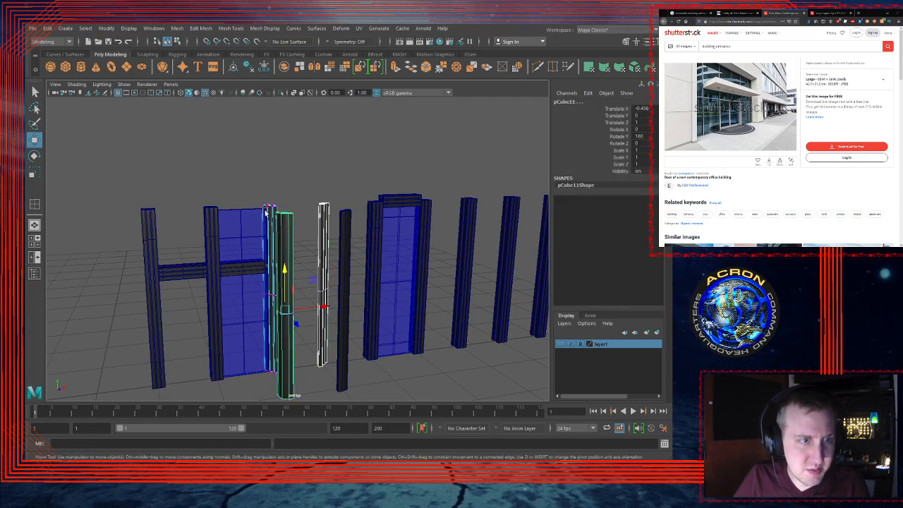
click(285, 209)
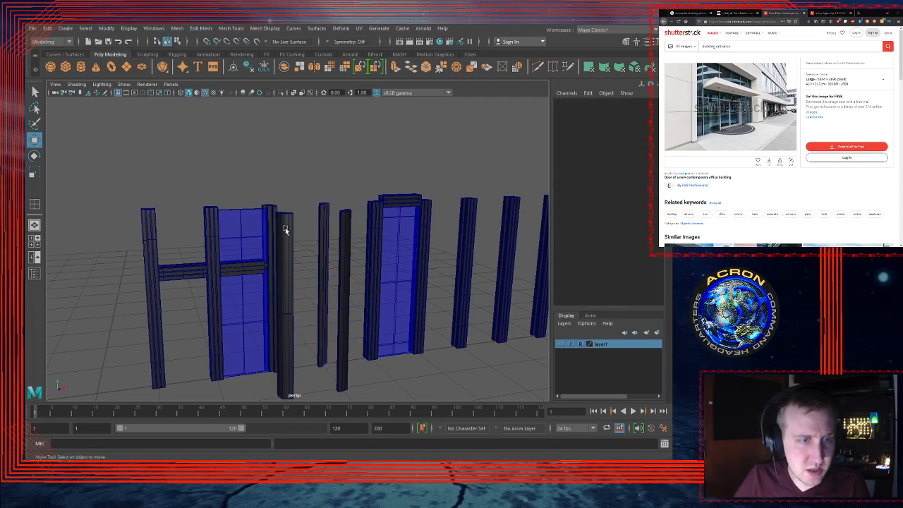
Step: Restore the smooth display of the four corner columns and deselect everything
click(285, 230)
click(328, 220)
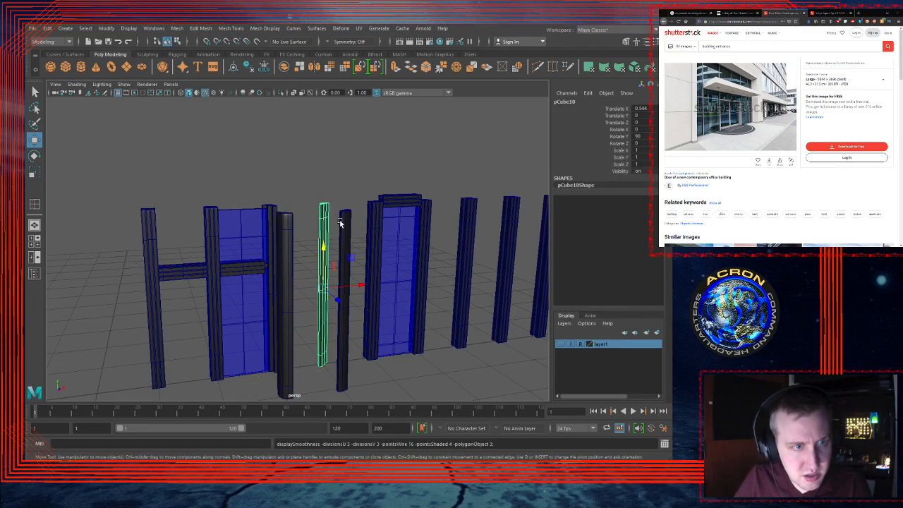
click(348, 223)
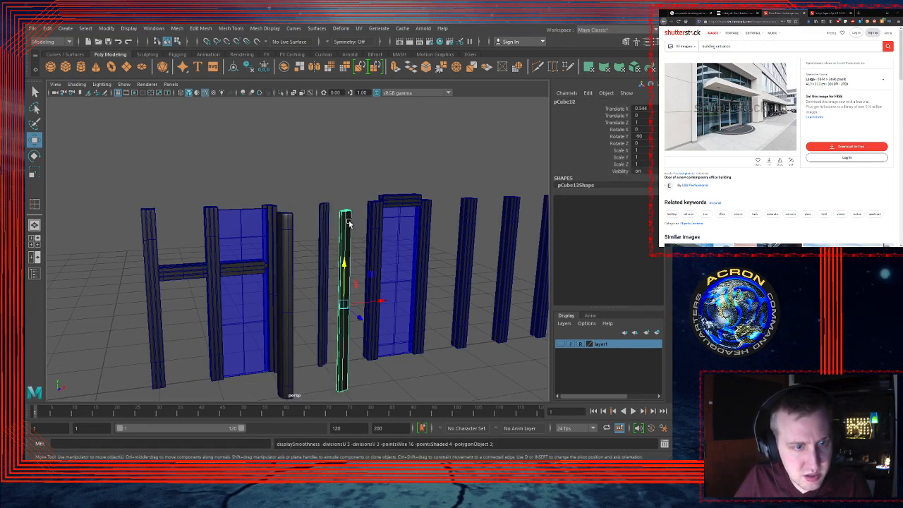
click(270, 210)
click(319, 158)
Step: Show the crossbeam over the glass panel unsmoothed and select its vertices along one vertical edge at the corner-column end
alt+drag(338, 189, 367, 220)
scroll(478, 219, up, 3)
alt+right_drag(478, 218, 533, 218)
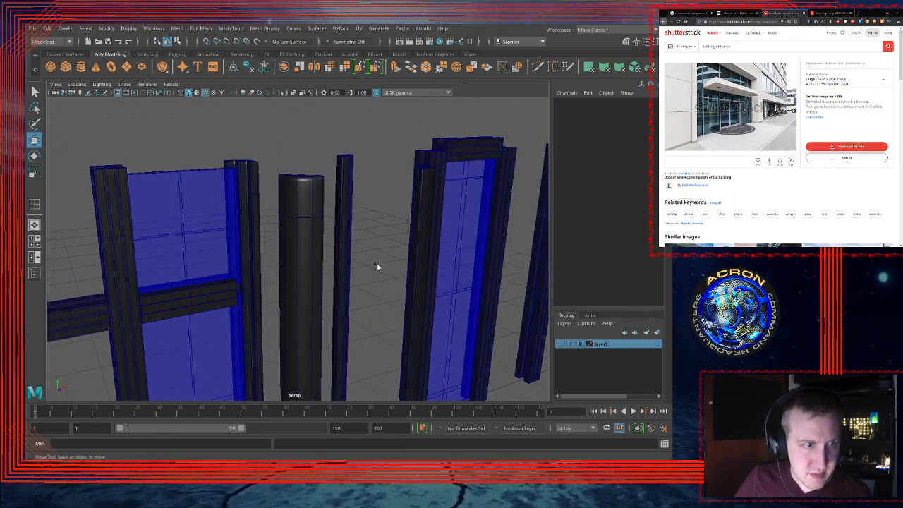
alt+middle_drag(377, 263, 463, 172)
alt+right_drag(400, 199, 515, 177)
alt+drag(459, 188, 358, 205)
click(356, 255)
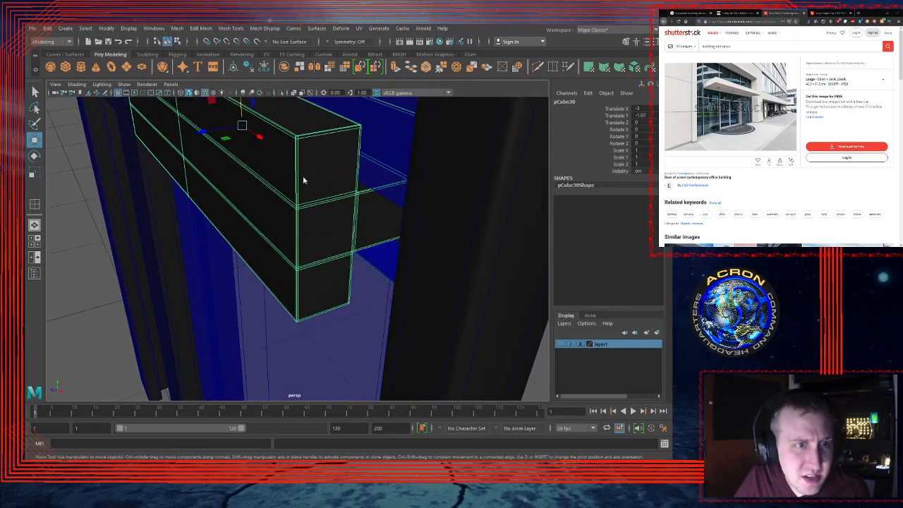
right_drag(325, 175, 300, 179)
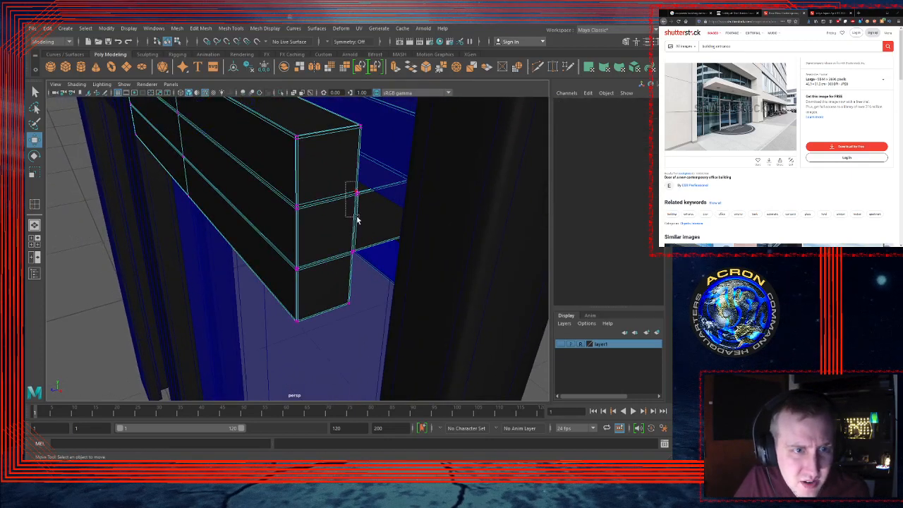
drag(361, 259, 323, 220)
Step: Adjust the selected beam-end vertices along X, then return the beam to smoothed object mode and deselect it
scroll(329, 255, down, 5)
key(ctrl+z)
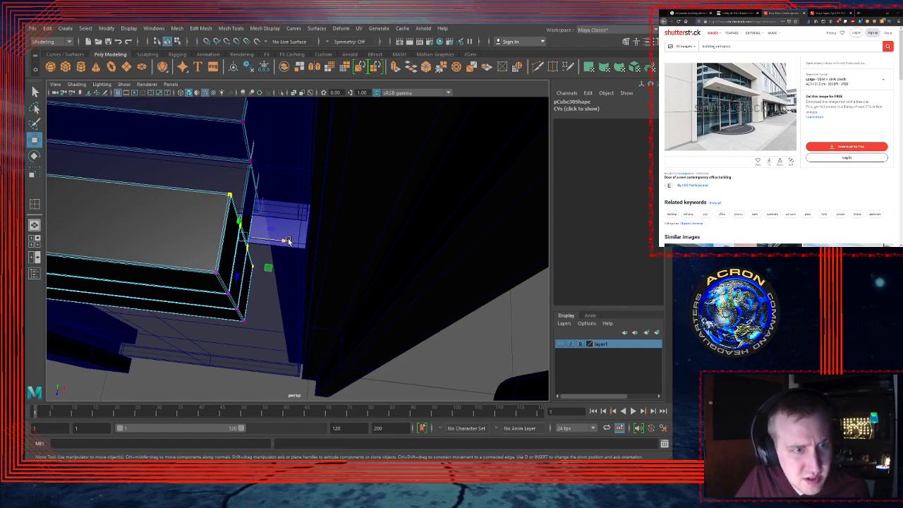
mouse_move(288, 241)
mouse_down()
mouse_move(321, 243)
mouse_move(293, 242)
mouse_move(268, 177)
mouse_move(256, 205)
mouse_move(273, 172)
mouse_move(296, 159)
mouse_move(303, 126)
mouse_move(293, 185)
mouse_move(308, 209)
mouse_move(397, 178)
mouse_move(282, 236)
mouse_up()
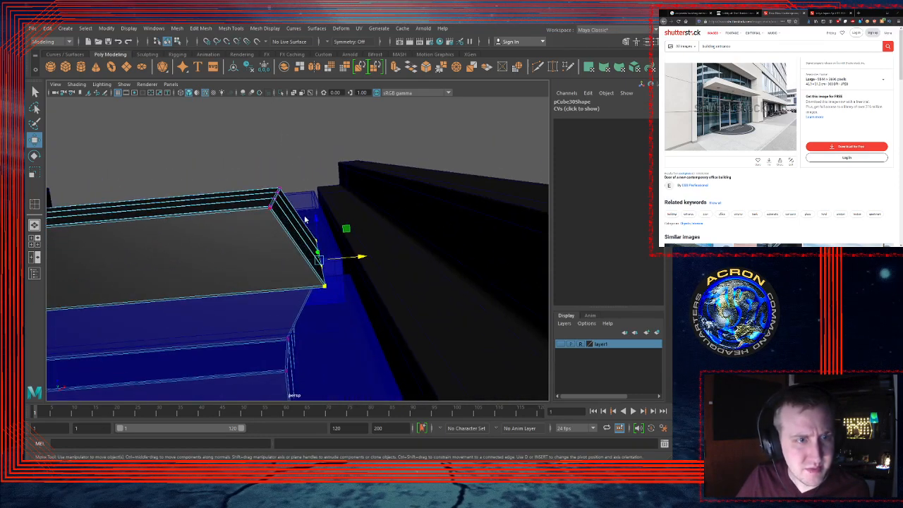
key(F8)
key(3)
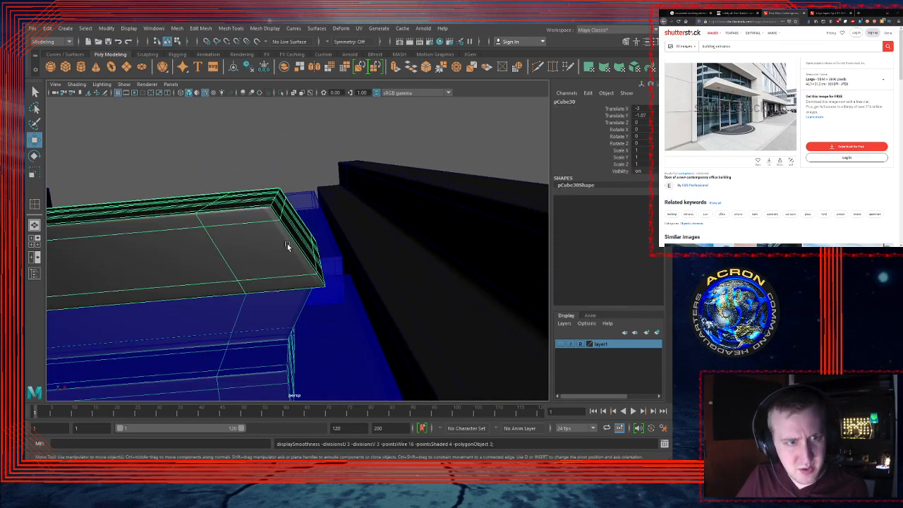
click(287, 165)
Step: Display the same crossbeam unsmoothed again and select the vertical row of vertices at its corner-column end
alt+drag(286, 166, 379, 377)
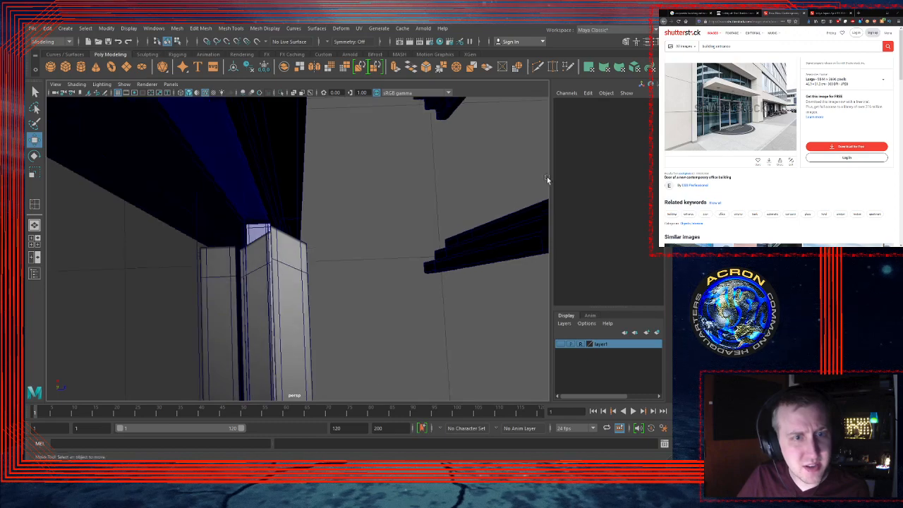
alt+drag(337, 249, 248, 201)
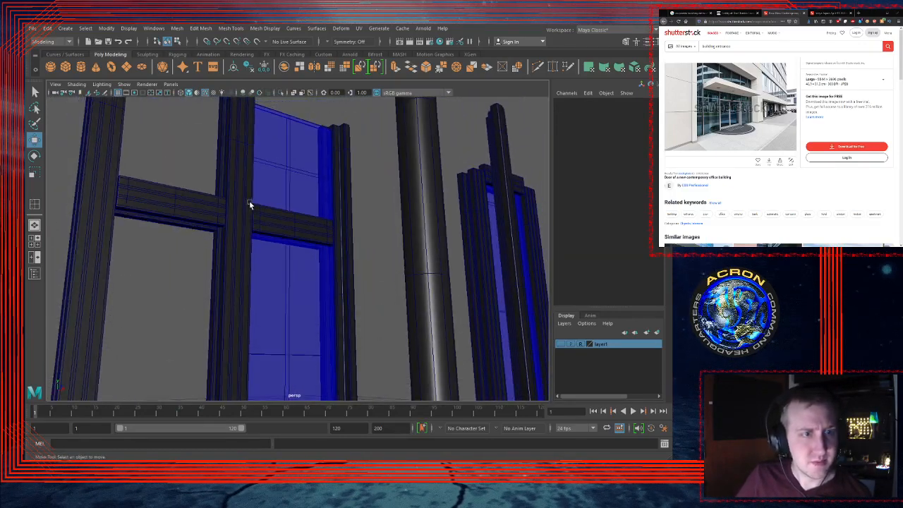
alt+middle_drag(330, 226, 304, 246)
alt+right_drag(305, 246, 626, 228)
alt+drag(494, 254, 377, 296)
click(335, 210)
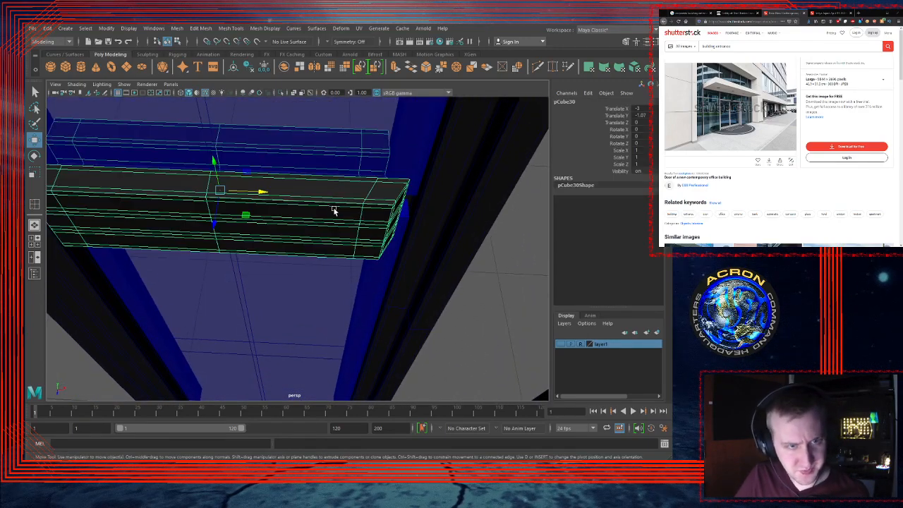
key(1)
alt+drag(332, 212, 310, 164)
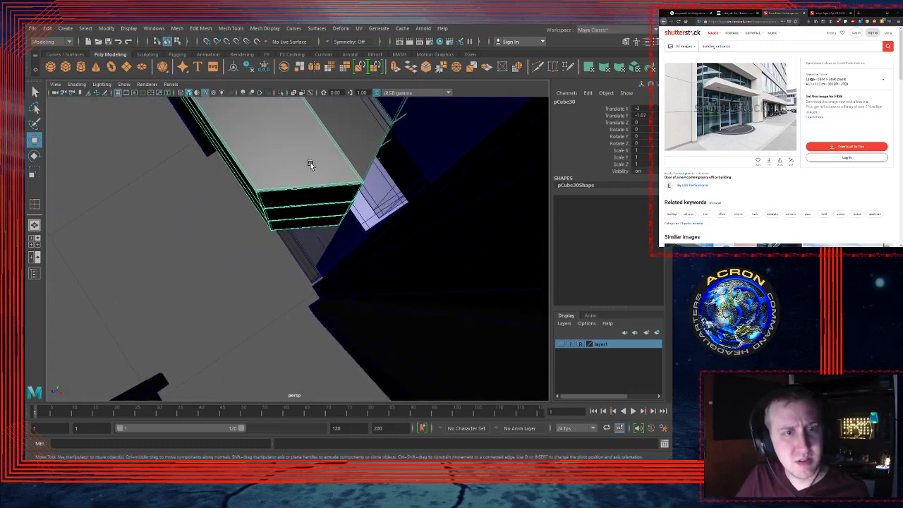
key(F9)
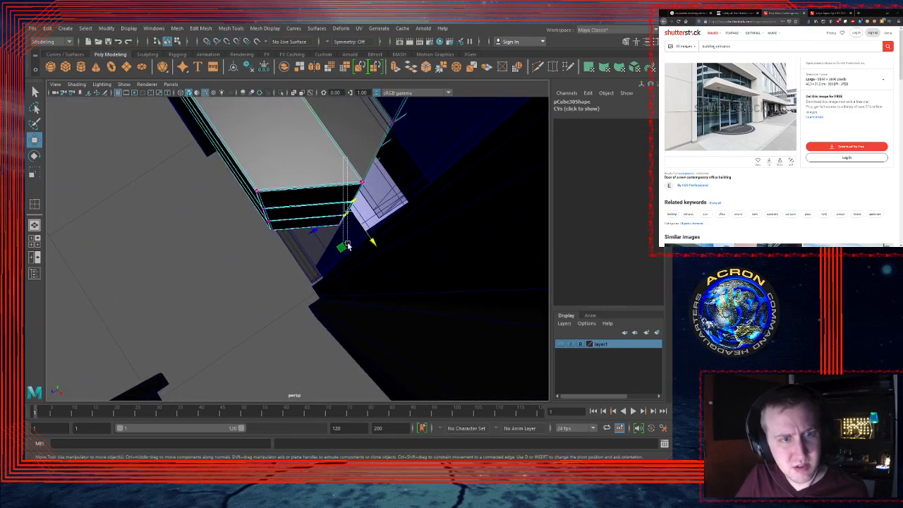
mouse_move(369, 230)
mouse_down()
mouse_move(315, 229)
mouse_move(326, 181)
mouse_move(300, 188)
mouse_move(347, 144)
mouse_move(286, 124)
mouse_move(300, 143)
mouse_up()
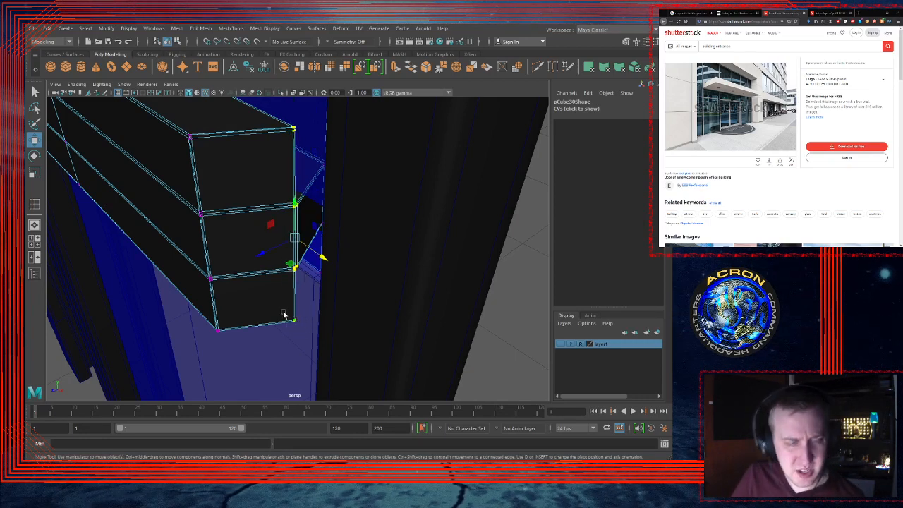
Step: Extend the selected beam-end vertices along X toward the corner column, then restore the beam's smooth display and object mode
alt+drag(283, 316, 316, 323)
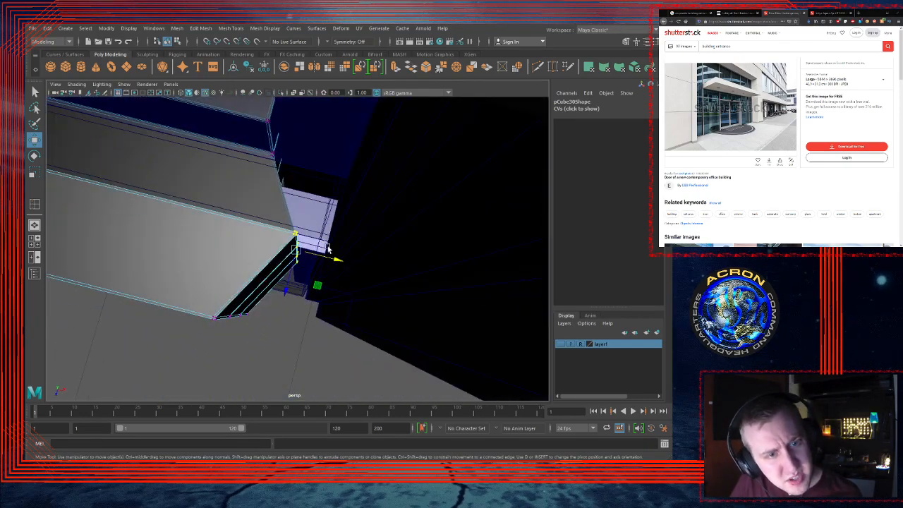
drag(336, 260, 356, 262)
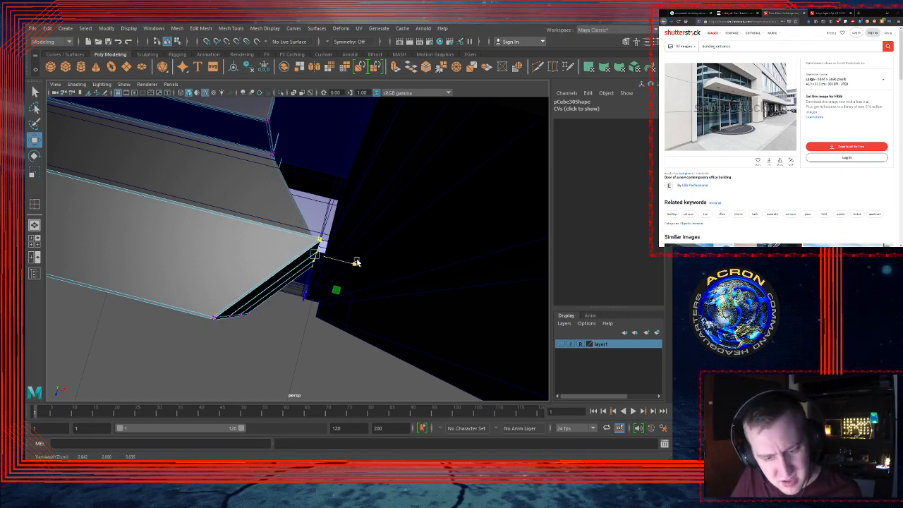
key(3)
key(F8)
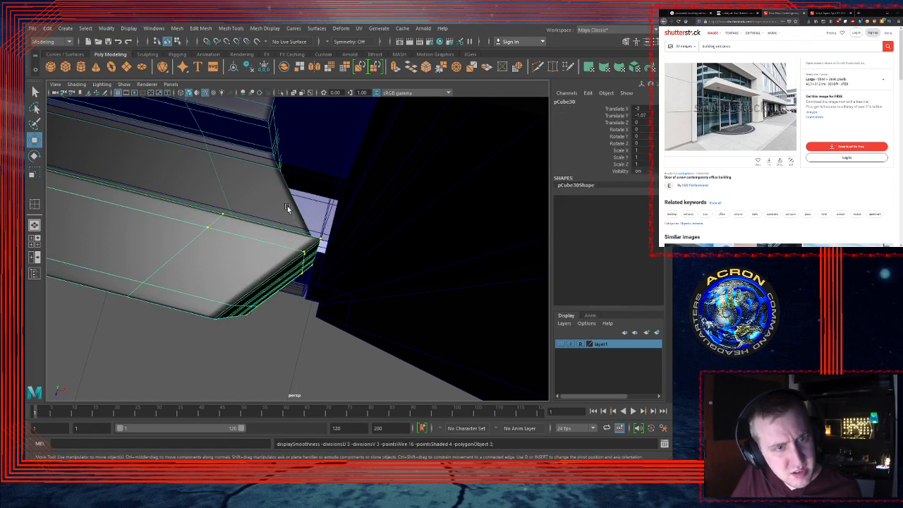
click(289, 210)
Step: Inspect how the angled crossbeam end meets the corner column from close up and from the whole entrance view
click(267, 250)
alt+right_drag(267, 249, 236, 243)
mouse_move(236, 244)
alt+mouse_down()
mouse_move(248, 214)
mouse_move(282, 195)
mouse_move(328, 187)
mouse_move(347, 201)
mouse_move(325, 256)
mouse_move(234, 231)
alt+mouse_up()
click(477, 233)
alt+right_drag(476, 233, 186, 252)
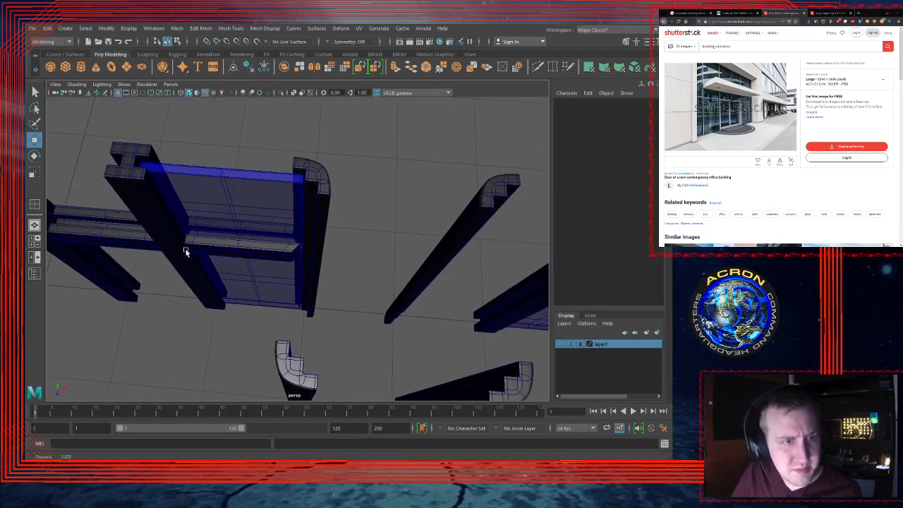
alt+drag(186, 252, 281, 199)
alt+right_drag(280, 199, 285, 244)
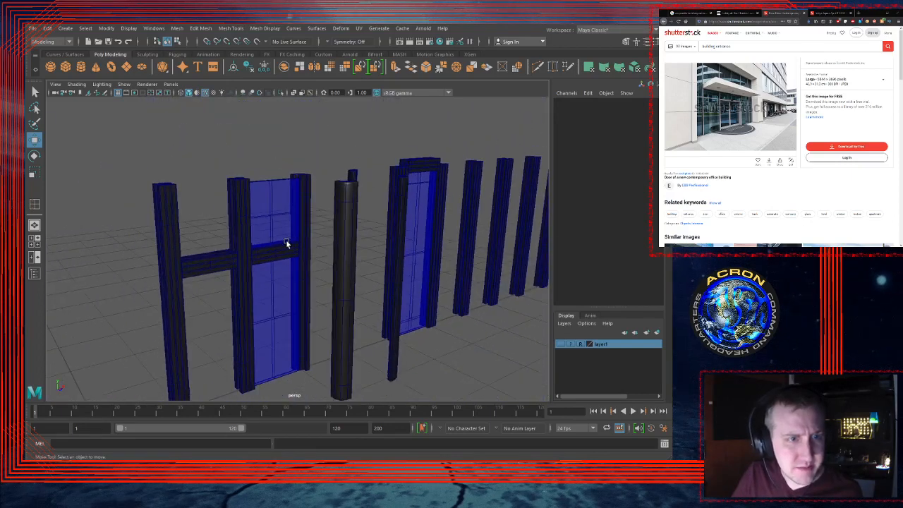
alt+drag(284, 244, 305, 262)
Step: Duplicate the crossbeam over the glass panel and set the copy's Rotate Y to 90 and Rotate Z to 180
click(293, 262)
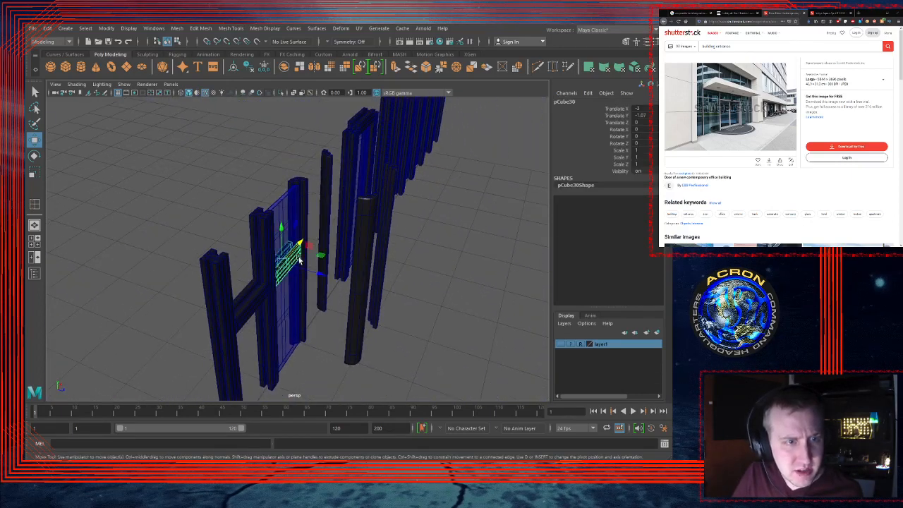
alt+right_drag(294, 262, 499, 274)
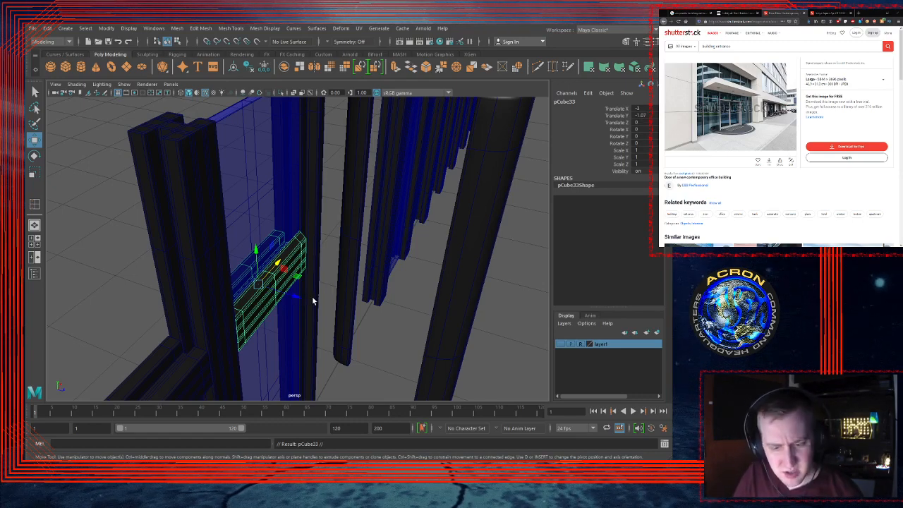
key(space)
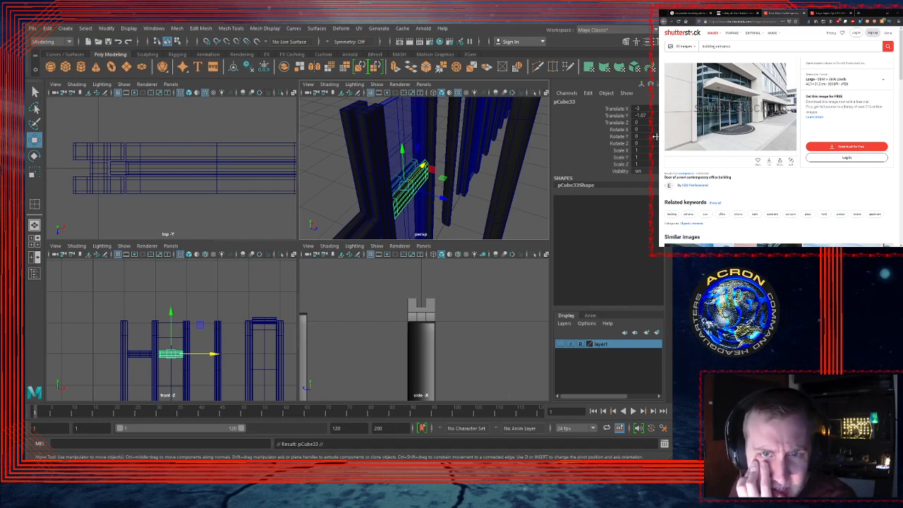
key(Return)
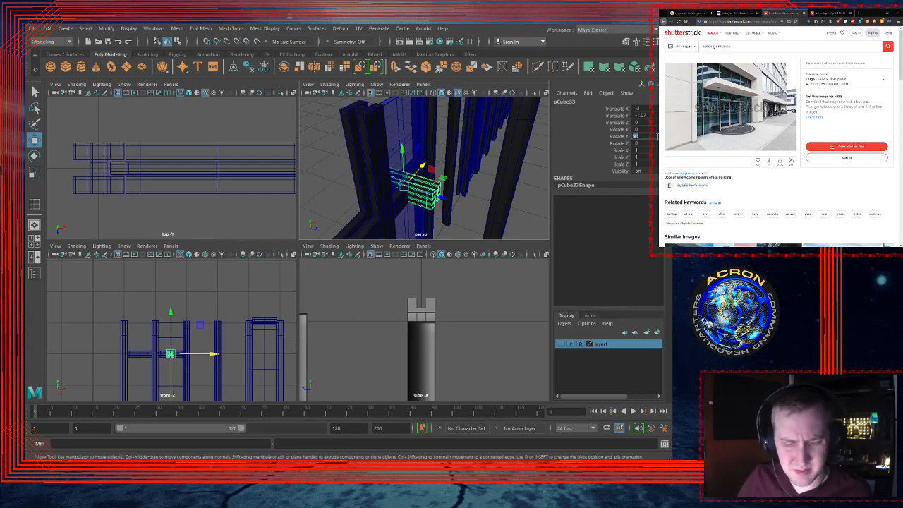
alt+drag(424, 180, 438, 217)
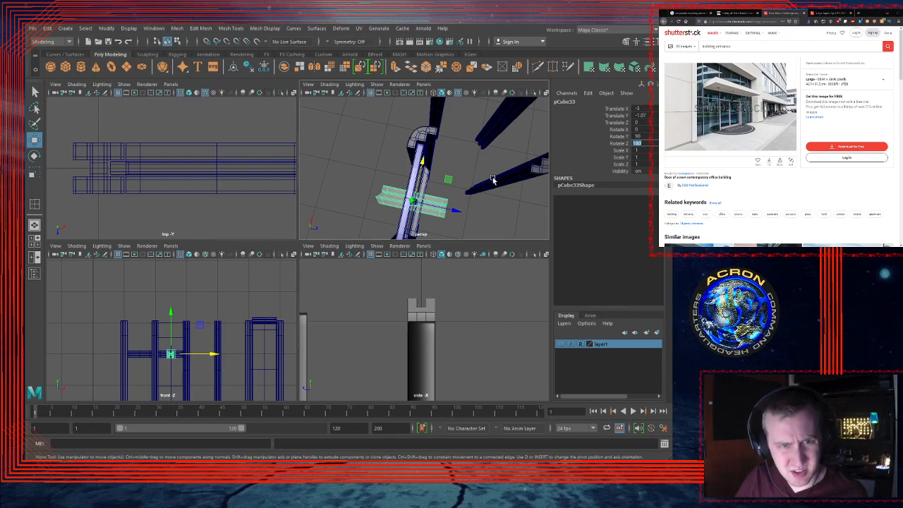
alt+drag(473, 203, 432, 173)
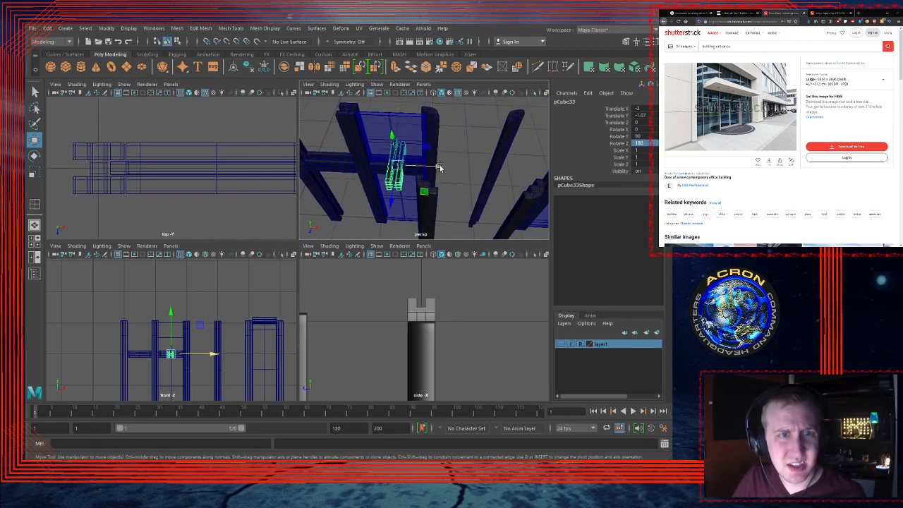
Step: In the top view, move the rotated beam copy to Translate X -2.5 and Translate Z about 0.5, between the two corner columns
key(space)
key(space)
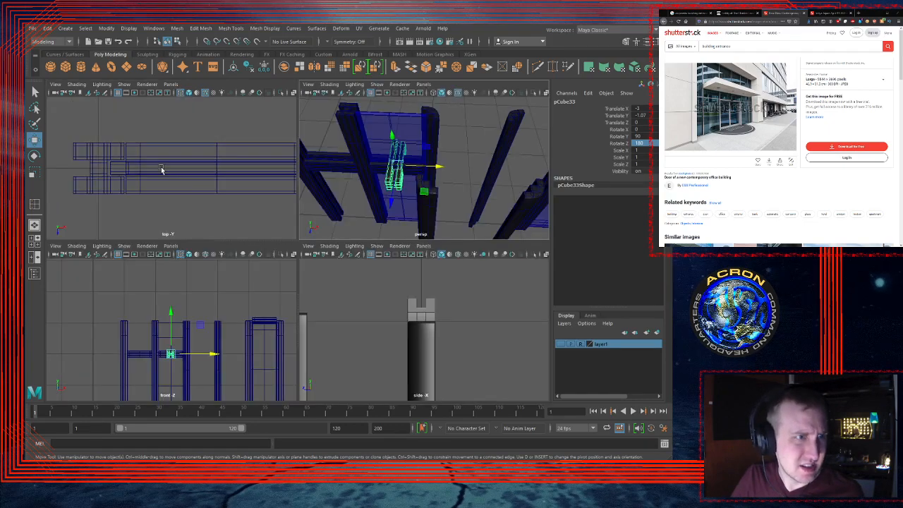
key(space)
scroll(268, 195, down, 5)
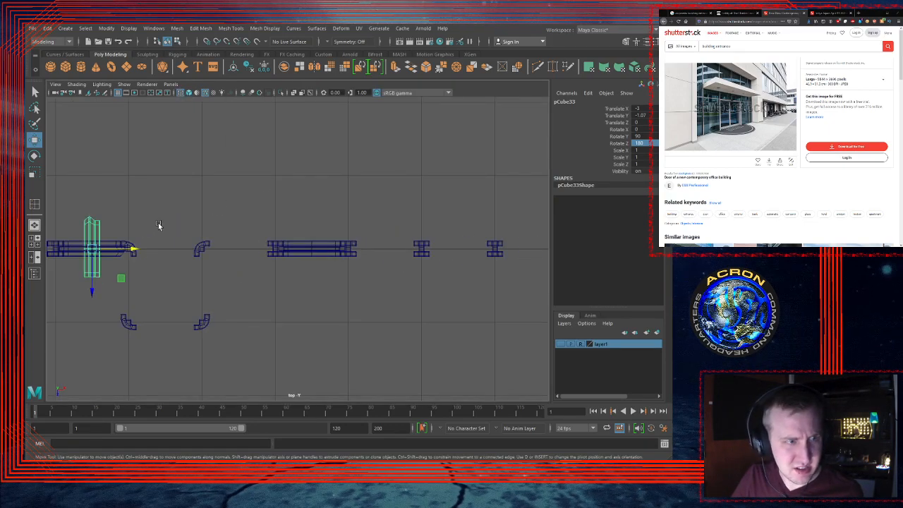
alt+middle_drag(158, 222, 299, 156)
scroll(331, 149, up, 2)
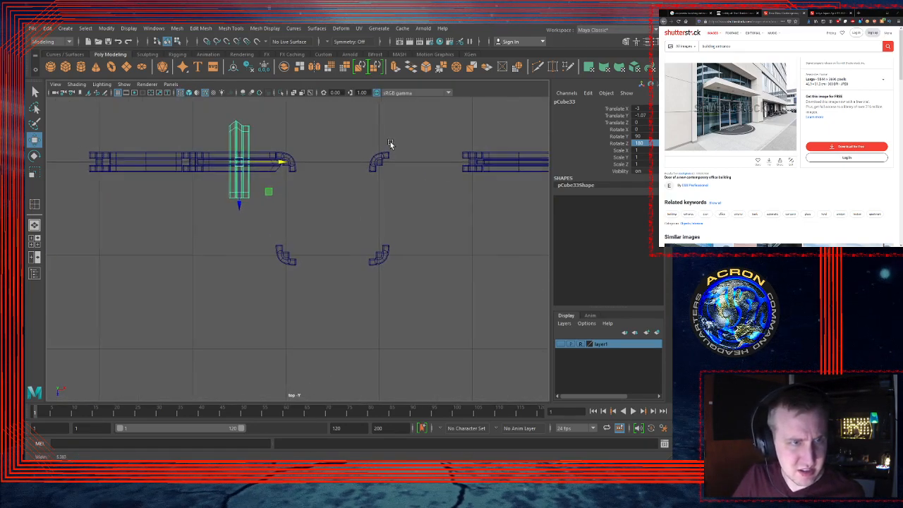
alt+middle_drag(390, 143, 321, 173)
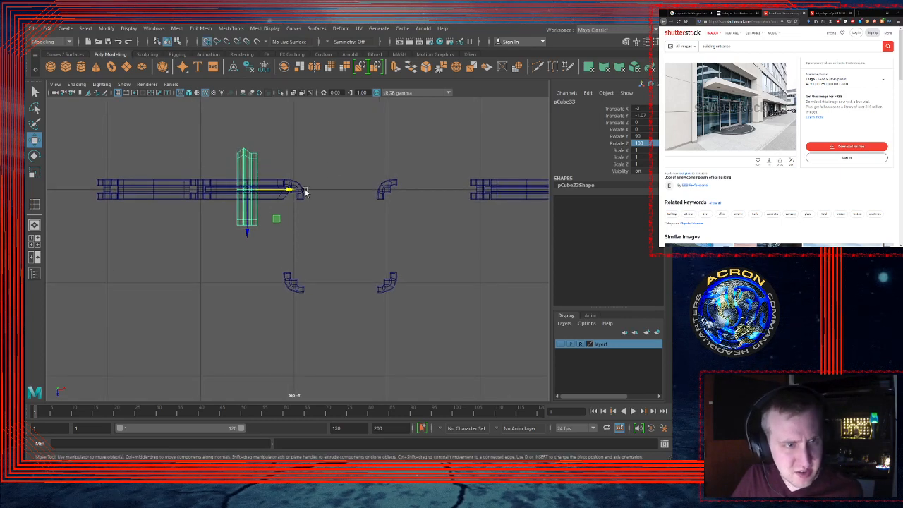
drag(292, 187, 299, 188)
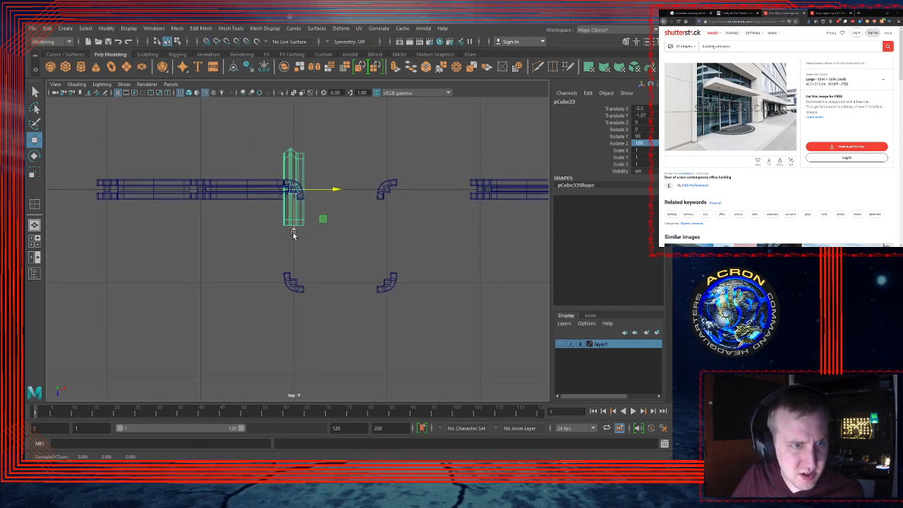
drag(294, 234, 295, 281)
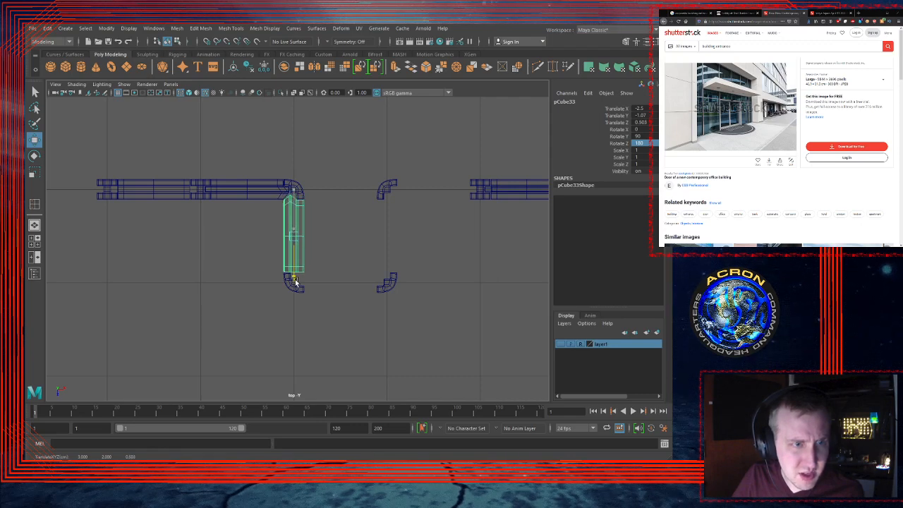
Step: Fine-tune the copied beam's position along Z between the two corner columns, then return to the perspective view
scroll(314, 244, up, 4)
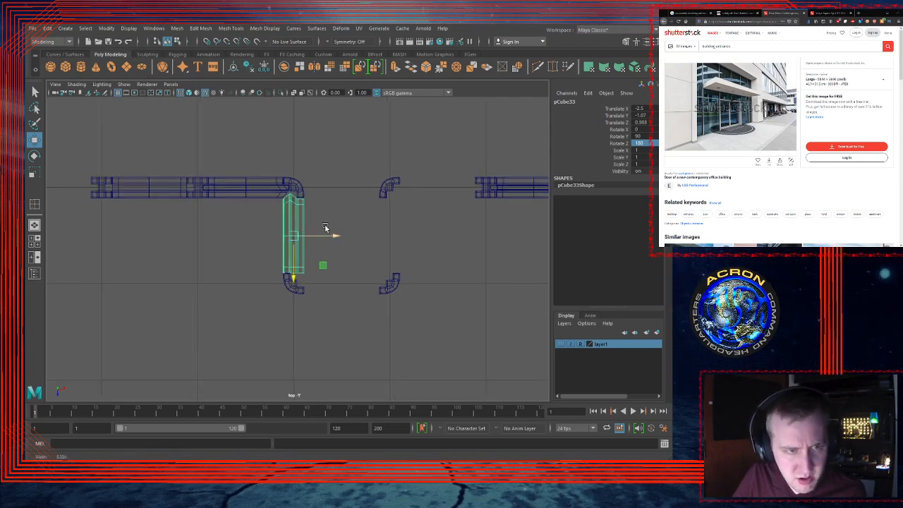
alt+right_drag(594, 207, 607, 205)
alt+middle_drag(306, 182, 312, 174)
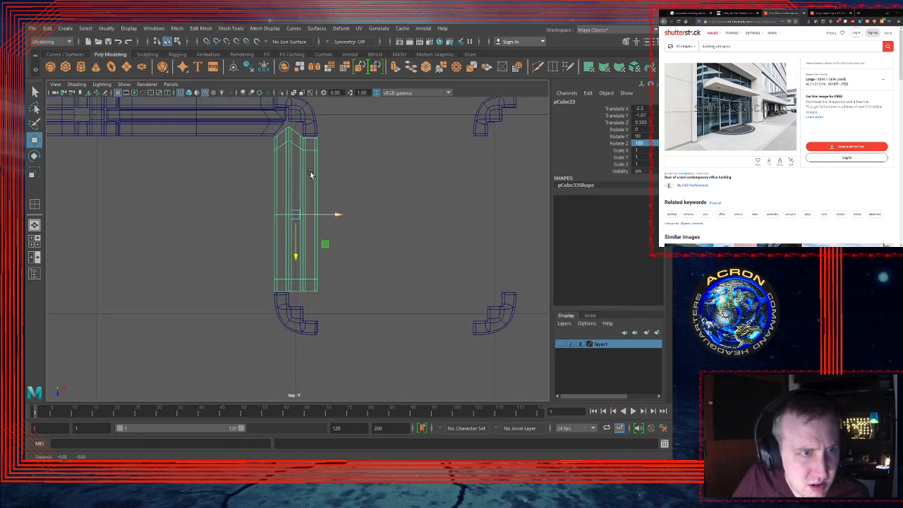
alt+right_drag(313, 173, 400, 162)
alt+middle_drag(339, 156, 344, 181)
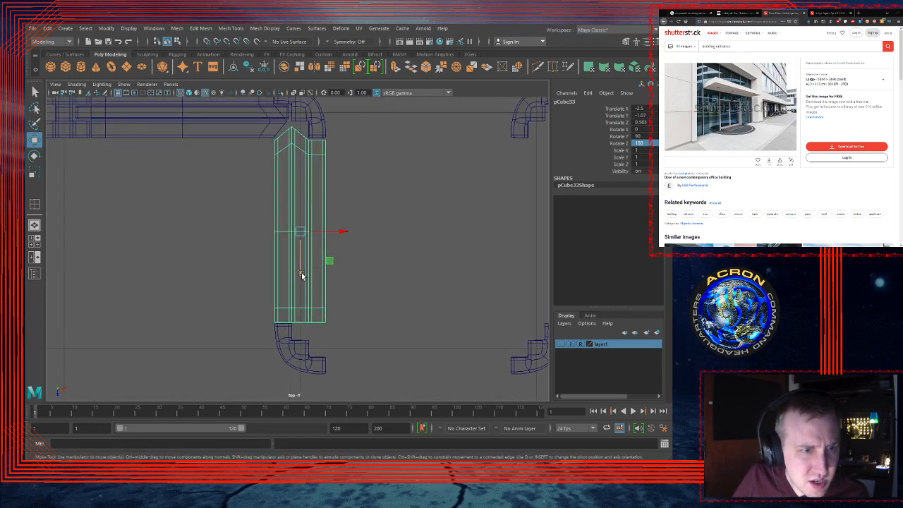
drag(301, 272, 301, 274)
key(Down)
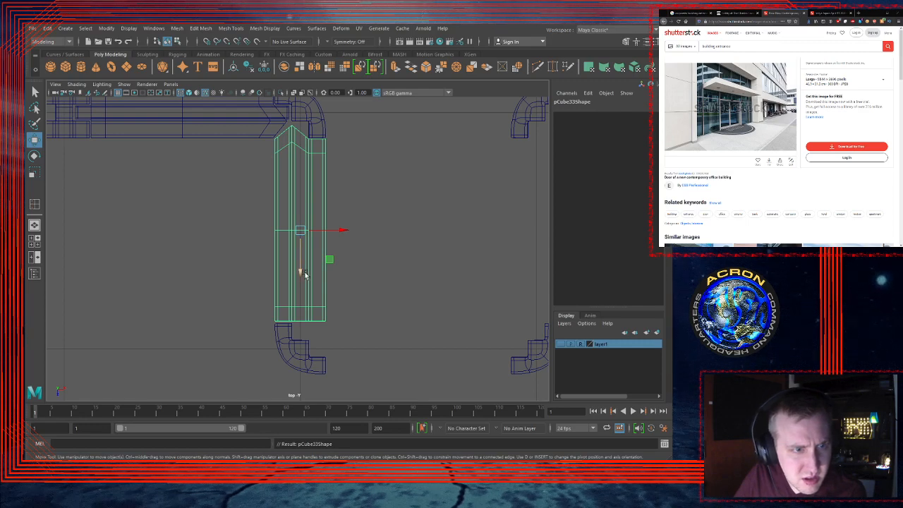
drag(300, 273, 300, 275)
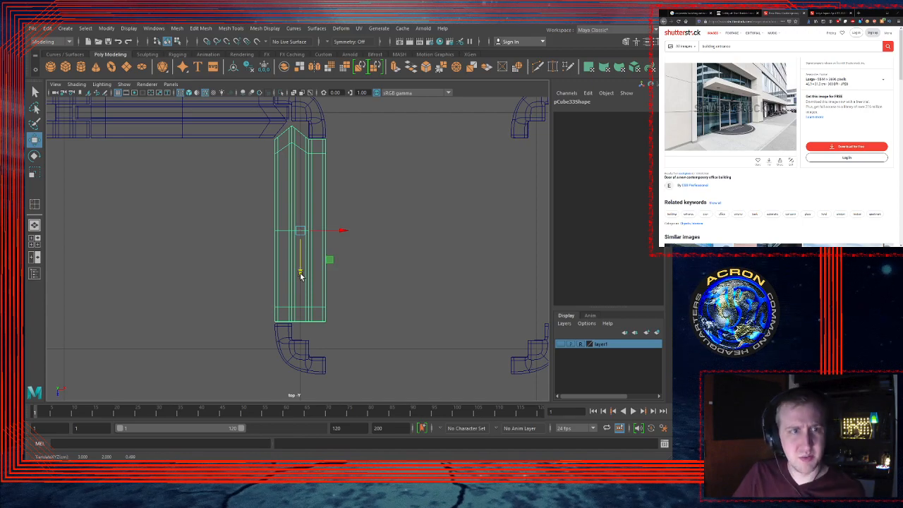
key(space)
key(space)
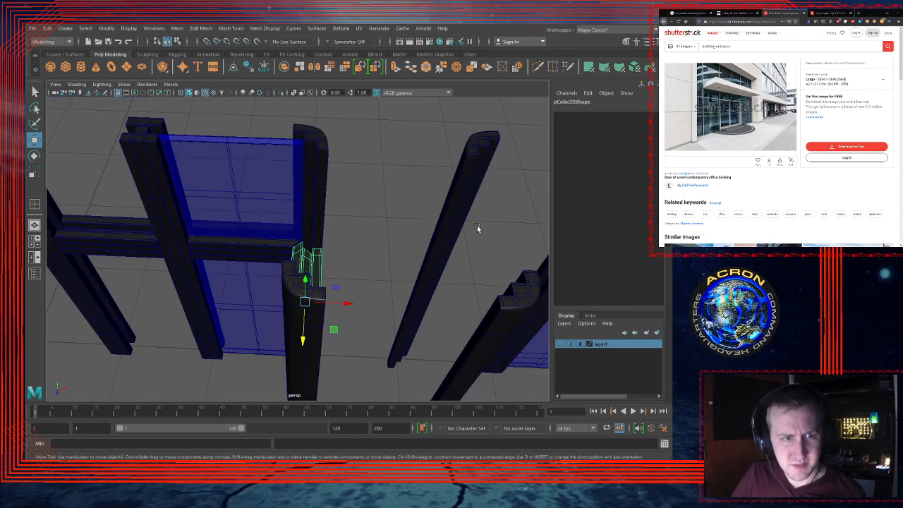
Step: Duplicate the upper and lower glass panels and move the copies along X into the neighbouring bay between the two straight columns
alt+drag(473, 232, 334, 168)
click(344, 170)
alt+right_drag(351, 172, 470, 262)
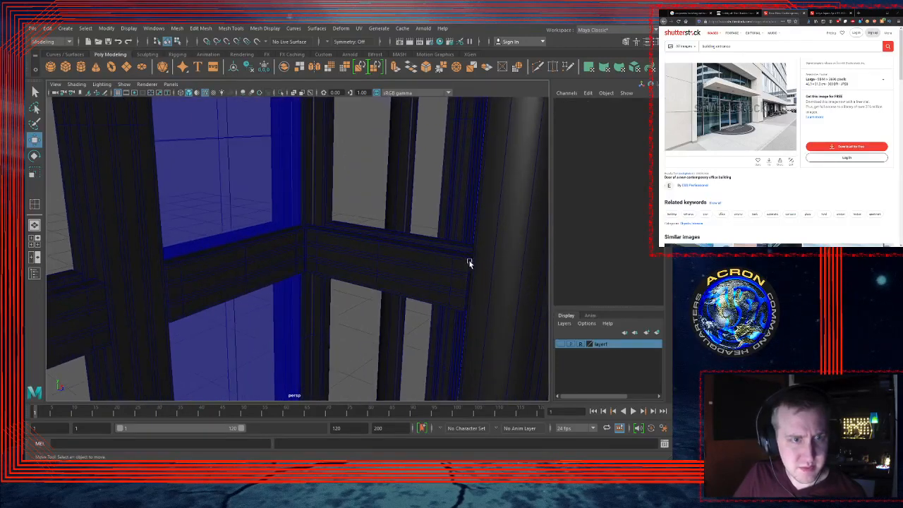
alt+drag(470, 262, 392, 250)
alt+middle_drag(392, 250, 353, 215)
alt+drag(354, 216, 343, 195)
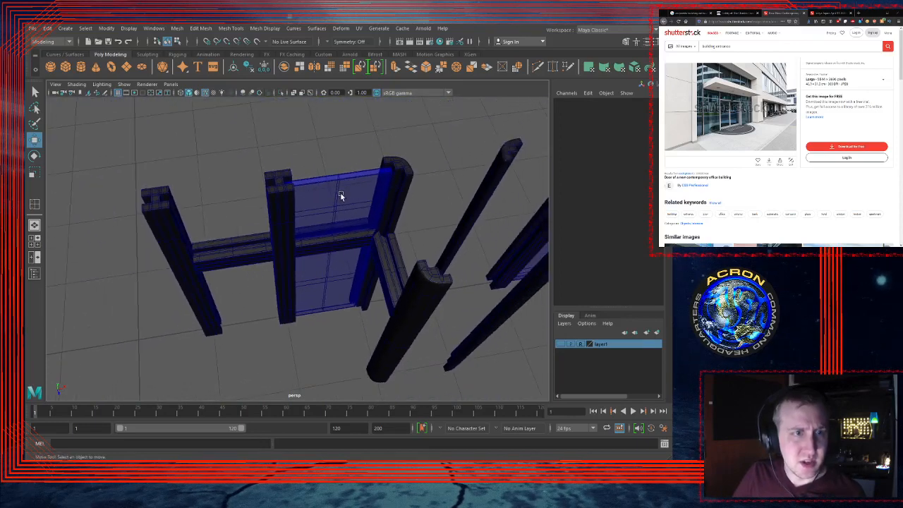
click(343, 195)
click(319, 284)
key(ctrl+d)
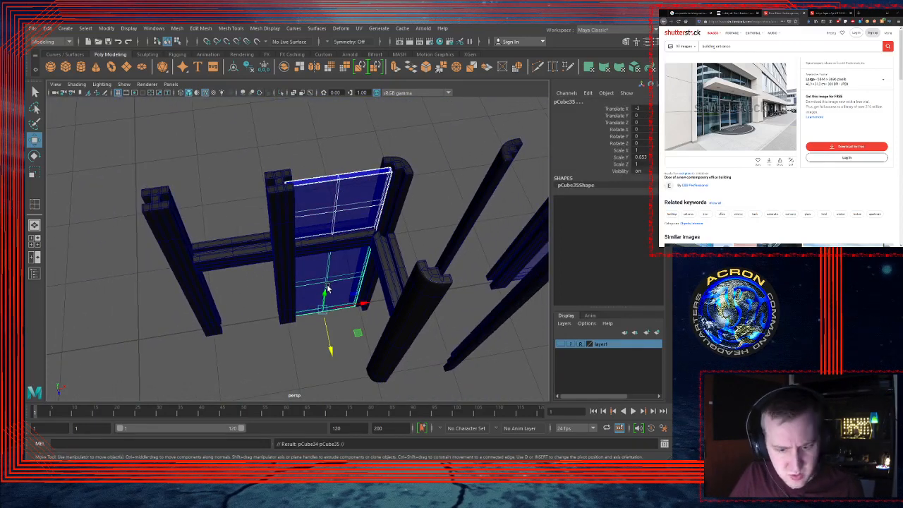
drag(340, 306, 231, 284)
click(300, 107)
Step: Duplicate the tall glass panel that stands under the short top beam between two straight columns
alt+drag(300, 108, 319, 181)
alt+right_drag(319, 181, 299, 240)
alt+middle_drag(299, 240, 303, 202)
alt+drag(302, 203, 259, 206)
alt+right_drag(259, 206, 353, 225)
click(352, 224)
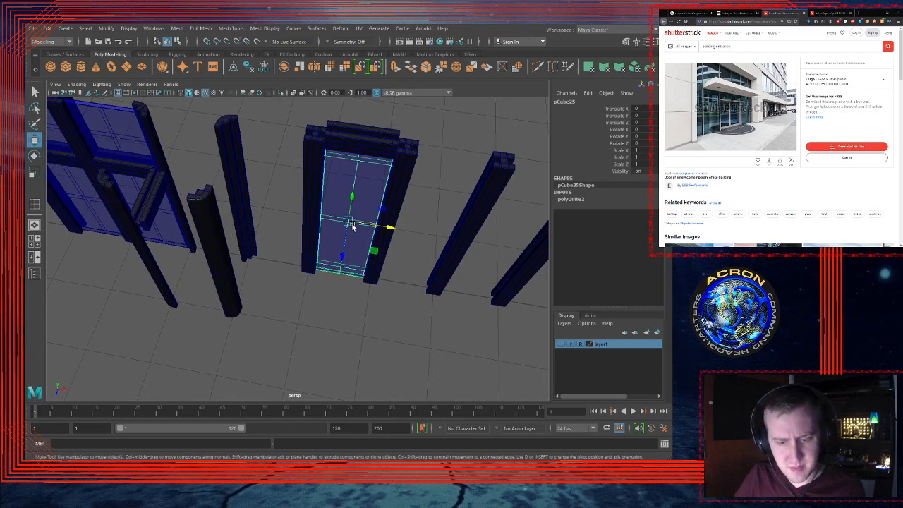
key(ctrl+d)
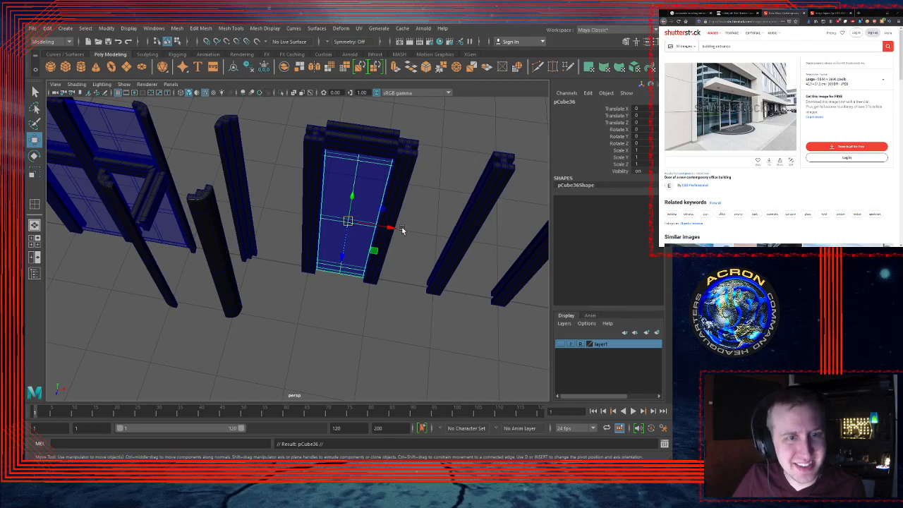
Step: In the top view, move the tall panel copy to Translate X about -1, between the corner column and the straight column
key(space)
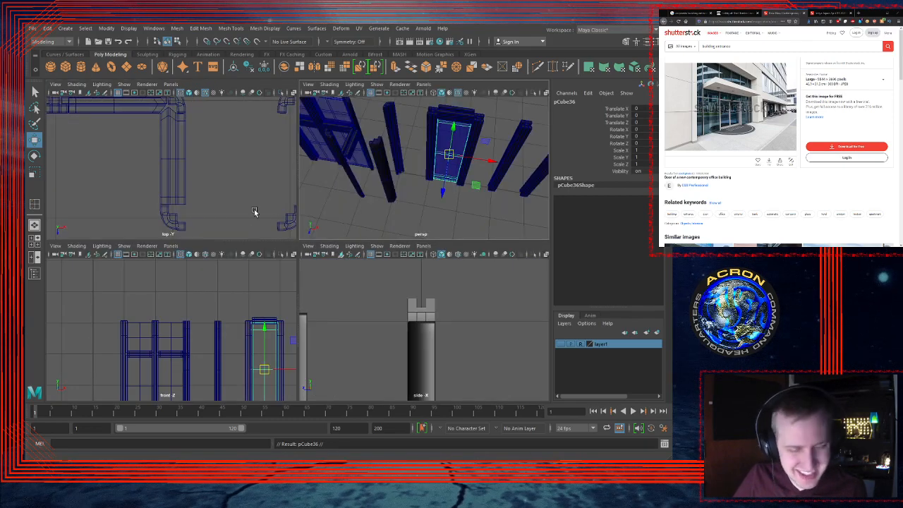
key(space)
key(f)
scroll(256, 258, down, 5)
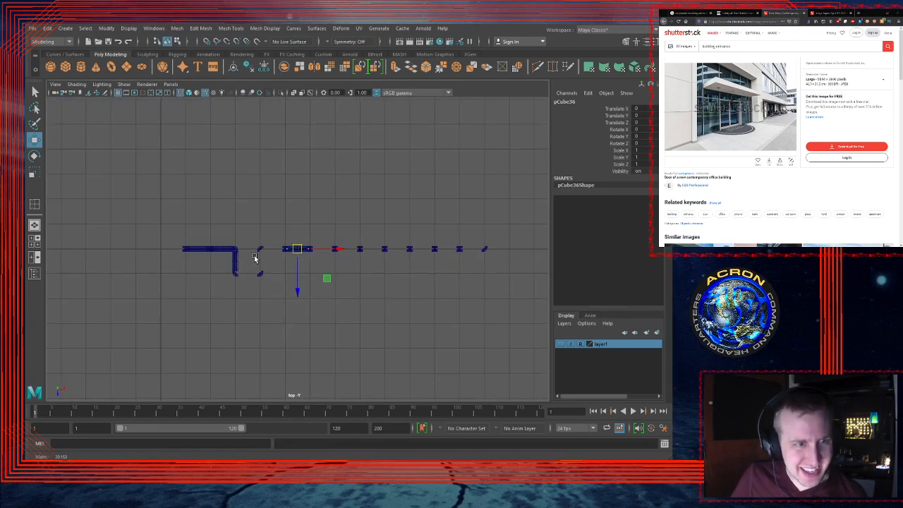
scroll(355, 244, up, 6)
alt+middle_drag(124, 245, 228, 221)
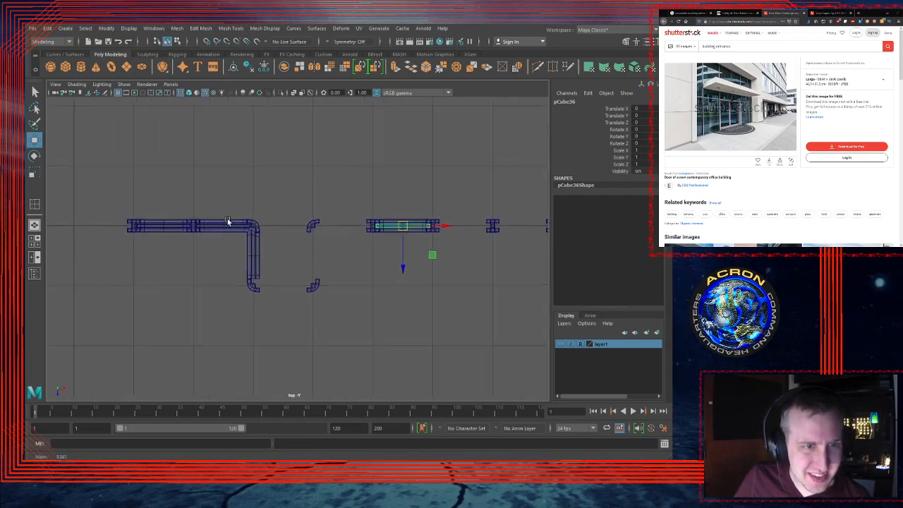
alt+right_drag(227, 221, 565, 188)
alt+middle_drag(372, 205, 250, 220)
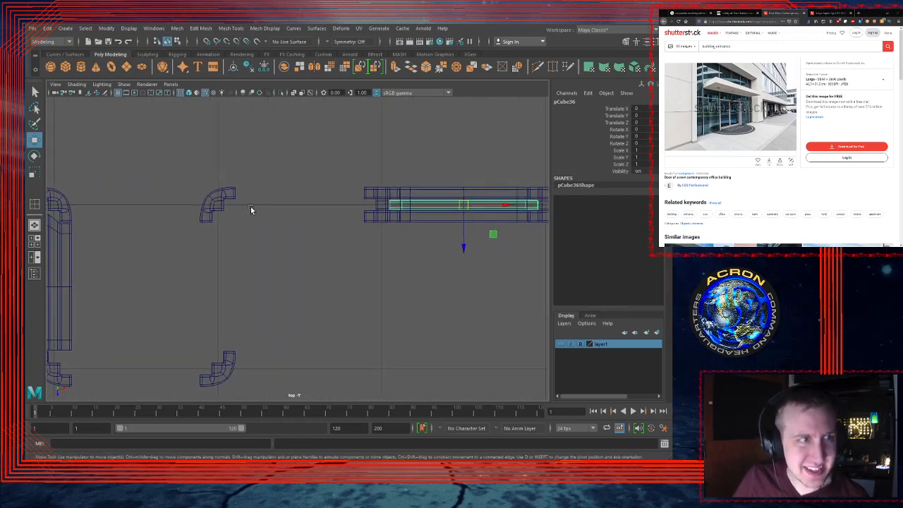
drag(507, 205, 344, 215)
scroll(347, 223, down, 5)
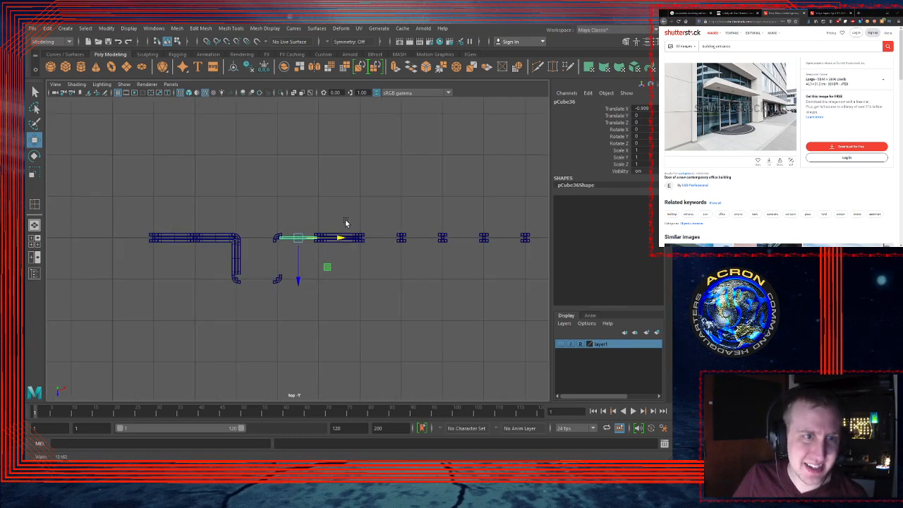
Step: Duplicate the original tall glass panel again and move the copy to Translate X about 1, in the bay on its other side
alt+right_drag(409, 204, 523, 219)
alt+middle_drag(362, 255, 278, 262)
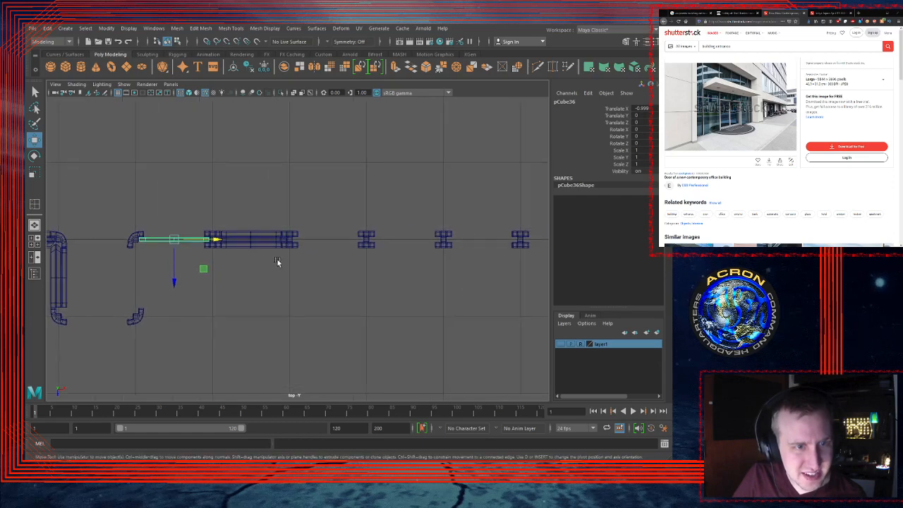
alt+right_drag(278, 262, 536, 216)
click(228, 237)
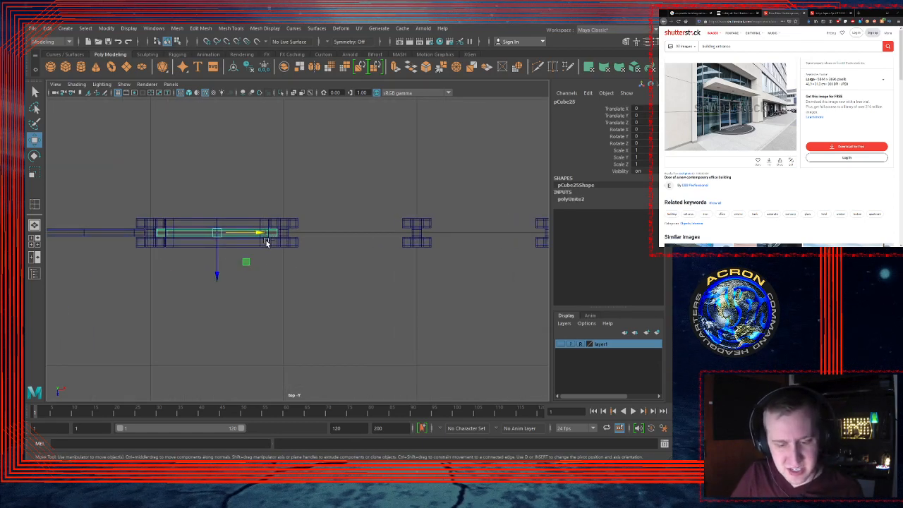
key(ctrl+d)
drag(259, 233, 393, 228)
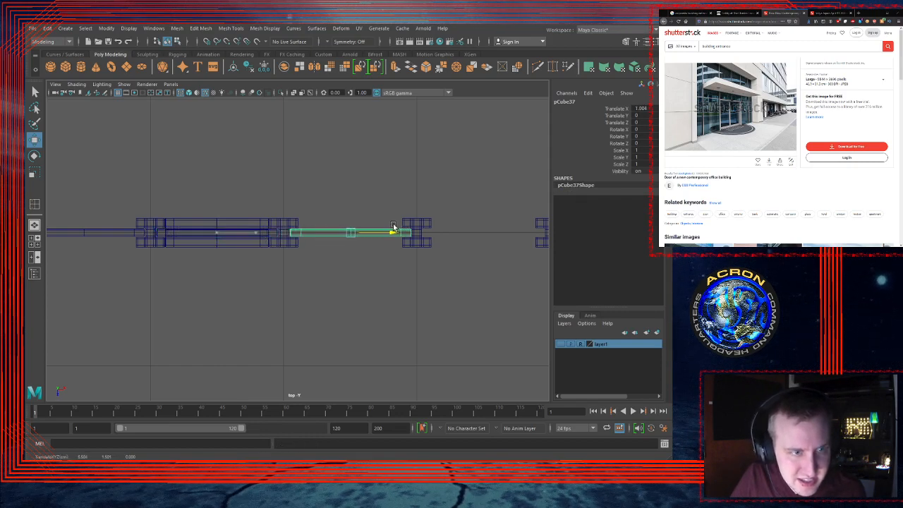
drag(393, 228, 394, 228)
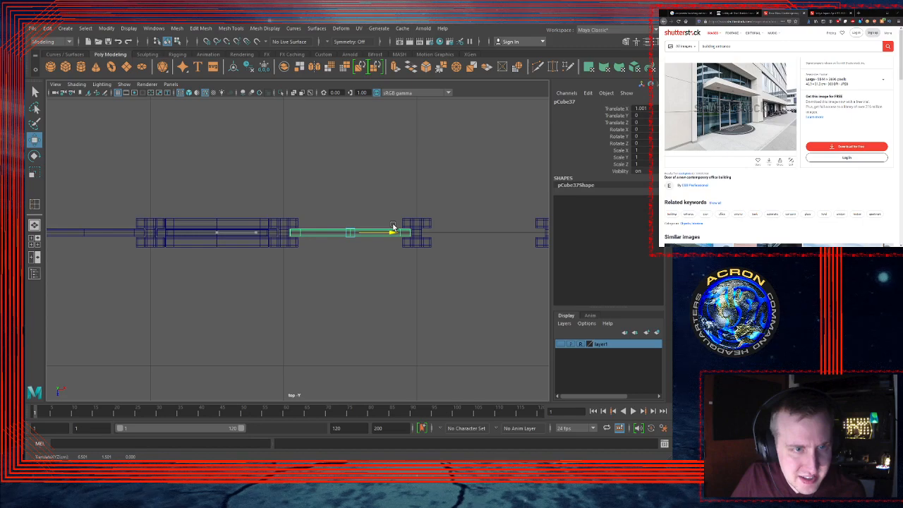
drag(393, 226, 394, 227)
Step: Return to the perspective view of the beamed glass bays and make layer1 visible
key(space)
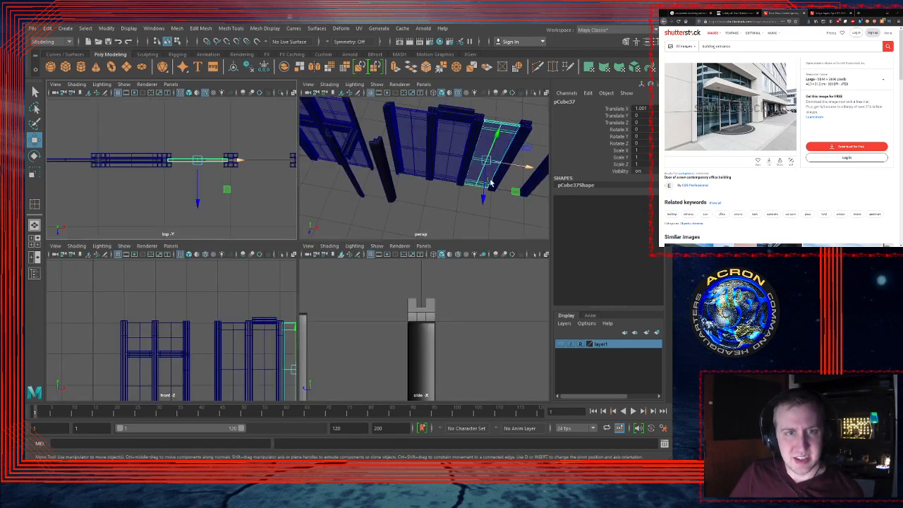
key(space)
alt+right_drag(388, 244, 303, 270)
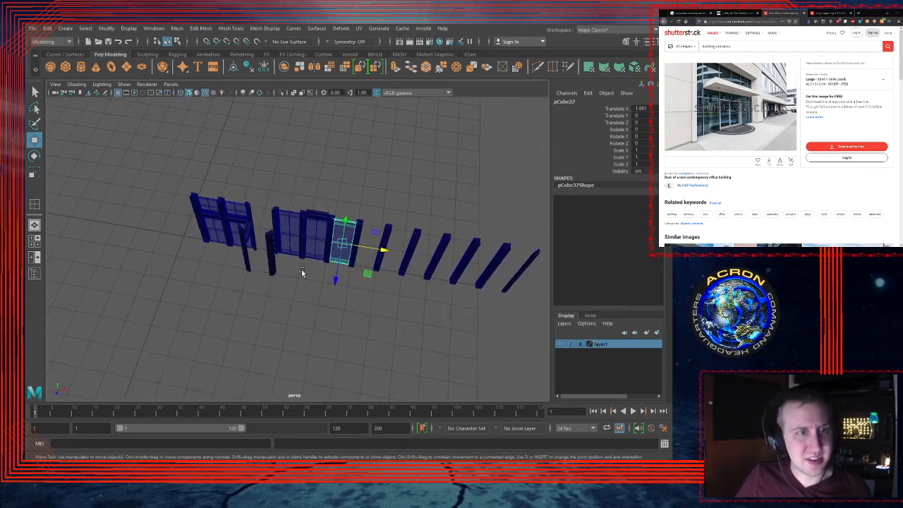
click(312, 313)
alt+drag(312, 313, 323, 206)
alt+right_drag(324, 206, 485, 187)
alt+drag(486, 187, 327, 128)
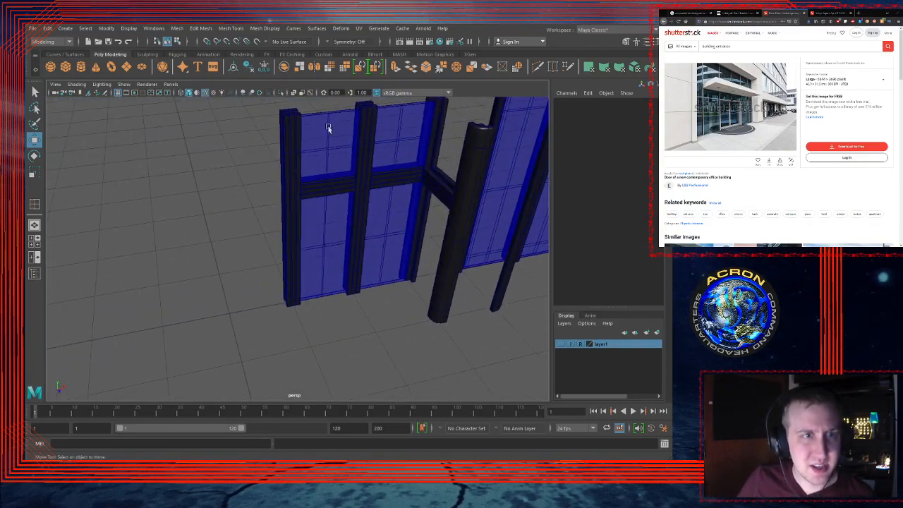
click(561, 344)
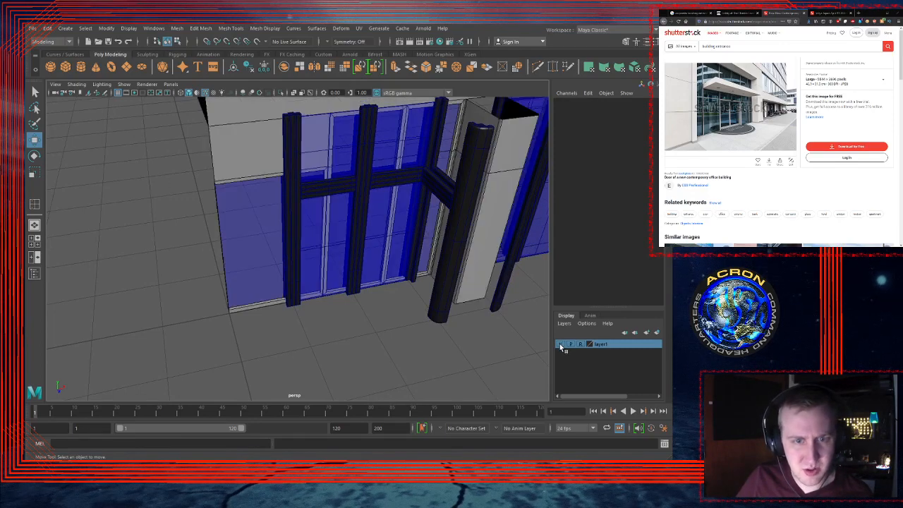
Step: Duplicate the crossbeam between the two straight columns and move the copy to Translate X -5.5, beyond the outer column
alt+drag(237, 208, 386, 209)
click(404, 220)
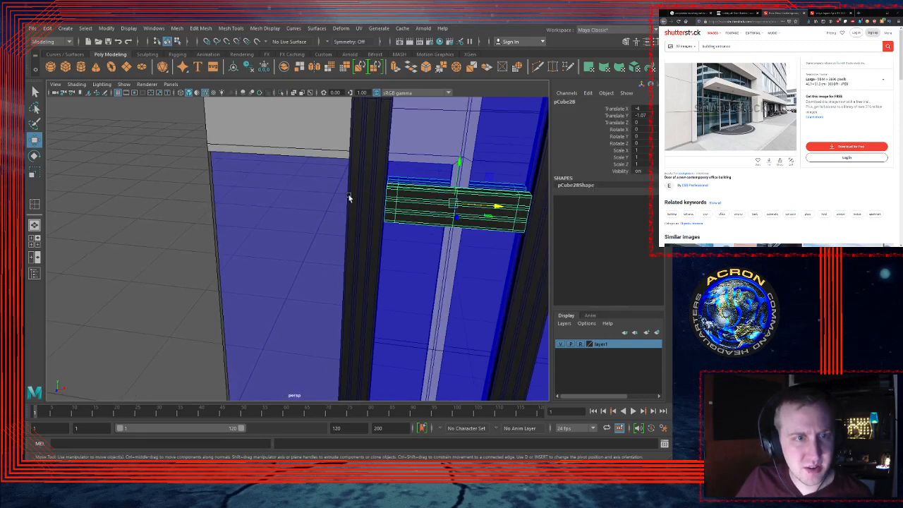
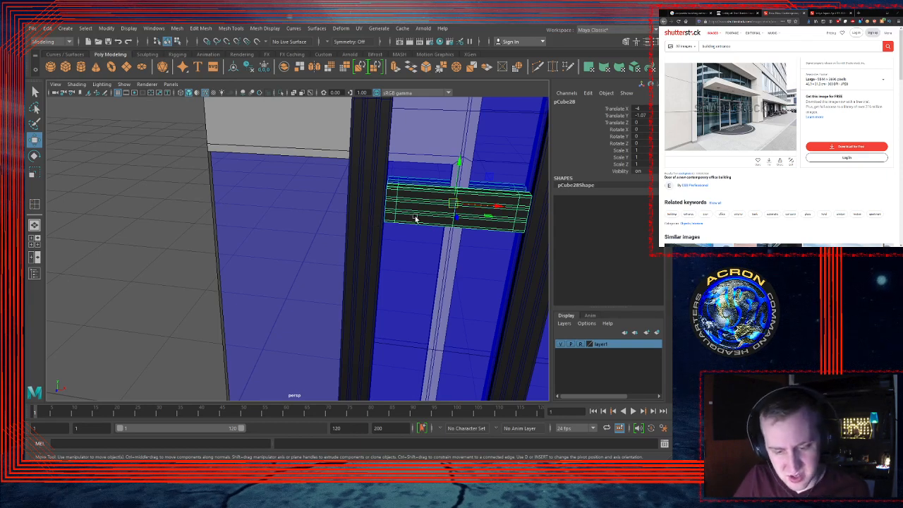
click(499, 210)
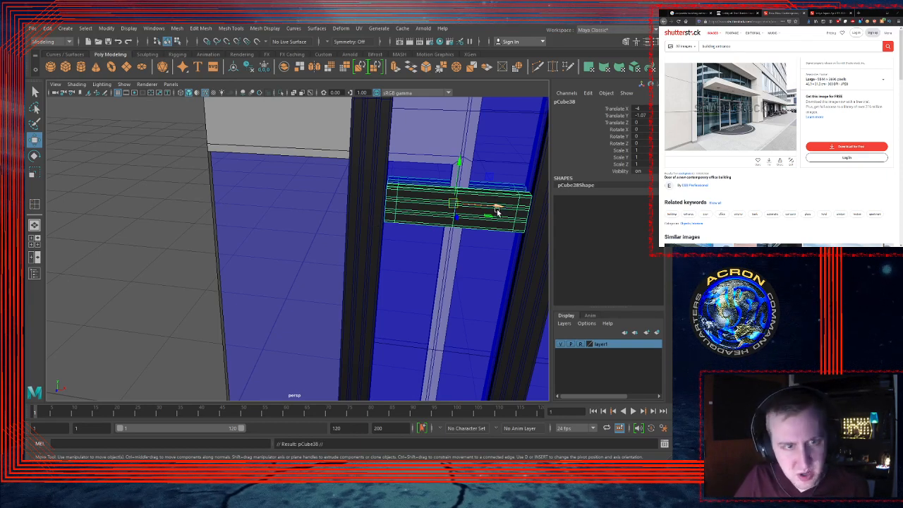
drag(498, 208, 217, 186)
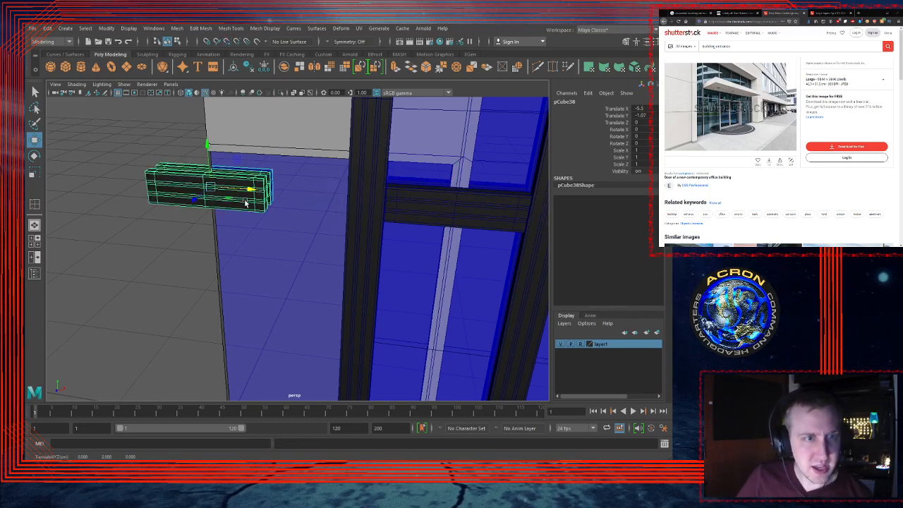
Step: Try Scale X values of 2, 3, 2.5 and 2.2 on the copied crossbeam to extend it toward the outer column
mouse_move(245, 203)
alt+mouse_down()
mouse_move(238, 207)
mouse_move(260, 203)
alt+mouse_up()
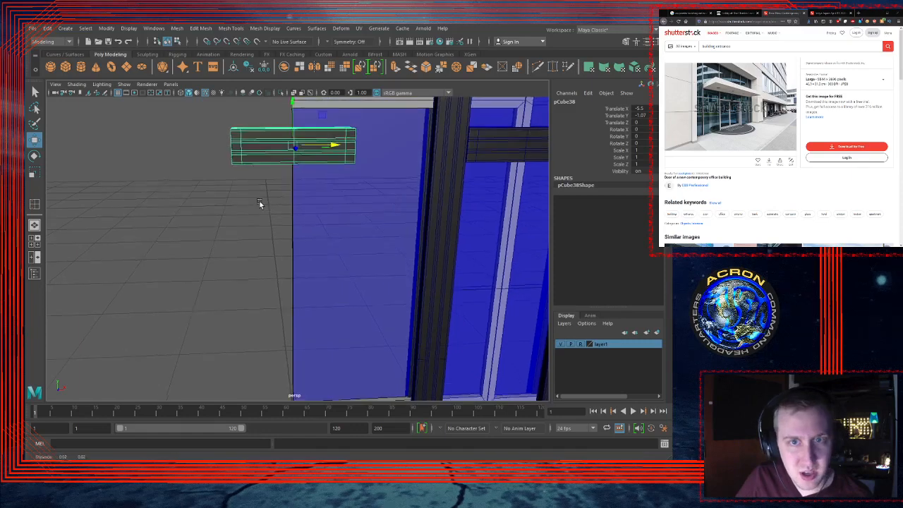
alt+middle_drag(260, 203, 233, 245)
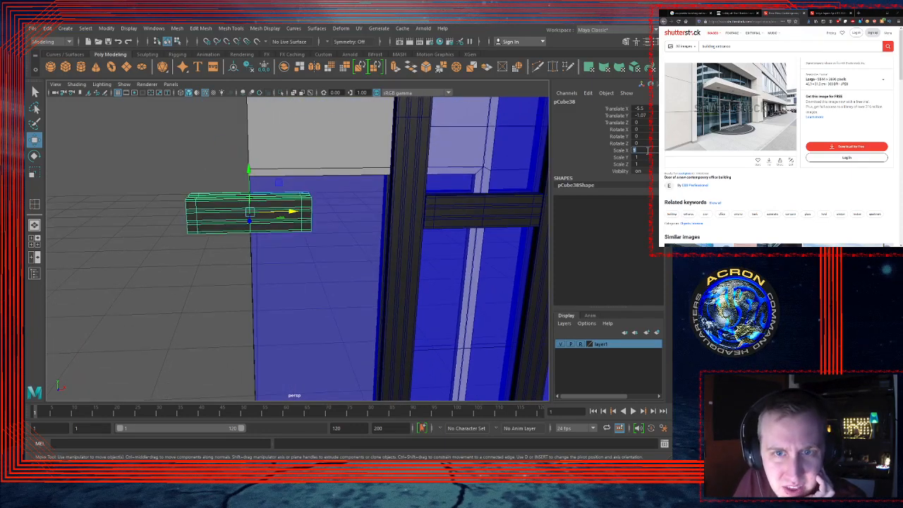
key(Return)
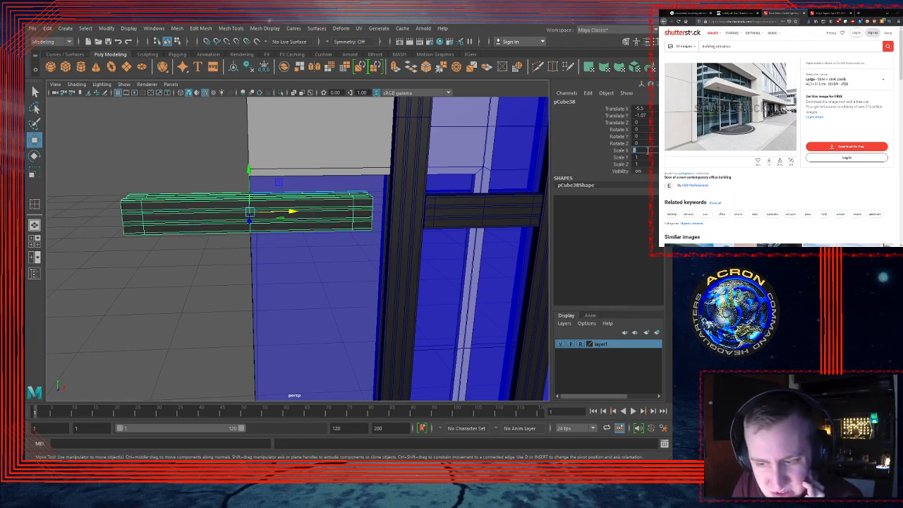
text(3)
key(Return)
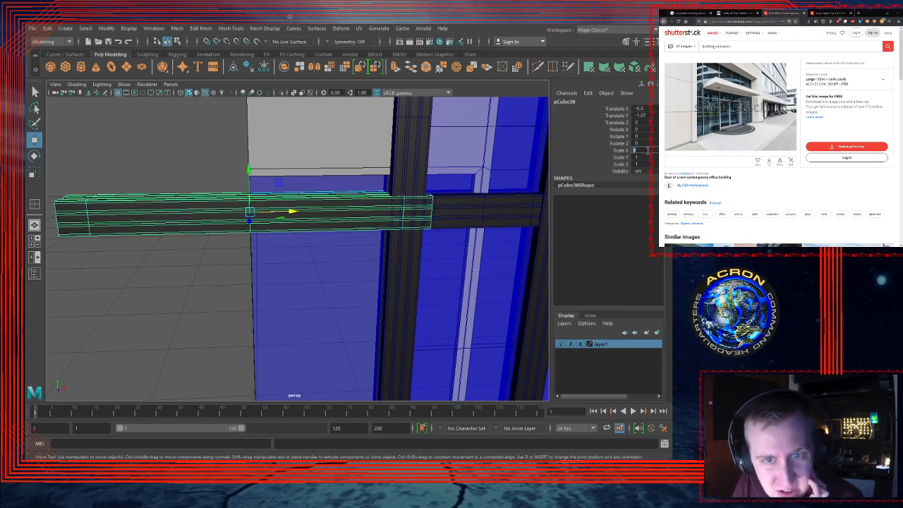
key(Return)
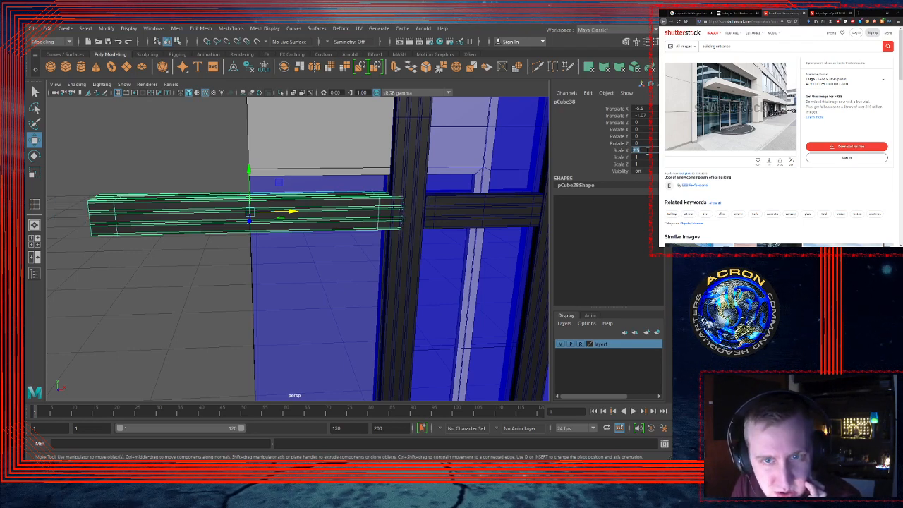
text(2)
key(Return)
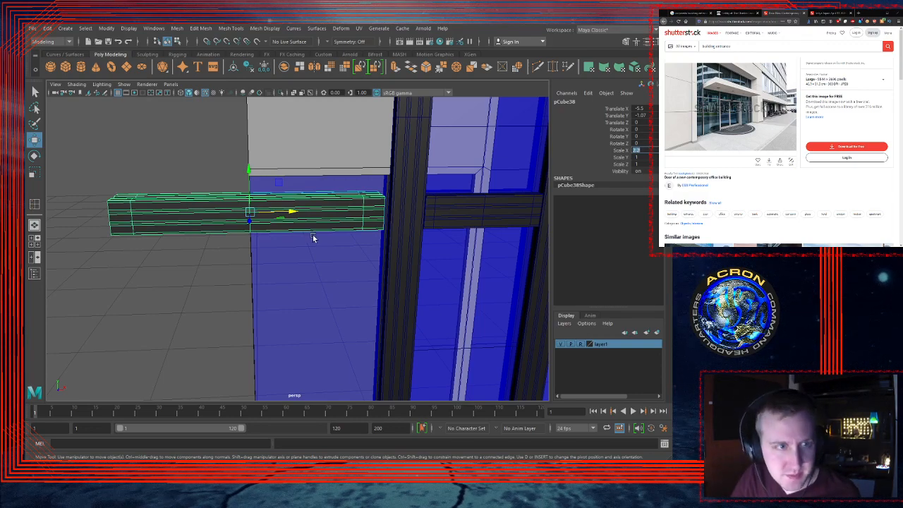
Step: Turn off the copied crossbeam's smooth preview and set its Scale X to 2.3 so its end meets the outer column
mouse_move(313, 235)
alt+mouse_down()
mouse_move(296, 229)
mouse_move(307, 242)
alt+mouse_up()
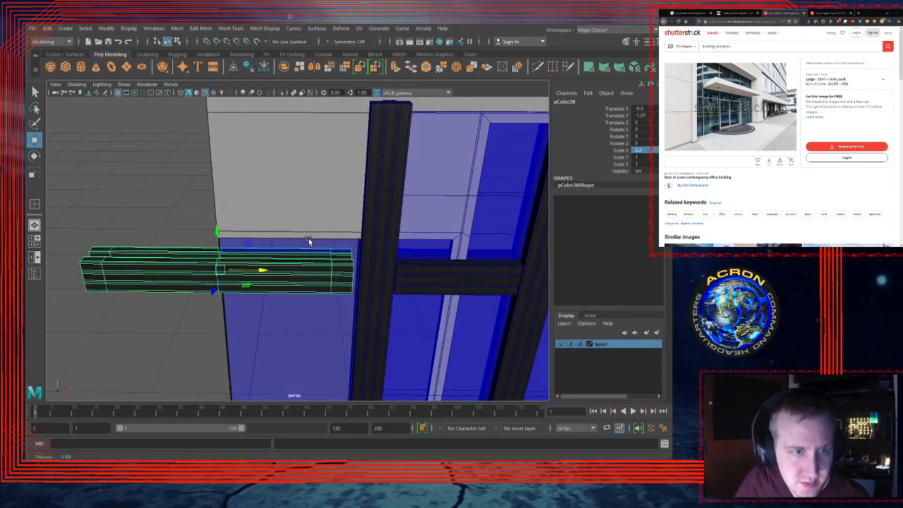
scroll(317, 238, up, 2)
key(1)
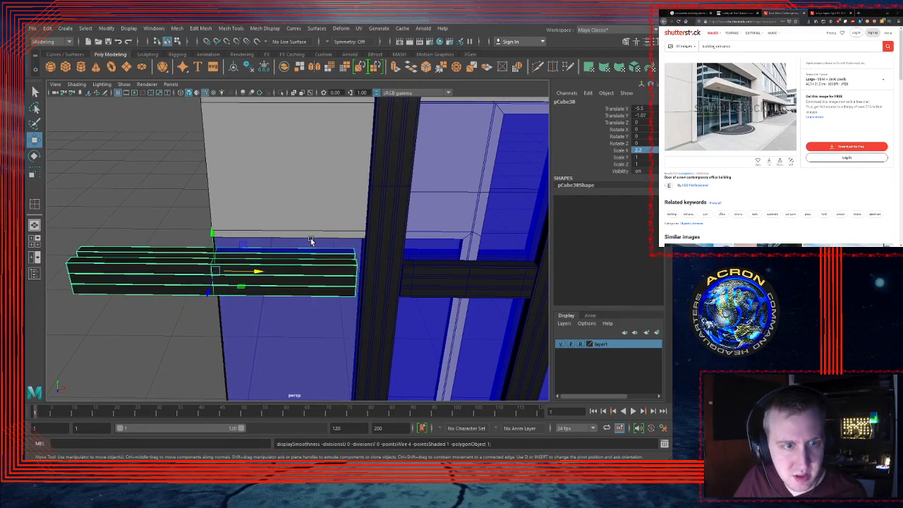
alt+drag(307, 253, 391, 245)
scroll(413, 240, up, 2)
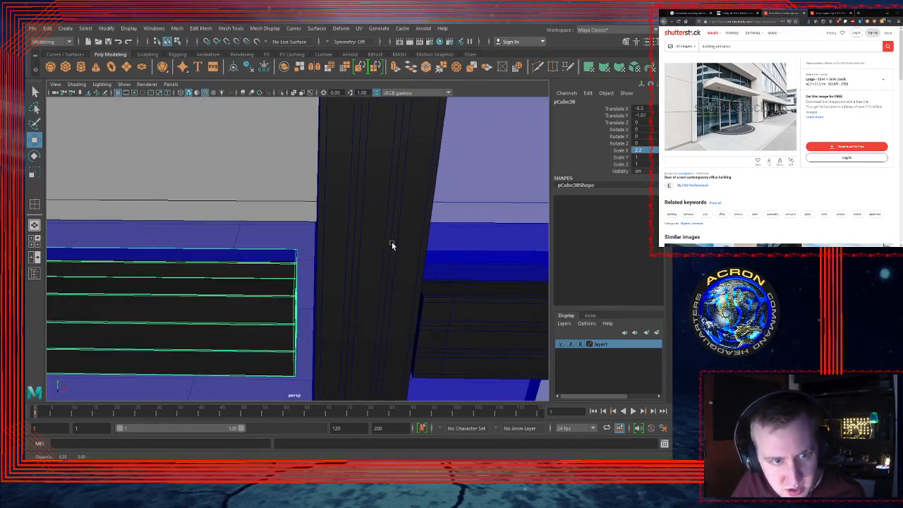
click(650, 150)
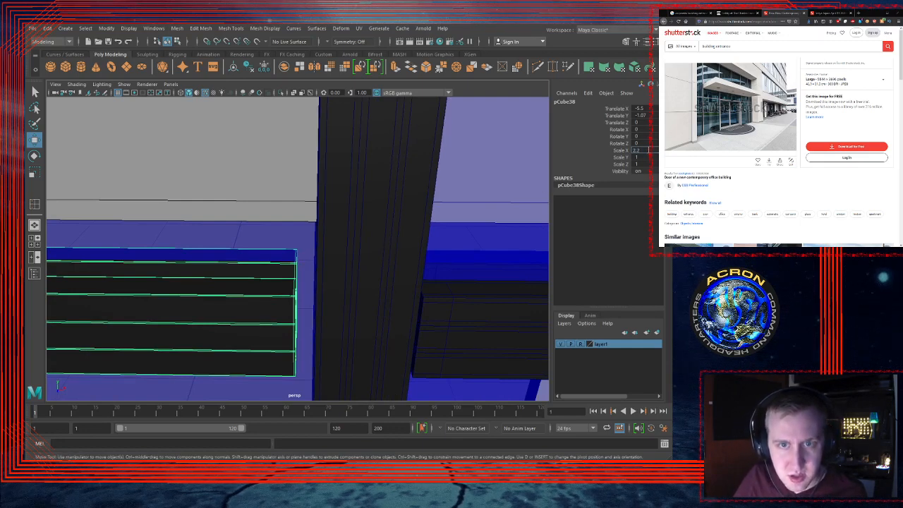
text(2.3)
key(Return)
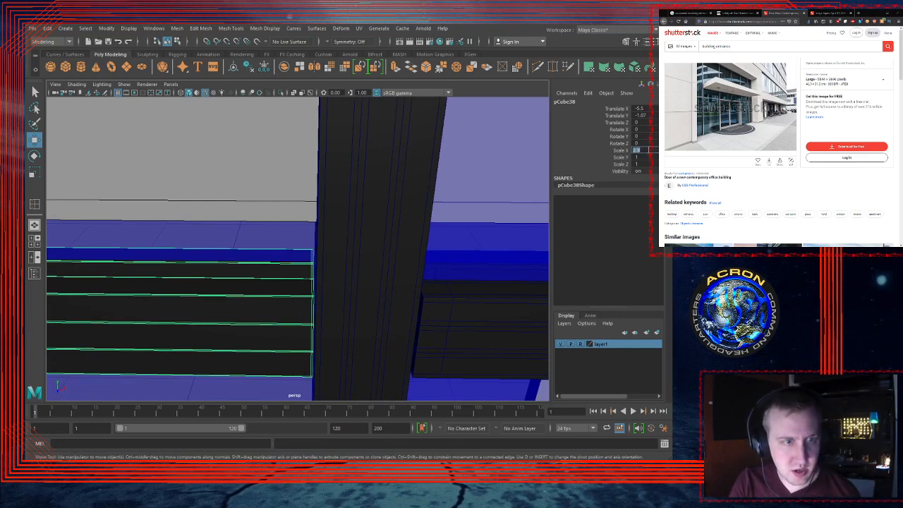
alt+right_drag(415, 231, 355, 242)
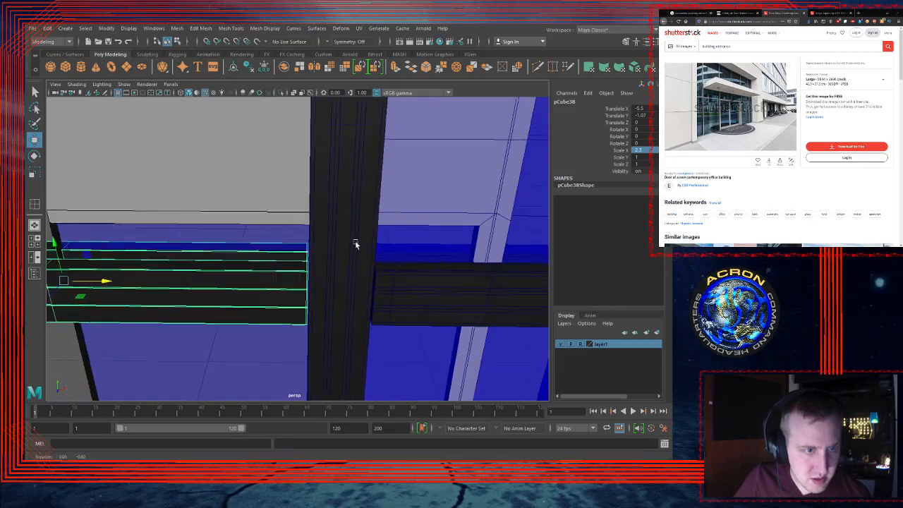
Step: Create a new polygon cube at the origin, working in the front view of the building entrance
alt+drag(355, 242, 361, 220)
alt+middle_drag(361, 220, 373, 310)
alt+drag(372, 310, 361, 184)
alt+right_drag(339, 174, 385, 166)
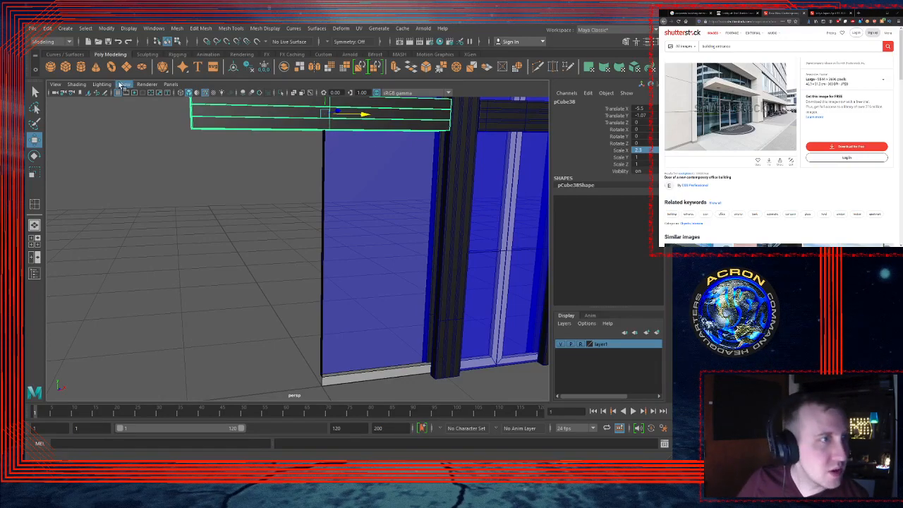
alt+drag(432, 353, 347, 221)
key(space)
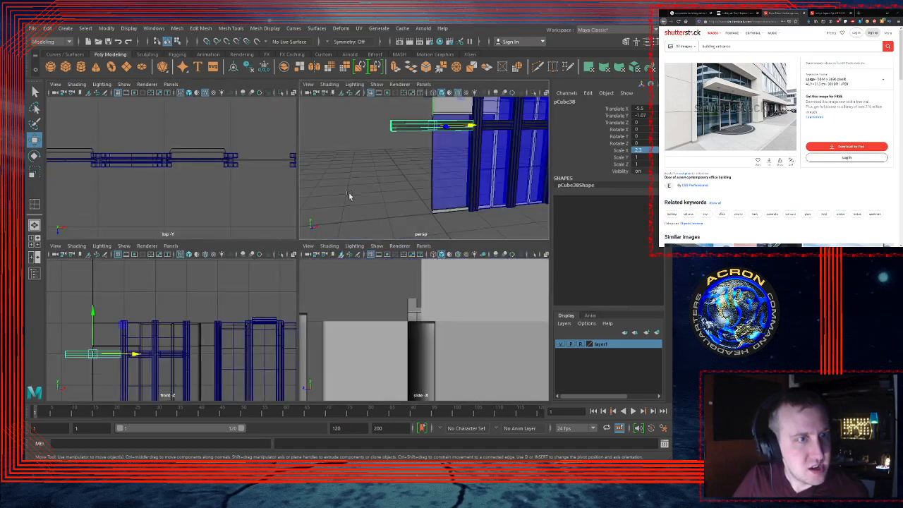
key(space)
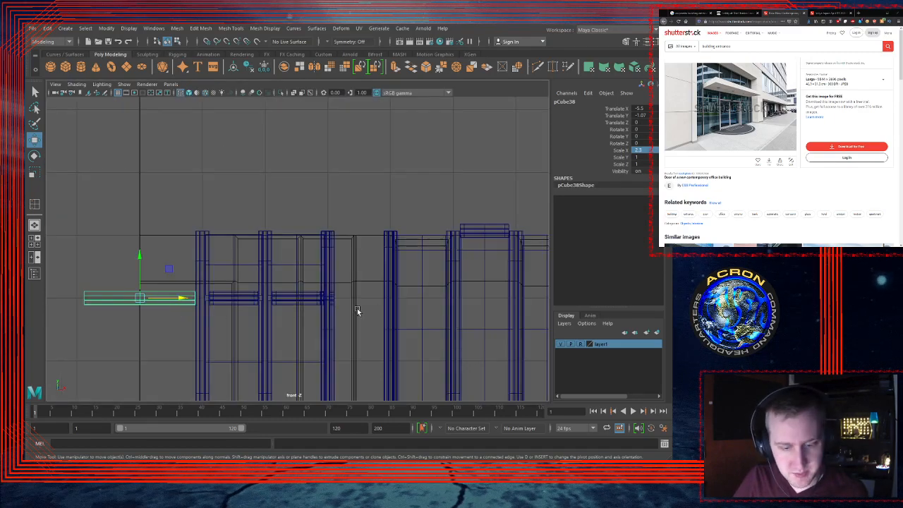
scroll(358, 310, down, 3)
alt+middle_drag(368, 291, 437, 211)
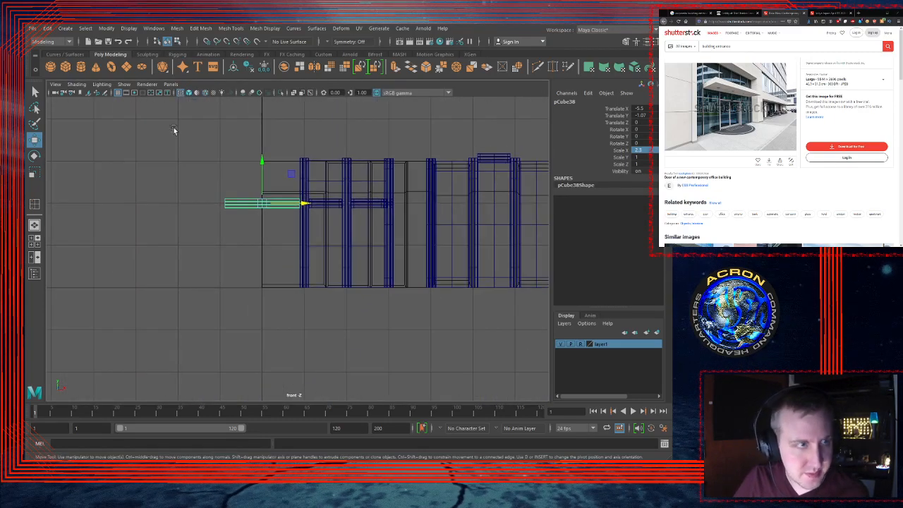
click(65, 67)
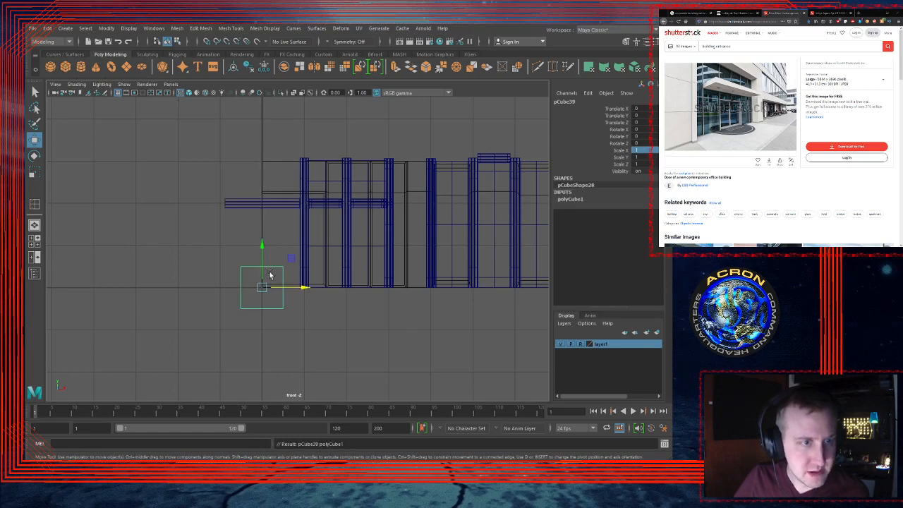
Step: Snap the new cube's base onto the ground line and relocate its pivot to its lower-left corner
key(d)
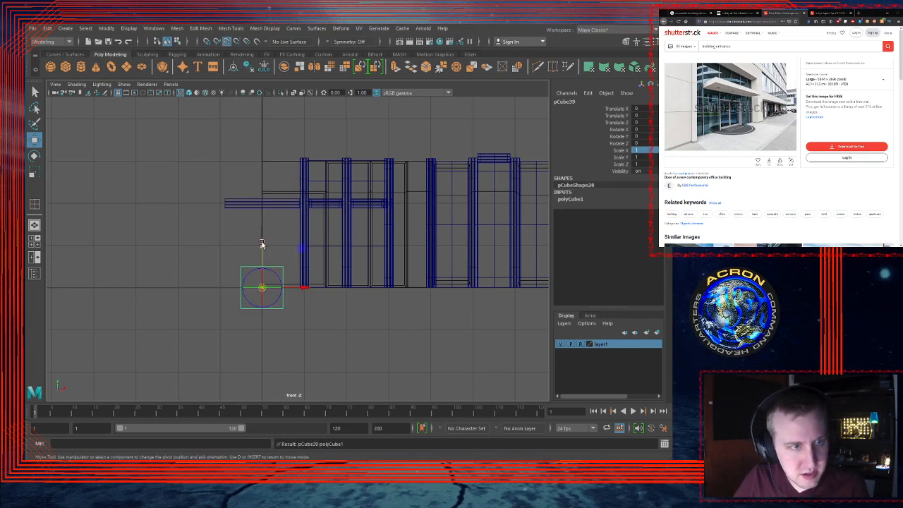
drag(262, 245, 262, 326)
key(d)
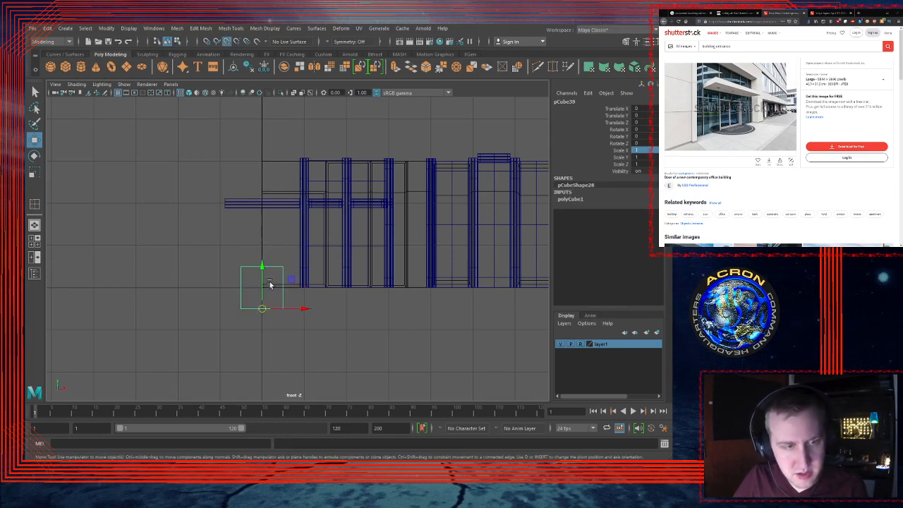
key(x)
drag(262, 310, 244, 295)
key(d)
key(v)
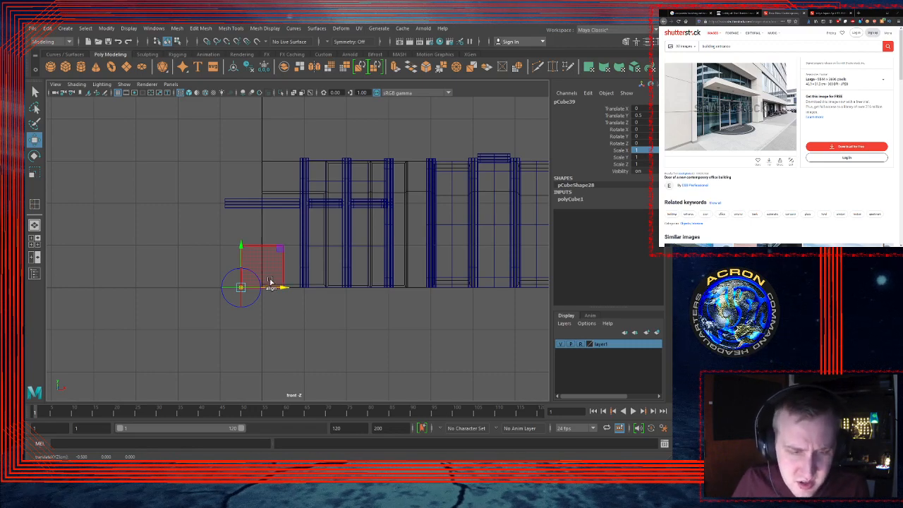
Step: Snap the cube along X so its lower-left corner meets the wall's left edge, giving Translate X 0.5
alt+right_drag(269, 282, 578, 295)
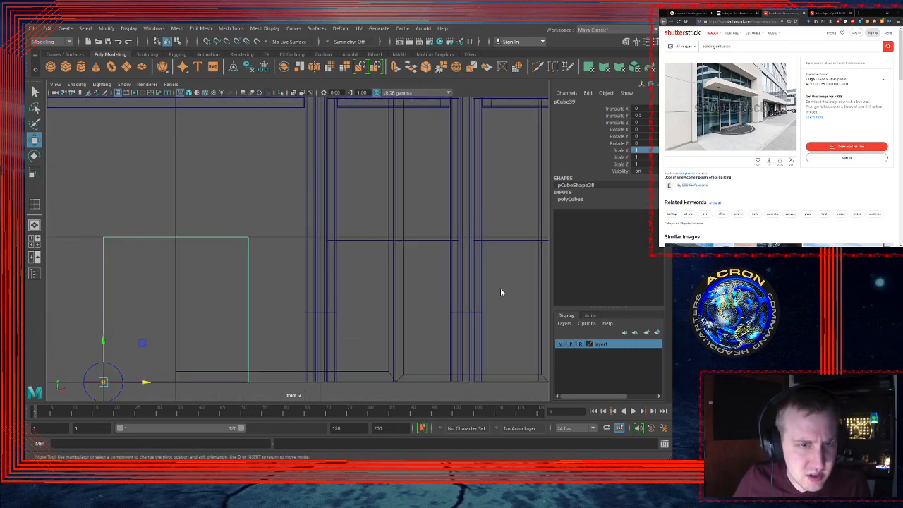
click(511, 219)
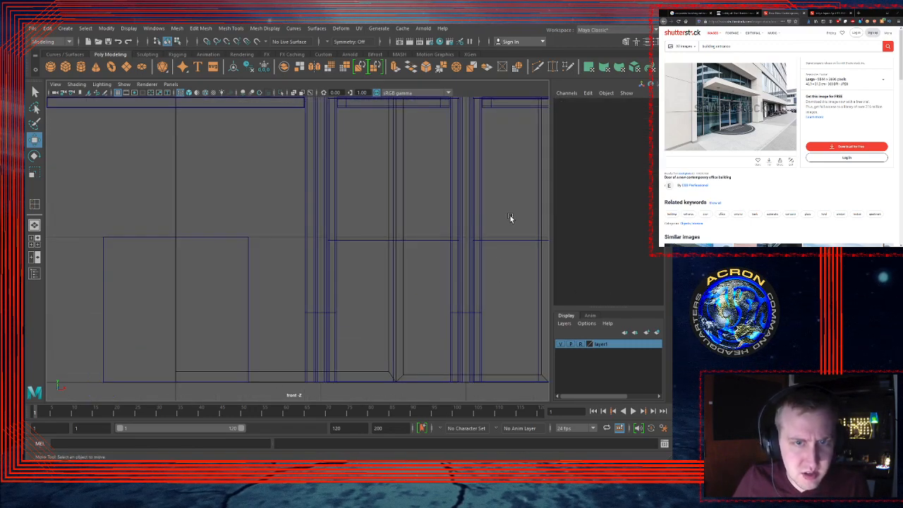
click(123, 238)
alt+middle_drag(253, 274, 276, 234)
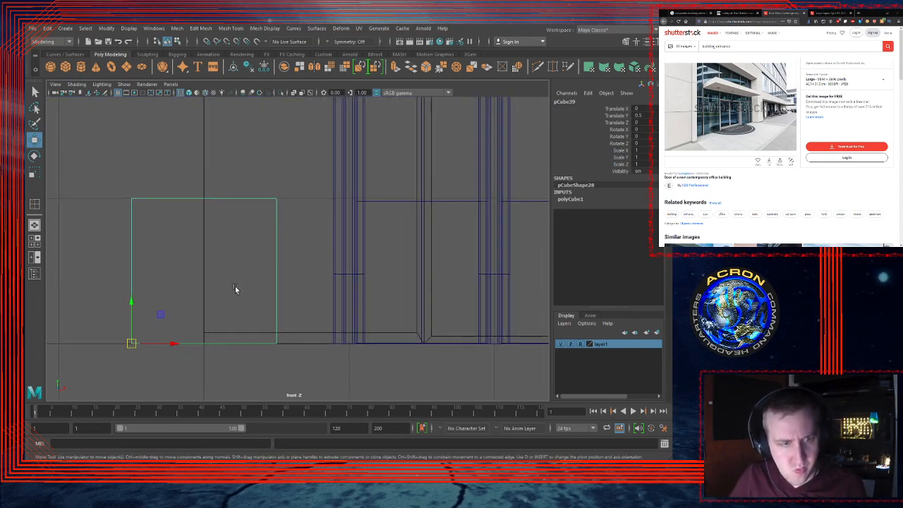
key(v)
drag(177, 344, 204, 343)
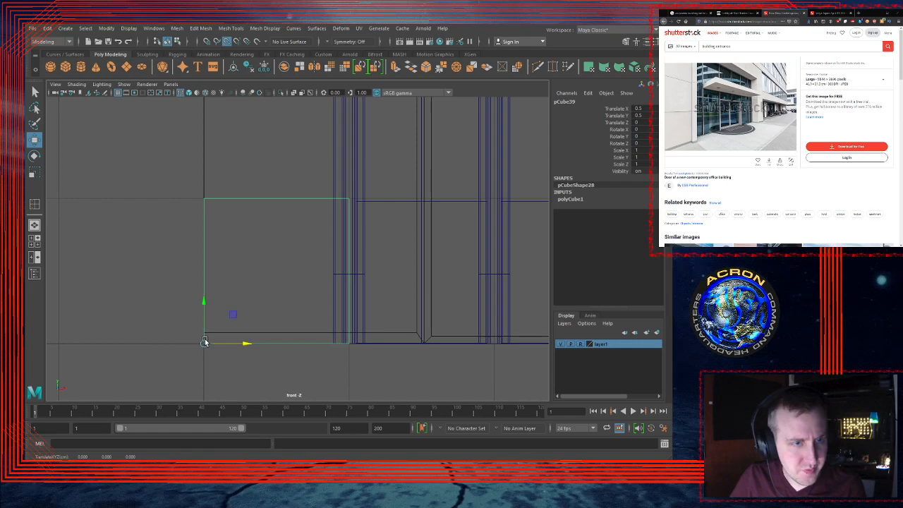
Step: Snap the cube's right-hand vertices along X to the left face of the first vertical column
alt+right_drag(354, 282, 335, 278)
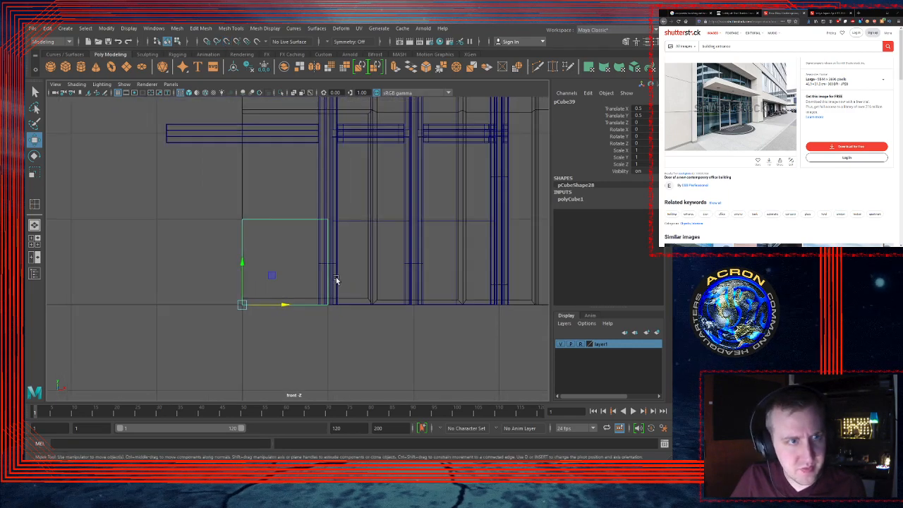
alt+middle_drag(332, 273, 327, 295)
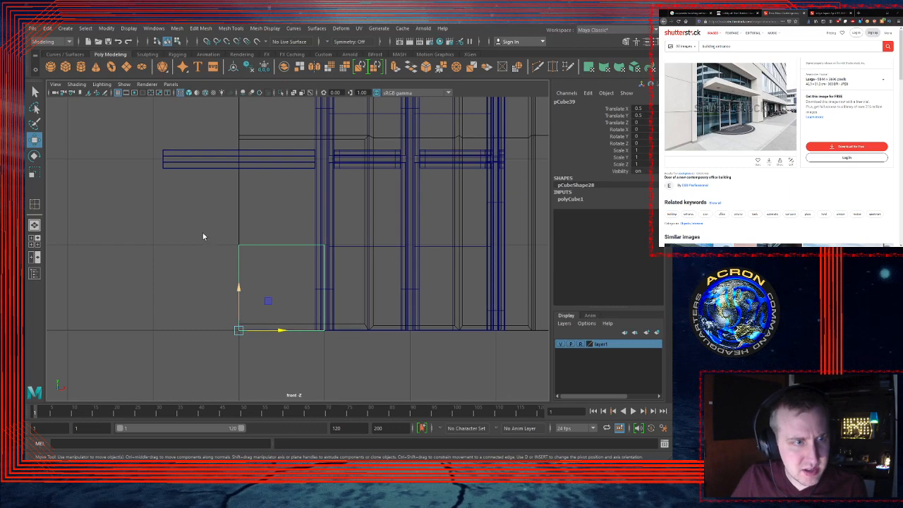
key(F9)
drag(313, 209, 356, 350)
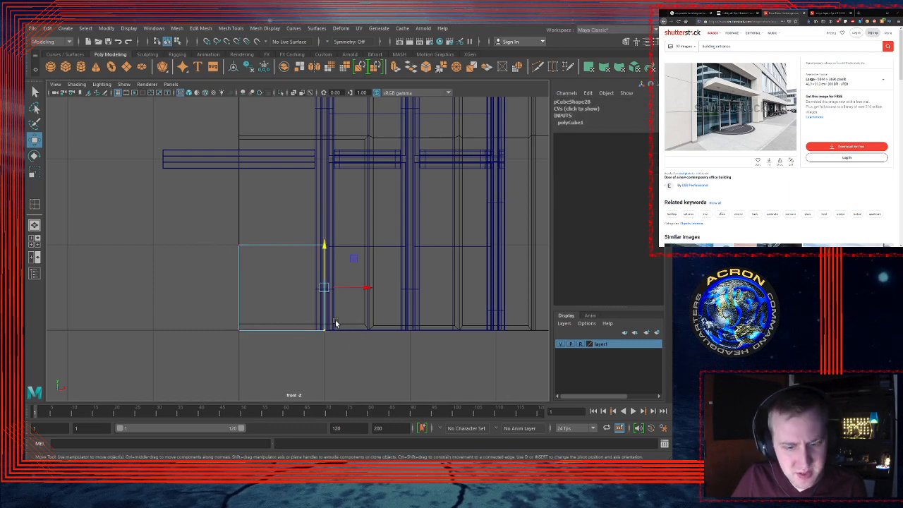
alt+right_drag(279, 266, 485, 250)
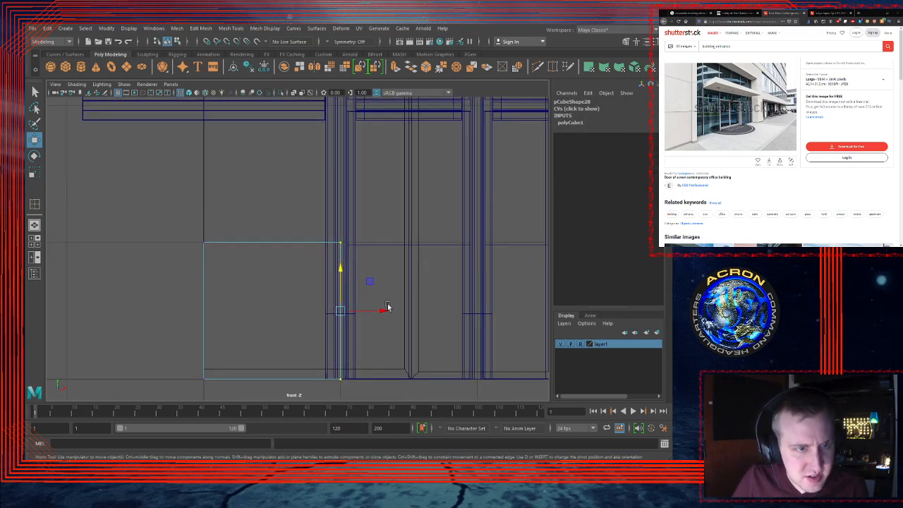
drag(383, 311, 306, 313)
key(v)
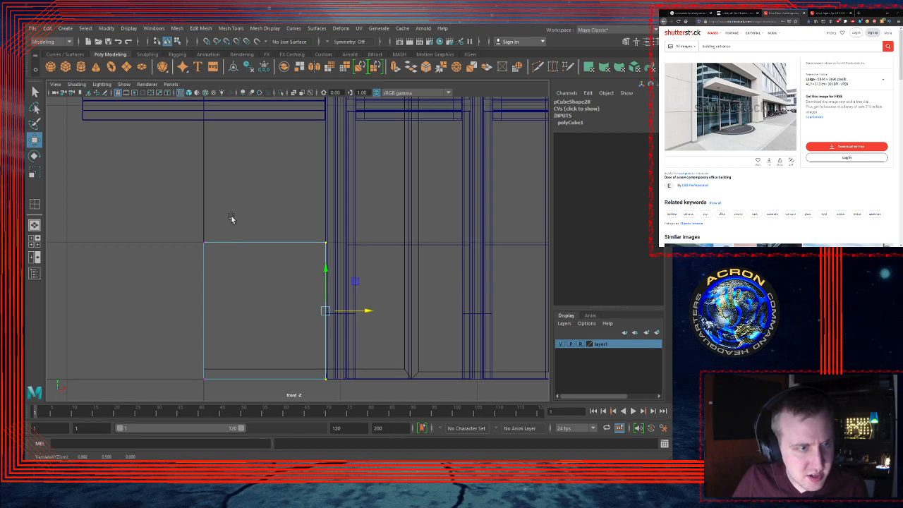
Step: Move the cube's left-hand vertices to about X 0.86, leaving a thin strip against the column
drag(230, 215, 162, 391)
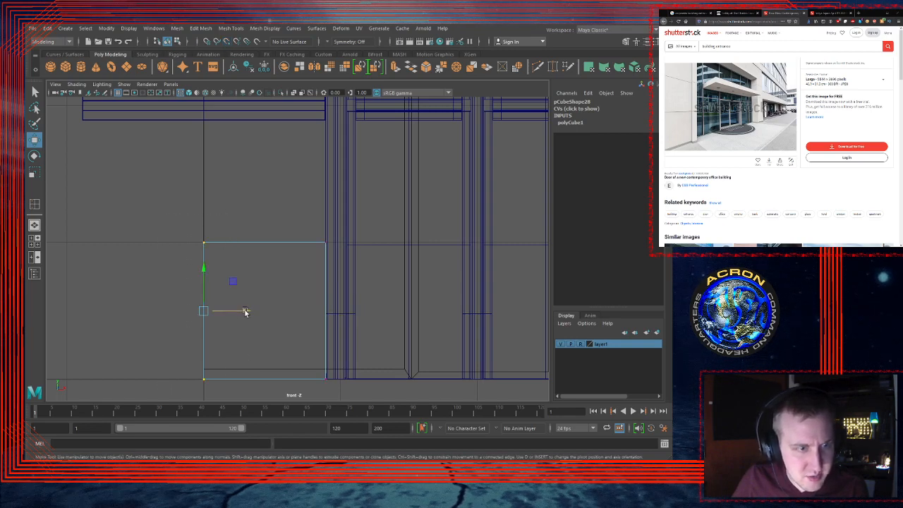
drag(245, 312, 362, 297)
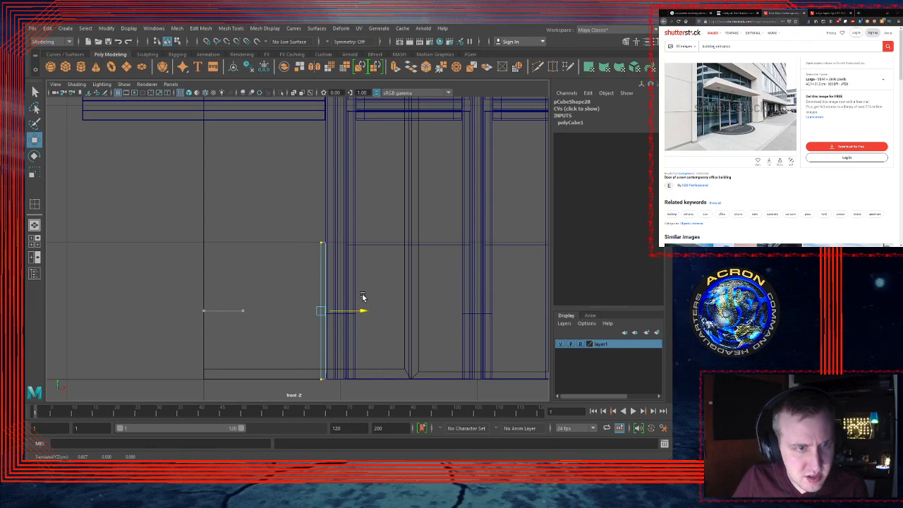
drag(362, 295, 362, 295)
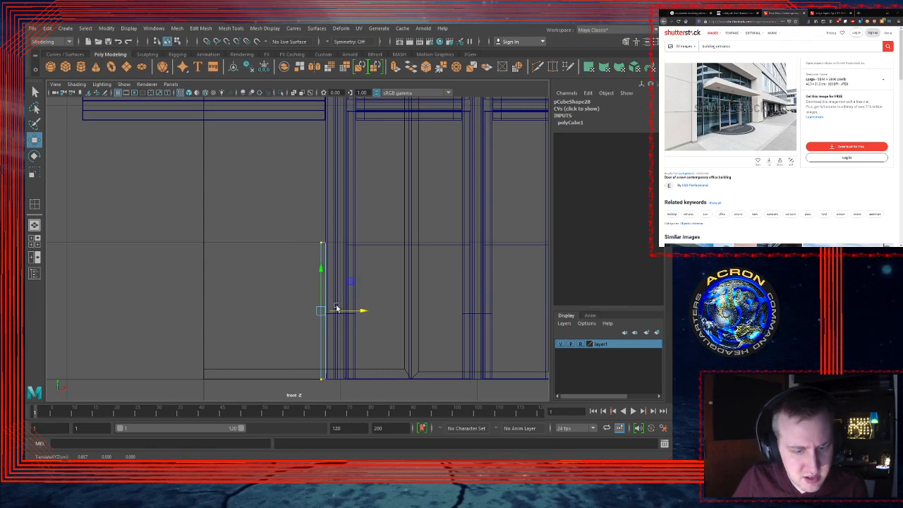
alt+right_drag(337, 307, 643, 288)
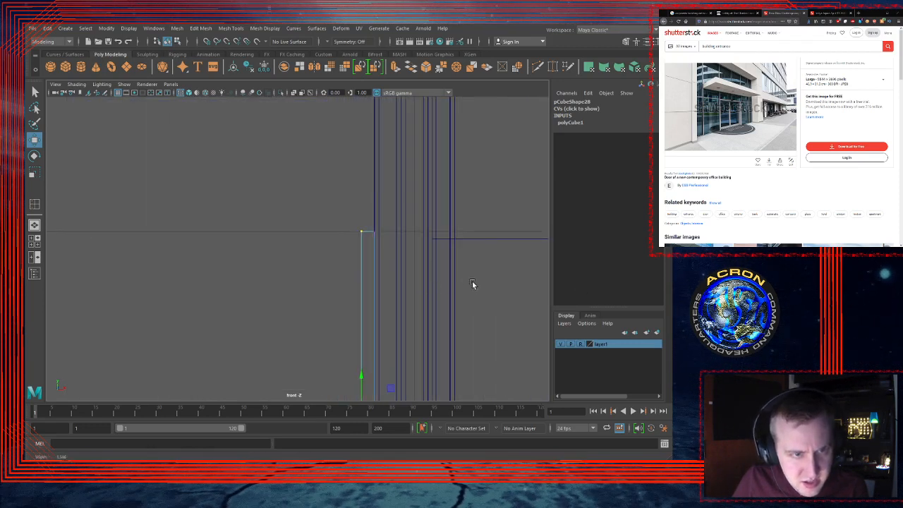
alt+right_drag(473, 284, 538, 286)
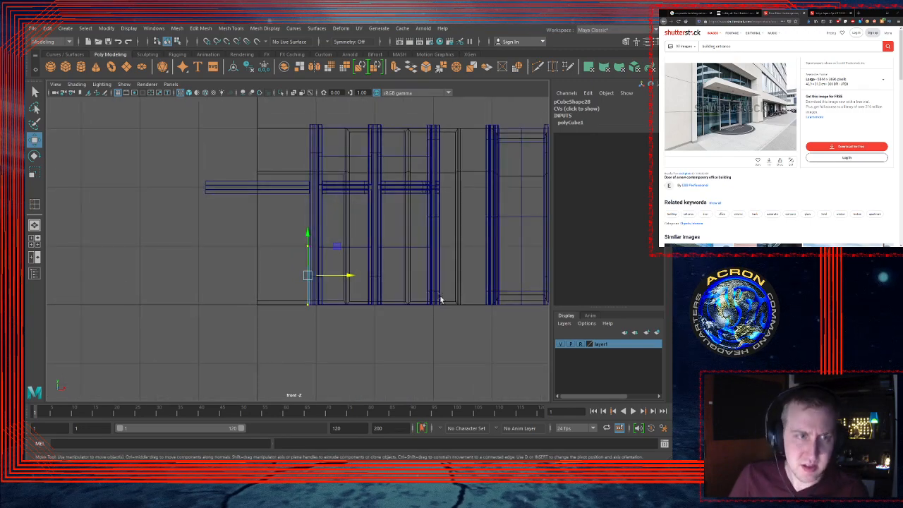
Step: Snap the thin strip's back vertices along Z to the back edge of the horizontal beam
key(space)
key(space)
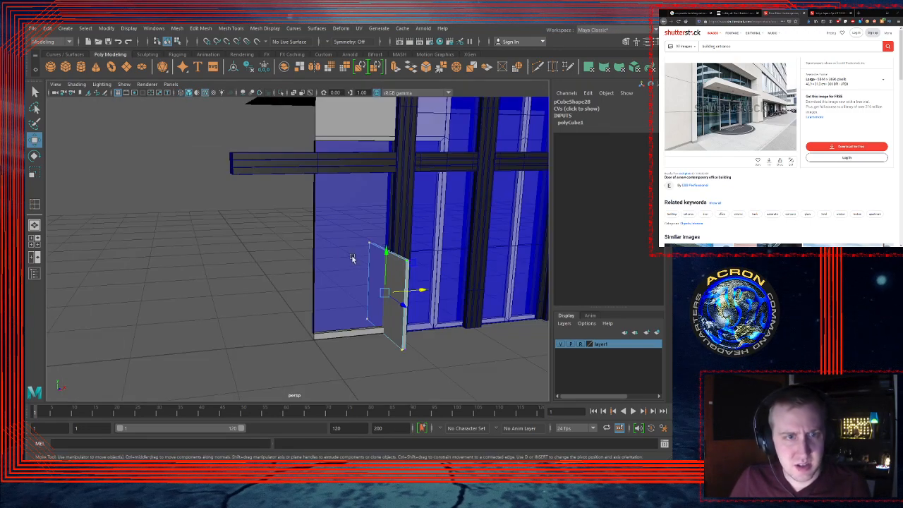
alt+right_drag(352, 259, 385, 251)
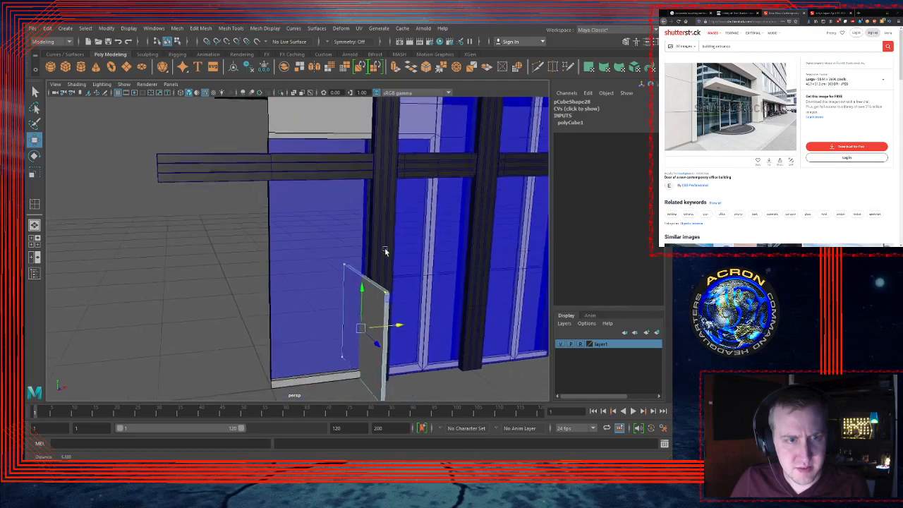
alt+drag(385, 252, 414, 252)
drag(334, 230, 368, 351)
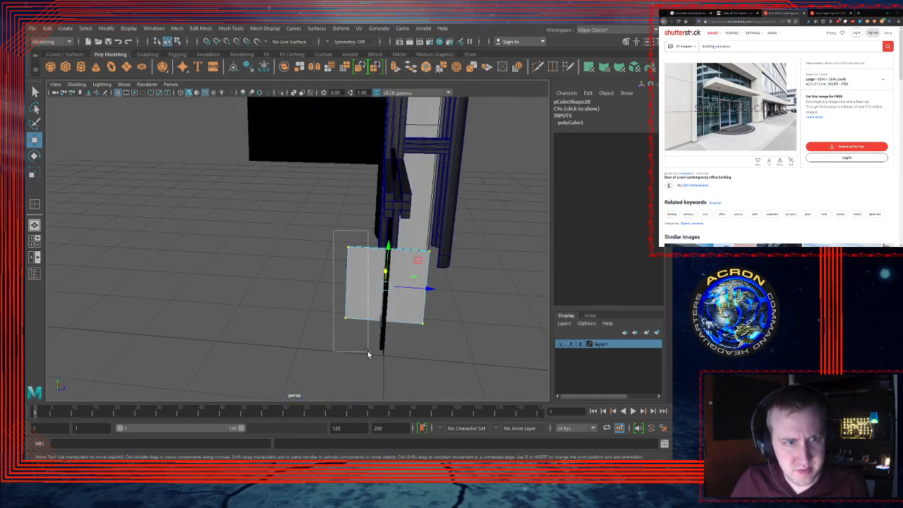
key(space)
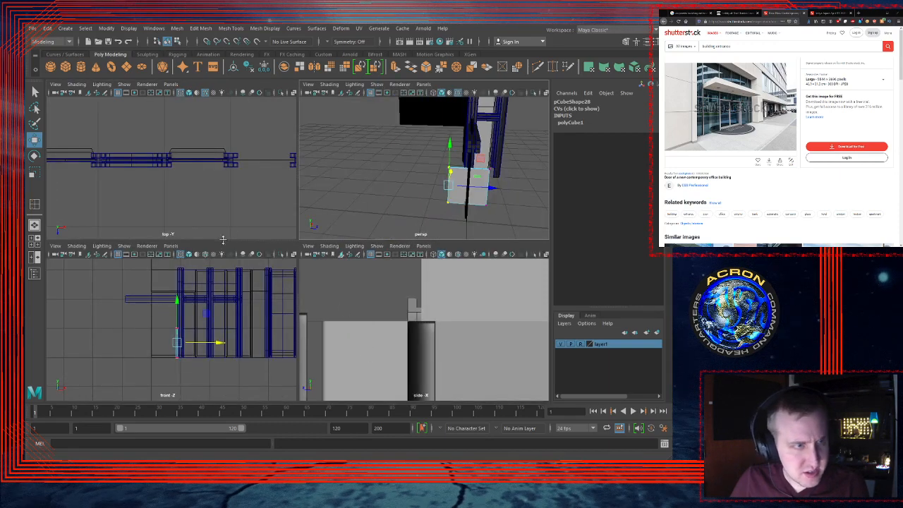
key(space)
key(f)
alt+right_drag(333, 272, 309, 277)
alt+middle_drag(308, 276, 308, 223)
alt+right_drag(327, 223, 480, 218)
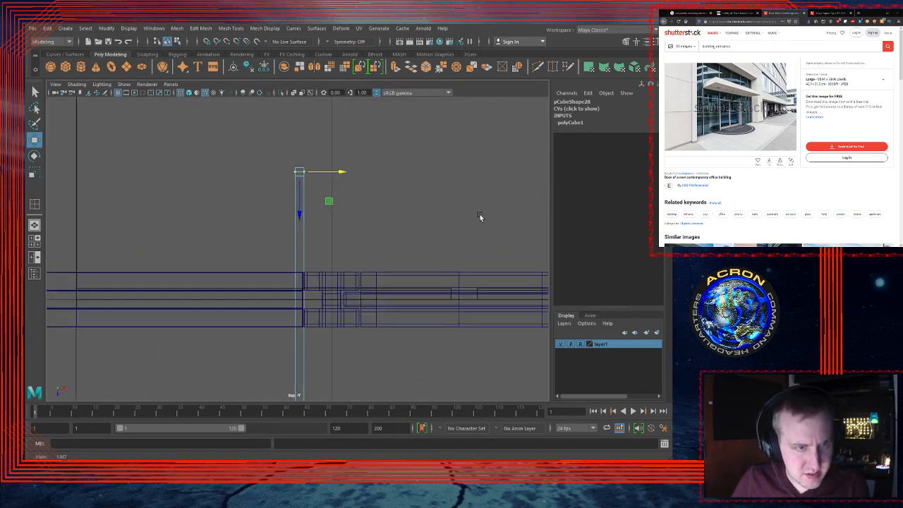
alt+right_drag(329, 233, 375, 225)
key(v)
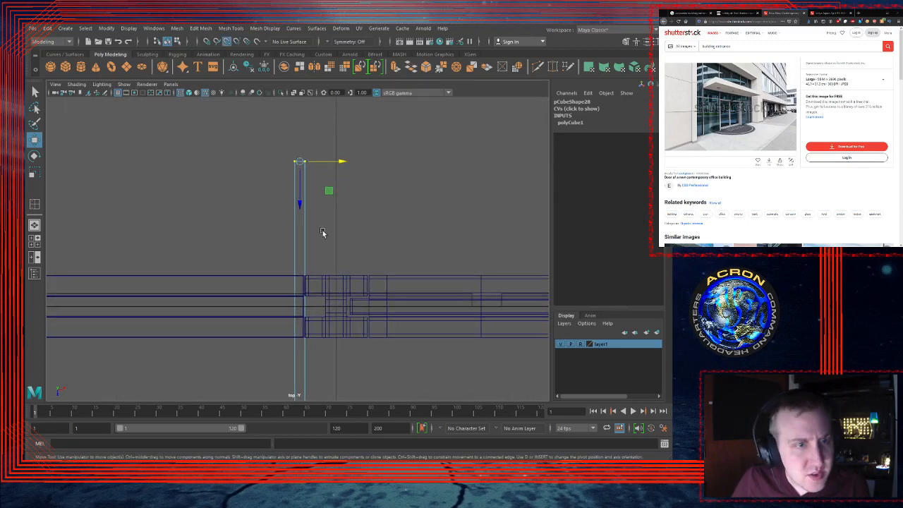
drag(299, 202, 308, 277)
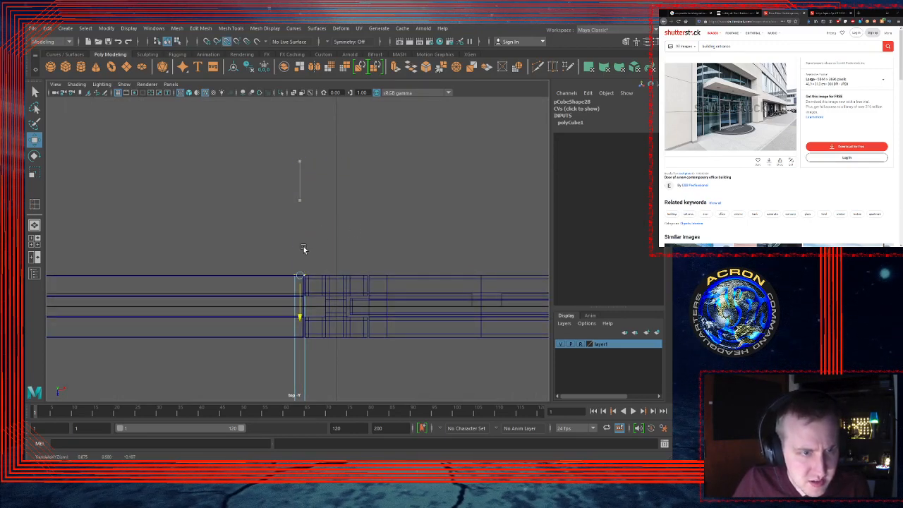
drag(303, 234, 302, 196)
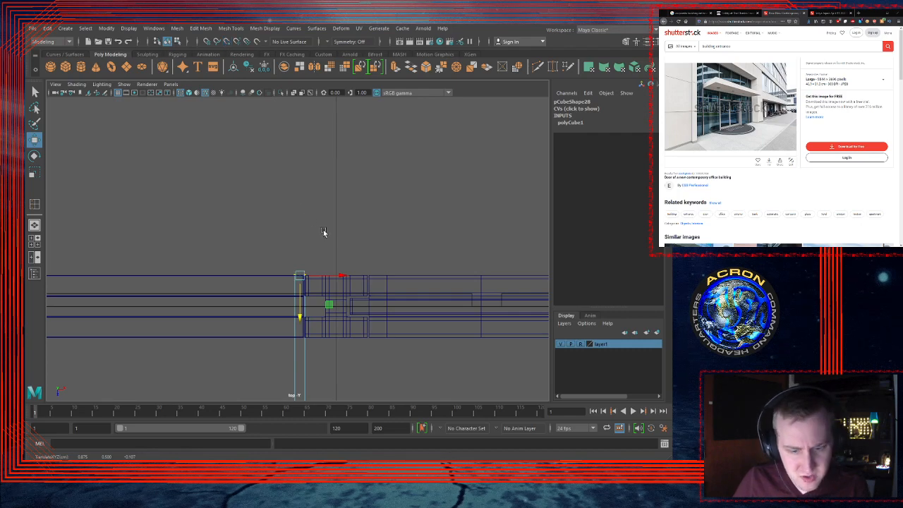
Step: Pull the strip's front vertices back to about Z 0.17, just in front of the horizontal beam
alt+middle_drag(314, 260, 322, 157)
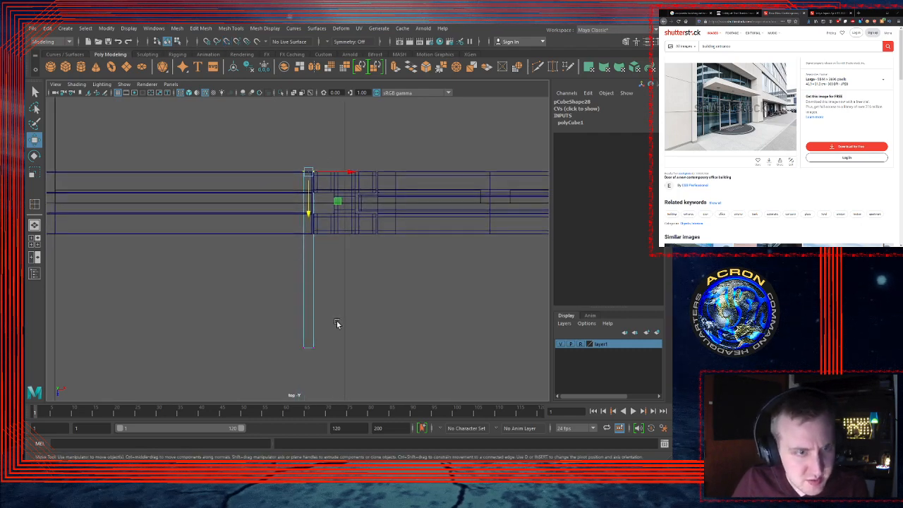
drag(335, 329, 284, 359)
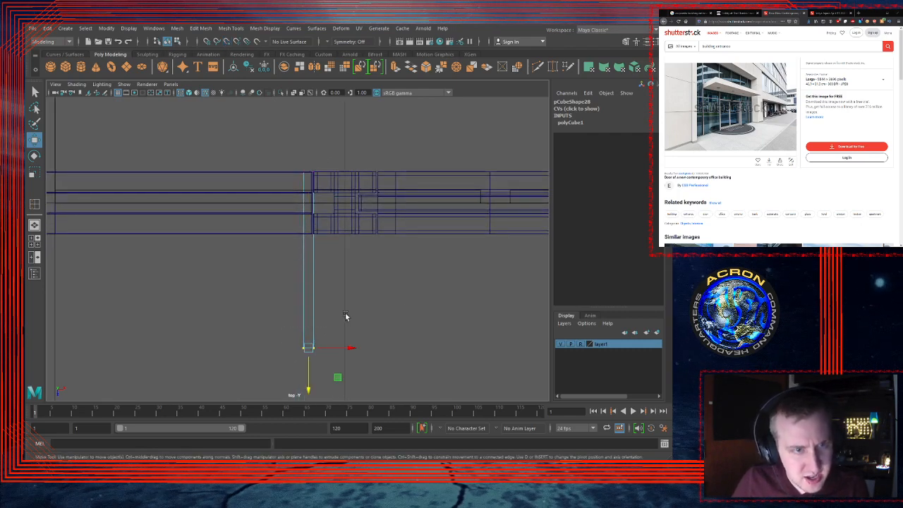
key(f)
alt+right_drag(358, 281, 442, 272)
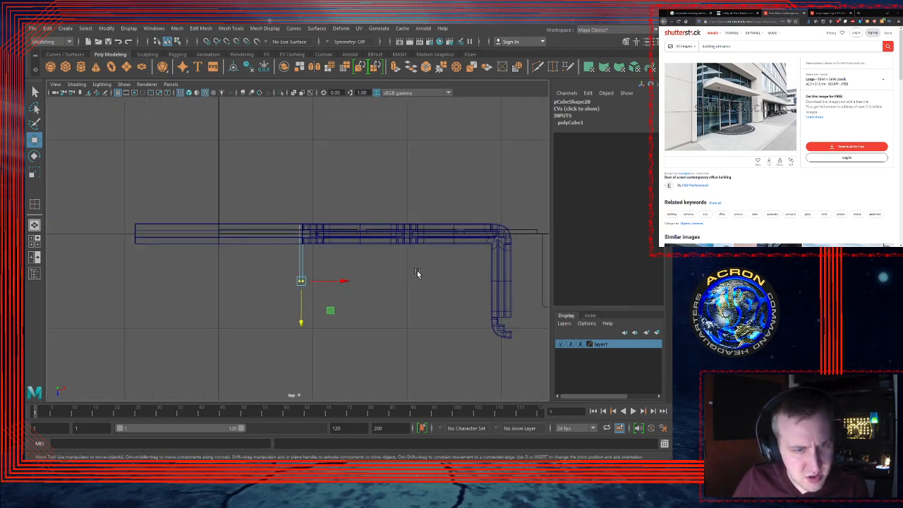
drag(301, 318, 492, 251)
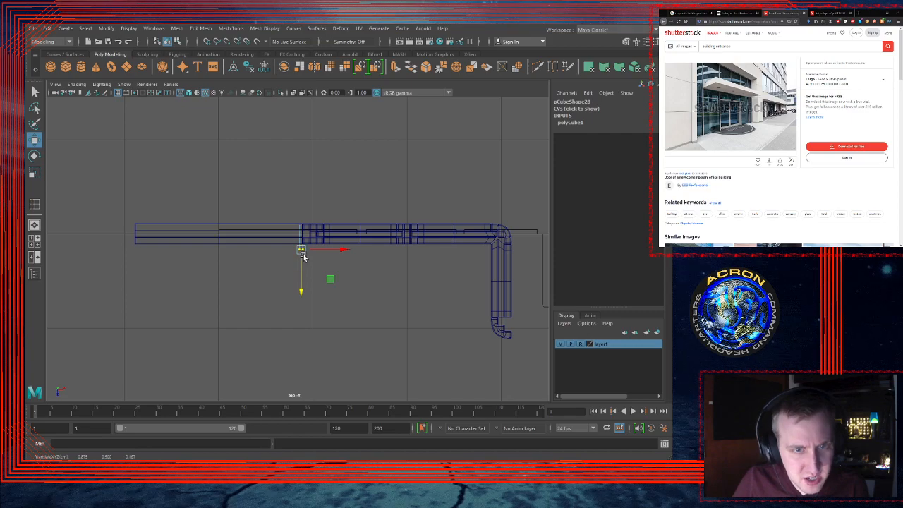
key(space)
key(space)
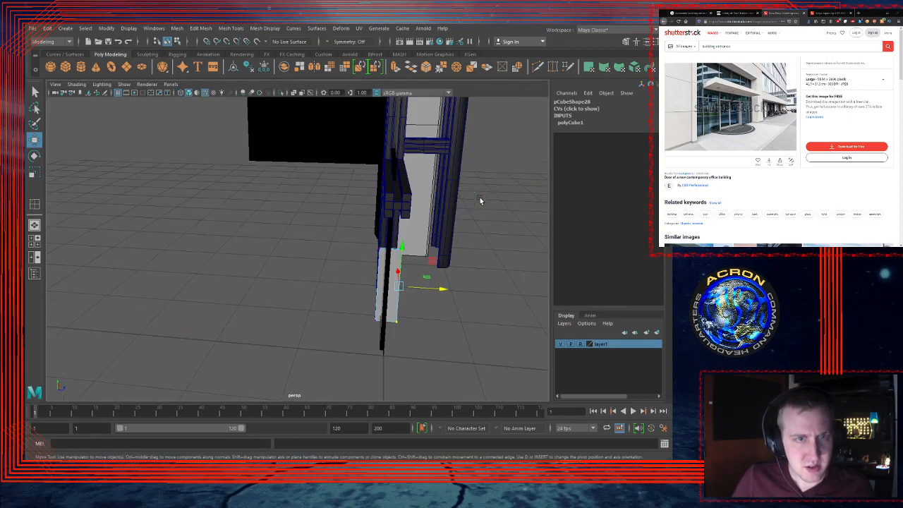
Step: Delete the top face of the thin strip beside the leftmost column
alt+drag(453, 263, 325, 216)
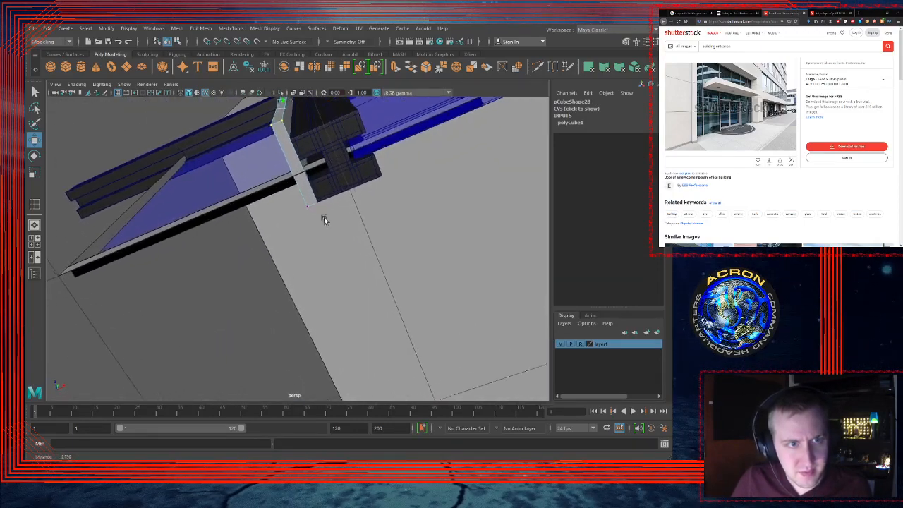
alt+middle_drag(324, 216, 308, 219)
alt+drag(308, 219, 353, 262)
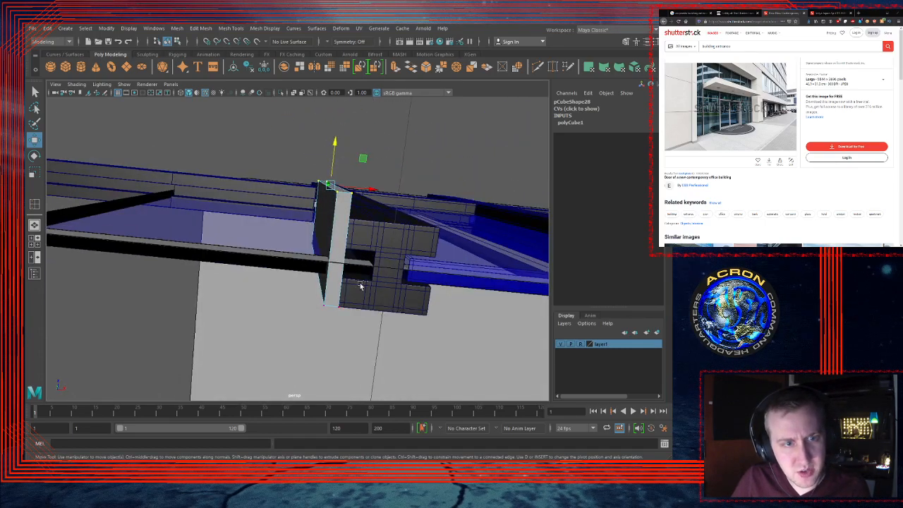
alt+right_drag(371, 260, 458, 255)
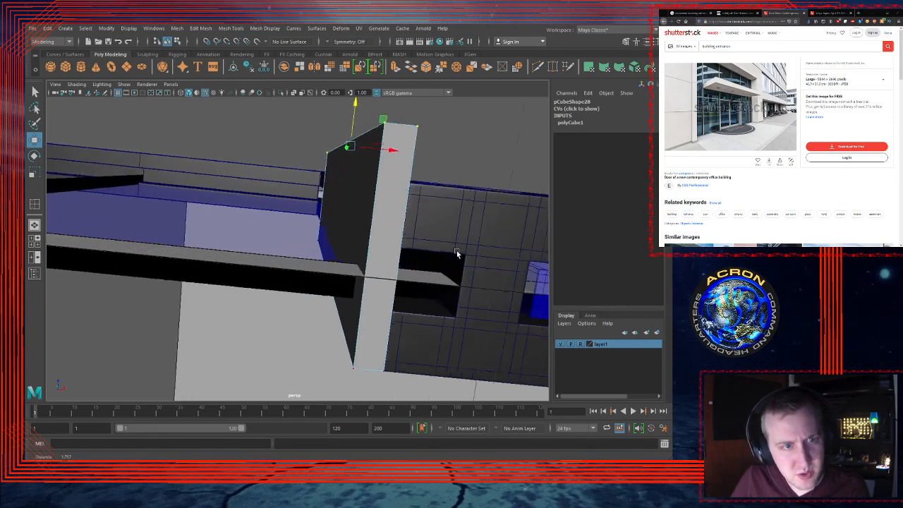
alt+middle_drag(458, 255, 346, 219)
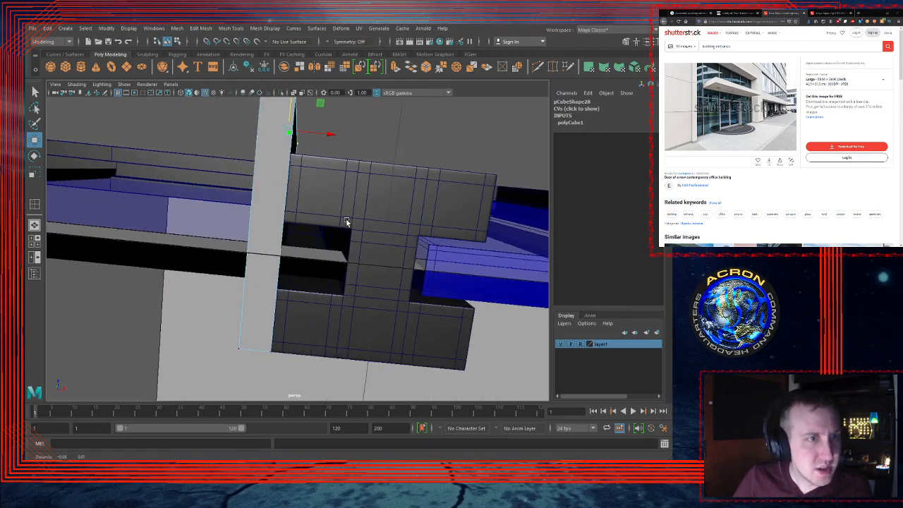
alt+middle_drag(309, 145, 295, 183)
alt+drag(295, 185, 302, 226)
right_drag(289, 268, 290, 288)
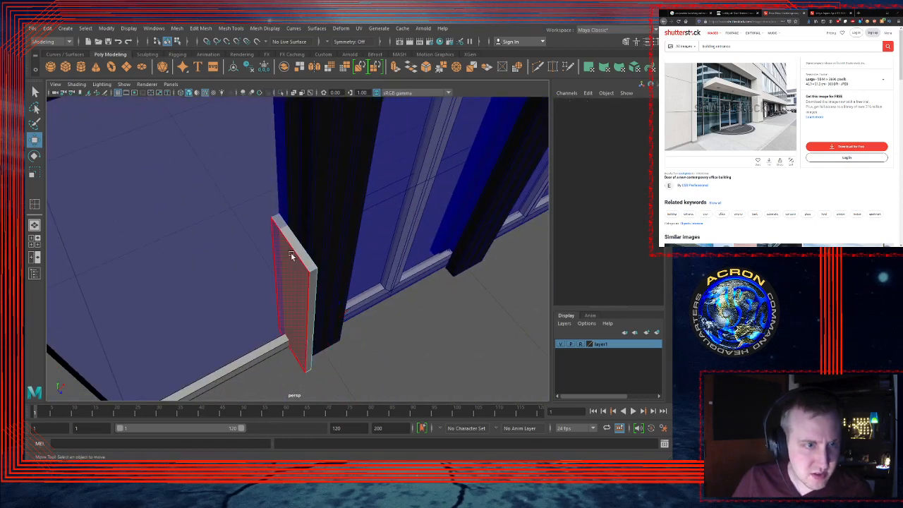
click(298, 250)
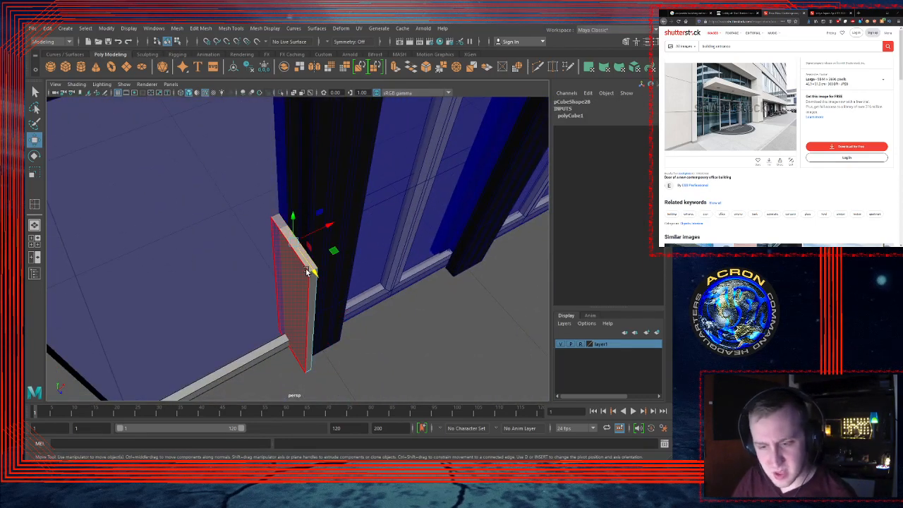
key(Delete)
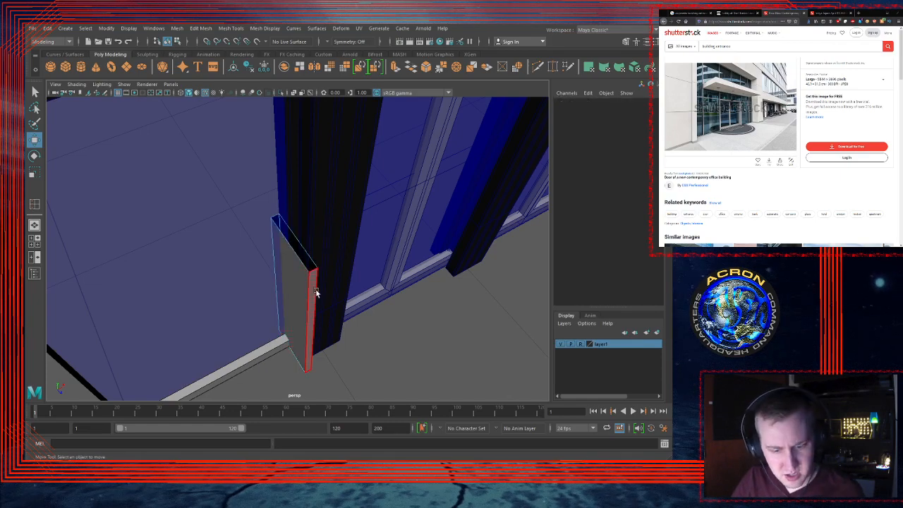
Step: Insert two close edge loops across the strip at the near edge of the column's recess, plus one at its column-aligned end
alt+drag(316, 294, 311, 205)
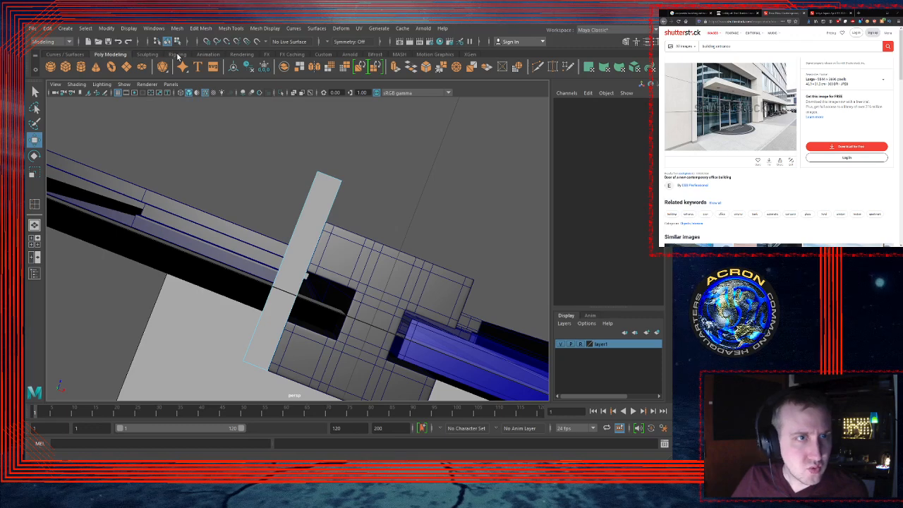
click(326, 56)
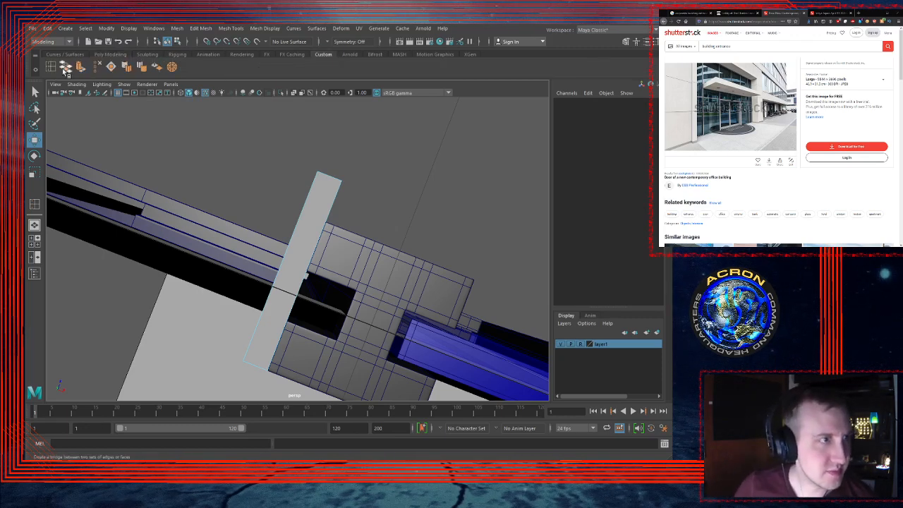
click(52, 69)
alt+right_drag(304, 226, 357, 223)
alt+middle_drag(357, 223, 345, 195)
alt+drag(343, 195, 326, 206)
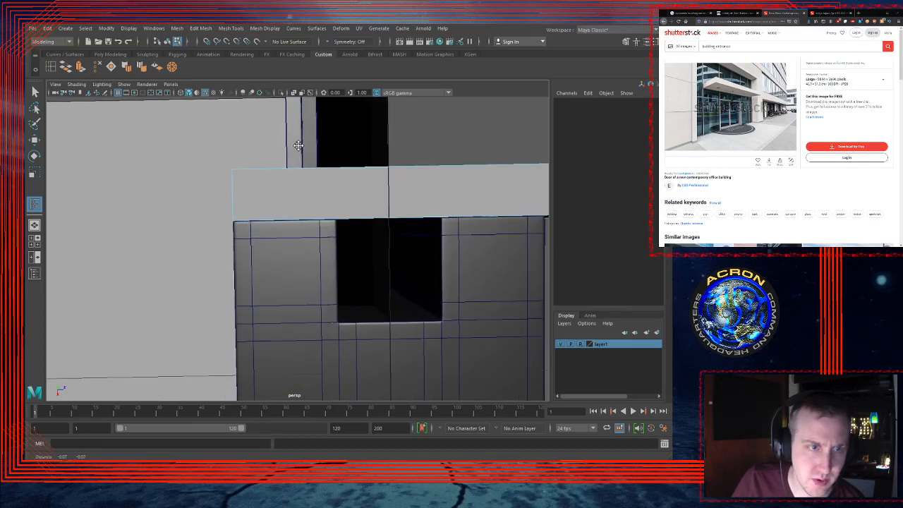
click(339, 222)
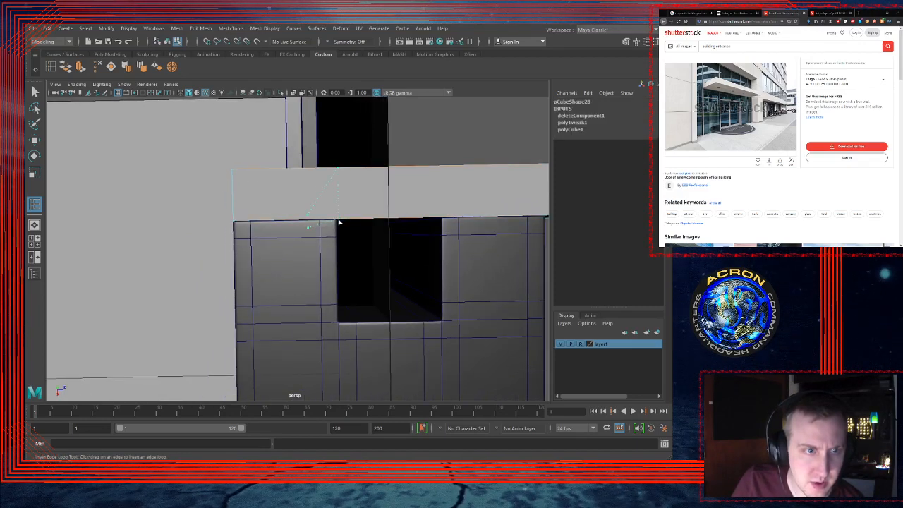
click(339, 223)
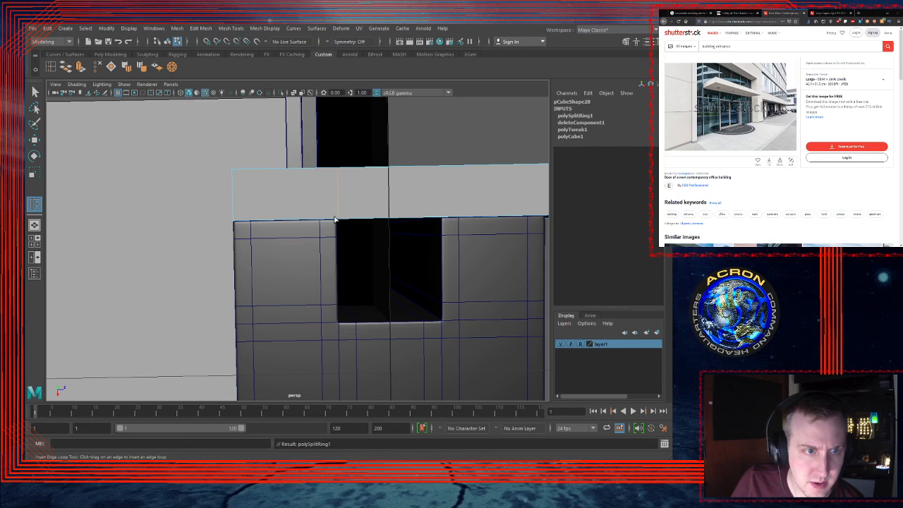
click(335, 223)
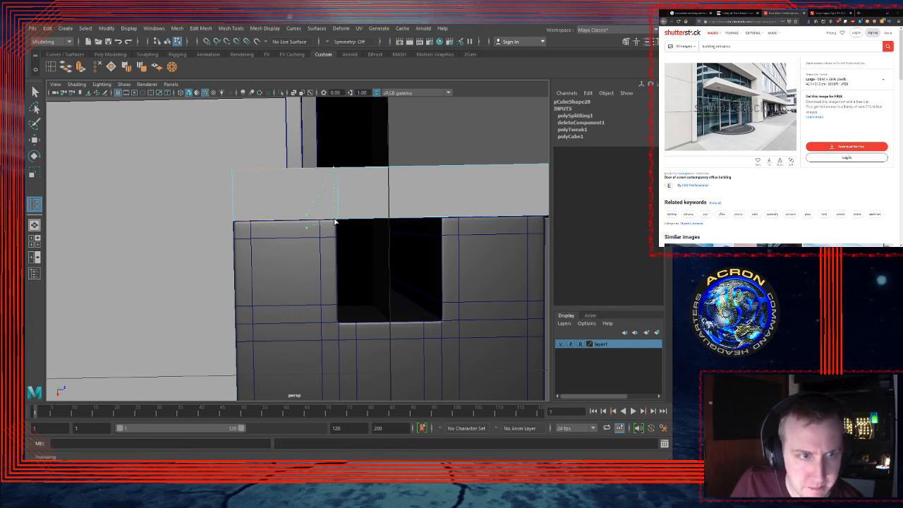
click(236, 223)
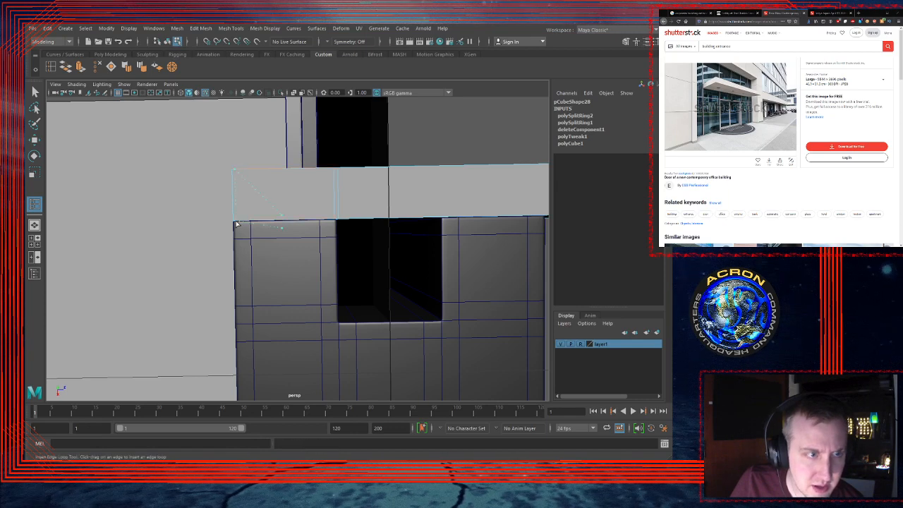
Step: Insert two close edge loops across the strip at the recess's opposite edge, plus one near the end projecting past the column
alt+middle_drag(406, 203, 382, 208)
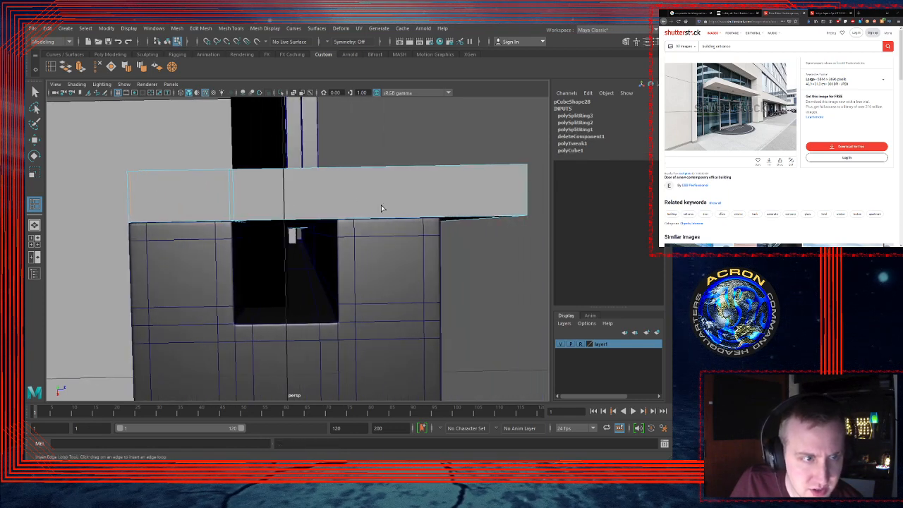
click(338, 222)
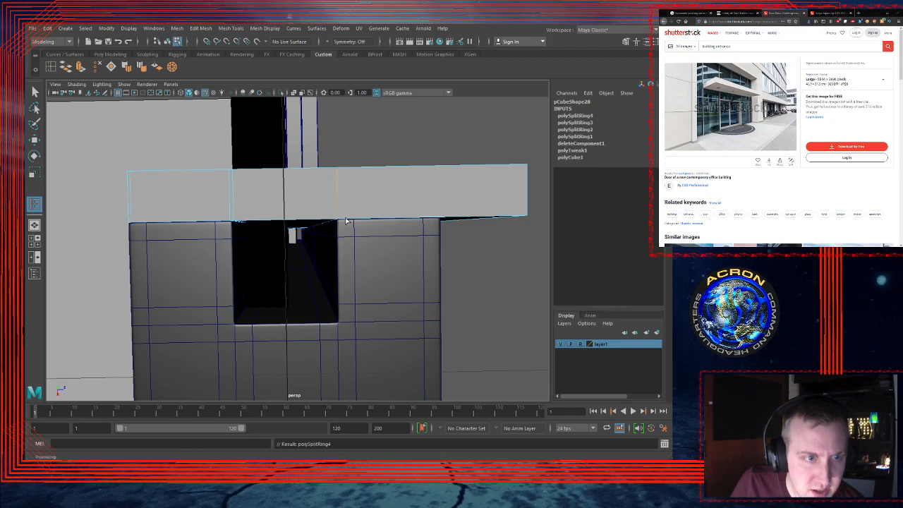
click(343, 222)
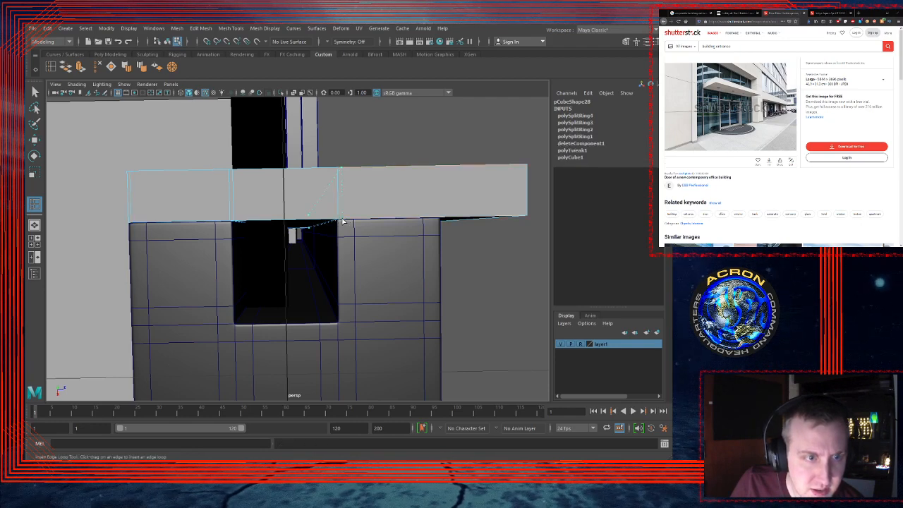
alt+middle_drag(398, 211, 353, 214)
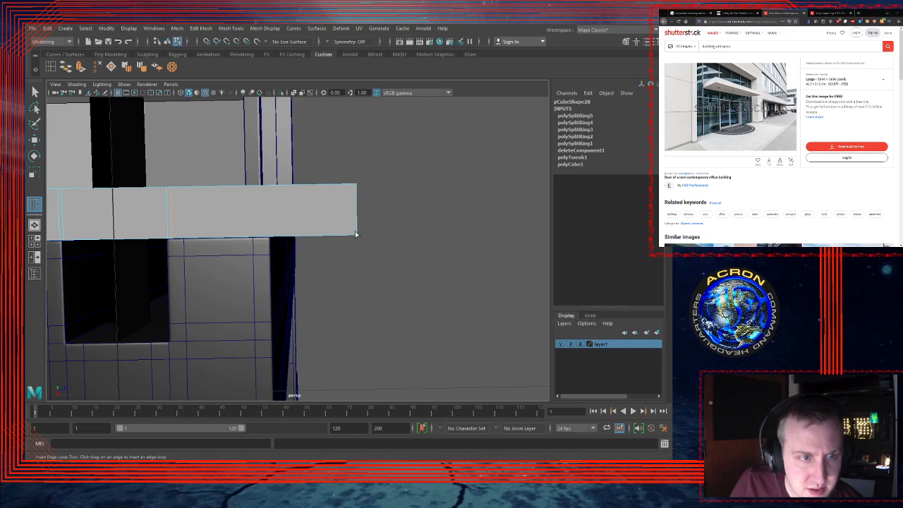
click(355, 239)
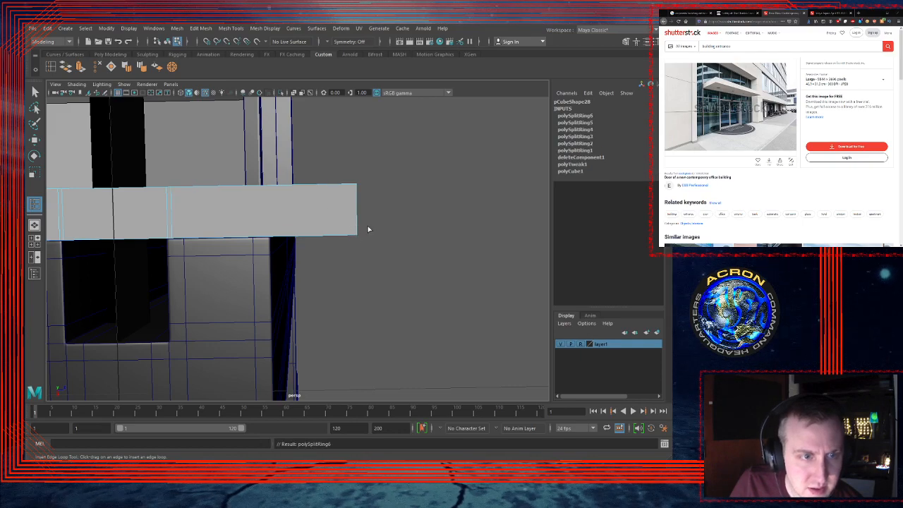
Step: Insert a supporting edge loop close to each long side of the strip's narrow front face
alt+drag(368, 229, 287, 188)
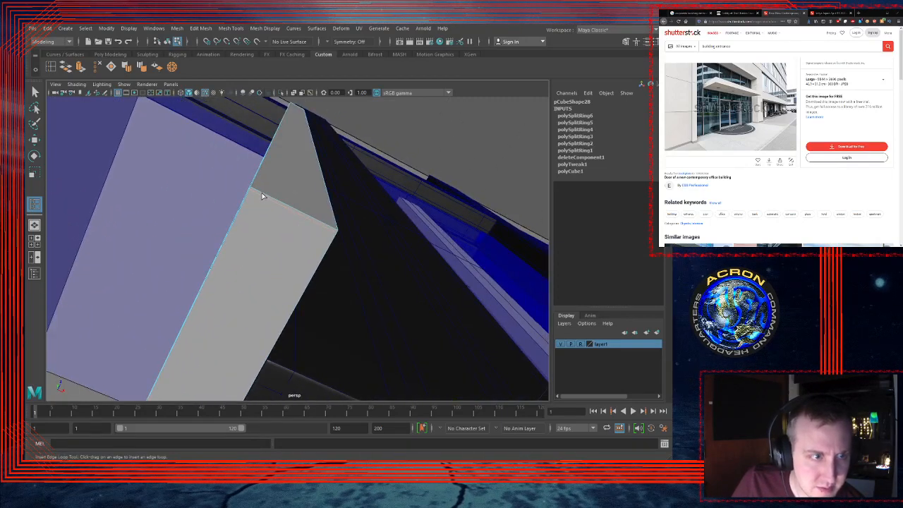
click(255, 192)
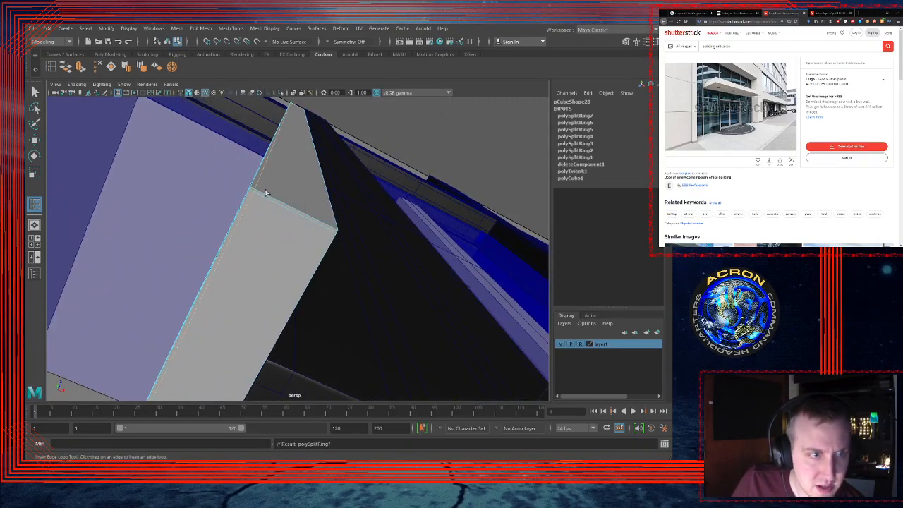
drag(334, 230, 338, 60)
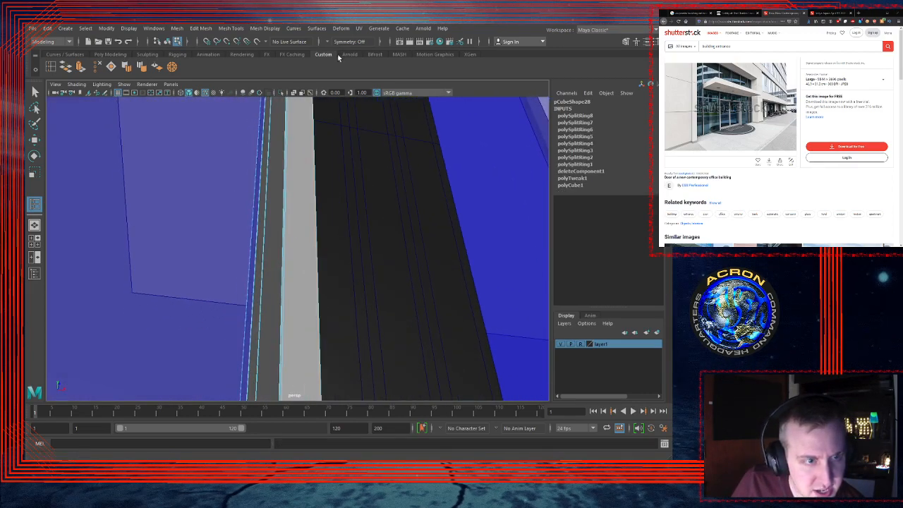
Step: Insert a tight group of edge loops running lengthwise down the middle of the strip's narrow front face
alt+middle_drag(335, 221, 323, 204)
alt+right_drag(323, 204, 365, 204)
mouse_move(329, 226)
alt+middle_down()
mouse_move(346, 205)
mouse_move(335, 214)
alt+middle_up()
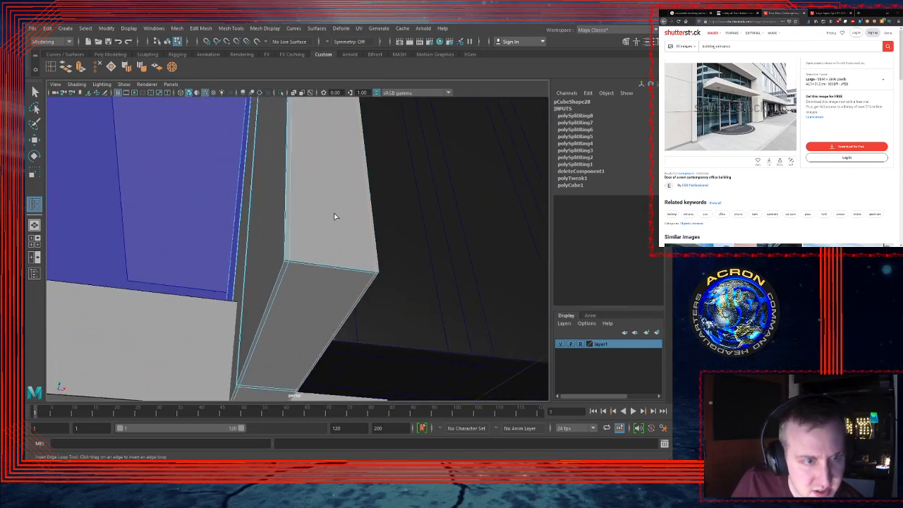
click(335, 269)
alt+drag(331, 262, 343, 261)
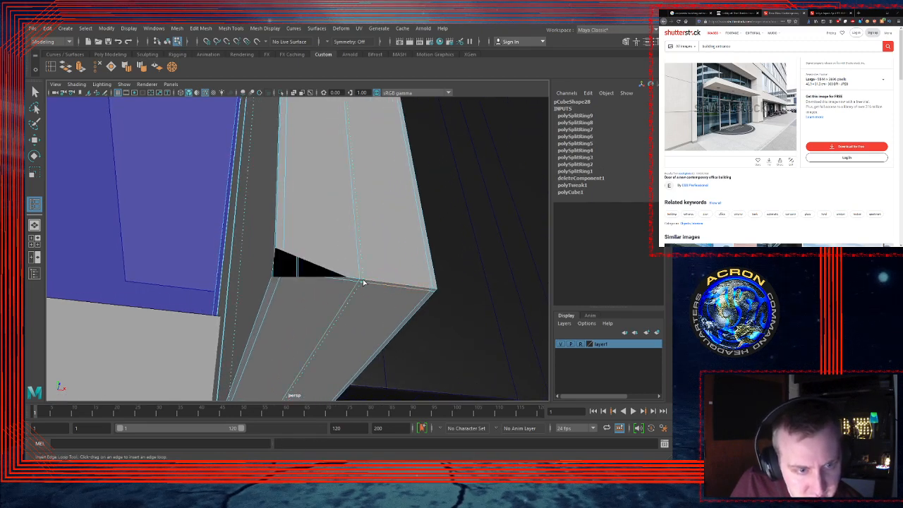
click(360, 282)
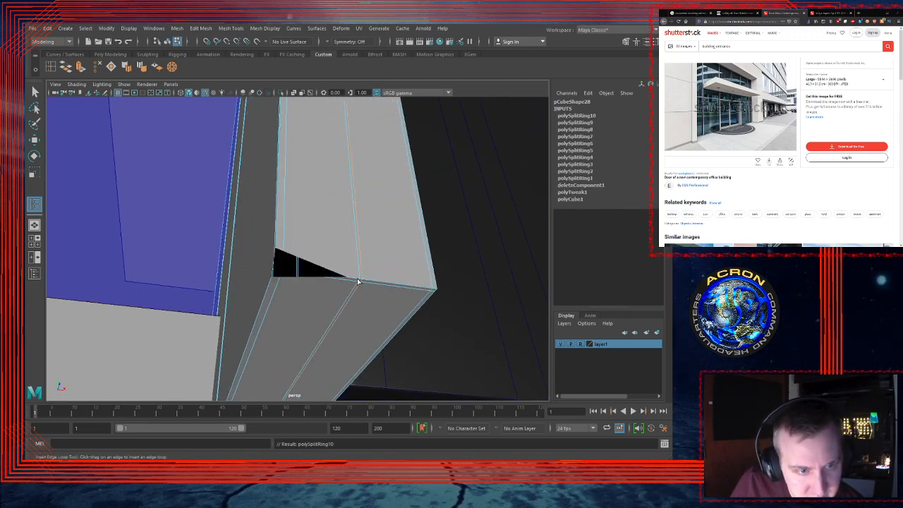
drag(358, 281, 383, 276)
alt+drag(341, 261, 288, 181)
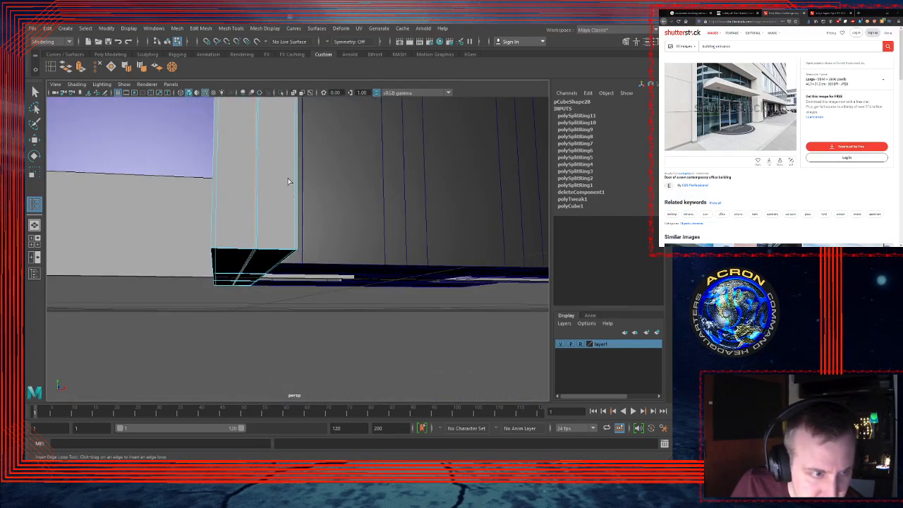
click(258, 248)
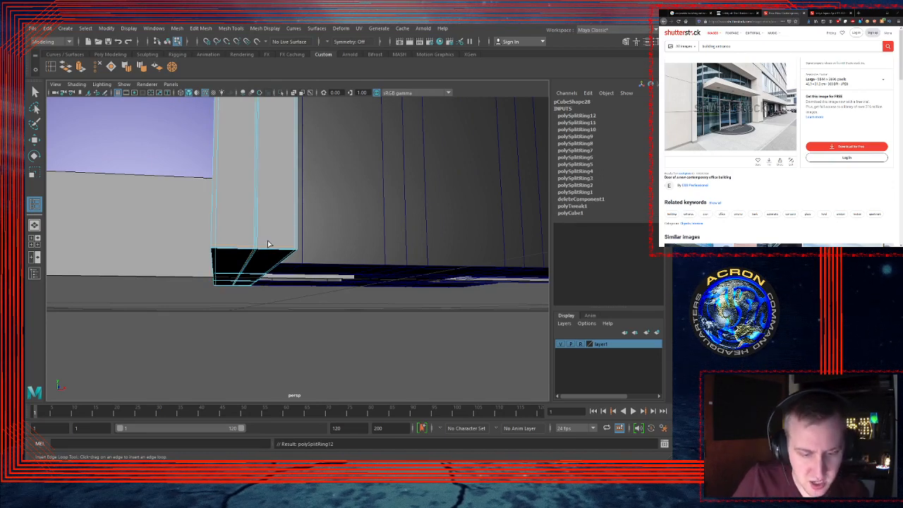
Step: Push the middle edge of the strip's front face inward to about Z 0.16, forming a shallow groove
key(q)
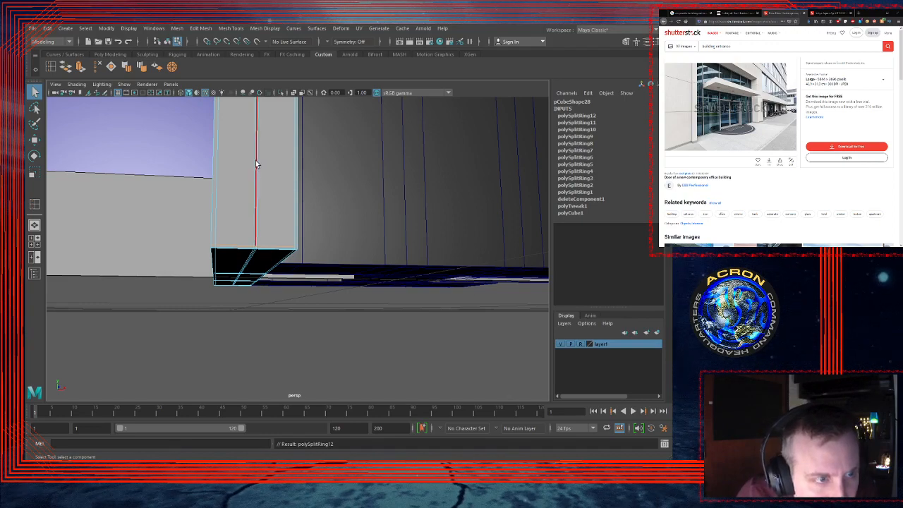
alt+drag(331, 183, 294, 222)
alt+middle_drag(502, 212, 359, 297)
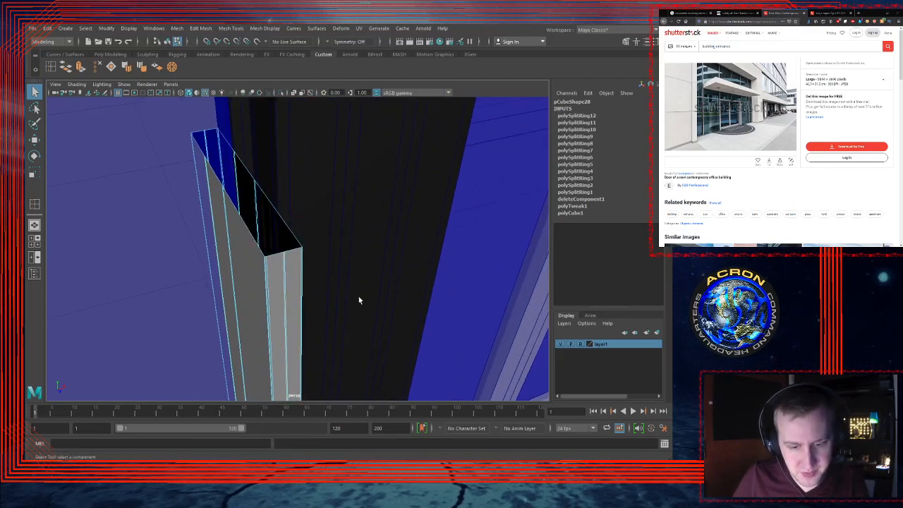
key(w)
alt+drag(358, 299, 268, 248)
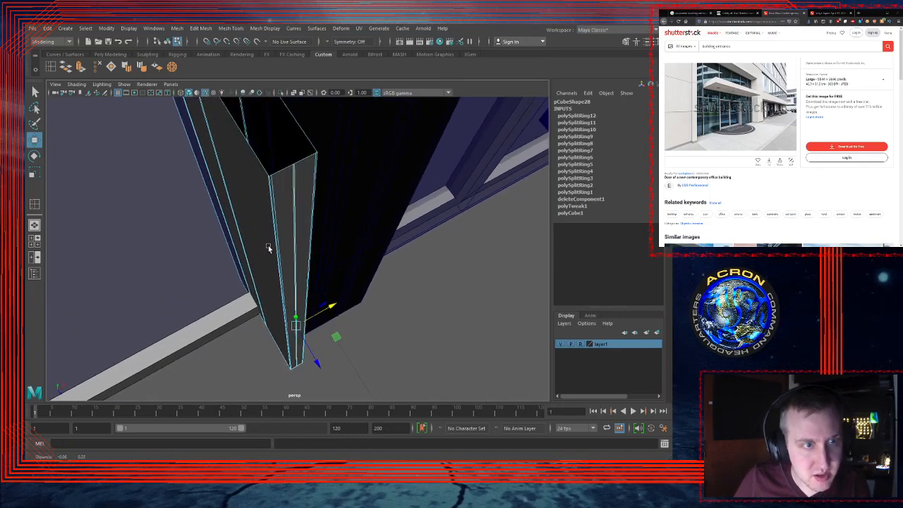
drag(319, 364, 317, 365)
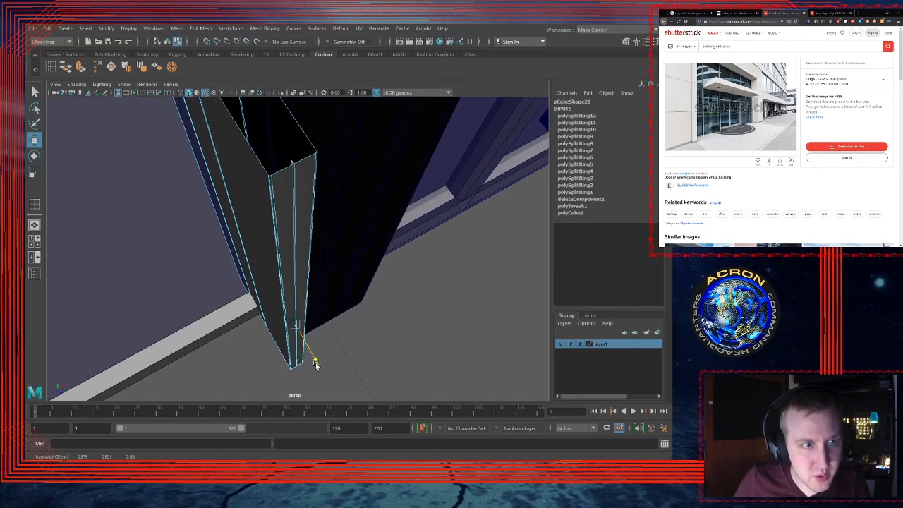
drag(315, 362, 315, 361)
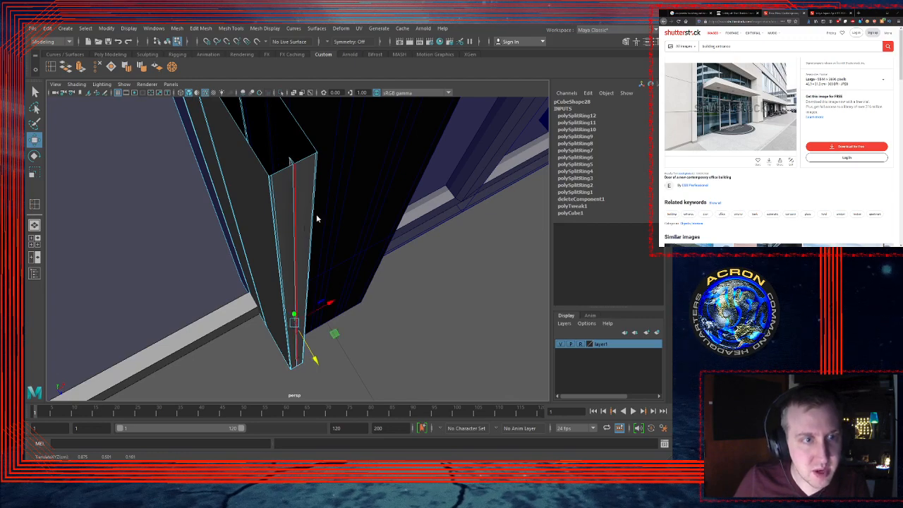
Step: Deselect the strip and turn off the wireframe overlay in the smooth-shaded view
click(441, 296)
alt+drag(321, 246, 225, 140)
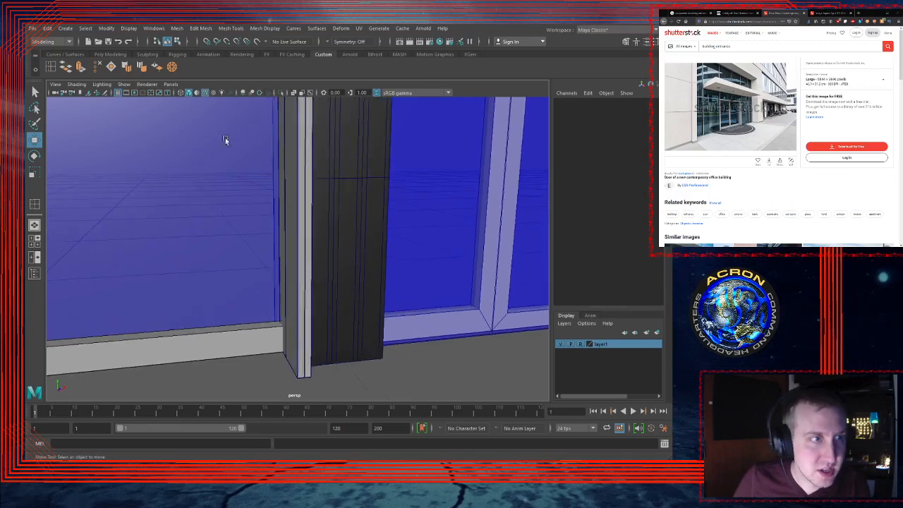
click(189, 95)
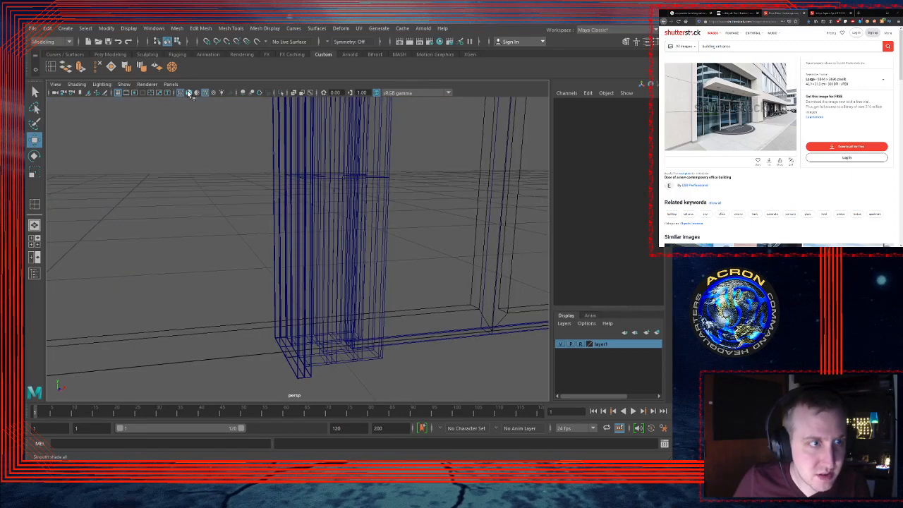
click(190, 94)
click(205, 93)
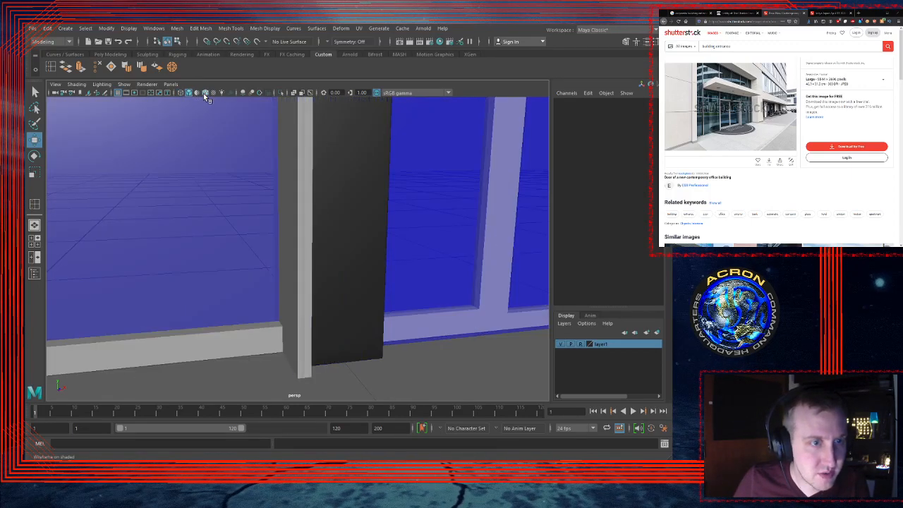
Step: Preview the grooved strip in smoothed display and examine how its front groove and end look up close
click(311, 309)
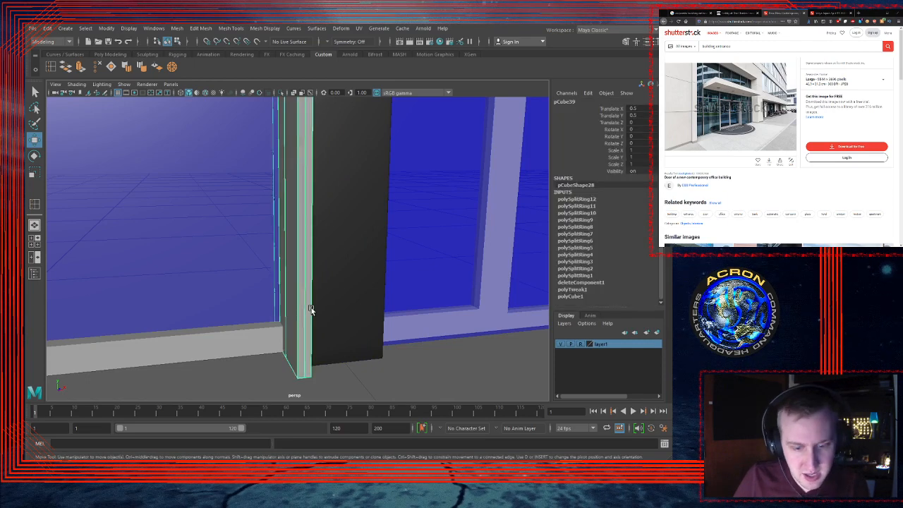
key(3)
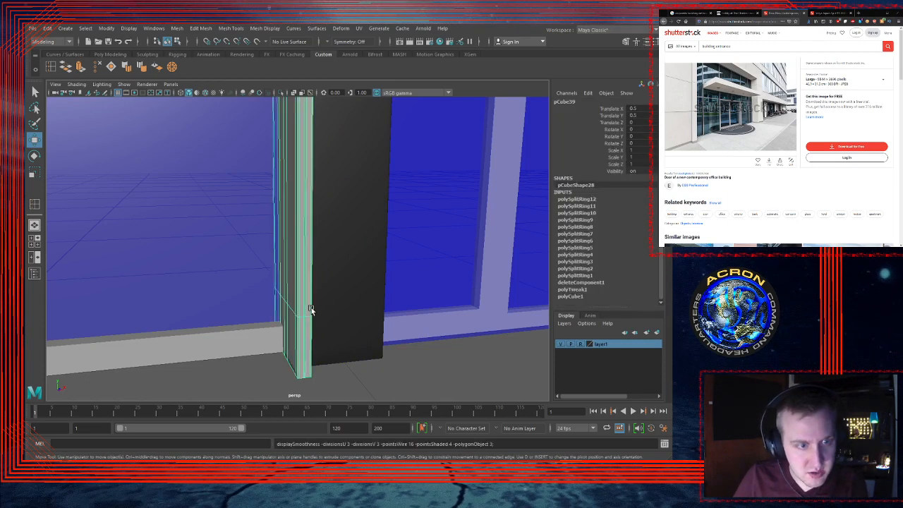
click(462, 369)
alt+right_drag(324, 244, 415, 236)
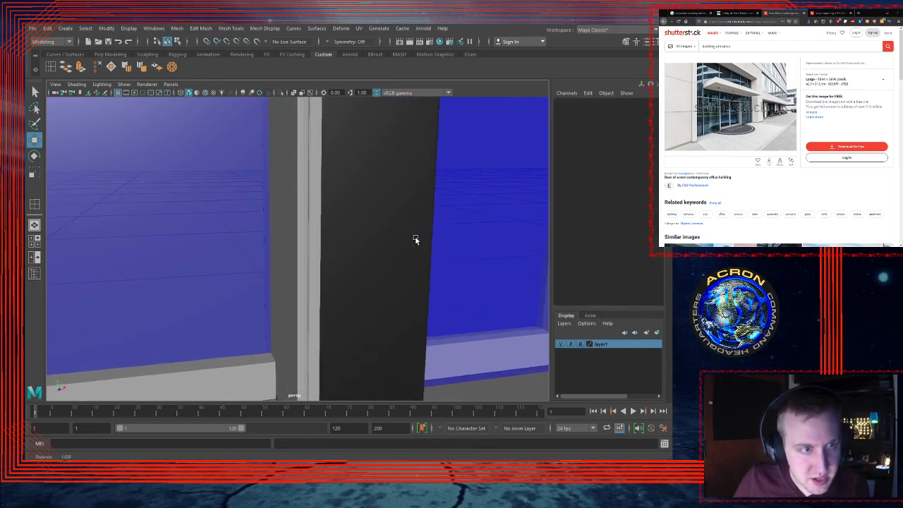
alt+drag(362, 235, 347, 275)
alt+drag(331, 201, 302, 210)
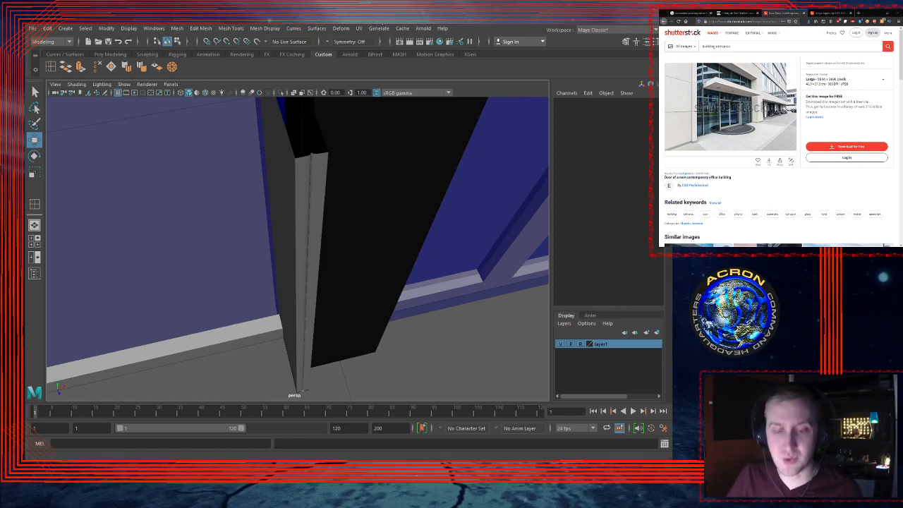
Step: Insert a supporting edge loop close to each side of the groove on the strip's front face and preview it smoothed
click(306, 196)
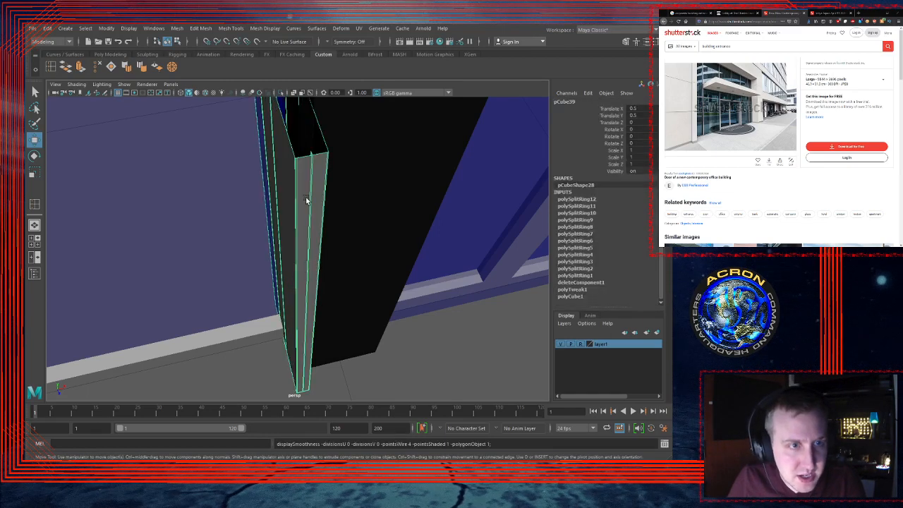
alt+right_drag(306, 184, 344, 173)
alt+middle_drag(312, 152, 308, 183)
alt+drag(308, 185, 361, 176)
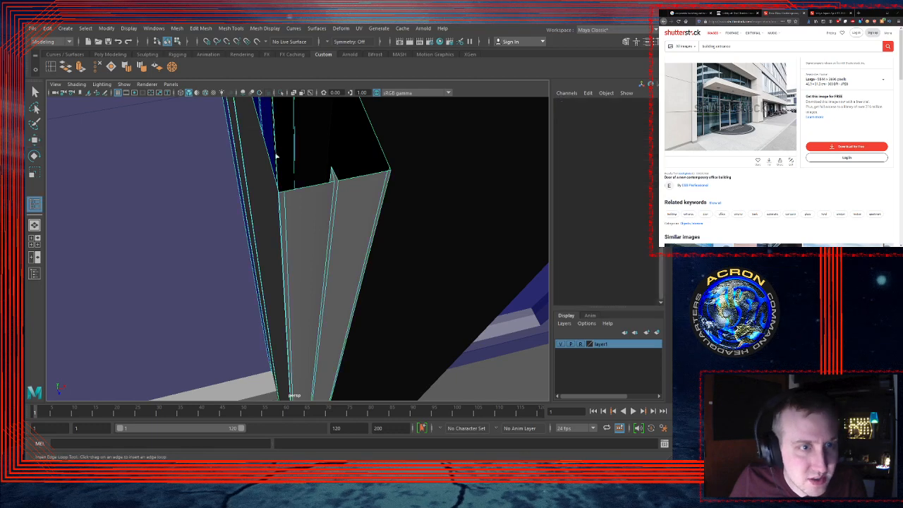
click(34, 204)
click(344, 182)
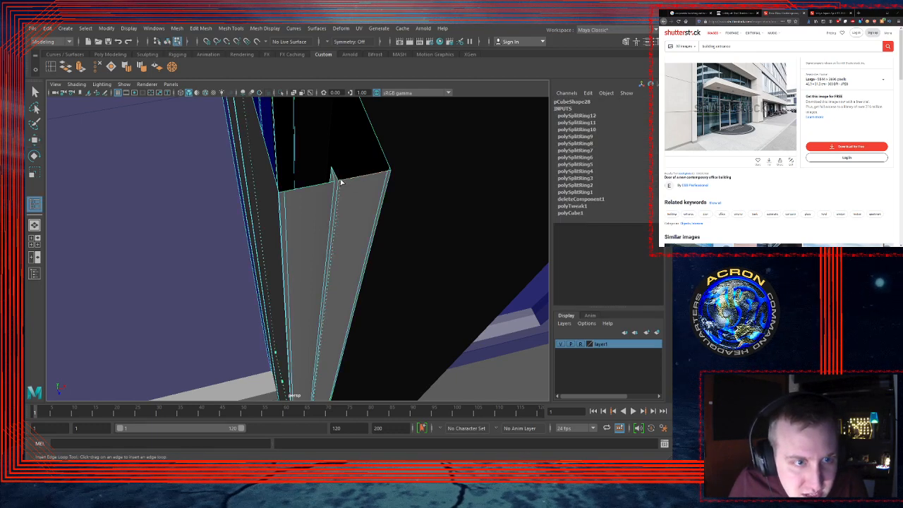
click(327, 187)
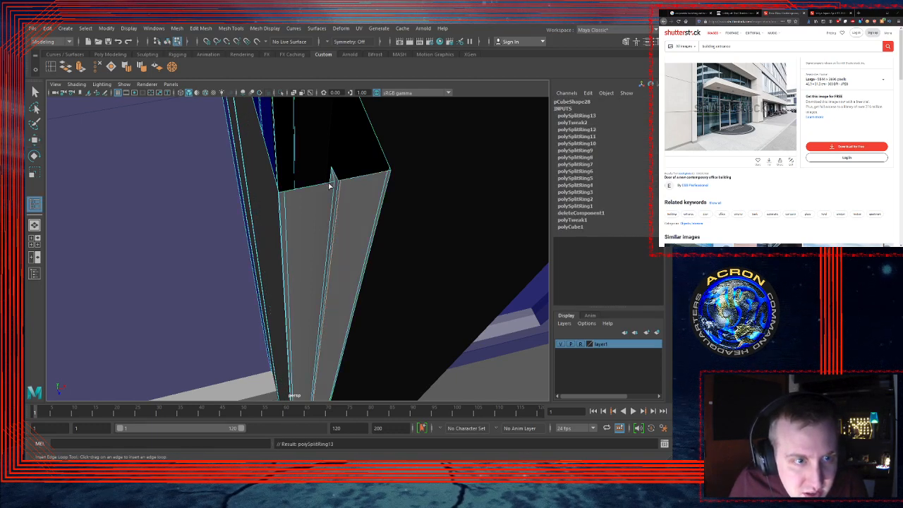
click(333, 184)
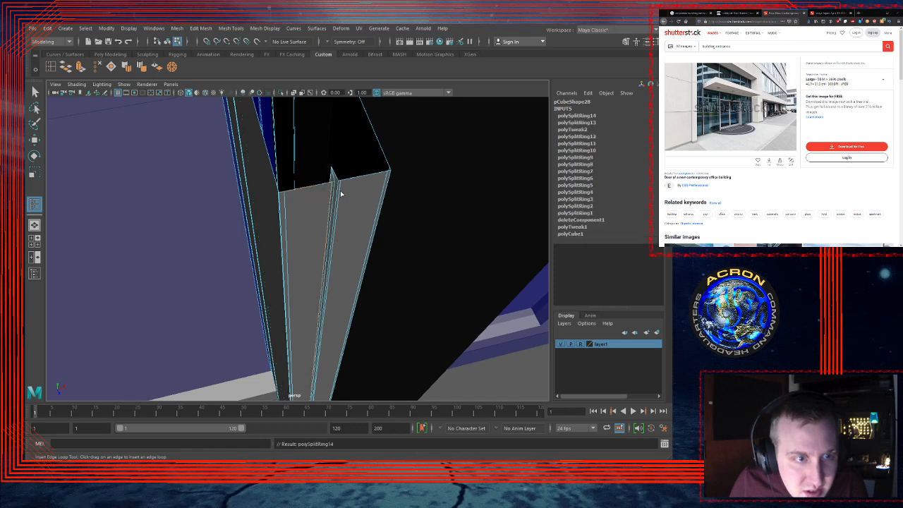
key(q)
key(3)
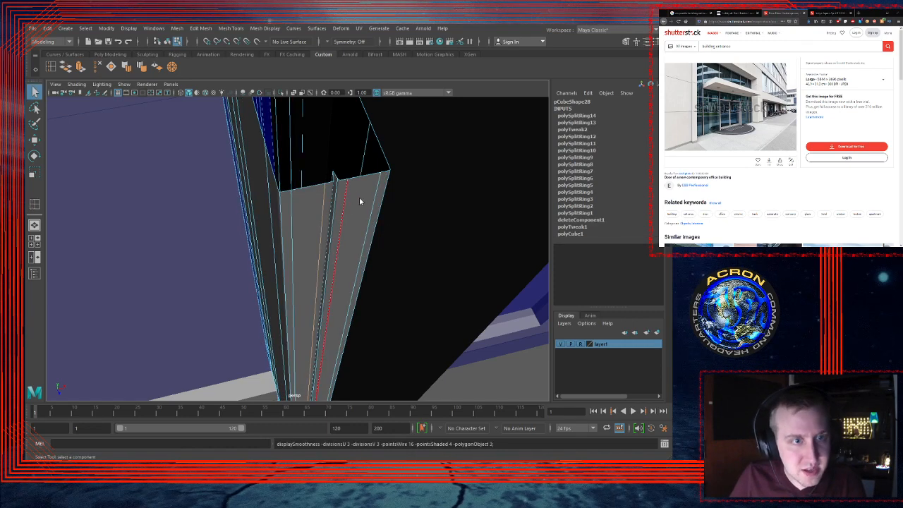
click(464, 213)
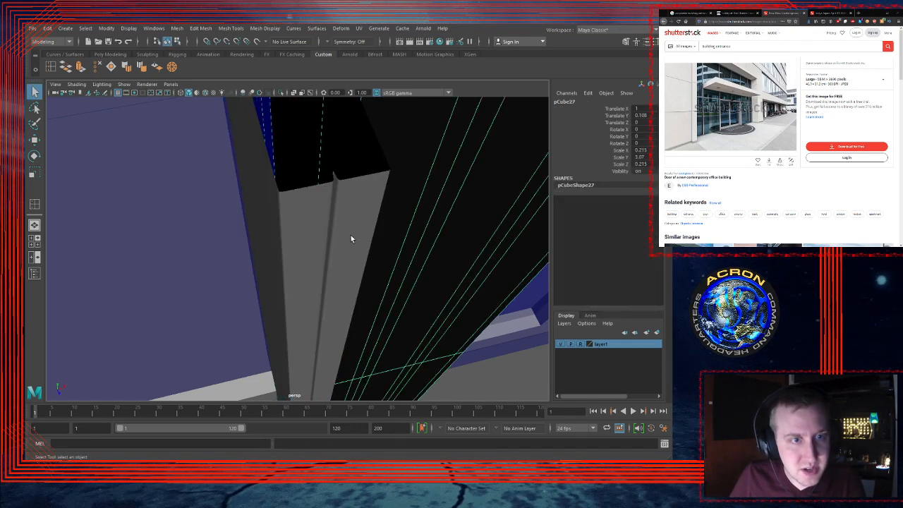
Step: Select the grooved strip from its rear side and return it to unsmoothed display
alt+drag(351, 238, 389, 226)
alt+right_drag(389, 225, 345, 220)
alt+middle_drag(345, 220, 328, 186)
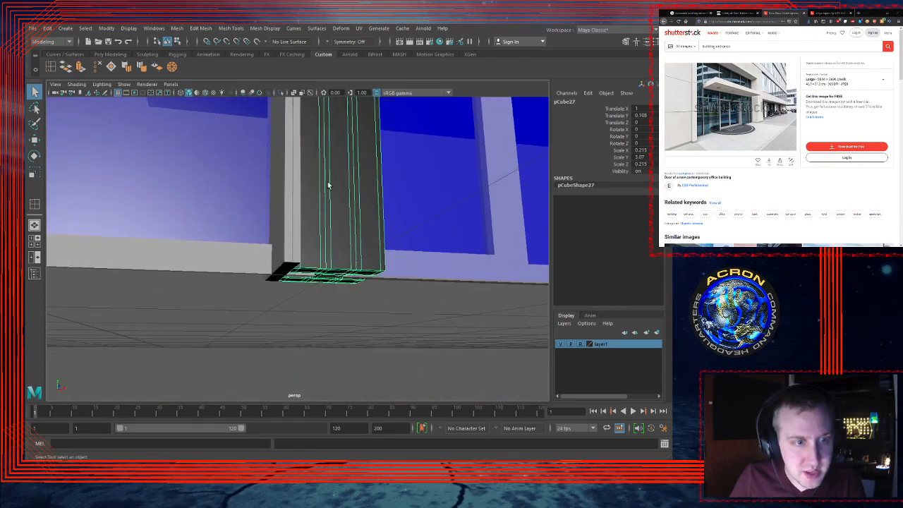
alt+drag(328, 186, 269, 193)
click(262, 206)
key(1)
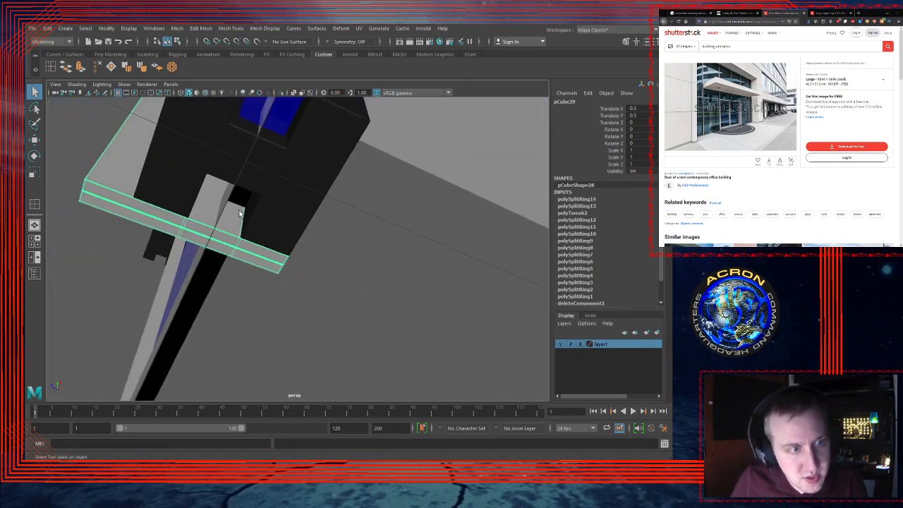
Step: Shift one lengthwise edge on the strip's rear face sideways within the gap beside the column
alt+right_drag(240, 212, 308, 200)
alt+middle_drag(269, 199, 311, 204)
alt+drag(310, 204, 257, 198)
alt+middle_drag(256, 197, 290, 200)
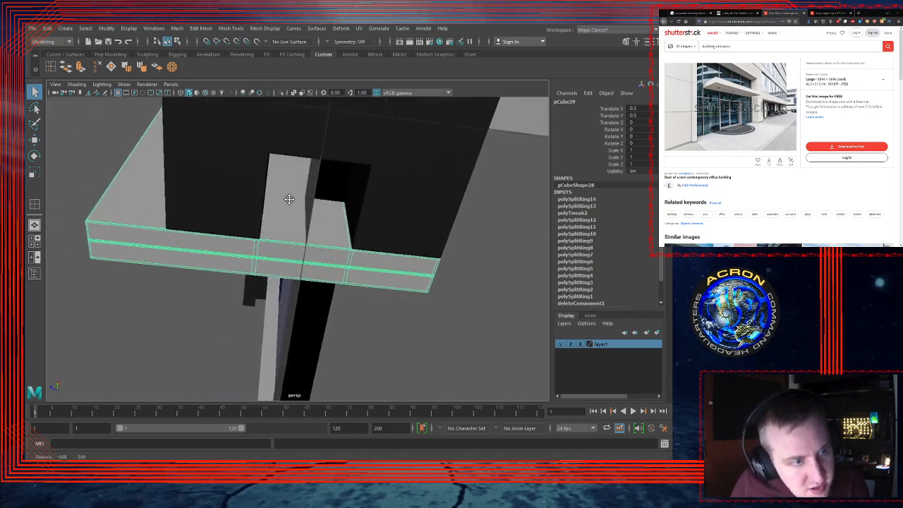
alt+drag(289, 200, 281, 198)
alt+right_drag(289, 198, 312, 195)
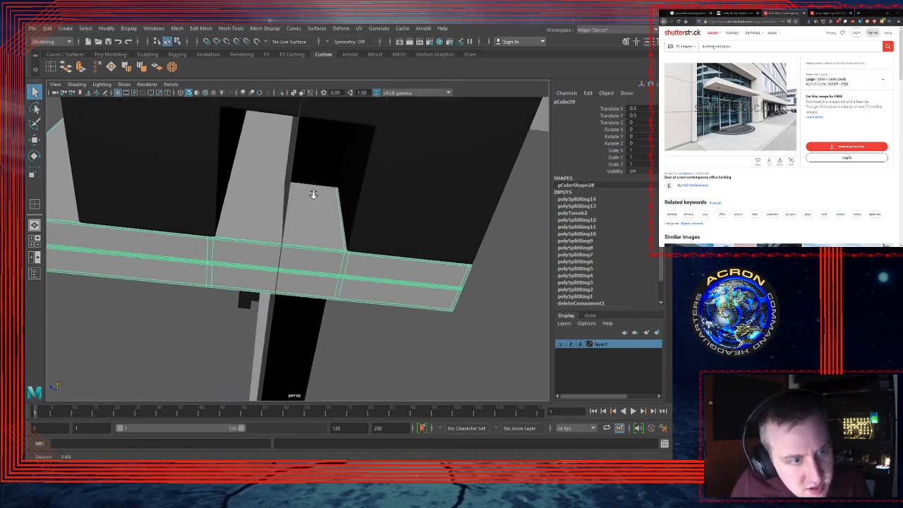
key(F10)
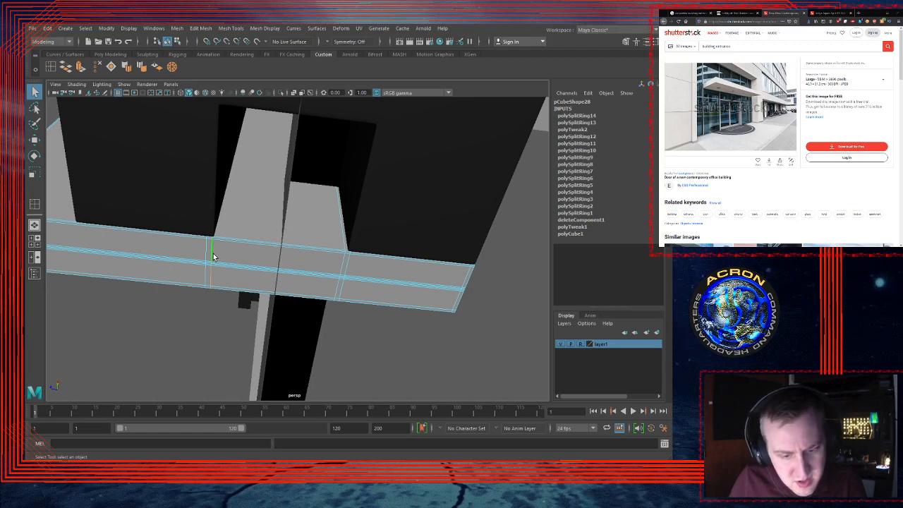
click(212, 255)
key(w)
alt+drag(220, 253, 231, 152)
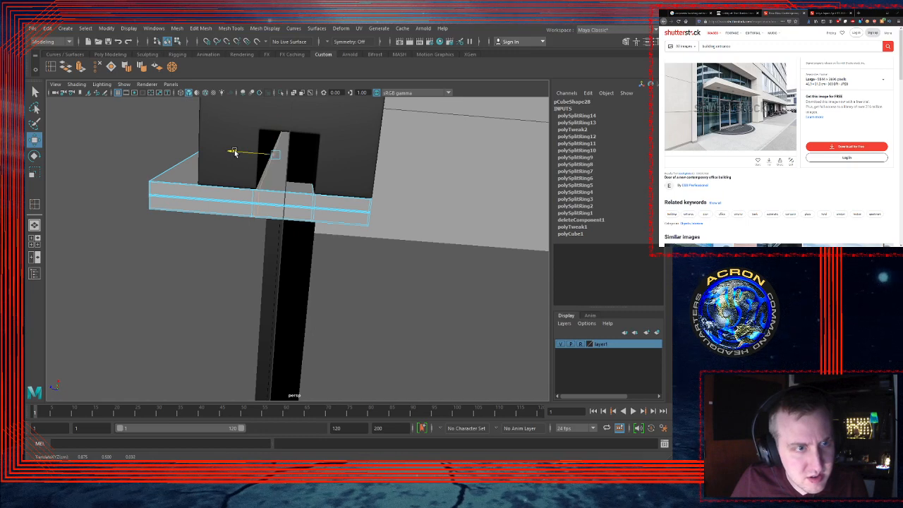
alt+drag(235, 153, 258, 244)
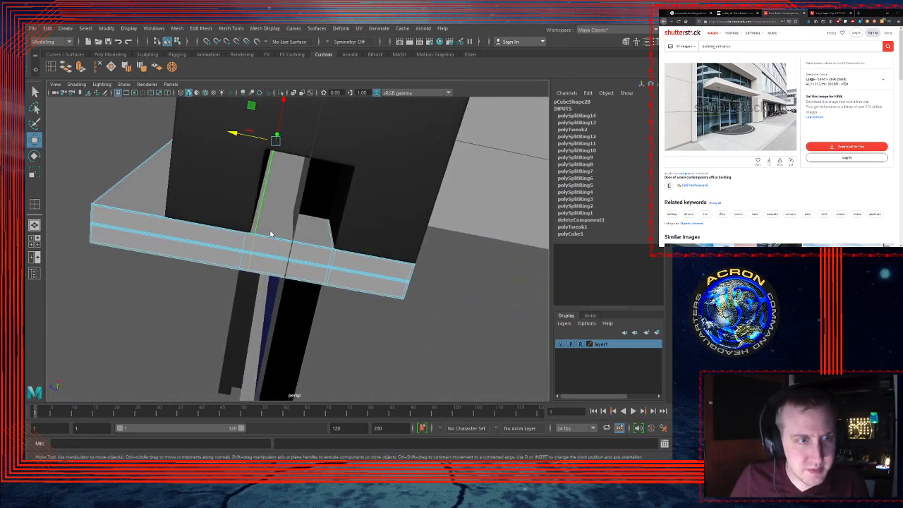
Step: Extrude the strip's rear face between the lengthwise edge loops outward by about 0.068 into the gap
key(F11)
click(269, 224)
mouse_move(331, 227)
alt+mouse_down()
mouse_move(302, 226)
mouse_move(343, 226)
mouse_move(326, 225)
mouse_move(321, 249)
mouse_move(324, 205)
mouse_move(324, 216)
alt+mouse_up()
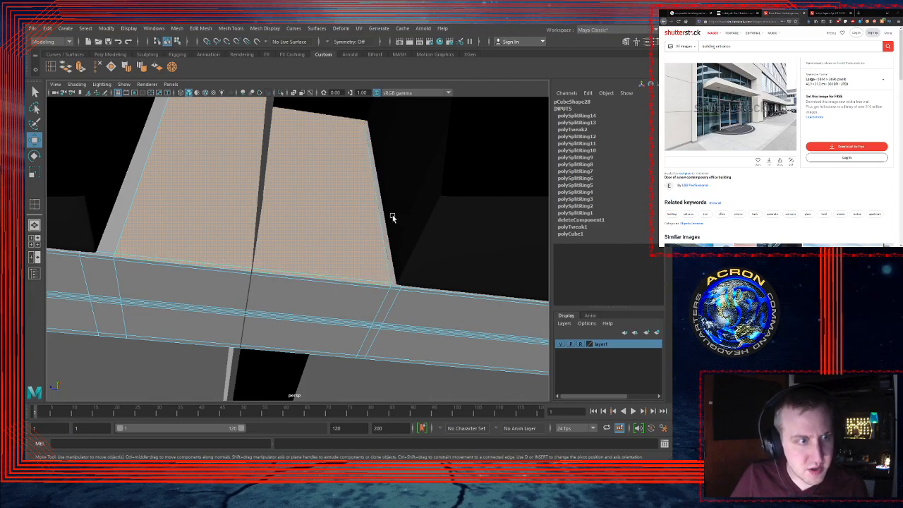
alt+drag(393, 217, 244, 178)
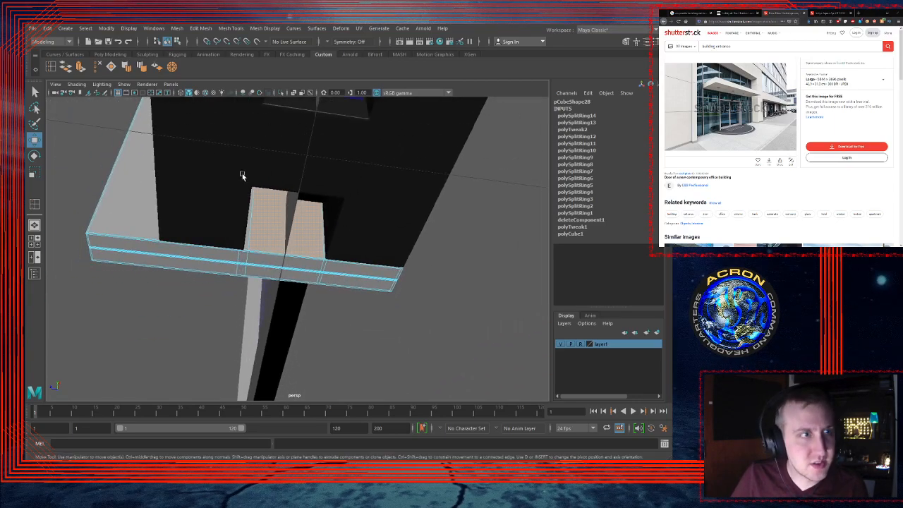
click(80, 67)
drag(296, 238, 298, 171)
scroll(357, 211, down, 4)
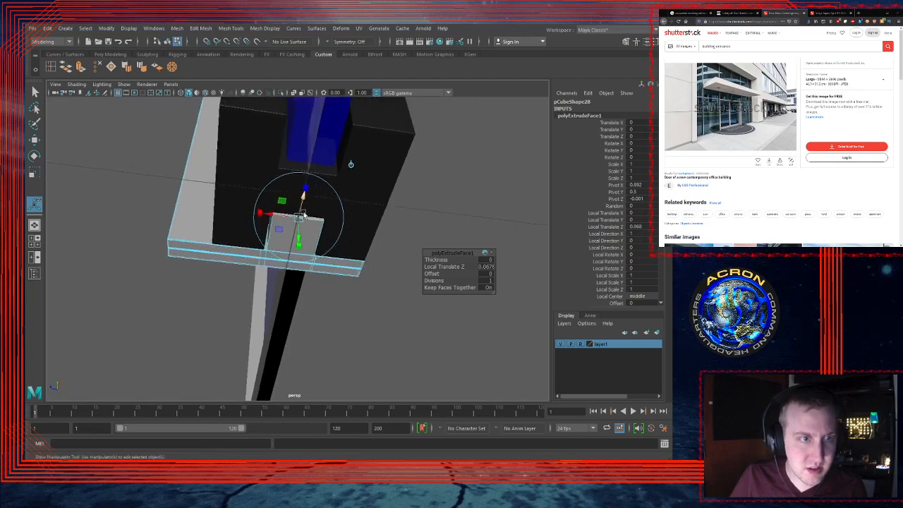
Step: Insert supporting edge loops near the outer end and the base of the extruded block and preview it smoothed
alt+drag(344, 213, 379, 185)
alt+middle_drag(380, 184, 341, 199)
alt+right_drag(341, 200, 443, 192)
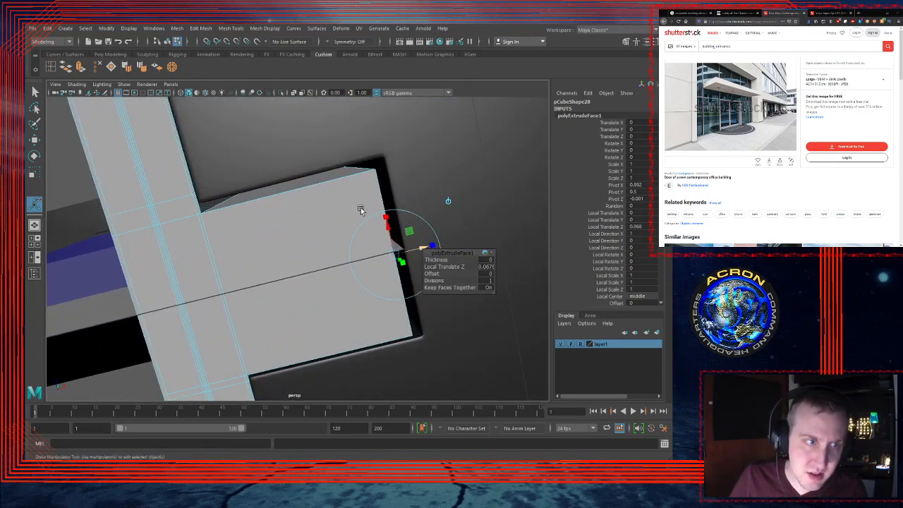
alt+drag(363, 210, 354, 223)
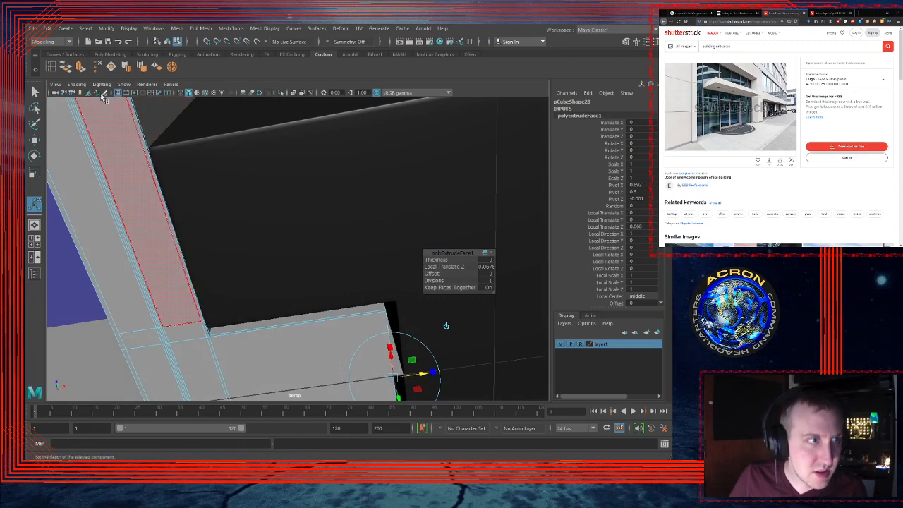
click(54, 68)
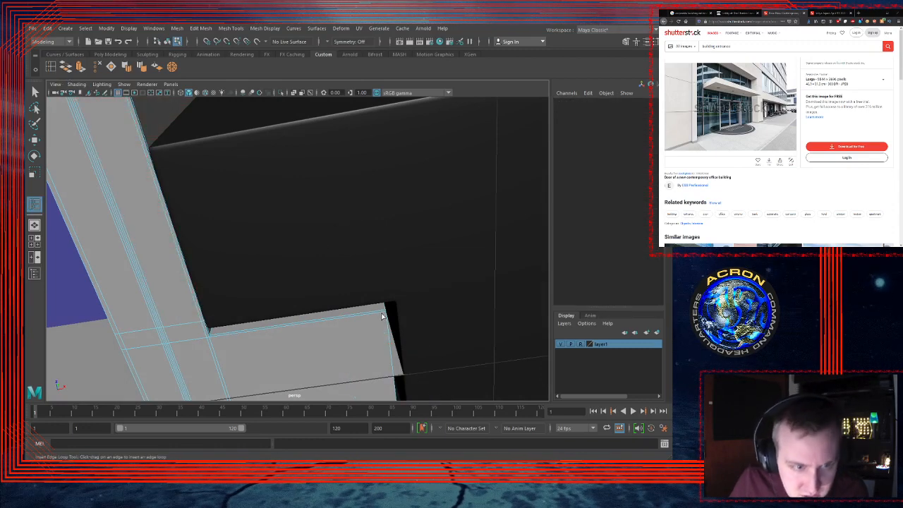
drag(382, 317, 384, 316)
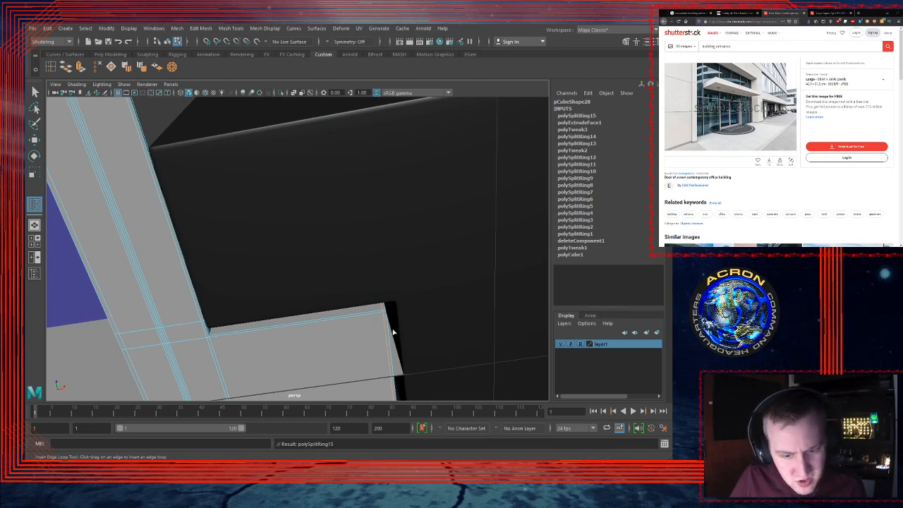
key(3)
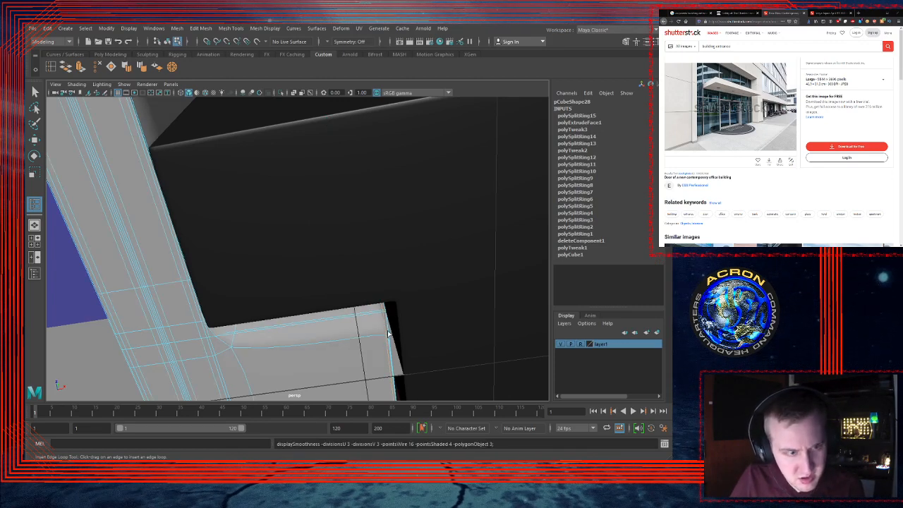
key(1)
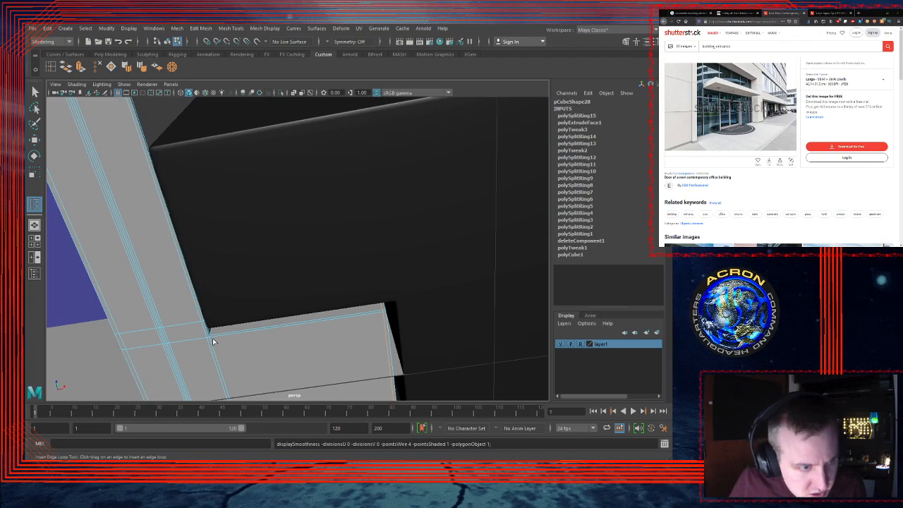
drag(213, 341, 223, 345)
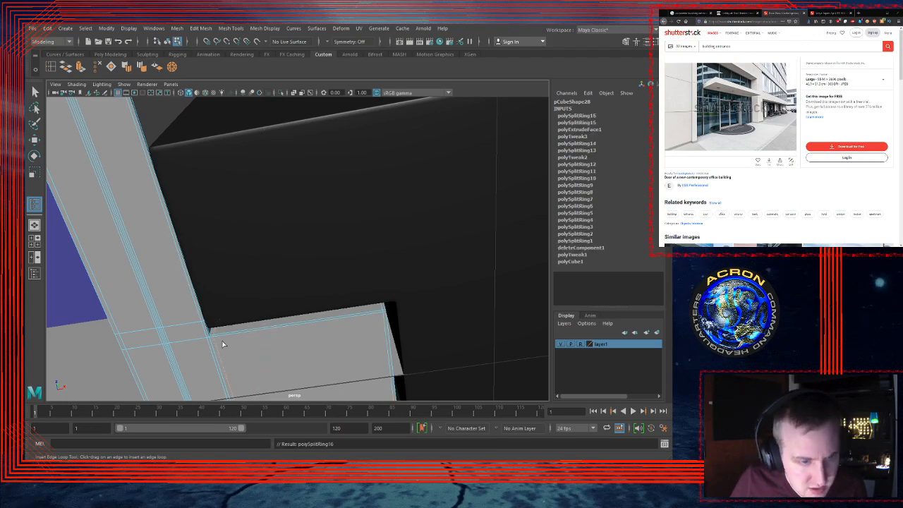
key(3)
Step: Delete the end-cap faces closing the rear extruded block at the grooved strip's lower end
alt+drag(449, 319, 318, 282)
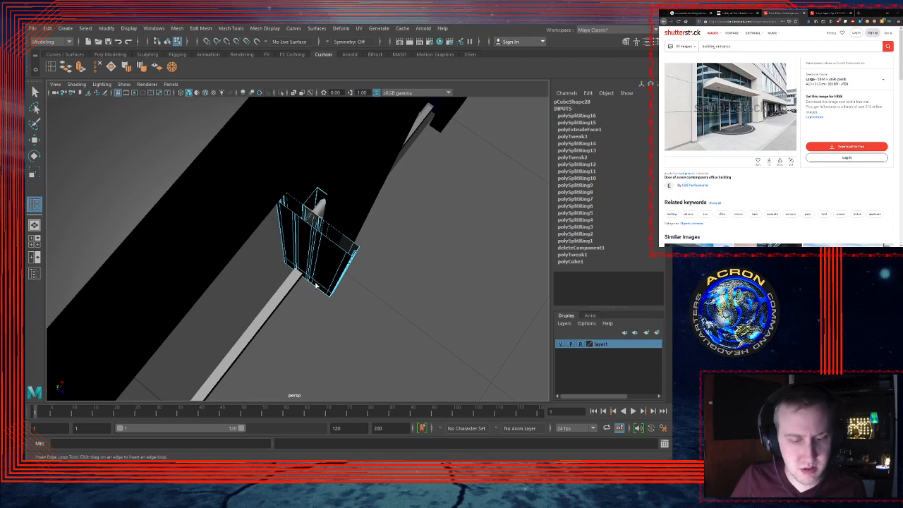
alt+right_drag(319, 282, 468, 227)
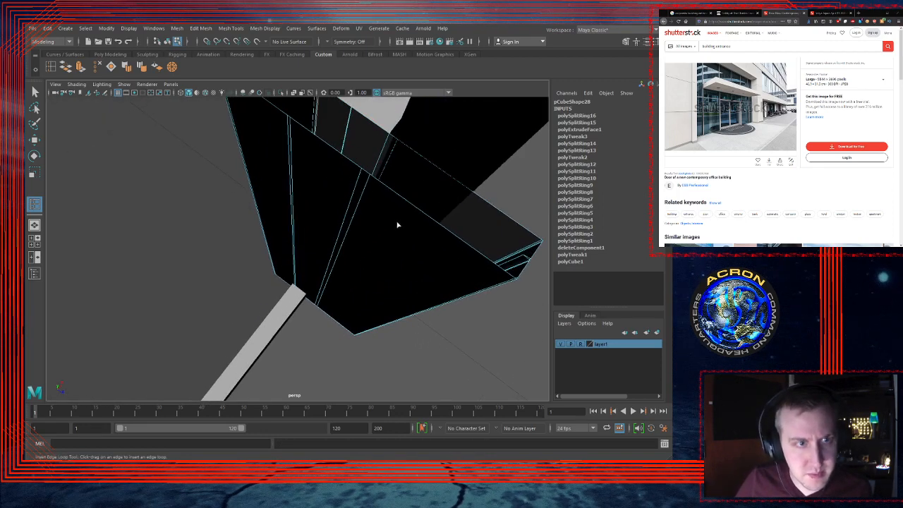
alt+middle_drag(398, 223, 397, 262)
click(378, 205)
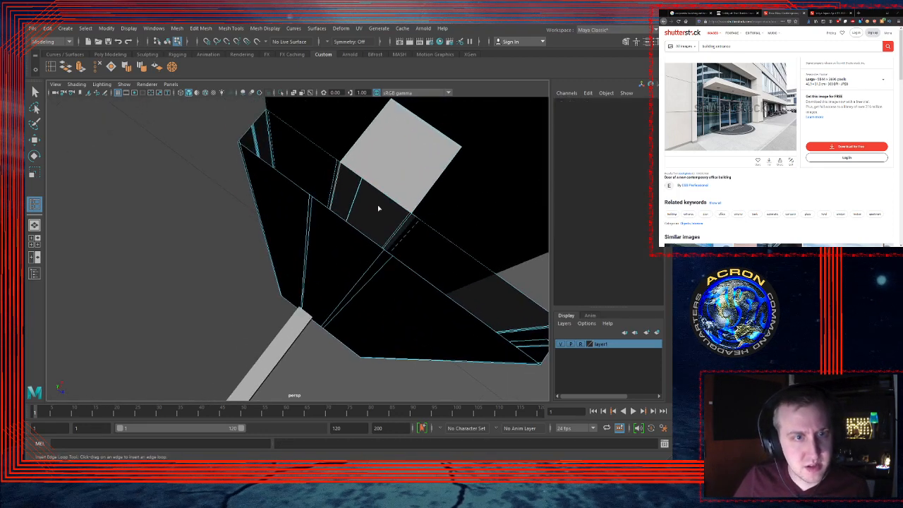
click(385, 164)
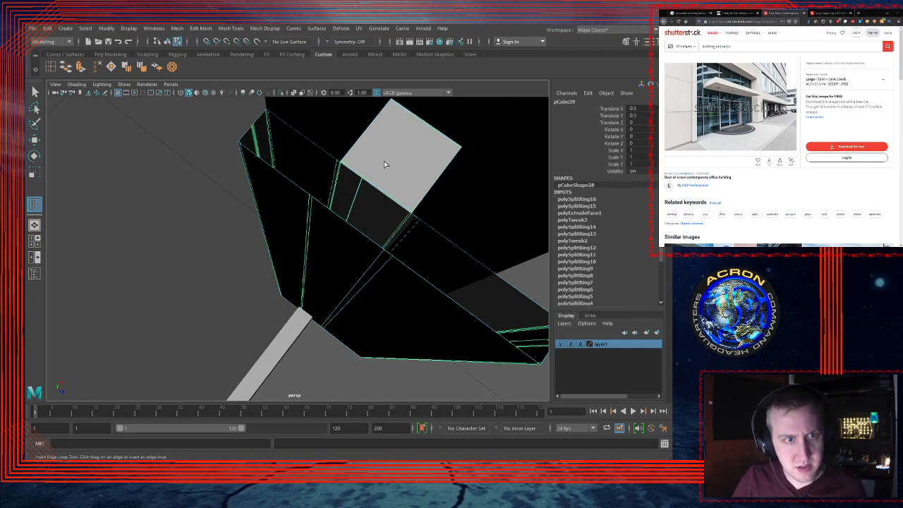
click(390, 191)
click(389, 181)
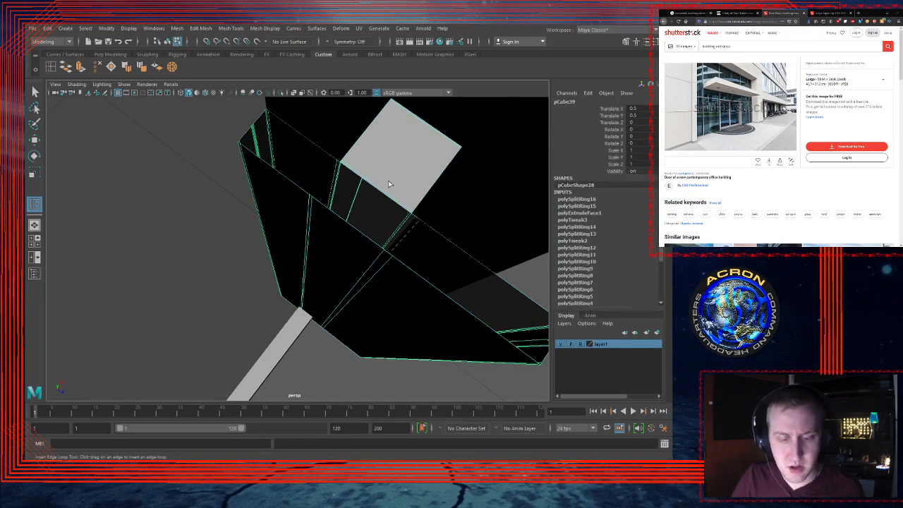
key(q)
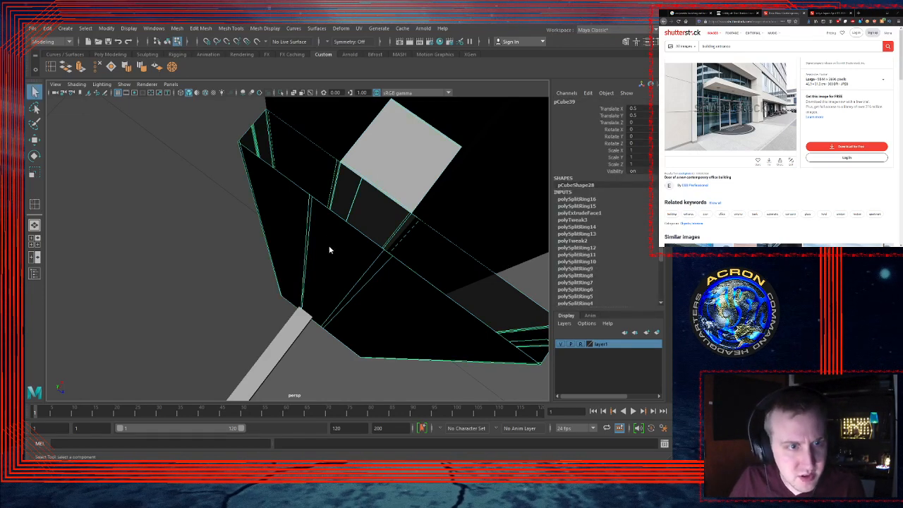
key(F11)
click(392, 155)
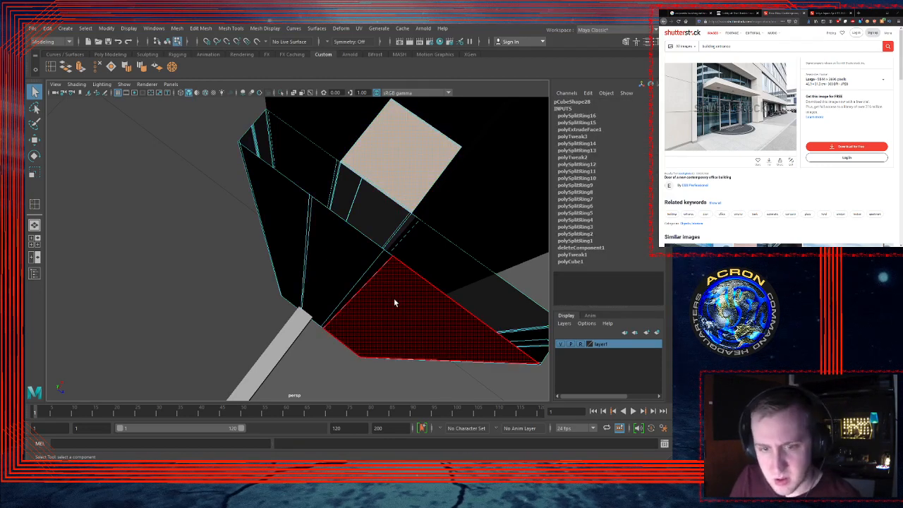
key(Delete)
click(409, 111)
key(Delete)
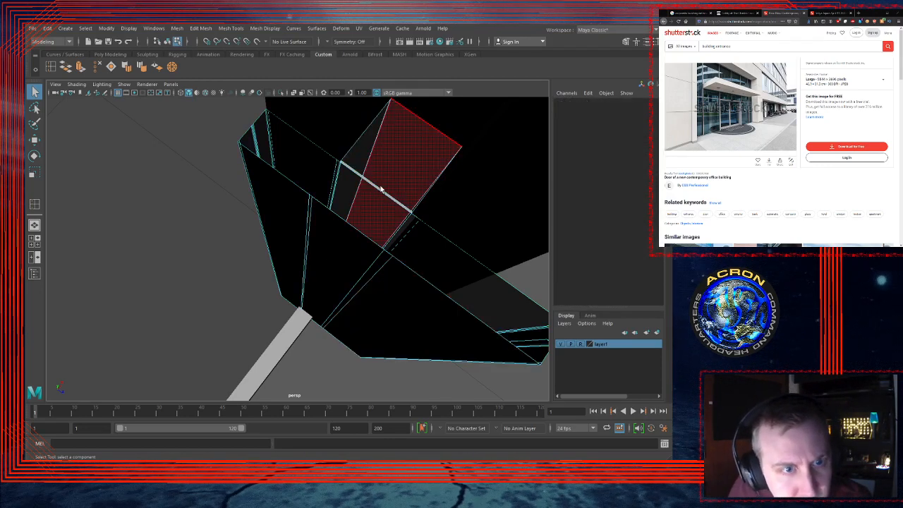
click(380, 189)
key(Delete)
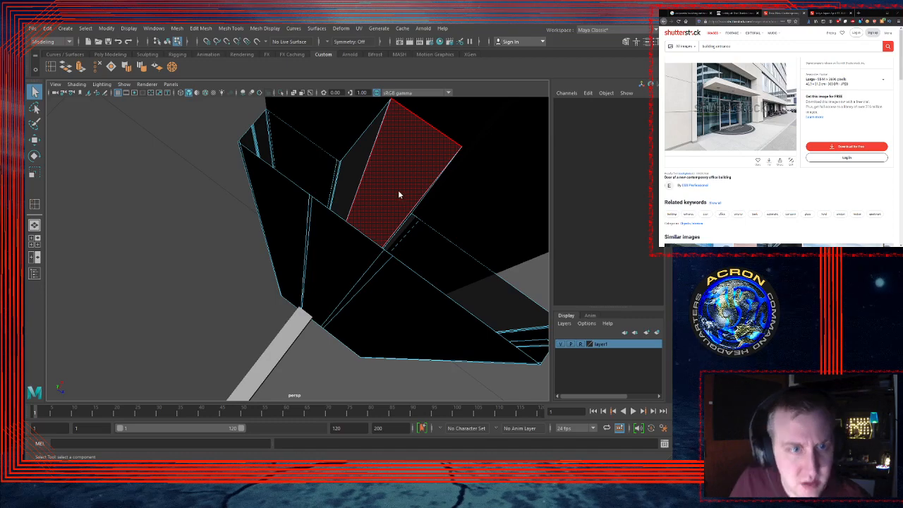
Step: Return the grooved strip to object selection and shift its pivot horizontally along X onto the strip itself
key(F8)
alt+drag(479, 325, 275, 270)
alt+middle_drag(276, 270, 262, 395)
alt+right_drag(338, 323, 236, 316)
alt+middle_drag(261, 290, 286, 331)
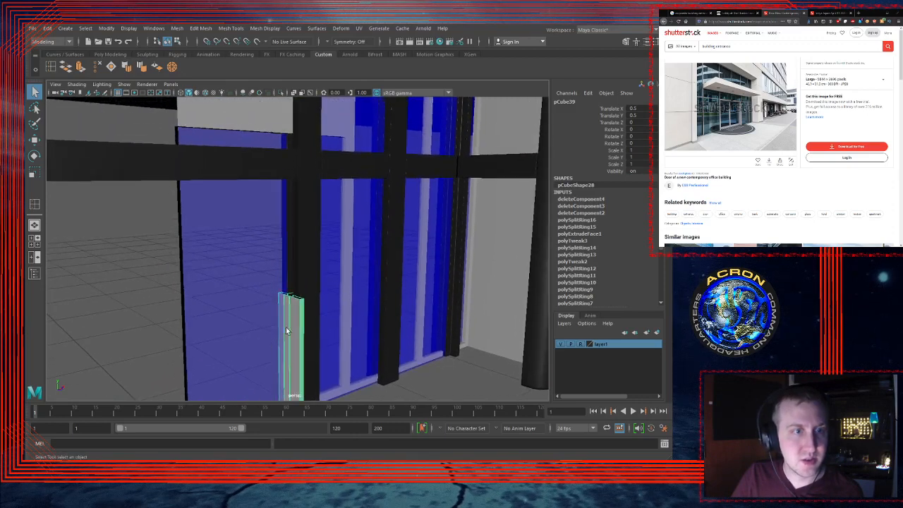
alt+drag(296, 323, 300, 305)
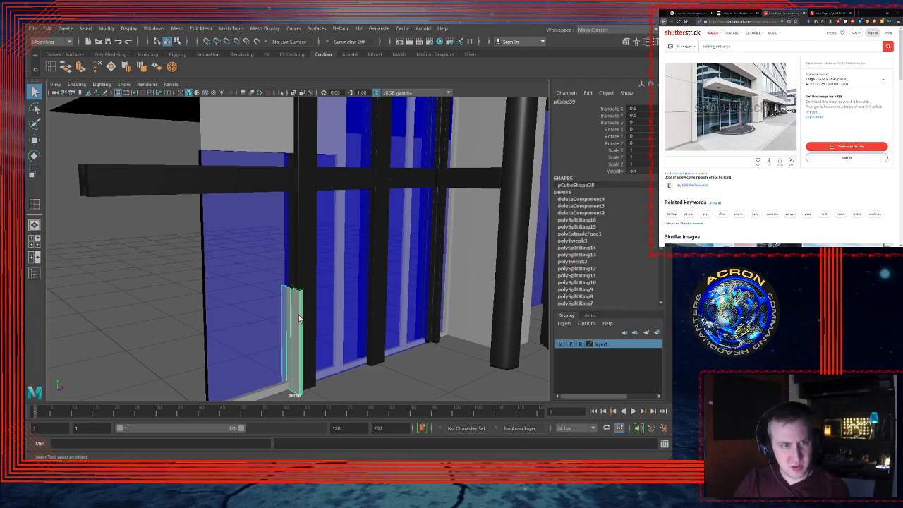
key(w)
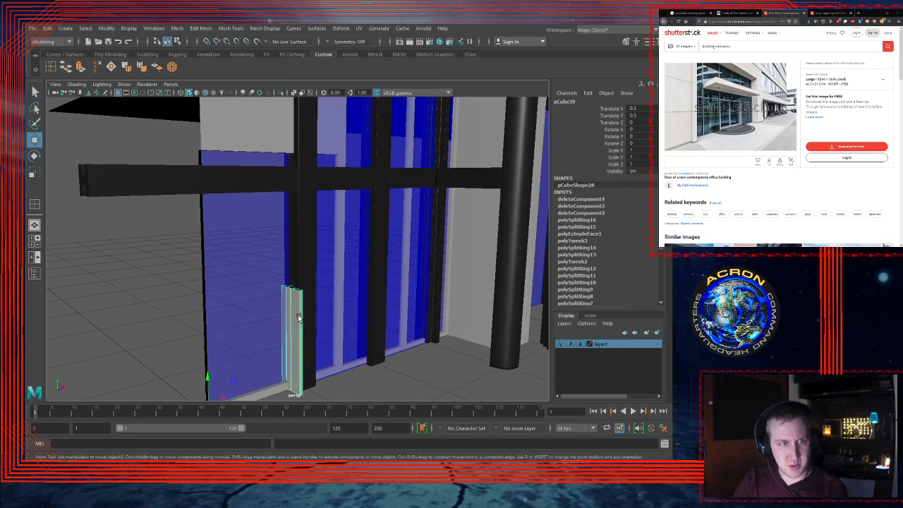
alt+drag(298, 312, 223, 338)
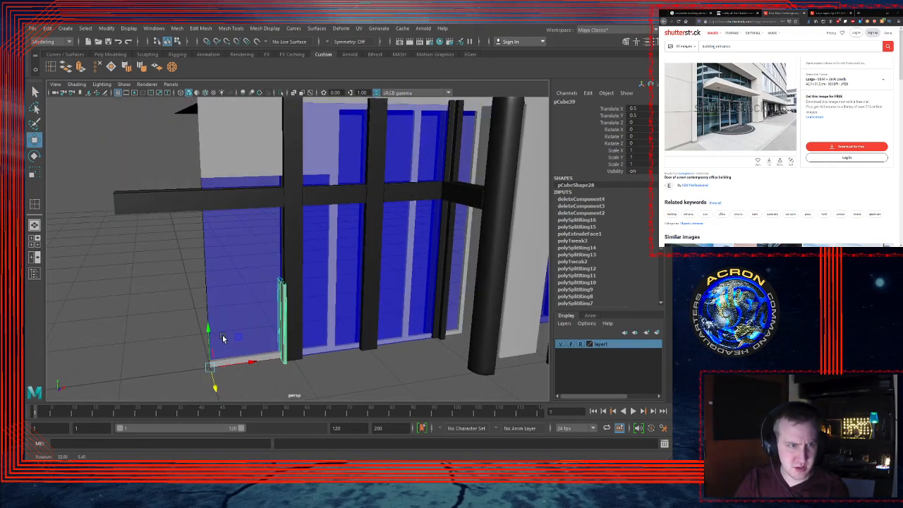
key(space)
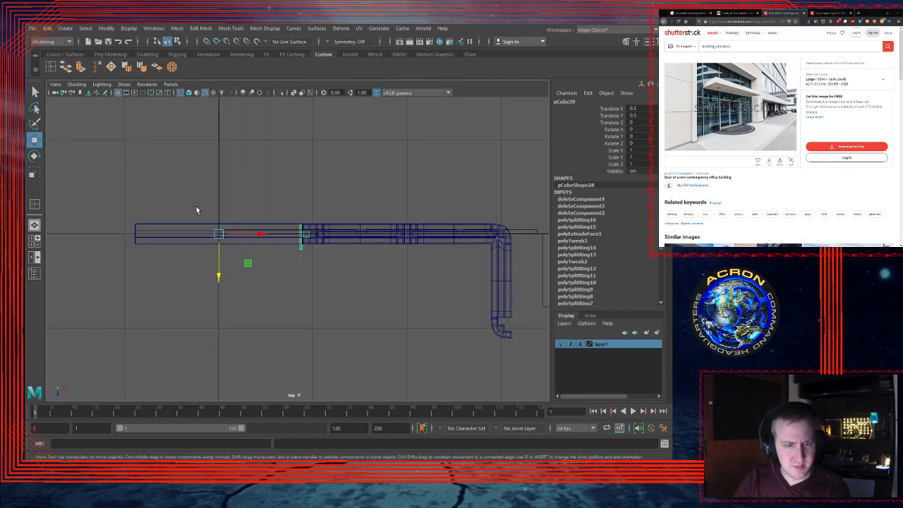
scroll(327, 211, up, 5)
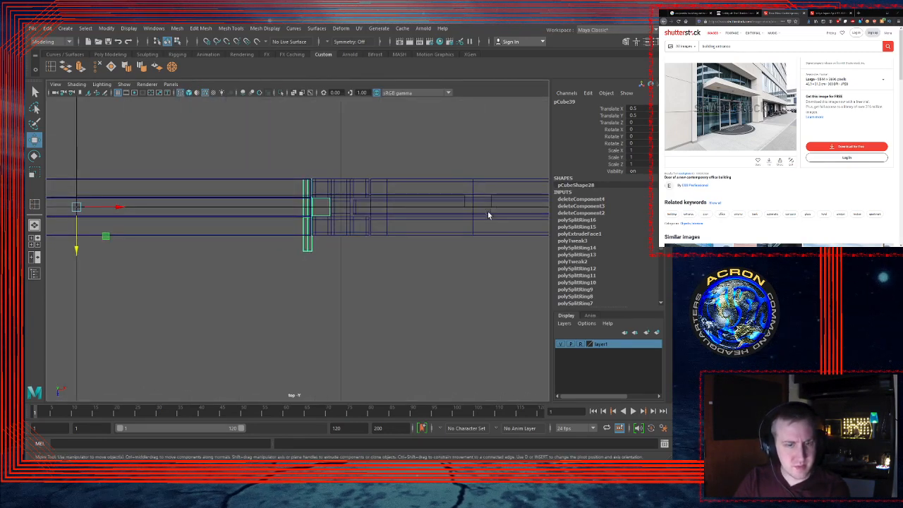
key(d)
drag(117, 207, 302, 210)
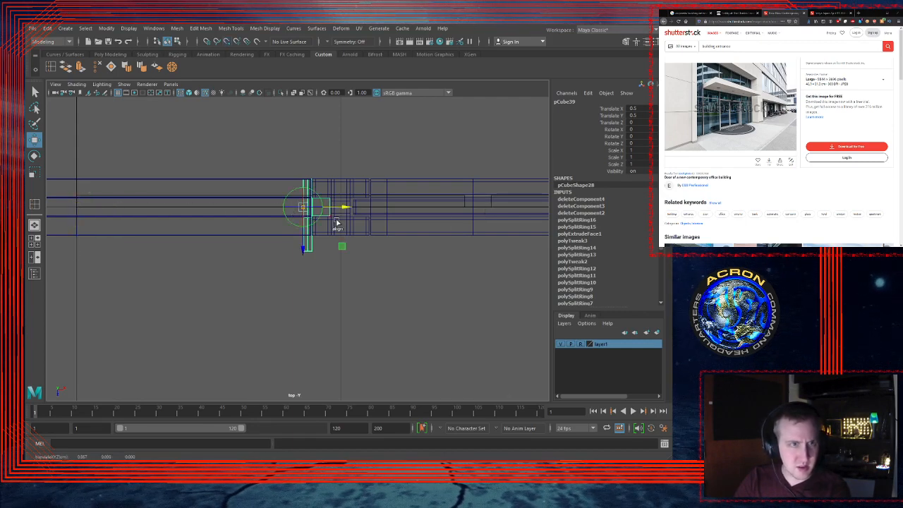
Step: Duplicate the grooved strip and move the copy along X past the glass panel's free edge, to Translate X -0.91
key(space)
key(space)
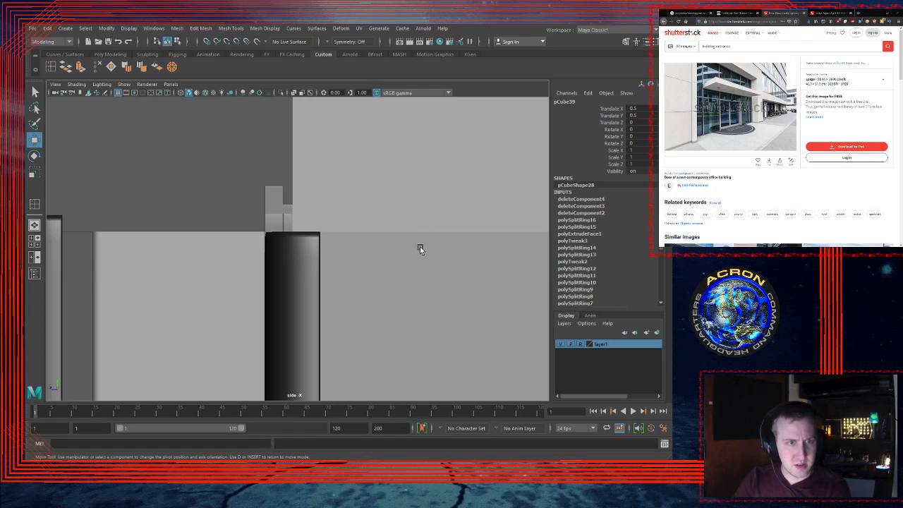
key(space)
key(space)
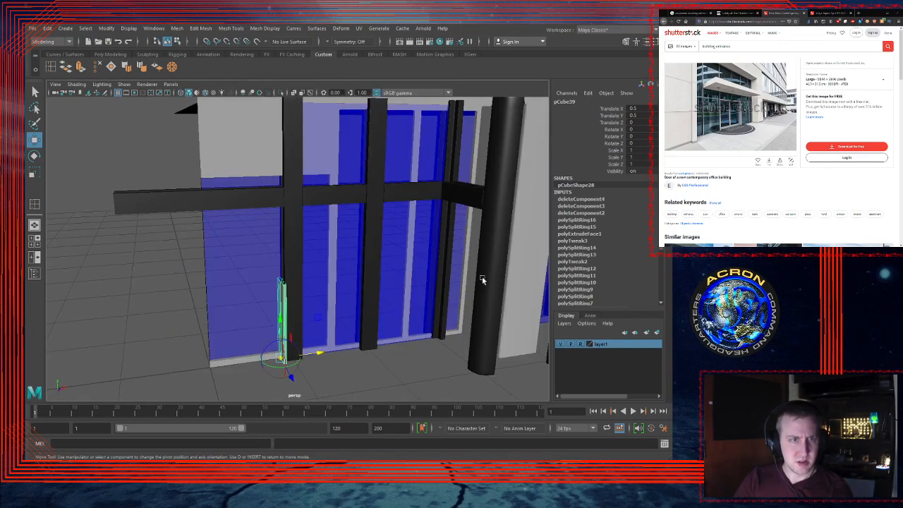
alt+drag(482, 280, 381, 286)
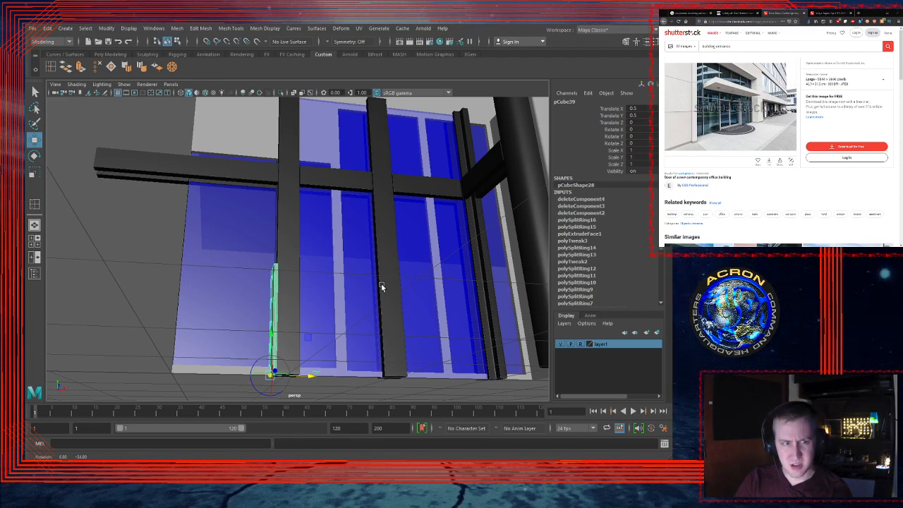
alt+drag(381, 283, 361, 278)
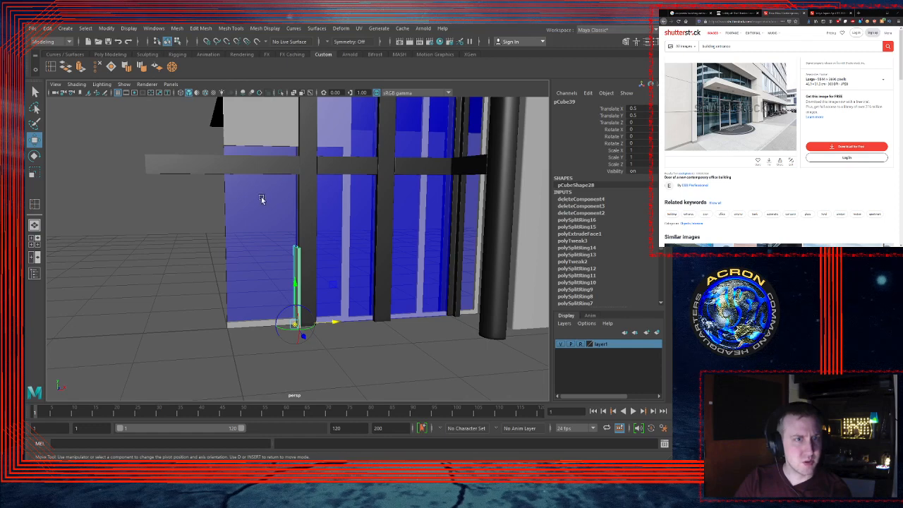
key(ctrl+d)
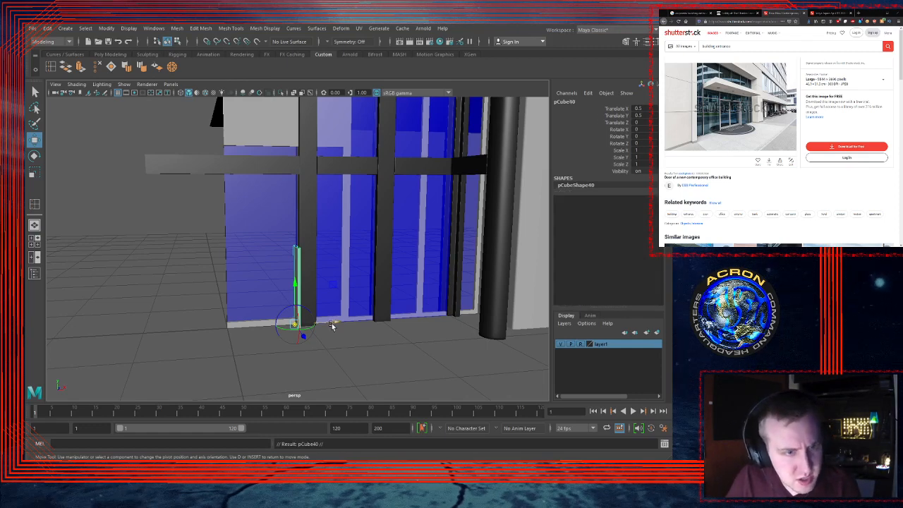
drag(333, 324, 224, 331)
alt+right_drag(196, 326, 290, 311)
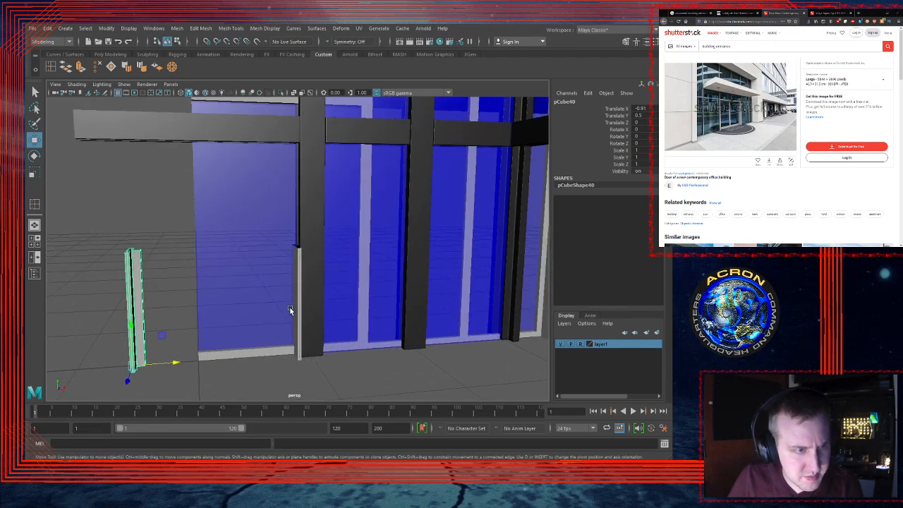
Step: Rotate the duplicated strip 90° about Z and 180° about X so it lies horizontally, pointing toward the column
key(e)
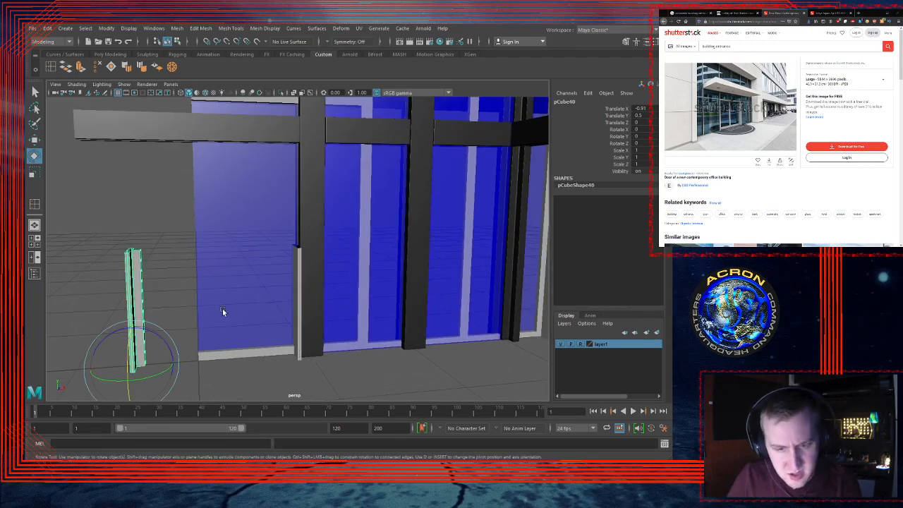
drag(155, 337, 103, 333)
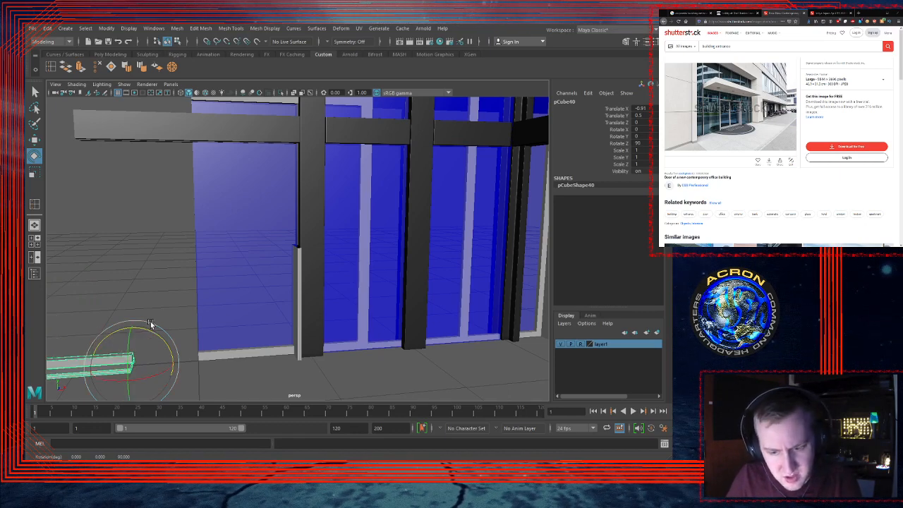
drag(145, 374, 247, 341)
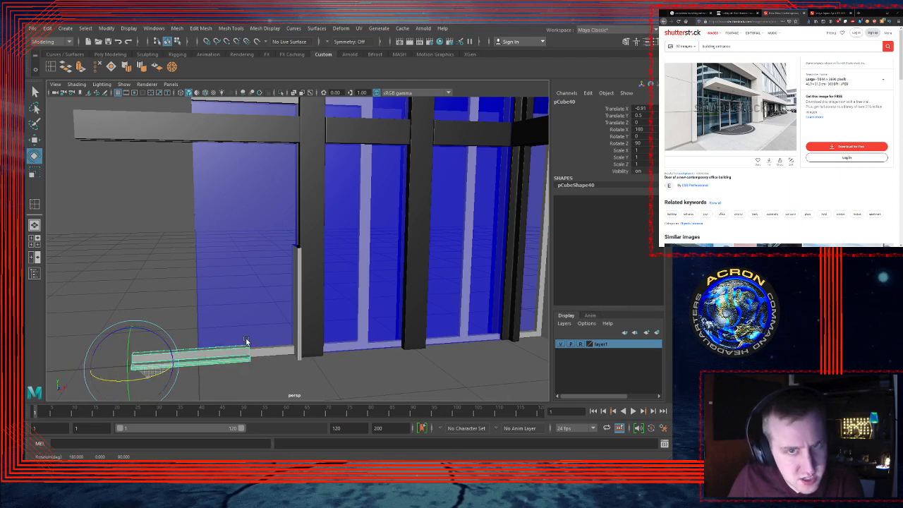
Step: Snap the horizontal strip along X to the glass panel's outer edge, at Translate X -0.357
key(w)
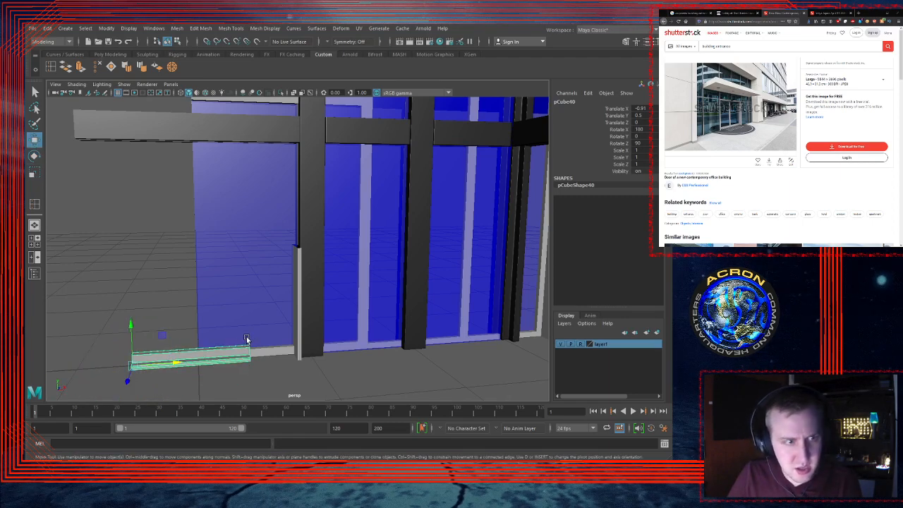
alt+right_drag(241, 297, 260, 300)
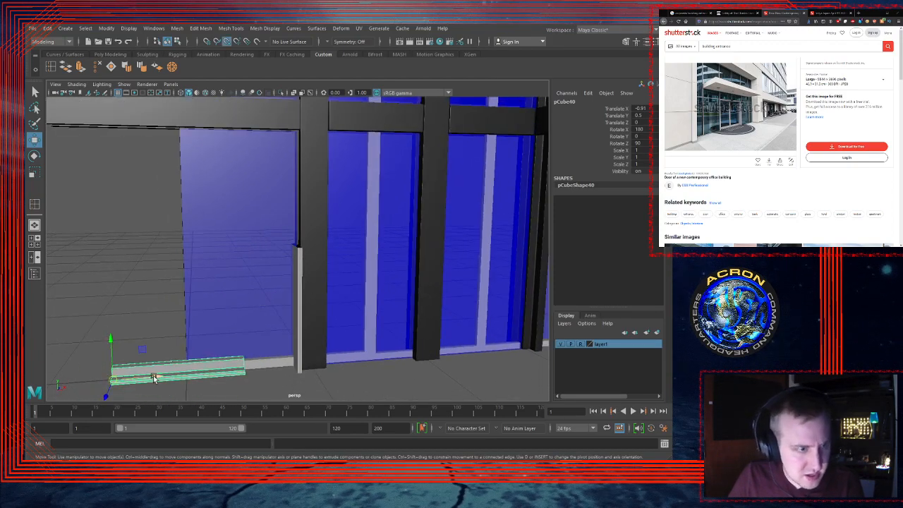
drag(141, 377, 184, 368)
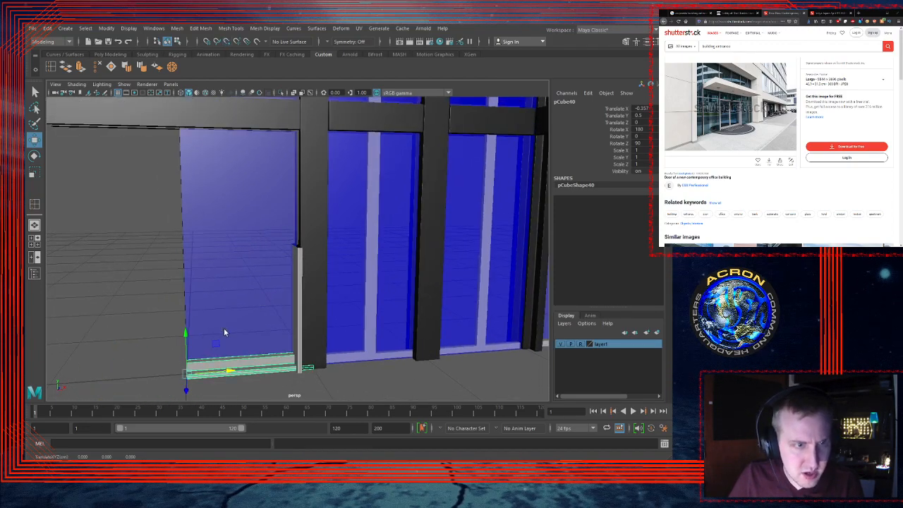
Step: Raise the horizontal strip to the upper part of the glass panel below the crossbeam, at Translate Y 2.228
key(space)
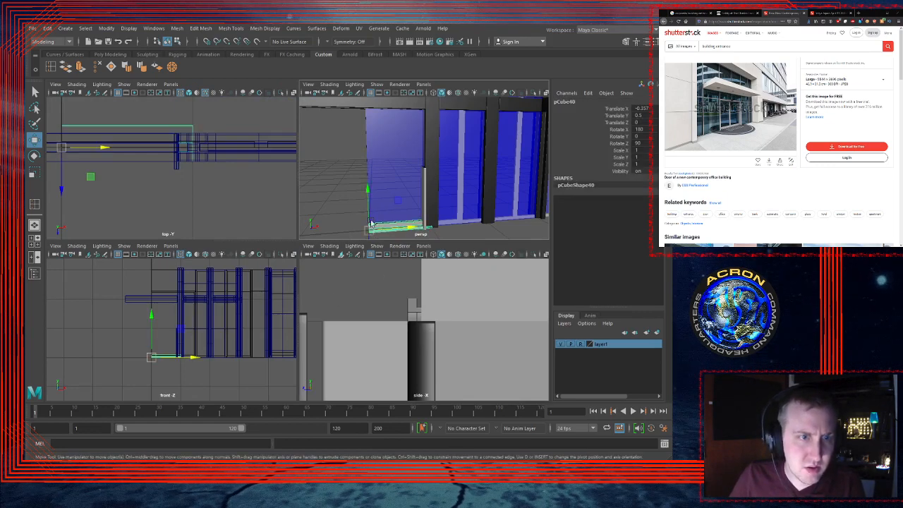
drag(367, 191, 361, 70)
key(space)
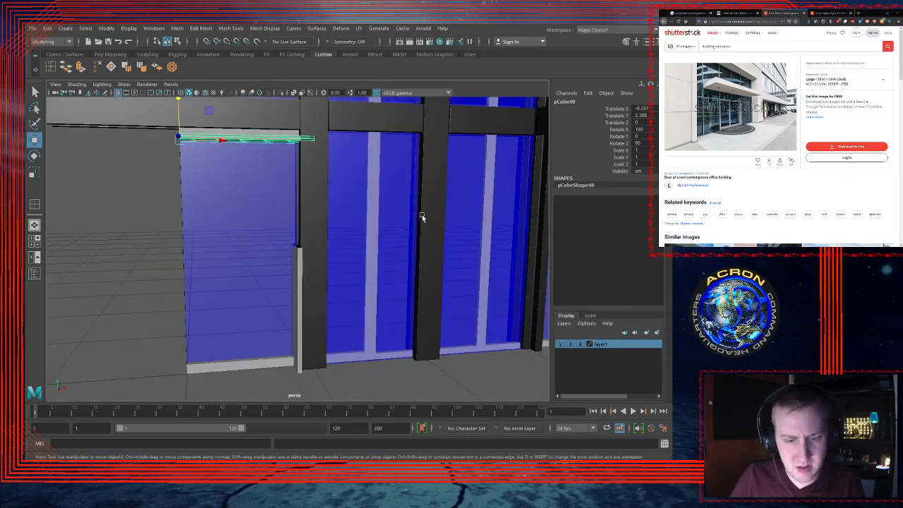
key(f)
alt+drag(393, 264, 423, 233)
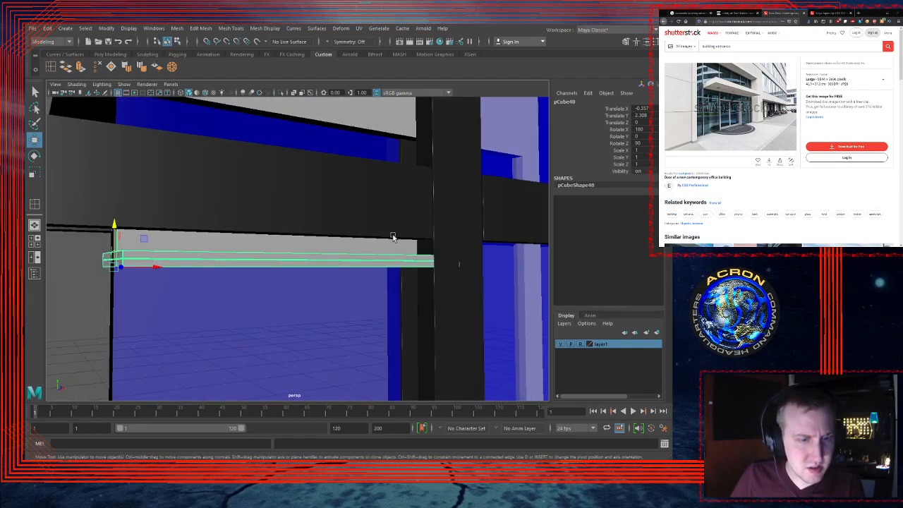
drag(117, 224, 385, 264)
drag(115, 188, 121, 258)
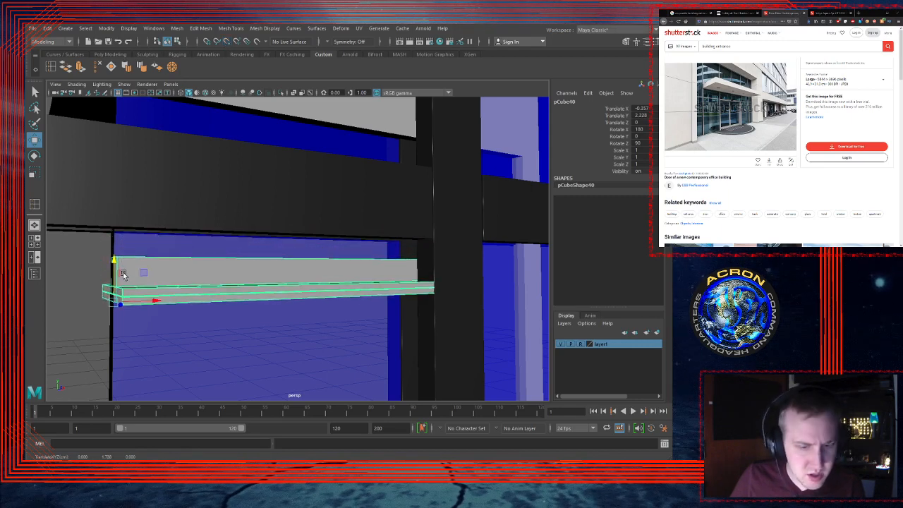
Step: Move the horizontal strip's pivot vertically up to the base of its extruded block
alt+right_drag(121, 273, 205, 282)
alt+drag(205, 282, 257, 288)
alt+middle_drag(256, 288, 293, 244)
key(d)
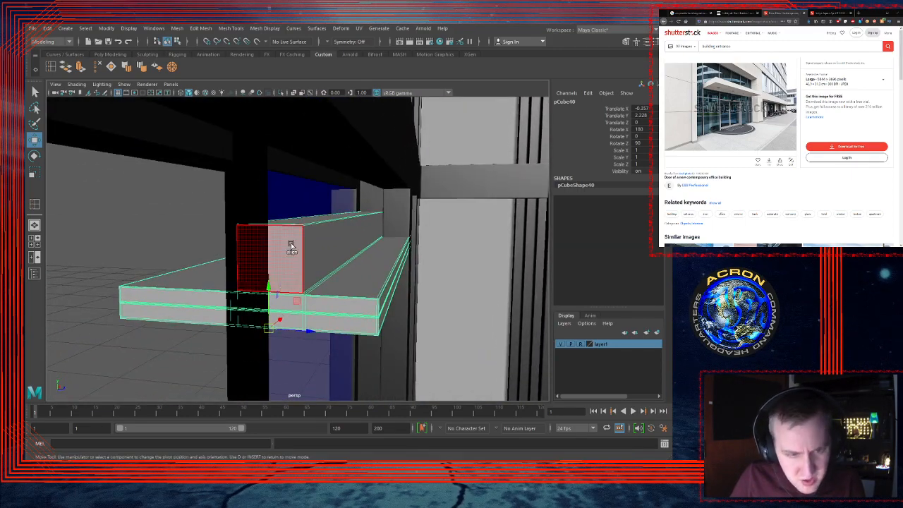
drag(275, 315, 271, 291)
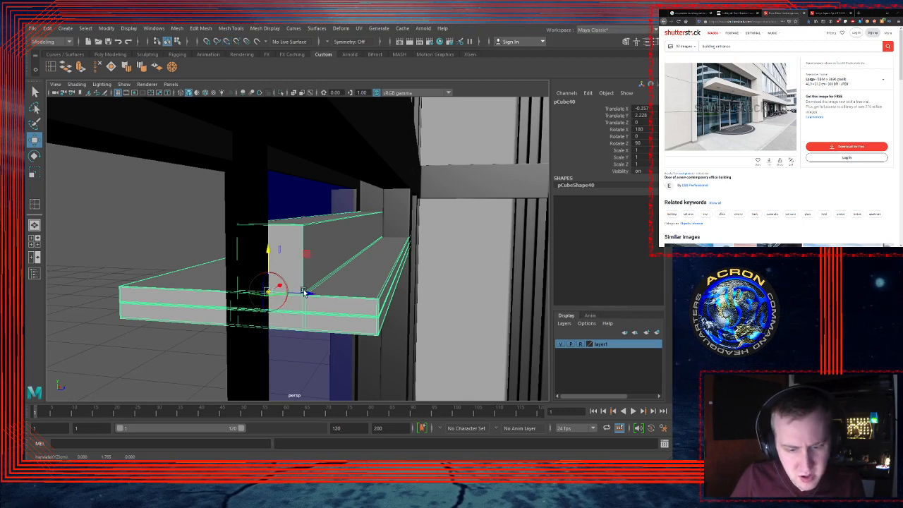
Step: Raise the horizontal strip against the underside of the crossbeam, at Translate Y 2.356
key(d)
drag(268, 249, 248, 242)
alt+middle_drag(247, 242, 222, 227)
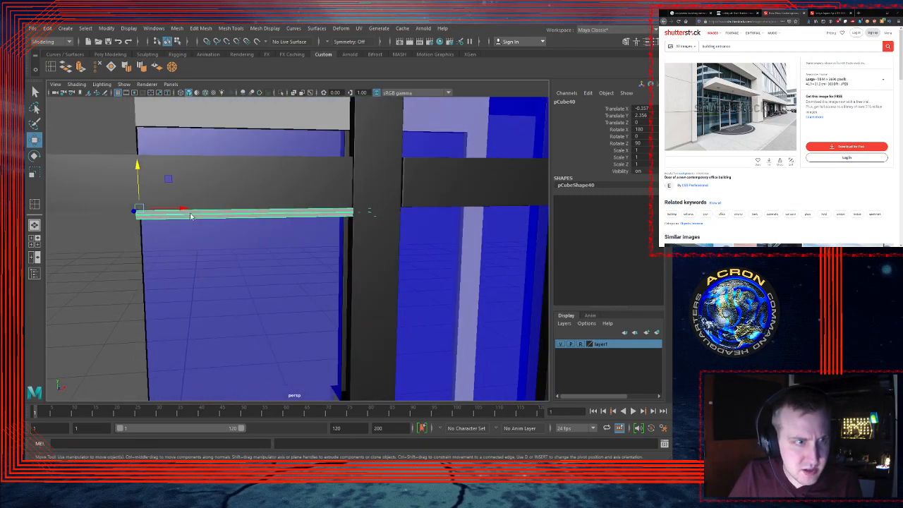
Step: Select the horizontal strip's end vertices nearest the column and pull them back along X to shorten the strip
right_drag(190, 217, 157, 215)
drag(352, 182, 430, 273)
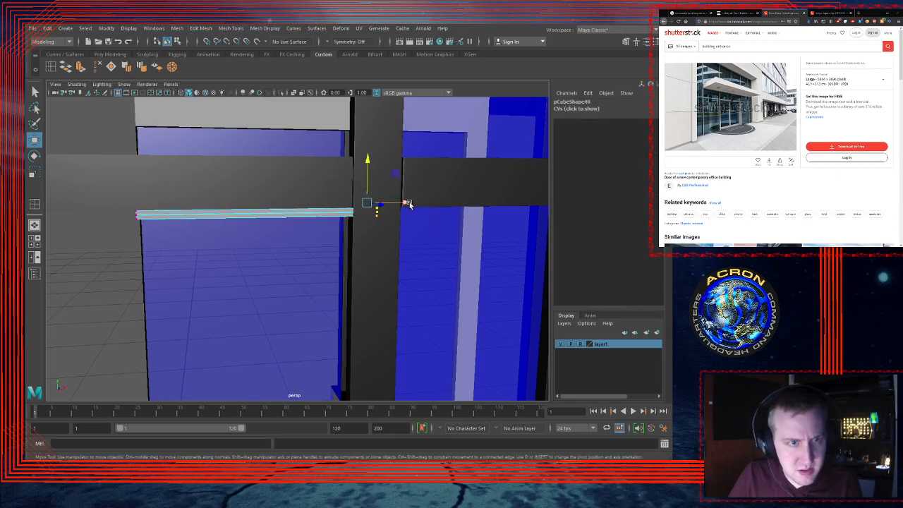
drag(405, 204, 359, 211)
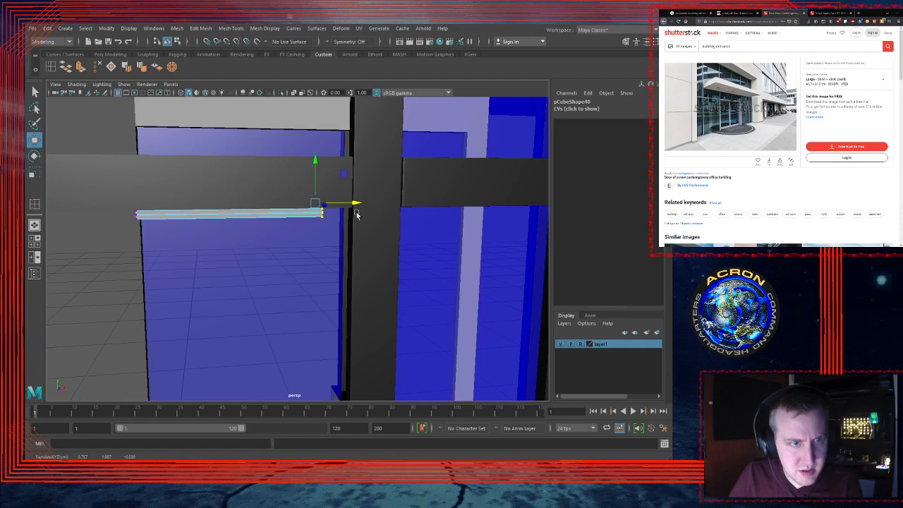
Step: Snap the horizontal strip's end vertices along X toward the dark frame edge beside the column
alt+right_drag(324, 225, 401, 224)
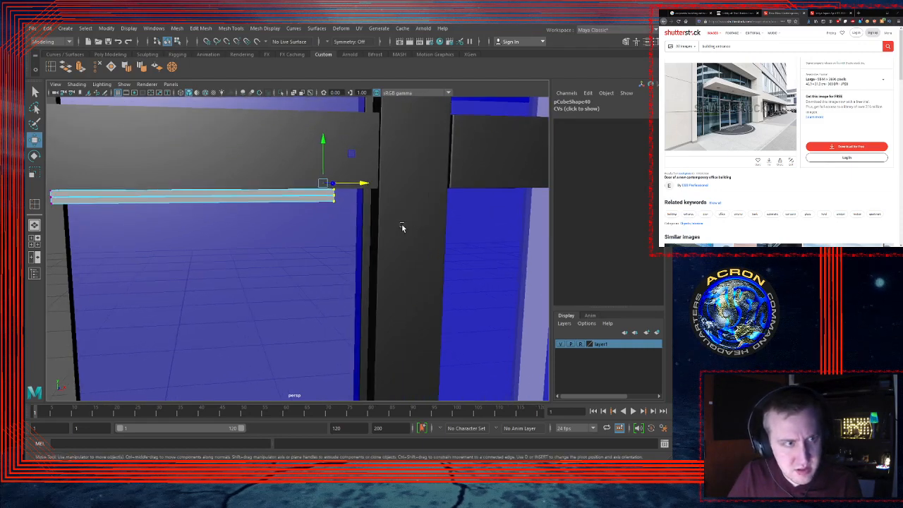
alt+drag(402, 223, 395, 170)
alt+right_drag(395, 170, 304, 201)
alt+middle_drag(328, 204, 294, 194)
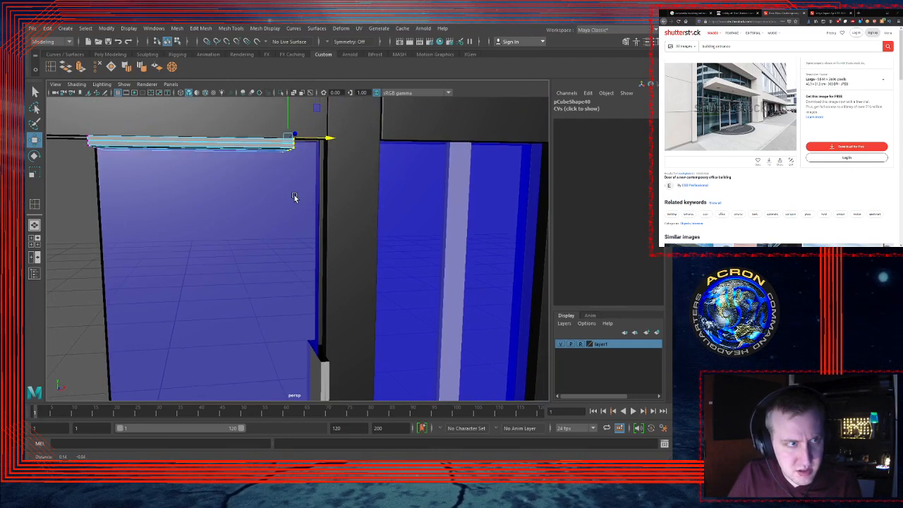
alt+middle_drag(294, 197, 240, 273)
alt+right_drag(258, 229, 489, 216)
alt+middle_drag(185, 245, 237, 274)
alt+right_drag(237, 274, 306, 250)
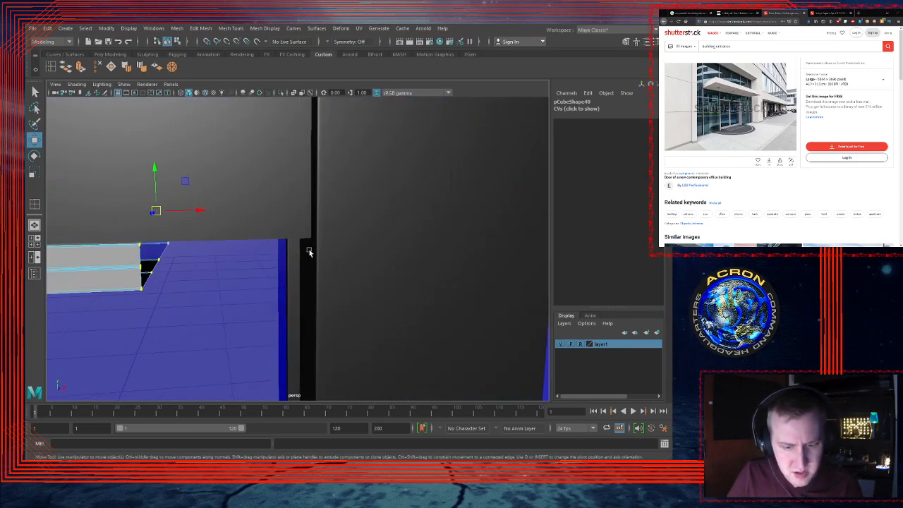
drag(196, 212, 260, 243)
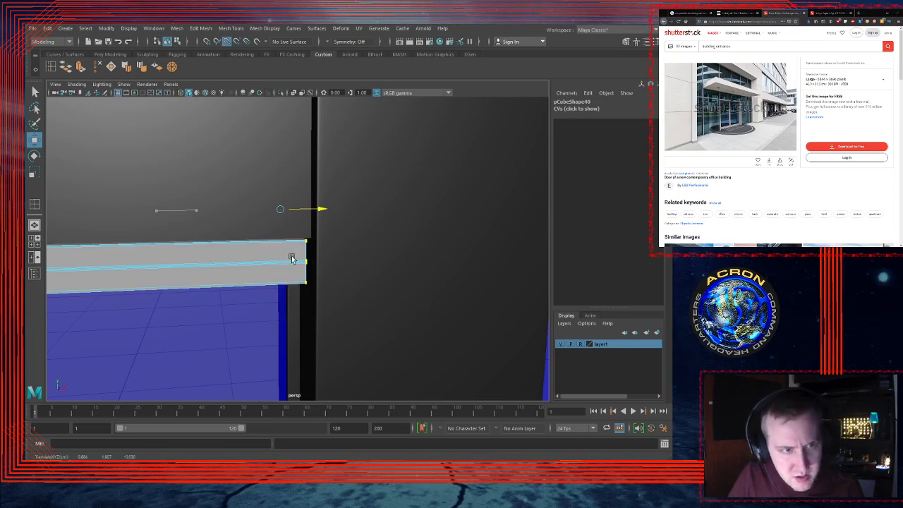
Step: Snap the horizontal strip's end vertices along X to the inner edge of the vertical strip and clear the selection
alt+drag(304, 263, 141, 238)
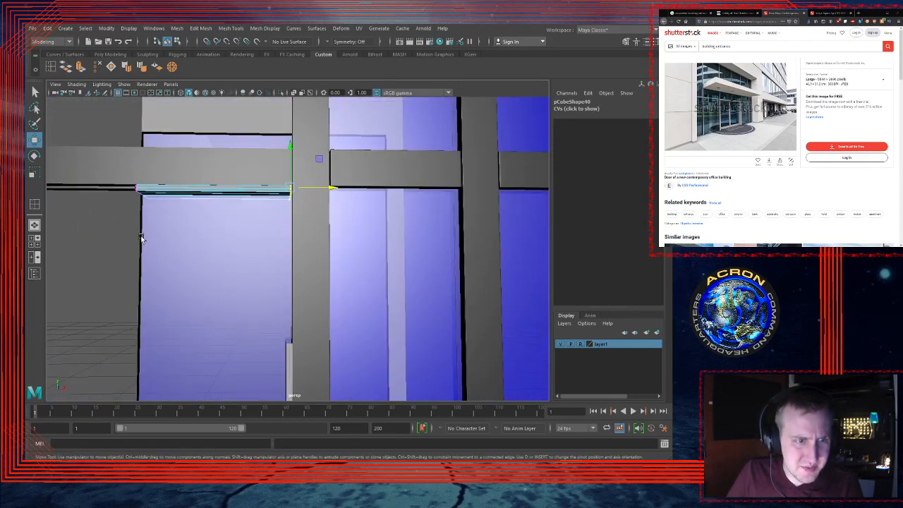
drag(333, 189, 282, 353)
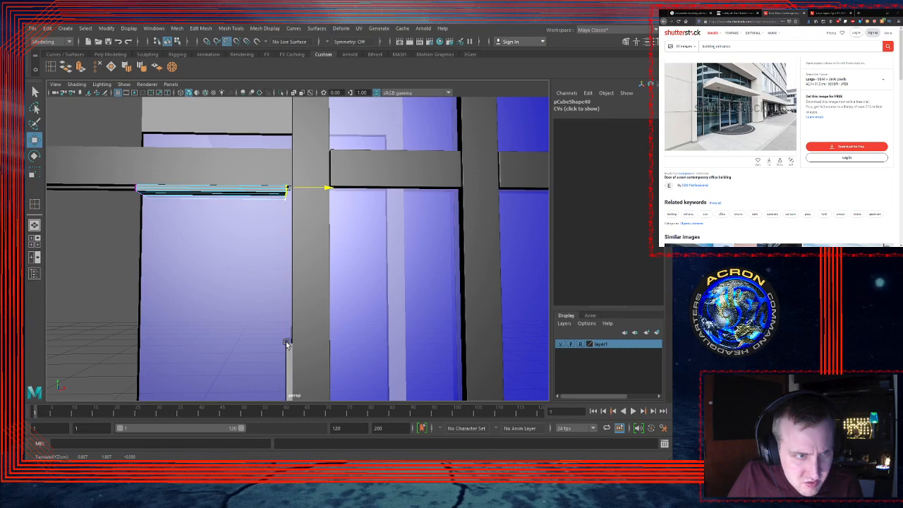
alt+drag(285, 344, 214, 304)
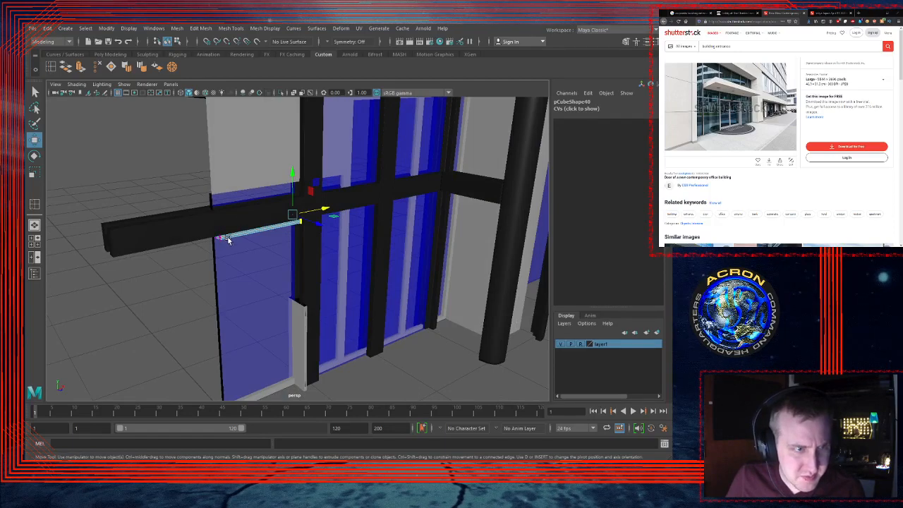
click(183, 302)
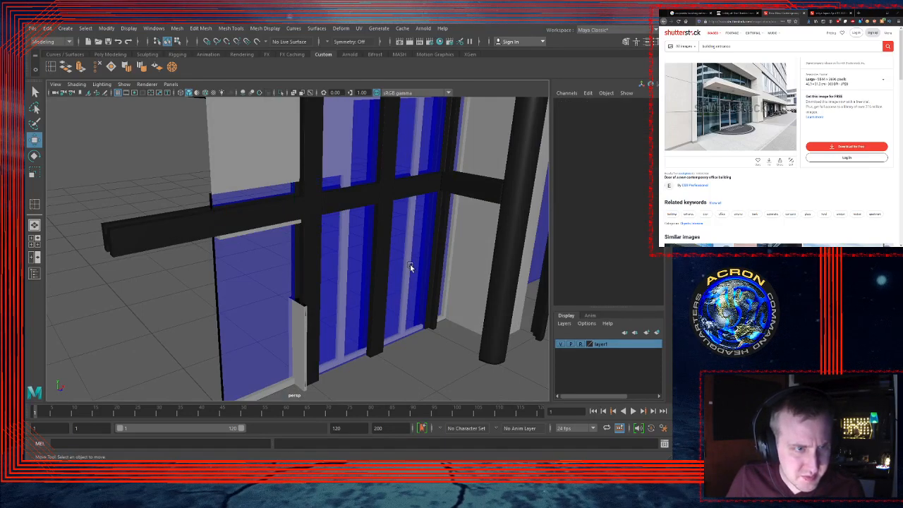
Step: Inspect the horizontal strip's fit under the crossbeam from the front, the end and below
alt+drag(410, 265, 289, 250)
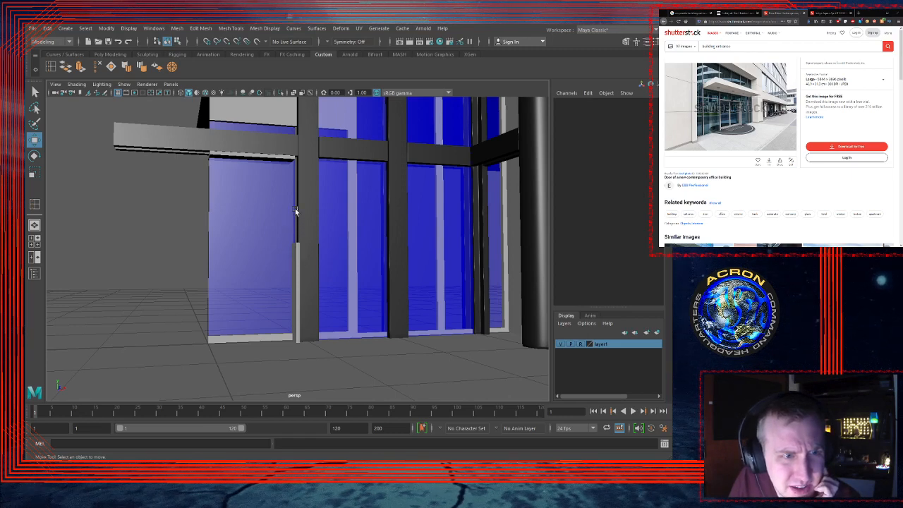
click(264, 156)
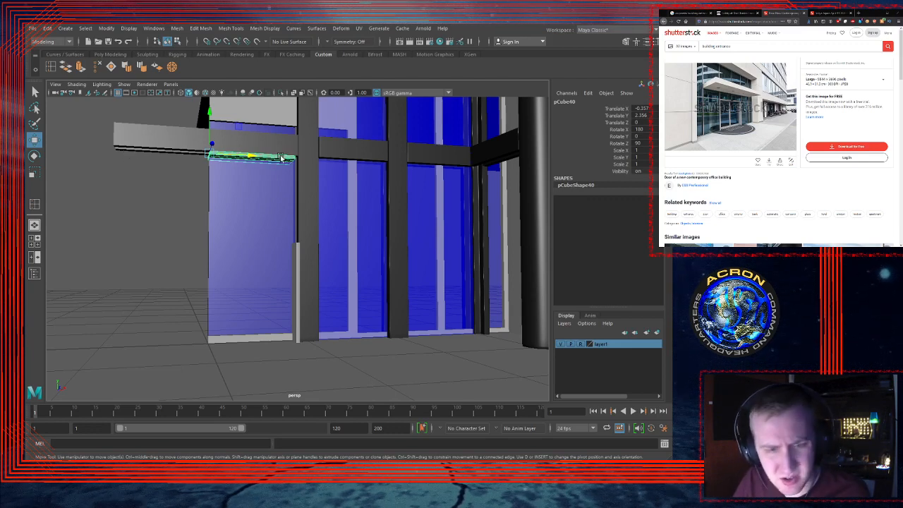
key(f)
click(85, 314)
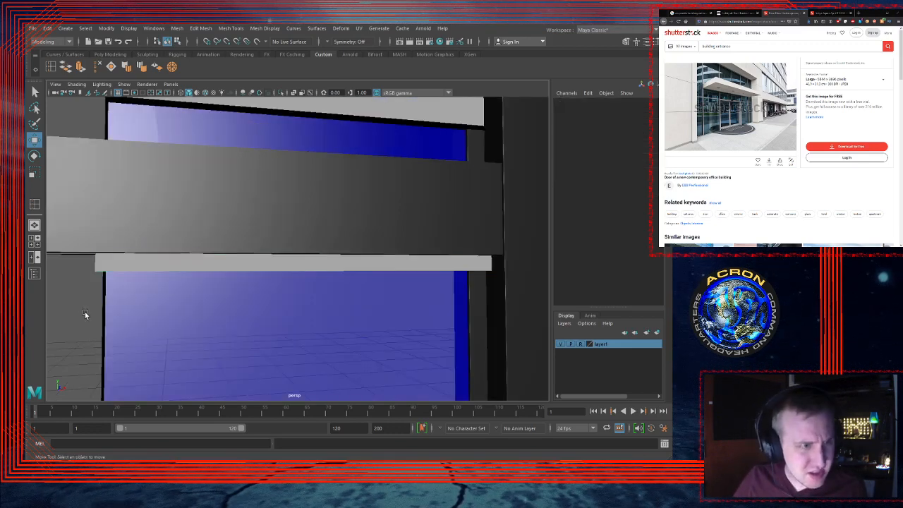
click(141, 261)
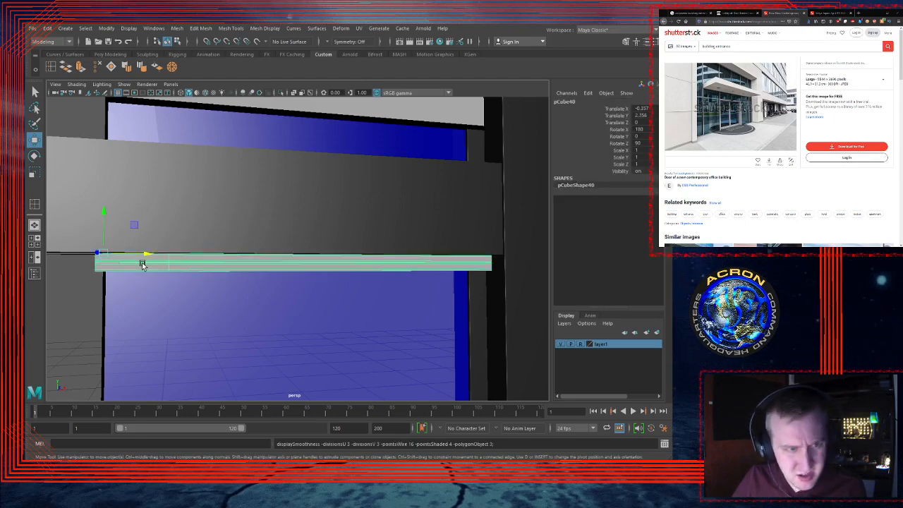
click(62, 298)
alt+drag(116, 280, 309, 253)
click(309, 253)
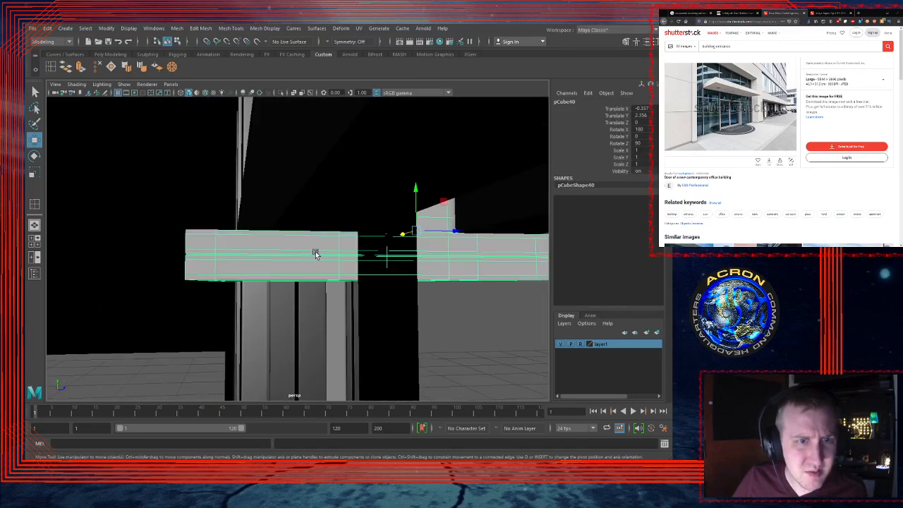
alt+drag(524, 200, 385, 173)
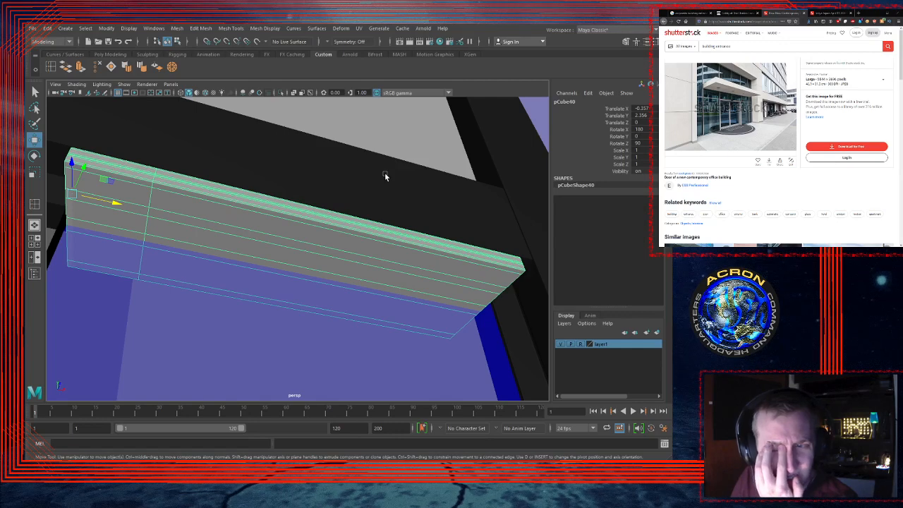
Step: Mirror the horizontal strip front to back by setting its Scale Z to -1
double_click(642, 163)
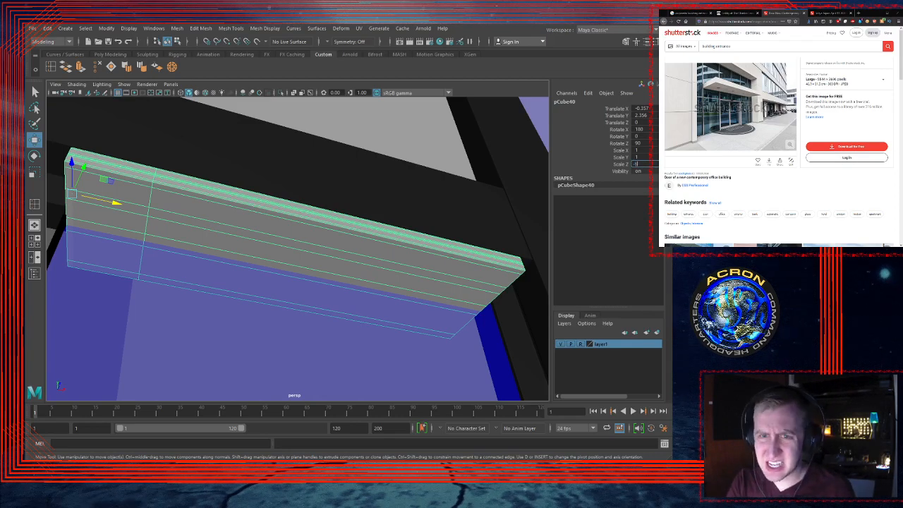
key(Return)
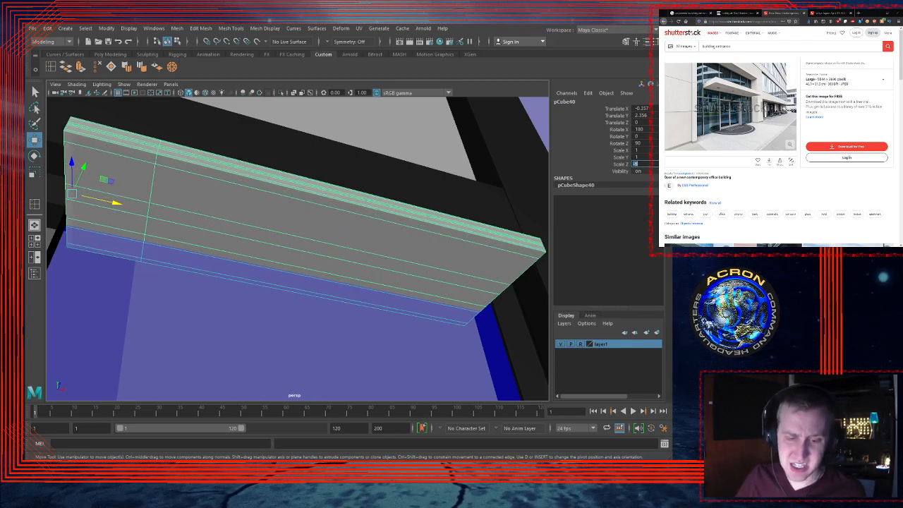
alt+drag(550, 248, 367, 284)
alt+drag(394, 140, 339, 169)
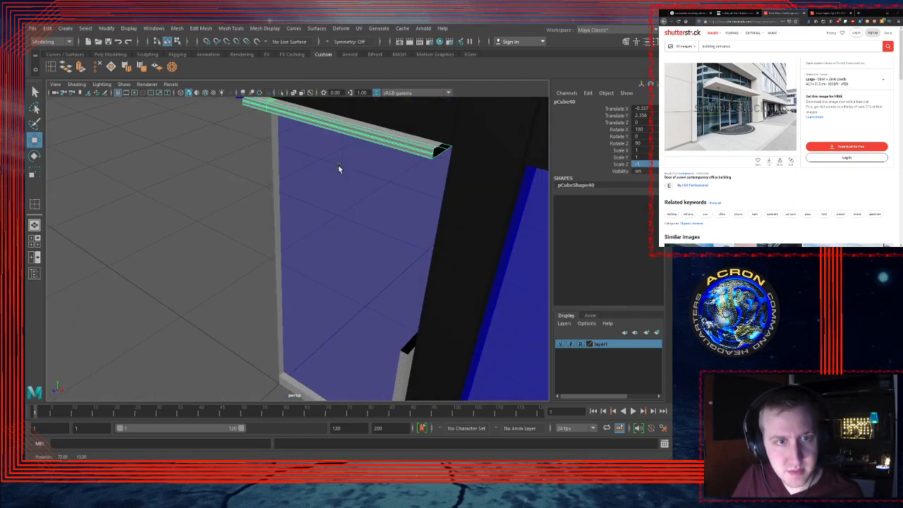
alt+middle_drag(434, 206, 371, 158)
alt+drag(372, 159, 310, 168)
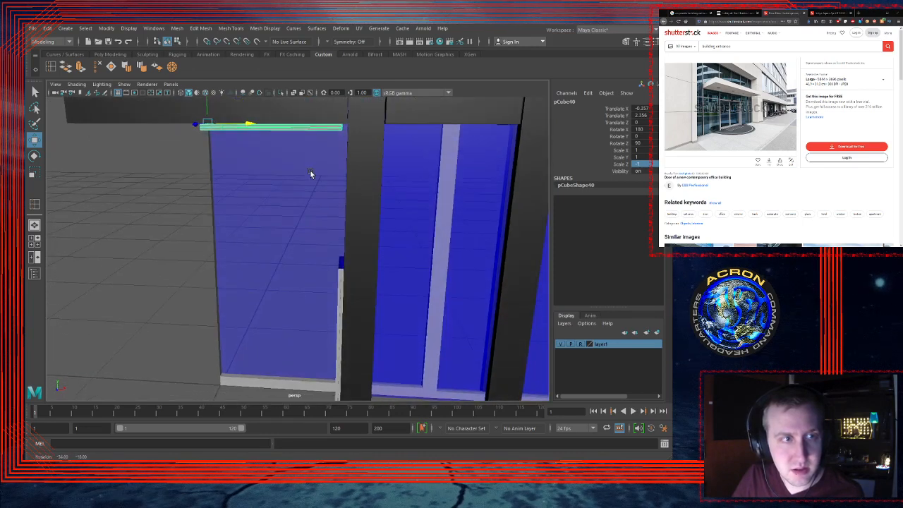
alt+middle_drag(308, 166, 291, 176)
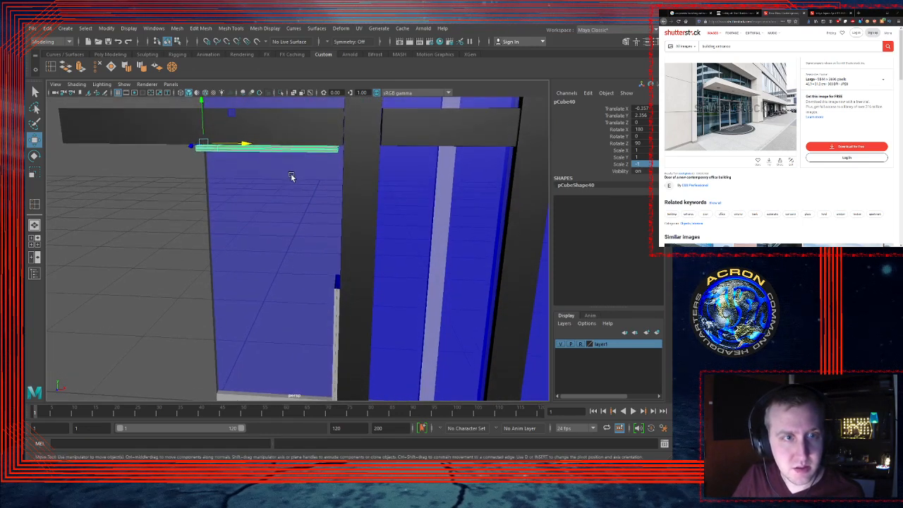
Step: Duplicate the short vertical strip beside the column
click(334, 298)
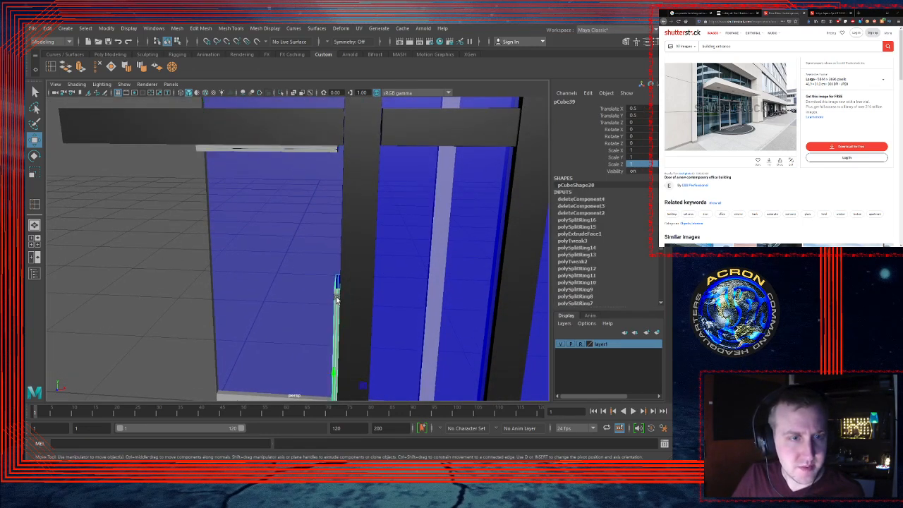
alt+drag(332, 302, 349, 231)
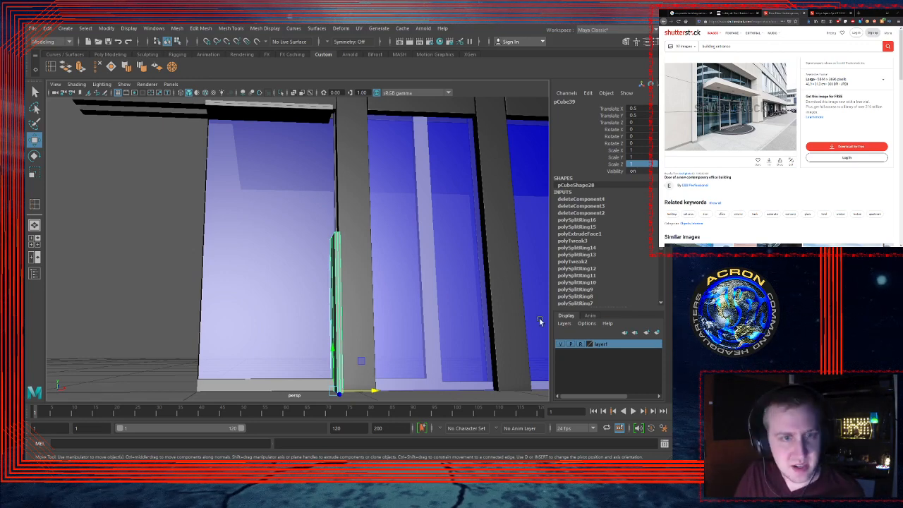
alt+drag(433, 296, 321, 206)
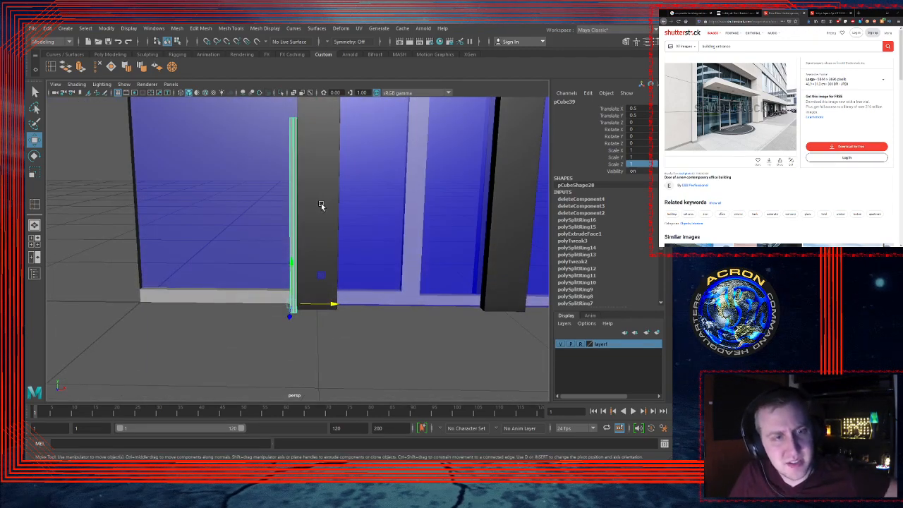
key(ctrl+d)
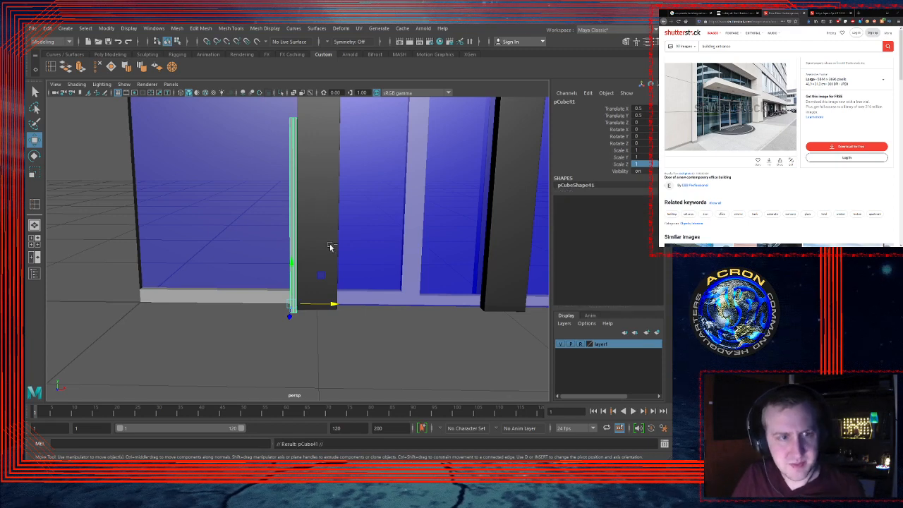
alt+right_drag(359, 271, 264, 248)
alt+middle_drag(269, 231, 276, 303)
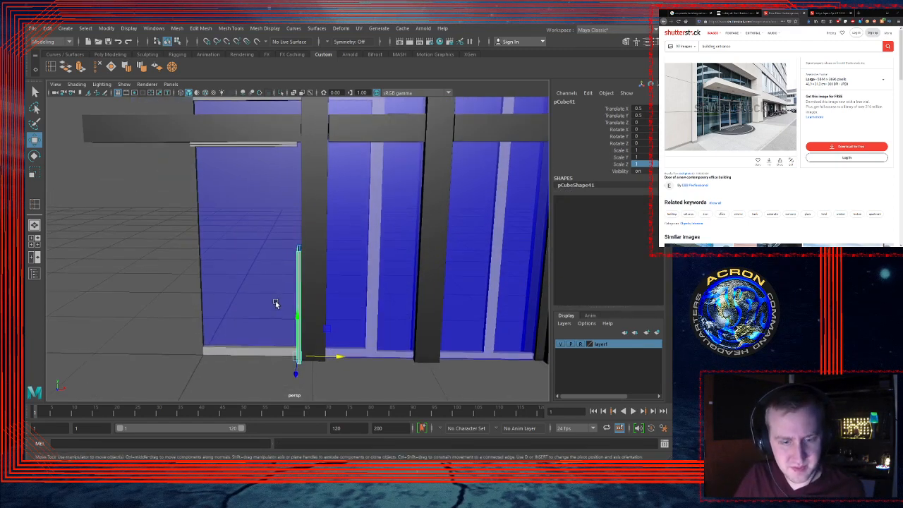
Step: Try to flip the duplicated vertical strip by rotating it 180 degrees about Z
key(e)
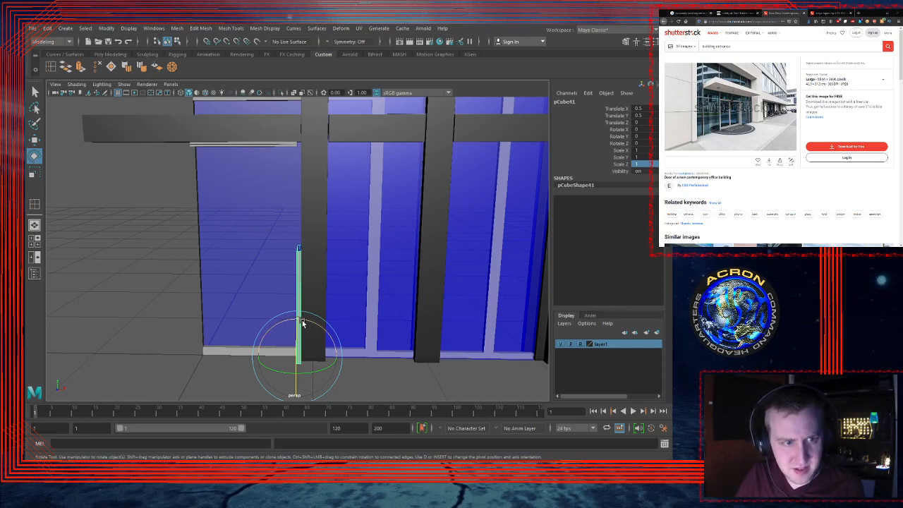
drag(302, 323, 195, 349)
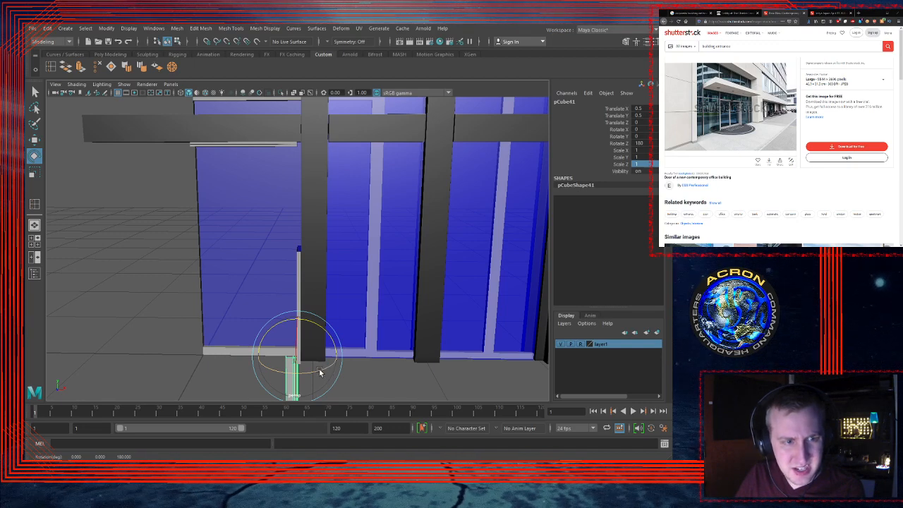
key(ctrl+z)
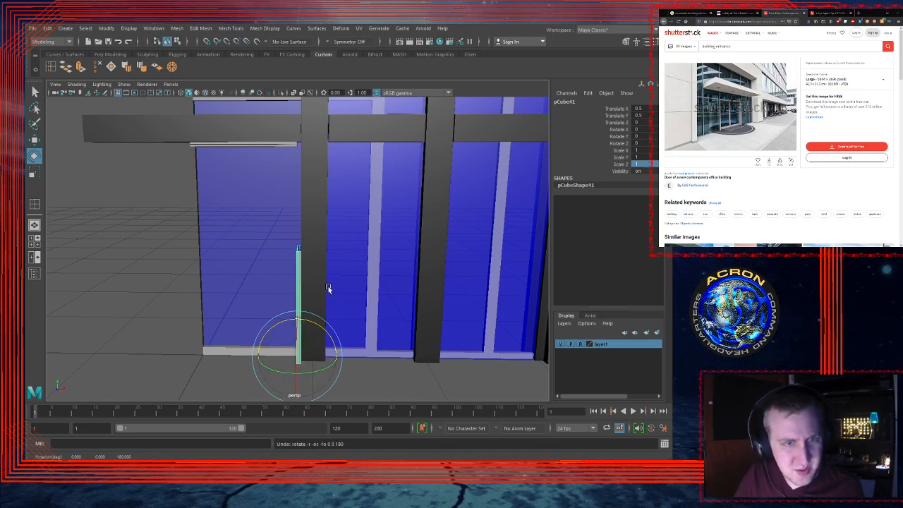
Step: Mirror the duplicated vertical strip vertically by setting its Scale Y to -1
click(644, 157)
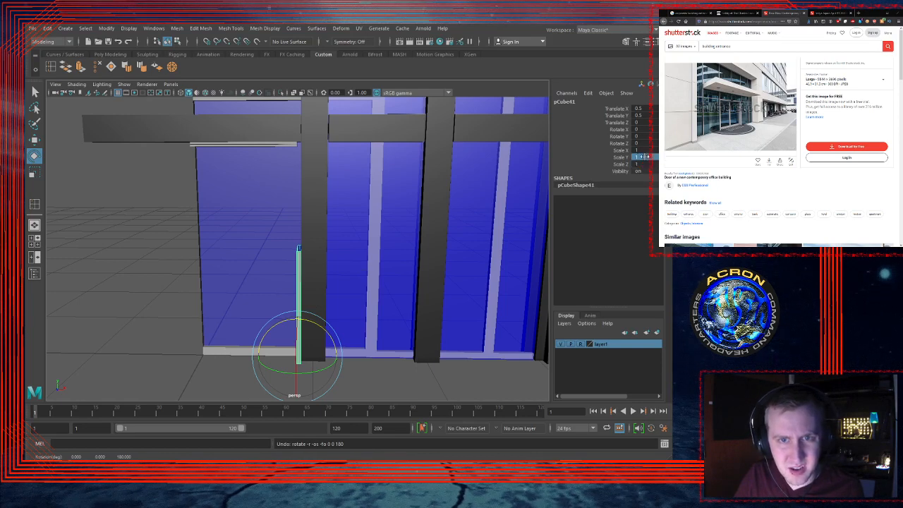
text(-1)
key(Return)
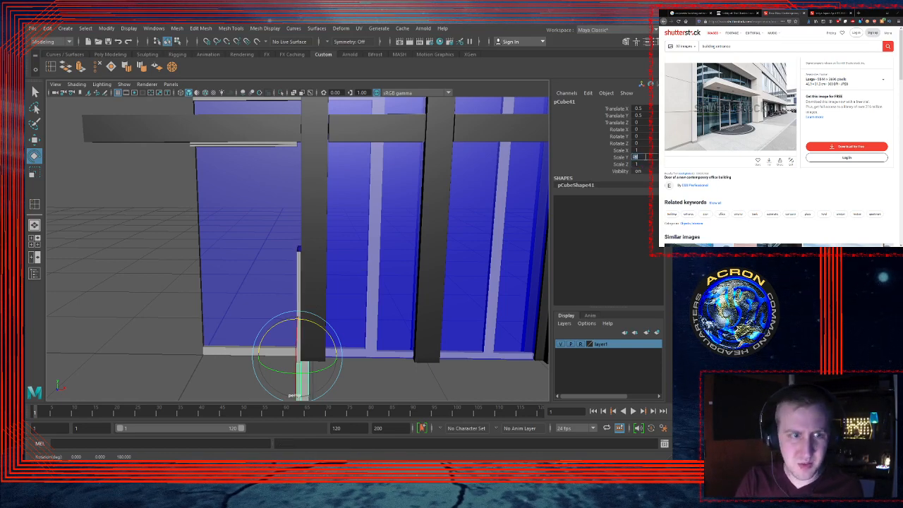
alt+drag(404, 253, 345, 194)
Step: Move the mirrored strip's pivot to its lower end and snap the strip vertically onto the original's top, at Translate Y 2.5
key(w)
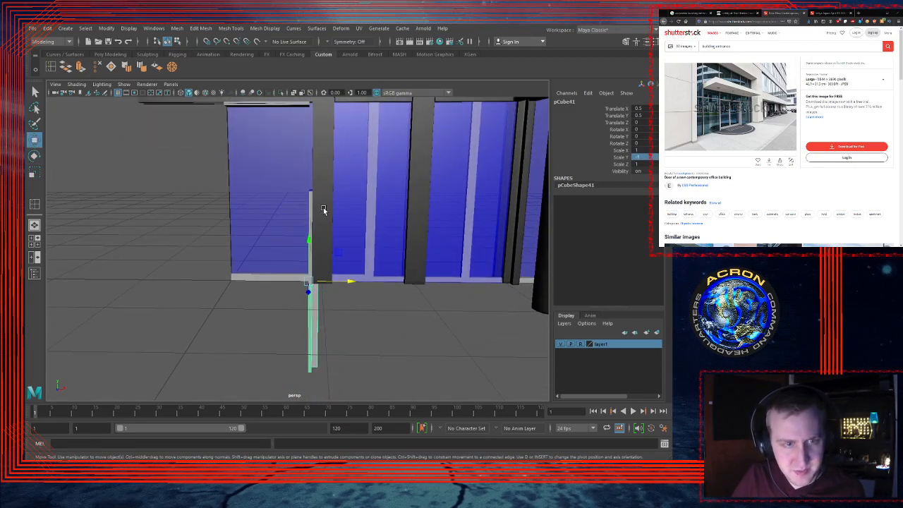
alt+drag(323, 208, 348, 205)
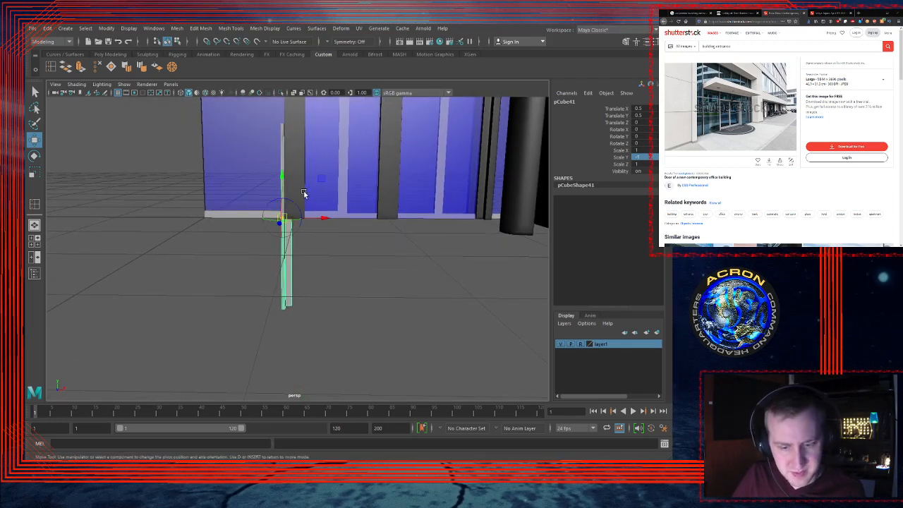
key(d)
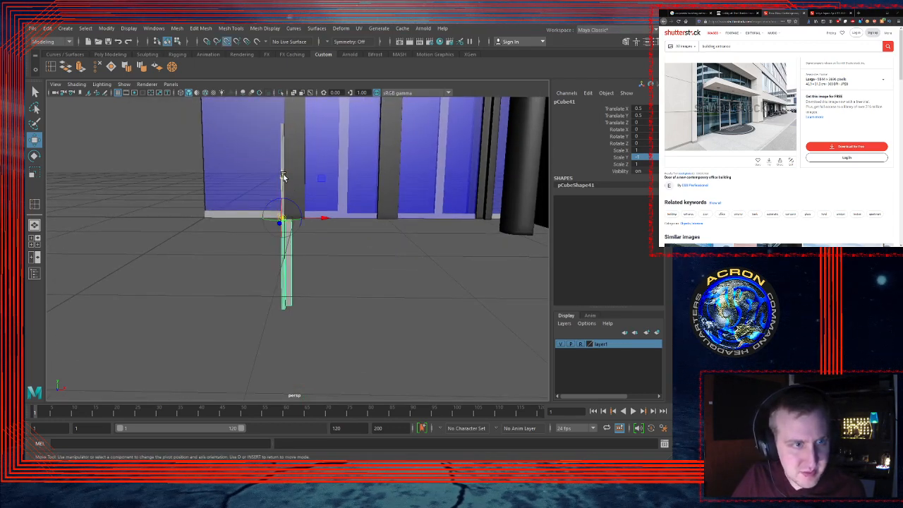
drag(280, 223, 280, 124)
key(d)
key(v)
alt+middle_drag(283, 153, 283, 334)
alt+right_drag(302, 264, 466, 244)
alt+drag(466, 244, 253, 235)
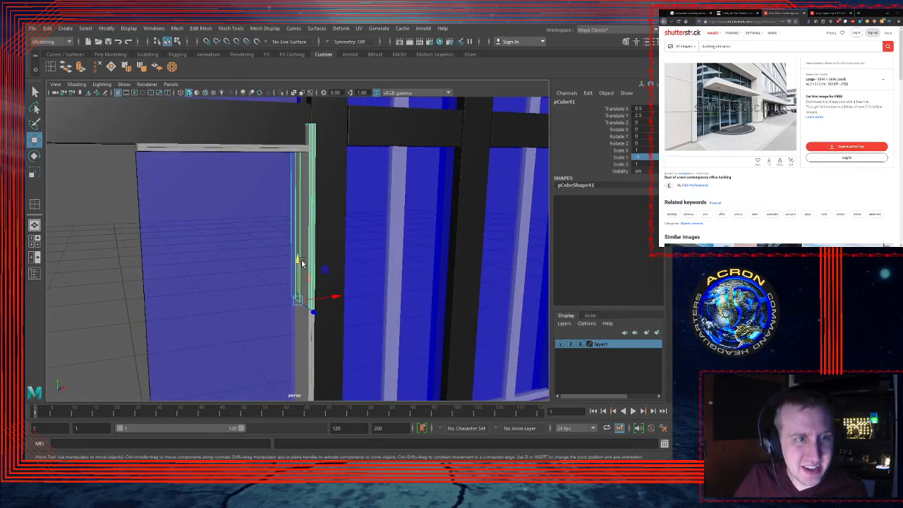
Step: Lower the mirrored vertical strip so its top lines up with the horizontal strip's underside, at Translate Y 2.354
drag(299, 263, 299, 284)
alt+right_drag(304, 207, 427, 195)
alt+middle_drag(356, 182, 343, 288)
alt+right_drag(313, 255, 474, 232)
alt+middle_drag(312, 221, 341, 229)
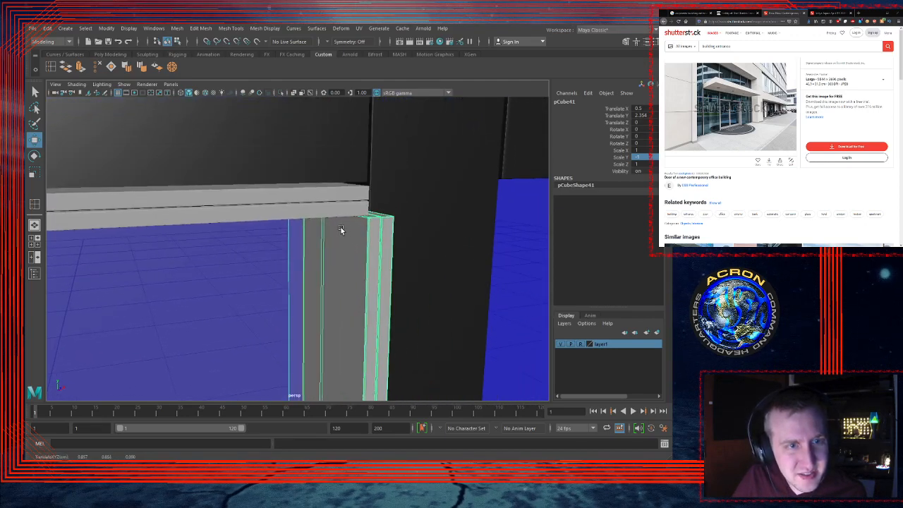
alt+drag(341, 230, 309, 230)
alt+middle_drag(327, 219, 425, 210)
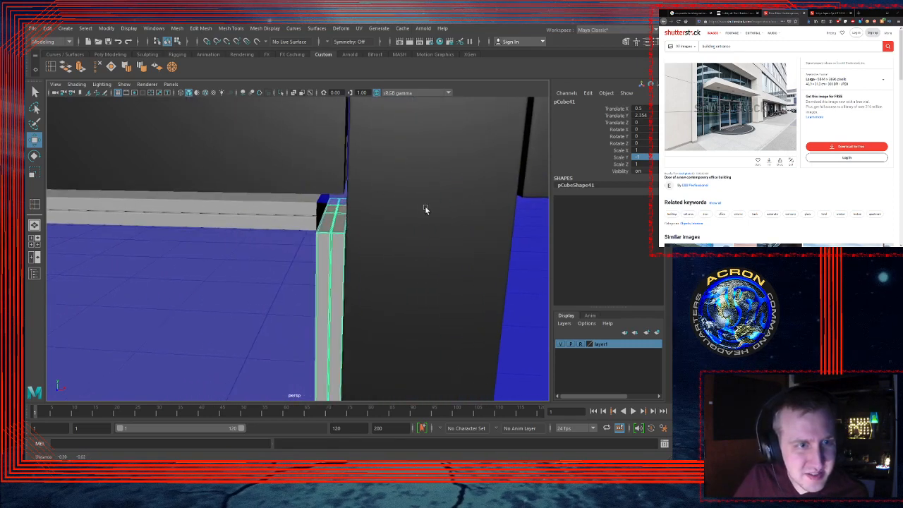
alt+drag(426, 209, 526, 197)
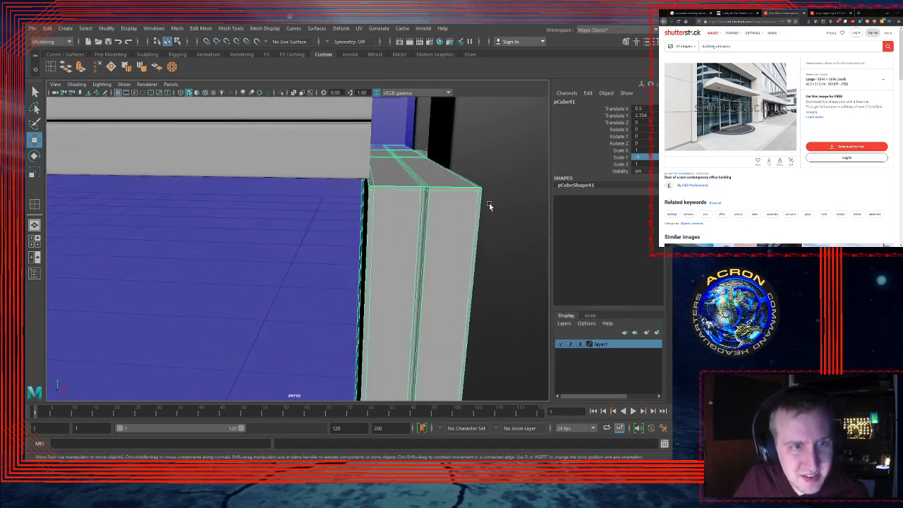
middle_drag(491, 205, 490, 202)
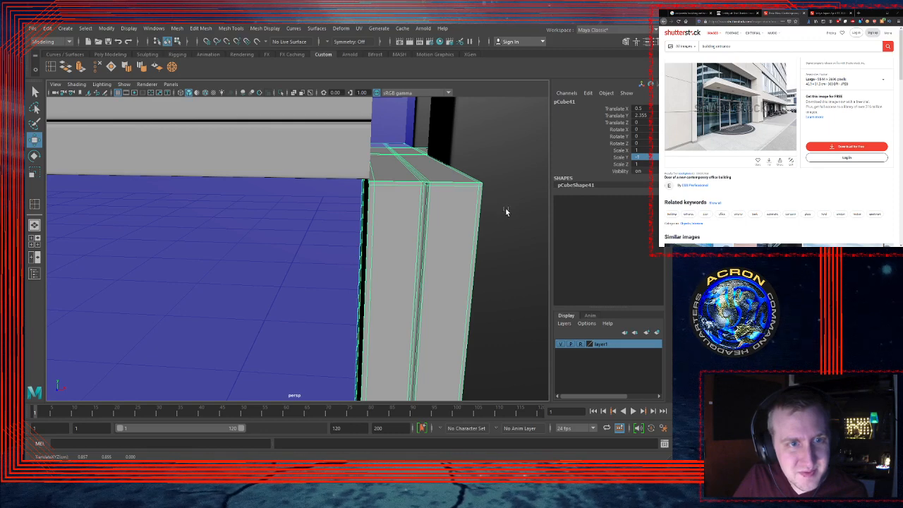
alt+right_drag(506, 208, 481, 218)
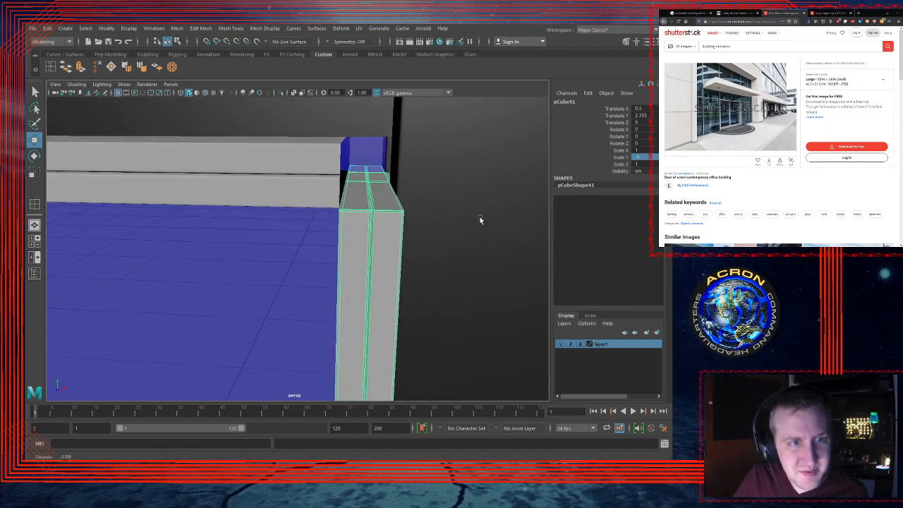
middle_drag(393, 219, 394, 222)
alt+right_drag(394, 223, 244, 248)
alt+middle_drag(244, 248, 276, 159)
alt+right_drag(378, 254, 346, 260)
alt+middle_drag(346, 260, 275, 182)
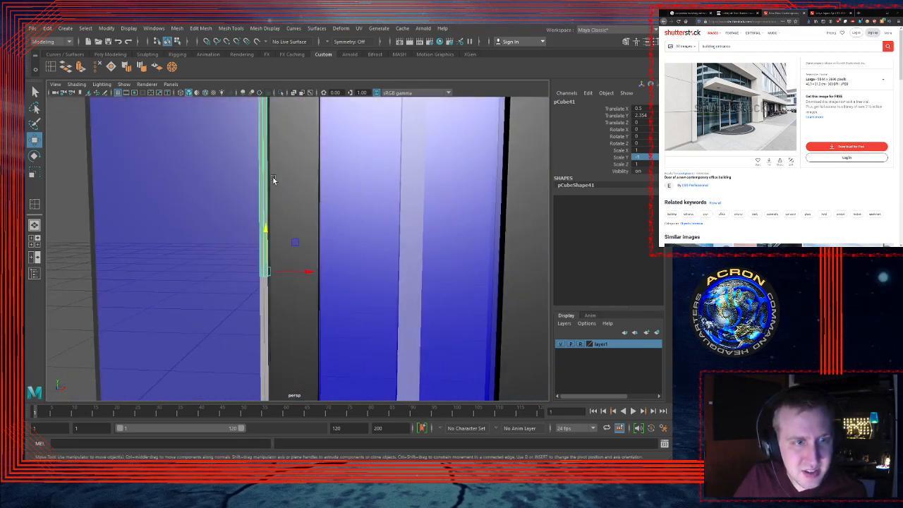
Step: Snap the lower-end vertices of the mirrored vertical strip vertically onto the top of the original strip beneath it
alt+right_drag(274, 181, 403, 171)
alt+drag(403, 171, 344, 199)
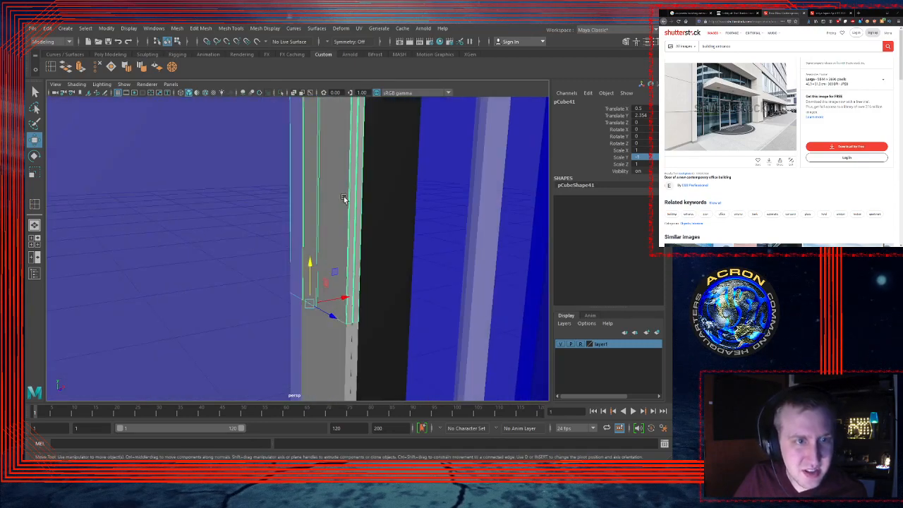
key(F9)
drag(258, 231, 434, 381)
key(x)
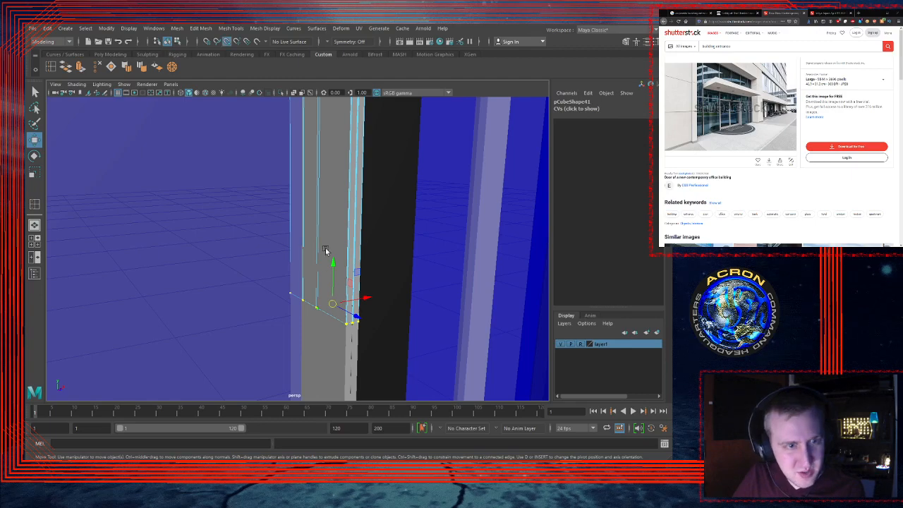
mouse_move(333, 264)
mouse_down()
mouse_move(325, 319)
mouse_move(341, 258)
mouse_move(344, 268)
mouse_up()
alt+right_drag(396, 261, 98, 262)
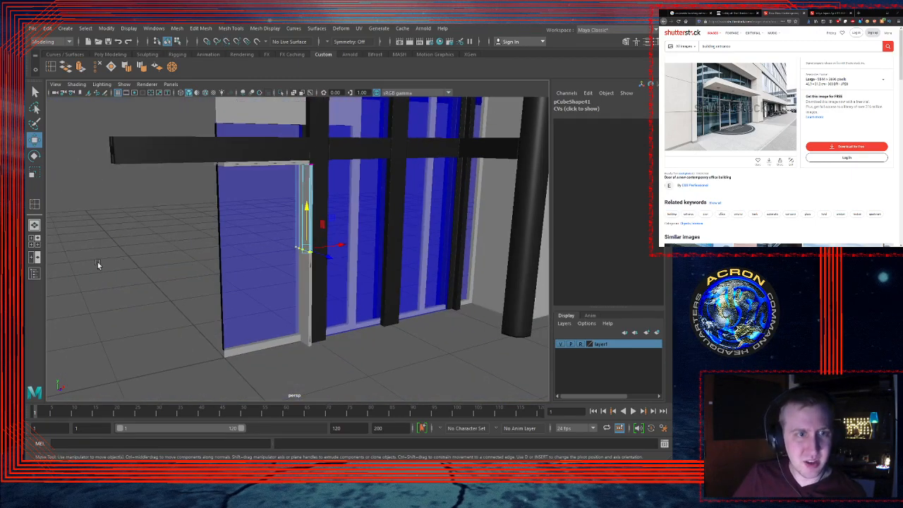
alt+drag(237, 250, 269, 272)
alt+right_drag(275, 264, 367, 286)
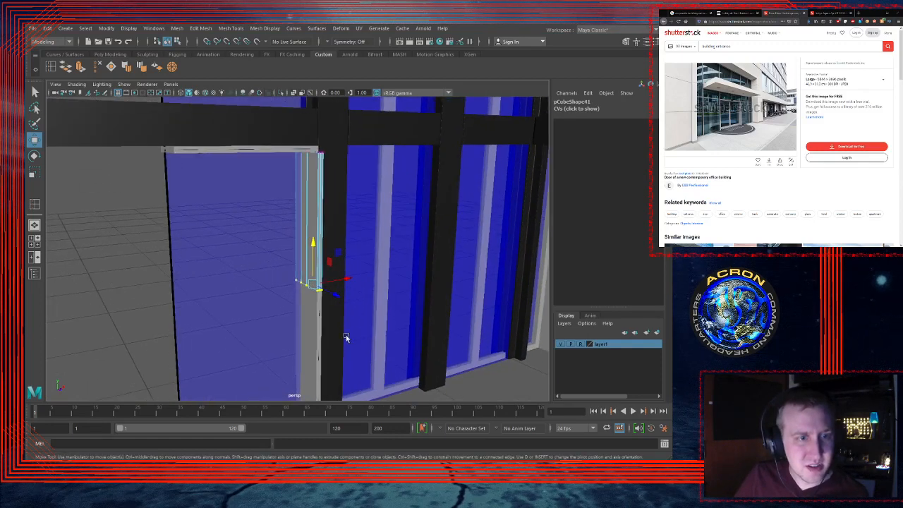
click(111, 268)
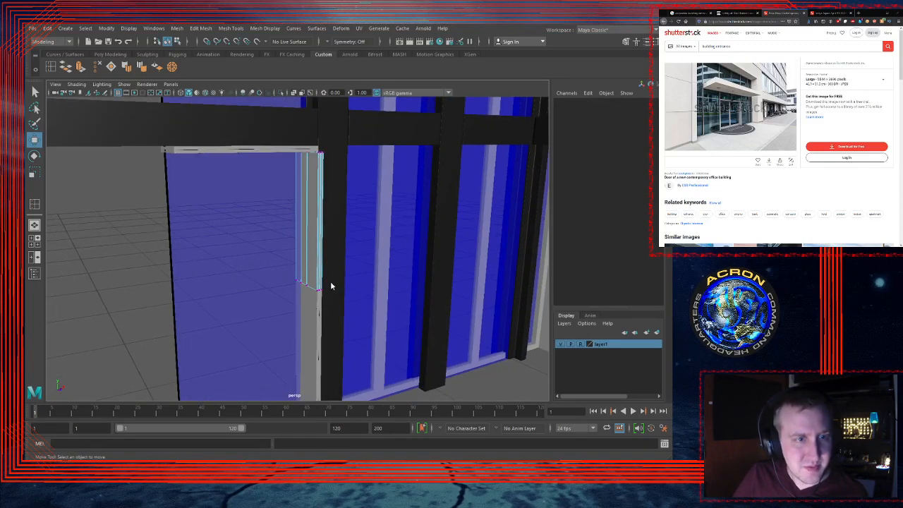
click(331, 235)
click(72, 250)
Step: Try to flip the top horizontal strip by setting its Scale X to -1, and restore Scale X to 1
alt+drag(72, 249, 302, 212)
click(299, 203)
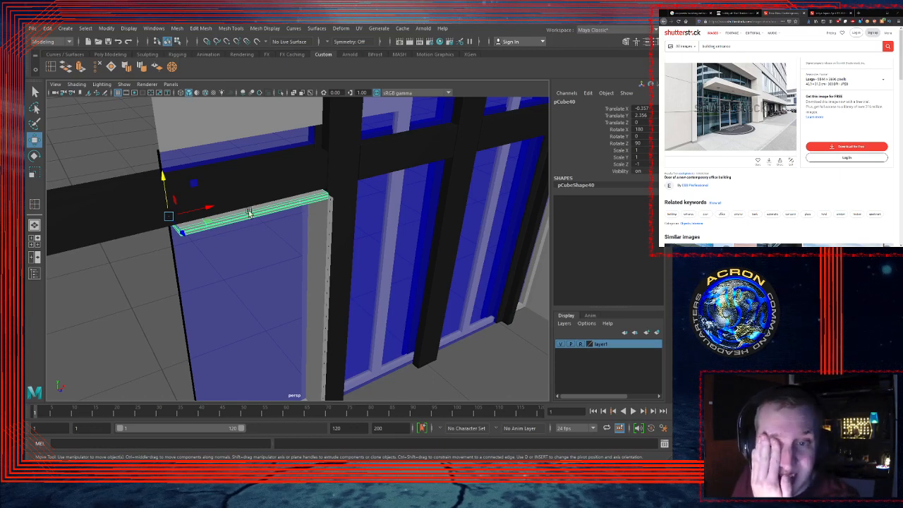
double_click(644, 150)
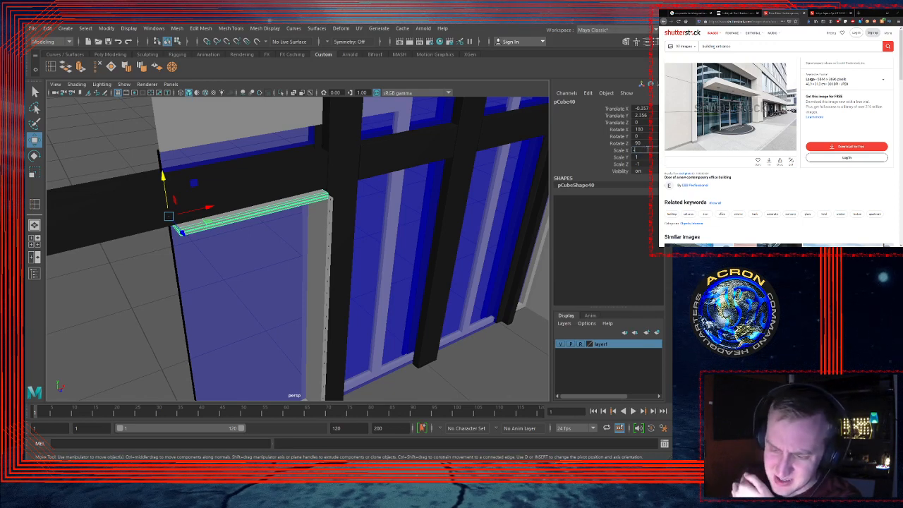
text(-1)
key(Return)
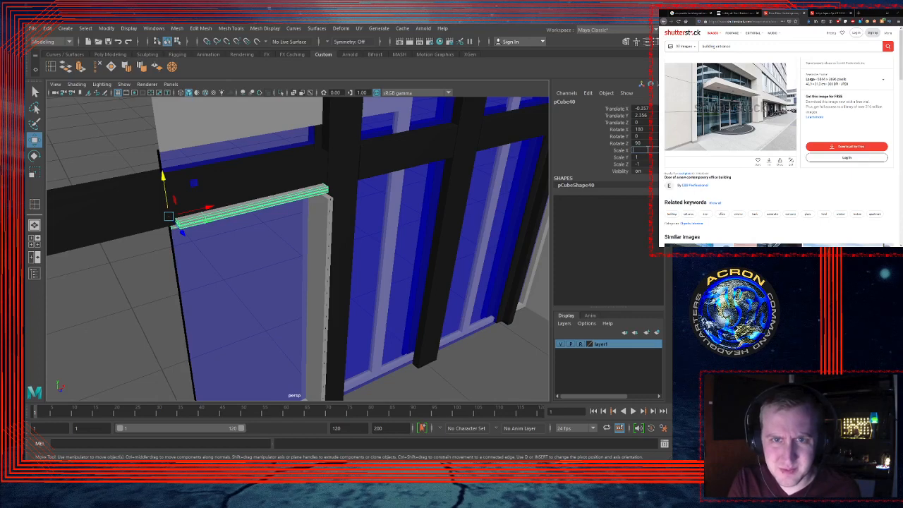
text(1)
key(Return)
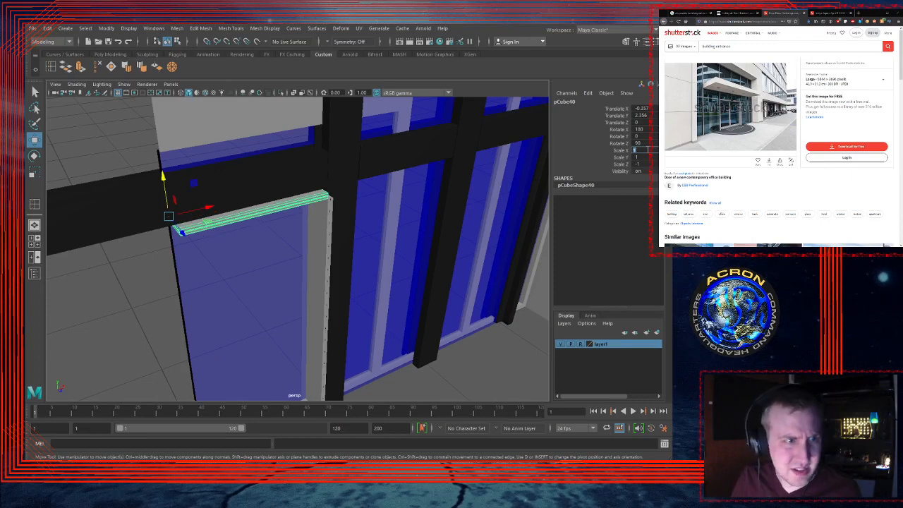
Step: Mirror the top horizontal strip with Scale Y -1 and snap it sideways against the column's vertical strip, at Translate X 0.5
click(647, 158)
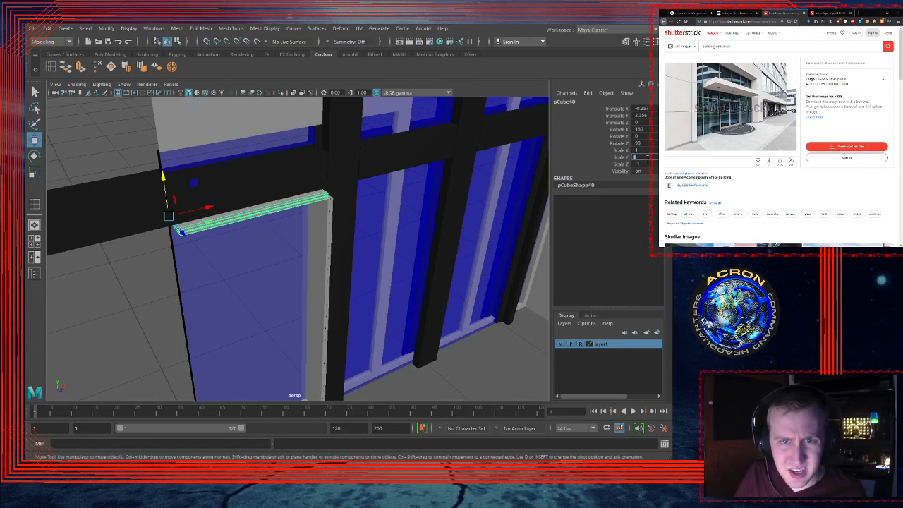
text(-1)
key(Return)
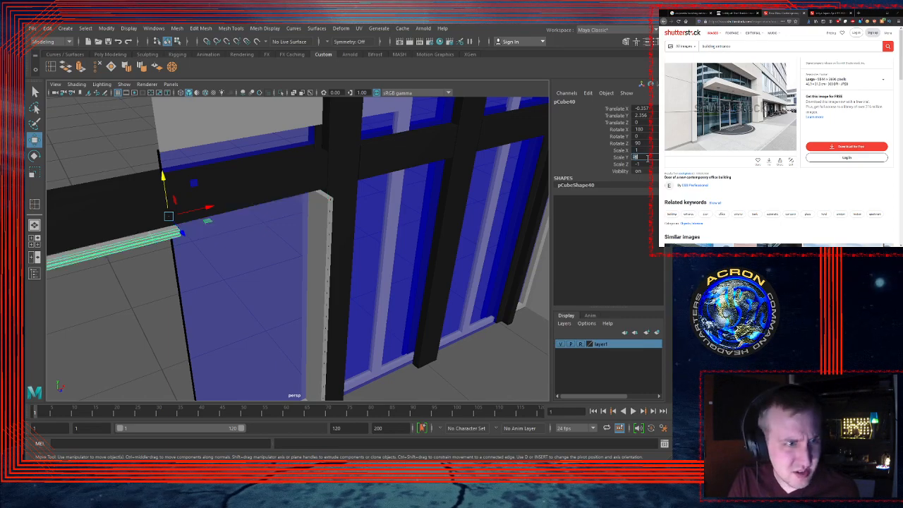
alt+drag(292, 293, 344, 252)
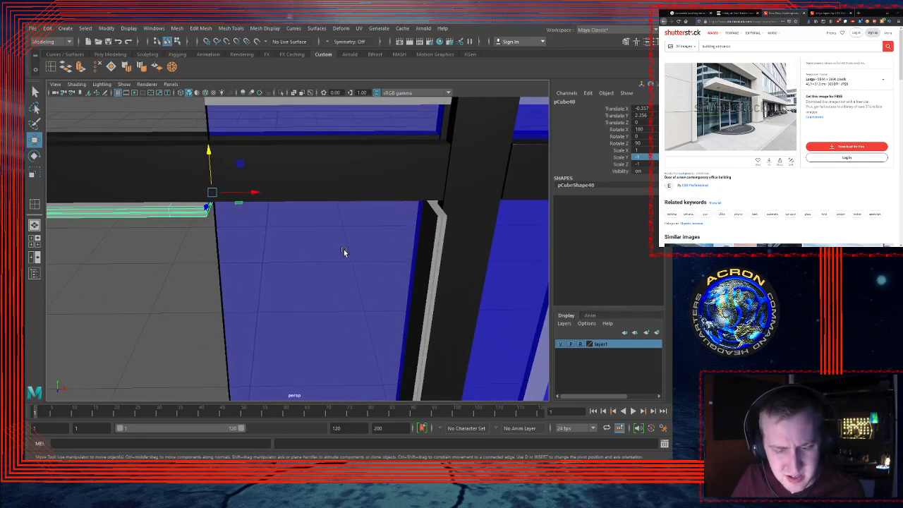
key(v)
drag(253, 192, 365, 192)
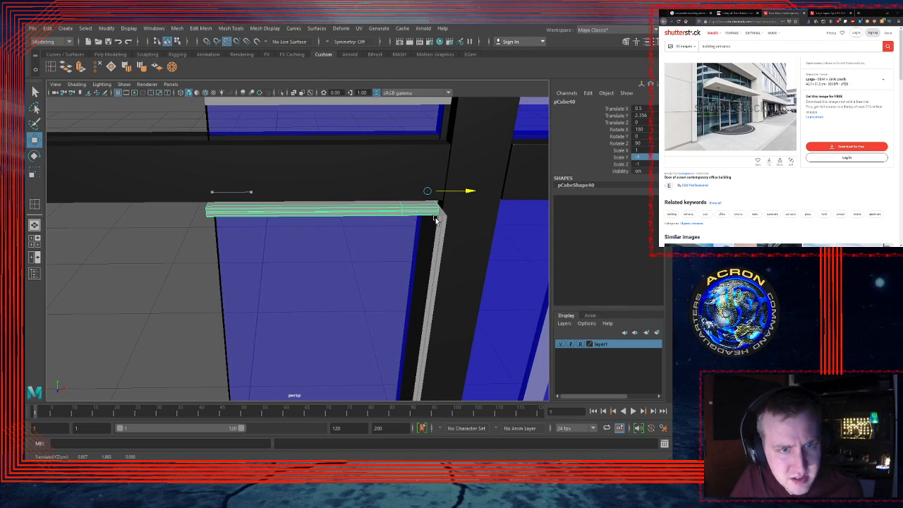
drag(438, 215, 401, 220)
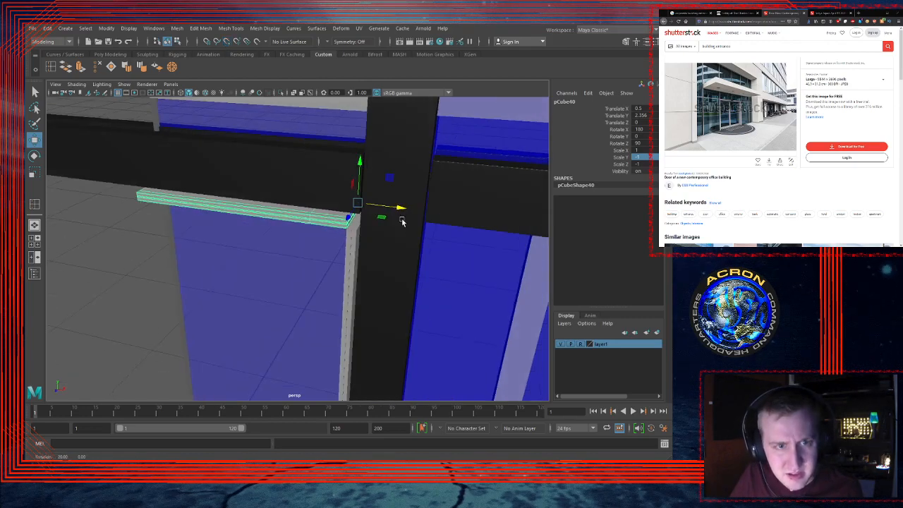
alt+right_drag(401, 220, 532, 205)
alt+middle_drag(494, 146, 463, 202)
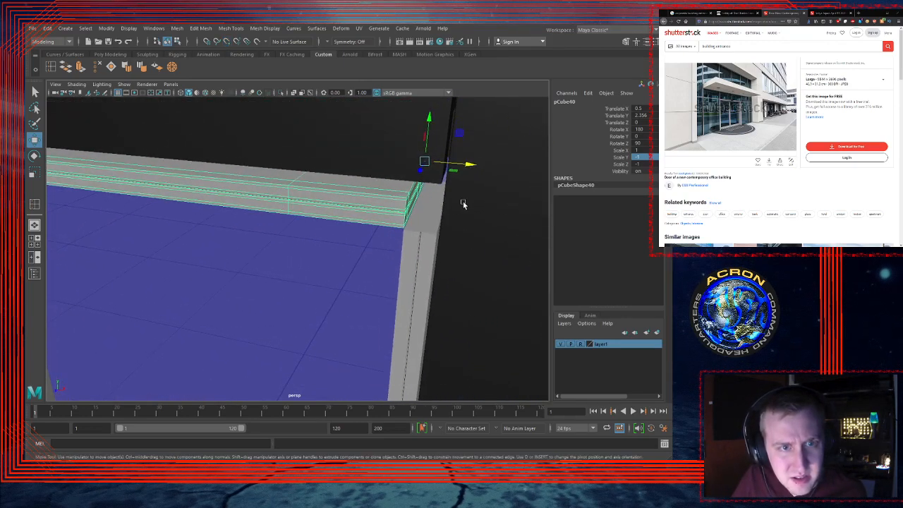
alt+right_drag(464, 202, 270, 210)
alt+middle_drag(271, 209, 395, 182)
alt+drag(396, 182, 300, 168)
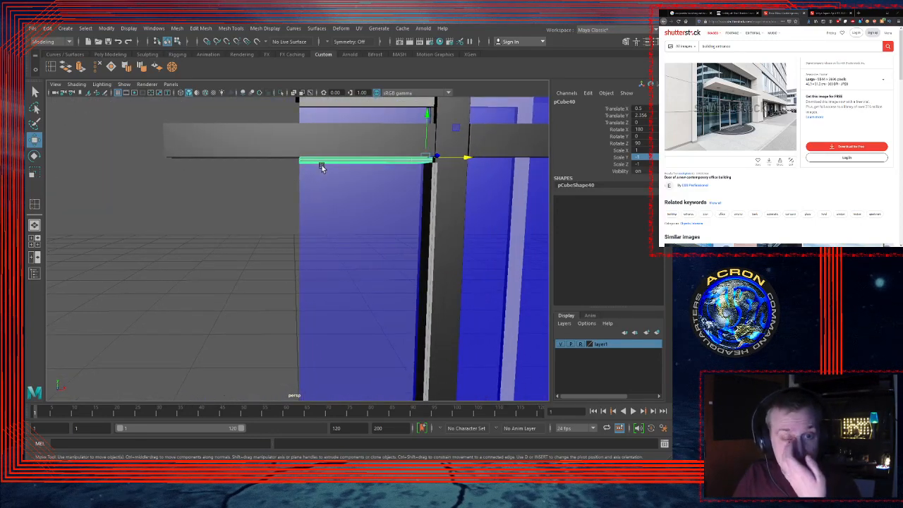
Step: Deselect the strip and hide the contents of layer1
click(227, 227)
alt+drag(294, 225, 358, 169)
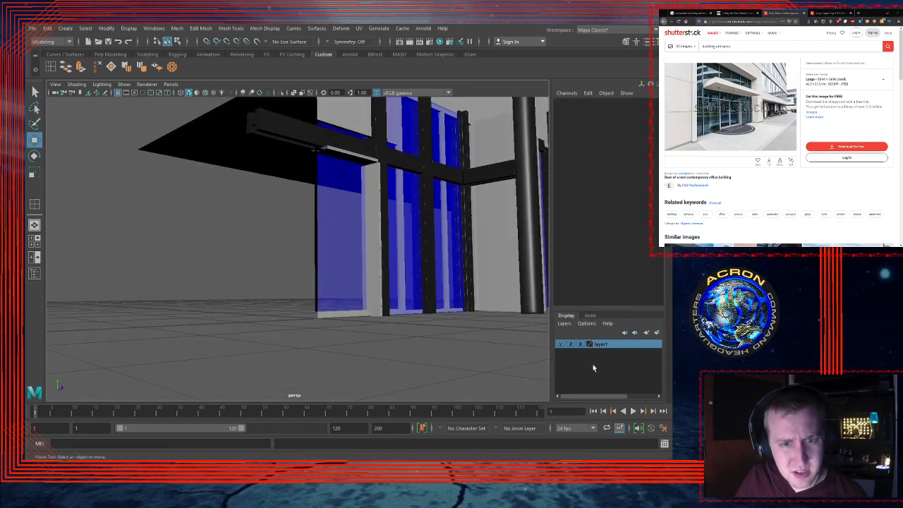
click(561, 345)
Step: Duplicate the upper glass pane beside the leftmost column and move the copy to the column's open side, at Translate X -5.5
alt+drag(490, 260, 257, 287)
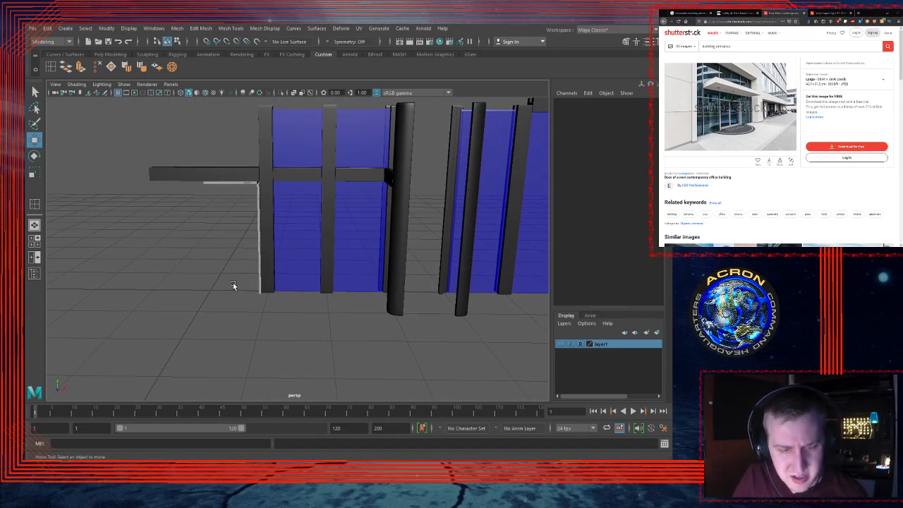
alt+right_drag(233, 283, 335, 264)
alt+middle_drag(334, 264, 418, 312)
alt+drag(418, 313, 419, 340)
click(404, 196)
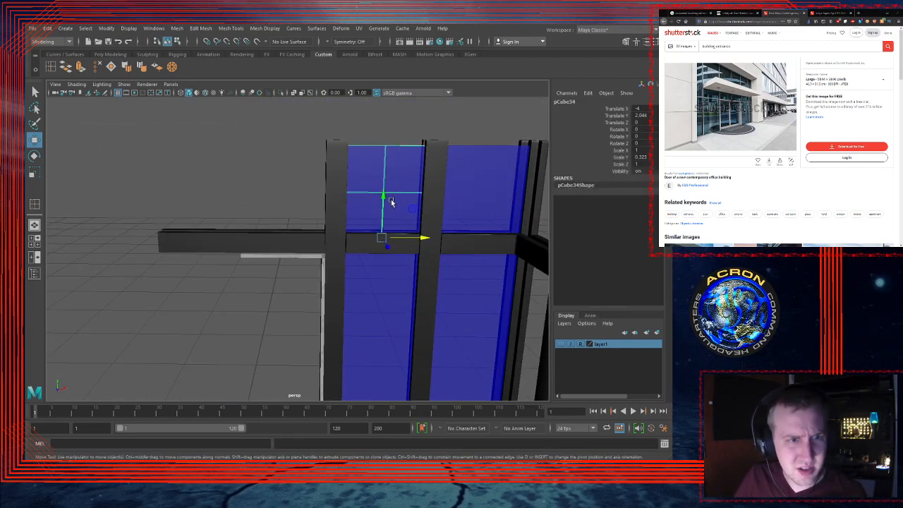
key(ctrl+d)
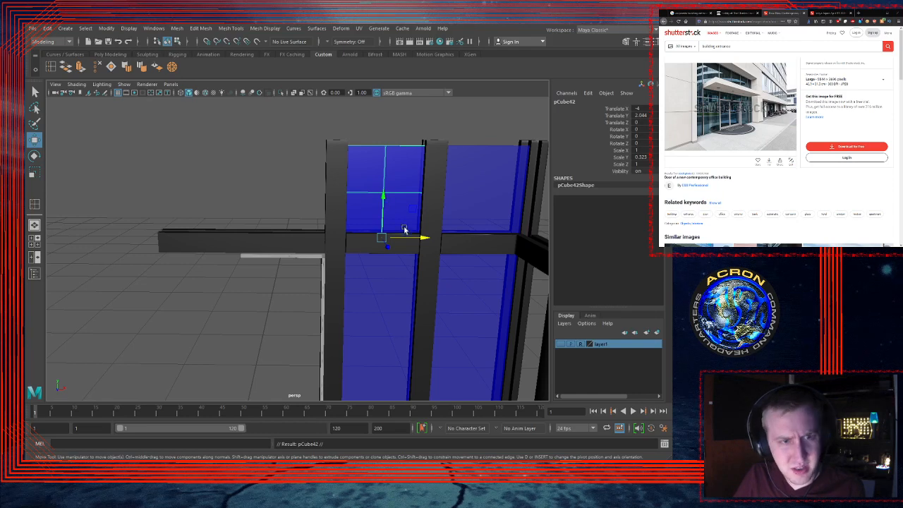
drag(423, 240, 246, 246)
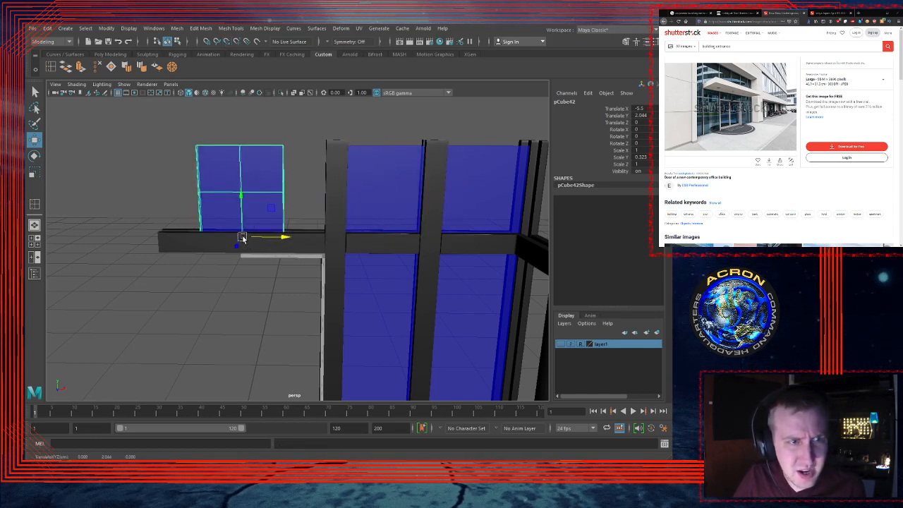
Step: Widen the duplicated glass pane by setting its Scale X to 2, and deselect it
click(648, 150)
text(2)
key(Return)
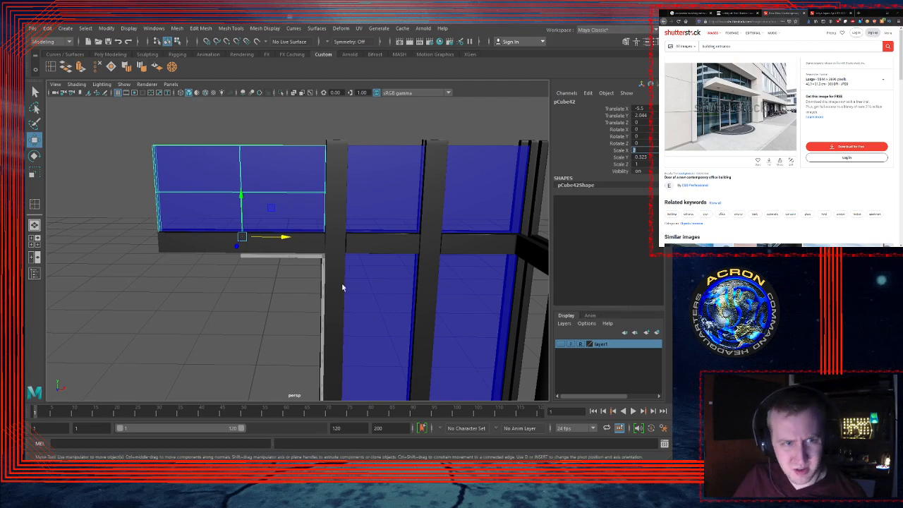
click(278, 322)
Step: Snap the top horizontal strip's pivot to its free end away from the column, and duplicate the strip
alt+drag(333, 275, 266, 216)
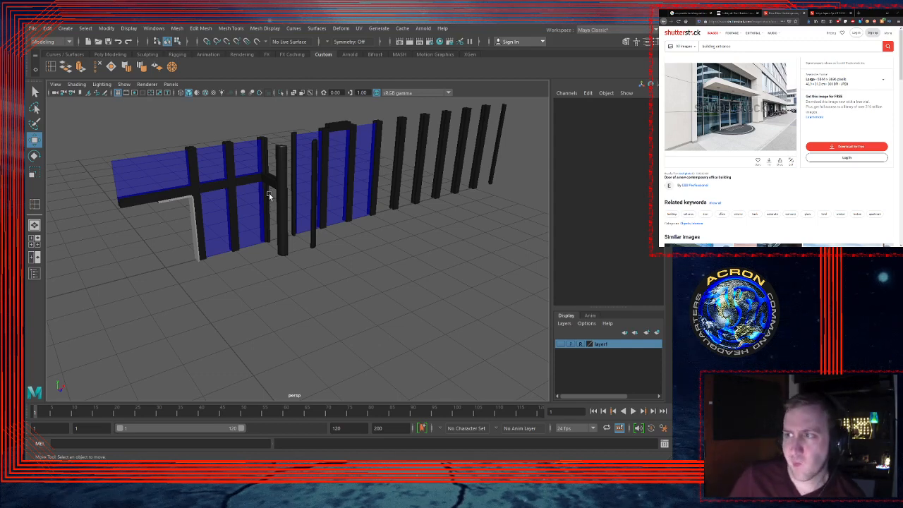
alt+middle_drag(271, 181, 358, 216)
alt+right_drag(358, 216, 584, 213)
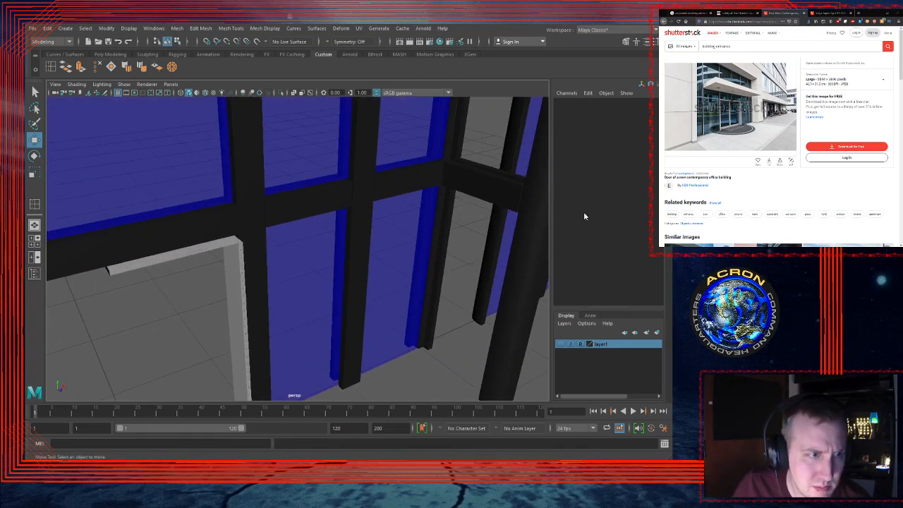
alt+middle_drag(276, 249, 403, 205)
alt+right_drag(343, 201, 522, 167)
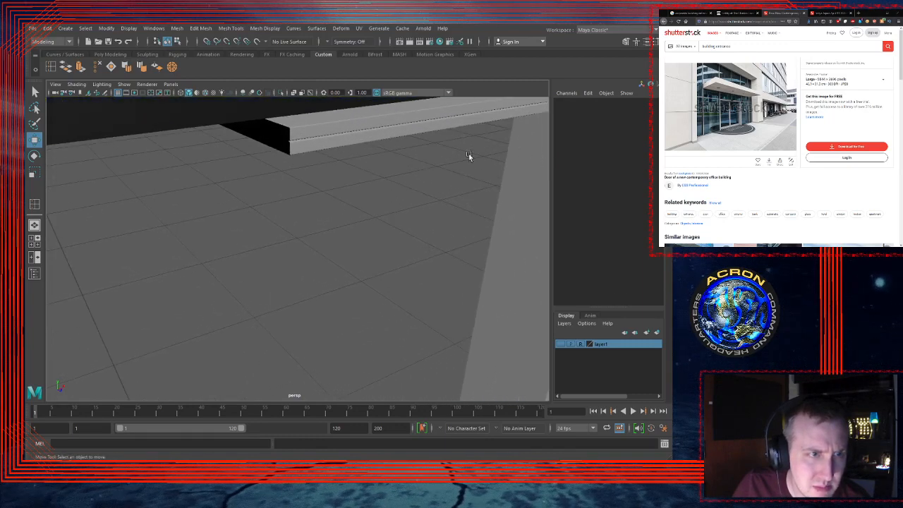
click(347, 137)
alt+drag(382, 131, 405, 153)
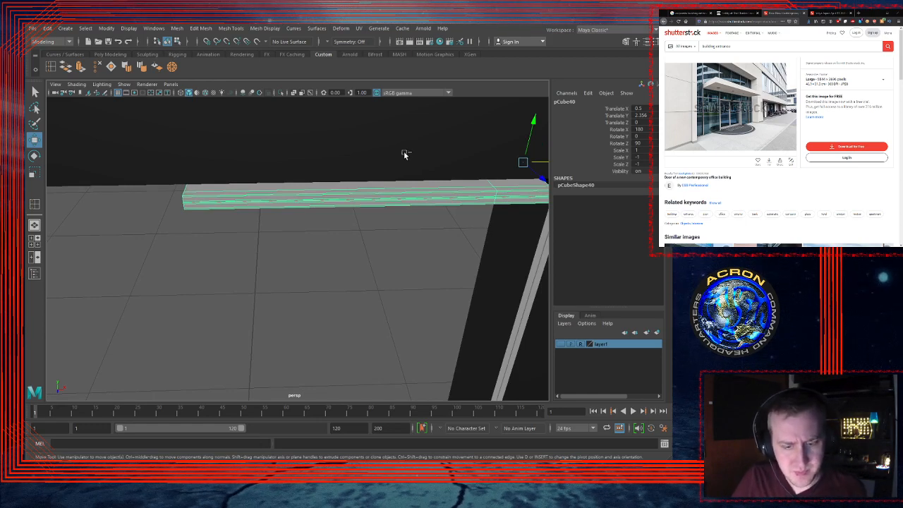
alt+drag(408, 164, 359, 179)
key(d)
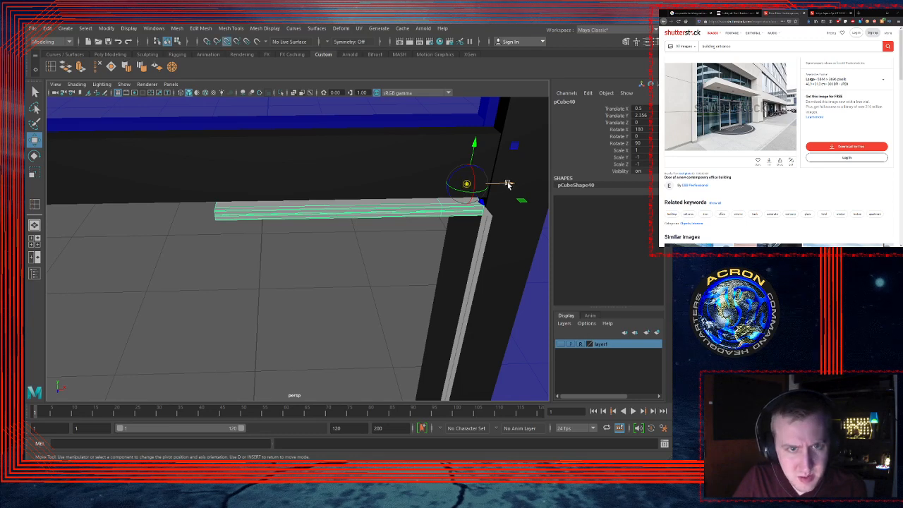
drag(506, 185, 216, 211)
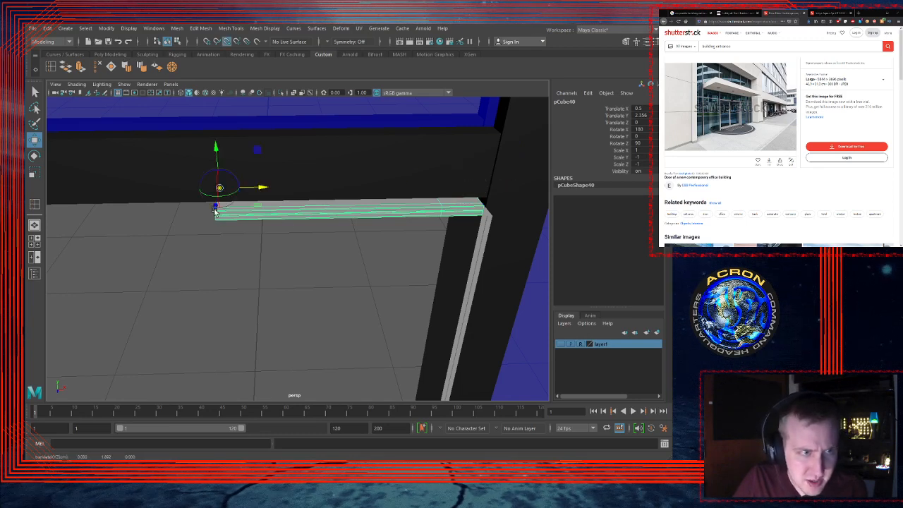
key(ctrl+d)
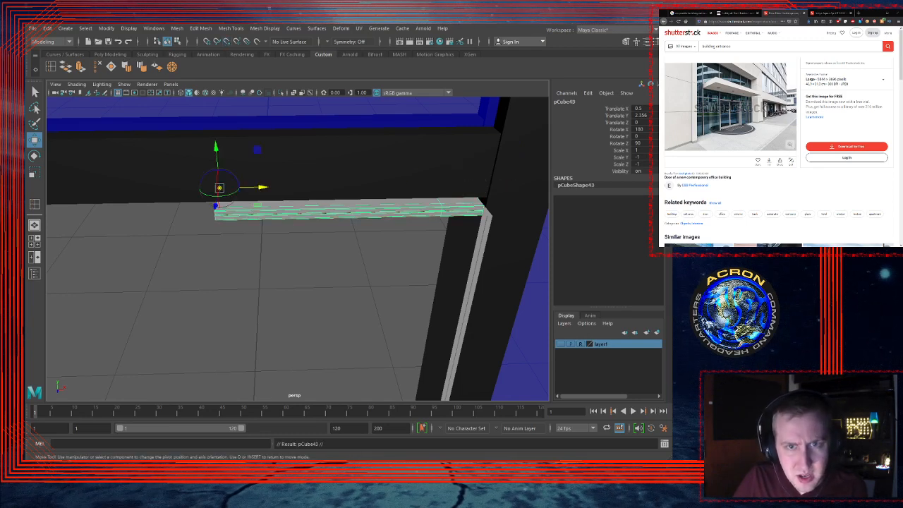
Step: Mirror the duplicated top strip outward from its snapped pivot by setting its Scale Y to 1
double_click(638, 157)
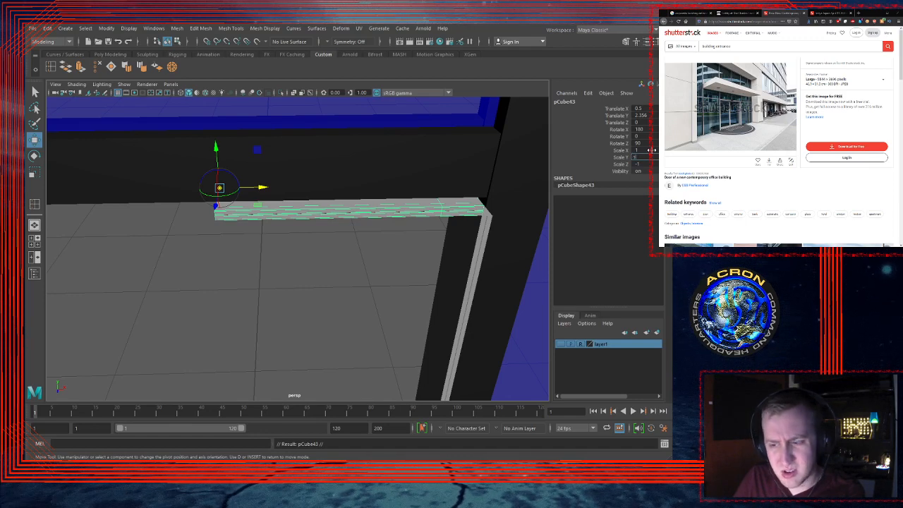
key(Return)
alt+drag(544, 242, 375, 243)
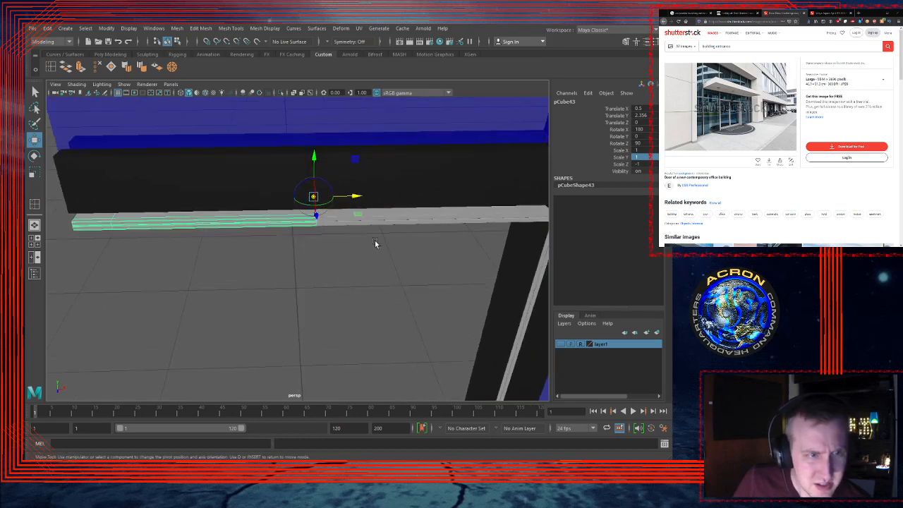
Step: Combine the original top strip and its mirrored copy into one mesh, and deselect it
key(ctrl+z)
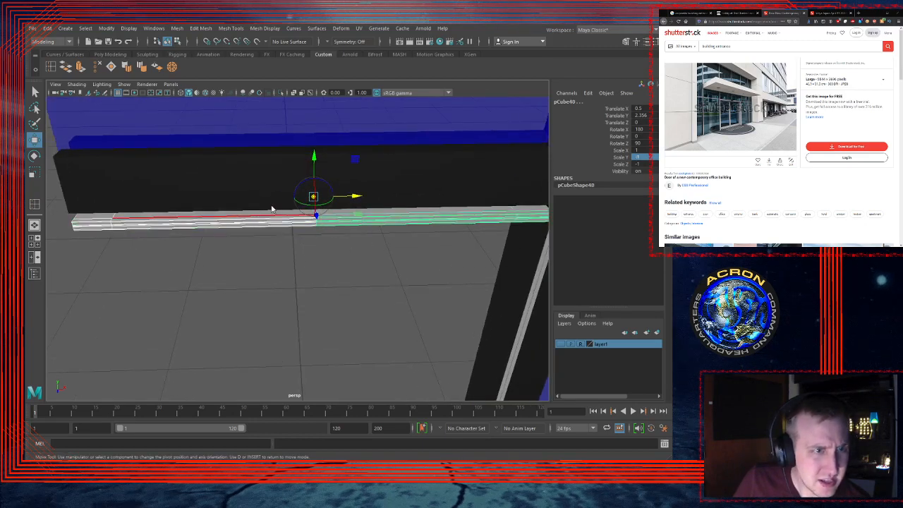
key(d)
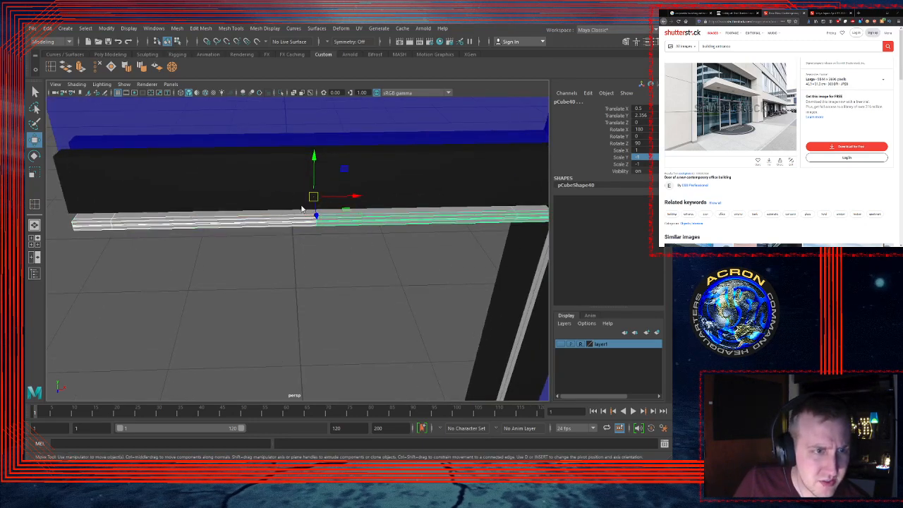
click(286, 216)
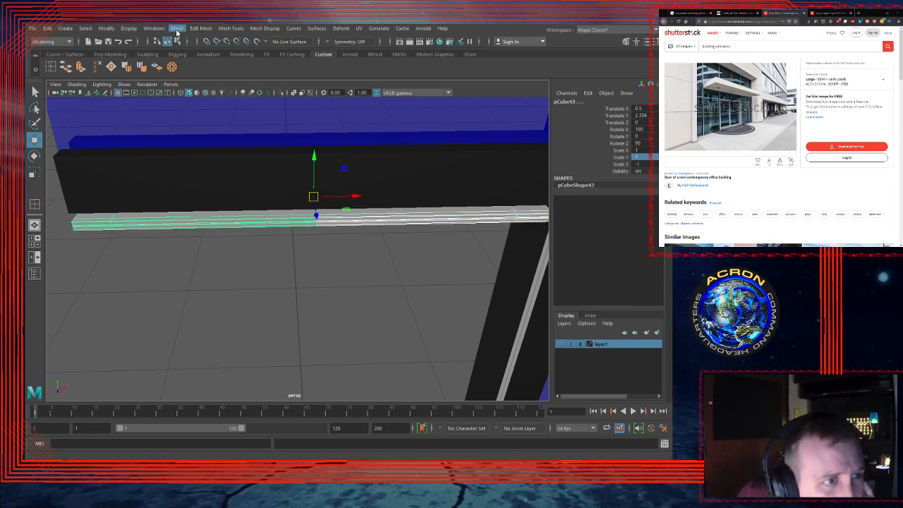
click(202, 57)
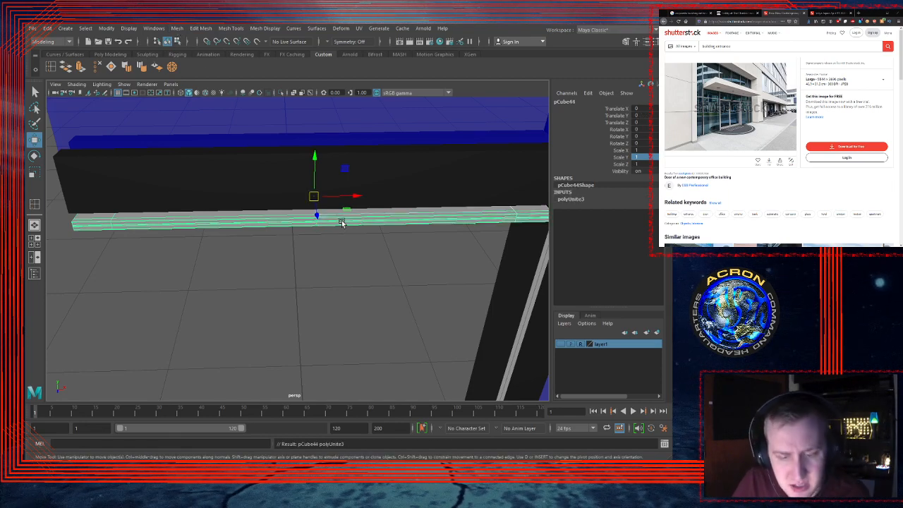
click(435, 272)
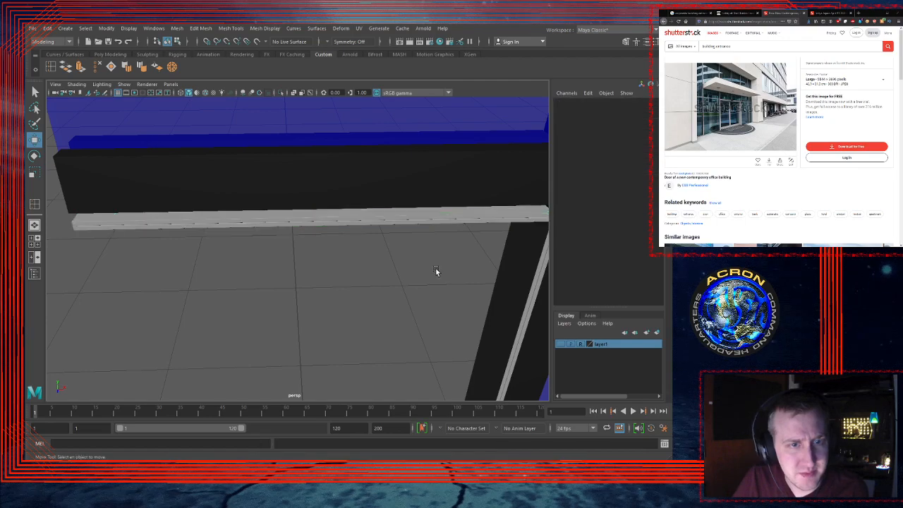
Step: Create a polygon cube at the origin while working in the full-size front view
alt+drag(454, 274, 237, 240)
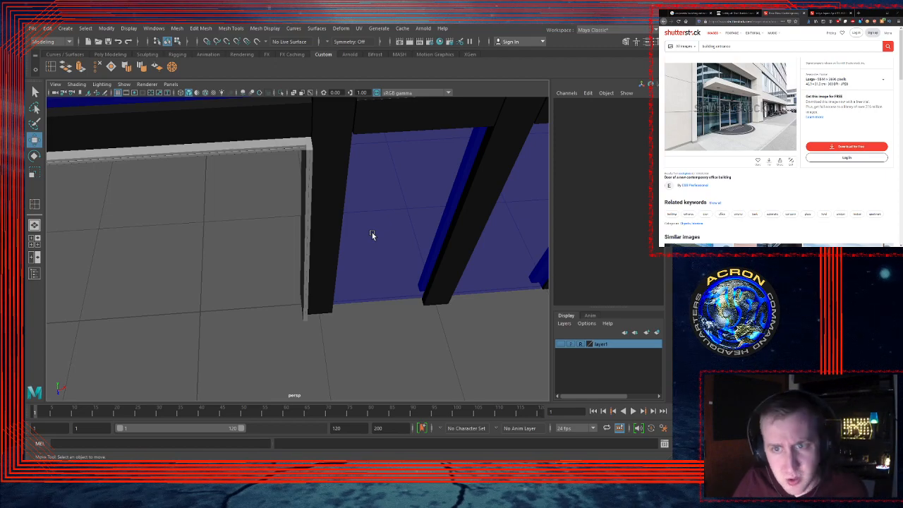
alt+drag(373, 235, 274, 228)
alt+middle_drag(281, 220, 310, 242)
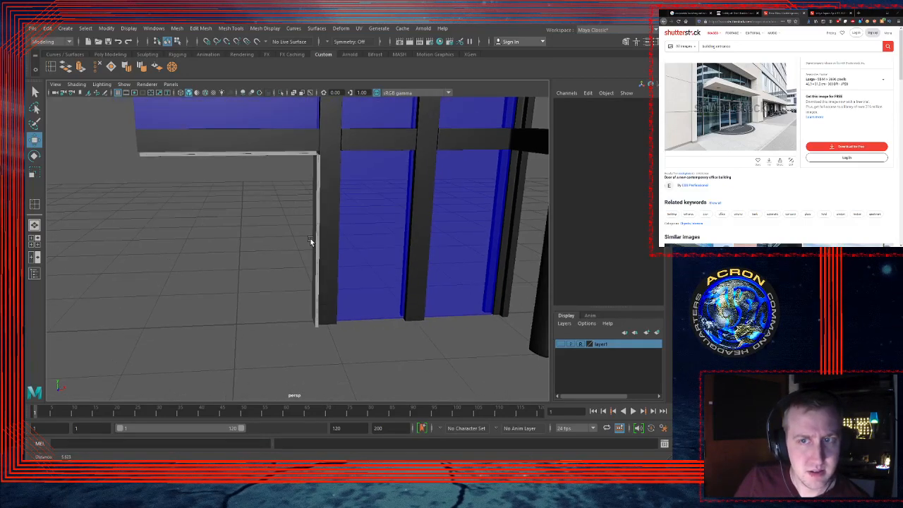
alt+drag(303, 238, 295, 215)
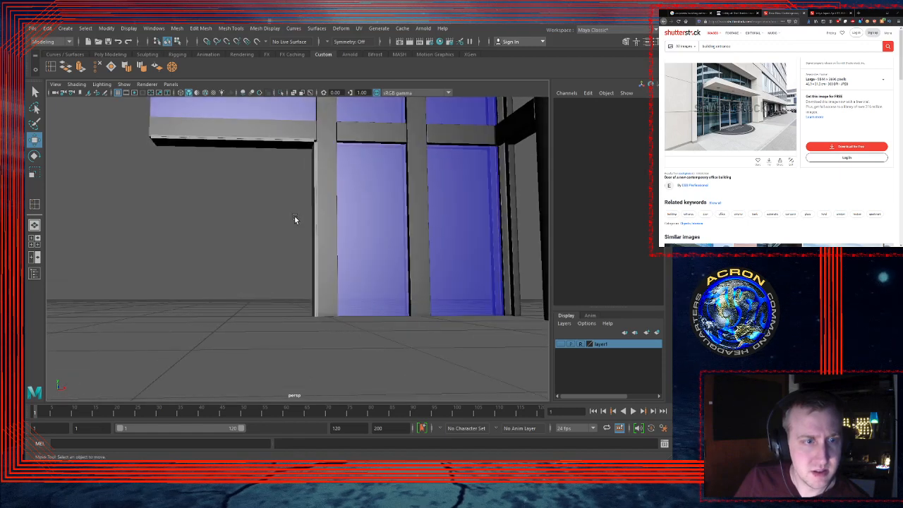
key(space)
key(space)
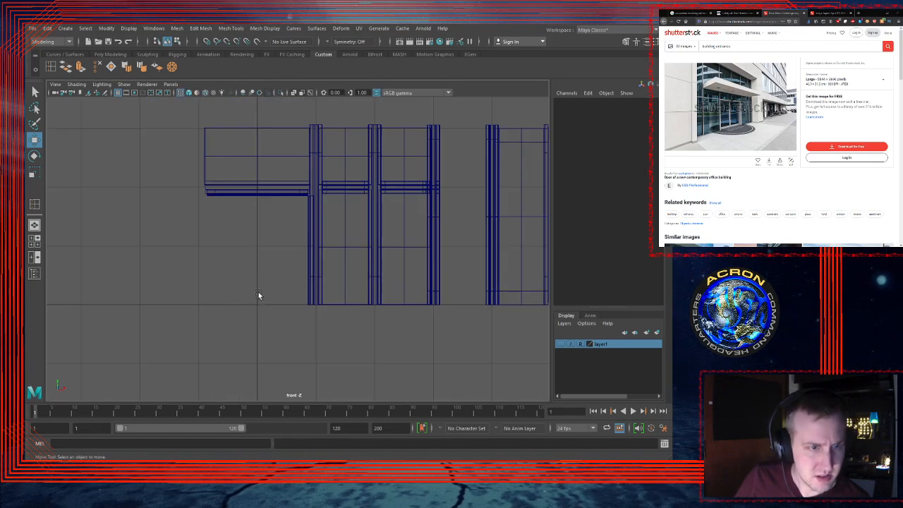
scroll(302, 278, up, 3)
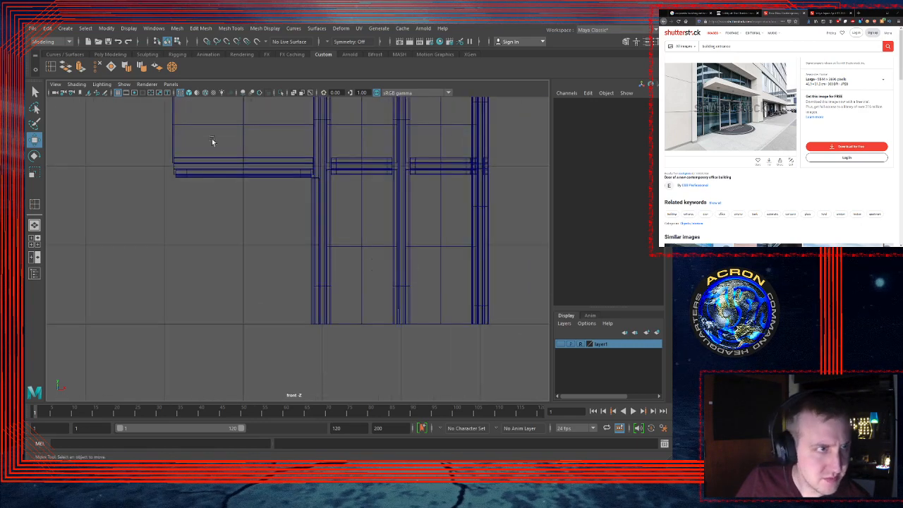
click(111, 54)
click(65, 67)
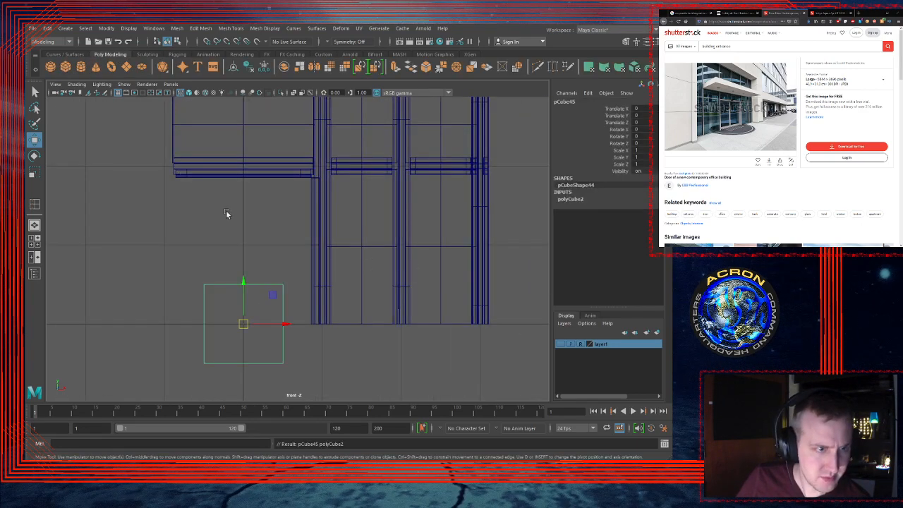
Step: Snap the cube's pivot to its bottom edge and raise the cube onto the ground line, at Translate Y 0.5
key(d)
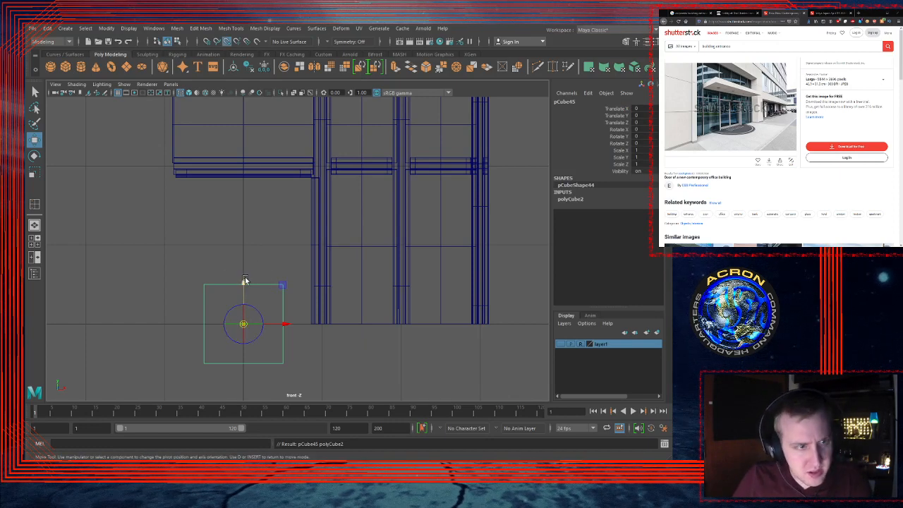
drag(243, 281, 244, 363)
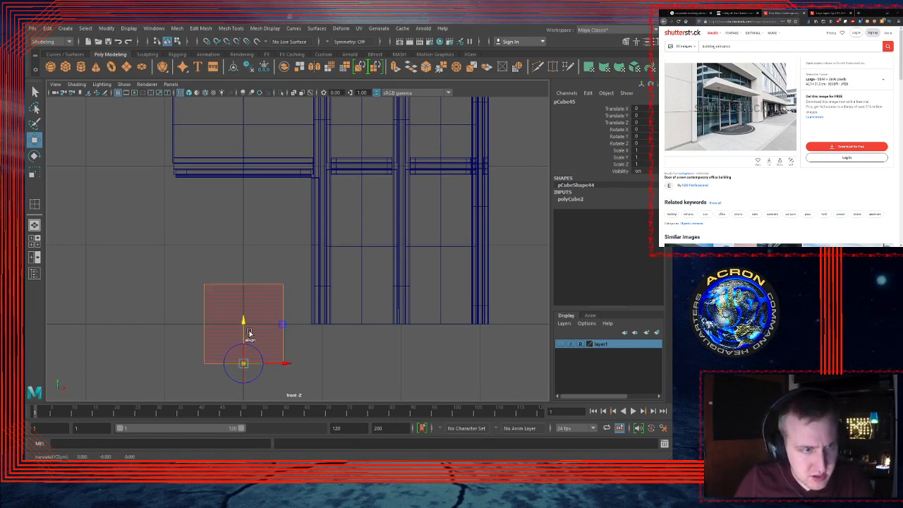
key(d)
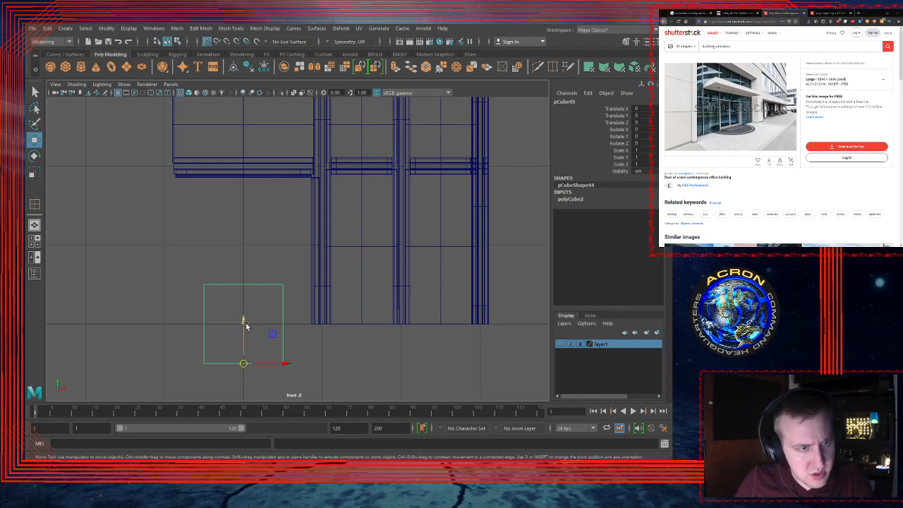
drag(245, 325, 244, 326)
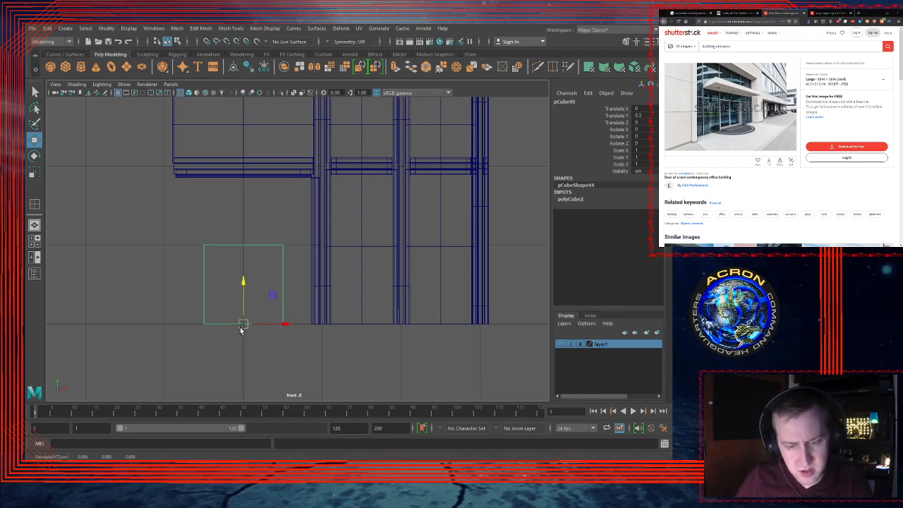
Step: Snap the cube's pivot to its bottom corner farthest from the column and grid-snap the cube to Translate X 0.5
key(d)
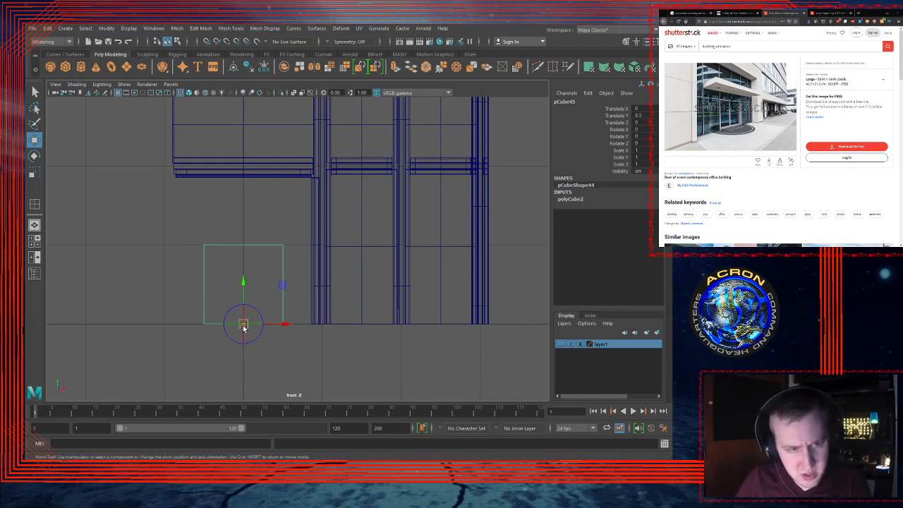
drag(286, 325, 243, 325)
key(d)
key(v)
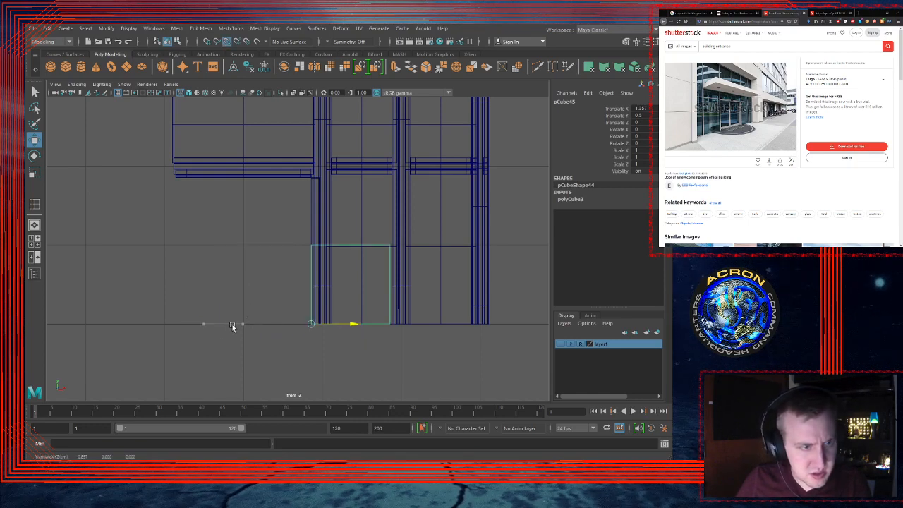
drag(353, 323, 284, 326)
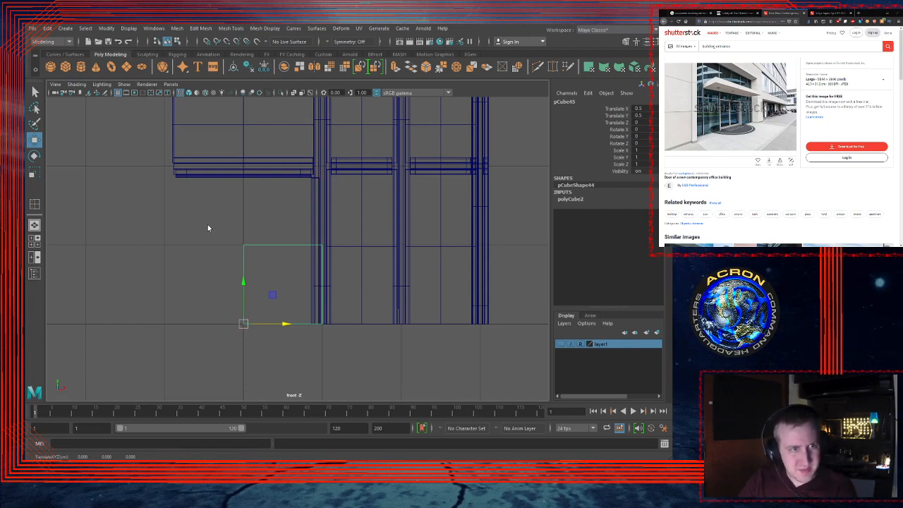
Step: Snap the cube's column-side vertices to the vertical strip's inner edge, and its top vertices to the underside of the top strip
key(F9)
drag(311, 227, 364, 355)
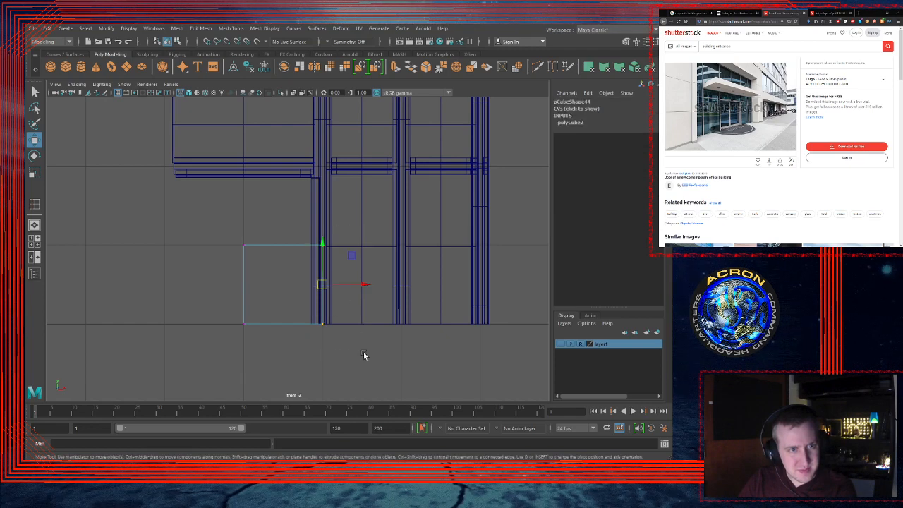
key(v)
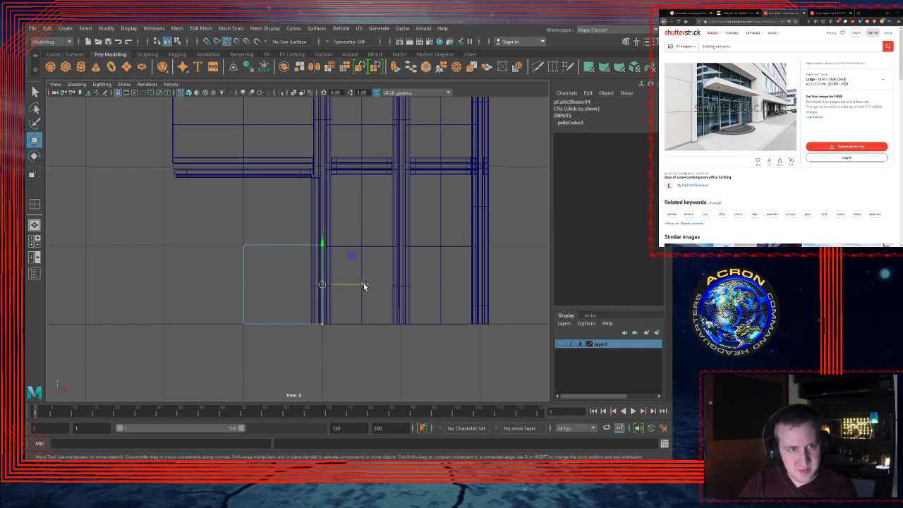
drag(365, 284, 310, 251)
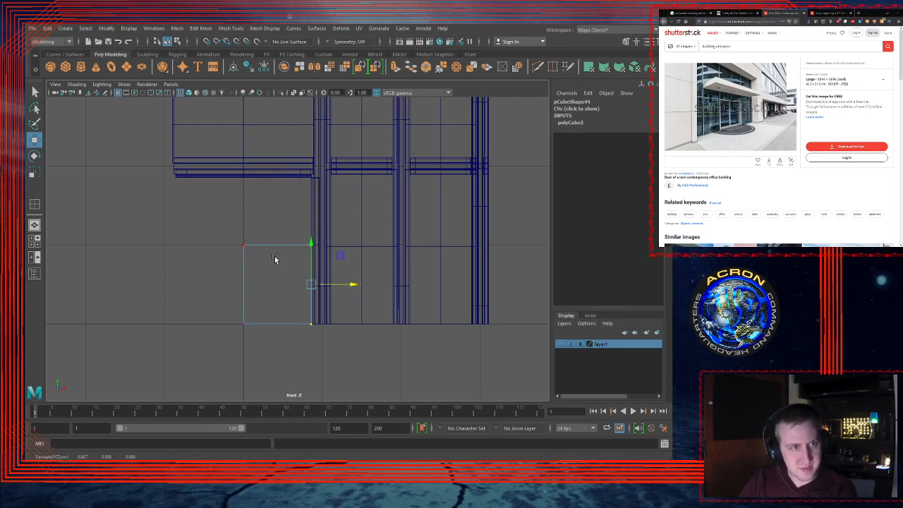
drag(228, 231, 323, 248)
drag(277, 199, 276, 191)
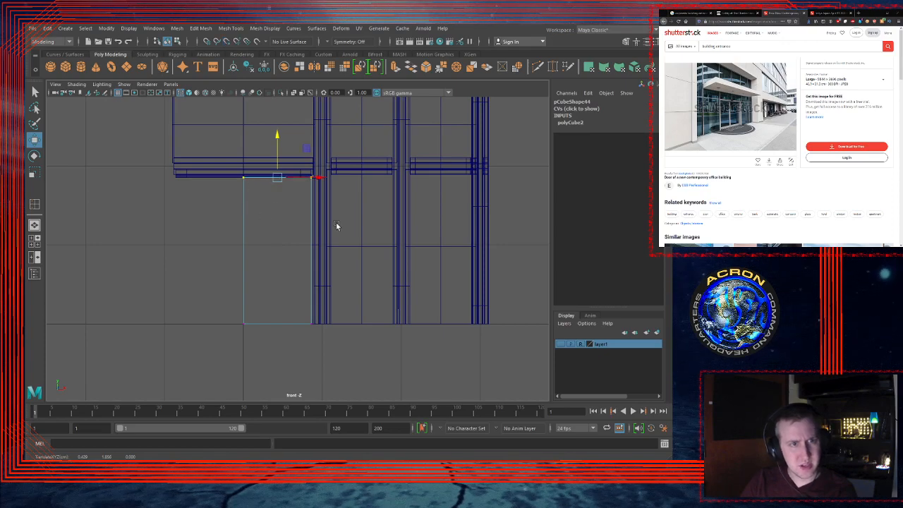
Step: In the top view, snap the cube's negative-Z vertices to the matching face of the neighbouring glass pane
key(space)
key(space)
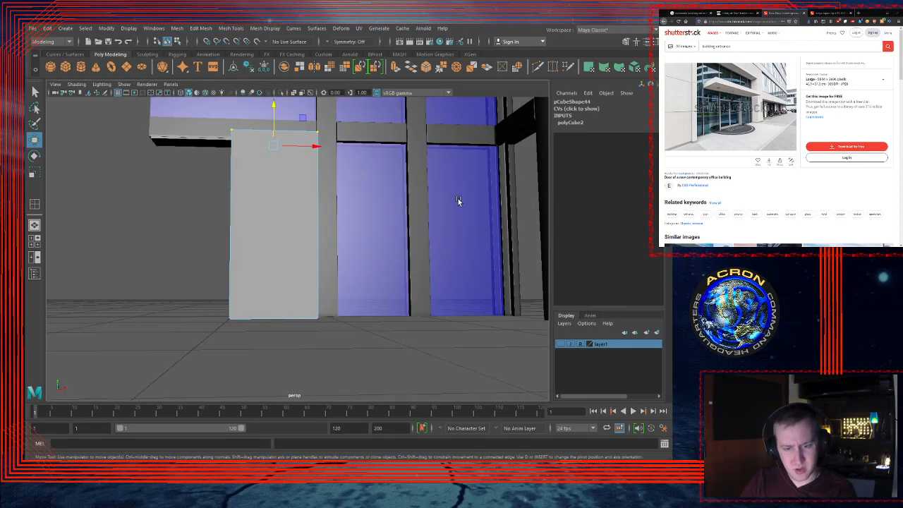
alt+drag(395, 221, 478, 235)
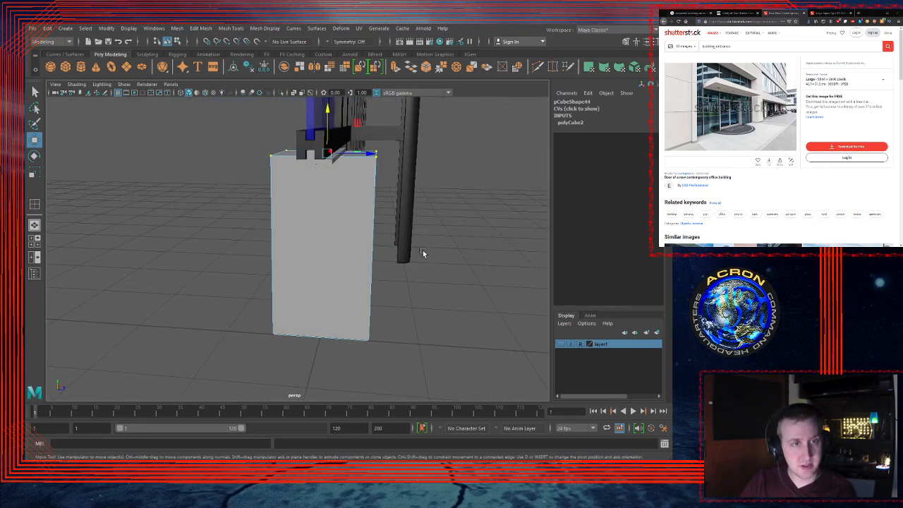
alt+drag(278, 177, 293, 167)
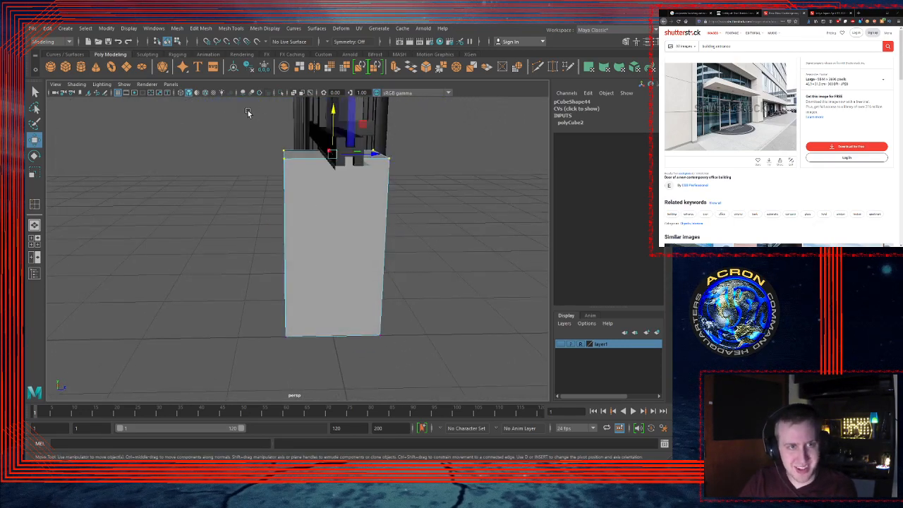
drag(248, 110, 296, 352)
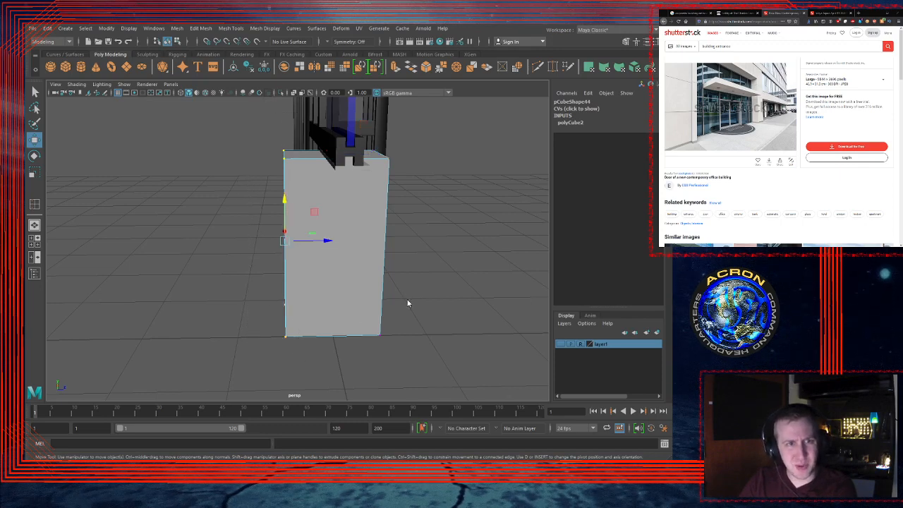
key(space)
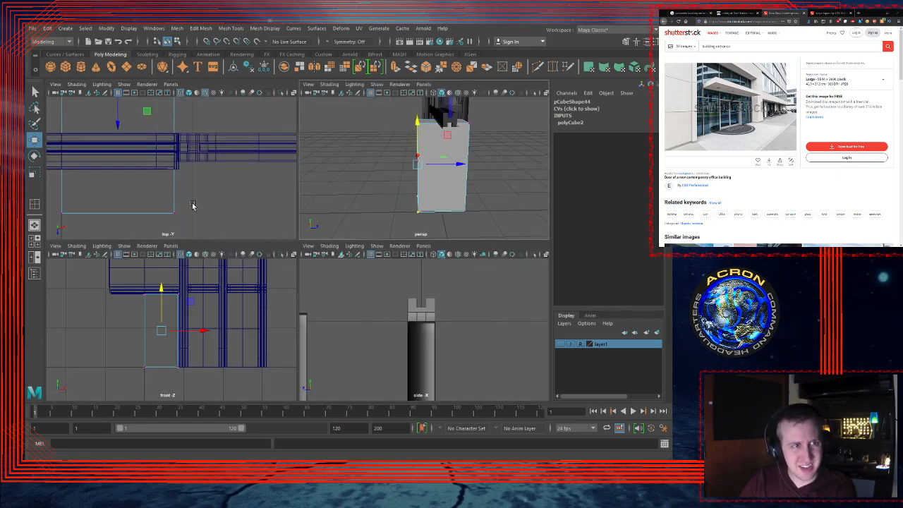
key(space)
alt+middle_drag(298, 204, 337, 259)
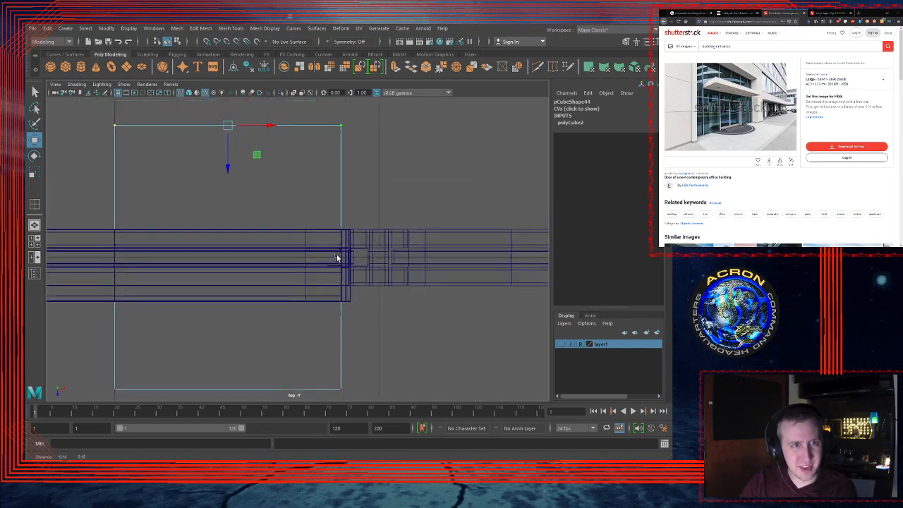
scroll(338, 258, down, 3)
alt+right_drag(338, 256, 345, 251)
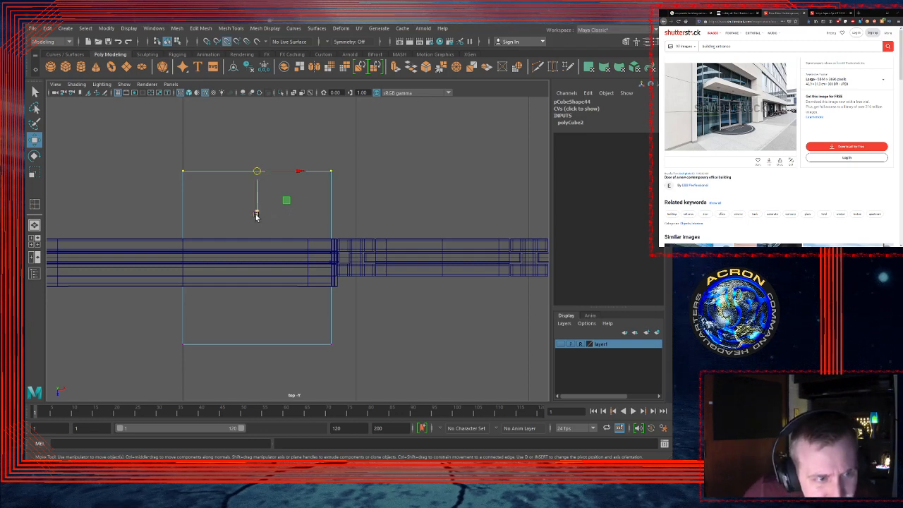
drag(256, 214, 365, 256)
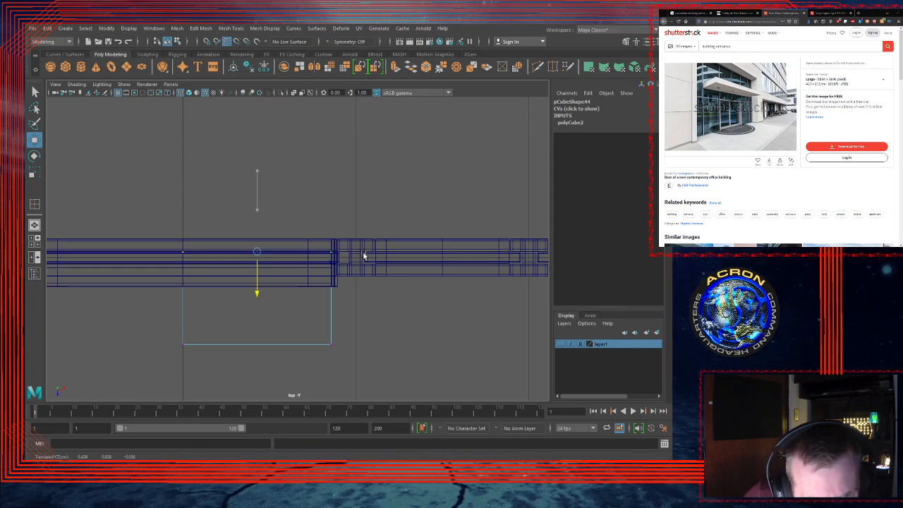
drag(365, 256, 363, 259)
Step: Snap the cube's positive-Z vertices to the glass pane's opposite face to thin it into a door panel, and return to the four-view layout
drag(358, 329, 320, 343)
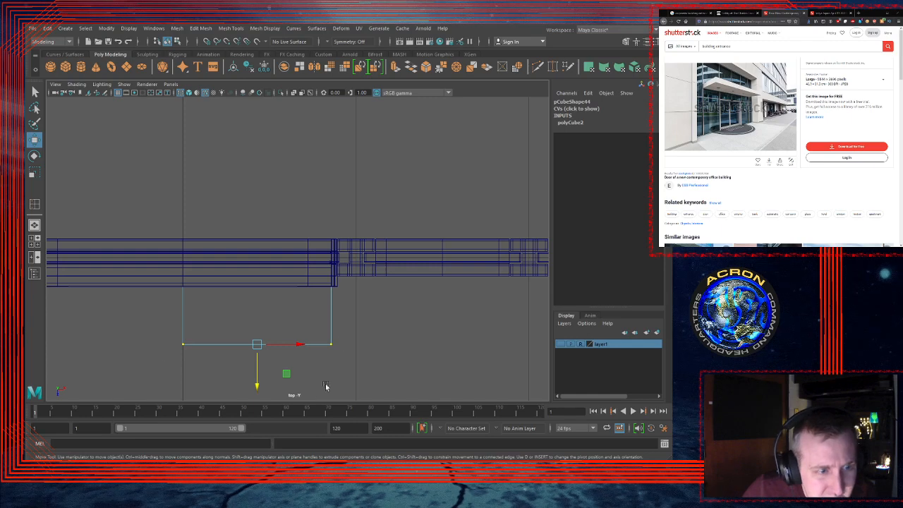
drag(258, 385, 366, 264)
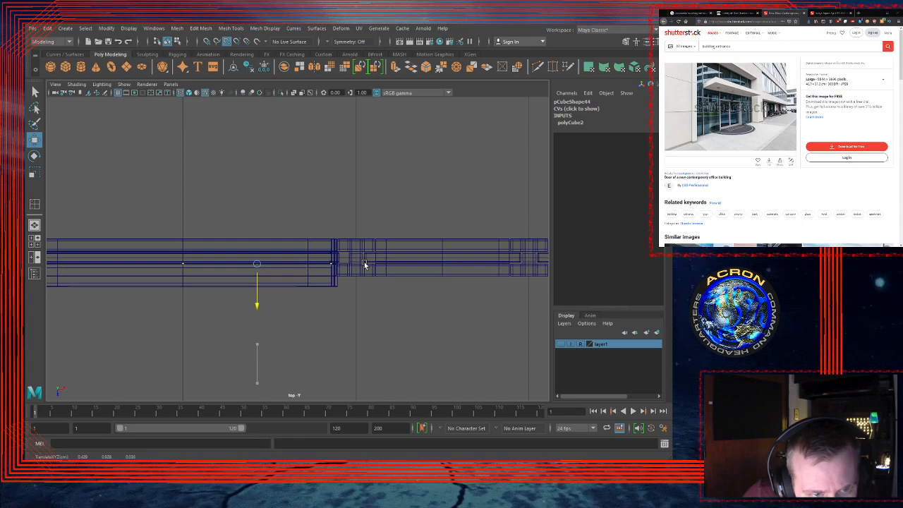
key(space)
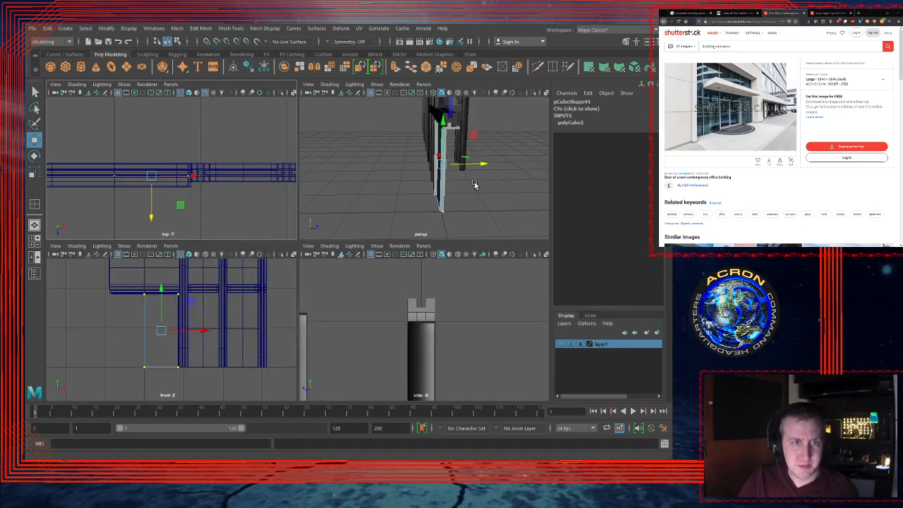
Step: Select the door panel as an object and set its Scale X, Scale Y and Scale Z to 0.999
key(space)
key(f)
mouse_move(389, 211)
alt+mouse_down()
mouse_move(371, 185)
mouse_move(401, 202)
alt+mouse_up()
scroll(394, 187, up, 2)
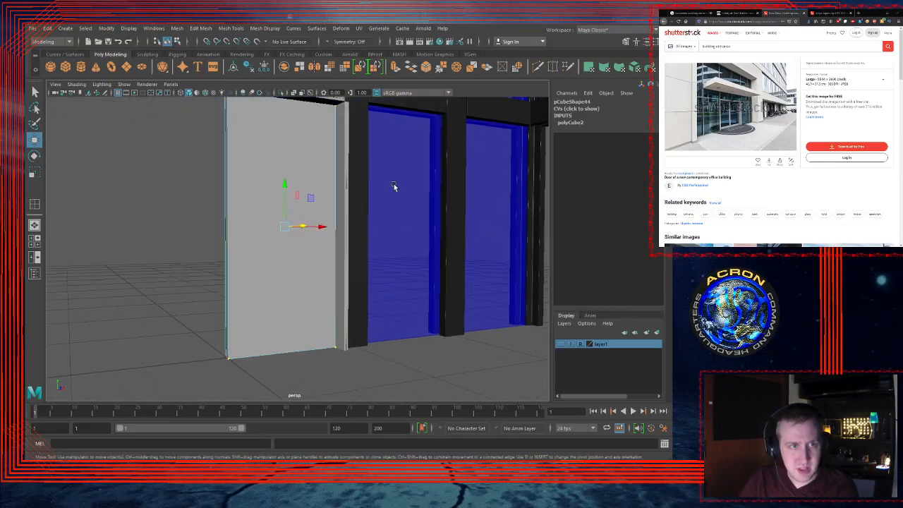
click(325, 135)
alt+drag(304, 144, 336, 225)
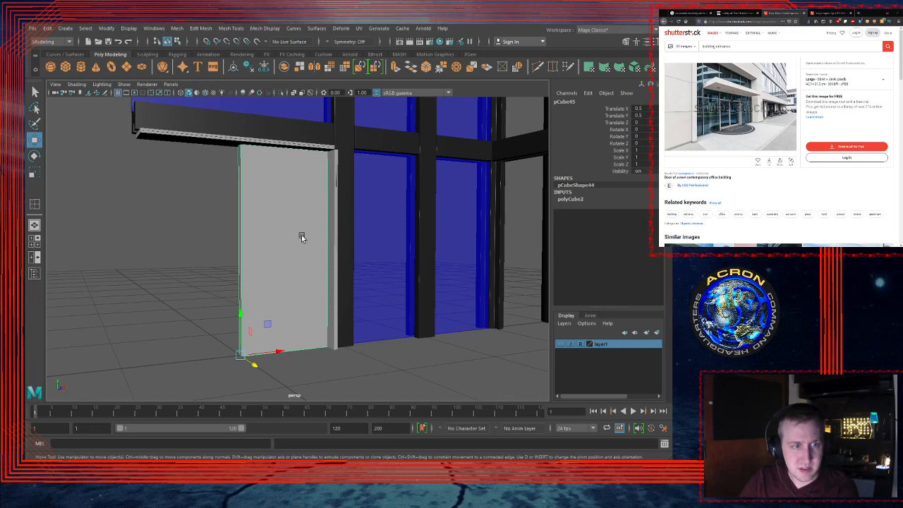
alt+right_drag(301, 236, 336, 233)
alt+drag(335, 233, 356, 228)
key(r)
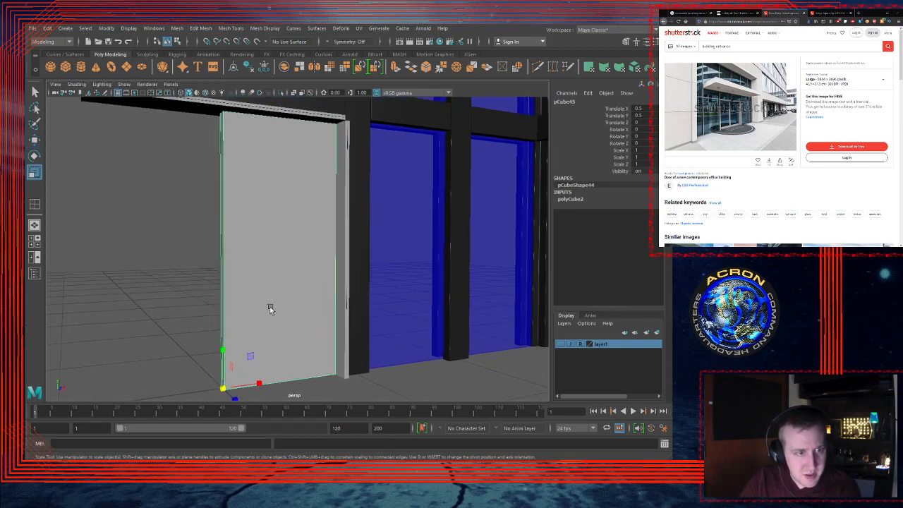
click(637, 150)
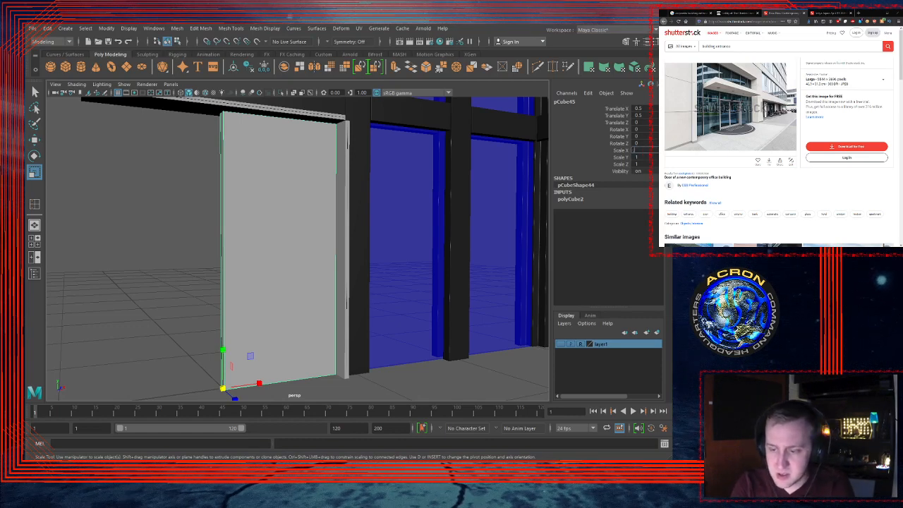
text(0.999)
key(Tab)
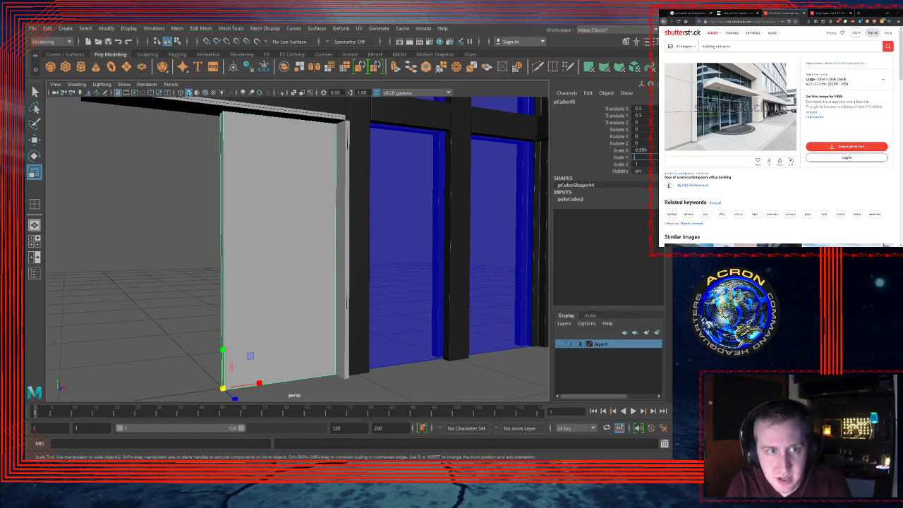
text(0.999)
key(Tab)
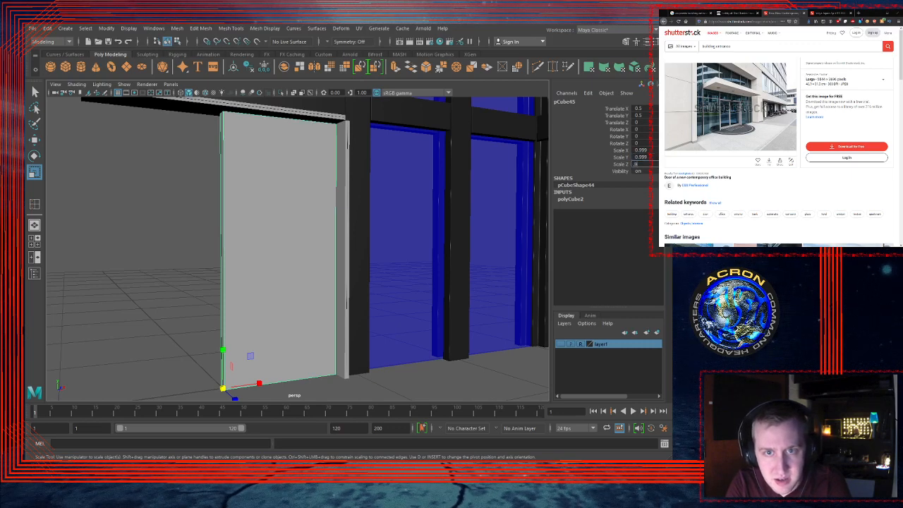
text(0.999)
key(Return)
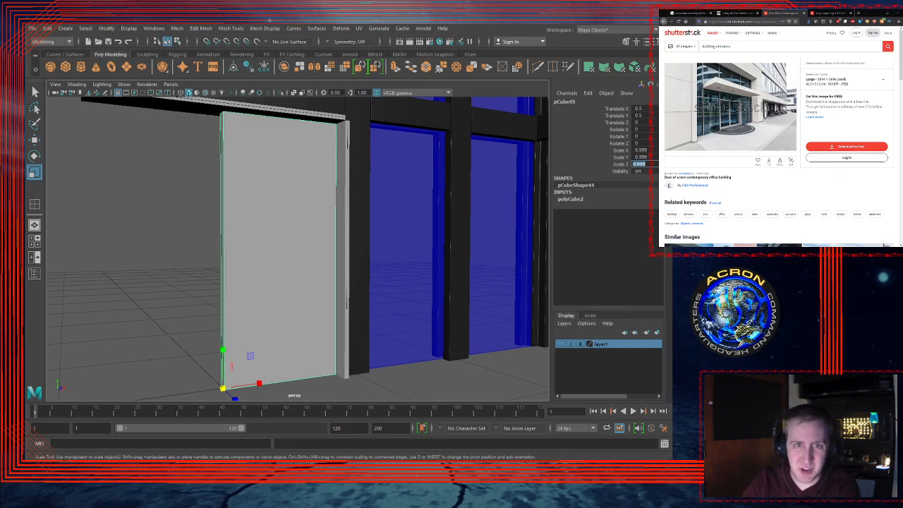
Step: Examine how the door panel fits against the top strip and the column-side strip from several angles
click(162, 210)
alt+right_drag(303, 227, 352, 215)
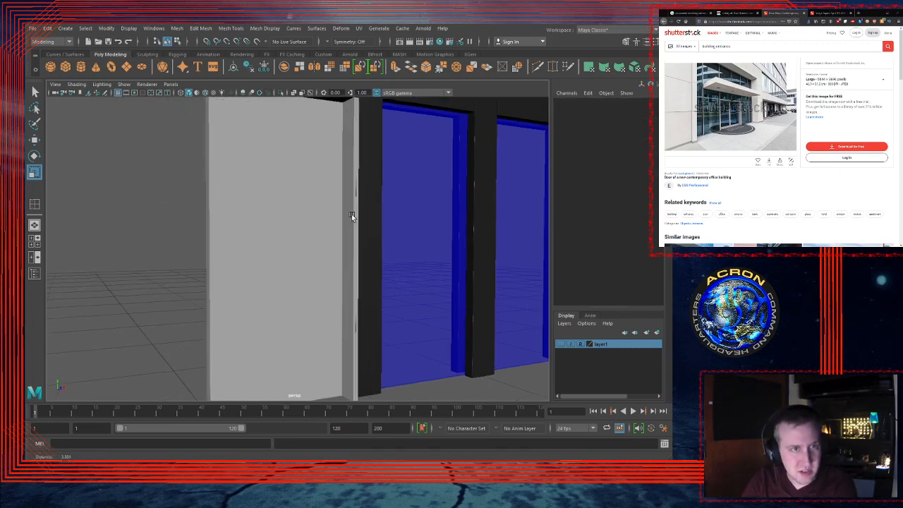
alt+drag(351, 215, 273, 204)
alt+middle_drag(273, 205, 323, 292)
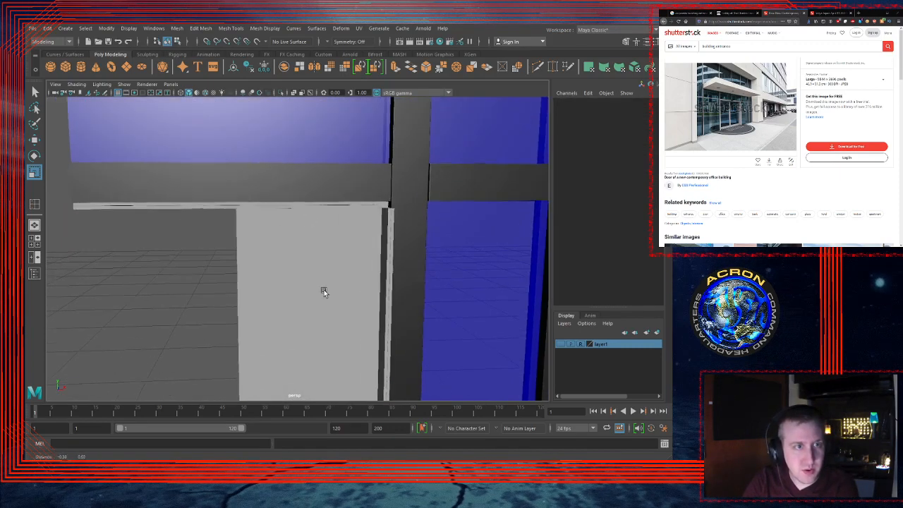
alt+right_drag(314, 212, 498, 188)
alt+drag(498, 187, 391, 186)
alt+right_drag(391, 187, 326, 215)
alt+middle_drag(325, 215, 354, 117)
alt+right_drag(354, 118, 244, 207)
alt+drag(245, 207, 323, 181)
Step: Insert edge loops on the door panel close to its bottom edge and its vertical edge farthest from the column
click(306, 220)
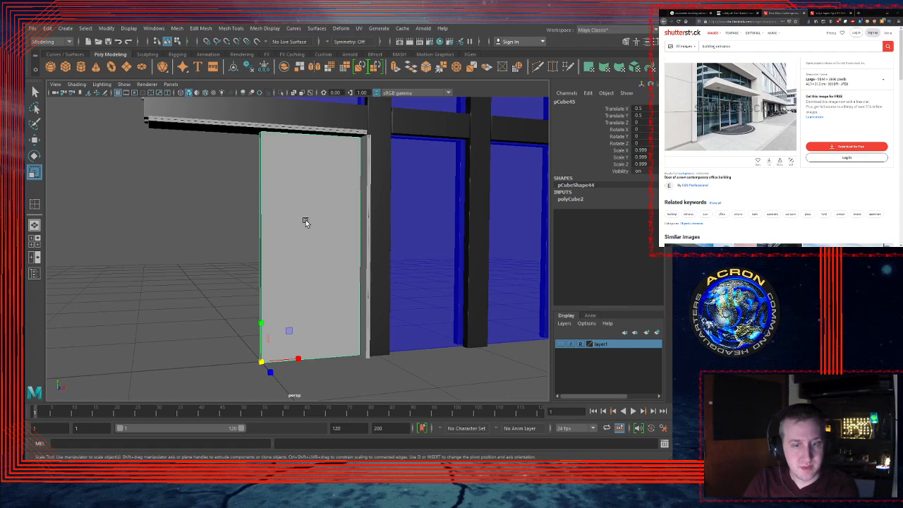
key(3)
key(1)
alt+right_drag(291, 210, 342, 202)
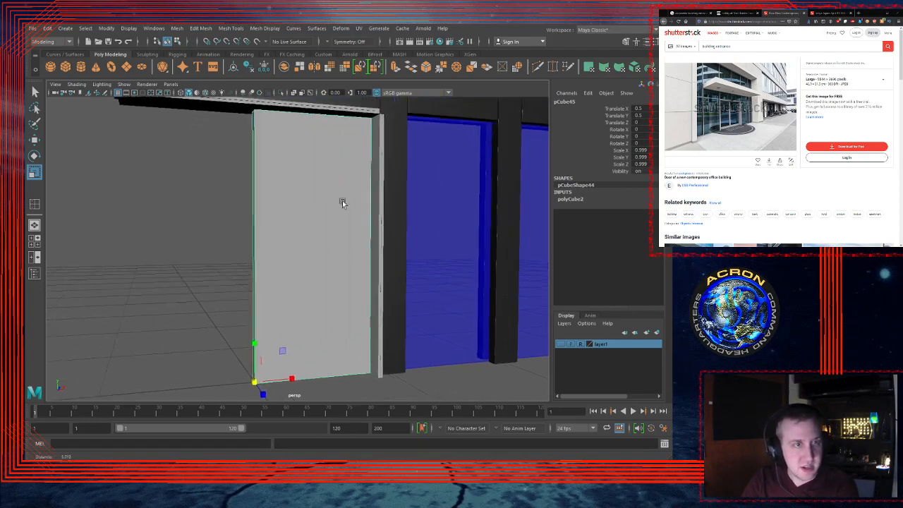
alt+drag(342, 203, 316, 175)
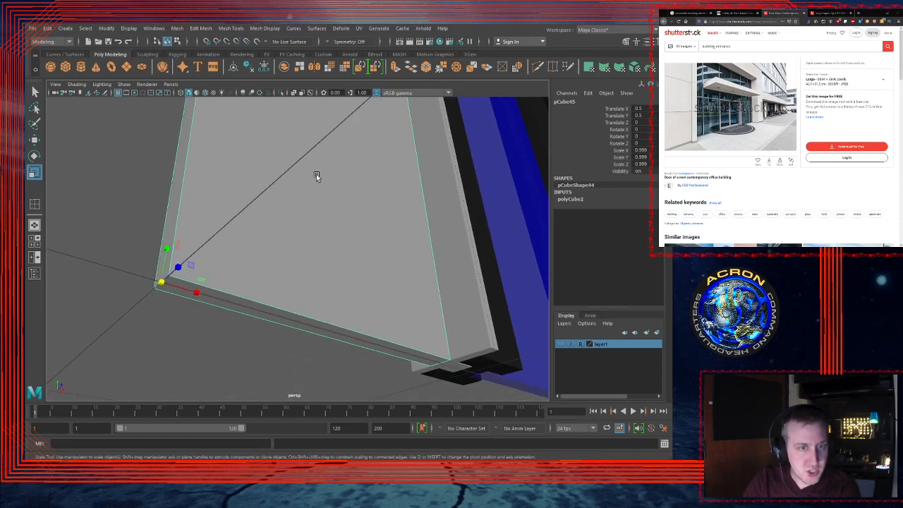
click(323, 55)
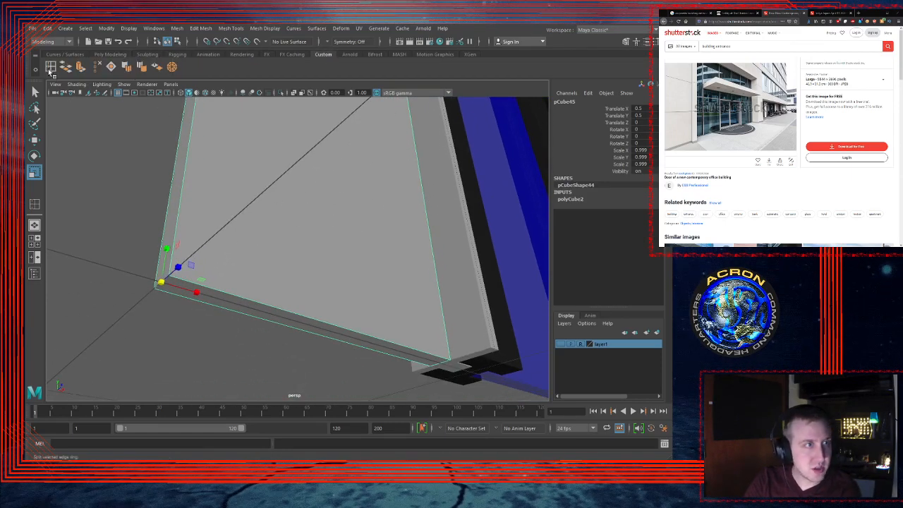
click(50, 70)
alt+right_drag(183, 188, 260, 196)
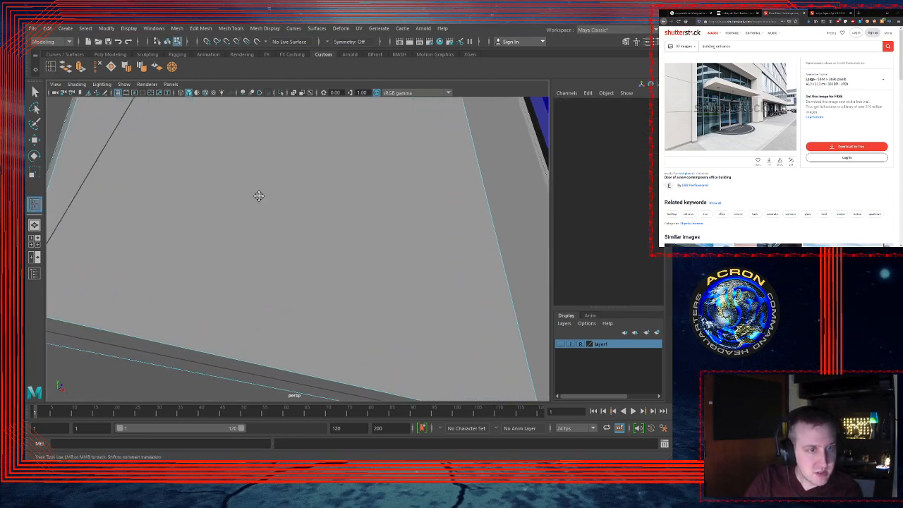
alt+middle_drag(259, 195, 346, 185)
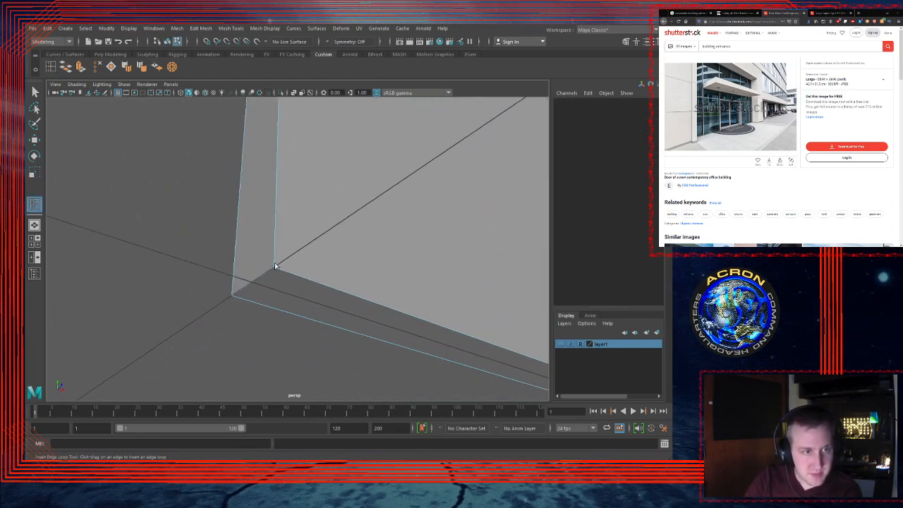
click(275, 265)
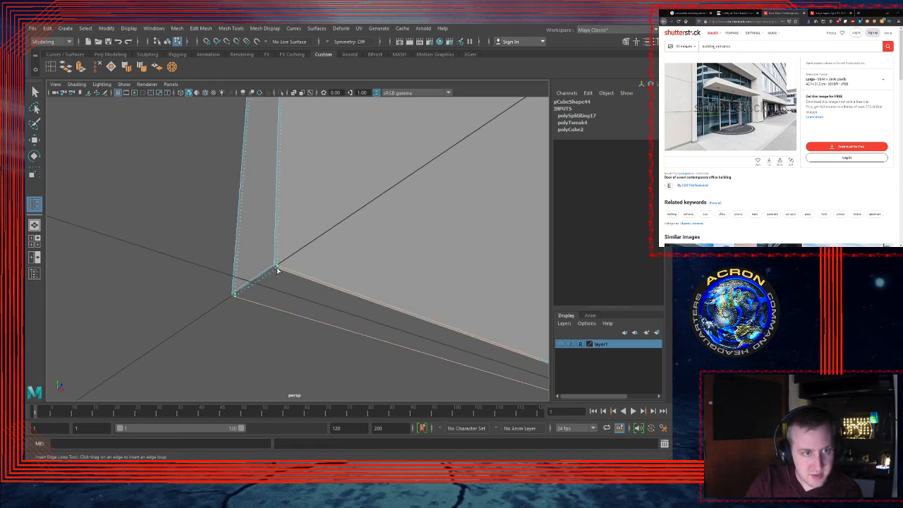
click(276, 268)
Step: Insert two edge loops across the door panel's thickness, one close to each of its large faces
alt+drag(292, 264, 369, 277)
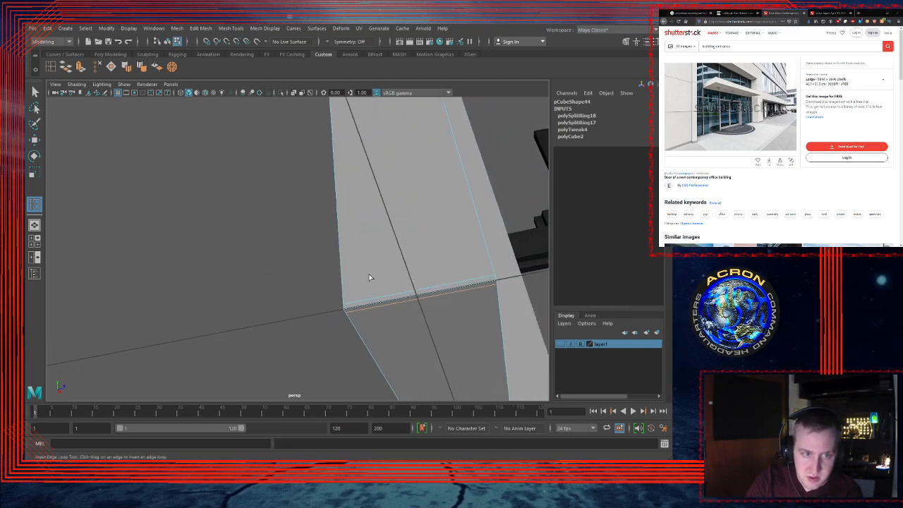
click(347, 307)
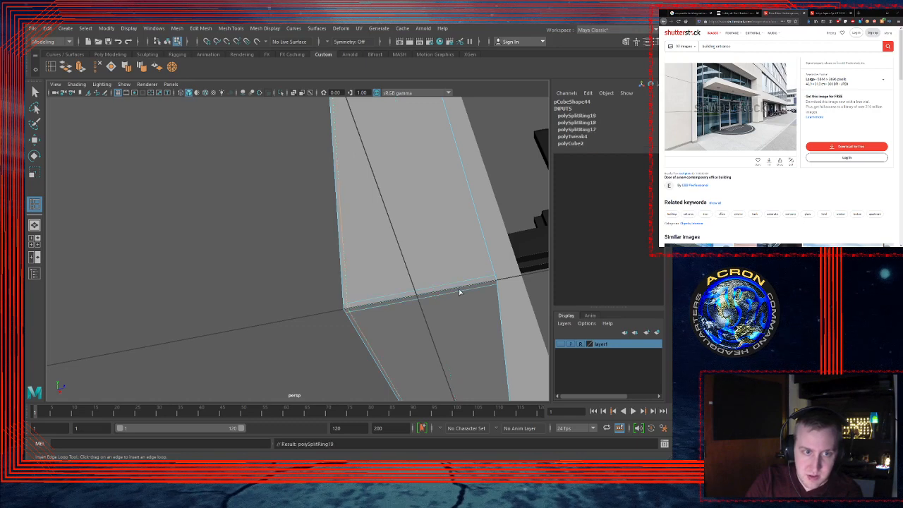
click(494, 280)
Step: Insert edge loops on the door panel close to its column-side vertical edge and its top edge
alt+drag(494, 279, 461, 220)
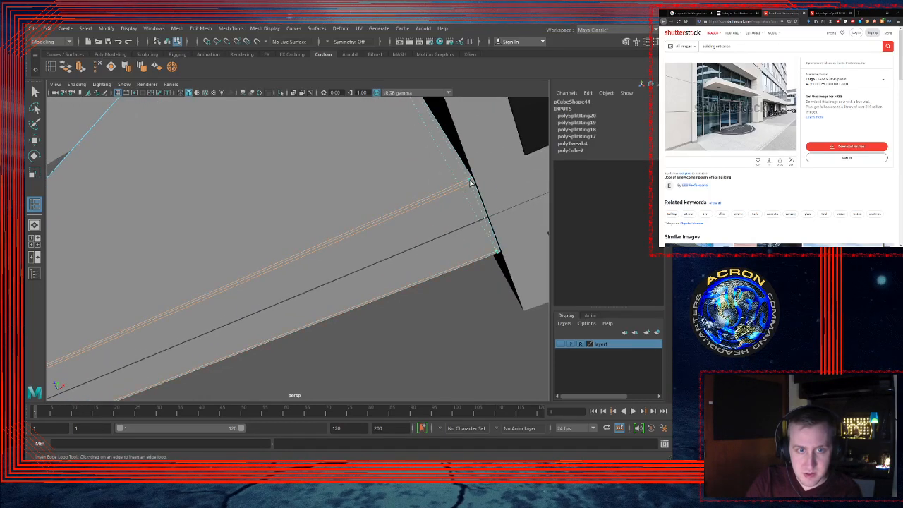
click(471, 183)
alt+drag(480, 193, 553, 229)
alt+right_drag(553, 229, 542, 228)
alt+right_drag(272, 224, 273, 207)
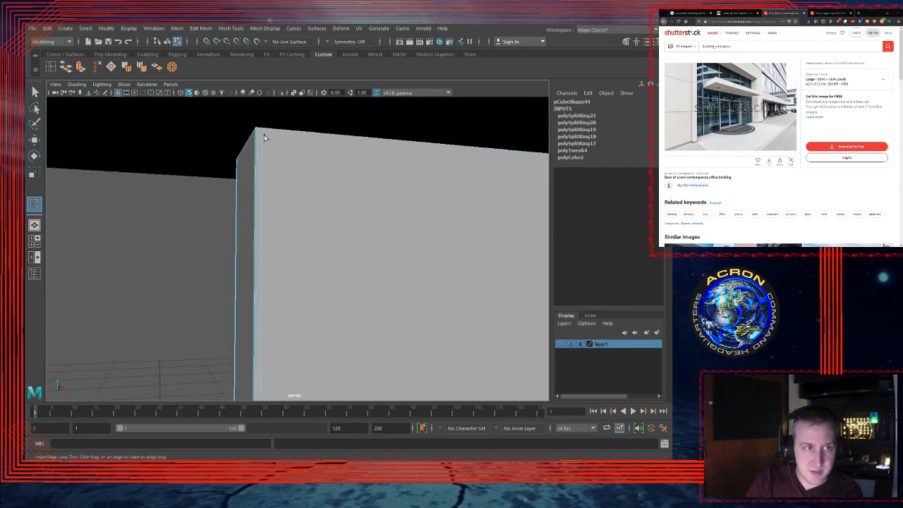
drag(262, 135, 261, 134)
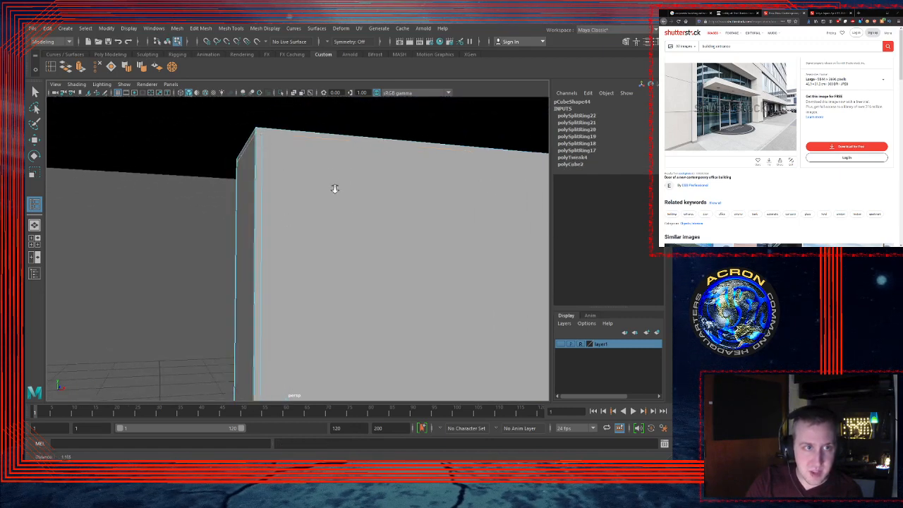
alt+right_drag(335, 189, 322, 255)
alt+middle_drag(322, 256, 244, 160)
alt+right_drag(310, 202, 313, 271)
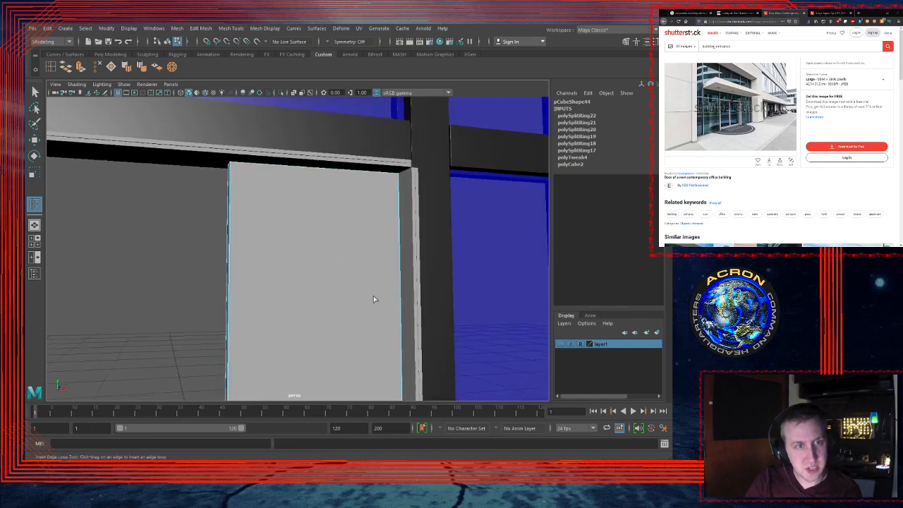
alt+middle_drag(373, 295, 374, 229)
alt+right_drag(394, 239, 300, 264)
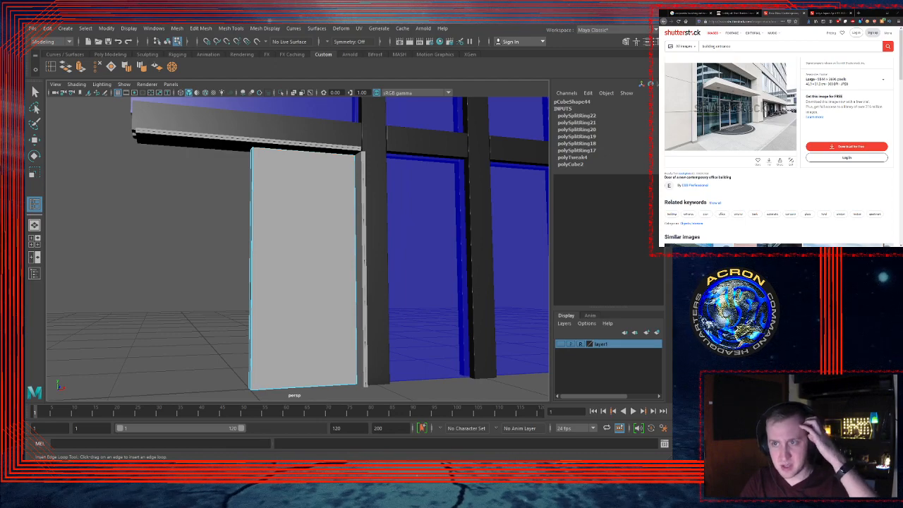
Step: Switch to the browser's Google image search and search for "glass door handle"
click(738, 12)
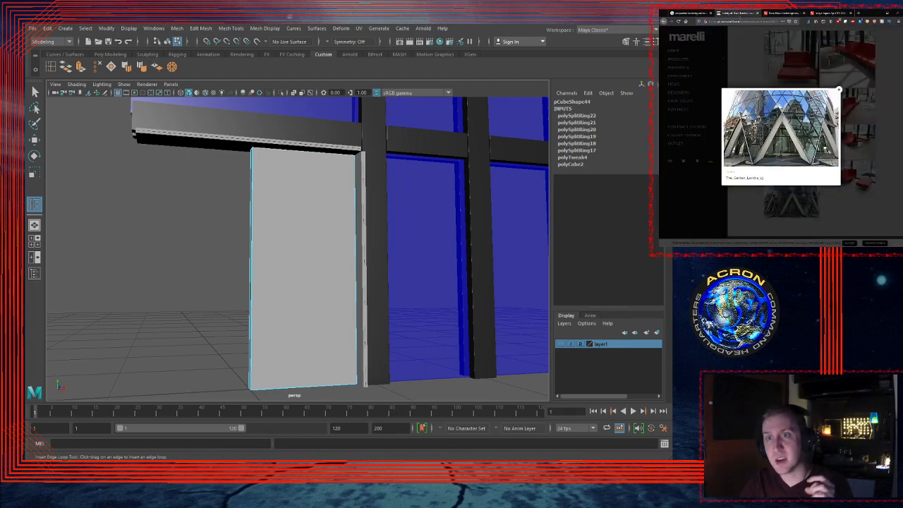
click(690, 12)
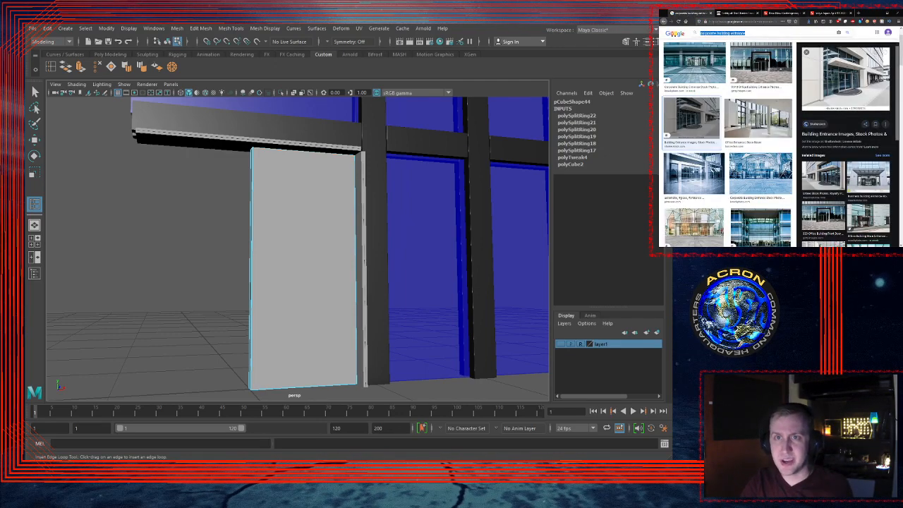
text(pl)
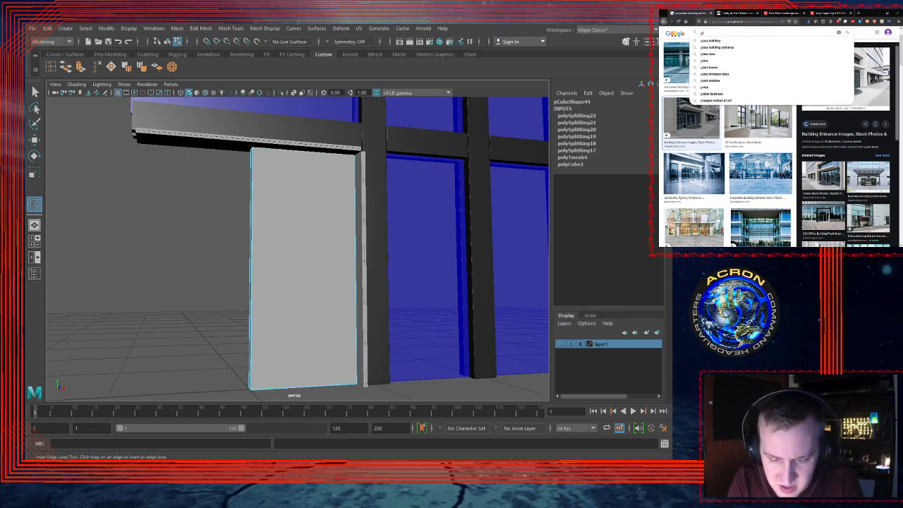
text(ass door h)
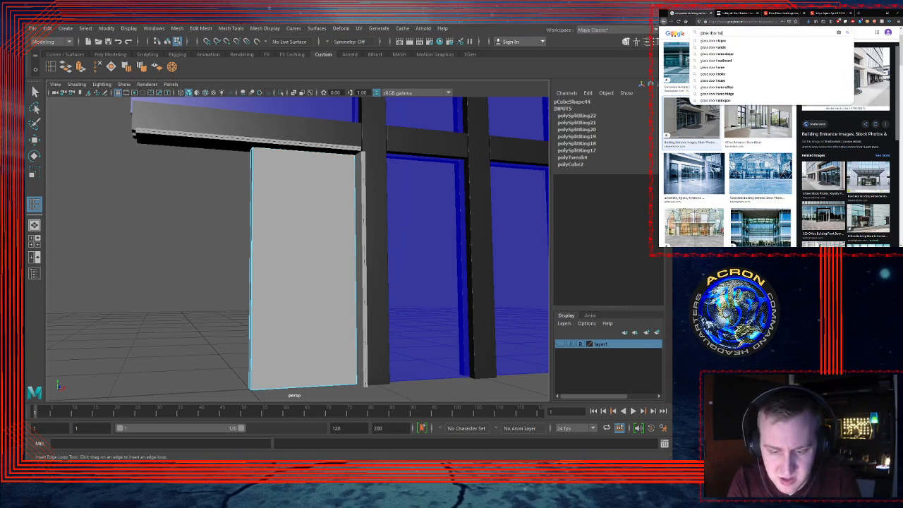
text(andle)
key(Return)
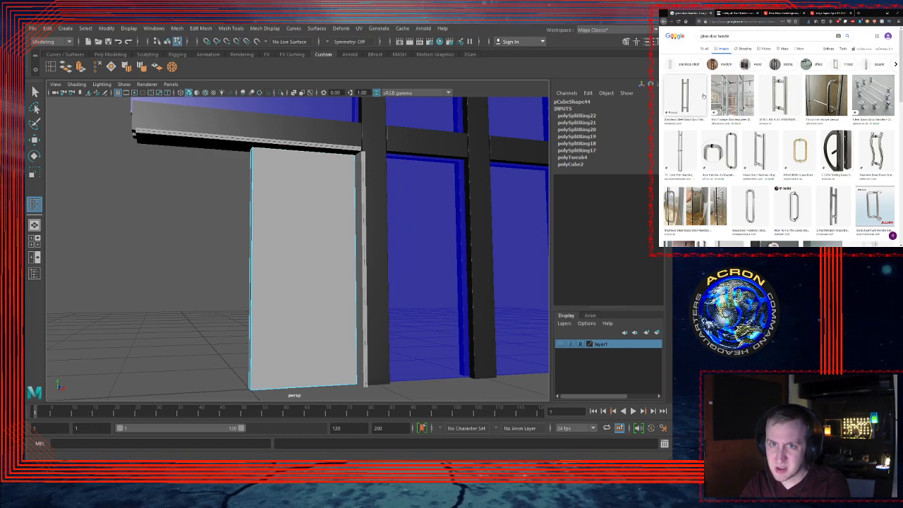
Step: Narrow the image results to stainless steel and open the long, rounded D-shaped glass door handle as reference
click(786, 195)
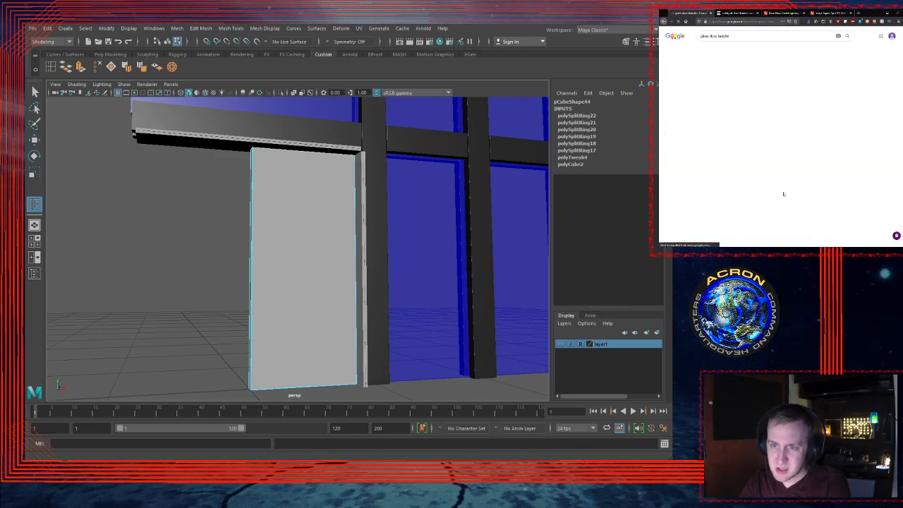
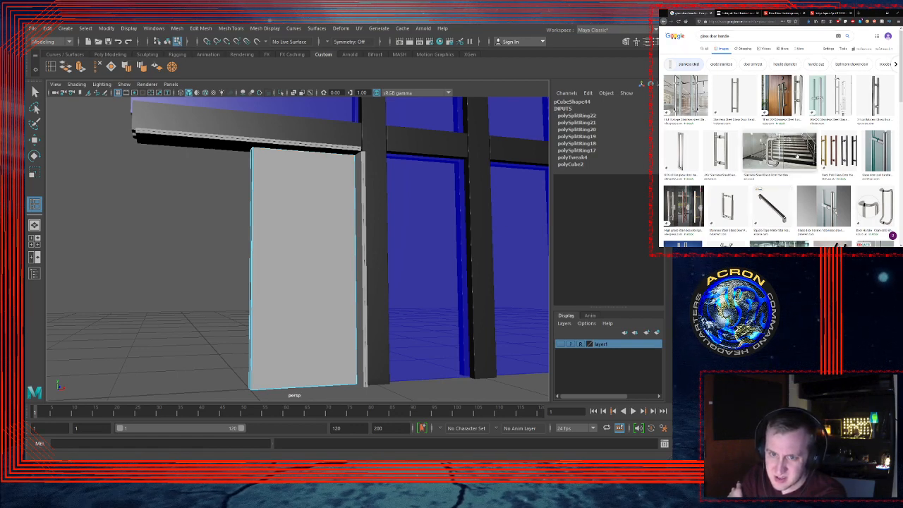
scroll(796, 157, down, 3)
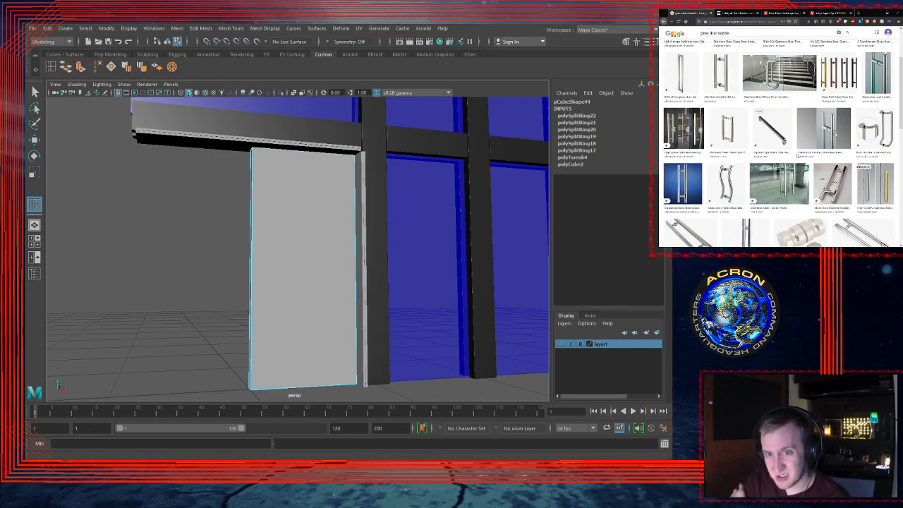
scroll(798, 165, down, 3)
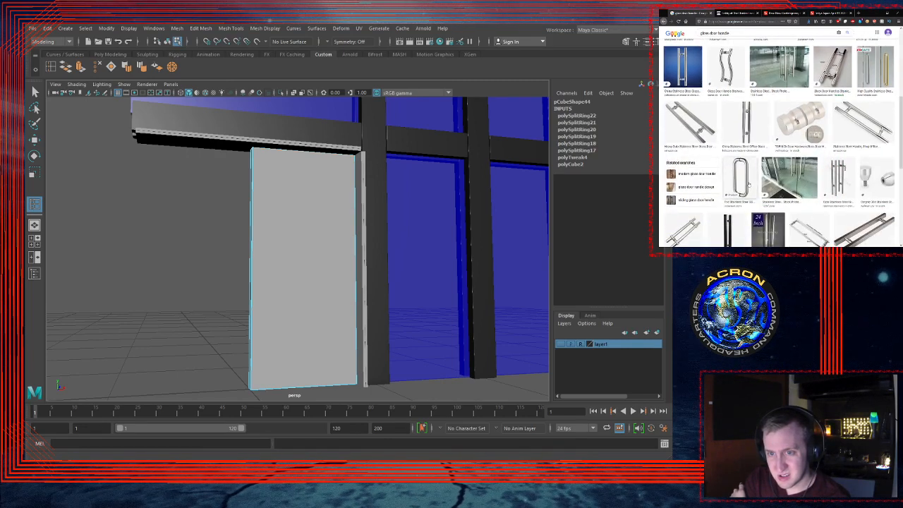
click(747, 185)
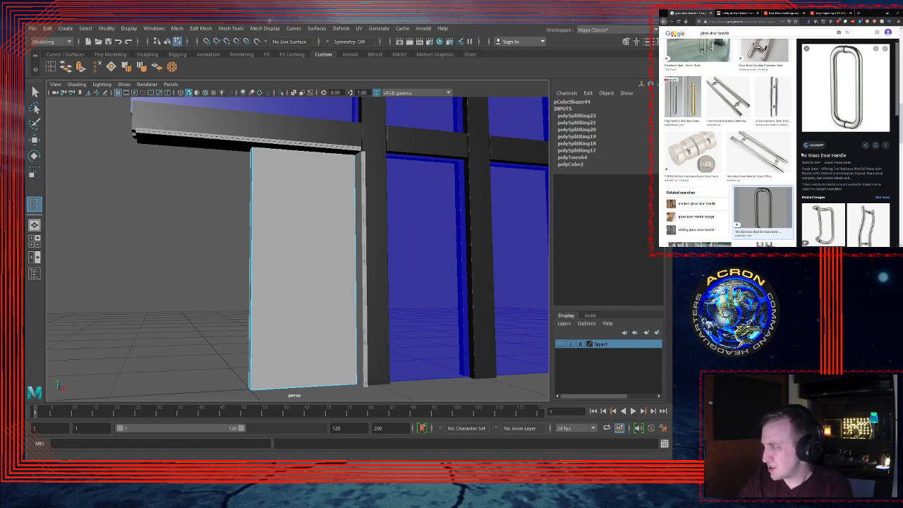
alt+right_drag(299, 231, 387, 240)
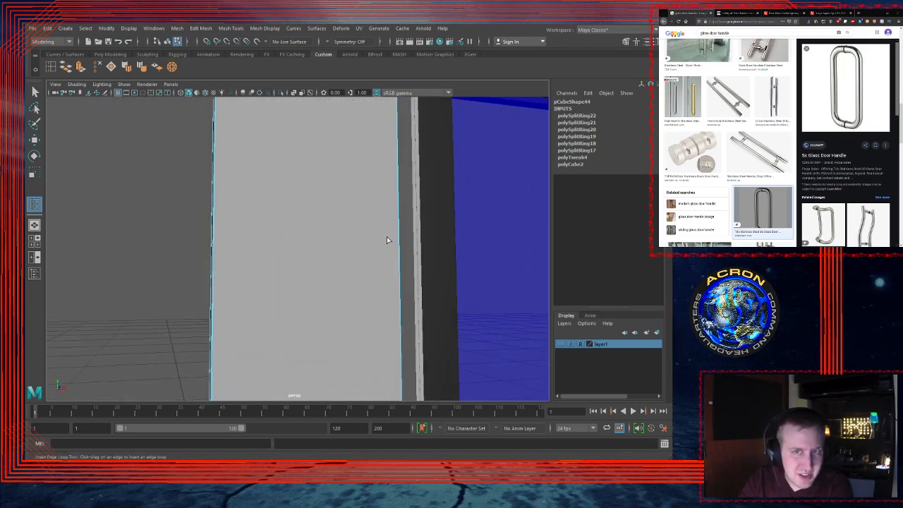
alt+drag(228, 224, 263, 247)
alt+right_drag(262, 247, 388, 252)
alt+drag(388, 252, 350, 190)
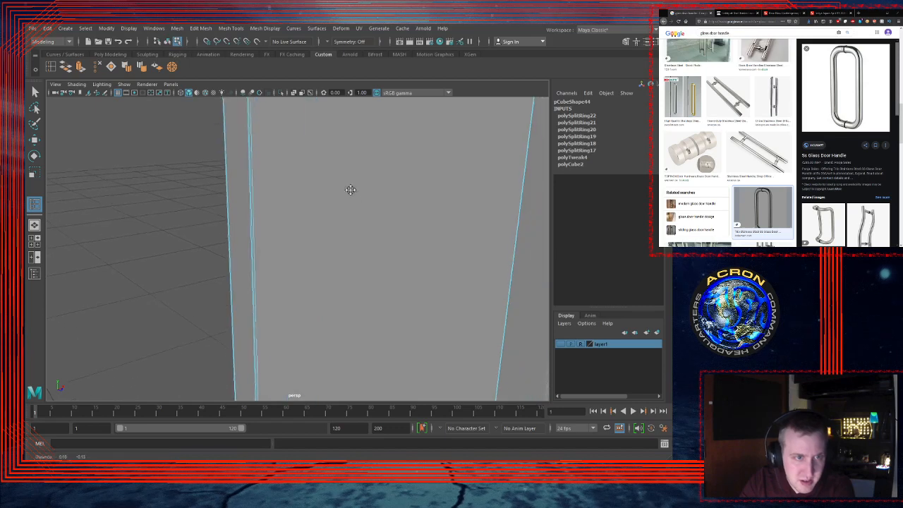
alt+right_drag(349, 192, 258, 214)
alt+drag(290, 206, 298, 254)
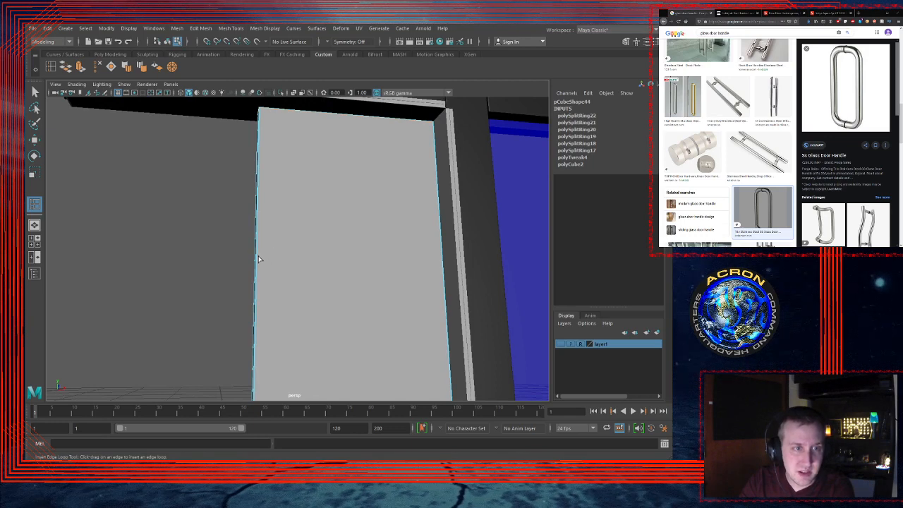
drag(257, 258, 326, 231)
scroll(247, 268, down, 4)
key(ctrl+z)
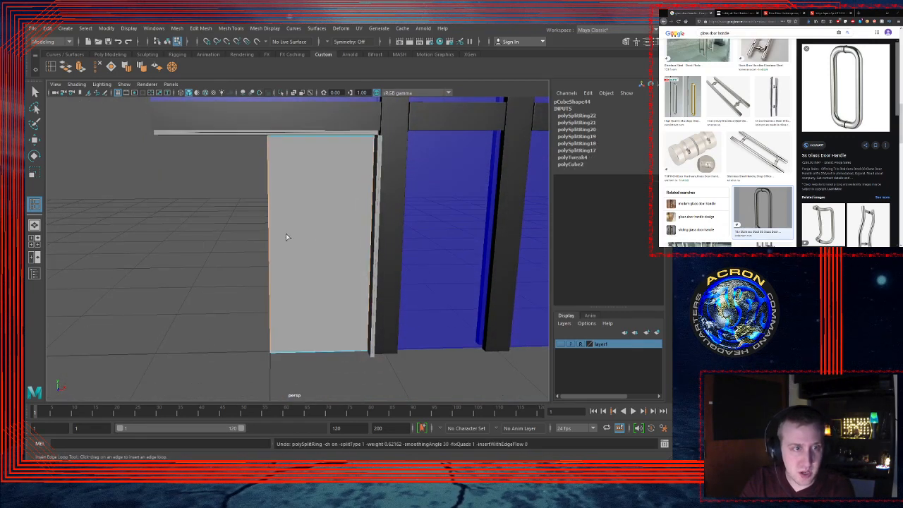
Step: Insert two horizontal edge loops around the door panel's mid-height and one vertical loop near its free side edge
drag(269, 252, 271, 254)
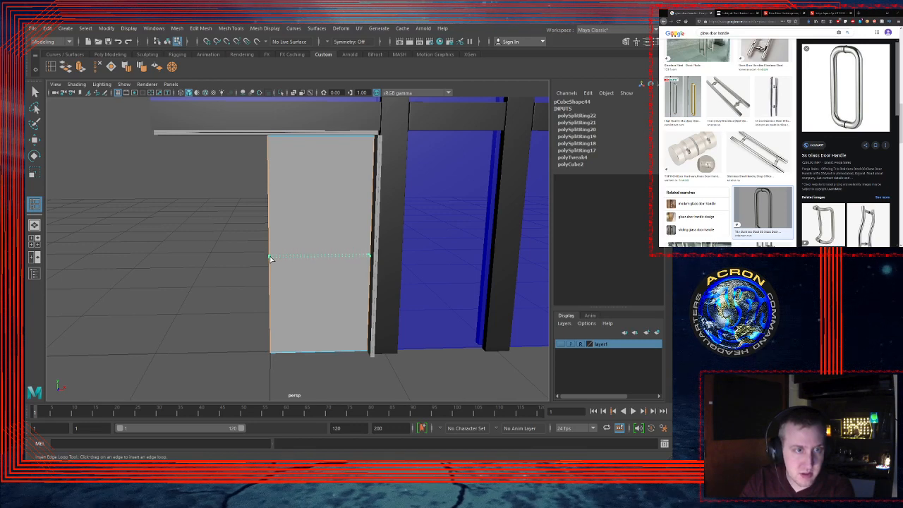
drag(270, 259, 271, 262)
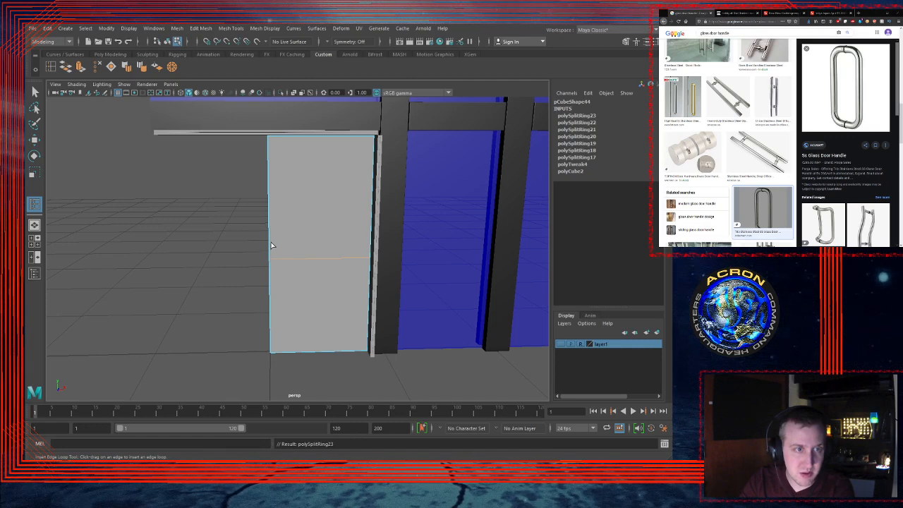
drag(270, 234, 283, 233)
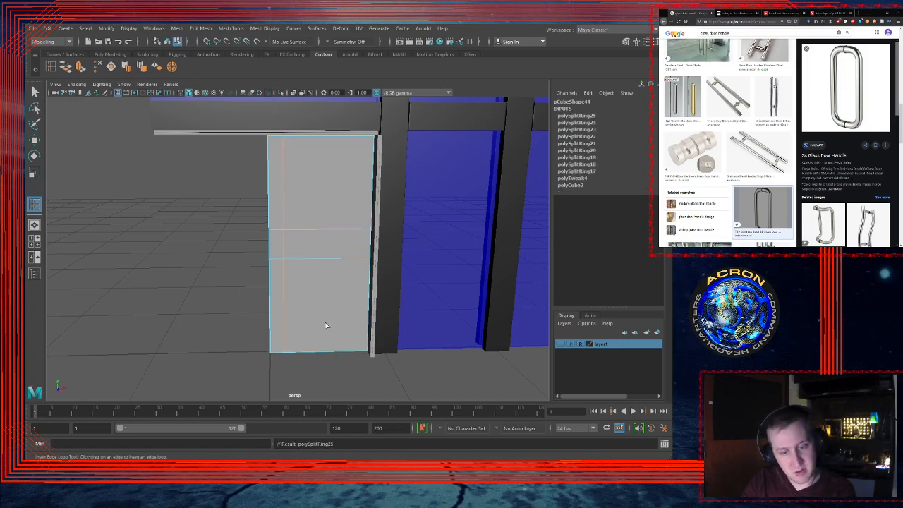
alt+drag(313, 327, 359, 255)
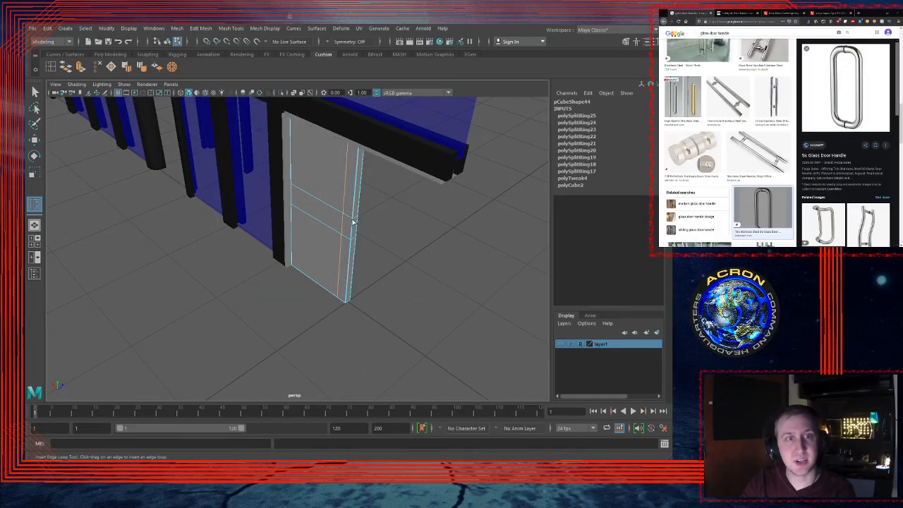
scroll(353, 222, up, 8)
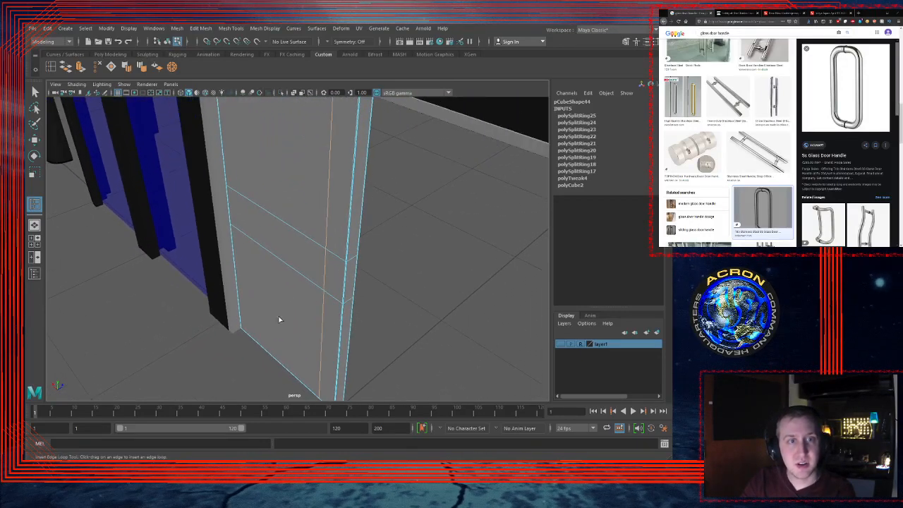
alt+drag(279, 320, 206, 269)
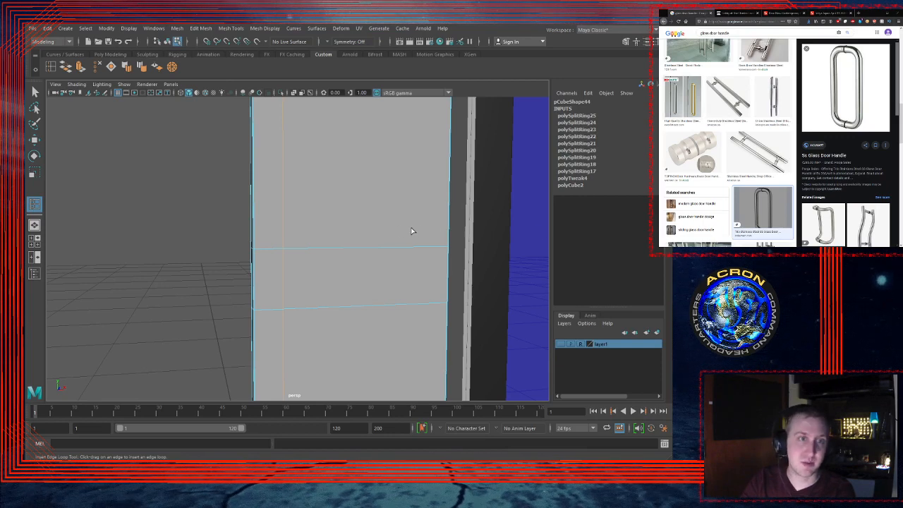
Step: Return the door panel to object mode and display the wireframe over the shaded model
right_drag(369, 205, 384, 198)
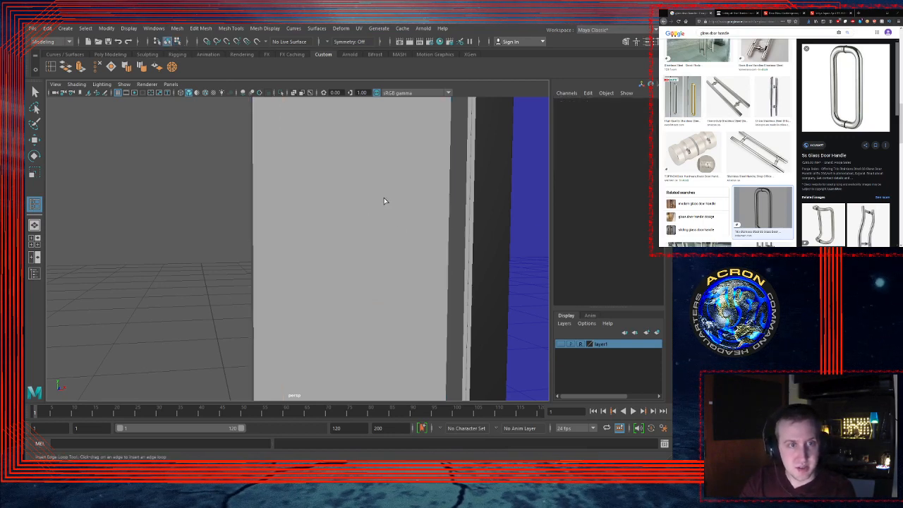
click(360, 218)
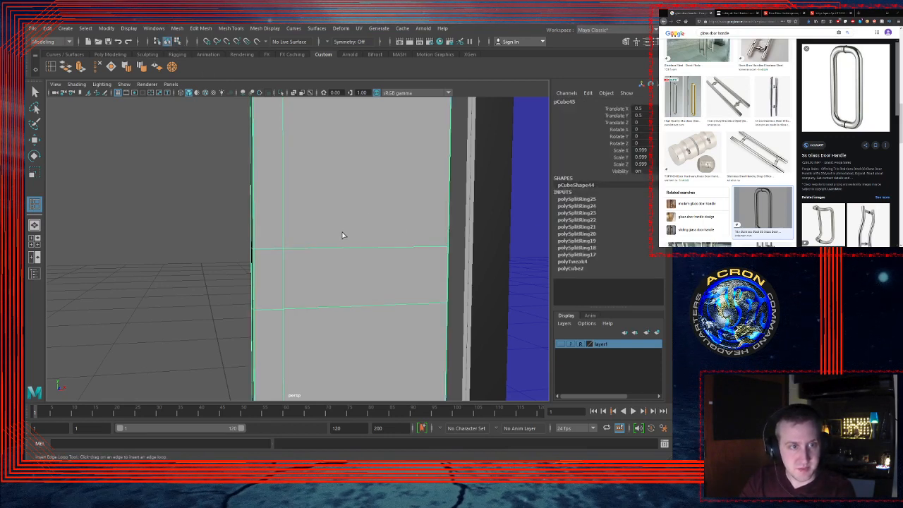
click(181, 93)
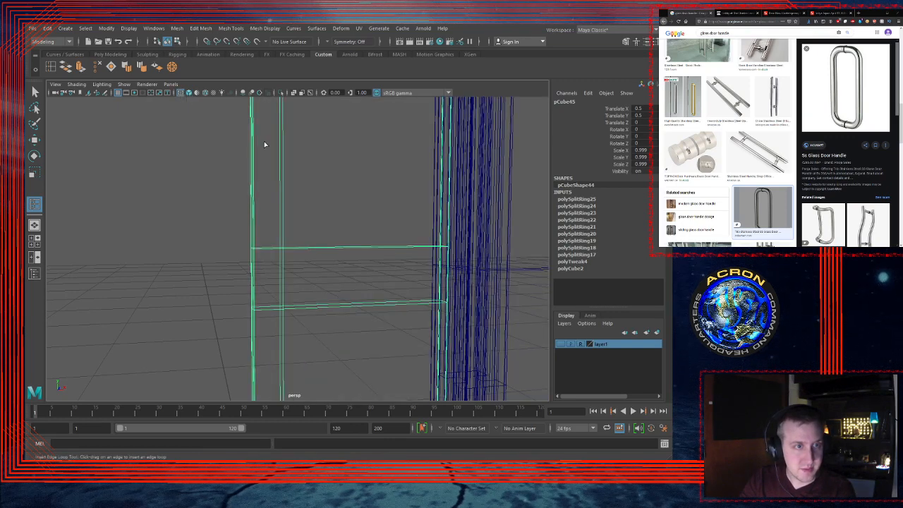
click(189, 92)
click(352, 229)
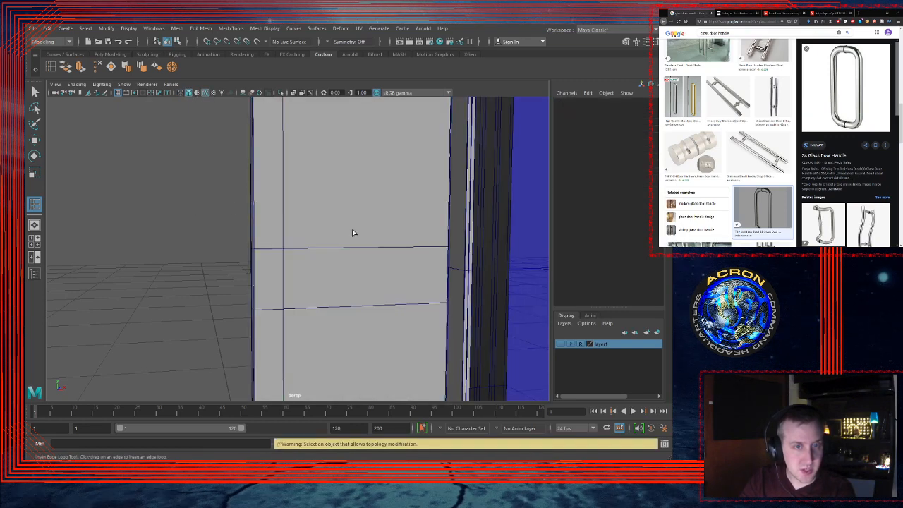
alt+drag(389, 238, 365, 245)
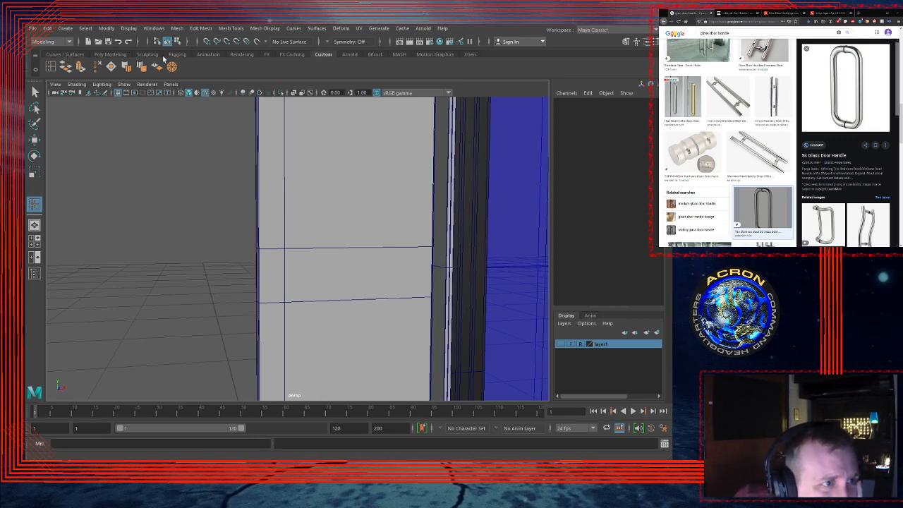
Step: Create a polygon cylinder and scale it uniformly to about 0.074
click(111, 54)
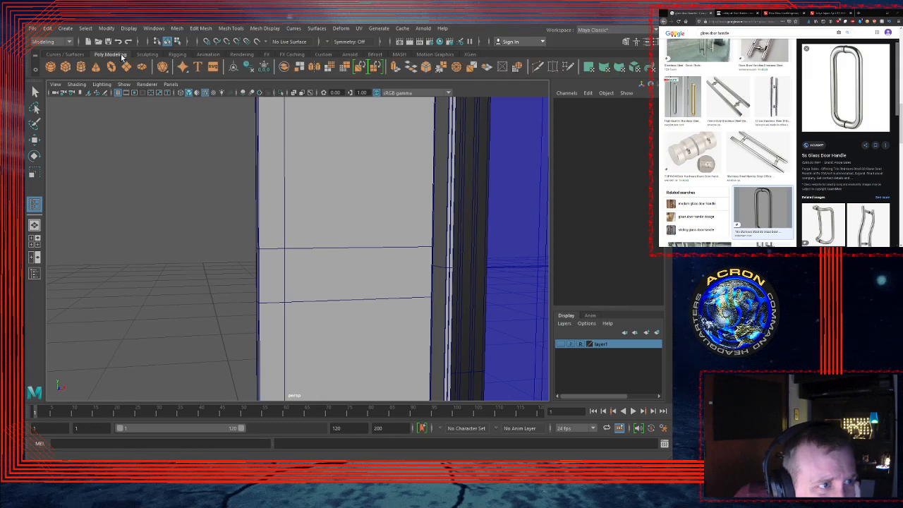
click(81, 67)
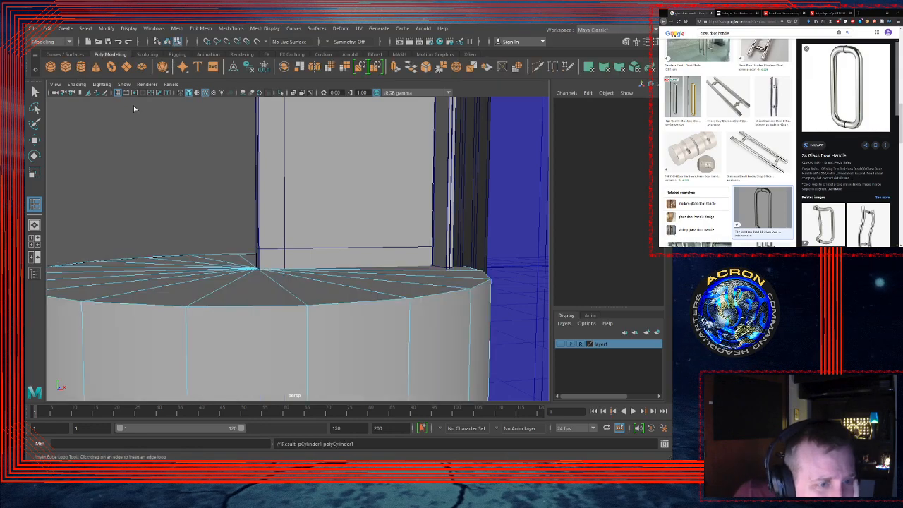
key(Tab)
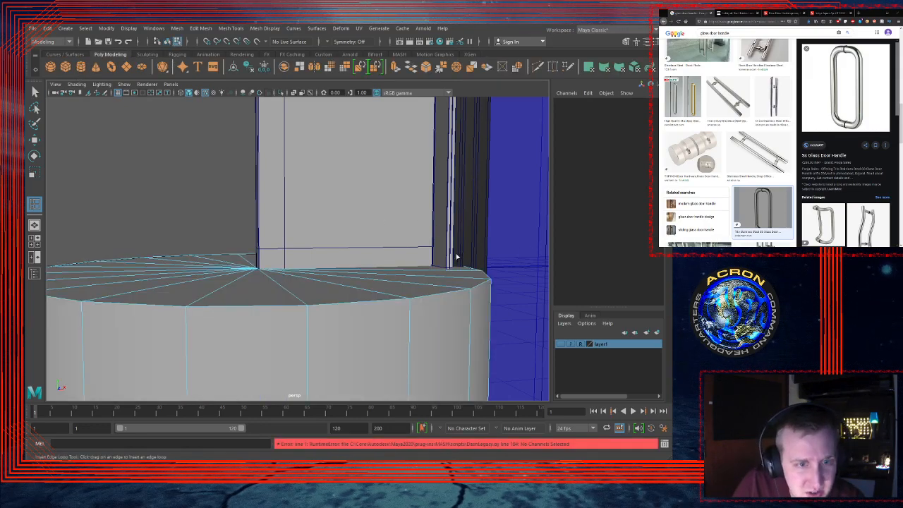
scroll(458, 258, down, 10)
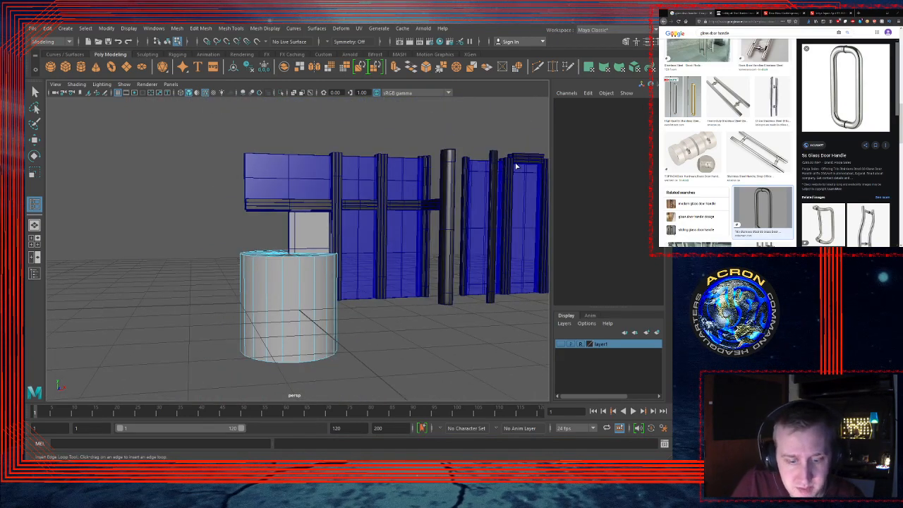
key(w)
scroll(300, 282, up, 1)
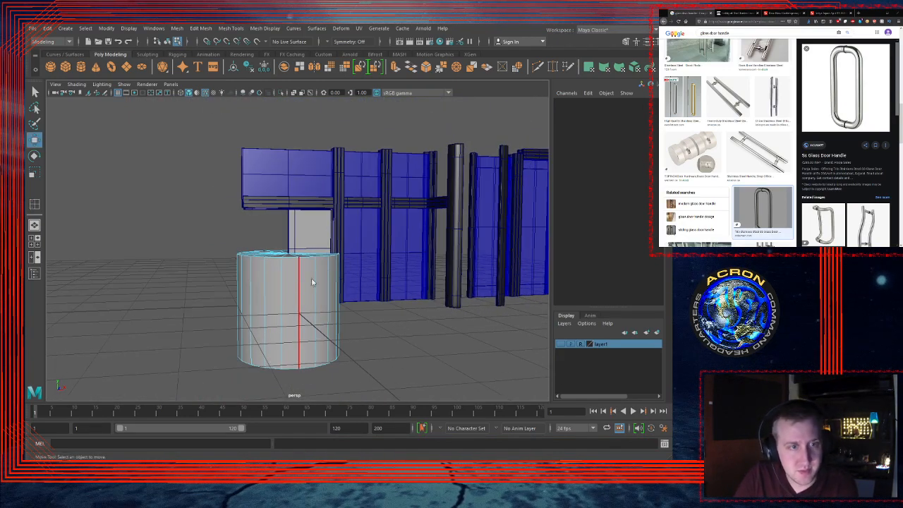
right_drag(300, 279, 350, 218)
alt+drag(332, 305, 209, 321)
key(r)
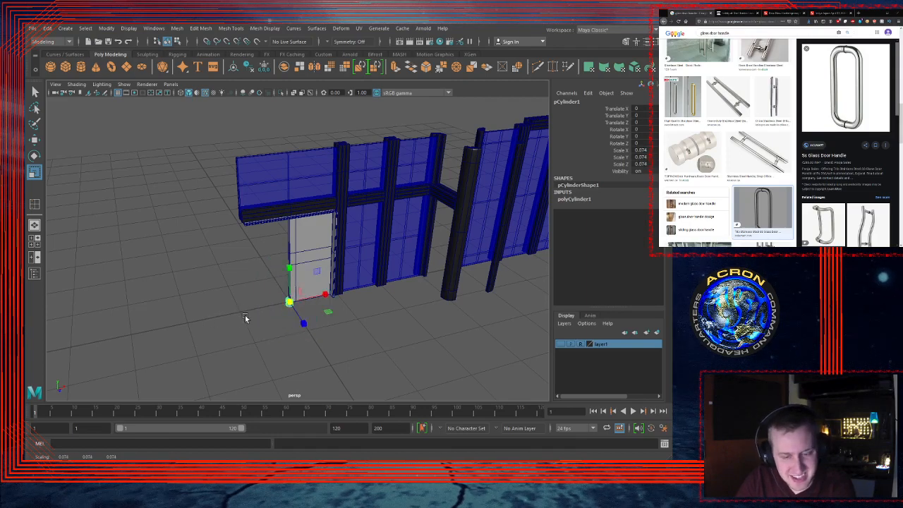
alt+right_drag(245, 316, 494, 309)
Step: Snap the cylinder to the vertex where the door panel's vertical loop crosses the lower horizontal loop
key(w)
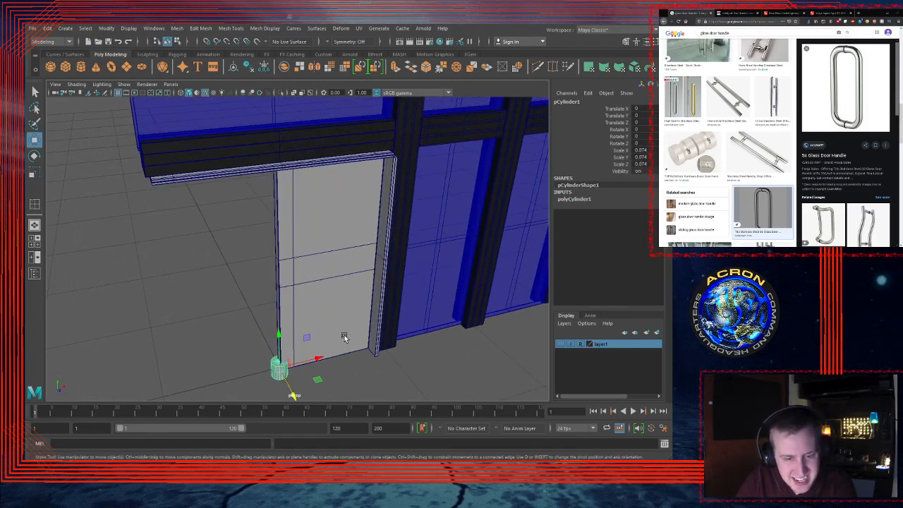
drag(293, 397, 294, 396)
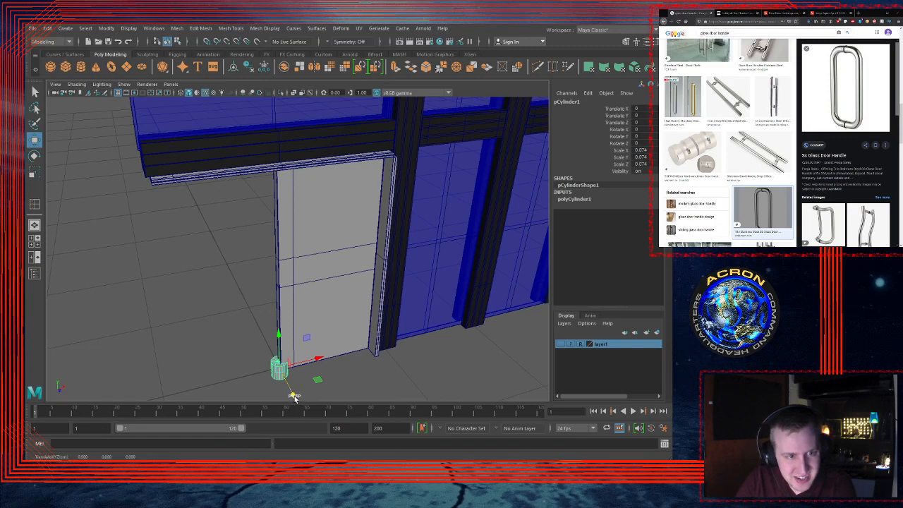
click(278, 371)
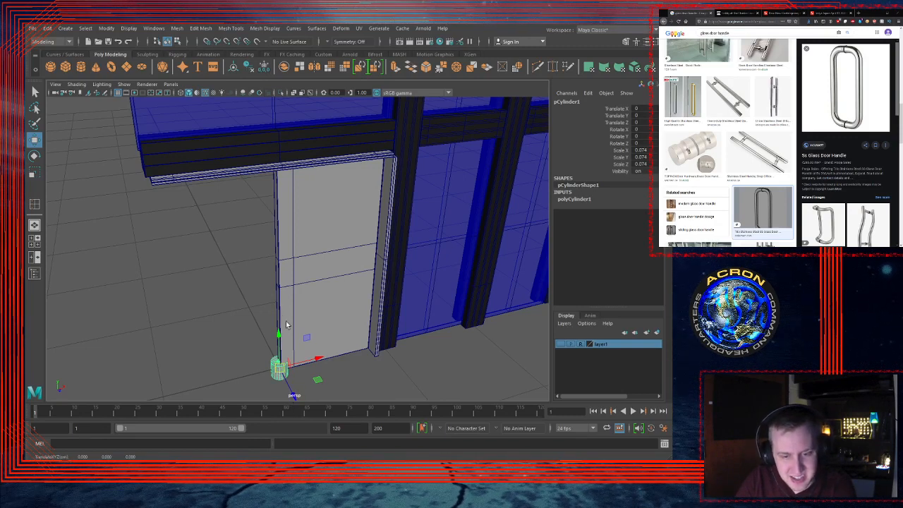
key(v)
middle_drag(290, 284, 295, 290)
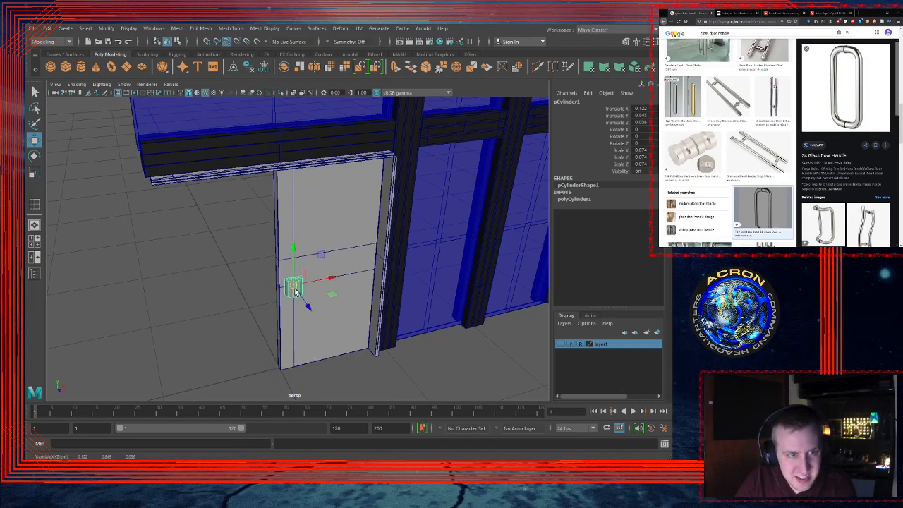
Step: Snap the cylinder's pivot to the centre of its bottom cap, and move that cap centre onto the lower loop intersection
alt+right_drag(312, 322, 485, 311)
alt+drag(485, 310, 371, 284)
alt+right_drag(372, 284, 530, 312)
alt+middle_drag(447, 327, 430, 247)
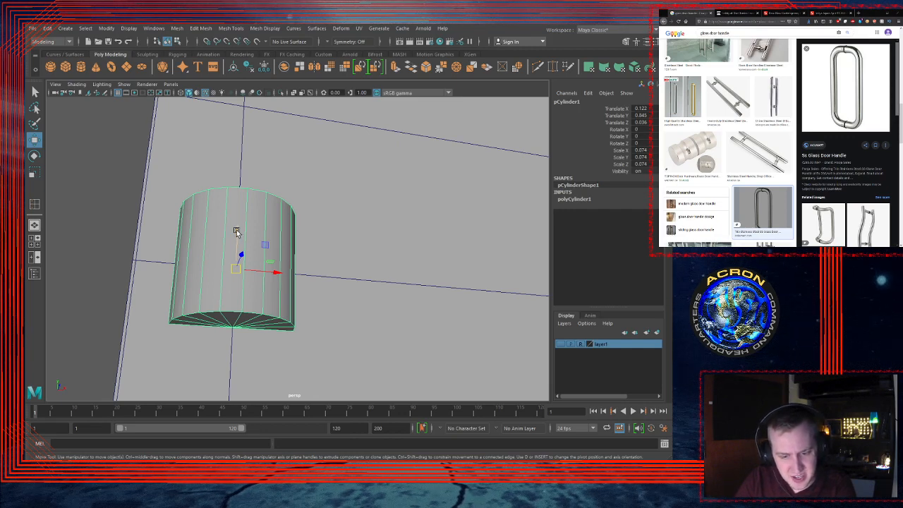
key(d)
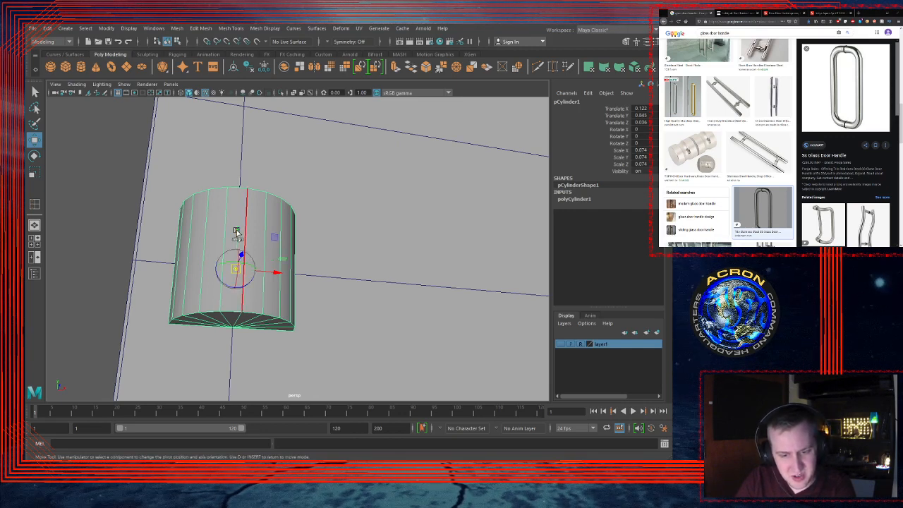
drag(238, 231, 239, 231)
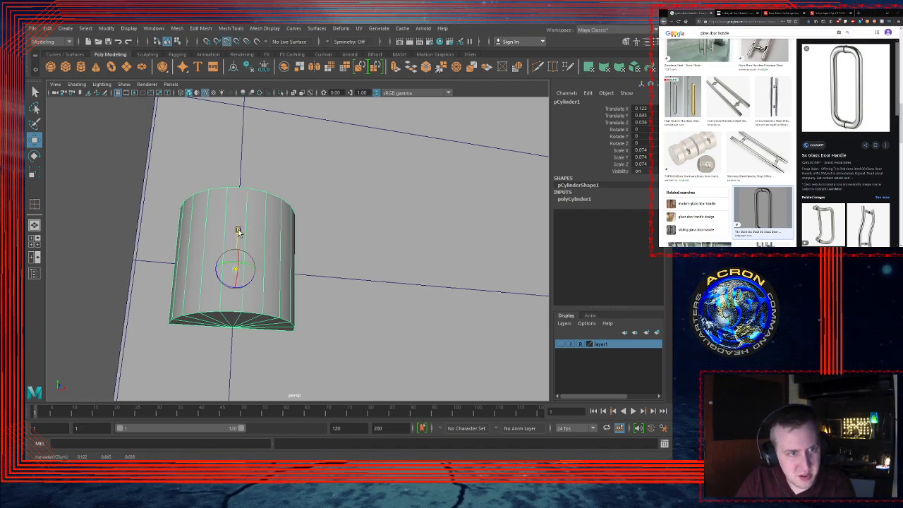
drag(242, 283, 238, 324)
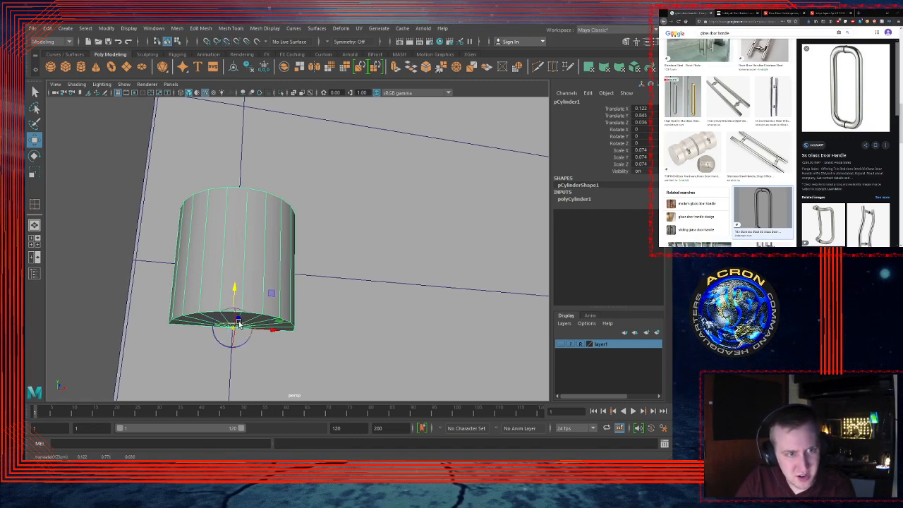
key(d)
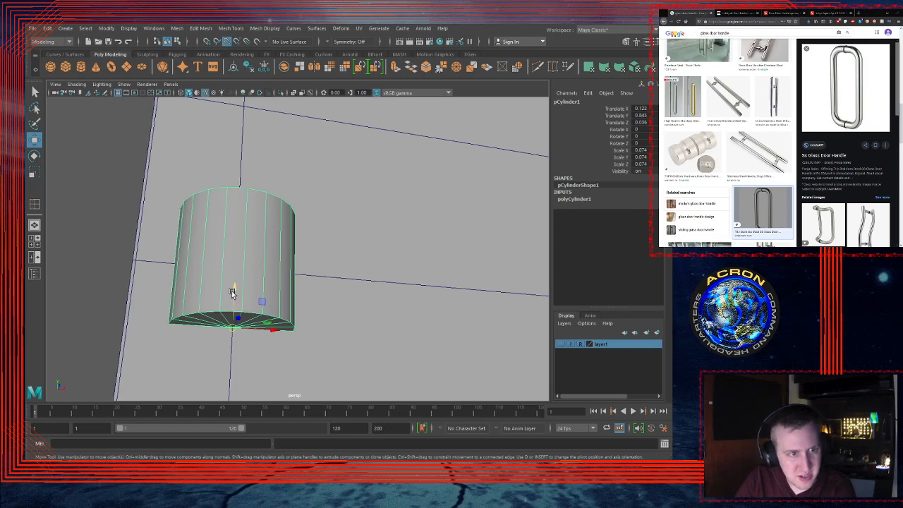
drag(235, 289, 240, 237)
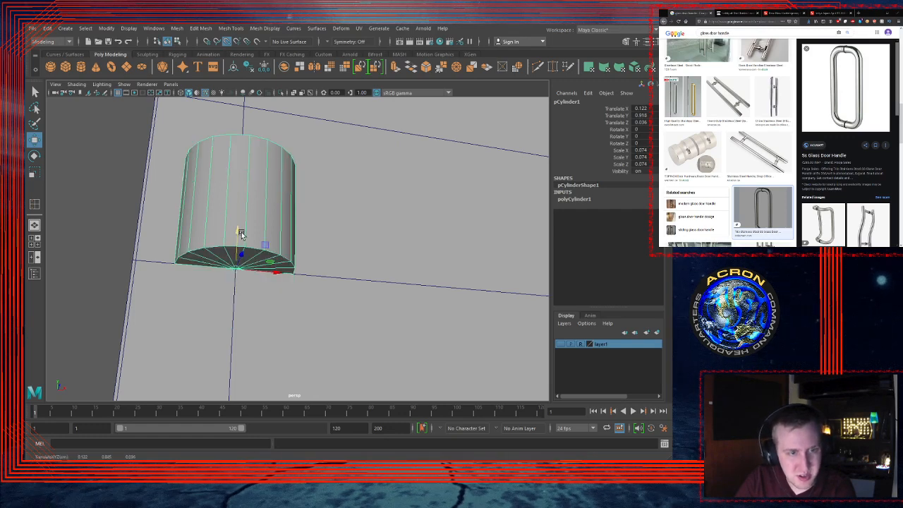
Step: Rotate the cylinder 90 degrees about X so that it projects perpendicular from the door face
key(e)
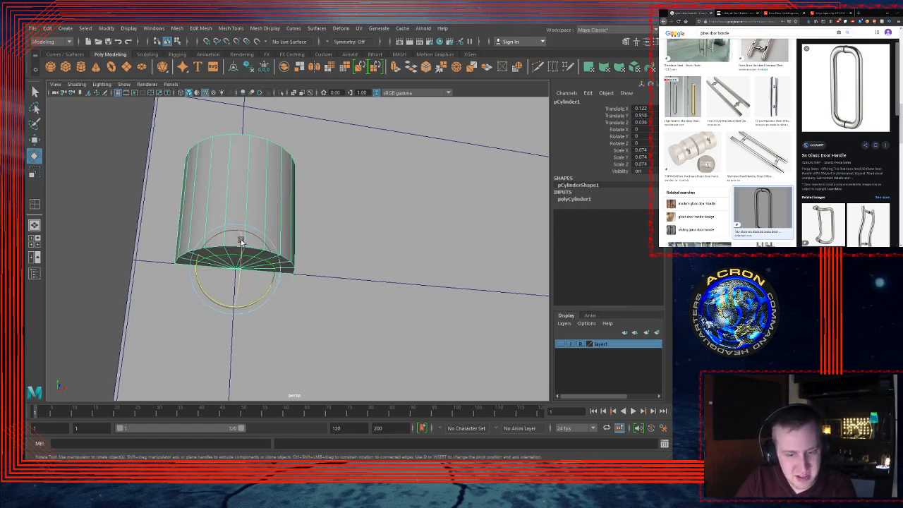
drag(240, 242, 239, 295)
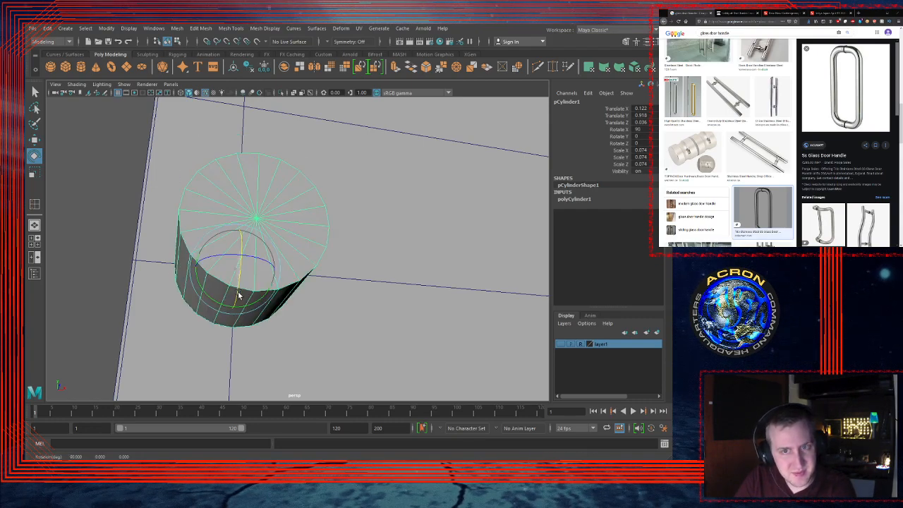
alt+right_drag(346, 281, 307, 283)
alt+drag(307, 282, 284, 299)
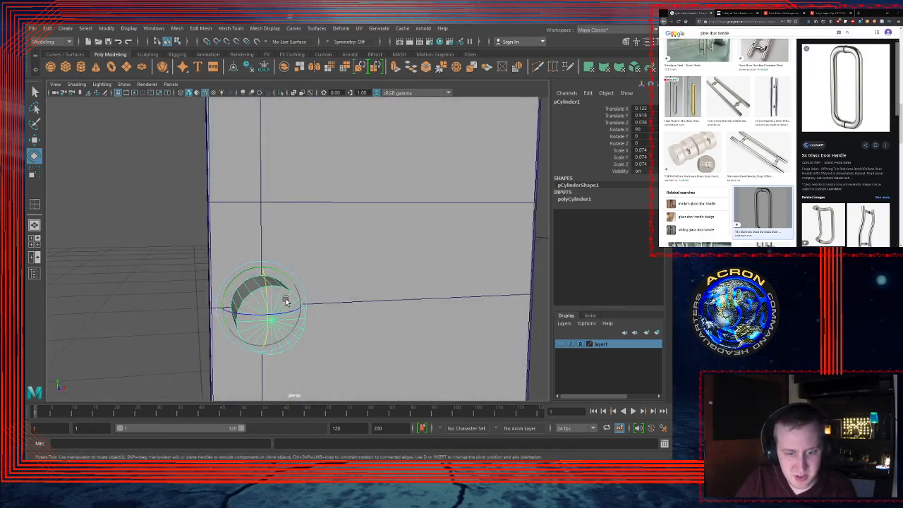
key(r)
alt+drag(345, 305, 335, 268)
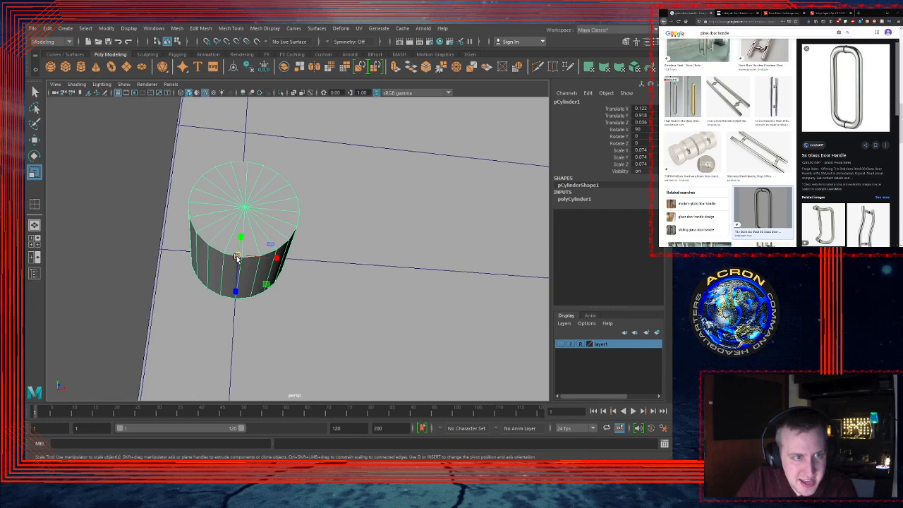
Step: Scale the cylinder down uniformly to about 0.016 so it matches the thickness of a door handle bar
drag(237, 256, 149, 260)
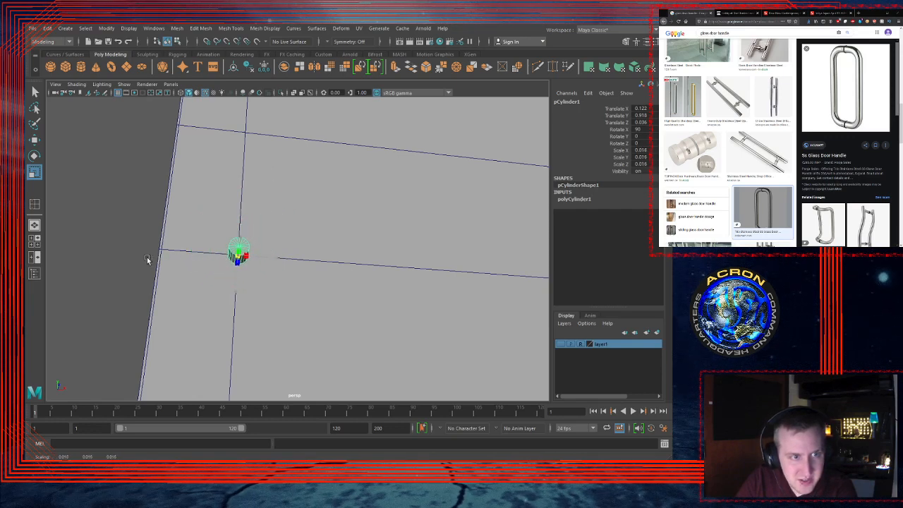
alt+drag(363, 256, 302, 279)
alt+right_drag(311, 278, 496, 294)
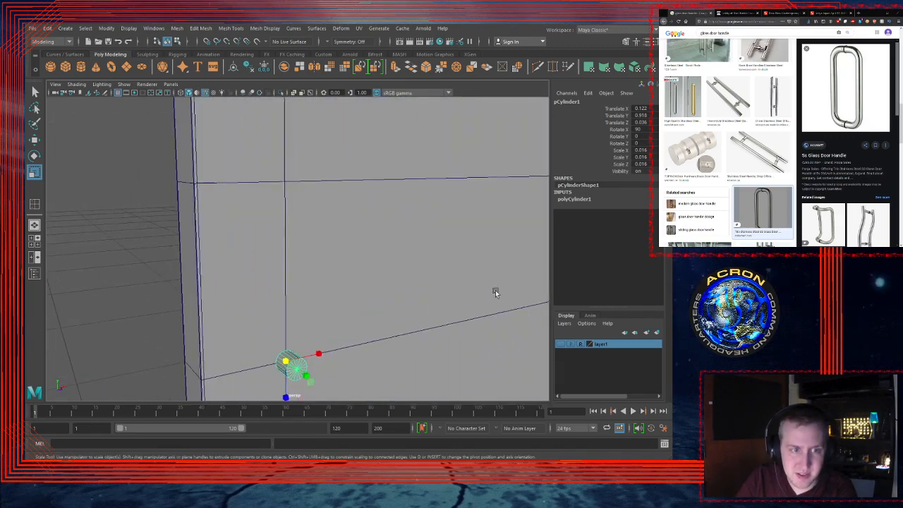
alt+middle_drag(415, 315, 359, 194)
alt+right_drag(332, 204, 399, 214)
alt+drag(322, 212, 369, 216)
alt+middle_drag(404, 213, 377, 215)
alt+right_drag(377, 216, 315, 213)
alt+middle_drag(330, 200, 306, 200)
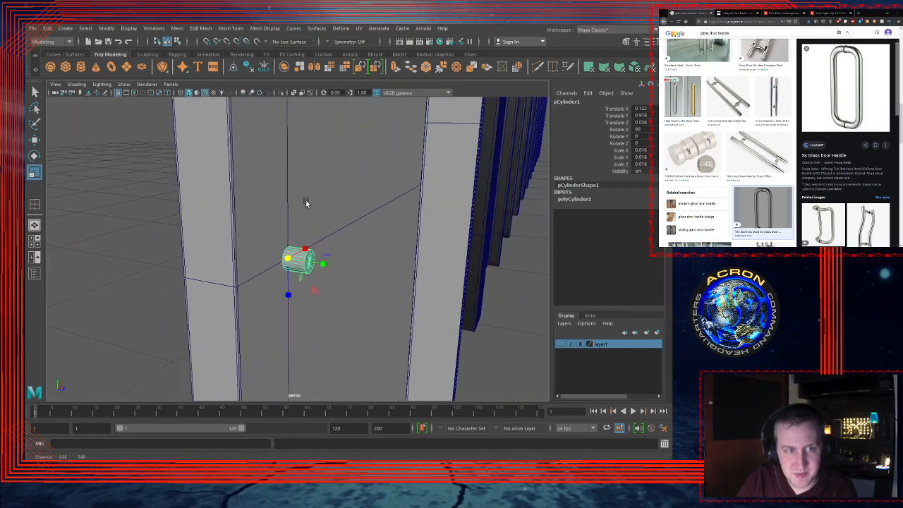
alt+right_drag(304, 200, 369, 196)
alt+drag(365, 198, 318, 197)
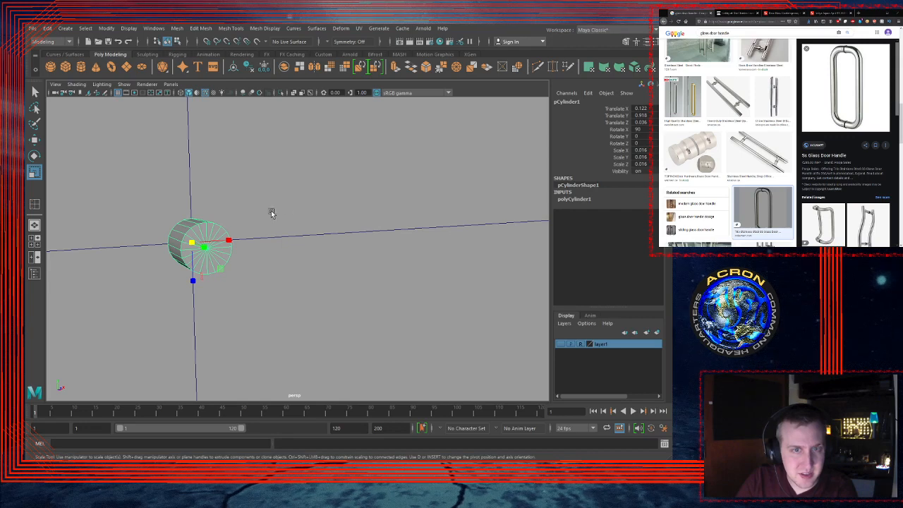
Step: Set the cylinder's axis subdivisions to 5 and check its shape briefly in smooth preview
click(564, 201)
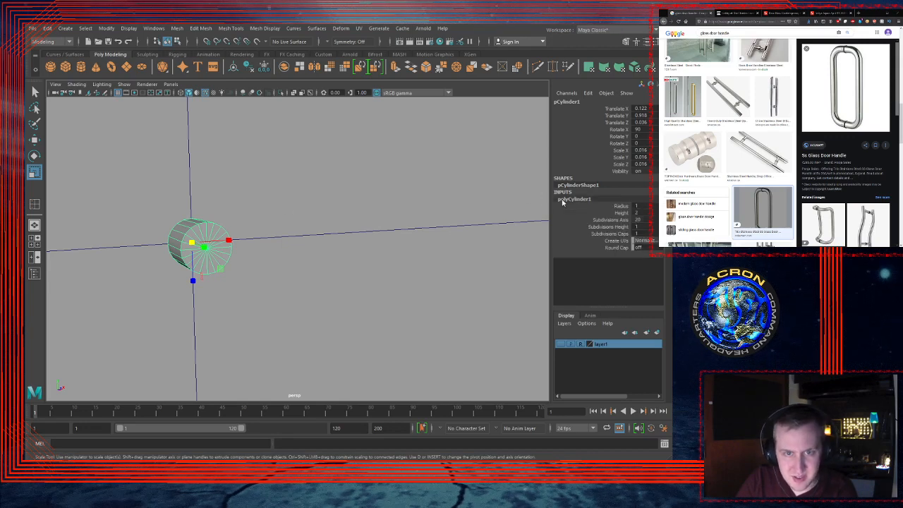
double_click(646, 220)
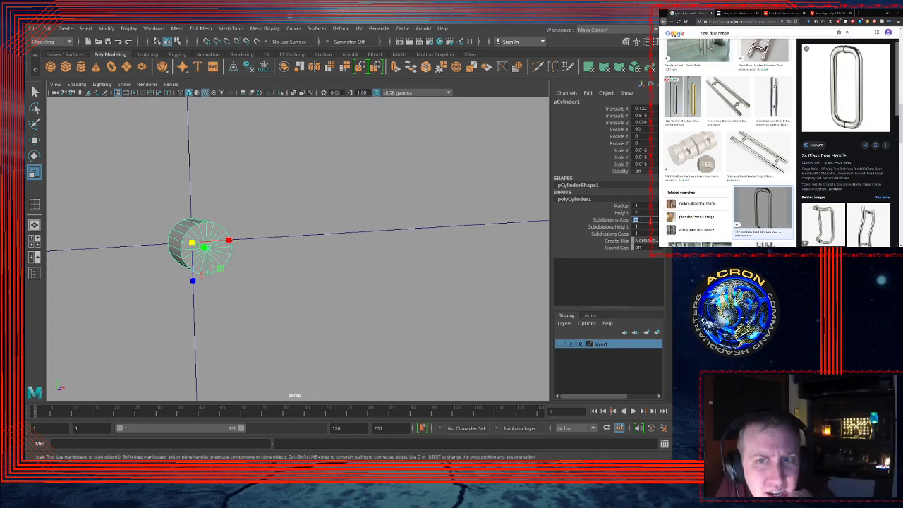
text(5)
key(Return)
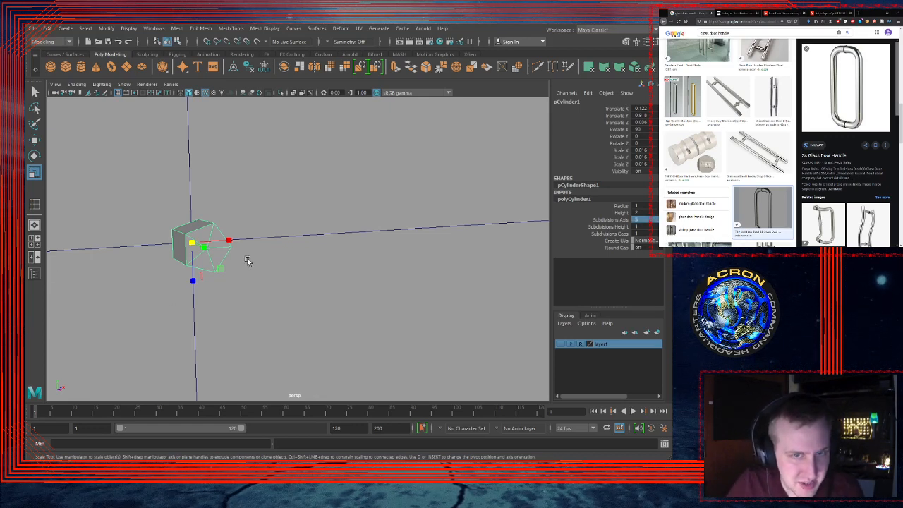
alt+drag(247, 261, 188, 237)
key(3)
key(1)
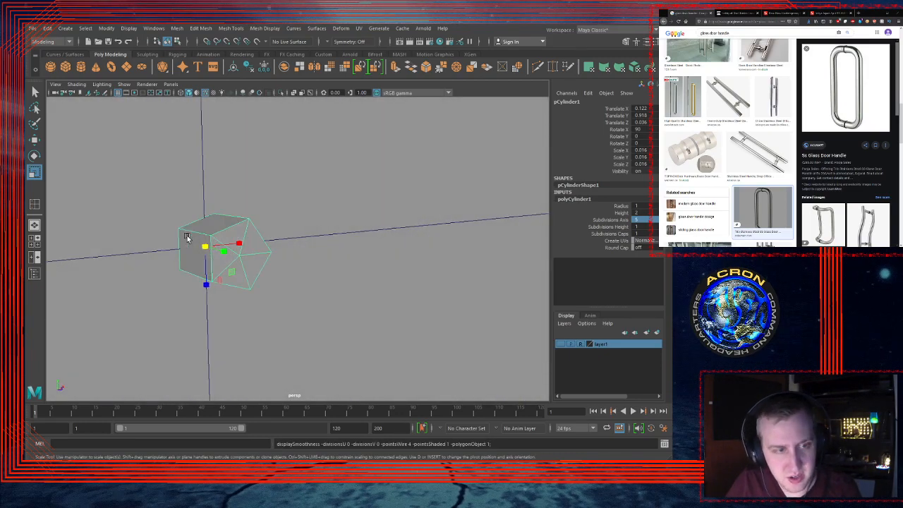
Step: Examine the five-sided cylinder's size and placement on the door panel from the front and the side
key(f)
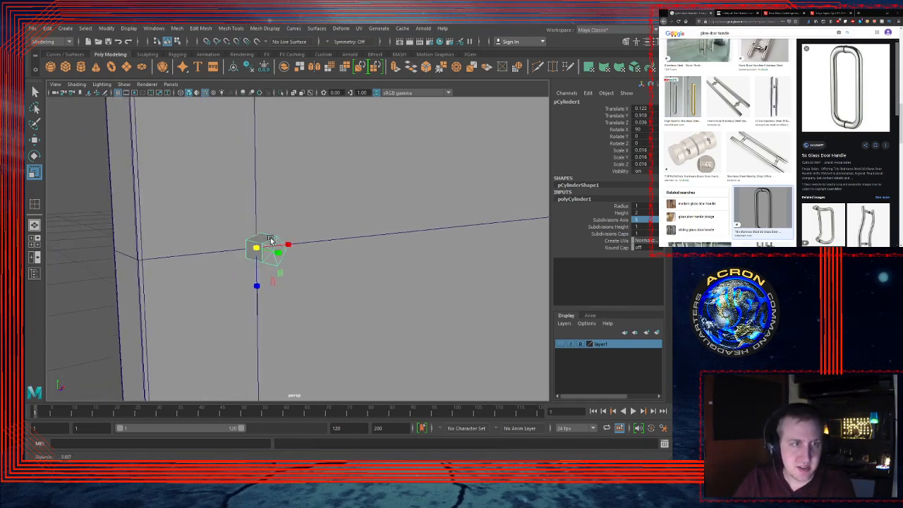
mouse_move(276, 232)
alt+mouse_down()
mouse_move(299, 228)
mouse_move(285, 240)
mouse_move(270, 236)
alt+mouse_up()
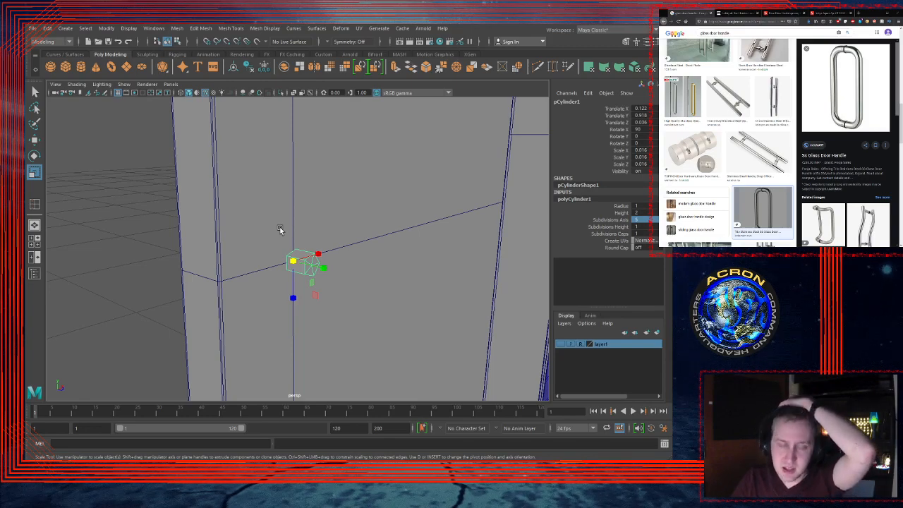
alt+drag(470, 237, 333, 236)
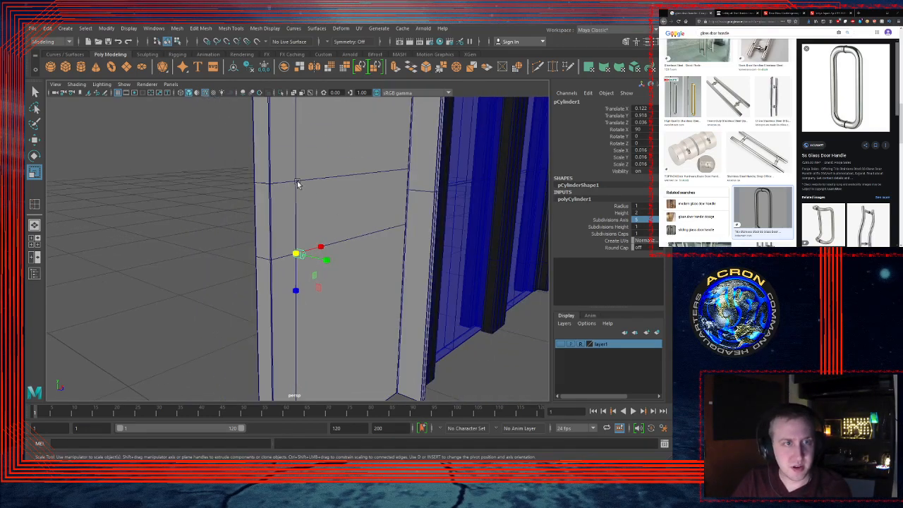
alt+drag(297, 182, 354, 191)
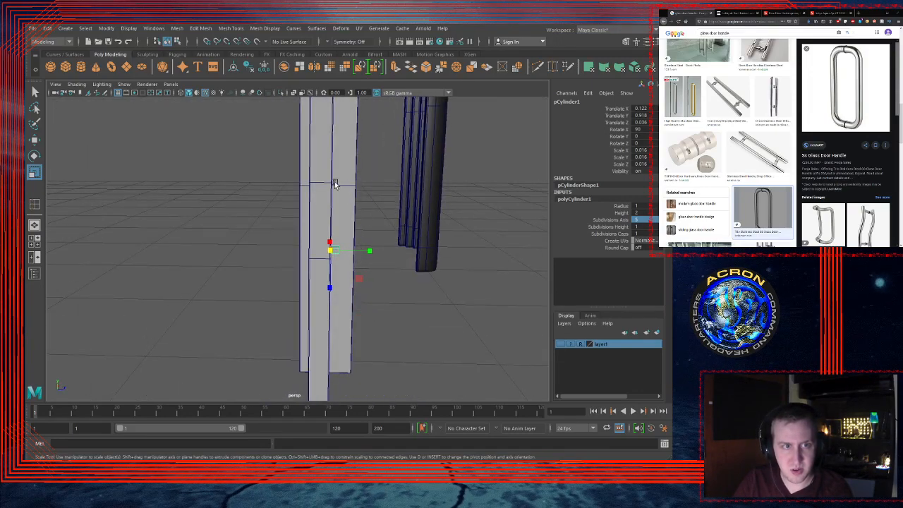
alt+right_drag(367, 201, 425, 203)
alt+middle_drag(425, 203, 315, 235)
alt+right_drag(314, 234, 426, 232)
alt+drag(262, 260, 200, 263)
alt+right_drag(200, 264, 264, 244)
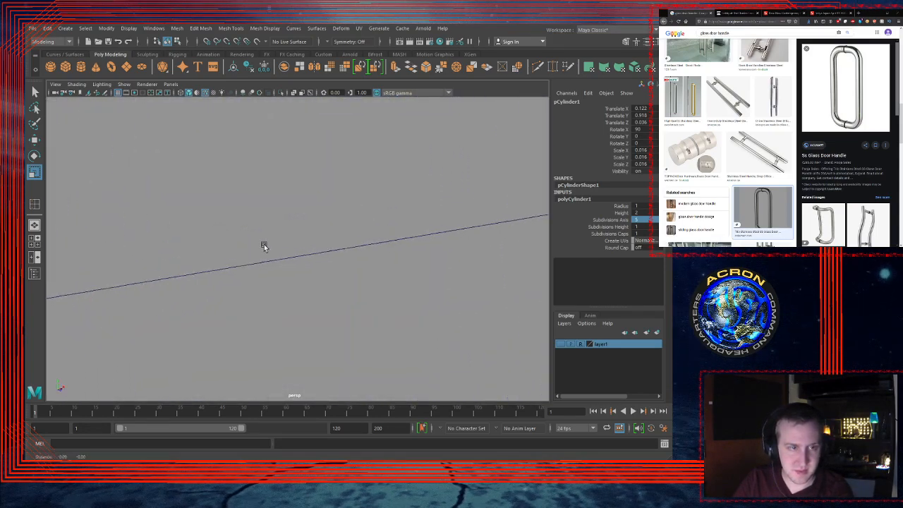
alt+middle_drag(264, 244, 394, 224)
alt+right_drag(393, 224, 317, 223)
alt+middle_drag(318, 223, 351, 224)
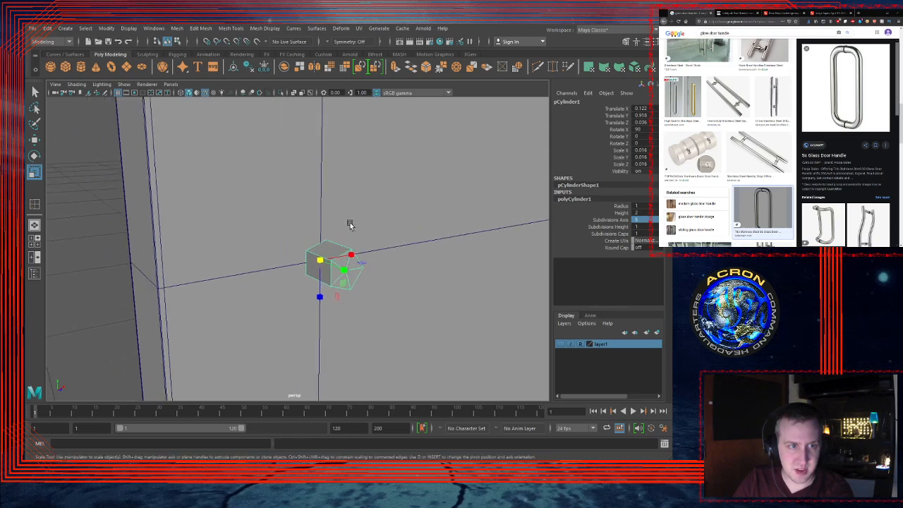
Step: Delete the five triangular faces of the cylinder's front cap
alt+drag(350, 224, 296, 212)
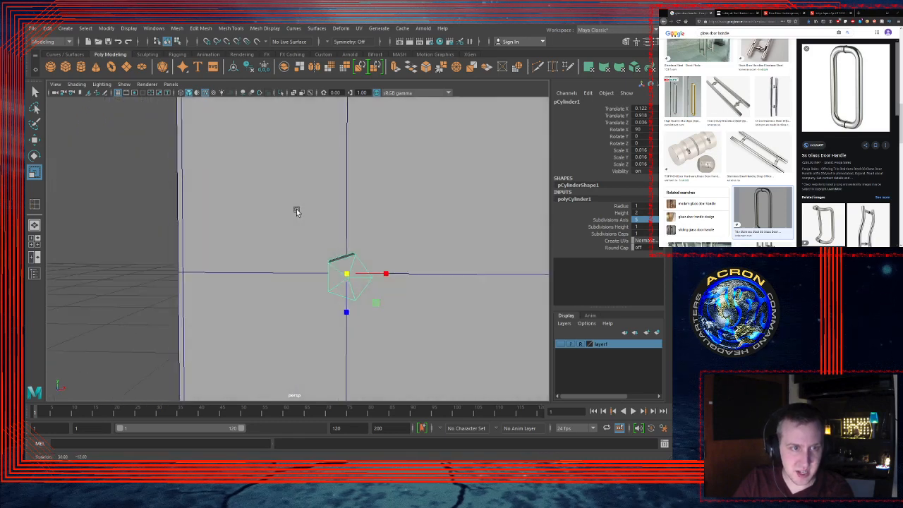
key(F11)
click(350, 266)
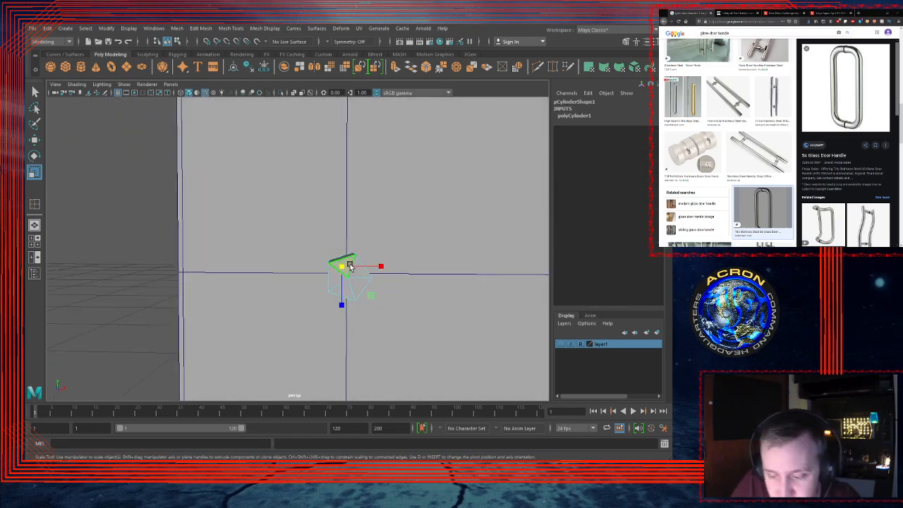
key(Delete)
click(338, 279)
key(Delete)
click(345, 284)
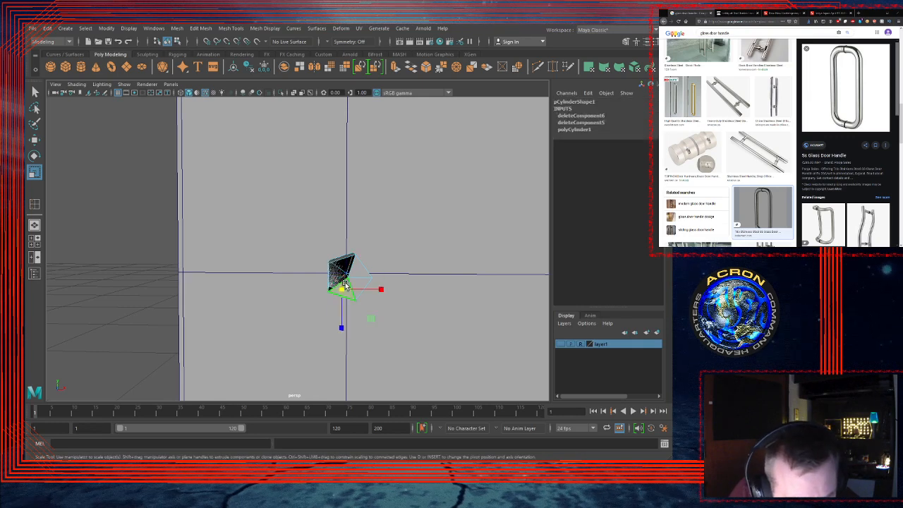
key(Delete)
click(358, 285)
key(Delete)
click(356, 268)
key(Delete)
Step: Delete the five triangular faces of the cylinder's back cap against the door, leaving an open tube
click(355, 269)
key(Delete)
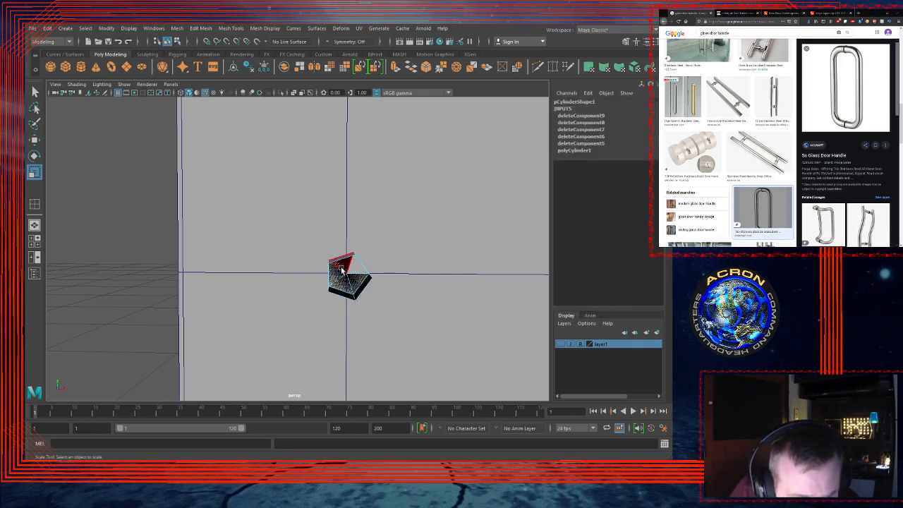
click(341, 268)
key(Delete)
click(338, 274)
key(Delete)
click(344, 283)
key(Delete)
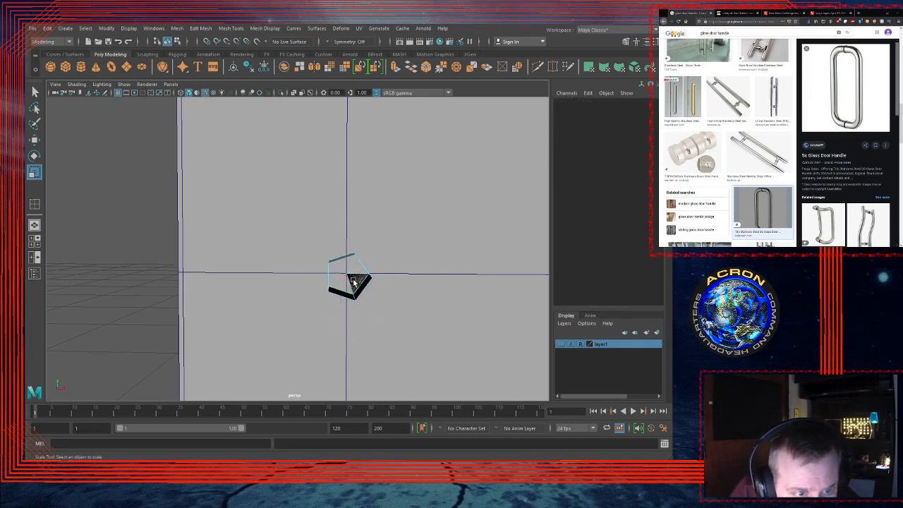
click(355, 283)
key(Delete)
Step: Inspect the open tube in smooth preview and return it to unsmoothed display
key(3)
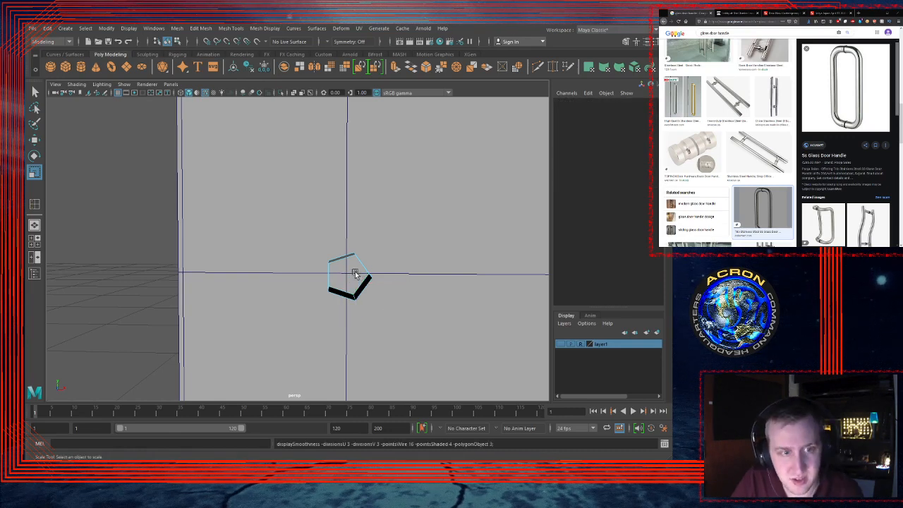
mouse_move(353, 271)
alt+right_down()
mouse_move(392, 265)
mouse_move(354, 263)
alt+right_up()
alt+drag(353, 265, 387, 273)
key(1)
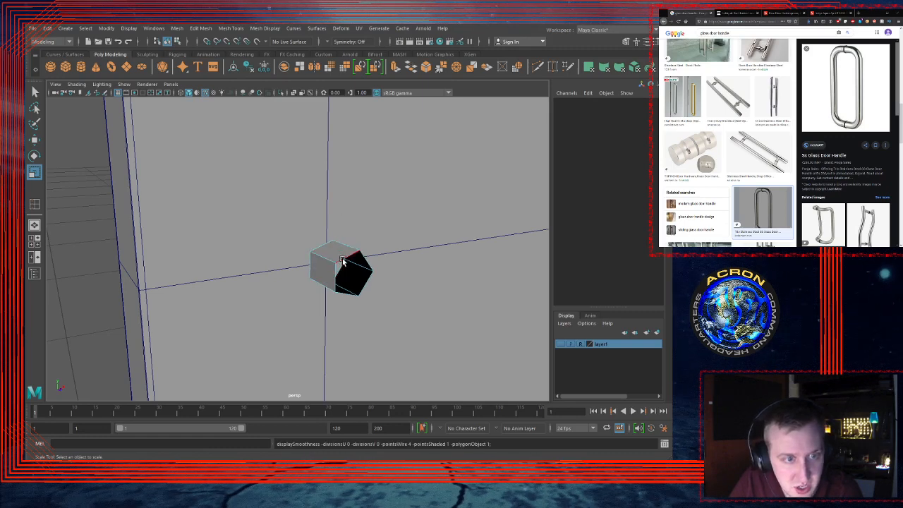
Step: Extrude the edge loop of the tube's open front rim outward by about 0.011 and tilt it slightly upward
click(342, 261)
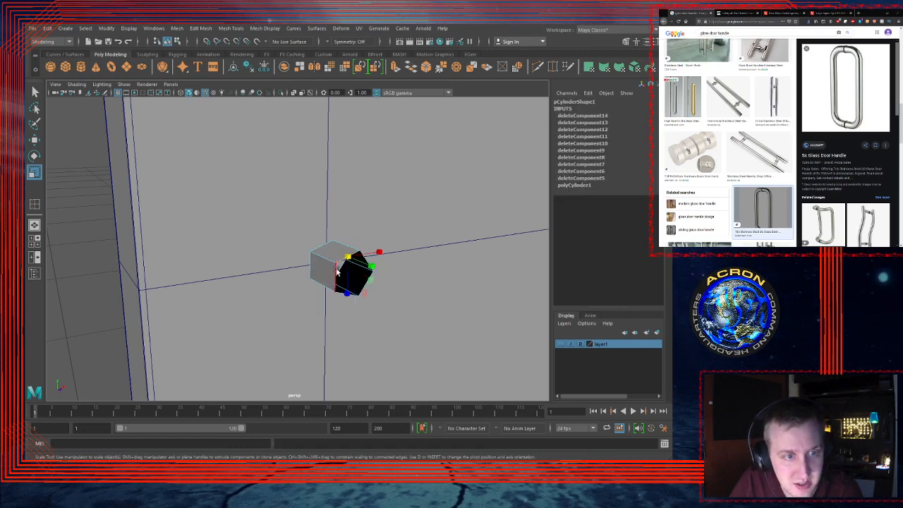
mouse_move(389, 261)
alt+mouse_down()
mouse_move(367, 261)
mouse_move(416, 247)
mouse_move(395, 258)
alt+mouse_up()
alt+middle_drag(408, 243, 368, 261)
alt+right_drag(368, 261, 382, 256)
key(g)
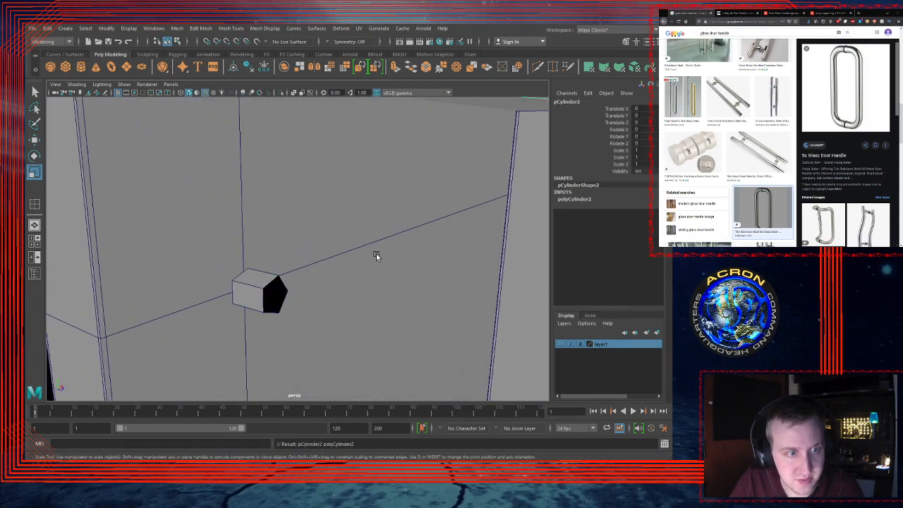
double_click(271, 282)
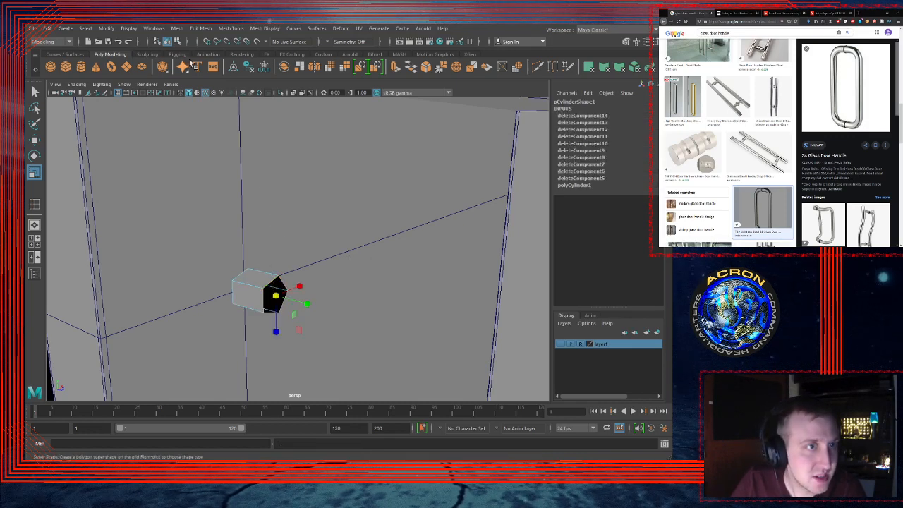
click(323, 54)
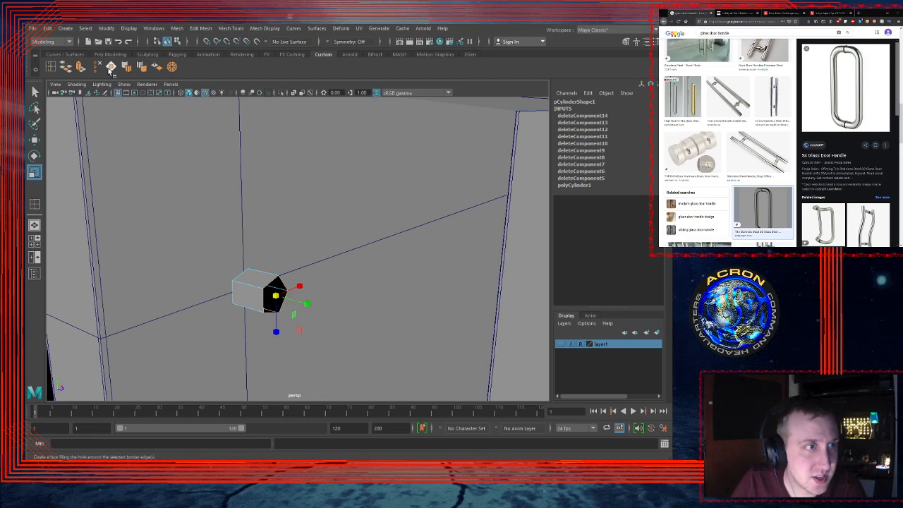
click(80, 68)
alt+drag(311, 228, 302, 253)
drag(268, 220, 268, 226)
key(ctrl+z)
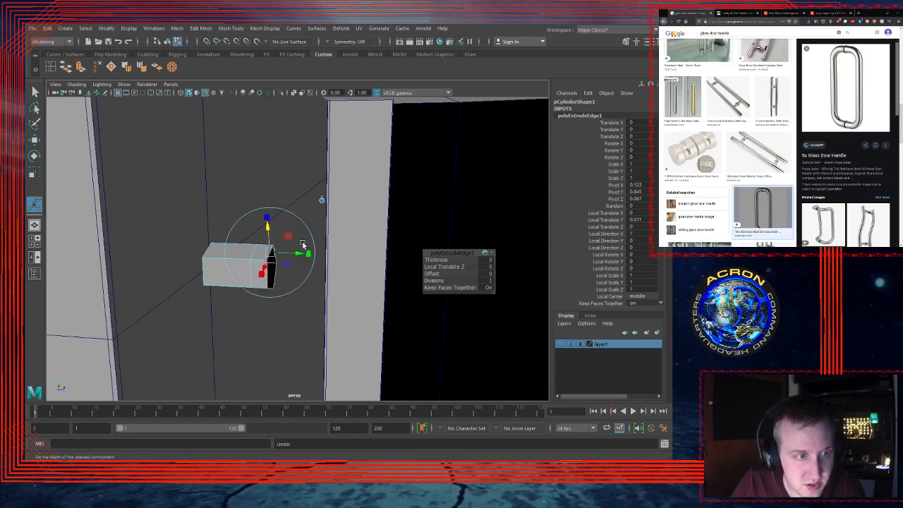
key(e)
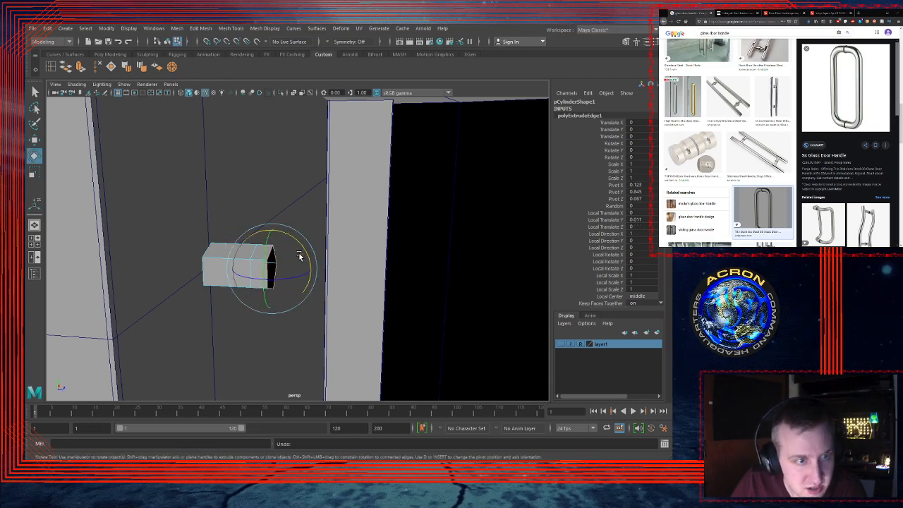
drag(286, 236, 280, 237)
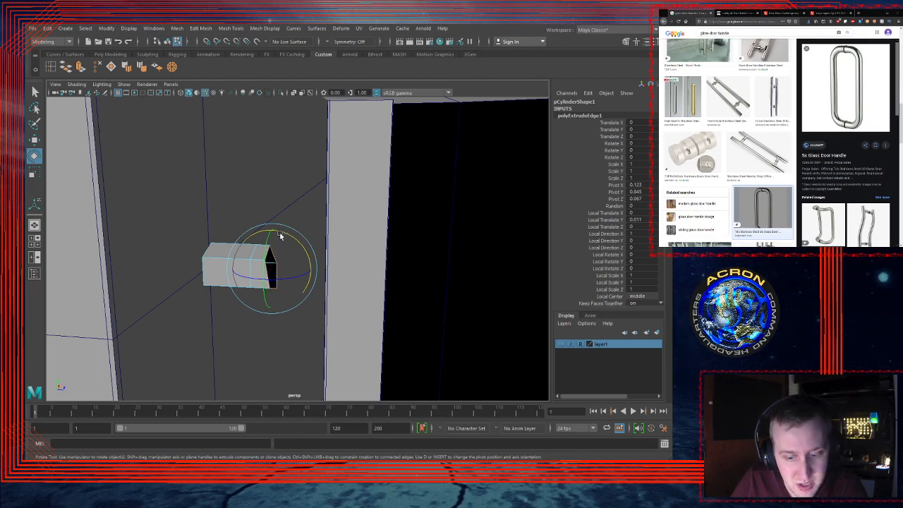
Step: Extrude the tilted rim again along the world axes, about 0.009 up in Y and 0.022 outward in Z
key(ctrl+e)
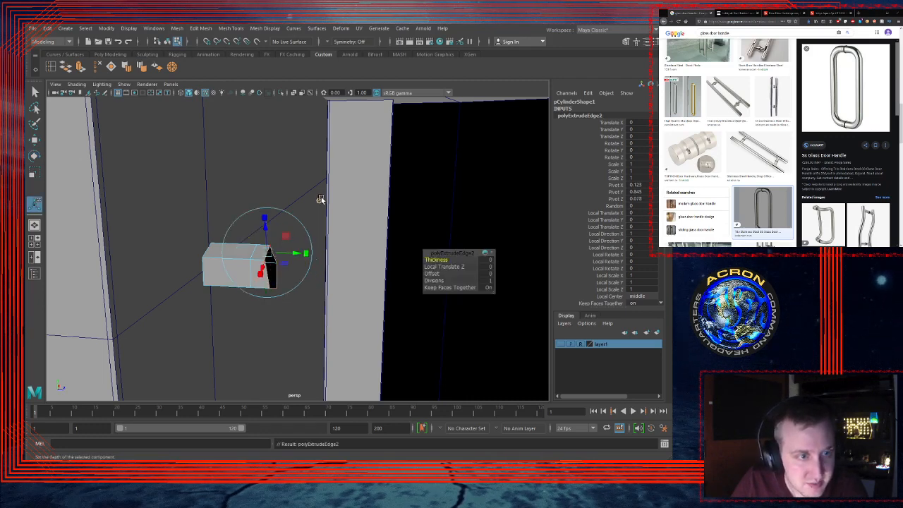
click(320, 200)
drag(273, 241, 302, 229)
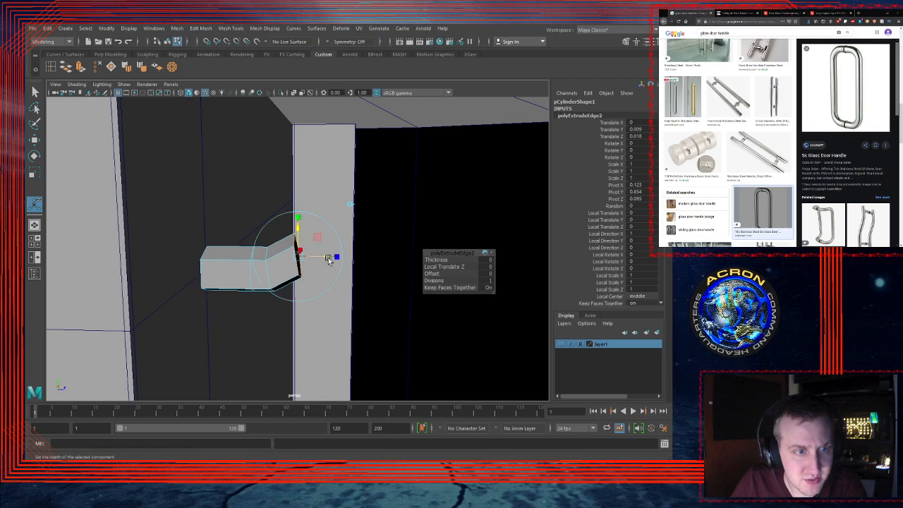
drag(328, 260, 335, 260)
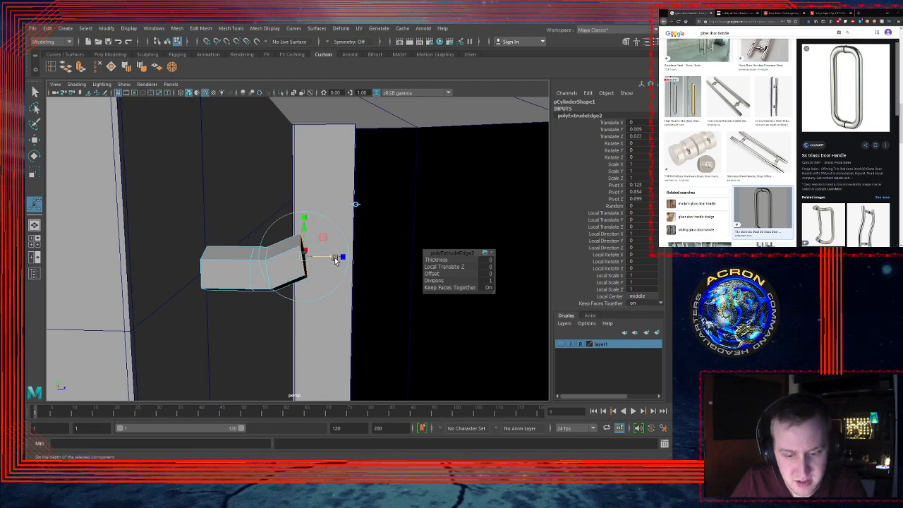
Step: Rotate the newly extruded rim further upward to continue the handle's bend
key(e)
drag(326, 228, 313, 223)
mouse_move(348, 257)
alt+mouse_down()
mouse_move(283, 254)
mouse_move(342, 255)
alt+mouse_up()
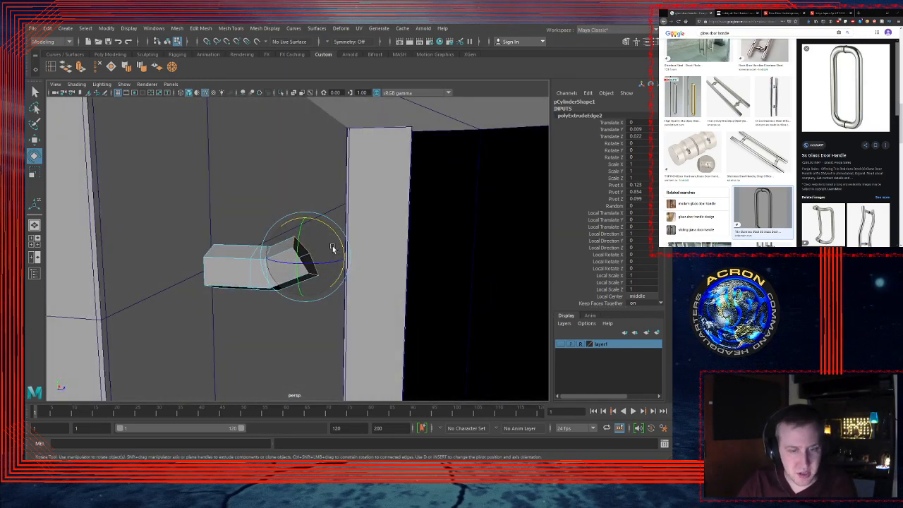
Step: Extrude a new segment from the handle tube's open end and rotate its end ring to continue the bend
key(ctrl+e)
drag(317, 231, 347, 218)
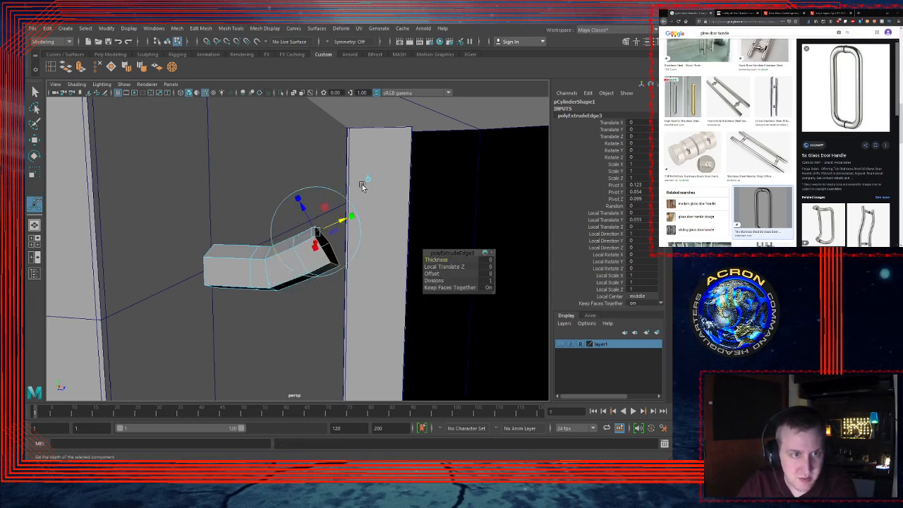
key(e)
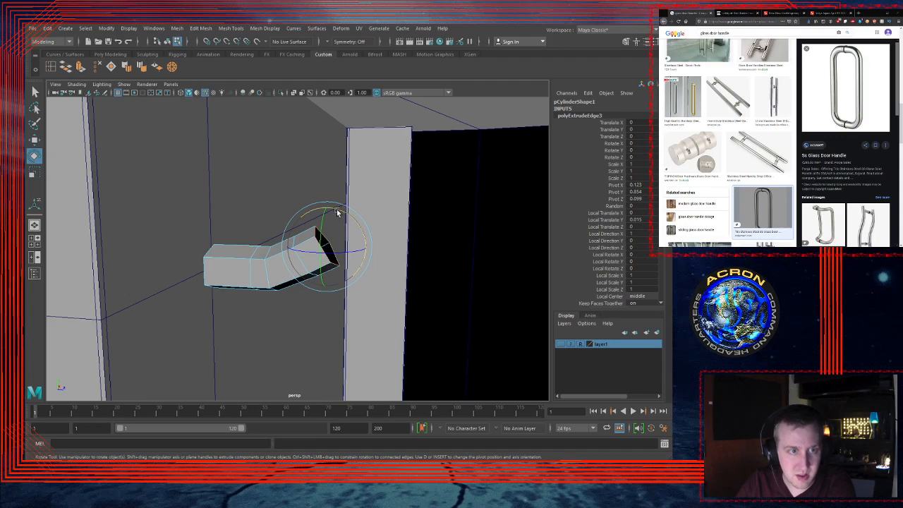
drag(339, 212, 324, 209)
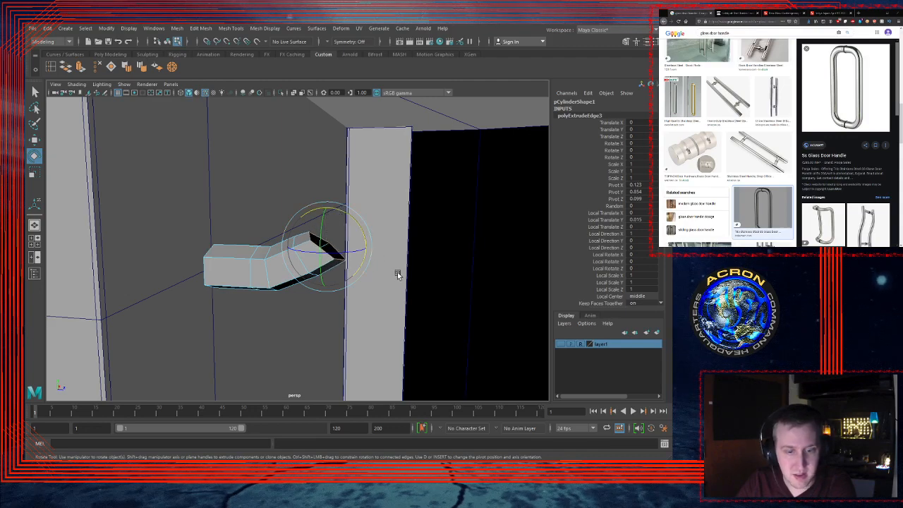
Step: Extrude another bend segment from the handle's open end and rotate its end ring so the tube faces upward
alt+drag(398, 274, 377, 281)
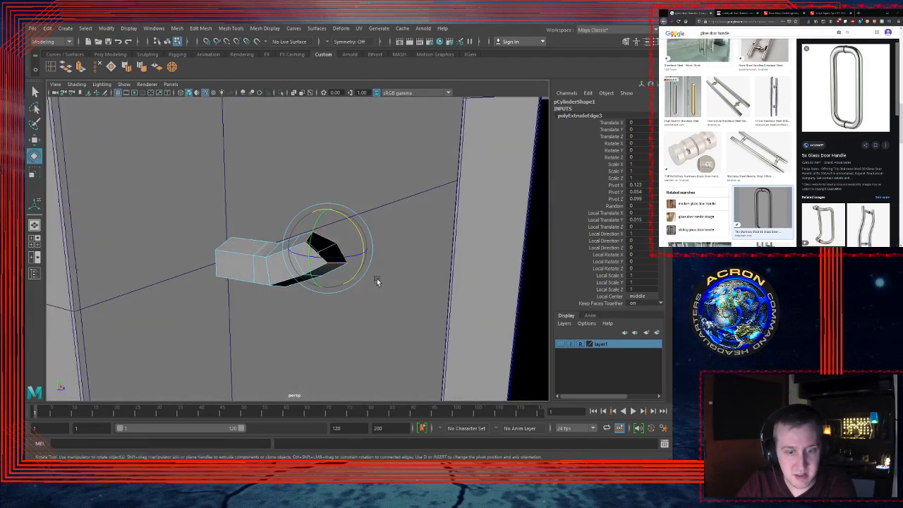
key(w)
drag(330, 210, 354, 199)
key(ctrl+e)
key(e)
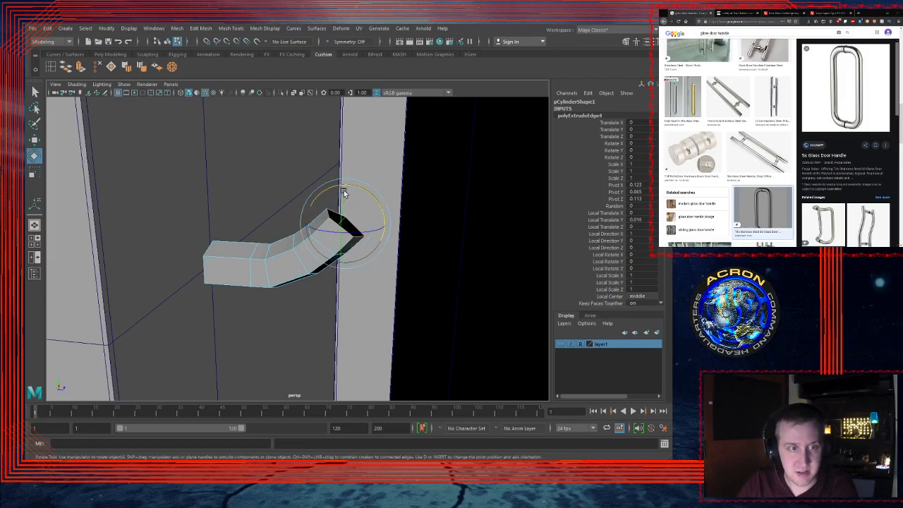
drag(359, 190, 379, 198)
key(w)
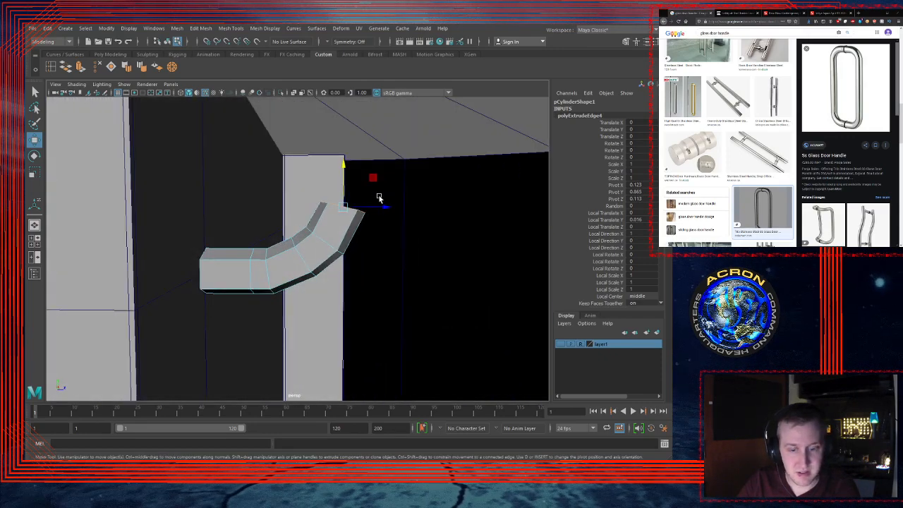
Step: Extrude the handle's open end straight up by about 0.047 to form the start of the vertical grip
key(ctrl+e)
drag(341, 169, 346, 95)
scroll(401, 162, down, 6)
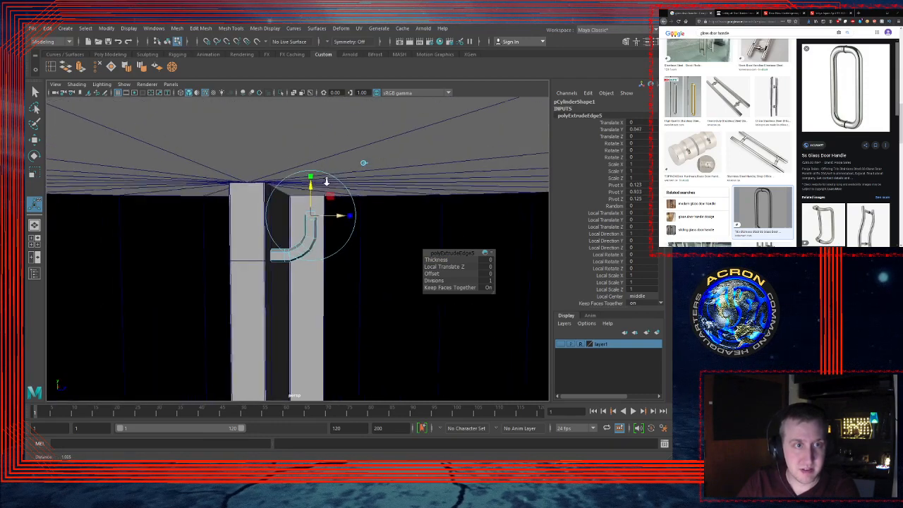
Step: Delete the large leftover cylinder standing in front of the door
alt+drag(342, 174, 279, 182)
alt+right_drag(383, 188, 79, 202)
alt+right_drag(356, 205, 210, 208)
alt+drag(326, 246, 248, 263)
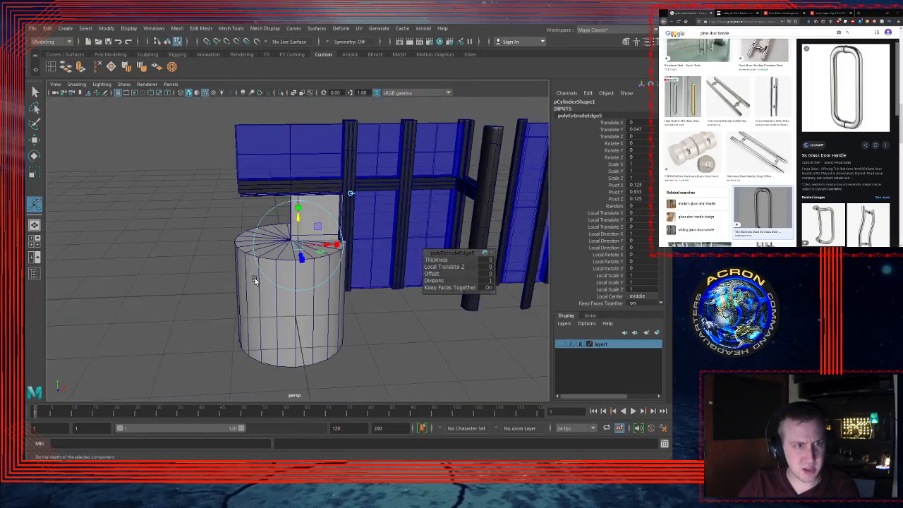
key(q)
click(265, 302)
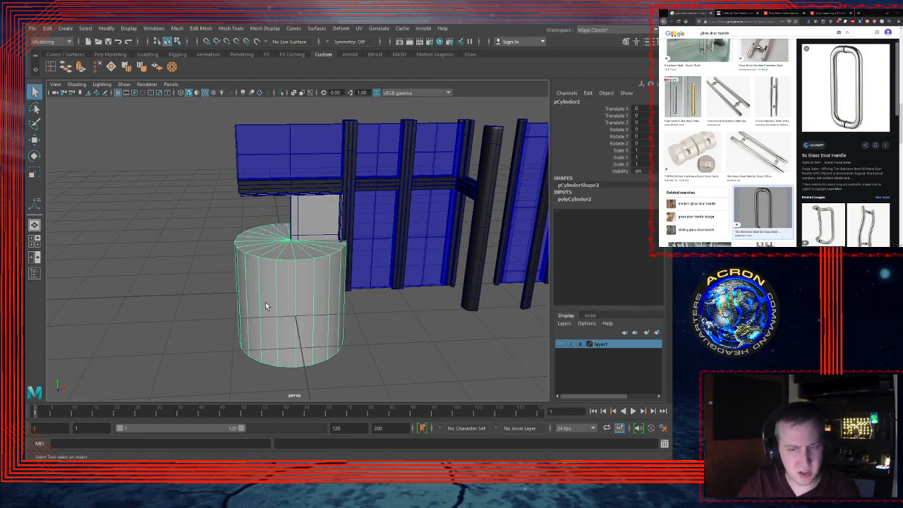
key(Delete)
Step: Extrude the open edge ring at the top of the door handle upward by about 0.041
scroll(315, 261, up, 8)
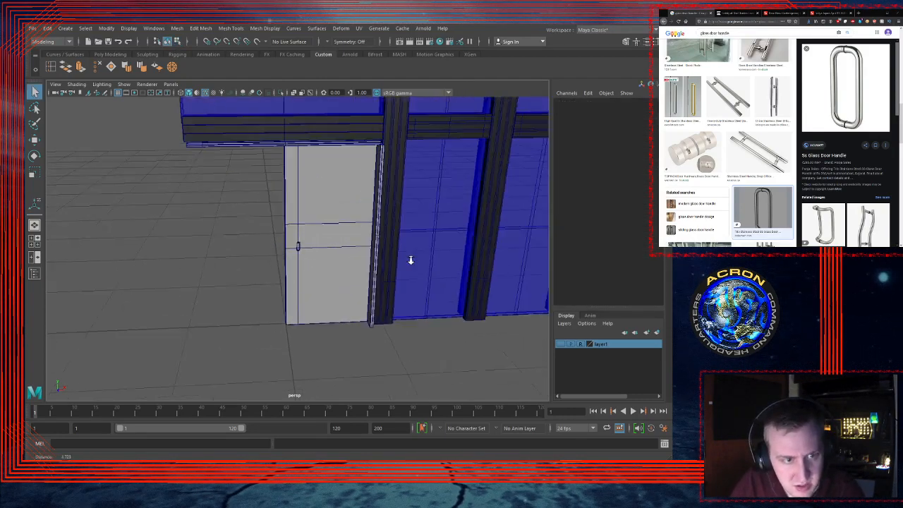
alt+right_drag(379, 259, 420, 259)
alt+drag(269, 264, 337, 213)
alt+middle_drag(337, 212, 332, 246)
alt+drag(333, 246, 312, 297)
click(311, 297)
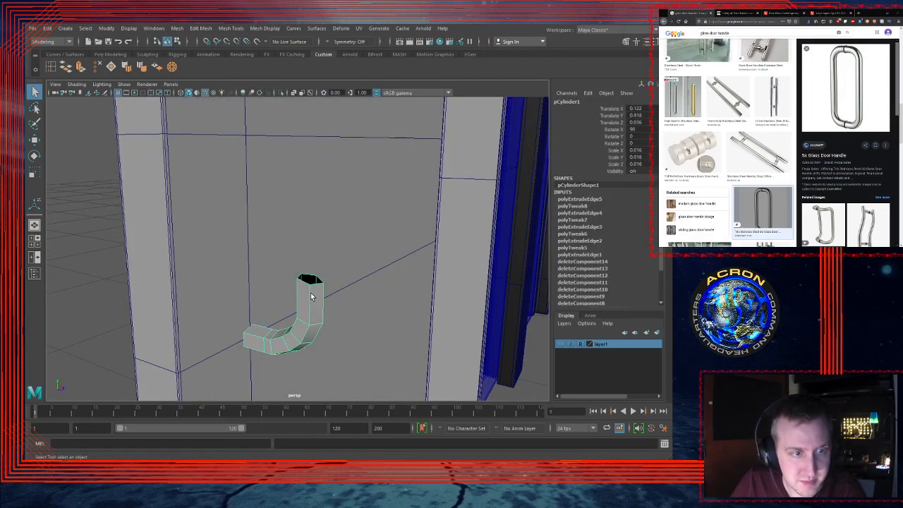
key(F10)
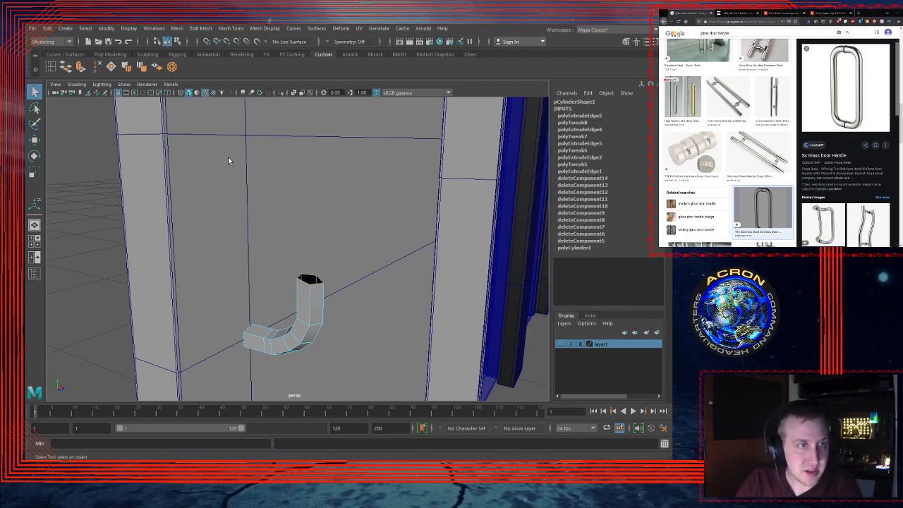
click(127, 68)
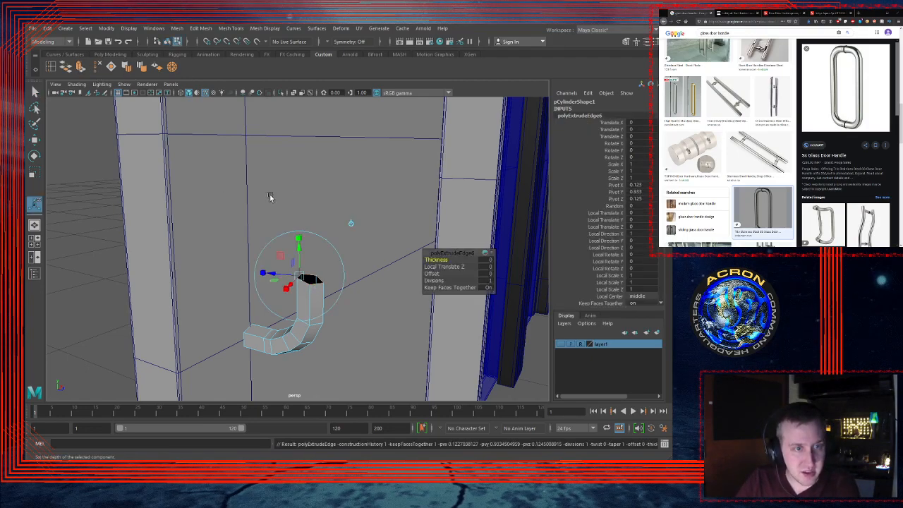
alt+right_drag(270, 196, 336, 200)
alt+drag(335, 200, 356, 176)
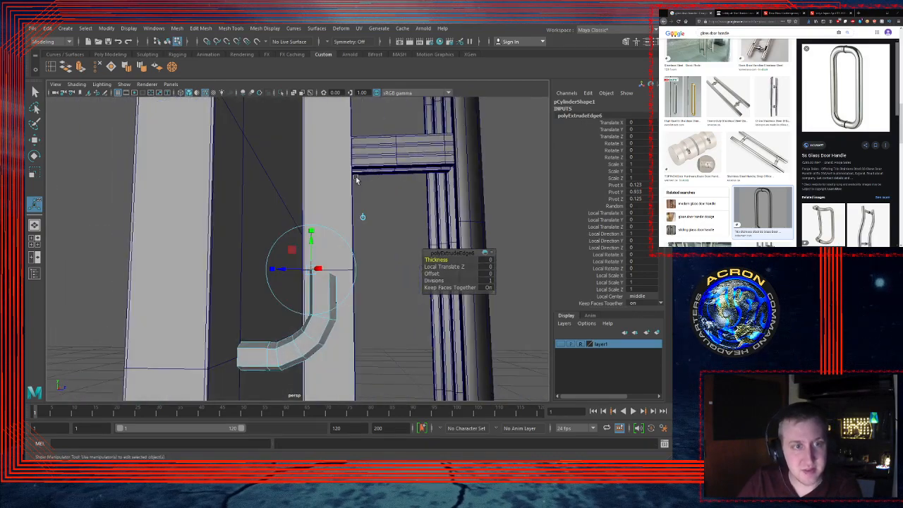
alt+middle_drag(355, 177, 311, 223)
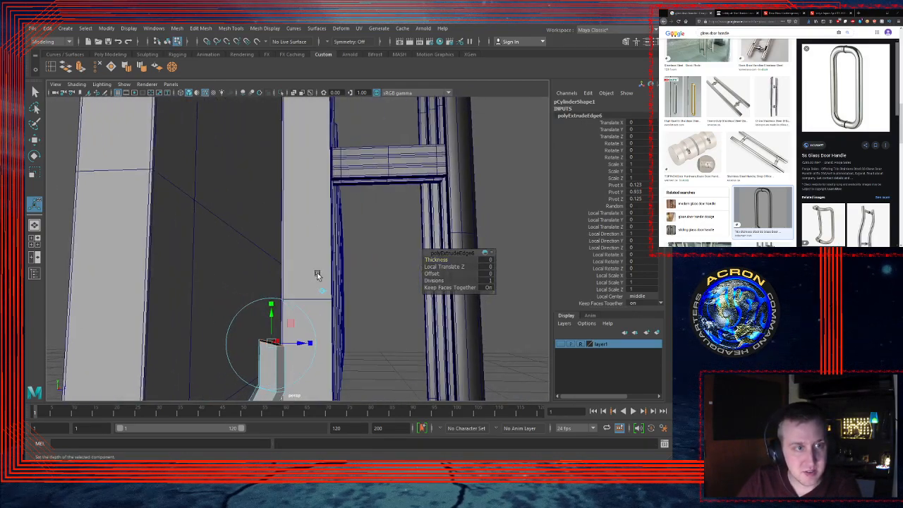
alt+drag(317, 273, 306, 256)
key(w)
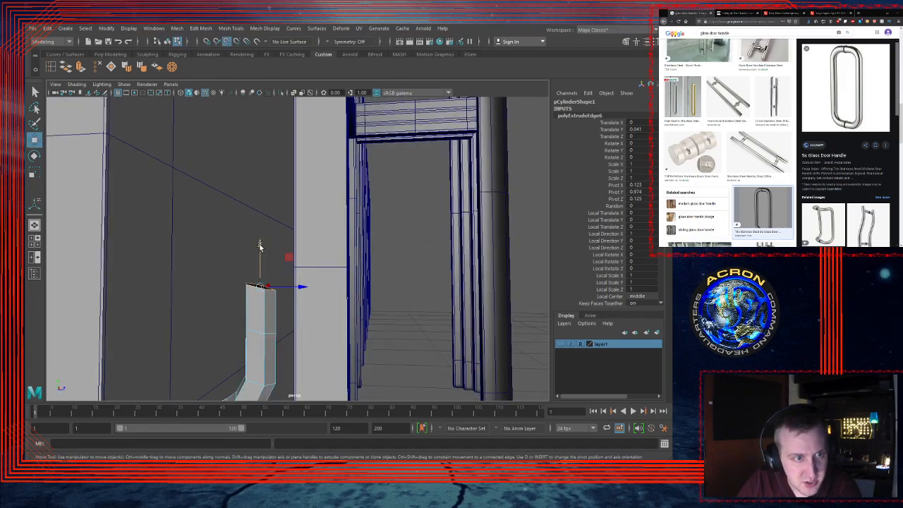
drag(260, 245, 259, 165)
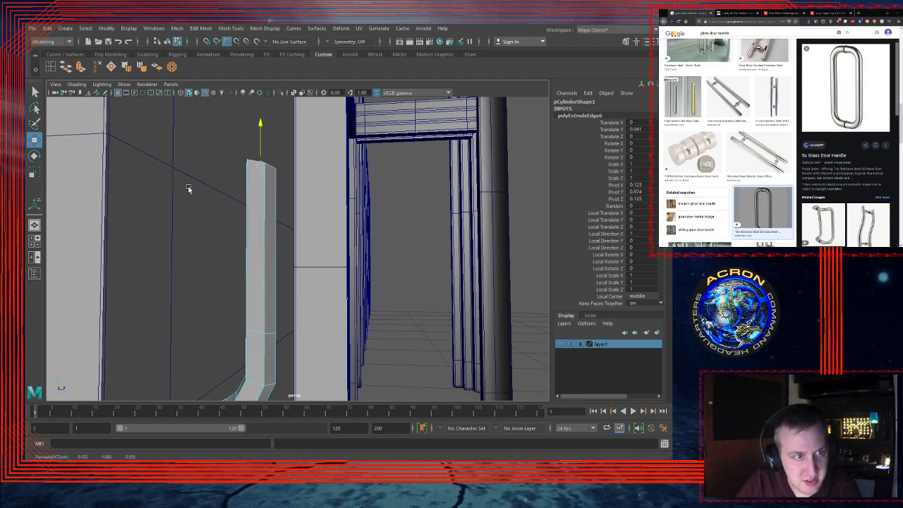
alt+right_drag(321, 231, 277, 232)
alt+drag(266, 234, 256, 250)
key(ctrl+z)
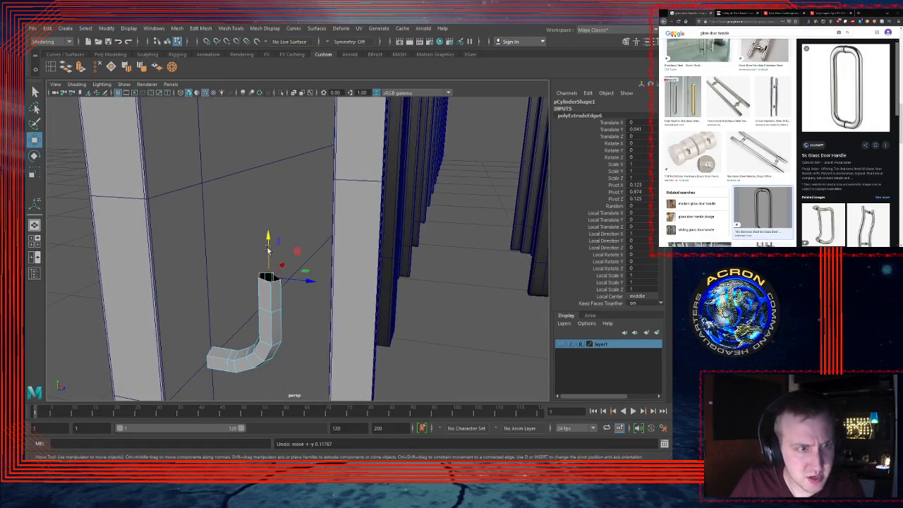
Step: Flatten the open edge ring at the top of the handle by scaling it along the vertical axis
alt+right_drag(305, 268, 318, 260)
alt+middle_drag(320, 259, 323, 229)
alt+right_drag(321, 229, 289, 231)
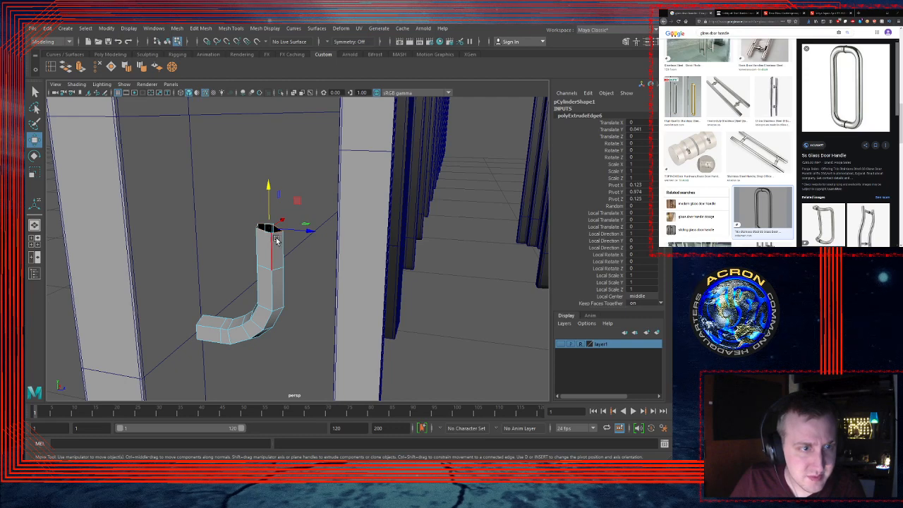
key(r)
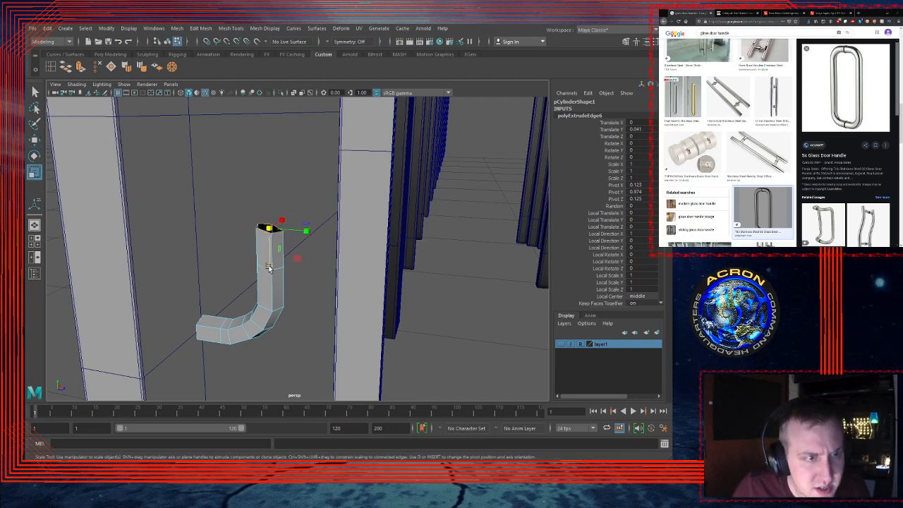
drag(269, 265, 272, 228)
drag(274, 187, 276, 172)
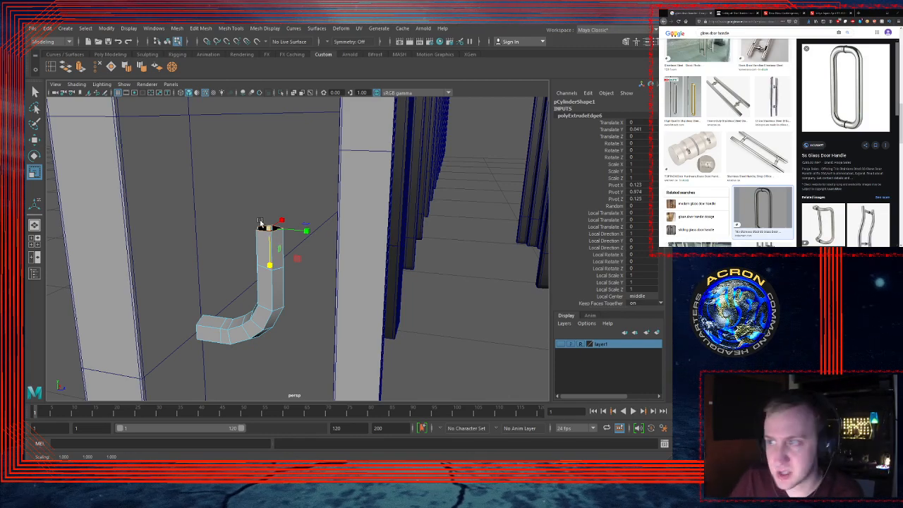
Step: Preview the handle with smoothing, examine its bend from the side, and return it to the unsmoothed display
alt+drag(288, 226, 356, 229)
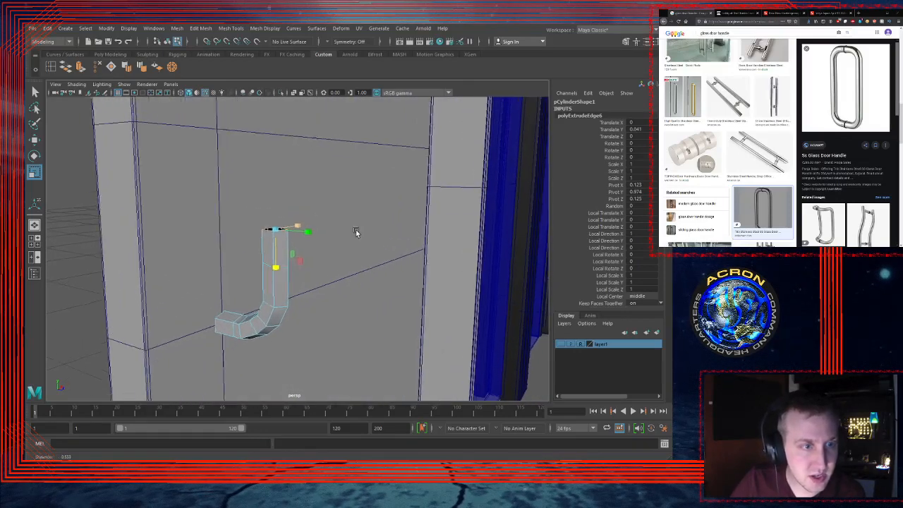
key(F8)
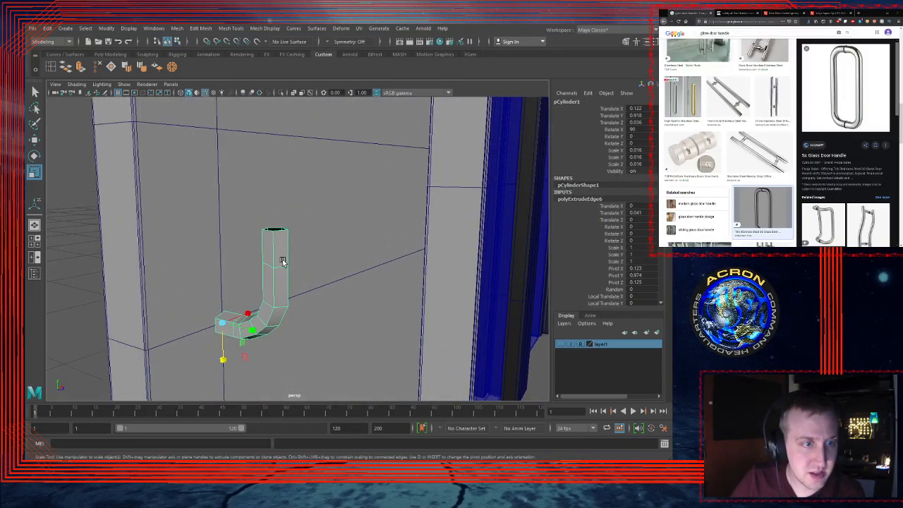
click(90, 228)
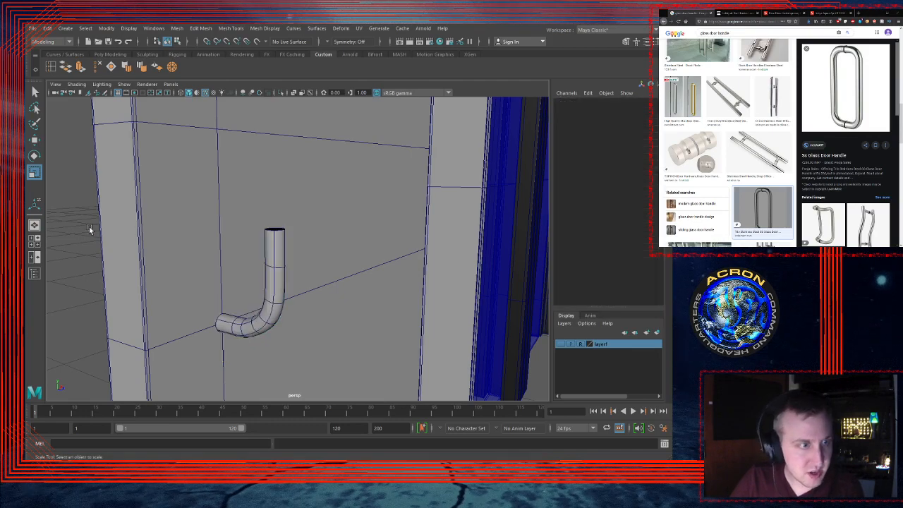
alt+drag(90, 227, 282, 247)
alt+middle_drag(283, 248, 292, 195)
alt+right_drag(292, 196, 319, 221)
click(320, 220)
key(1)
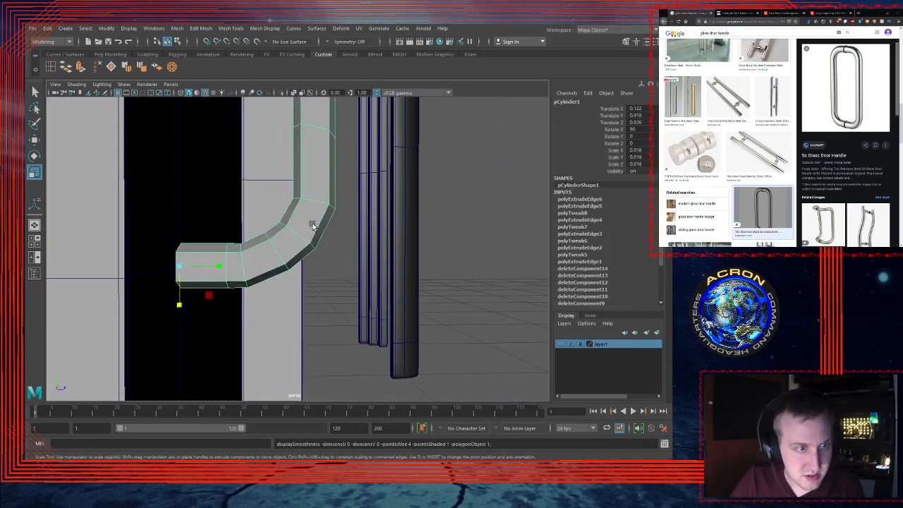
Step: Shift the edge loop at the start of the handle's bend slightly upward and away from the door
alt+drag(314, 224, 298, 253)
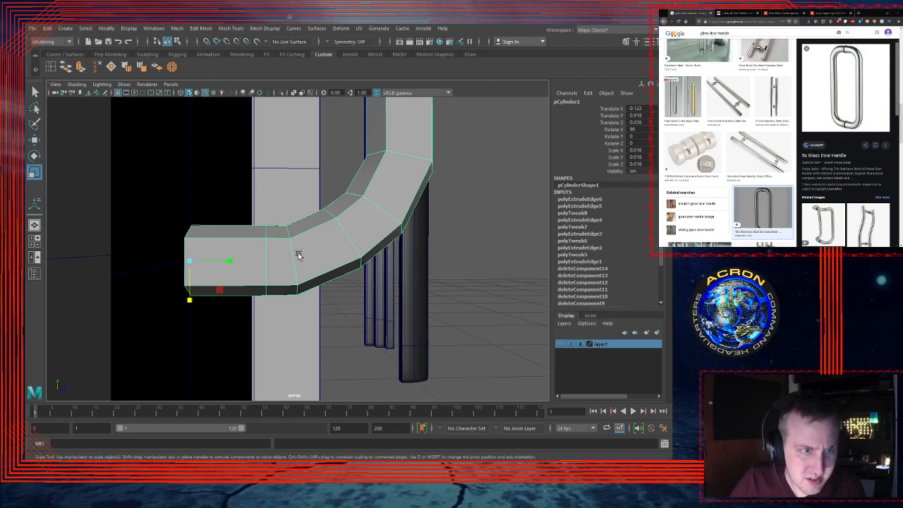
key(F10)
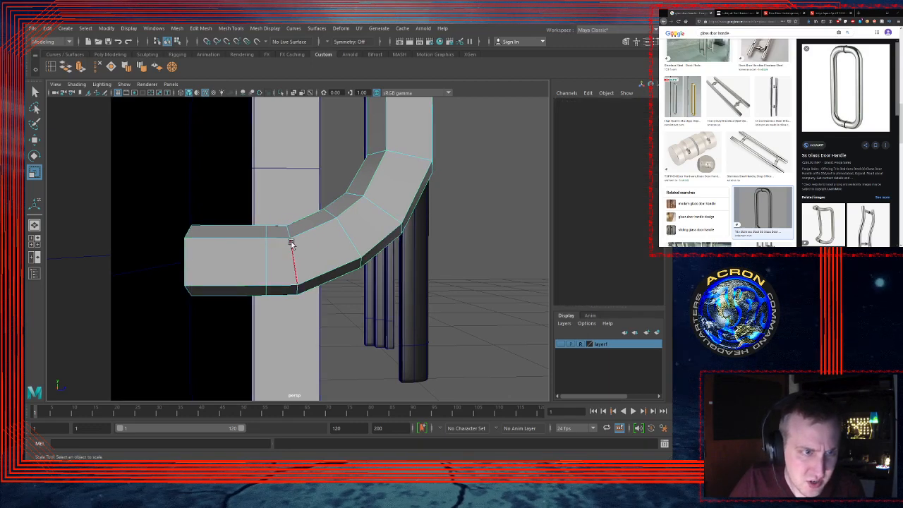
click(292, 254)
key(w)
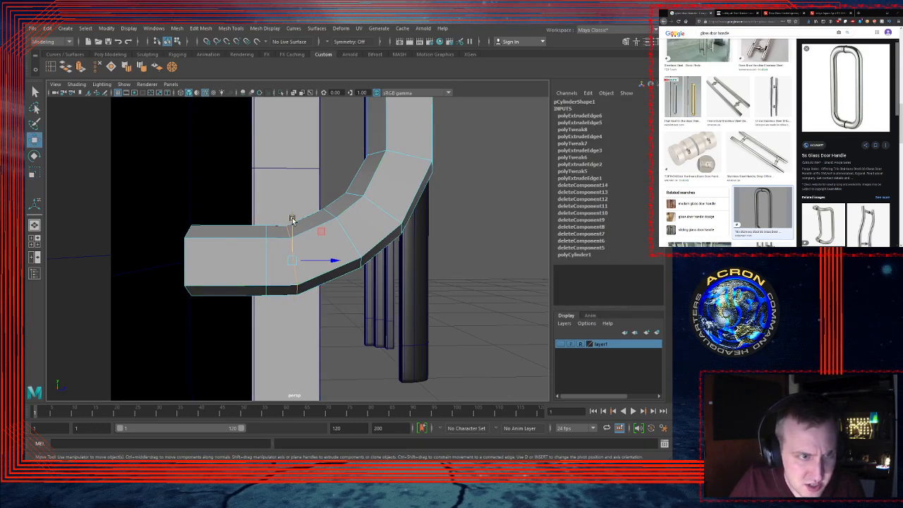
drag(293, 221, 293, 216)
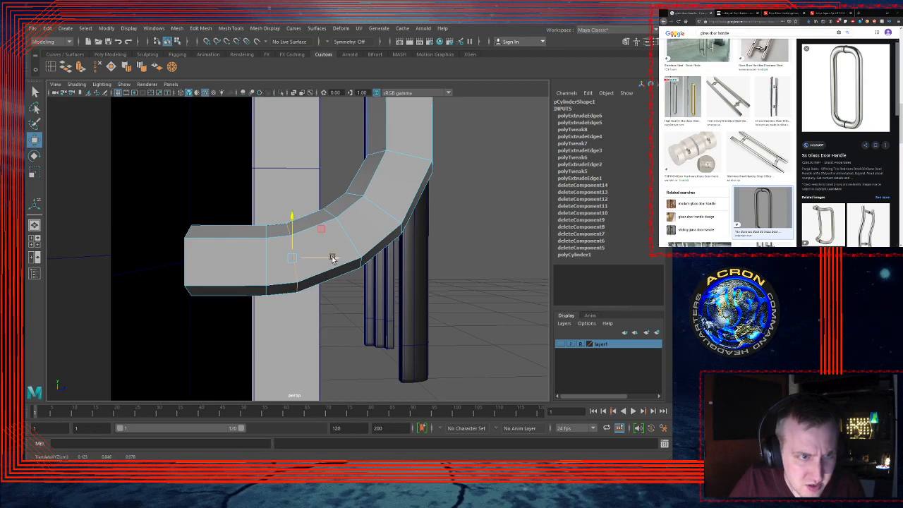
drag(333, 259, 339, 259)
Step: Return the handle to object selection and move its pivot up to the height of the tube's open top end
scroll(375, 222, down, 5)
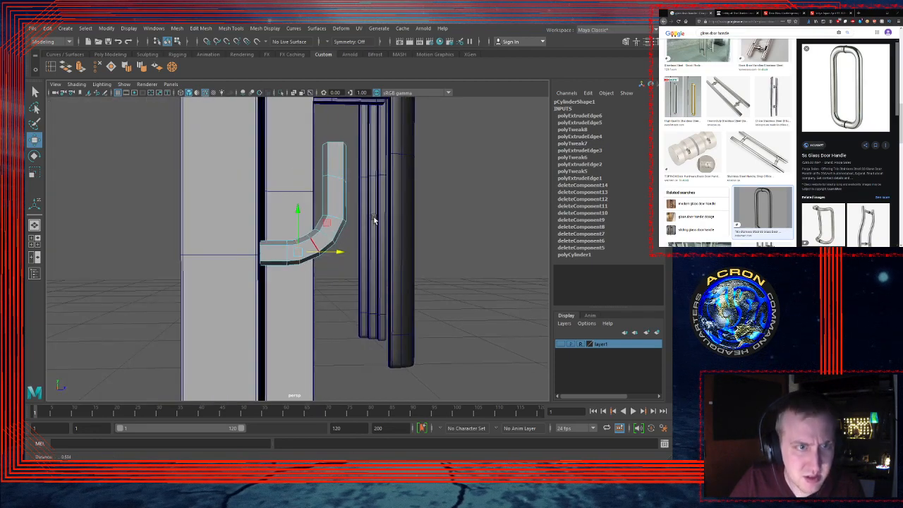
alt+middle_drag(367, 203, 334, 247)
alt+drag(320, 236, 286, 237)
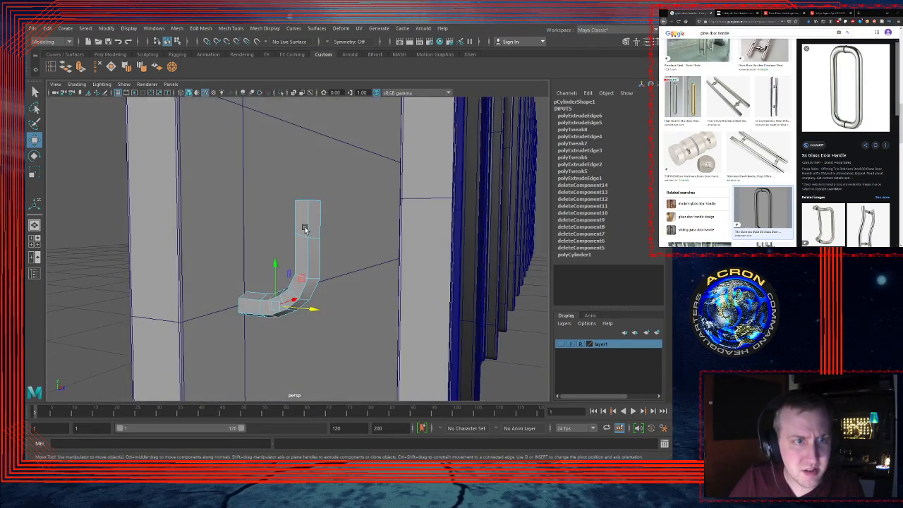
key(F8)
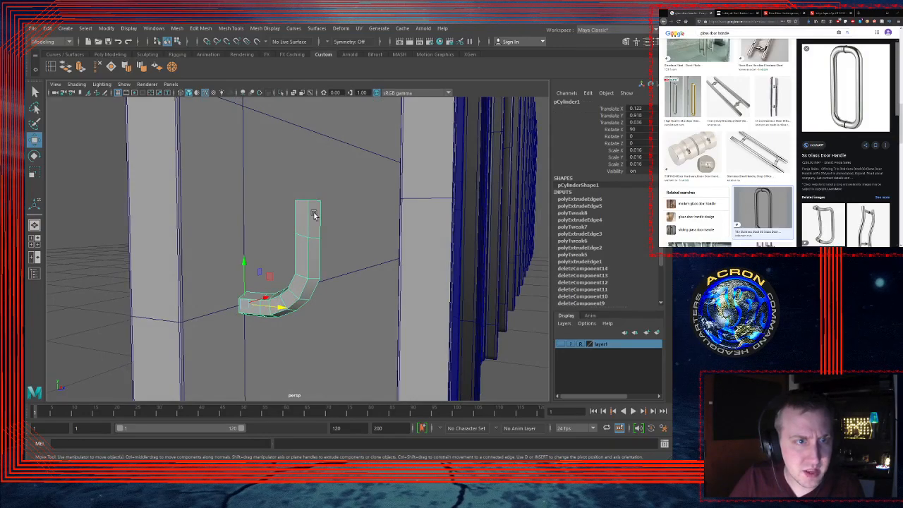
alt+drag(337, 232, 280, 236)
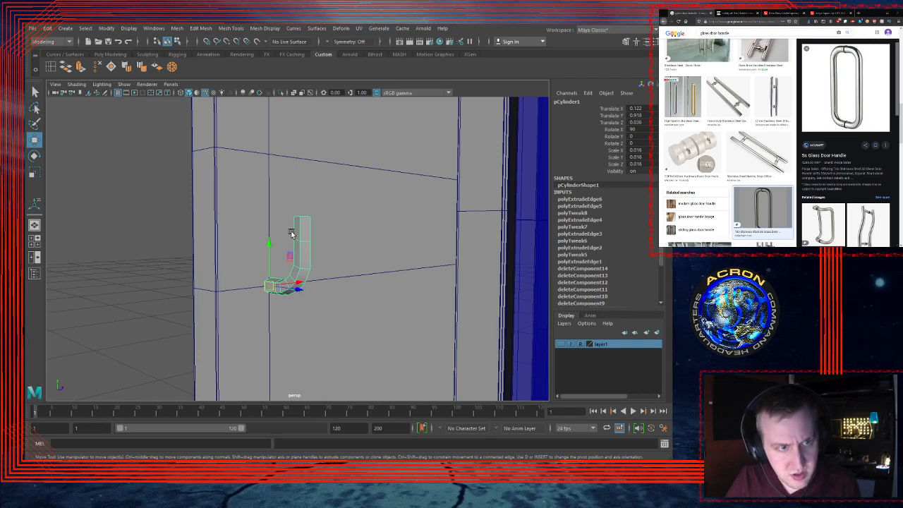
key(d)
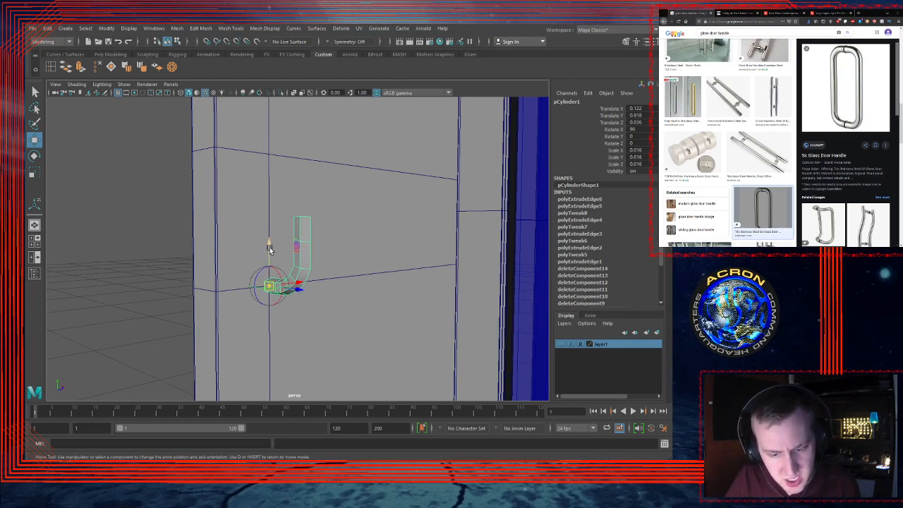
drag(269, 247, 303, 210)
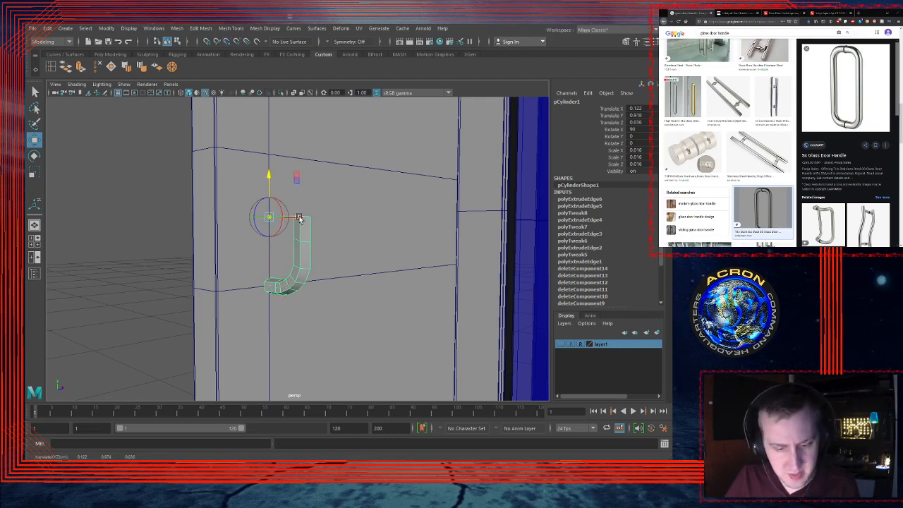
Step: Try to complete the handle by duplicating its lower half and rotating the copy -180 degrees about Z
key(ctrl+d)
key(e)
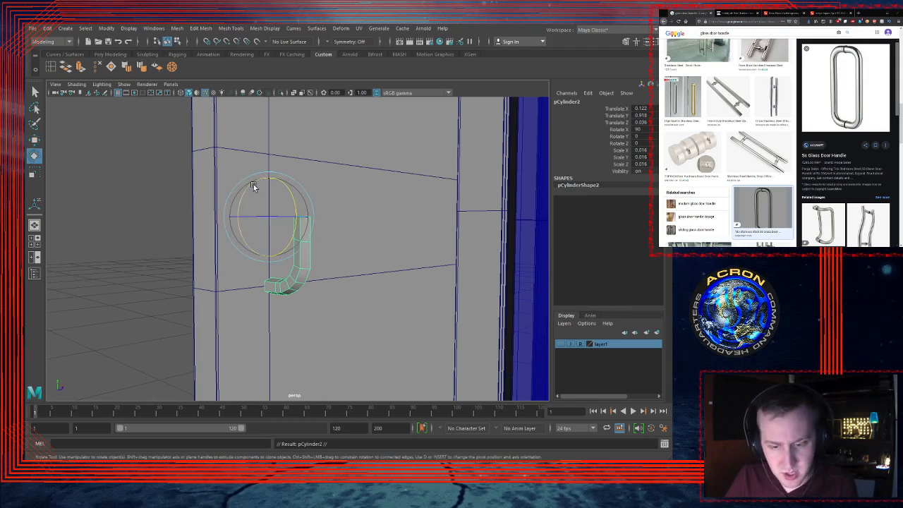
drag(253, 184, 376, 173)
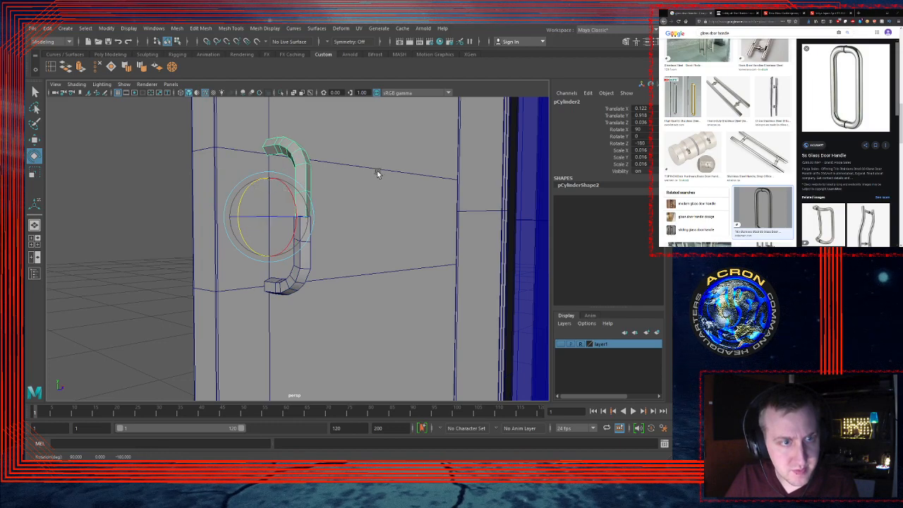
alt+drag(258, 256, 213, 262)
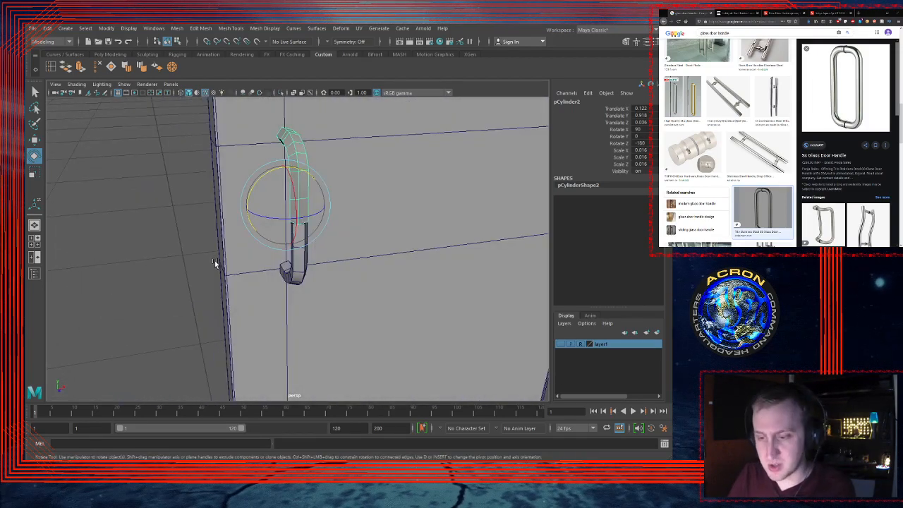
click(325, 196)
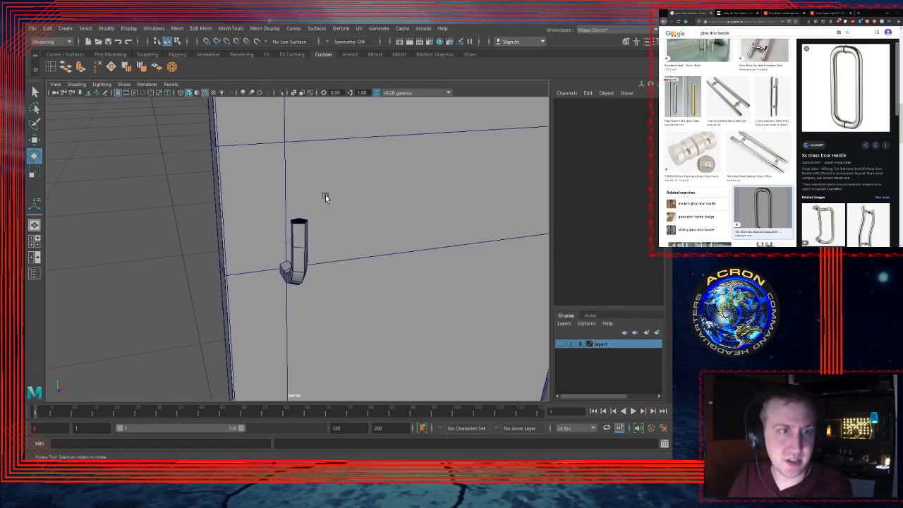
Step: Duplicate the lower handle half again and set the copy's Scale Y to -0.016
click(302, 252)
key(ctrl+d)
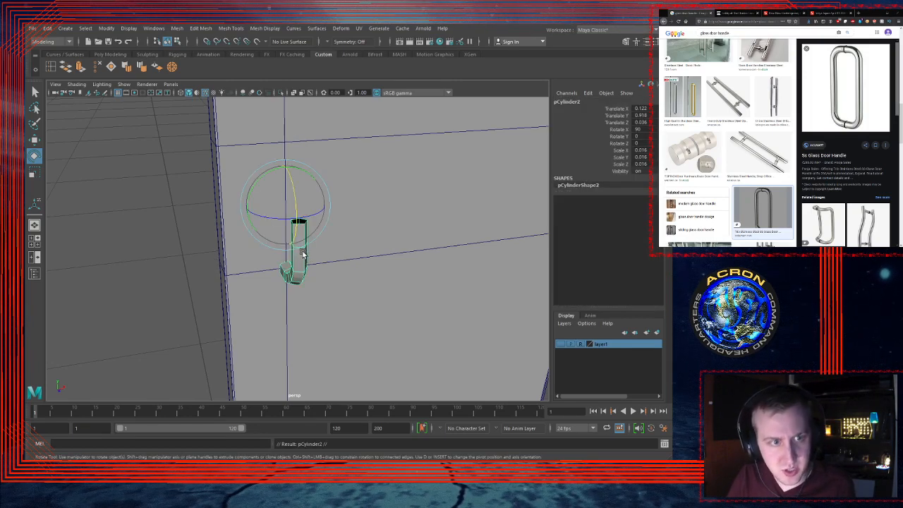
double_click(650, 156)
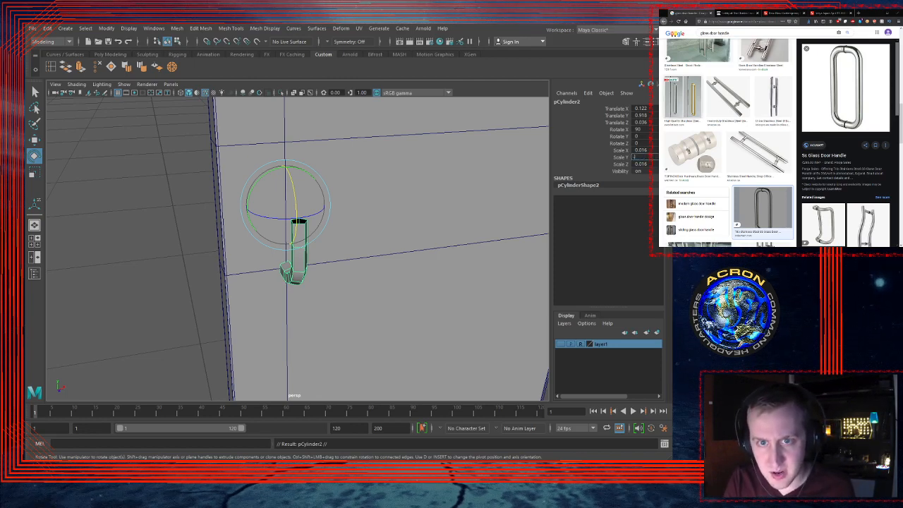
text(-.016)
key(Return)
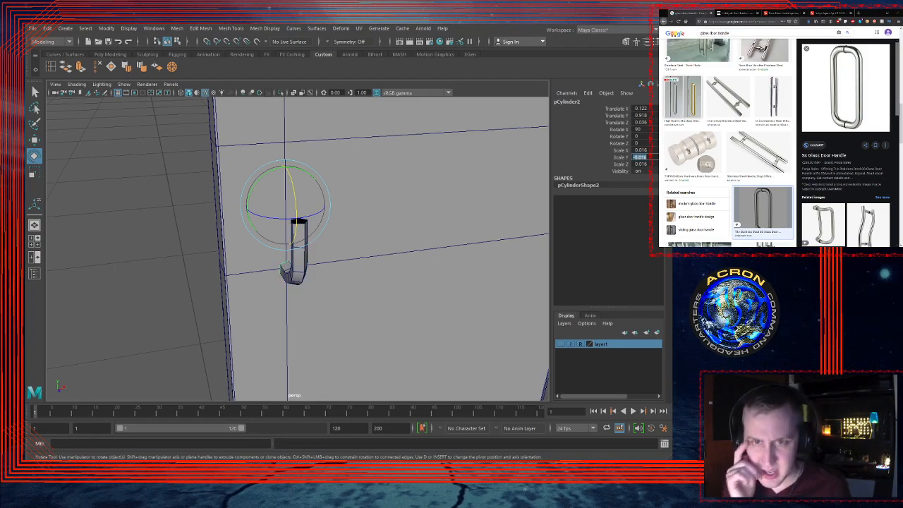
Step: Restore the copy's Scale Y to 0.016 and set its Scale Z to -0.016 to mirror it vertically
alt+drag(424, 258, 439, 300)
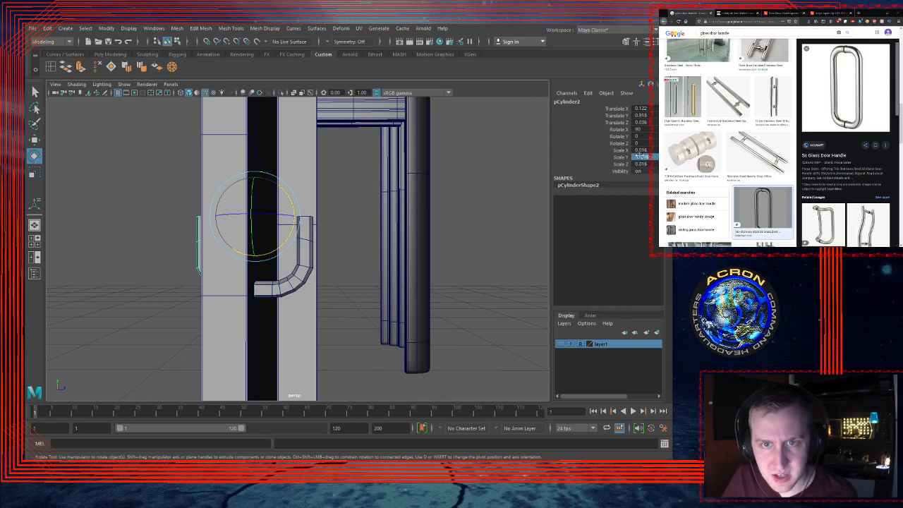
double_click(638, 157)
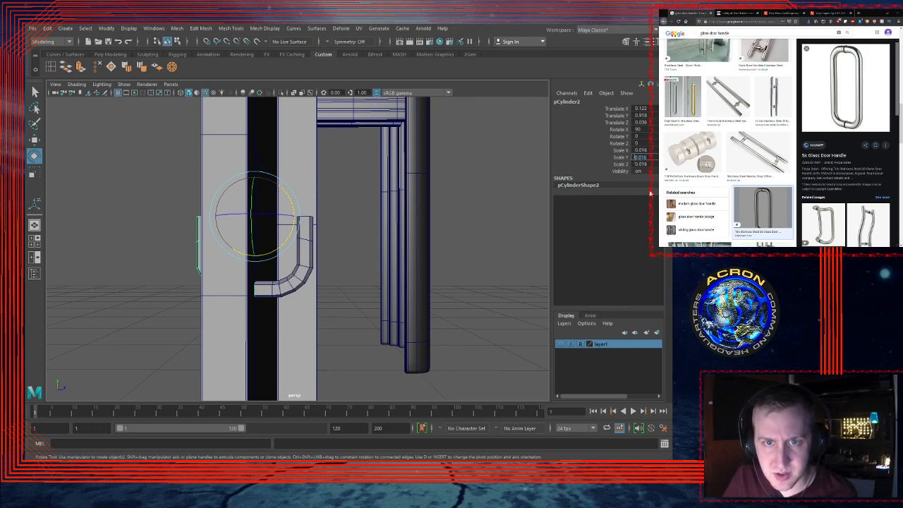
key(BackSpace)
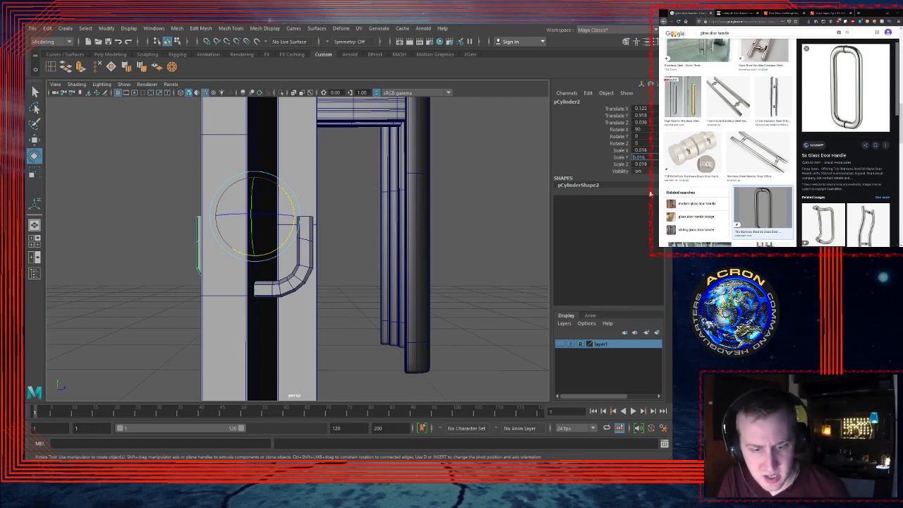
key(Tab)
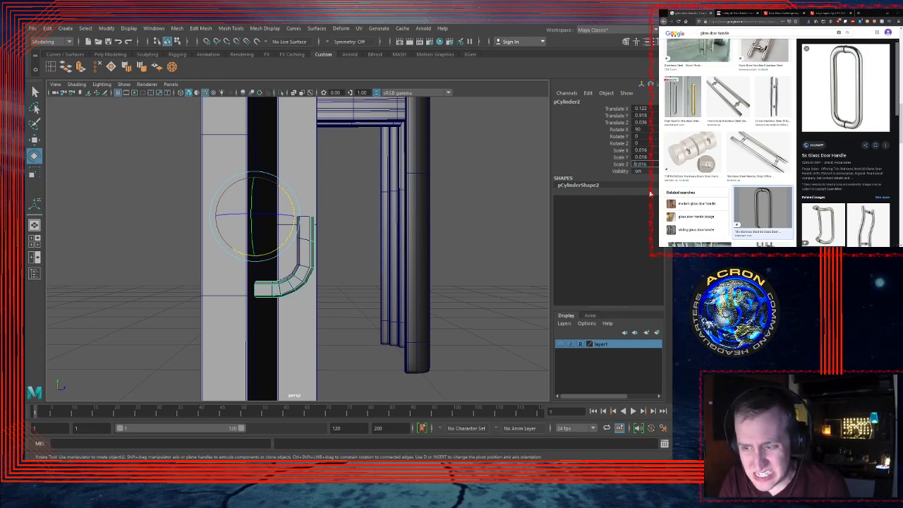
key(Return)
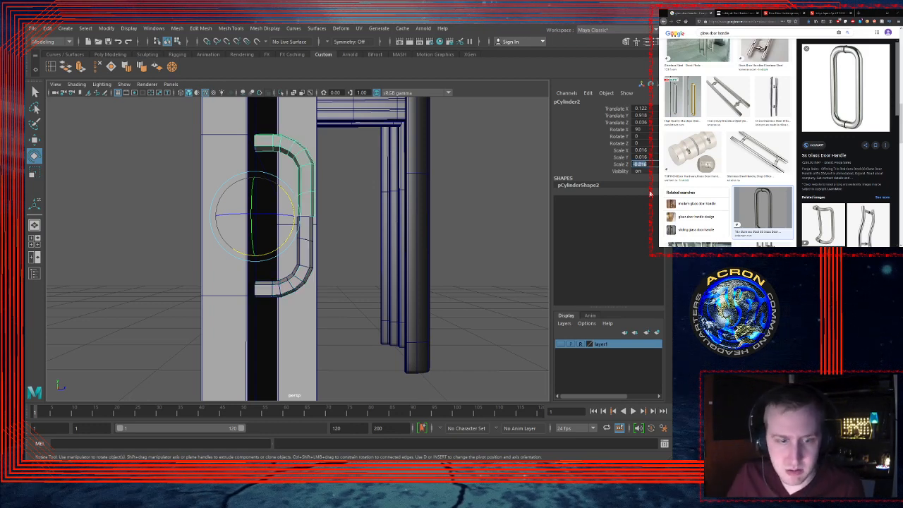
Step: Select both handle halves and combine them into one mesh
alt+drag(452, 185, 408, 195)
scroll(408, 195, up, 6)
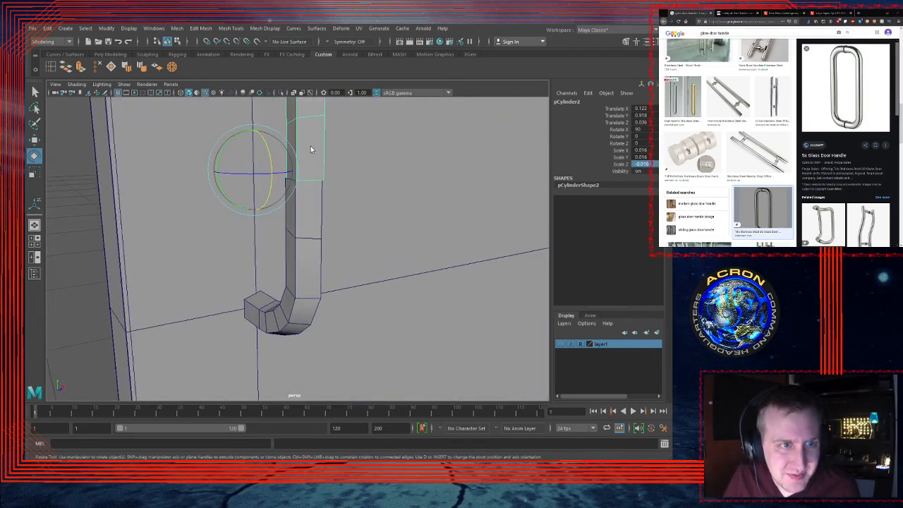
click(306, 210)
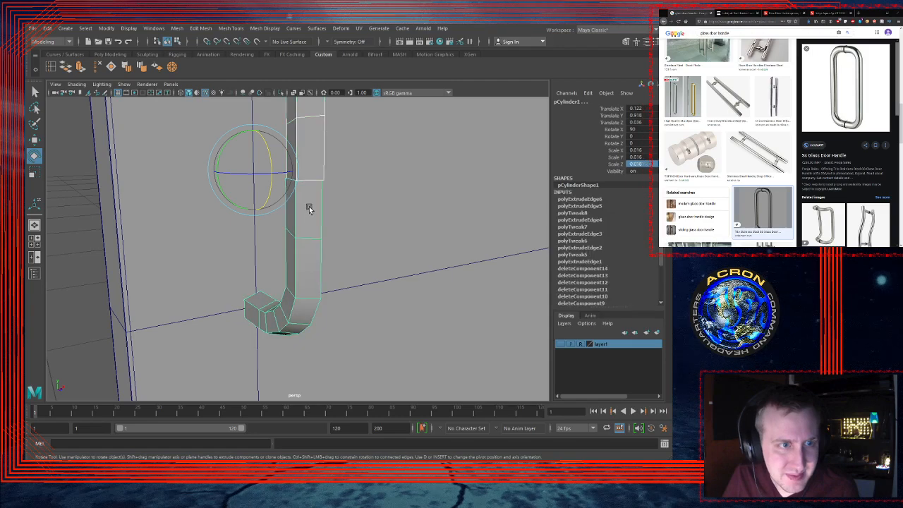
alt+drag(305, 207, 336, 191)
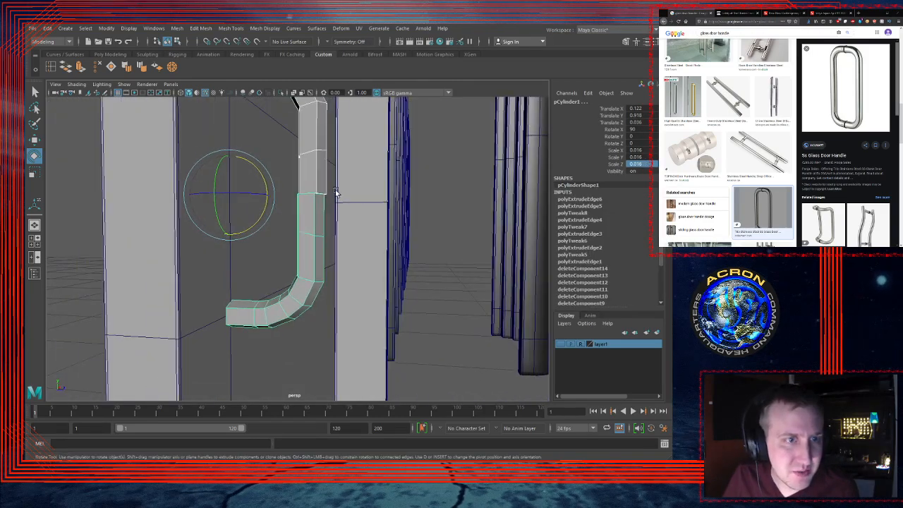
click(181, 29)
click(193, 58)
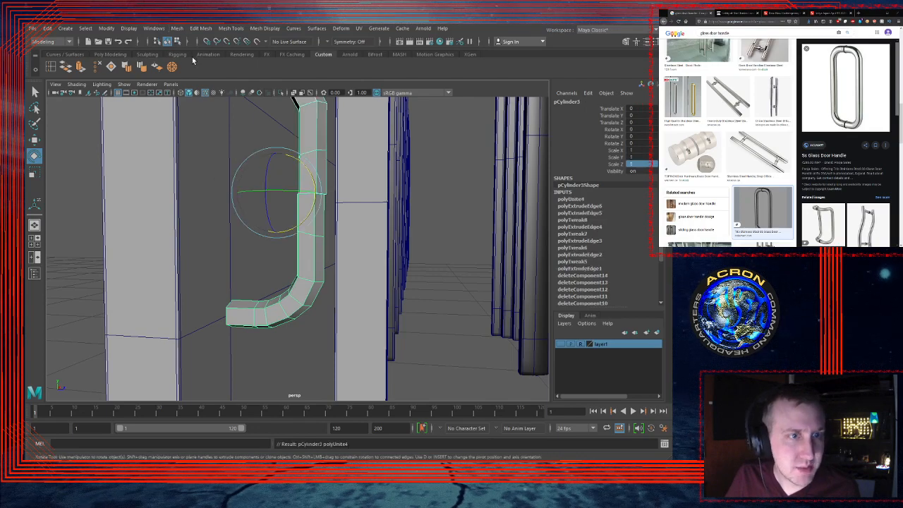
Step: Display the combined handle with smoothing and switch it to vertex selection
alt+right_drag(341, 163, 357, 154)
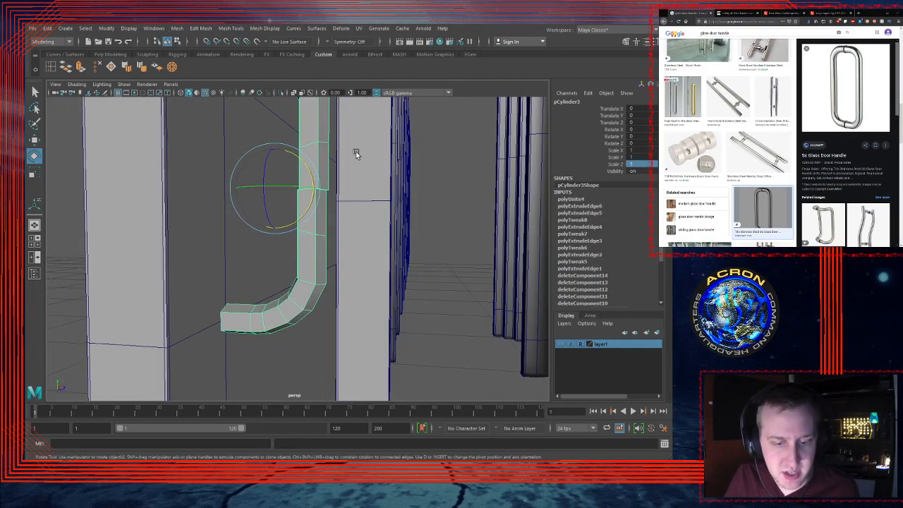
key(3)
alt+drag(349, 161, 326, 179)
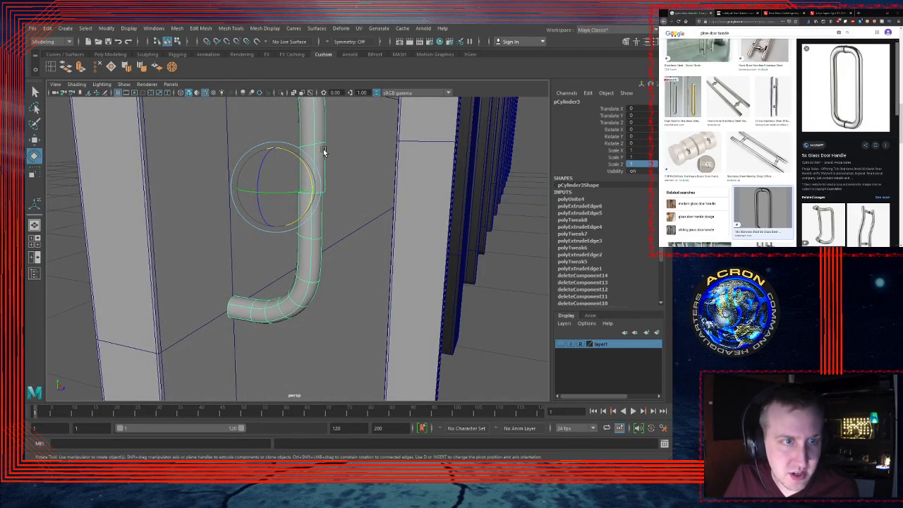
click(295, 147)
alt+drag(329, 158, 355, 162)
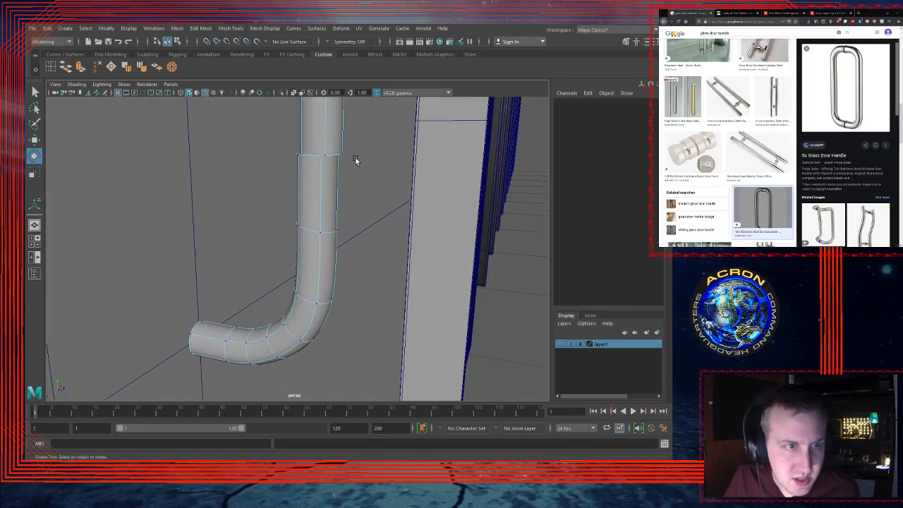
Step: Try to merge vertices at the seam between the two handle halves, and undo the merge
click(325, 161)
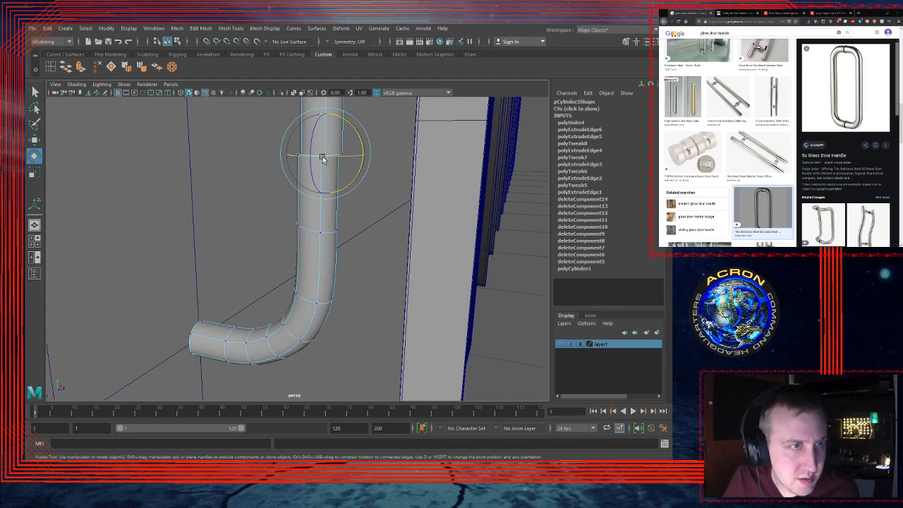
click(174, 69)
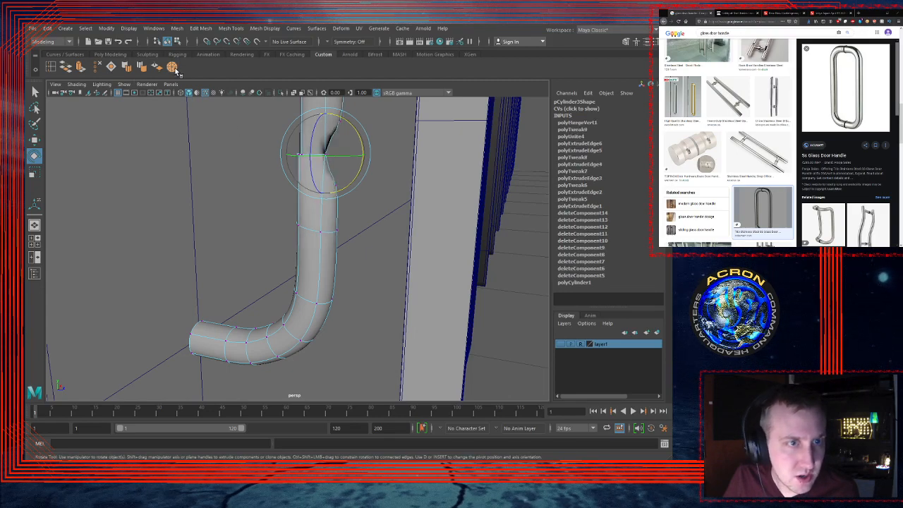
key(ctrl+z)
Step: Merge the first two pairs of overlapping vertices on the seam between the handle halves
alt+drag(262, 107, 260, 155)
drag(351, 149, 378, 175)
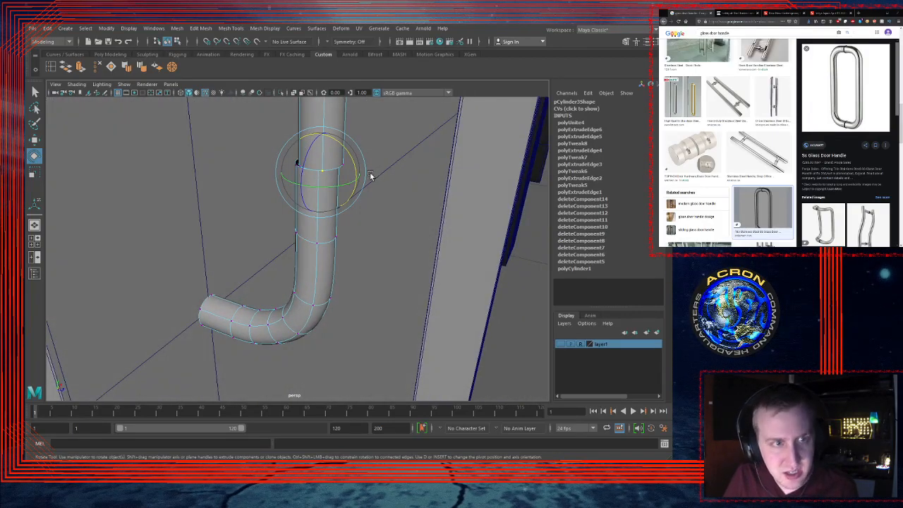
click(173, 67)
alt+drag(385, 188, 325, 174)
alt+right_drag(324, 173, 316, 142)
alt+middle_drag(315, 142, 315, 164)
alt+right_drag(315, 163, 336, 155)
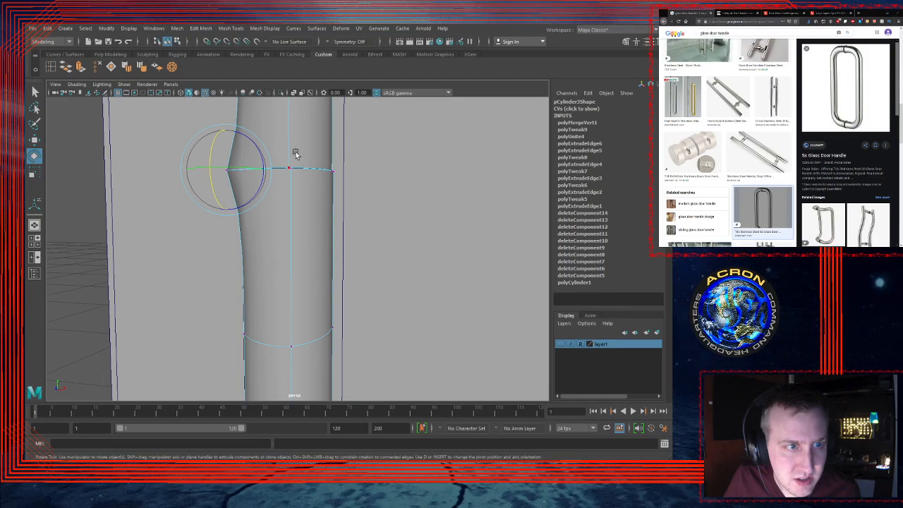
alt+drag(296, 154, 261, 184)
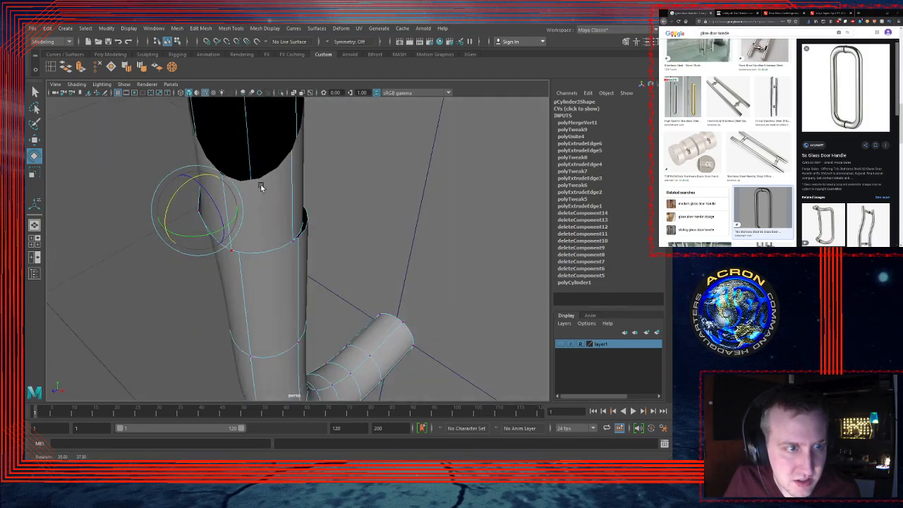
click(230, 250)
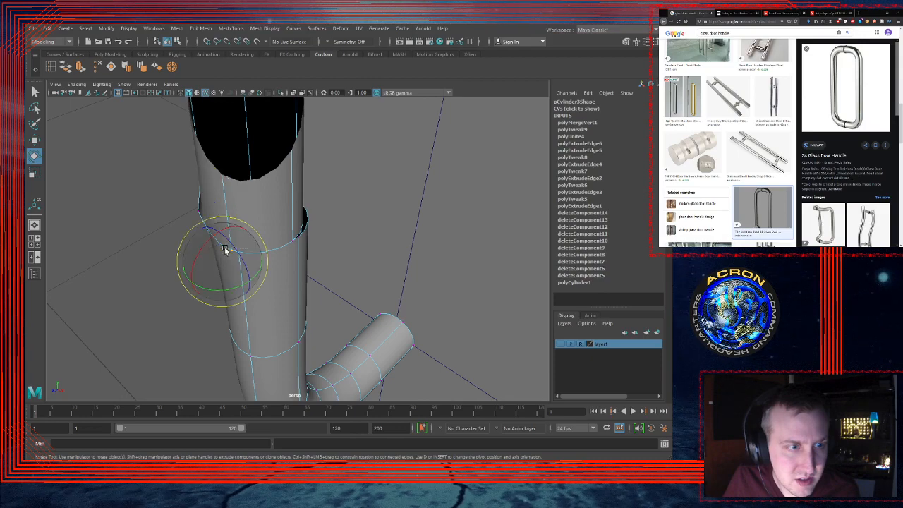
key(g)
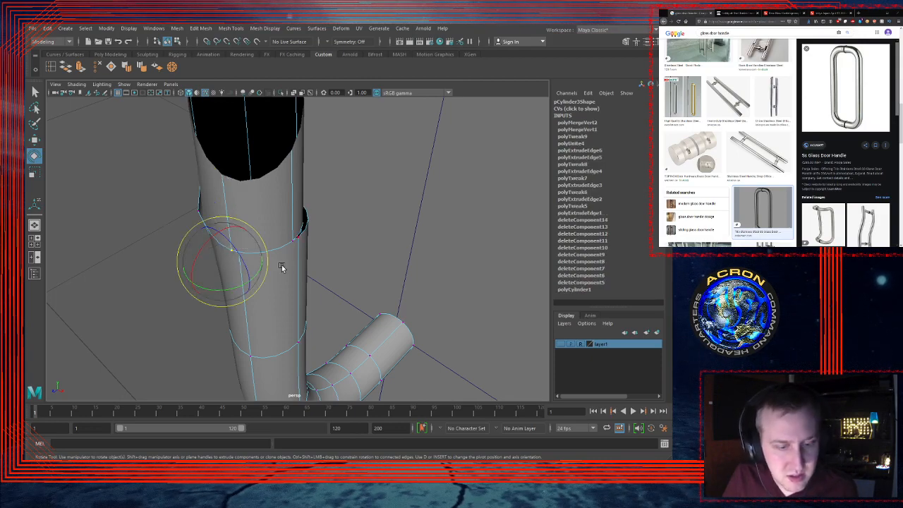
Step: Merge the remaining four overlapping vertex pairs around the handle's middle seam, one pair at a time
alt+drag(273, 277, 294, 240)
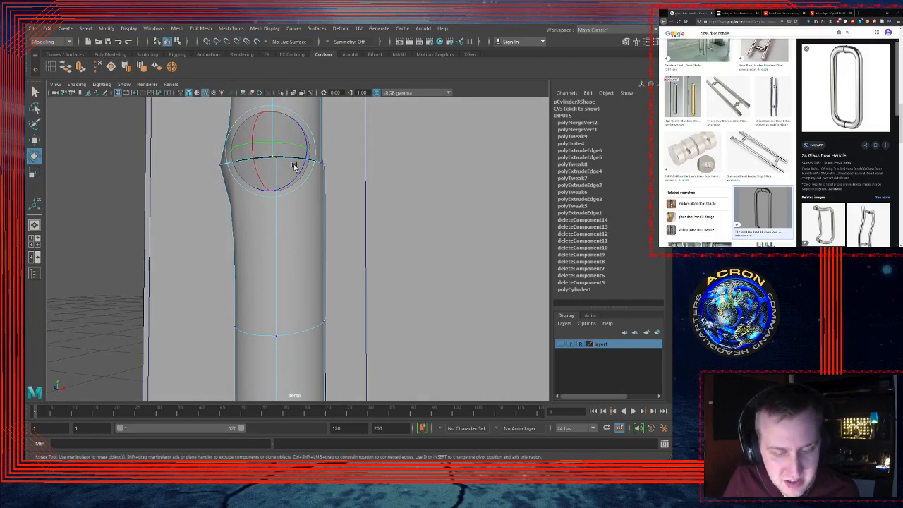
key(q)
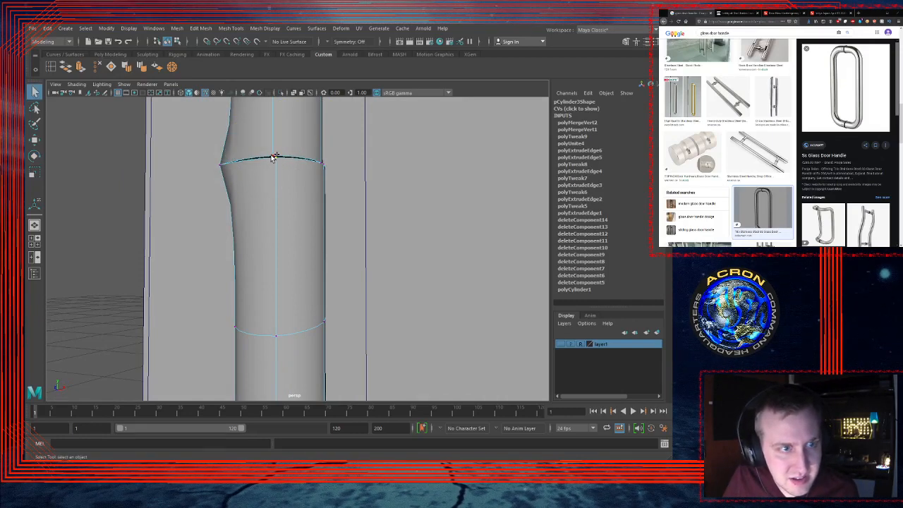
click(171, 67)
alt+drag(325, 146, 246, 157)
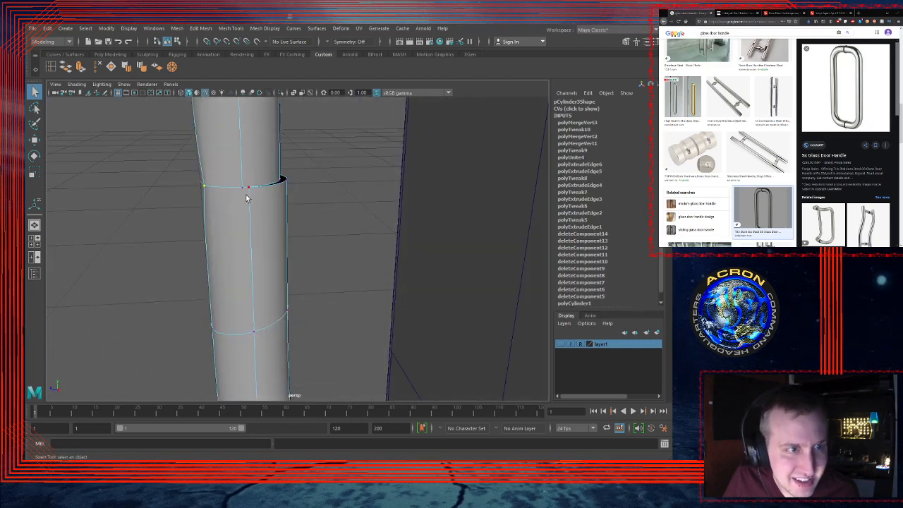
click(172, 67)
alt+drag(292, 162, 272, 176)
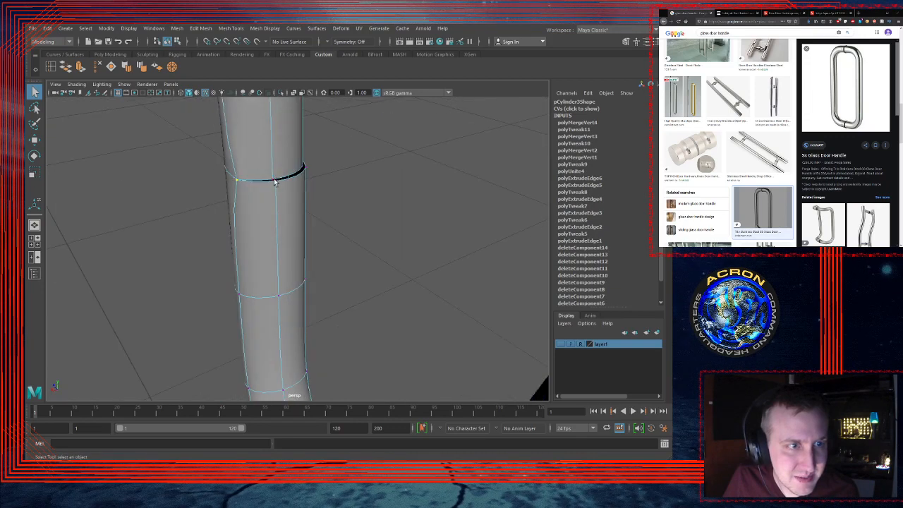
click(171, 67)
alt+drag(254, 169, 273, 190)
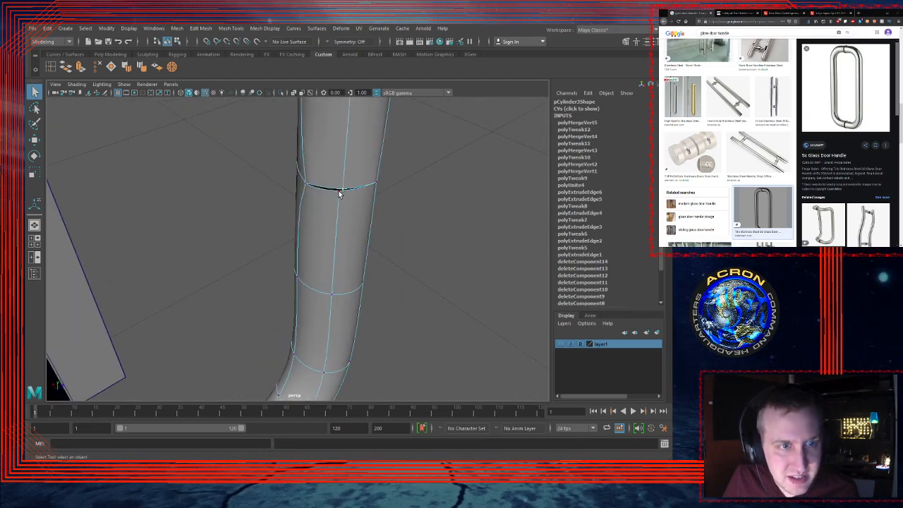
click(171, 67)
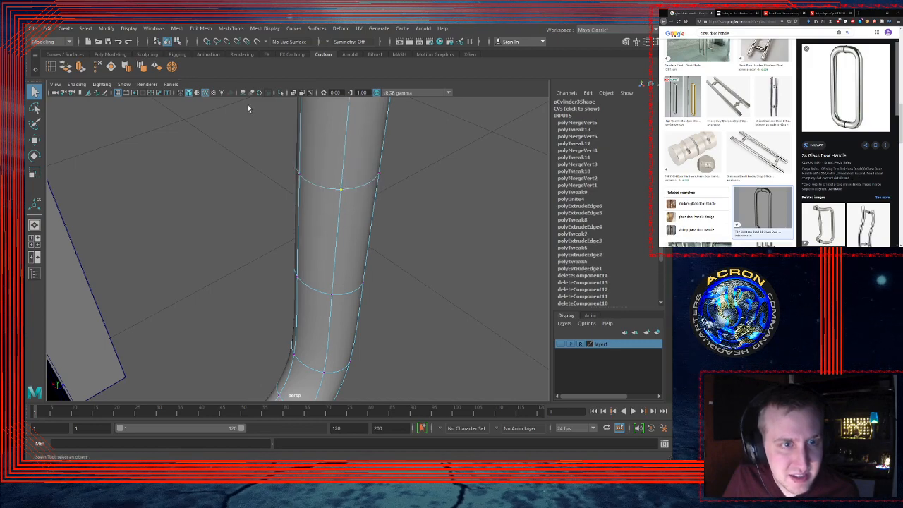
Step: Return the joined handle to object selection, deselect it, and examine its shape and size against the door
mouse_move(322, 152)
alt+mouse_down()
mouse_move(338, 164)
mouse_move(337, 149)
alt+mouse_up()
alt+right_drag(337, 149, 438, 201)
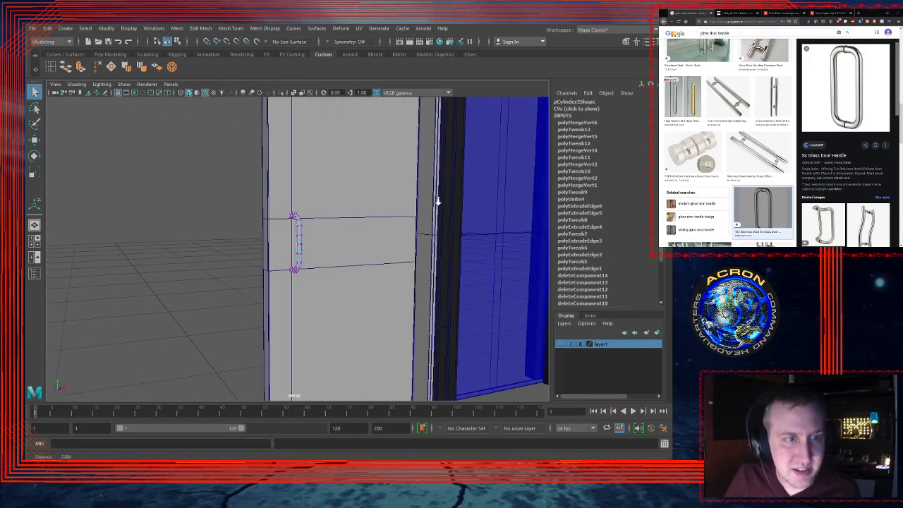
alt+drag(330, 230, 306, 203)
click(452, 266)
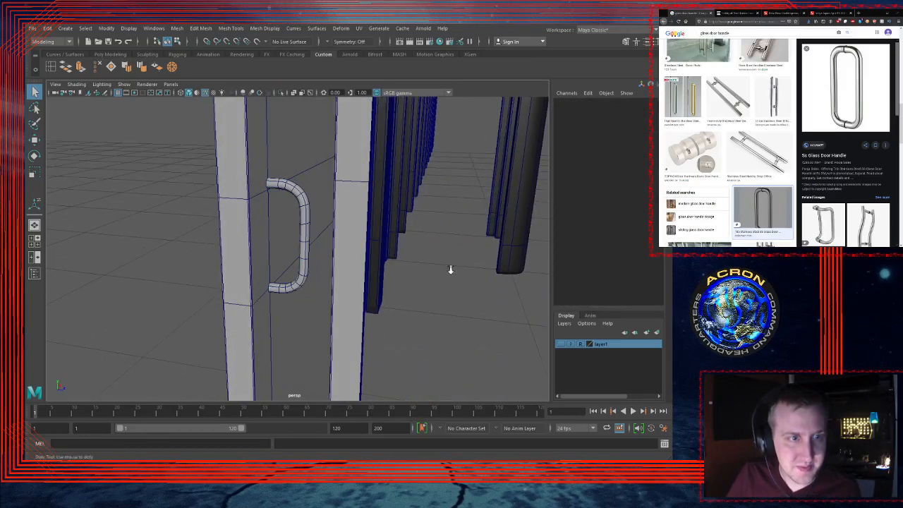
alt+drag(451, 266, 279, 248)
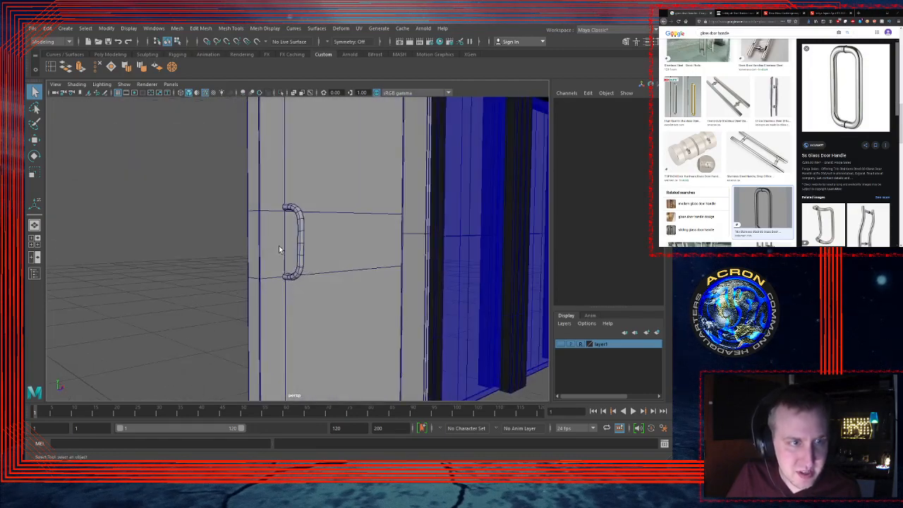
Step: Raise the door's horizontal edge loop near the handle's upper mount to align with the mount by snapping to its vertices
alt+right_drag(279, 248, 464, 255)
alt+drag(355, 217, 260, 214)
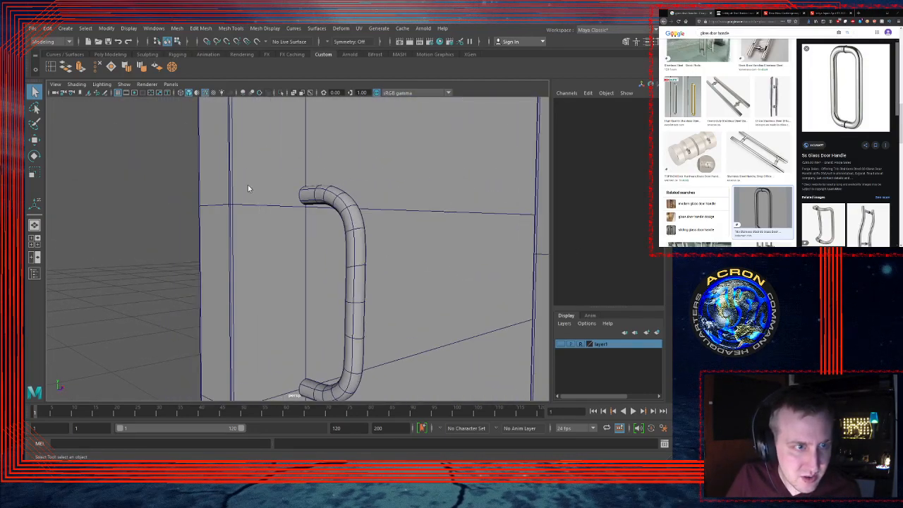
click(258, 207)
key(w)
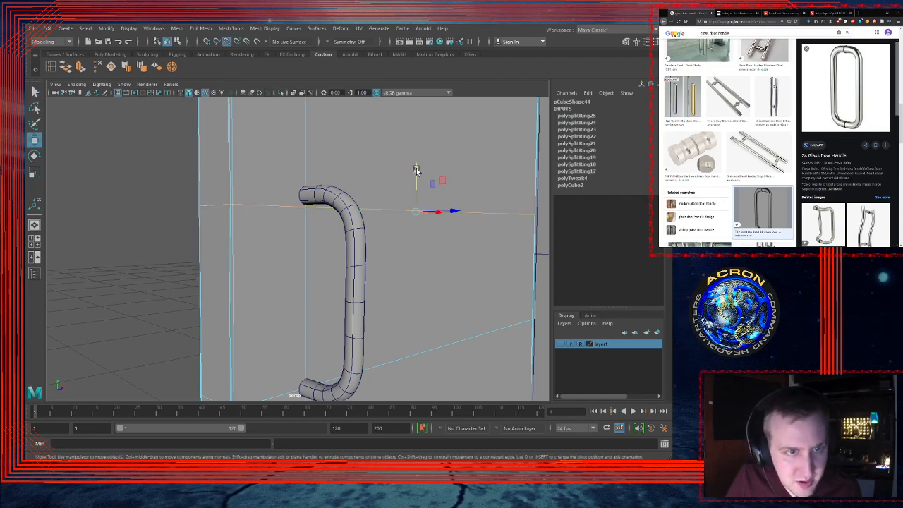
drag(416, 172, 312, 195)
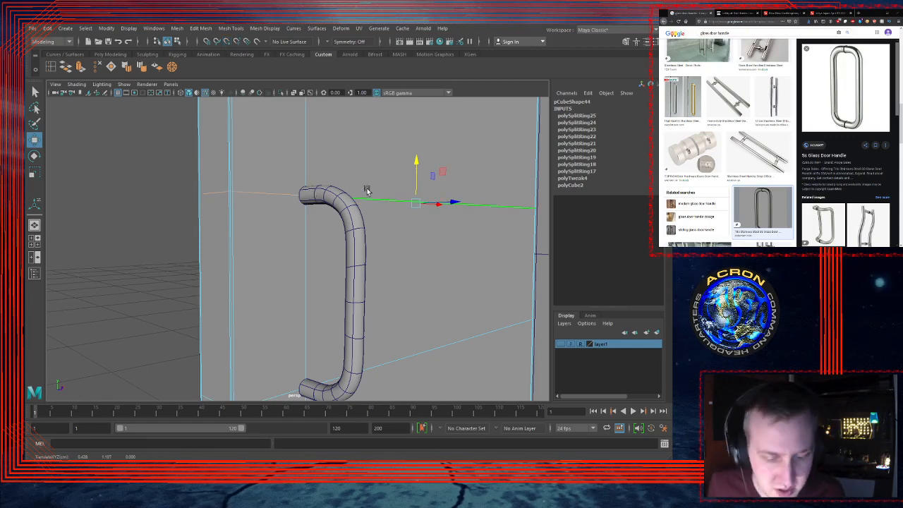
alt+drag(368, 190, 308, 211)
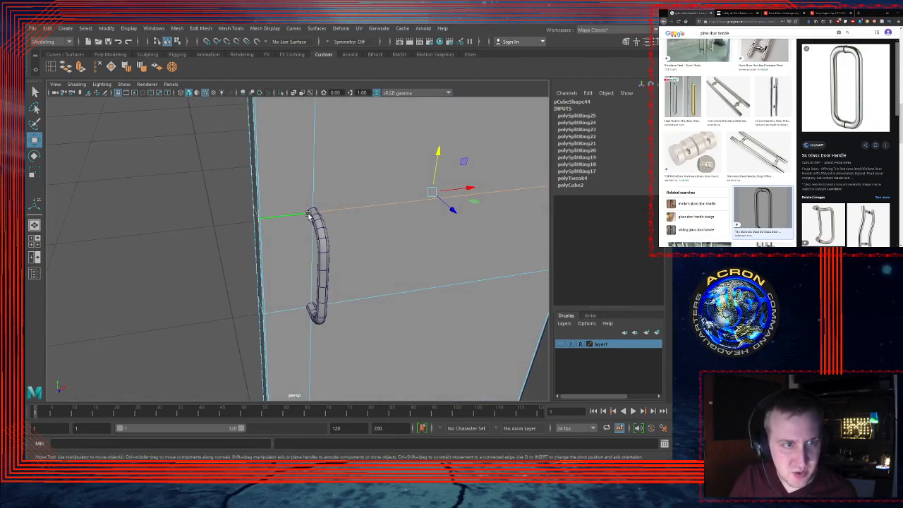
alt+drag(336, 219, 371, 206)
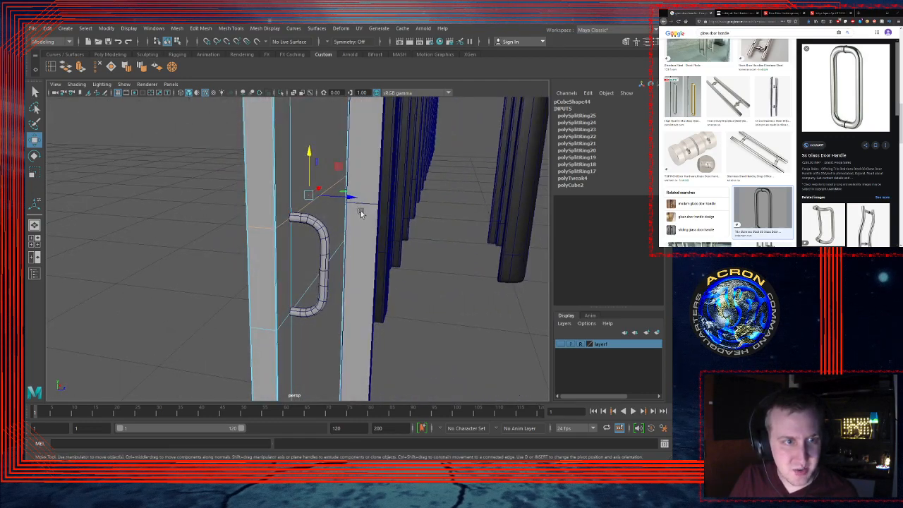
Step: Duplicate the handle and move the copy about 0.31 along Z, away from the door
click(317, 224)
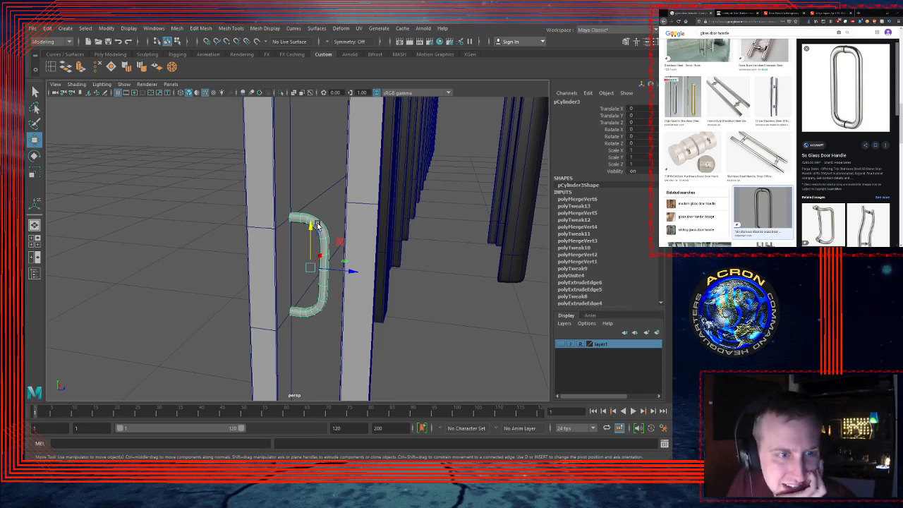
key(ctrl+d)
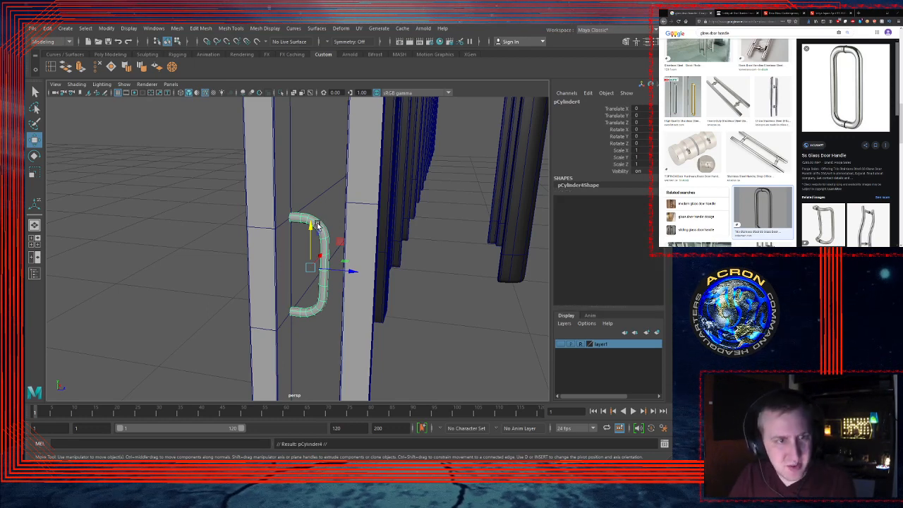
drag(349, 269, 480, 276)
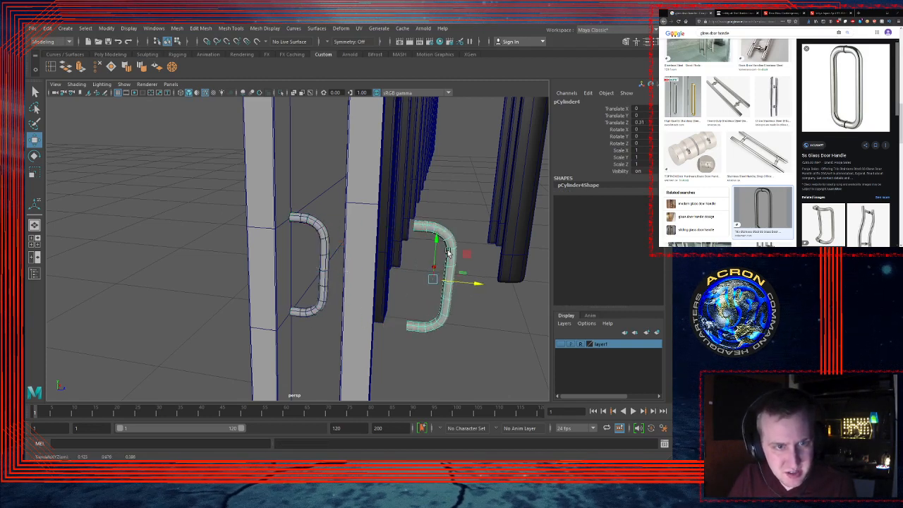
Step: Extrude the open edge loop at the copied handle's upper end straight back through the door as a long tube
click(434, 205)
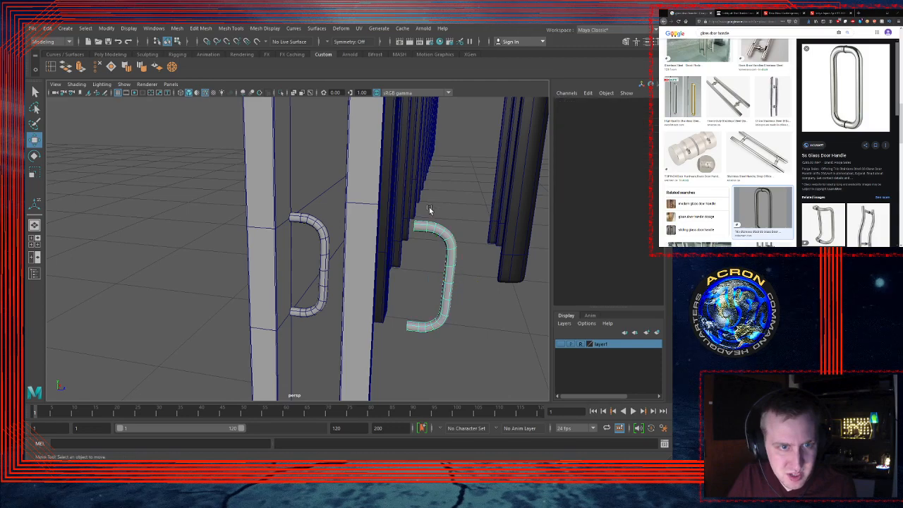
mouse_move(424, 226)
alt+mouse_down()
mouse_move(453, 222)
mouse_move(434, 223)
alt+mouse_up()
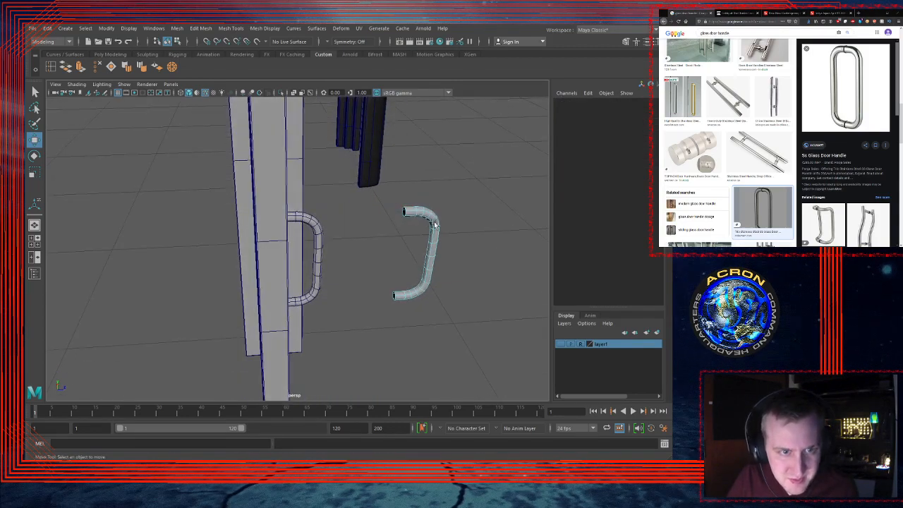
click(405, 213)
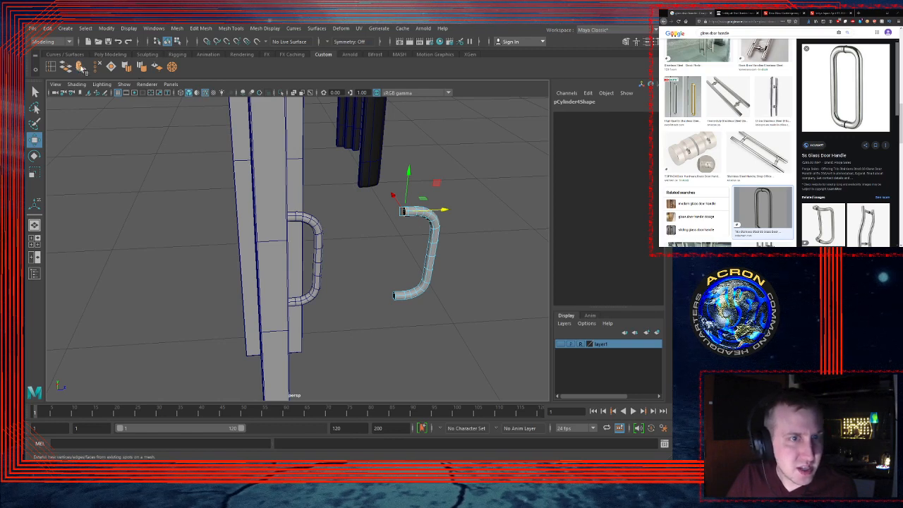
key(ctrl+e)
drag(388, 218, 190, 216)
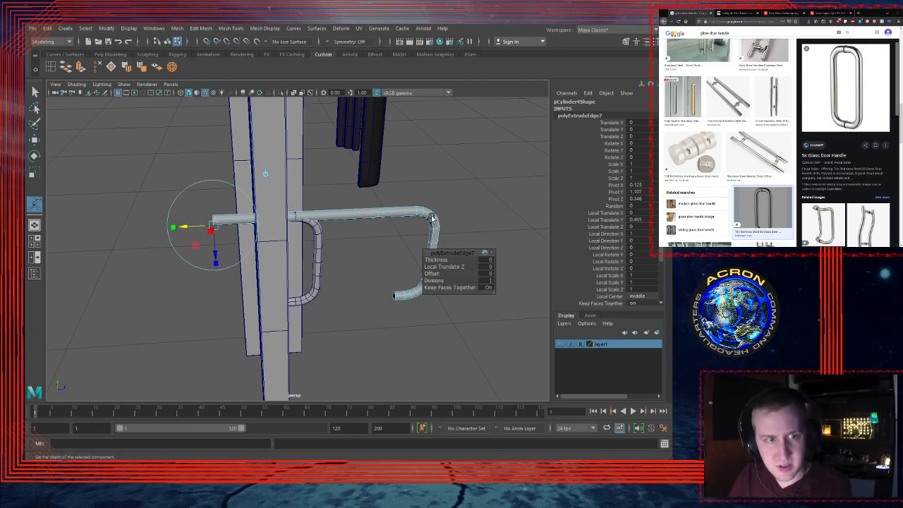
Step: Delete the copied handle's curved body and lower end pieces, keeping only the straight extruded tube
key(q)
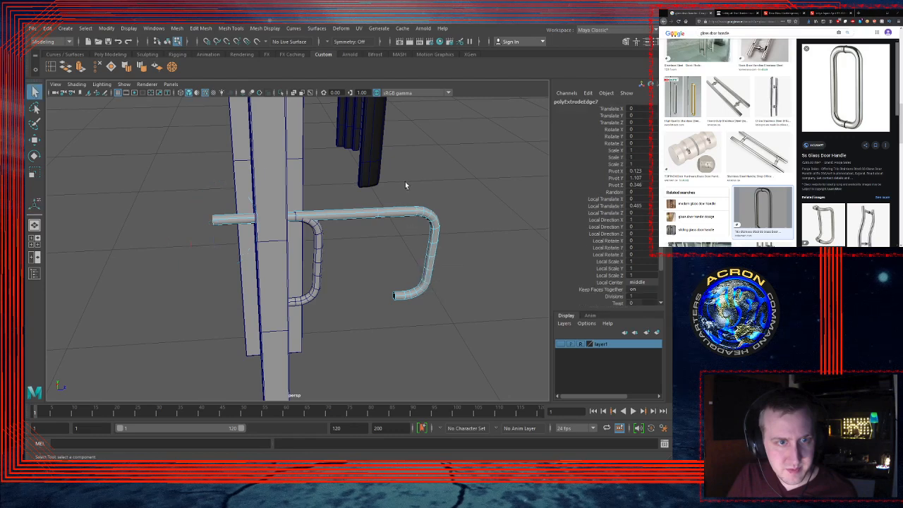
drag(406, 182, 470, 325)
key(Delete)
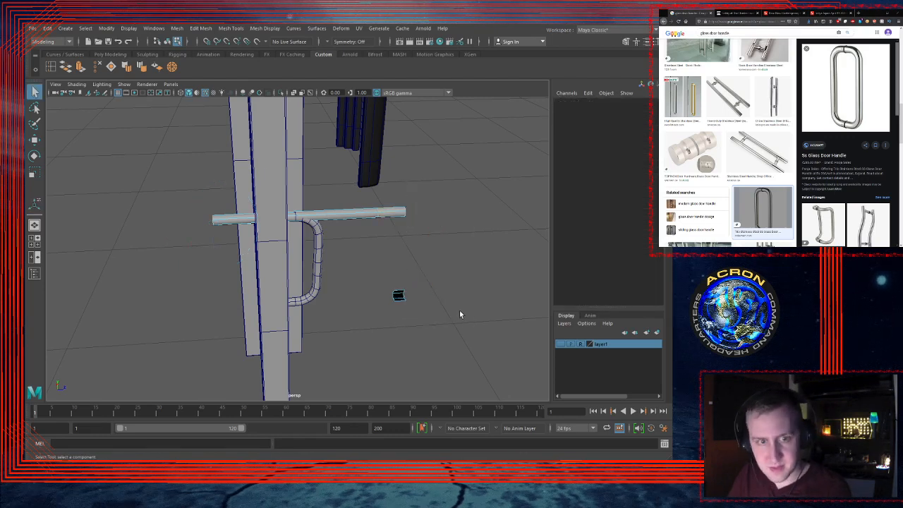
drag(423, 258, 365, 337)
key(Delete)
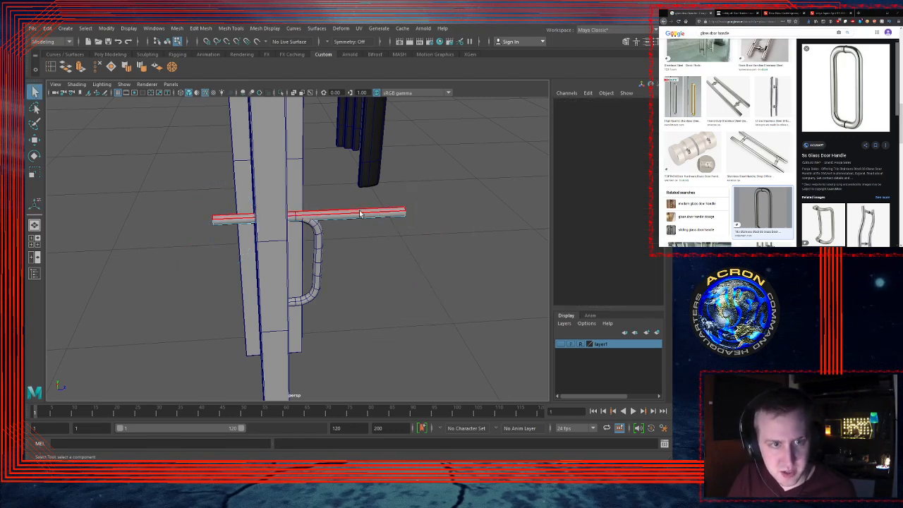
Step: Return to object selection, check the straight tube's alignment with the handle's upper mount, and save the scene
key(F8)
click(390, 212)
alt+drag(403, 269, 288, 264)
alt+right_drag(339, 248, 496, 226)
alt+drag(426, 226, 349, 155)
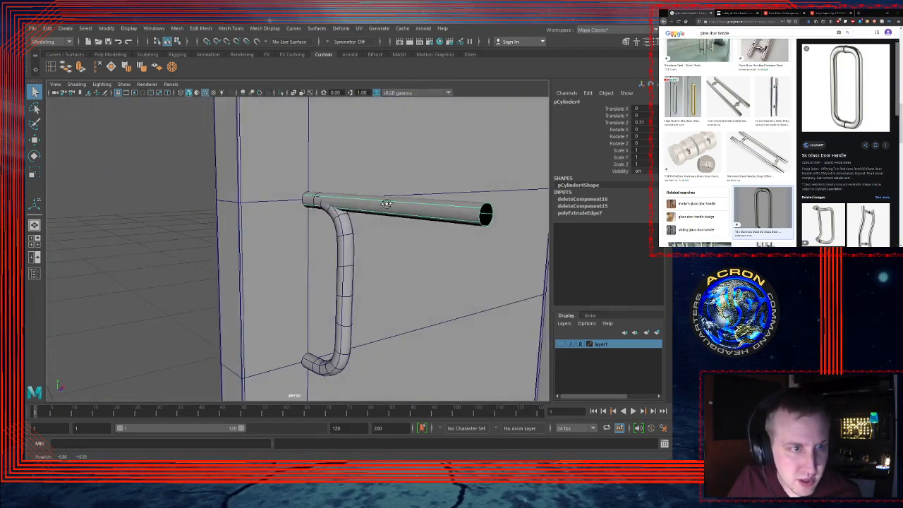
click(349, 151)
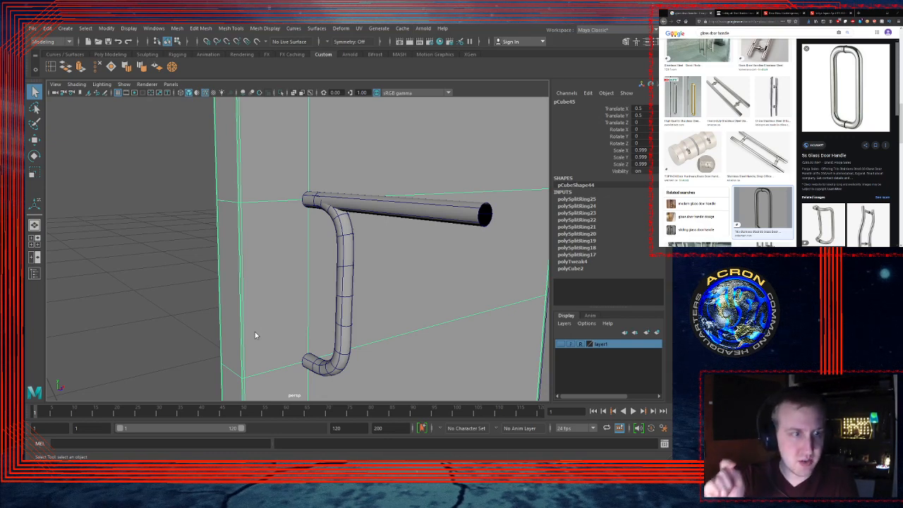
key(ctrl+s)
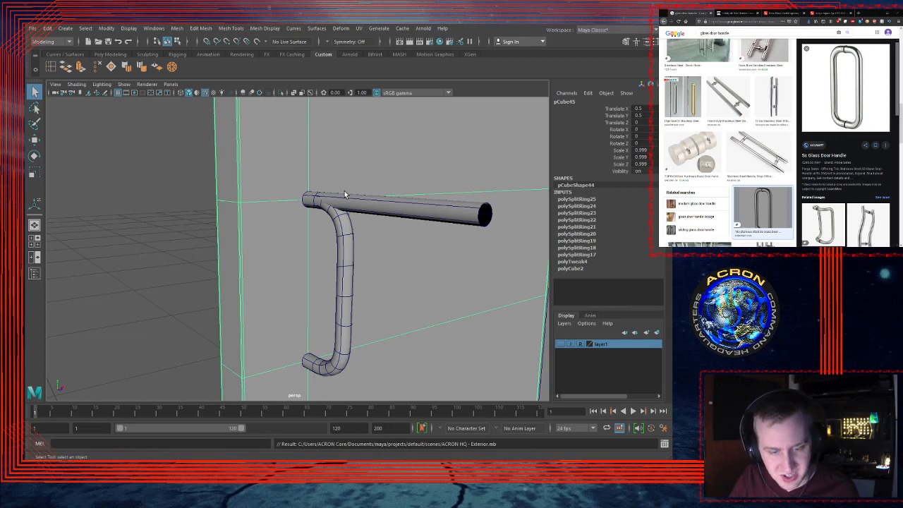
Step: Try a Boolean difference of the door and the single straight tube, and undo it
click(393, 209)
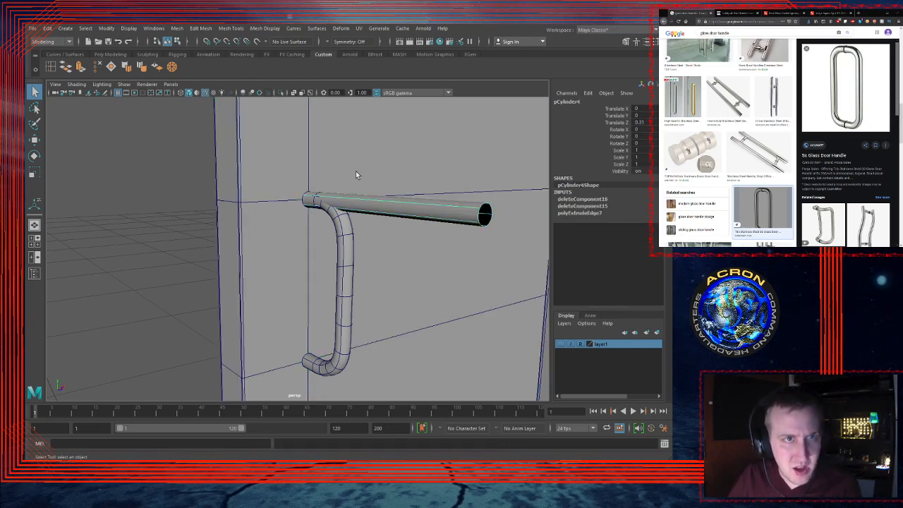
click(280, 160)
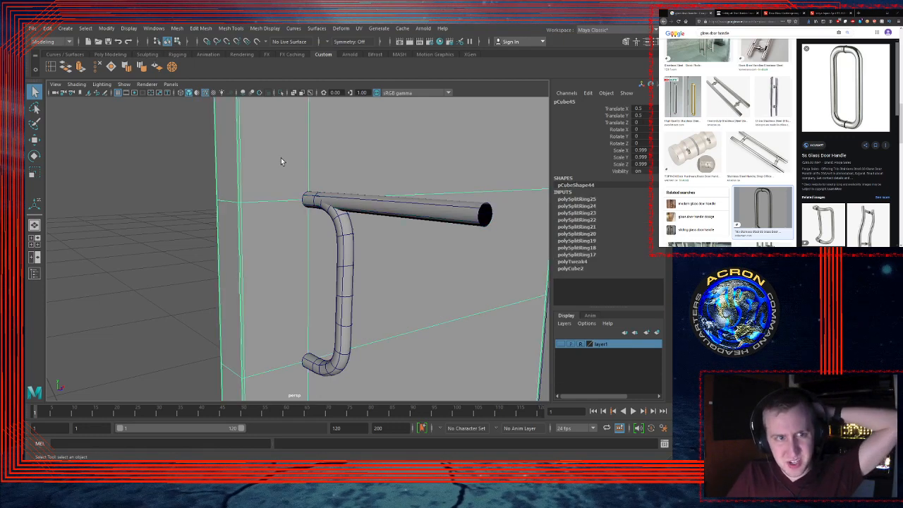
click(449, 211)
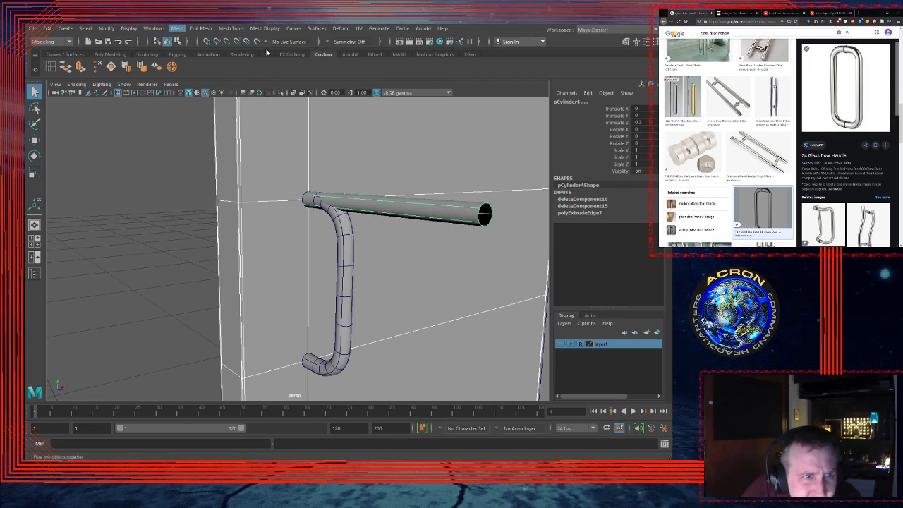
click(297, 57)
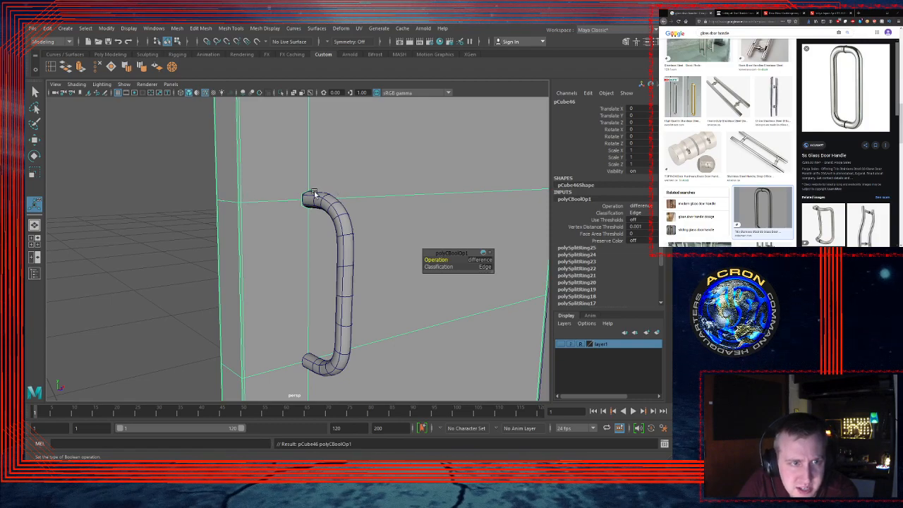
alt+drag(300, 209, 280, 213)
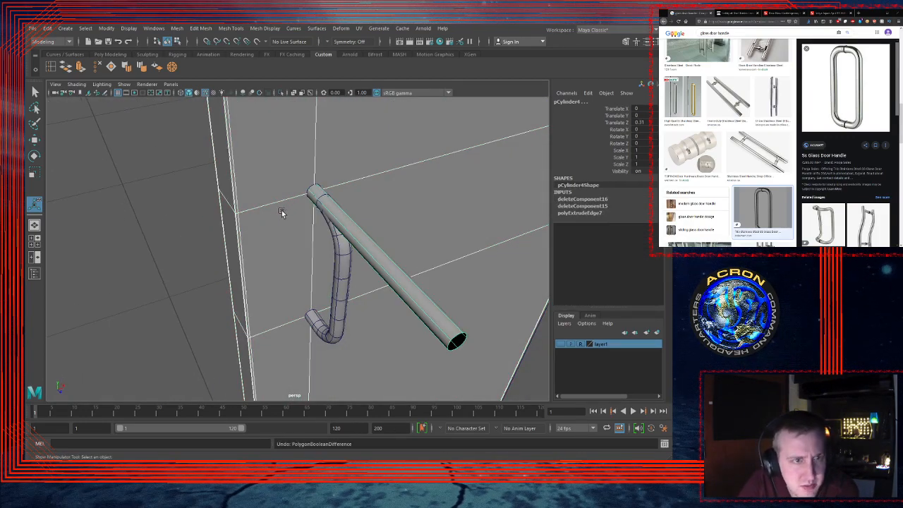
Step: Duplicate the straight tube and move the copy down 0.263 to line up with the handle's lower mount
alt+drag(282, 210, 320, 211)
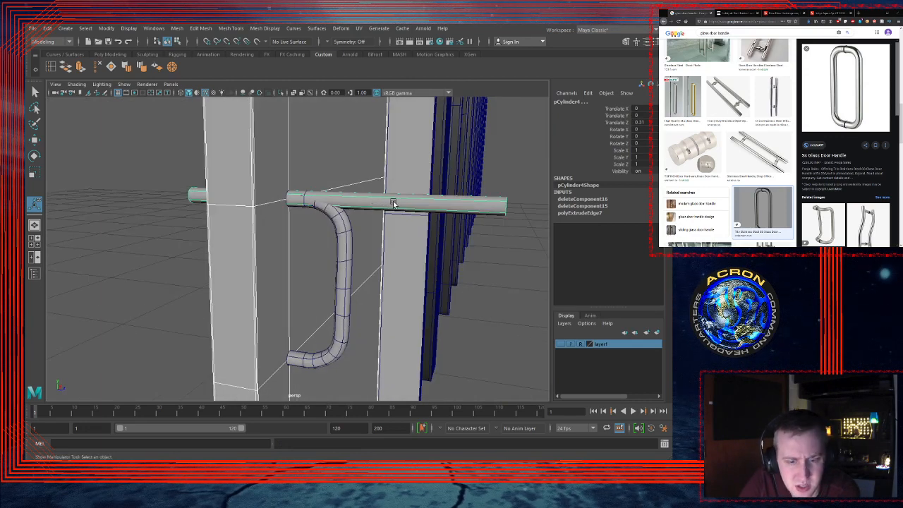
click(437, 202)
key(ctrl+d)
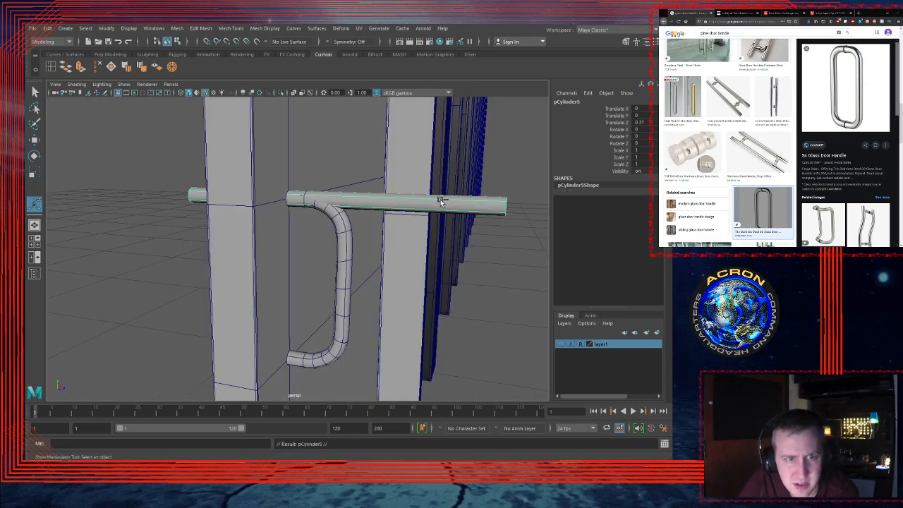
key(w)
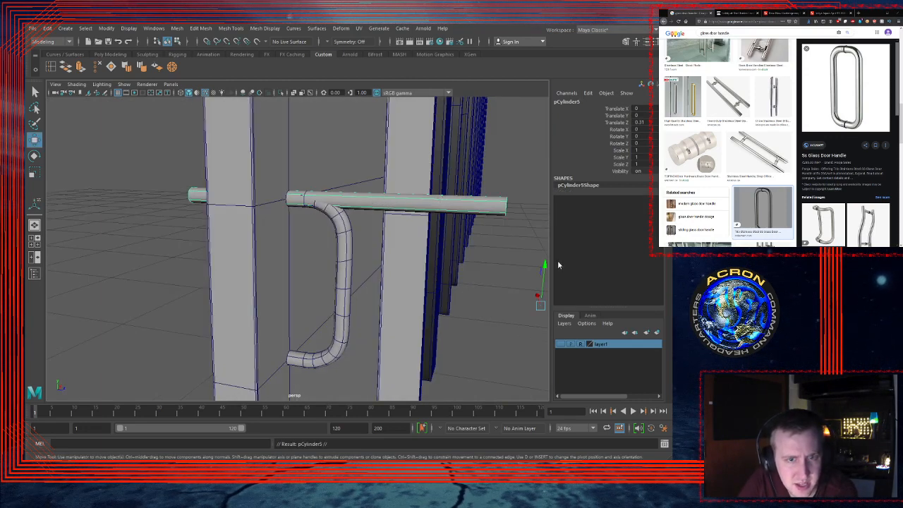
drag(546, 268, 531, 450)
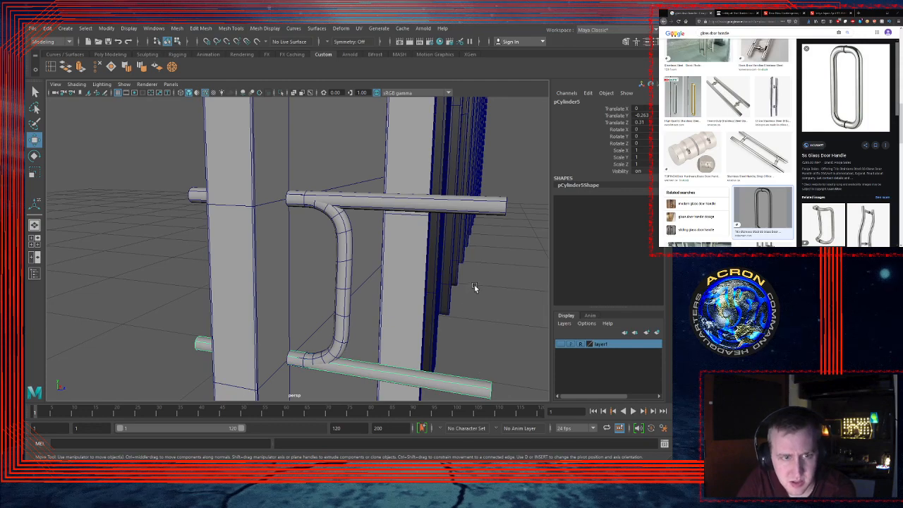
Step: Subtract both straight tubes from the door with a Boolean difference to cut the two handle mounting holes
alt+drag(474, 284, 444, 284)
click(245, 280)
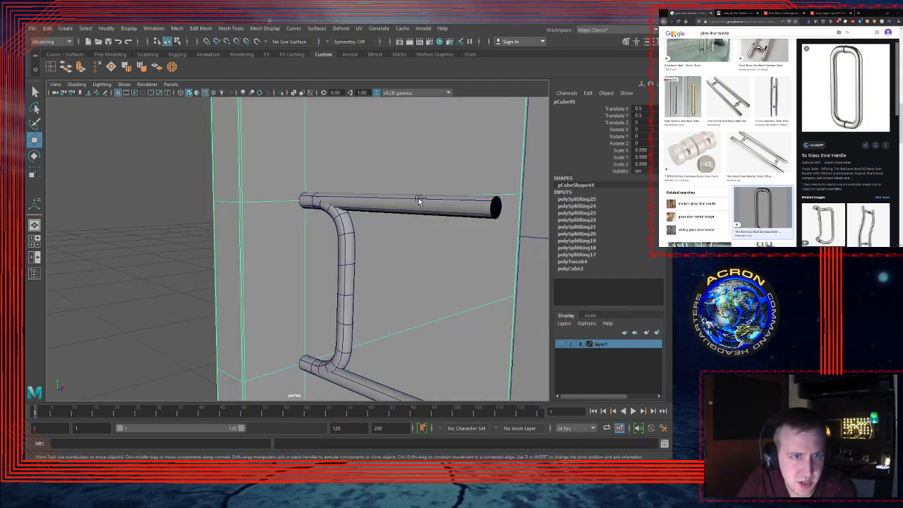
click(437, 204)
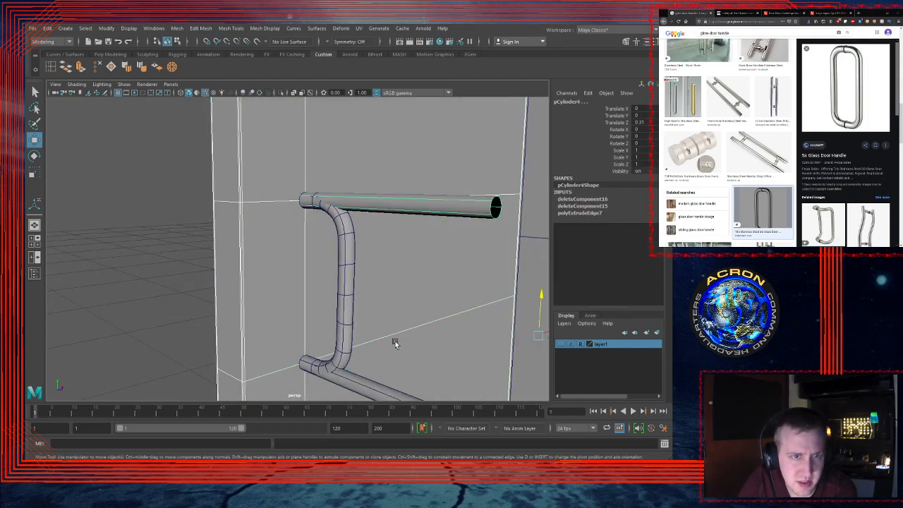
click(364, 389)
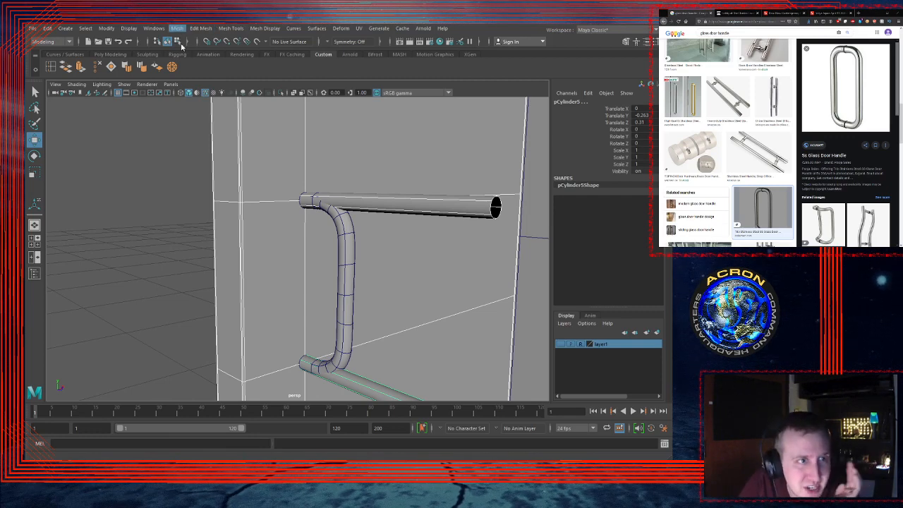
click(293, 55)
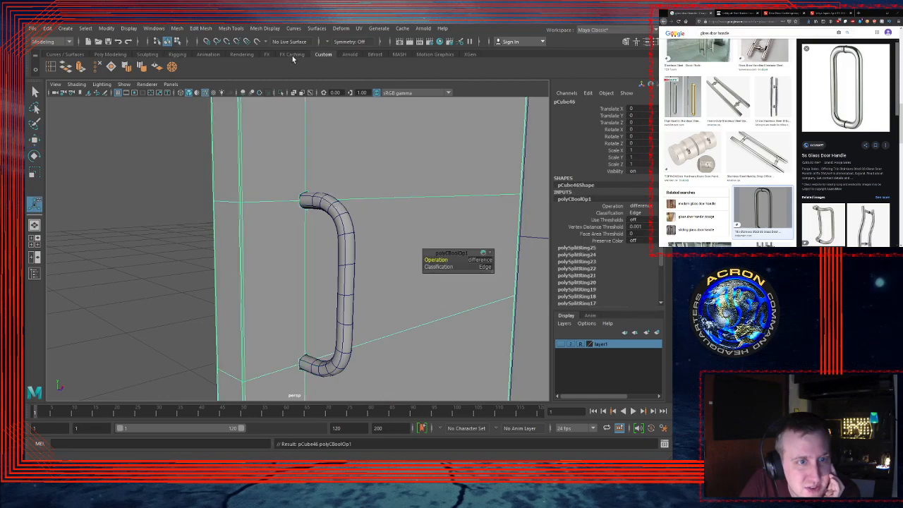
Step: Preview the cut door with smoothing and inspect the mesh around the two handle holes from both sides
alt+drag(346, 235, 238, 260)
scroll(341, 229, down, 4)
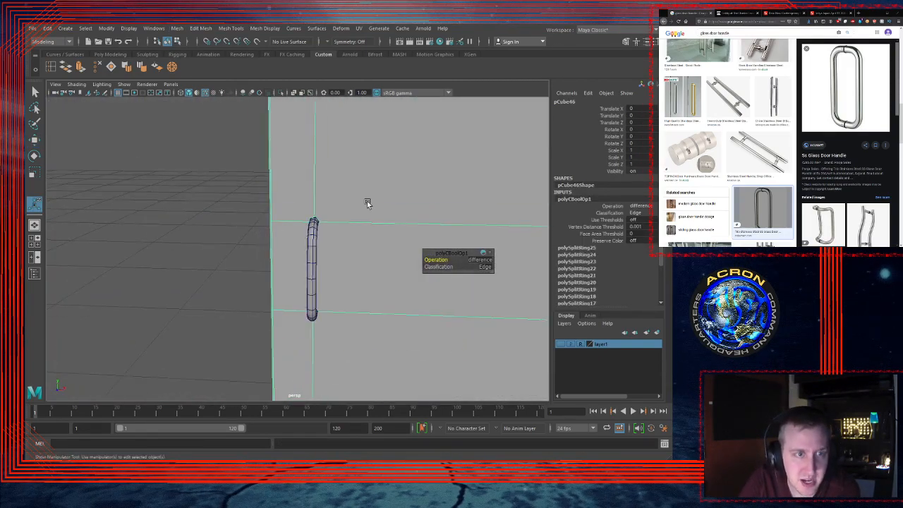
key(ctrl+z)
key(q)
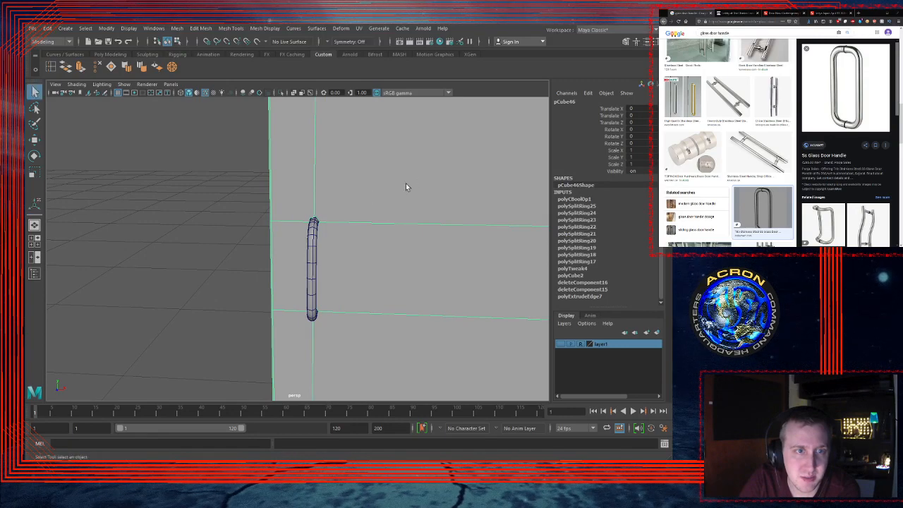
key(3)
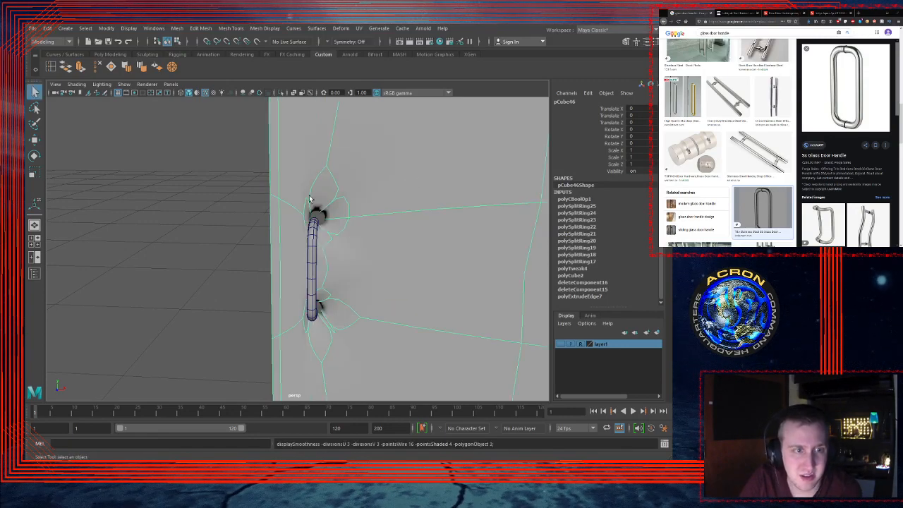
alt+drag(182, 242, 377, 227)
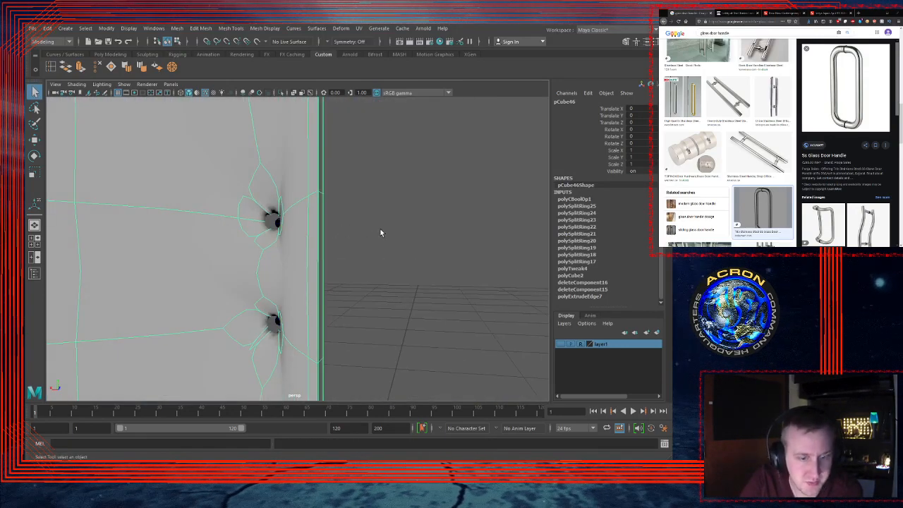
Step: Turn off the door's smooth preview and snap the loose vertex below the upper handle hole onto the hole's bottom corner
key(1)
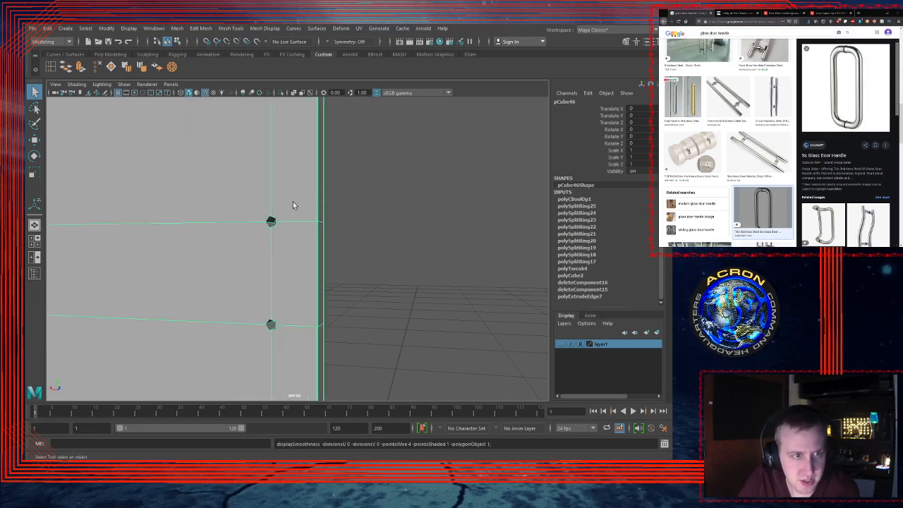
alt+drag(268, 212, 291, 213)
scroll(292, 209, up, 5)
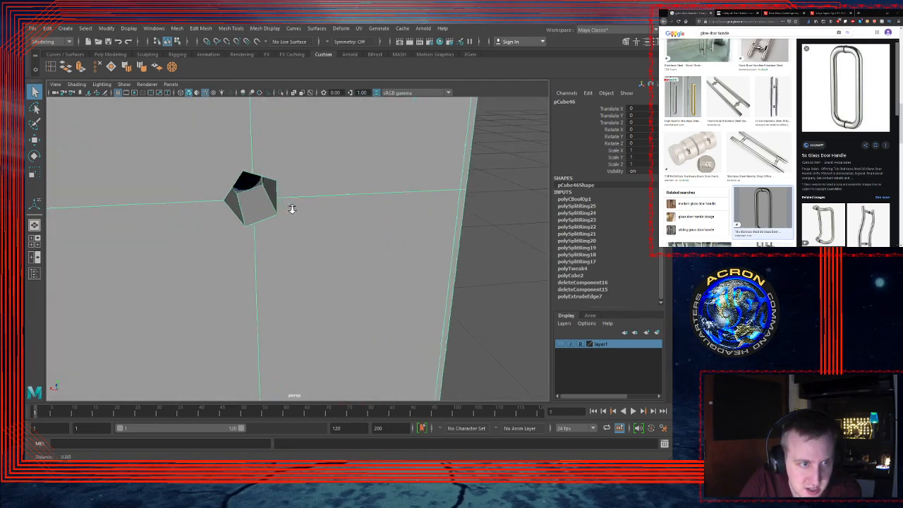
key(F9)
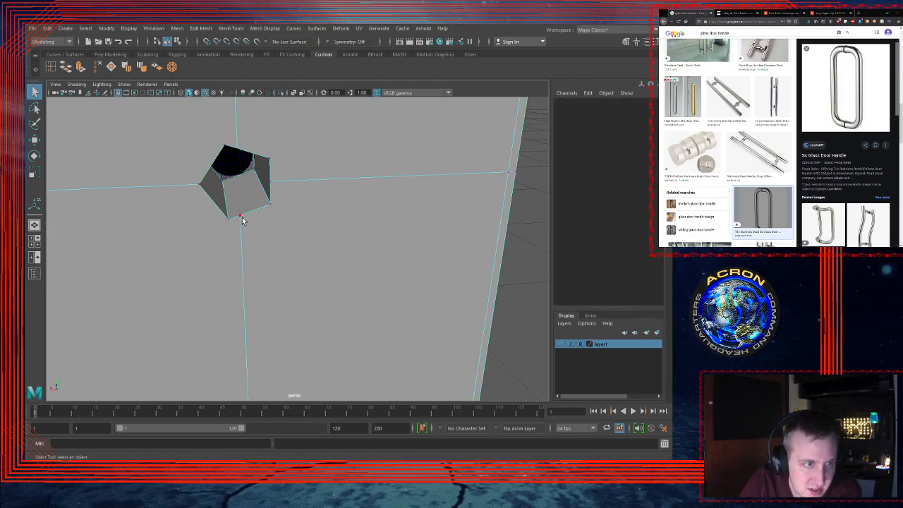
click(241, 218)
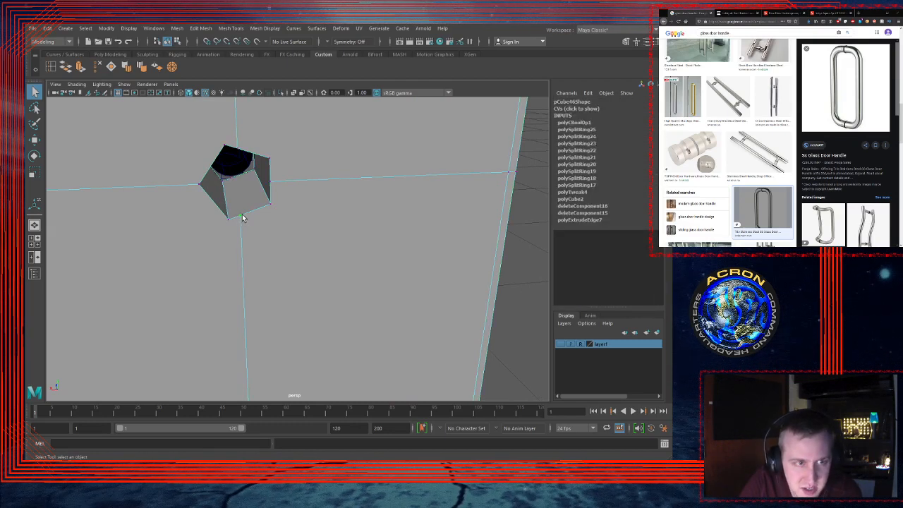
key(w)
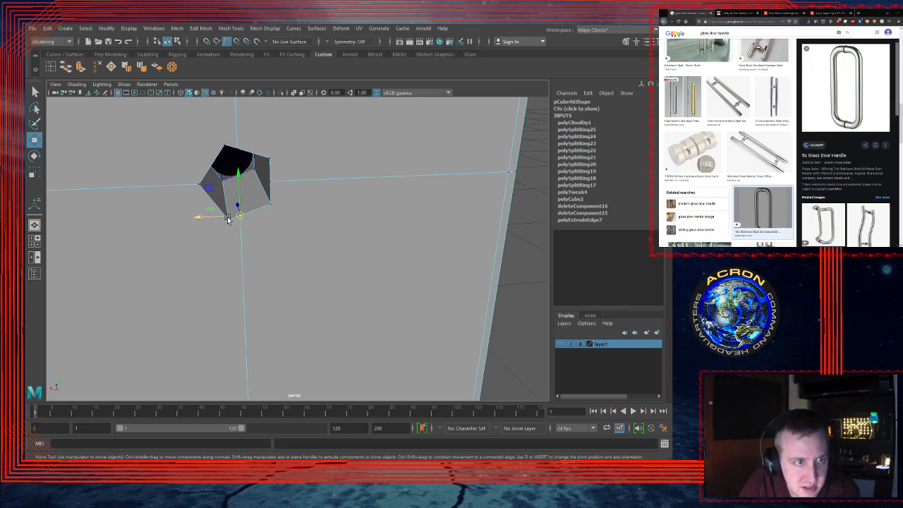
middle_click(231, 223)
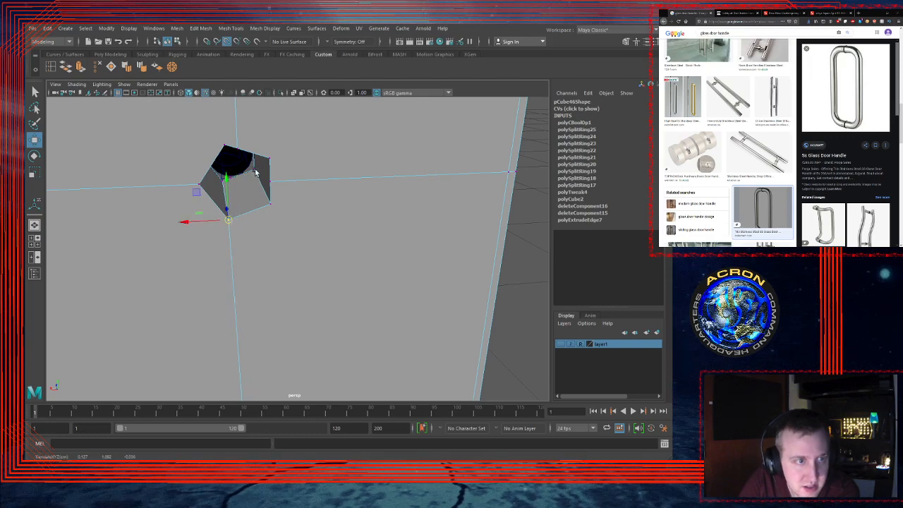
Step: On the handle side of the door, snap the loose vertex under the upper hole onto its bottom corner
click(233, 178)
drag(224, 181, 27, 188)
key(ctrl+z)
mouse_move(221, 185)
alt+right_down()
mouse_move(247, 196)
mouse_move(212, 200)
alt+right_up()
alt+middle_drag(262, 194, 220, 213)
alt+right_drag(220, 213, 243, 216)
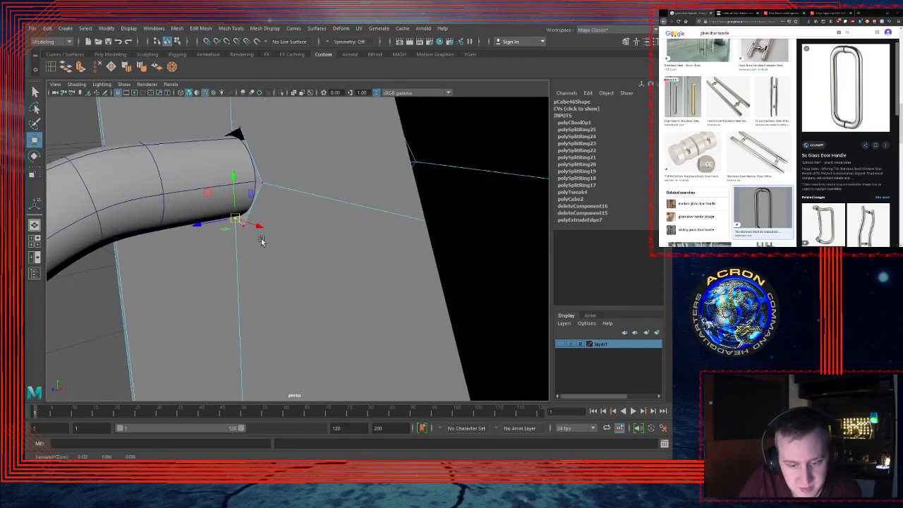
drag(235, 218, 244, 227)
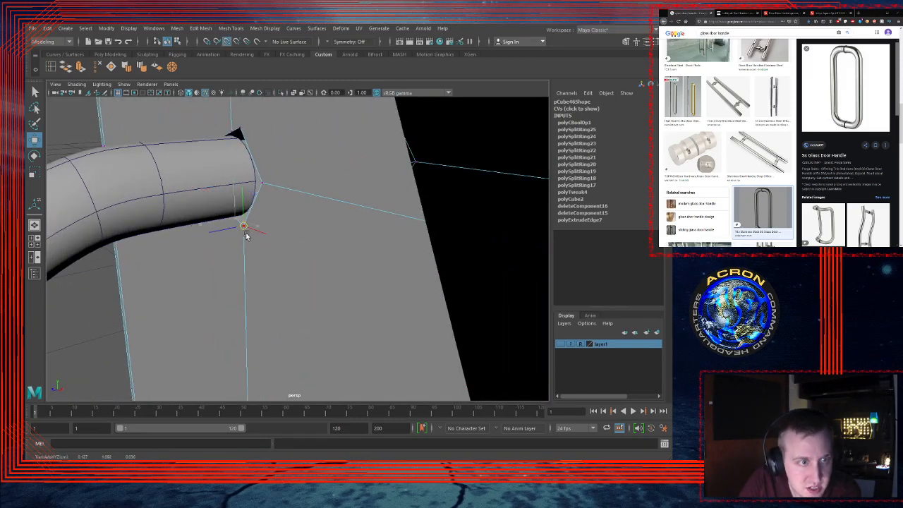
Step: Snap the loose vertices above the upper hole onto its top corner on both faces of the door
alt+drag(339, 234, 371, 226)
click(290, 240)
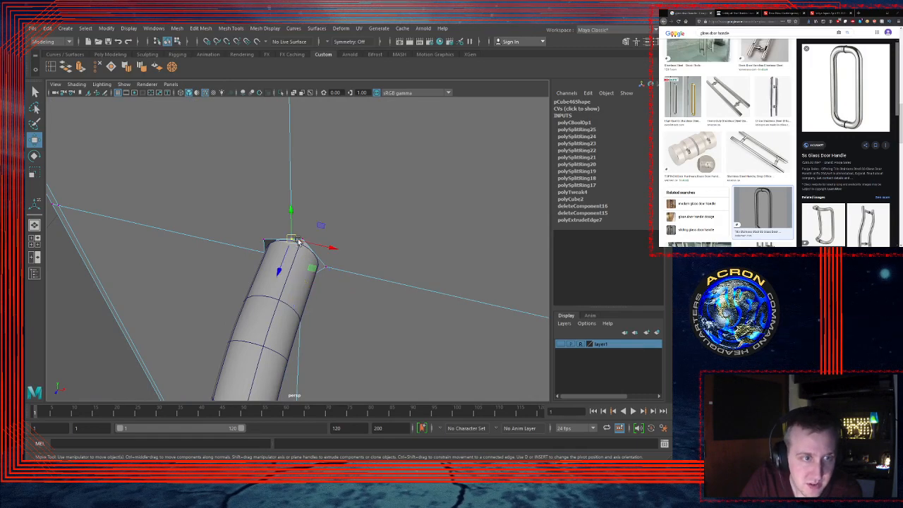
drag(315, 242, 177, 230)
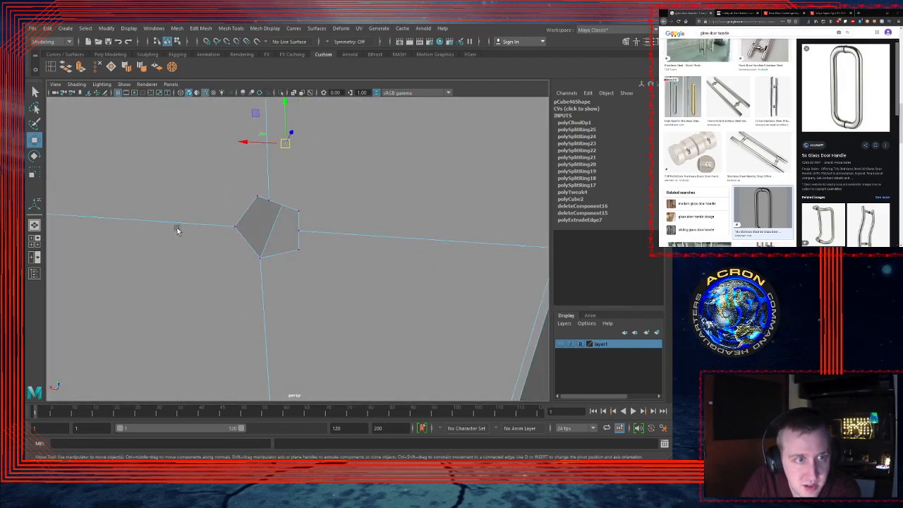
mouse_move(271, 204)
mouse_down()
mouse_move(252, 187)
mouse_move(258, 198)
mouse_up()
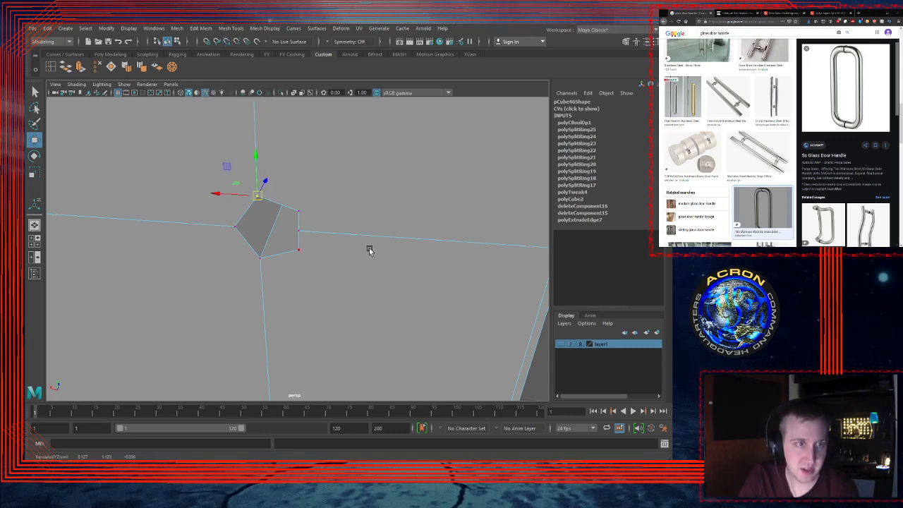
Step: Merge the overlapping vertices at the top and bottom corners of the upper hole on both door faces
mouse_move(326, 267)
alt+mouse_down()
mouse_move(333, 248)
mouse_move(343, 248)
mouse_move(311, 264)
mouse_move(259, 258)
alt+mouse_up()
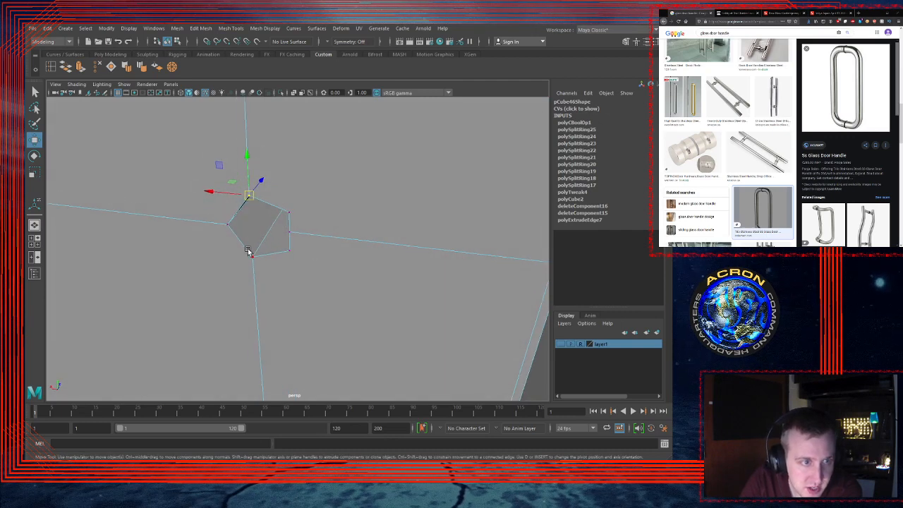
click(253, 257)
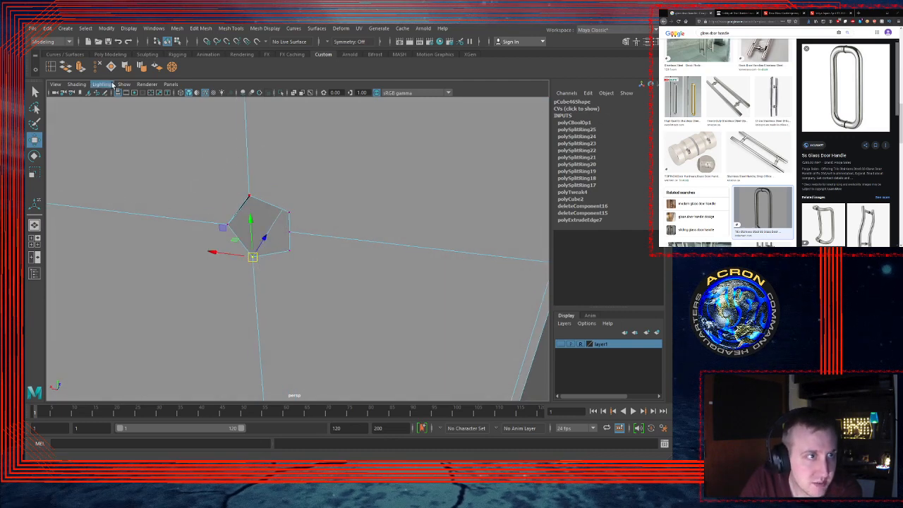
click(171, 66)
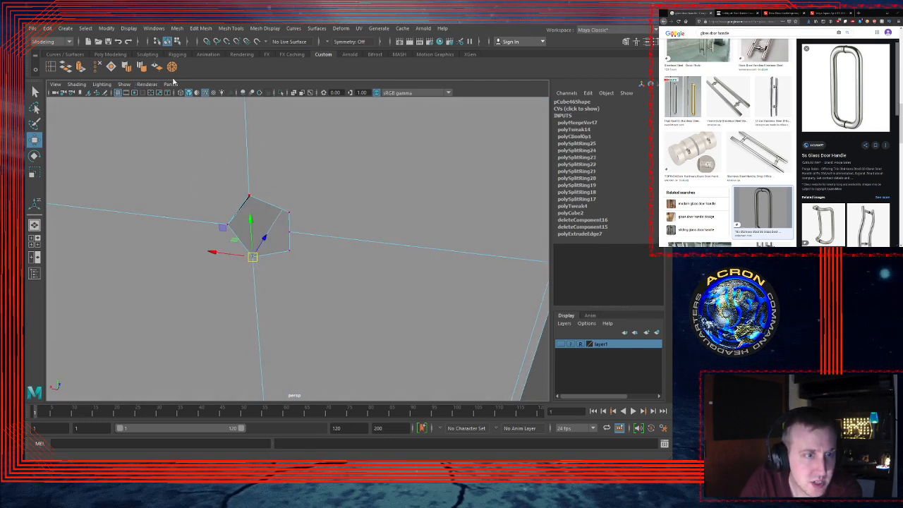
alt+drag(256, 187, 248, 152)
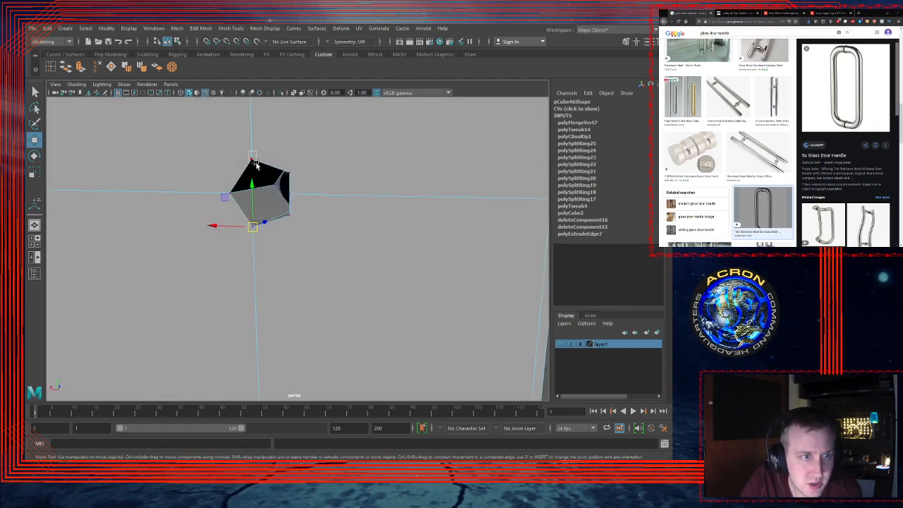
click(172, 68)
alt+drag(370, 201, 272, 182)
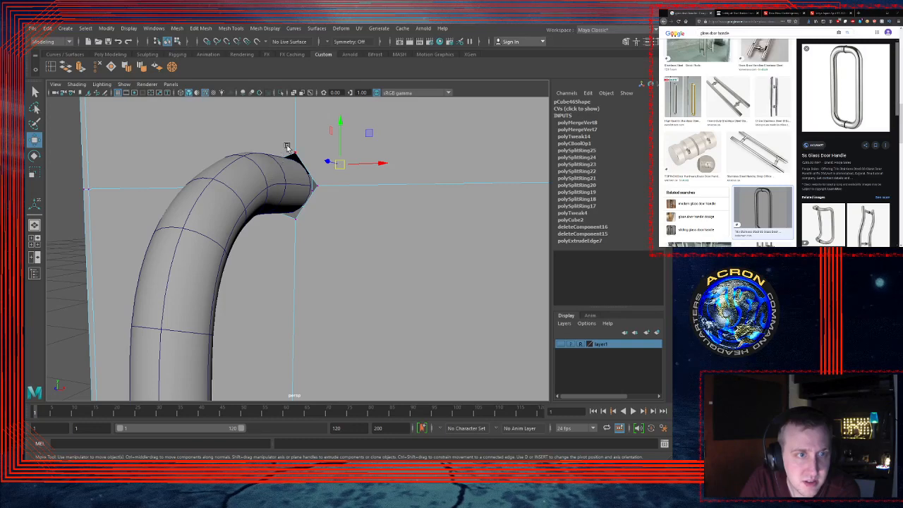
drag(296, 151, 300, 159)
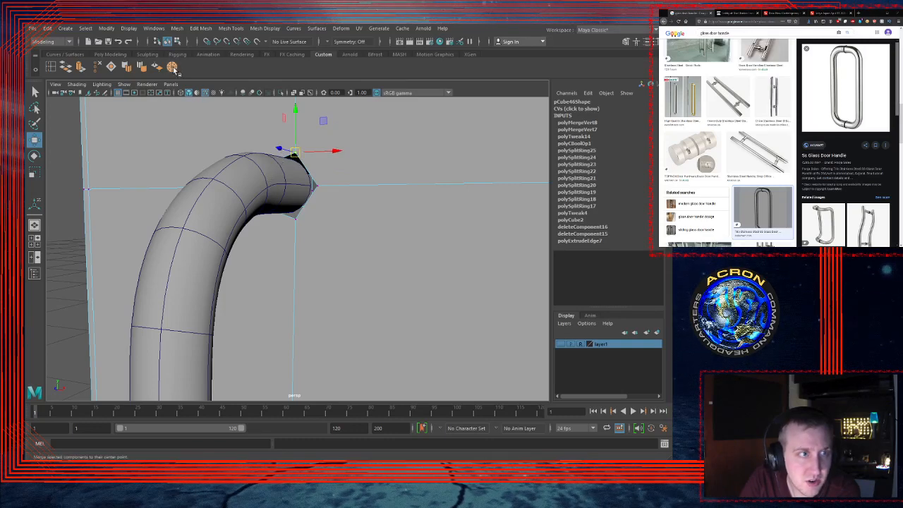
click(174, 68)
click(294, 222)
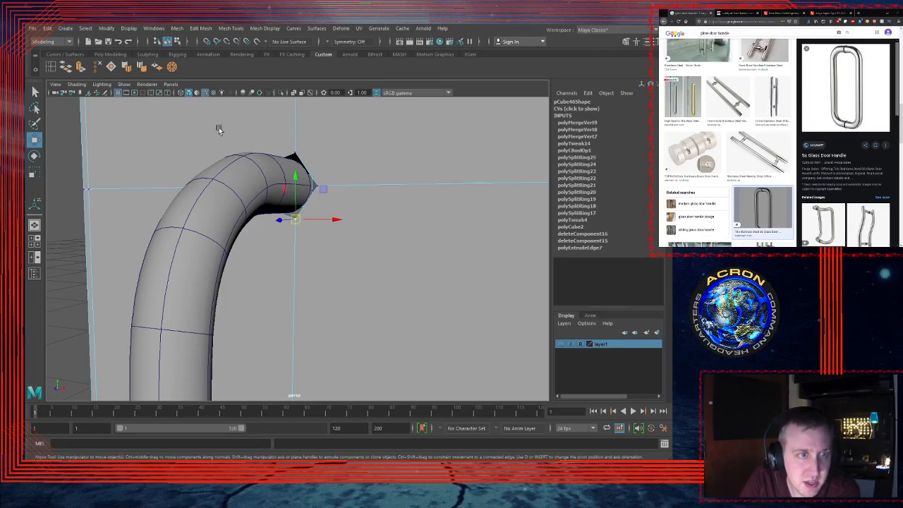
click(173, 67)
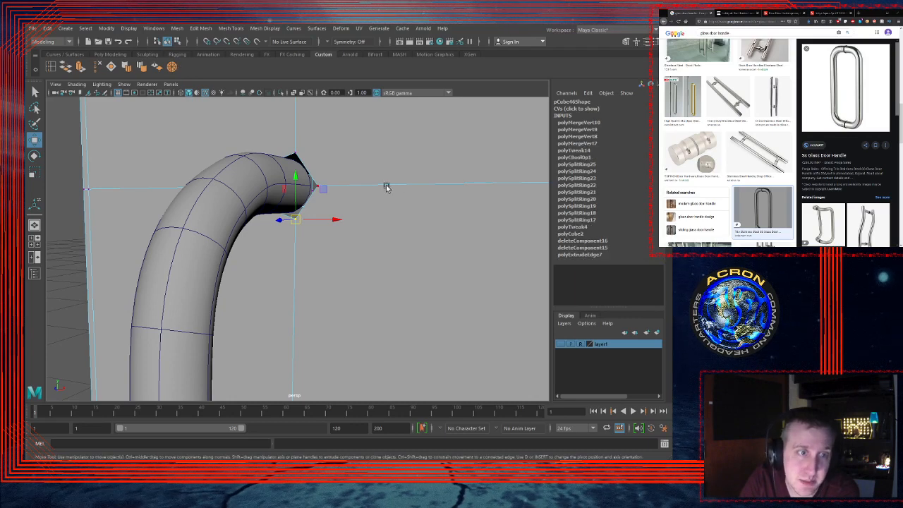
Step: Preview the door with smoothing to check the mesh around the upper handle hole, and return to the unsmoothed display
scroll(348, 189, down, 3)
alt+drag(348, 189, 376, 198)
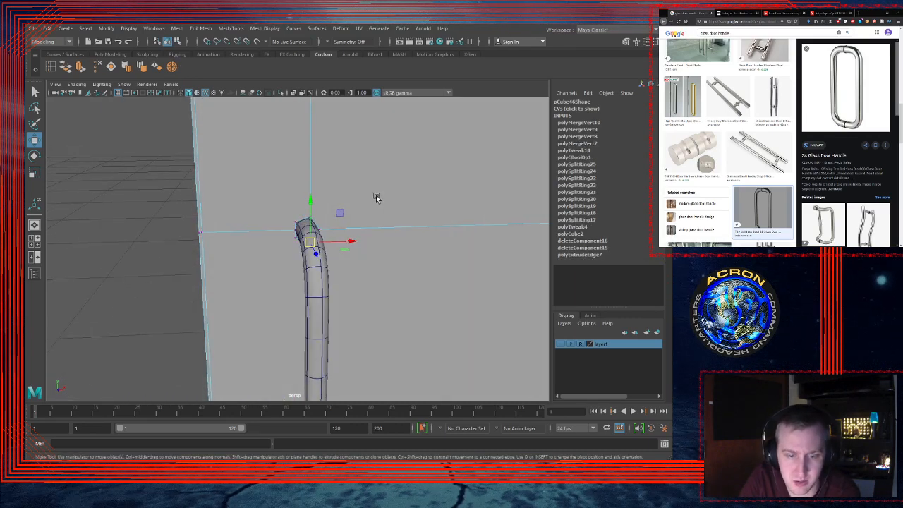
key(3)
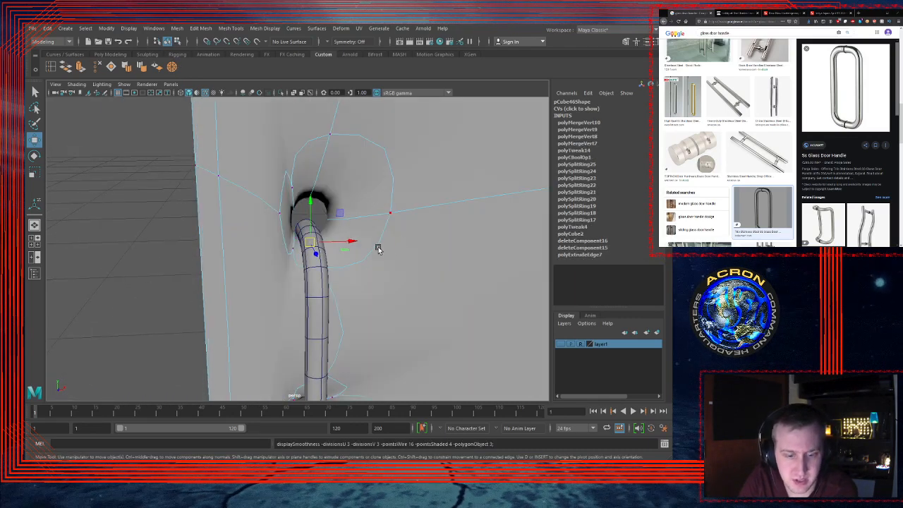
mouse_move(375, 246)
alt+mouse_down()
mouse_move(365, 244)
mouse_move(374, 244)
alt+mouse_up()
key(1)
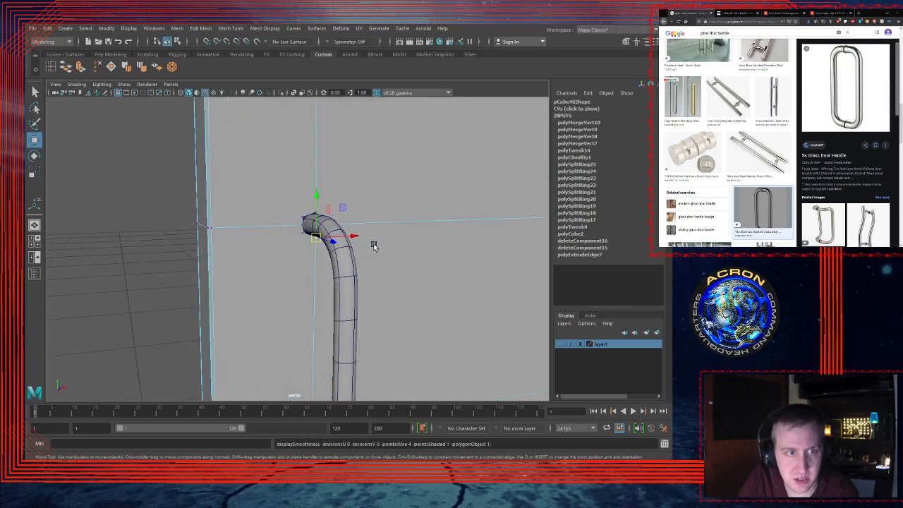
Step: Insert edge loops on the door's narrow side just above and just below the line through the upper hole
mouse_move(362, 236)
alt+right_down()
mouse_move(332, 235)
mouse_move(361, 230)
alt+right_up()
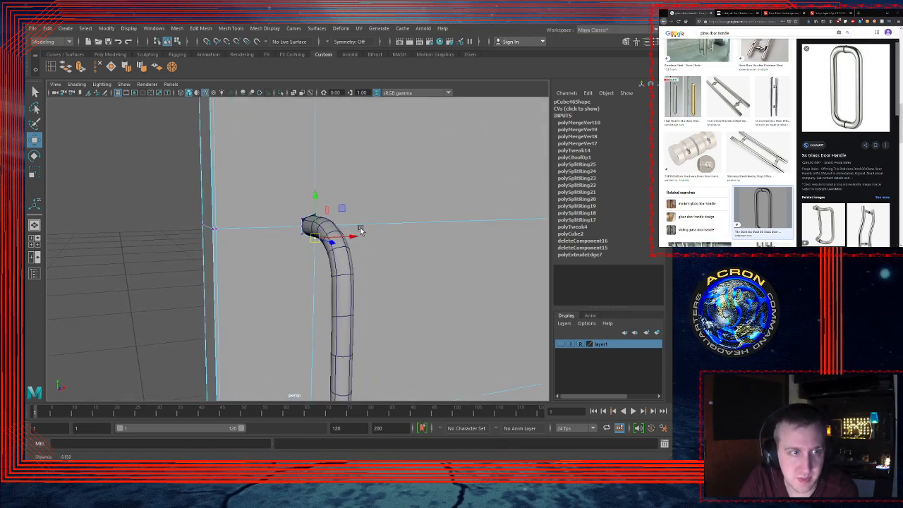
alt+middle_drag(312, 203, 347, 236)
alt+right_drag(346, 236, 352, 230)
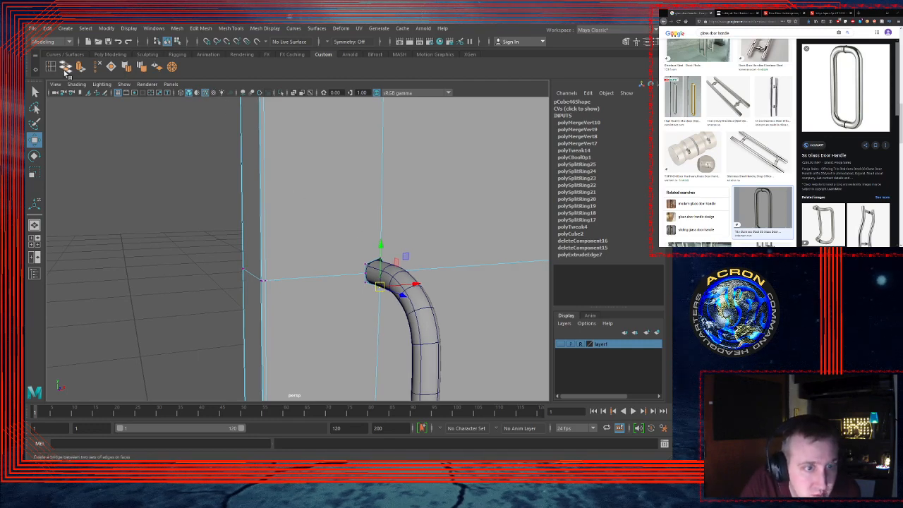
click(53, 68)
click(264, 267)
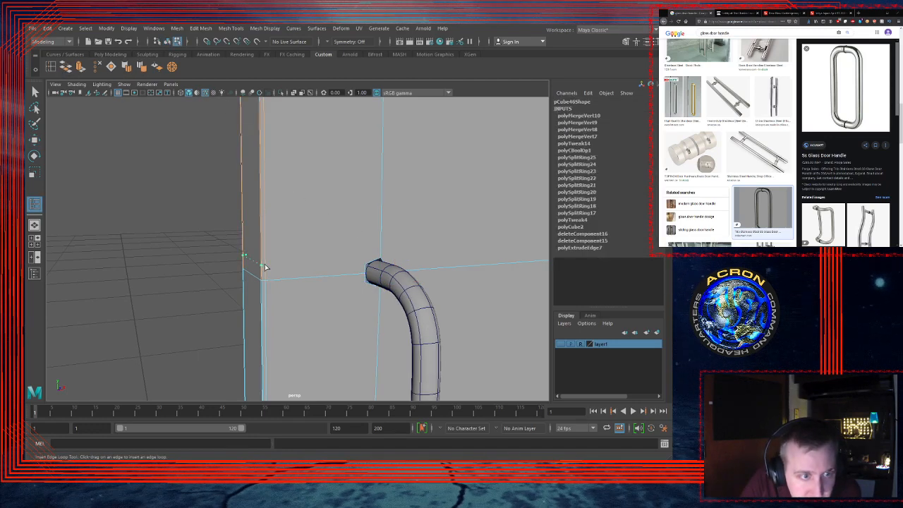
click(266, 266)
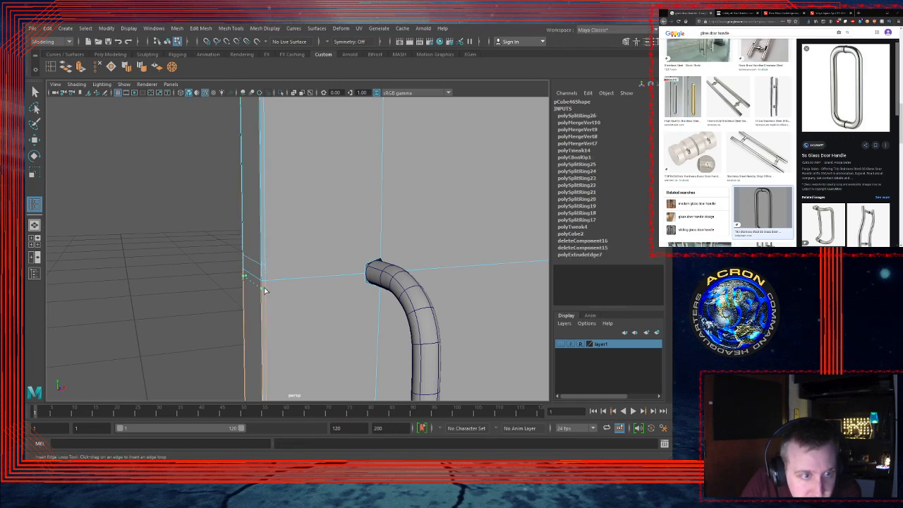
click(265, 290)
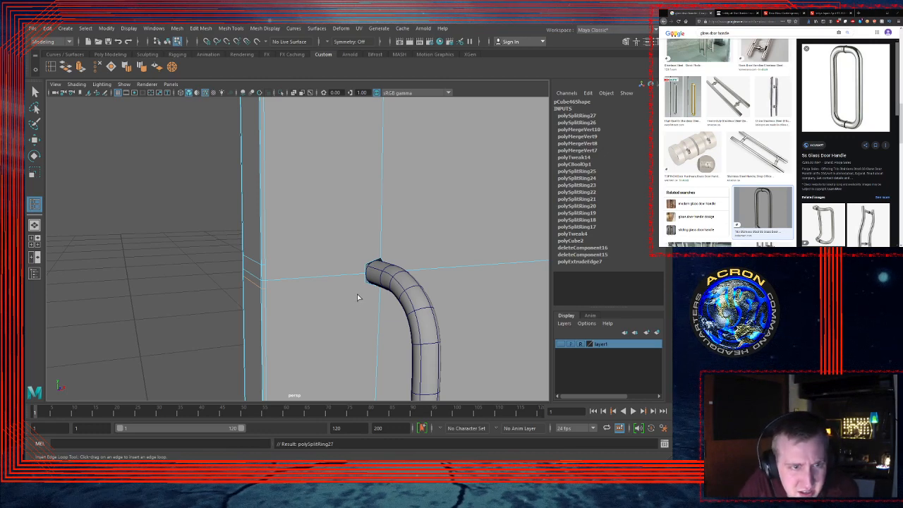
Step: Delete the door face between the two handle holes and the door's outer edge on the handle side
alt+drag(358, 294, 279, 280)
alt+right_drag(278, 280, 343, 262)
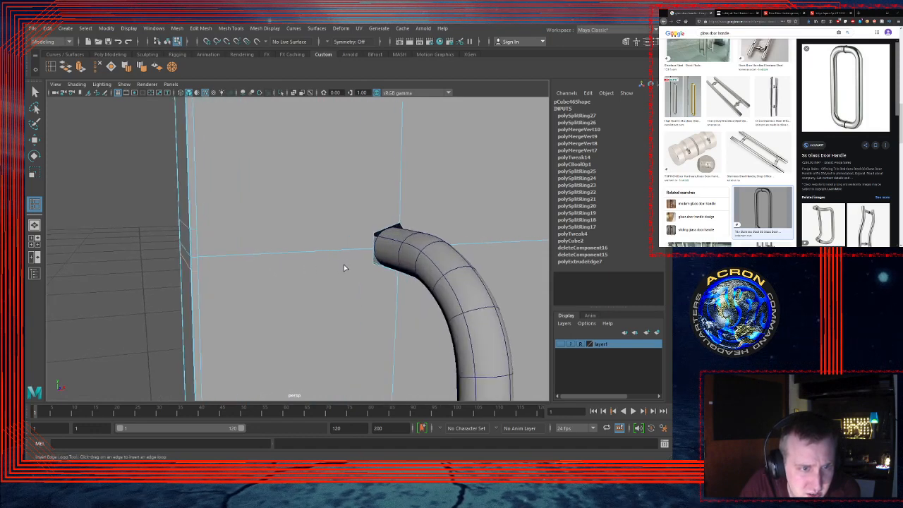
alt+middle_drag(344, 265, 346, 237)
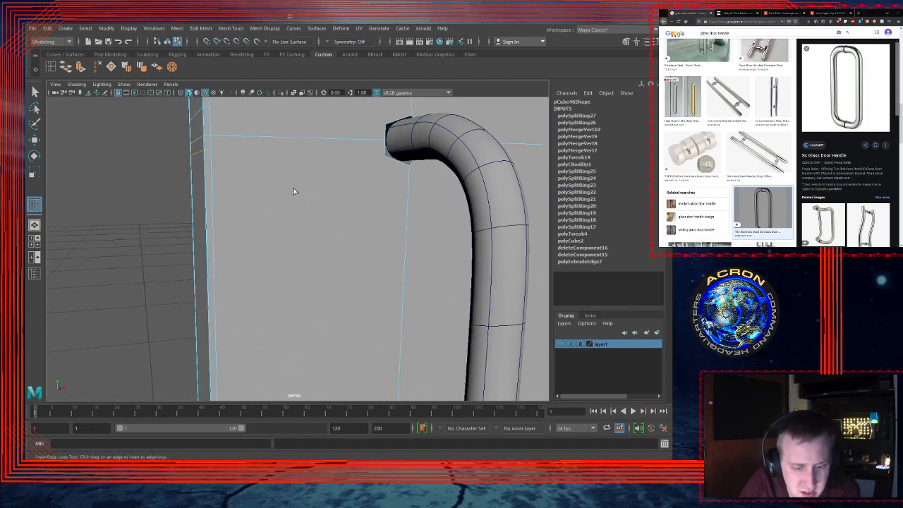
key(q)
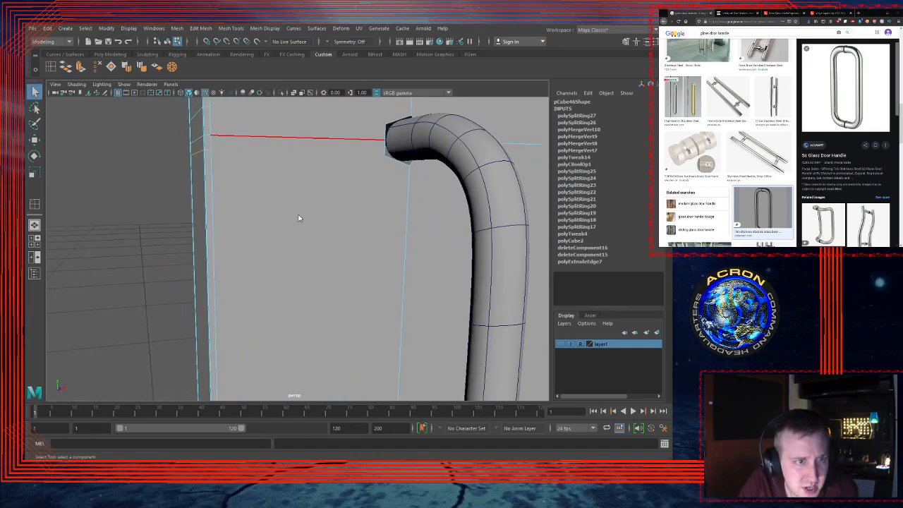
click(297, 200)
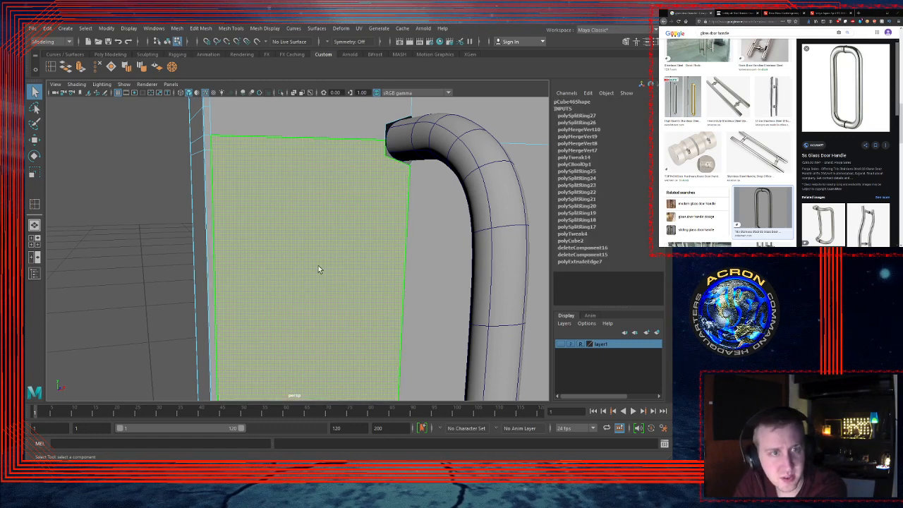
key(Delete)
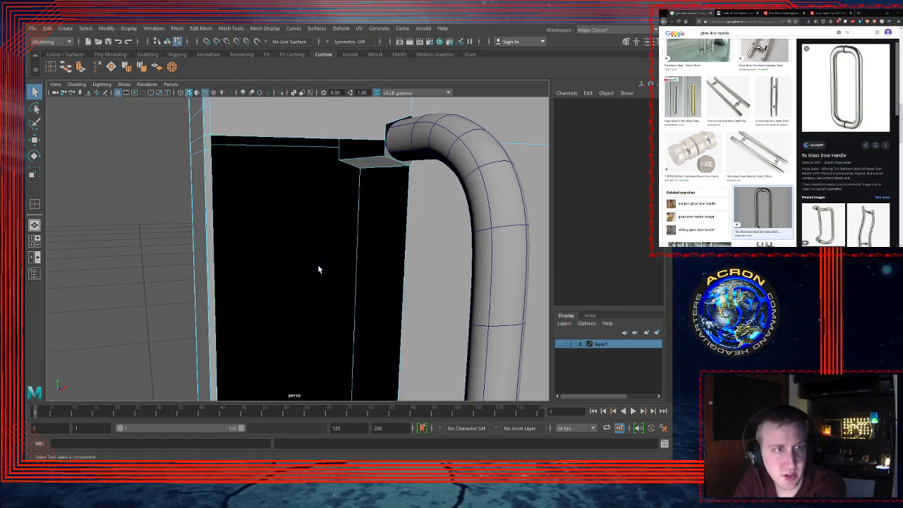
Step: Bridge the front and back horizontal edges at the upper end of the opening between the handle holes
click(213, 145)
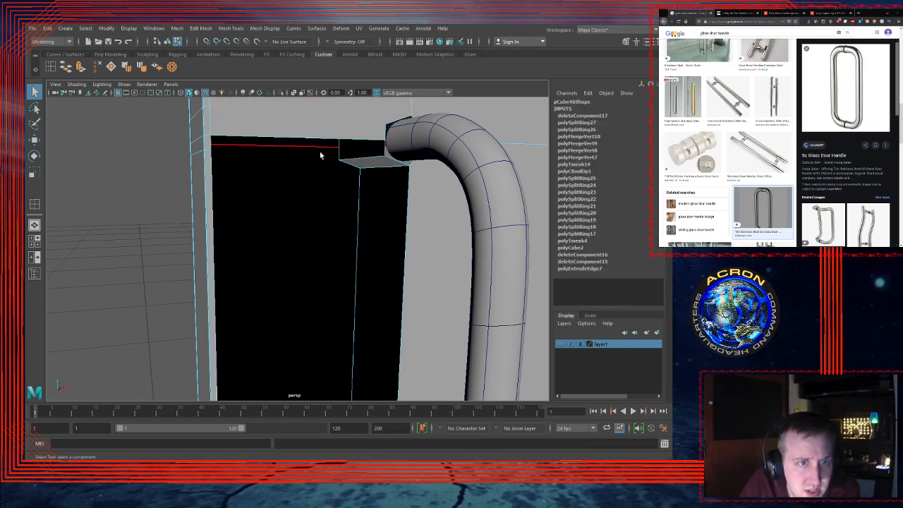
click(65, 67)
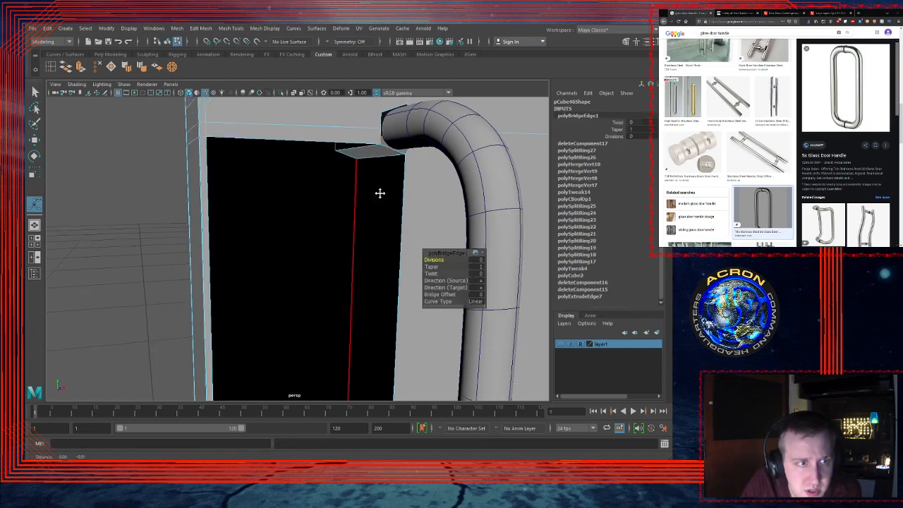
alt+middle_drag(380, 193, 382, 116)
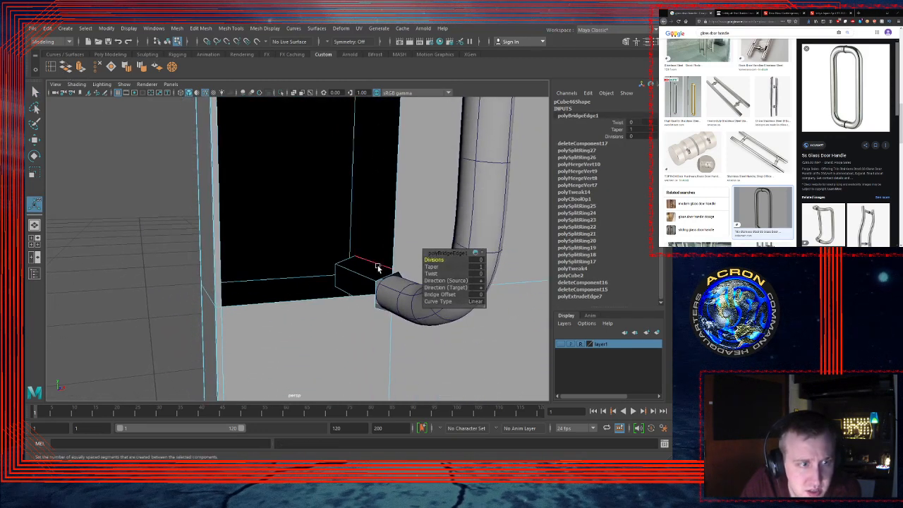
Step: Insert two edge loops on the door's narrow side, spaced just above the line through the lower handle hole
alt+middle_drag(334, 203, 338, 294)
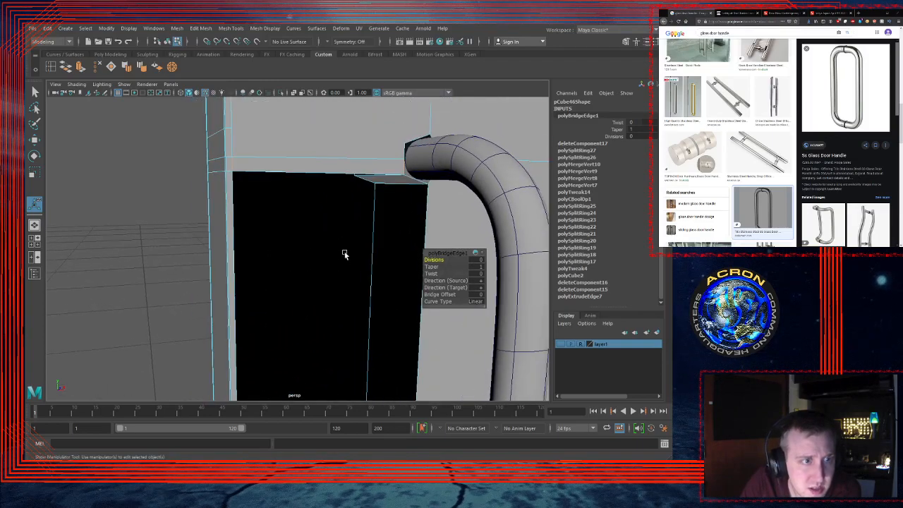
alt+right_drag(345, 254, 328, 243)
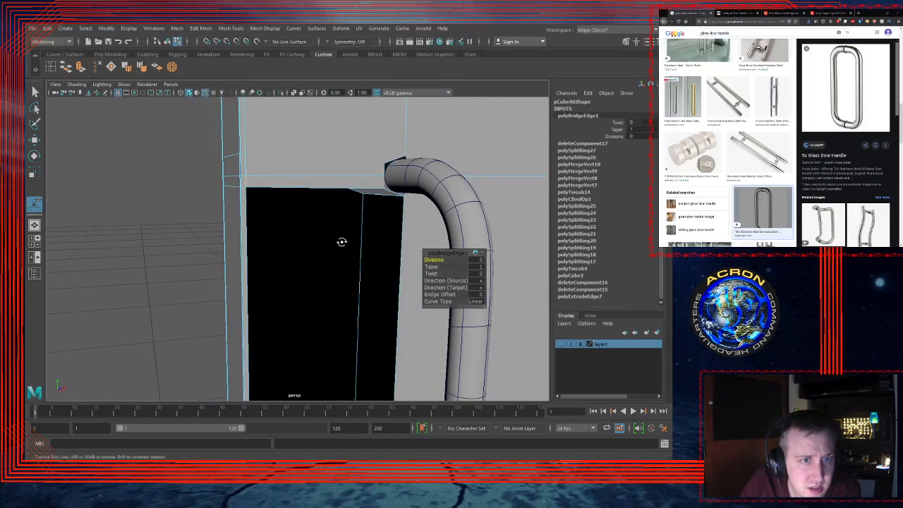
alt+drag(342, 243, 333, 240)
alt+right_drag(386, 253, 367, 250)
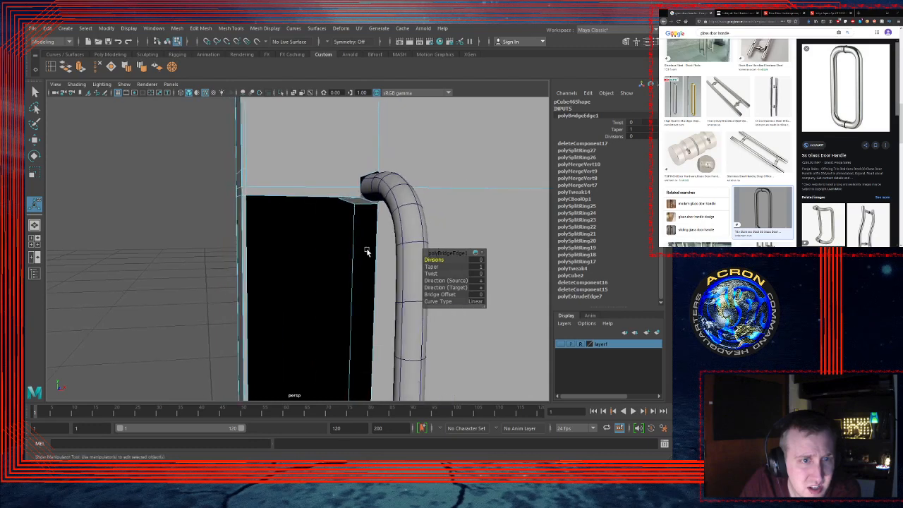
alt+middle_drag(367, 250, 369, 228)
alt+middle_drag(287, 237, 320, 156)
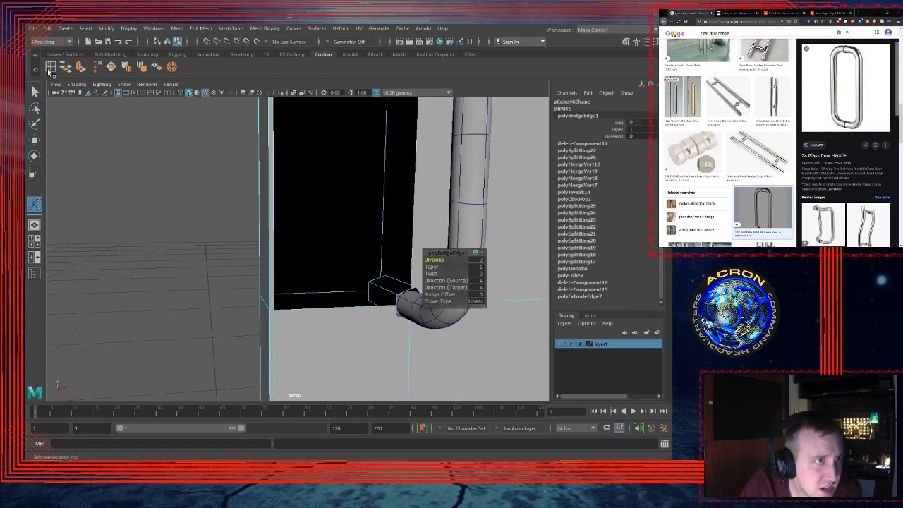
click(52, 68)
scroll(291, 264, up, 3)
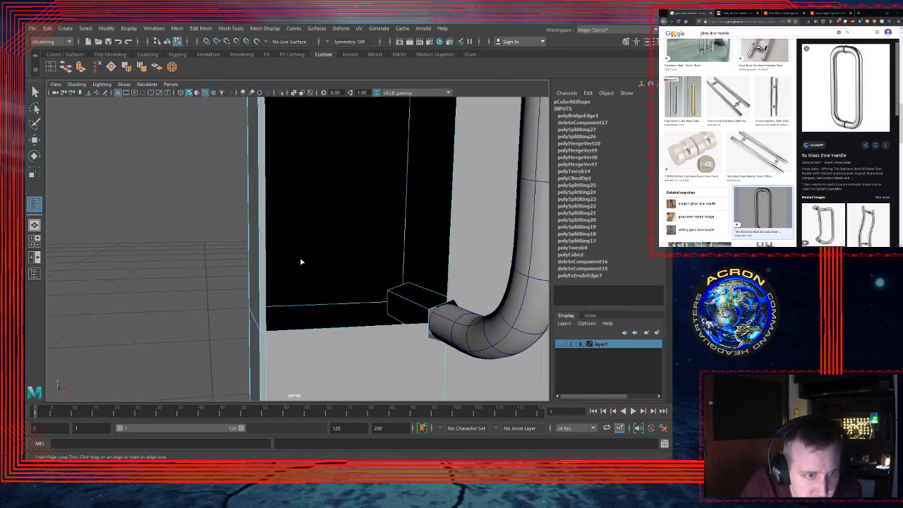
alt+middle_drag(305, 261, 294, 249)
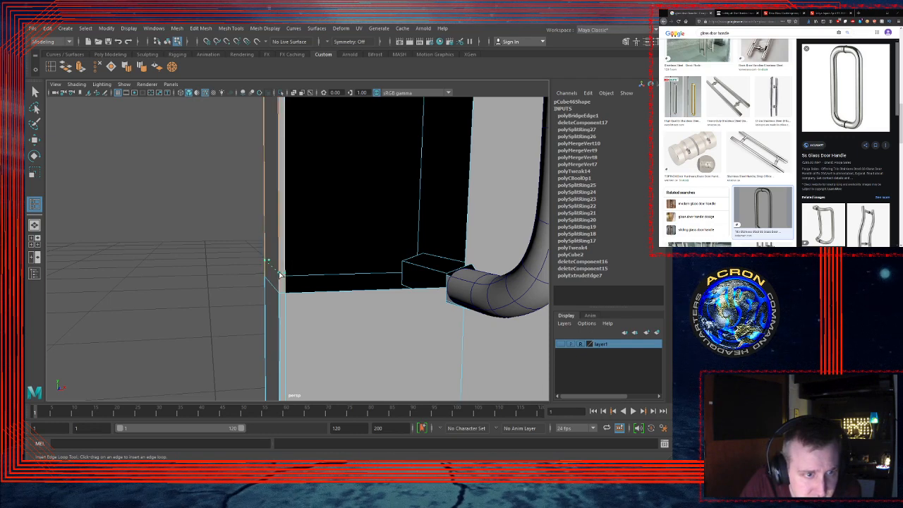
click(281, 275)
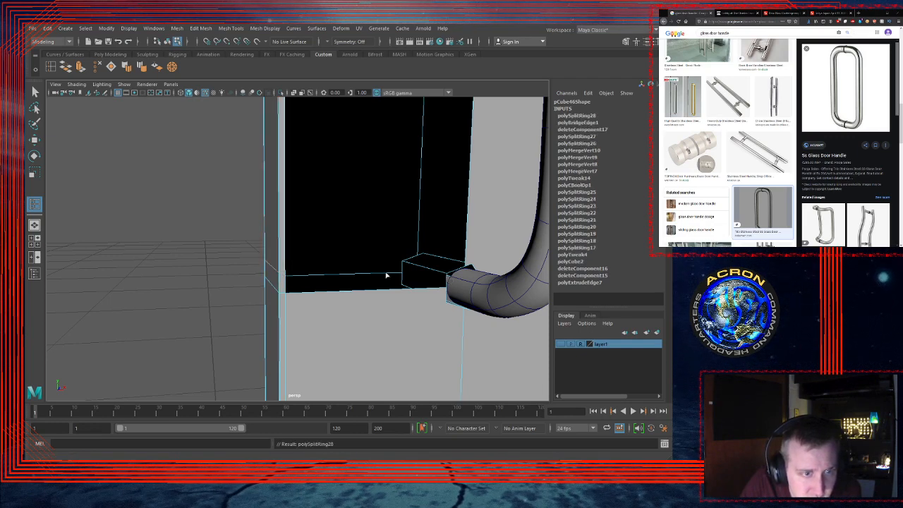
click(280, 250)
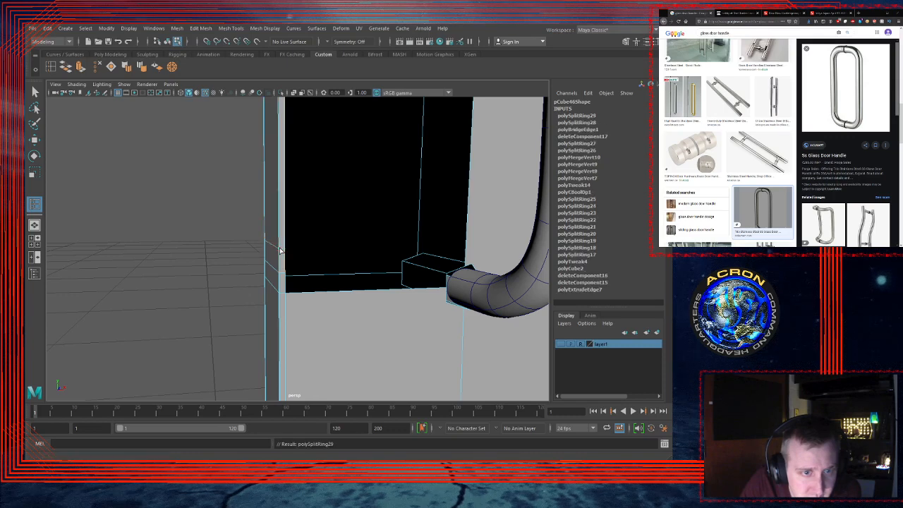
Step: Insert an edge loop on the narrow side just below the upper hole and bridge its short vertical edge to the hole's side
alt+middle_drag(426, 245, 421, 329)
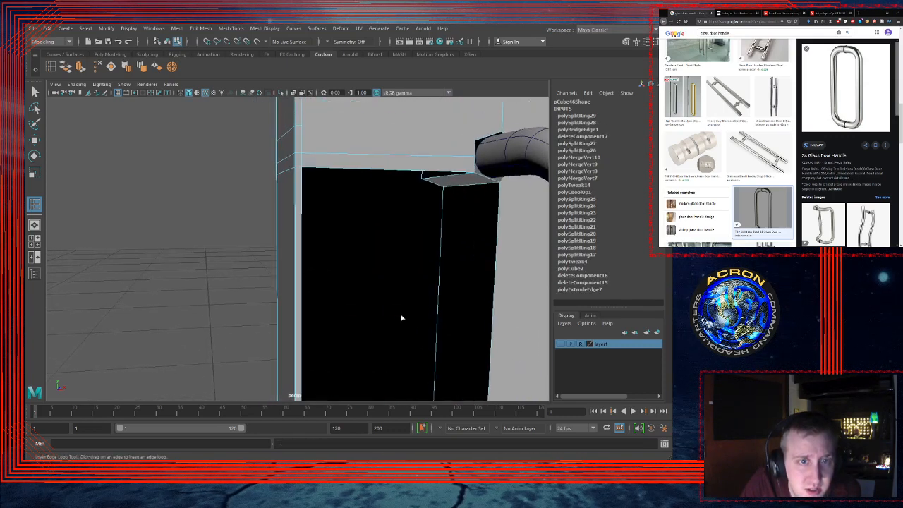
click(297, 189)
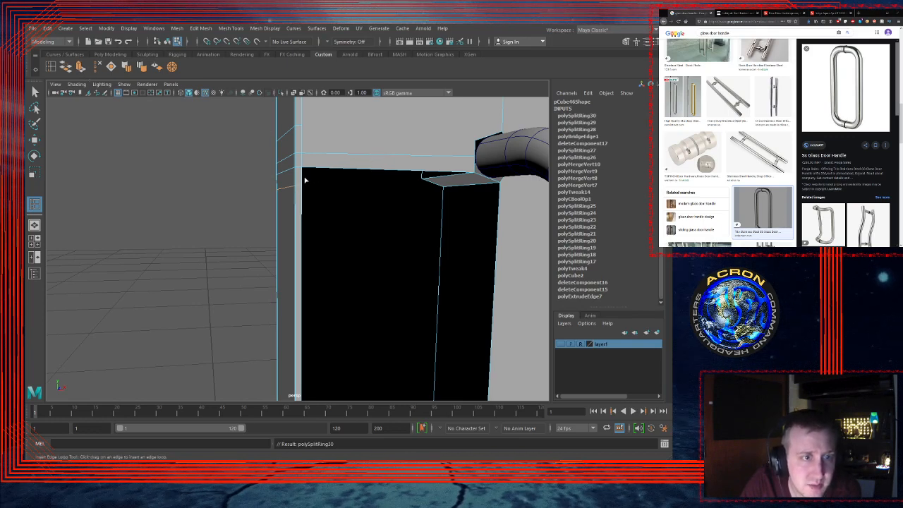
key(q)
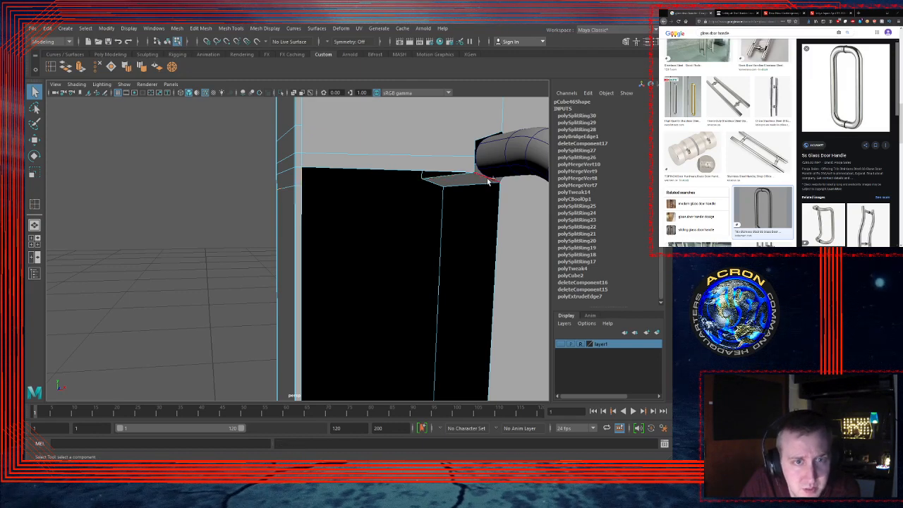
click(66, 67)
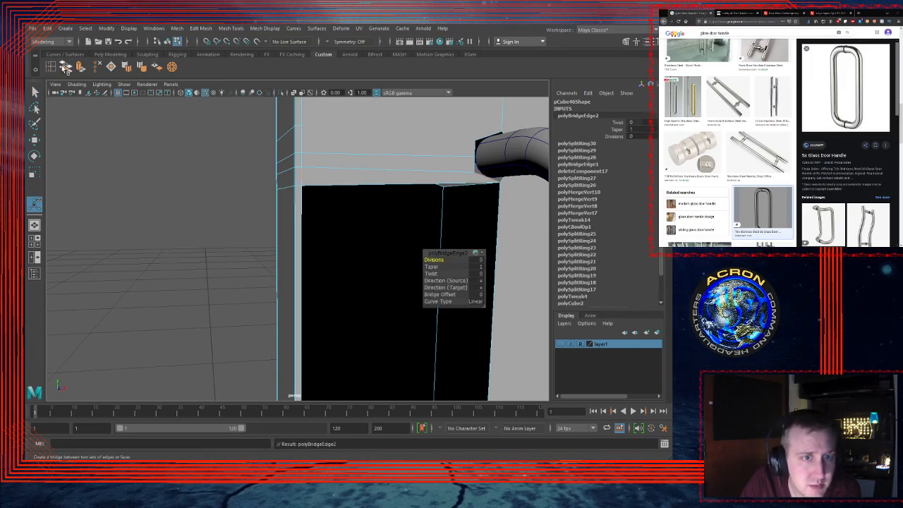
Step: Try to bridge the long vertical edges of the opening between the two handle holes, and undo the bridge
click(302, 217)
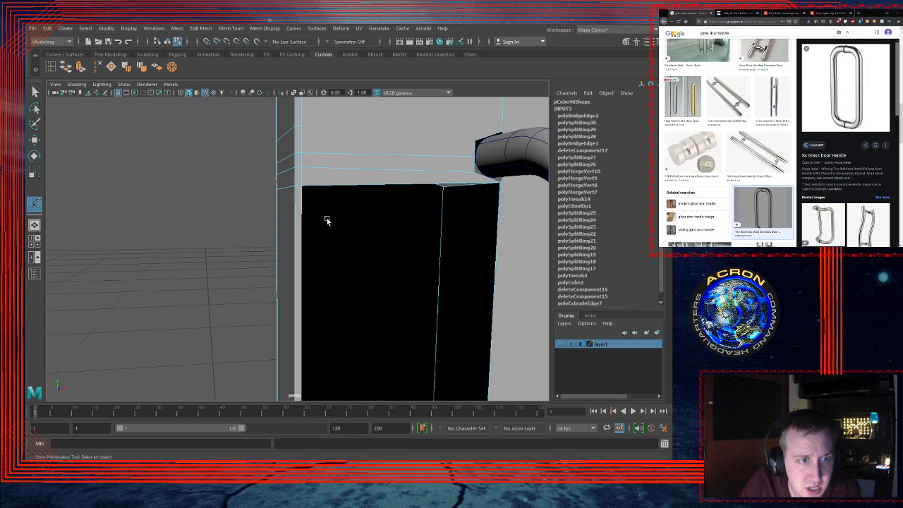
shift+click(497, 222)
click(66, 66)
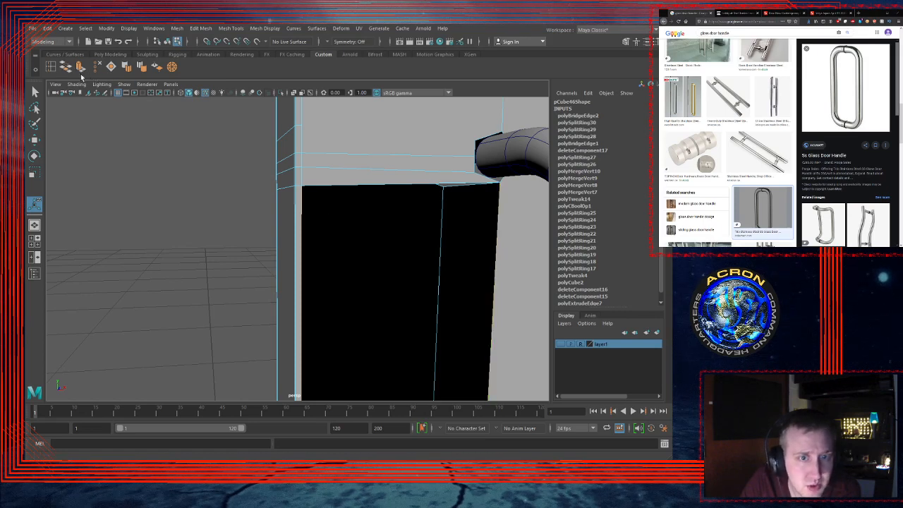
alt+middle_drag(465, 252, 449, 164)
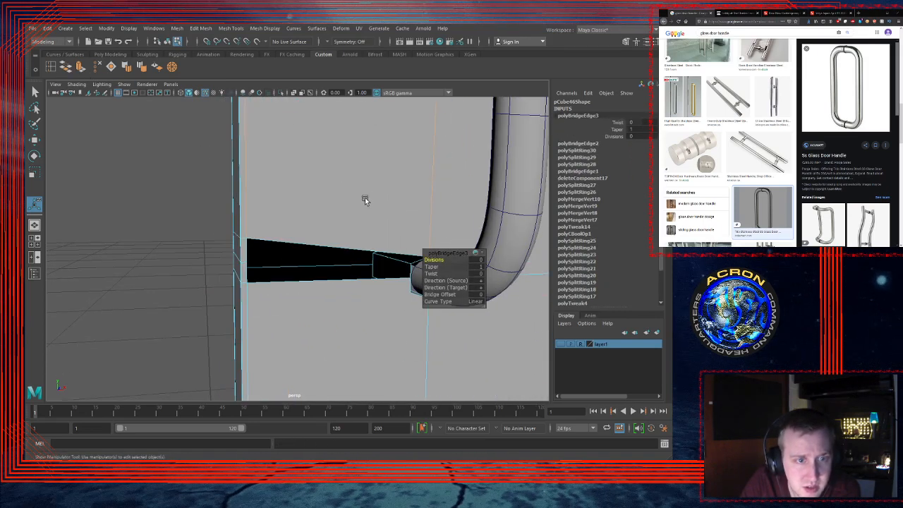
alt+right_drag(366, 201, 389, 191)
click(236, 250)
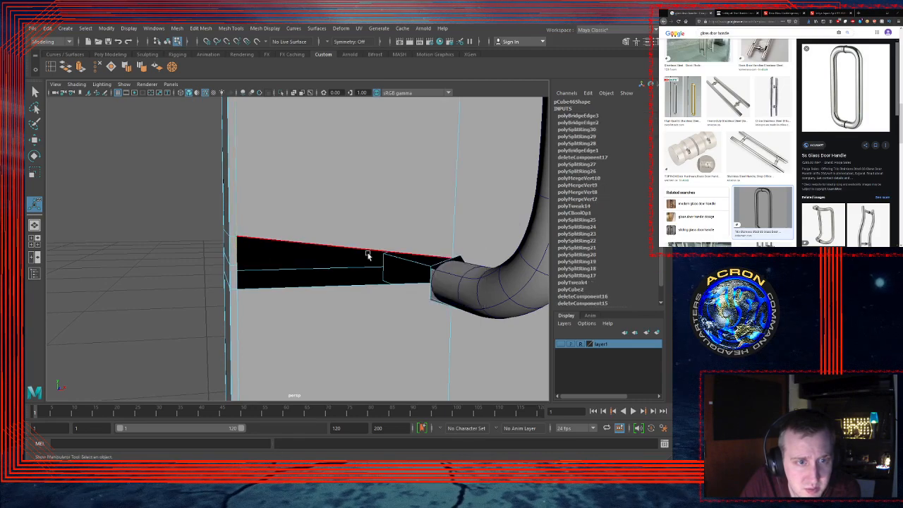
alt+drag(466, 257, 418, 251)
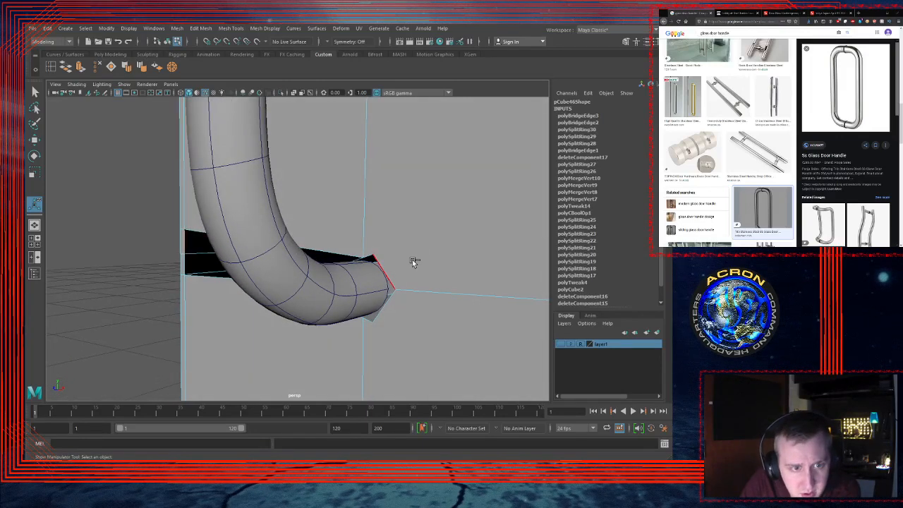
right_click(412, 261)
key(ctrl+z)
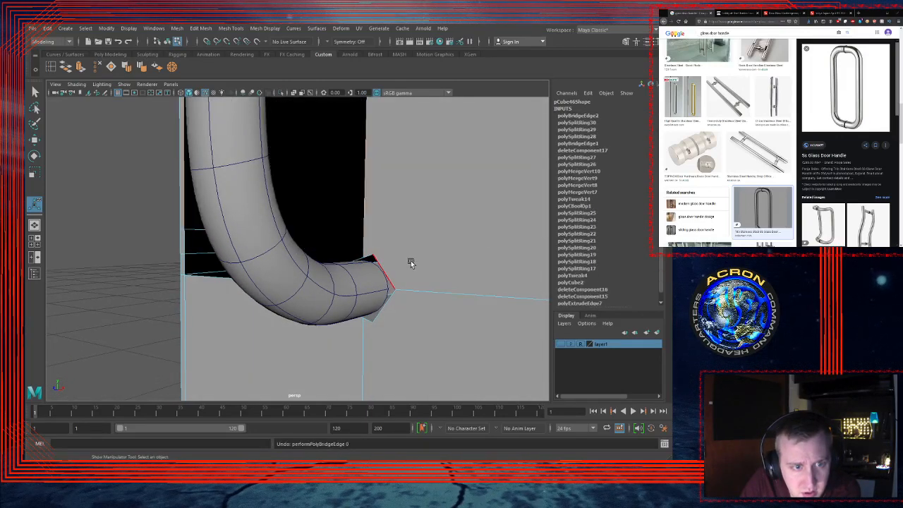
Step: Snap the opening's lower inner corner vertex onto the top corner of the lower handle hole on the handle side
alt+drag(387, 247, 382, 248)
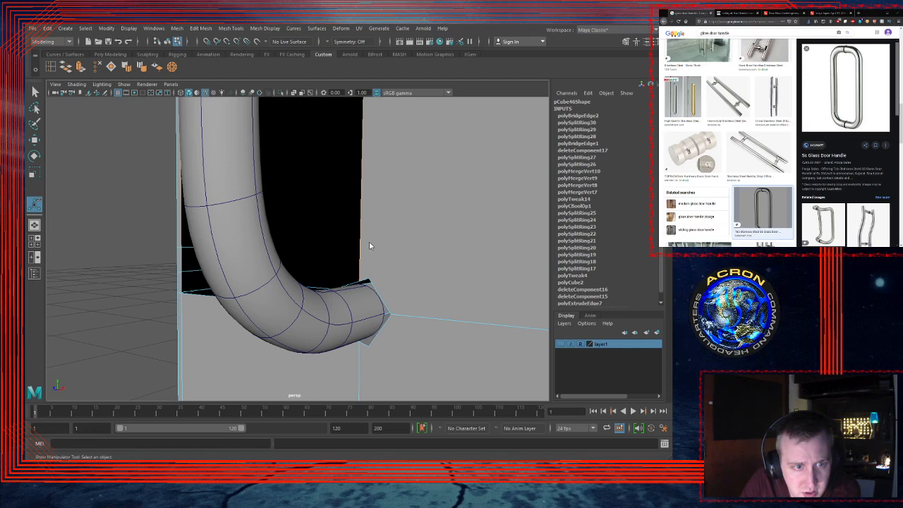
key(F9)
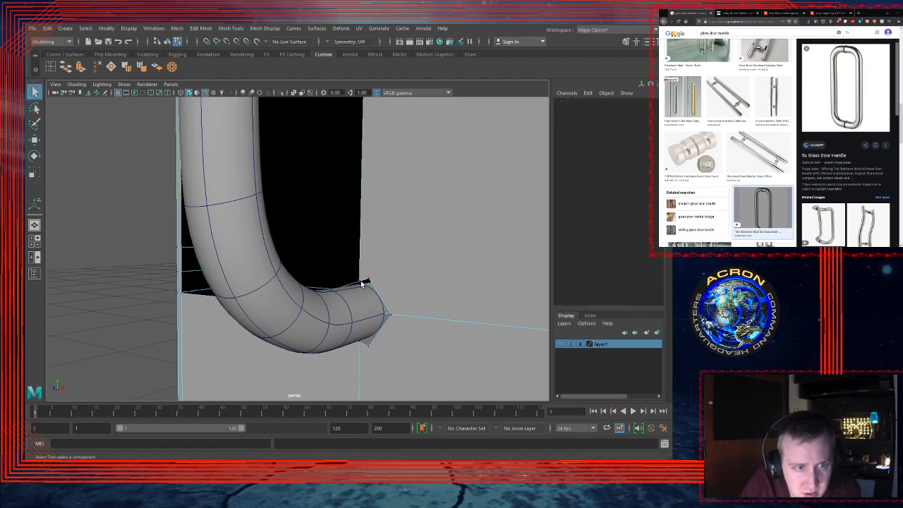
click(362, 283)
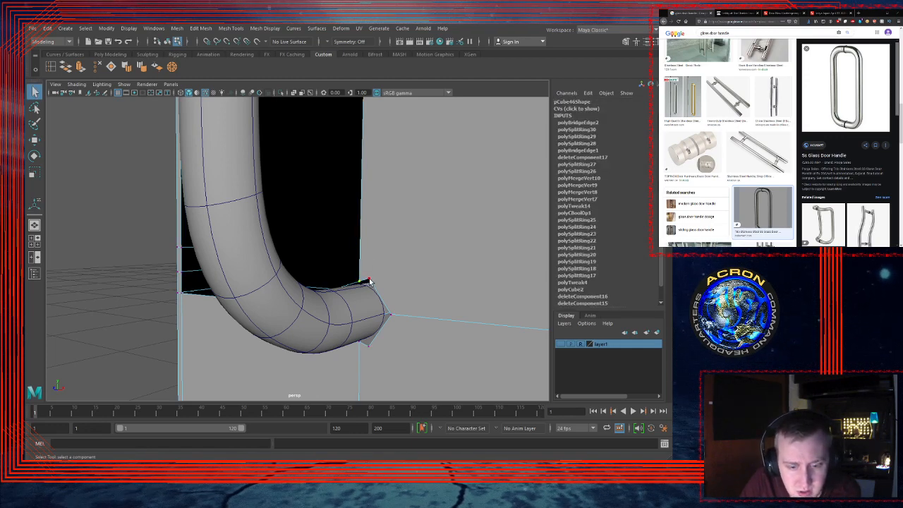
key(w)
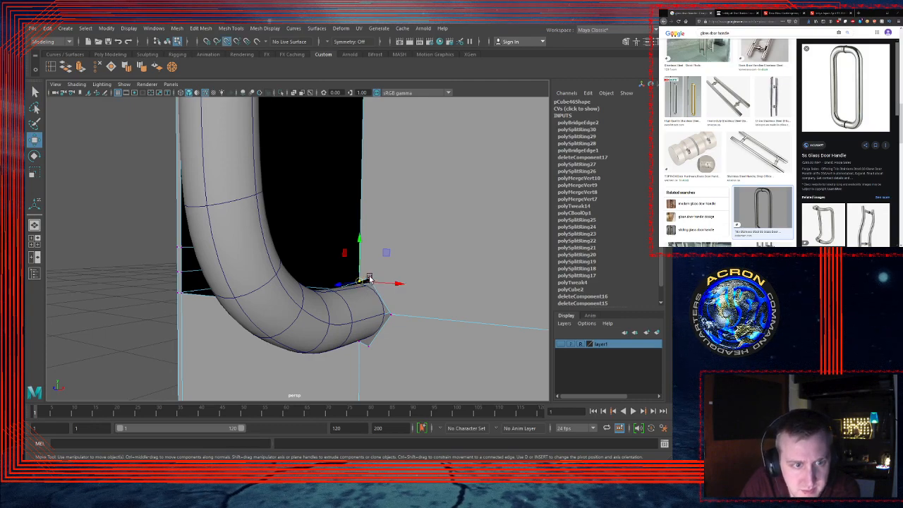
drag(369, 279, 368, 280)
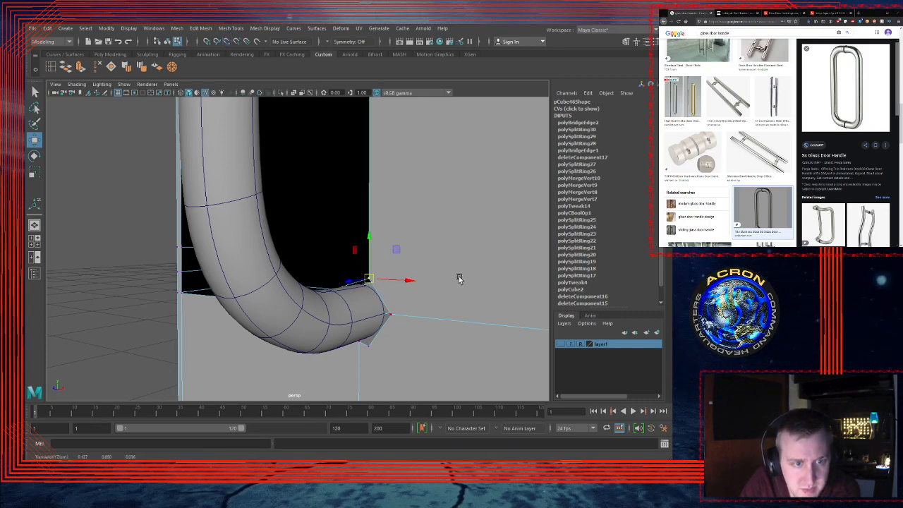
Step: On the door's opposite face, snap the vertex above the lower hole onto the hole's top corner to close the gap
alt+drag(423, 296, 561, 219)
click(252, 220)
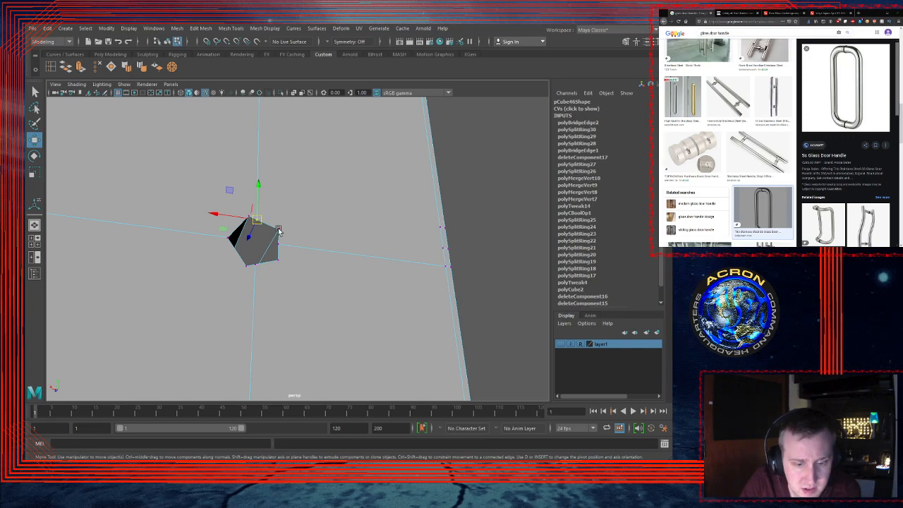
key(v)
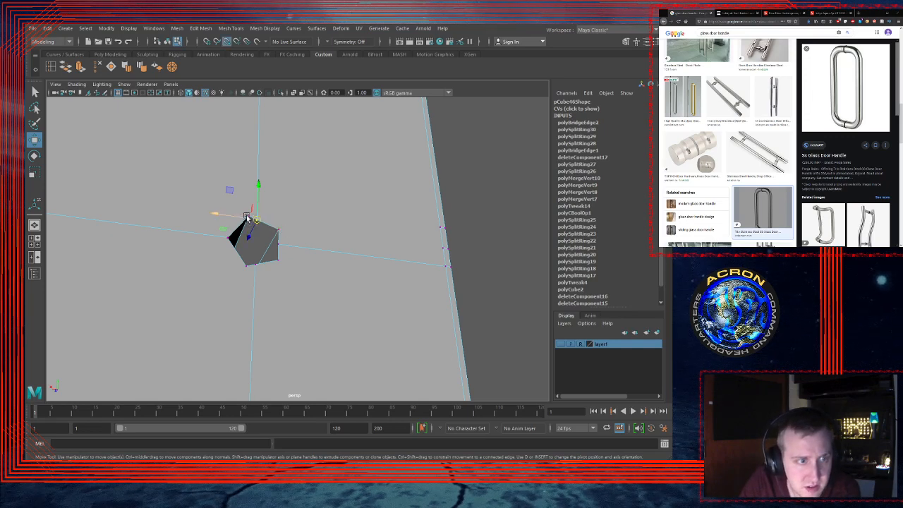
drag(249, 216, 277, 251)
key(ctrl+z)
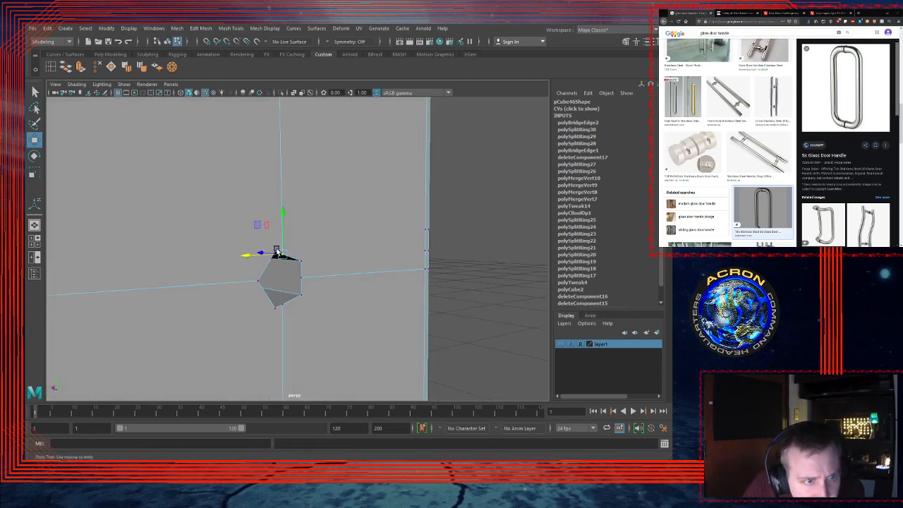
mouse_move(287, 241)
alt+right_down()
mouse_move(327, 240)
mouse_move(301, 240)
alt+right_up()
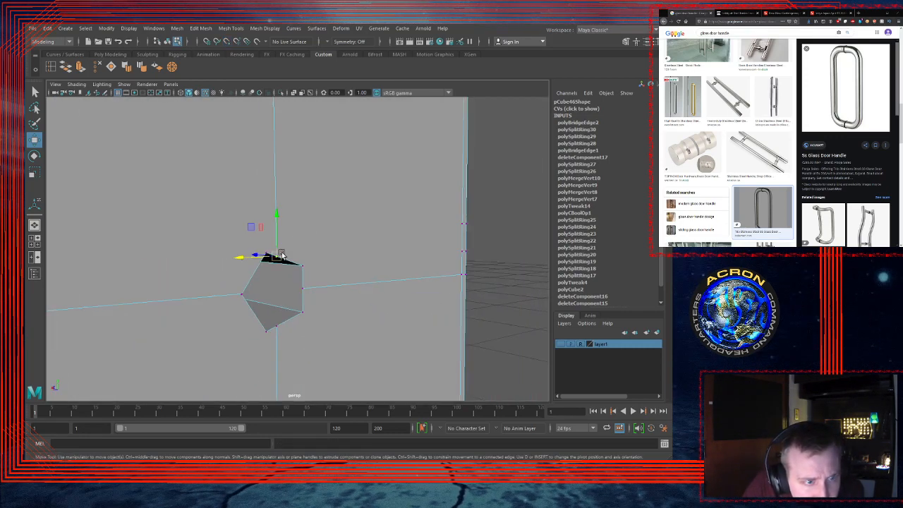
click(278, 254)
key(v)
middle_drag(266, 241, 266, 252)
alt+drag(307, 240, 296, 222)
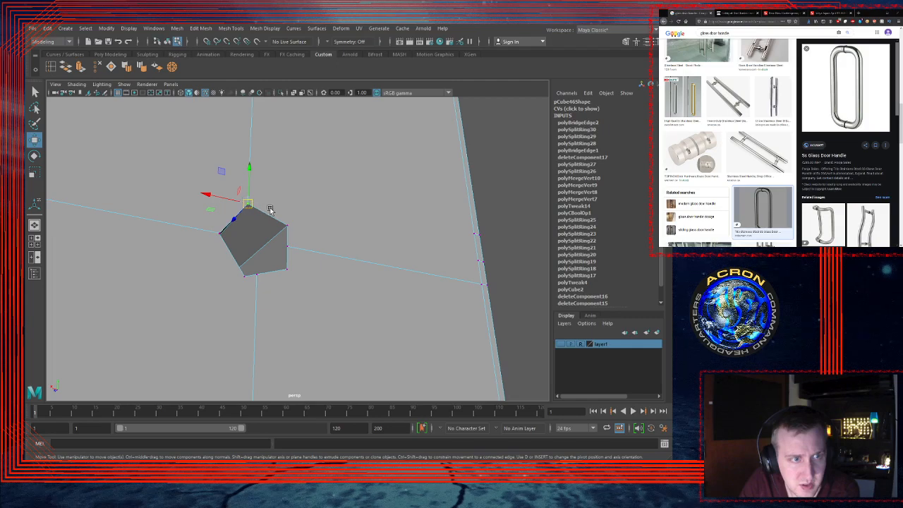
Step: Merge the snapped vertices at the lower hole's top corner on both faces of the door
alt+drag(249, 160, 187, 147)
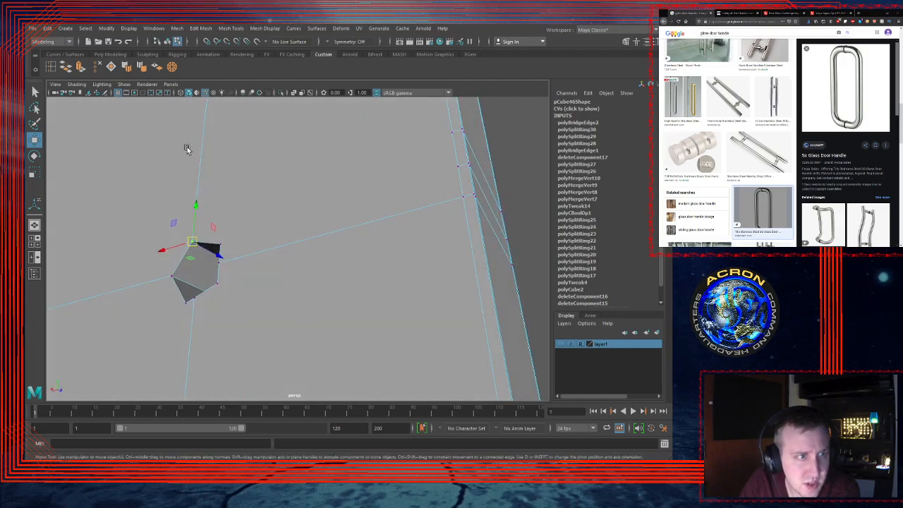
click(172, 67)
alt+drag(370, 184, 256, 221)
click(414, 252)
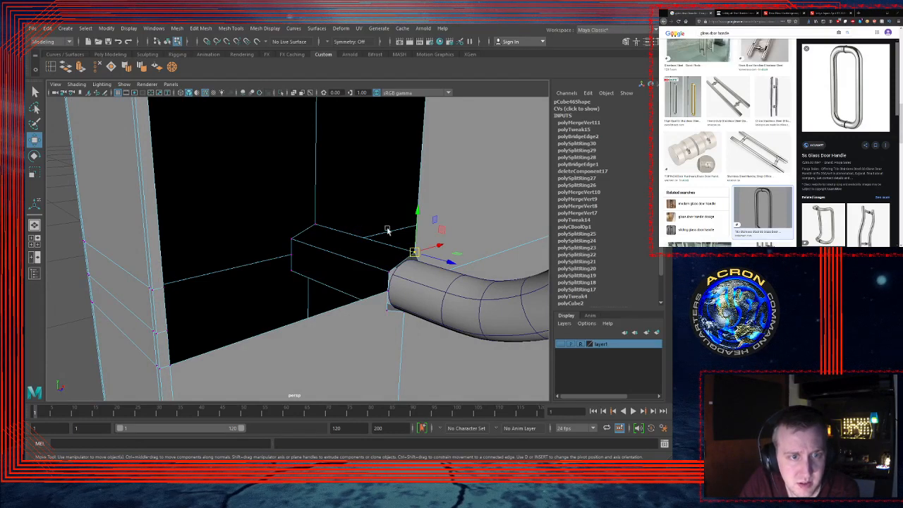
click(172, 67)
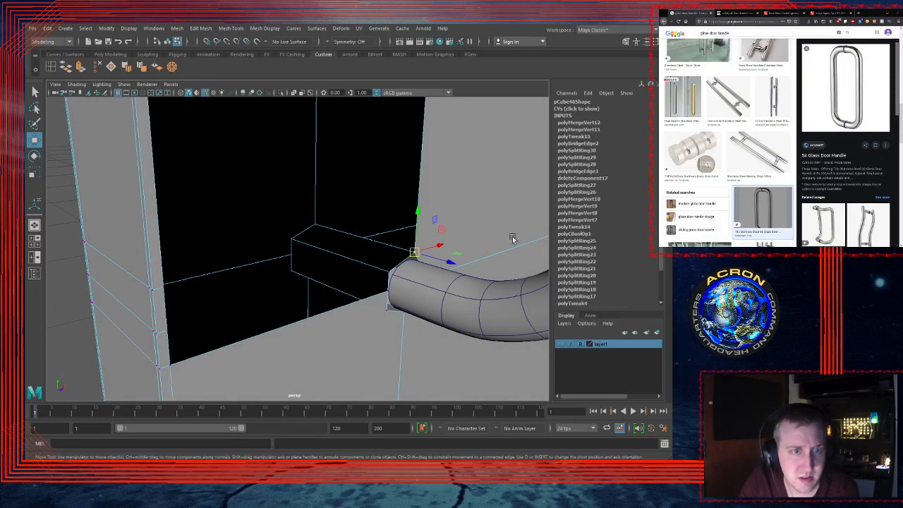
Step: Bridge the short vertical edge at the opening's outer side to the lower hole's side edge
alt+drag(513, 238, 491, 214)
alt+drag(412, 234, 411, 203)
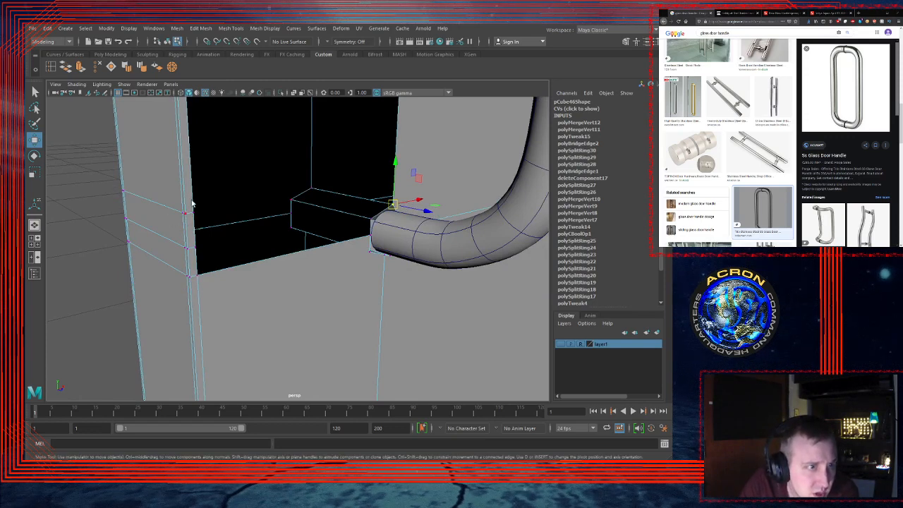
click(196, 263)
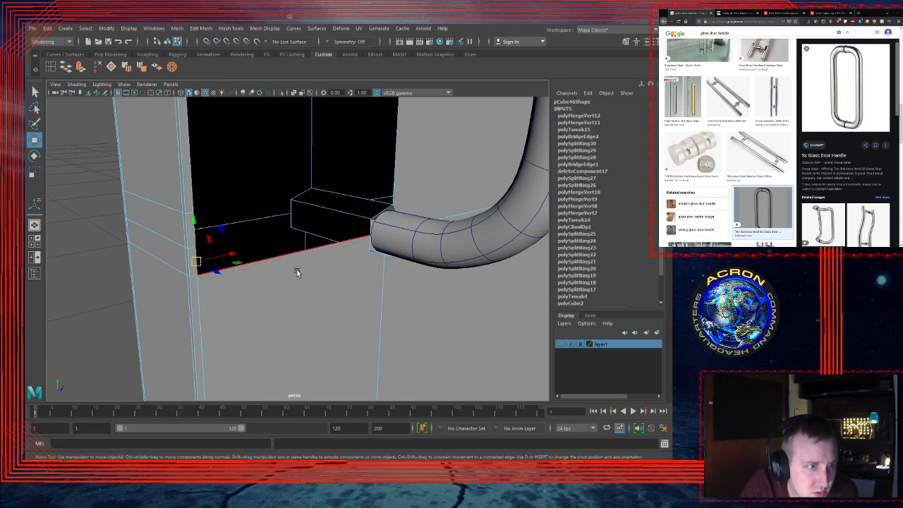
shift+click(372, 226)
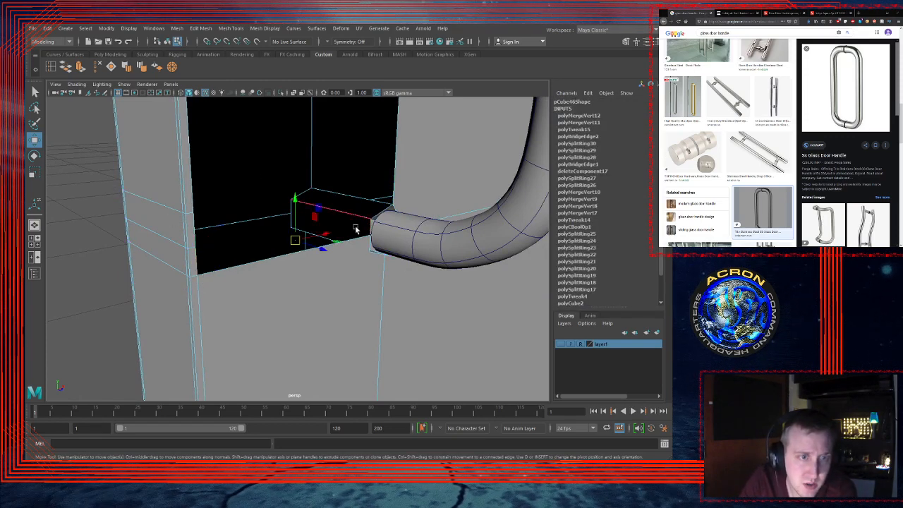
click(66, 68)
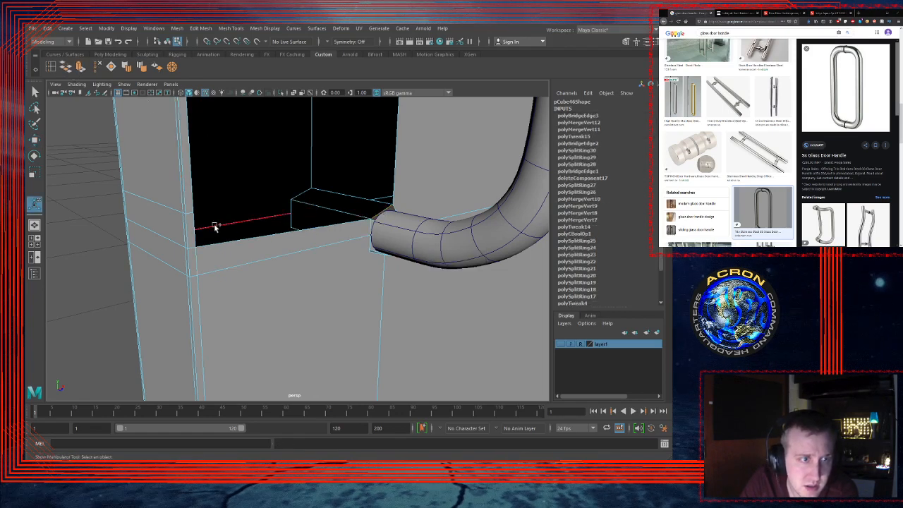
Step: Close the handle-side opening by bridging the short edge beside the lower hole and the two long vertical edges above it
key(g)
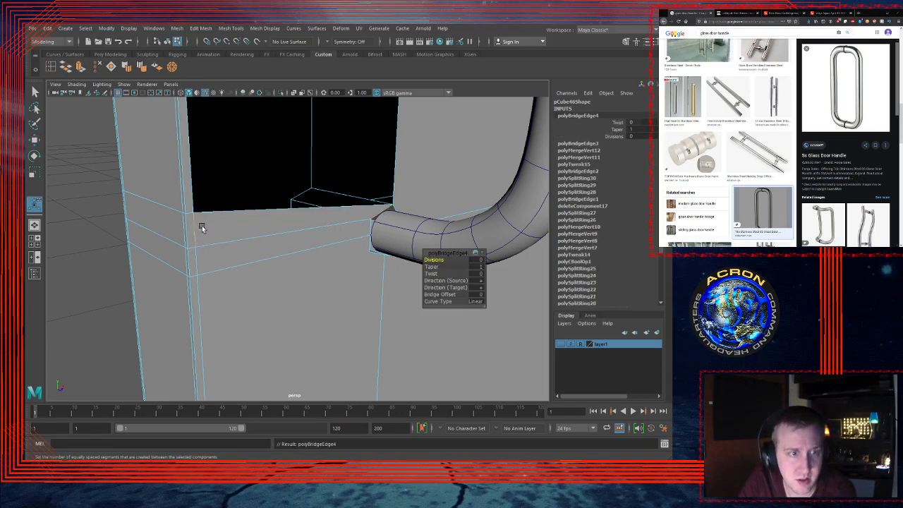
click(395, 168)
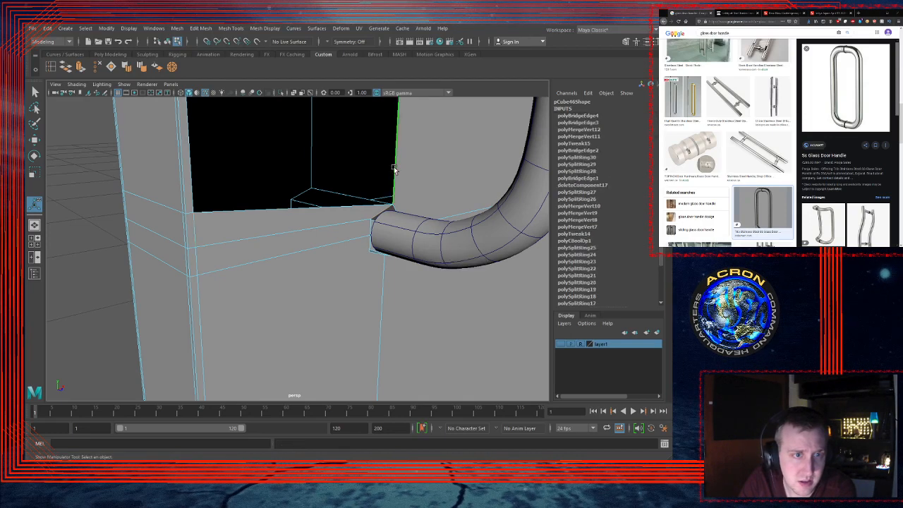
shift+click(193, 166)
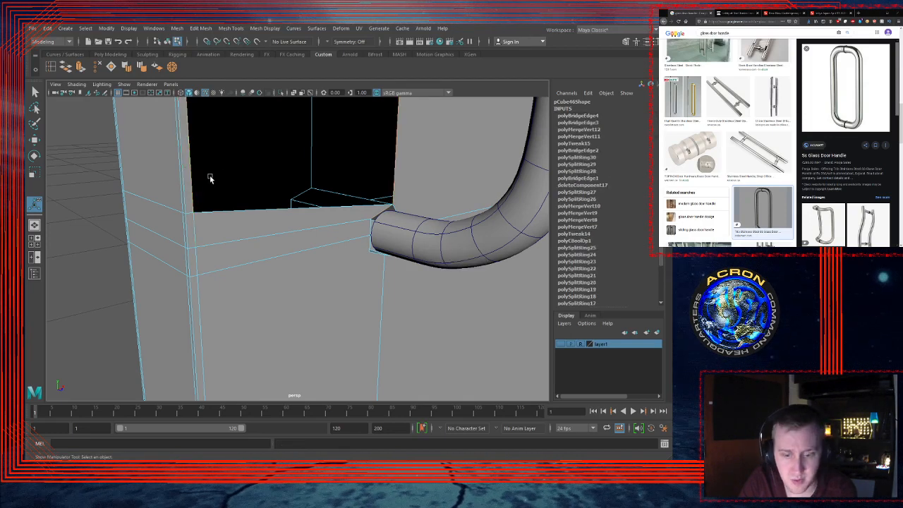
key(g)
Step: Preview the door smoothed to check the mesh around both handle holes, and return to the unsmoothed display
alt+drag(464, 188, 331, 236)
scroll(400, 237, down, 5)
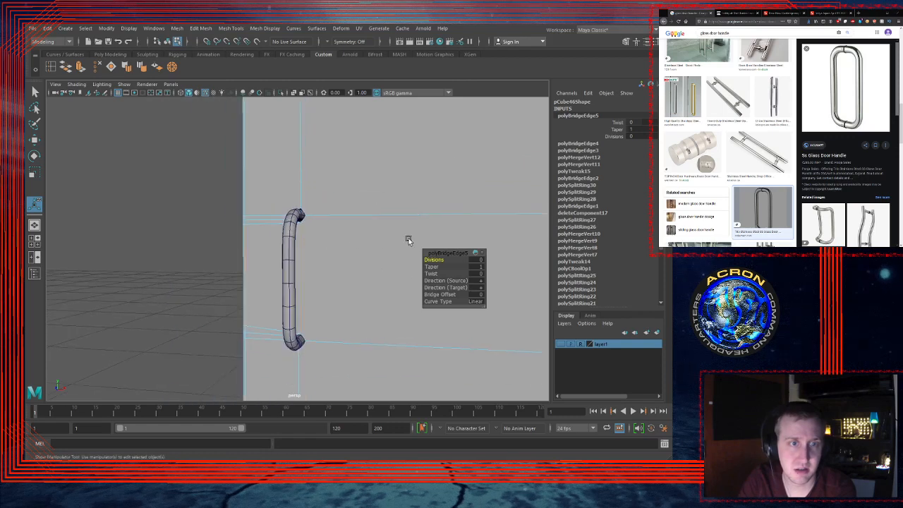
alt+middle_drag(409, 239, 367, 210)
alt+drag(367, 210, 348, 216)
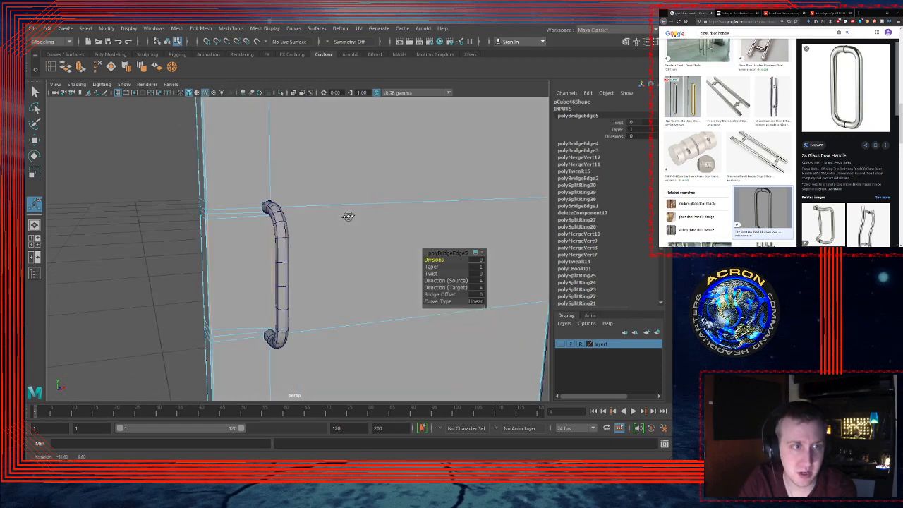
key(3)
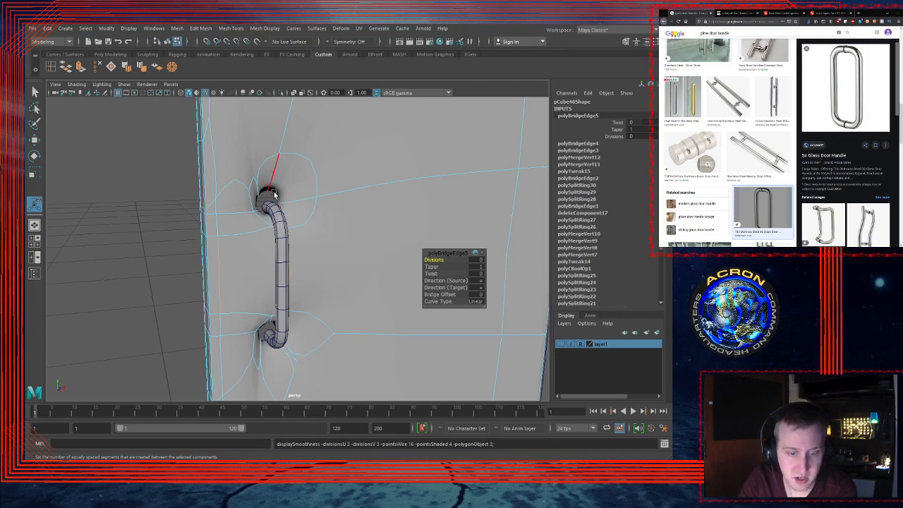
key(1)
Step: On the door's opposite side, delete the face between the two handle holes and the door's outer edge strip
alt+drag(288, 228, 429, 232)
alt+middle_drag(429, 232, 332, 207)
mouse_move(302, 209)
alt+right_down()
mouse_move(322, 206)
mouse_move(292, 225)
alt+right_up()
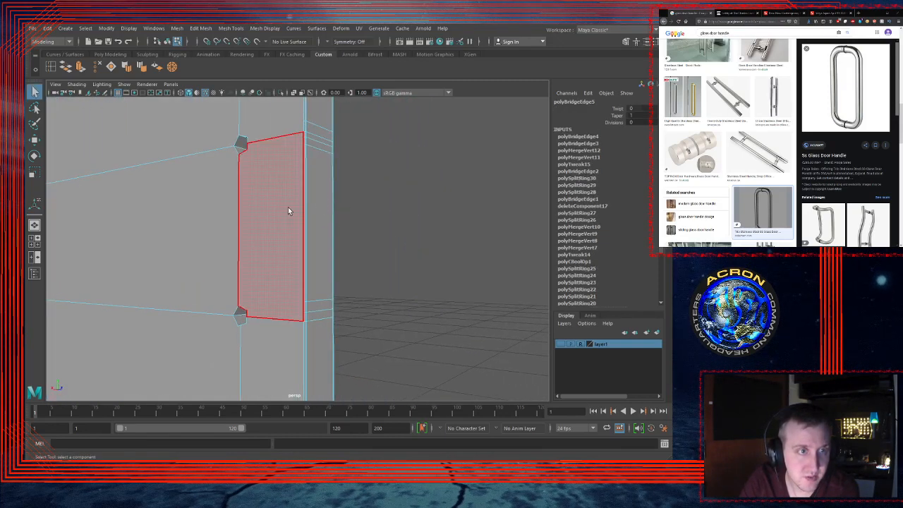
click(288, 207)
key(Delete)
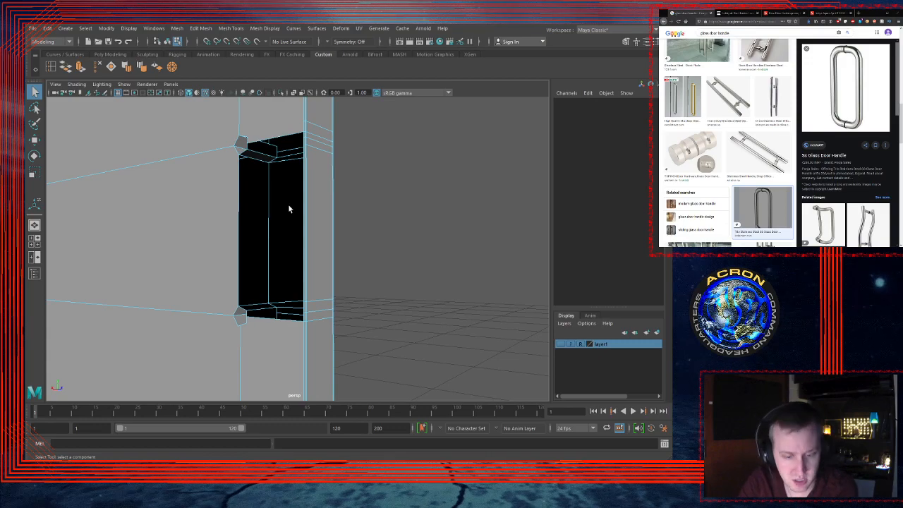
Step: Try to insert an edge loop through the inner wall of the lower handle hole
alt+drag(284, 206, 312, 219)
alt+middle_drag(311, 220, 279, 168)
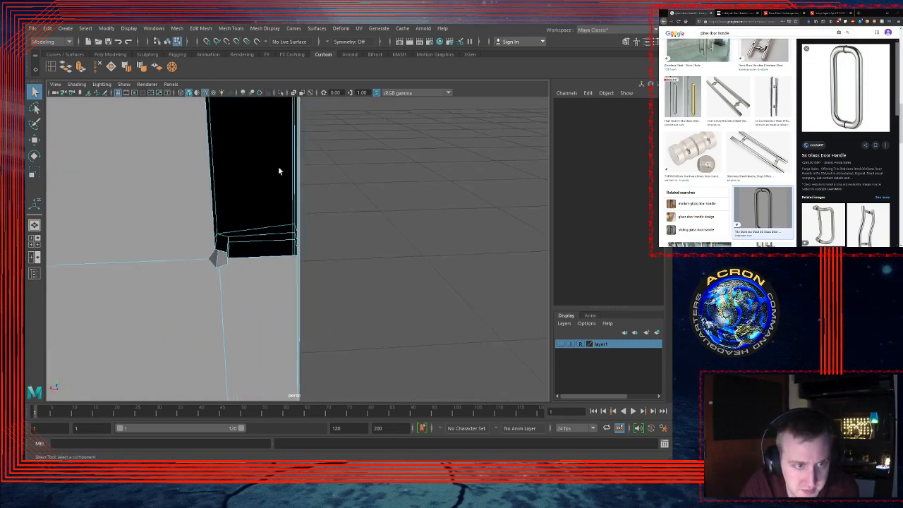
alt+right_drag(279, 170, 319, 174)
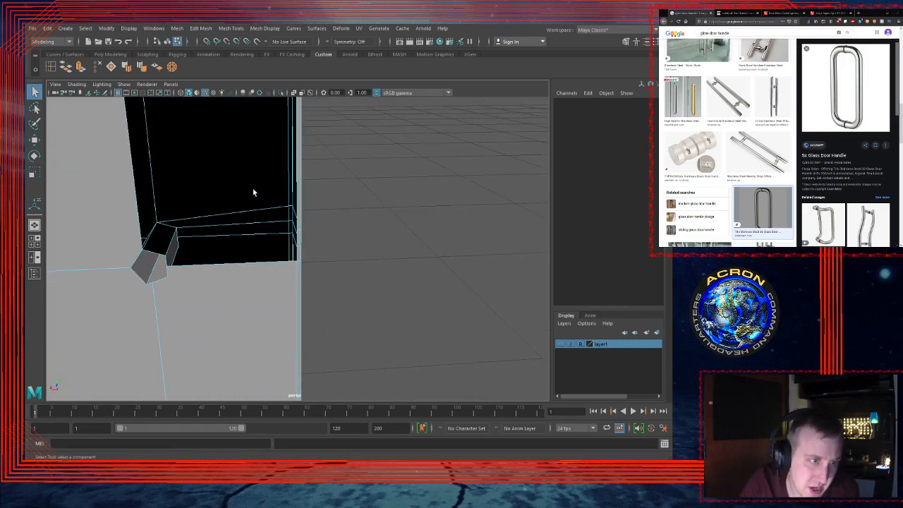
alt+drag(253, 192, 273, 177)
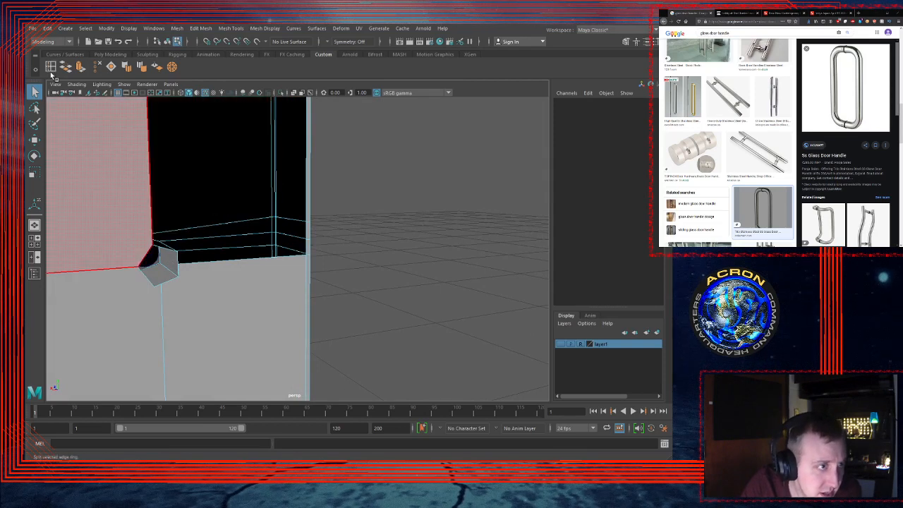
click(50, 68)
click(164, 268)
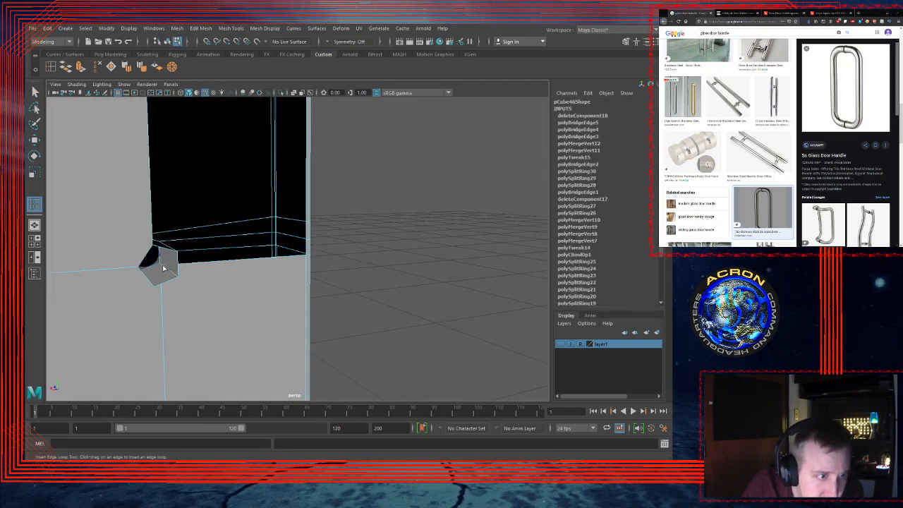
alt+drag(154, 280, 162, 271)
alt+right_drag(161, 270, 175, 270)
alt+middle_drag(175, 271, 201, 260)
alt+drag(201, 260, 179, 254)
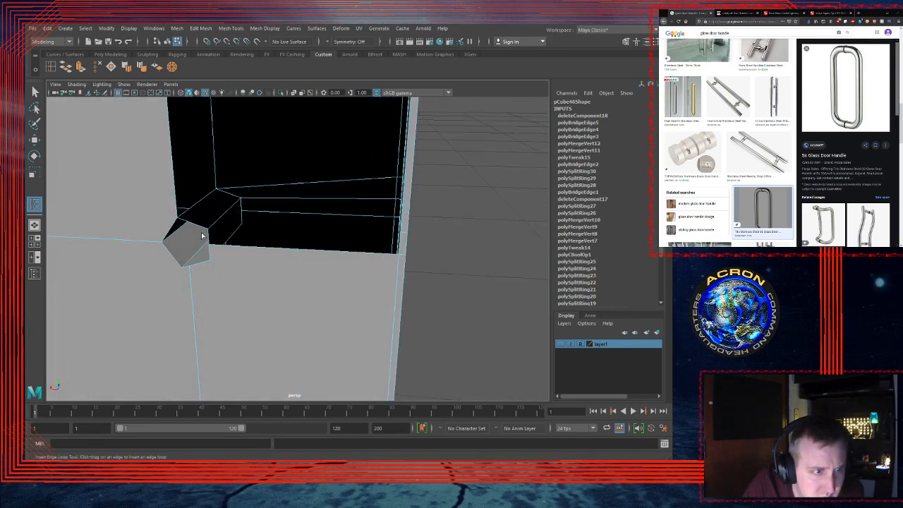
click(231, 213)
alt+drag(231, 213, 231, 232)
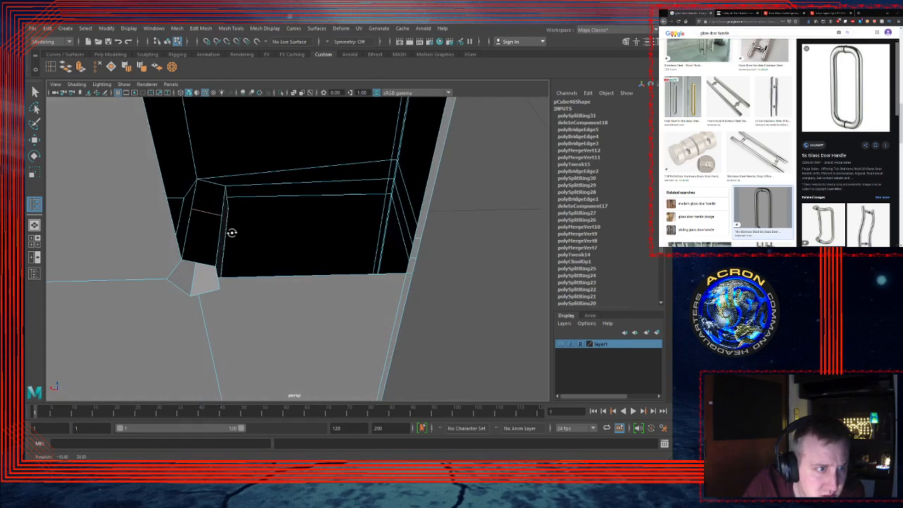
key(ctrl+z)
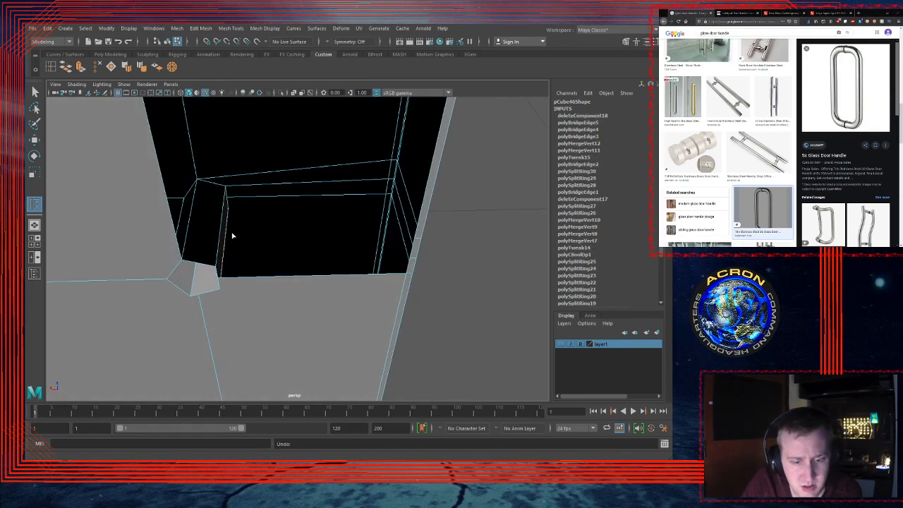
Step: Snap the vertex below the lower handle hole onto the hole's bottom corner and merge the overlapping vertices
key(q)
alt+drag(336, 201, 33, 178)
alt+right_drag(127, 192, 188, 213)
alt+middle_drag(308, 210, 283, 205)
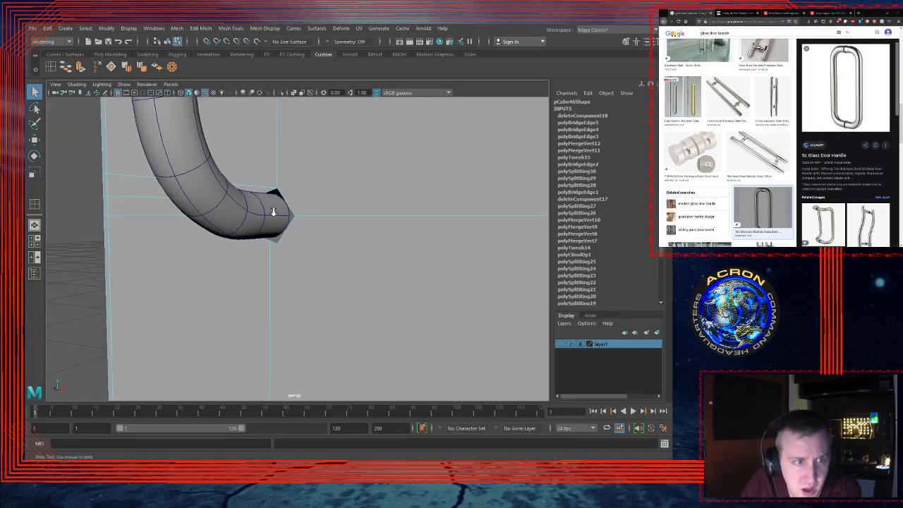
alt+drag(265, 201, 292, 216)
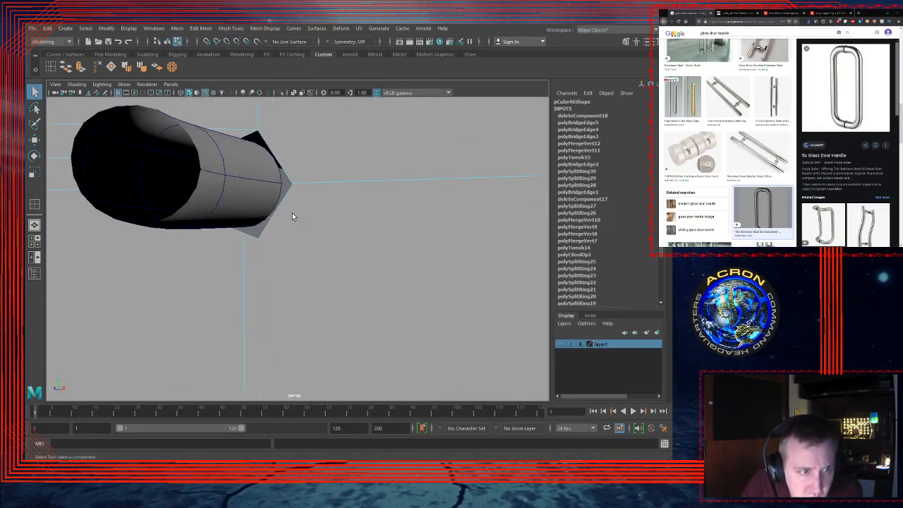
click(248, 234)
click(244, 235)
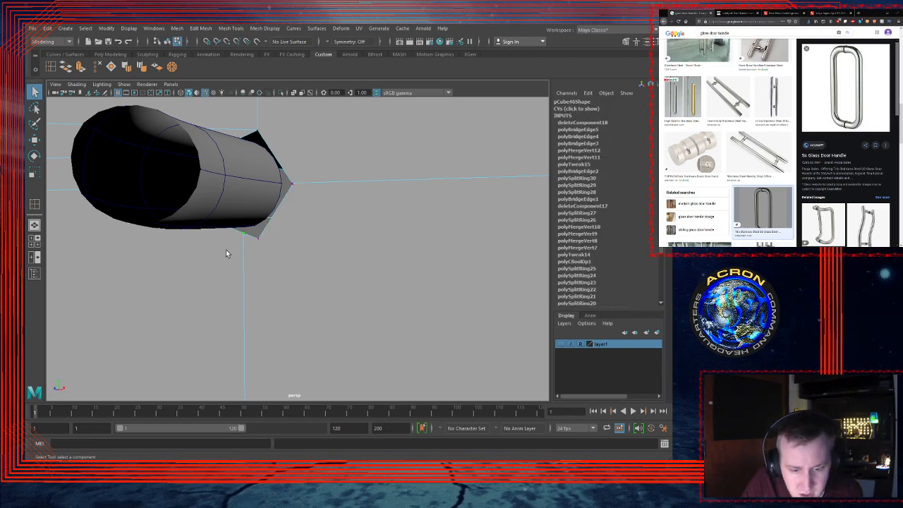
key(w)
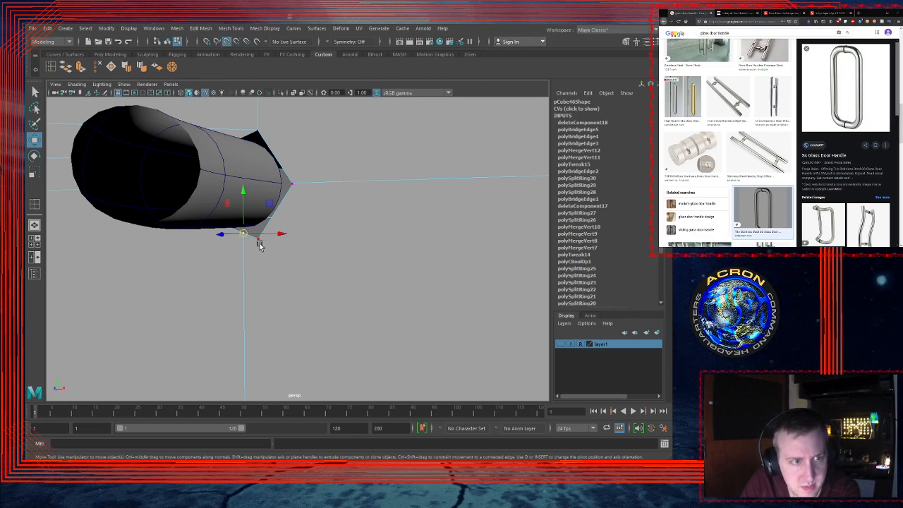
drag(243, 233, 258, 240)
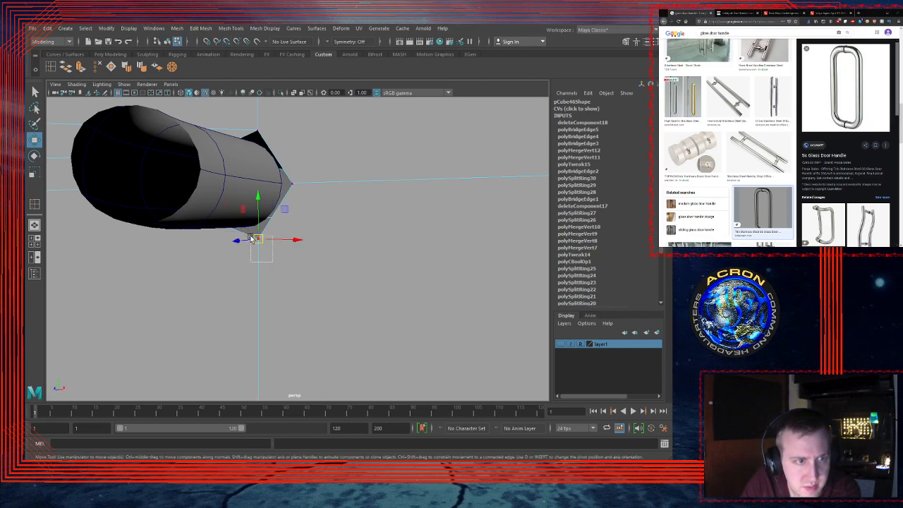
click(172, 67)
Step: Insert a horizontal edge loop across the door's outer edge strip just below the level of the lower hole
alt+drag(229, 214, 208, 248)
alt+drag(211, 180, 264, 192)
click(50, 67)
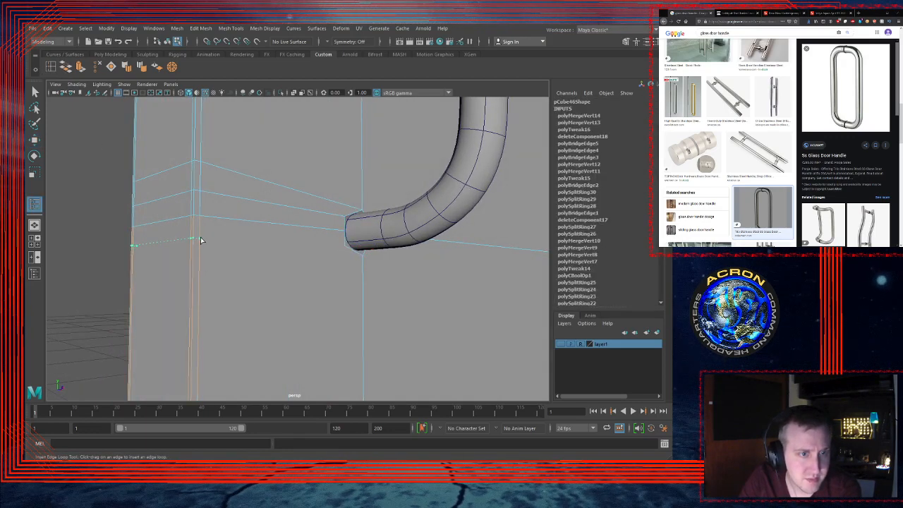
click(201, 241)
key(q)
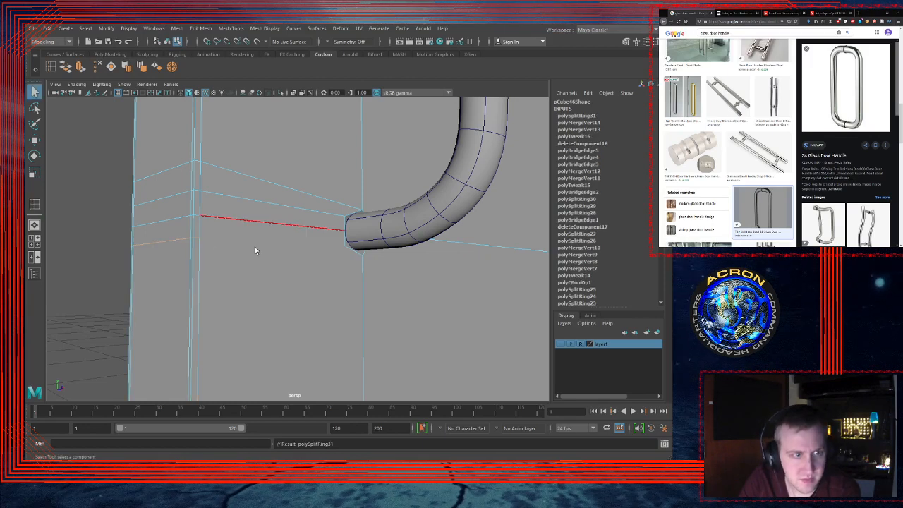
Step: Delete the large handle-side face below the lower hole, between the outer edge strip and the vertical edge under the hole
key(F11)
click(267, 268)
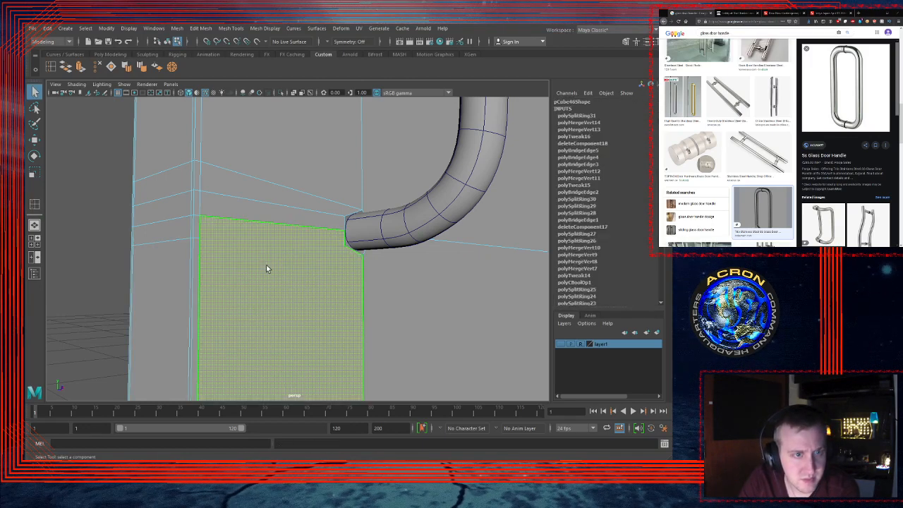
key(Delete)
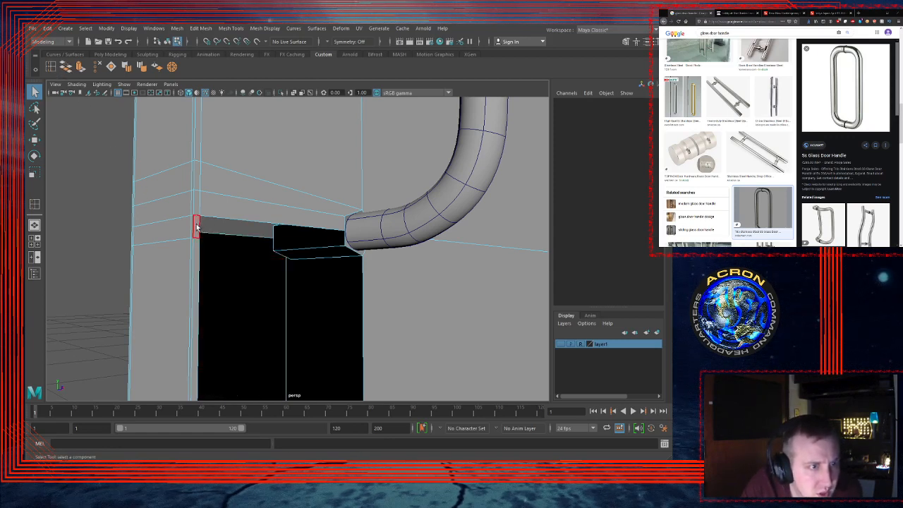
Step: Bridge the new opening's short upper edge on the outer strip to the lower hole's side edge
click(343, 250)
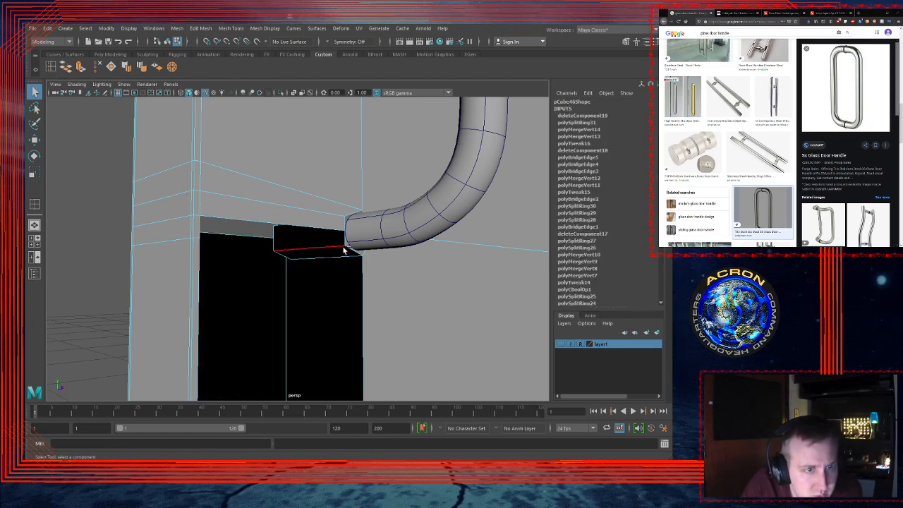
click(65, 68)
scroll(393, 224, down, 3)
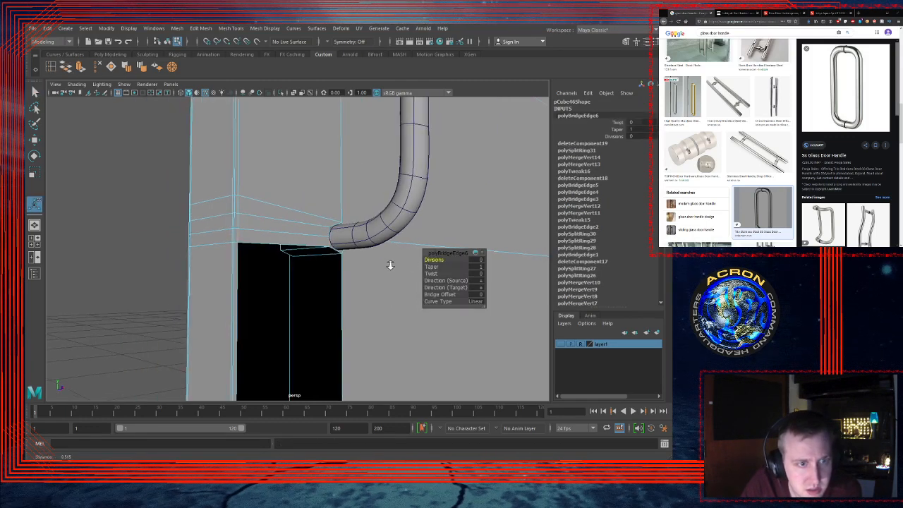
Step: Try to bridge the two long vertical edges of the opening below the lower hole
alt+drag(394, 224, 341, 222)
alt+drag(386, 255, 375, 233)
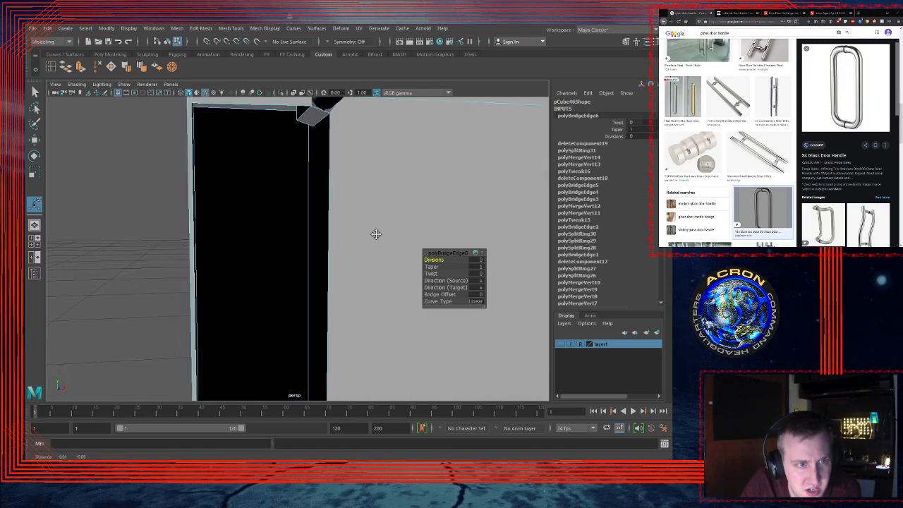
click(331, 210)
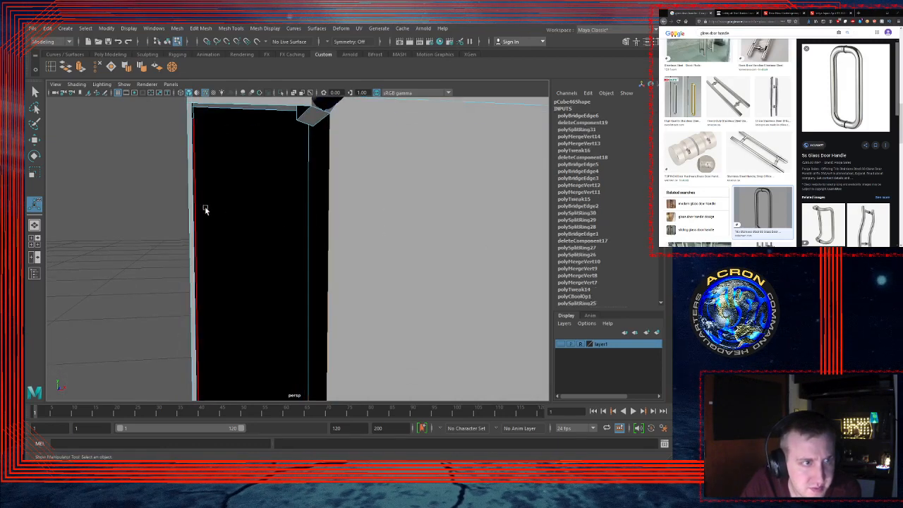
alt+drag(204, 207, 226, 216)
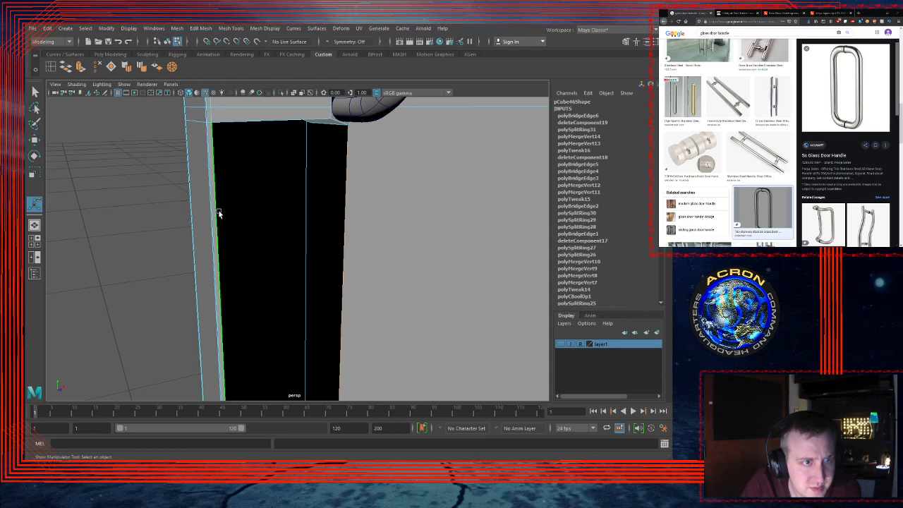
click(65, 68)
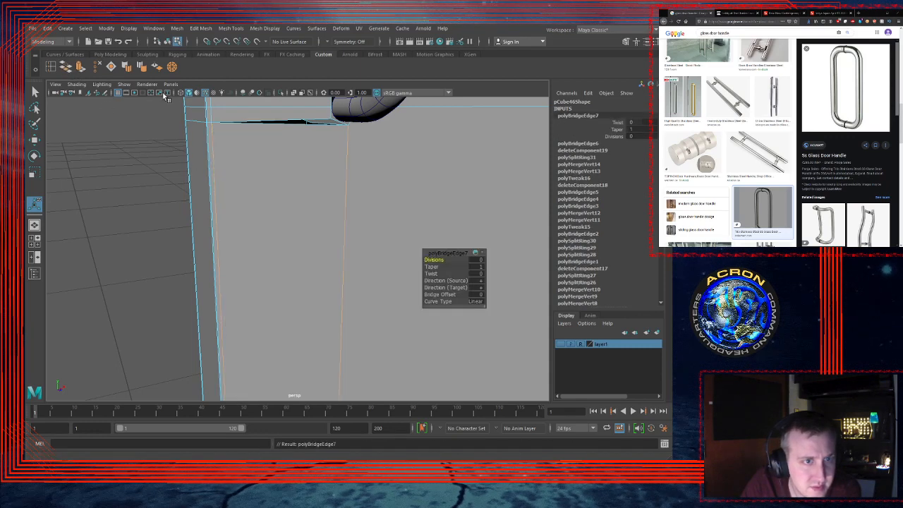
alt+drag(307, 137, 307, 173)
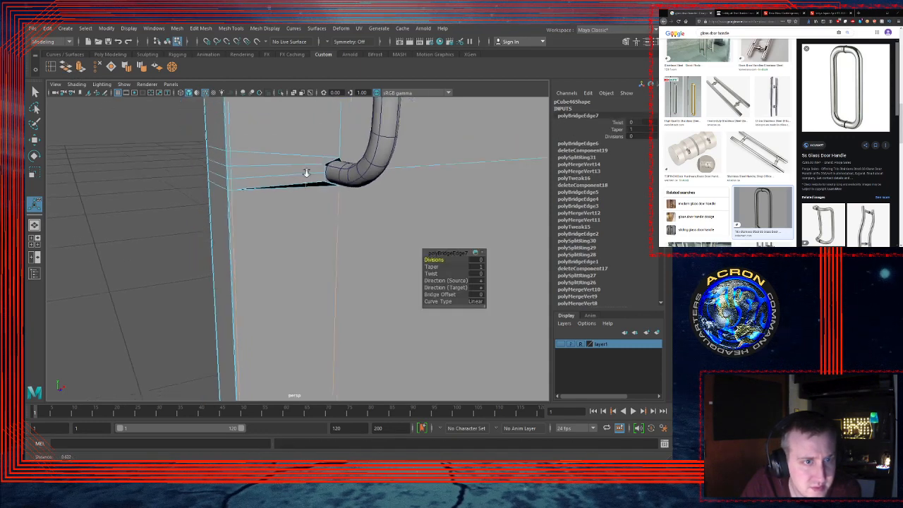
alt+right_drag(307, 173, 322, 186)
alt+middle_drag(322, 186, 323, 47)
mouse_move(332, 315)
alt+middle_down()
mouse_move(341, 186)
mouse_move(351, 393)
alt+middle_up()
alt+middle_drag(301, 258, 294, 297)
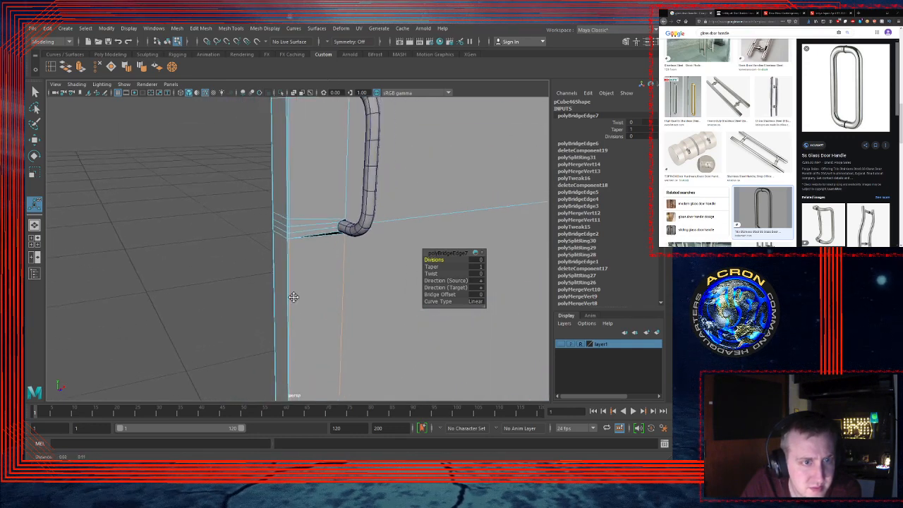
alt+right_drag(294, 296, 573, 252)
alt+drag(394, 256, 365, 247)
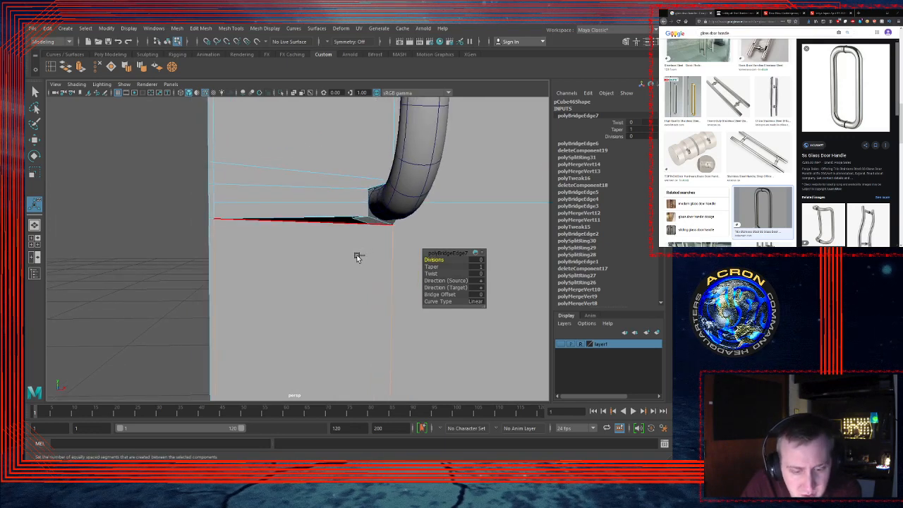
click(357, 257)
Step: Insert another horizontal edge loop across the door's outer edge strip, slightly below the opening's upper edge
alt+drag(405, 275, 340, 212)
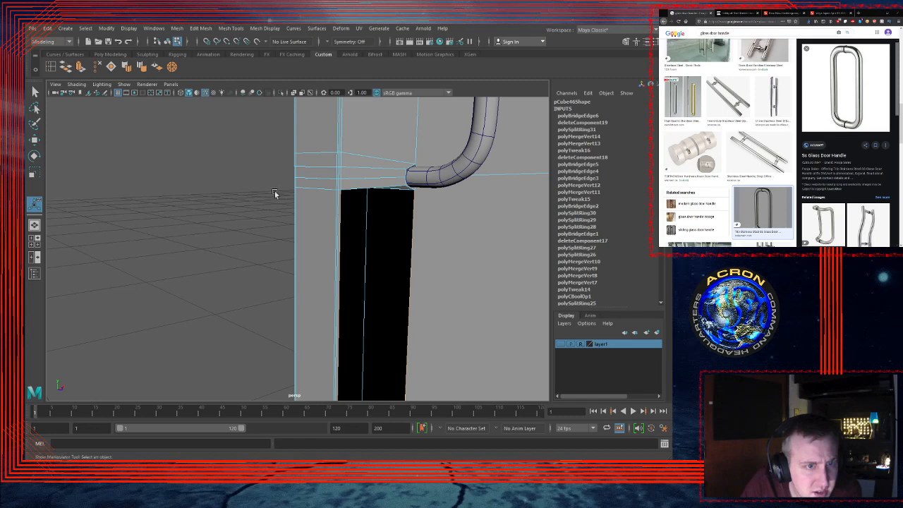
click(64, 67)
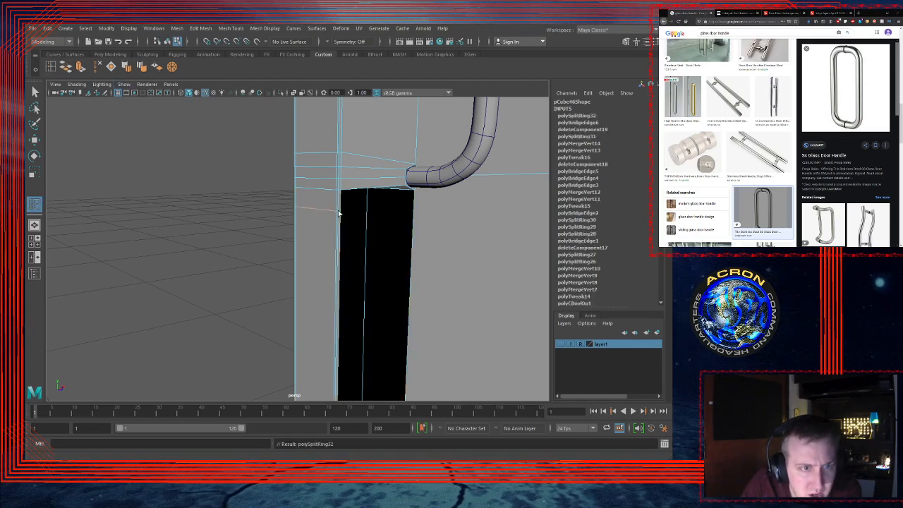
Step: Bridge the outer strip's short edge to the lower hole's bottom edge, and bridge the long vertical edges to fill the handle-side opening below
alt+drag(338, 215, 305, 197)
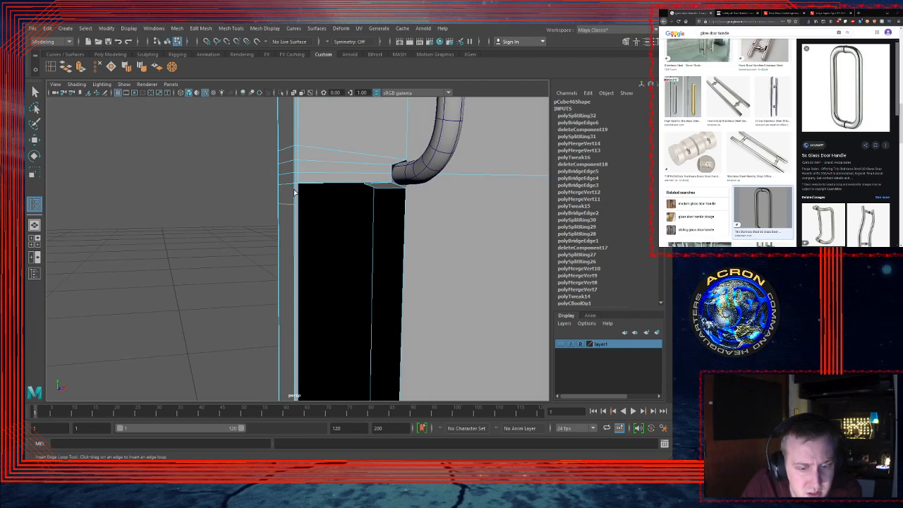
key(q)
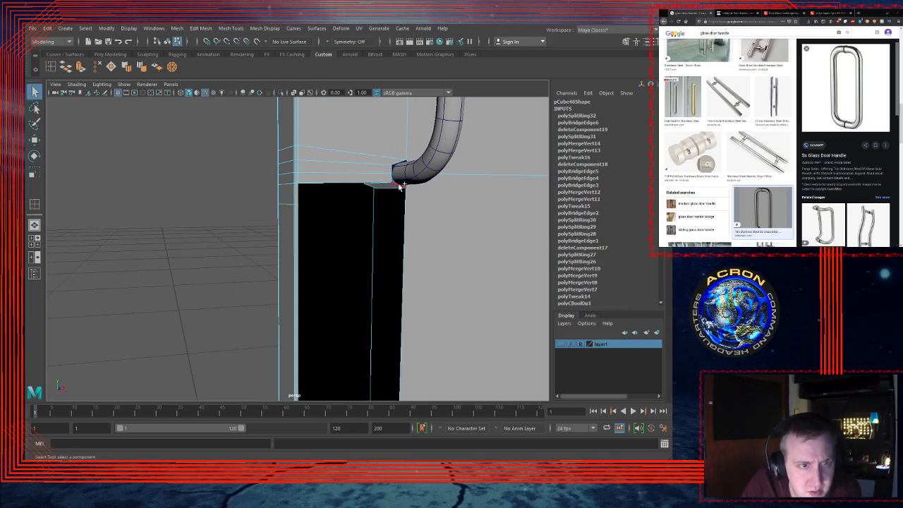
click(65, 66)
click(298, 235)
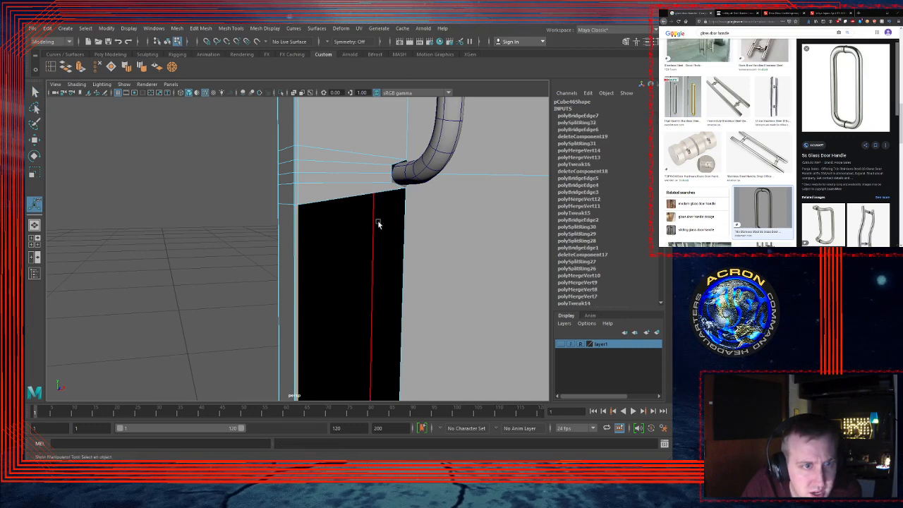
shift+click(410, 235)
key(g)
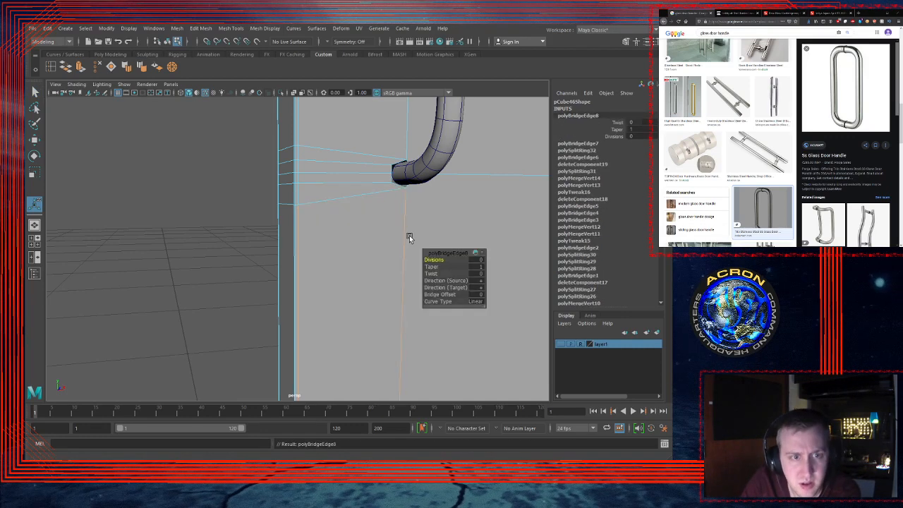
Step: Snap the middle vertex on the upper hole's handle-side side edge onto the hole's upper corner and merge the overlapping vertices
alt+drag(409, 214, 309, 227)
alt+drag(418, 233, 331, 226)
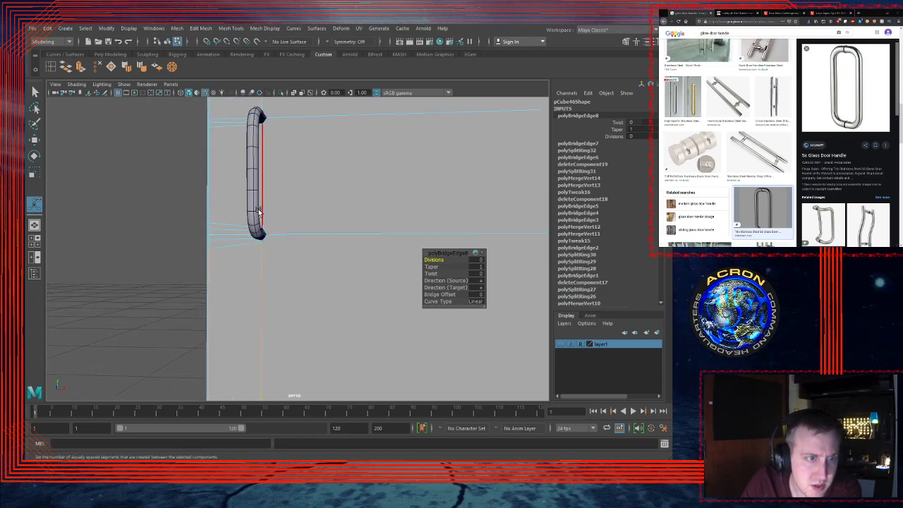
alt+middle_drag(261, 193, 264, 230)
alt+right_drag(264, 230, 421, 190)
alt+drag(219, 185, 257, 199)
alt+middle_drag(257, 199, 258, 226)
alt+right_drag(259, 226, 306, 206)
alt+middle_drag(278, 197, 316, 219)
alt+drag(294, 218, 271, 187)
alt+middle_drag(271, 190, 310, 238)
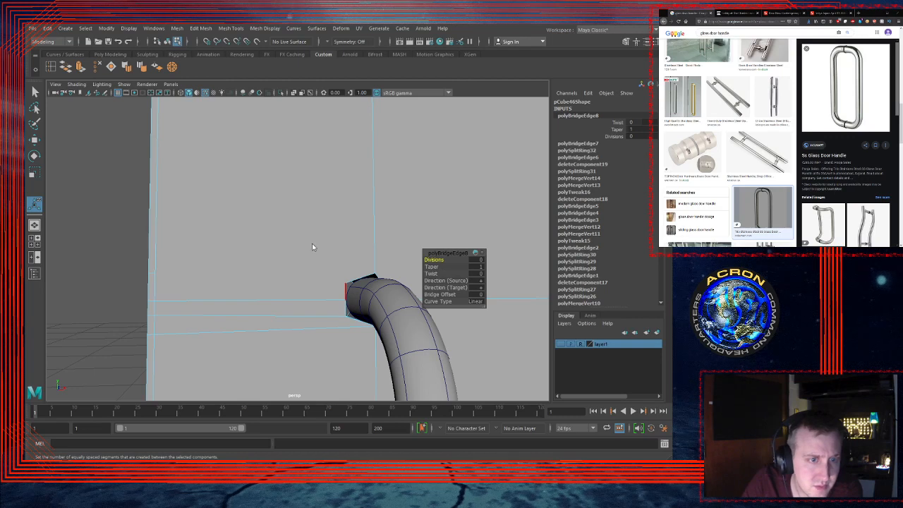
key(q)
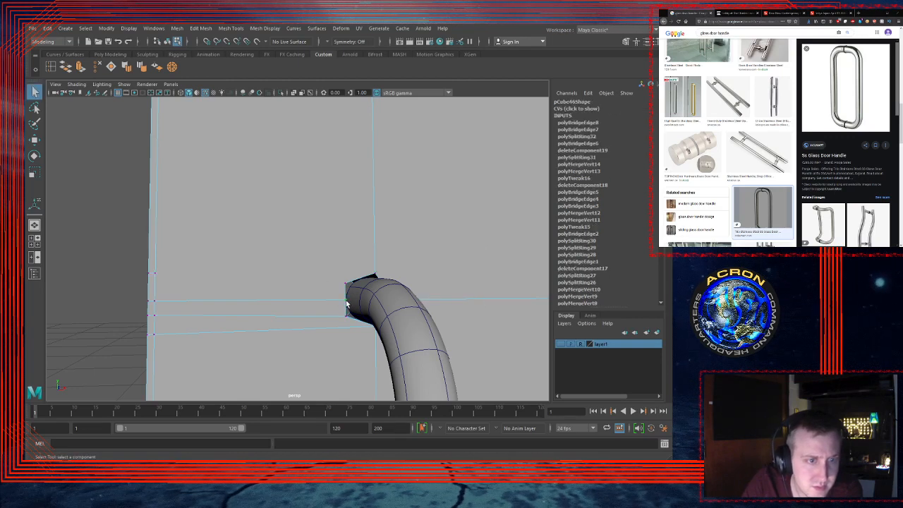
key(f)
alt+right_drag(294, 273, 366, 290)
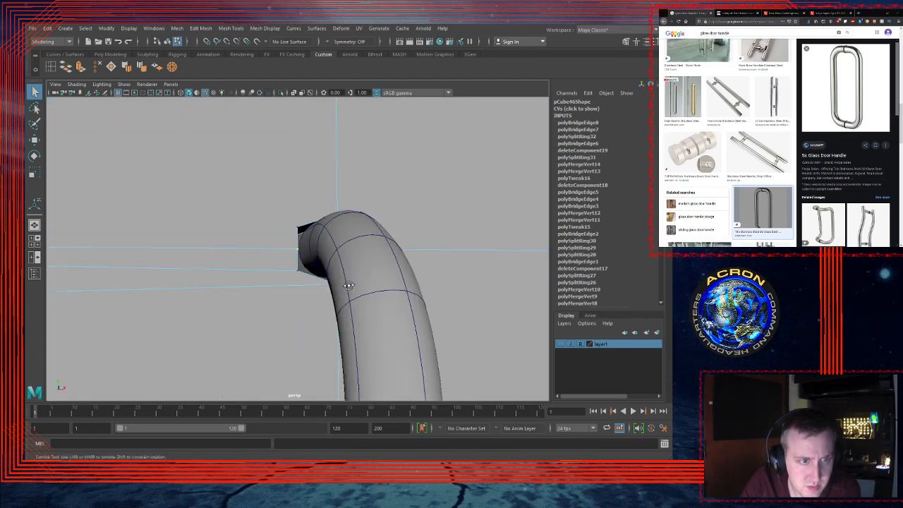
alt+drag(349, 286, 475, 290)
alt+right_drag(475, 290, 481, 286)
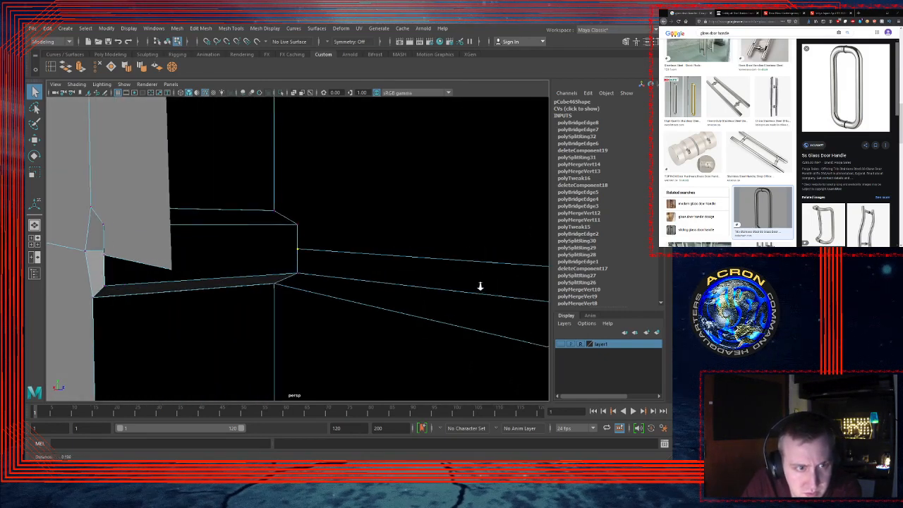
alt+drag(481, 286, 467, 297)
key(w)
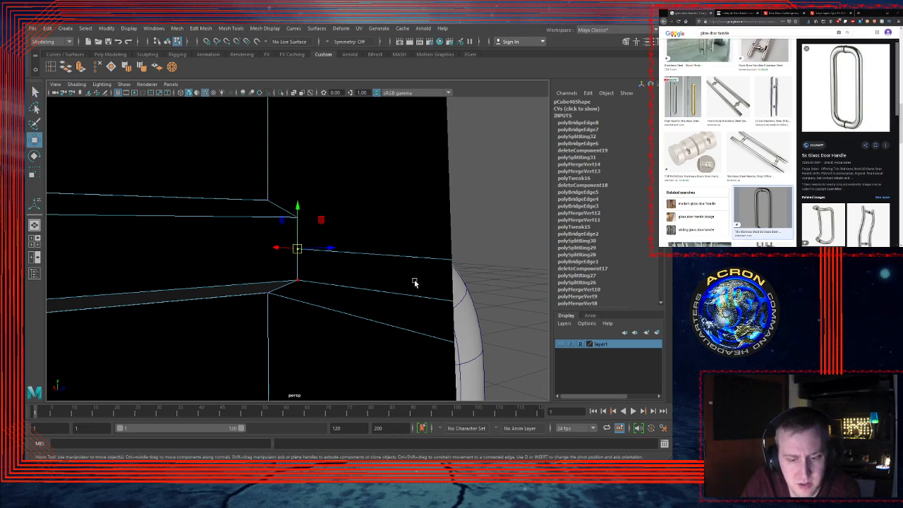
drag(305, 225, 297, 216)
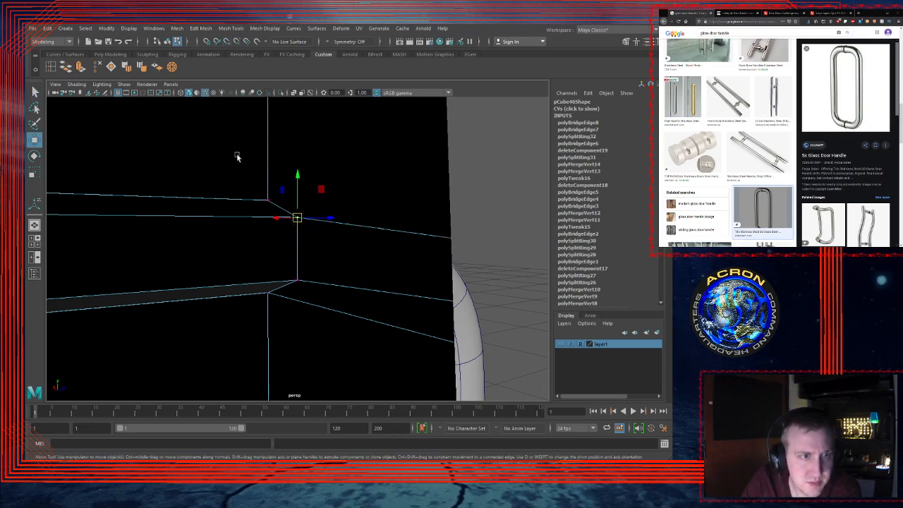
click(172, 68)
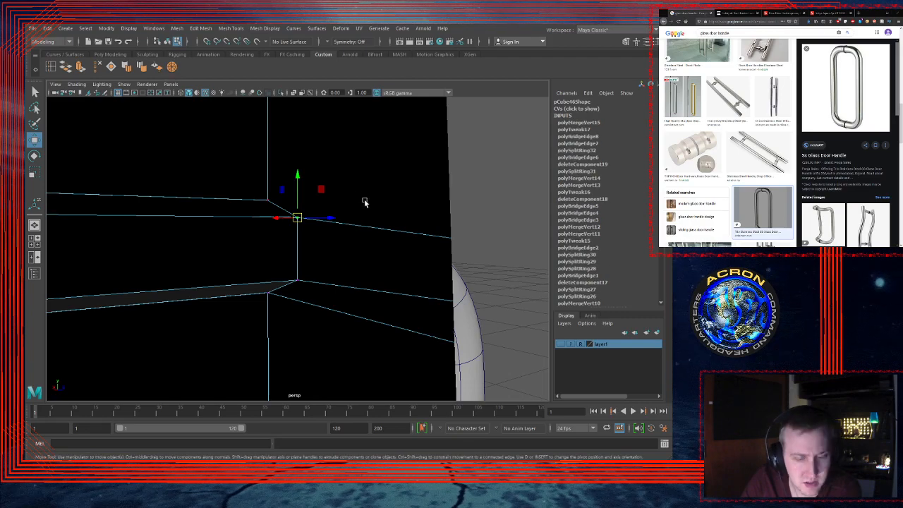
Step: On the door's back side, snap the matching side vertex onto the upper hole's upper corner and merge the vertices
alt+drag(364, 202, 413, 205)
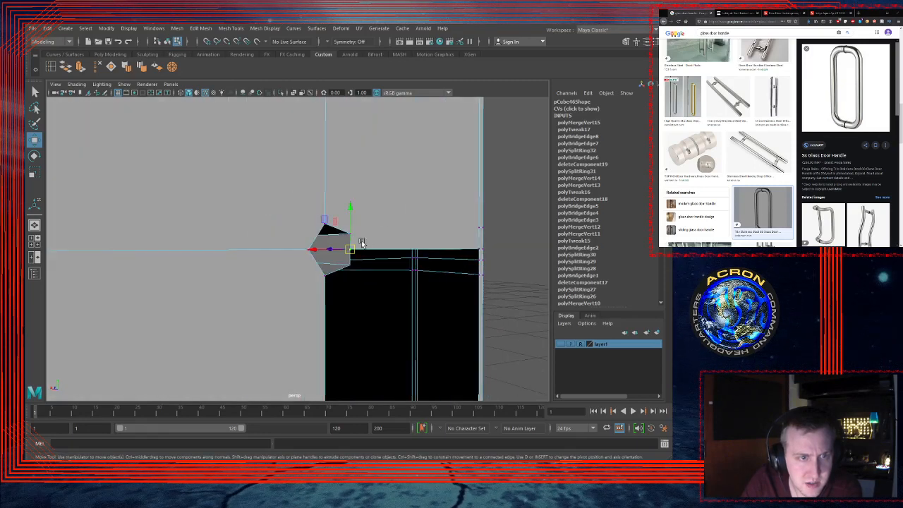
middle_drag(359, 235, 345, 235)
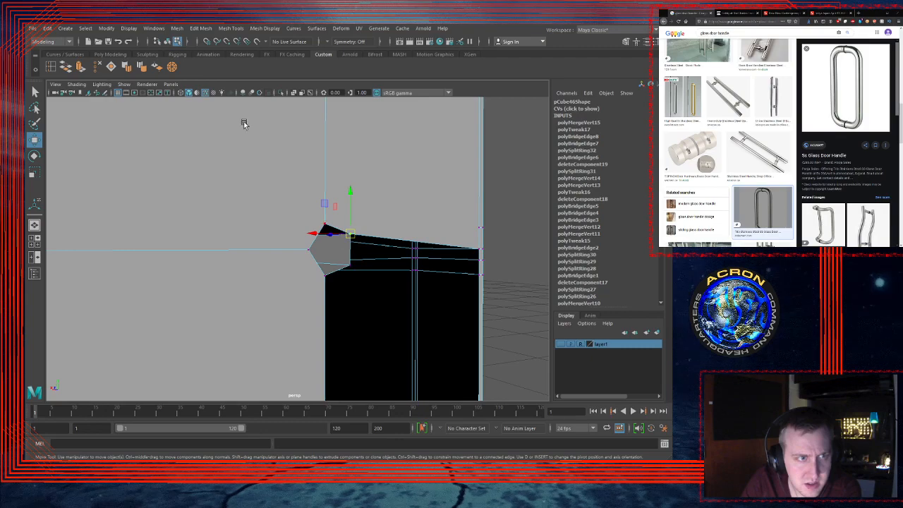
click(173, 68)
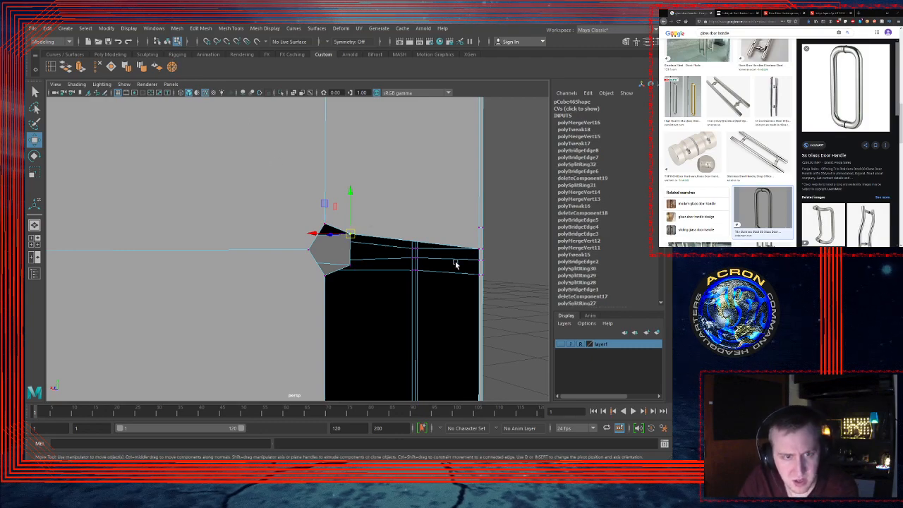
Step: Delete the large faces above the upper hole, beside the outer edge strip, on both the handle side and the back side
alt+drag(455, 264, 315, 254)
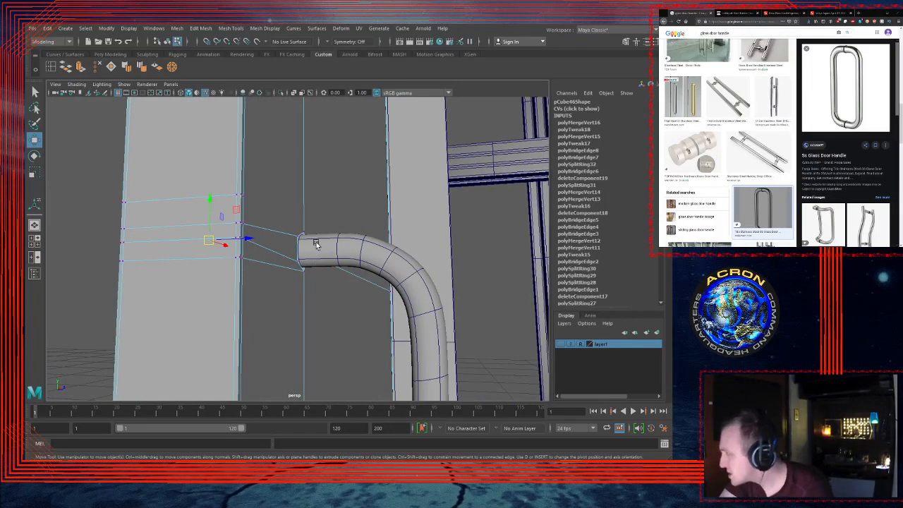
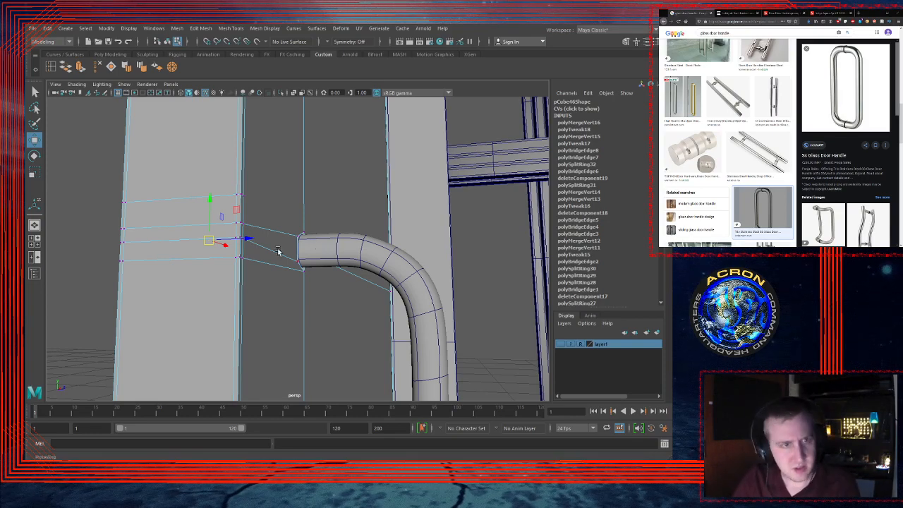
alt+drag(309, 273, 259, 252)
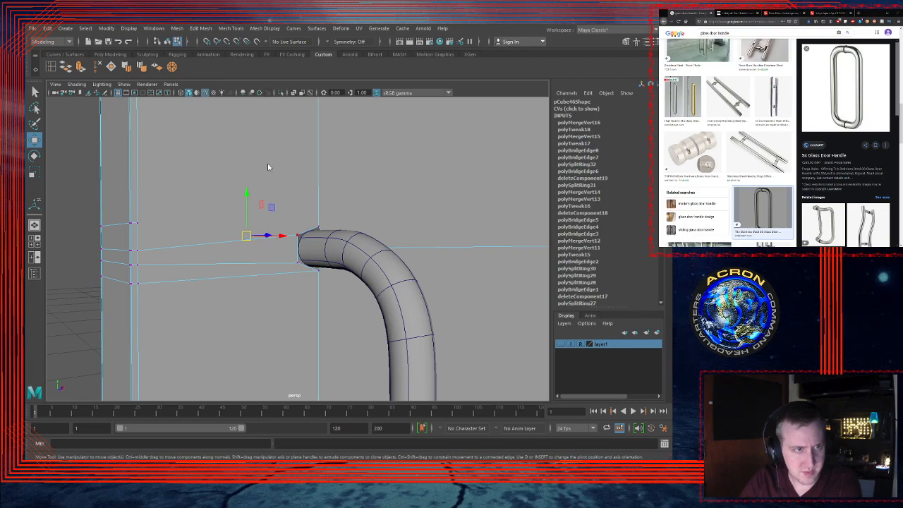
key(F11)
click(289, 193)
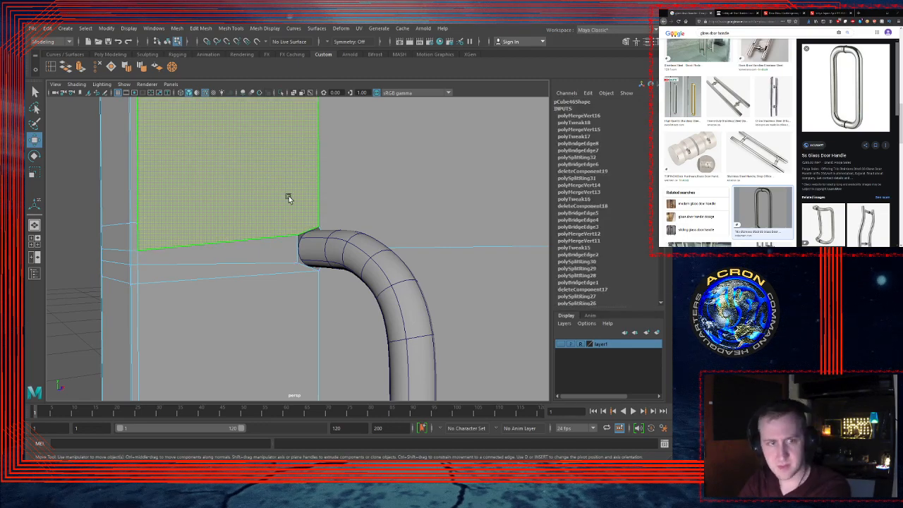
key(Delete)
alt+drag(308, 214, 458, 188)
mouse_move(467, 182)
alt+mouse_down()
mouse_move(458, 192)
mouse_move(465, 197)
alt+mouse_up()
click(334, 210)
key(Delete)
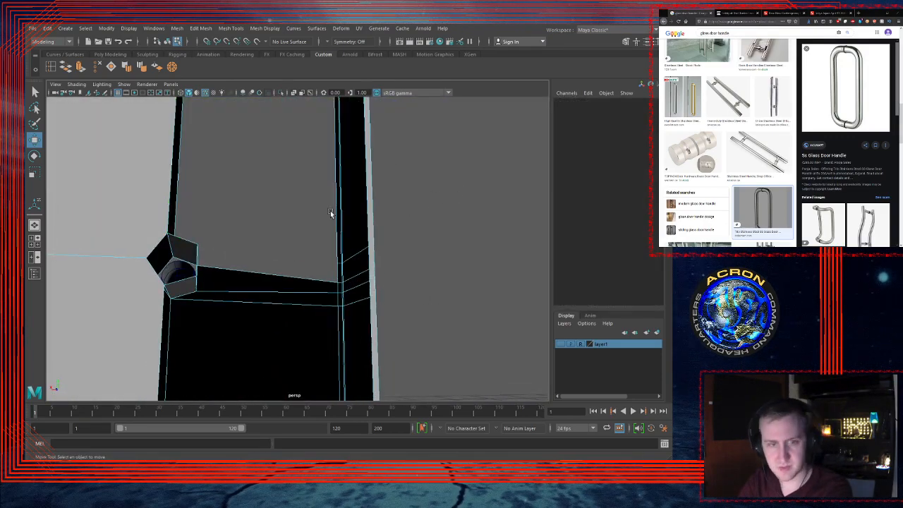
Step: On the back side, bridge the upper hole's side edge and lower slanted edge to the matching short edges of the outer edge strip
alt+drag(323, 219, 295, 232)
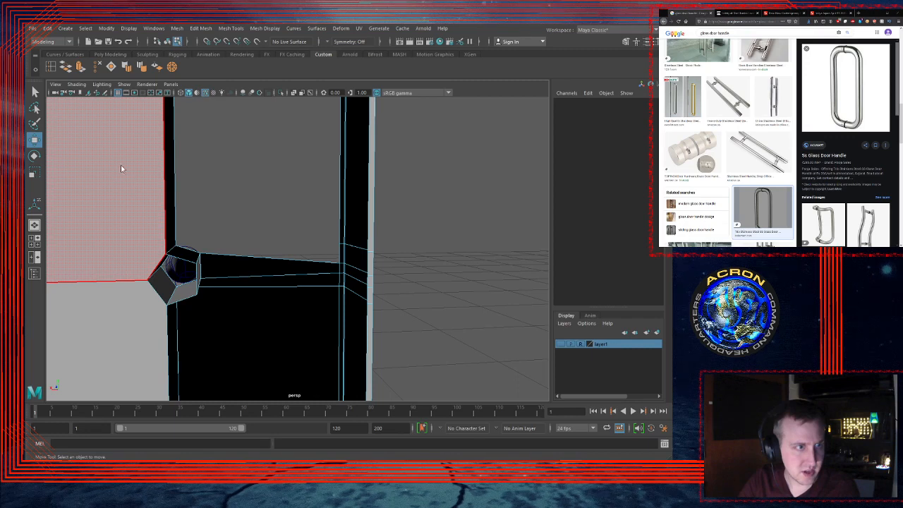
alt+drag(205, 272, 205, 266)
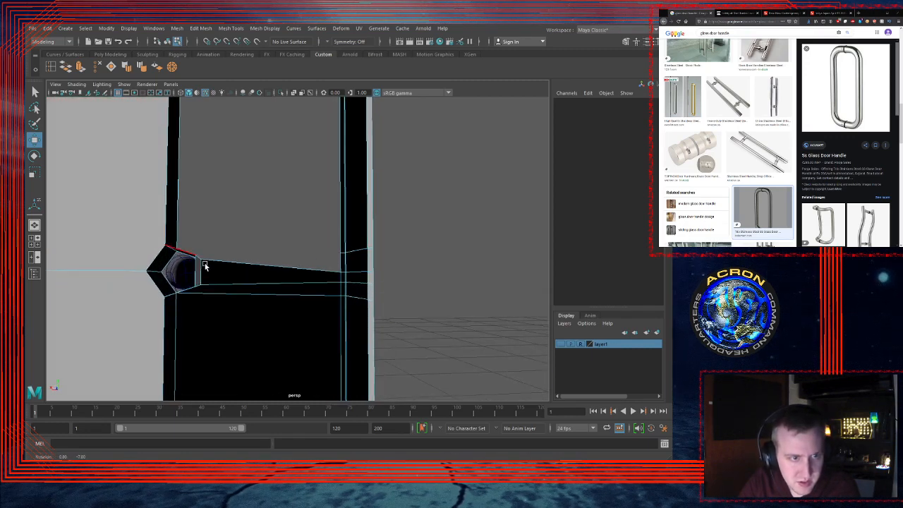
click(262, 268)
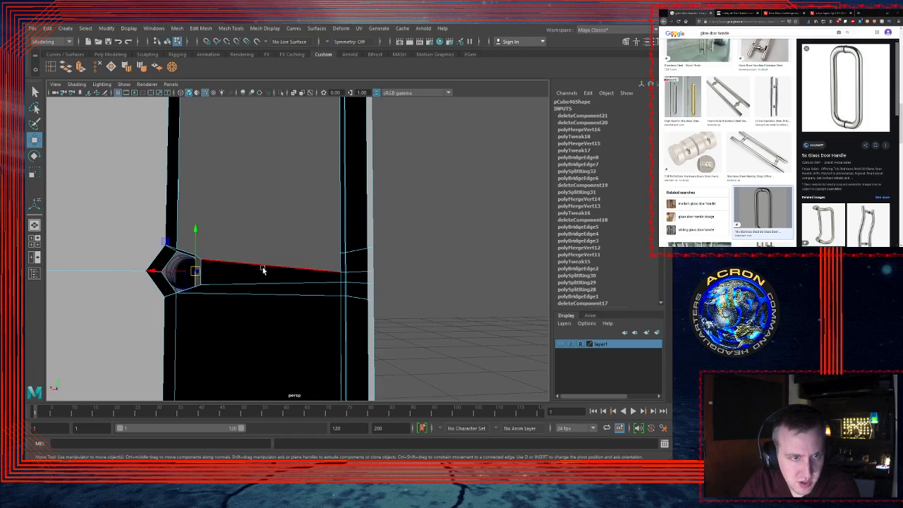
shift+click(368, 277)
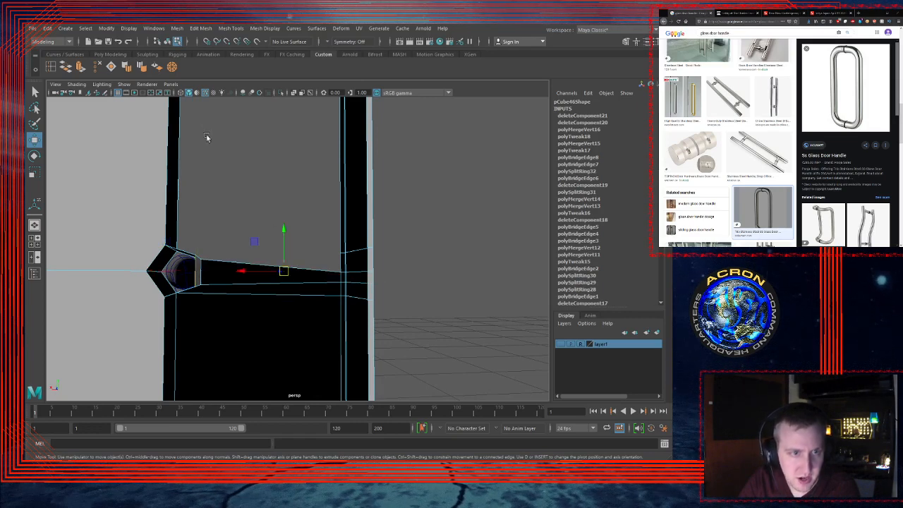
click(67, 65)
alt+drag(306, 248, 315, 222)
click(177, 264)
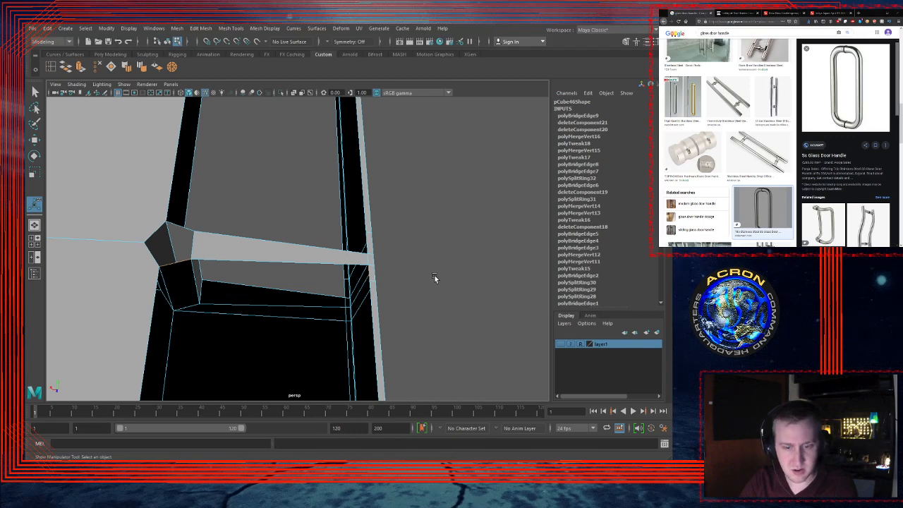
key(g)
Step: Bridge the two long vertical edges of the back-side opening below the upper hole
click(373, 316)
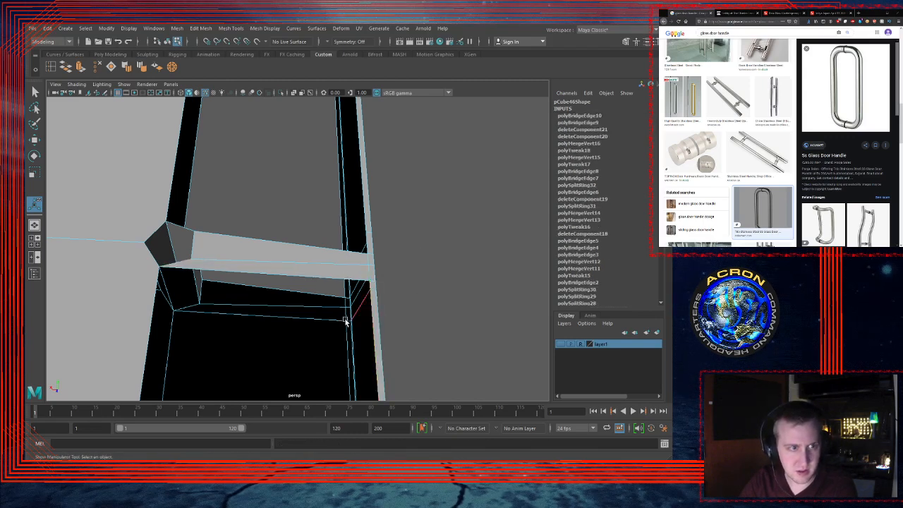
shift+click(148, 308)
key(g)
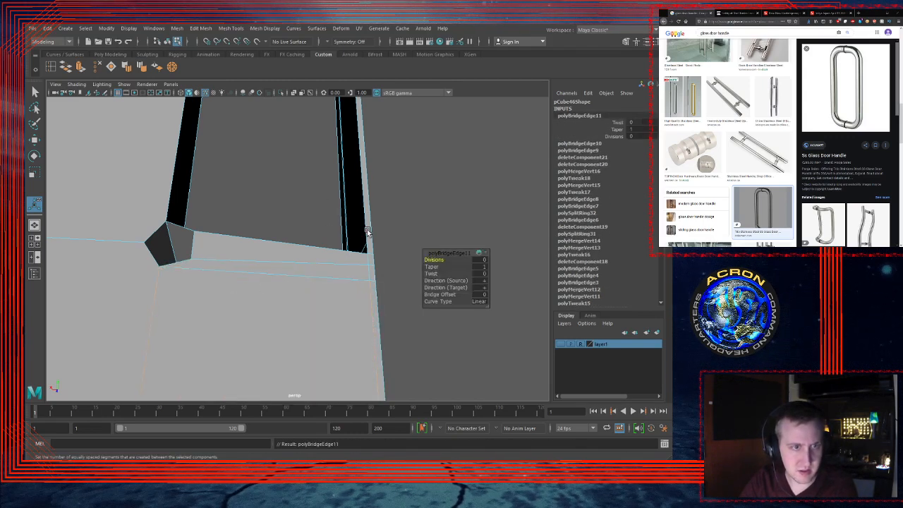
Step: Bridge the upper hole's upper slanted edges to the outer edge strip on both the back side and the handle side
alt+drag(319, 247, 319, 273)
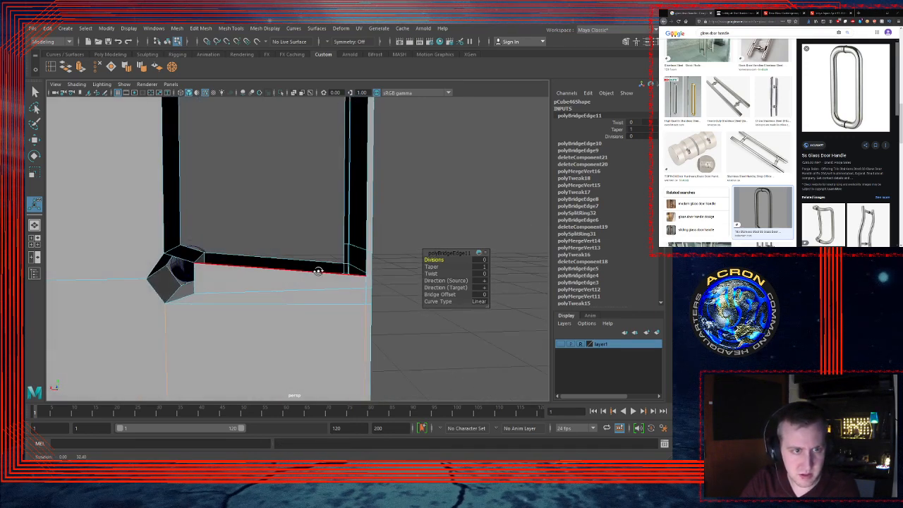
click(301, 256)
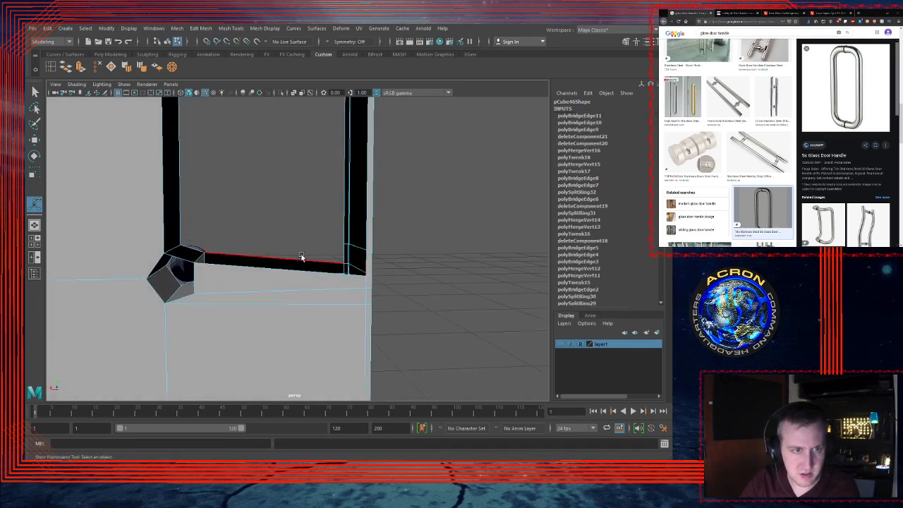
key(g)
click(192, 248)
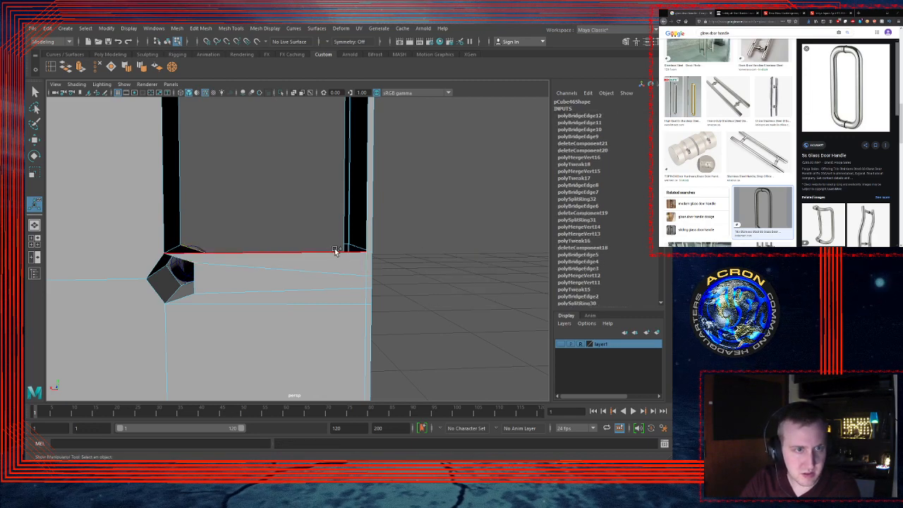
key(g)
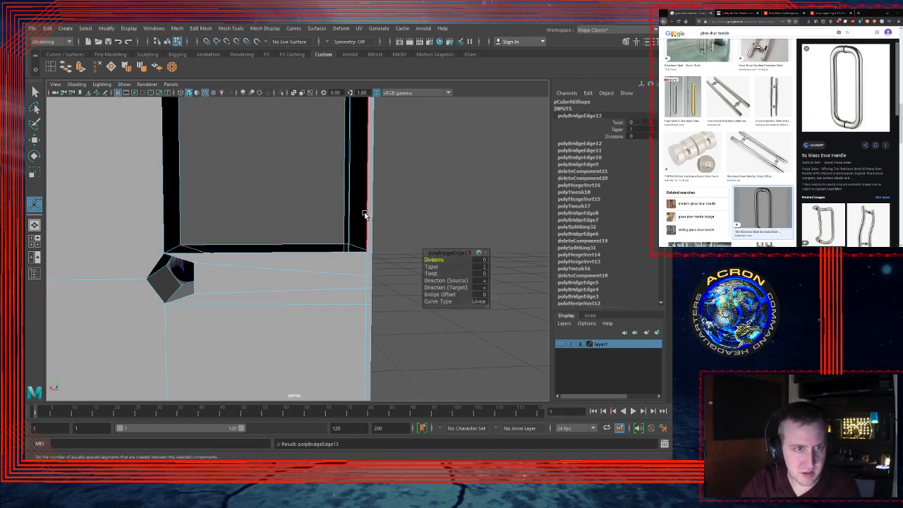
Step: Bridge the long vertical edges of the openings above the upper hole on both sides of the door
click(339, 204)
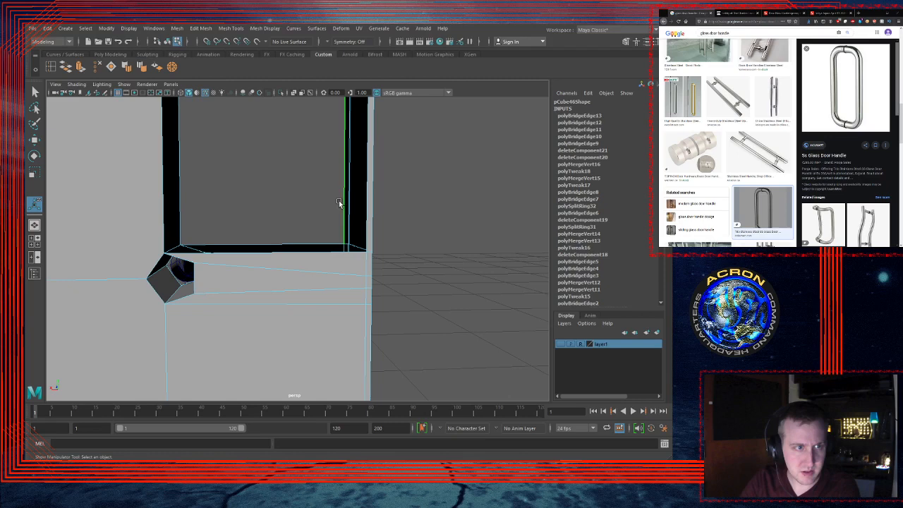
click(180, 200)
key(g)
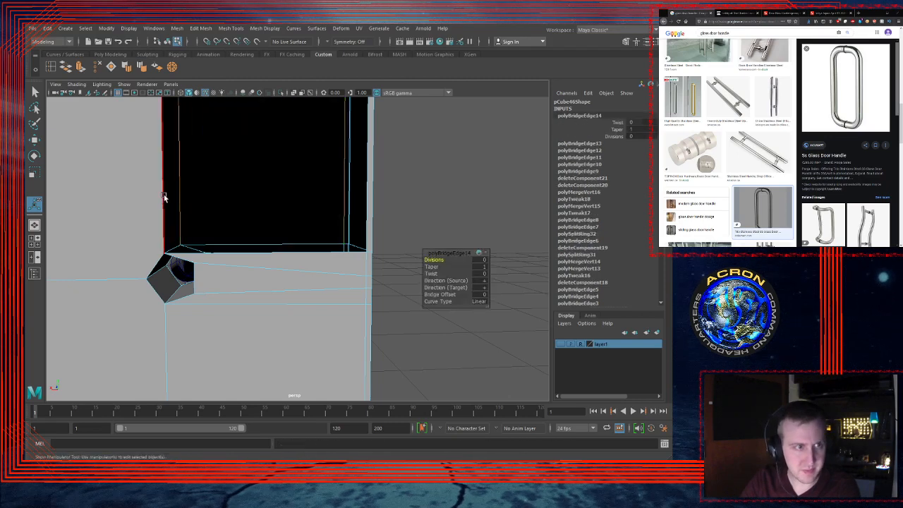
click(346, 202)
click(367, 206)
key(g)
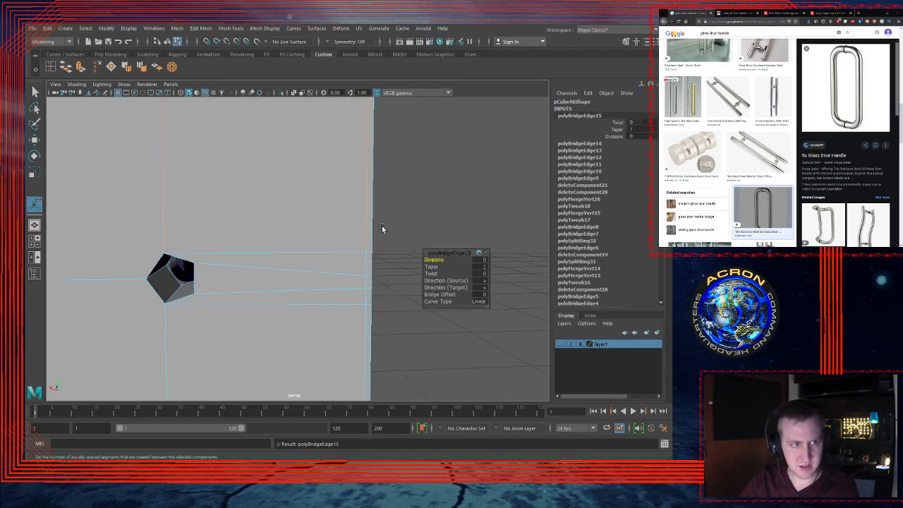
Step: Delete the large door face that borders the opening beside and below the lower hole
alt+right_drag(417, 233, 250, 233)
alt+middle_drag(305, 297, 297, 186)
alt+right_drag(279, 192, 570, 221)
alt+middle_drag(282, 197, 310, 228)
alt+drag(309, 228, 323, 210)
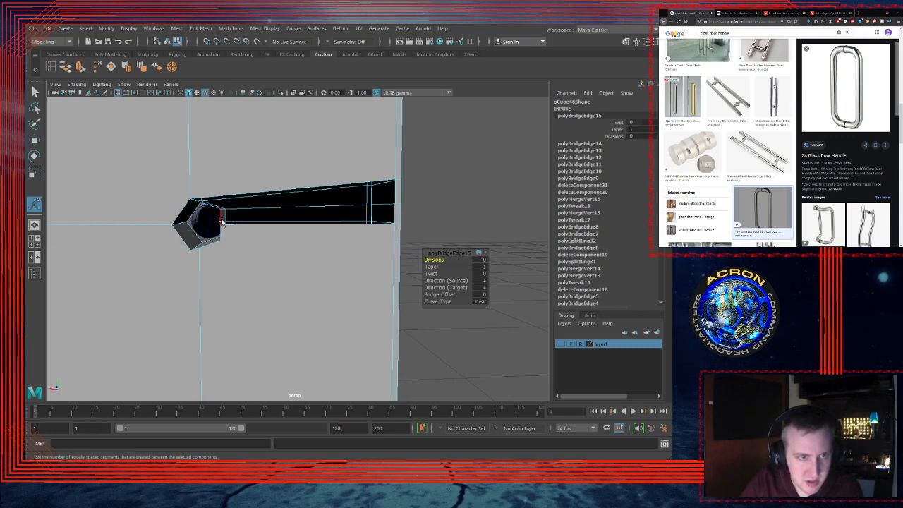
alt+drag(221, 221, 259, 241)
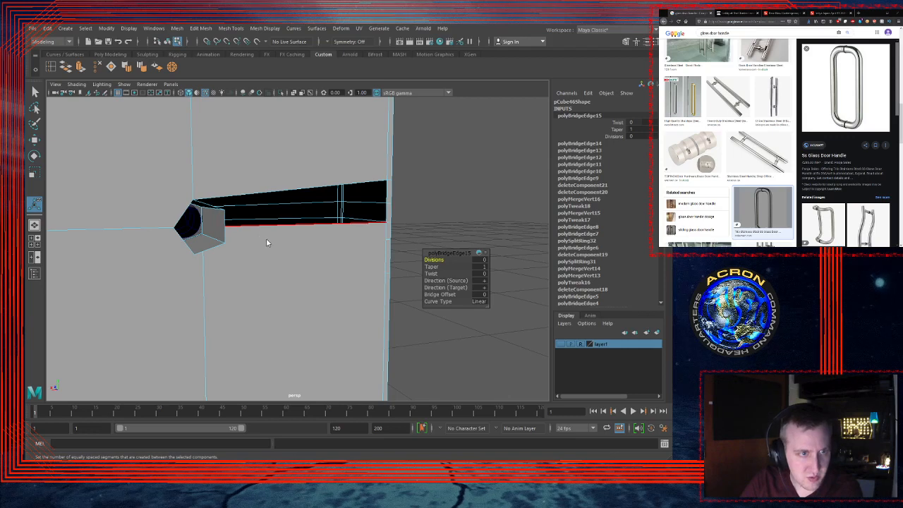
key(q)
click(267, 254)
key(F11)
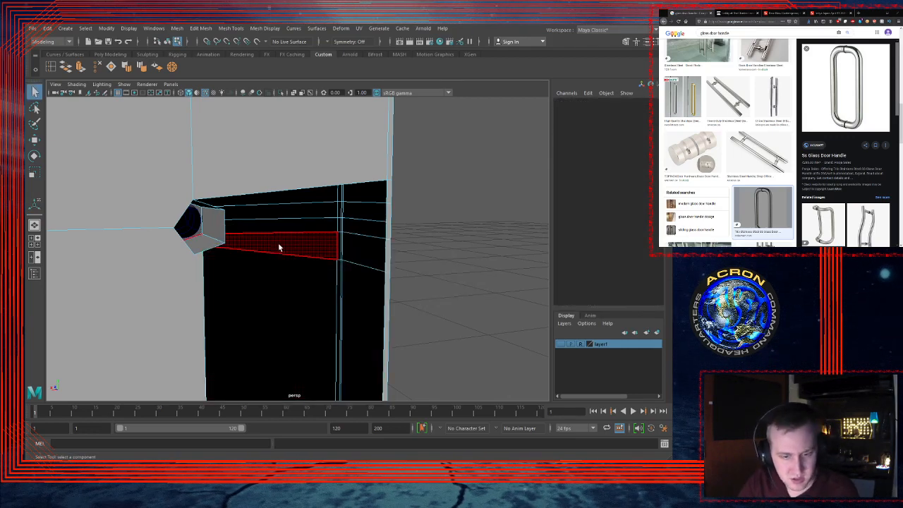
Step: Delete the stray horizontal edge crossing the opening between the lower hole's side and the outer edge strip
alt+drag(279, 247, 274, 227)
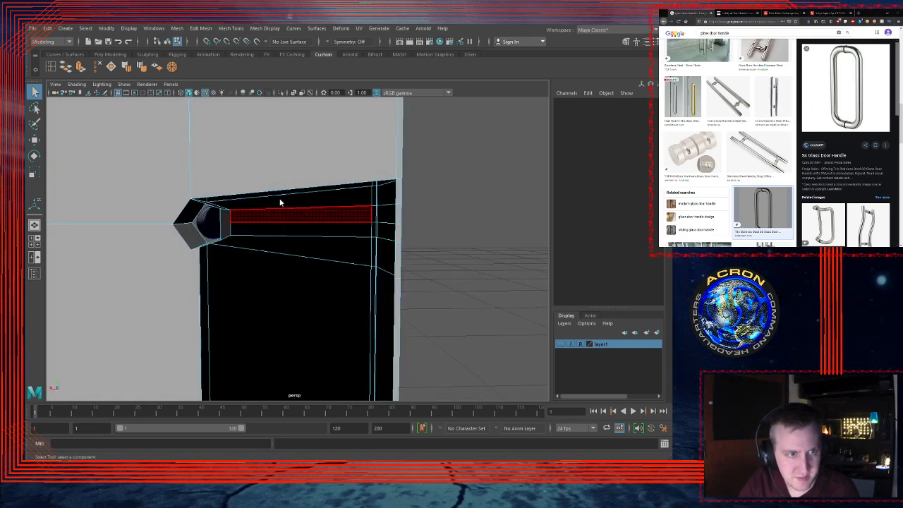
key(F10)
click(279, 222)
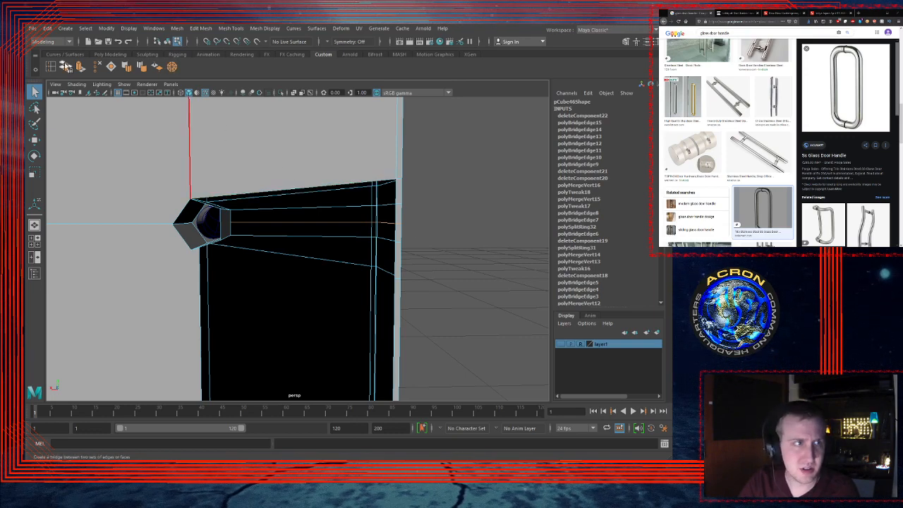
click(97, 66)
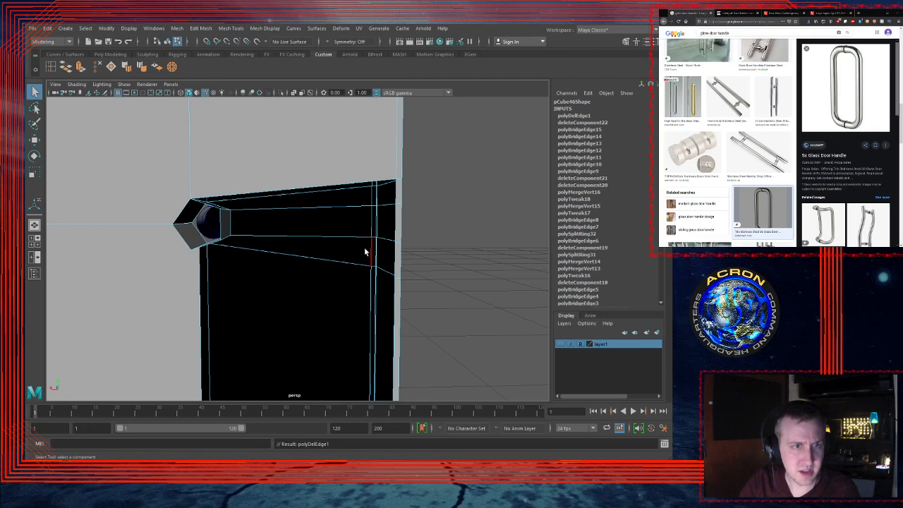
Step: Delete the leftover vertex midway along the lower hole's vertical side edge
mouse_move(365, 249)
alt+mouse_down()
mouse_move(385, 249)
mouse_move(372, 250)
alt+mouse_up()
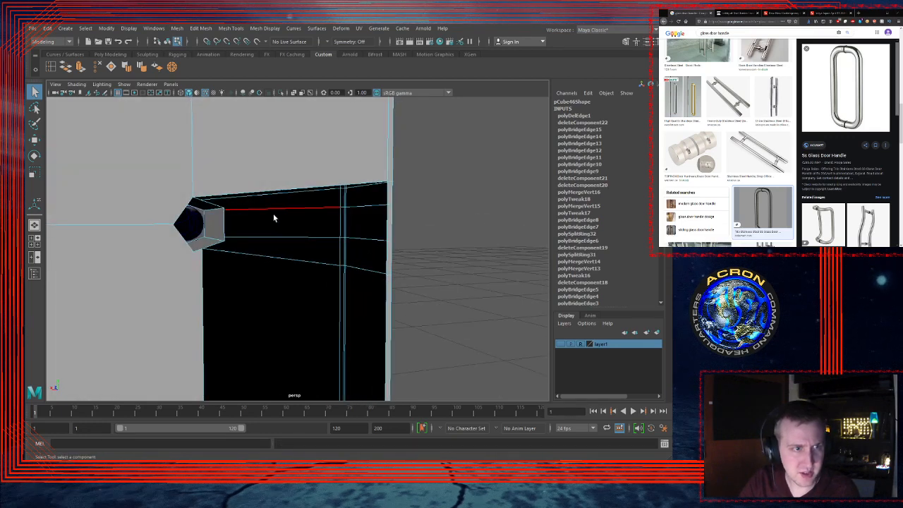
click(223, 221)
drag(226, 227, 226, 229)
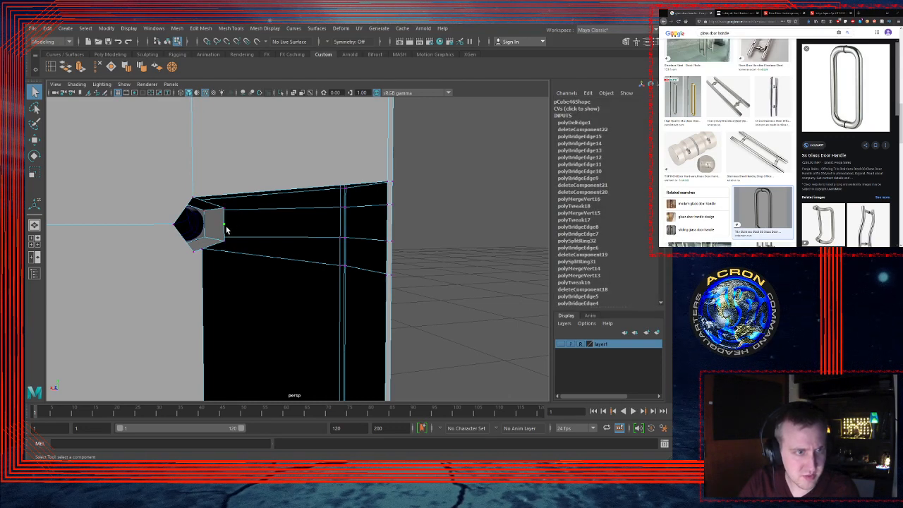
click(322, 244)
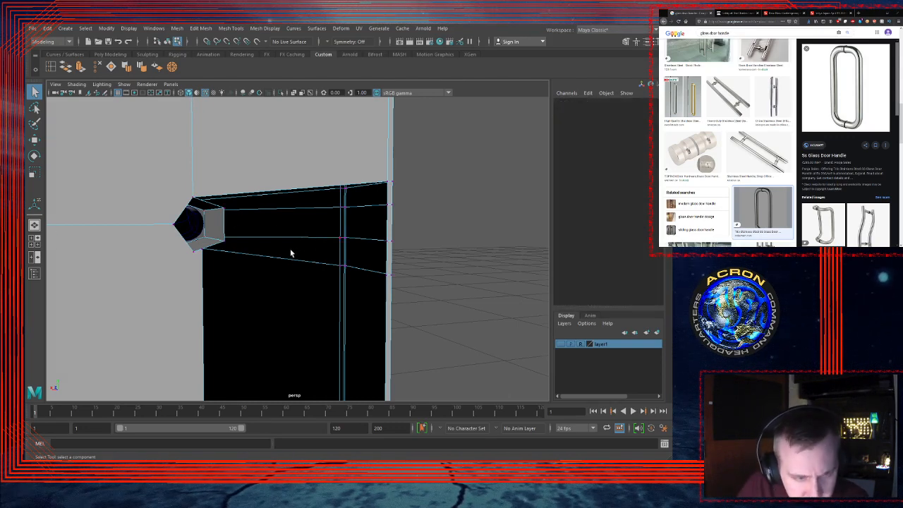
Step: Move the stray vertex beside the lower hole's bottom corner onto that corner and merge the overlapping vertices
alt+drag(293, 249, 276, 259)
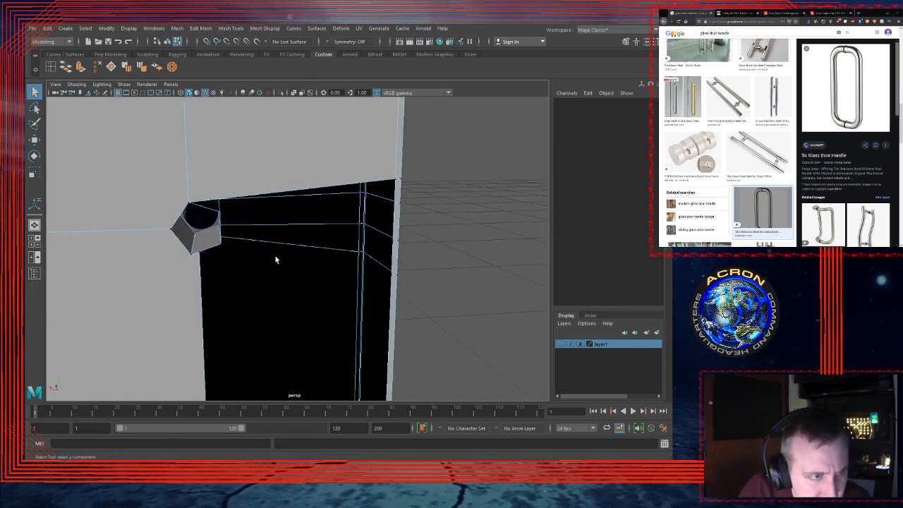
click(199, 255)
key(w)
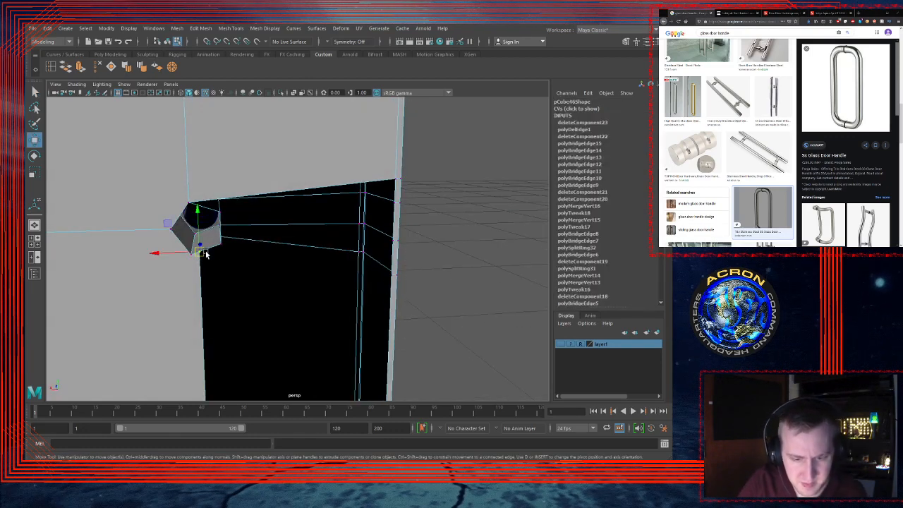
drag(191, 256, 188, 254)
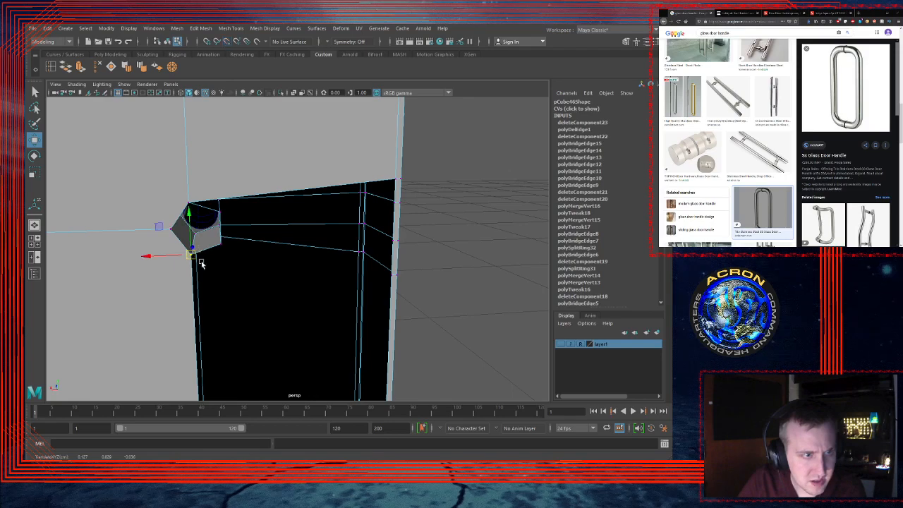
click(173, 67)
alt+drag(306, 311, 351, 333)
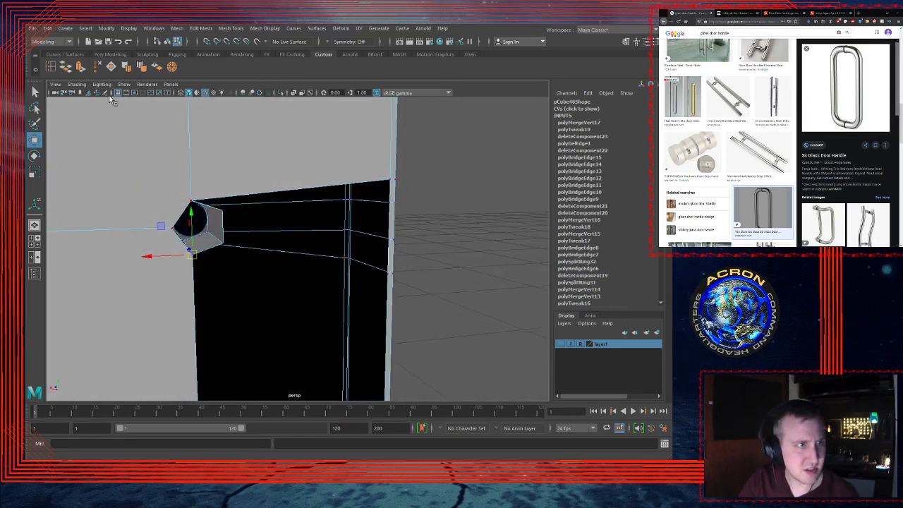
Step: Bridge the lower hole's vertical side edge and its upper and lower slanted edges to the matching short edges of the outer edge strip
click(220, 107)
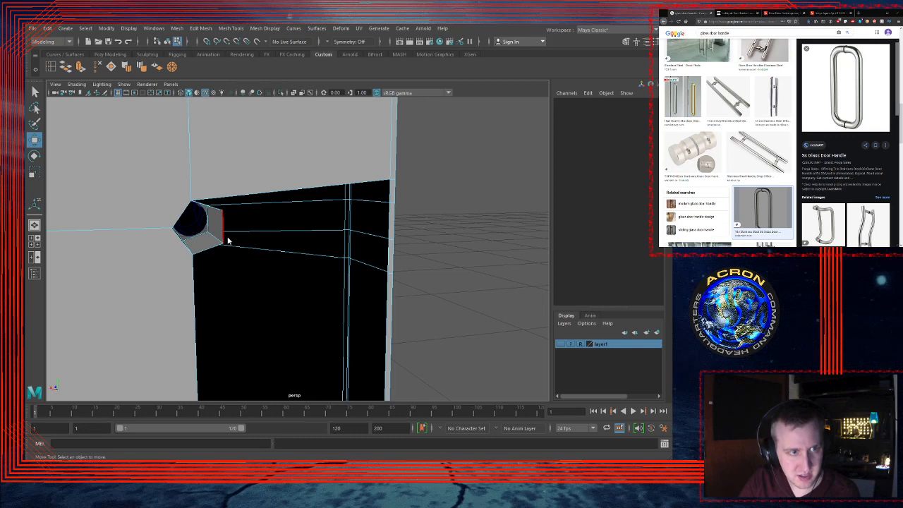
mouse_move(256, 234)
alt+mouse_down()
mouse_move(235, 224)
mouse_move(246, 228)
alt+mouse_up()
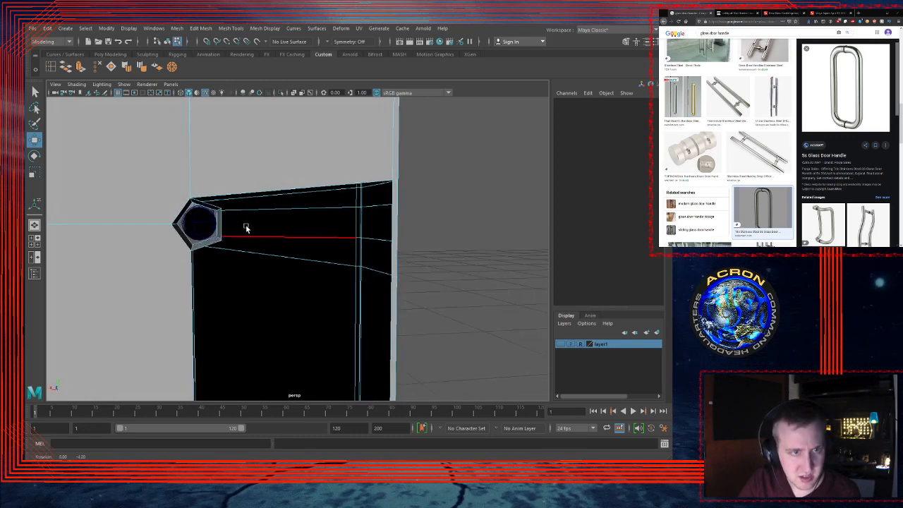
click(219, 221)
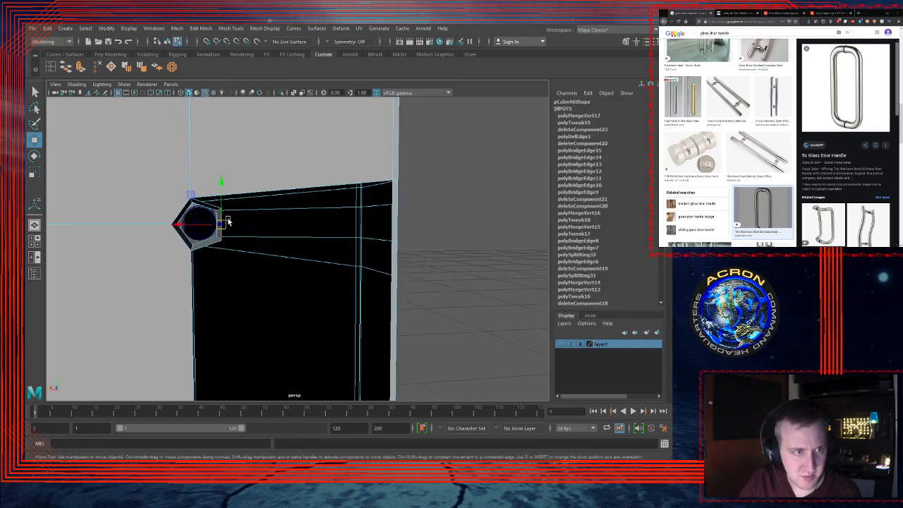
shift+click(386, 223)
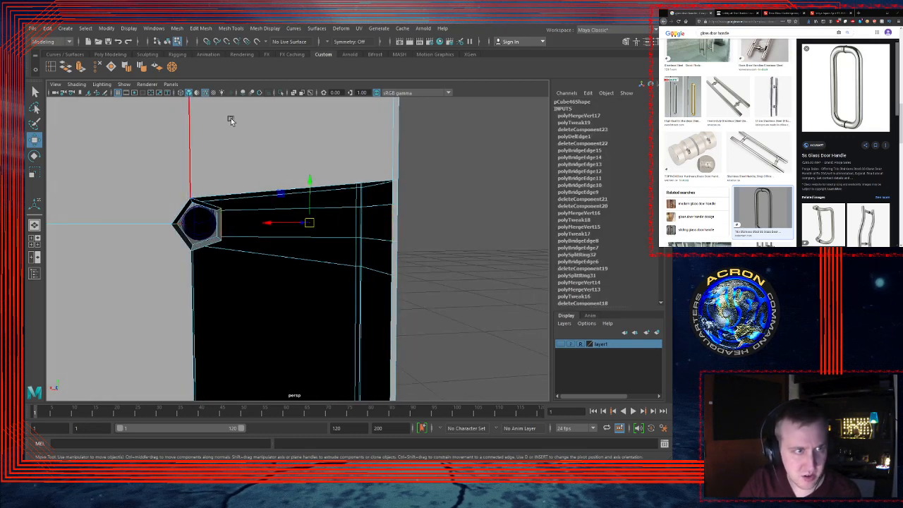
click(74, 68)
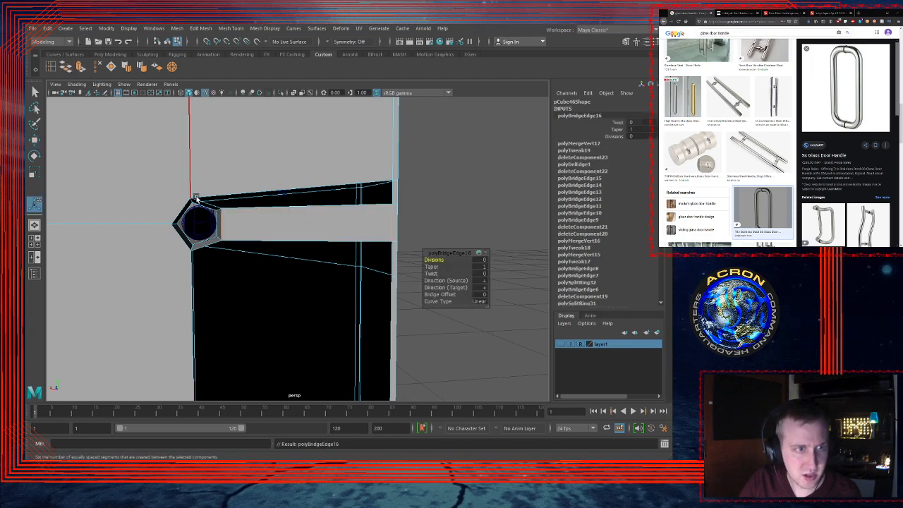
shift+click(392, 192)
click(68, 70)
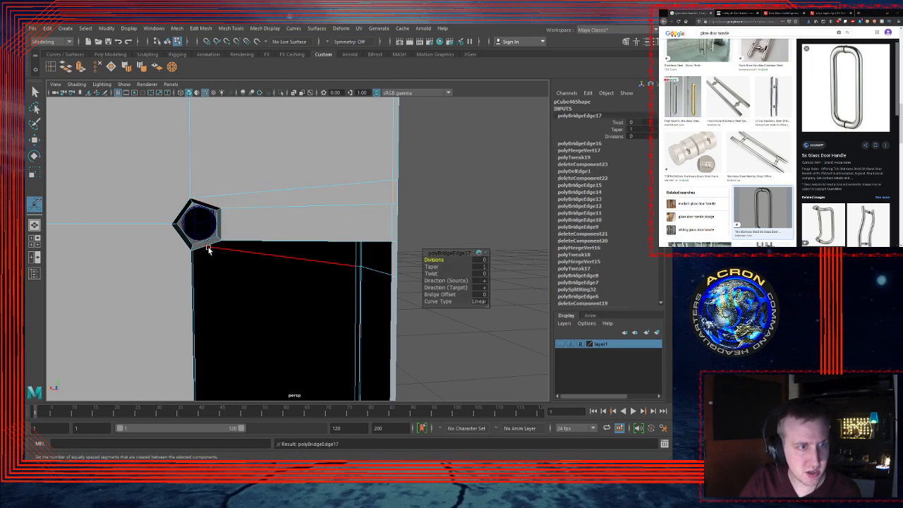
click(213, 247)
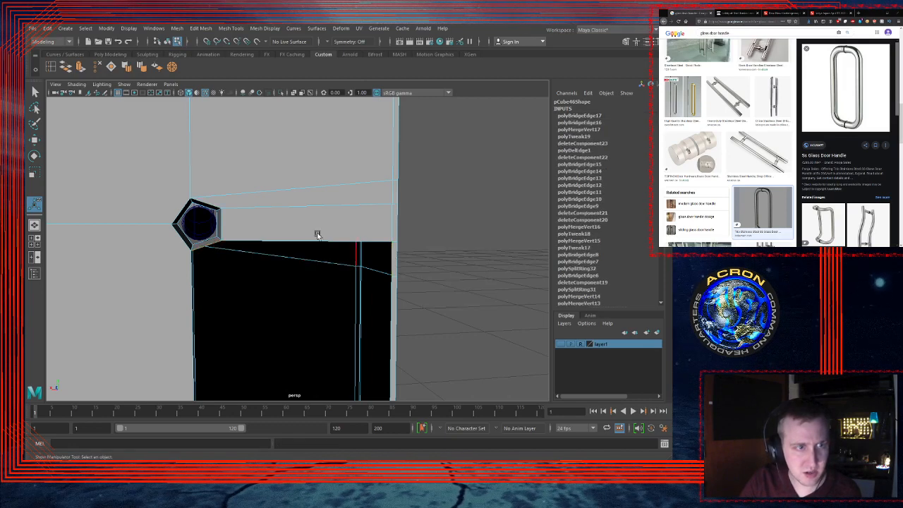
click(67, 68)
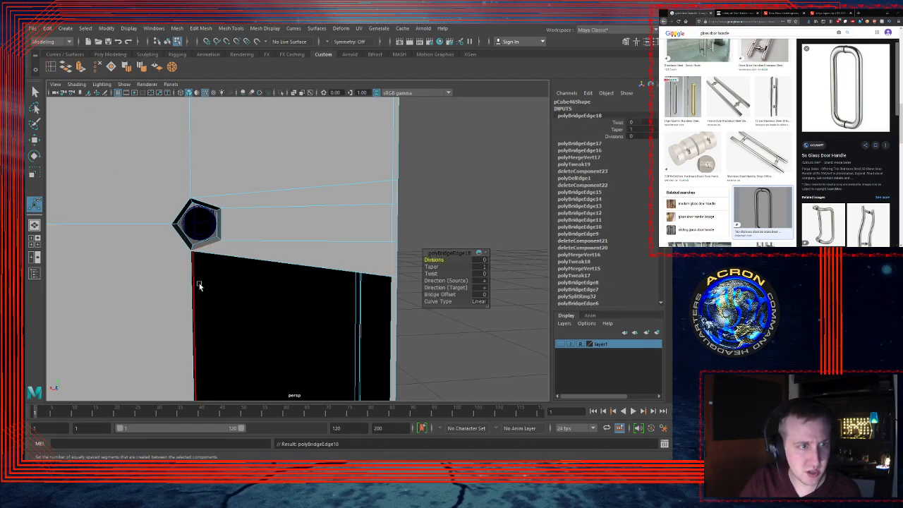
Step: Bridge the two long vertical edges of the opening below the lower hole
alt+drag(200, 285, 254, 300)
click(200, 302)
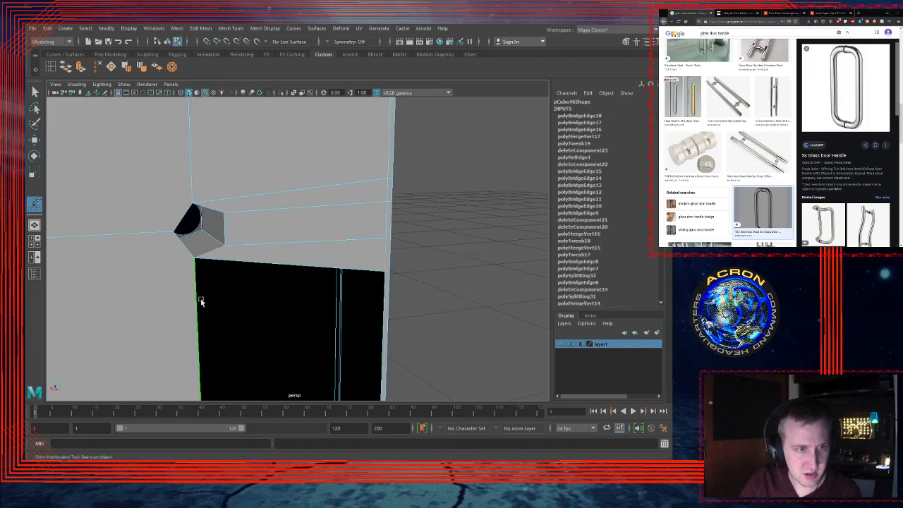
alt+drag(383, 300, 302, 252)
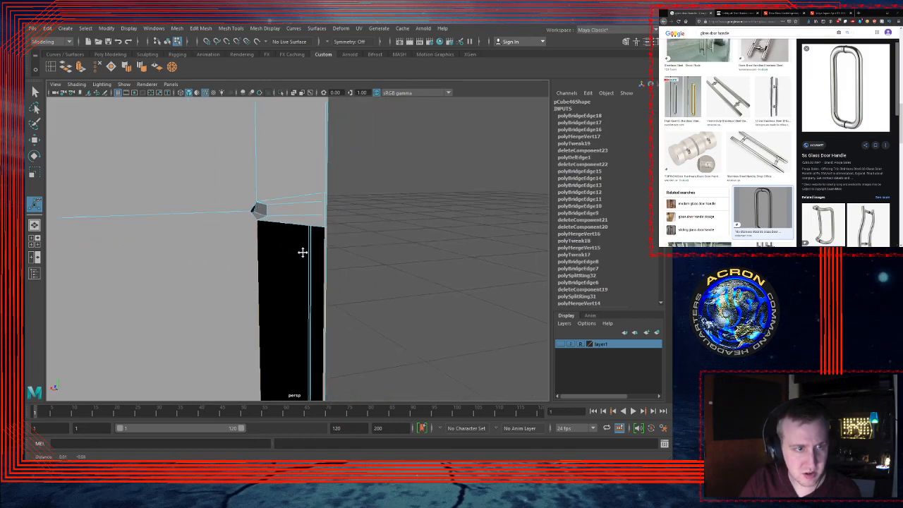
alt+middle_drag(302, 252, 236, 145)
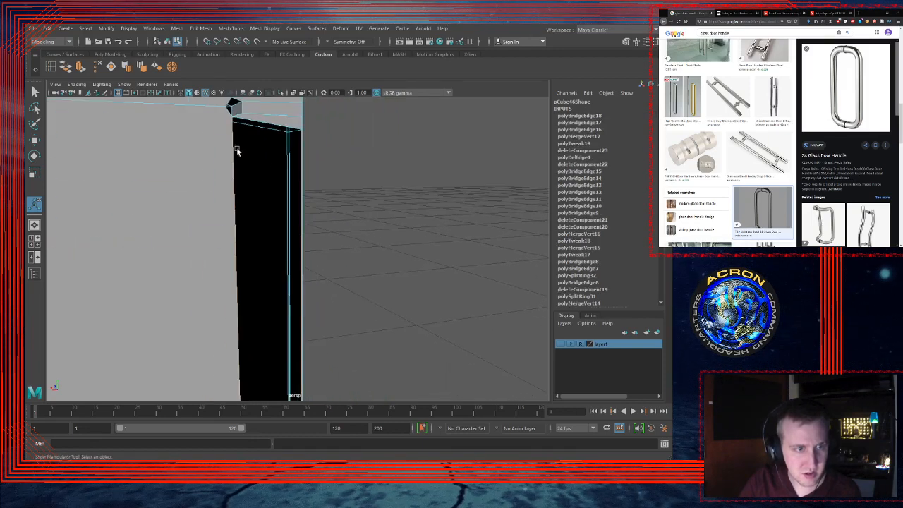
click(64, 68)
alt+drag(220, 194, 275, 216)
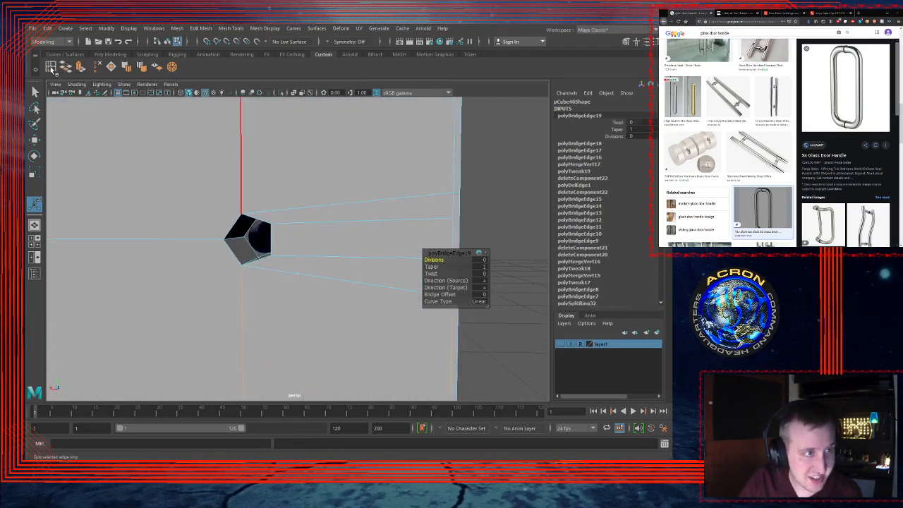
click(51, 67)
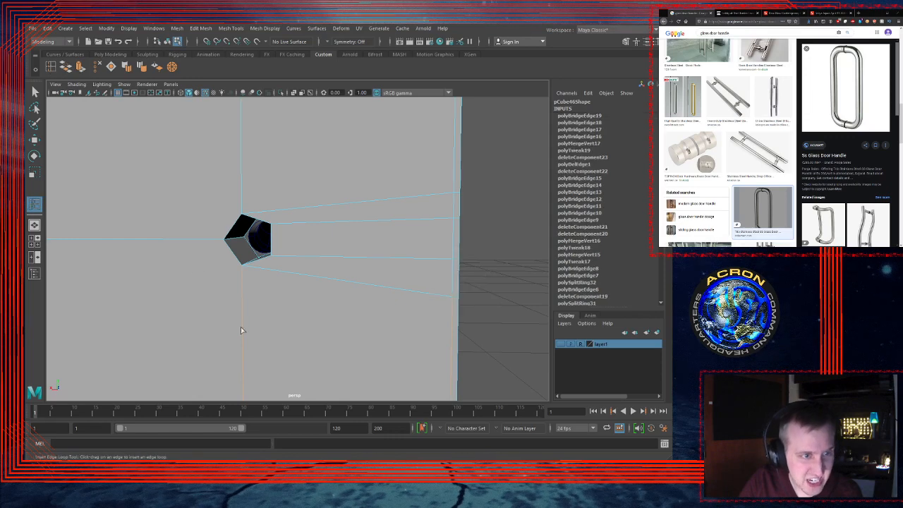
click(242, 242)
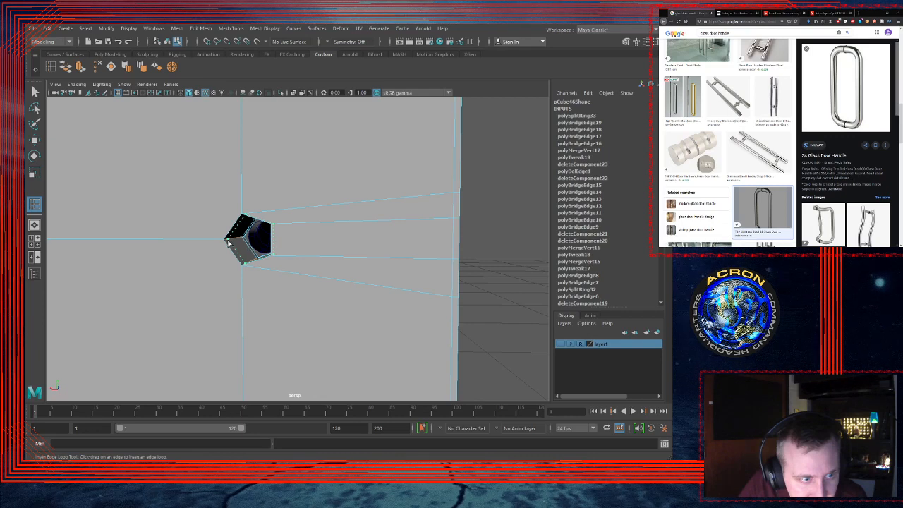
click(228, 242)
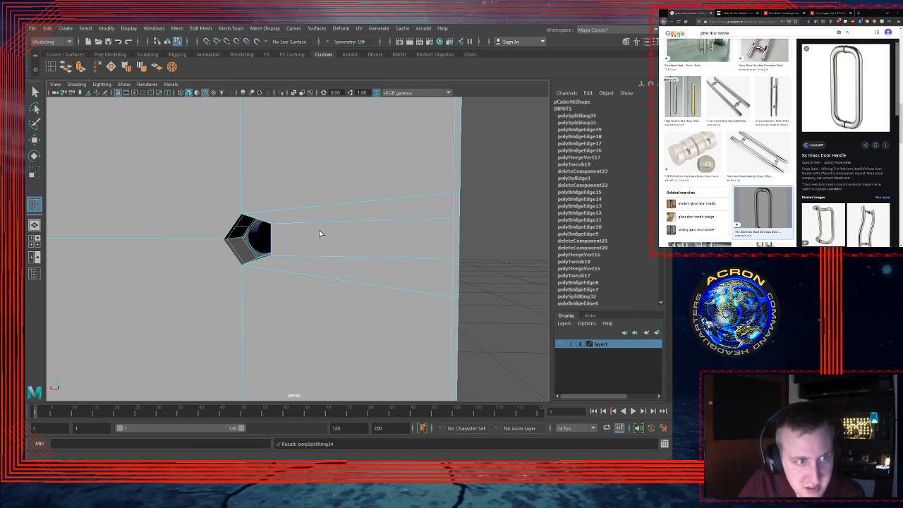
alt+drag(320, 233, 251, 232)
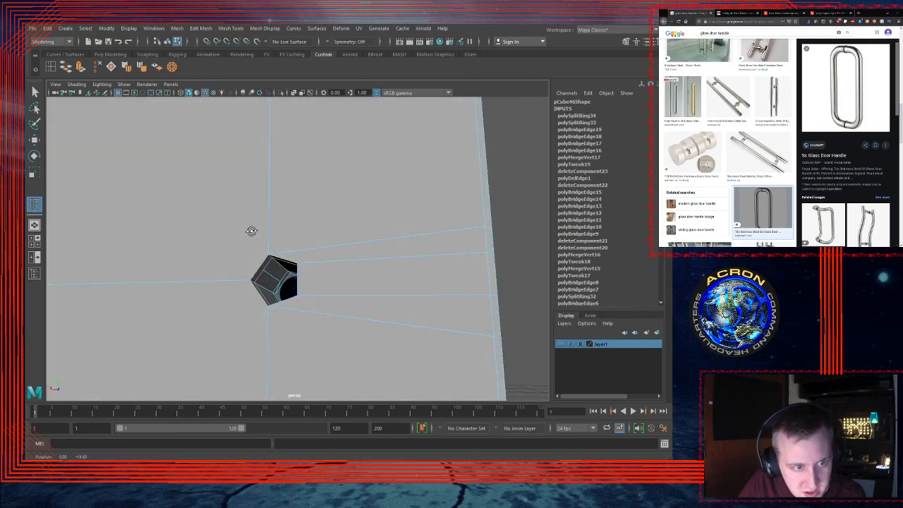
key(ctrl+z)
key(ctrl+z)
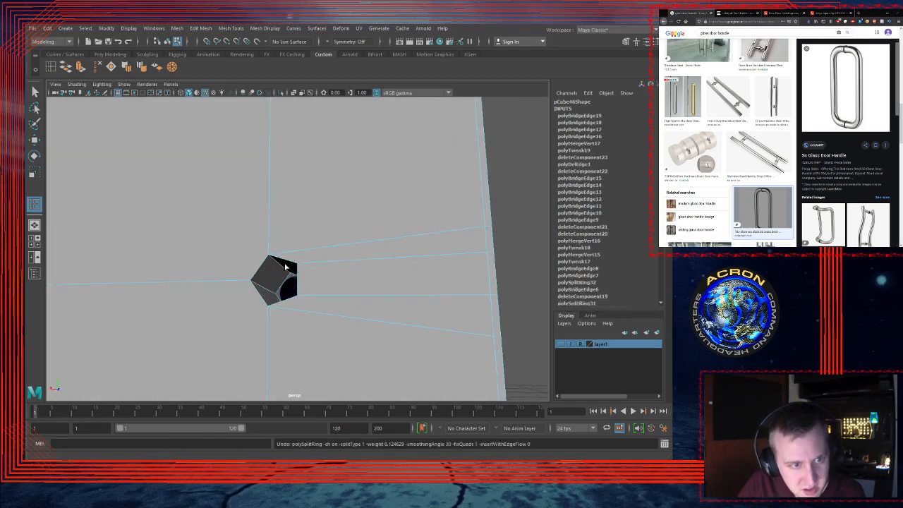
Step: Insert a supporting edge loop near each end of the lower hole's tunnel through the door
key(q)
alt+drag(286, 266, 313, 263)
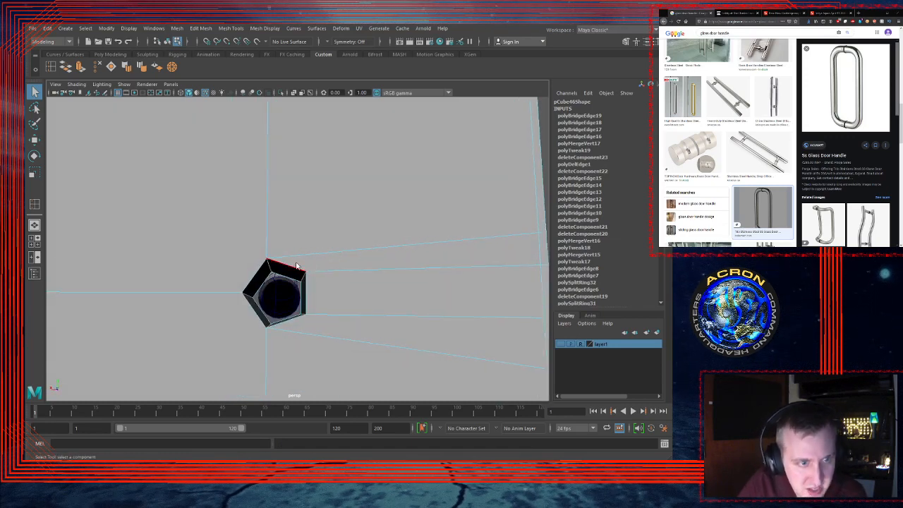
right_drag(272, 239, 268, 231)
drag(386, 223, 183, 364)
alt+drag(304, 317, 400, 343)
alt+right_drag(342, 321, 353, 310)
alt+middle_drag(353, 311, 353, 294)
alt+right_drag(354, 294, 344, 291)
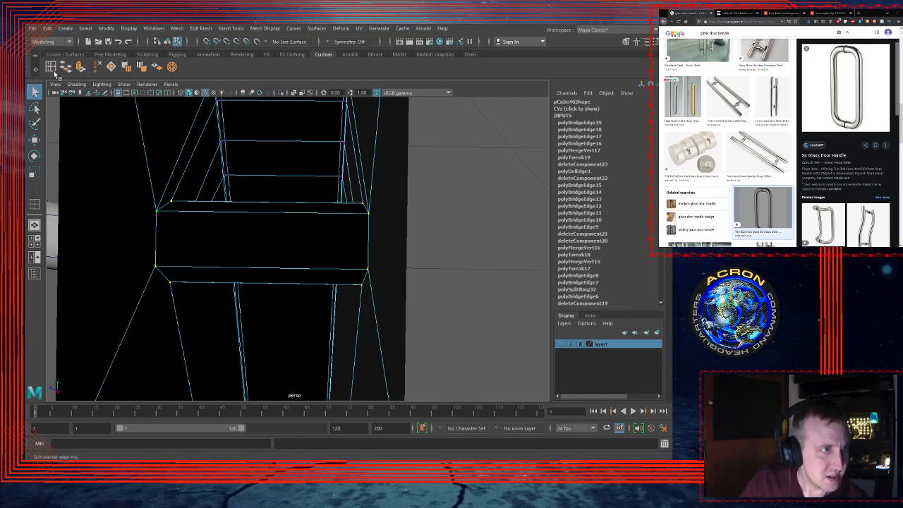
click(51, 67)
drag(198, 269, 197, 270)
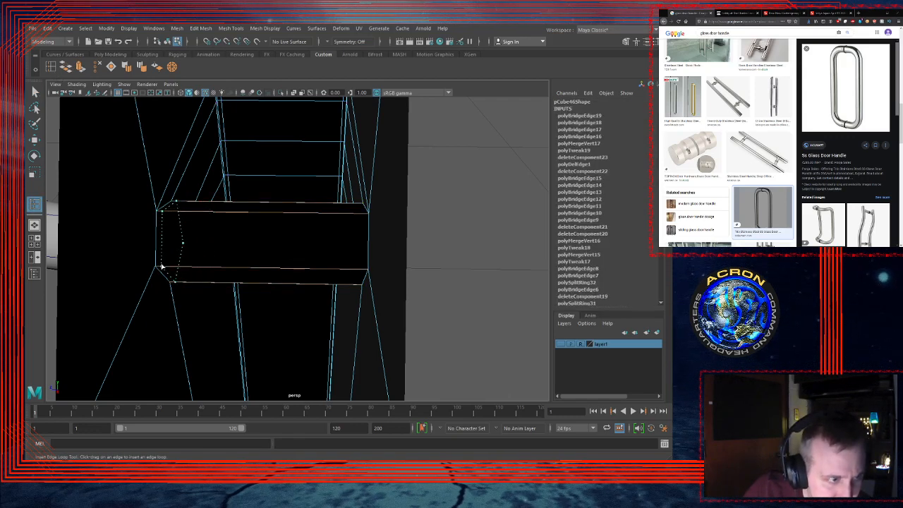
drag(161, 267, 163, 266)
drag(368, 272, 363, 270)
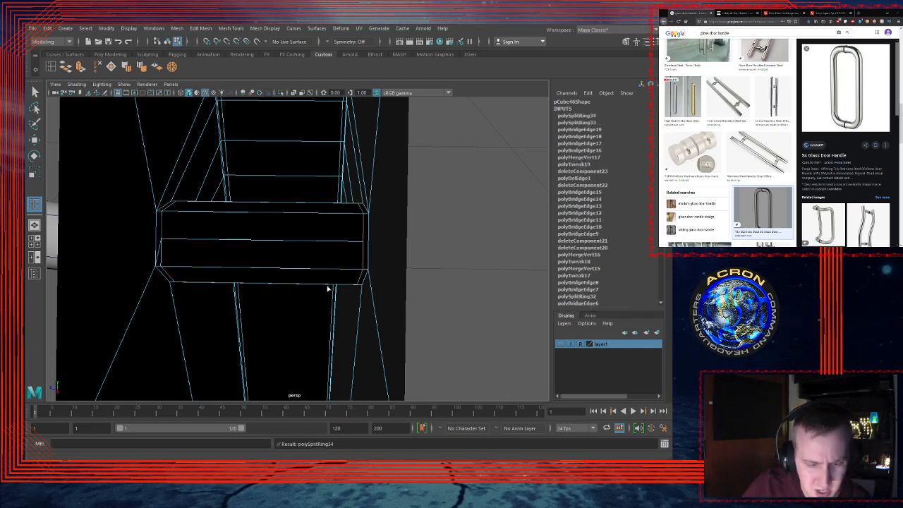
right_drag(342, 219, 357, 204)
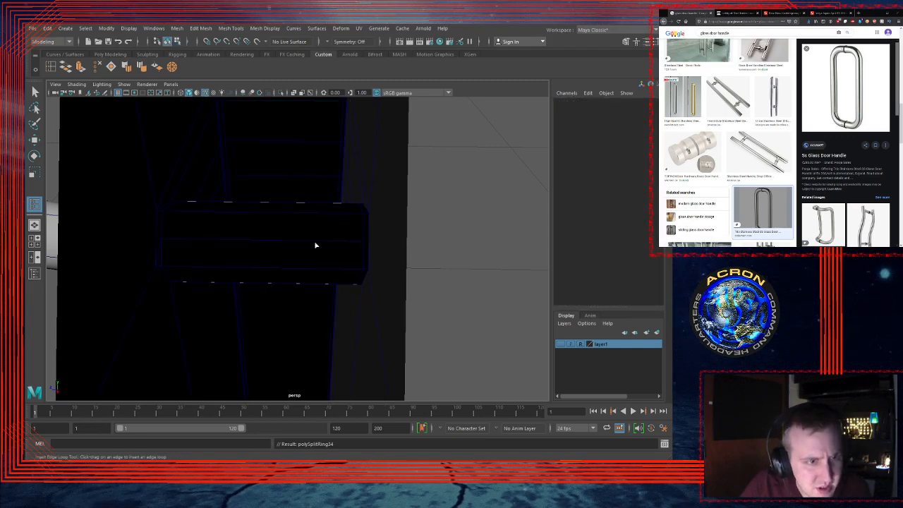
click(315, 243)
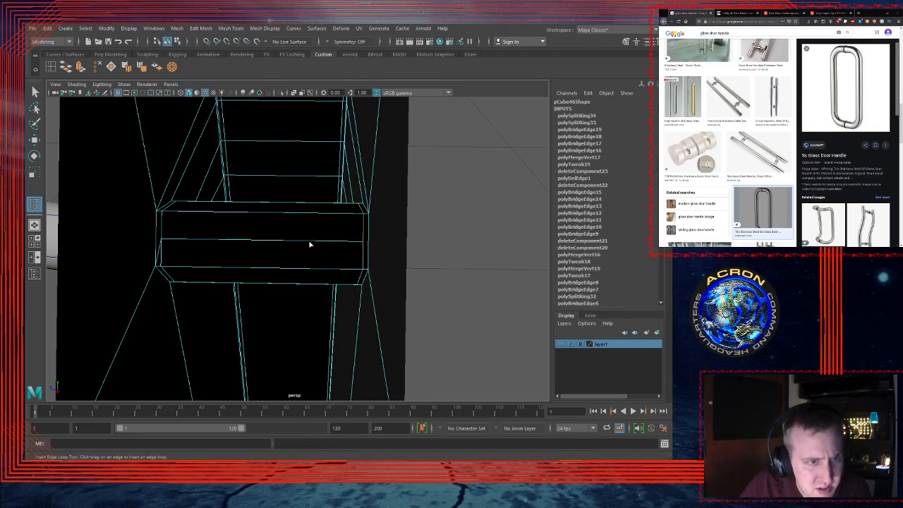
click(308, 243)
key(ctrl+z)
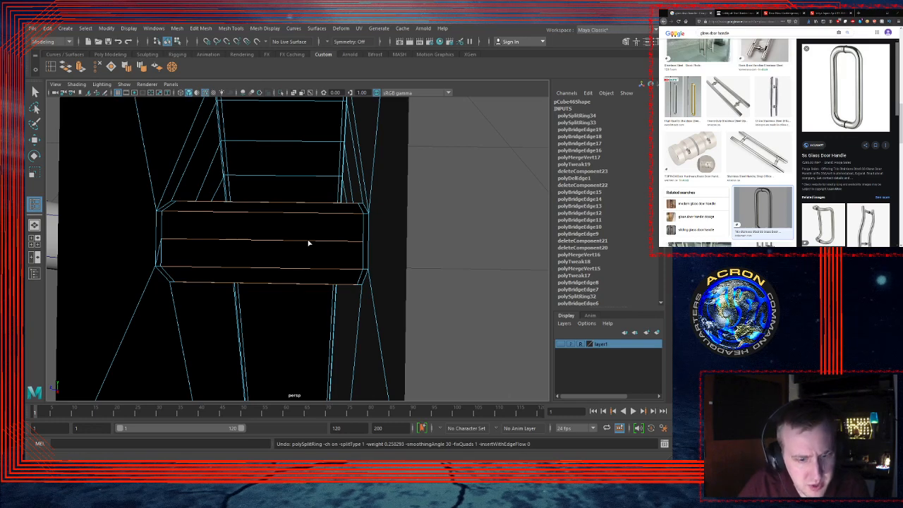
Step: Delete the extra lengthwise edge running along the middle of the lower hole's tunnel wall
key(q)
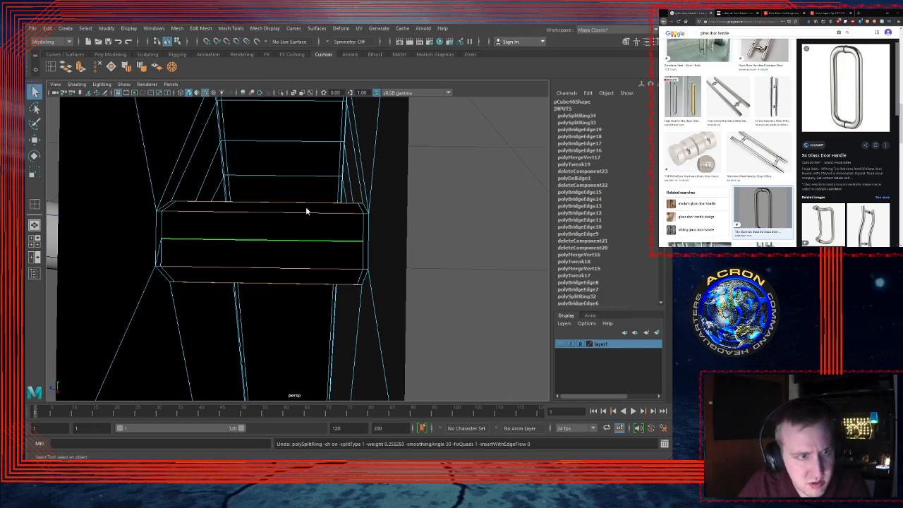
double_click(303, 241)
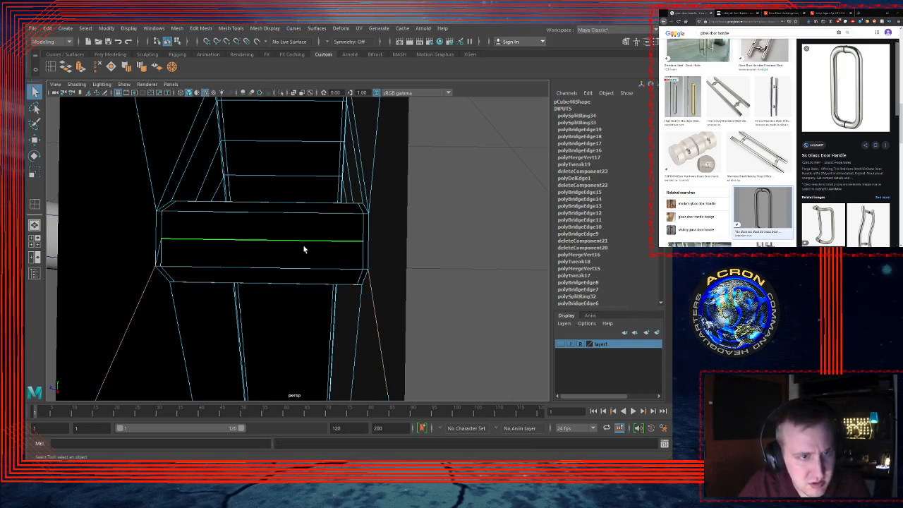
alt+drag(374, 252, 286, 252)
key(f)
alt+right_drag(295, 255, 554, 232)
alt+right_drag(357, 254, 390, 248)
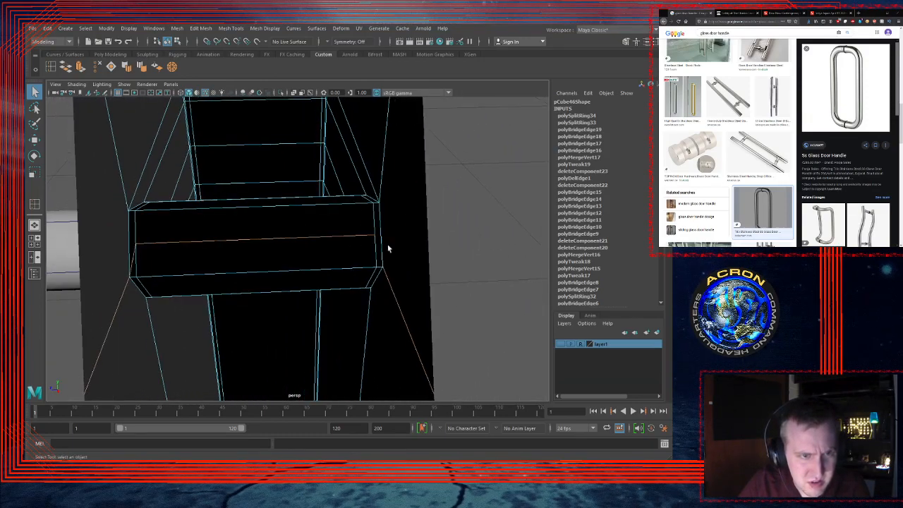
alt+drag(363, 249, 341, 240)
alt+drag(301, 228, 240, 220)
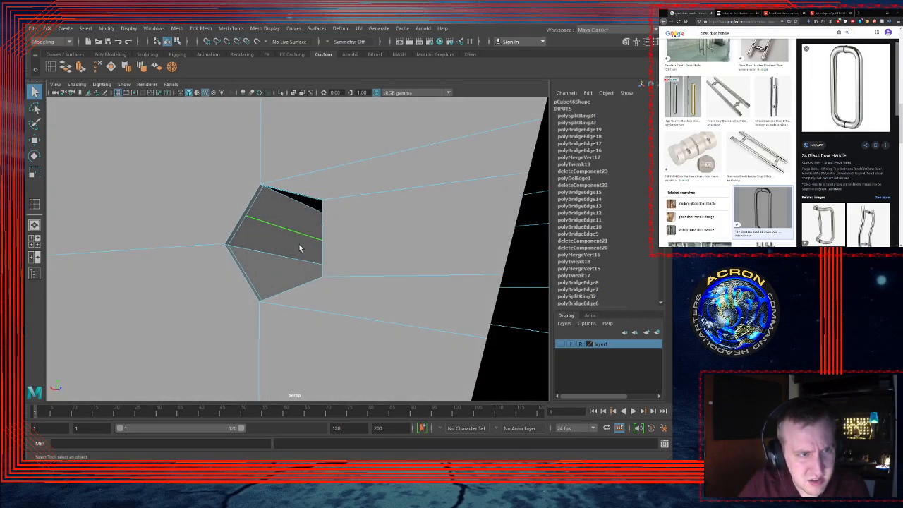
mouse_move(299, 248)
alt+mouse_down()
mouse_move(275, 238)
mouse_move(282, 246)
alt+mouse_up()
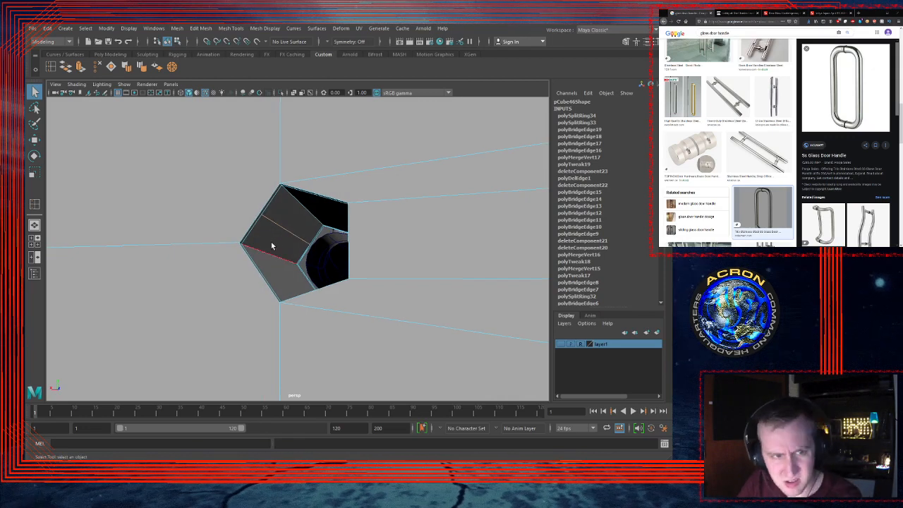
key(Delete)
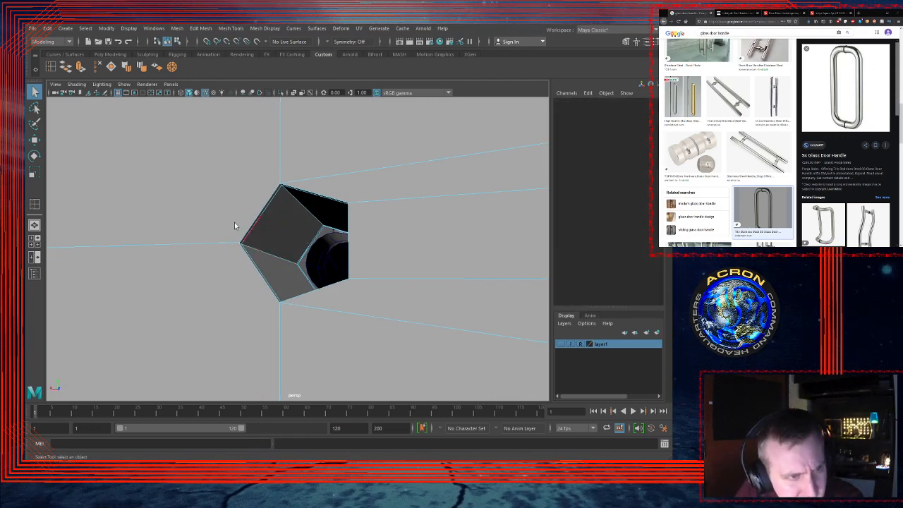
Step: Delete the leftover vertices at the removed edge's ends and the stray short edge at the tunnel's rim
drag(271, 217, 251, 206)
key(Delete)
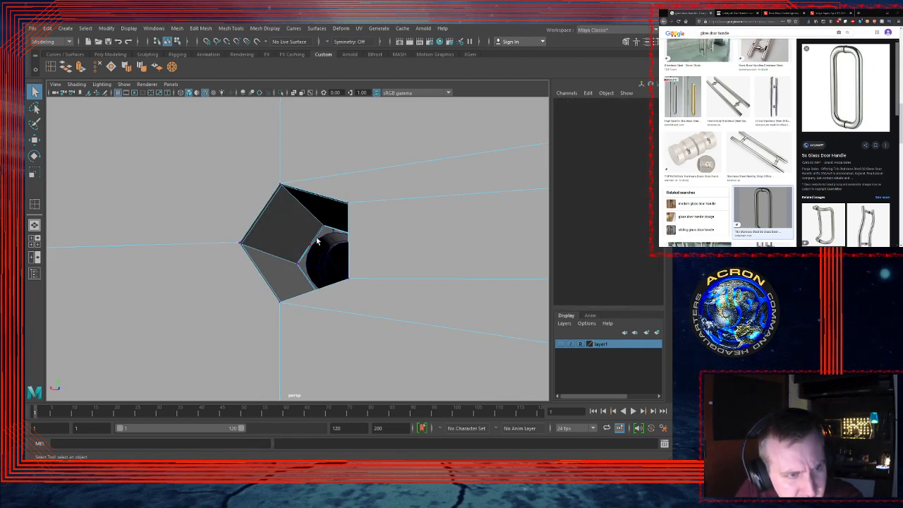
click(307, 246)
key(Delete)
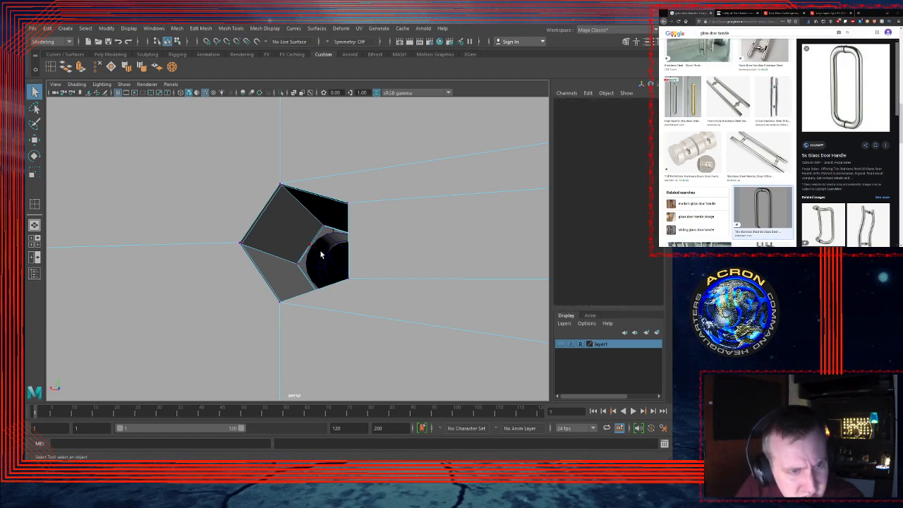
alt+drag(316, 248, 33, 261)
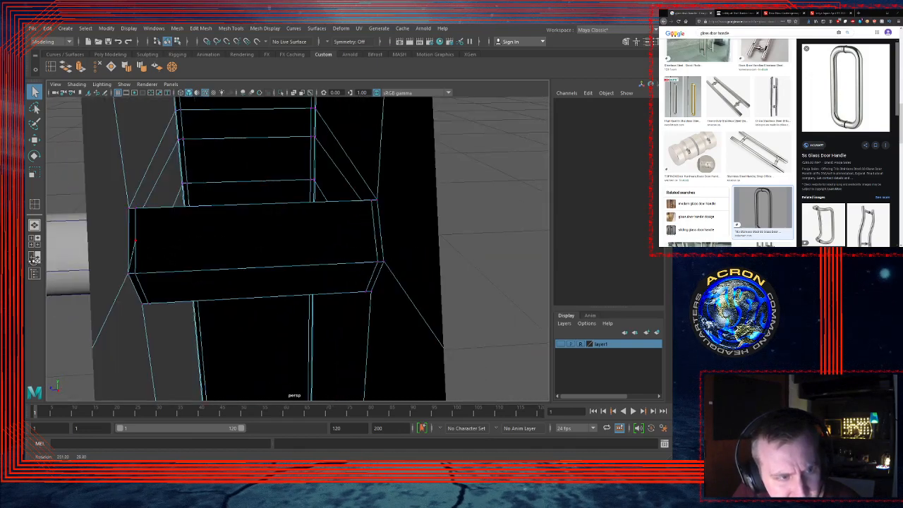
click(131, 261)
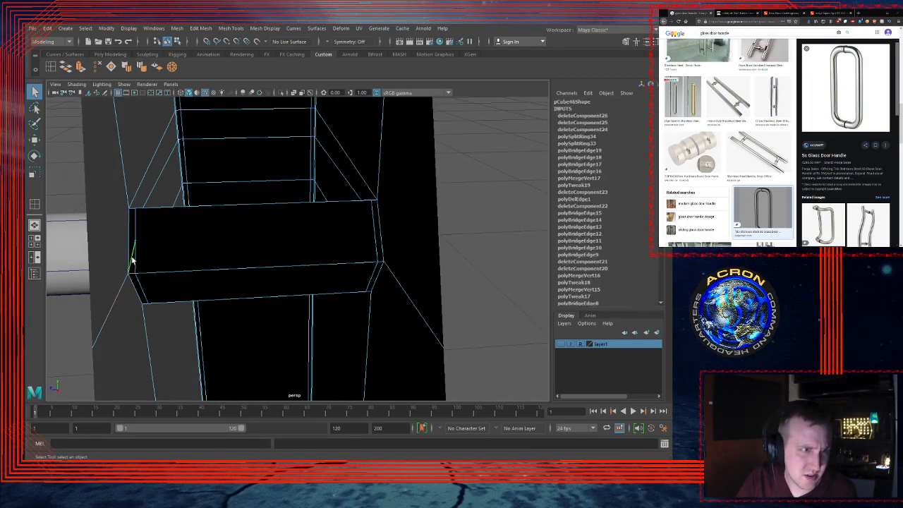
click(167, 244)
drag(150, 236, 127, 255)
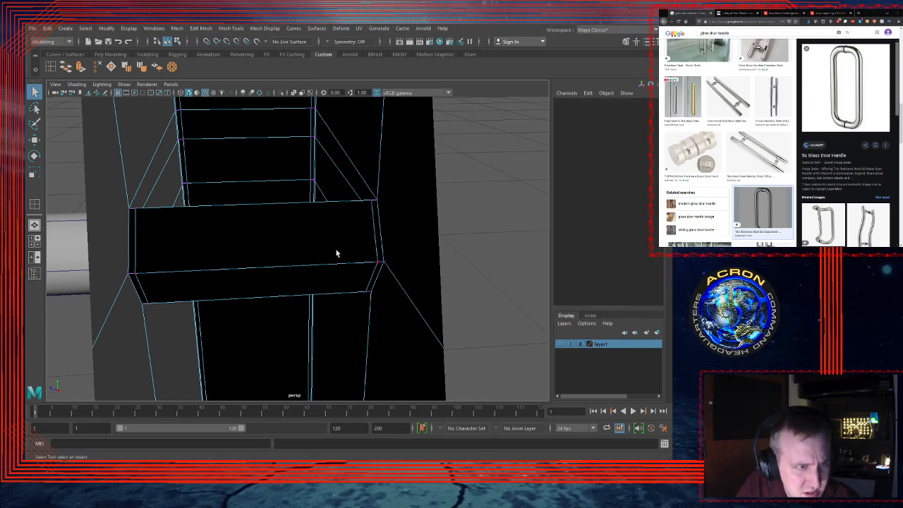
Step: Merge the overlapping vertices at the matching corner on each end of the lower hole's tunnel, and preview the door smoothed
drag(383, 267, 383, 267)
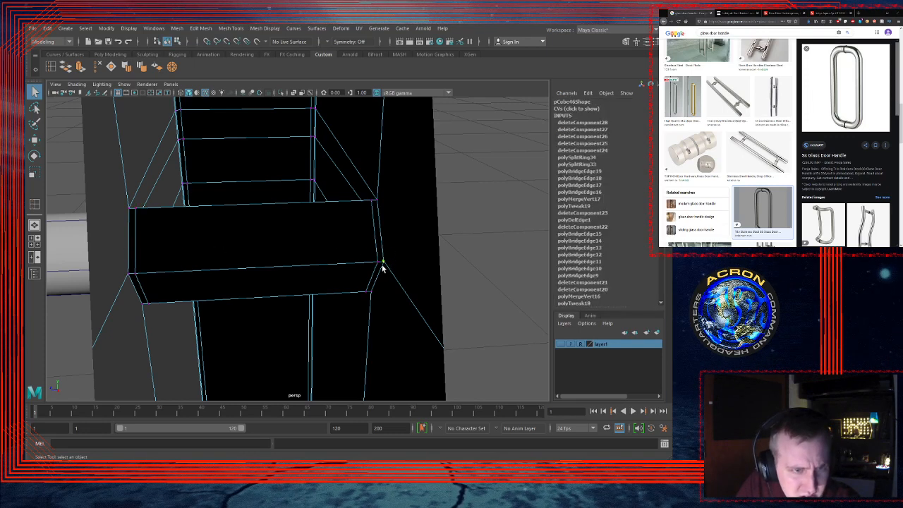
click(173, 68)
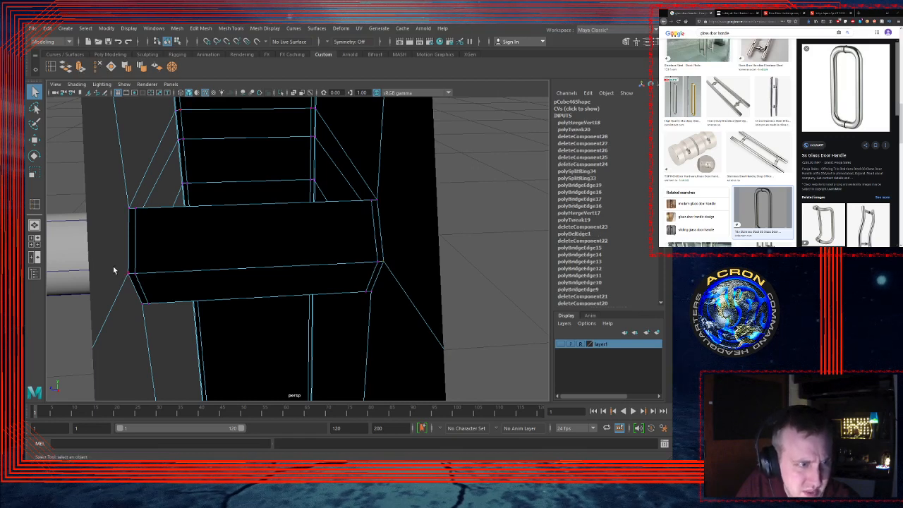
drag(113, 270, 132, 281)
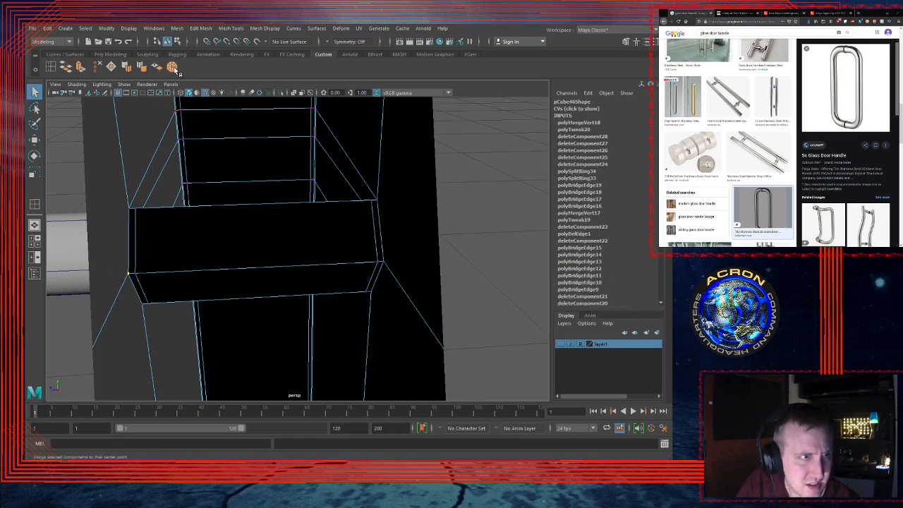
click(172, 68)
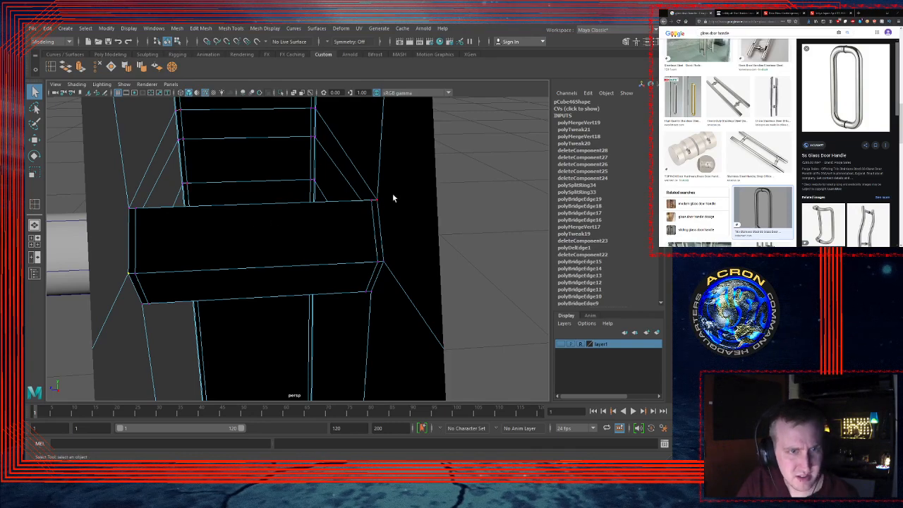
key(3)
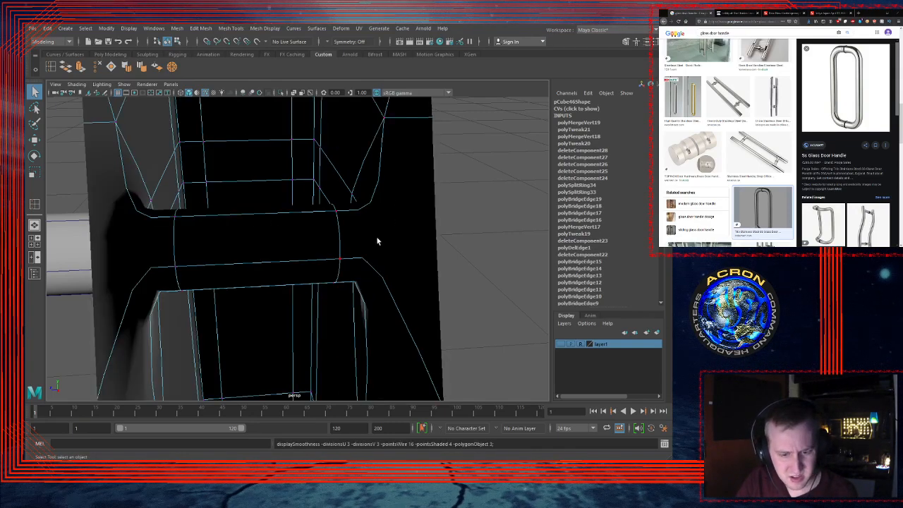
alt+drag(377, 241, 271, 225)
mouse_move(418, 226)
alt+right_down()
mouse_move(333, 229)
mouse_move(401, 221)
alt+right_up()
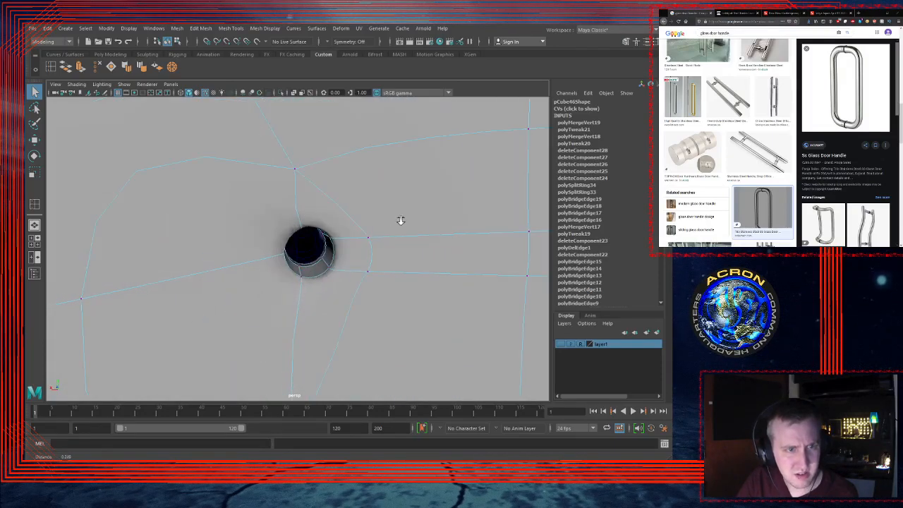
alt+drag(401, 221, 160, 225)
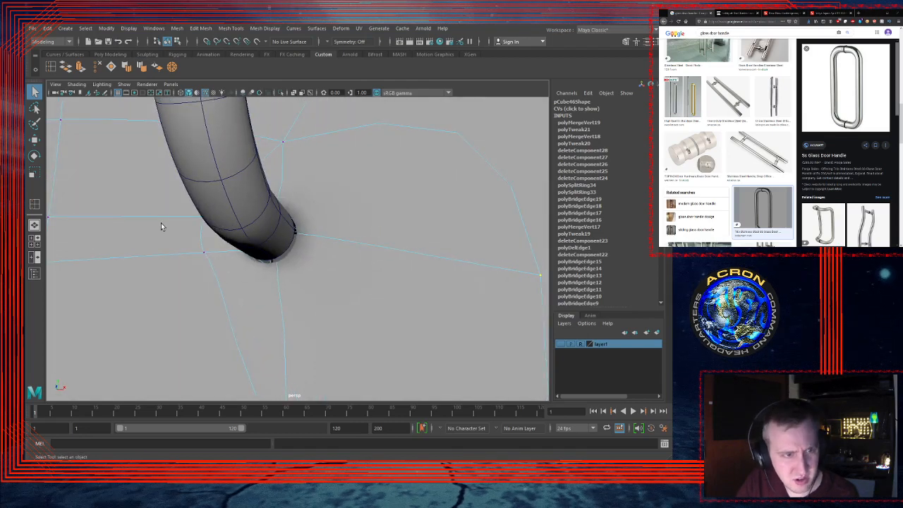
Step: Return to the unsmoothed mesh and try merging the vertices at two neighbouring corners of the lower hole on the handle side
key(1)
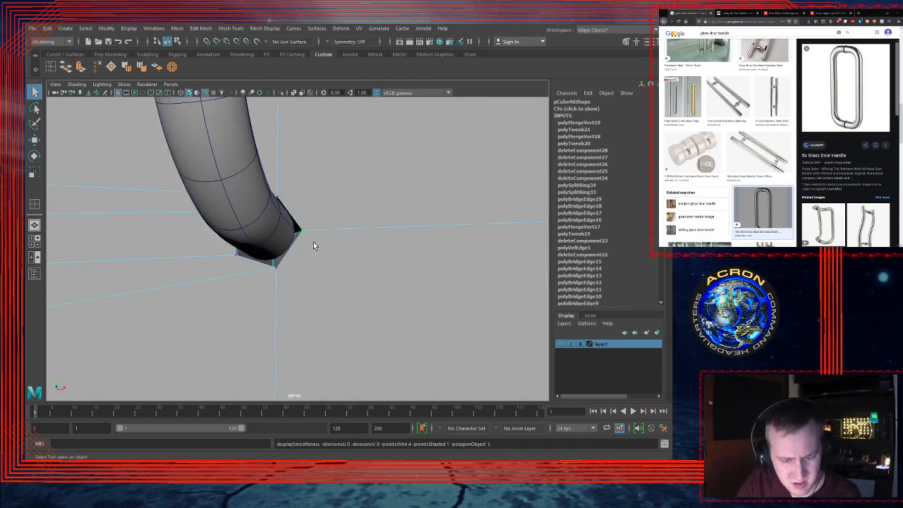
key(f)
scroll(316, 219, down, 8)
alt+drag(299, 218, 316, 176)
alt+right_drag(316, 176, 364, 204)
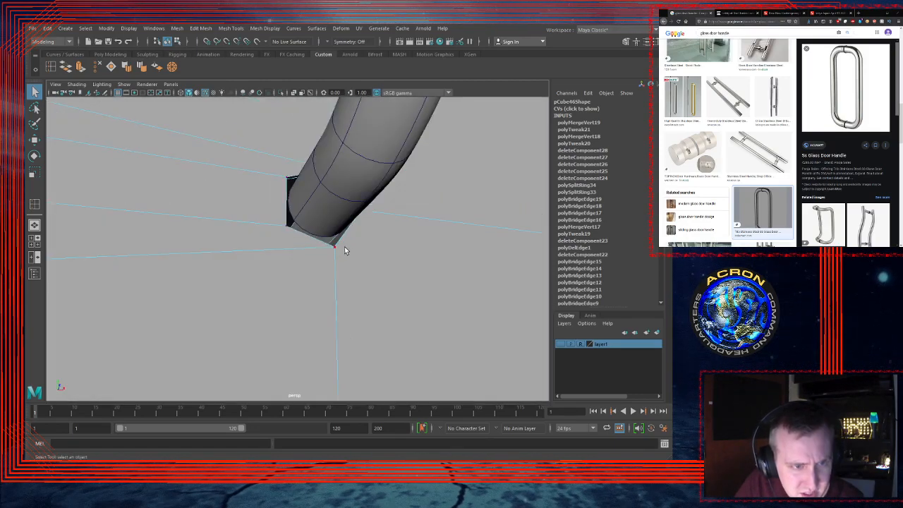
alt+drag(331, 258, 331, 283)
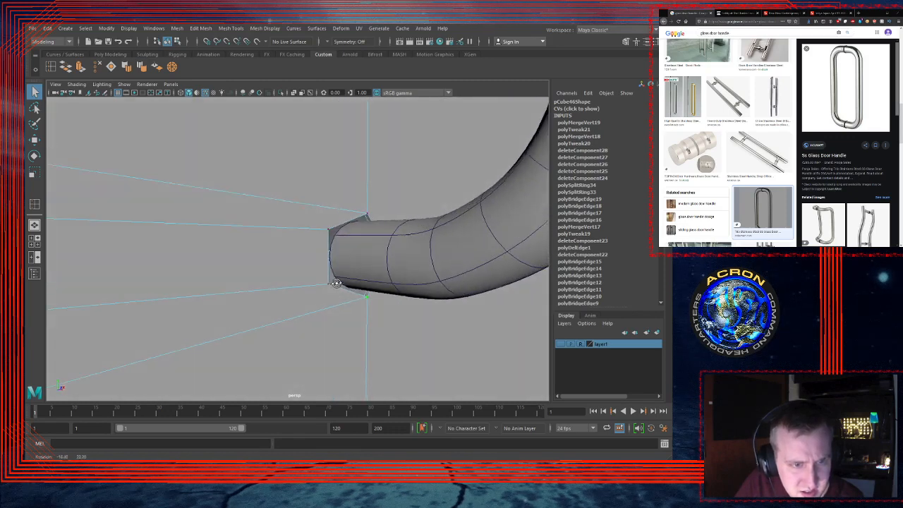
click(174, 68)
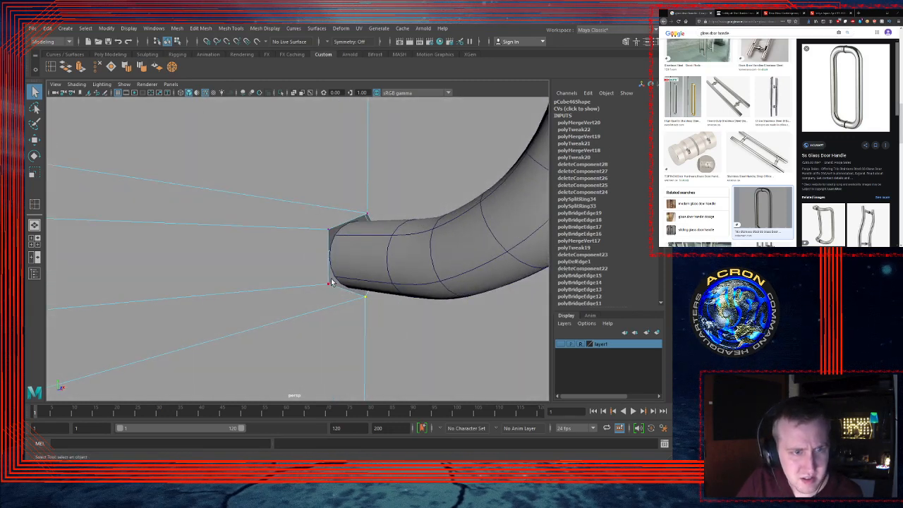
click(174, 68)
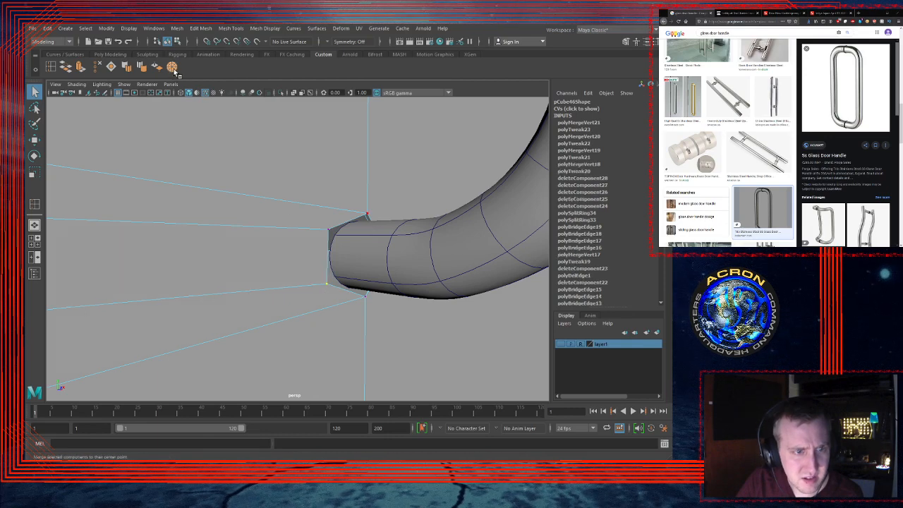
Step: Undo the last two vertex merges at the lower hole's handle-side corners
key(ctrl+z)
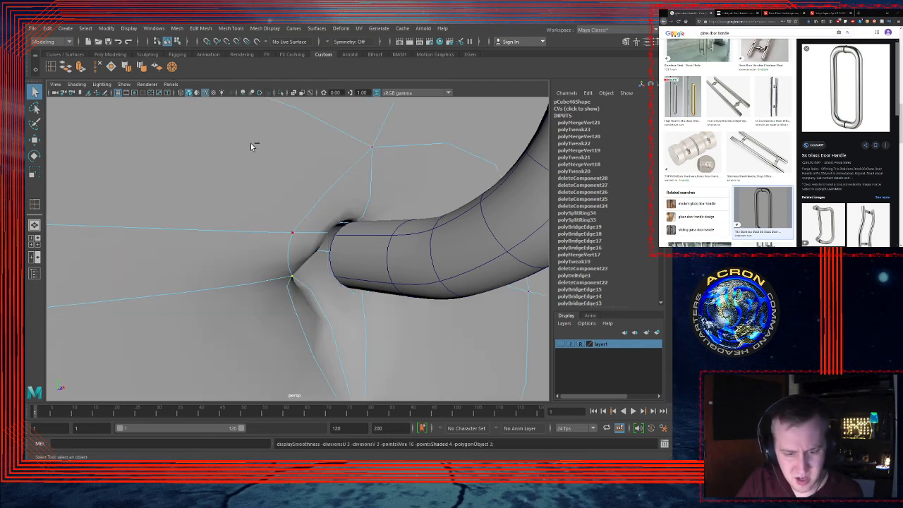
key(ctrl+z)
key(ctrl+z)
key(ctrl+z)
key(ctrl+z)
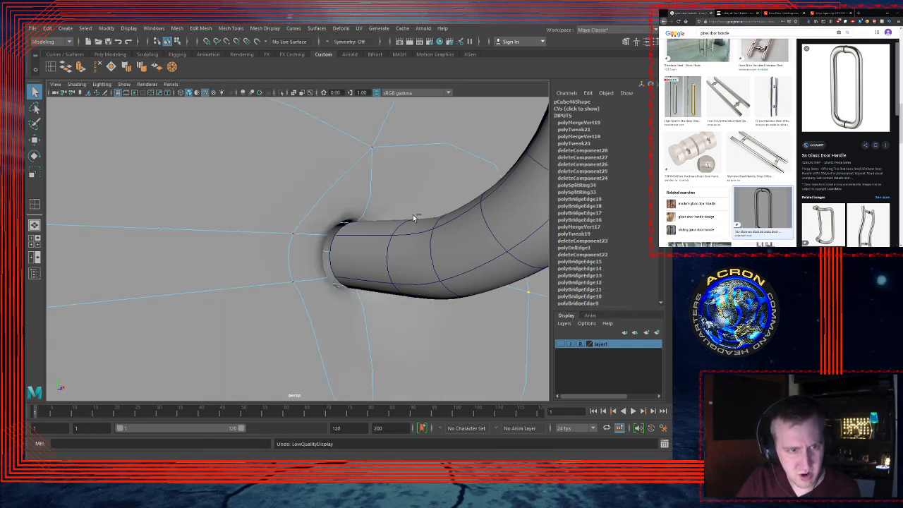
Step: Insert a supporting edge loop near each end of the upper hole's tunnel through the door, and preview the mesh smoothed
alt+drag(453, 272, 498, 259)
alt+drag(324, 263, 364, 271)
alt+right_drag(372, 260, 466, 252)
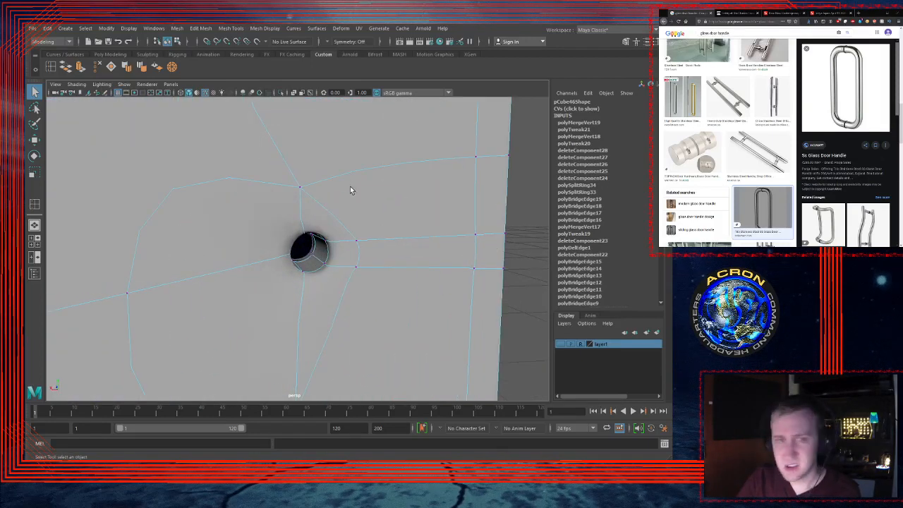
alt+drag(351, 186, 359, 206)
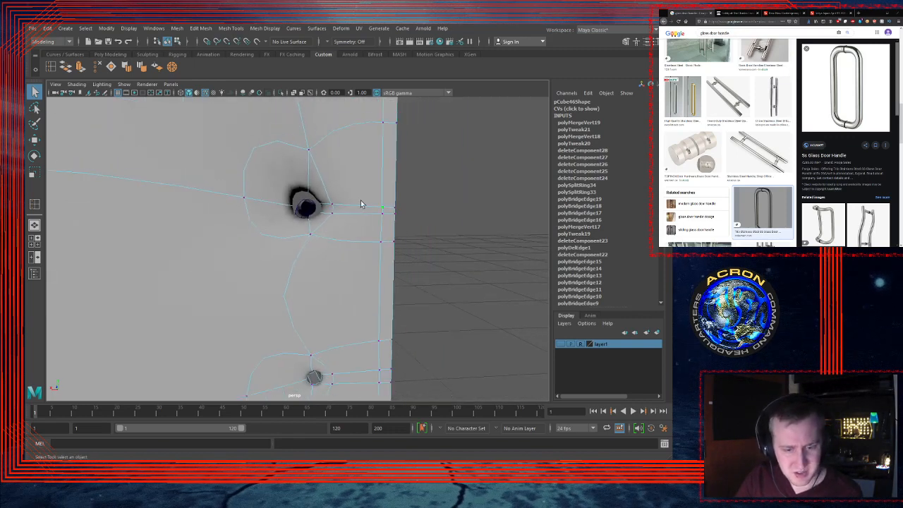
key(1)
alt+right_drag(339, 204, 360, 201)
mouse_move(360, 202)
alt+mouse_down()
mouse_move(405, 190)
mouse_move(393, 170)
mouse_move(377, 200)
mouse_move(343, 204)
alt+mouse_up()
mouse_move(343, 204)
alt+right_down()
mouse_move(365, 199)
mouse_move(331, 202)
alt+right_up()
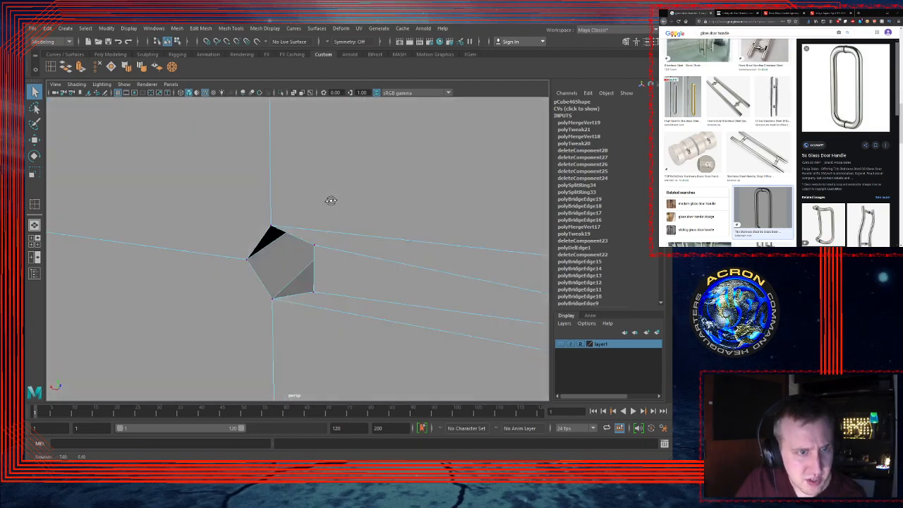
alt+drag(331, 202, 265, 222)
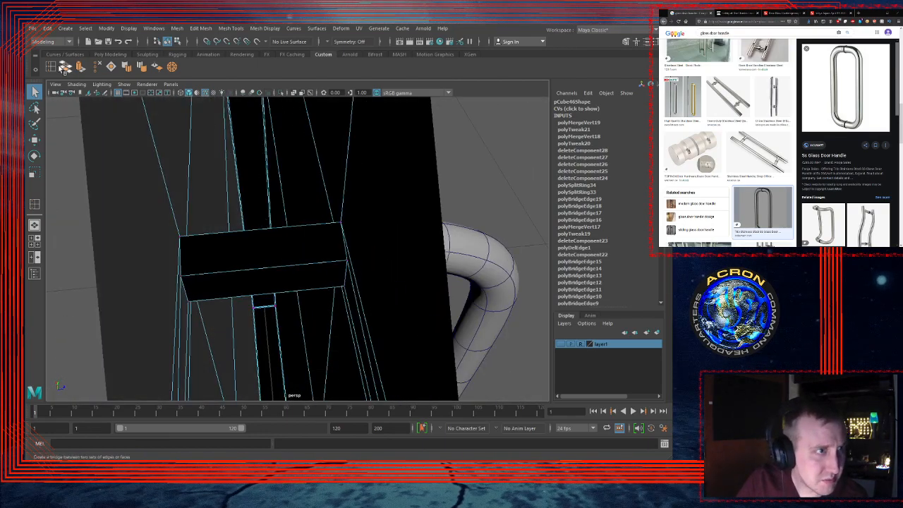
click(51, 68)
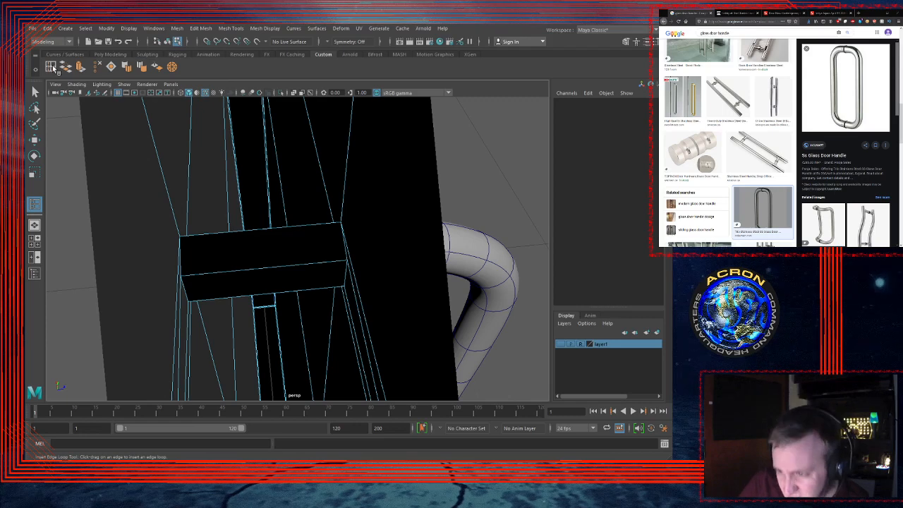
click(342, 262)
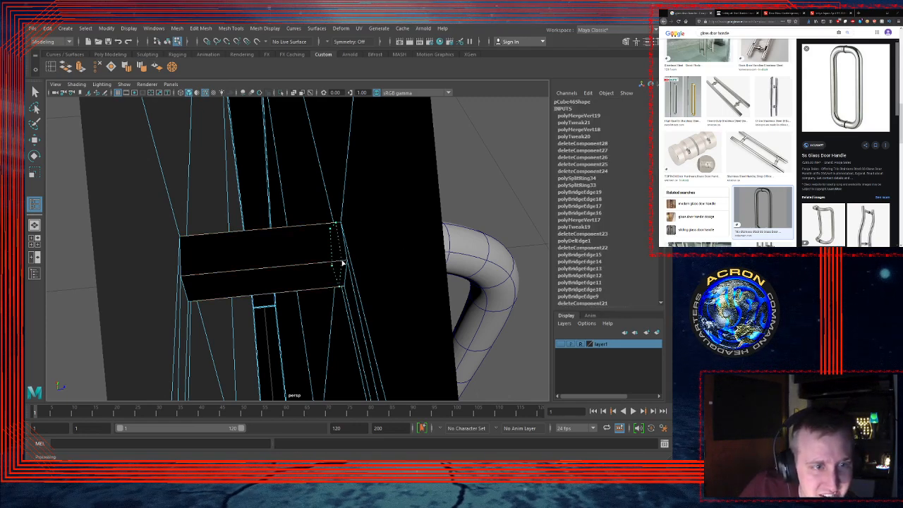
click(186, 278)
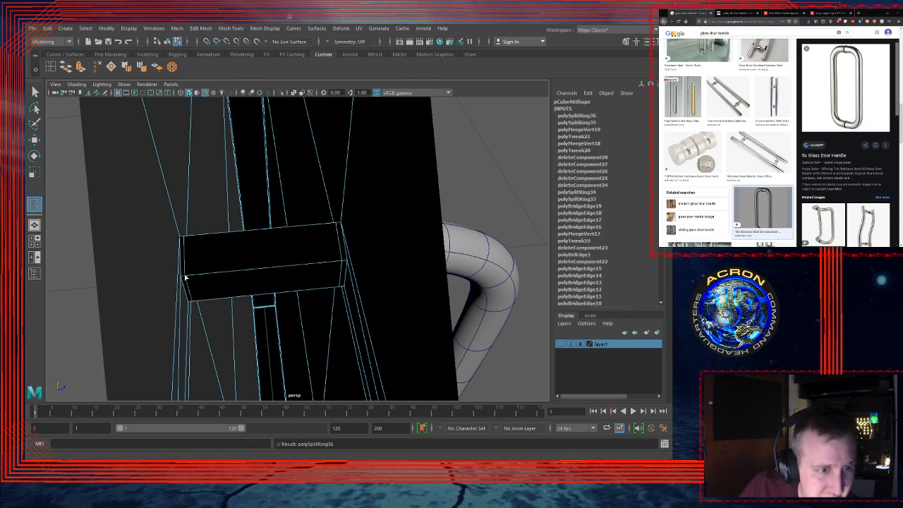
alt+drag(223, 273, 248, 262)
key(3)
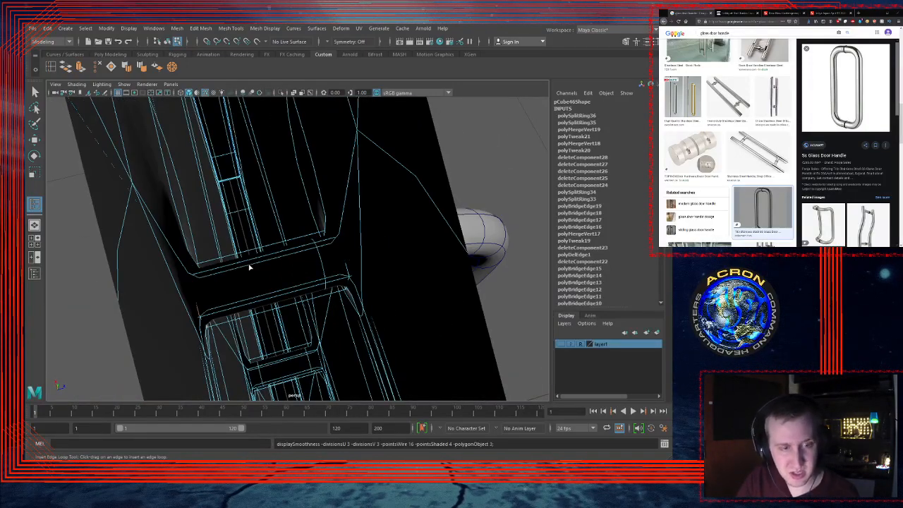
Step: Leave edge loop insertion, deselect the door and examine its mesh around both mounting holes and the handle
alt+drag(302, 254, 359, 189)
key(q)
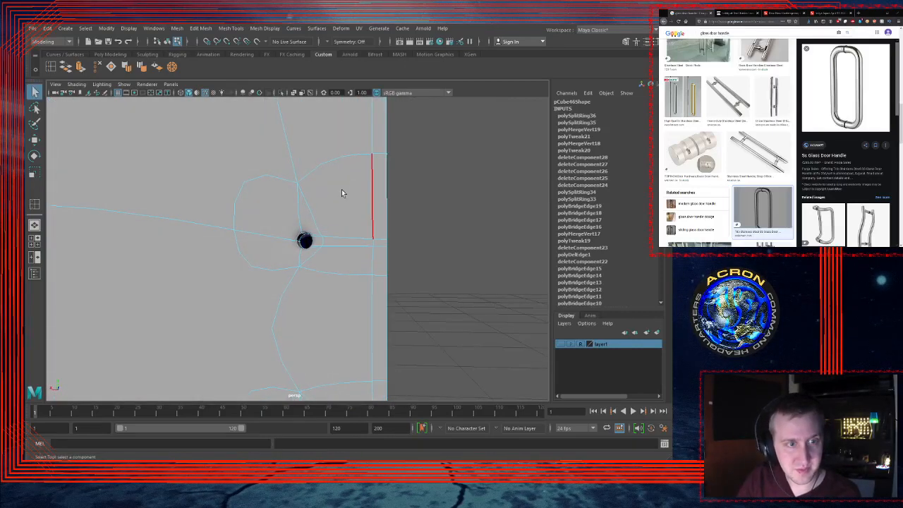
click(446, 210)
alt+right_drag(447, 210, 236, 240)
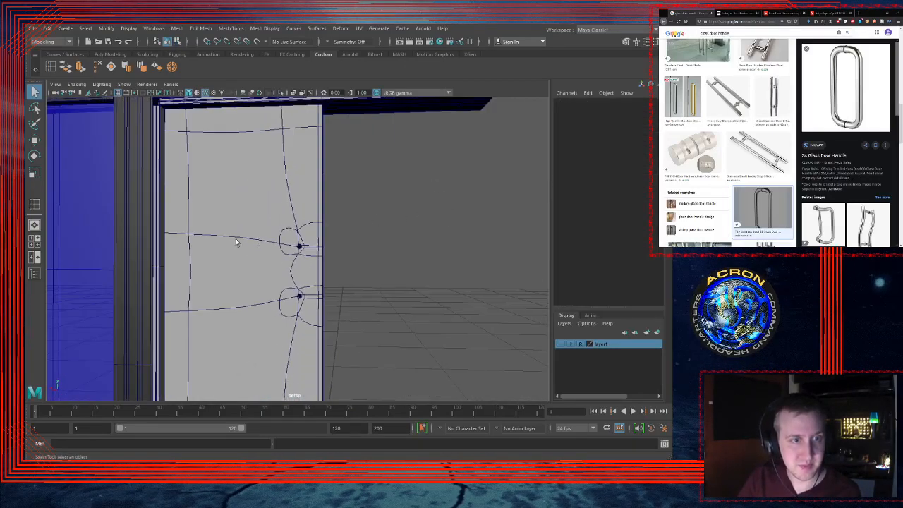
alt+drag(236, 240, 411, 264)
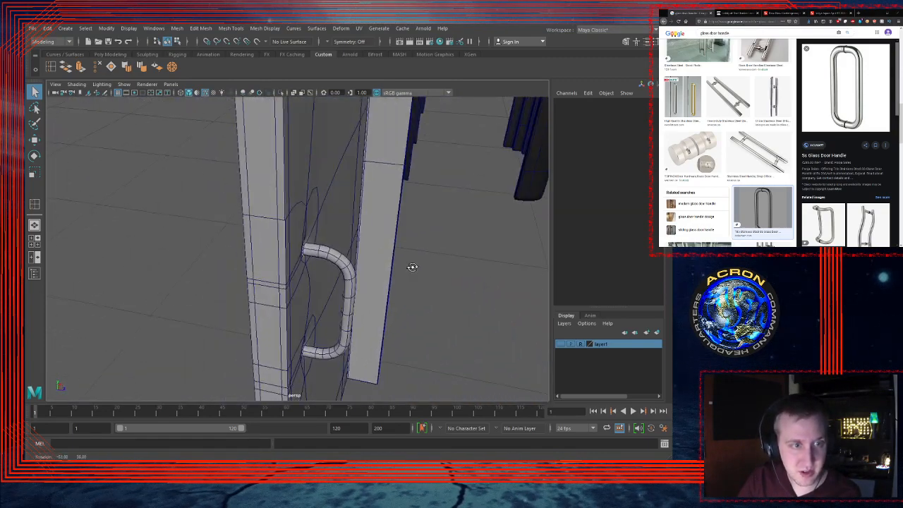
Step: Select the pull handle's entire mesh as components, shift it along the Z axis at the mounting holes, and display it unsmoothed
click(331, 254)
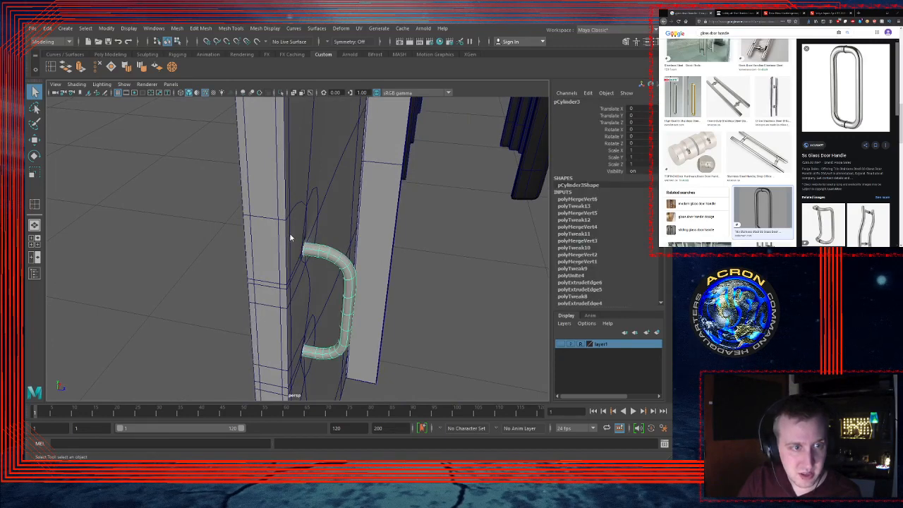
right_drag(331, 208, 329, 206)
double_click(305, 254)
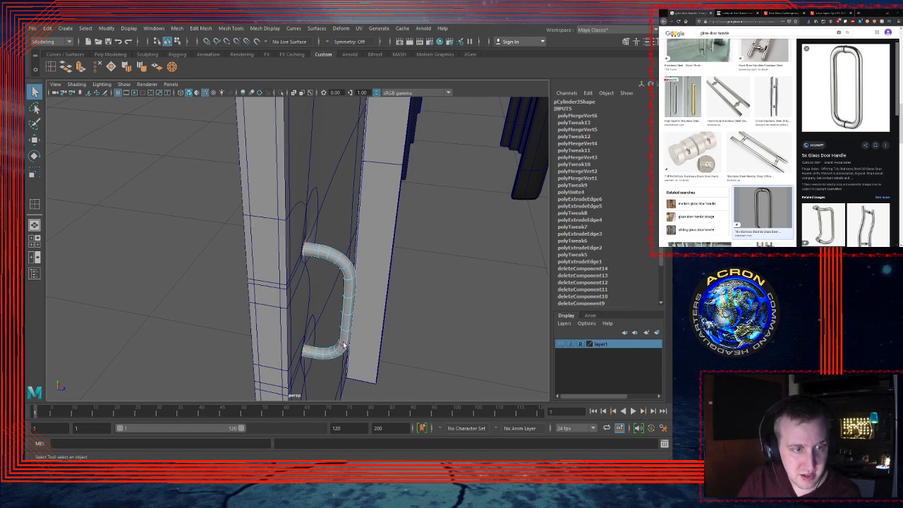
key(w)
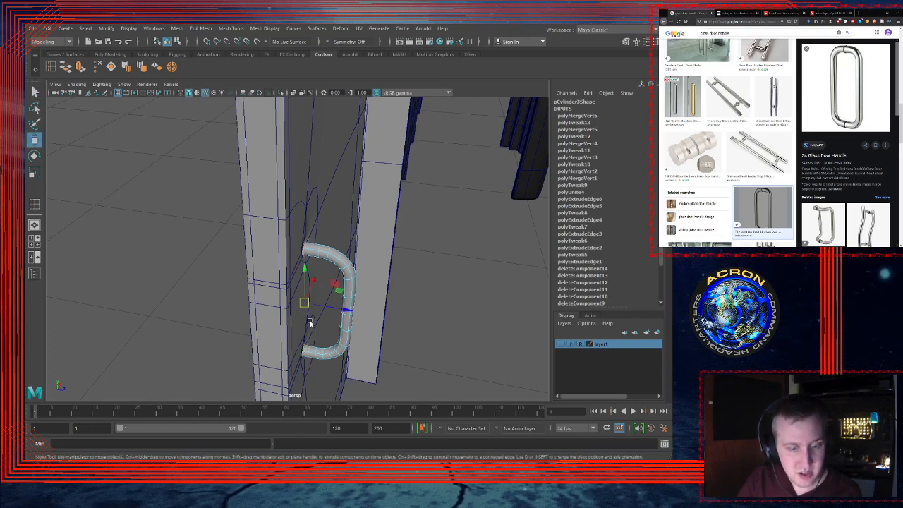
alt+drag(314, 322, 329, 305)
key(1)
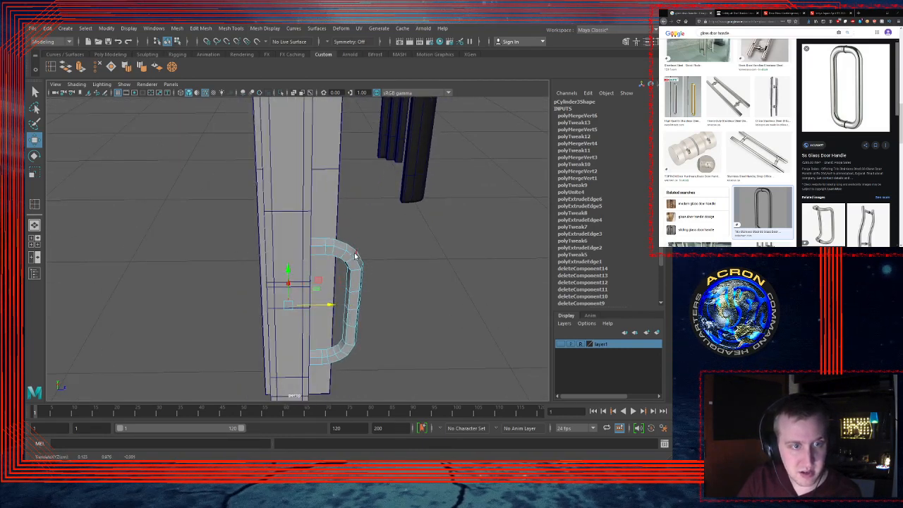
Step: Inspect where the handle ends meet the door and turn the handle's smooth mesh preview back on
click(392, 258)
alt+drag(393, 257, 242, 256)
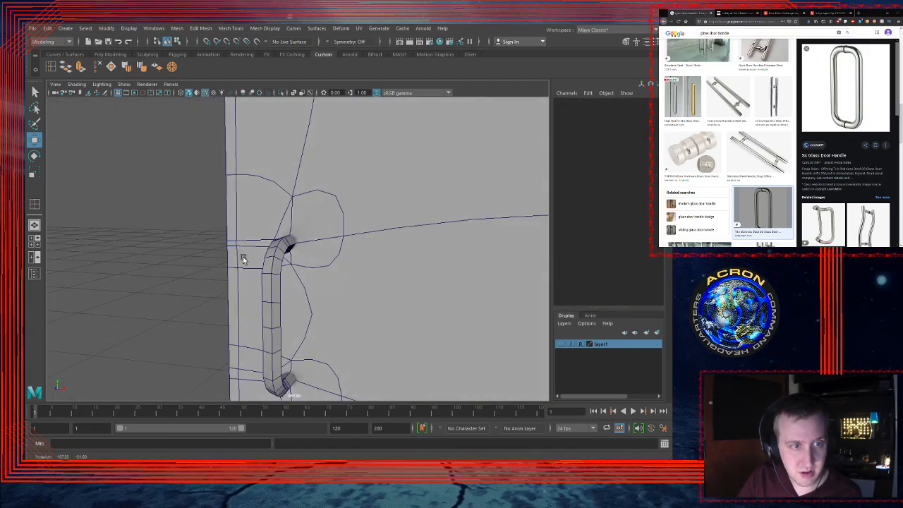
click(279, 259)
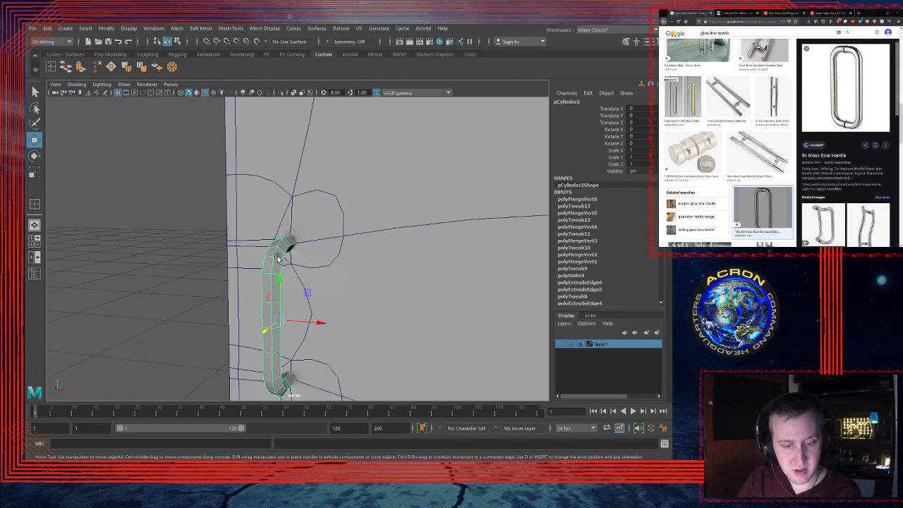
key(3)
click(203, 268)
alt+drag(203, 268, 338, 233)
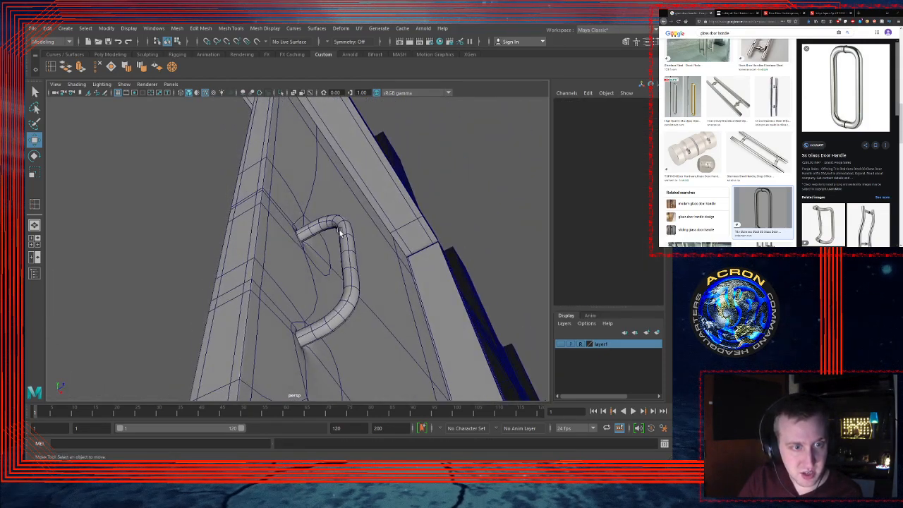
Step: Assign a new Blinn material to the pull handle and delete the construction history on all objects
click(349, 232)
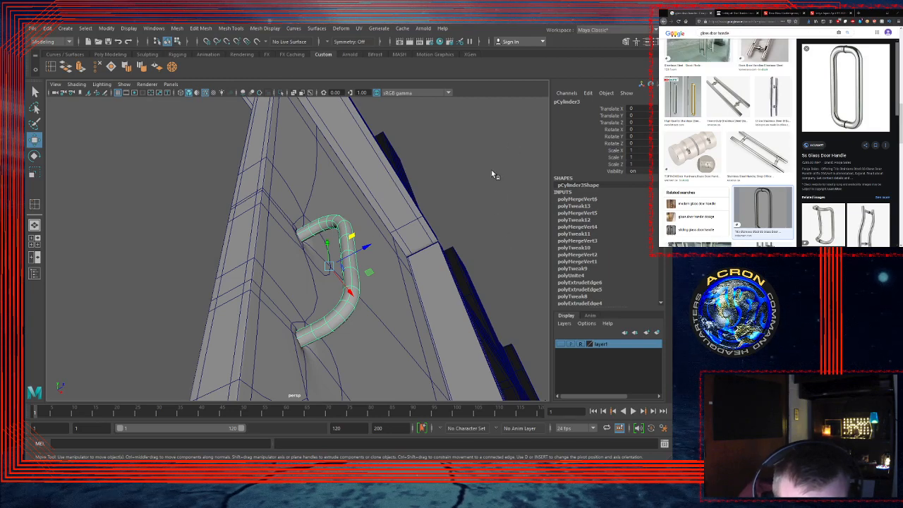
key(ctrl+a)
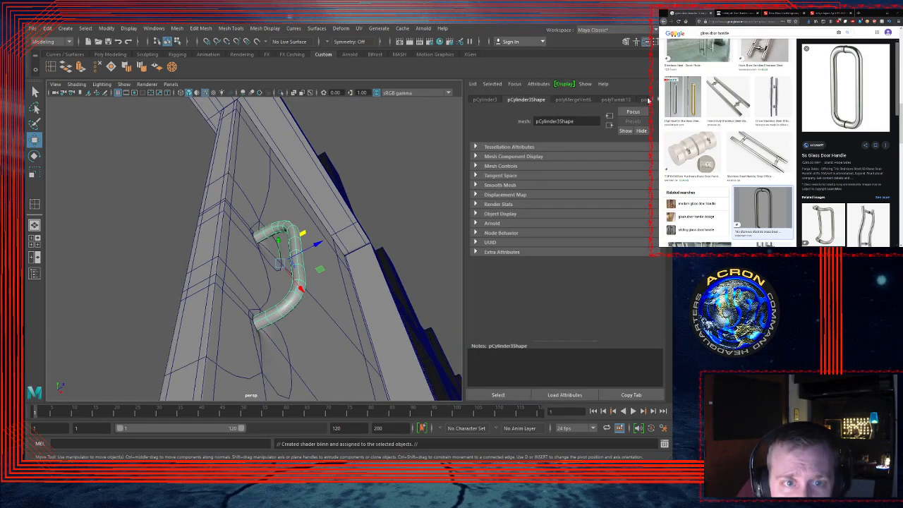
click(658, 100)
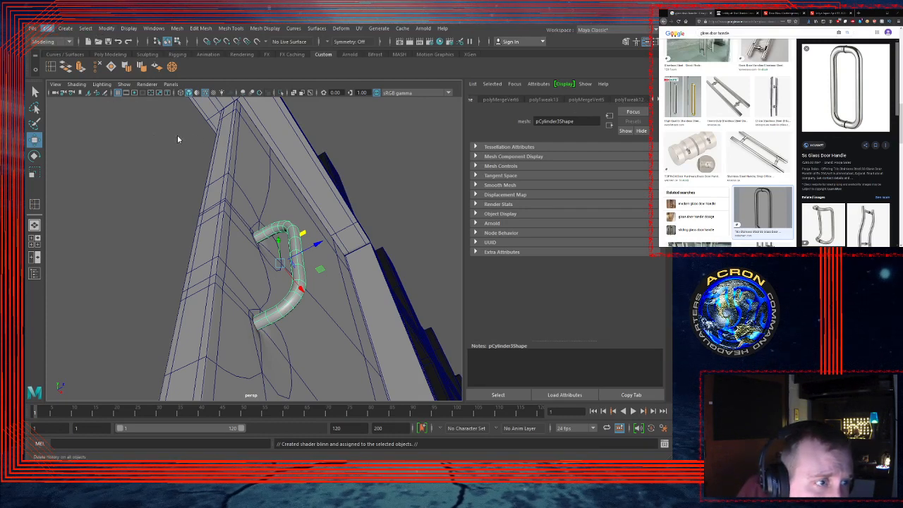
key(alt+shift+d)
Step: Set the handle's Blinn colour to a dark gold, using the gold handle in the reference images as a guide
click(561, 100)
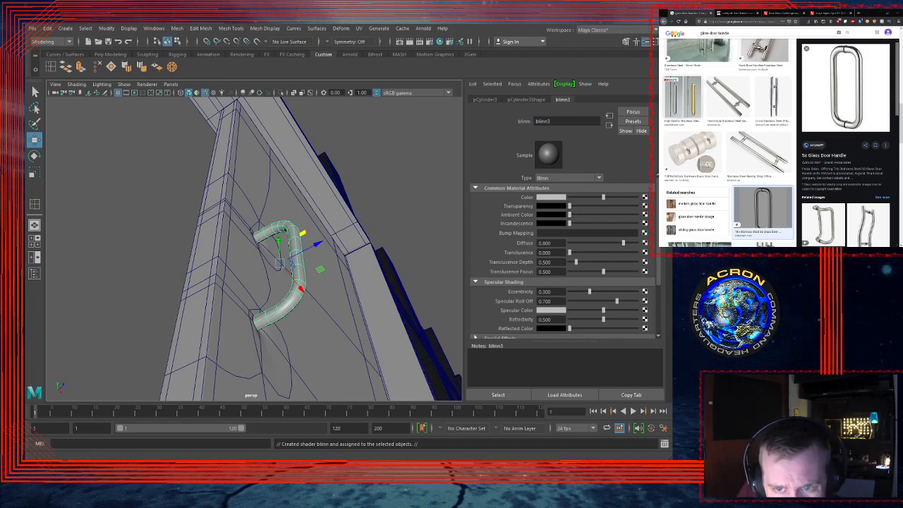
click(694, 98)
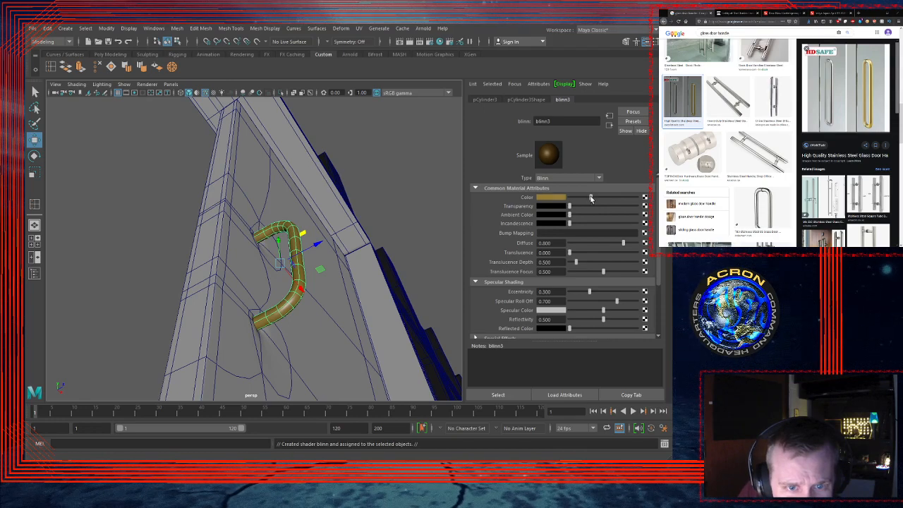
click(429, 173)
alt+drag(428, 173, 372, 232)
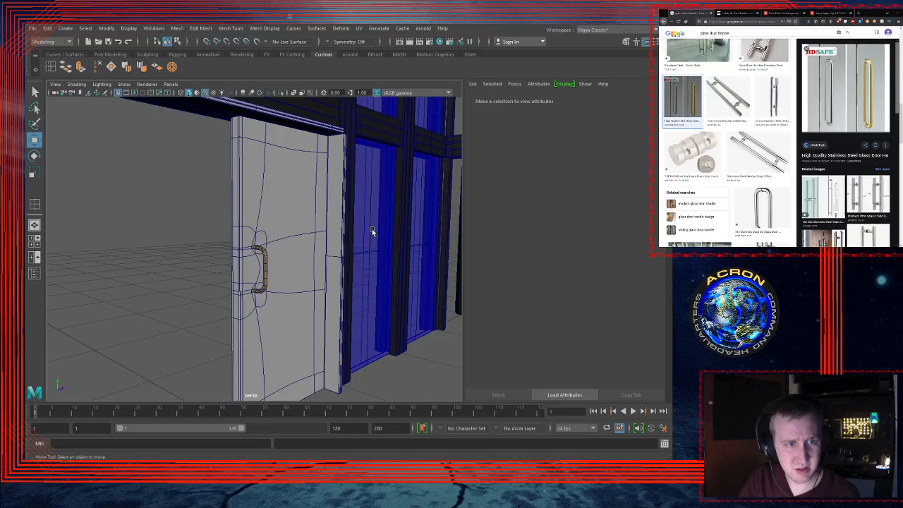
Step: Assign the existing transparent blue glass material to the door panel
alt+drag(298, 213, 277, 215)
click(278, 204)
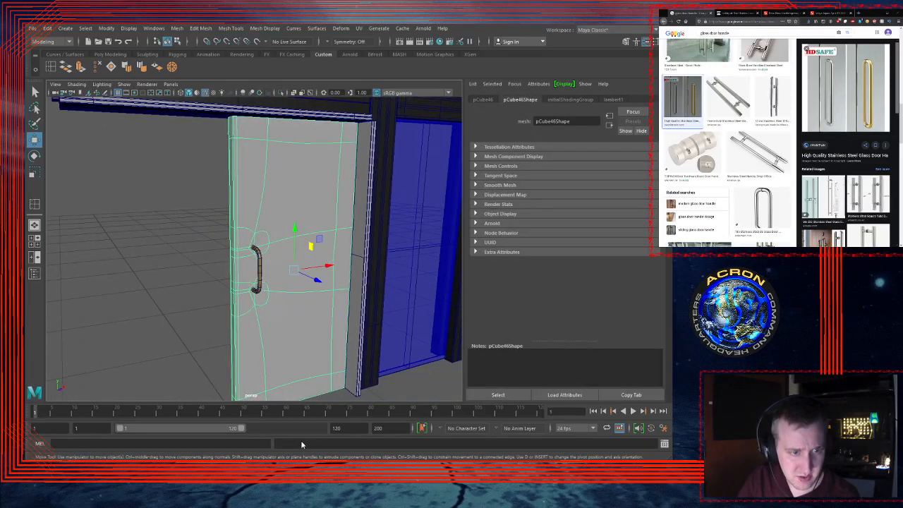
click(345, 456)
scroll(304, 235, down, 3)
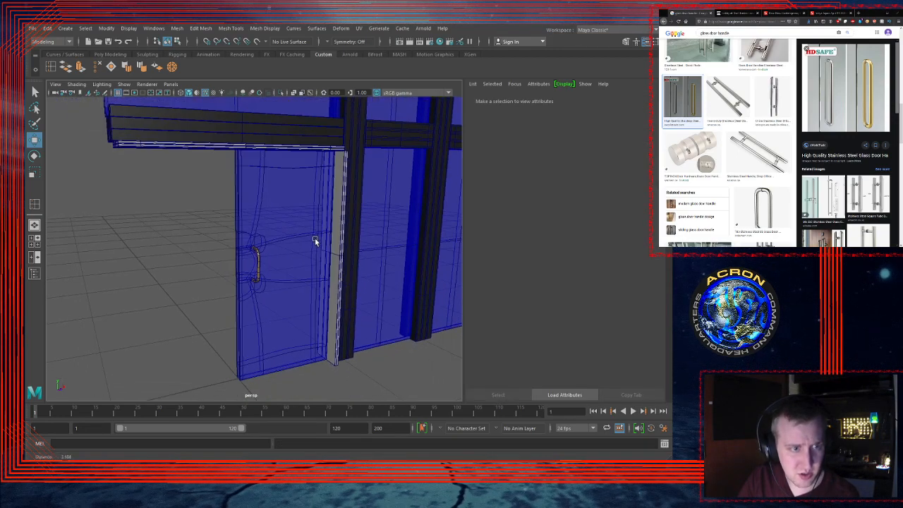
Step: Turn off the wireframe overlay on shaded objects and bring the channel box back in place of the attribute editor
click(206, 93)
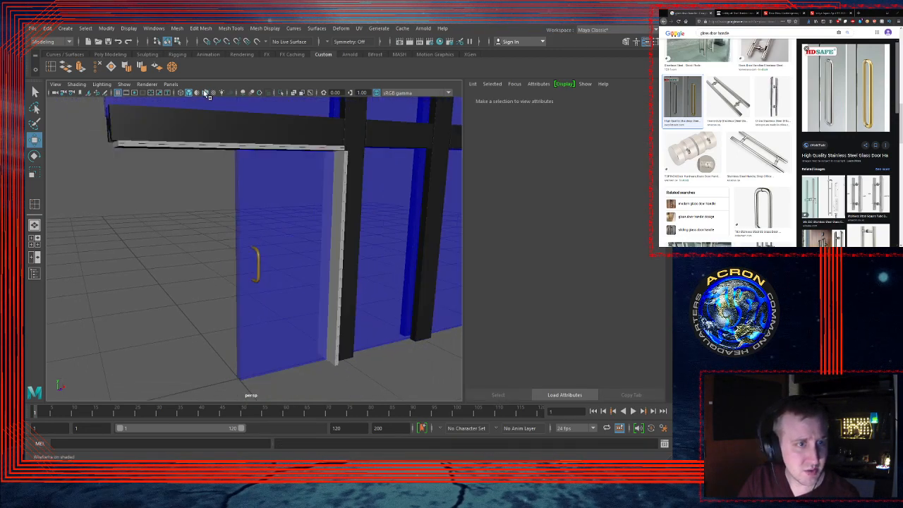
alt+drag(386, 230, 477, 332)
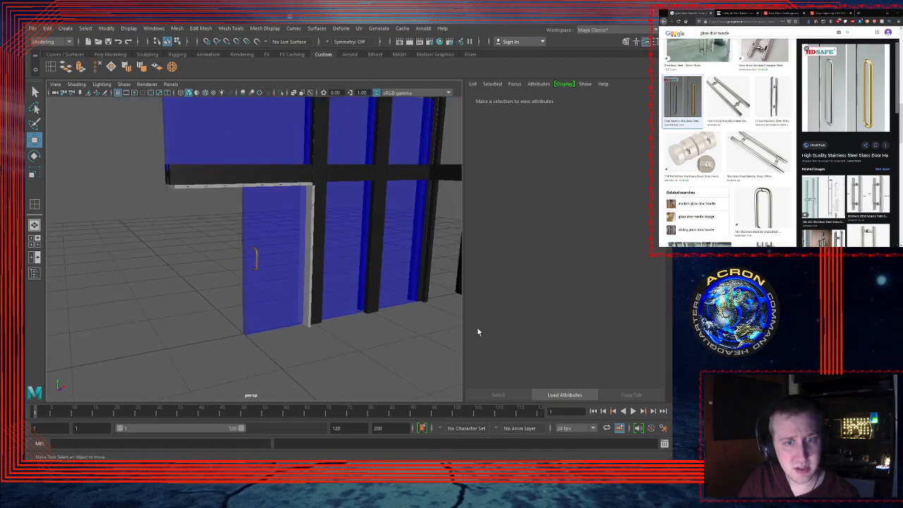
key(ctrl+a)
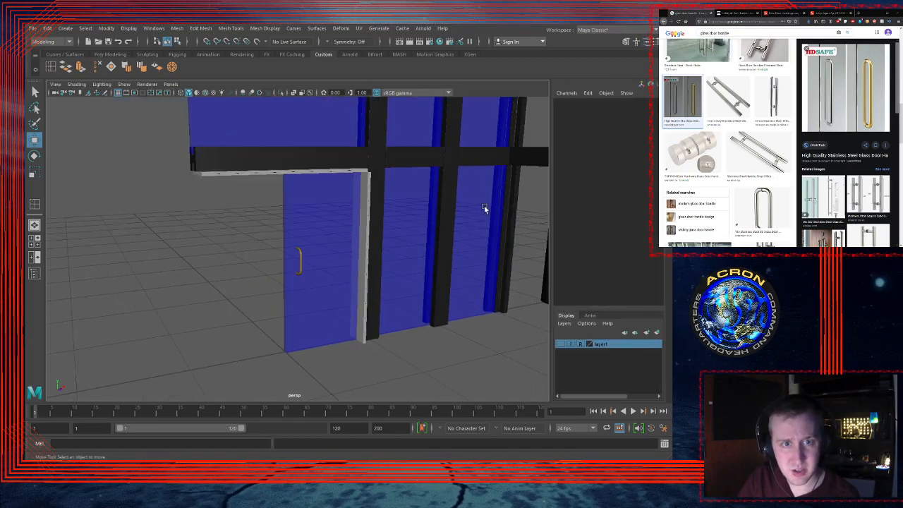
alt+drag(484, 209, 333, 245)
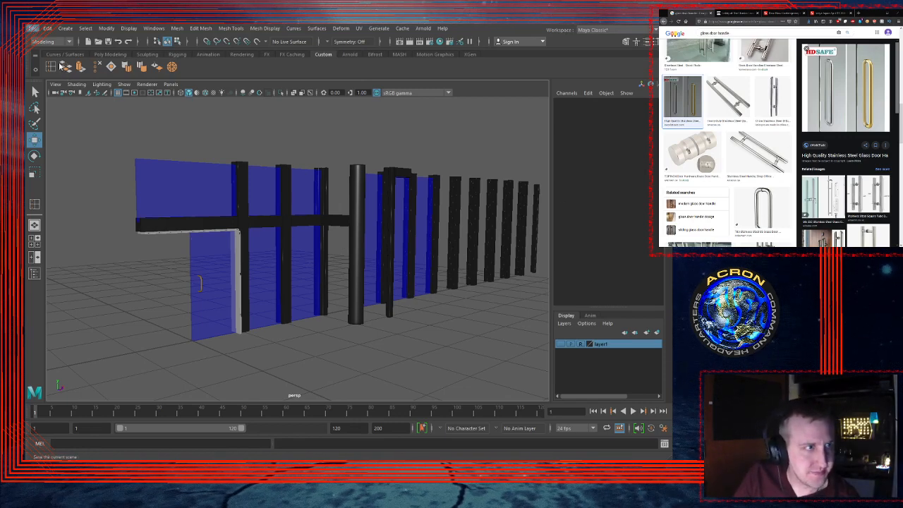
Step: Save the current scene, keeping the Move tool active
key(q)
key(ctrl+s)
key(w)
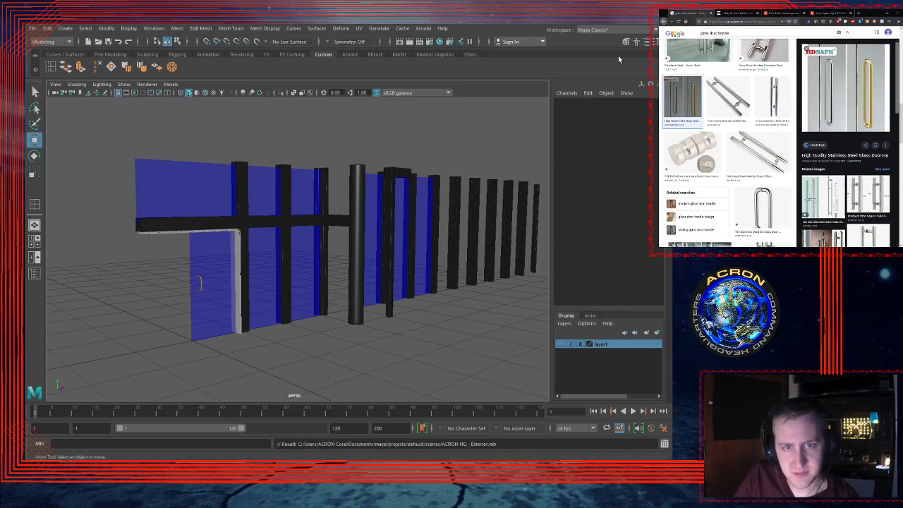